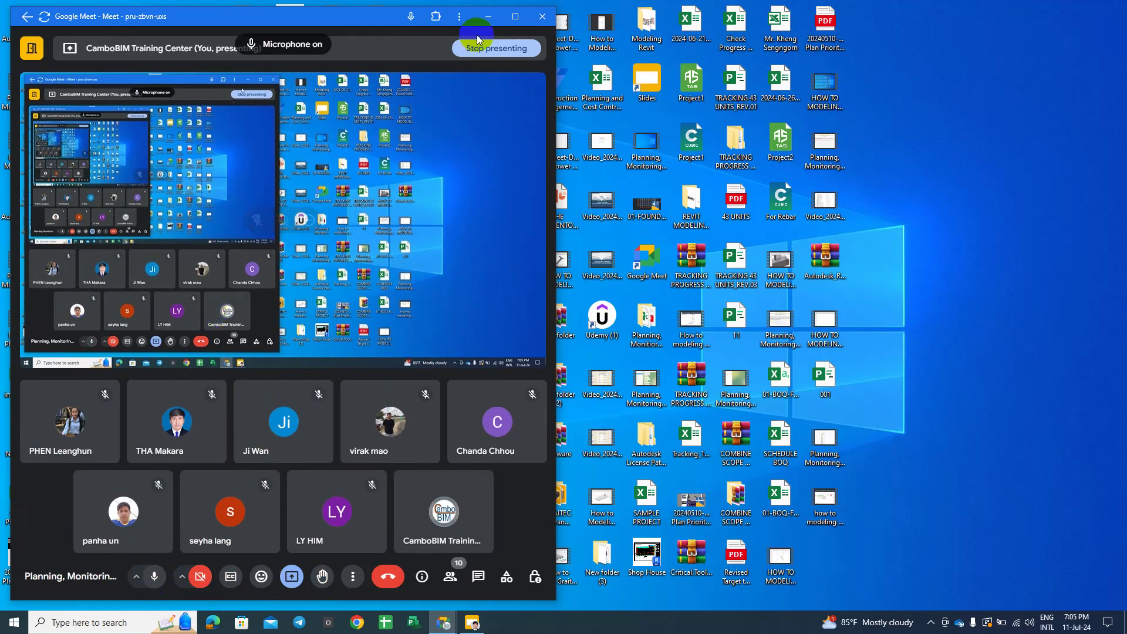
# Minimize the Meet window and hide all the desktop icons.
pyautogui.click(488, 16)
pyautogui.rightClick(993, 54)
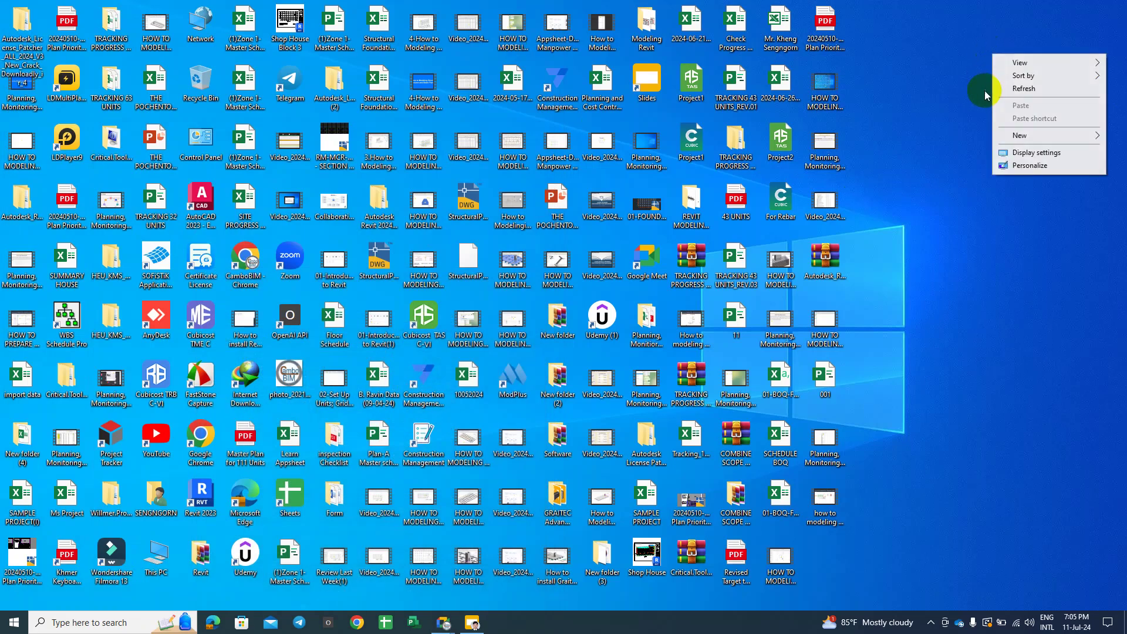
pyautogui.moveTo(1043, 63)
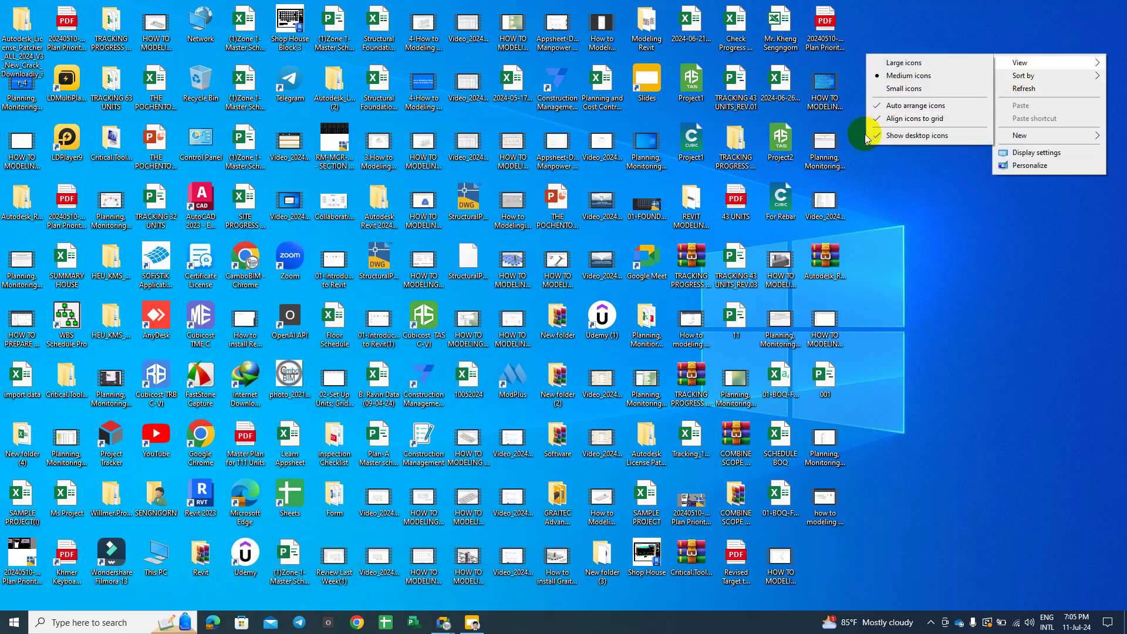
pyautogui.click(899, 135)
# Refresh the desktop and launch Microsoft Project to its start screen.
pyautogui.rightClick(870, 108)
pyautogui.click(893, 143)
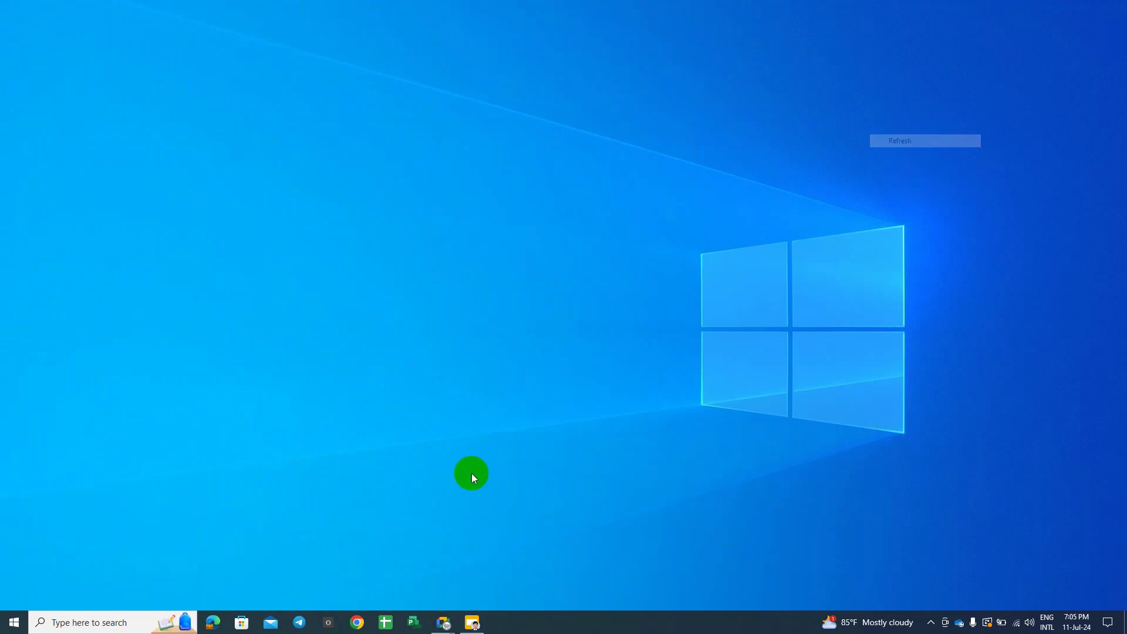
pyautogui.click(472, 624)
pyautogui.click(413, 622)
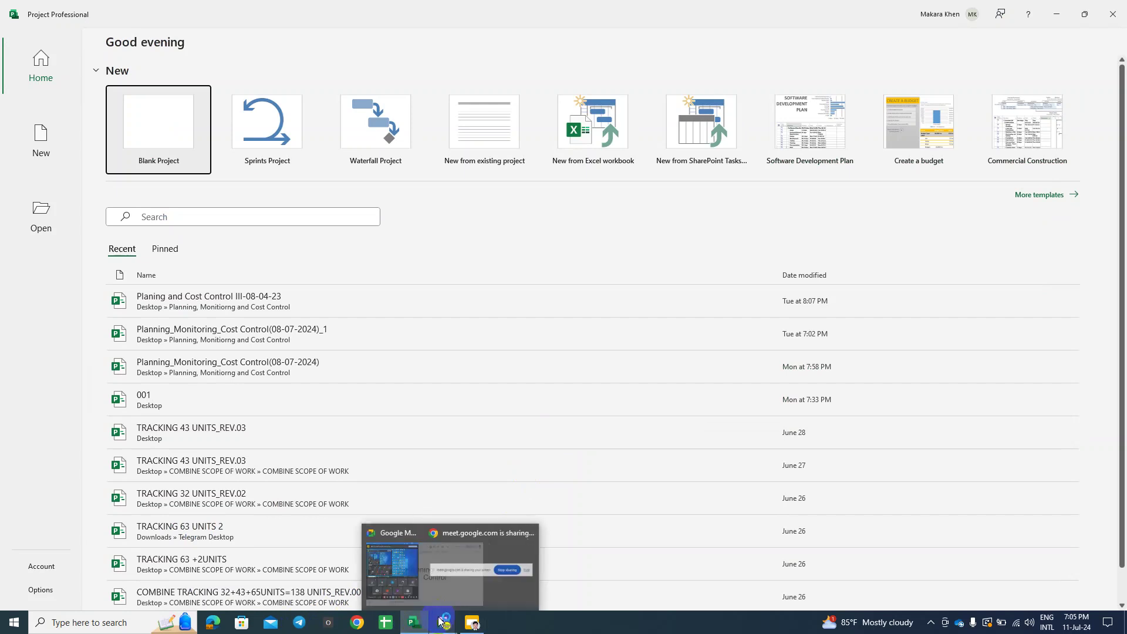
# Maximize Google Meet and show its participant list, then minimize Meet and Project.
pyautogui.click(392, 585)
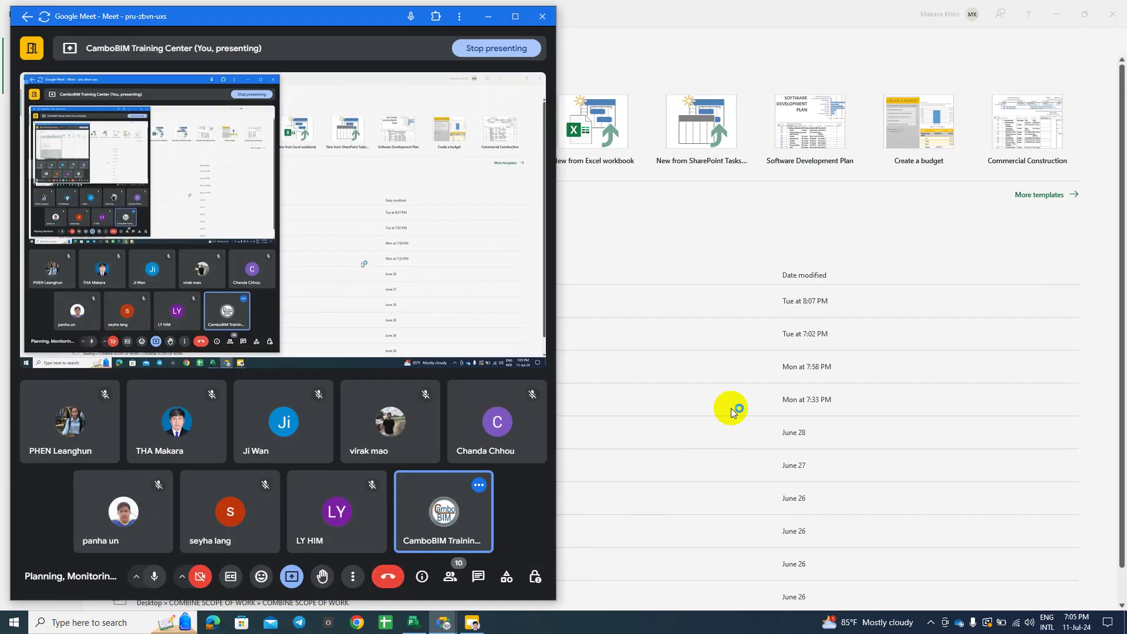
pyautogui.click(512, 13)
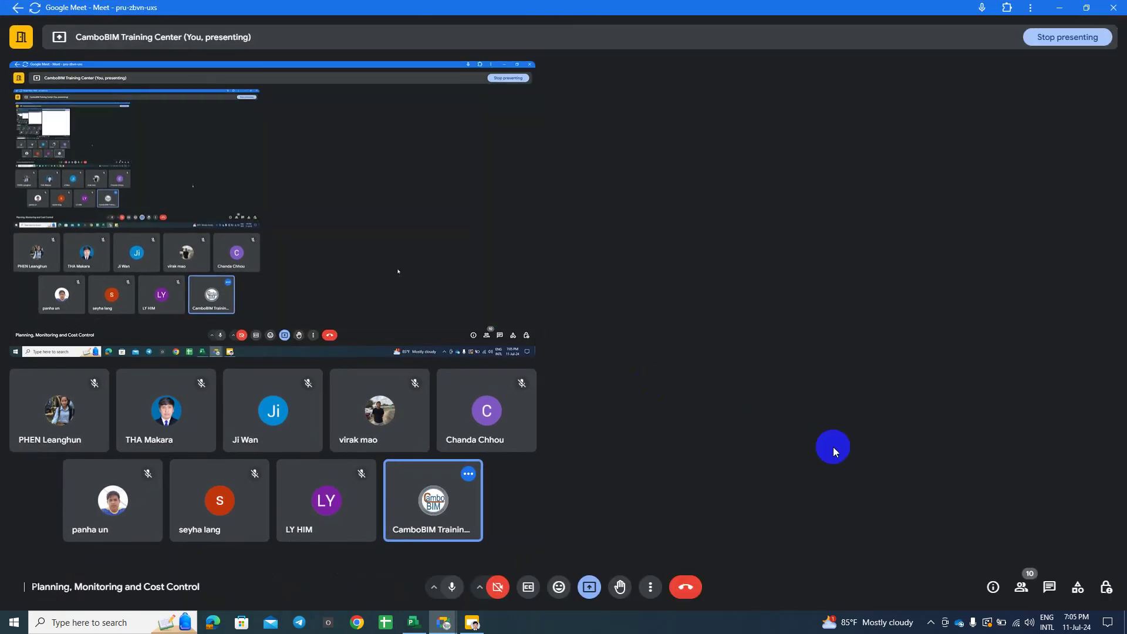
pyautogui.click(1021, 588)
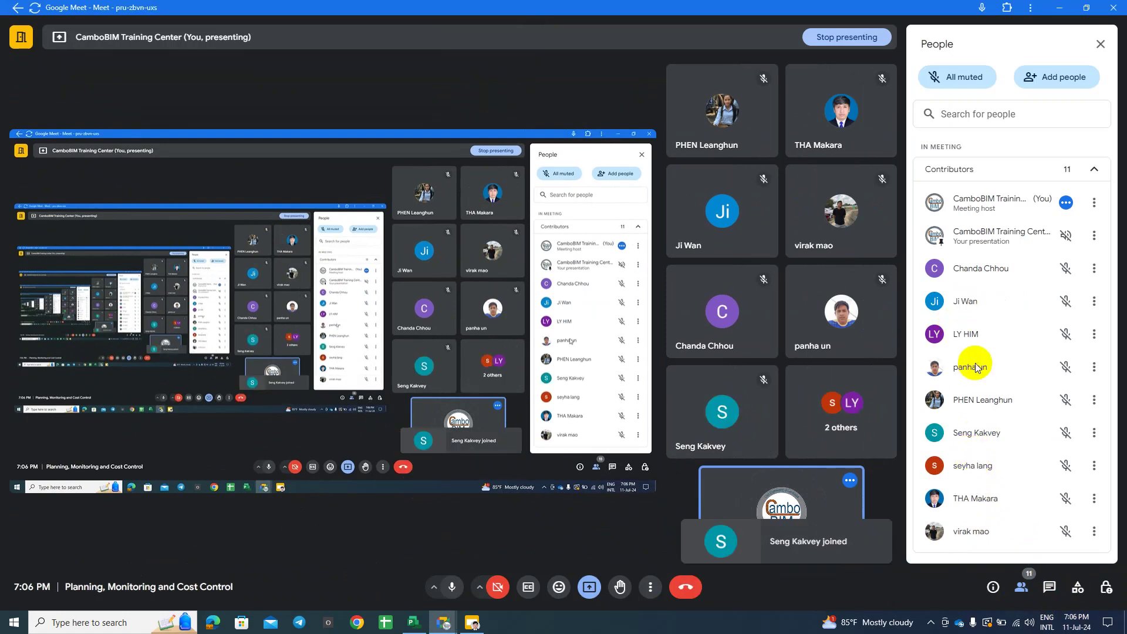
pyautogui.click(1060, 7)
pyautogui.click(1056, 14)
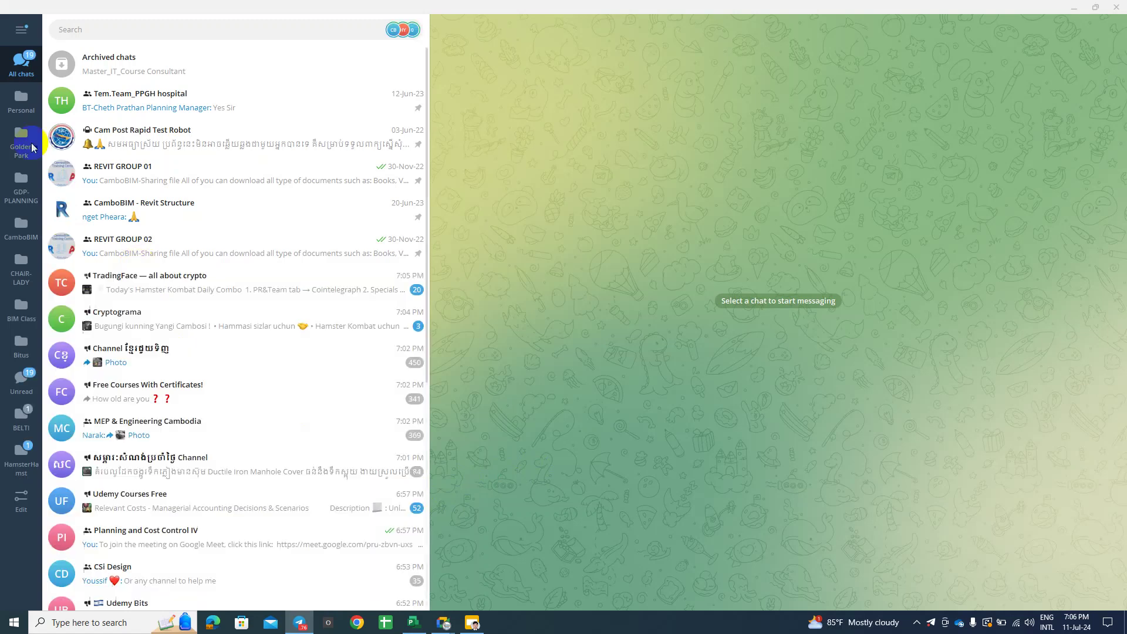
# Search the Personal chats for 'iv' and open the Planning and Cost Control IV group.
pyautogui.click(27, 111)
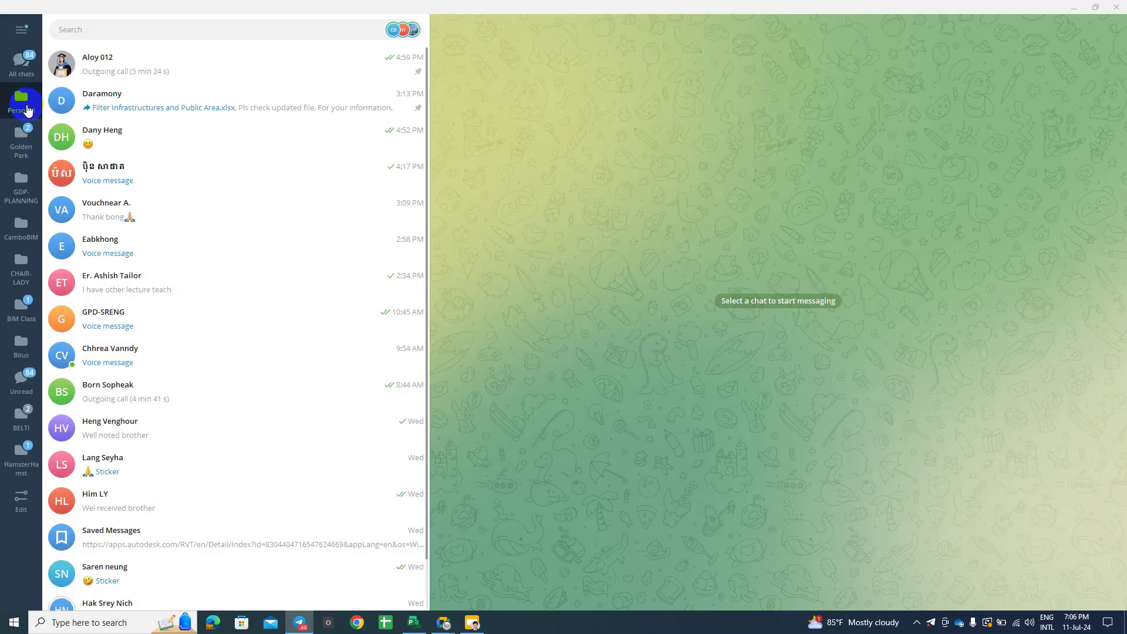
pyautogui.click(137, 28)
pyautogui.write('iv')
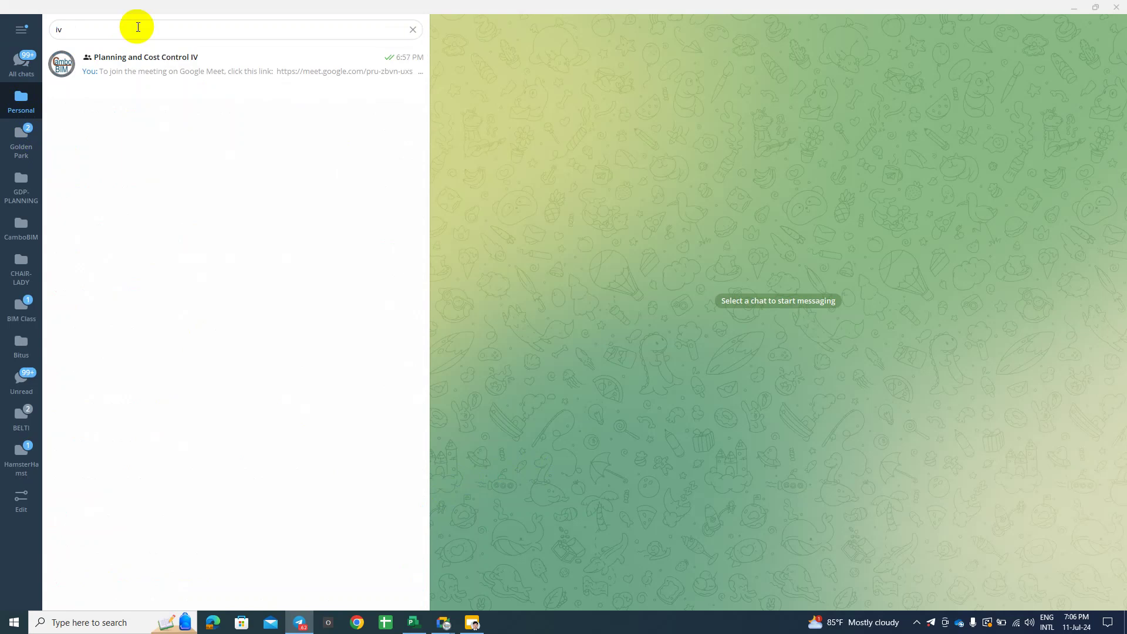
pyautogui.click(161, 67)
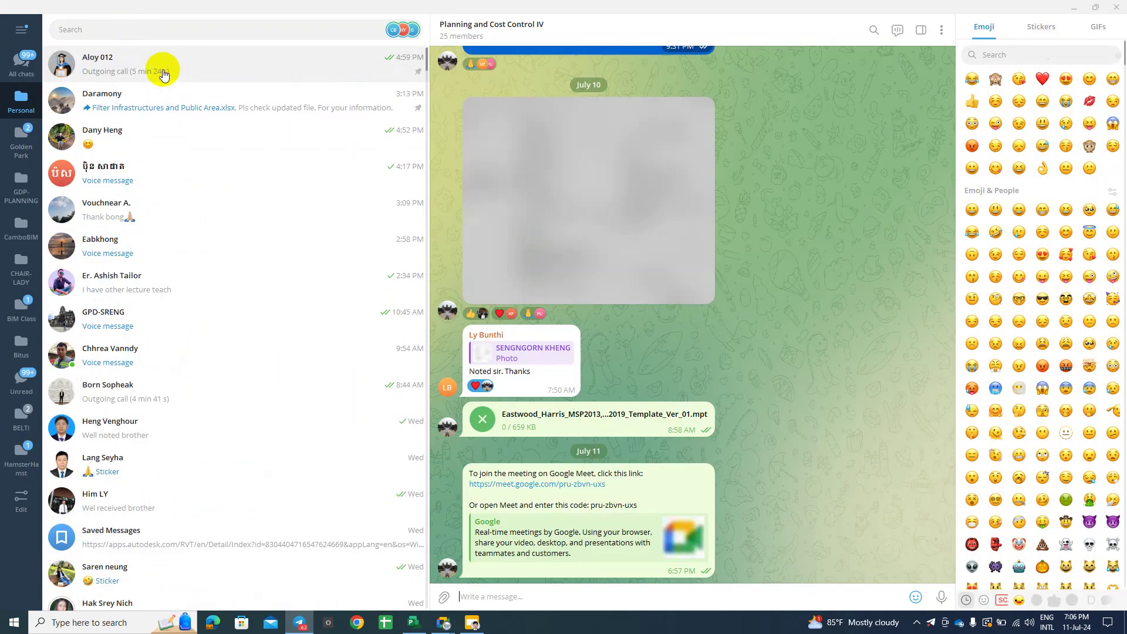
# Open the group's shared files and scroll down to the Office_Tab_Enterprise_14.50 archive.
pyautogui.click(450, 25)
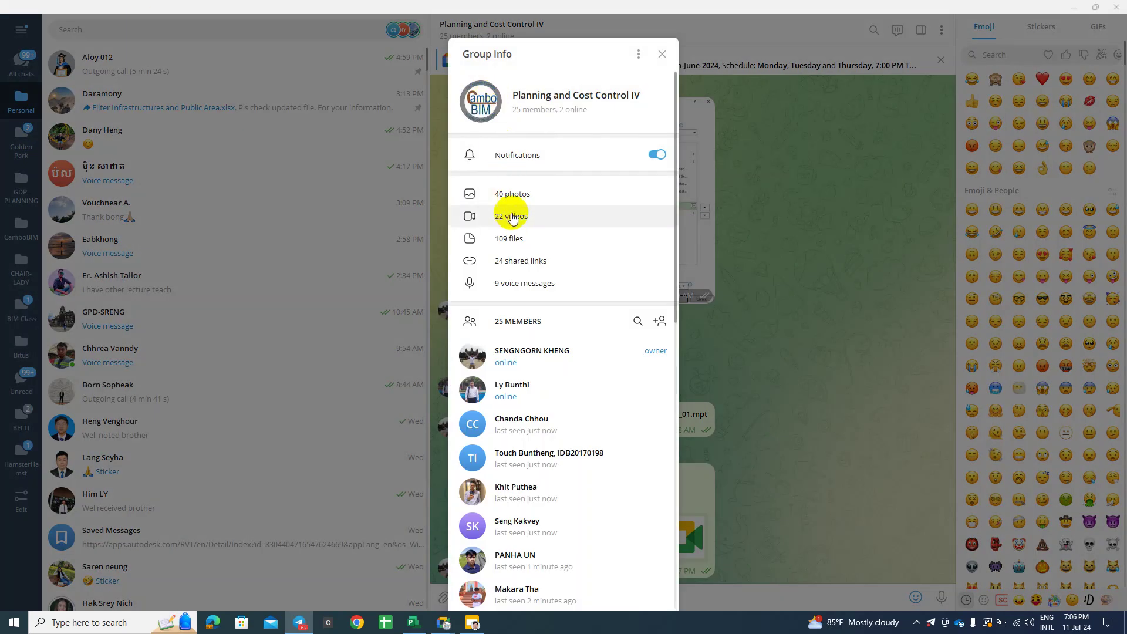
pyautogui.click(513, 238)
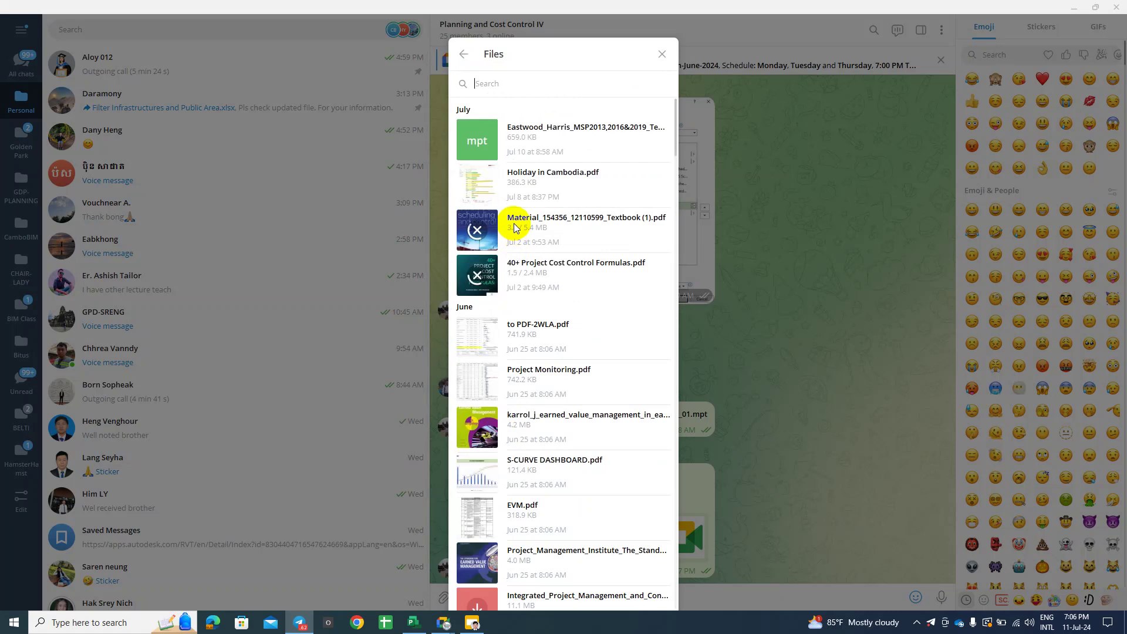
pyautogui.scroll(-1, 452, 264)
pyautogui.scroll(-4, 464, 269)
pyautogui.scroll(-1, 467, 273)
pyautogui.scroll(-2, 468, 276)
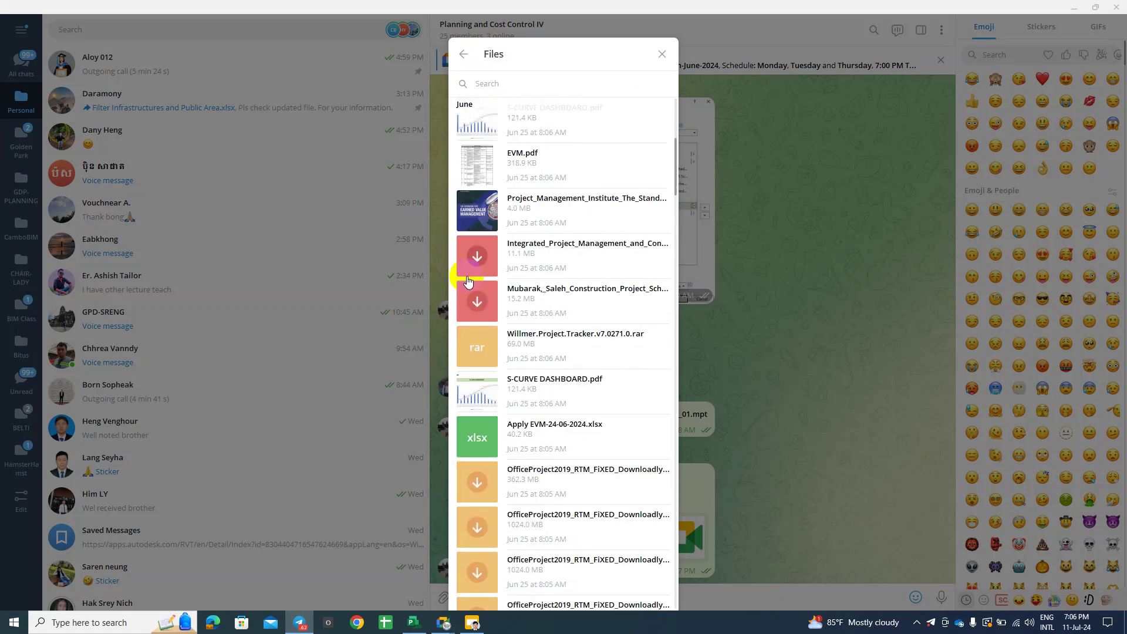
pyautogui.scroll(-2, 469, 281)
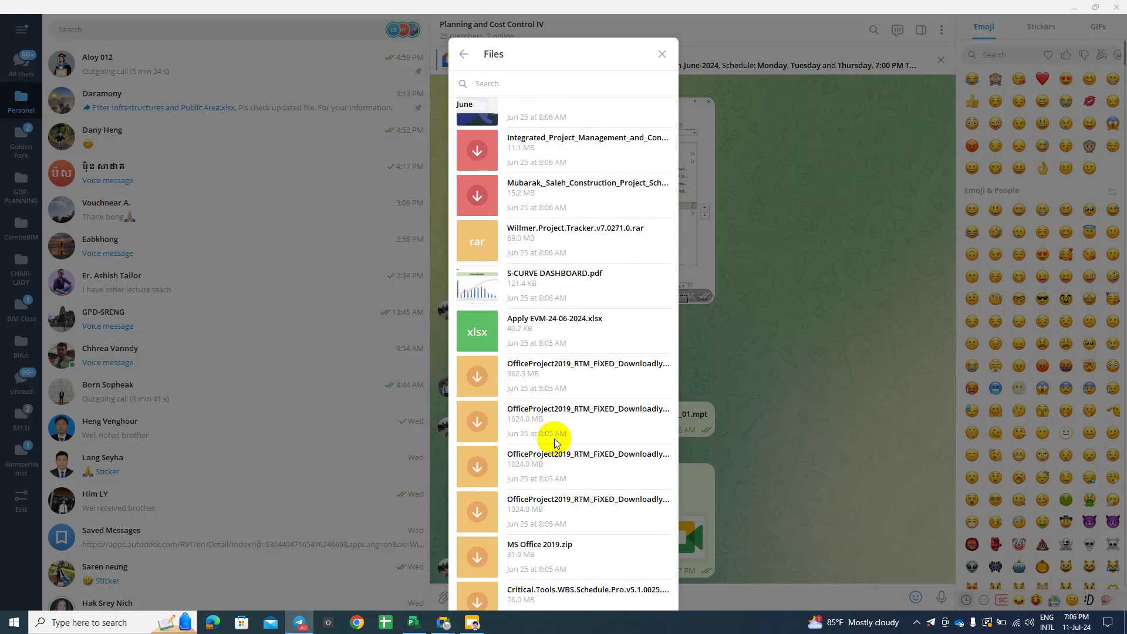
pyautogui.scroll(-3, 541, 485)
pyautogui.scroll(-4, 542, 487)
pyautogui.scroll(-5, 548, 505)
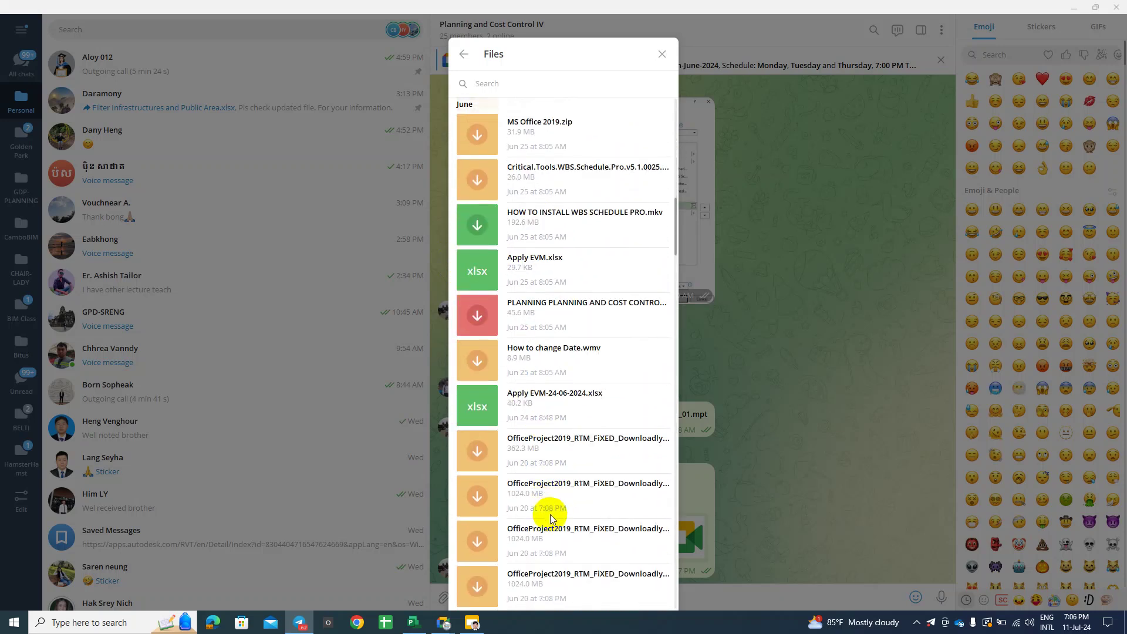
pyautogui.scroll(-5, 514, 487)
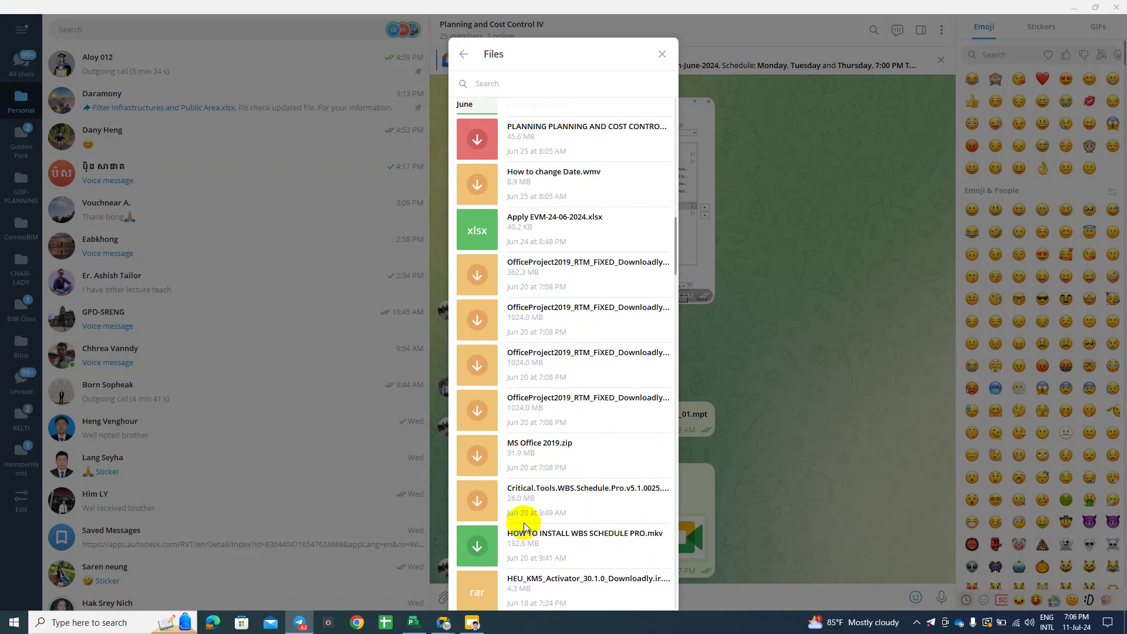
pyautogui.scroll(-3, 541, 488)
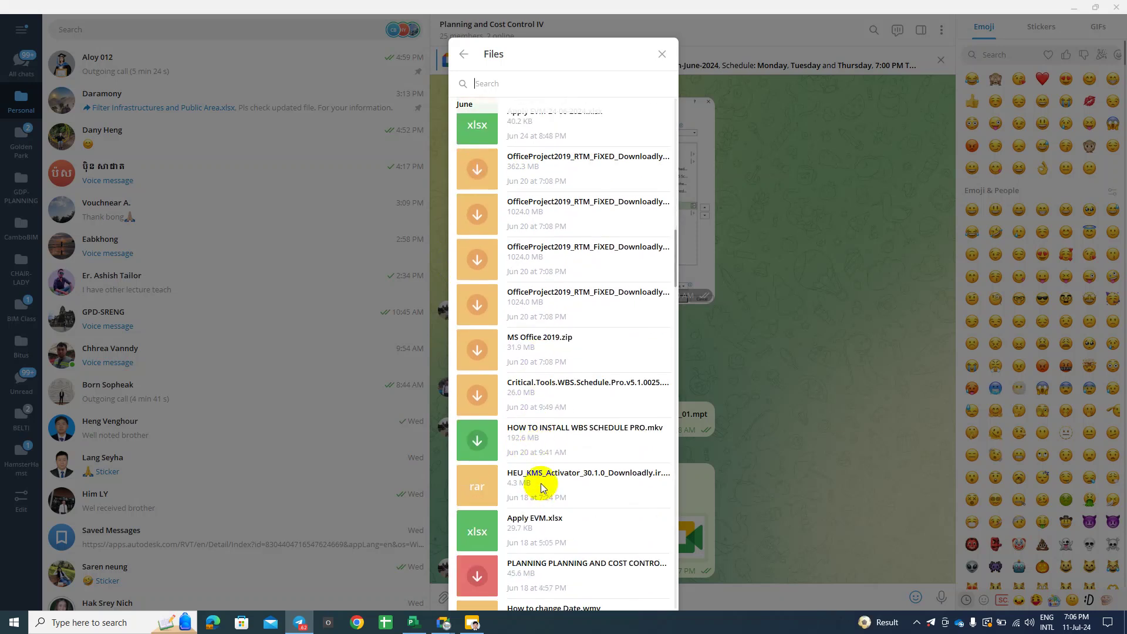
pyautogui.scroll(-4, 546, 422)
pyautogui.scroll(-4, 522, 457)
pyautogui.scroll(-4, 539, 487)
pyautogui.scroll(-3, 563, 511)
pyautogui.scroll(-3, 562, 513)
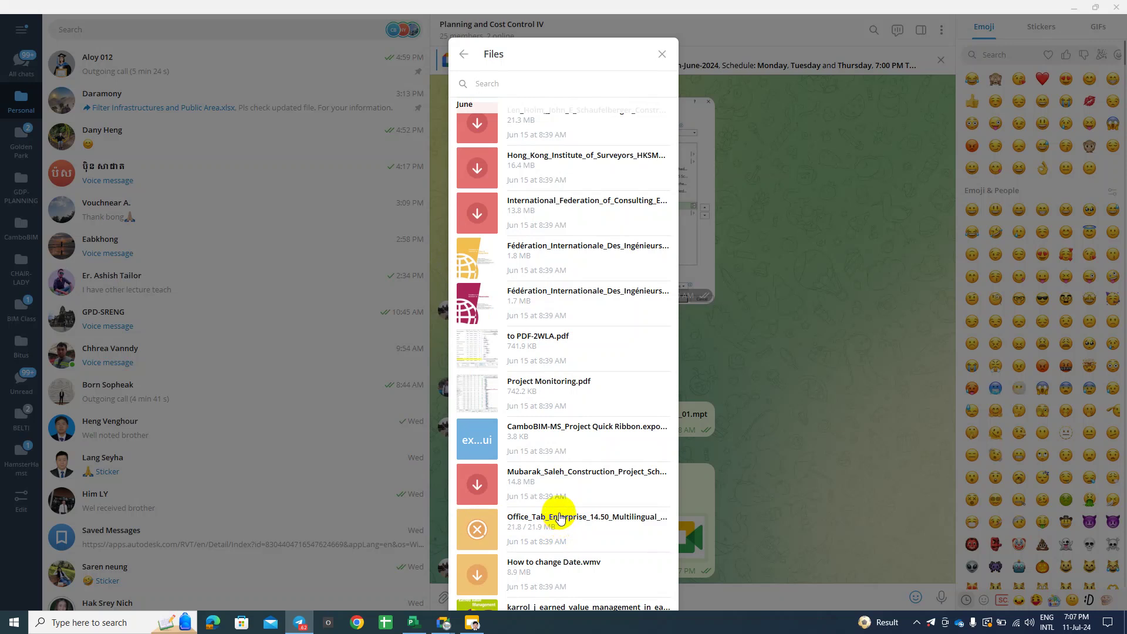
# Forward the Office_Tab_Enterprise archive to the Planning and Cost Control IV group.
pyautogui.rightClick(558, 520)
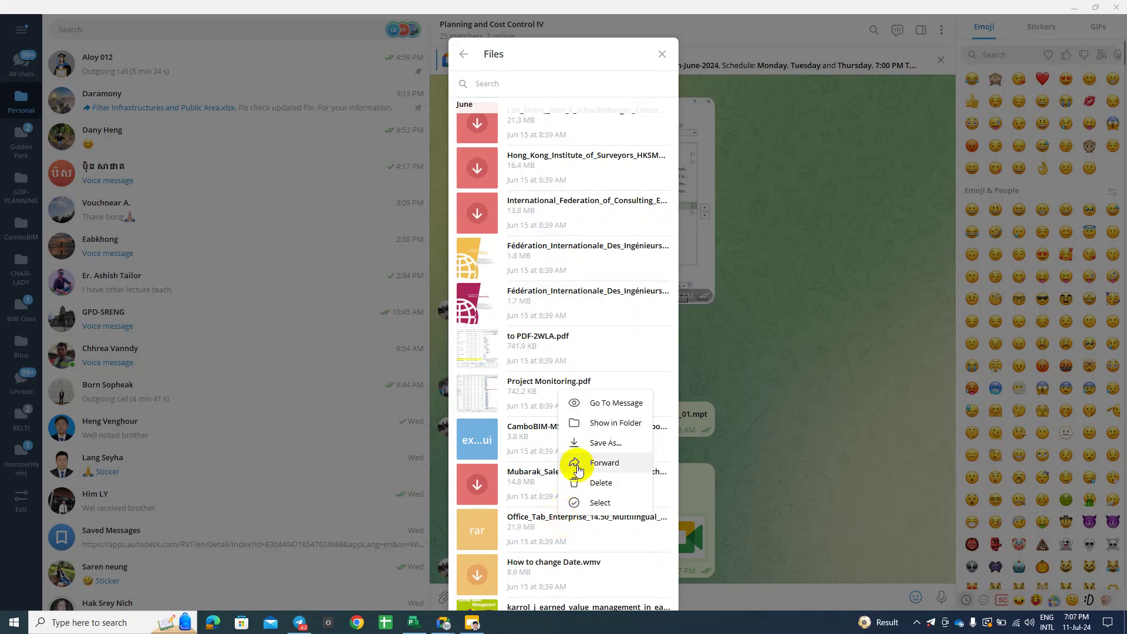
pyautogui.click(579, 463)
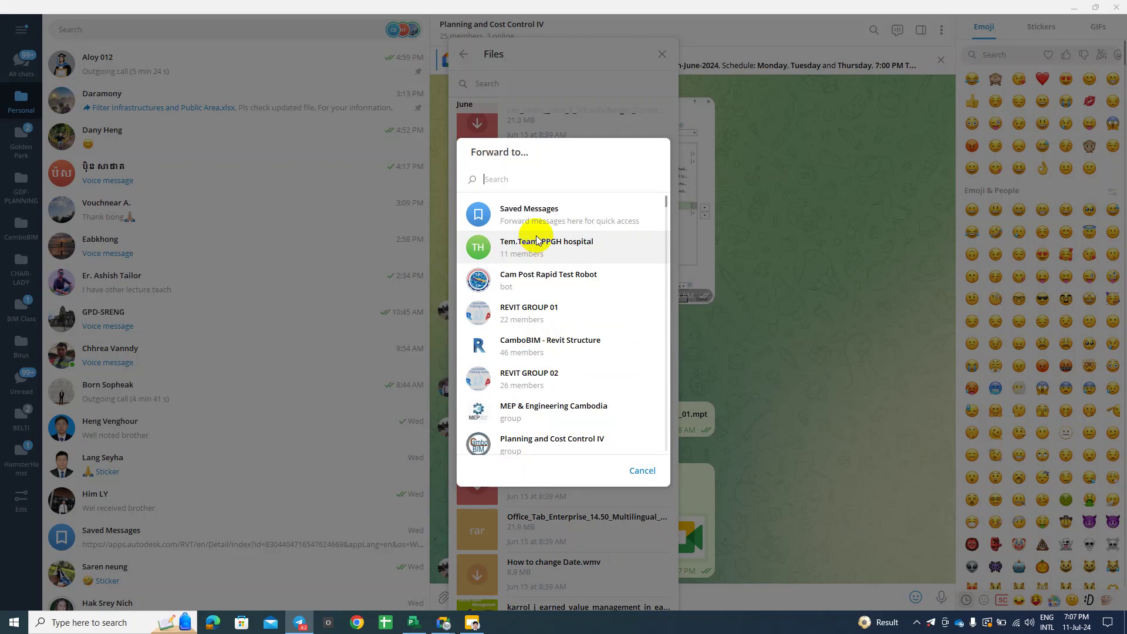
pyautogui.write('iv')
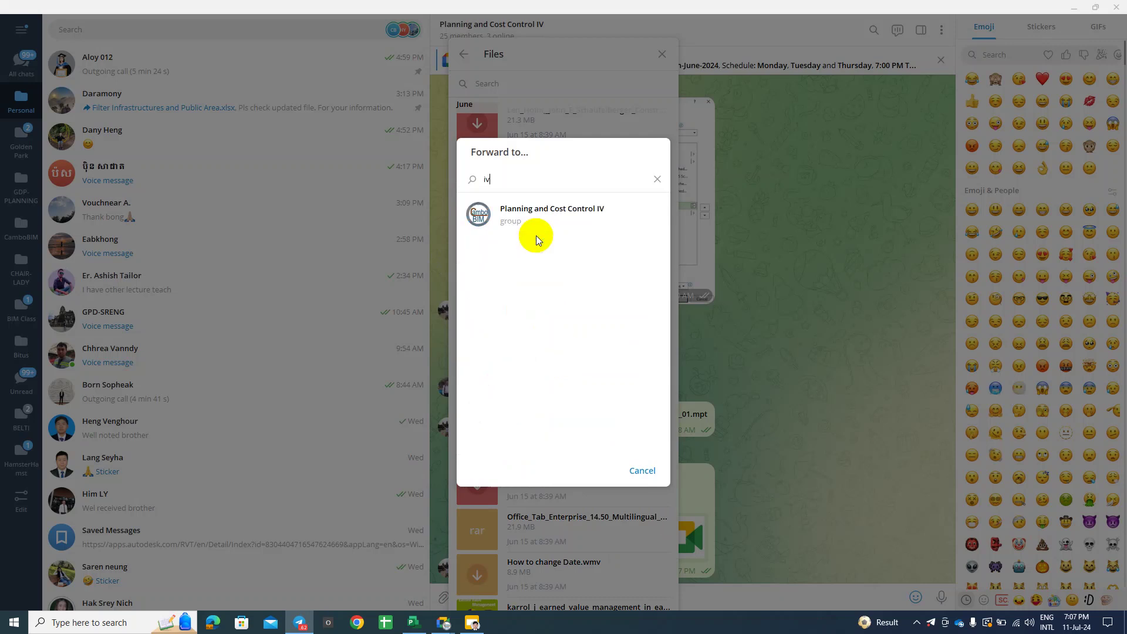
pyautogui.click(479, 210)
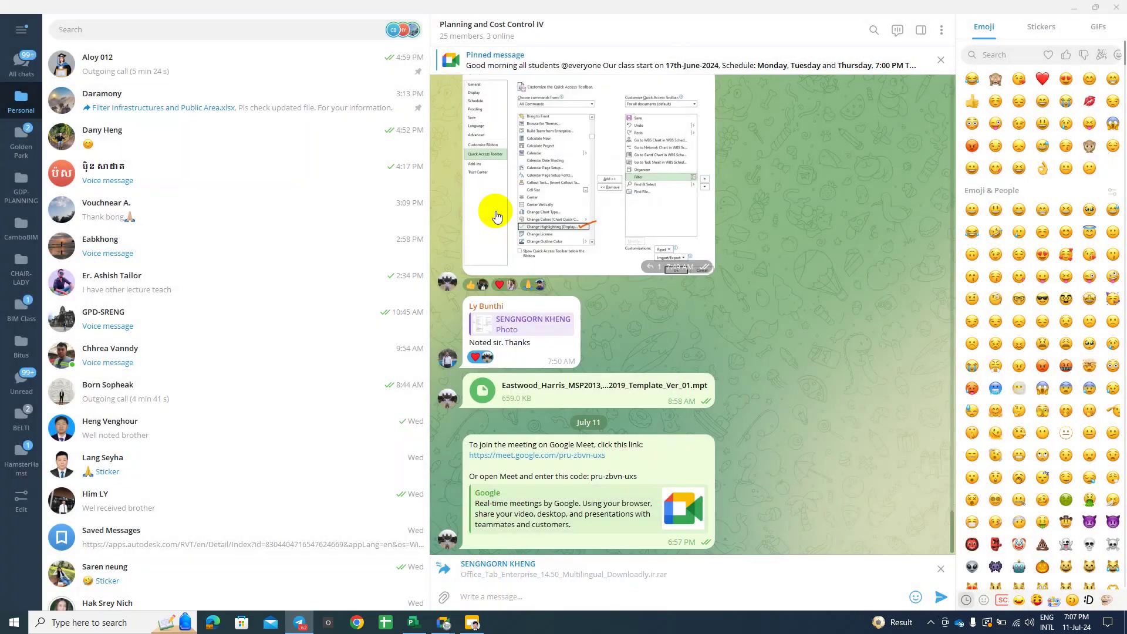
pyautogui.press('Return')
# Stop presenting the screen in Google Meet and return to Telegram.
pyautogui.click(557, 33)
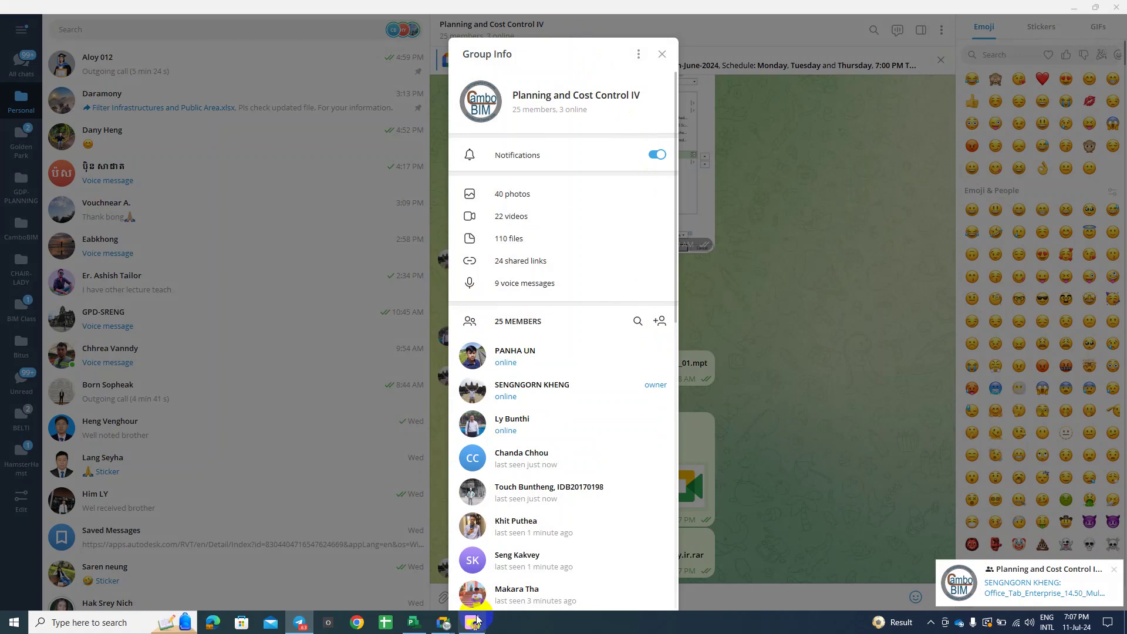
pyautogui.moveTo(473, 622)
pyautogui.click(582, 571)
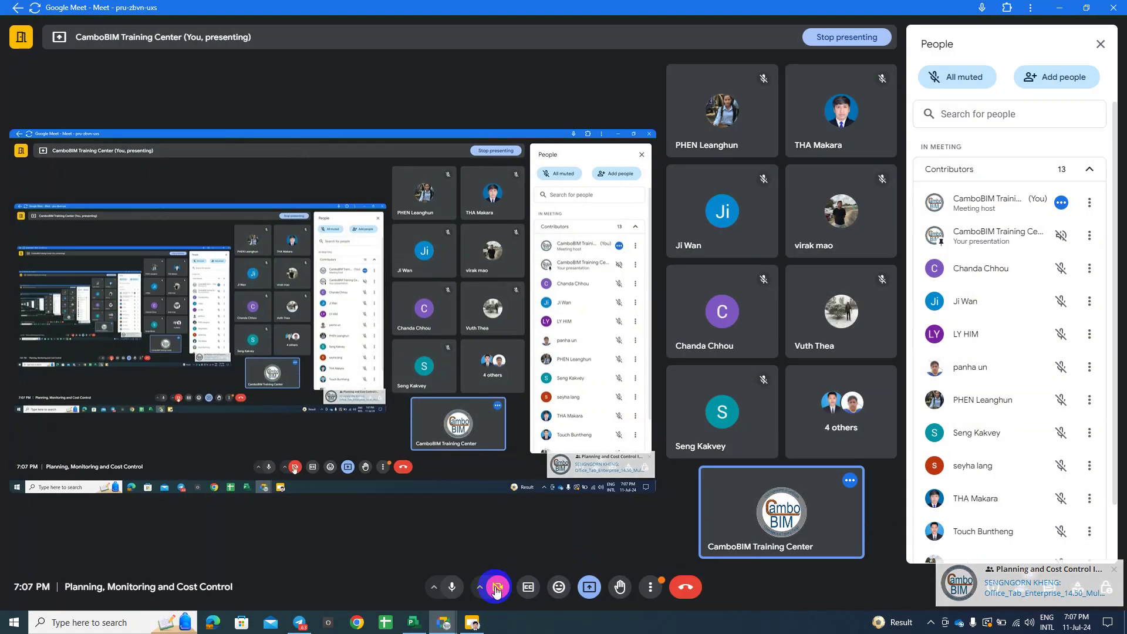
pyautogui.click(589, 585)
pyautogui.click(602, 550)
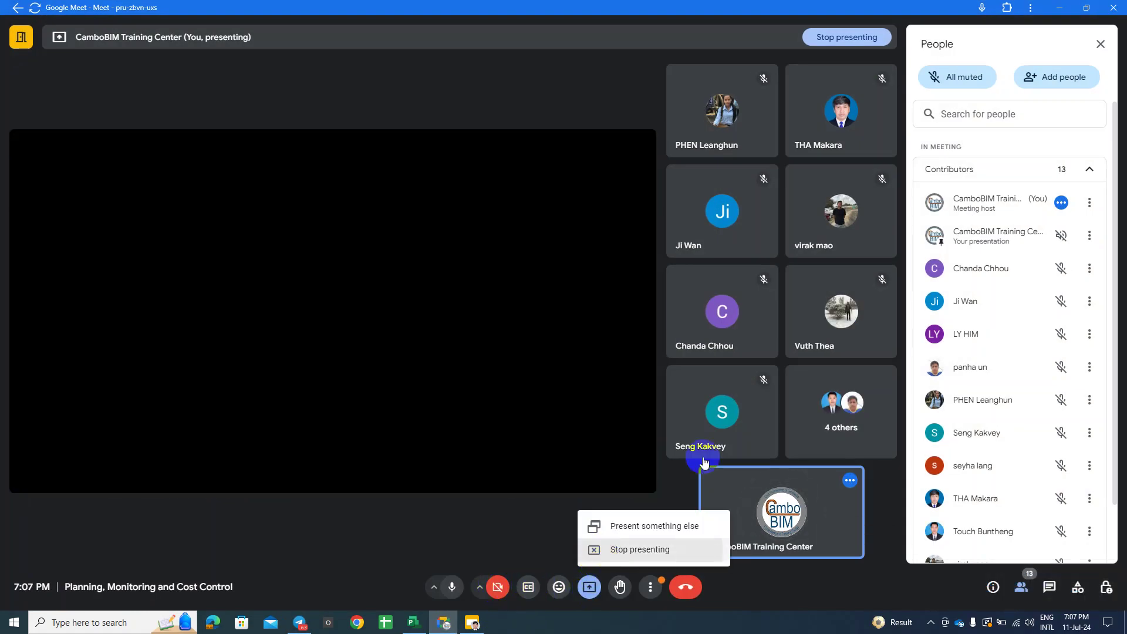
pyautogui.hotkey('alt', 'Tab')
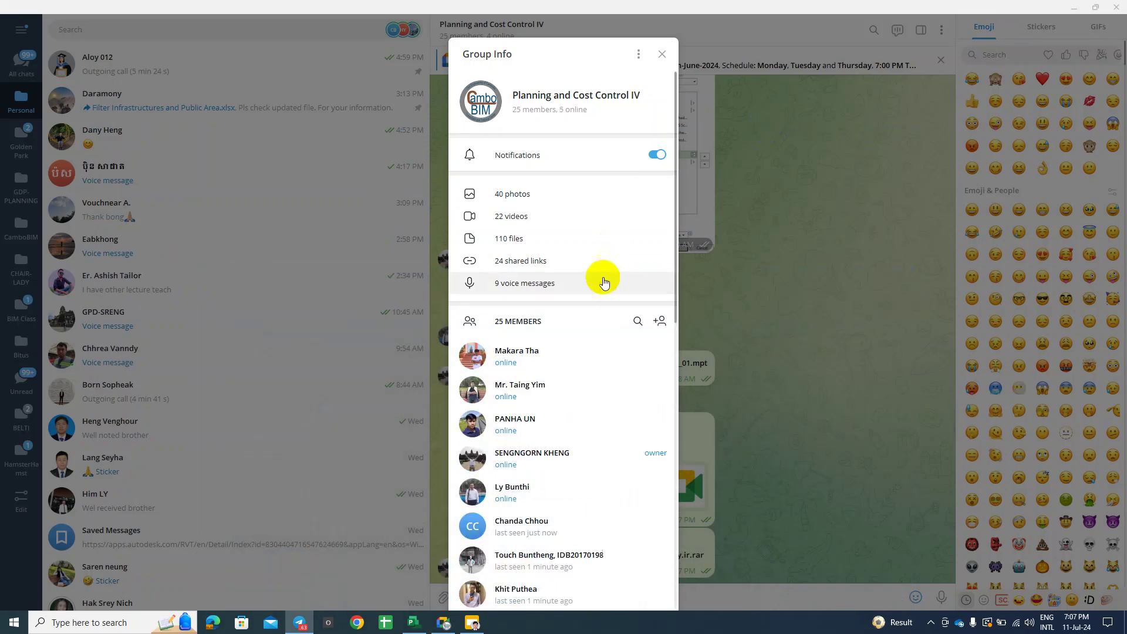
# Review the group's Group type under Manage group and cancel without changes.
pyautogui.click(638, 54)
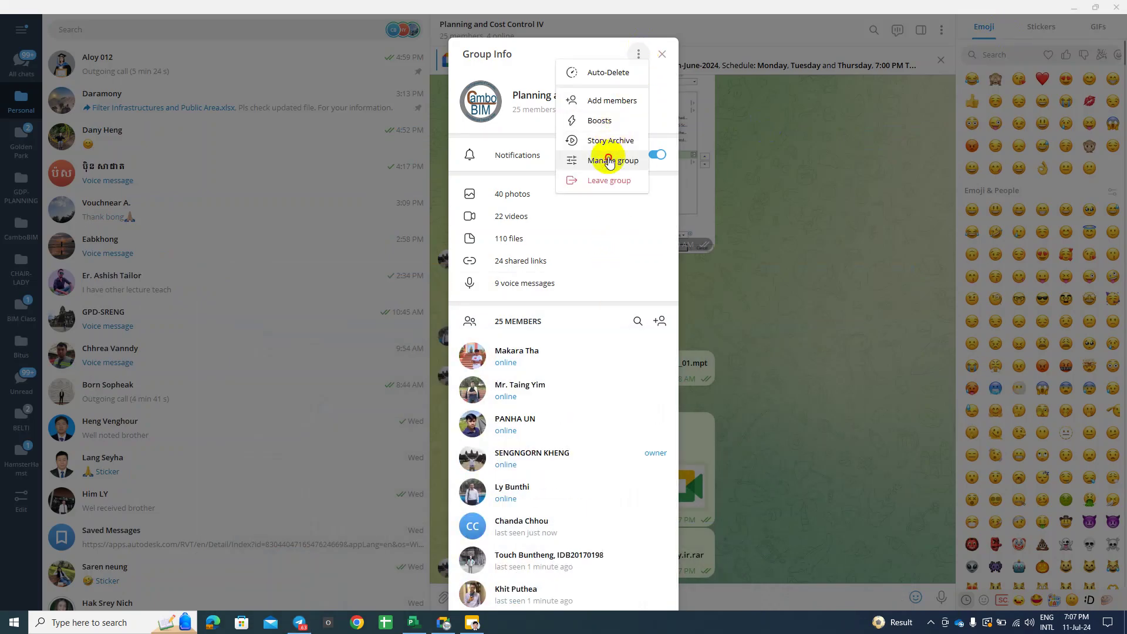
pyautogui.click(611, 158)
pyautogui.click(627, 233)
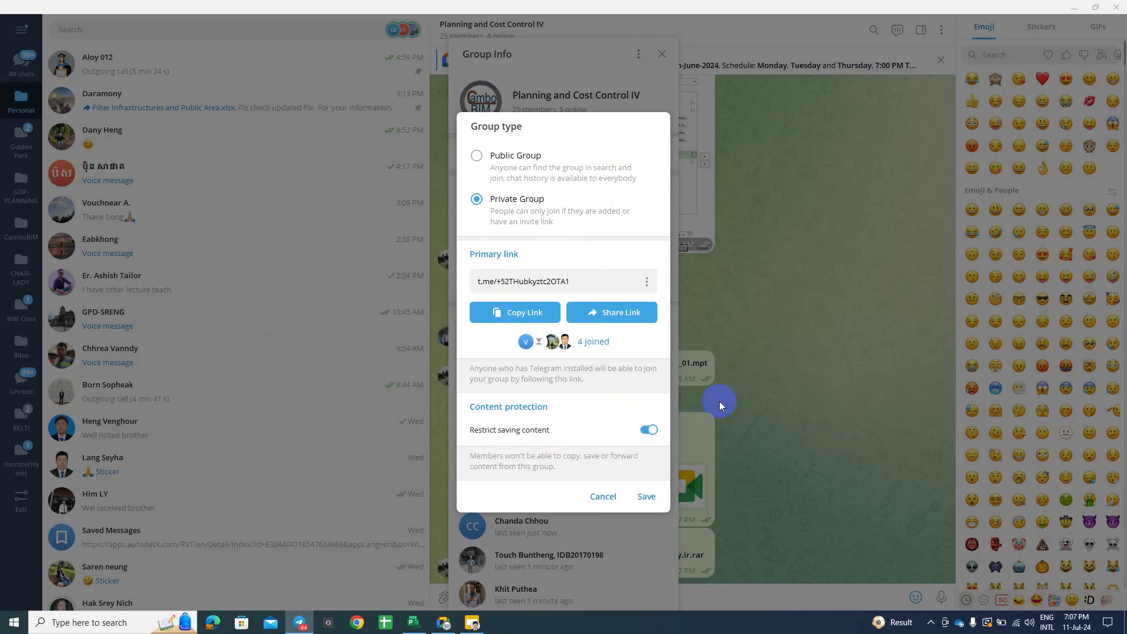
pyautogui.click(819, 154)
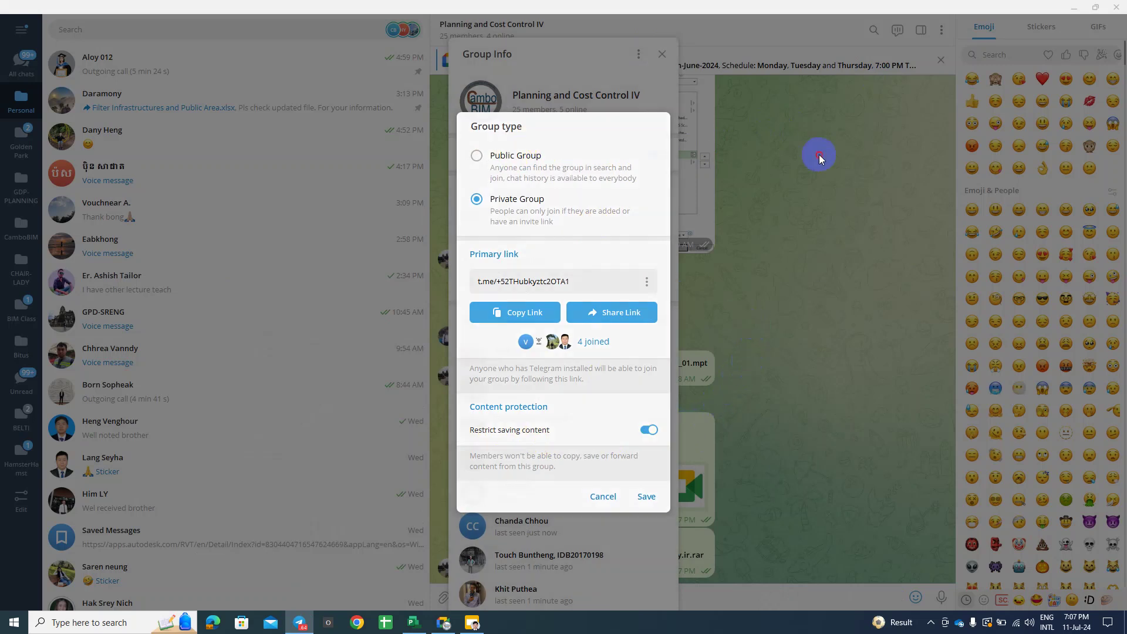
pyautogui.click(660, 55)
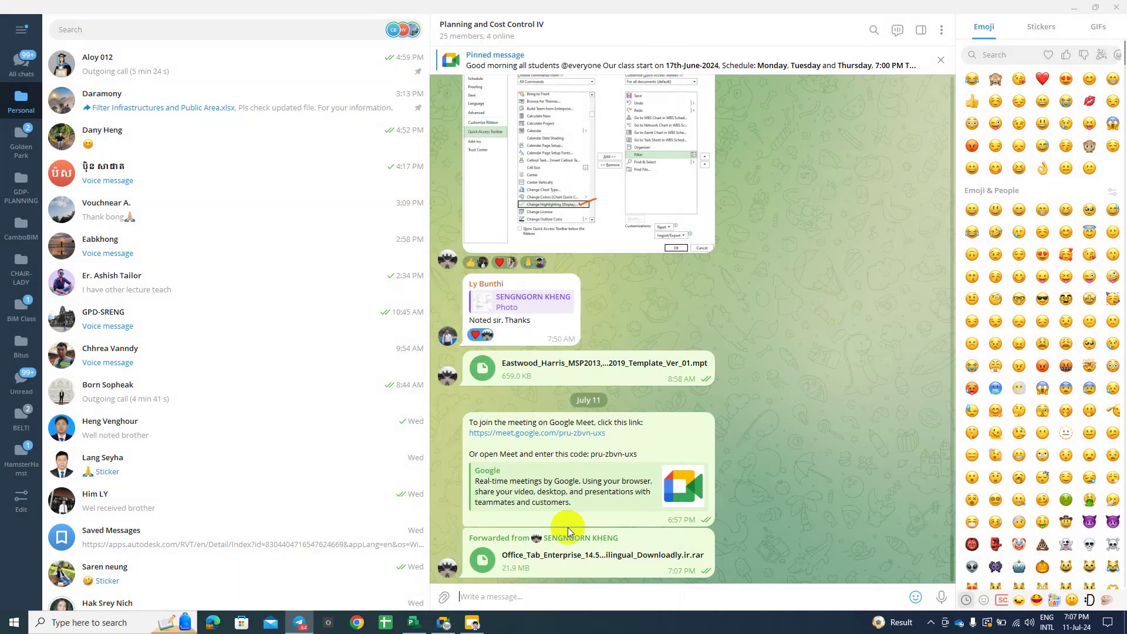
# Present the entire screen to the Google Meet meeting.
pyautogui.click(443, 622)
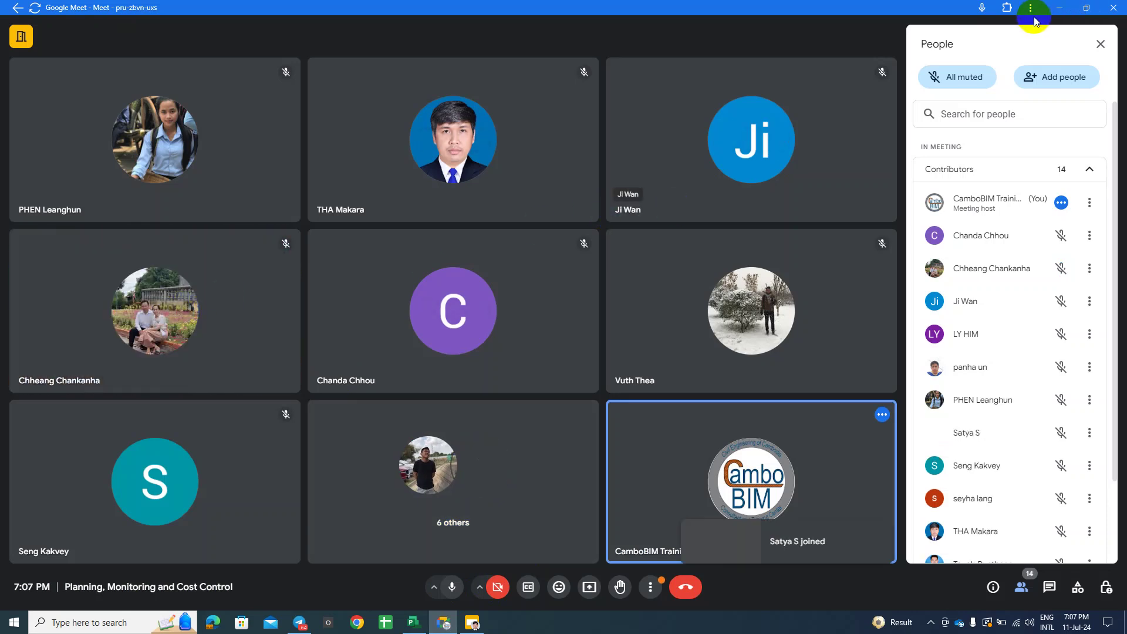
pyautogui.click(1054, 7)
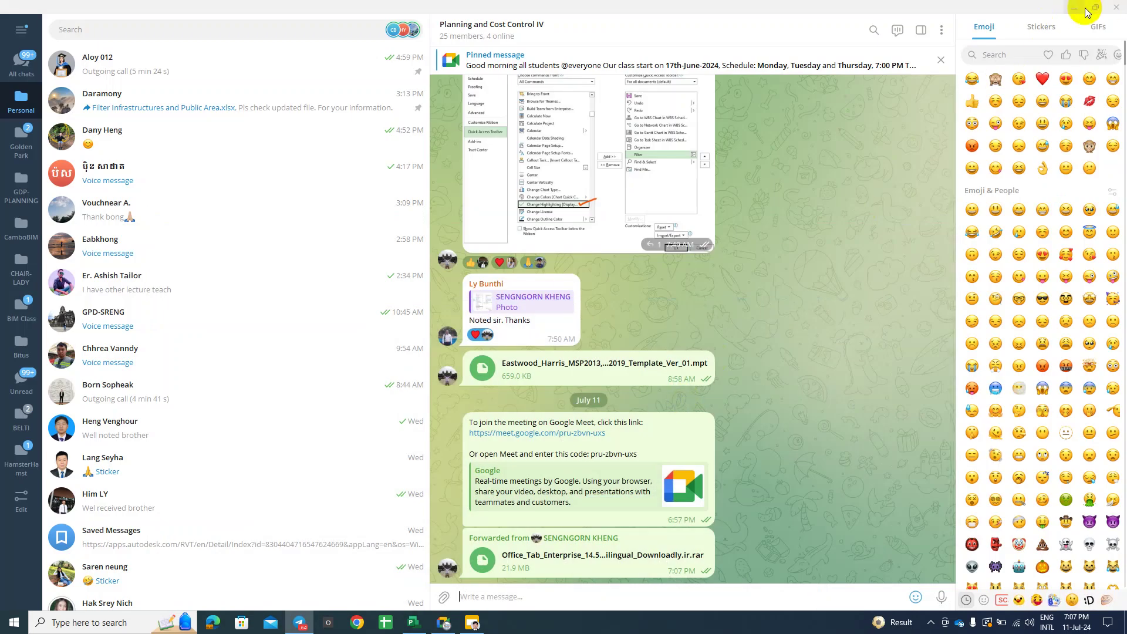
pyautogui.click(1062, 7)
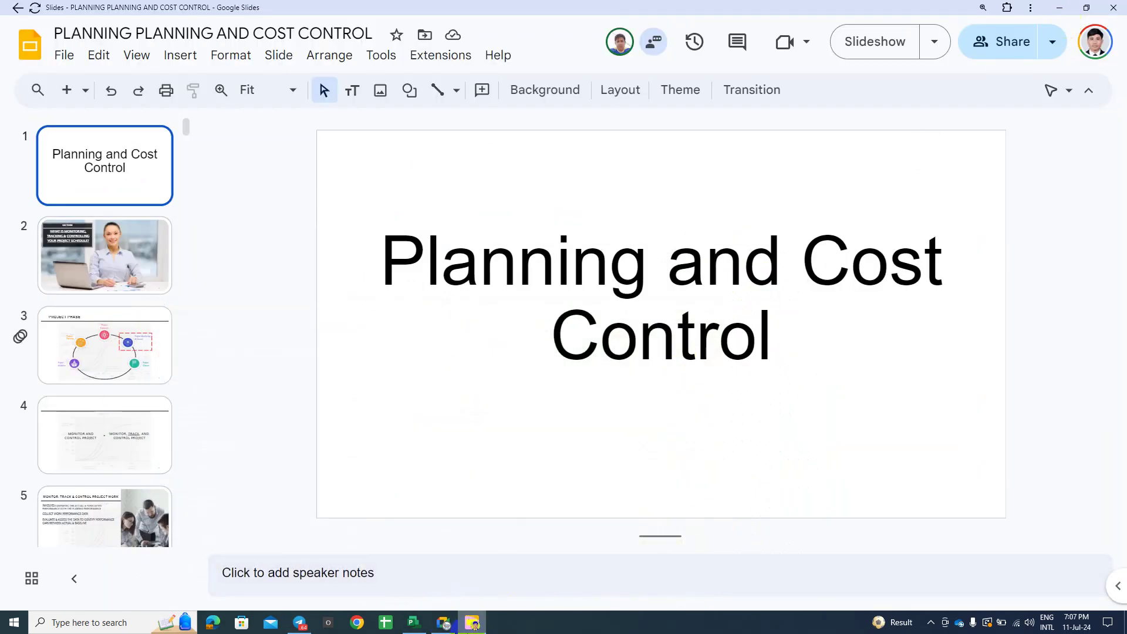
pyautogui.click(444, 622)
pyautogui.click(589, 587)
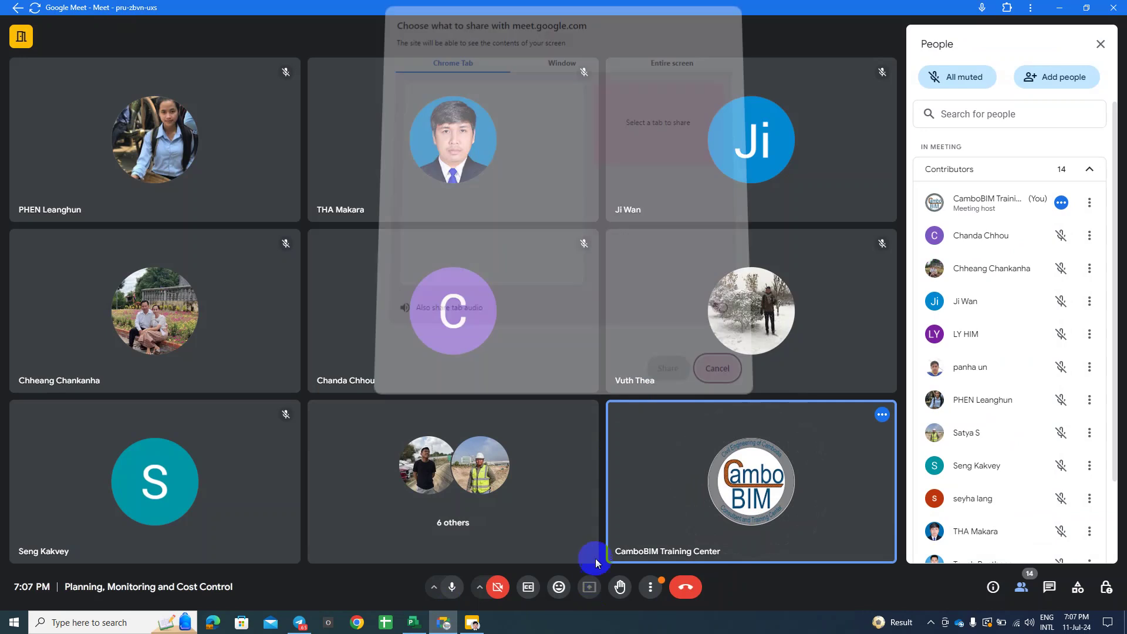
pyautogui.click(671, 70)
pyautogui.click(504, 127)
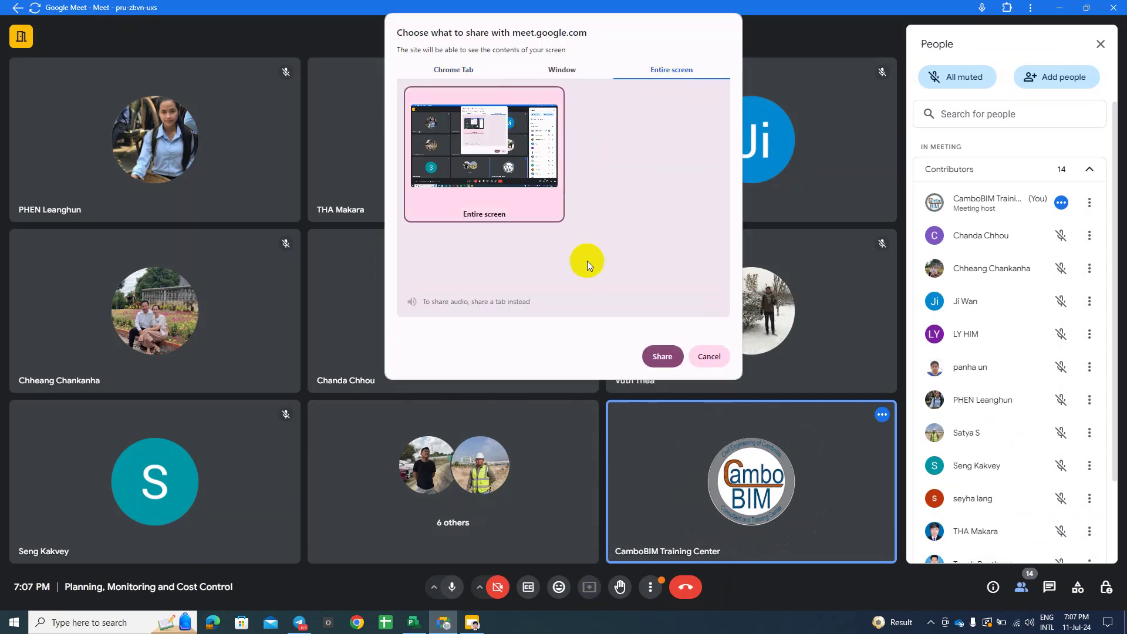
pyautogui.click(663, 357)
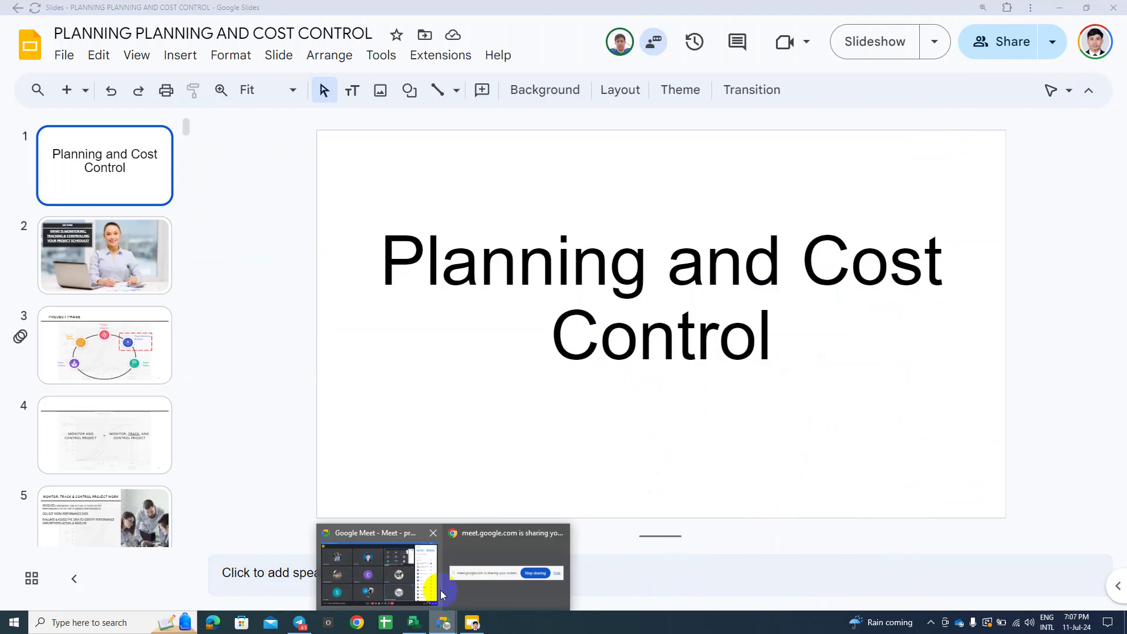
# Check Meet's extra options, then minimize the meeting to show the Slides deck.
pyautogui.moveTo(443, 622)
pyautogui.click(376, 572)
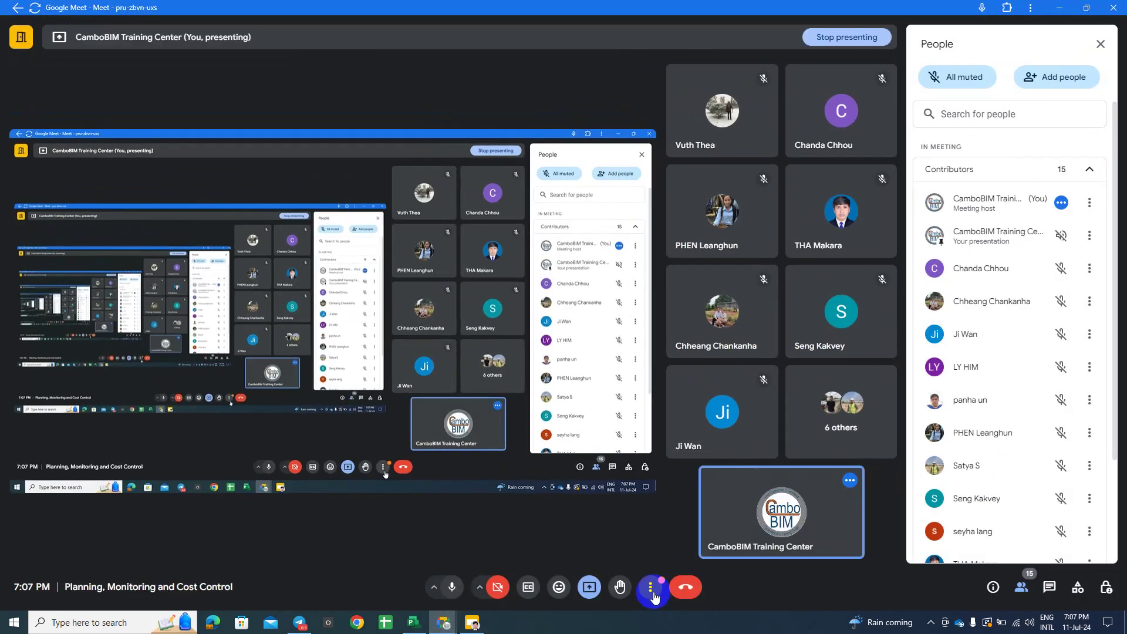
pyautogui.click(651, 587)
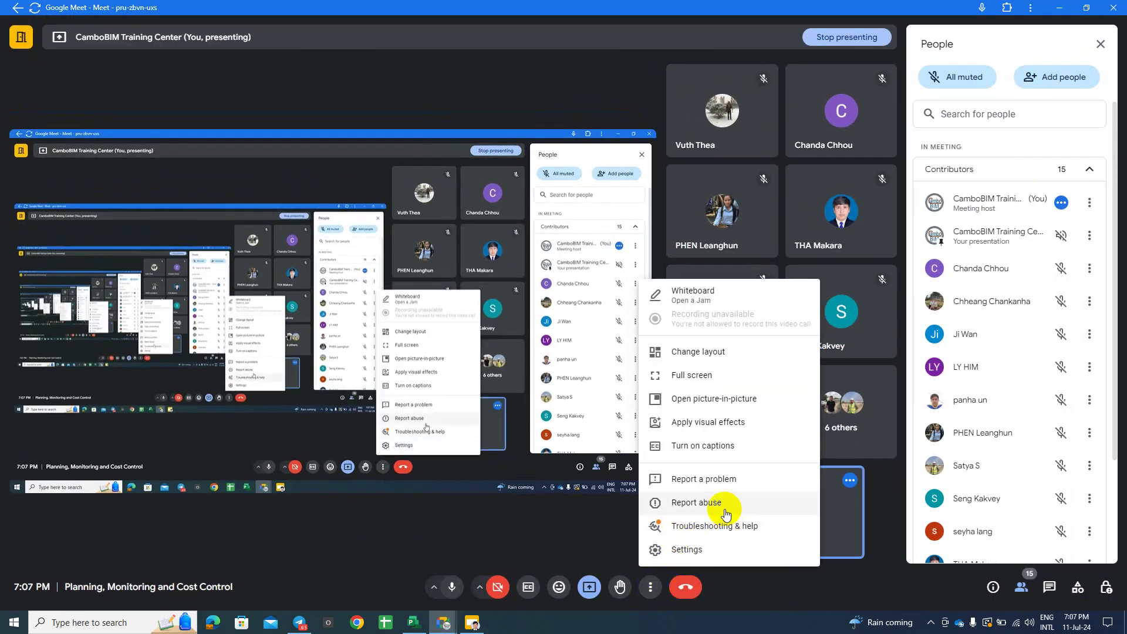
pyautogui.click(1060, 11)
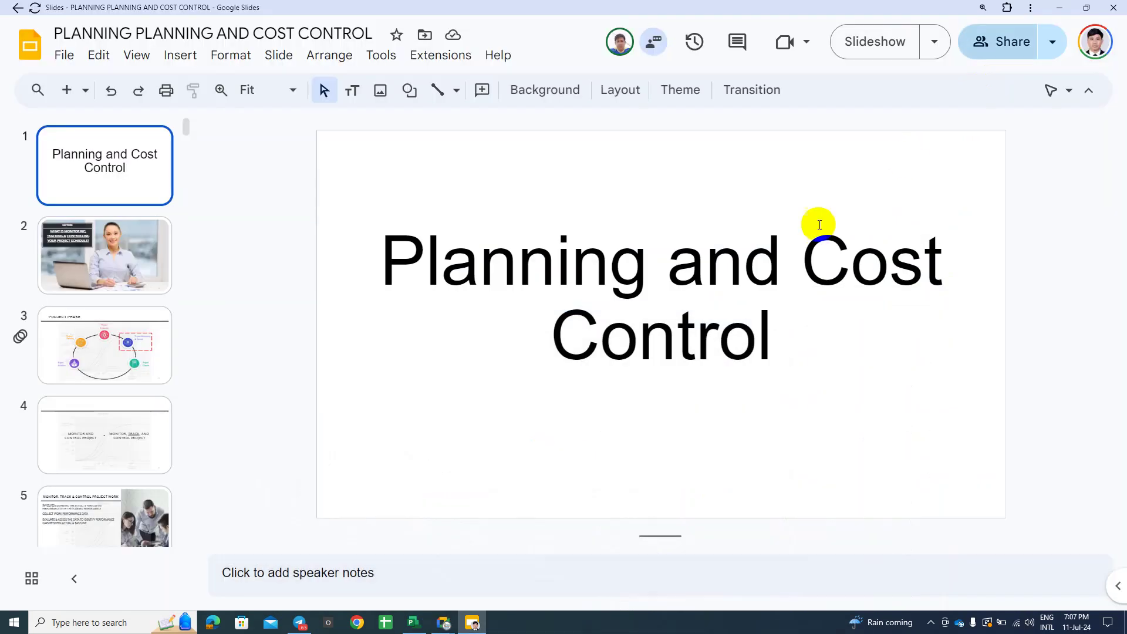
# Minimize the slides and show the forwarded Office_Tab_Enterprise .rar from Telegram in its folder.
pyautogui.click(1062, 11)
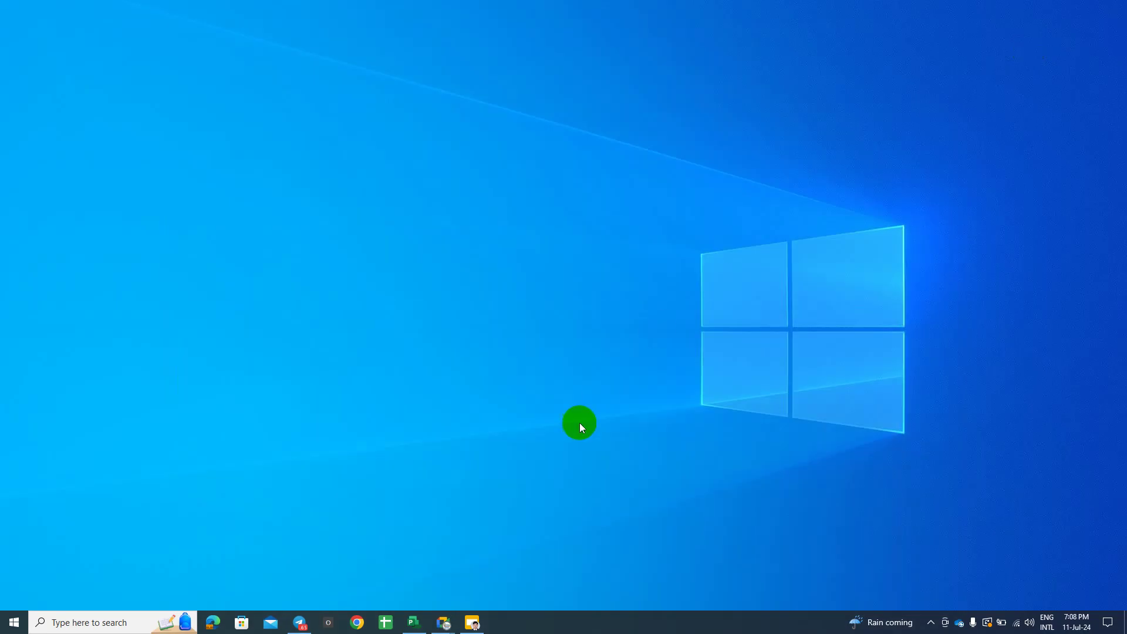
pyautogui.click(301, 622)
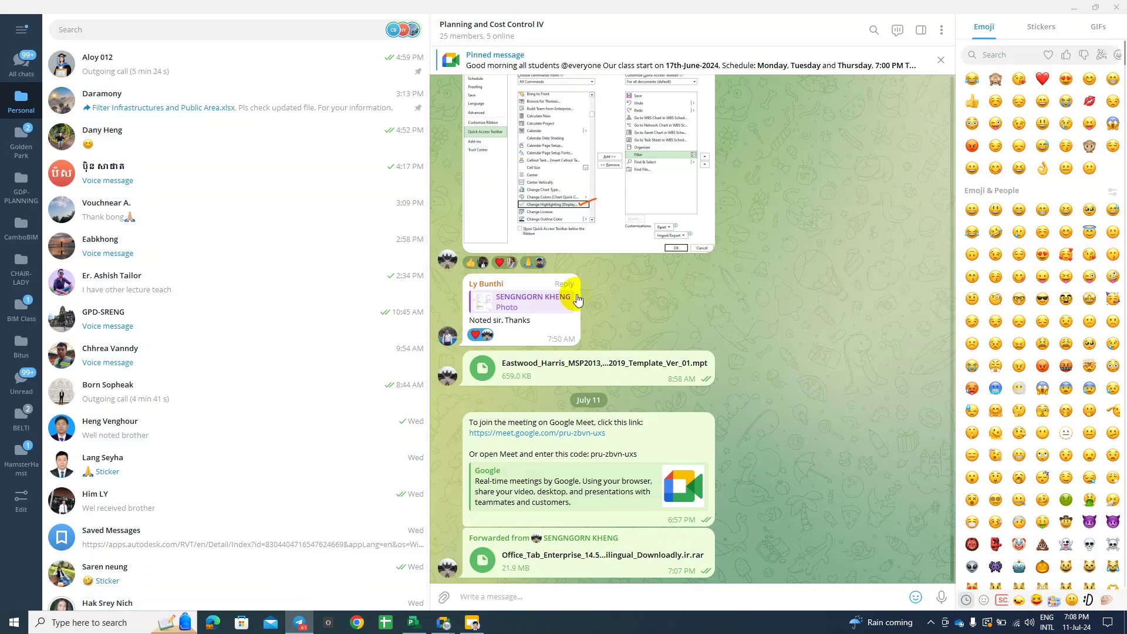
pyautogui.rightClick(584, 555)
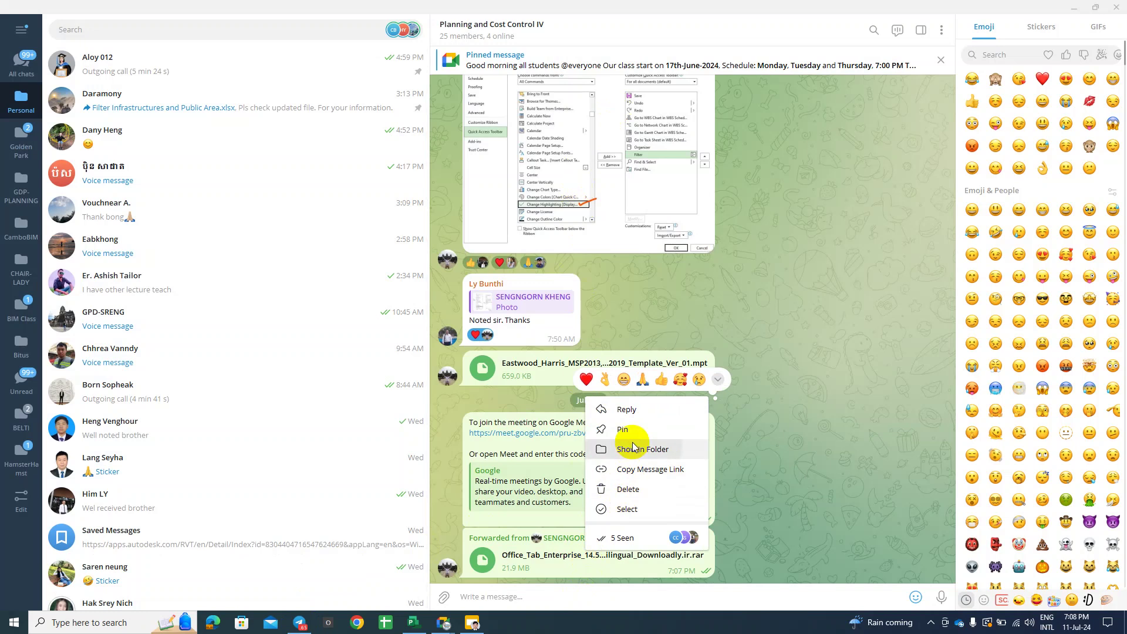
pyautogui.click(632, 448)
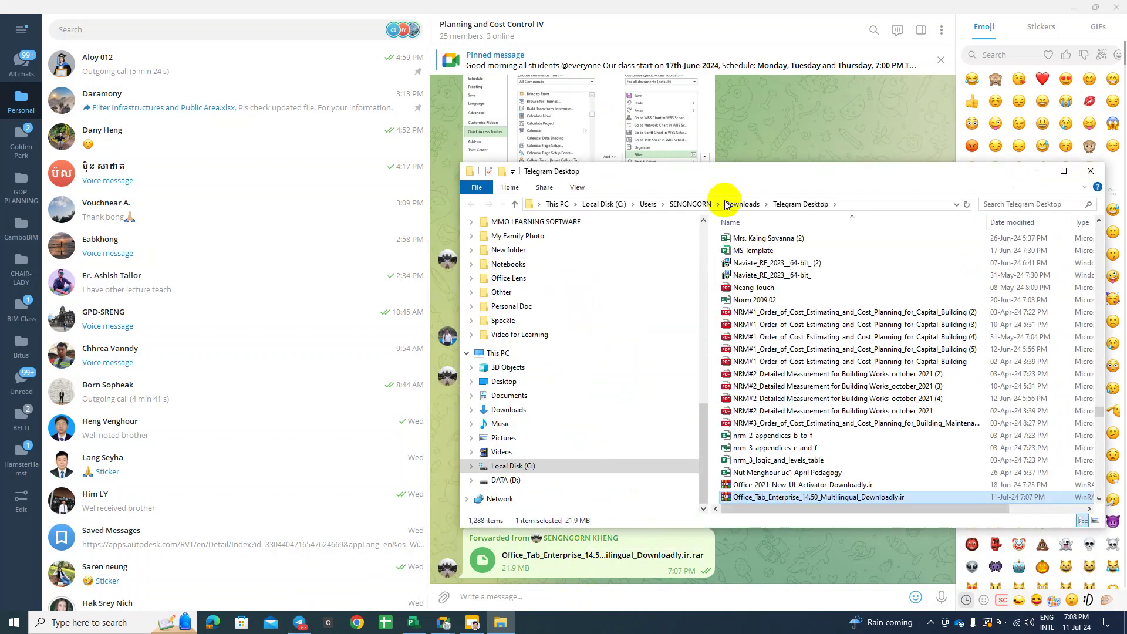
# Maximize File Explorer and extract the Office Tab Enterprise .rar into Telegram Desktop.
pyautogui.moveTo(729, 171); pyautogui.dragTo(636, 8)
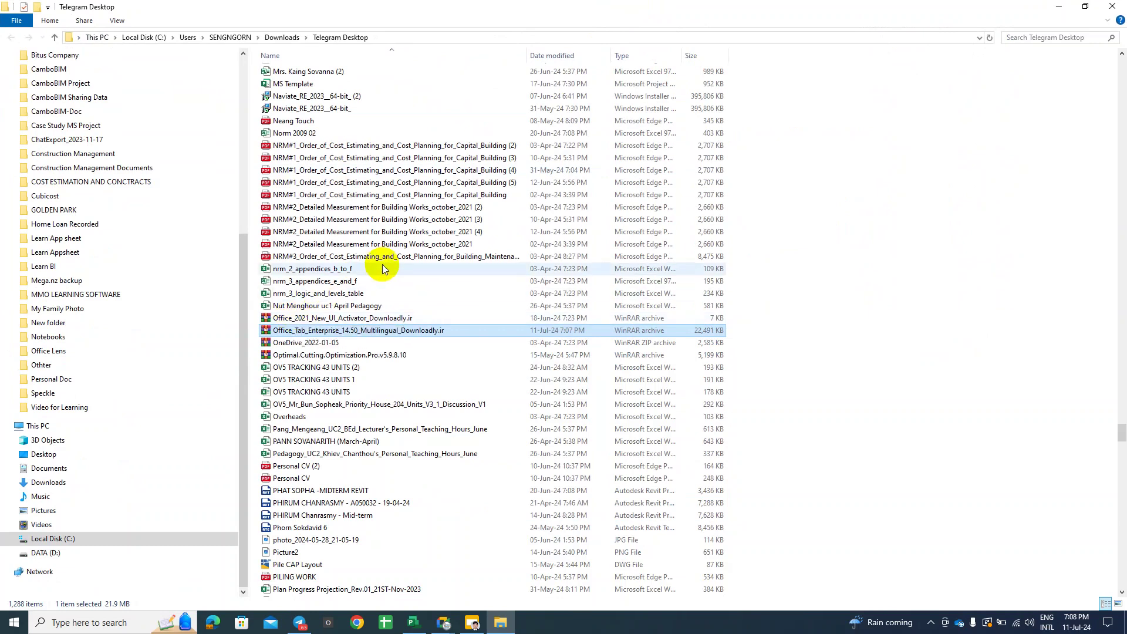
pyautogui.rightClick(318, 331)
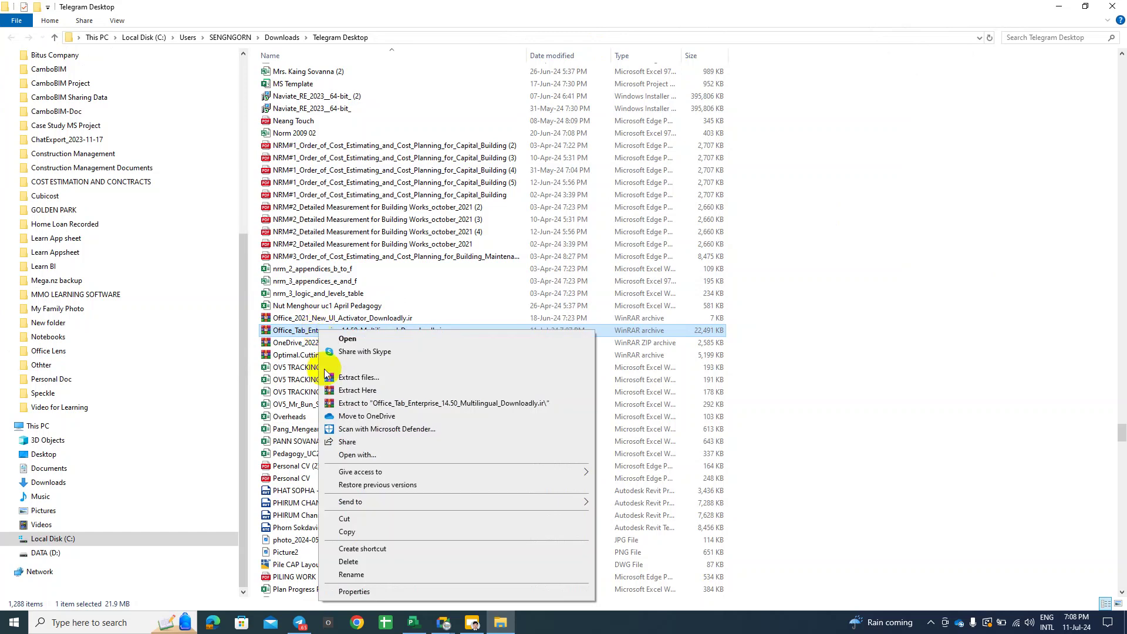
pyautogui.click(352, 403)
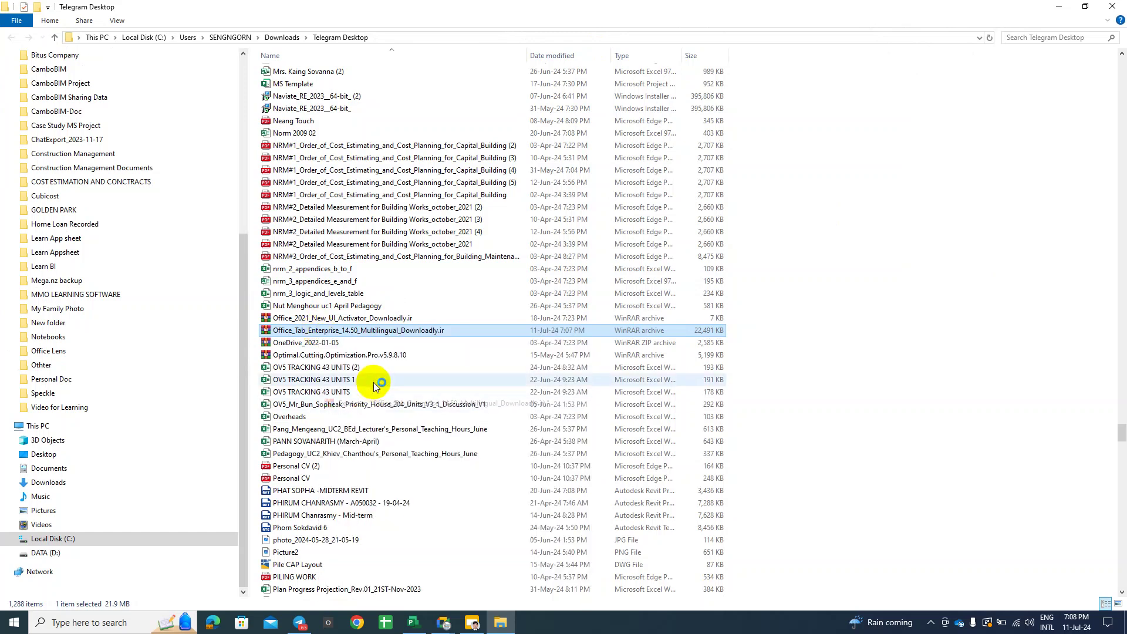
pyautogui.scroll(5, 374, 381)
pyautogui.scroll(3, 372, 411)
pyautogui.scroll(-9, 370, 430)
pyautogui.scroll(-3, 365, 428)
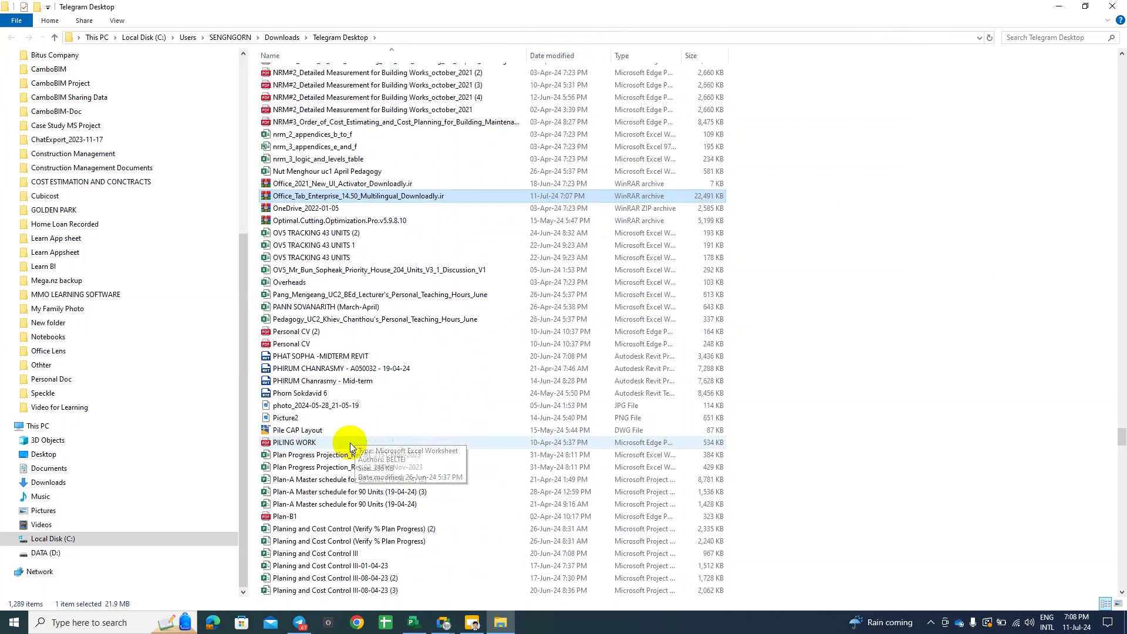
pyautogui.scroll(-1, 352, 447)
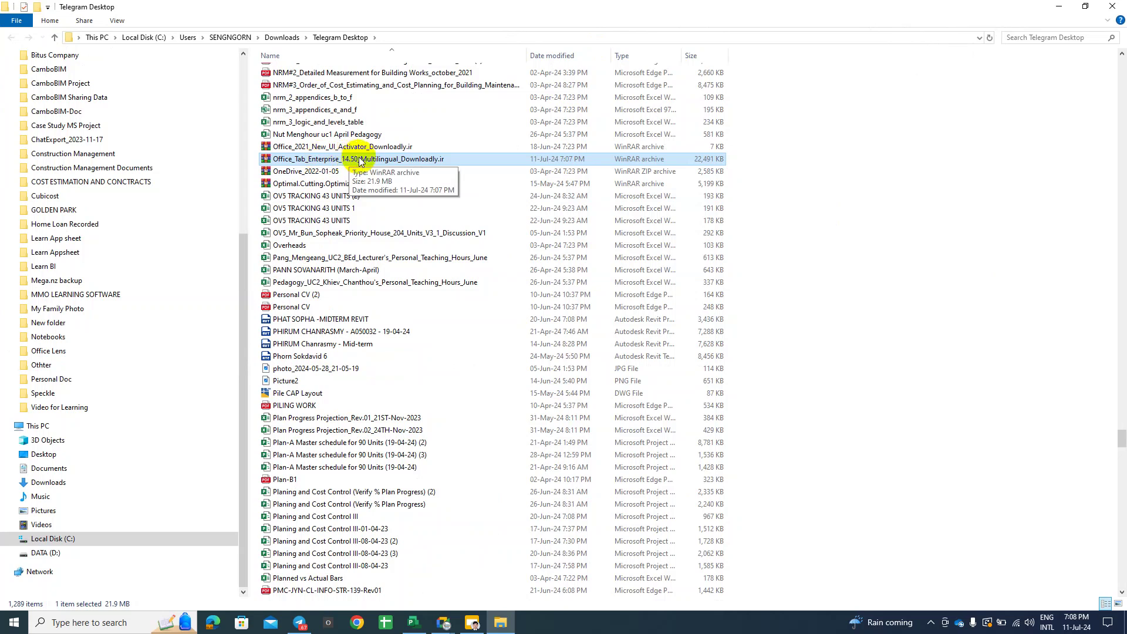
# Search the folder for Office_Tab_Enterprise_14.50_Multilingual_Downloadly.ir using the copied archive name.
pyautogui.press('F2')
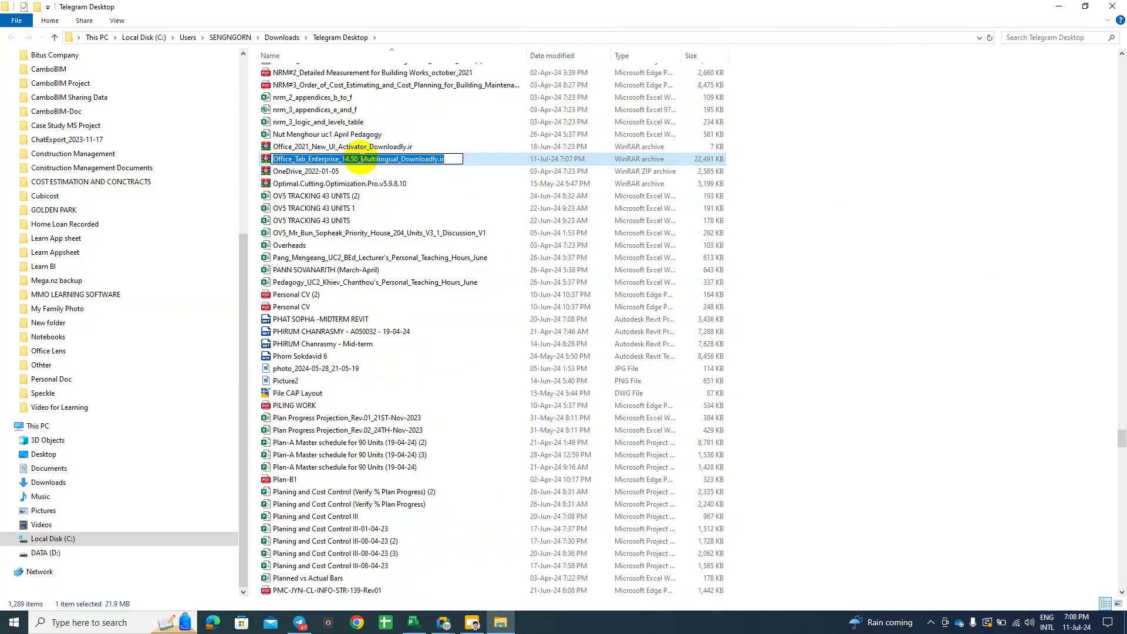
pyautogui.hotkey('shift', 'Down')
pyautogui.click(1073, 40)
pyautogui.write('Office_Tab_Enterprise_14.50_Multilingual_Downloadly.ir')
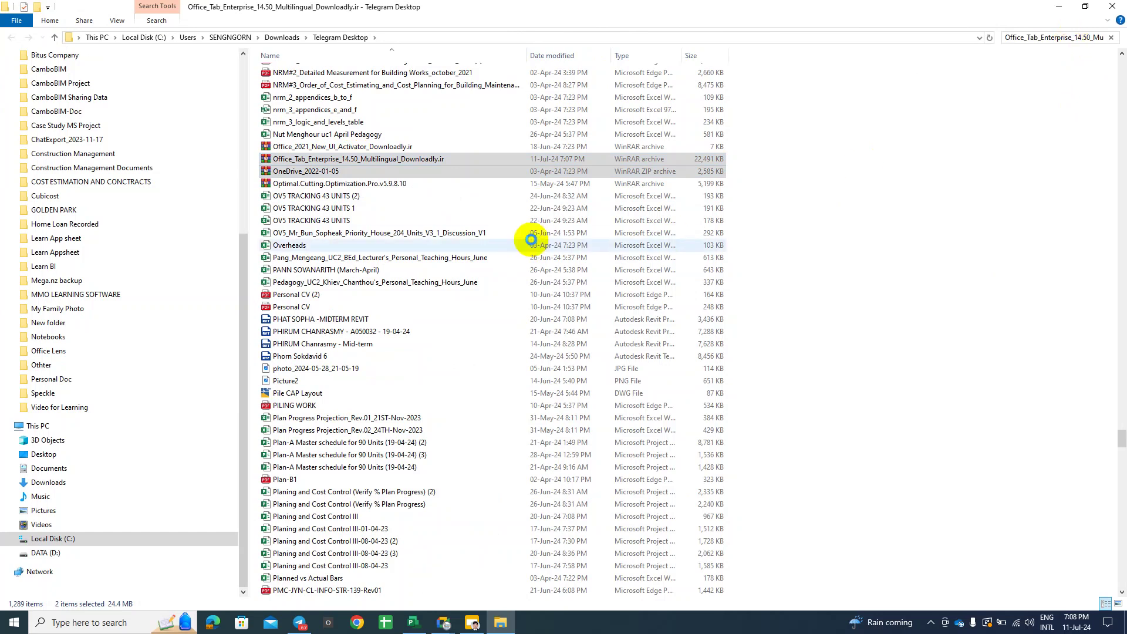
# Open the 14.50 Multilingual folder, widen the Name column, and run SetupOfficeTabEnterprise_Downloadly.ir.
pyautogui.doubleClick(351, 62)
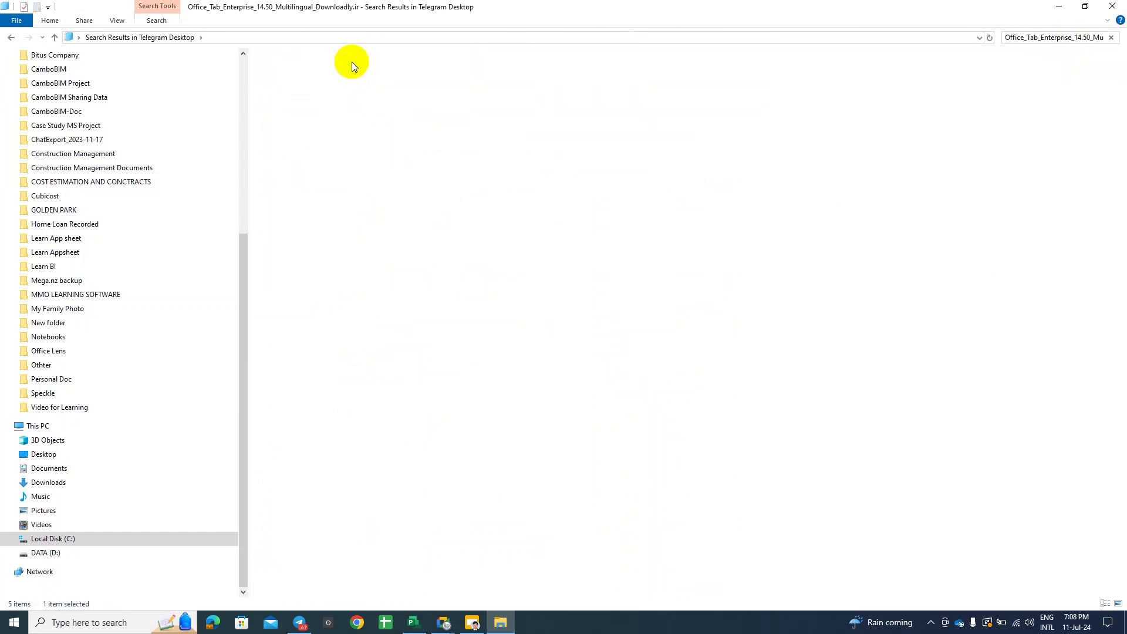
pyautogui.doubleClick(308, 77)
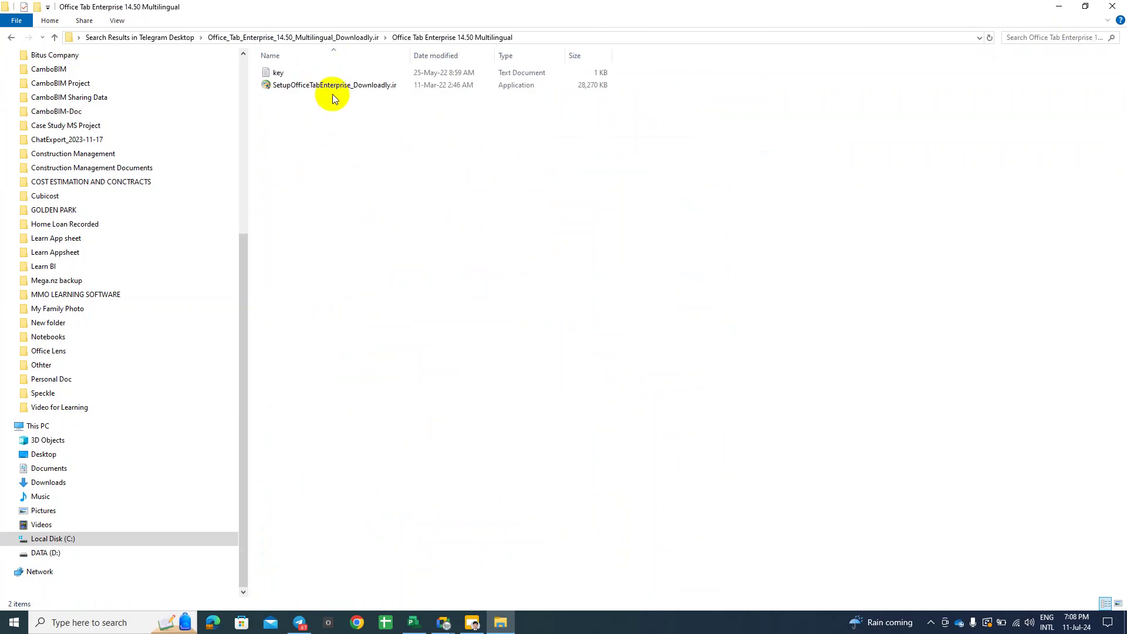
pyautogui.doubleClick(413, 54)
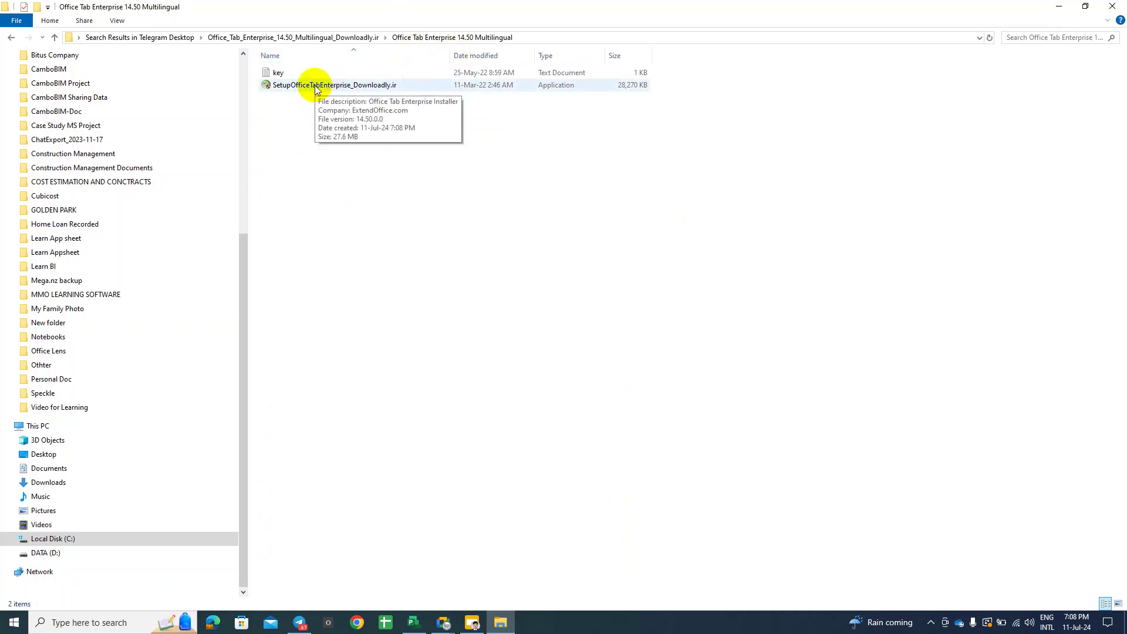
pyautogui.doubleClick(315, 86)
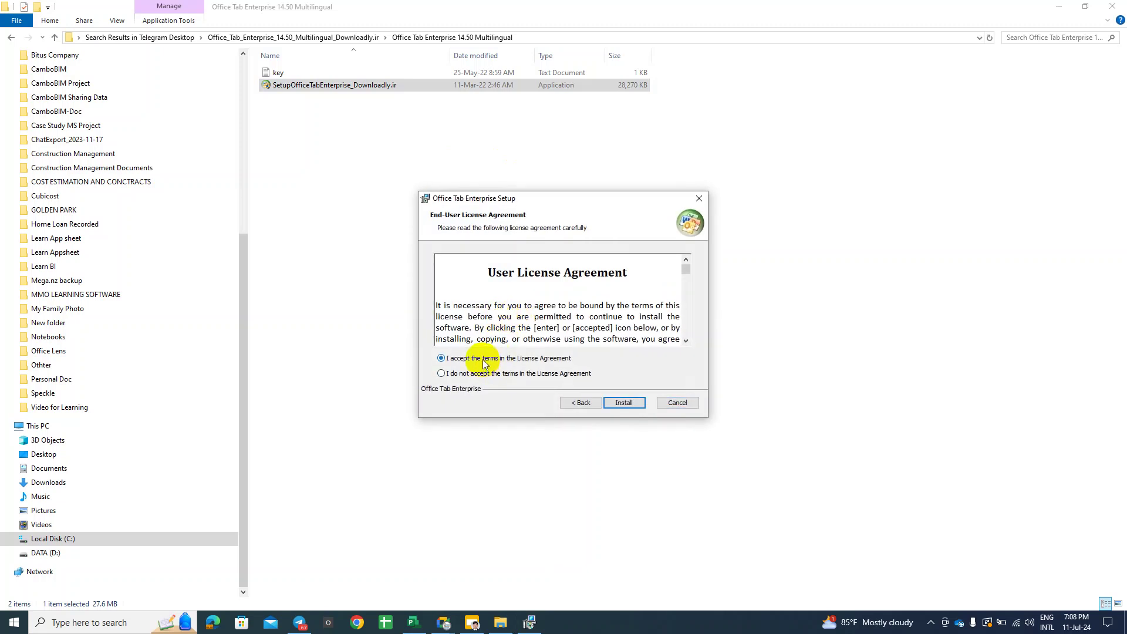
# Accept the license, start the install, and view key.txt in Notepad.
pyautogui.click(622, 402)
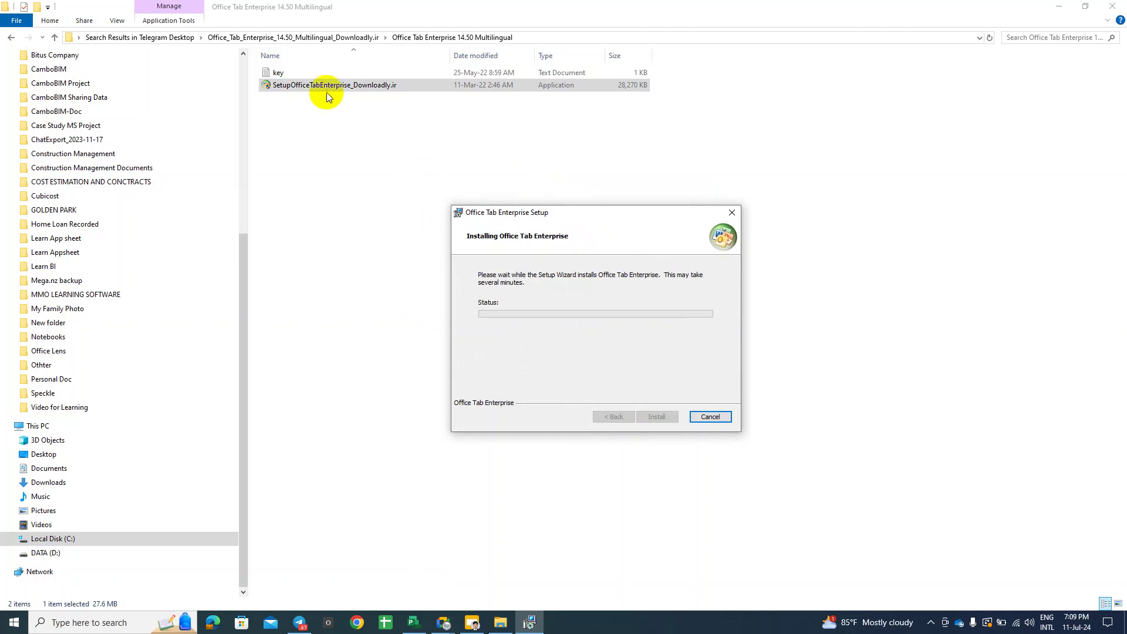
pyautogui.click(308, 76)
pyautogui.doubleClick(308, 73)
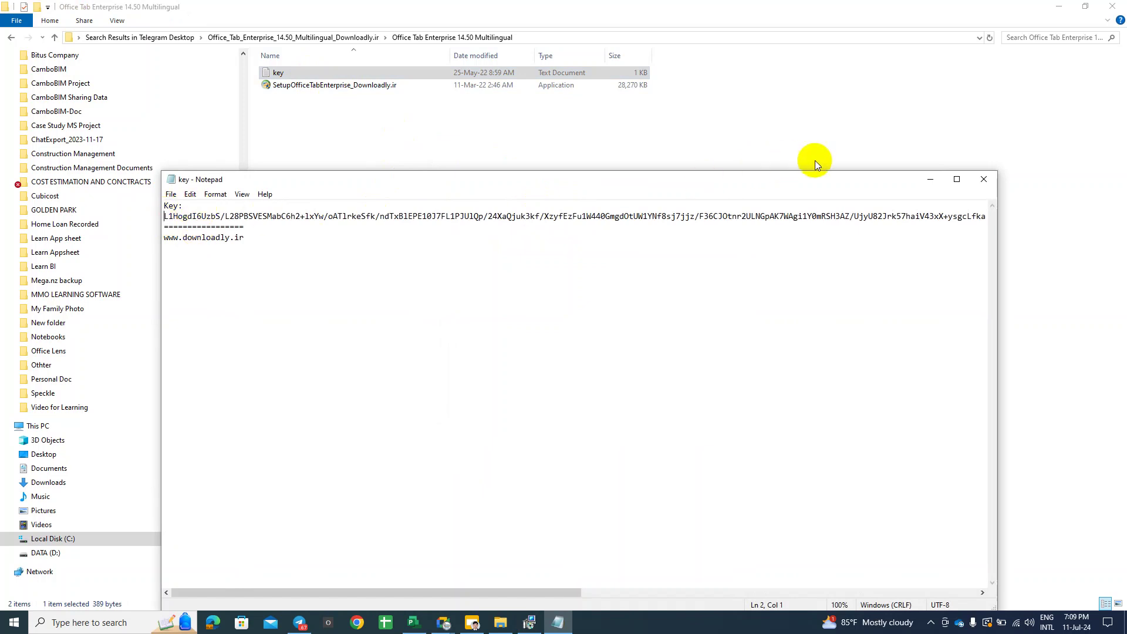
pyautogui.click(930, 179)
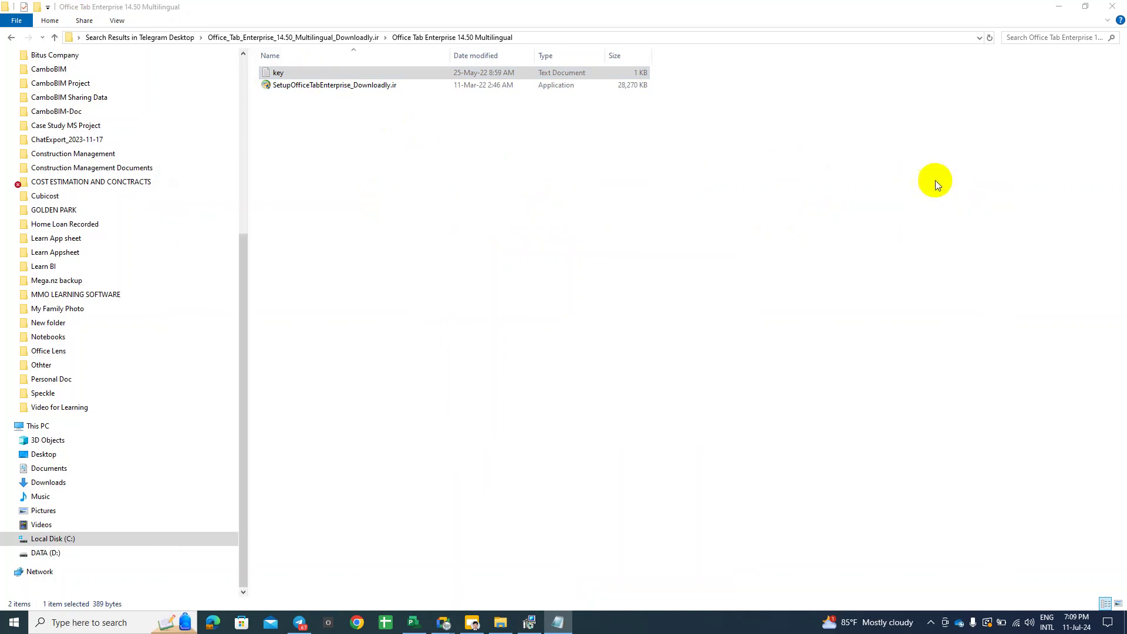
# Finish the setup wizard with Launch Office Tab Center checked.
pyautogui.click(531, 621)
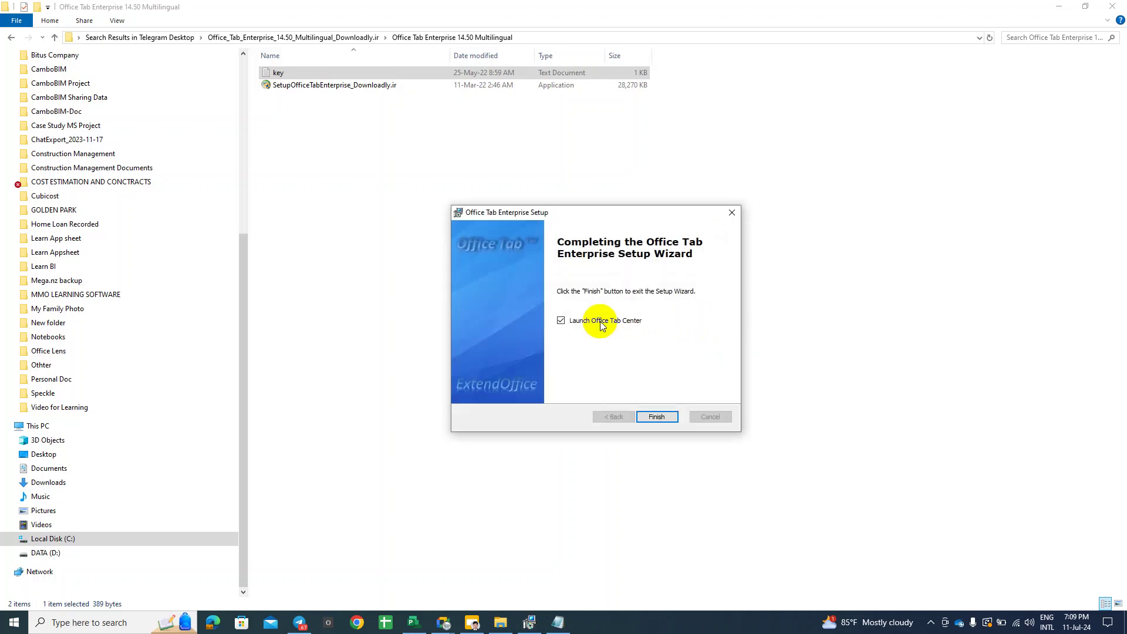
pyautogui.click(652, 418)
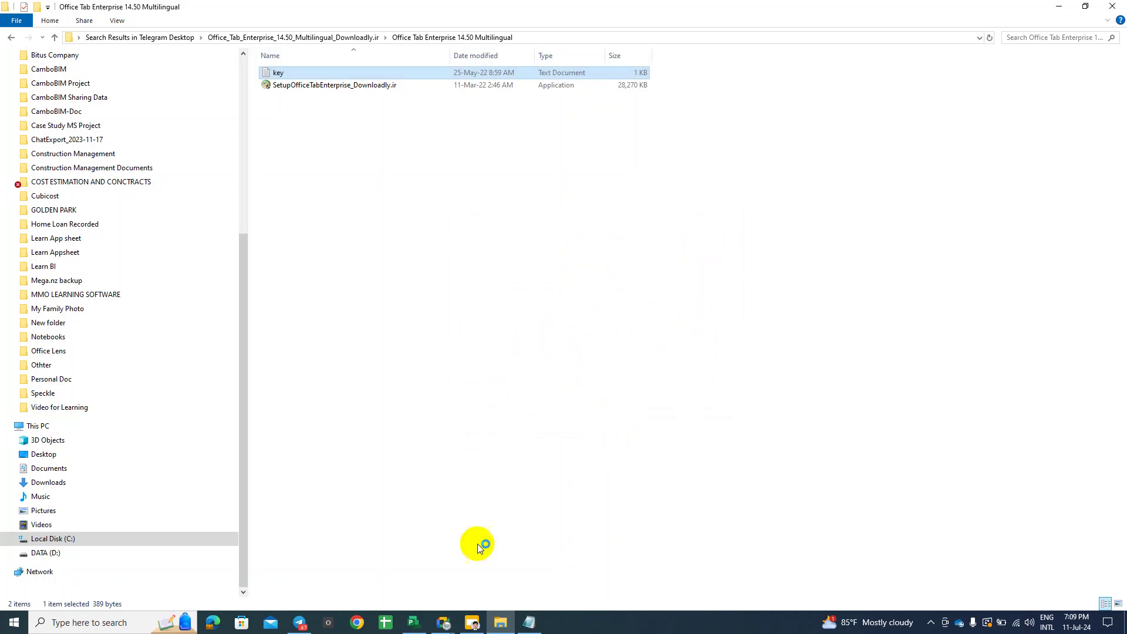
pyautogui.click(513, 354)
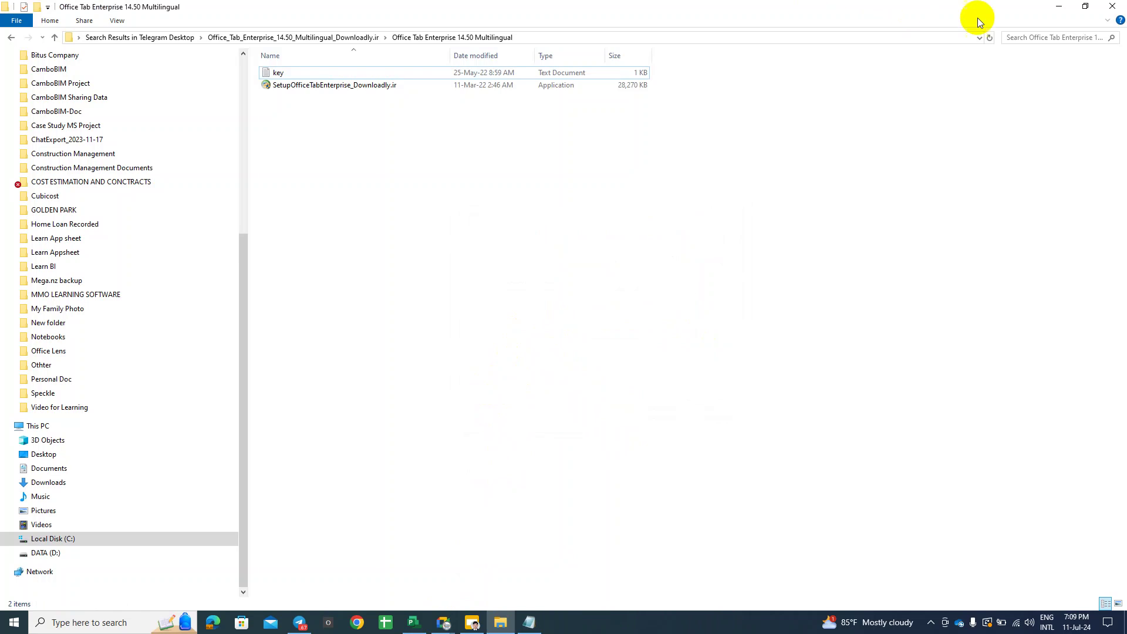
# Close File Explorer and Telegram, open Office Tab Center, and click Register.
pyautogui.click(1112, 5)
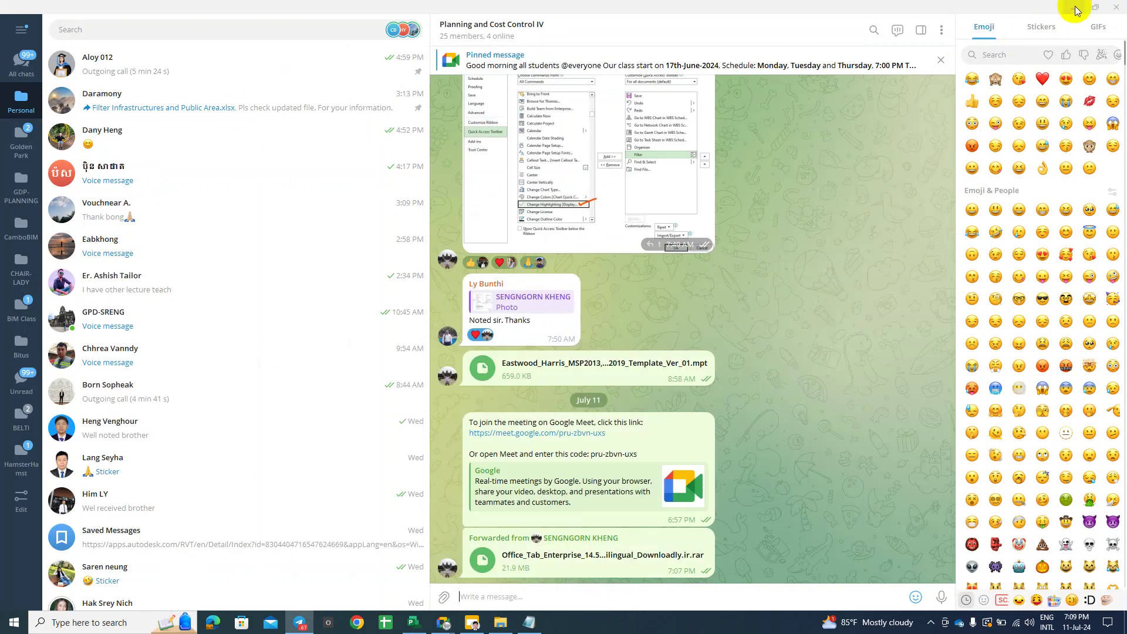
pyautogui.click(1118, 6)
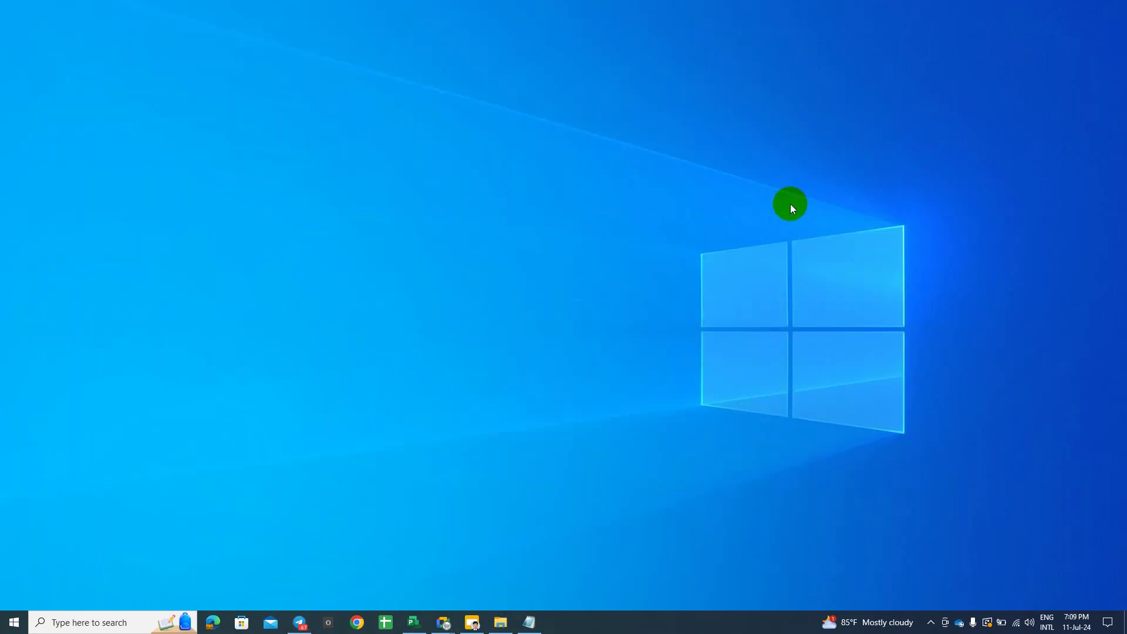
pyautogui.click(386, 623)
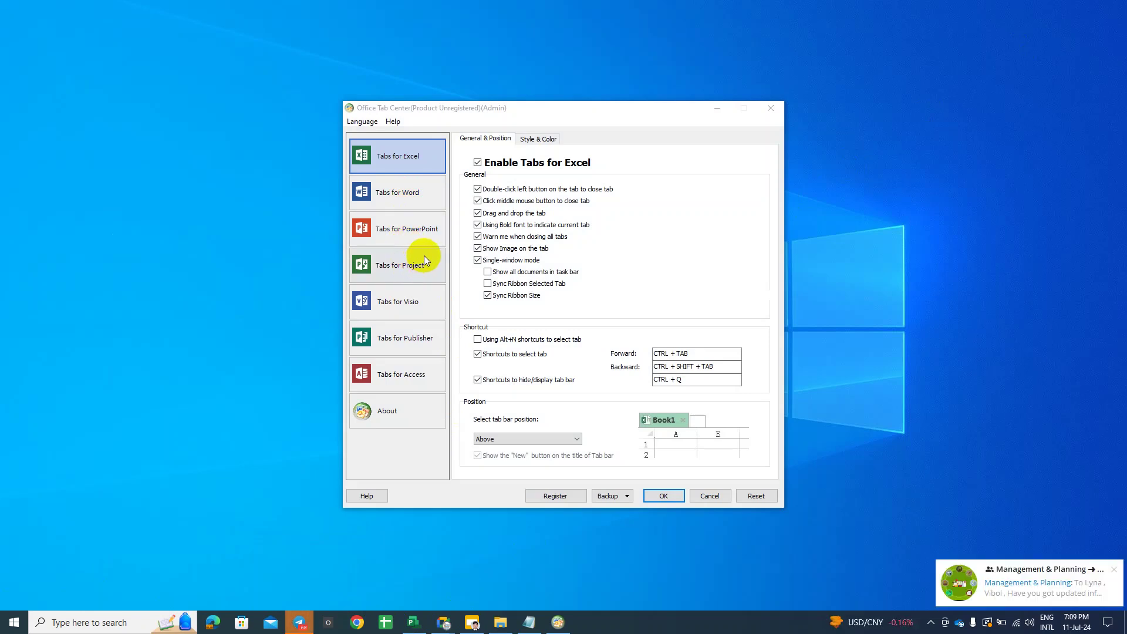
pyautogui.click(855, 302)
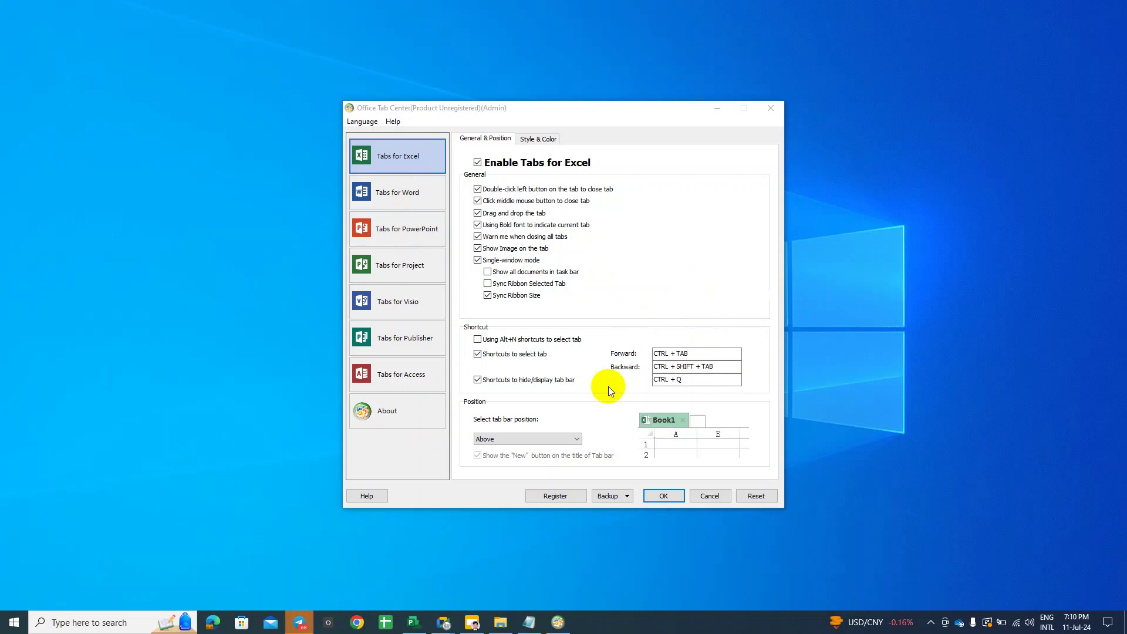
# Open the Office Tab registration form and enter the license name.
pyautogui.click(562, 496)
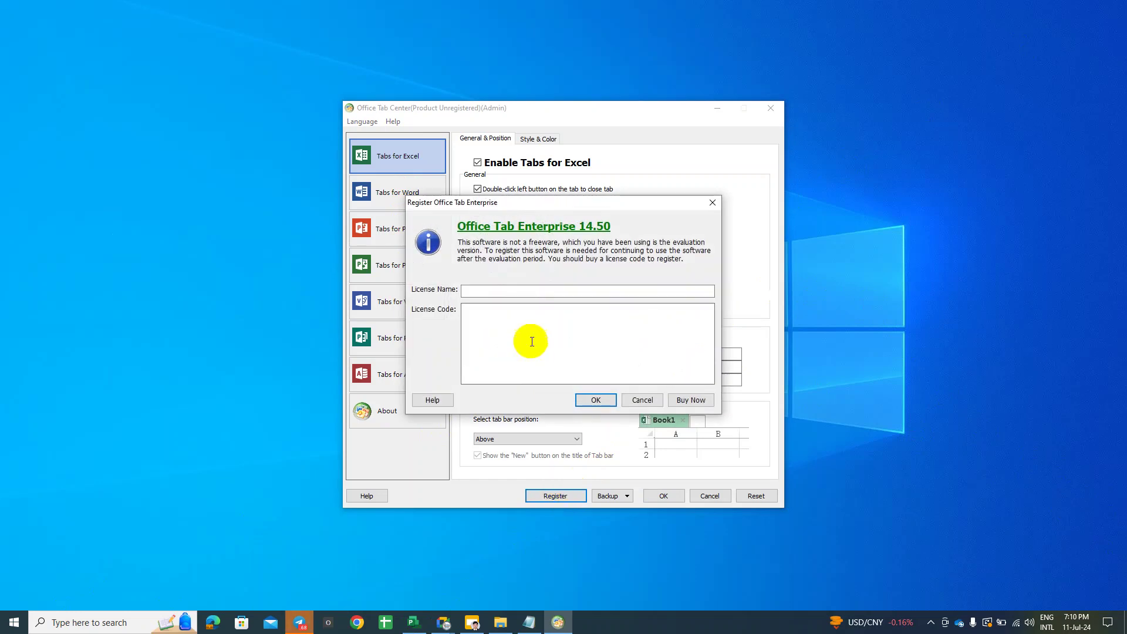
pyautogui.click(482, 289)
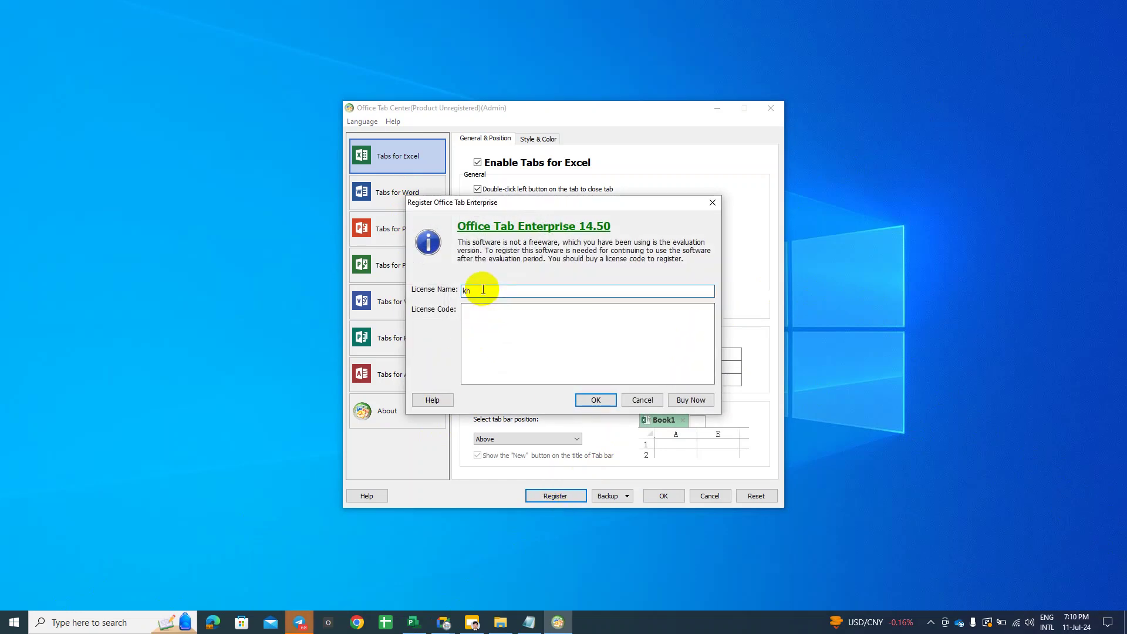
pyautogui.click(534, 619)
pyautogui.hscroll(-3, 187, 223)
pyautogui.hscroll(1, 289, 251)
pyautogui.click(939, 185)
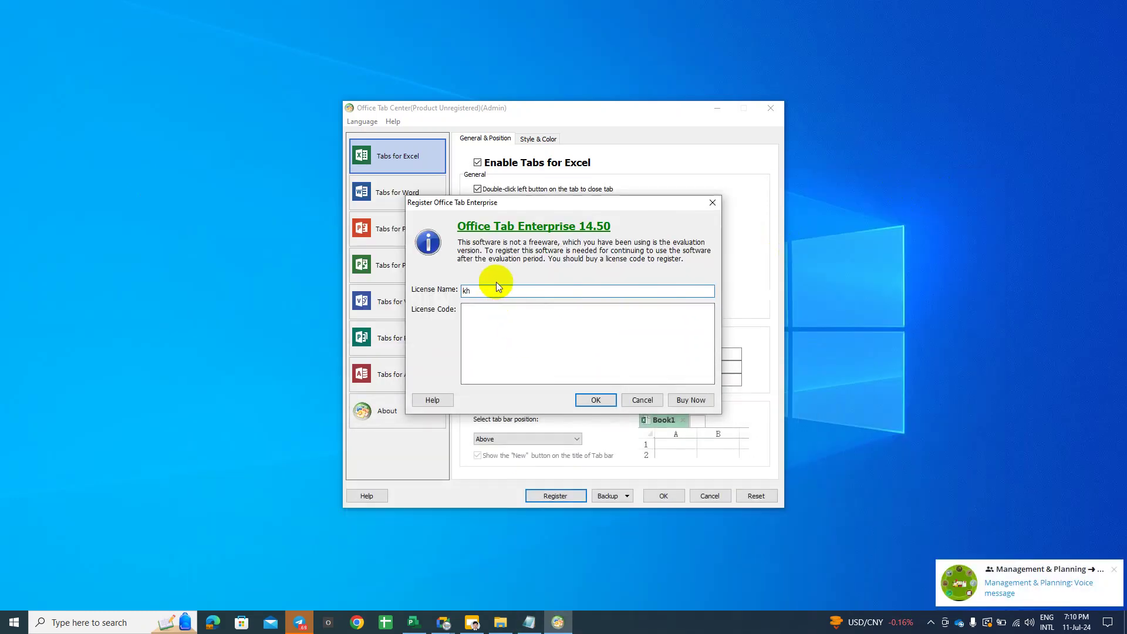
# Copy the full license key line from the key file in Notepad.
pyautogui.click(529, 622)
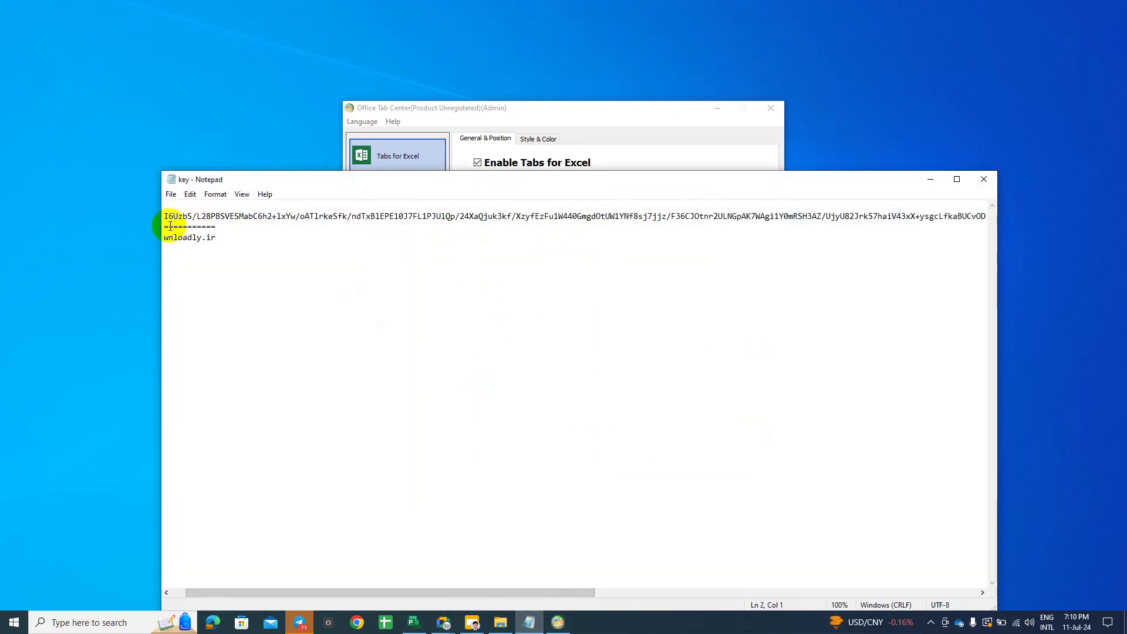
pyautogui.moveTo(445, 592); pyautogui.dragTo(431, 589)
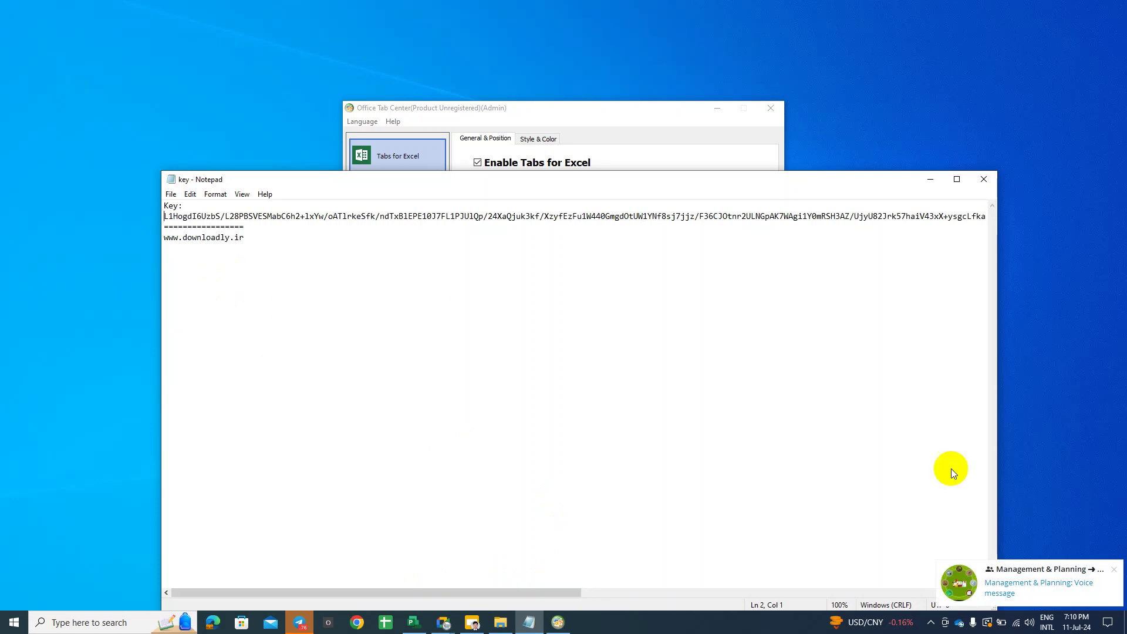
pyautogui.click(1113, 571)
pyautogui.click(152, 204)
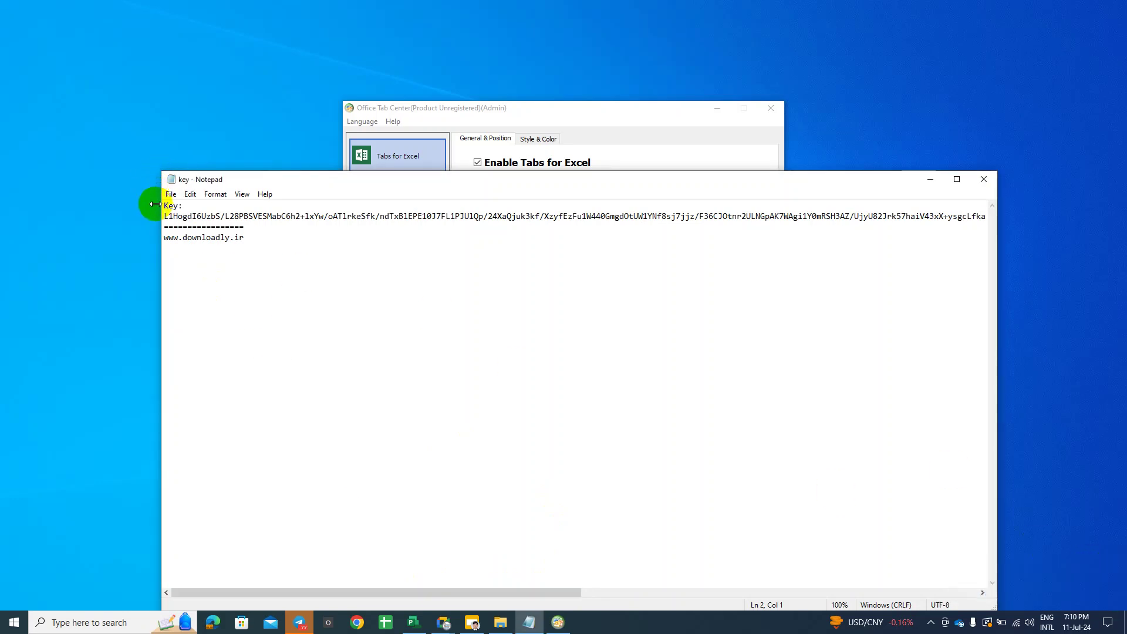
pyautogui.moveTo(166, 216); pyautogui.dragTo(975, 216)
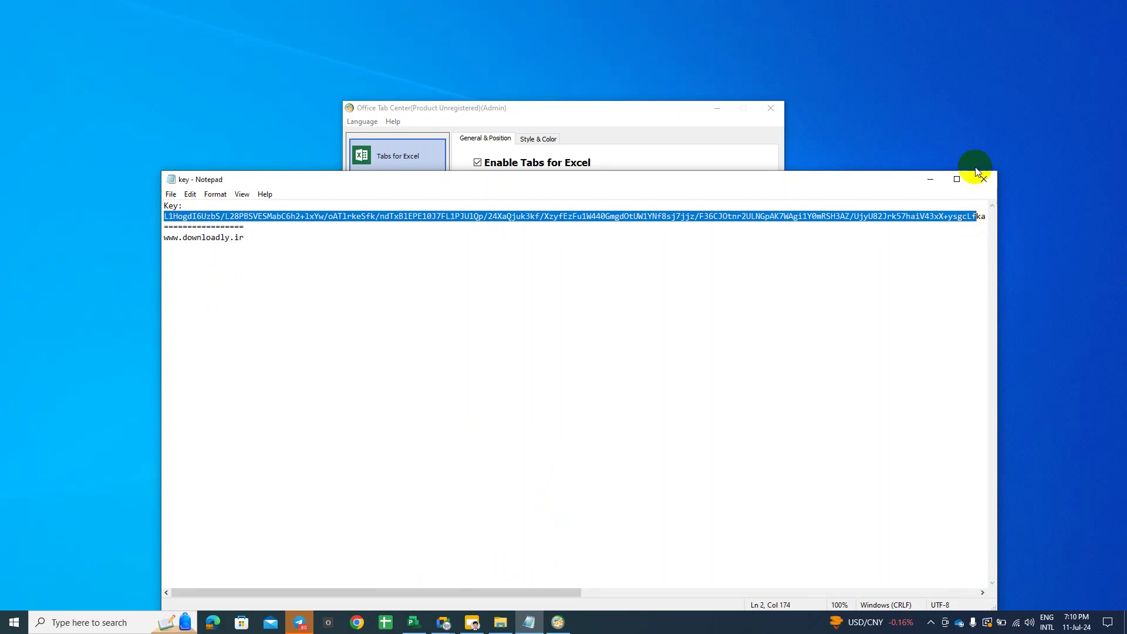
pyautogui.click(928, 180)
pyautogui.click(529, 622)
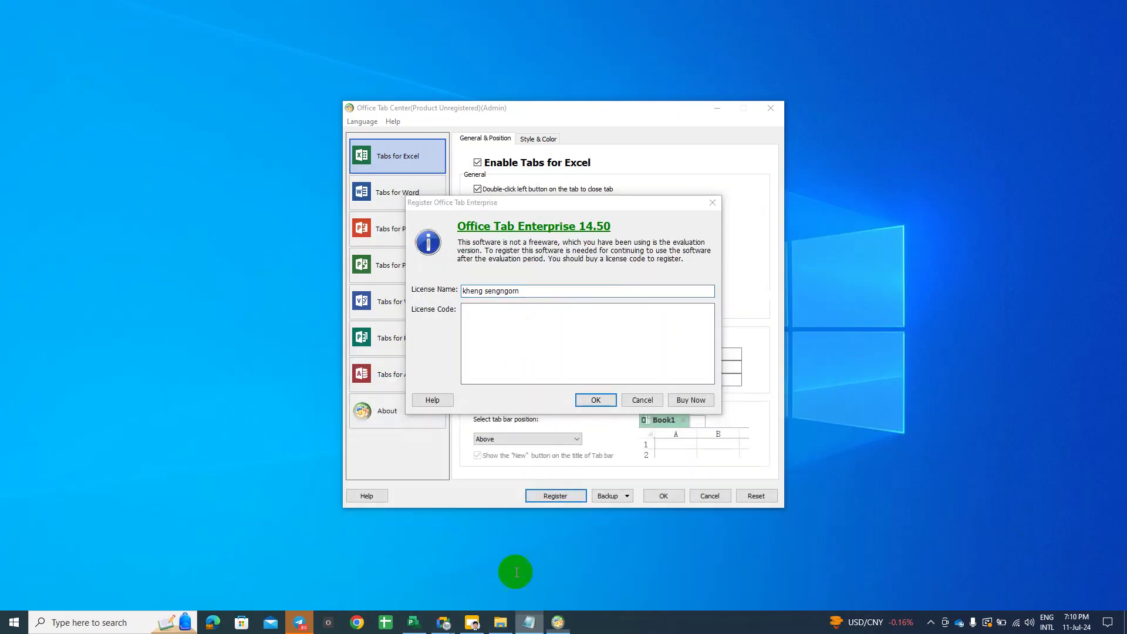
pyautogui.click(410, 290)
pyautogui.moveTo(164, 217)
pyautogui.mouseDown()
pyautogui.moveTo(1121, 206)
pyautogui.moveTo(1029, 216)
pyautogui.mouseUp()
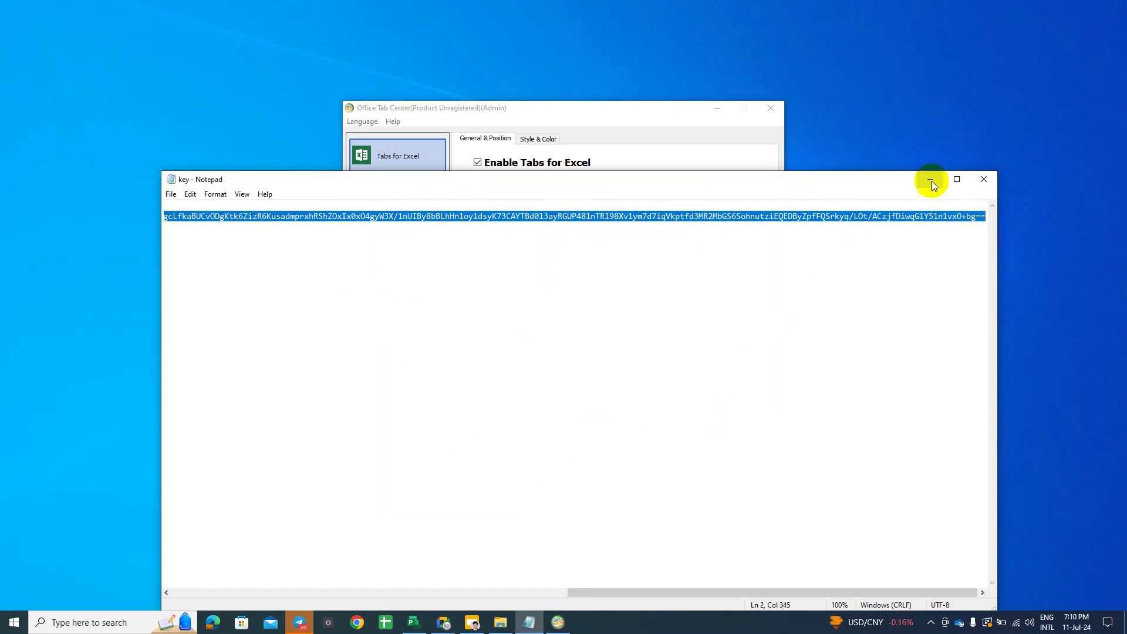
# Paste the key into License Code, remove the blank line, and accept the valid-key message.
pyautogui.click(930, 179)
pyautogui.click(496, 337)
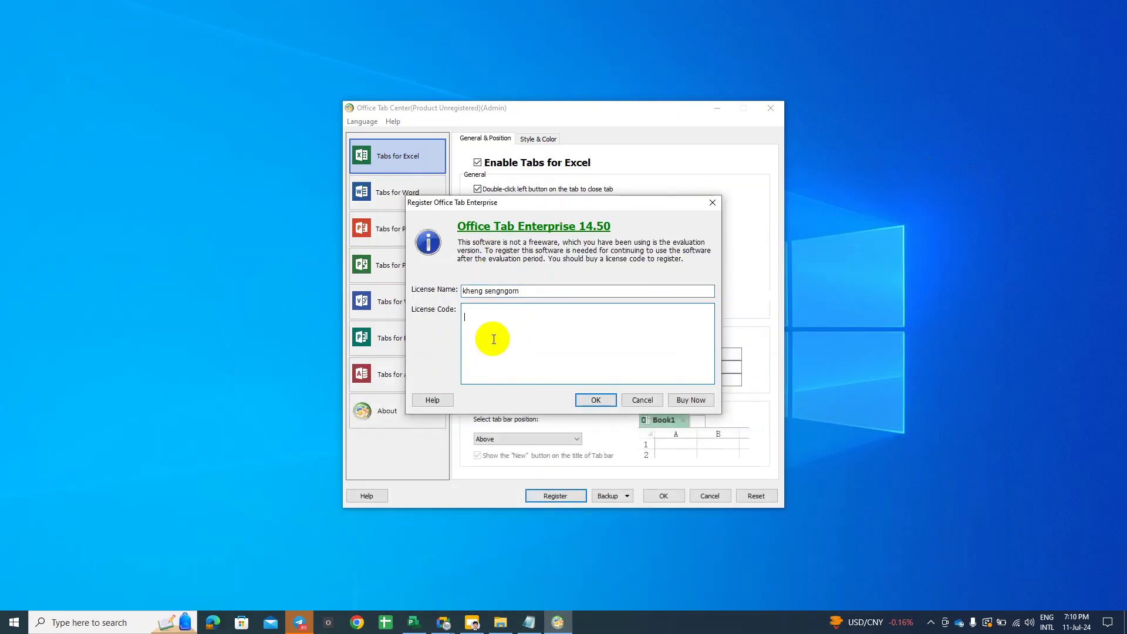
pyautogui.hotkey('ctrl', 'v')
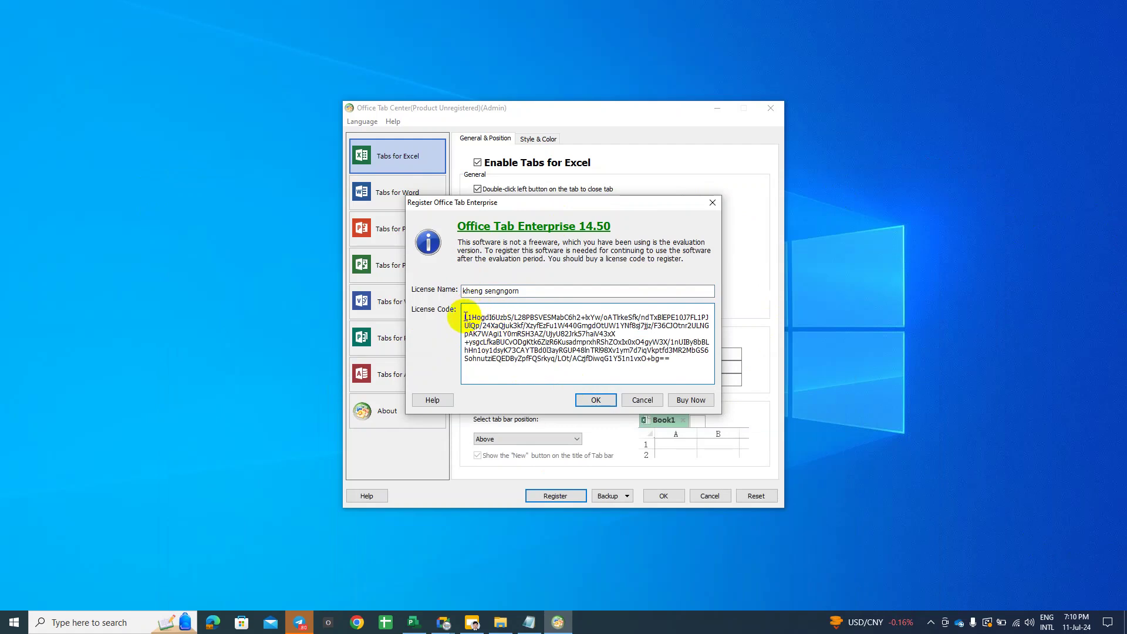
pyautogui.press('BackSpace')
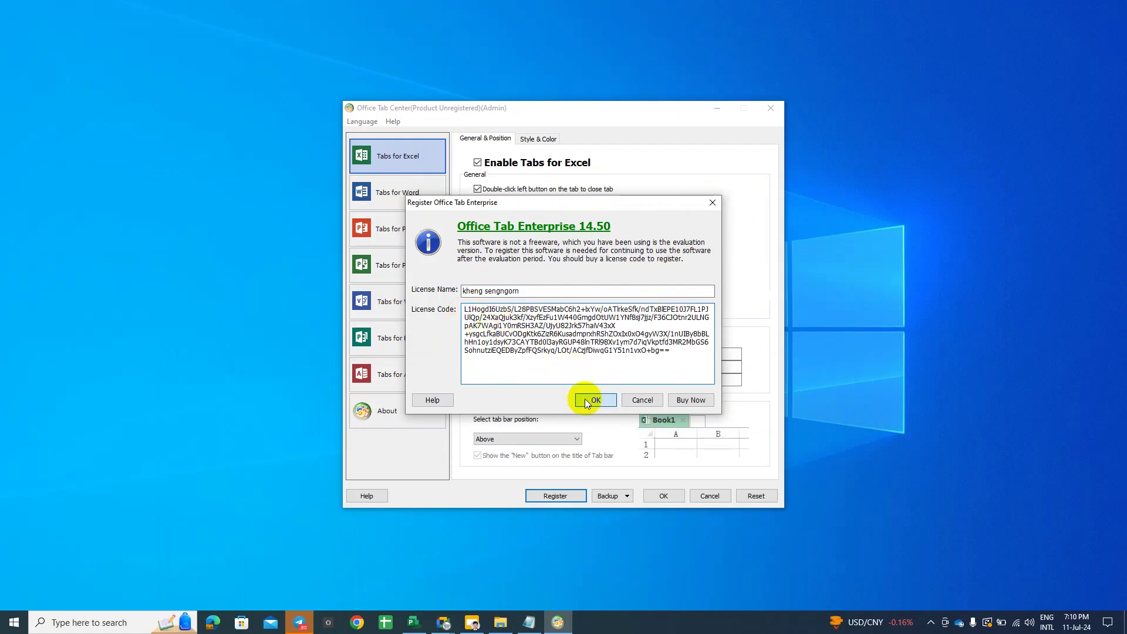
pyautogui.click(586, 403)
pyautogui.click(621, 348)
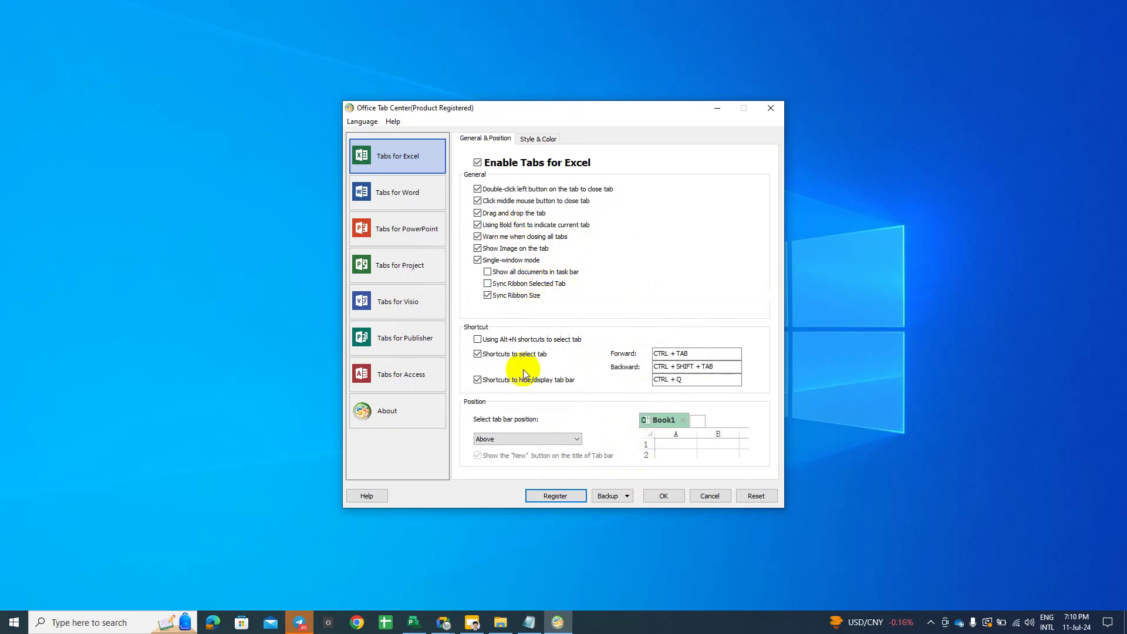
# Check the license details, then close the key file, license window and Office Tab Center.
pyautogui.click(562, 497)
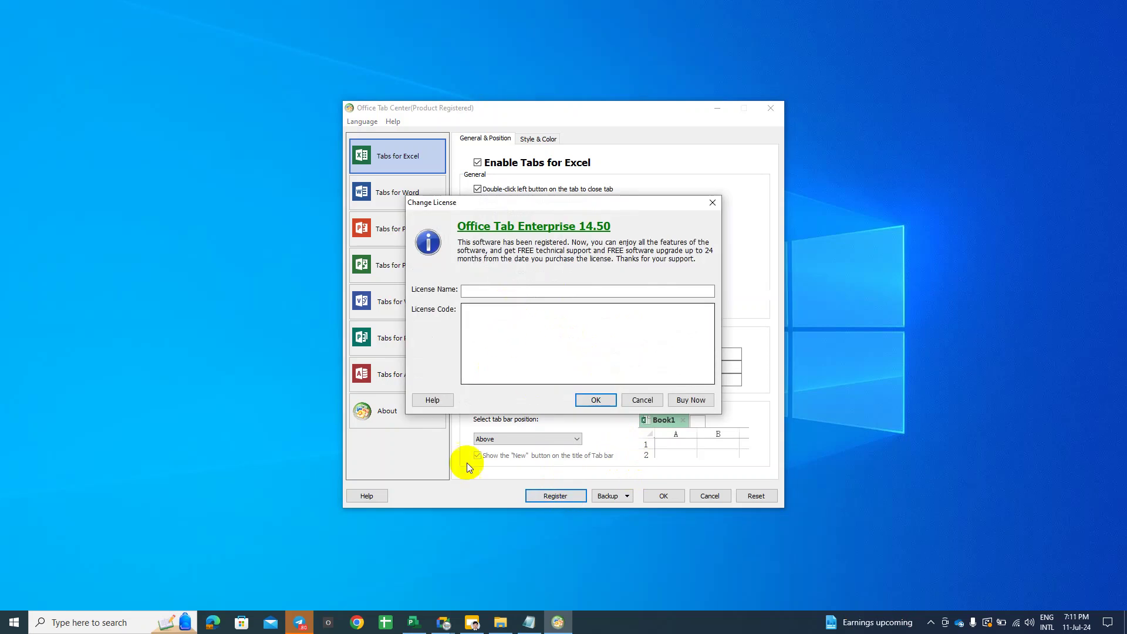
pyautogui.click(527, 622)
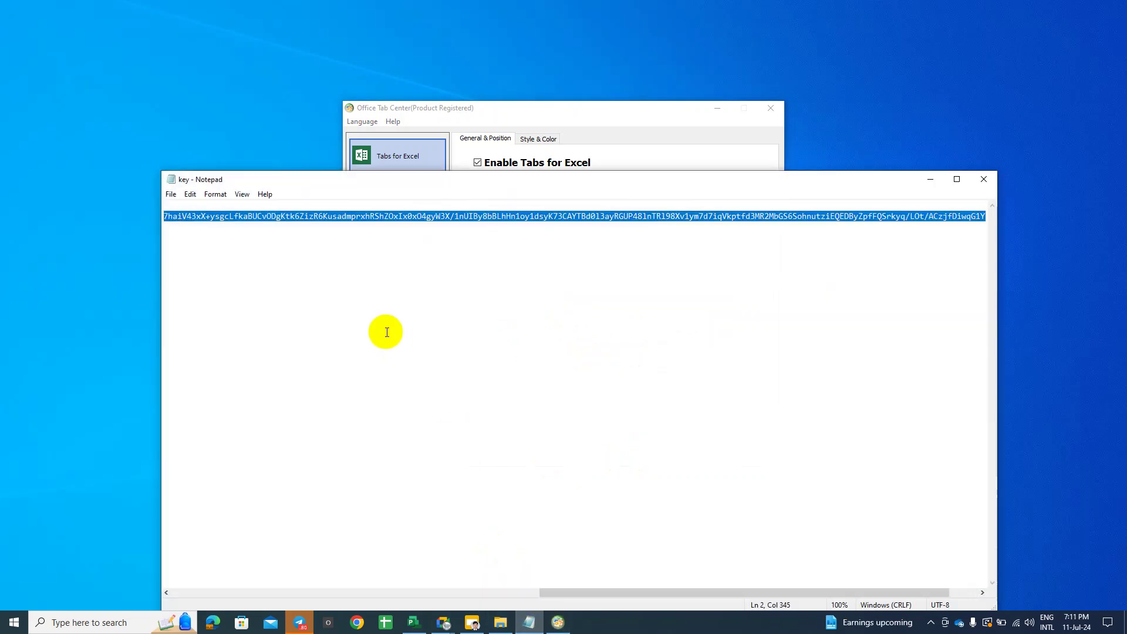
pyautogui.hscroll(-3, 363, 322)
pyautogui.hscroll(-3, 360, 317)
pyautogui.hscroll(-3, 368, 294)
pyautogui.click(989, 181)
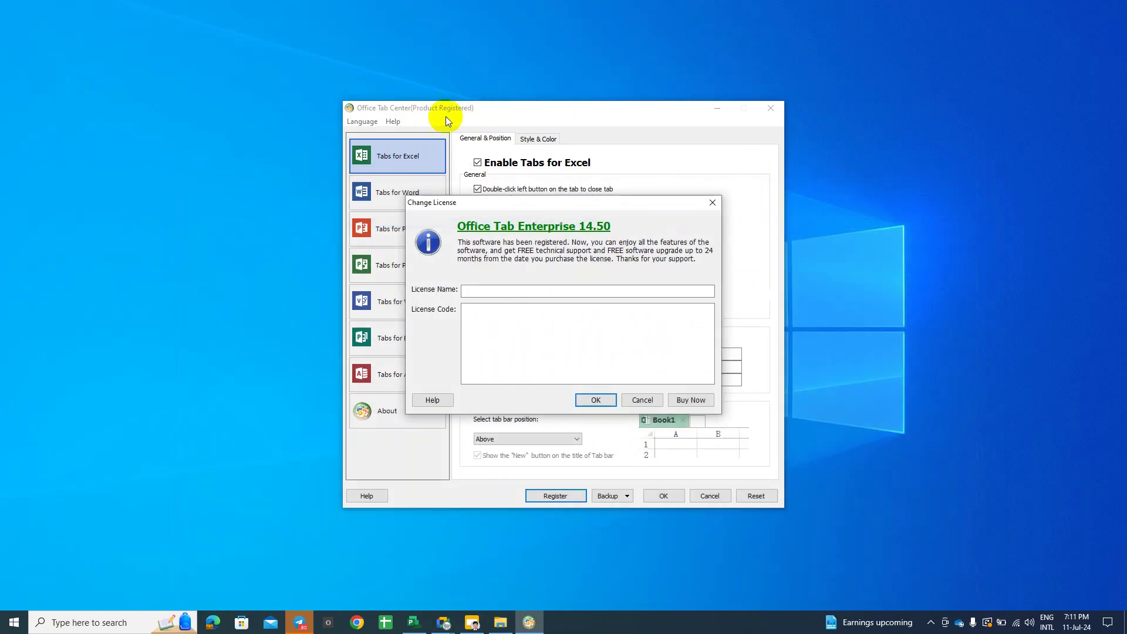
pyautogui.click(713, 203)
pyautogui.click(770, 108)
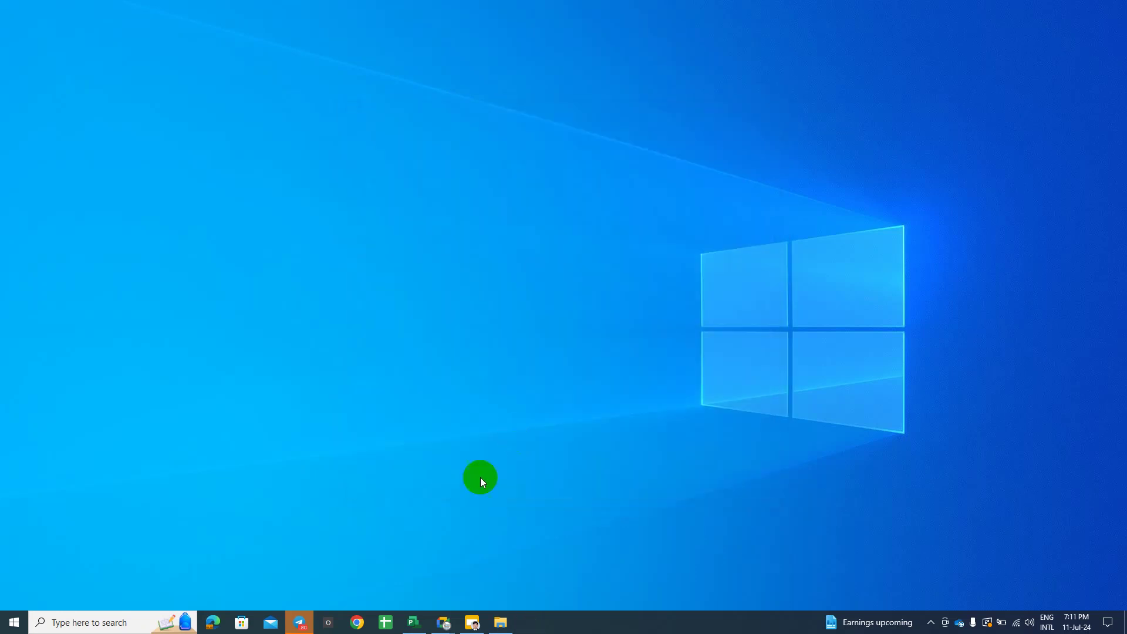
# Launch Excel from a Start search for 'excel' and view the Office Tab ribbon in Book1.
pyautogui.click(3, 628)
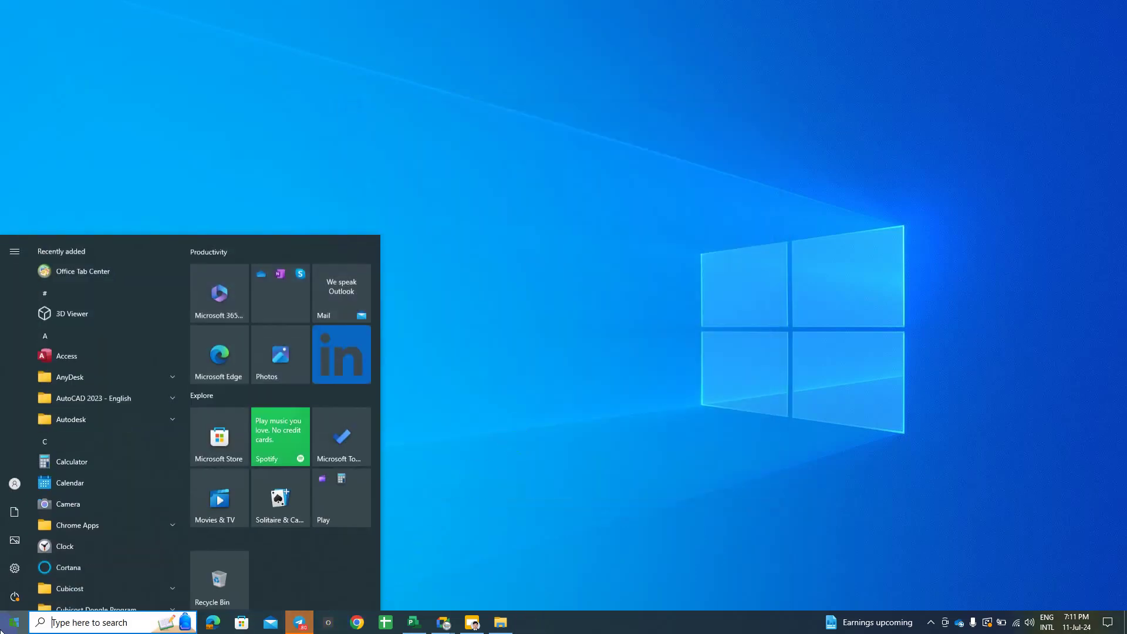
pyautogui.write('word')
pyautogui.press('BackSpace')
pyautogui.press('BackSpace')
pyautogui.press('BackSpace')
pyautogui.write('excel')
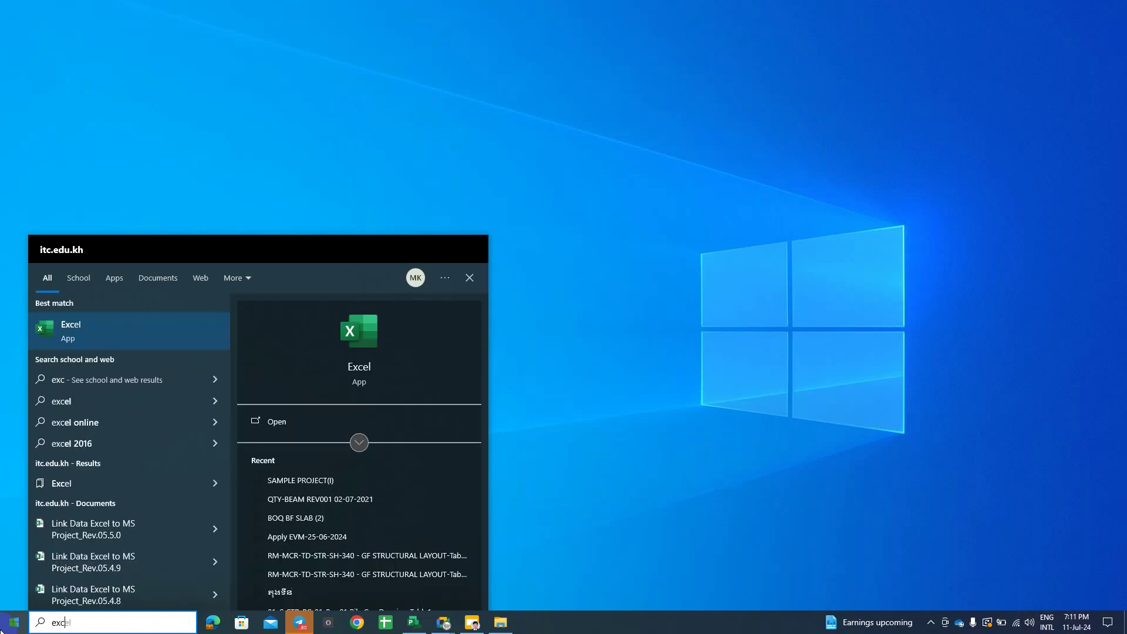
pyautogui.press('Return')
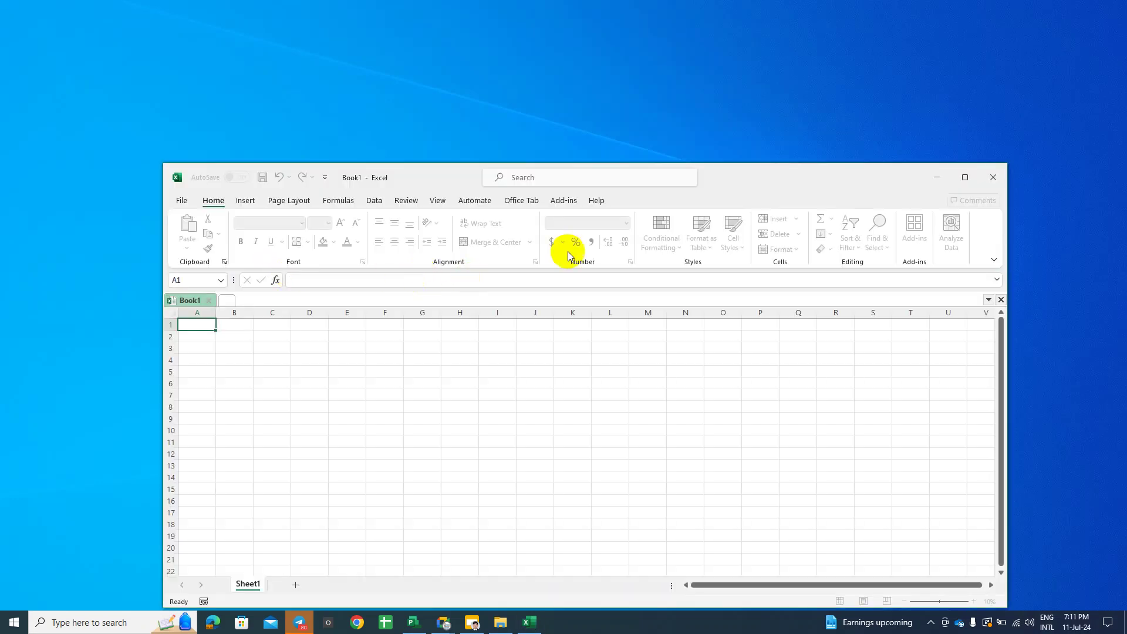
pyautogui.click(513, 200)
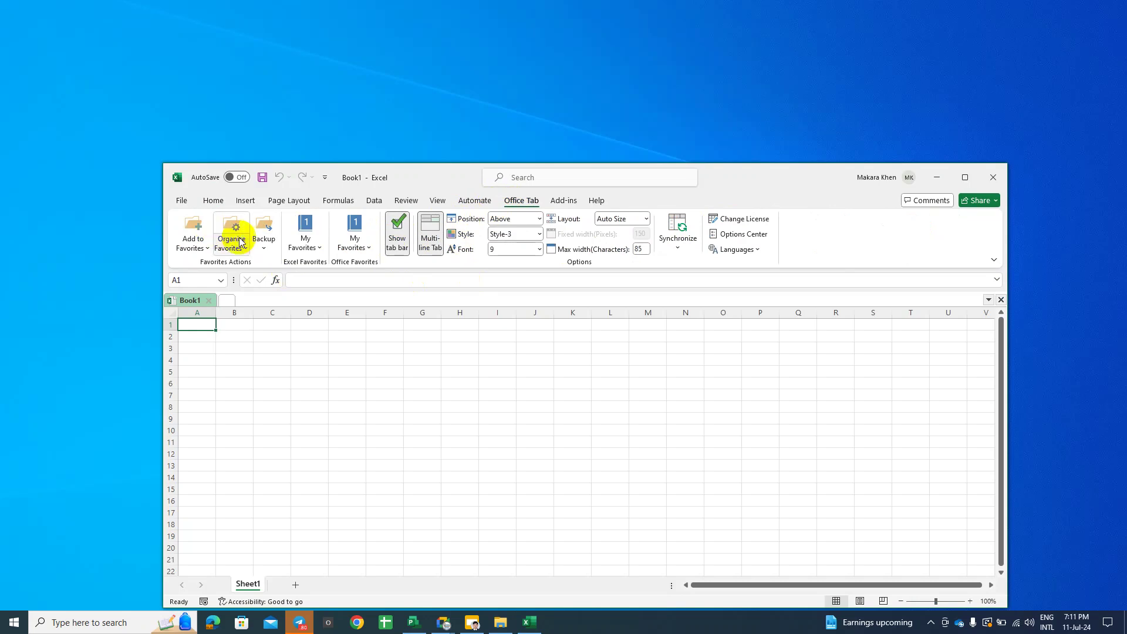
pyautogui.click(338, 200)
# Maximize Excel and toggle the Office Tab workbook tab bar off and back on.
pyautogui.click(516, 200)
pyautogui.click(473, 200)
pyautogui.click(964, 177)
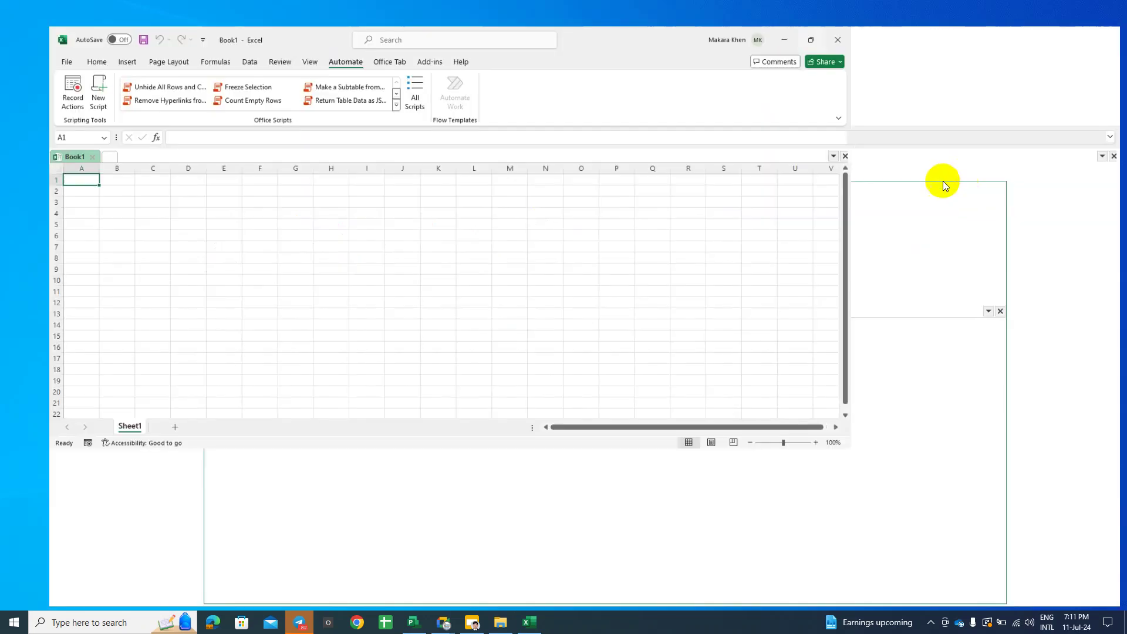
pyautogui.click(350, 39)
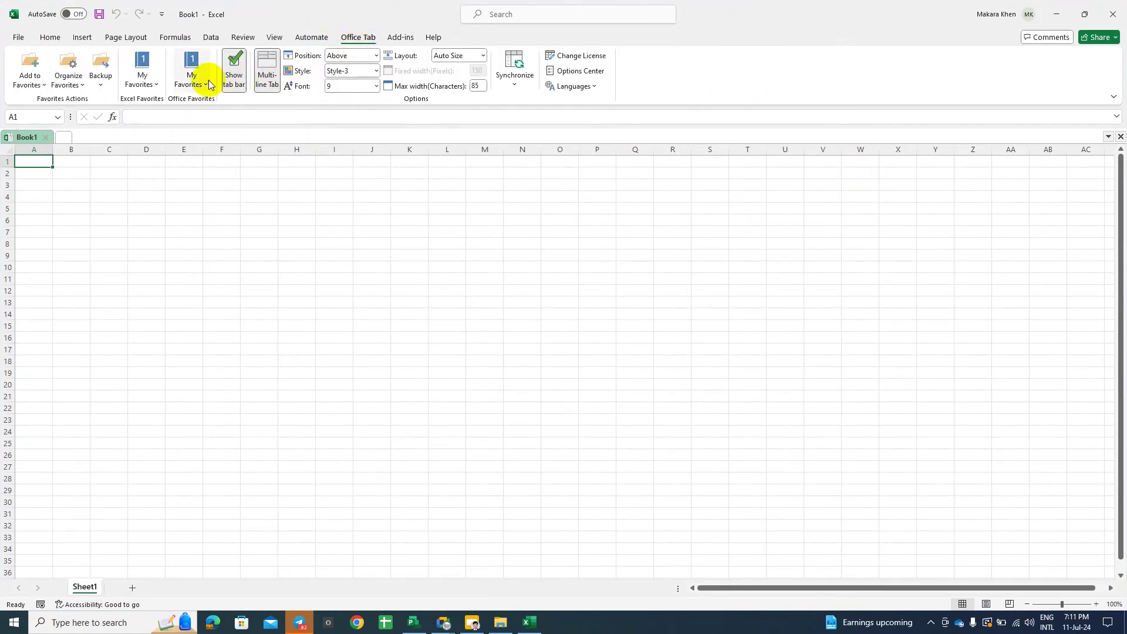
pyautogui.click(231, 95)
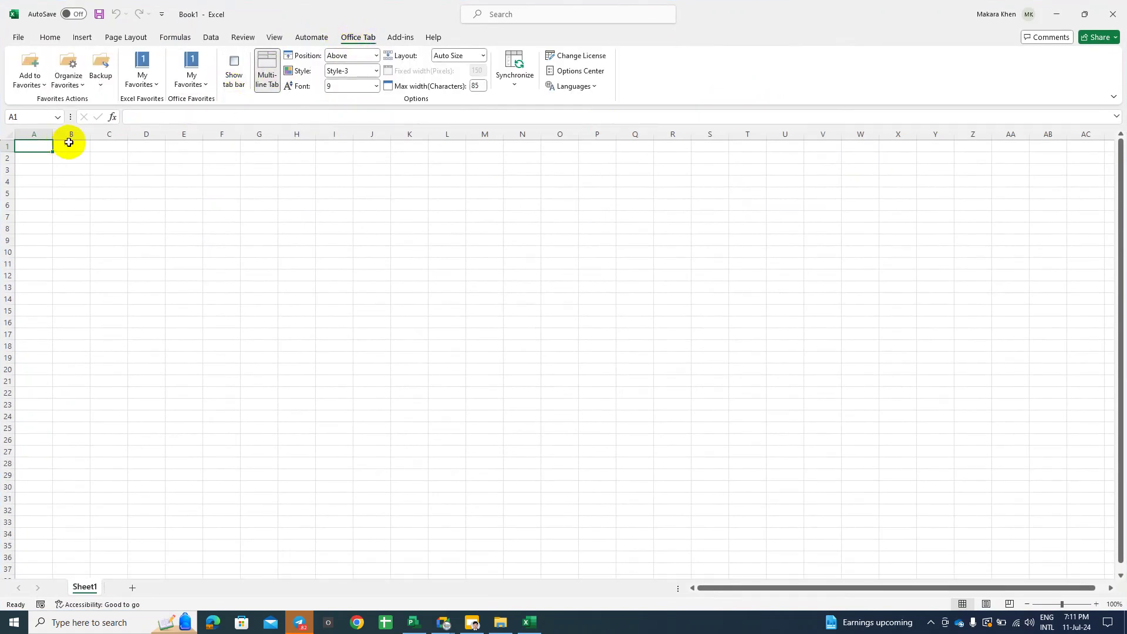
pyautogui.click(234, 72)
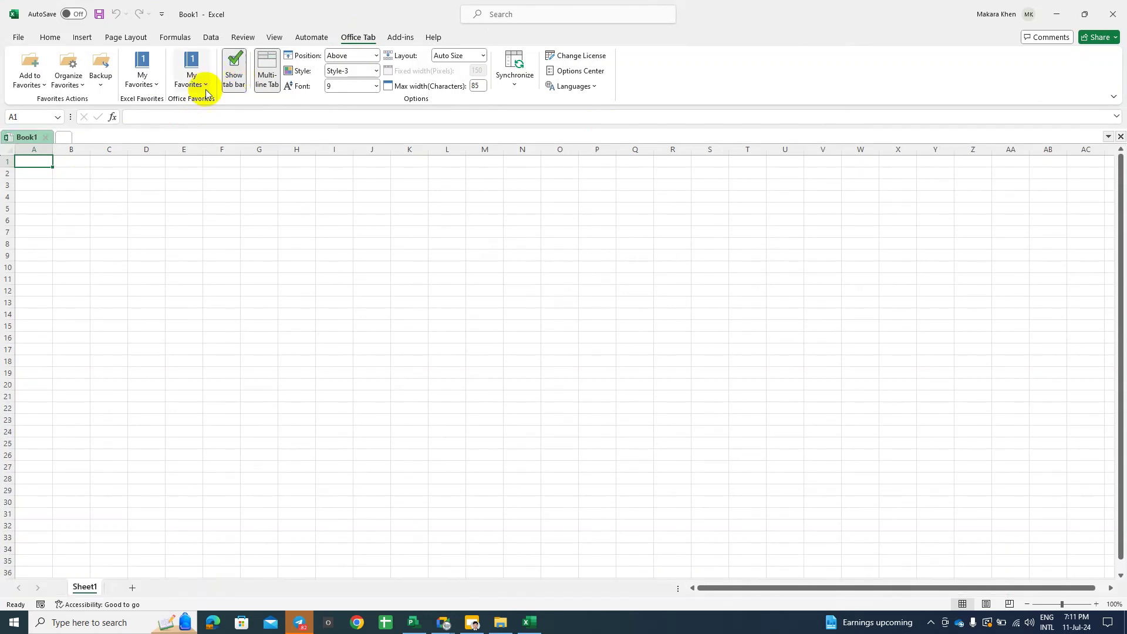
# Add three new blank workbooks, Book2, Book3 and Book4, as tabs, then select cell M12.
pyautogui.click(60, 137)
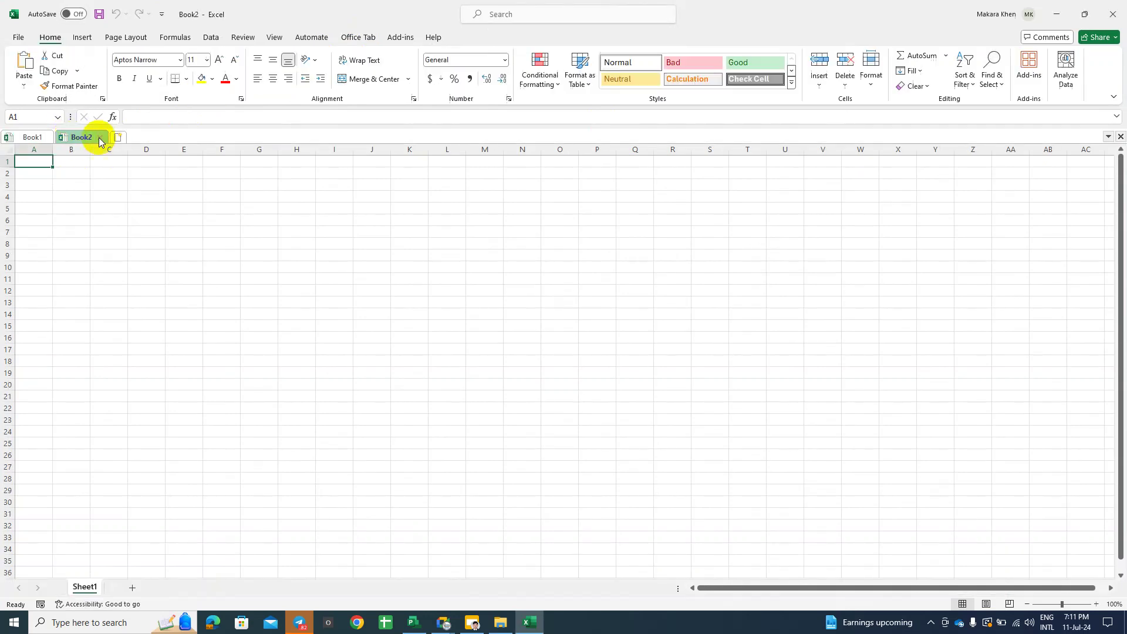
pyautogui.click(118, 138)
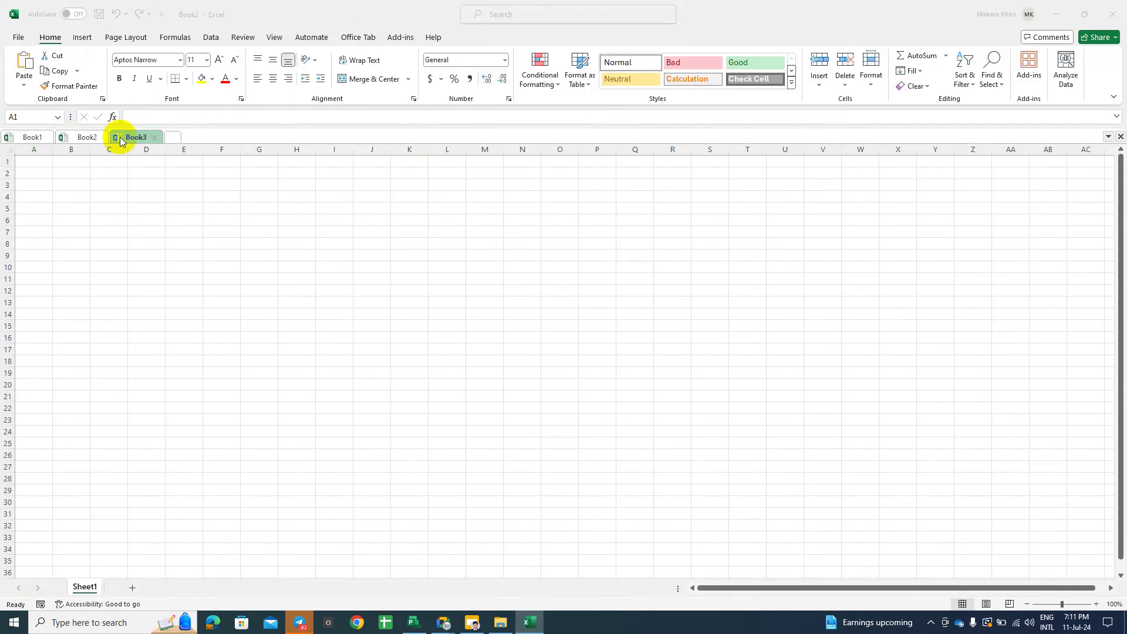
pyautogui.click(169, 138)
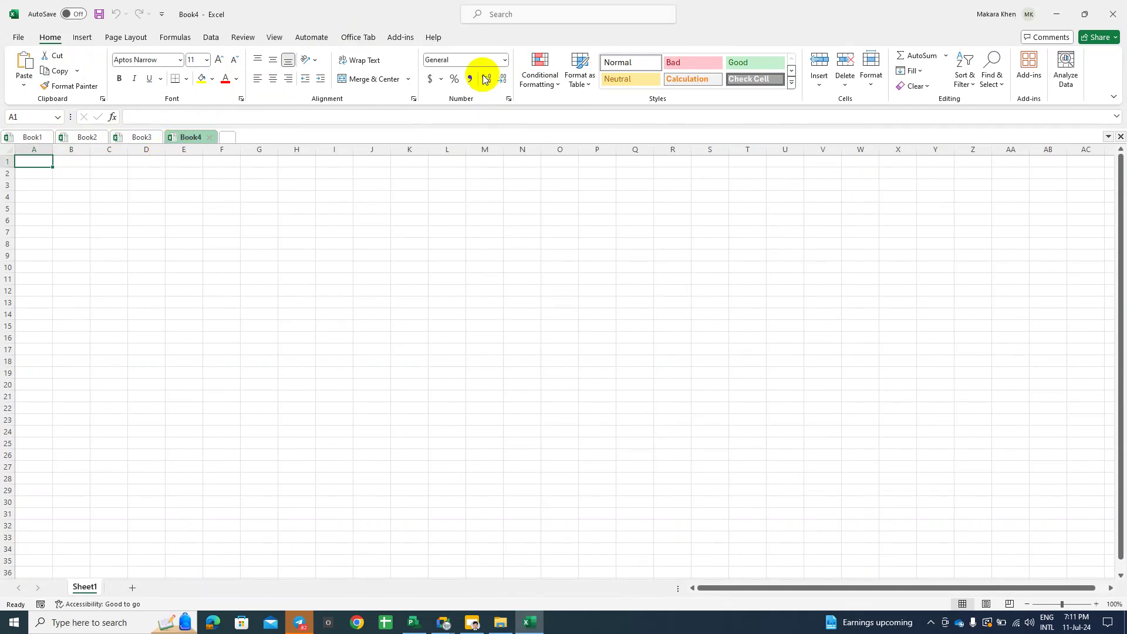
pyautogui.click(468, 294)
pyautogui.click(301, 623)
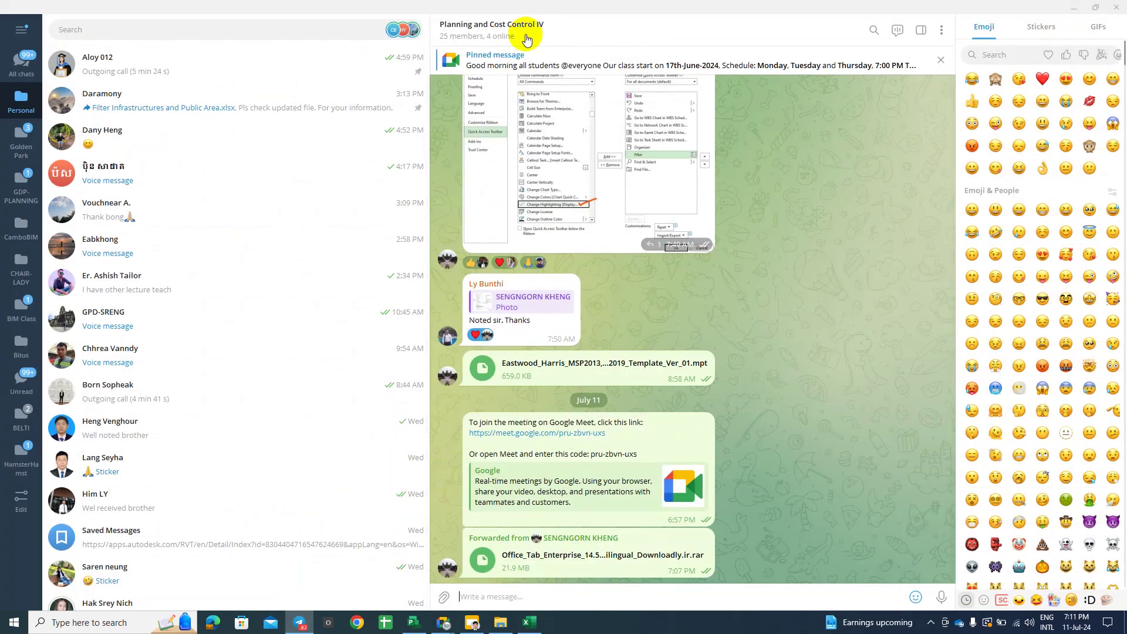
# Browse the group's shared Videos and Files, then return to Excel and close the Book4 tab.
pyautogui.click(532, 27)
pyautogui.click(473, 219)
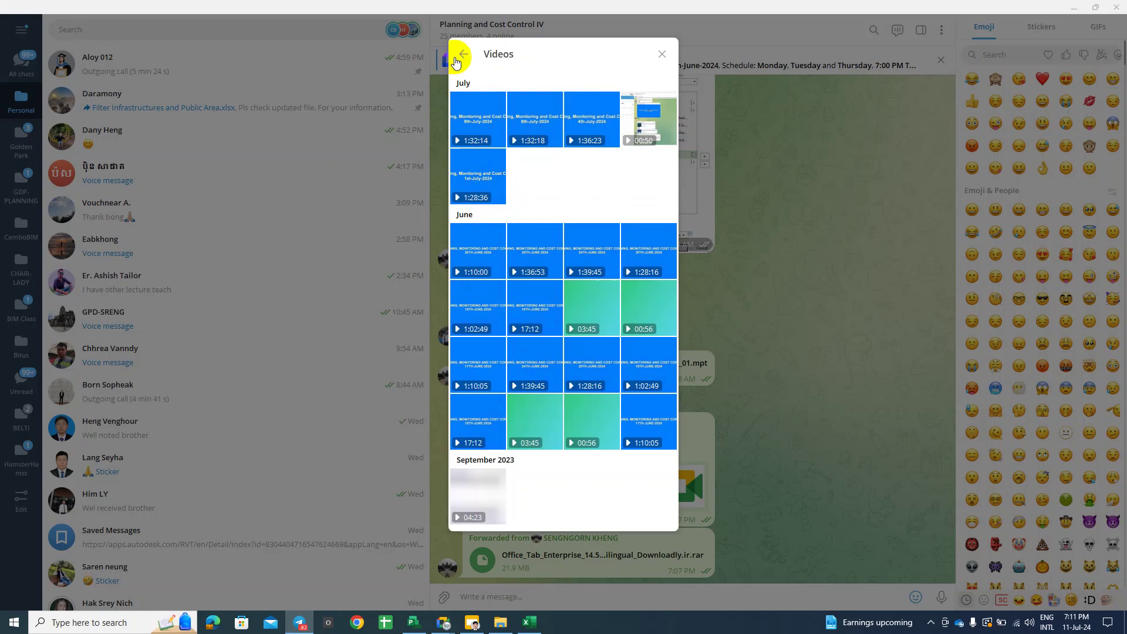
pyautogui.click(462, 58)
pyautogui.click(498, 235)
pyautogui.scroll(-2, 500, 352)
pyautogui.scroll(-1, 500, 391)
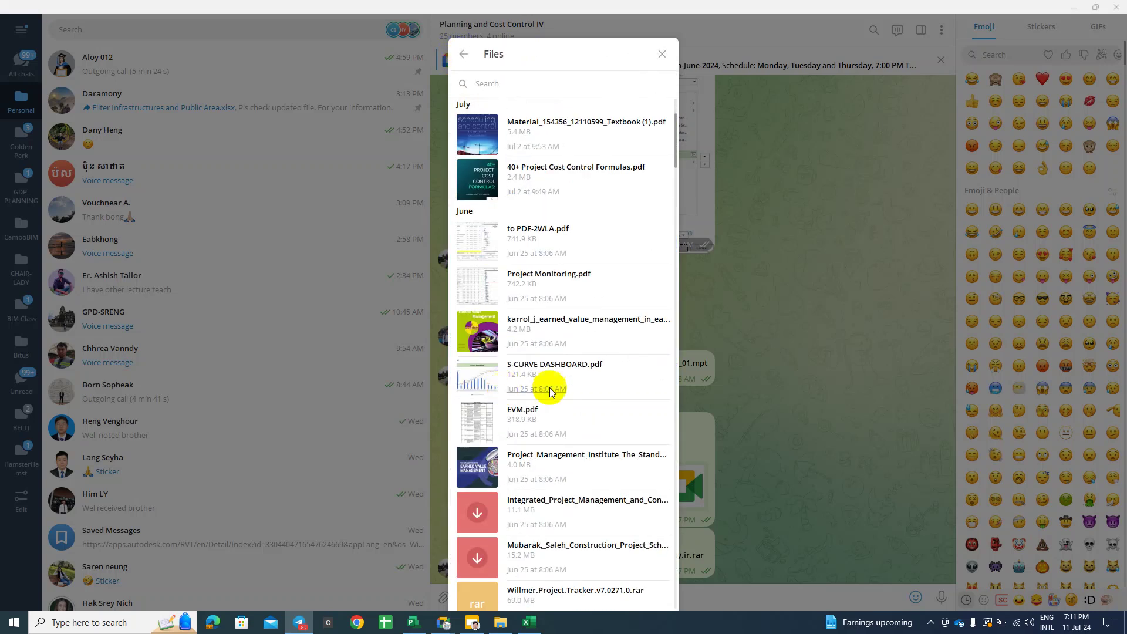
pyautogui.click(1078, 6)
pyautogui.click(206, 137)
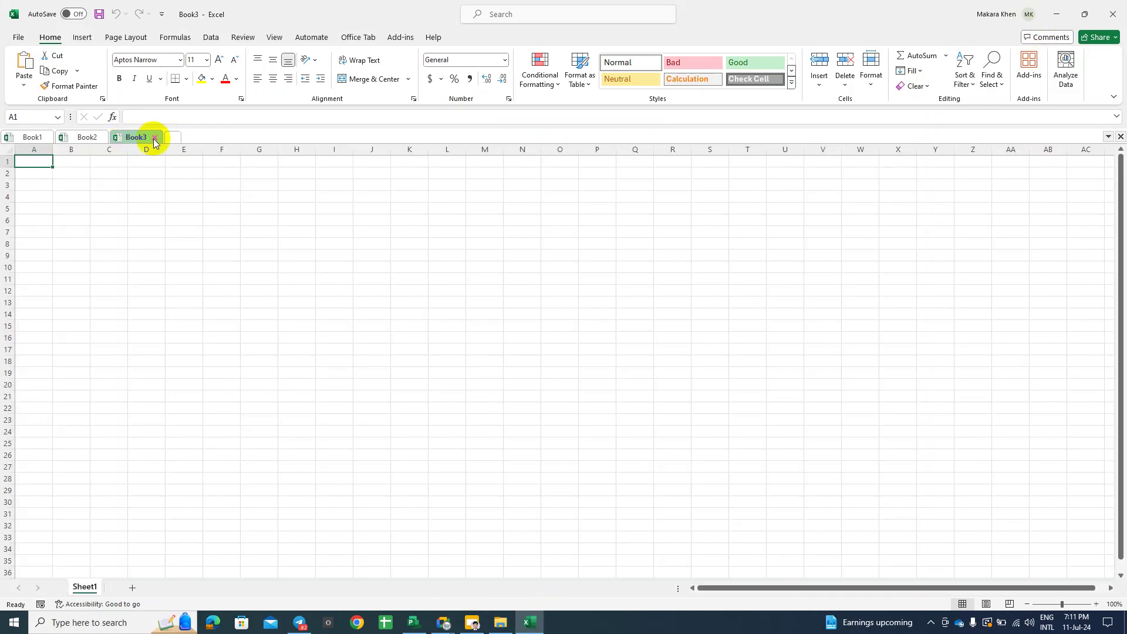
# Close the Book3 and Book2 tabs and create a new blank Book5 beside Book1.
pyautogui.click(154, 137)
pyautogui.click(100, 137)
pyautogui.click(158, 205)
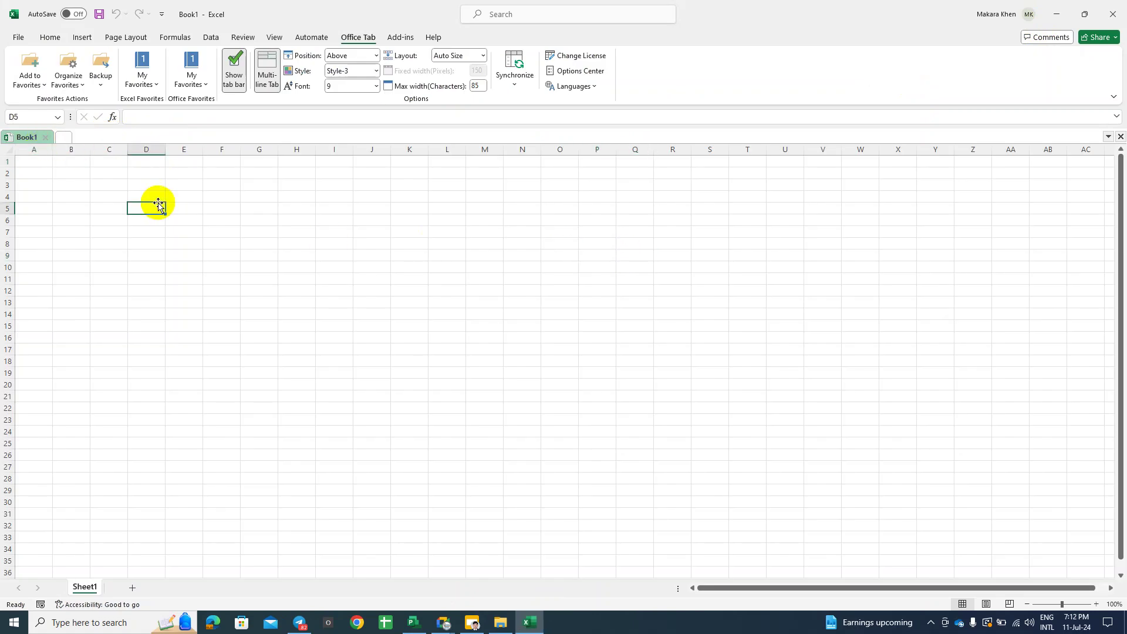
pyautogui.doubleClick(63, 137)
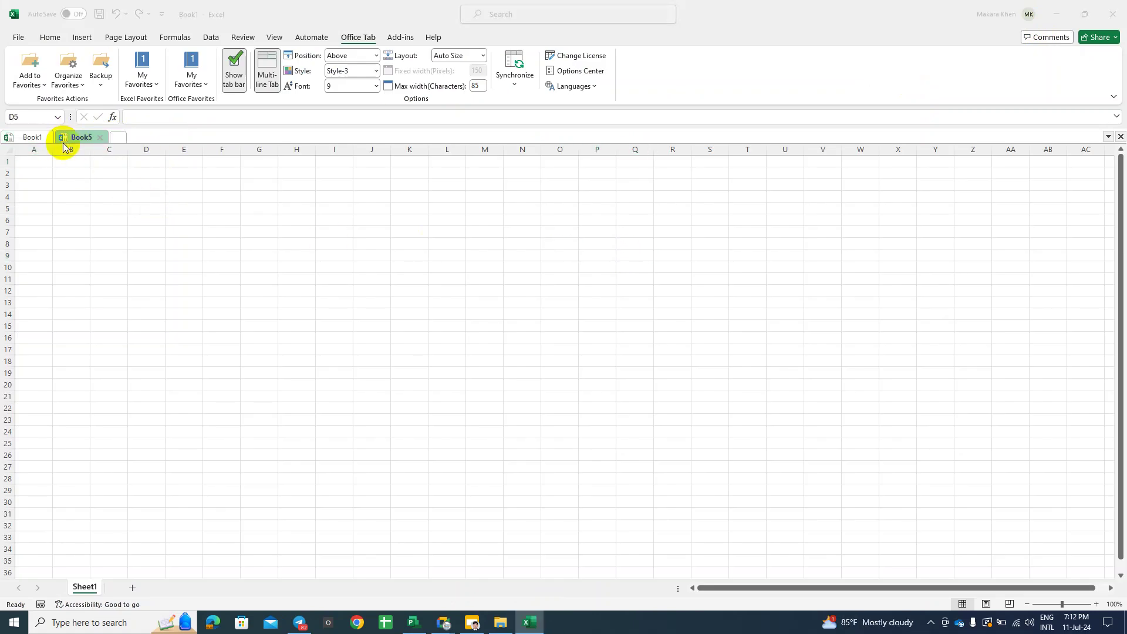
pyautogui.click(14, 137)
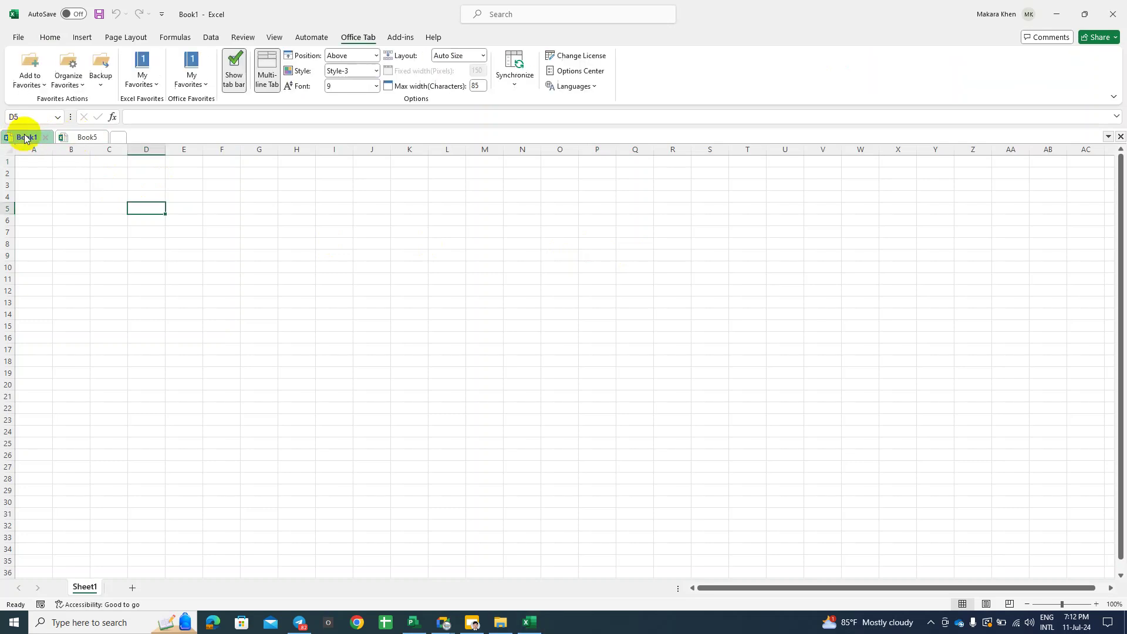
pyautogui.click(75, 139)
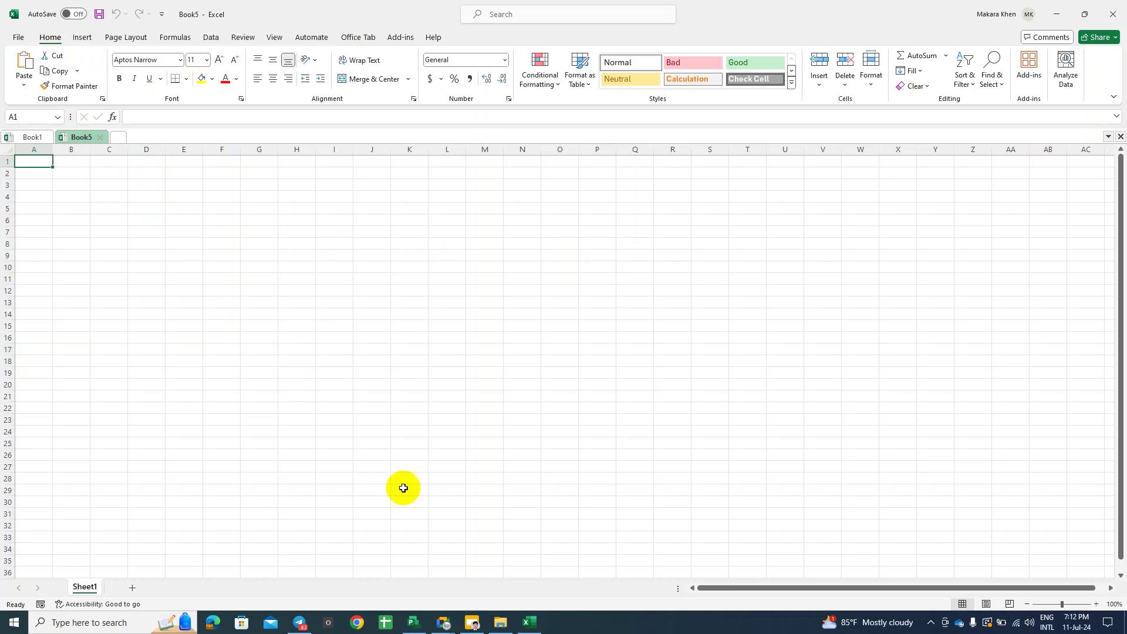
pyautogui.click(412, 623)
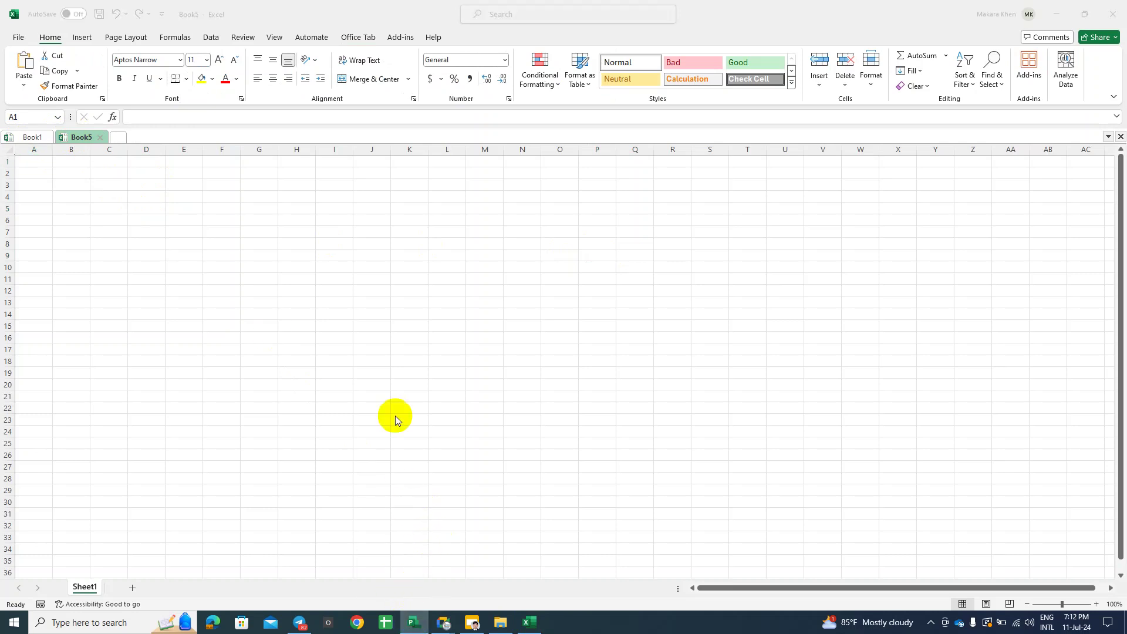
# Start a blank Project1 and browse the WBS Schedule Pro, Developer, Format and tracking commands.
pyautogui.press('Escape')
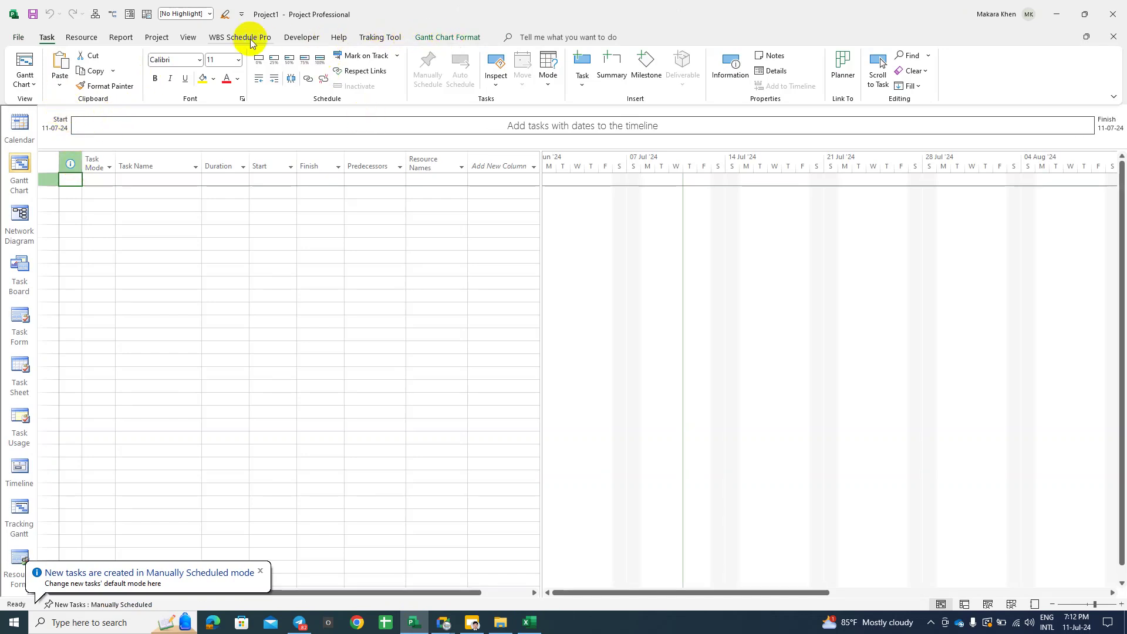
pyautogui.click(58, 117)
pyautogui.click(240, 39)
pyautogui.click(299, 38)
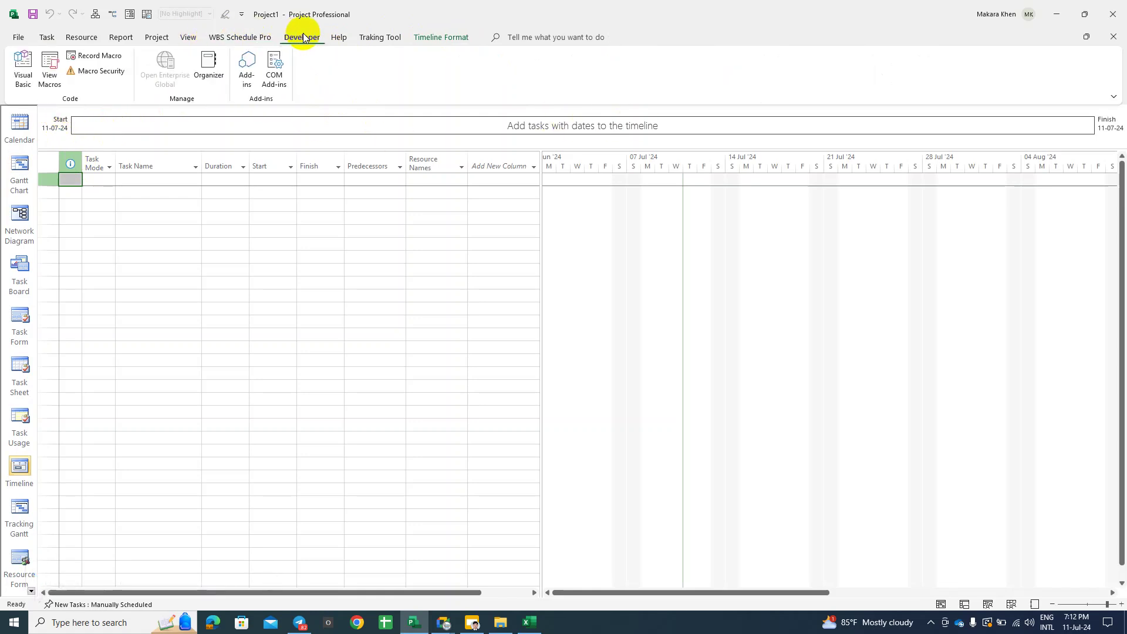
pyautogui.click(380, 37)
pyautogui.click(441, 37)
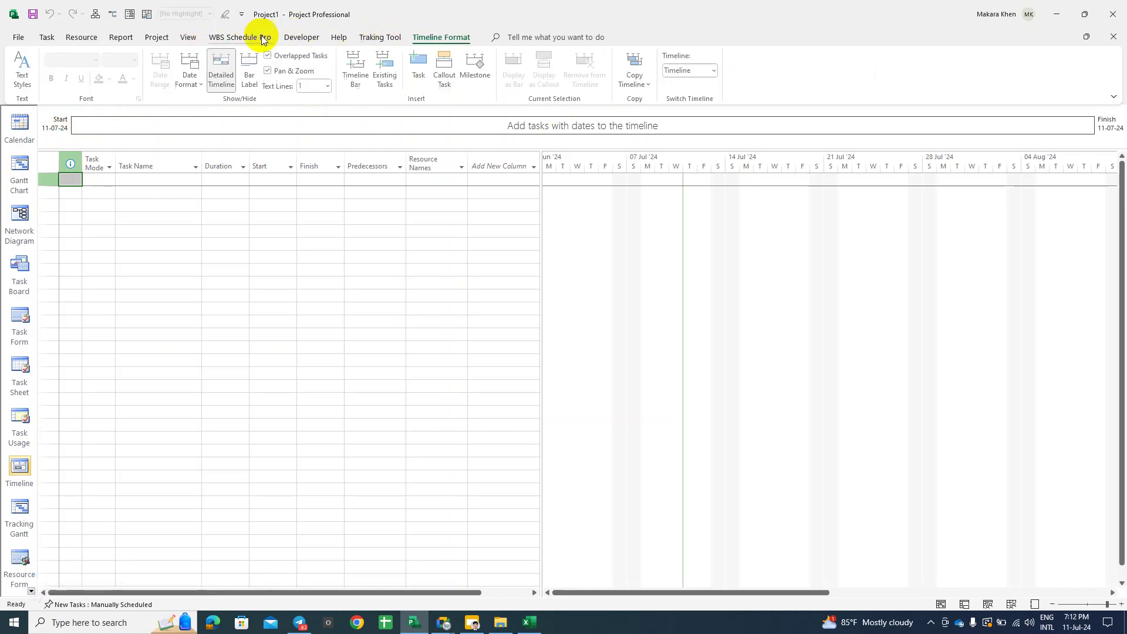
# Browse the Report, Resource, Project and View tabs, then minimize Project back to Book5.
pyautogui.click(117, 37)
pyautogui.click(88, 37)
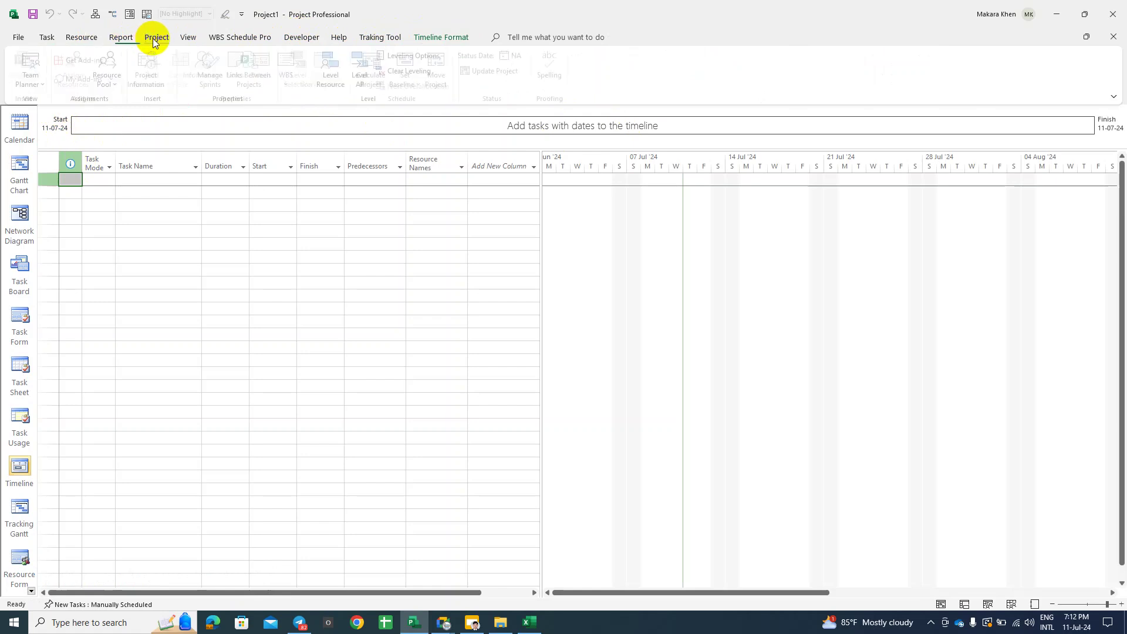
pyautogui.click(155, 37)
pyautogui.click(188, 38)
pyautogui.click(242, 209)
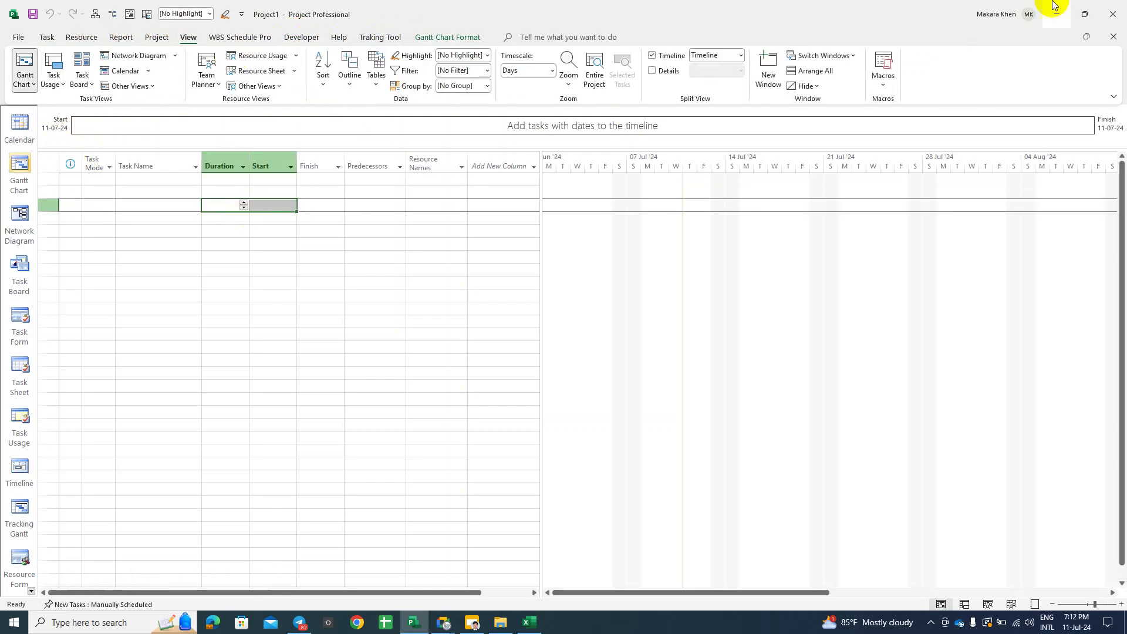
pyautogui.click(1056, 14)
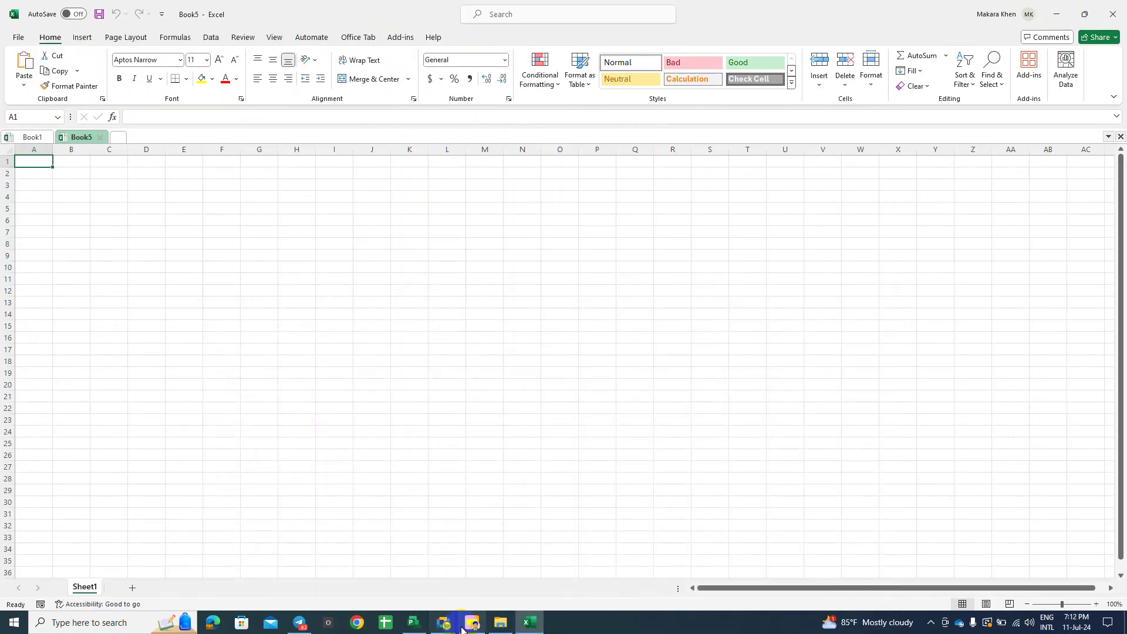
# Scroll through the Planning and Cost Control IV shared Files list, close it, and minimize Telegram.
pyautogui.click(304, 621)
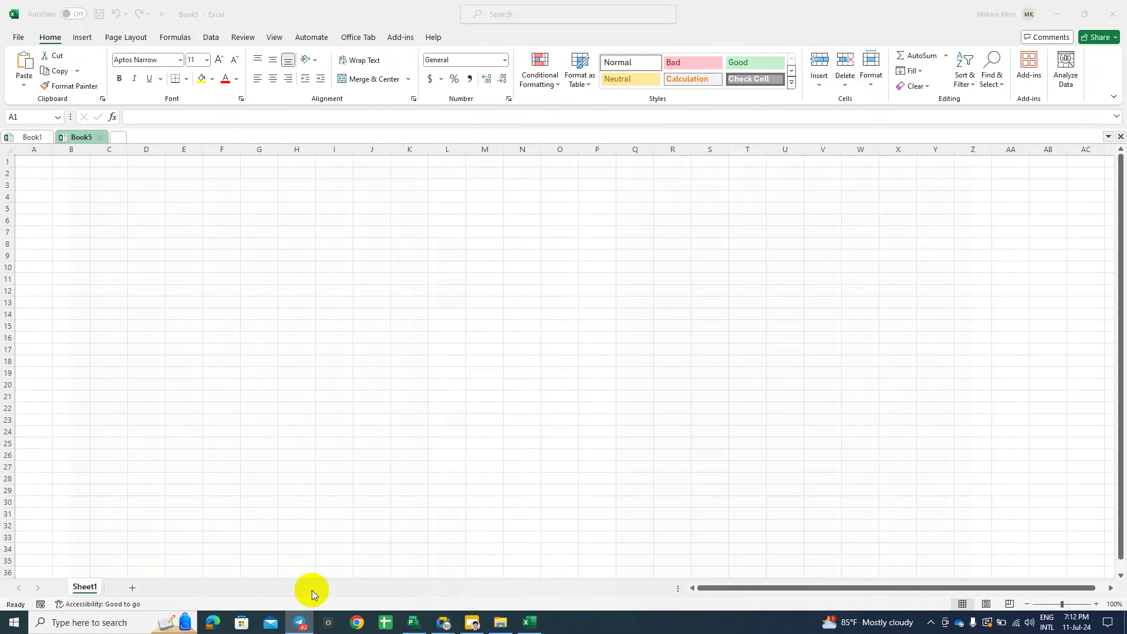
pyautogui.scroll(-3, 527, 353)
pyautogui.scroll(-6, 532, 423)
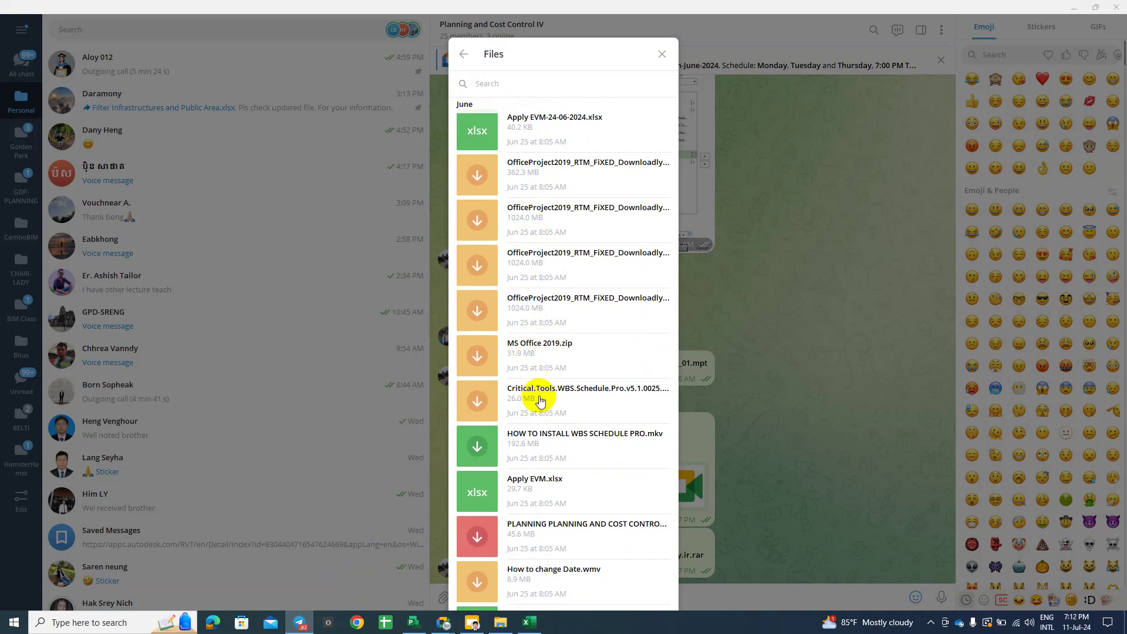
pyautogui.scroll(-3, 514, 391)
pyautogui.scroll(-3, 511, 428)
pyautogui.scroll(-3, 546, 435)
pyautogui.scroll(-1, 557, 437)
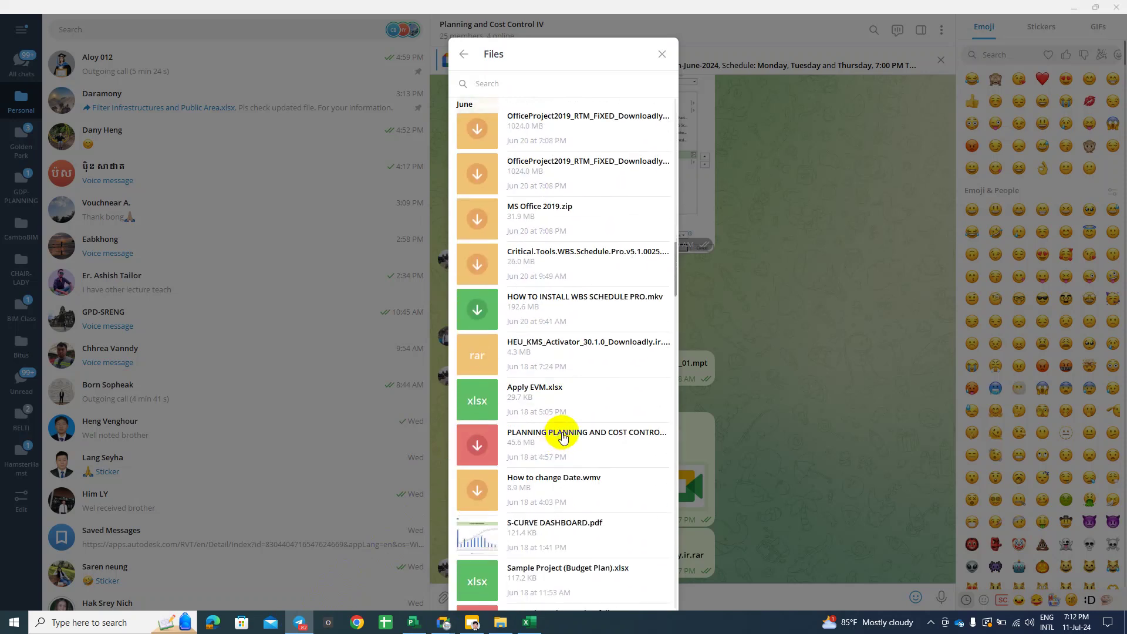
pyautogui.scroll(-3, 560, 438)
pyautogui.scroll(-5, 566, 437)
pyautogui.scroll(-5, 575, 439)
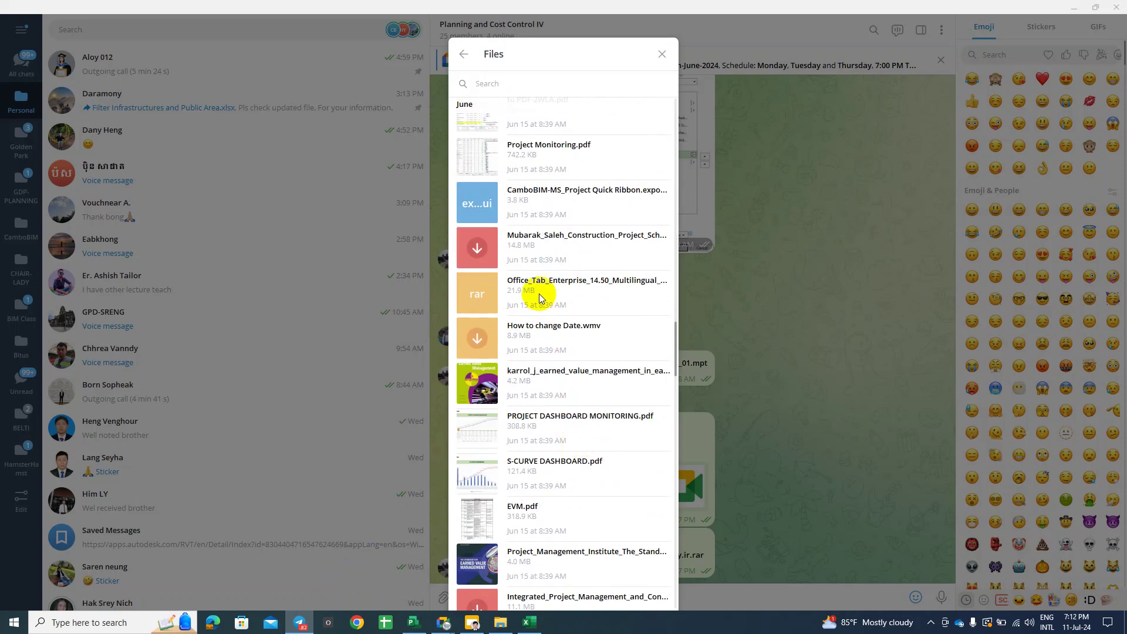
pyautogui.scroll(-3, 541, 358)
pyautogui.scroll(-2, 552, 376)
pyautogui.scroll(-1, 539, 423)
pyautogui.scroll(-1, 551, 432)
pyautogui.scroll(-3, 557, 440)
pyautogui.scroll(-1, 570, 470)
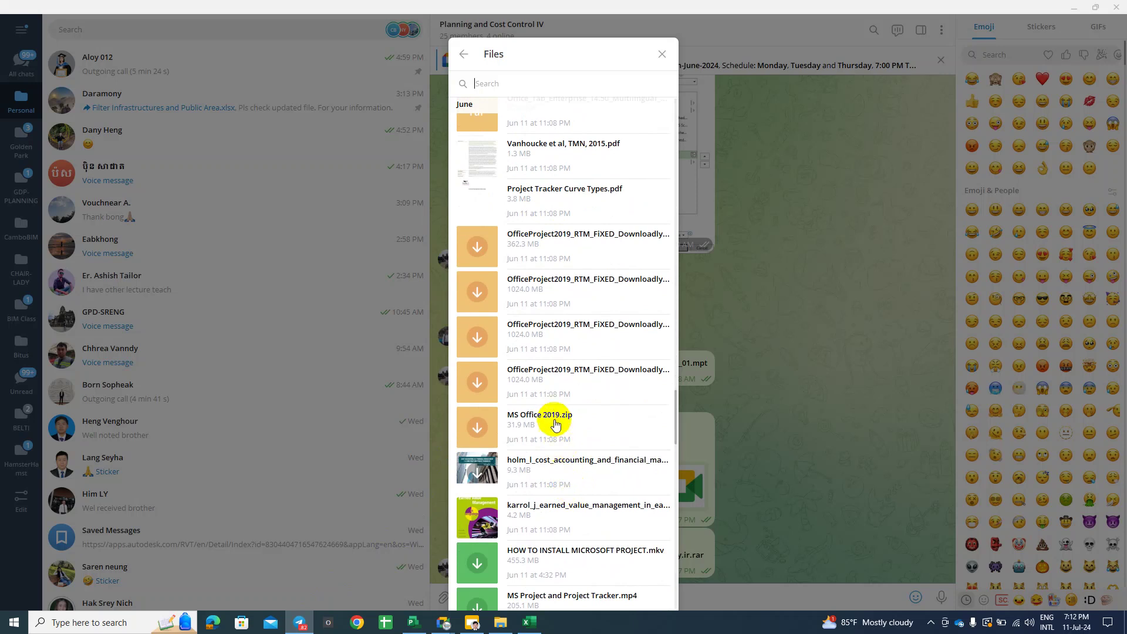
pyautogui.scroll(-2, 550, 399)
pyautogui.scroll(-3, 552, 393)
pyautogui.scroll(-4, 556, 410)
pyautogui.scroll(-2, 562, 434)
pyautogui.scroll(-3, 564, 447)
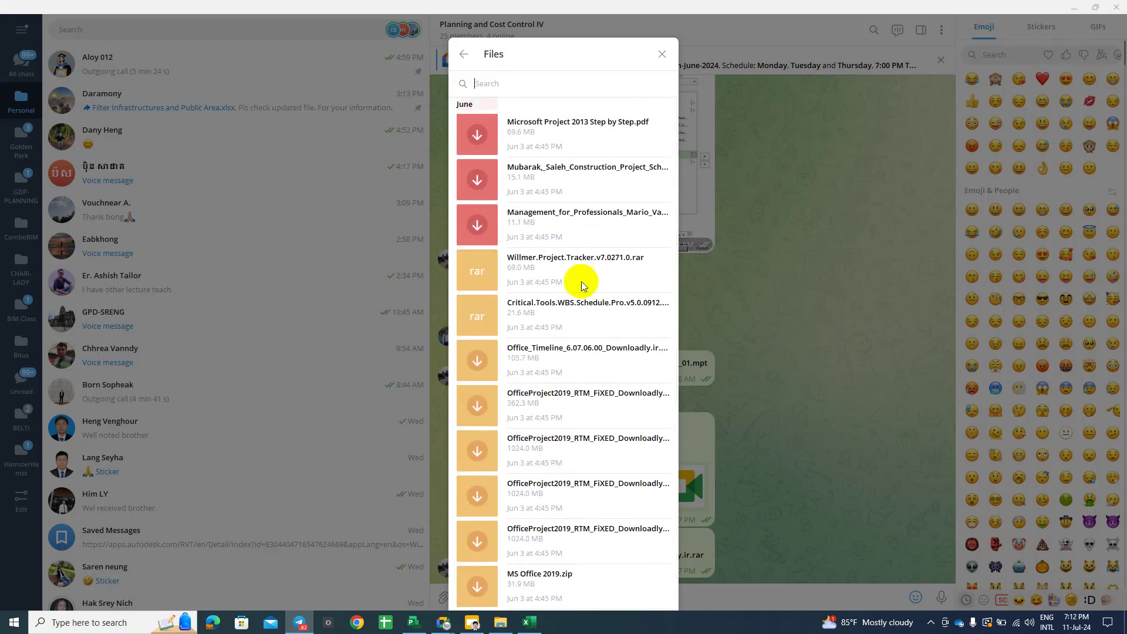
pyautogui.scroll(-1, 563, 446)
pyautogui.scroll(-2, 640, 433)
pyautogui.scroll(-3, 639, 400)
pyautogui.click(833, 276)
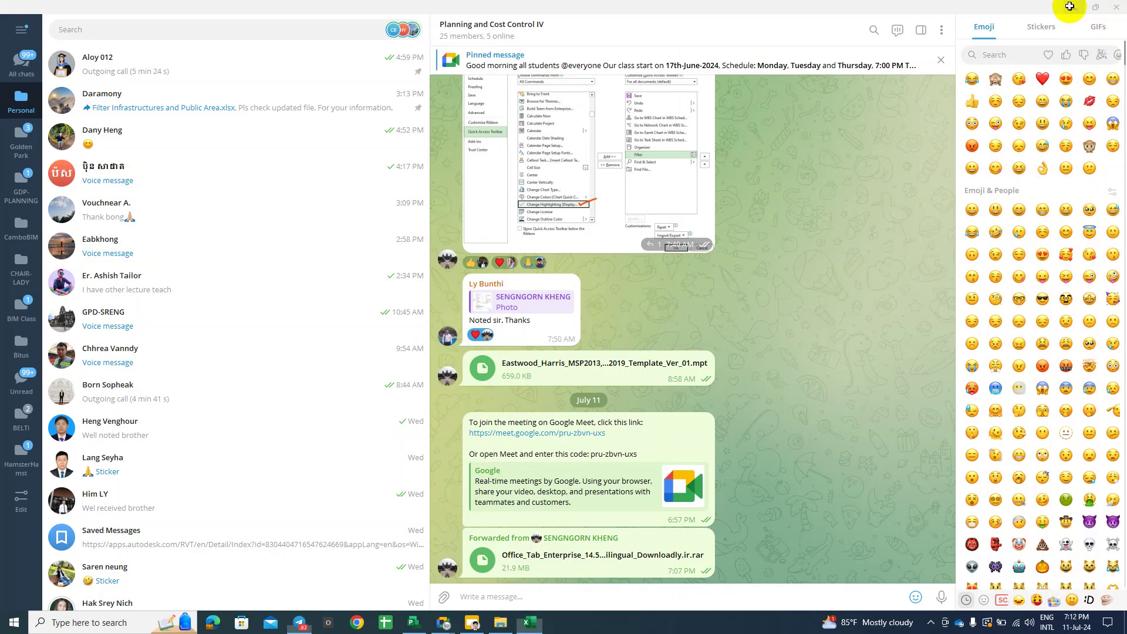
pyautogui.click(1074, 8)
pyautogui.moveTo(611, 244); pyautogui.dragTo(519, 256)
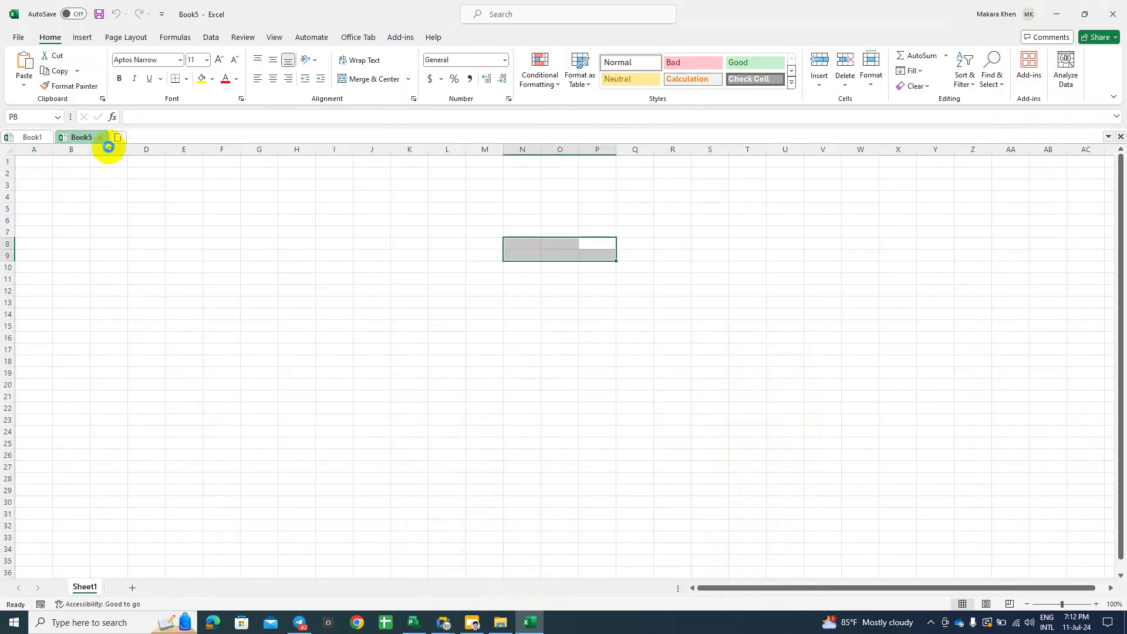
pyautogui.click(119, 138)
pyautogui.click(97, 170)
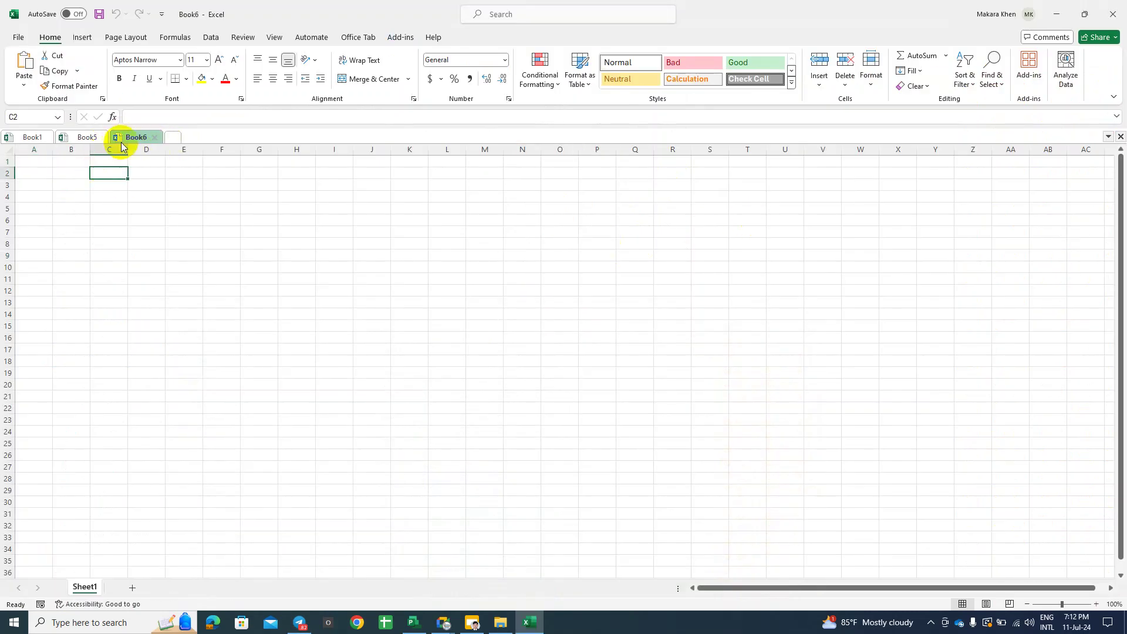
pyautogui.click(76, 138)
pyautogui.click(26, 136)
pyautogui.click(88, 137)
pyautogui.click(143, 137)
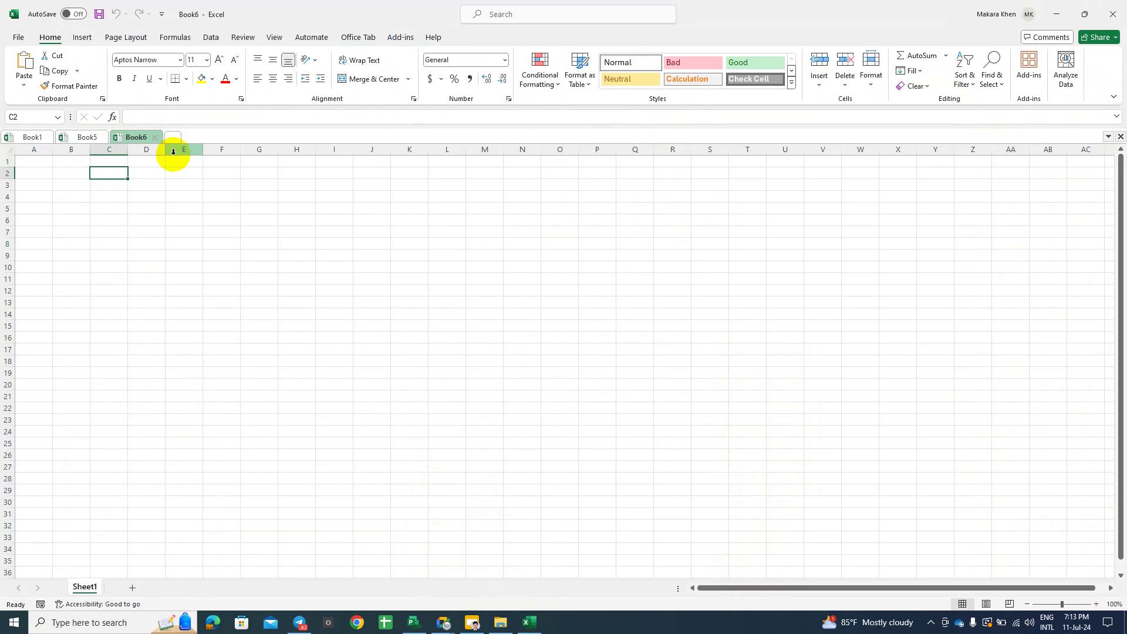
pyautogui.moveTo(256, 208); pyautogui.dragTo(258, 220)
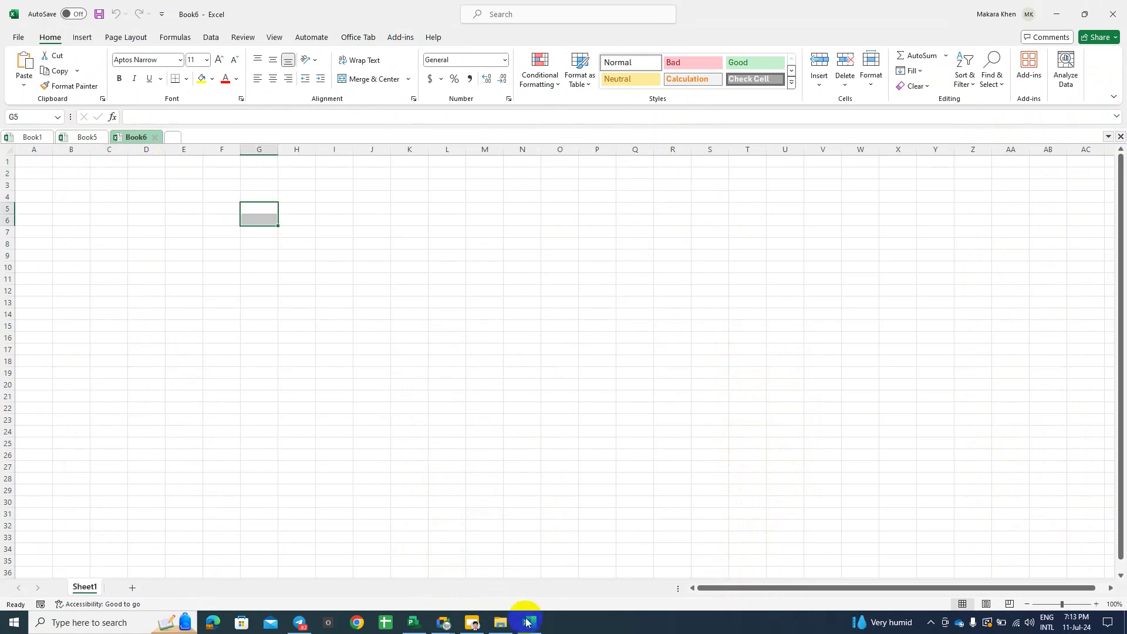
pyautogui.click(858, 548)
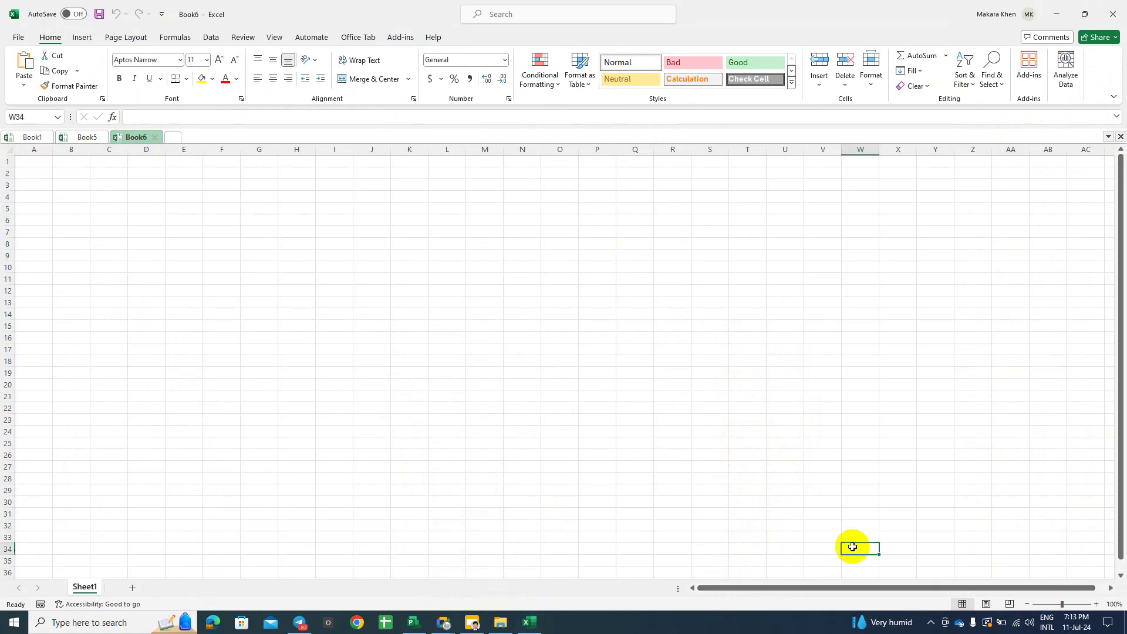
pyautogui.click(1048, 625)
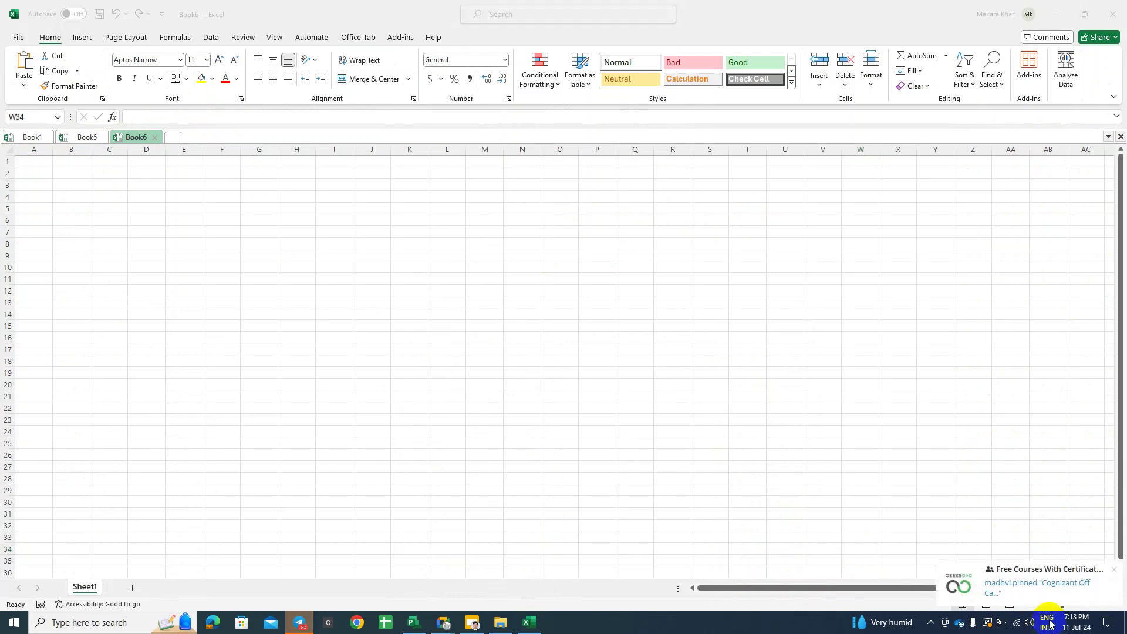
pyautogui.click(1111, 572)
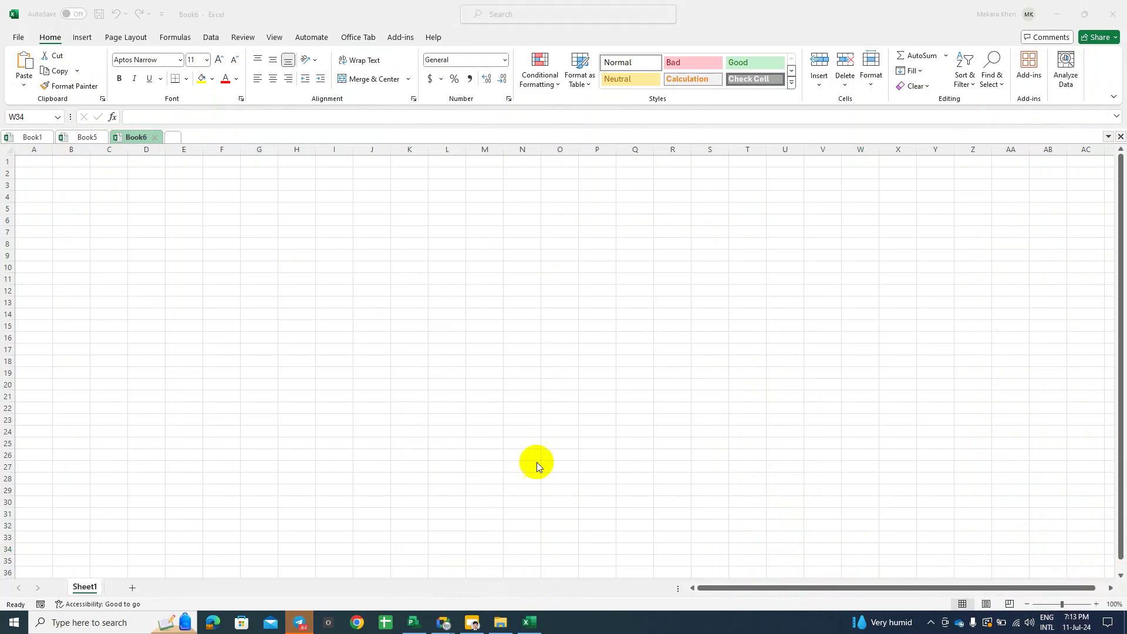
pyautogui.click(1107, 19)
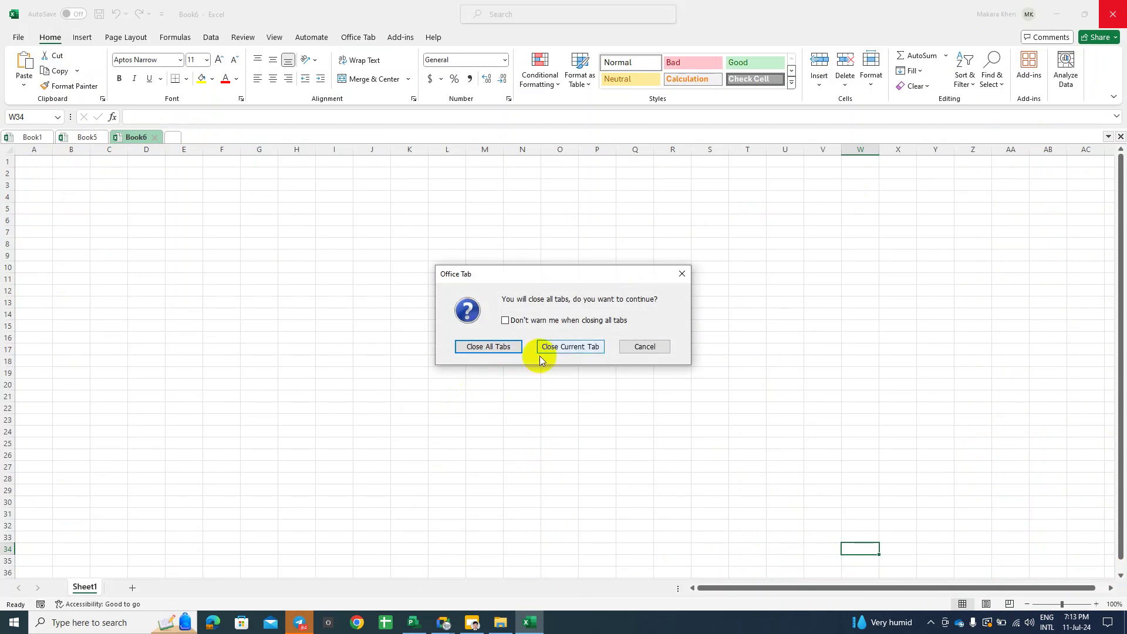
pyautogui.click(562, 347)
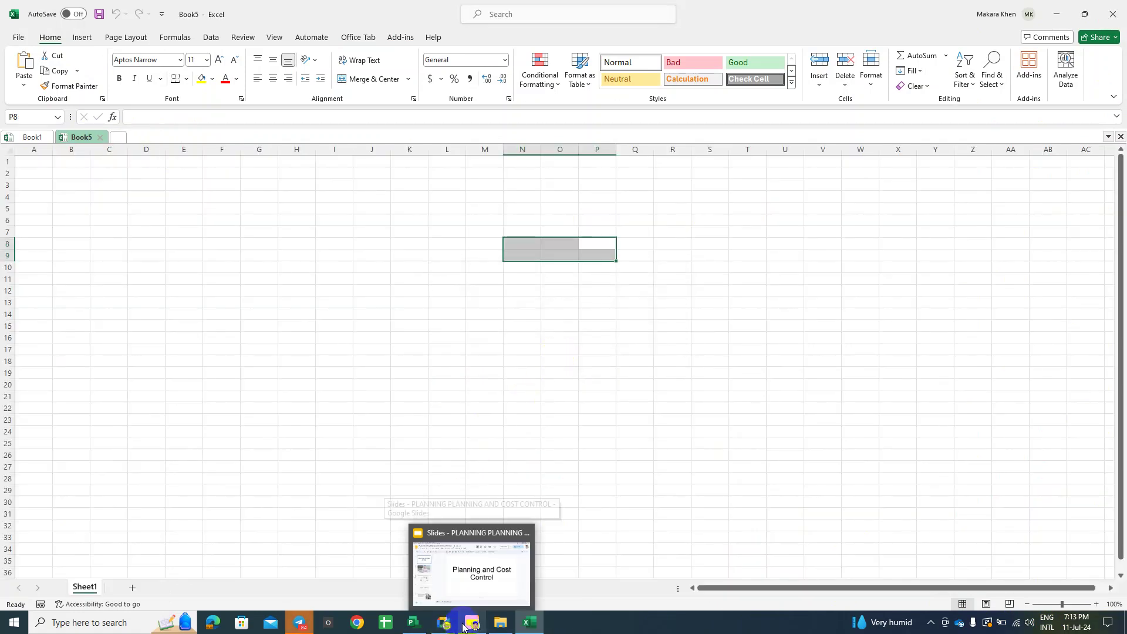
# In Google Slides, look through slides 160–162 and settle on slide 163, Adding Tasks.
pyautogui.click(472, 571)
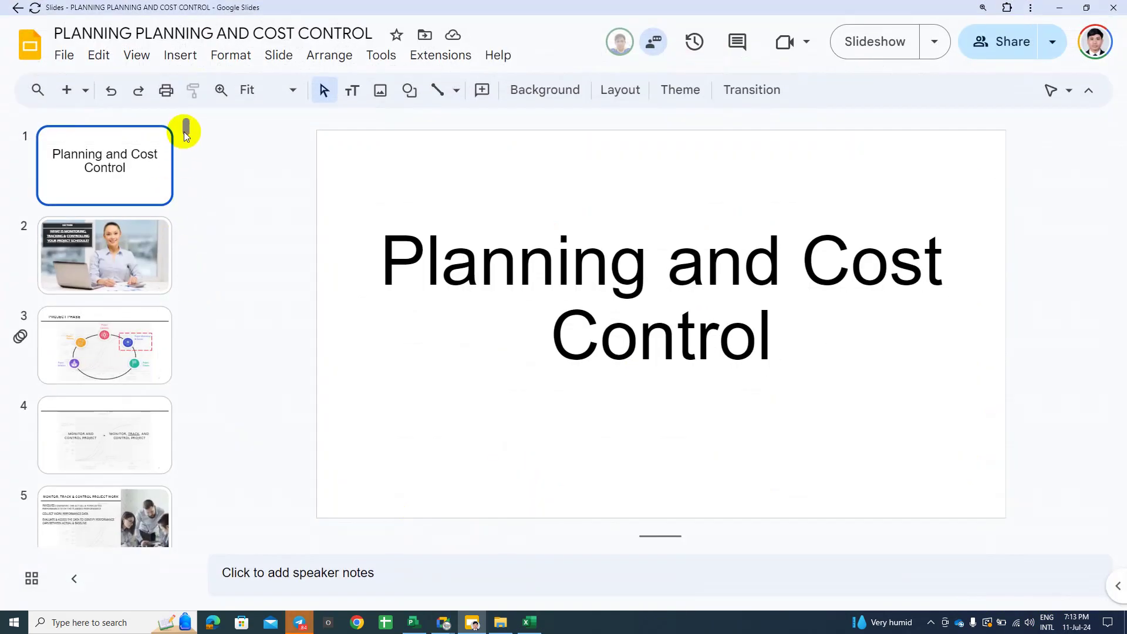
pyautogui.moveTo(184, 135); pyautogui.dragTo(178, 197)
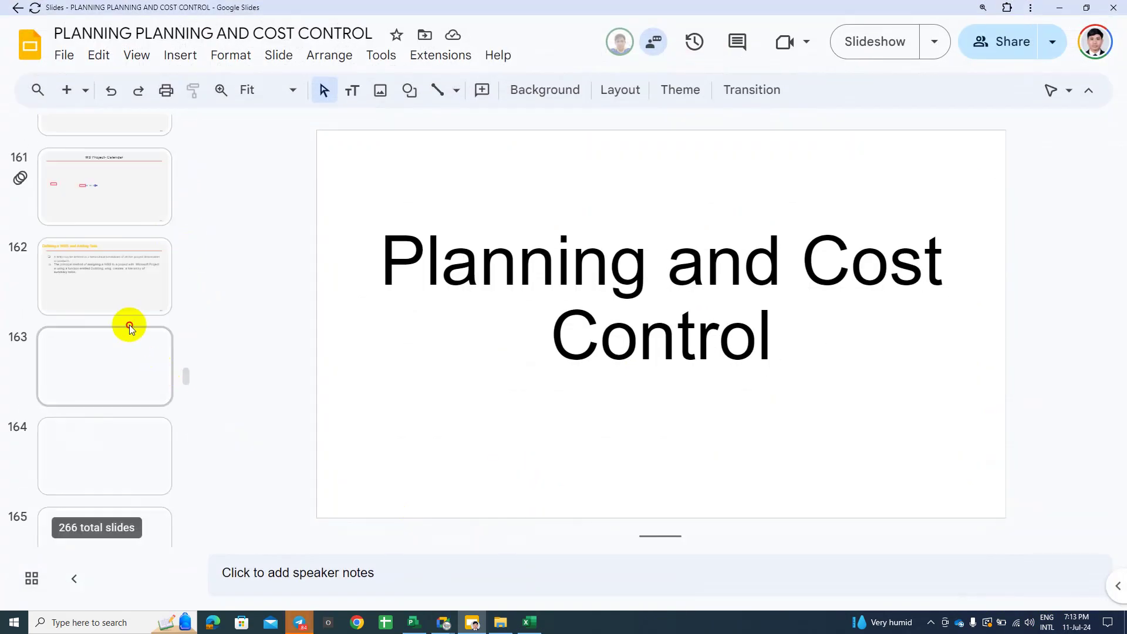
pyautogui.click(129, 327)
pyautogui.click(142, 264)
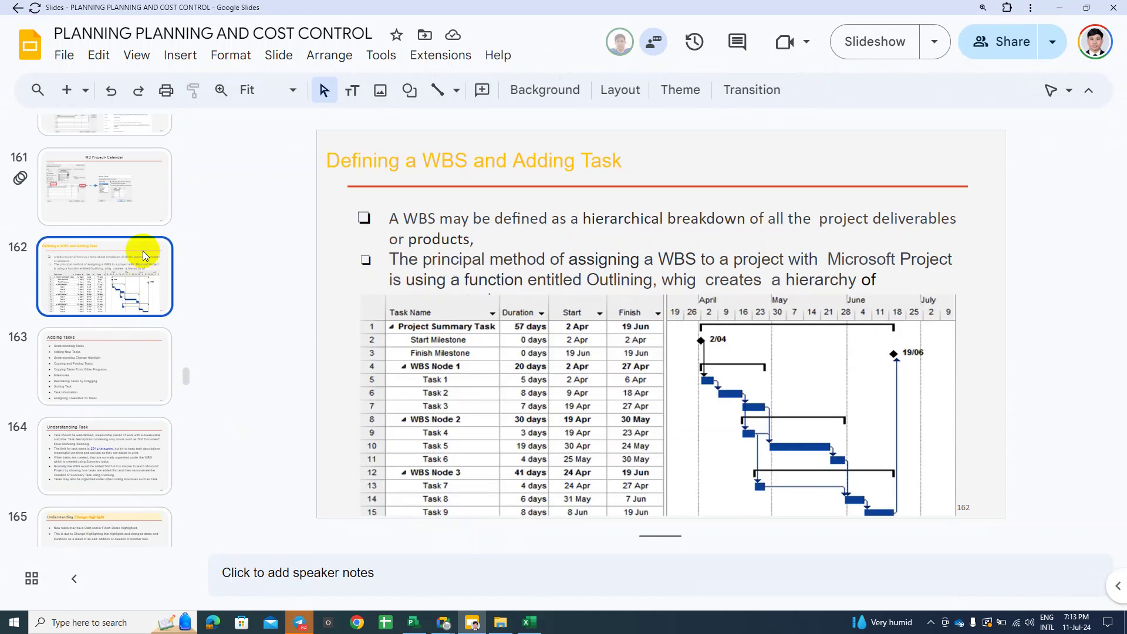
pyautogui.click(137, 209)
pyautogui.scroll(3, 132, 279)
pyautogui.click(129, 276)
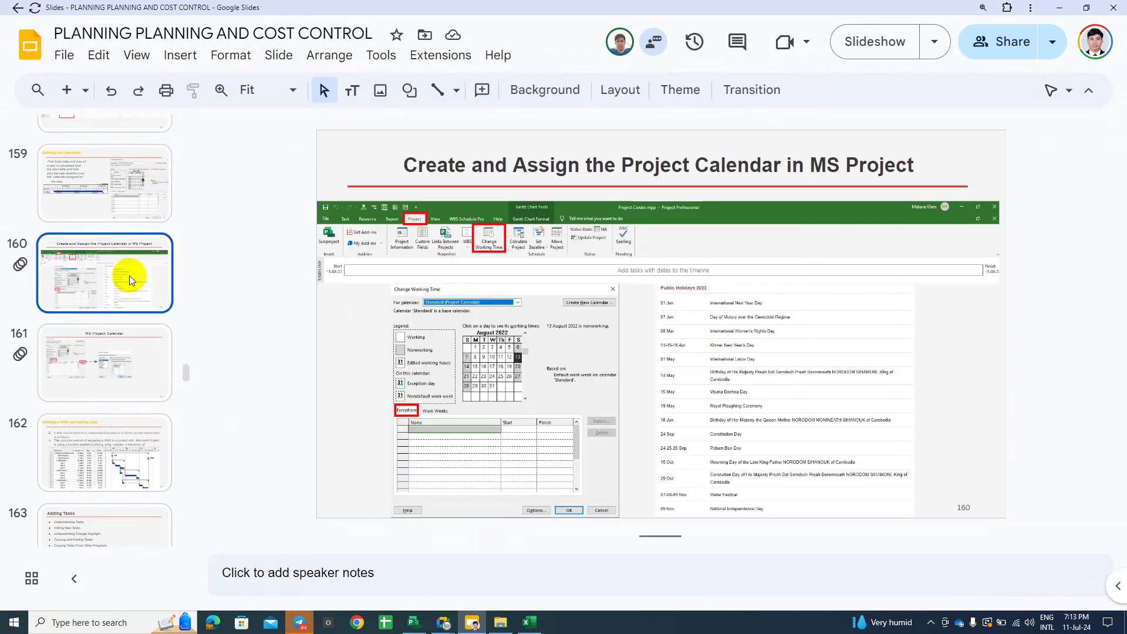
pyautogui.click(109, 363)
pyautogui.scroll(-3, 103, 309)
pyautogui.click(103, 310)
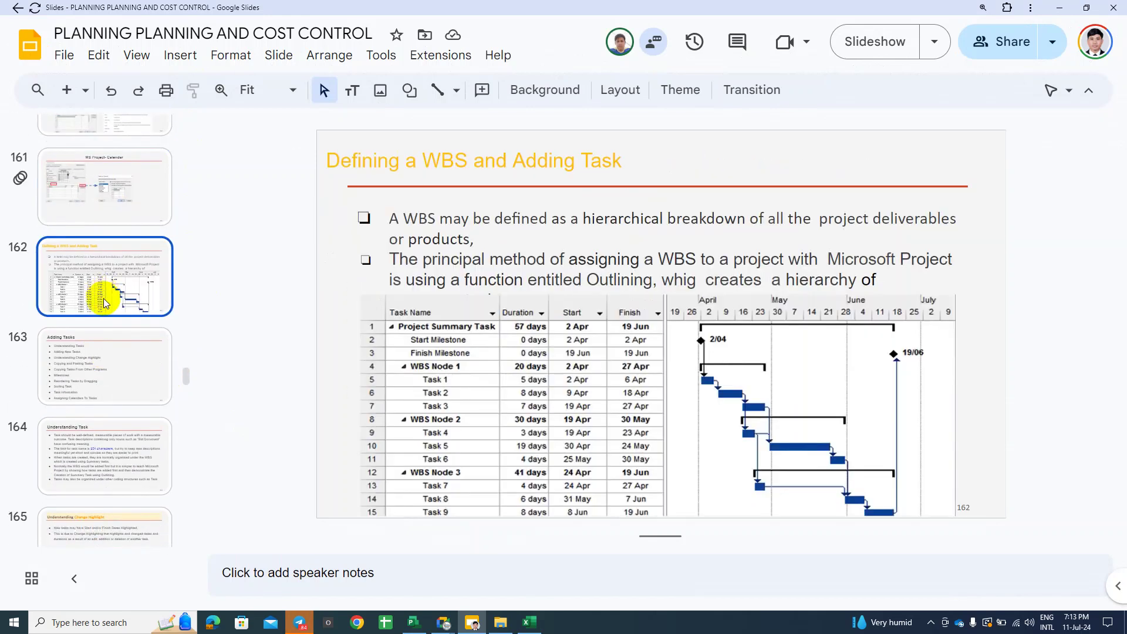
pyautogui.scroll(-2, 100, 322)
pyautogui.click(103, 254)
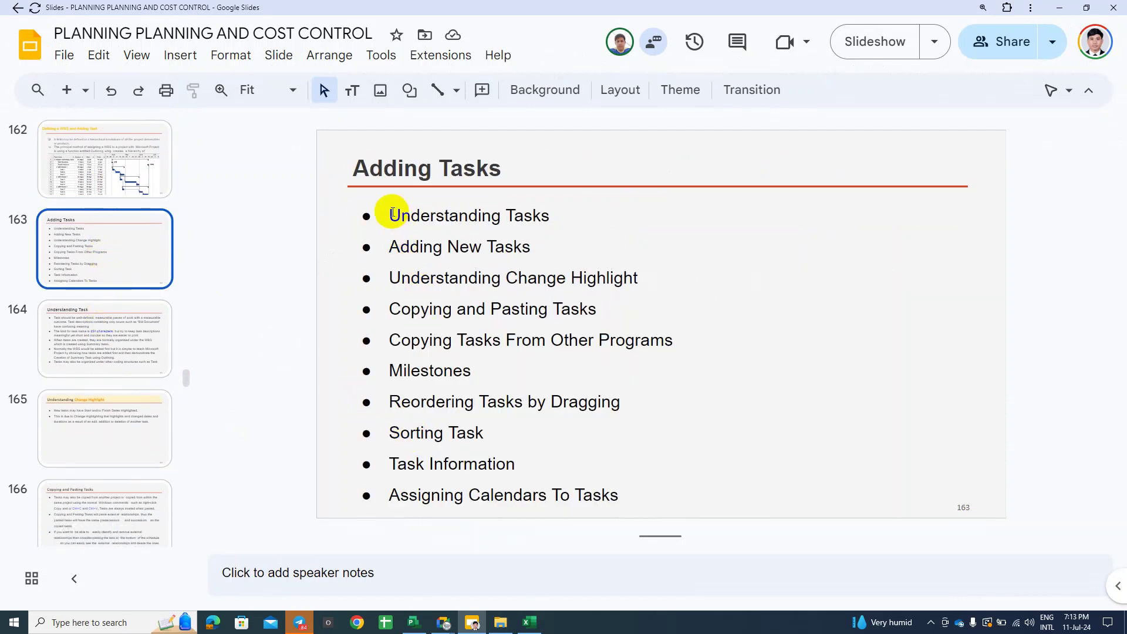
# Highlight the Understanding Tasks and Adding New Tasks bullets in turn, then deselect the list.
pyautogui.click(409, 215)
pyautogui.moveTo(390, 216); pyautogui.dragTo(543, 215)
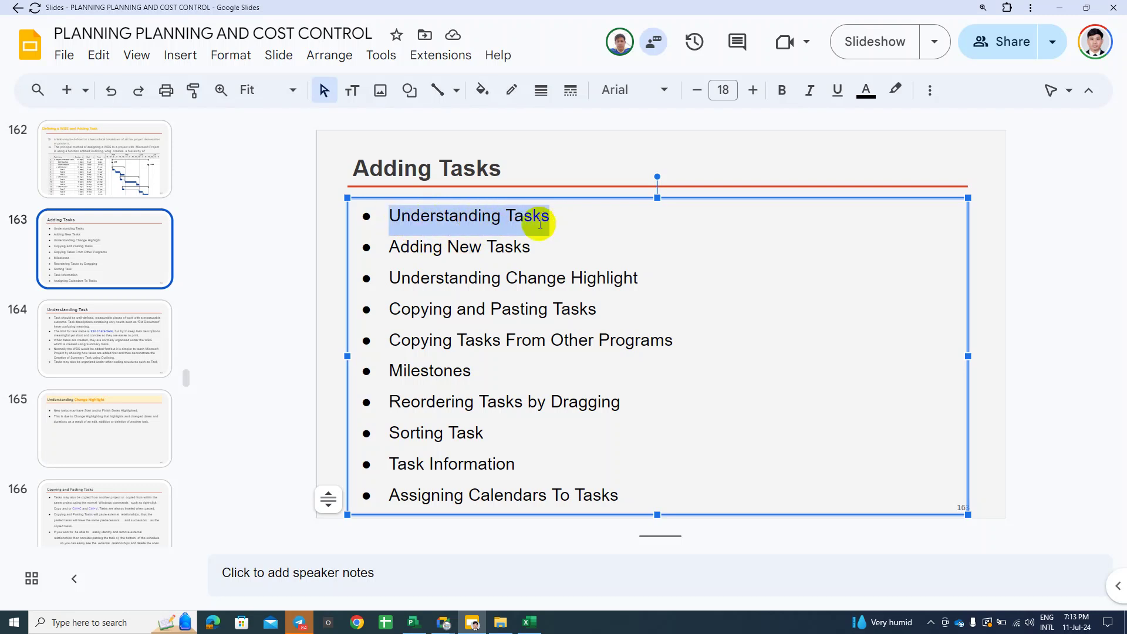
pyautogui.moveTo(389, 247); pyautogui.dragTo(519, 248)
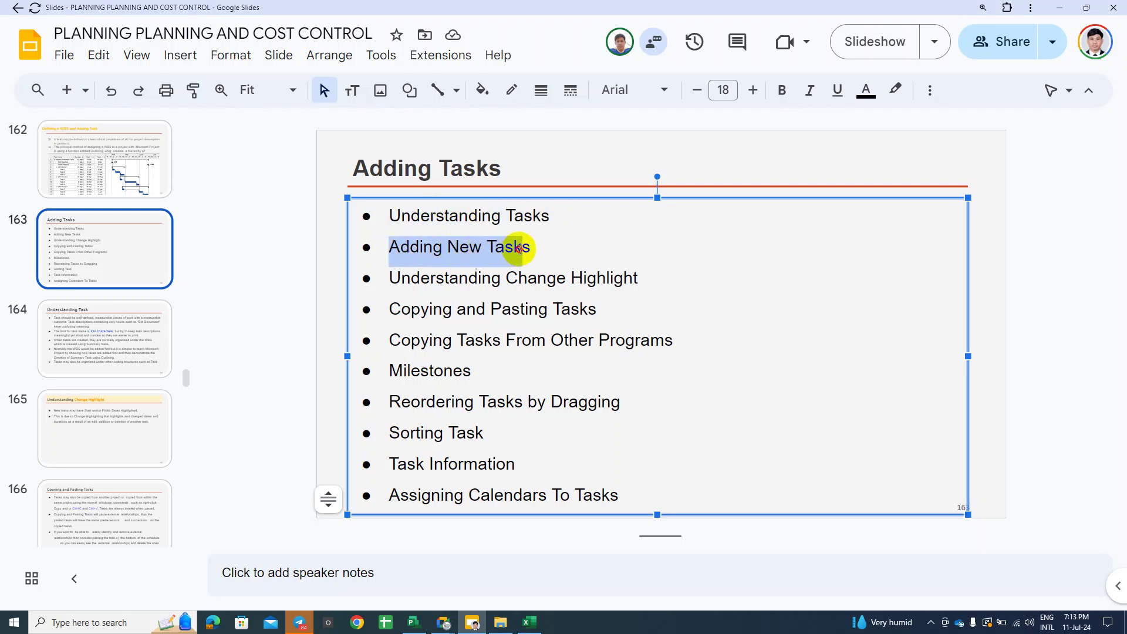
pyautogui.click(264, 370)
pyautogui.click(401, 614)
# Insert a new task at row 1 using the Task tab's insert options.
pyautogui.click(372, 386)
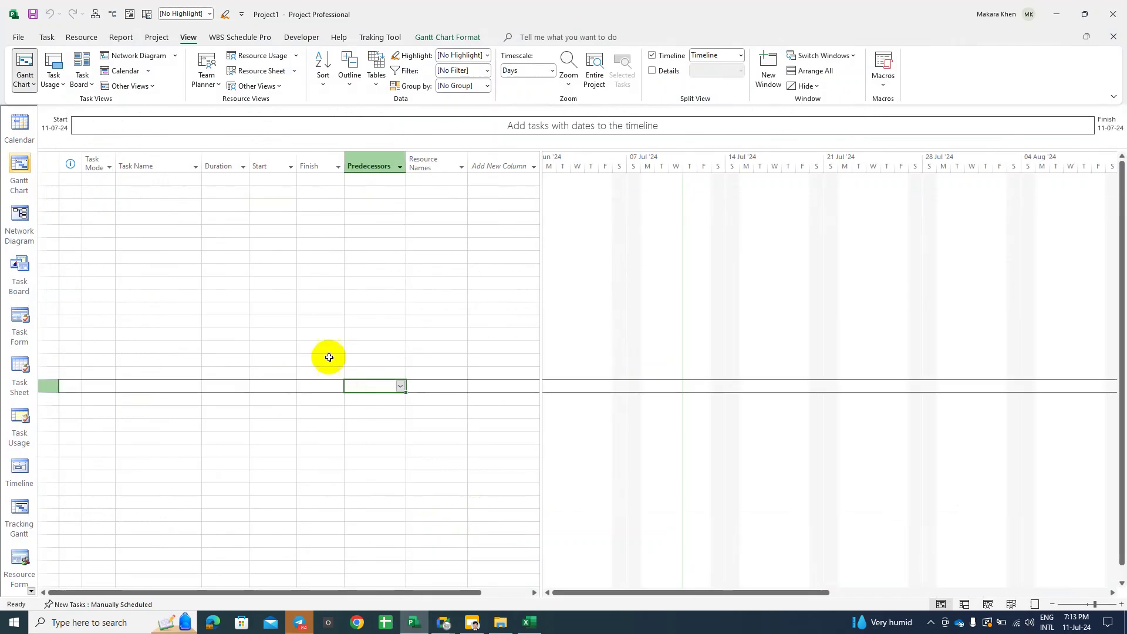
pyautogui.moveTo(141, 182)
pyautogui.mouseDown()
pyautogui.moveTo(141, 229)
pyautogui.moveTo(151, 176)
pyautogui.moveTo(157, 283)
pyautogui.mouseUp()
pyautogui.click(60, 37)
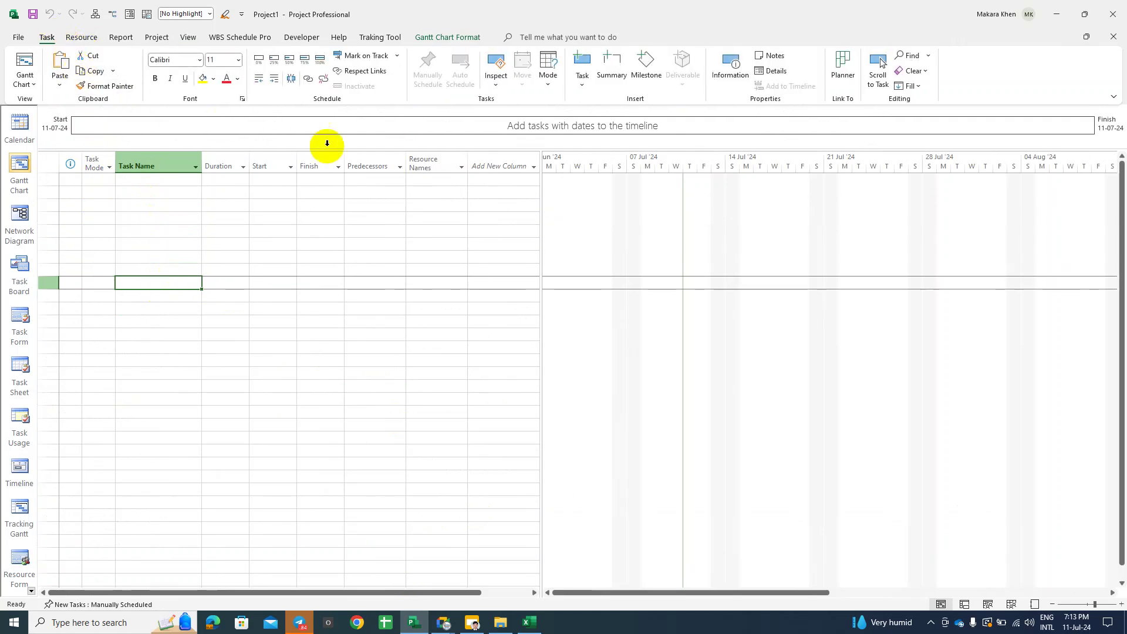
pyautogui.click(583, 84)
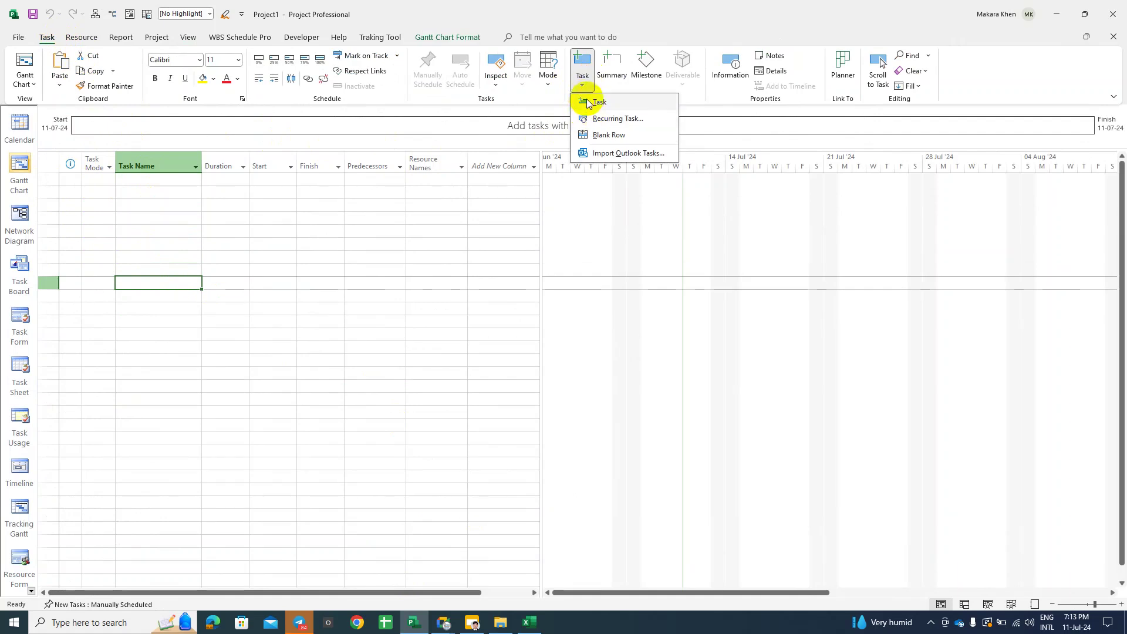
pyautogui.click(321, 206)
pyautogui.click(166, 177)
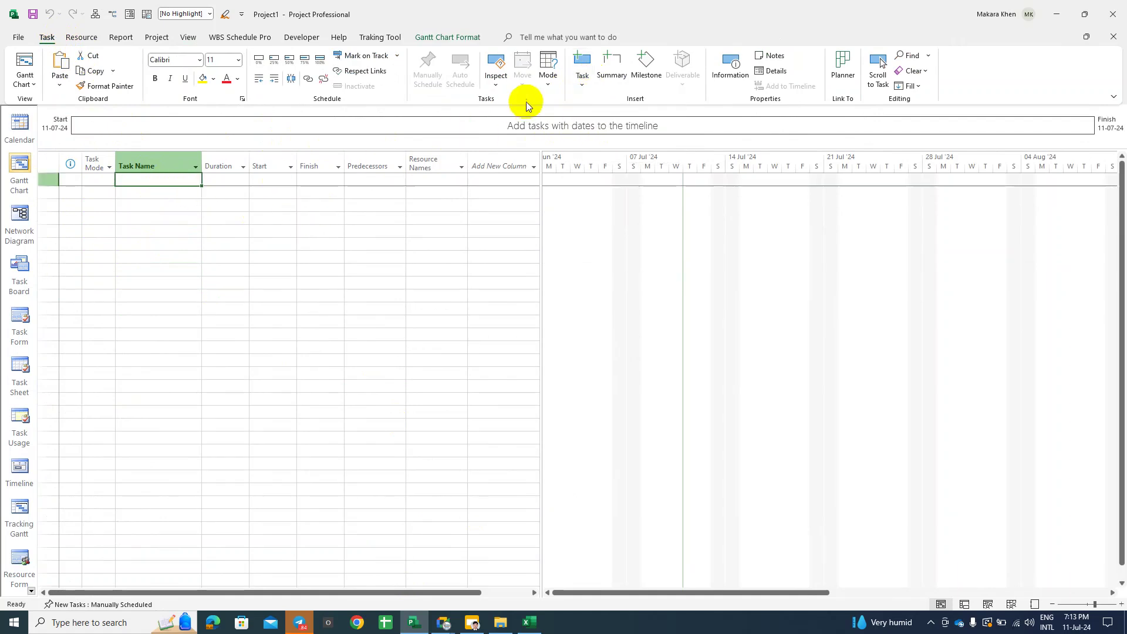
pyautogui.click(582, 83)
pyautogui.click(594, 101)
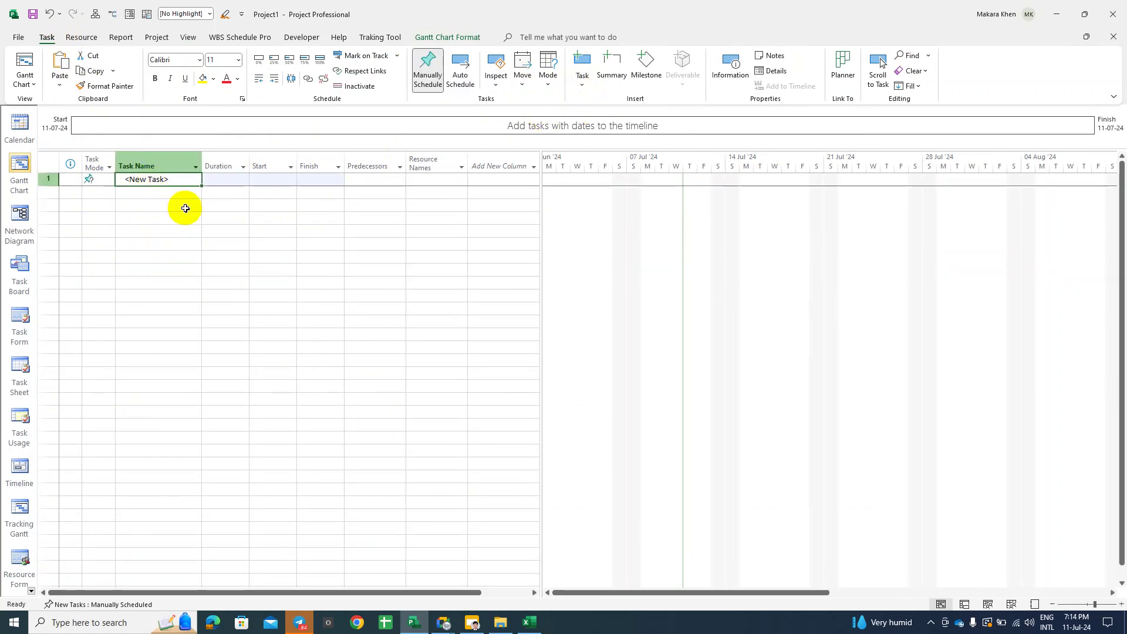
# Name row 1 'sff', then delete the task names in rows 1 through 8.
pyautogui.click(191, 252)
pyautogui.click(182, 178)
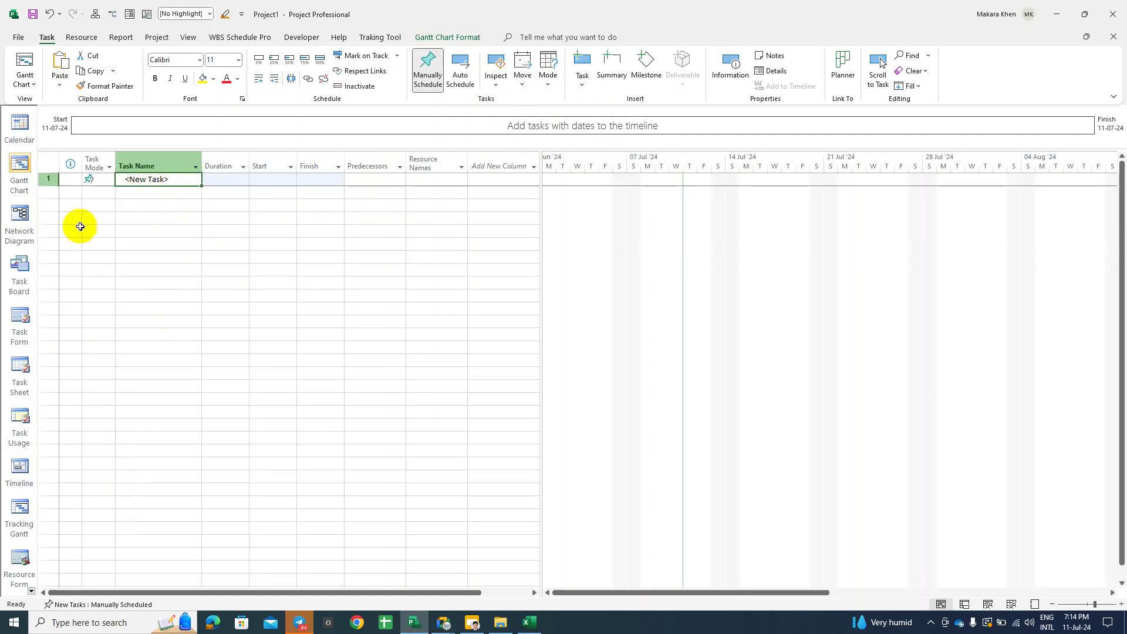
pyautogui.click(101, 222)
pyautogui.click(143, 183)
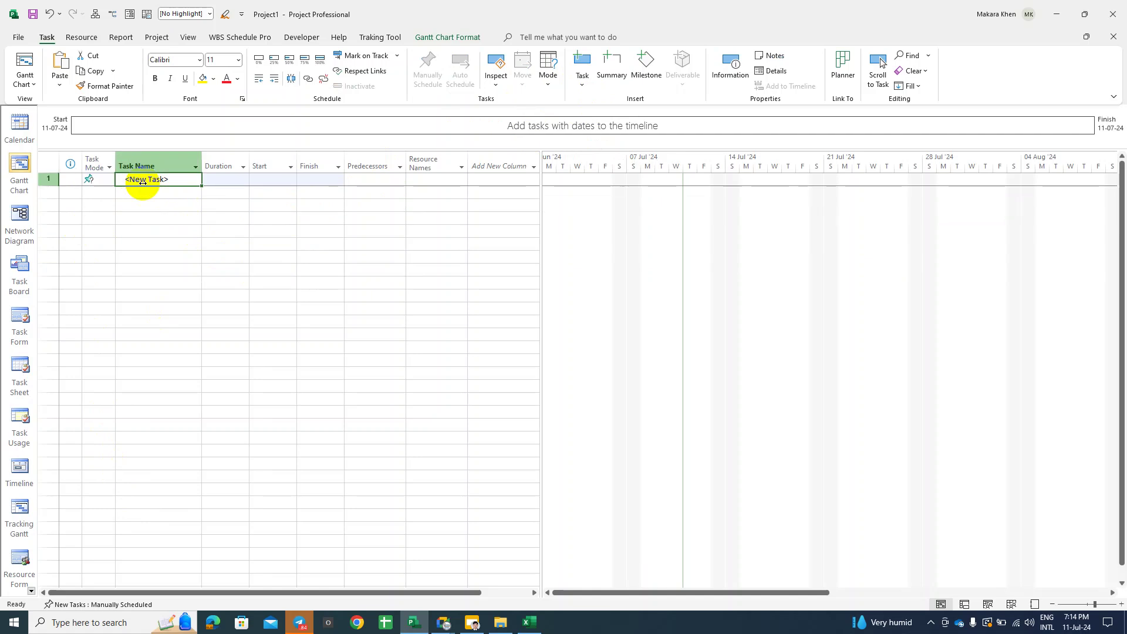
pyautogui.write('wilsff')
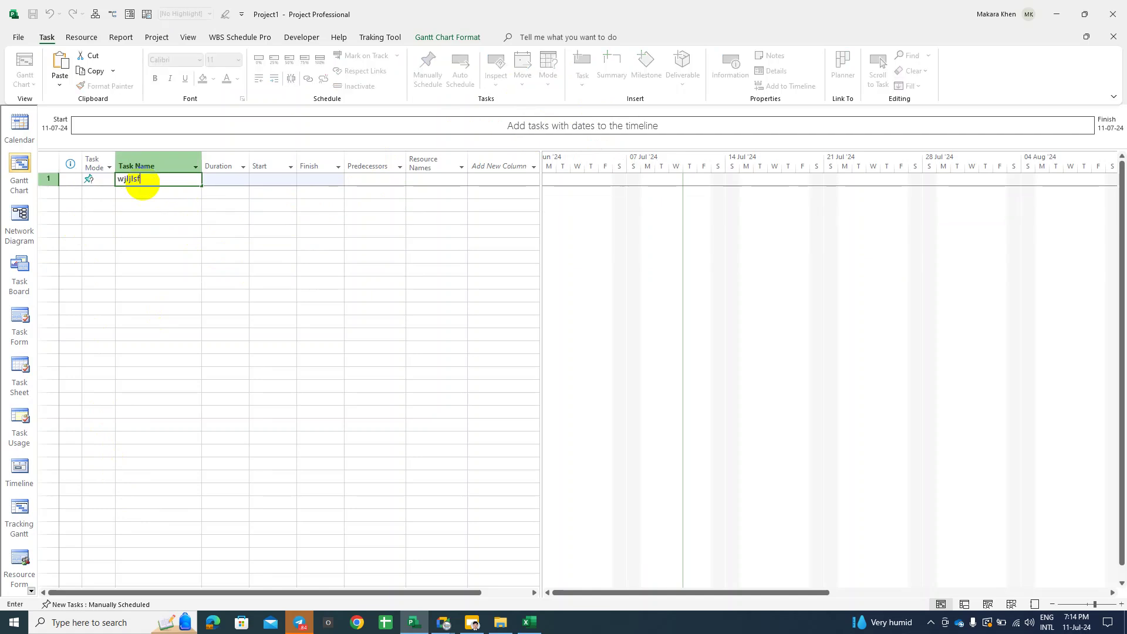
pyautogui.press('Return')
pyautogui.press('Return')
pyautogui.press('Return')
pyautogui.press('Return')
pyautogui.press('Return')
pyautogui.press('Return')
pyautogui.press('Return')
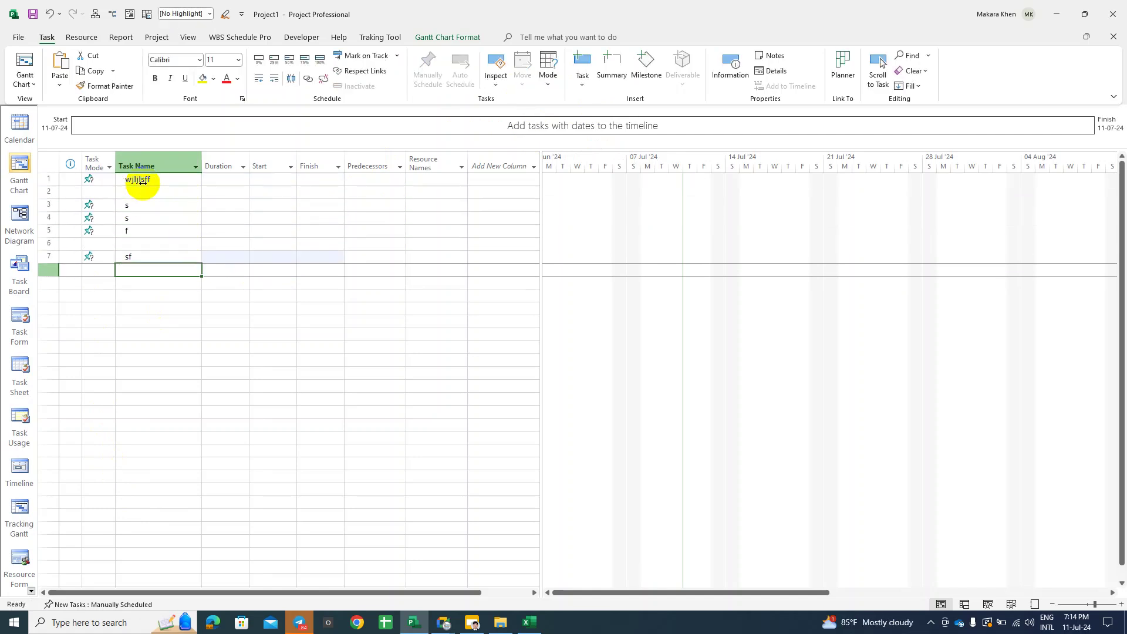
pyautogui.click(229, 288)
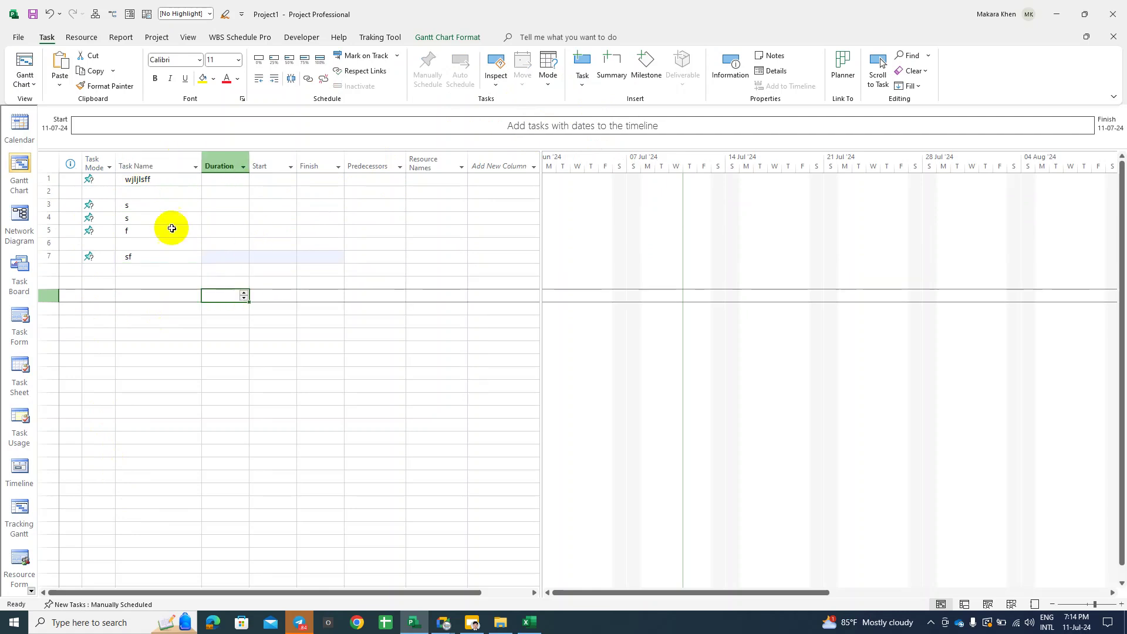
pyautogui.moveTo(144, 179); pyautogui.dragTo(153, 270)
pyautogui.press('Delete')
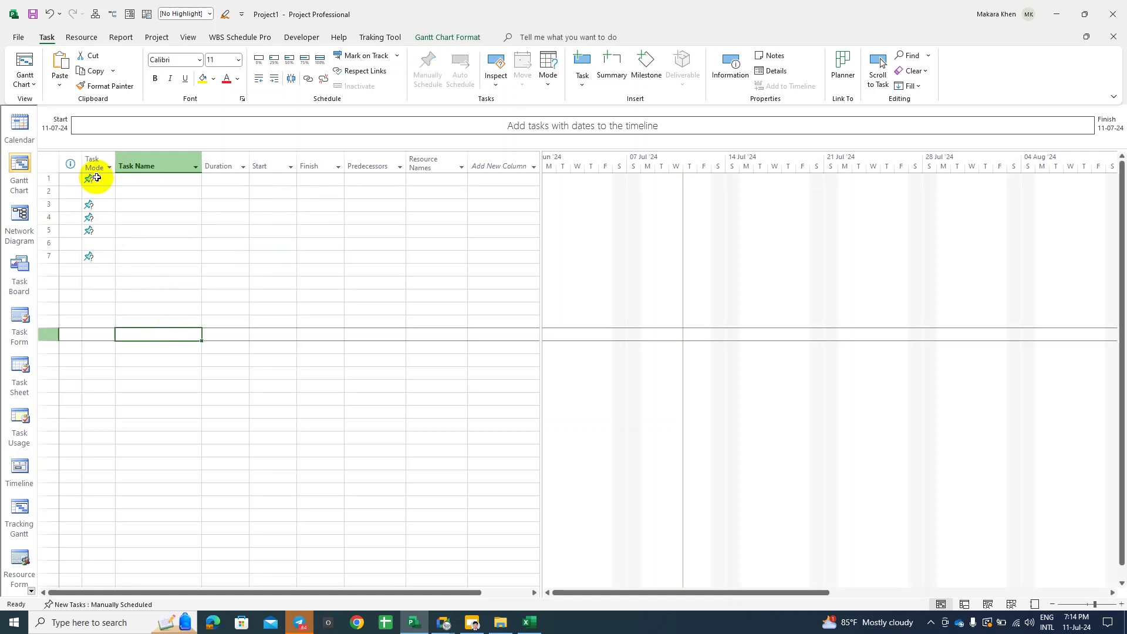
# Switch the selected task in the list to Auto Schedule.
pyautogui.click(188, 244)
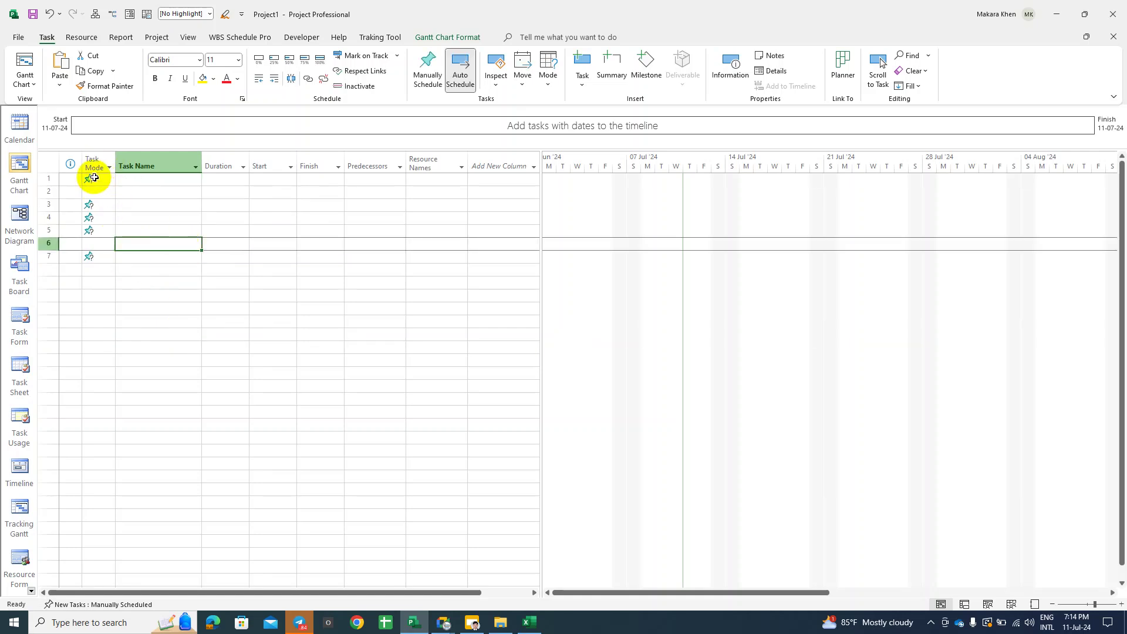
pyautogui.click(137, 182)
pyautogui.click(134, 193)
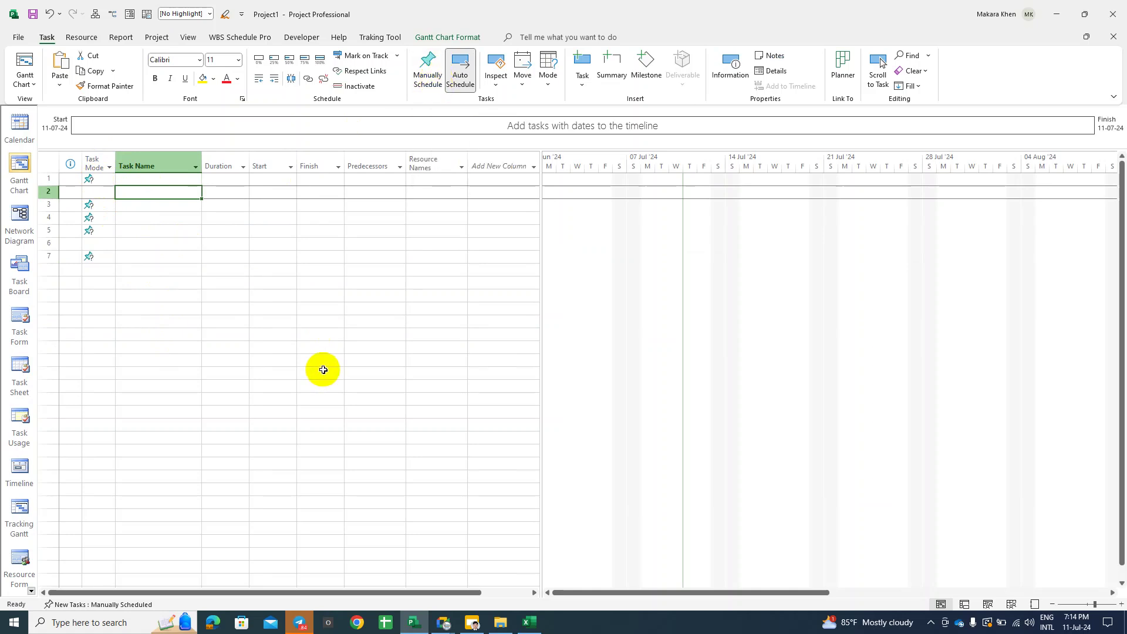
pyautogui.click(454, 86)
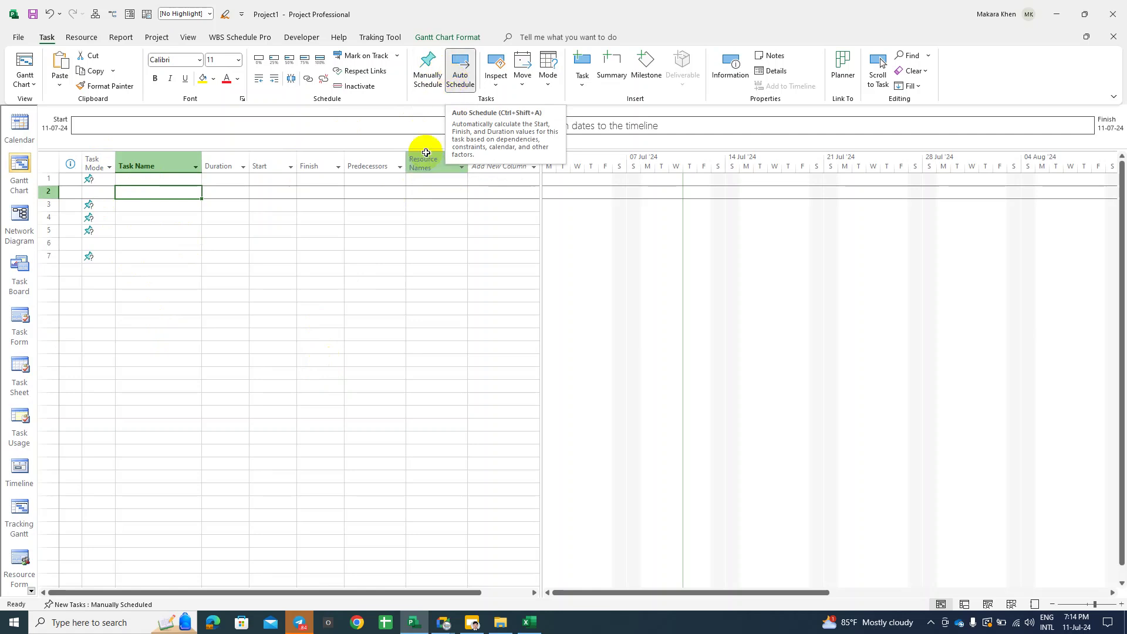
# Set the status-bar New Tasks mode to Auto Scheduled.
pyautogui.click(69, 608)
pyautogui.click(93, 587)
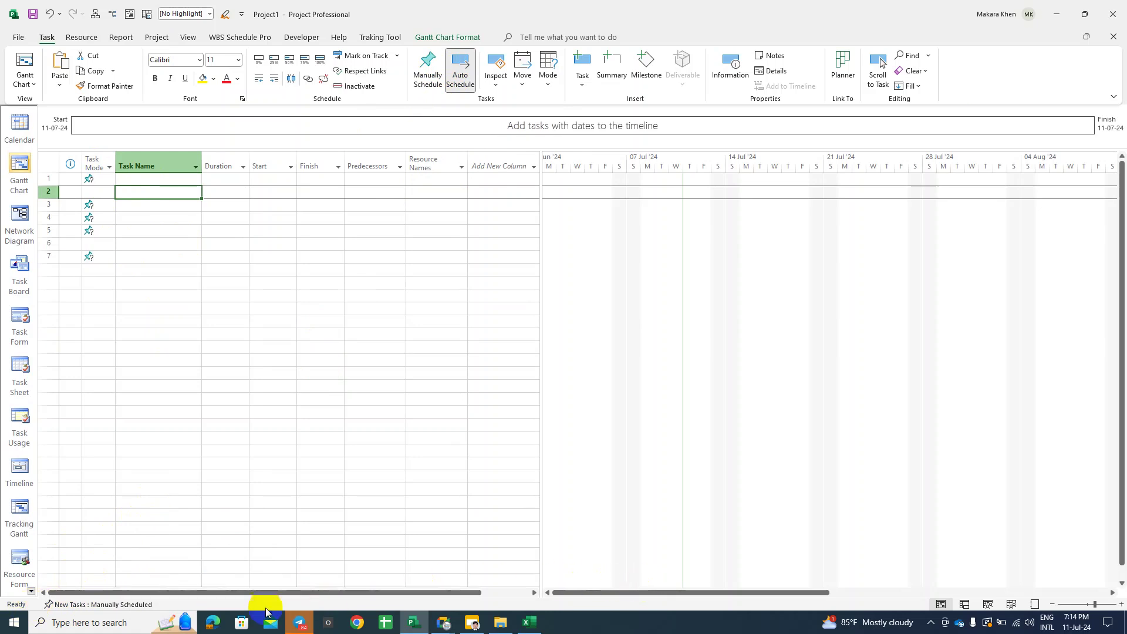
pyautogui.click(99, 605)
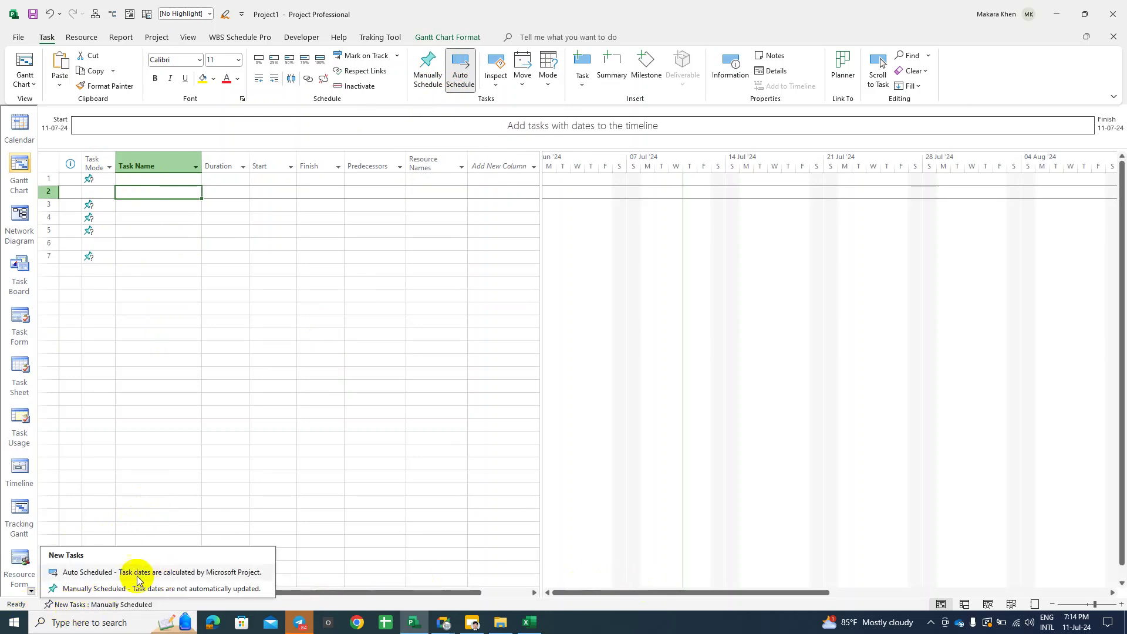
pyautogui.click(155, 529)
pyautogui.click(80, 604)
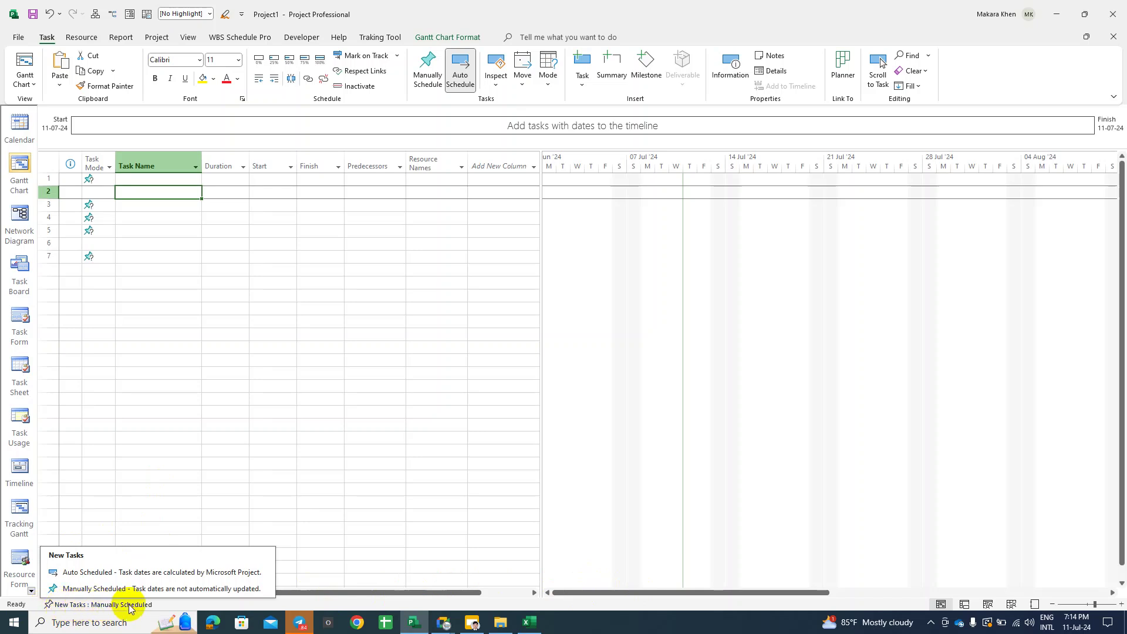
pyautogui.click(75, 573)
pyautogui.click(143, 489)
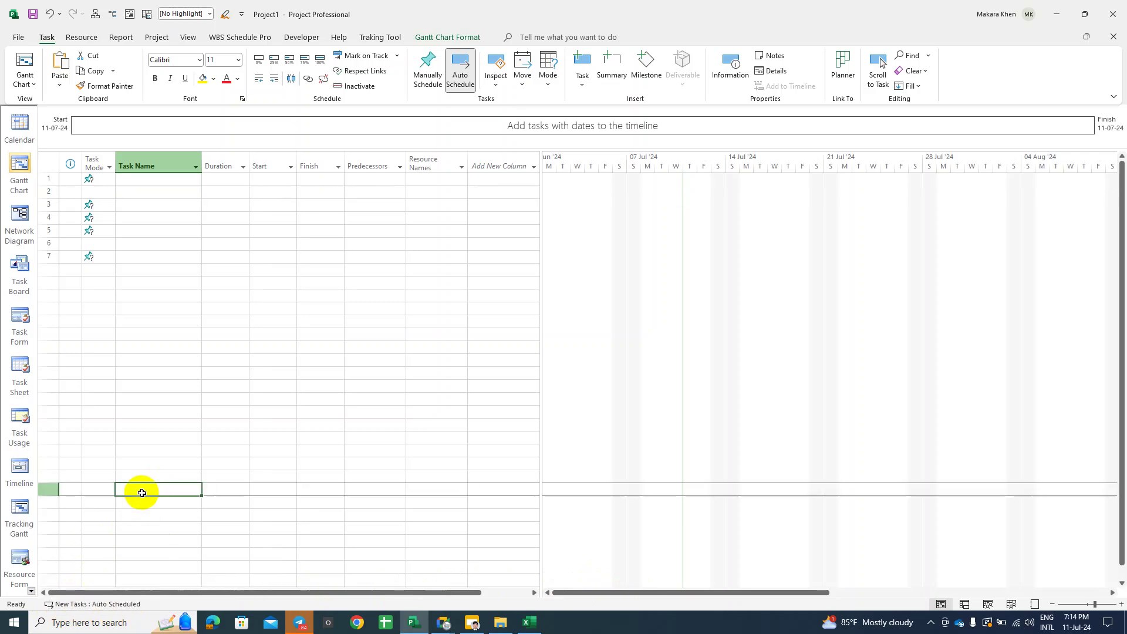
# Add tasks 'fsfss' and 'sfsfsf' in rows 8–9, then select rows 1–10 and open Task Board.
pyautogui.click(179, 179)
pyautogui.click(150, 308)
pyautogui.click(143, 271)
pyautogui.write('fsfss')
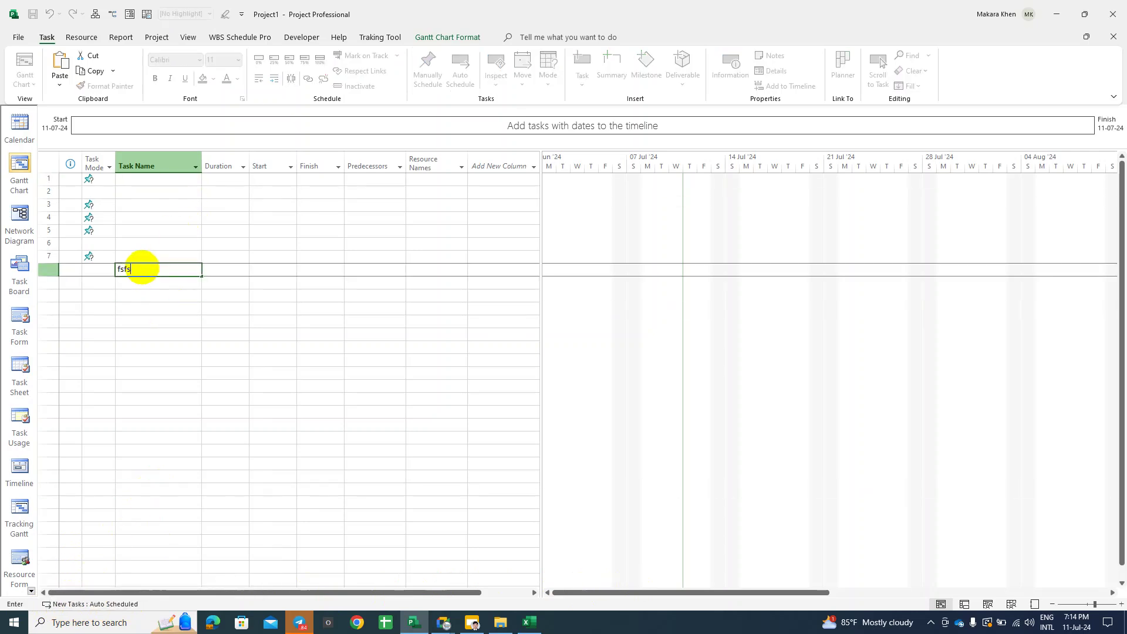
pyautogui.press('Return')
pyautogui.write('sfsfsf')
pyautogui.press('Return')
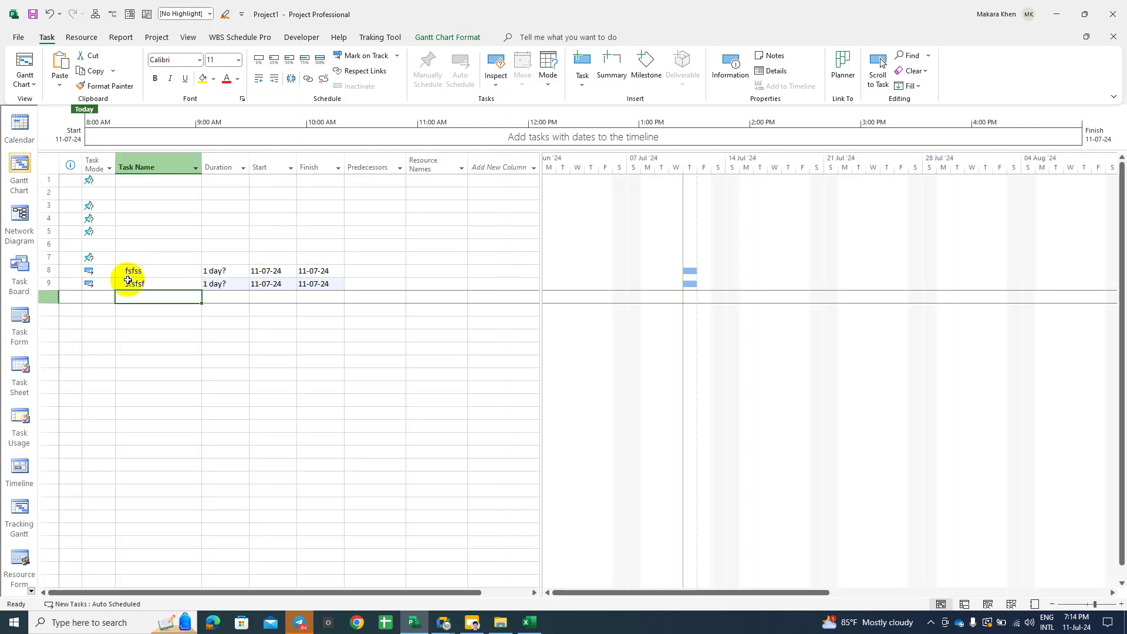
pyautogui.moveTo(49, 179)
pyautogui.mouseDown()
pyautogui.moveTo(45, 303)
pyautogui.moveTo(37, 276)
pyautogui.mouseUp()
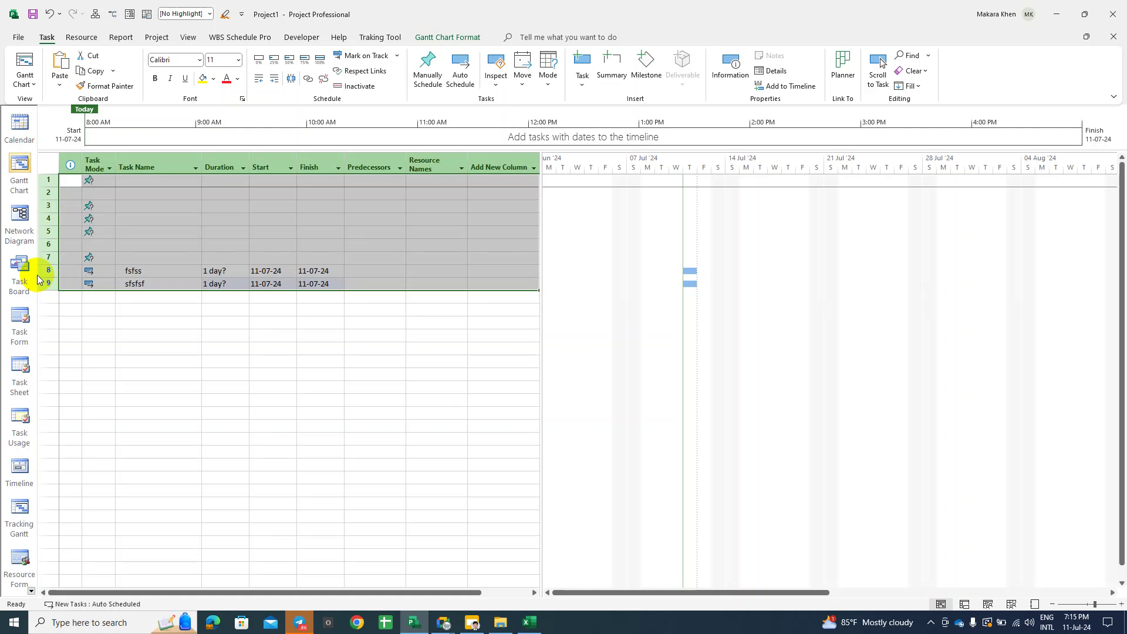
pyautogui.click(37, 274)
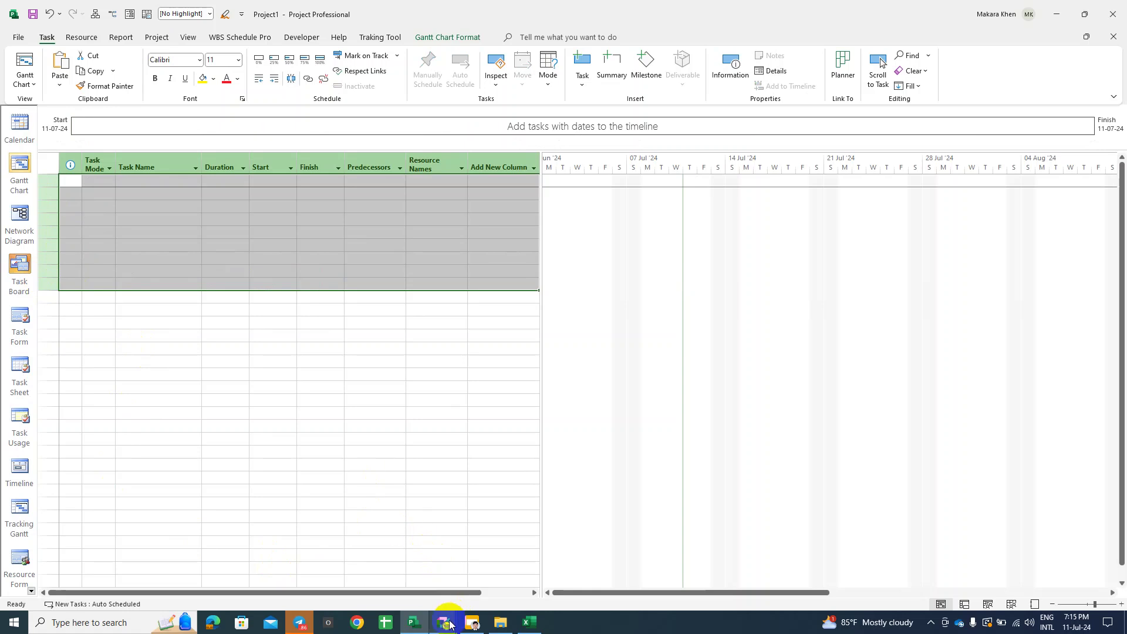
# In Google Slides, clear the highlight on the Understanding Change Highlight topic, then bring up Telegram.
pyautogui.click(468, 624)
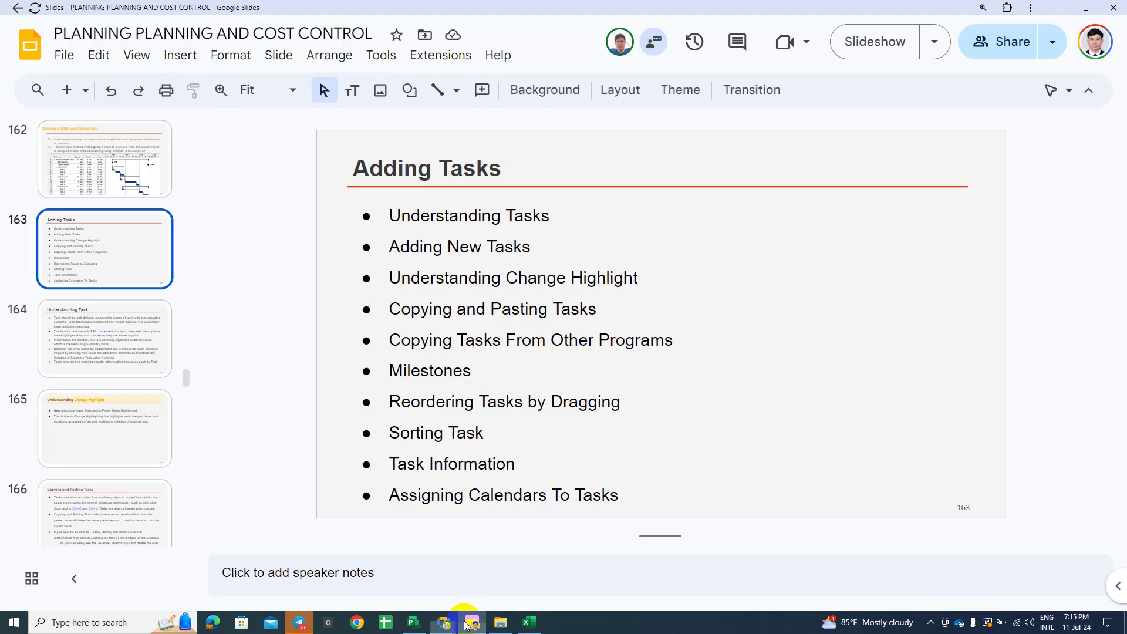
pyautogui.click(431, 285)
pyautogui.moveTo(390, 278); pyautogui.dragTo(650, 280)
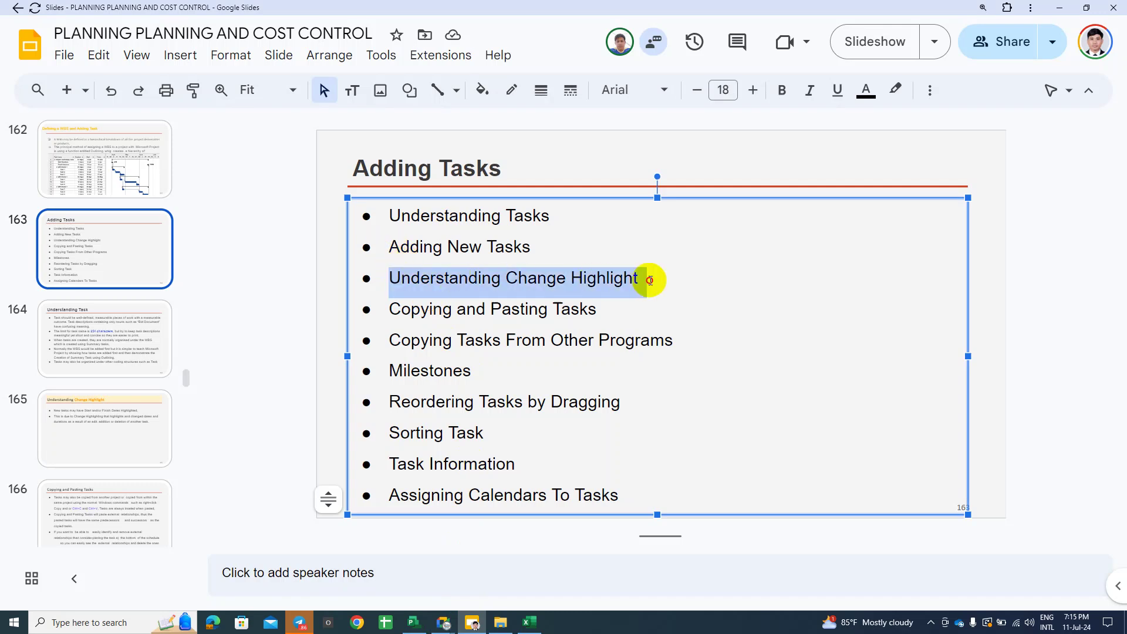
pyautogui.click(584, 277)
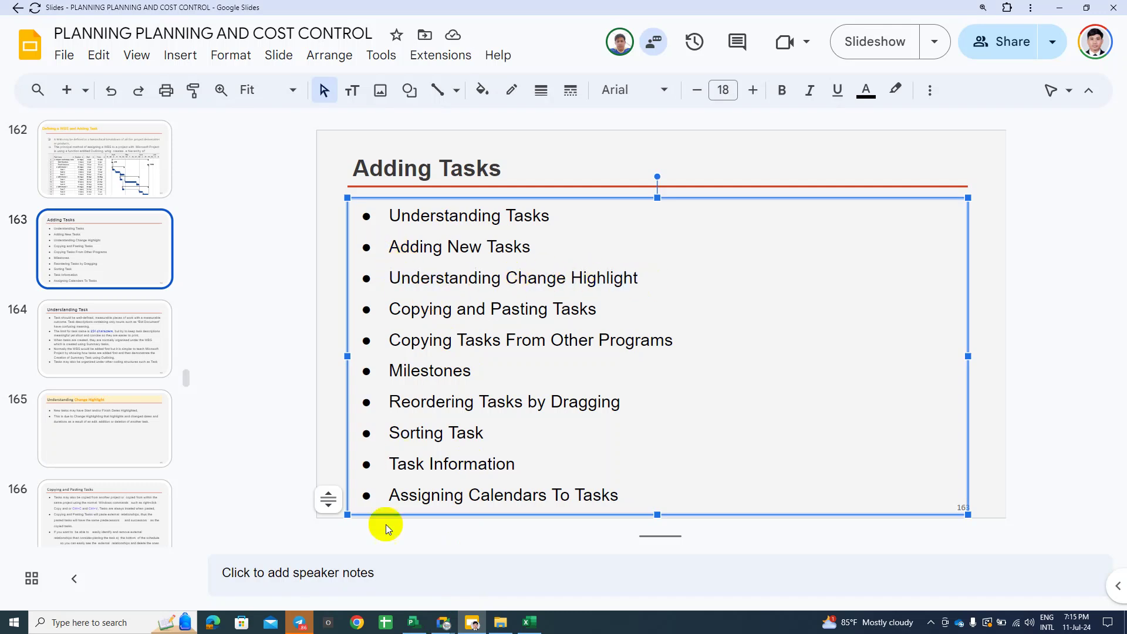
pyautogui.click(297, 625)
pyautogui.scroll(3, 589, 467)
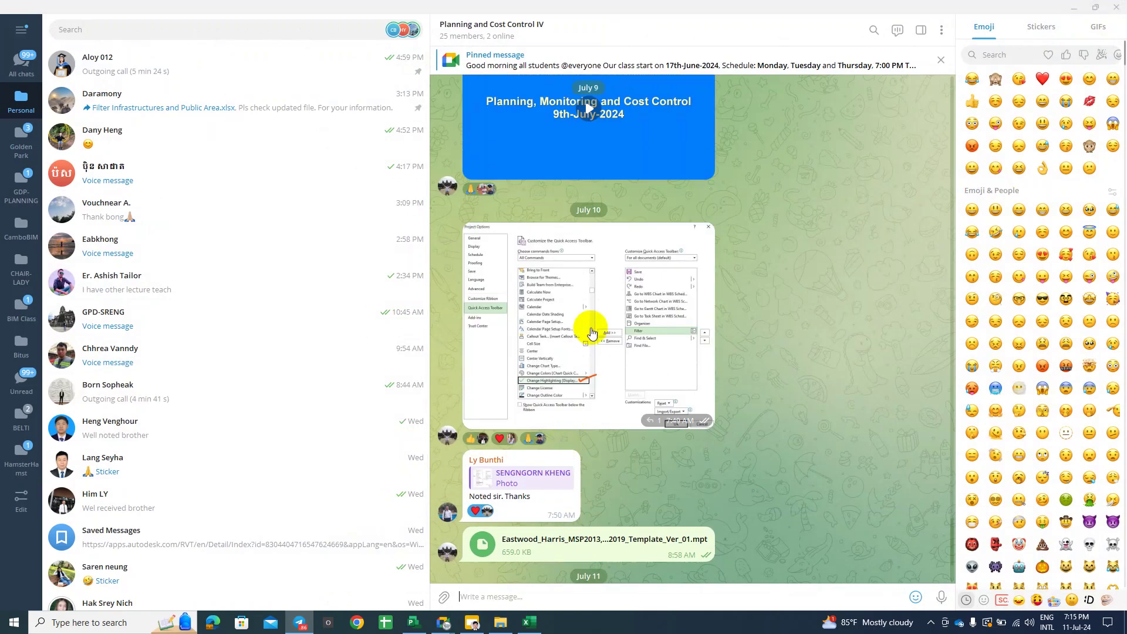
# View the shared Quick Access Toolbar screenshot in the class chat, then minimize Telegram and return to Project.
pyautogui.click(581, 334)
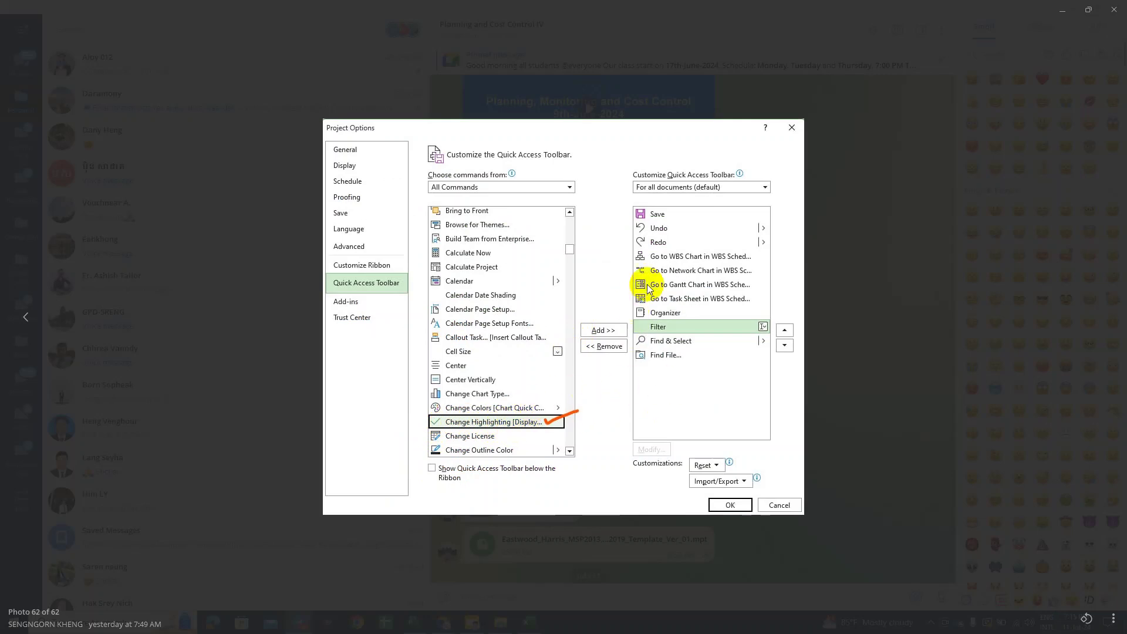
pyautogui.click(1074, 7)
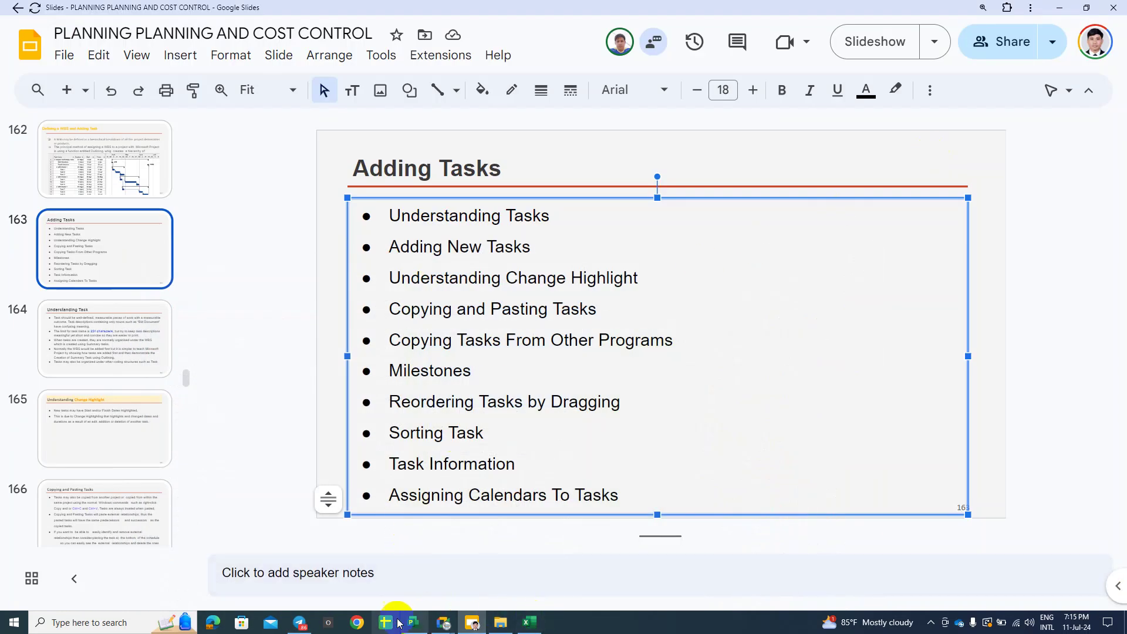
pyautogui.click(414, 622)
pyautogui.click(350, 297)
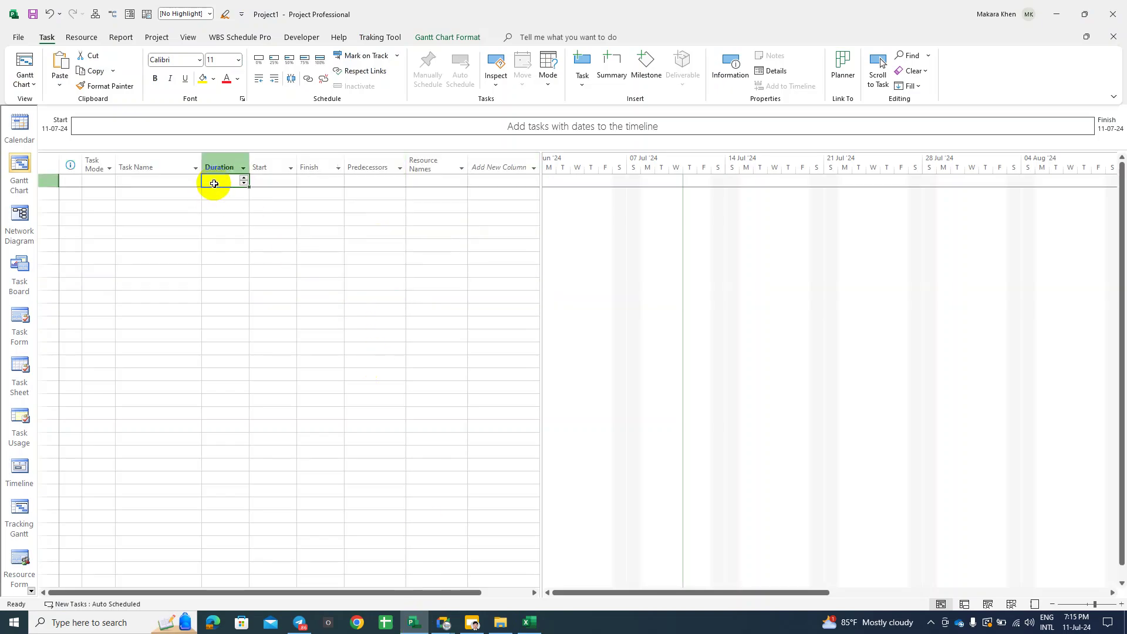
# Select cells and the Task Name column in the empty Gantt table, then switch to the Telegram class chat.
pyautogui.moveTo(212, 182); pyautogui.dragTo(161, 211)
pyautogui.click(151, 169)
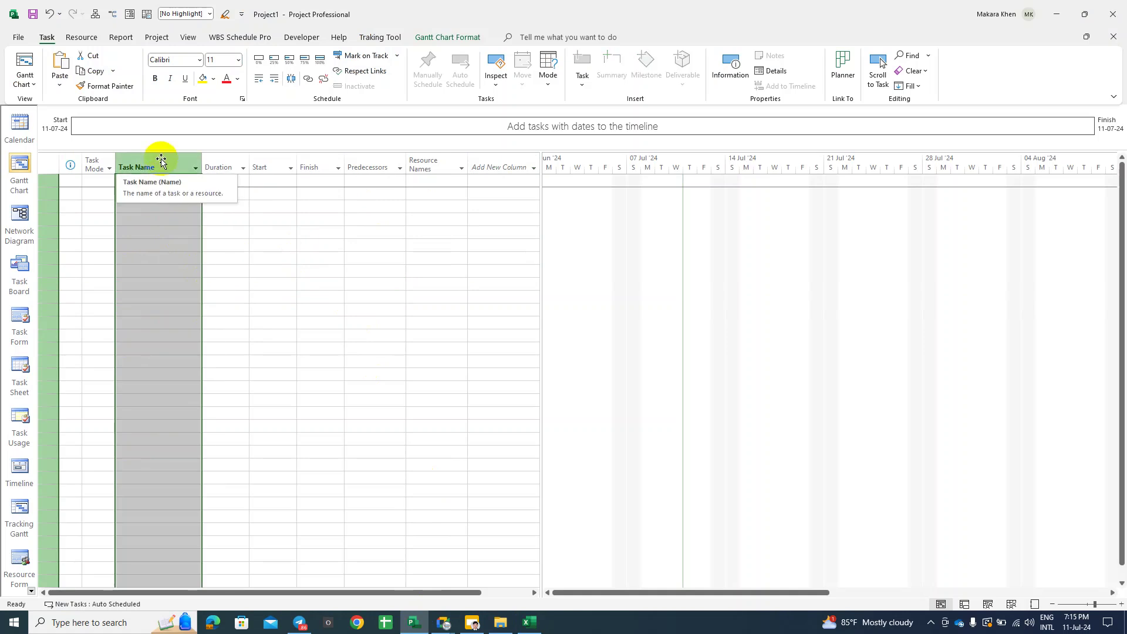
pyautogui.click(318, 336)
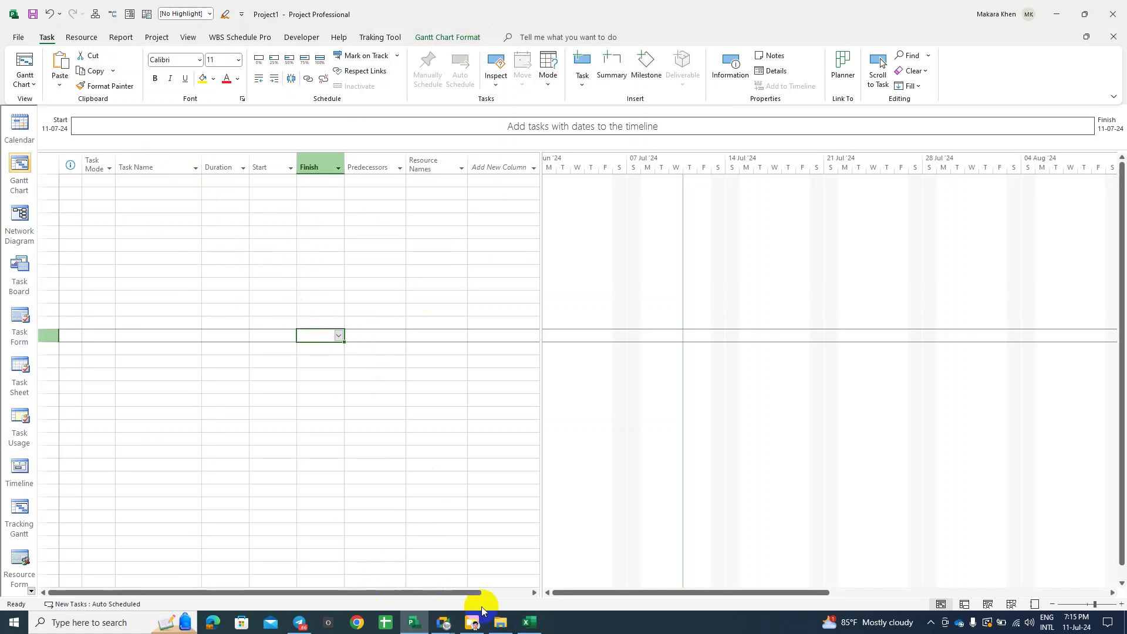
pyautogui.click(296, 625)
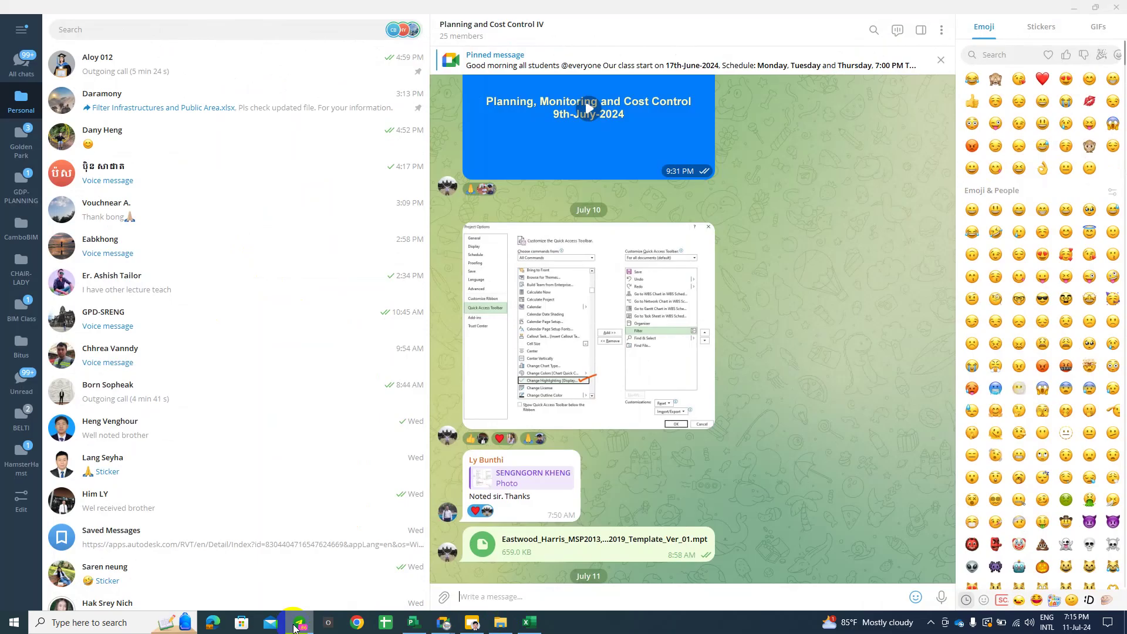
# View the Project Options screenshot full-size, close it, and Alt+Tab back to Project.
pyautogui.click(531, 374)
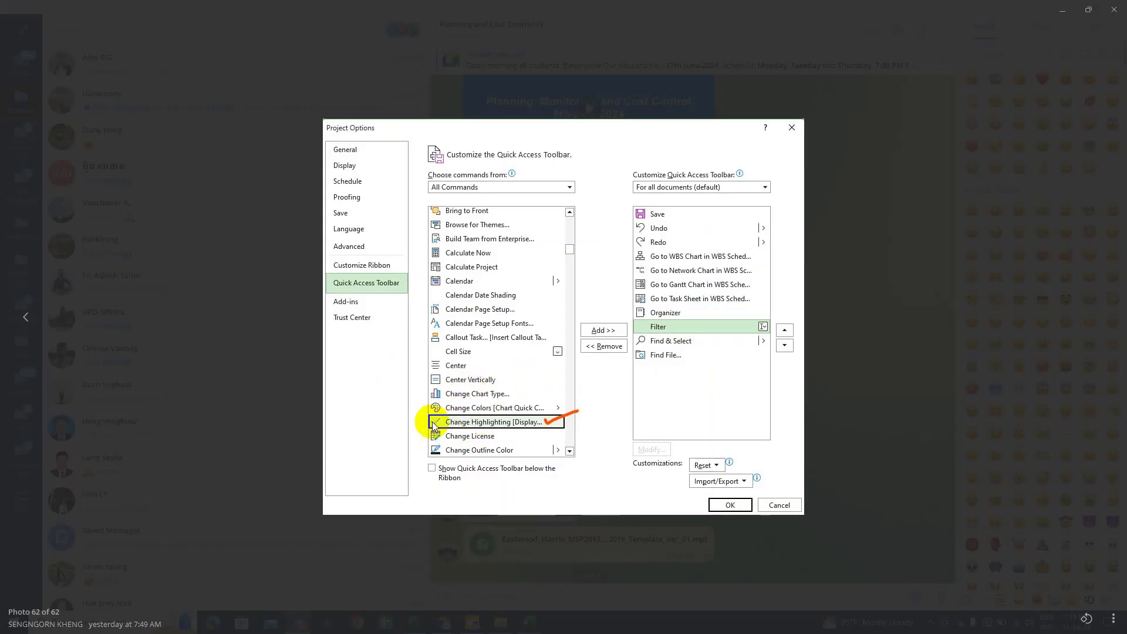
pyautogui.click(841, 367)
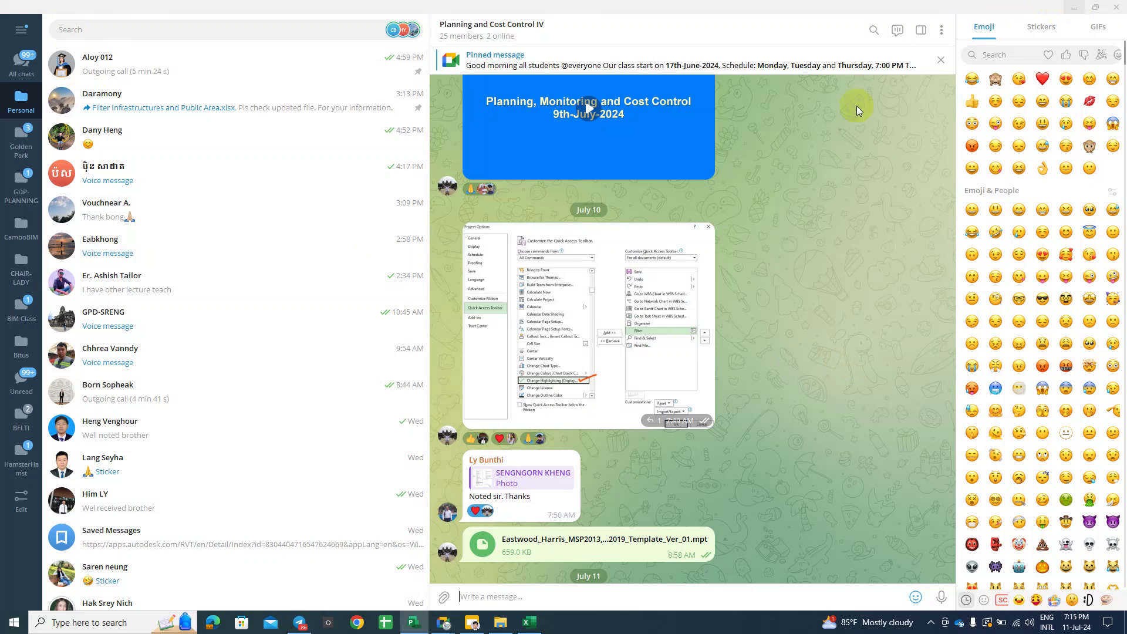
pyautogui.hotkey('alt', 'Tab')
# Open Project Options at the Quick Access Toolbar page.
pyautogui.click(16, 41)
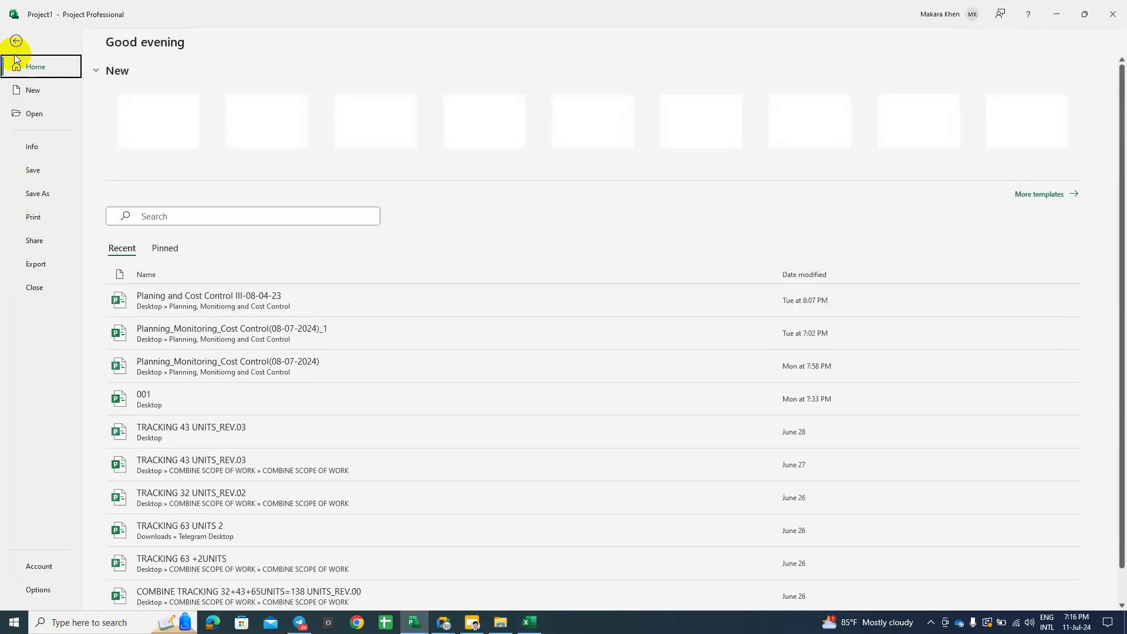
pyautogui.click(39, 588)
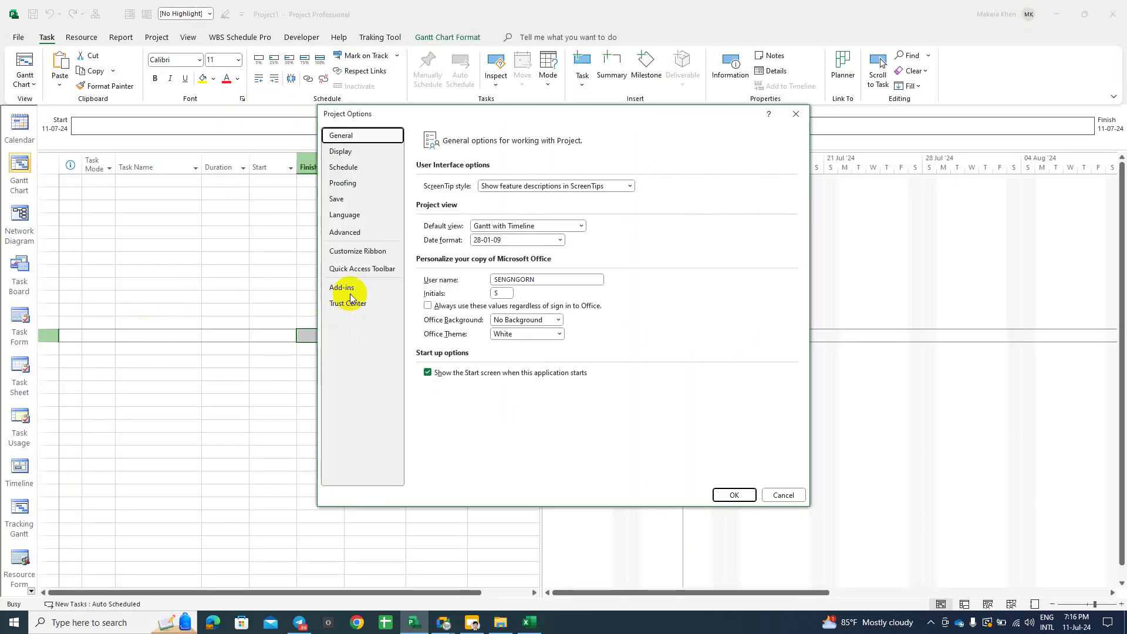
pyautogui.click(362, 254)
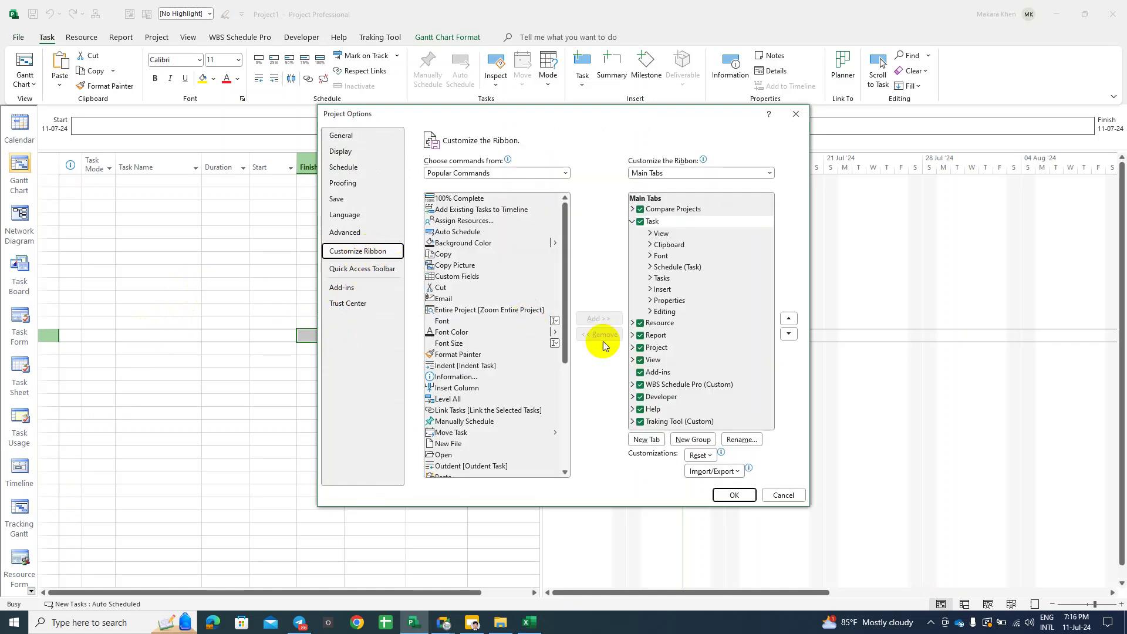
pyautogui.click(362, 270)
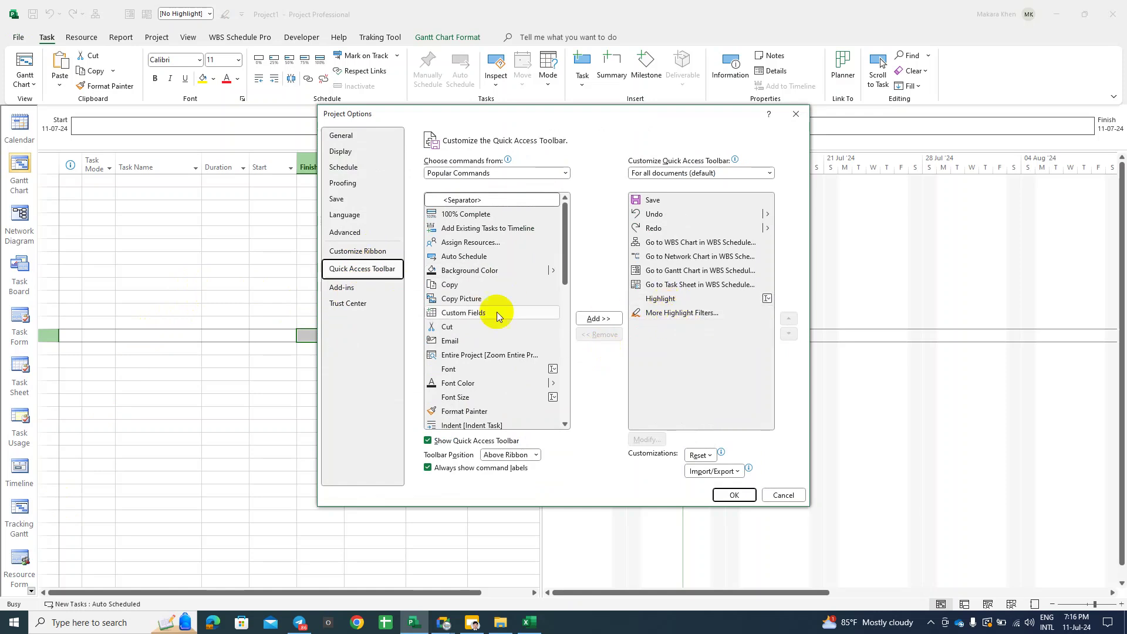
# Add Change Highlighting from All Commands to the Quick Access Toolbar and confirm with OK.
pyautogui.click(472, 172)
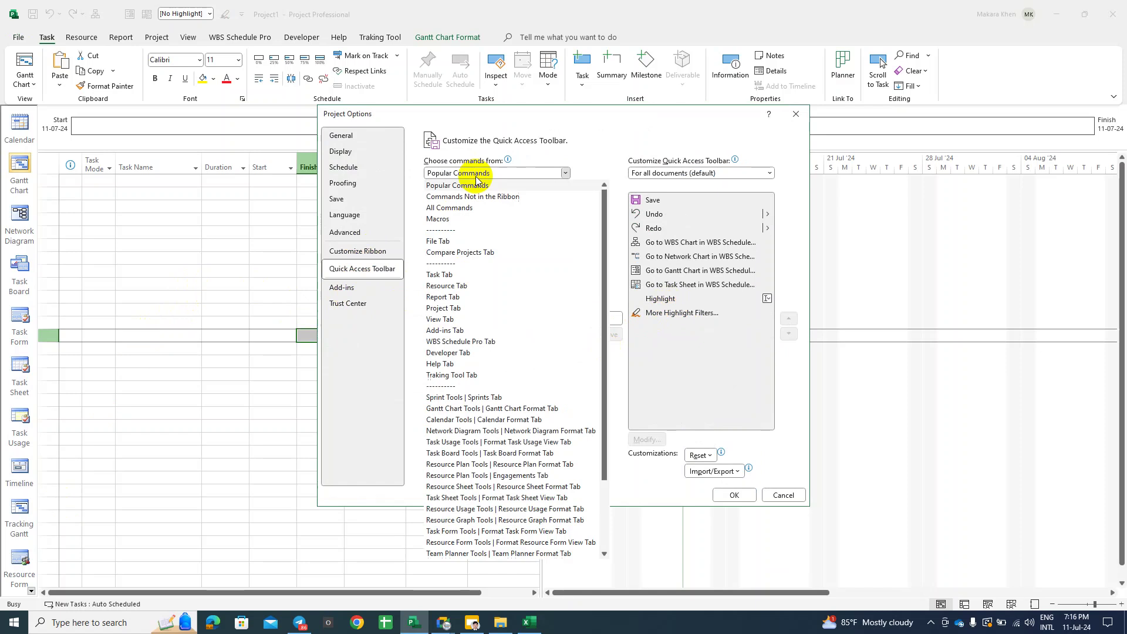
pyautogui.click(475, 209)
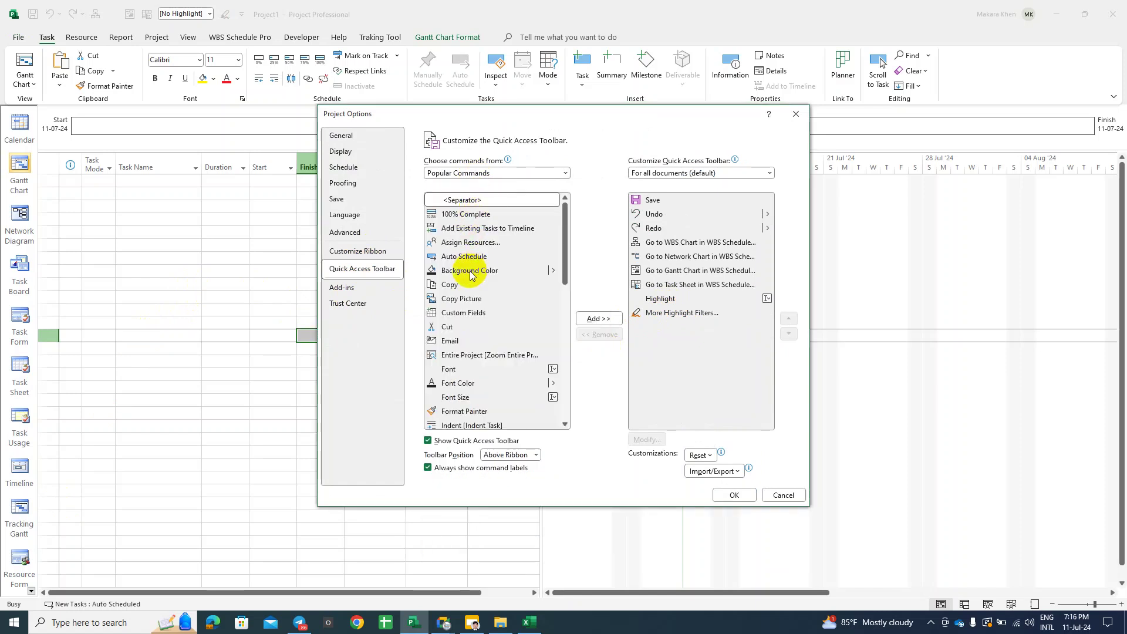
pyautogui.click(460, 286)
pyautogui.press('c')
pyautogui.press('Down')
pyautogui.press('Down')
pyautogui.press('Down')
pyautogui.press('Down')
pyautogui.press('Down')
pyautogui.press('Down')
pyautogui.press('Down')
pyautogui.press('Down')
pyautogui.press('Down')
pyautogui.press('Down')
pyautogui.press('Down')
pyautogui.press('Down')
pyautogui.press('Down')
pyautogui.press('Down')
pyautogui.press('Down')
pyautogui.press('Down')
pyautogui.press('Down')
pyautogui.press('Down')
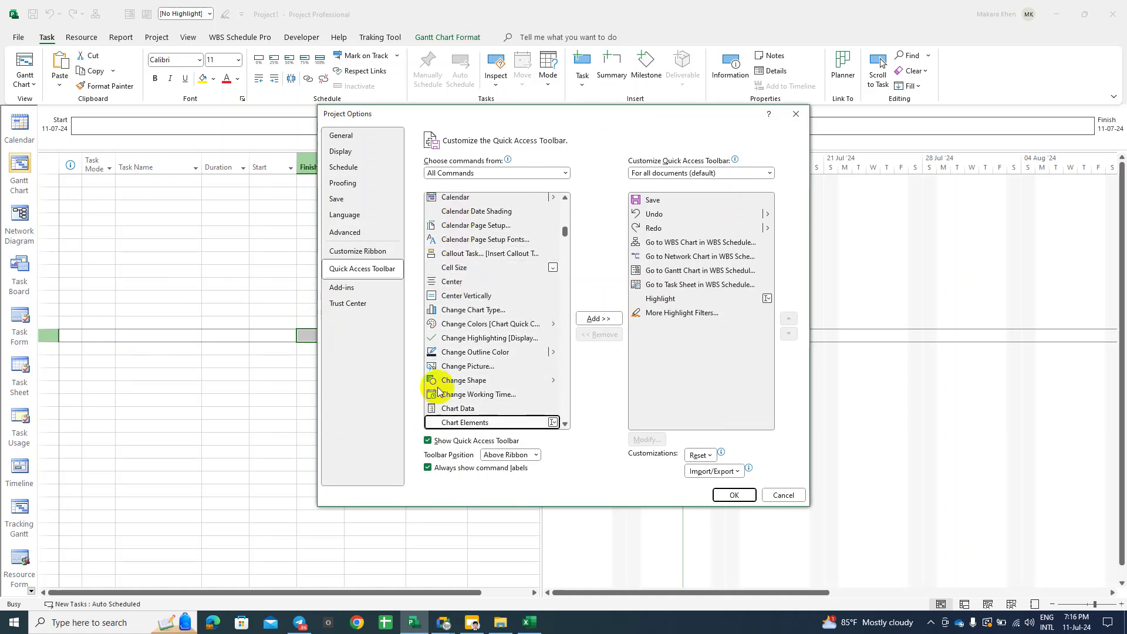
pyautogui.press('Down')
pyautogui.press('Down')
pyautogui.press('Down')
pyautogui.press('Down')
pyautogui.click(445, 282)
pyautogui.click(587, 319)
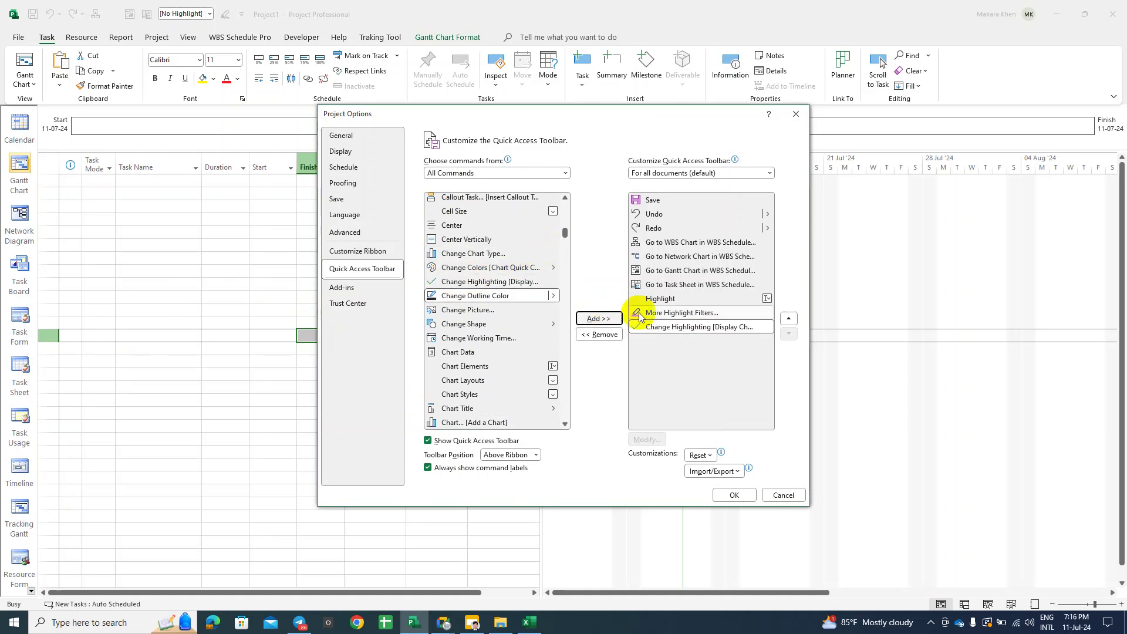
pyautogui.click(734, 495)
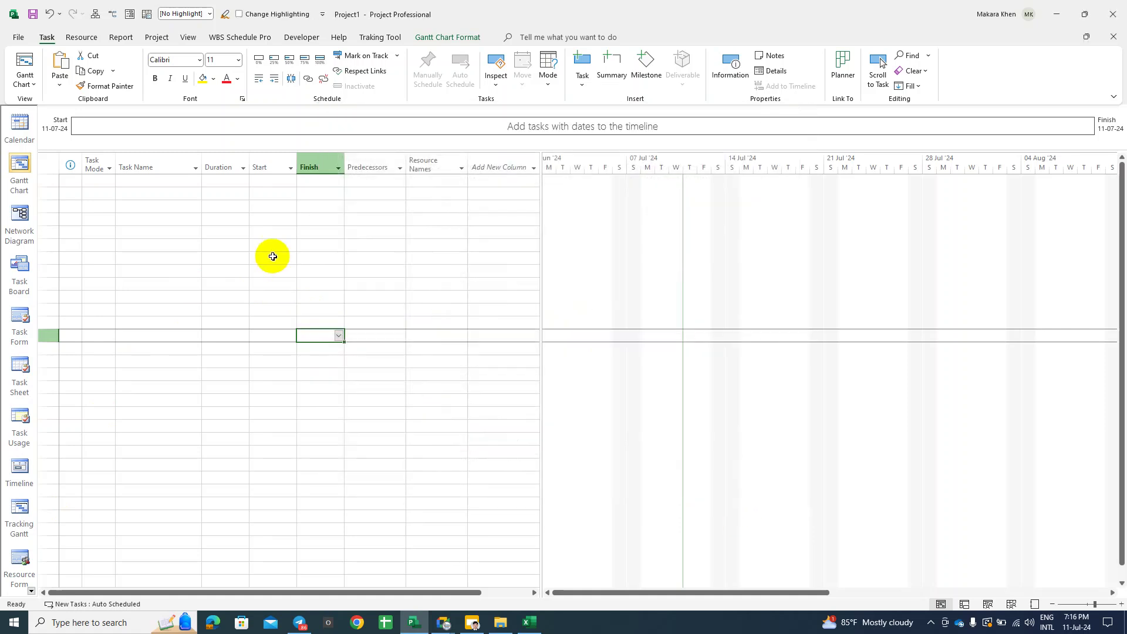
# Create the first task 'Task 01' with a 5-day duration.
pyautogui.click(156, 180)
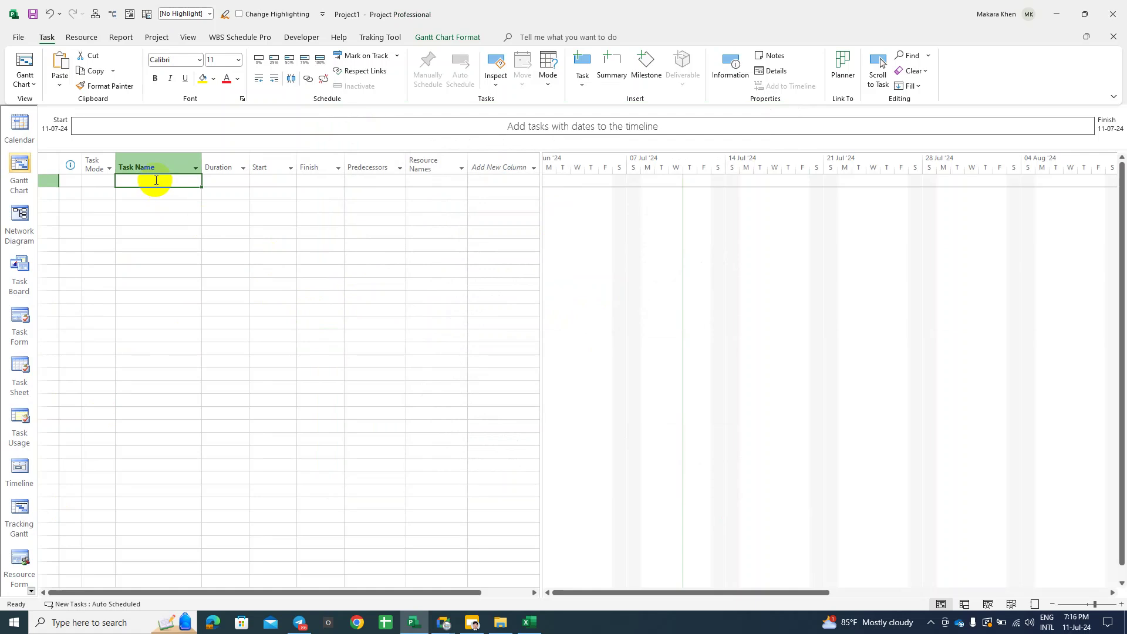
pyautogui.write('Task 01')
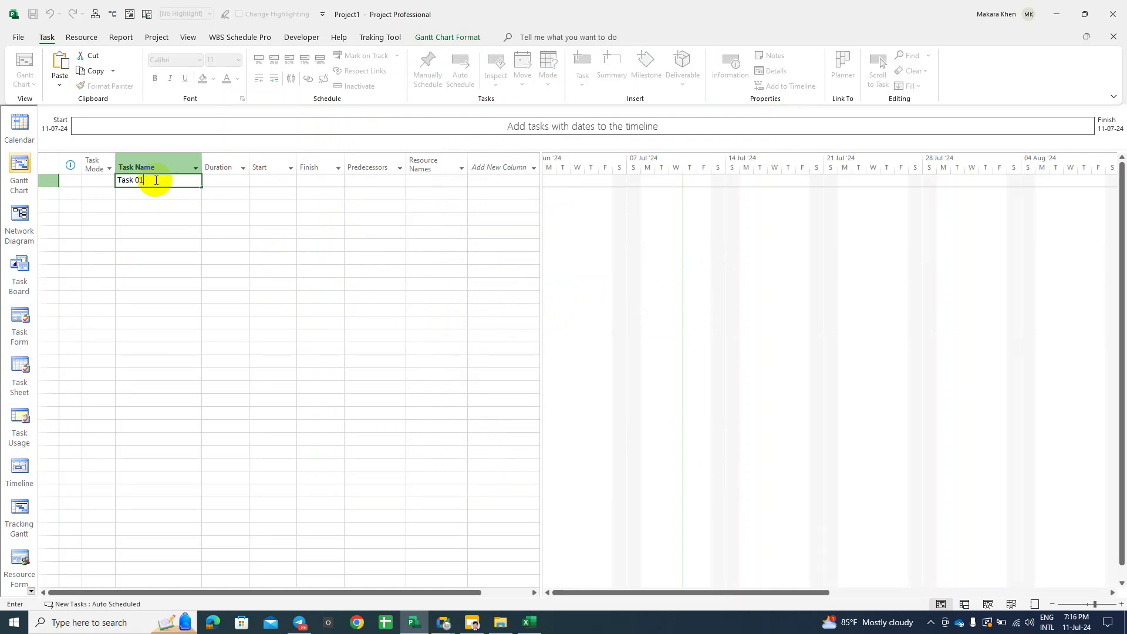
pyautogui.press('Return')
pyautogui.click(216, 180)
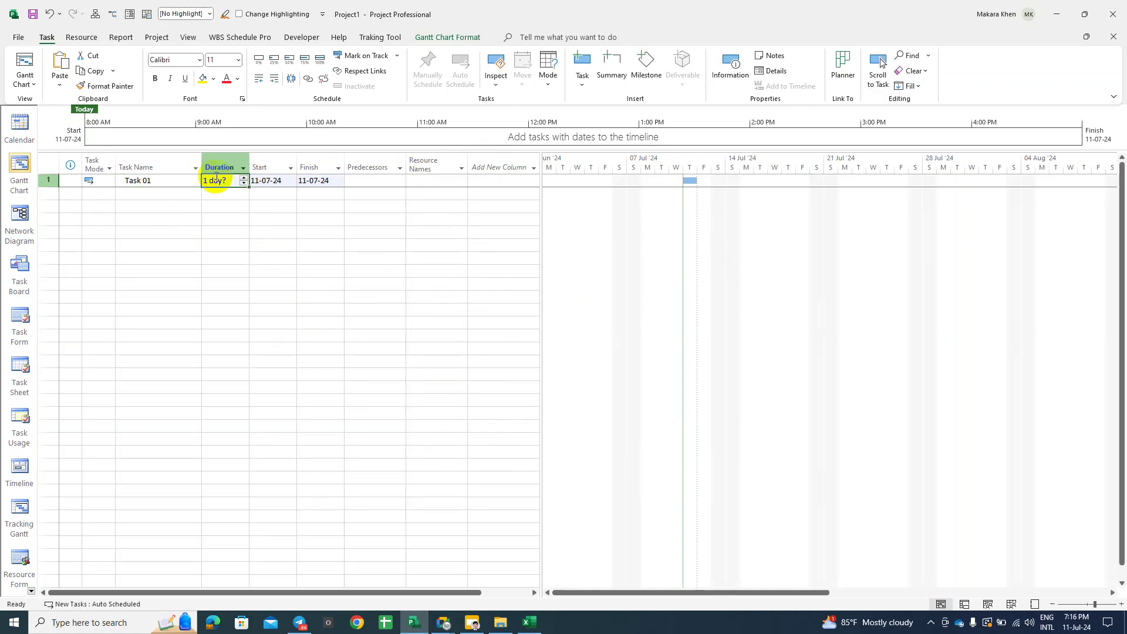
pyautogui.write('5')
pyautogui.press('Return')
# Fill Task 01 down to 21 rows and link all of them in sequence.
pyautogui.click(179, 186)
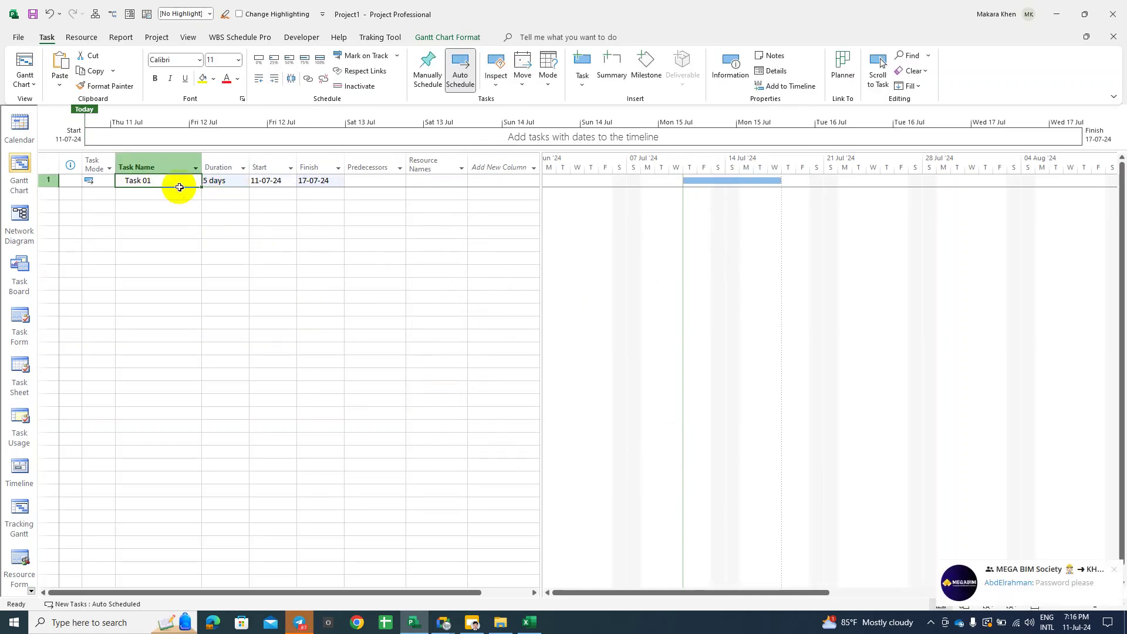
pyautogui.moveTo(202, 186); pyautogui.dragTo(215, 444)
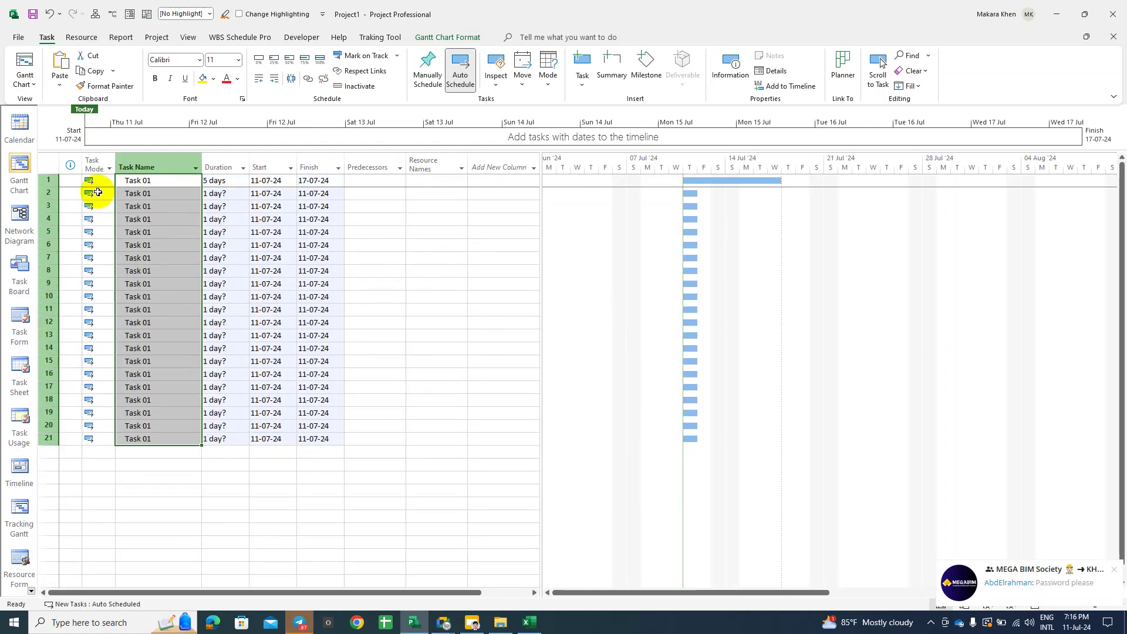
pyautogui.moveTo(48, 181); pyautogui.dragTo(49, 439)
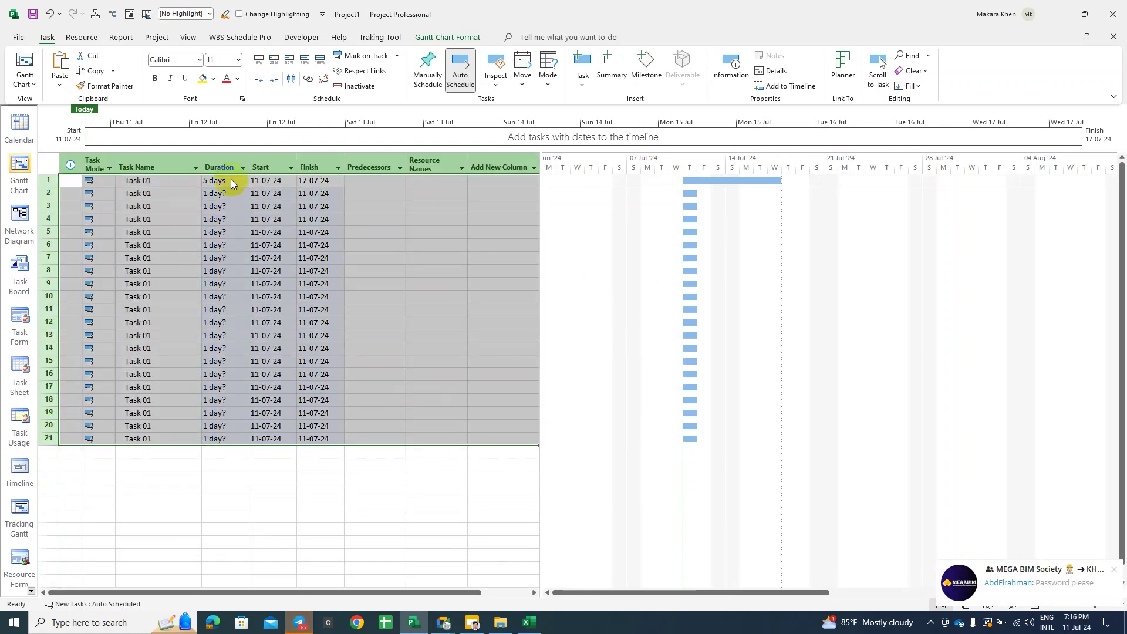
pyautogui.click(308, 78)
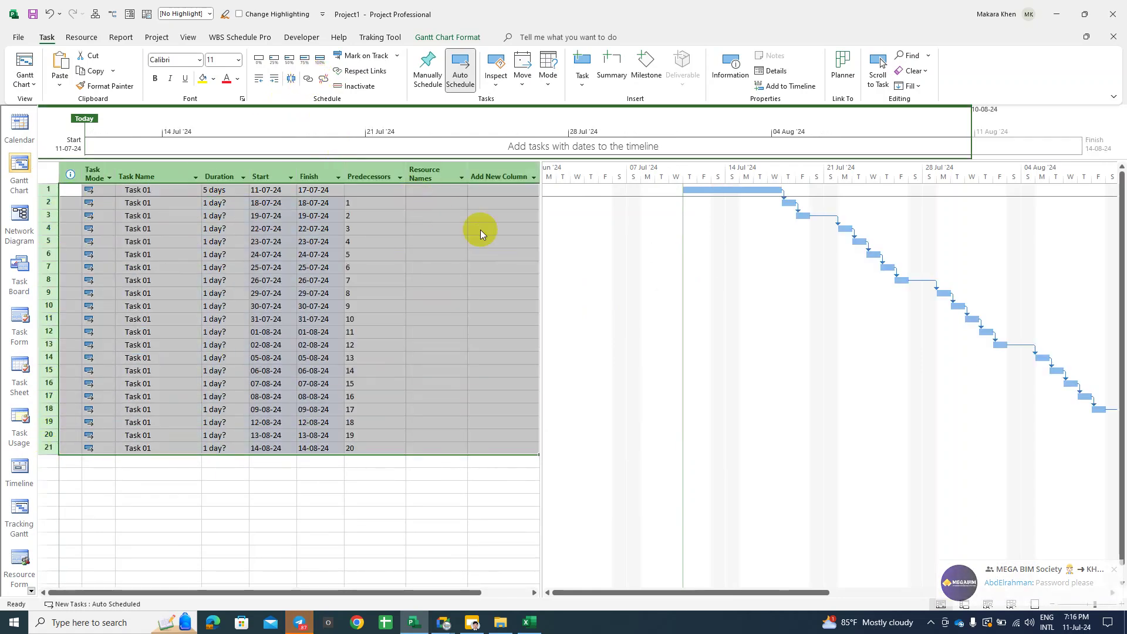
# Copy the 5-day duration down so all 21 tasks last 5 days.
pyautogui.click(349, 239)
pyautogui.click(218, 190)
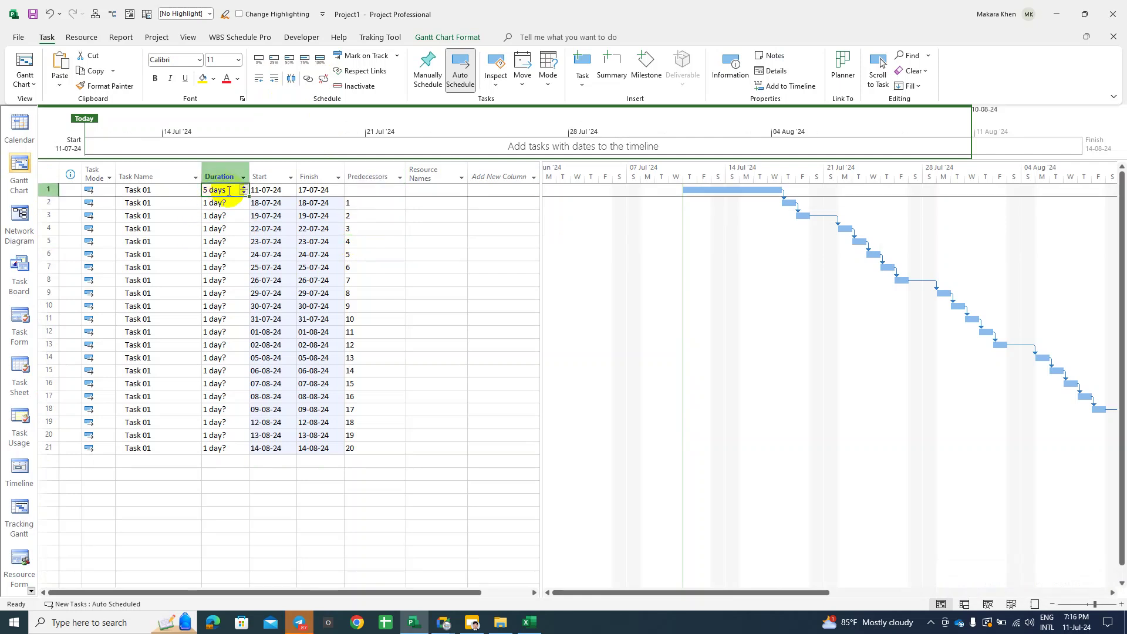
pyautogui.moveTo(248, 197); pyautogui.dragTo(239, 453)
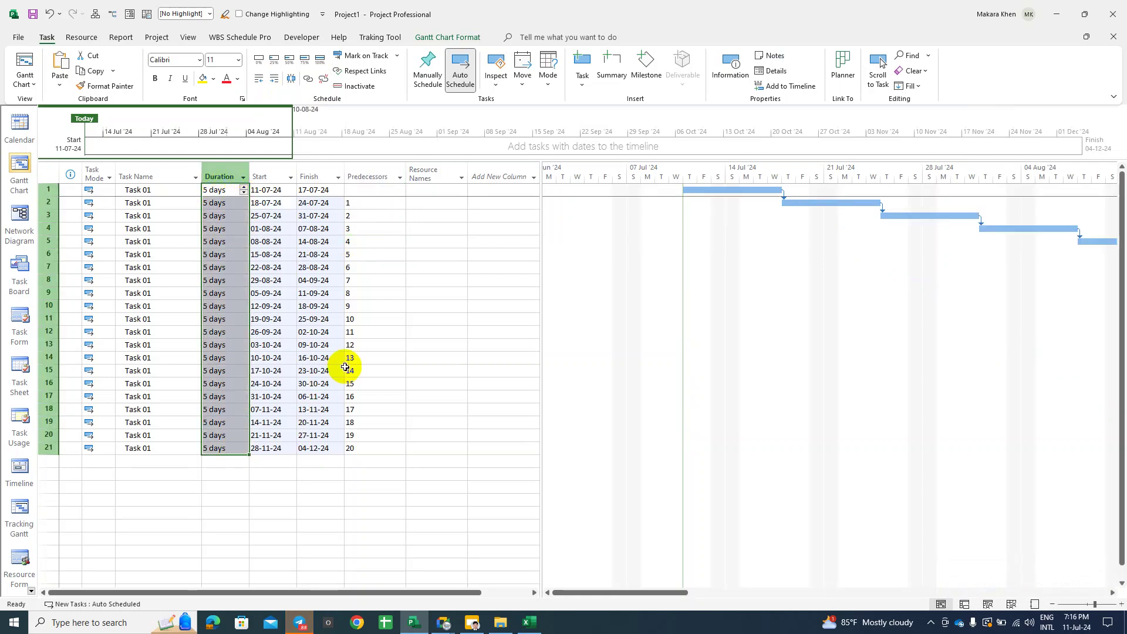
pyautogui.click(243, 331)
# Shorten task 9's duration to 2 days.
pyautogui.click(216, 191)
pyautogui.click(392, 320)
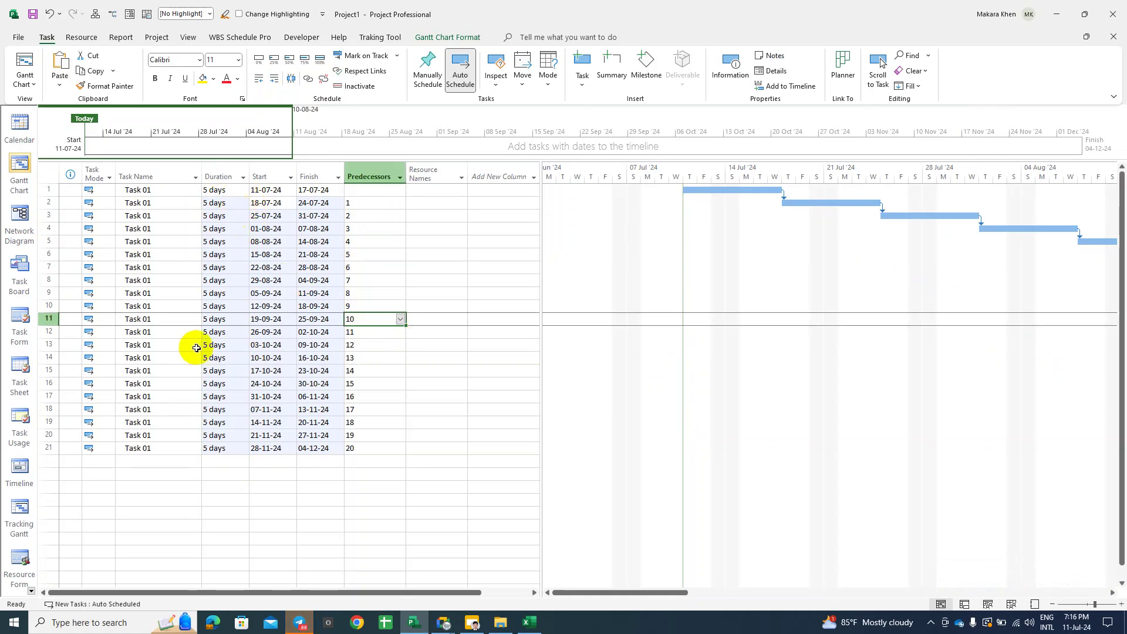
pyautogui.click(435, 365)
pyautogui.click(223, 296)
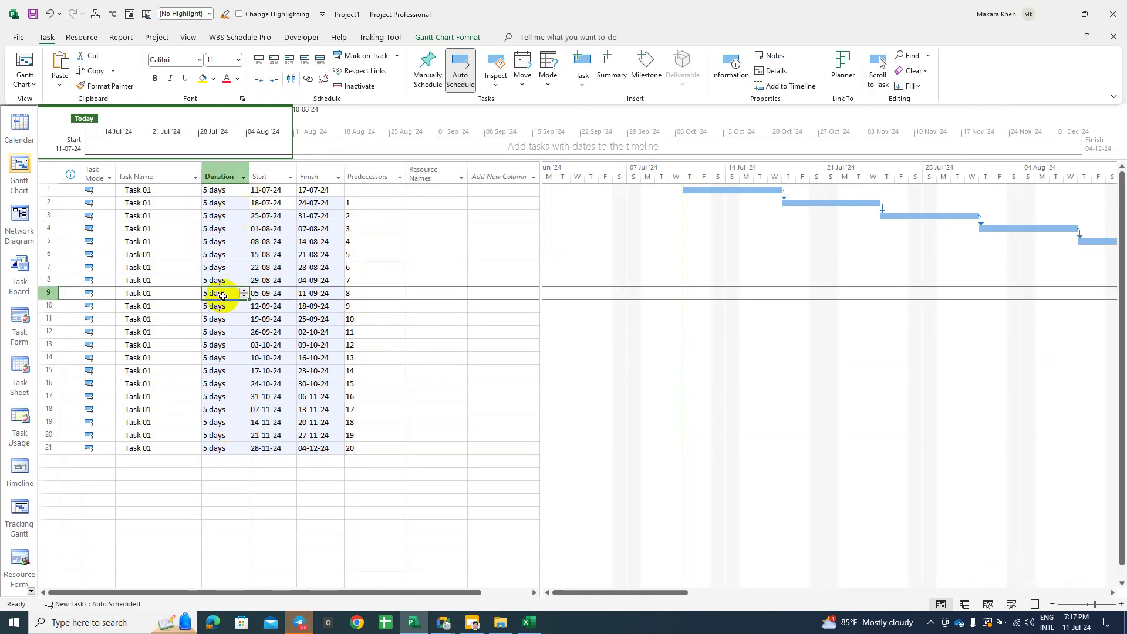
pyautogui.write('2')
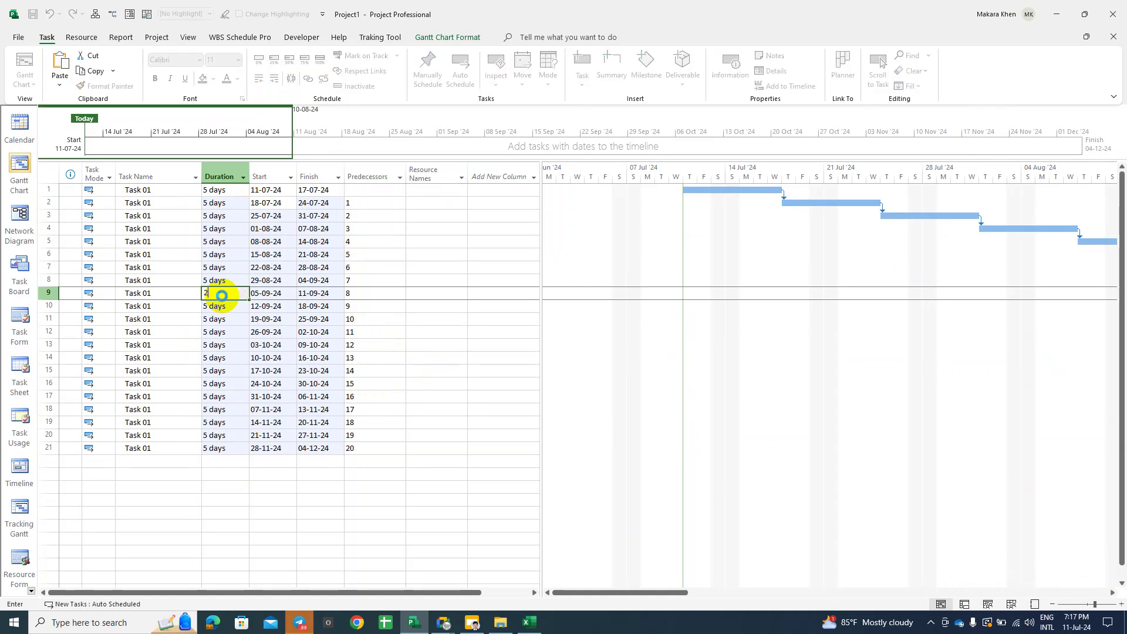
pyautogui.press('Return')
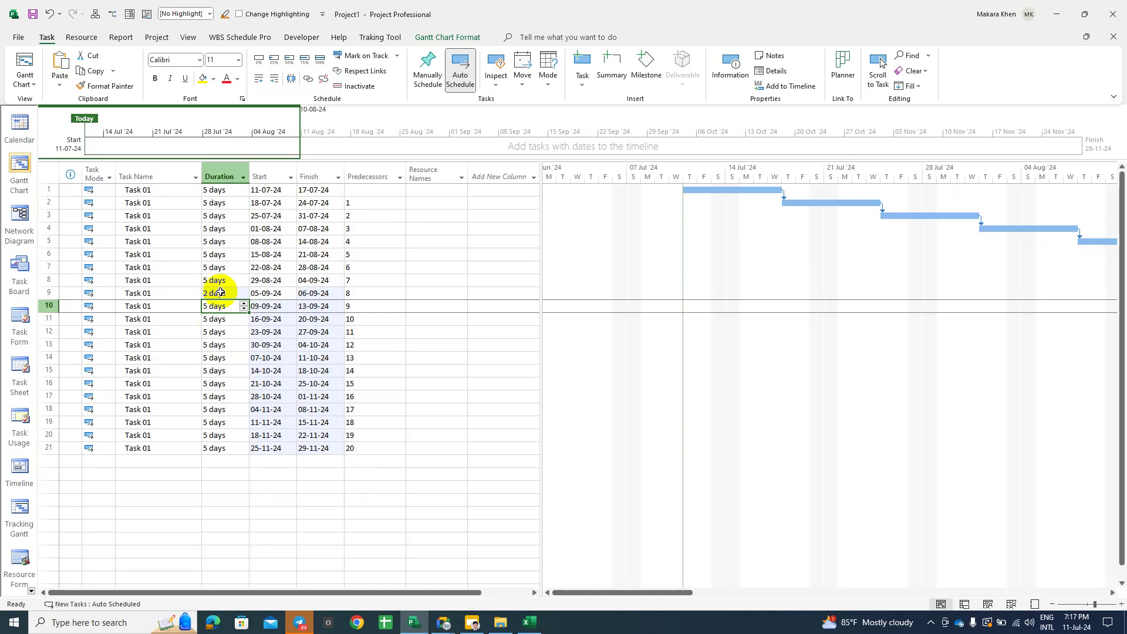
# Select the start and finish dates of tasks 10–20 to show their blue change highlighting.
pyautogui.click(221, 293)
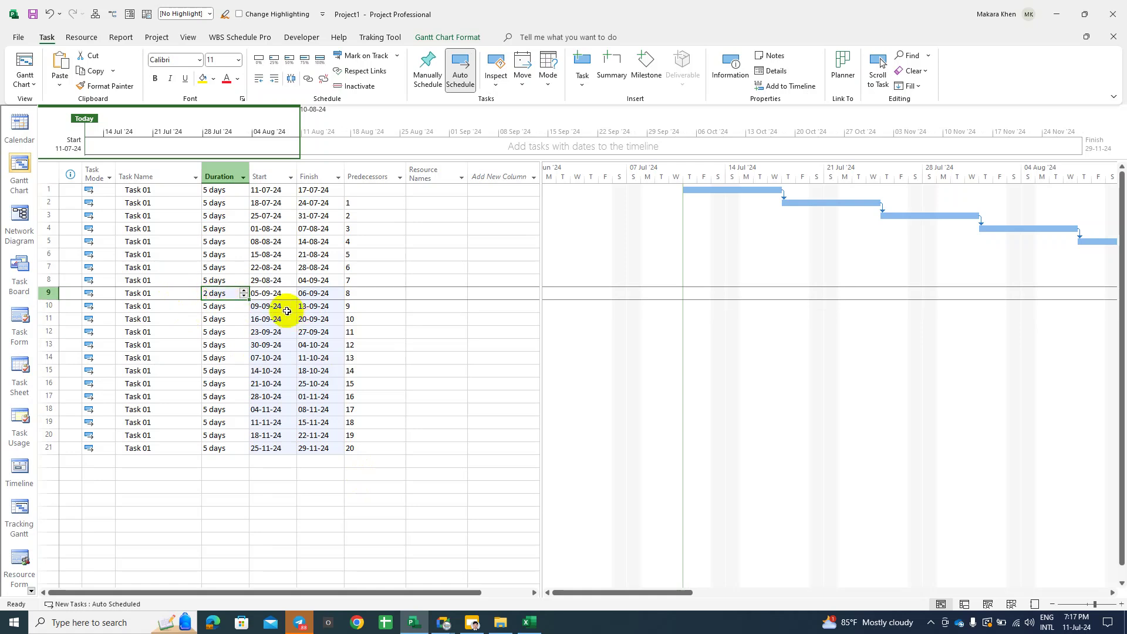
pyautogui.moveTo(269, 306); pyautogui.dragTo(276, 440)
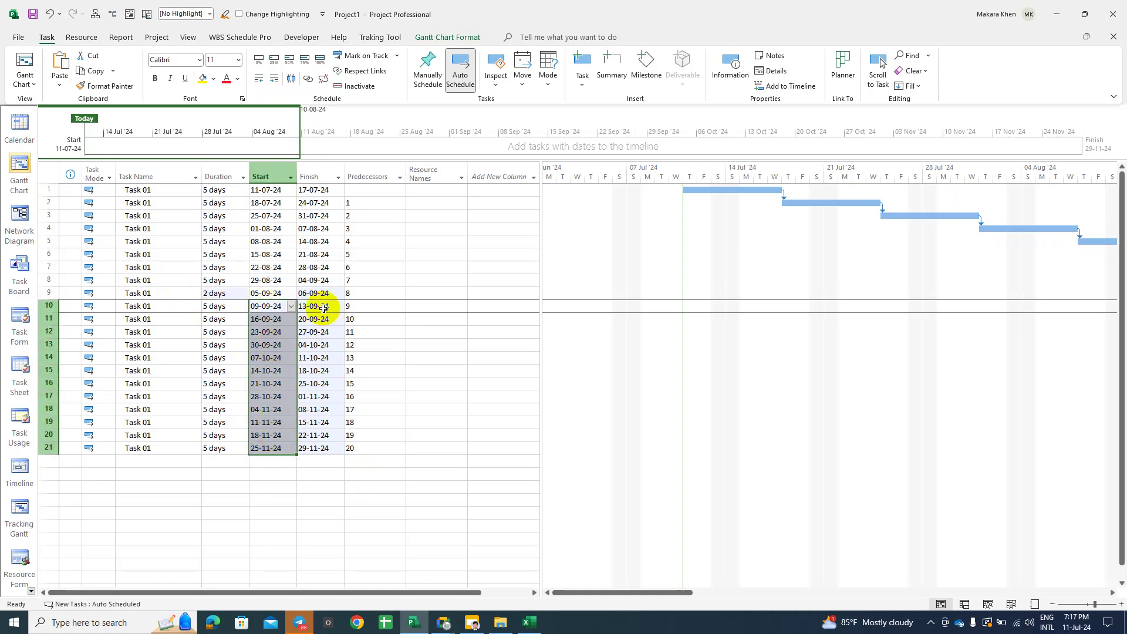
pyautogui.moveTo(317, 293); pyautogui.dragTo(317, 437)
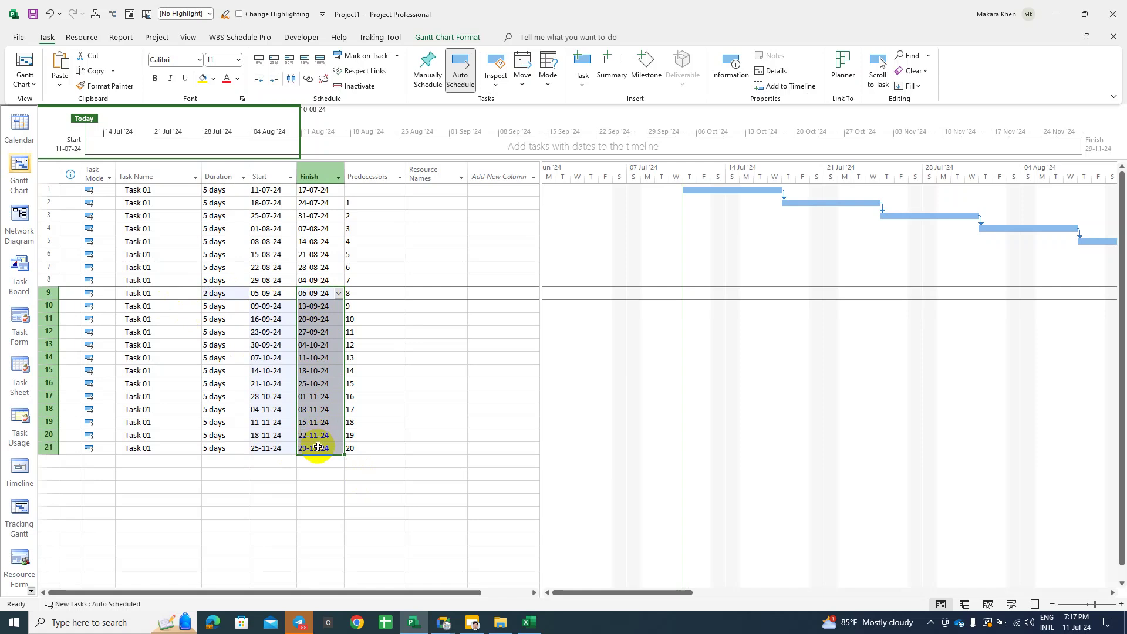
pyautogui.moveTo(267, 306)
pyautogui.mouseDown()
pyautogui.moveTo(267, 472)
pyautogui.moveTo(268, 461)
pyautogui.mouseUp()
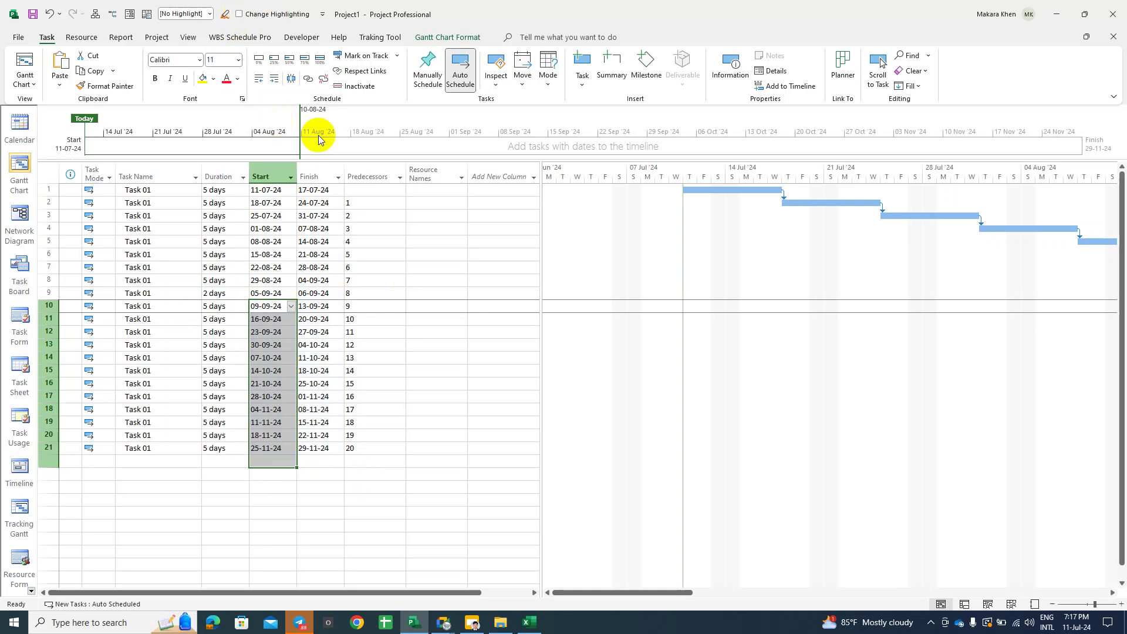
pyautogui.click(257, 12)
pyautogui.click(413, 461)
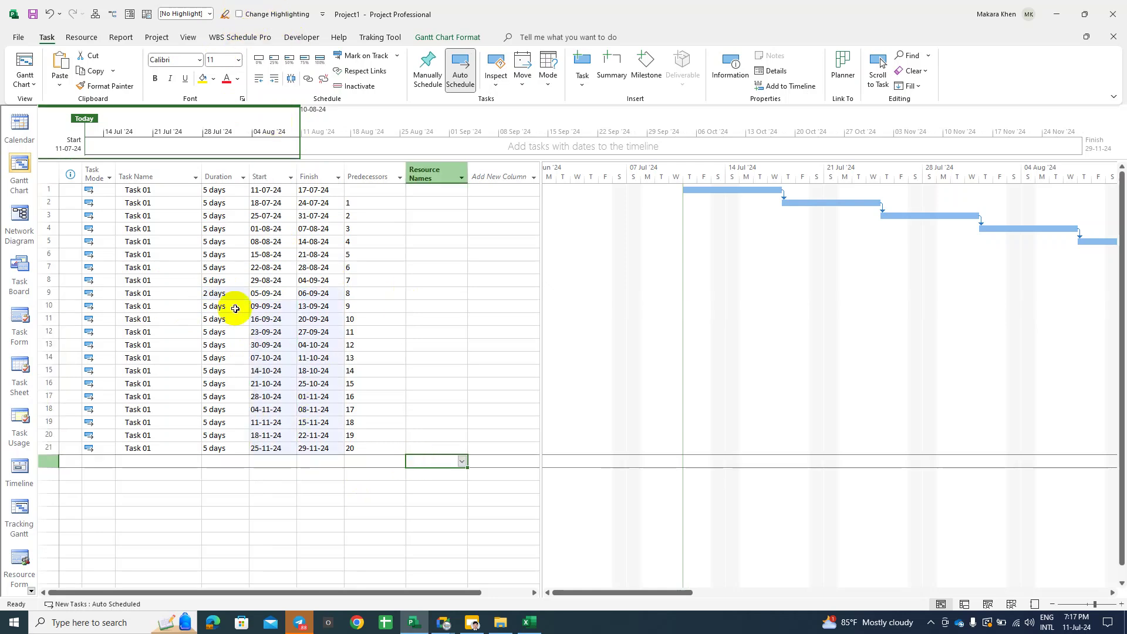
pyautogui.click(235, 308)
pyautogui.moveTo(267, 306); pyautogui.dragTo(269, 435)
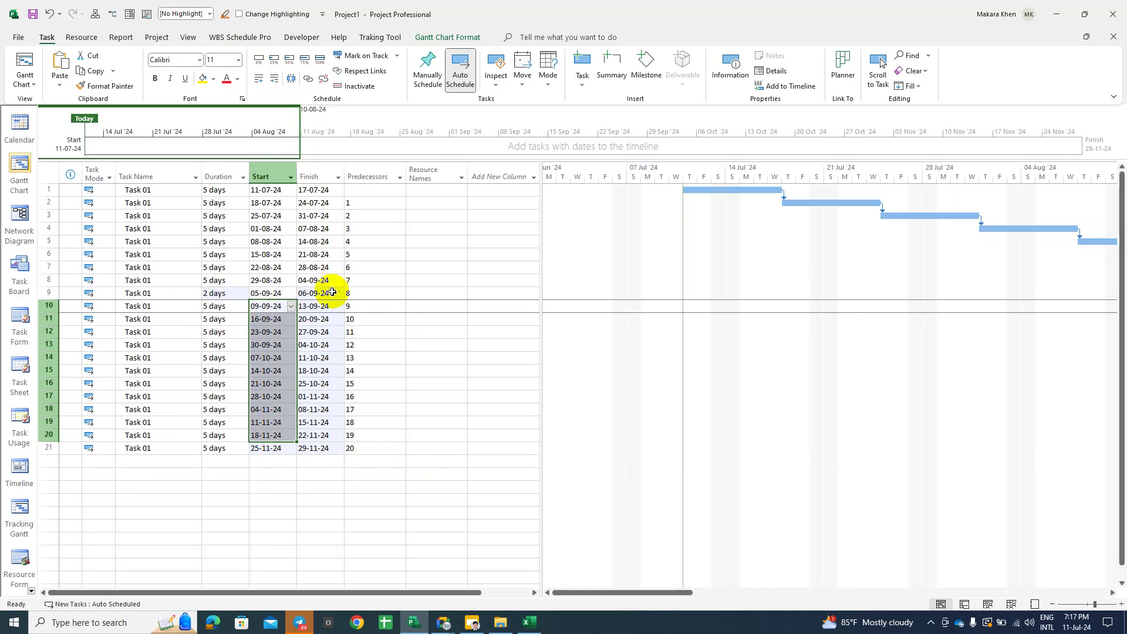
pyautogui.moveTo(320, 306); pyautogui.dragTo(322, 437)
pyautogui.click(393, 374)
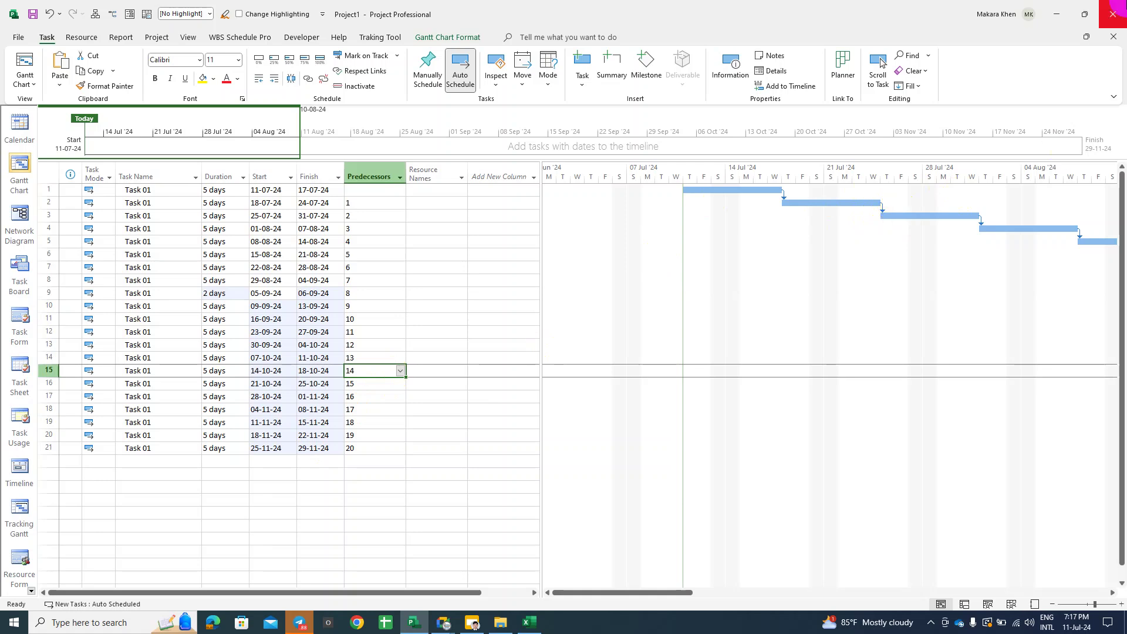
pyautogui.click(1057, 14)
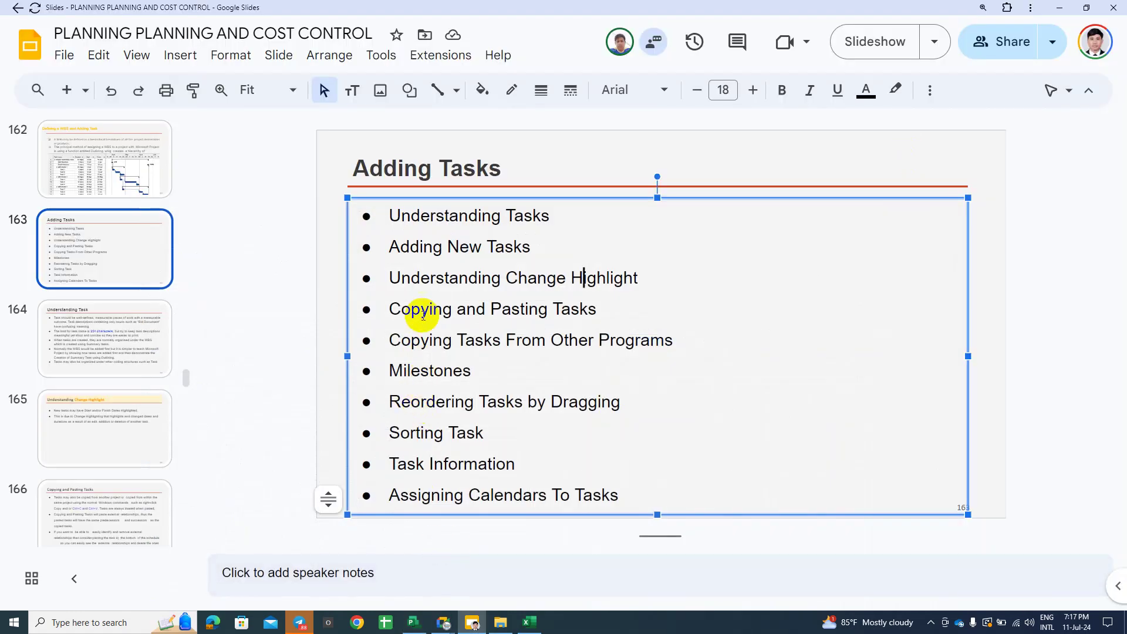
pyautogui.moveTo(638, 278); pyautogui.dragTo(386, 278)
pyautogui.click(465, 307)
pyautogui.moveTo(634, 309); pyautogui.dragTo(364, 309)
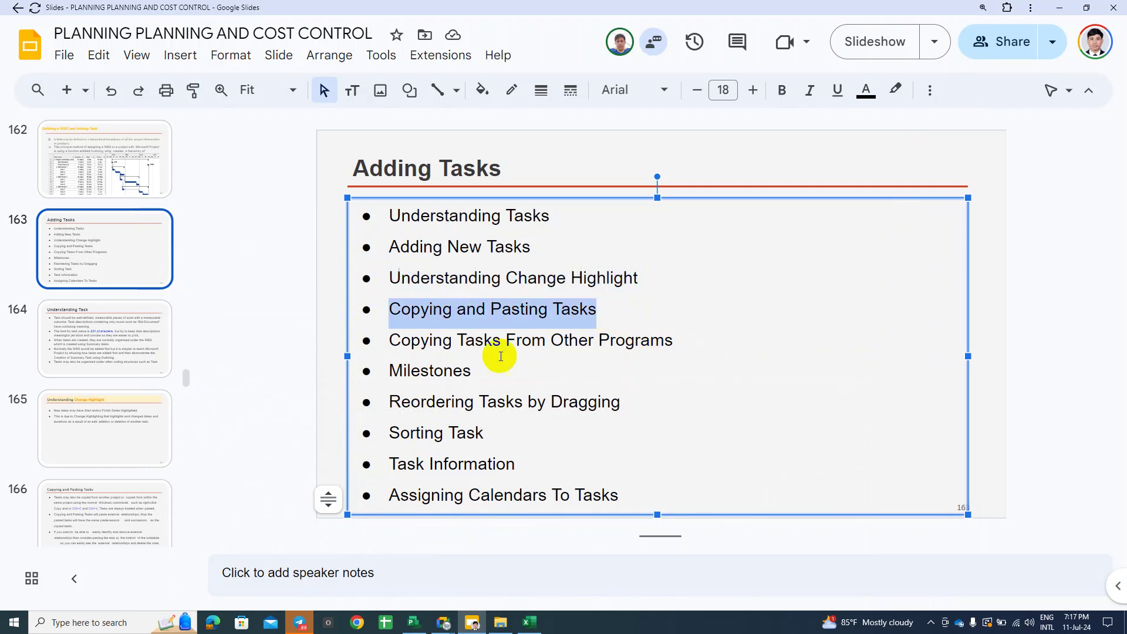
pyautogui.click(528, 353)
pyautogui.moveTo(674, 340); pyautogui.dragTo(386, 341)
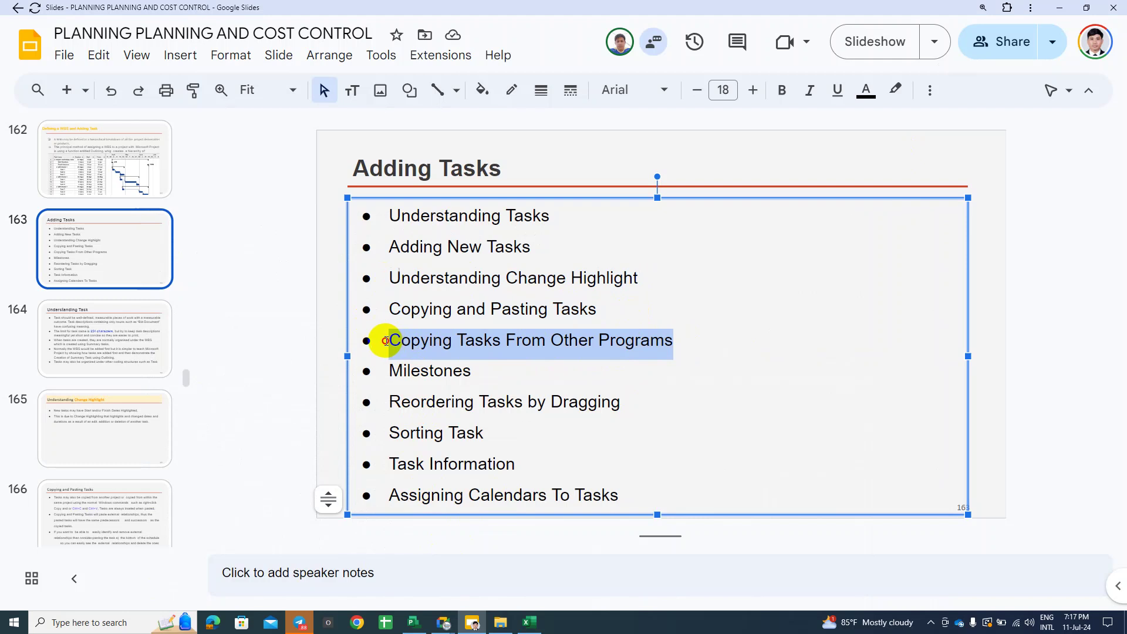
pyautogui.click(598, 345)
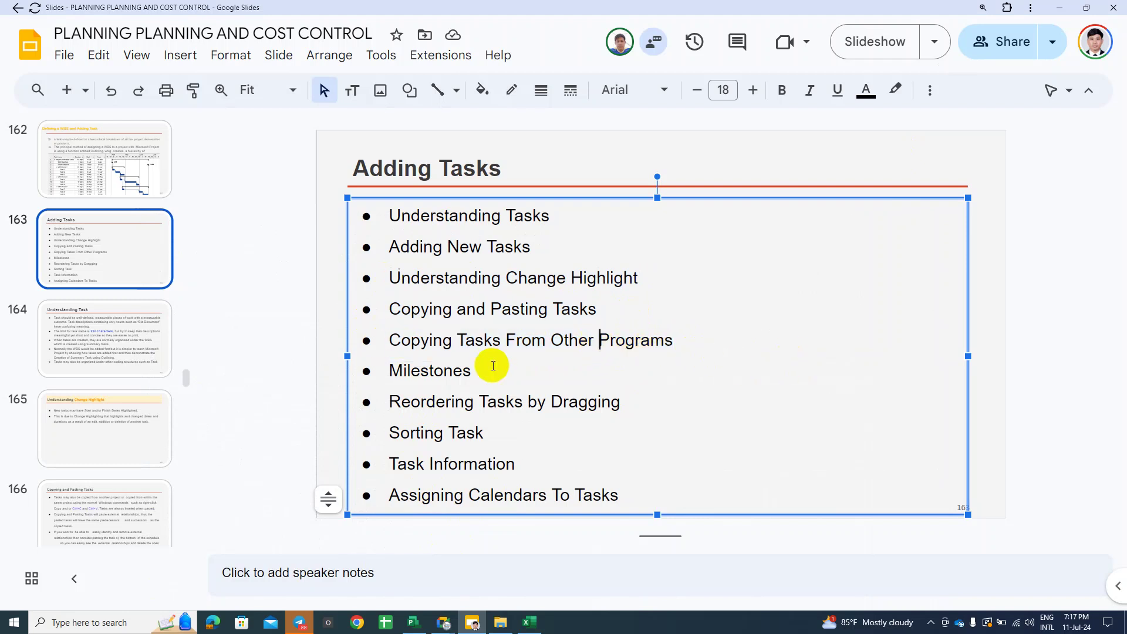
pyautogui.moveTo(472, 371); pyautogui.dragTo(314, 377)
pyautogui.click(420, 371)
pyautogui.moveTo(472, 374); pyautogui.dragTo(391, 367)
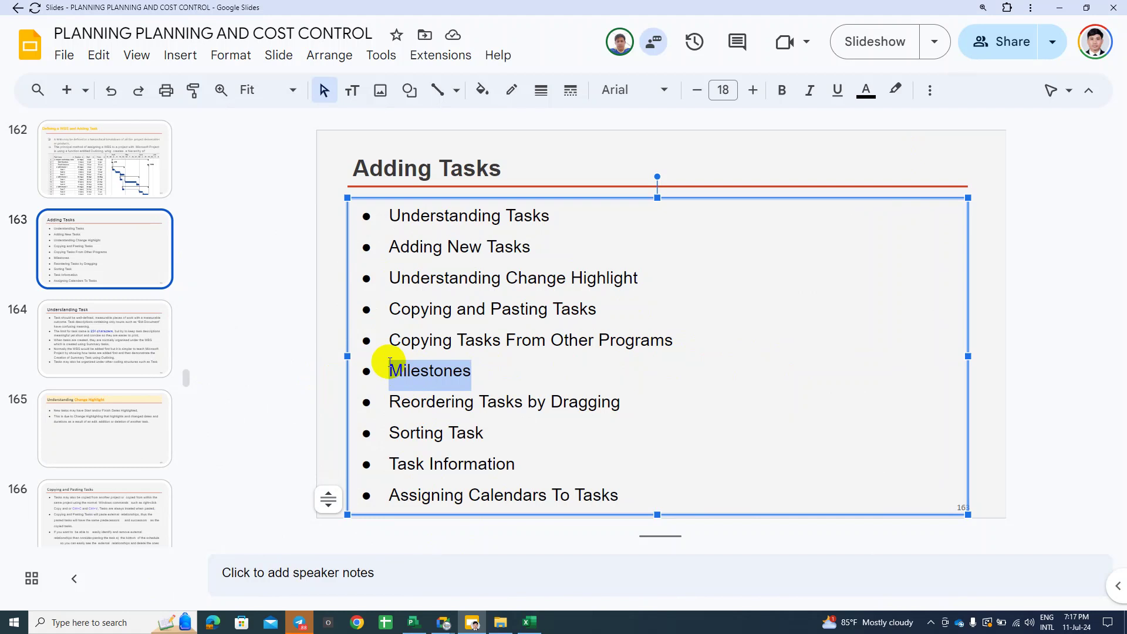
pyautogui.click(452, 411)
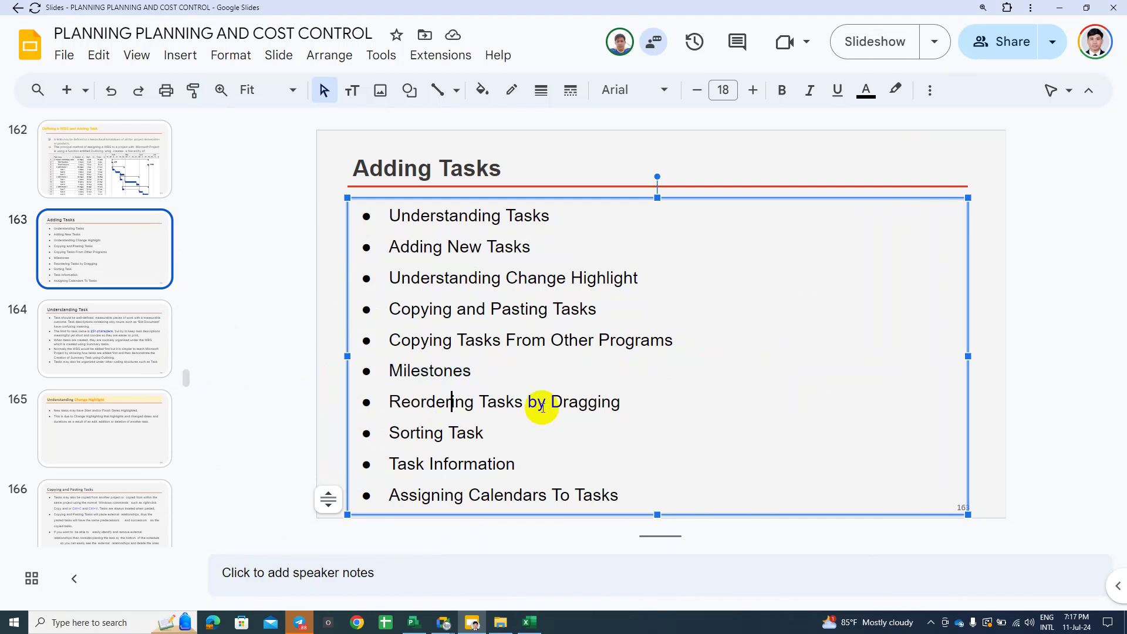
pyautogui.click(419, 624)
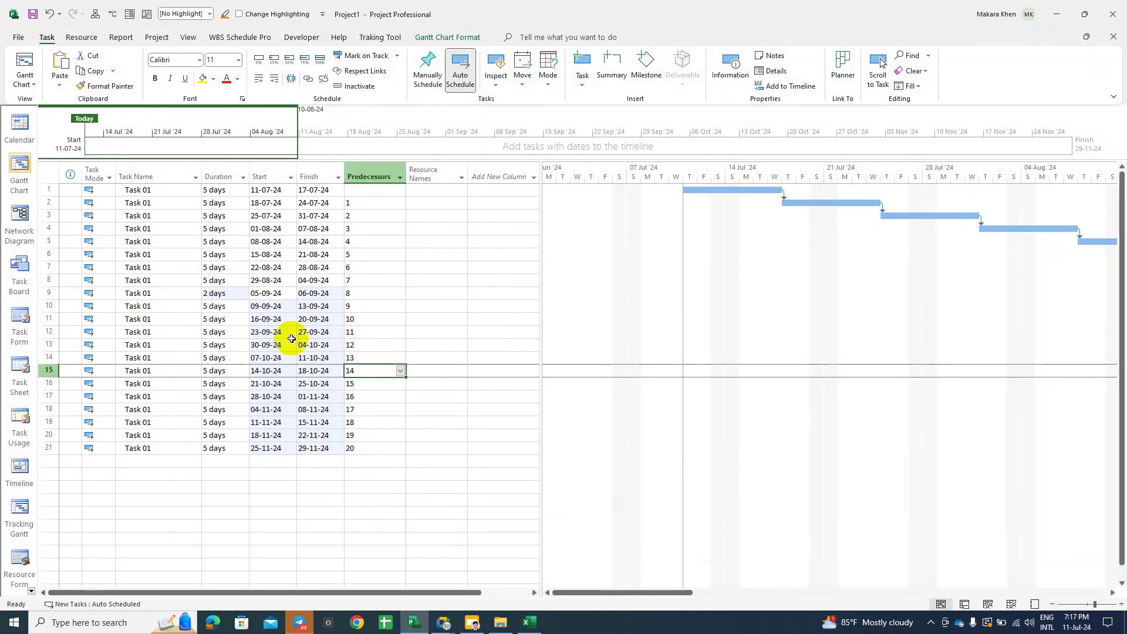
# Insert a default New Milestone in row 22.
pyautogui.click(162, 462)
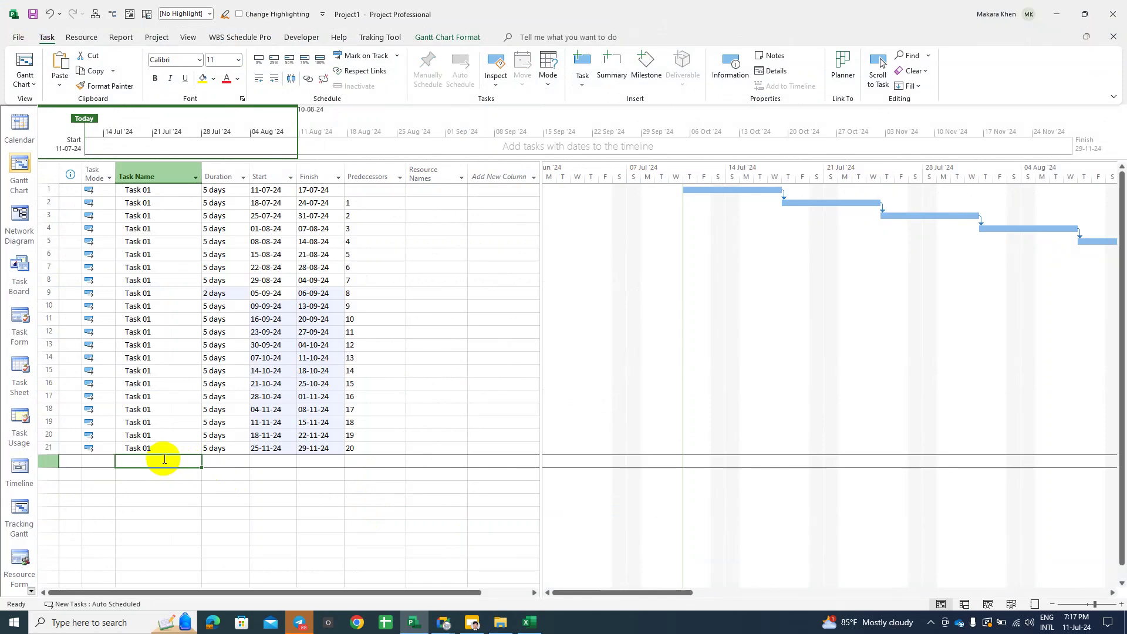
pyautogui.write('Mi')
pyautogui.press('Escape')
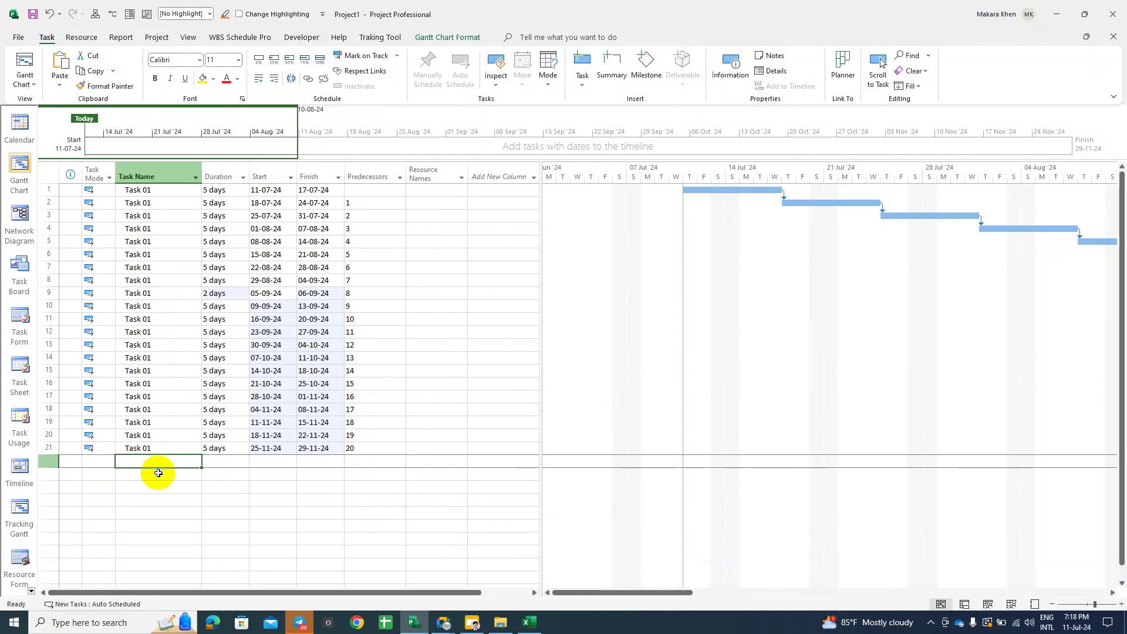
pyautogui.click(645, 64)
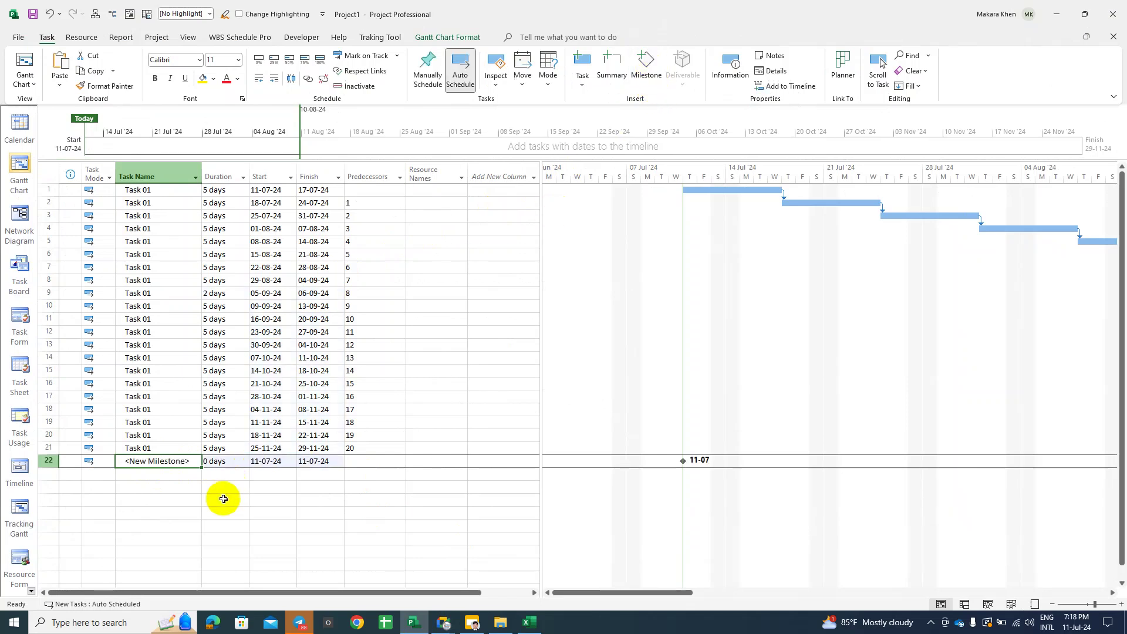
# Add a task named milestone in row 23 with a 0-day duration.
pyautogui.click(170, 486)
pyautogui.click(213, 461)
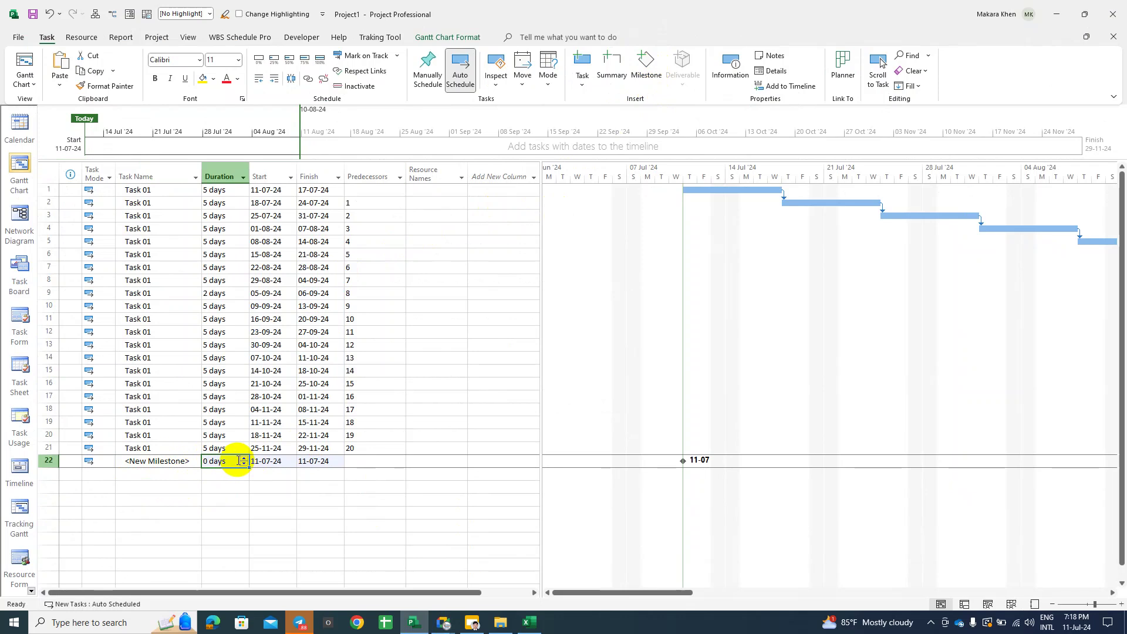
pyautogui.click(168, 474)
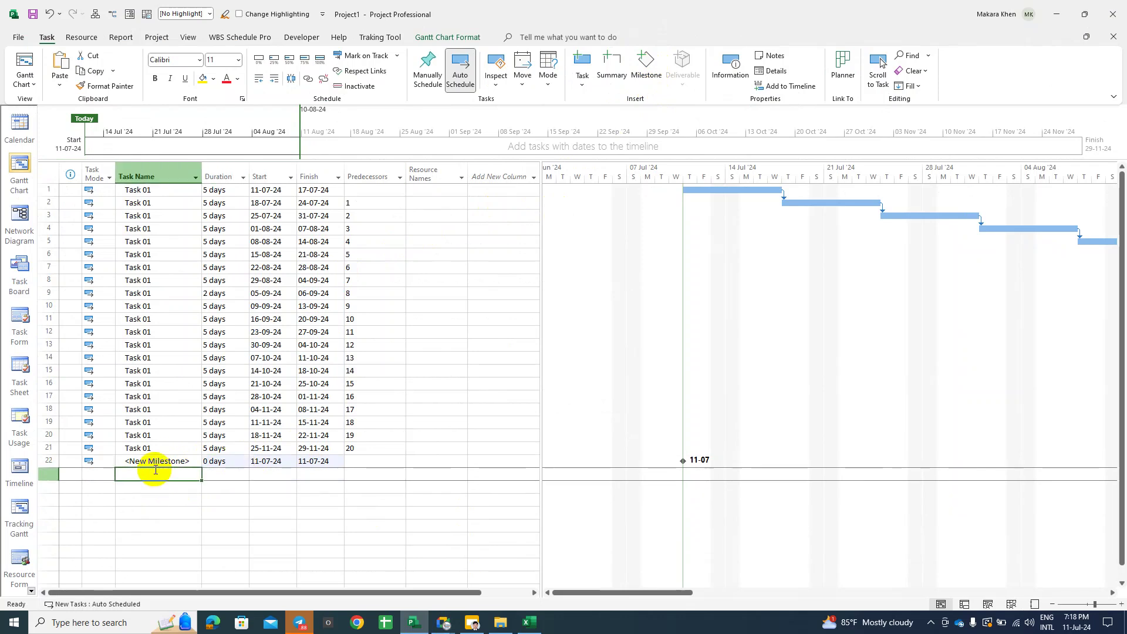
pyautogui.write('mile')
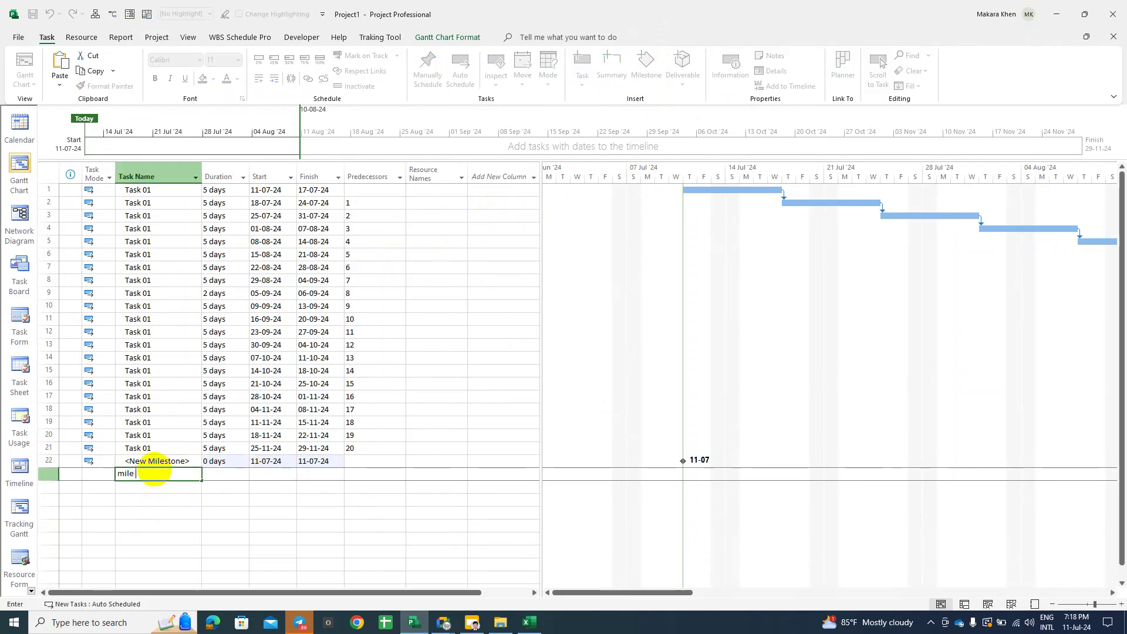
pyautogui.write('ne')
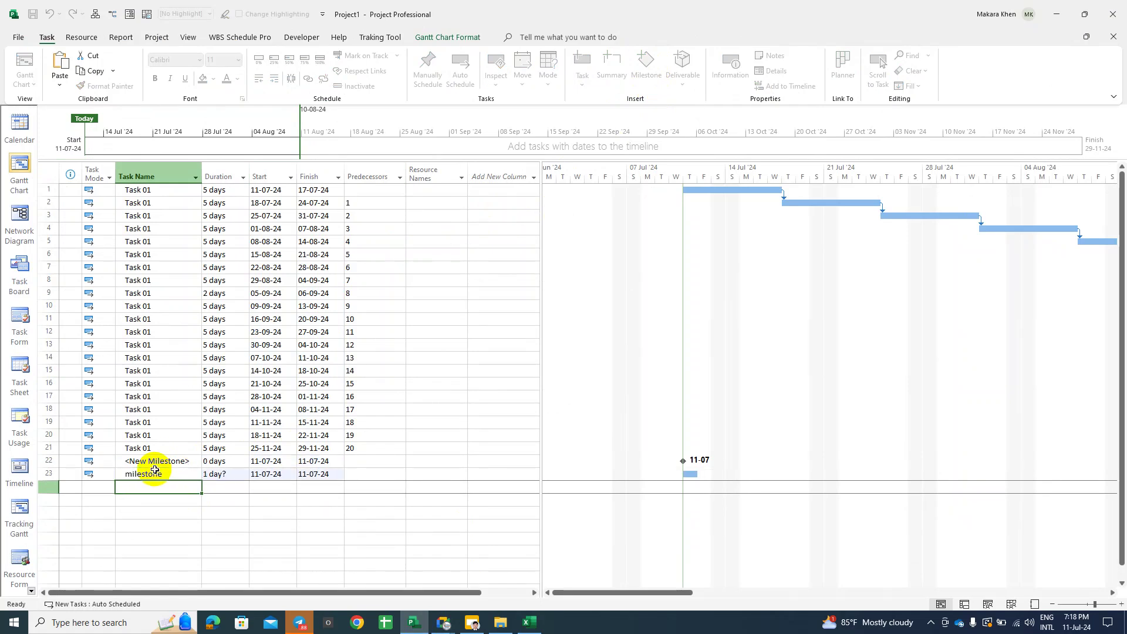
pyautogui.click(223, 474)
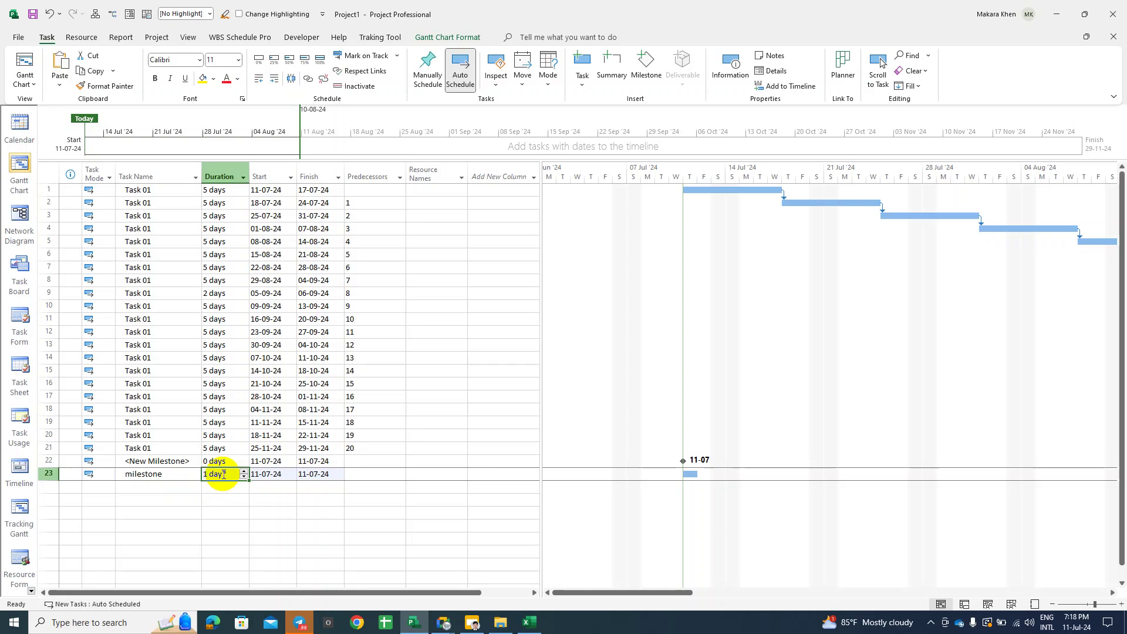
pyautogui.write('0')
pyautogui.press('Return')
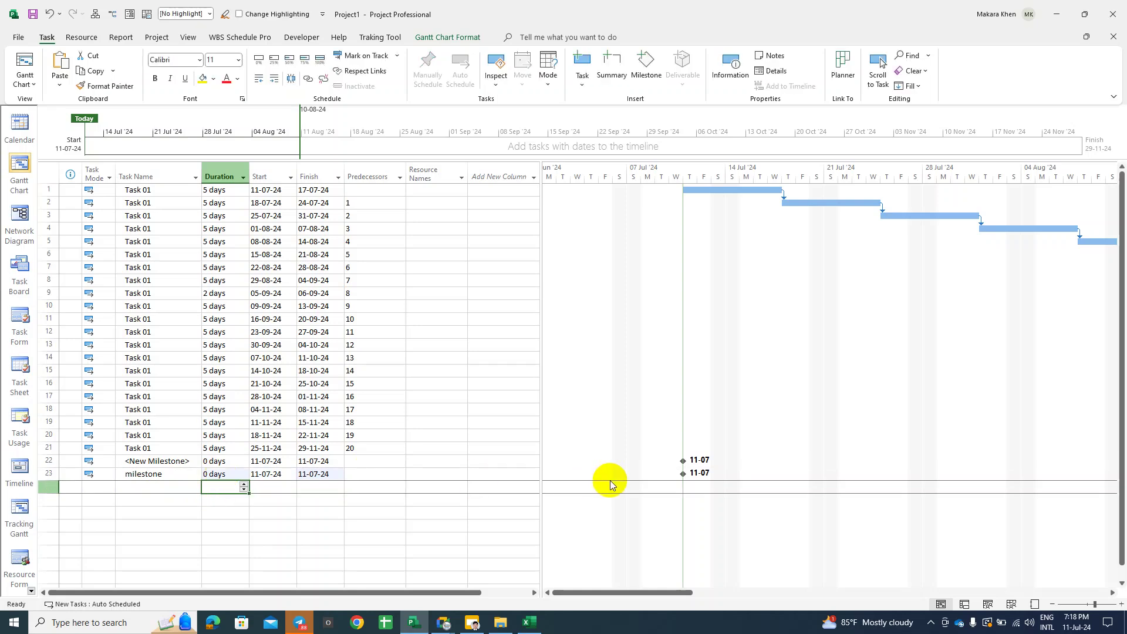
# In Google Slides, mark the Sorting Task topic, then return to Project.
pyautogui.click(469, 628)
pyautogui.click(469, 628)
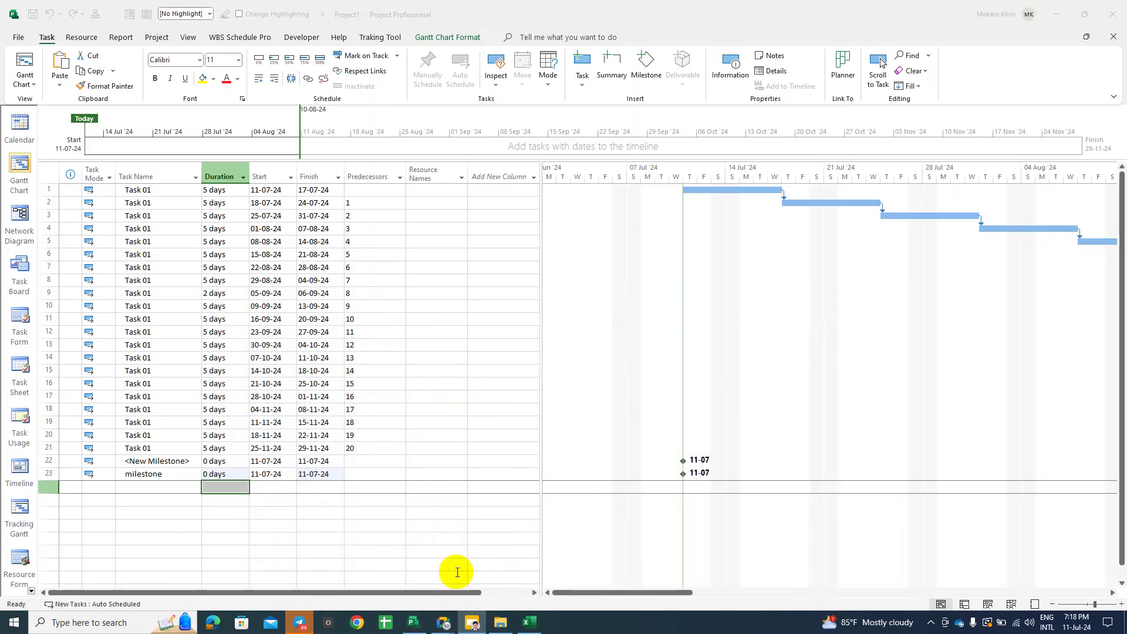
pyautogui.hotkey('alt', 'Tab')
pyautogui.moveTo(509, 429); pyautogui.dragTo(380, 435)
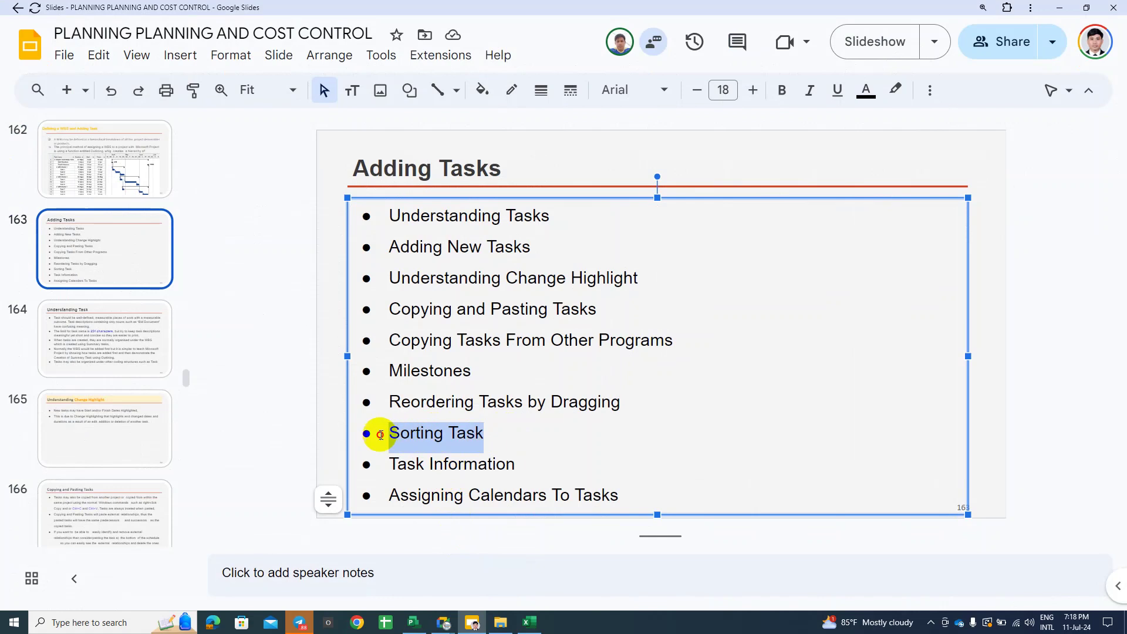
pyautogui.moveTo(483, 432); pyautogui.dragTo(406, 433)
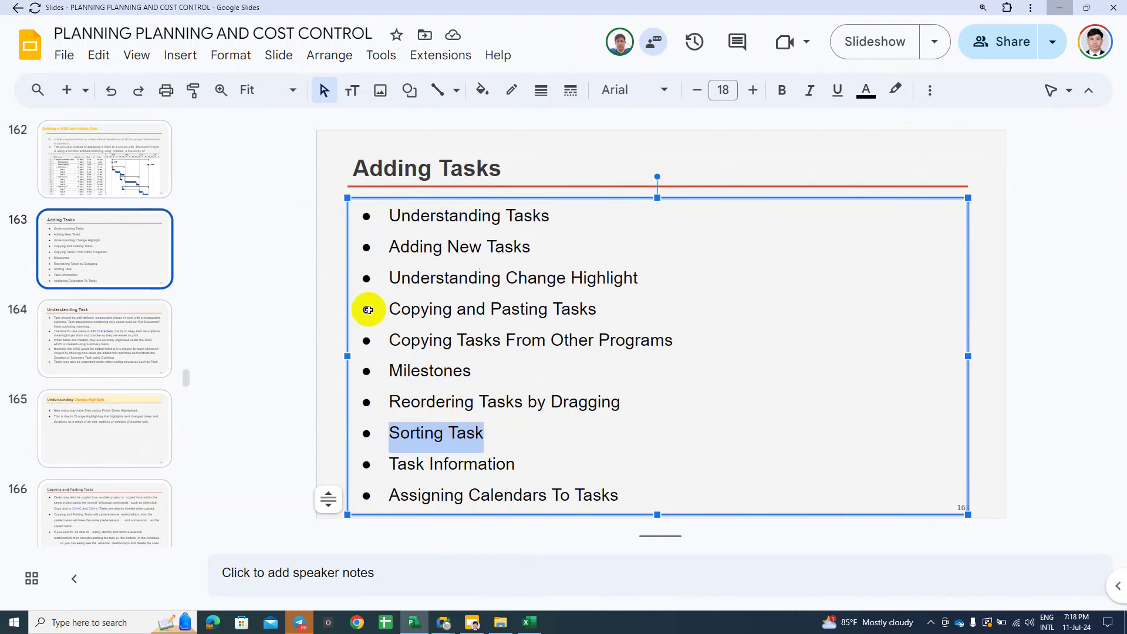
pyautogui.hotkey('alt', 'Tab')
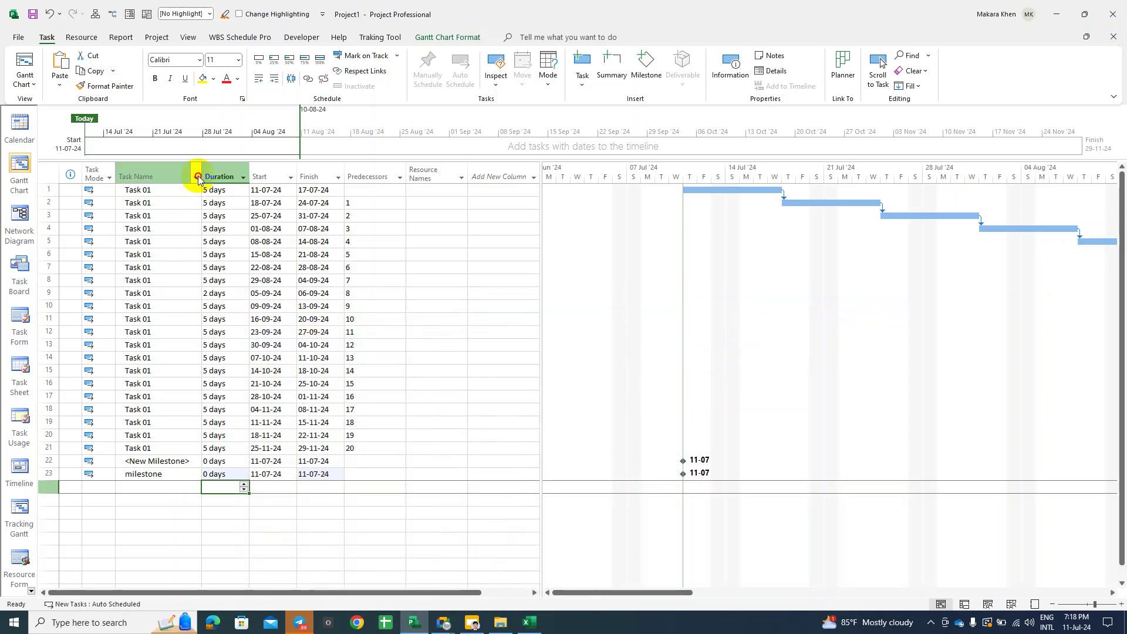
# Sort Task Name A to Z, then re-sort Z to A so Task 01 rows precede the milestones.
pyautogui.click(195, 176)
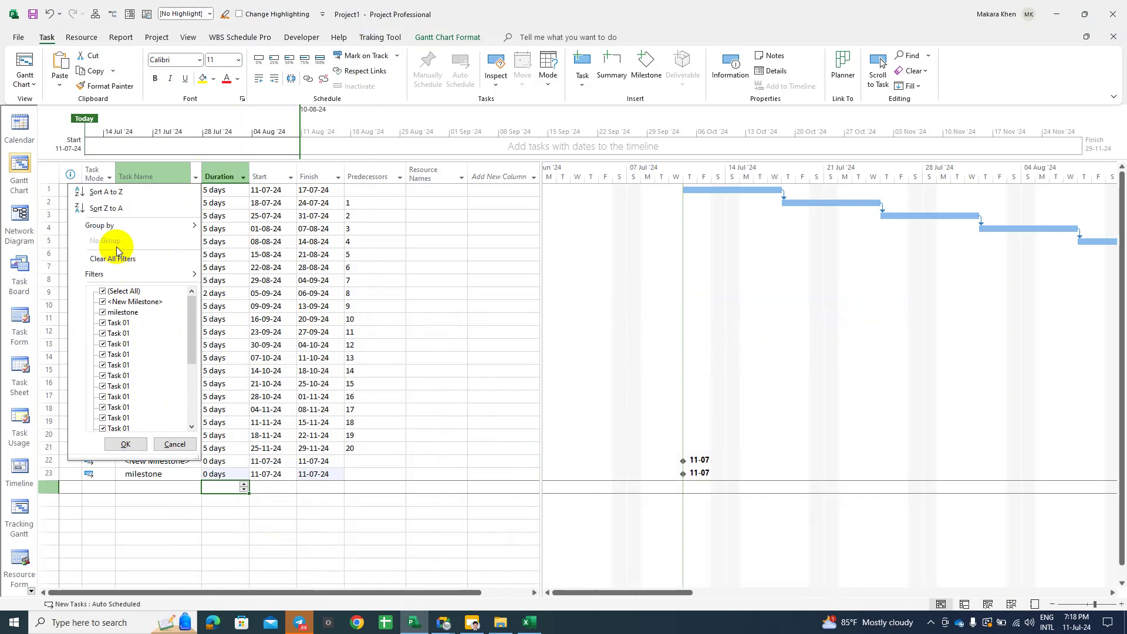
pyautogui.moveTo(100, 225)
pyautogui.click(106, 192)
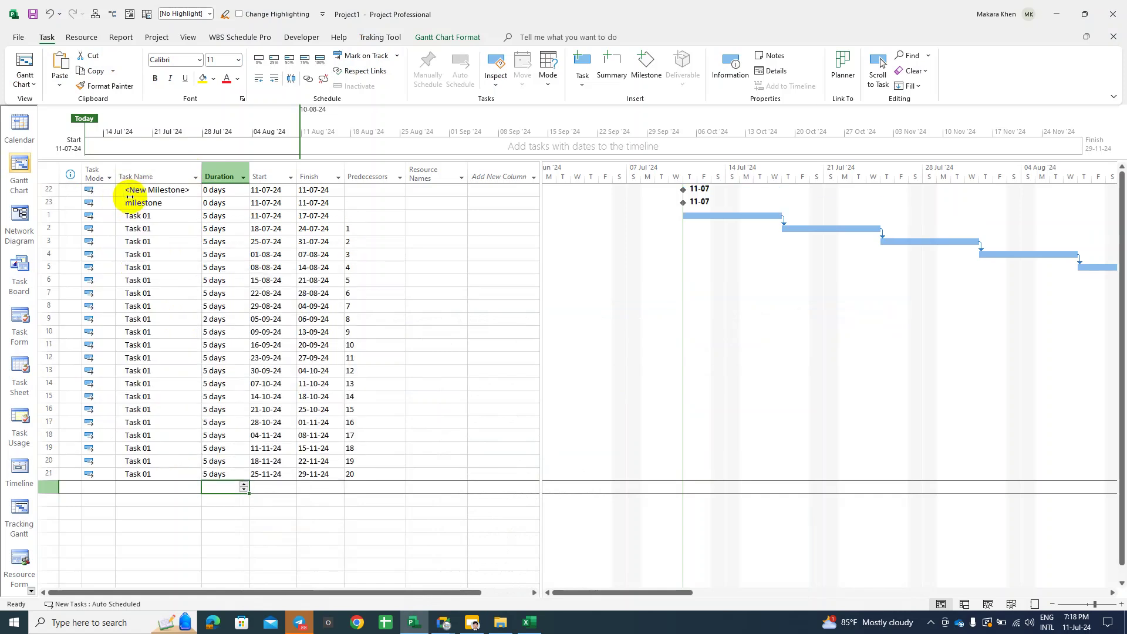
pyautogui.click(196, 177)
pyautogui.click(123, 206)
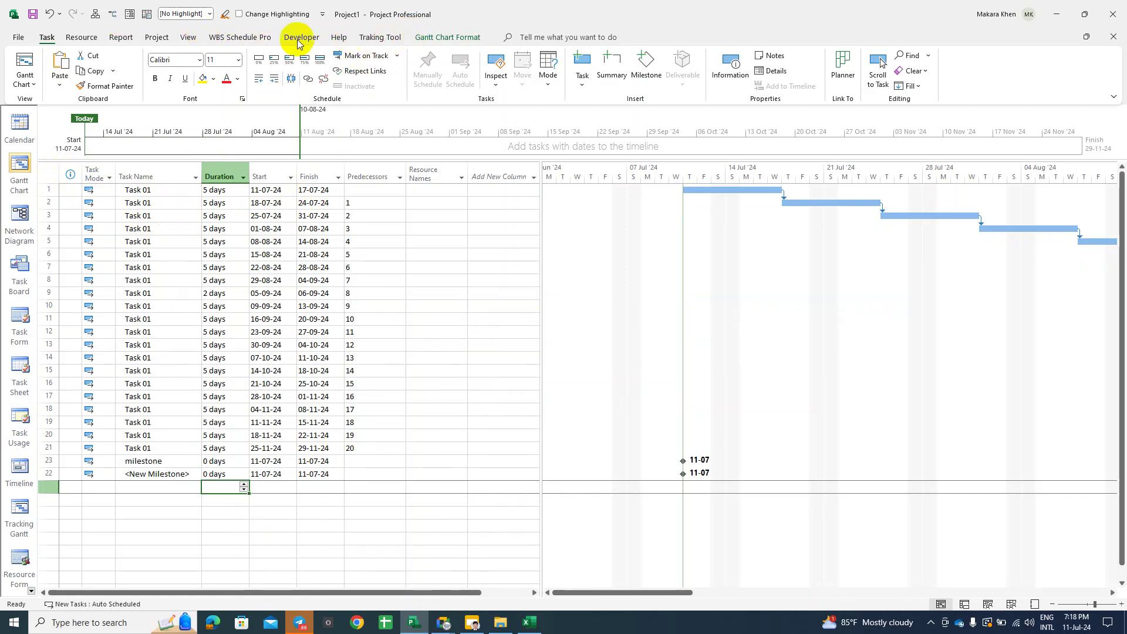
# Browse the built-in task filter list on the View tab without applying one.
pyautogui.click(188, 37)
pyautogui.click(468, 71)
pyautogui.click(487, 71)
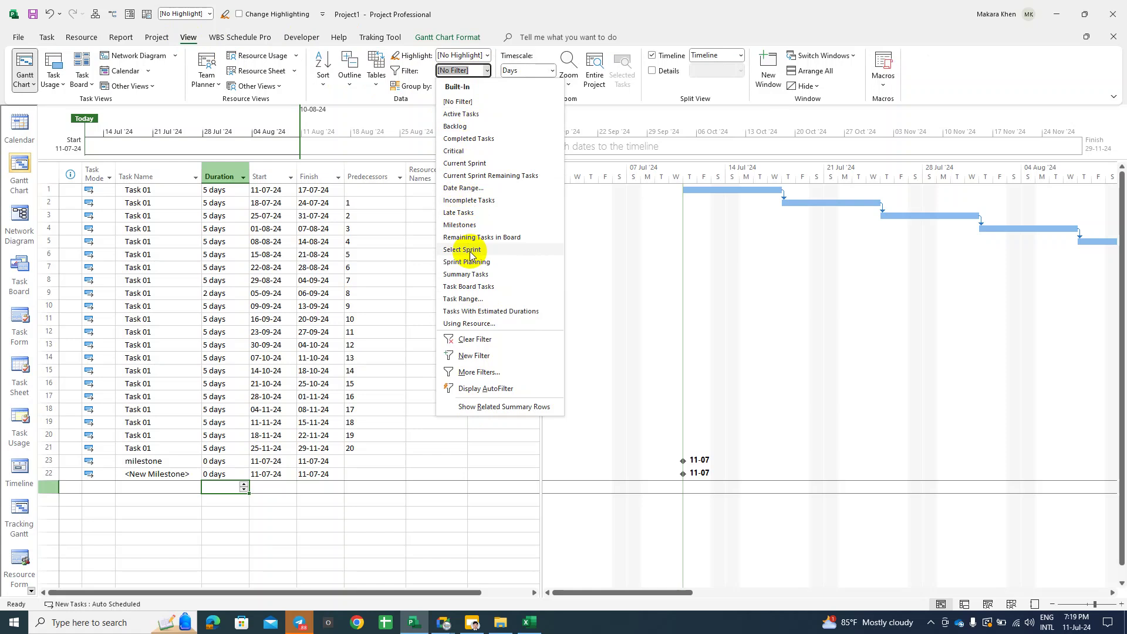
pyautogui.click(474, 339)
# Apply the Critical filter as a yellow highlight rather than a filter, then review the Highlight list.
pyautogui.click(486, 70)
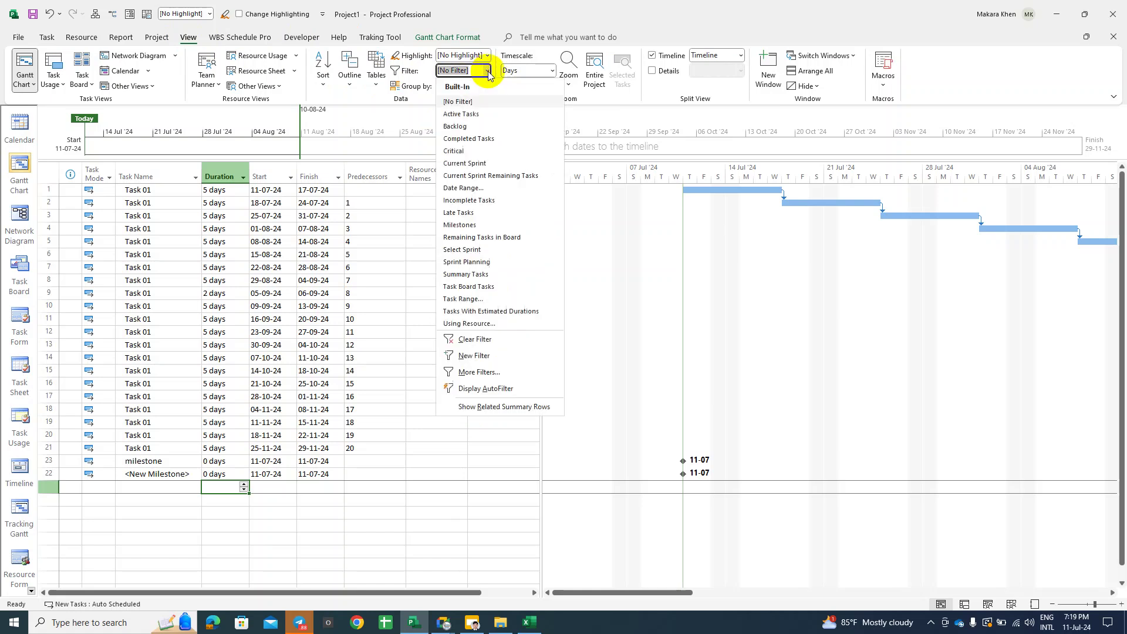
pyautogui.click(479, 372)
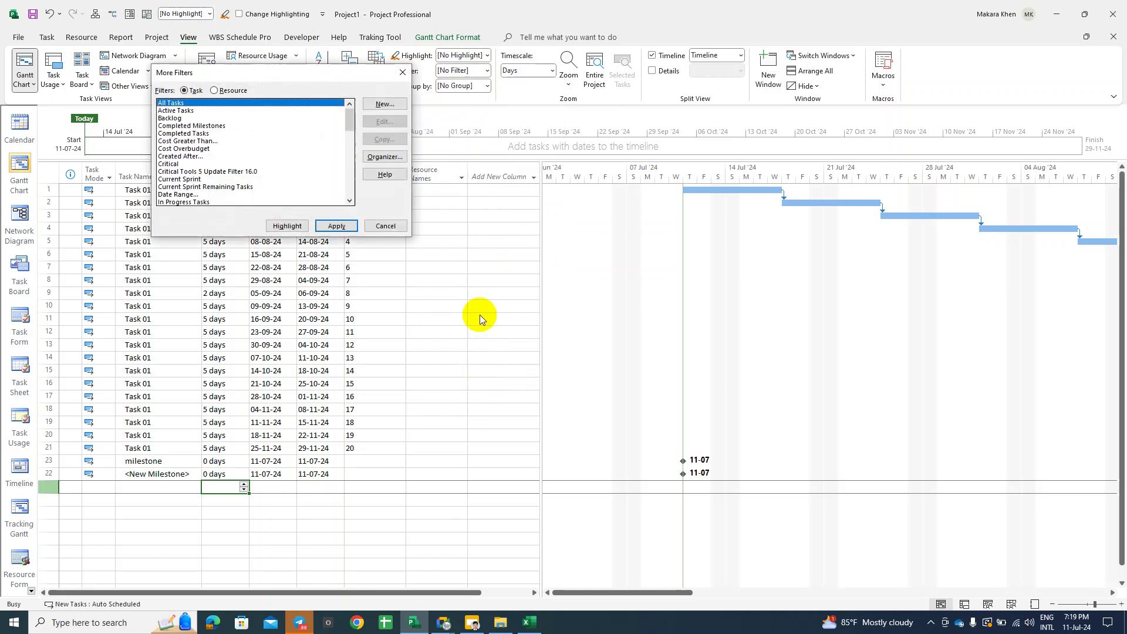
pyautogui.click(176, 111)
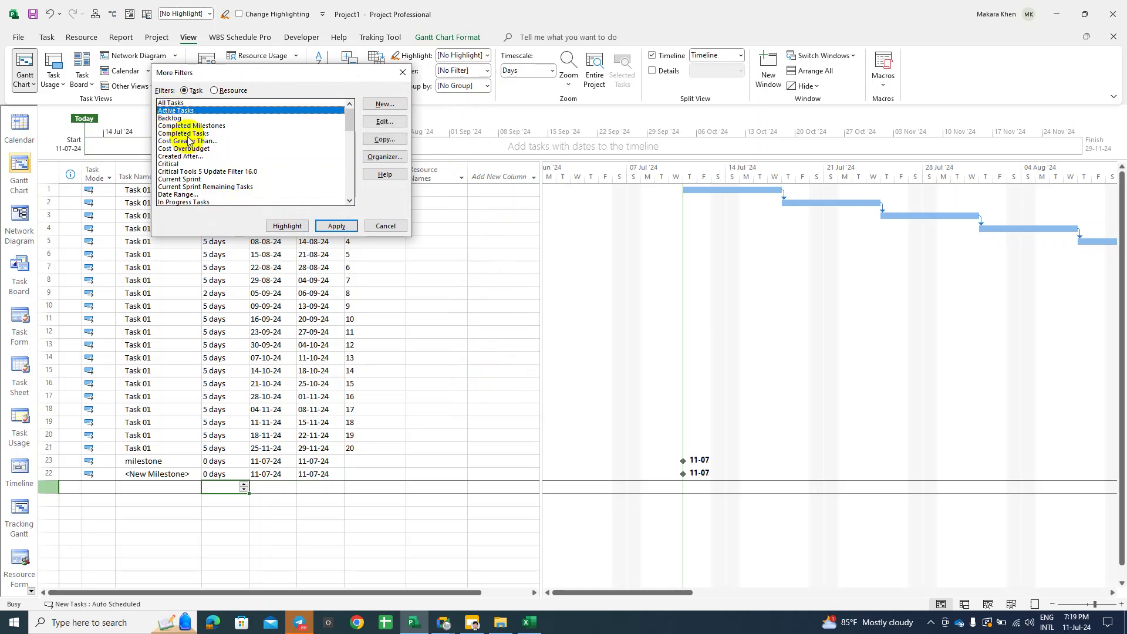
pyautogui.click(187, 126)
pyautogui.click(198, 133)
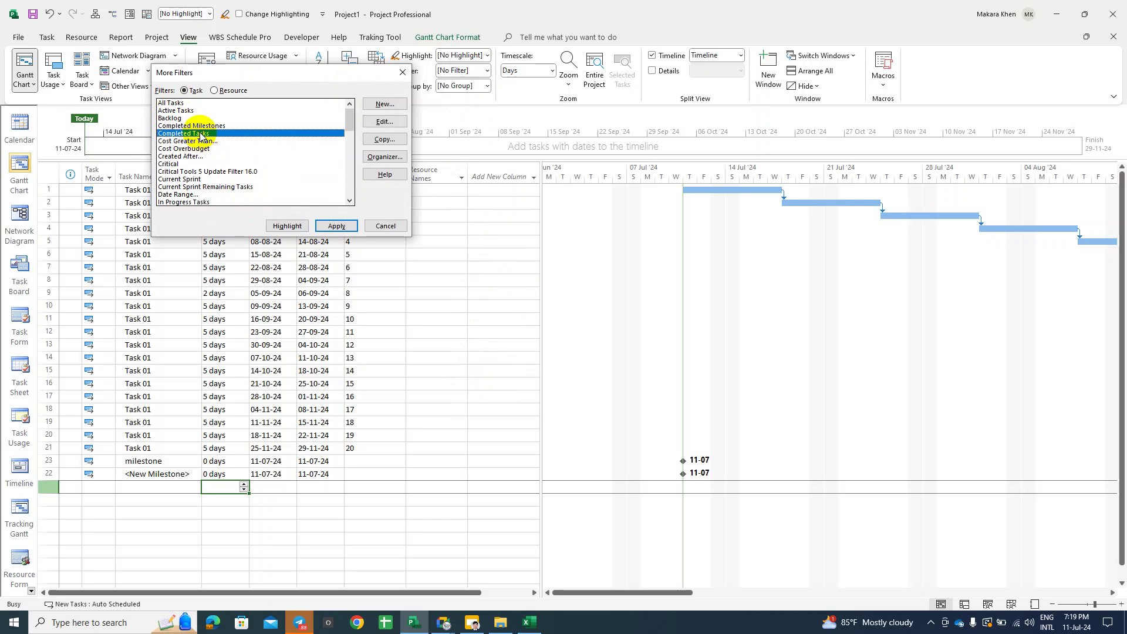
pyautogui.click(200, 141)
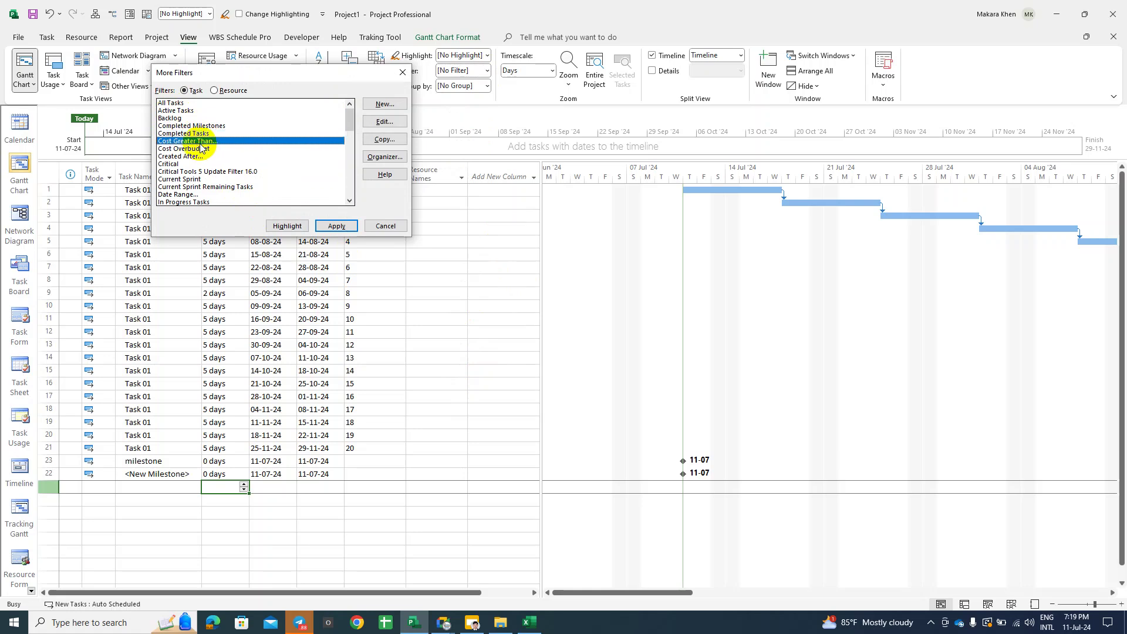
pyautogui.click(203, 149)
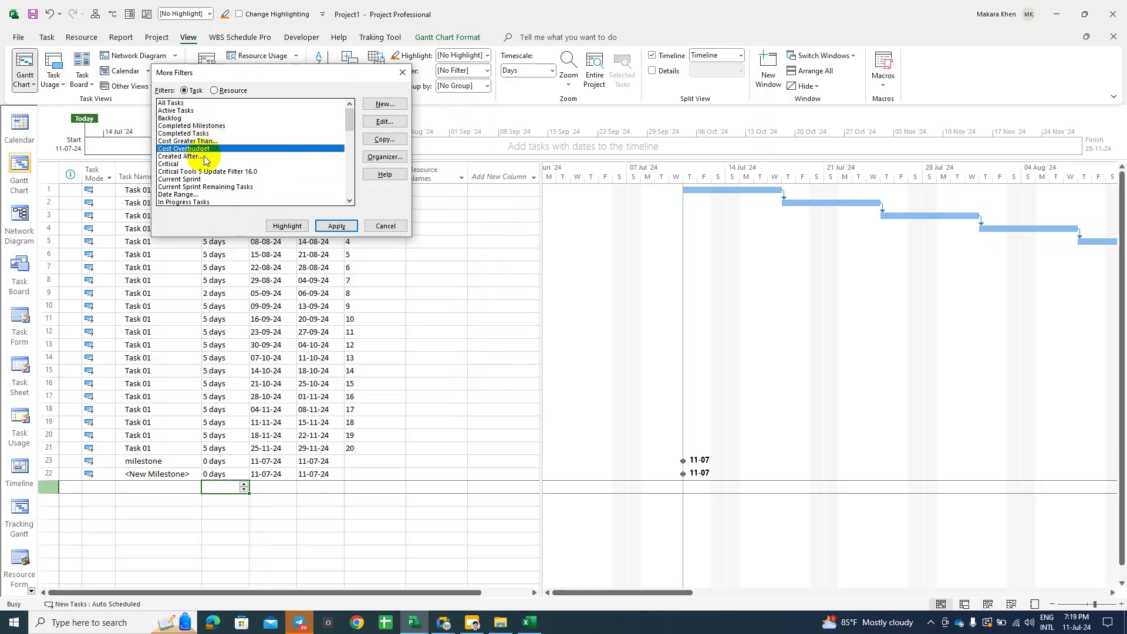
pyautogui.click(181, 164)
pyautogui.click(287, 226)
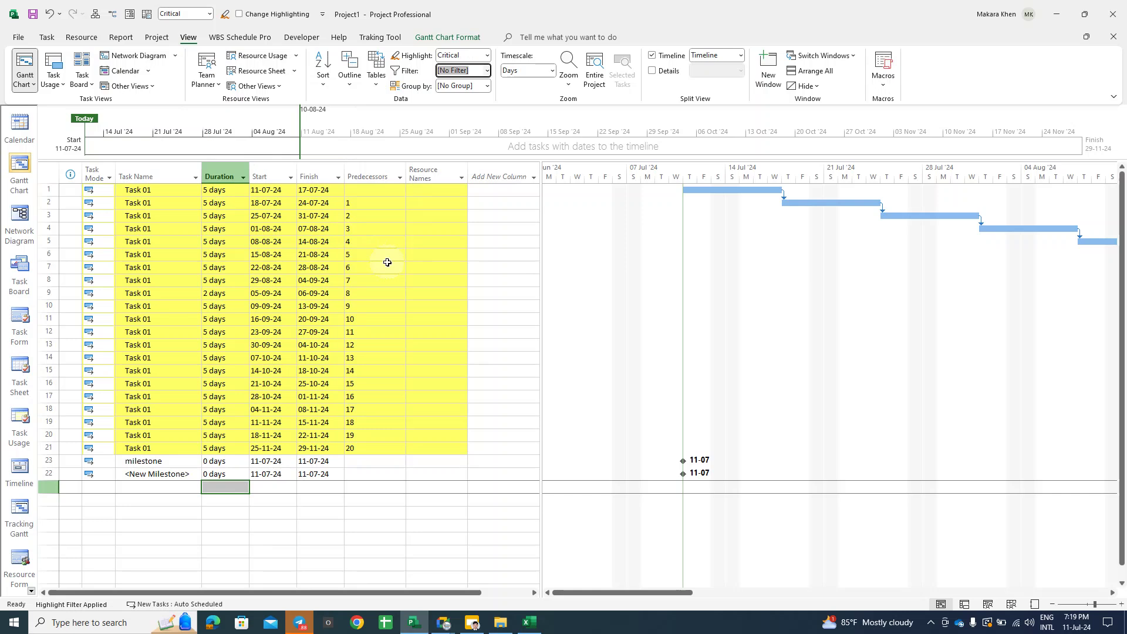
pyautogui.click(487, 56)
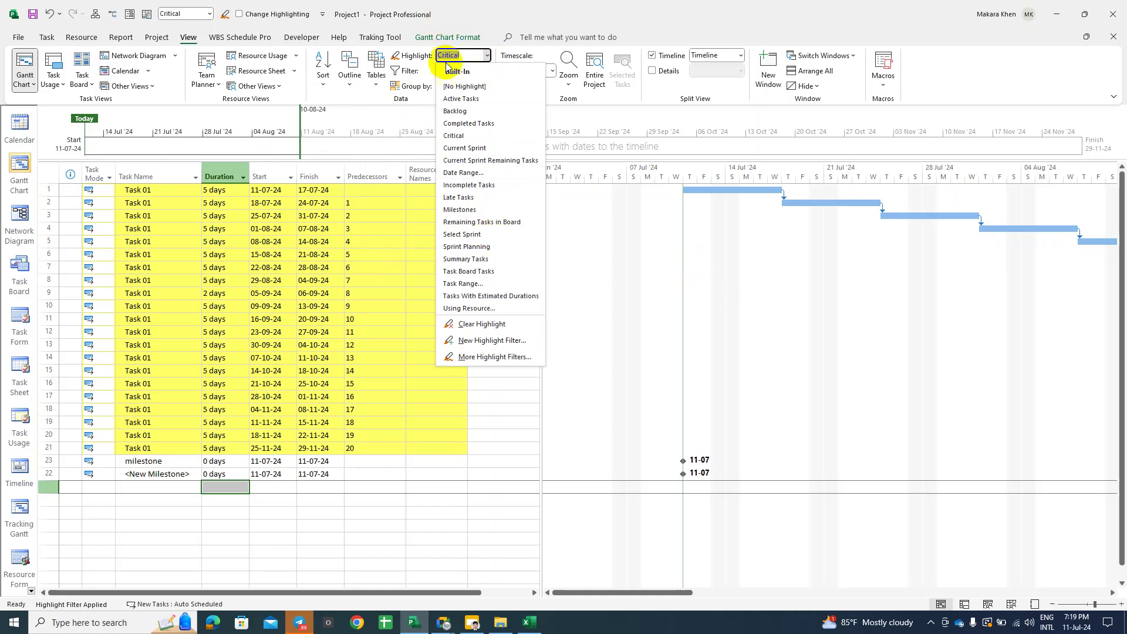
pyautogui.click(244, 322)
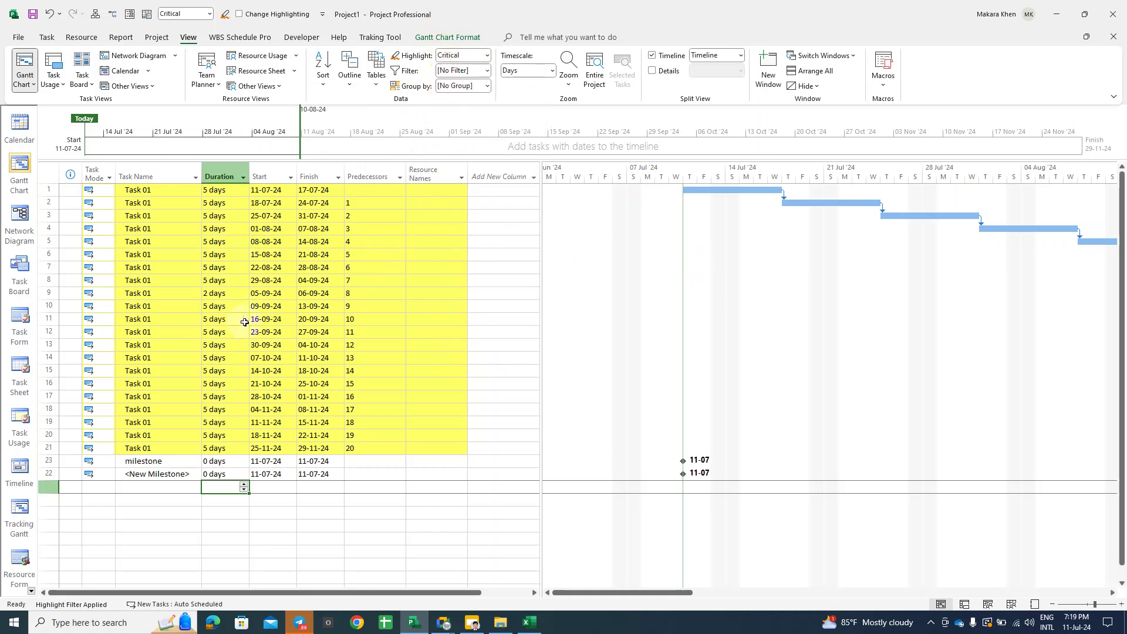
pyautogui.scroll(-3, 259, 463)
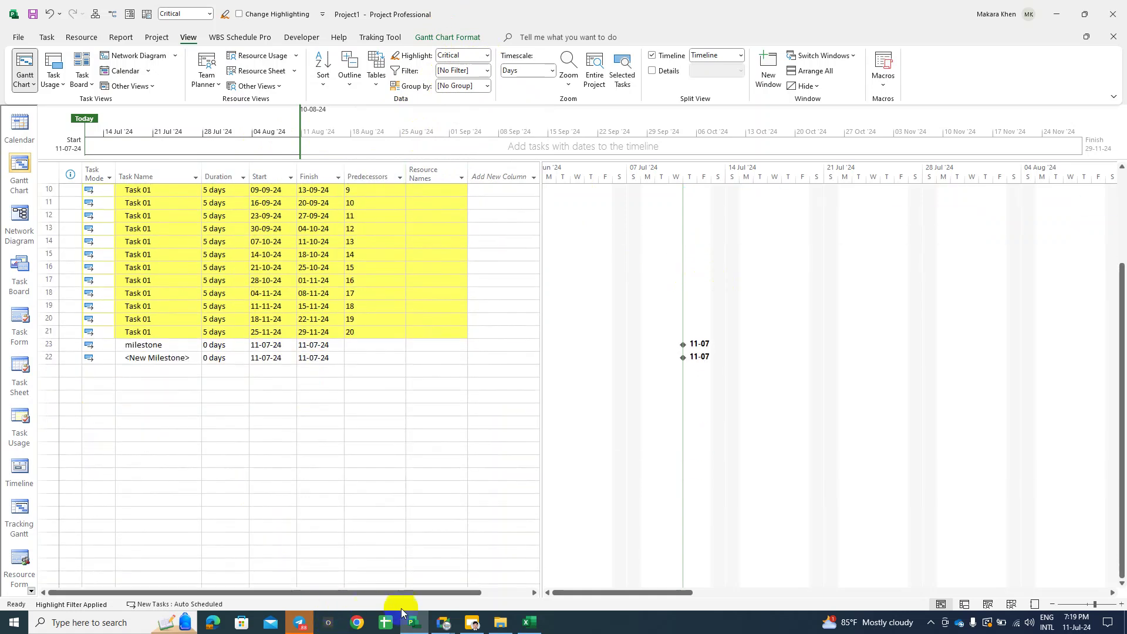
pyautogui.click(466, 623)
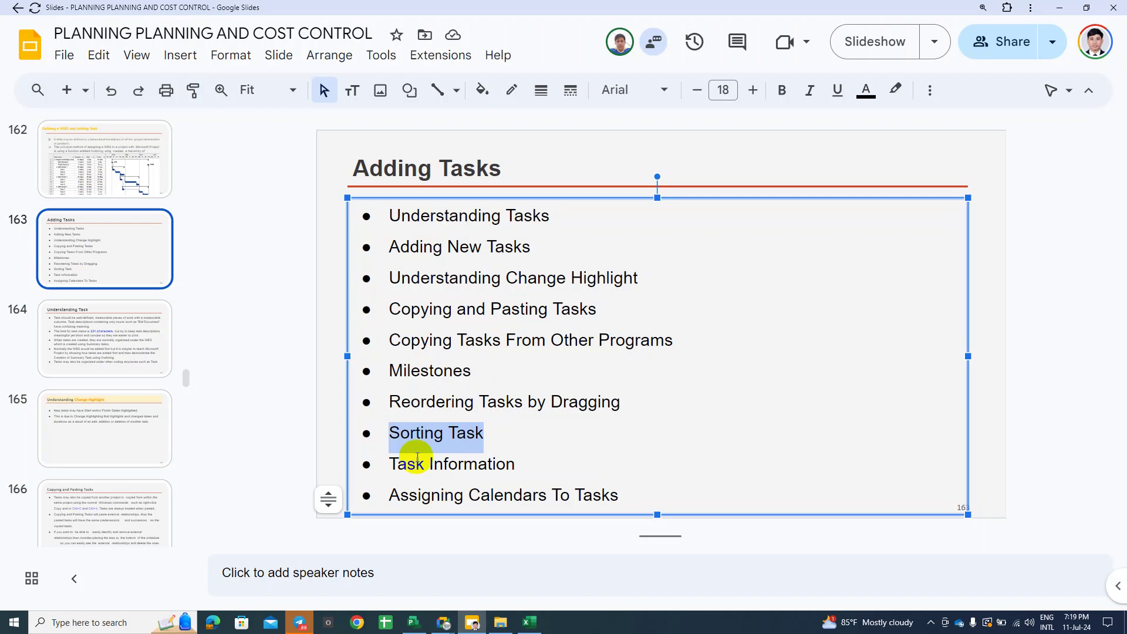
pyautogui.click(403, 463)
pyautogui.moveTo(389, 463); pyautogui.dragTo(517, 458)
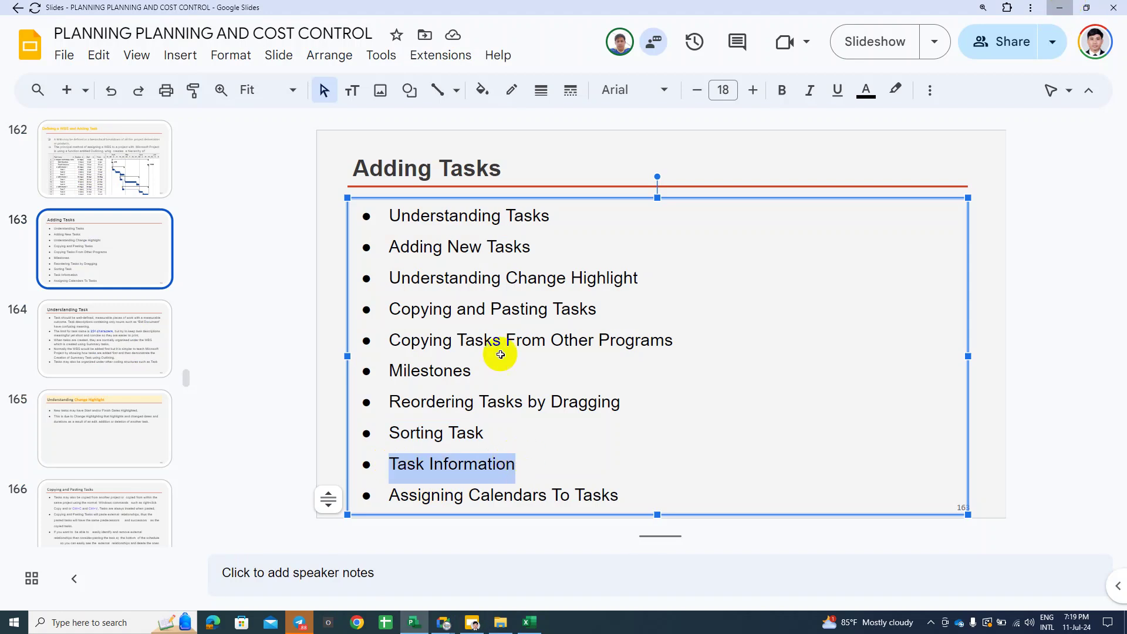
pyautogui.hotkey('alt', 'Tab')
pyautogui.scroll(3, 176, 353)
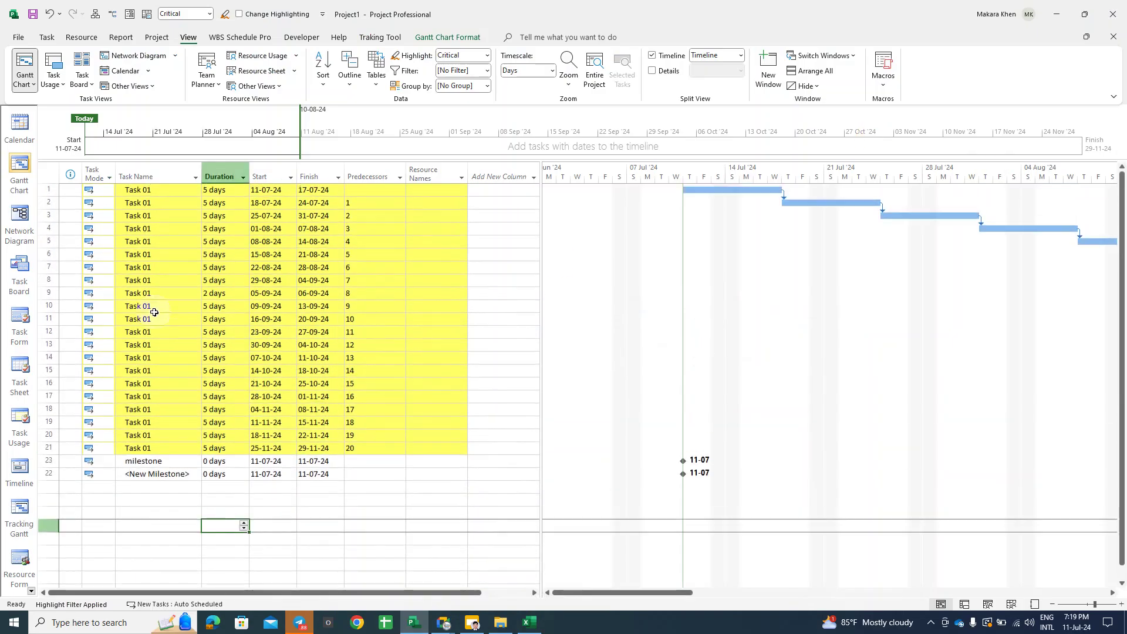
pyautogui.click(135, 293)
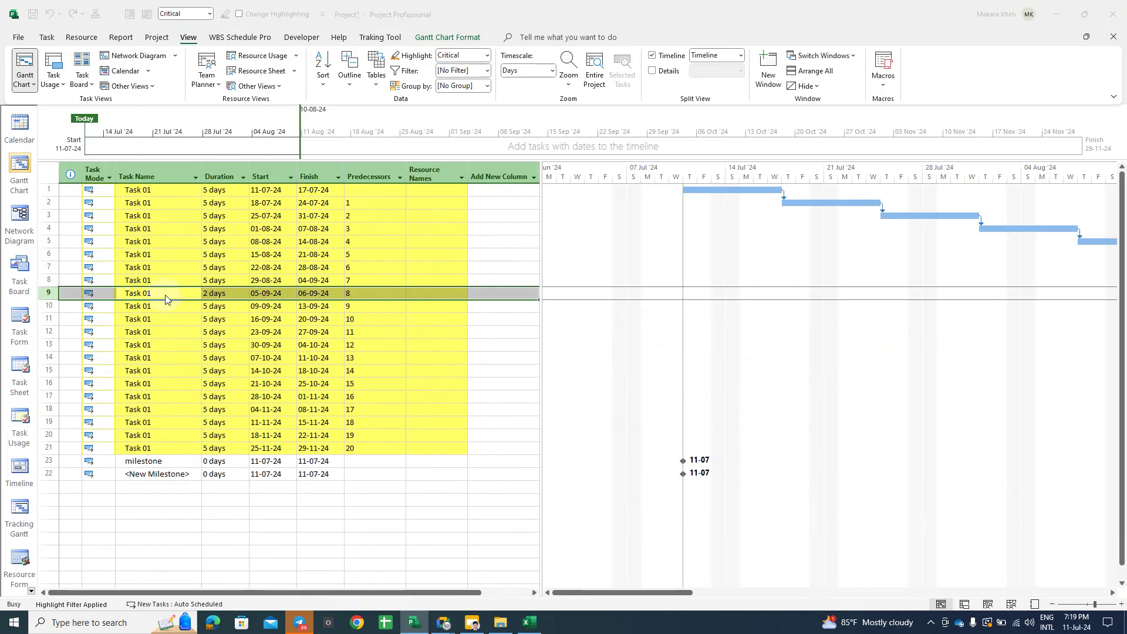
pyautogui.doubleClick(133, 292)
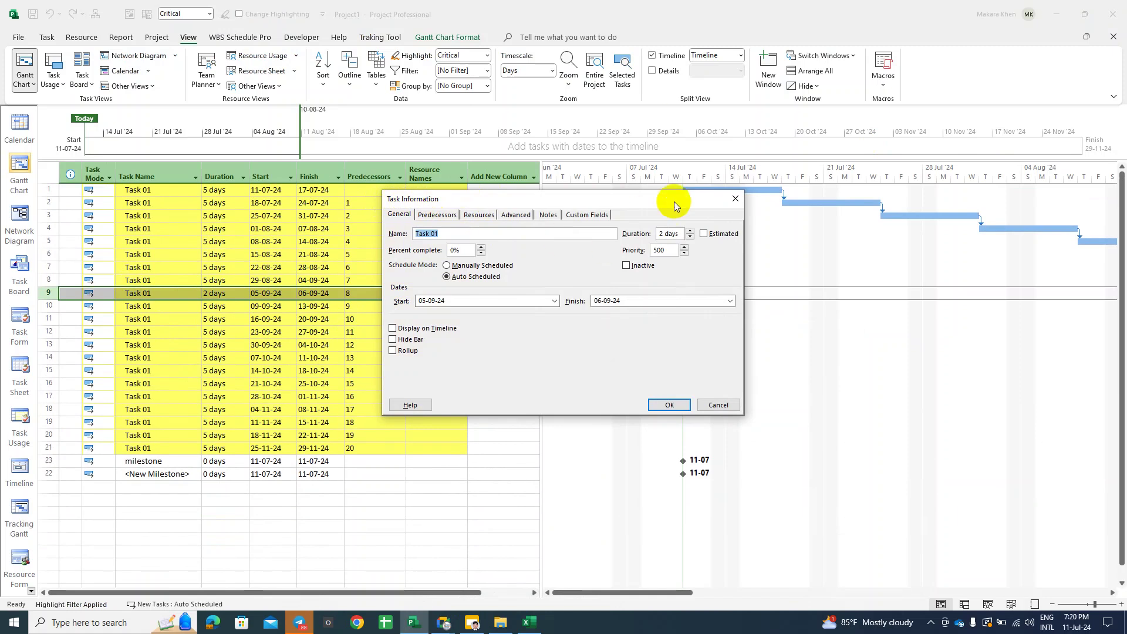
pyautogui.click(735, 198)
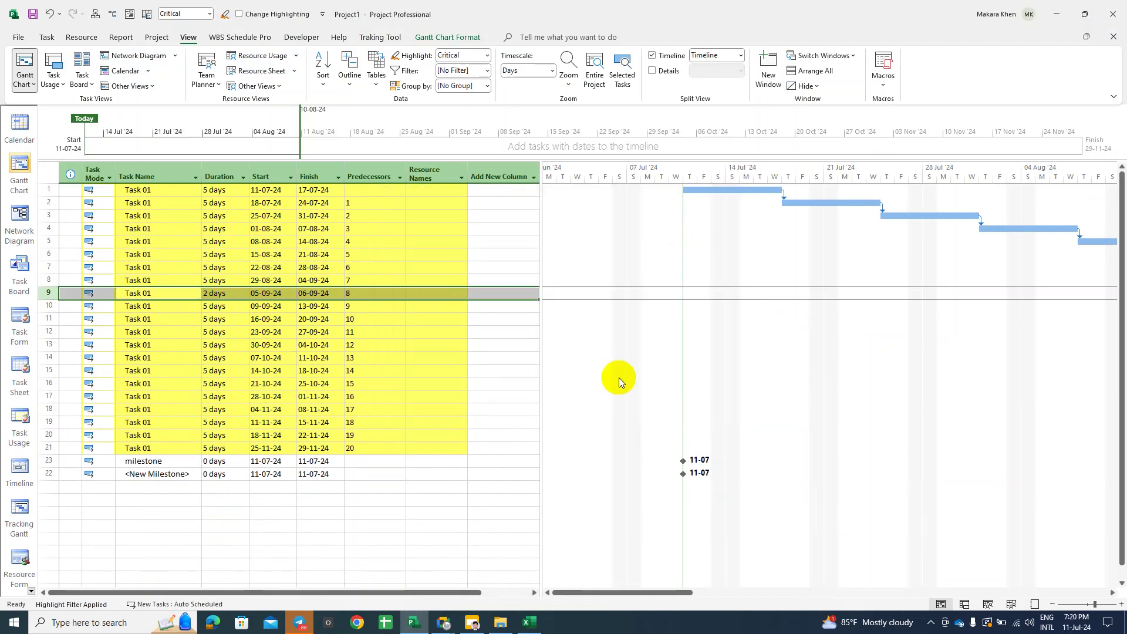
pyautogui.click(350, 396)
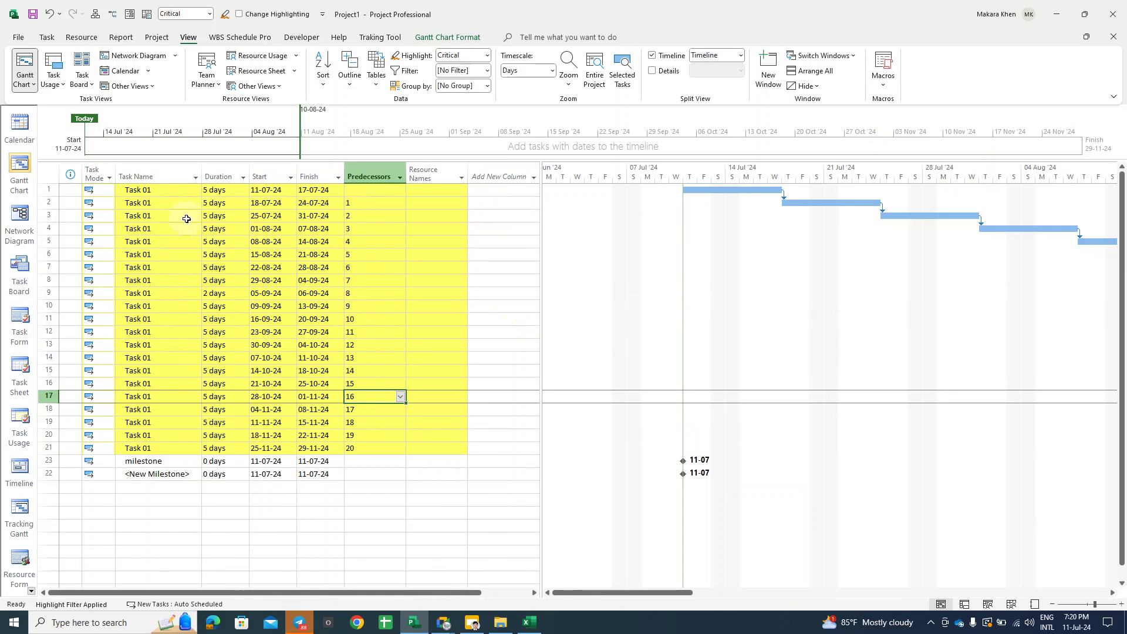
pyautogui.click(153, 228)
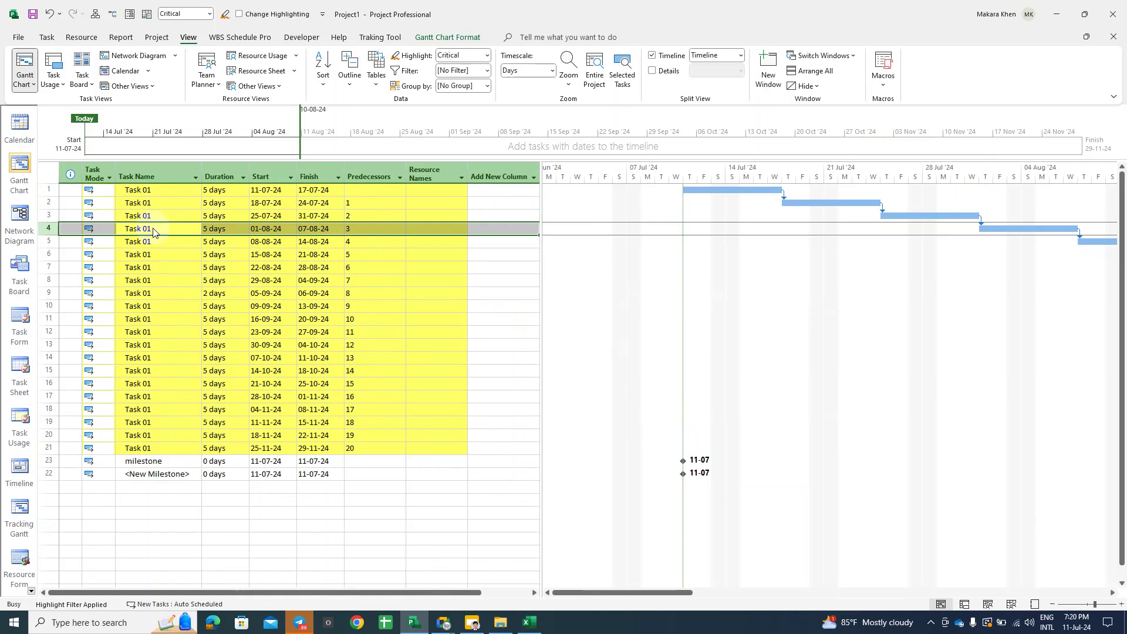
pyautogui.doubleClick(153, 230)
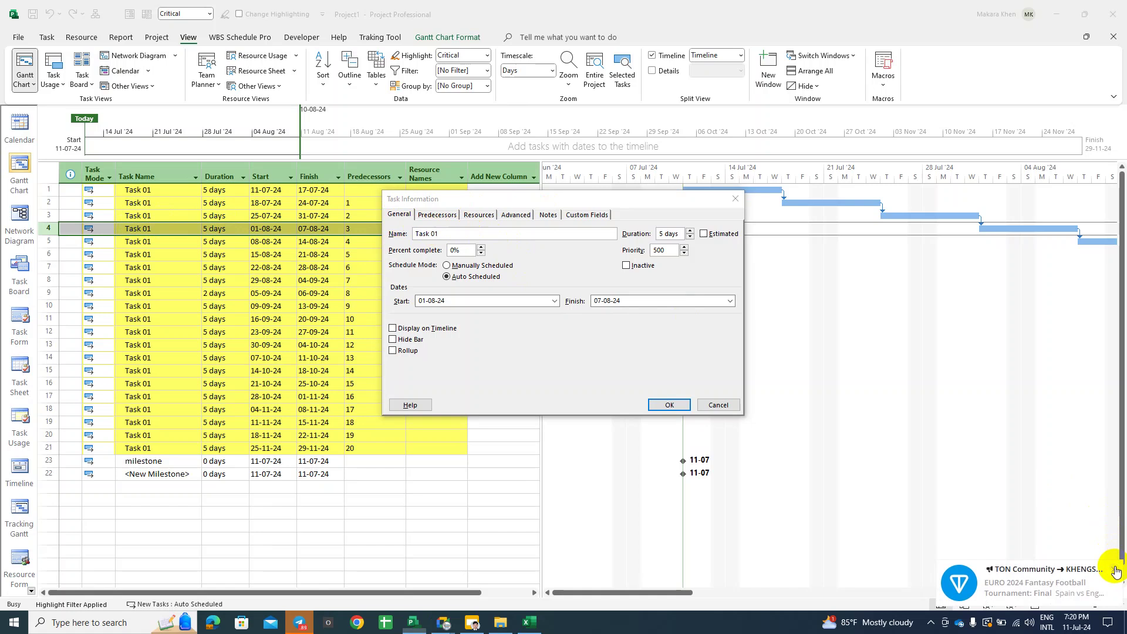
pyautogui.click(930, 622)
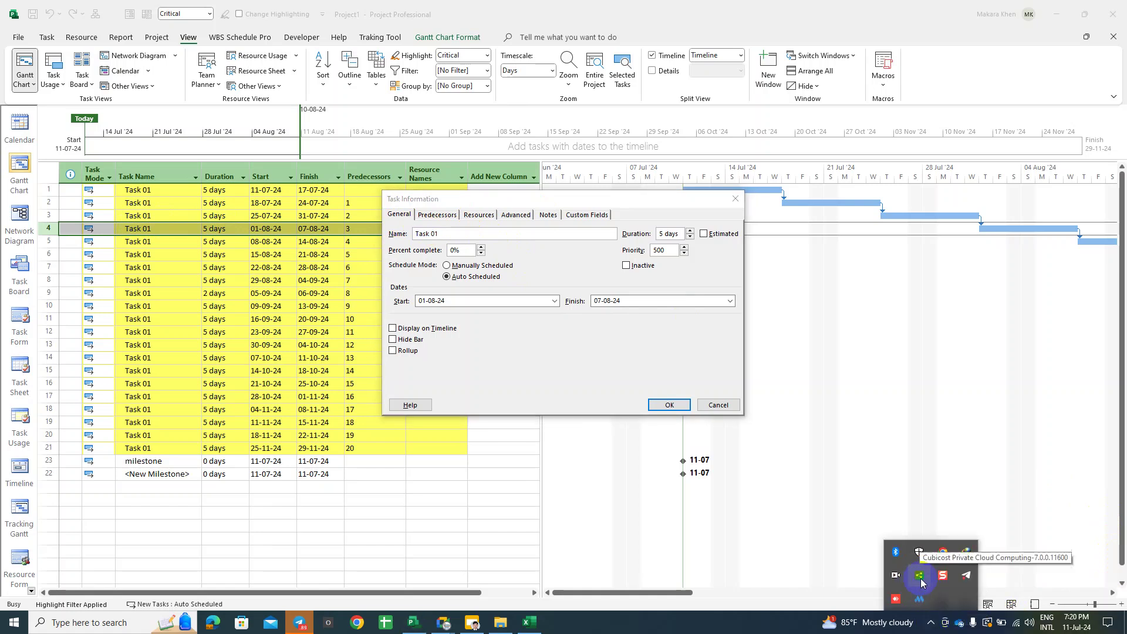
pyautogui.rightClick(966, 576)
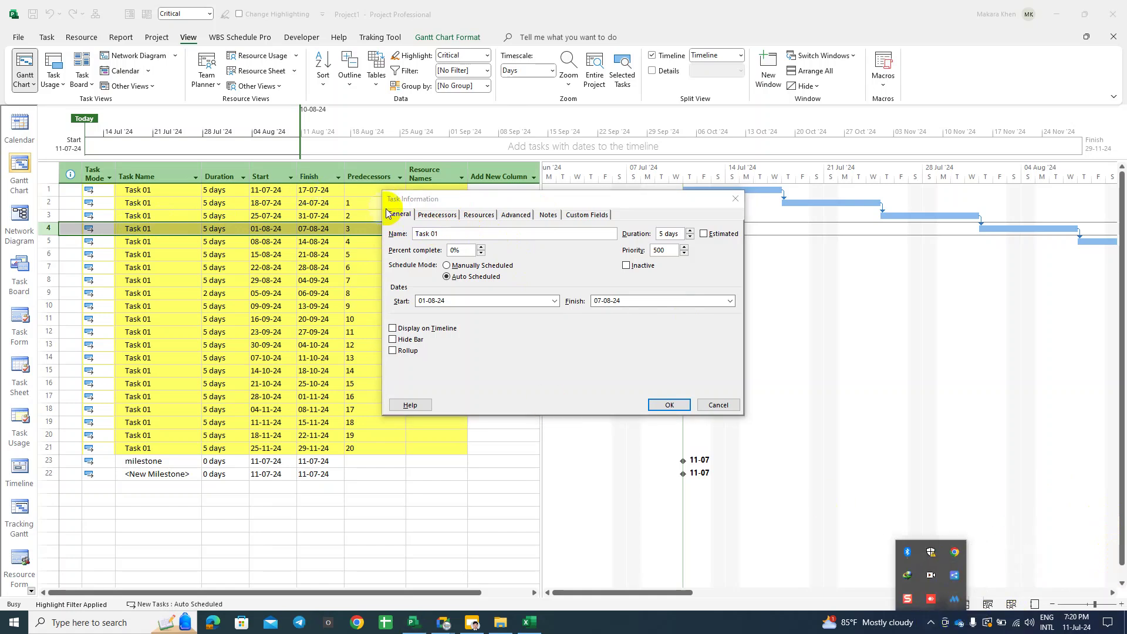
pyautogui.click(434, 215)
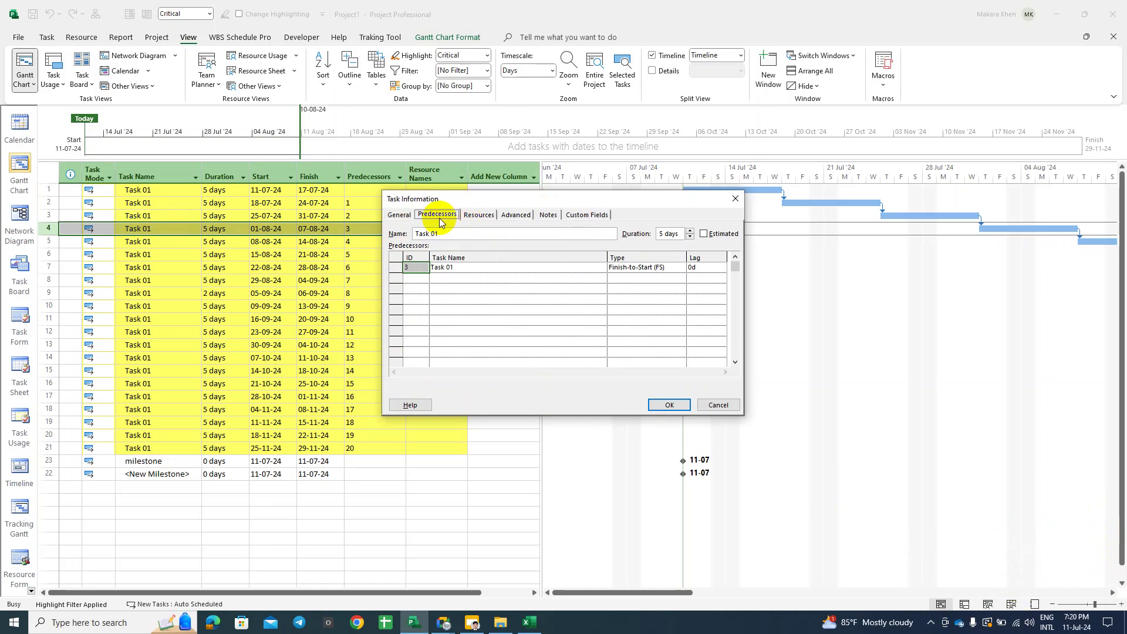
pyautogui.click(476, 215)
pyautogui.click(524, 216)
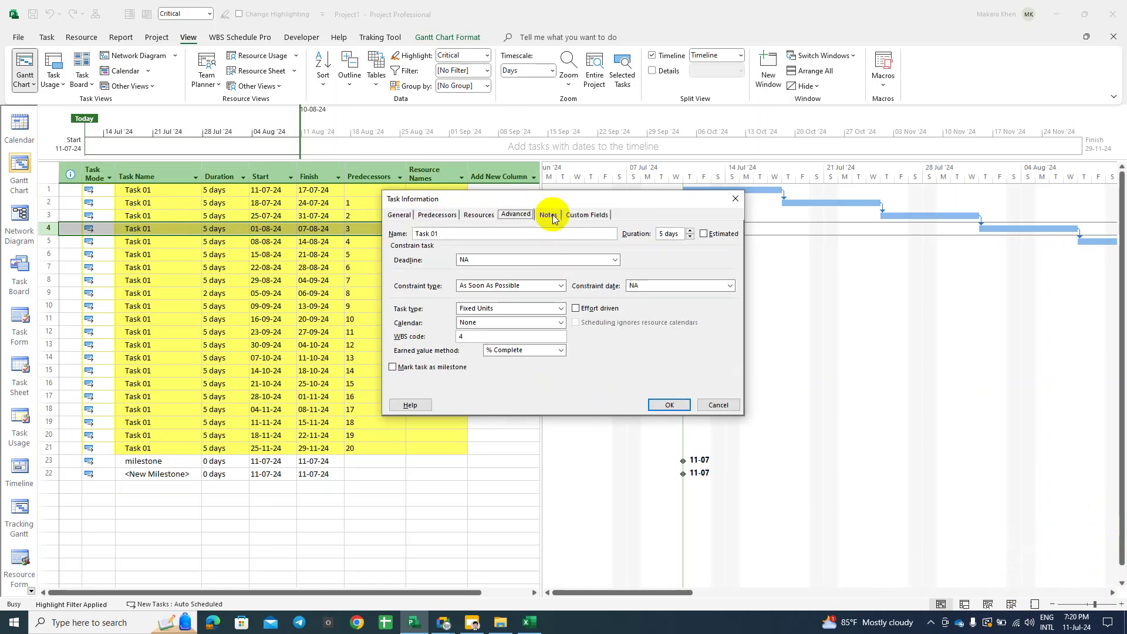
pyautogui.click(551, 216)
pyautogui.click(578, 215)
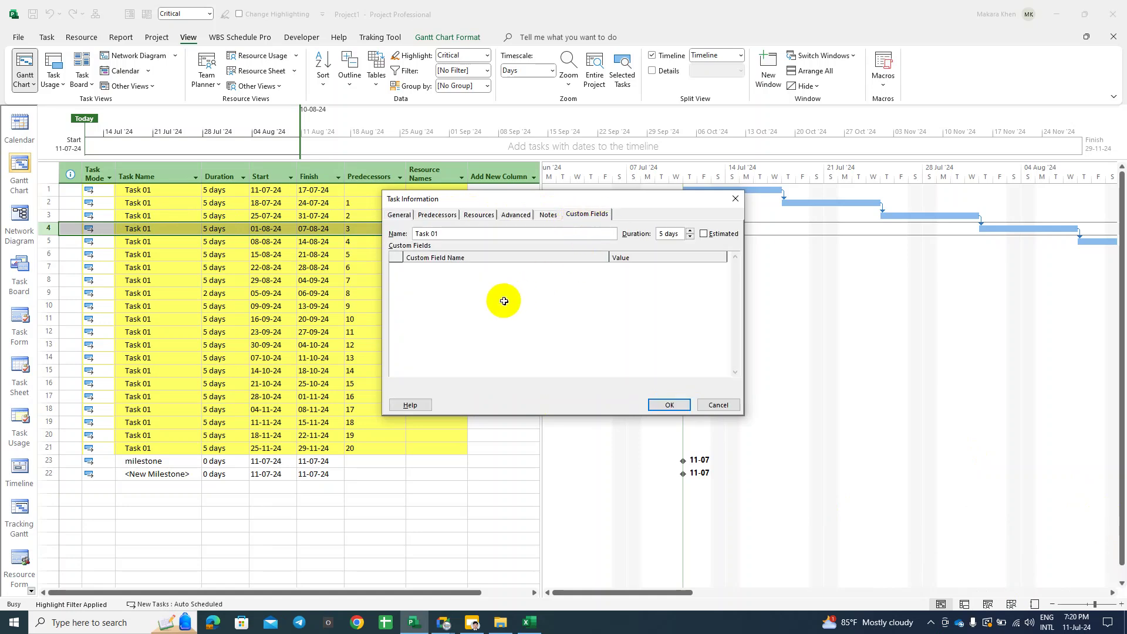
pyautogui.click(399, 214)
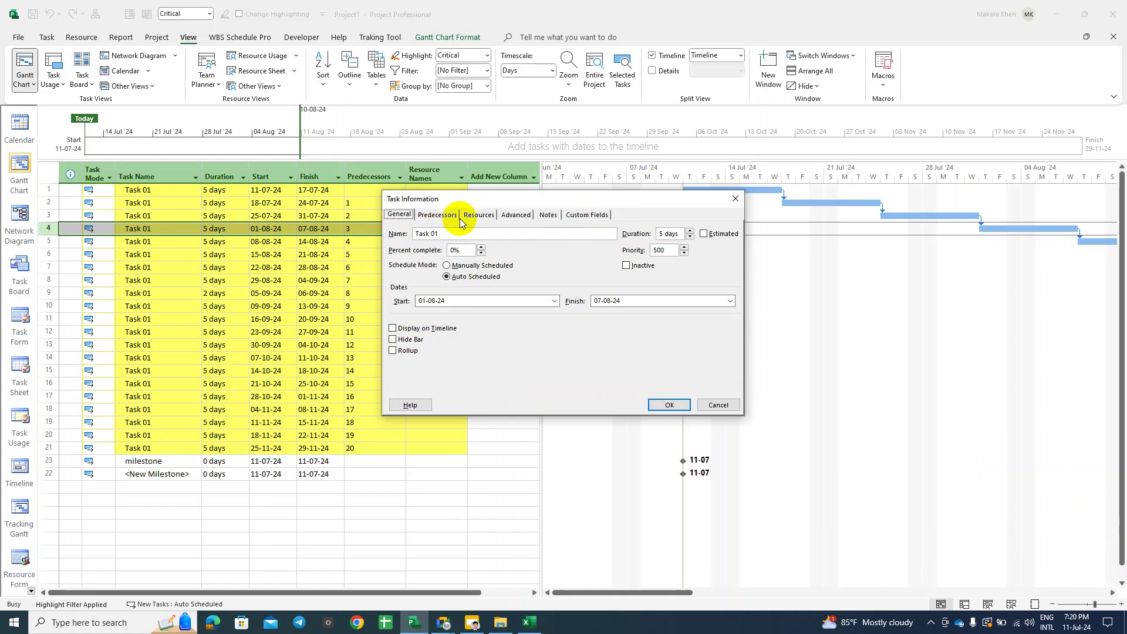
pyautogui.click(420, 230)
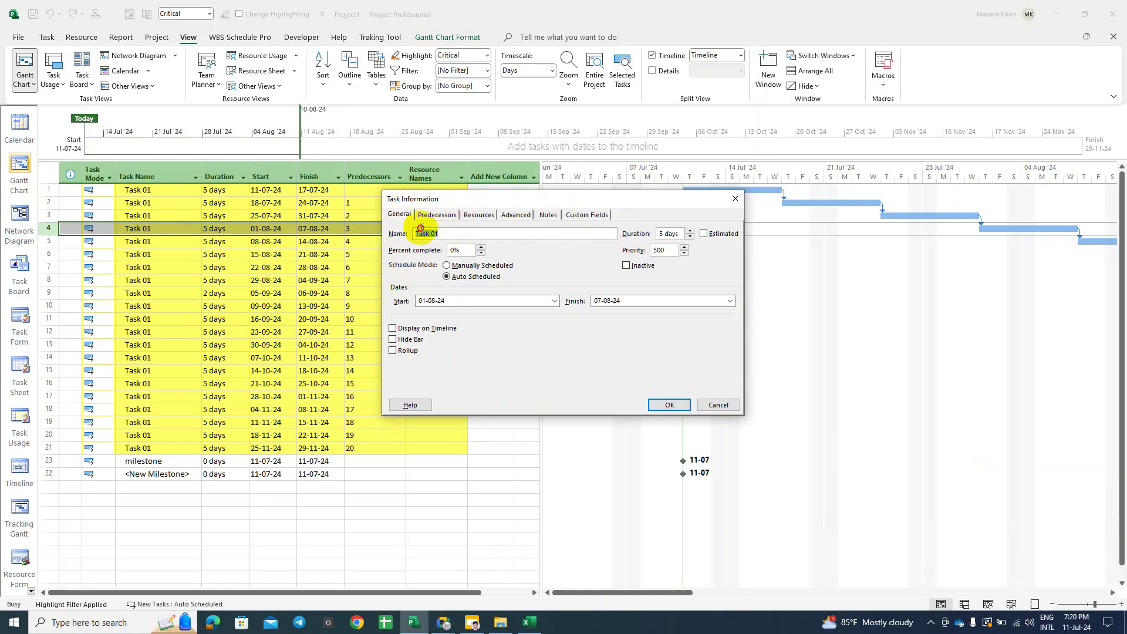
pyautogui.click(669, 233)
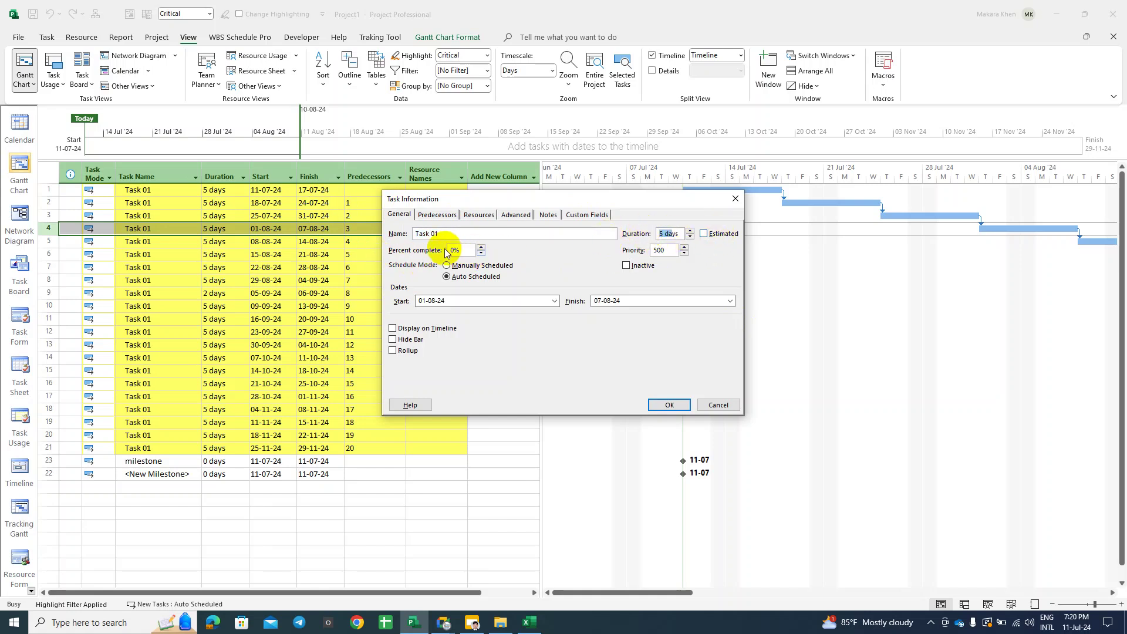
pyautogui.click(663, 251)
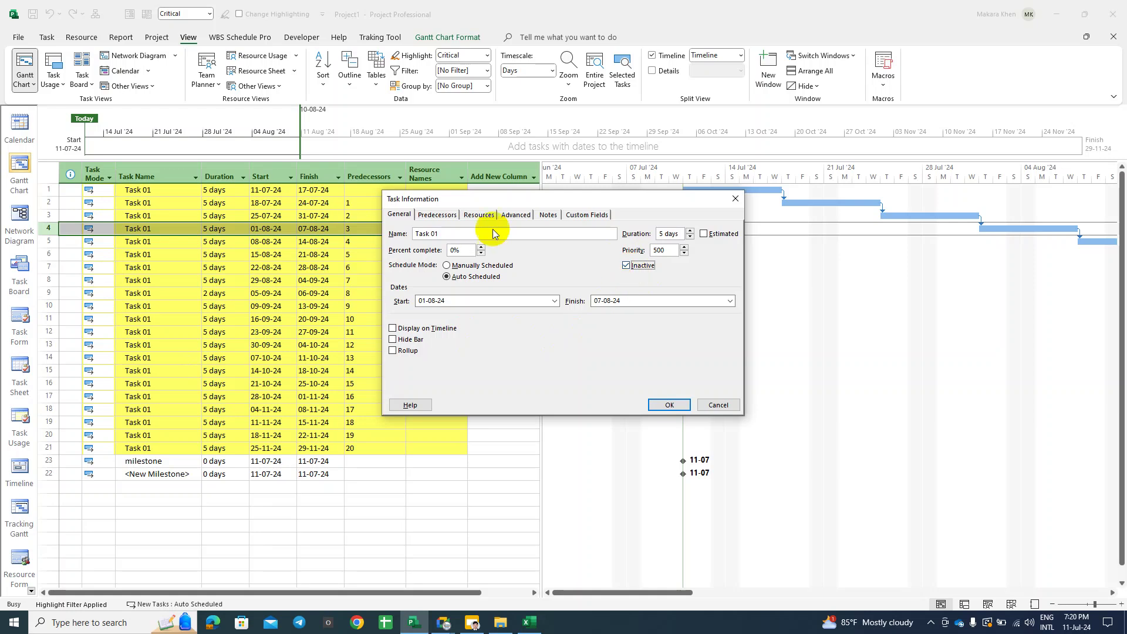
pyautogui.click(666, 404)
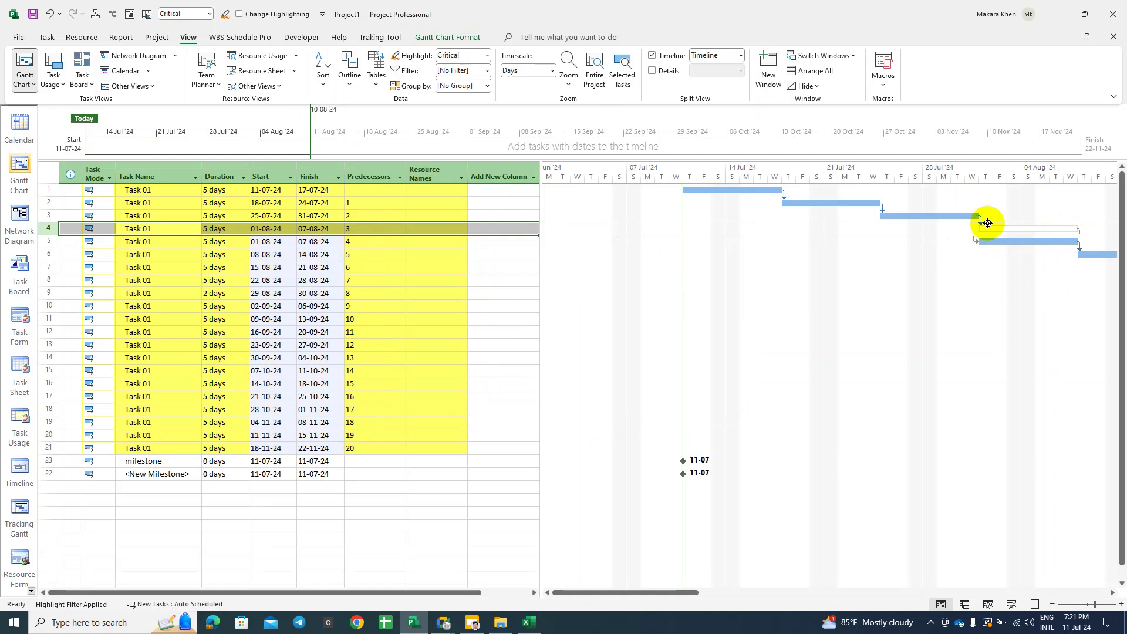
pyautogui.doubleClick(60, 233)
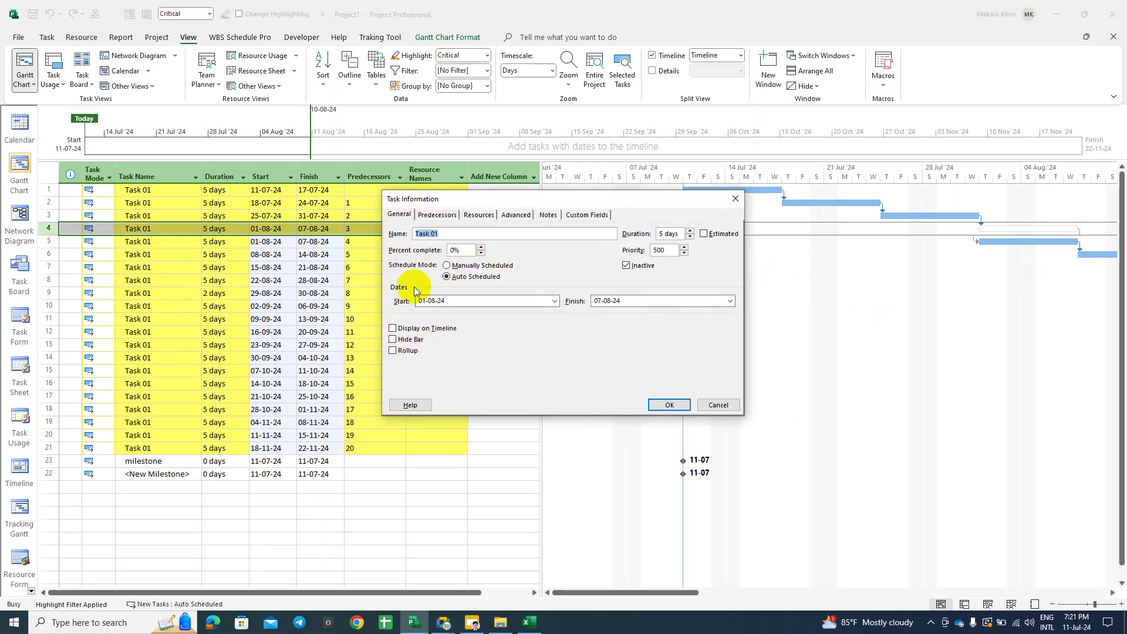
pyautogui.click(639, 266)
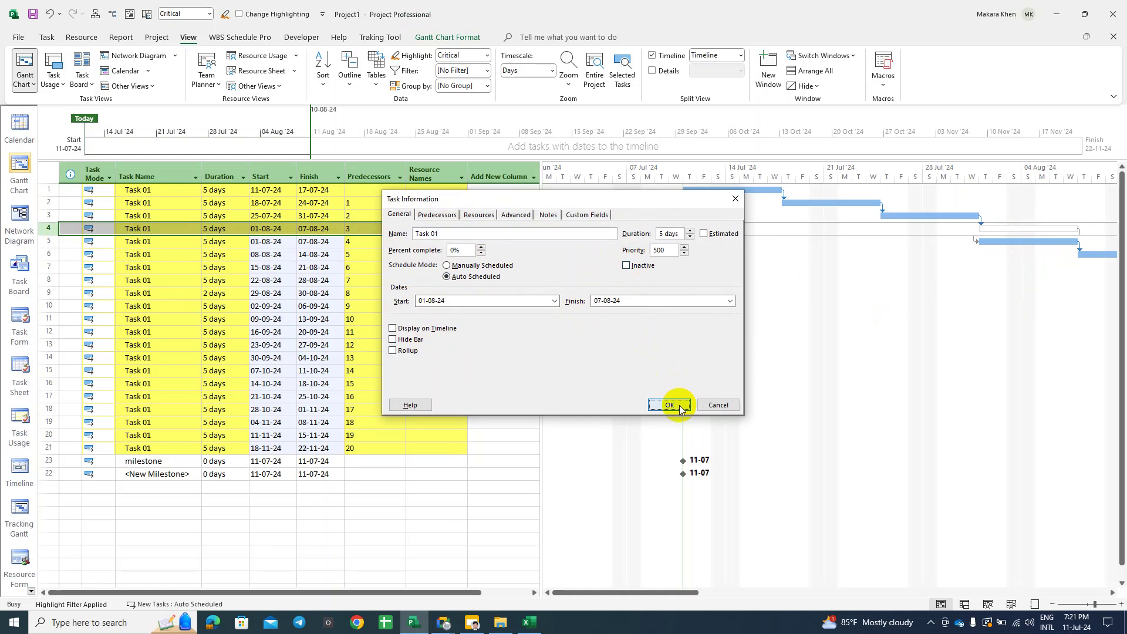
pyautogui.click(679, 405)
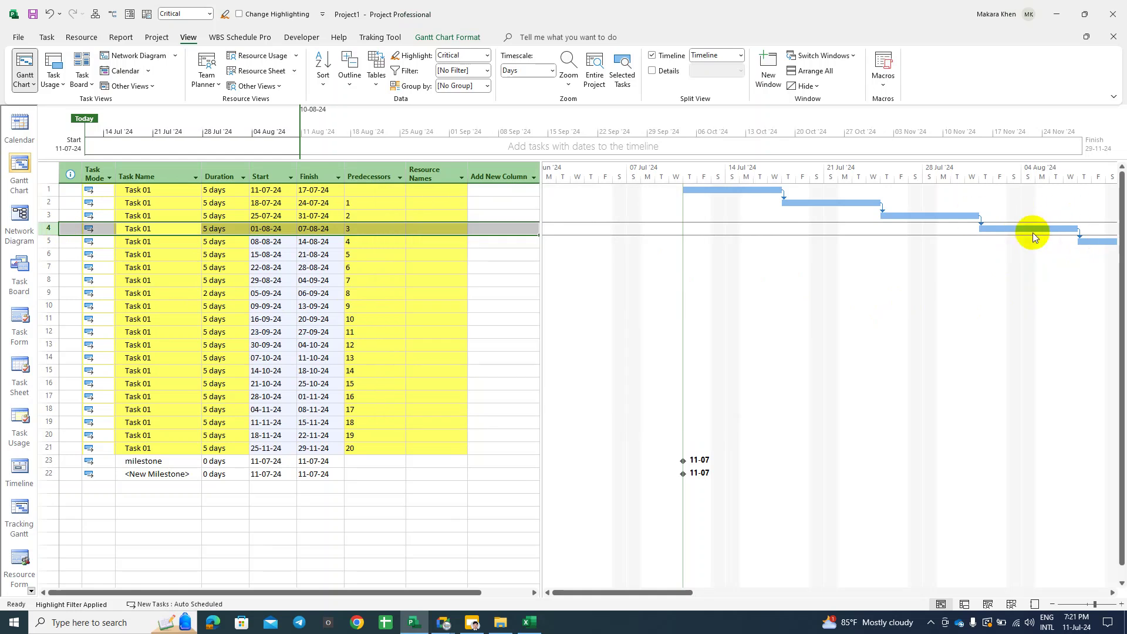
pyautogui.rightClick(52, 231)
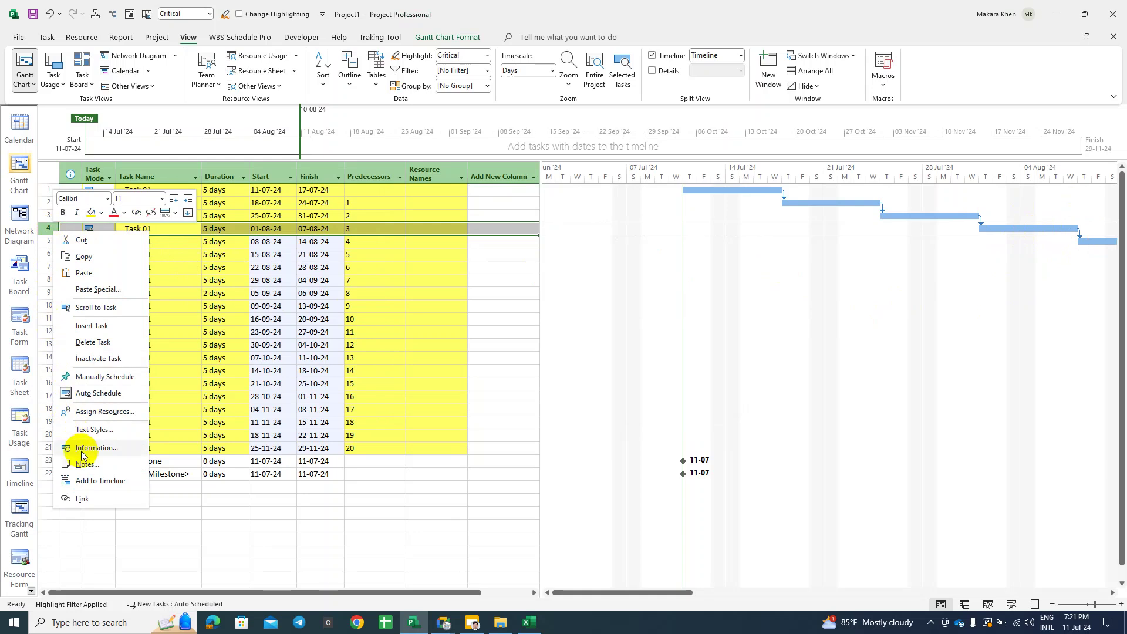
pyautogui.click(322, 320)
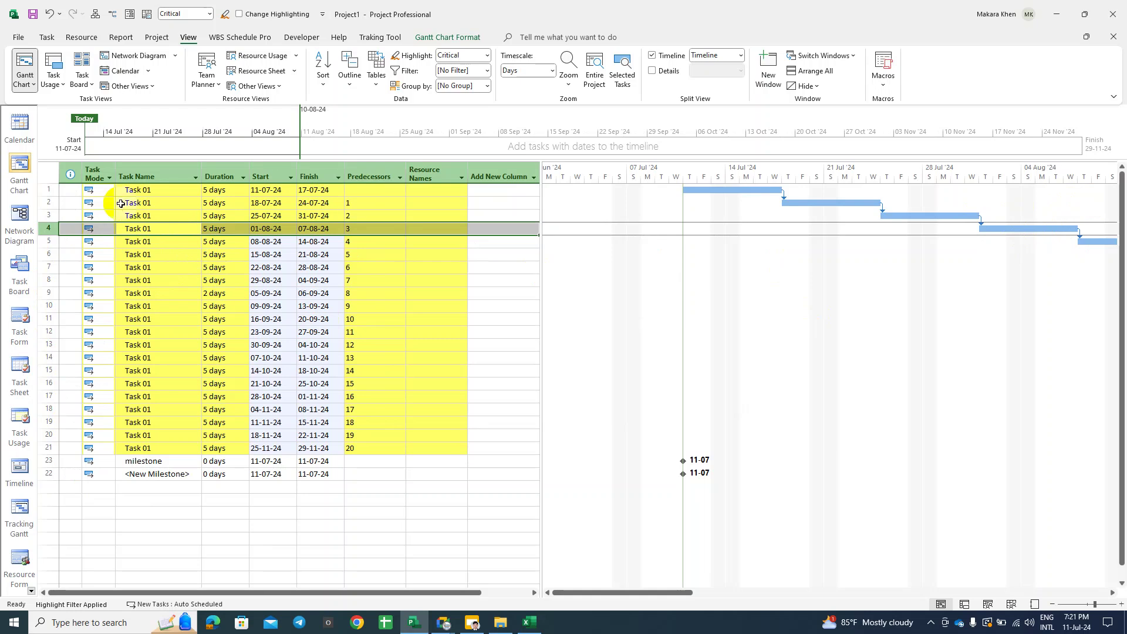
pyautogui.rightClick(52, 229)
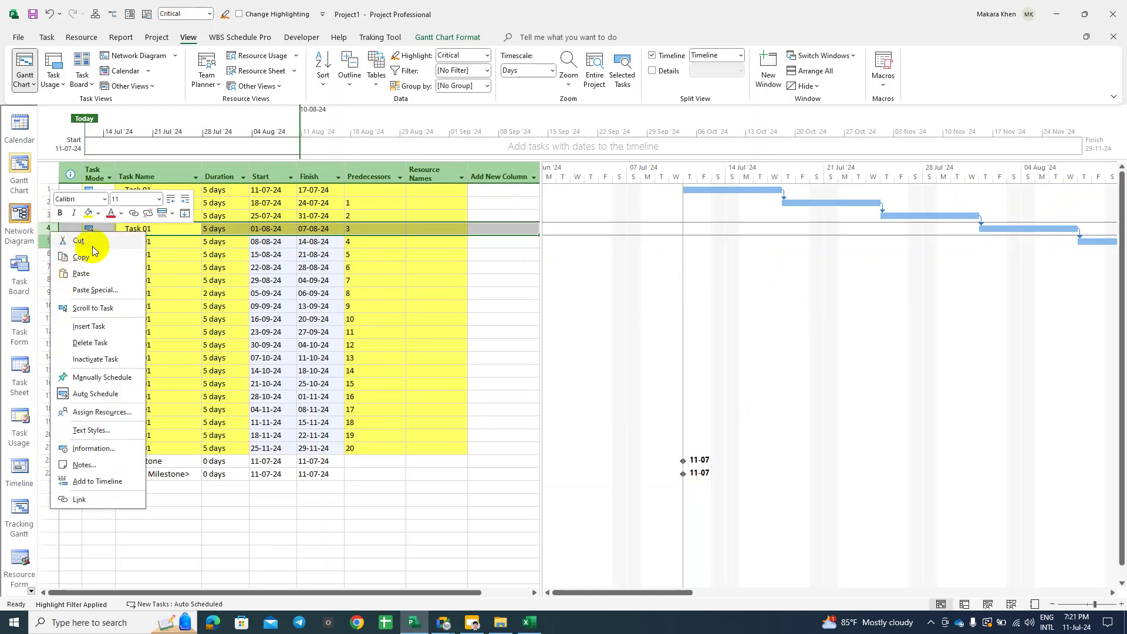
pyautogui.click(95, 290)
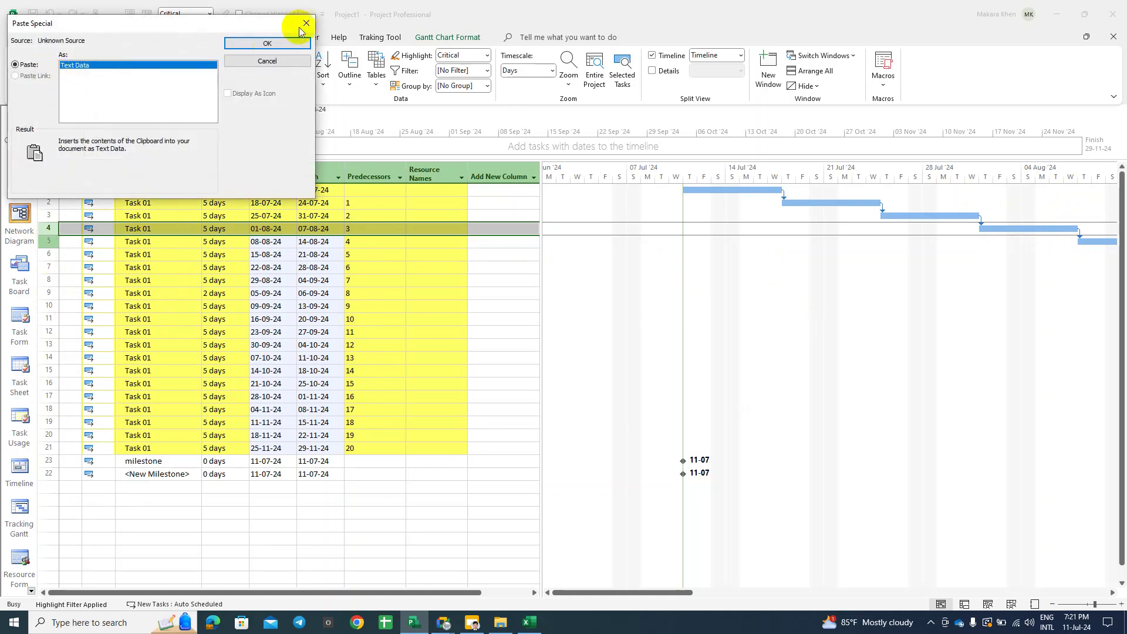
pyautogui.click(306, 23)
pyautogui.click(371, 230)
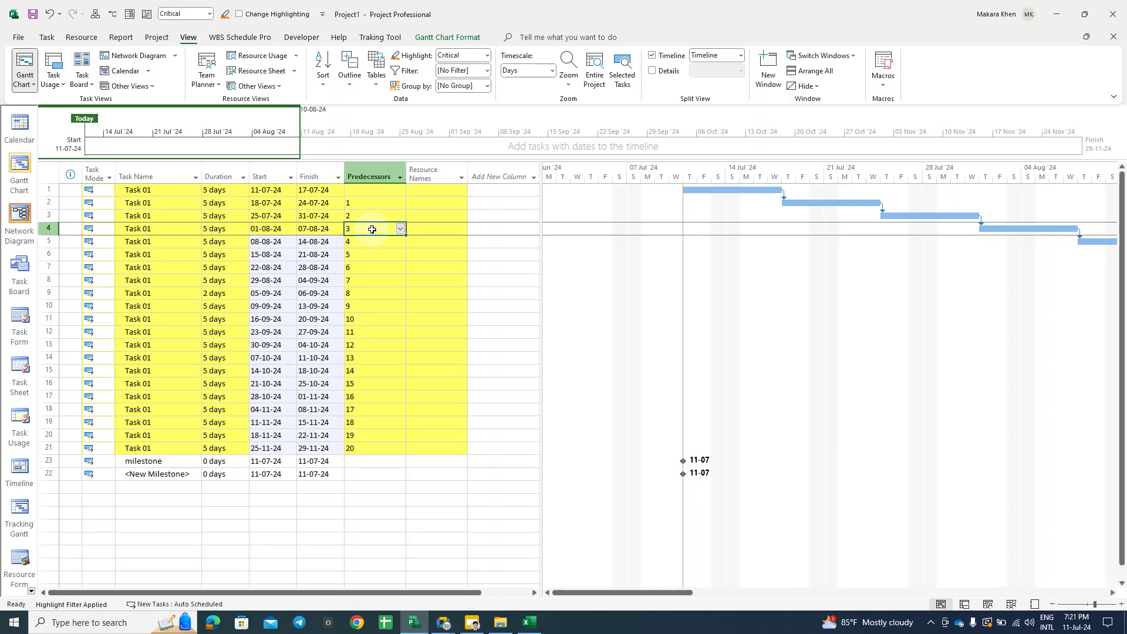
# Look over the shortcut options for task row 4 and the Gantt chart format options, choosing nothing.
pyautogui.rightClick(51, 228)
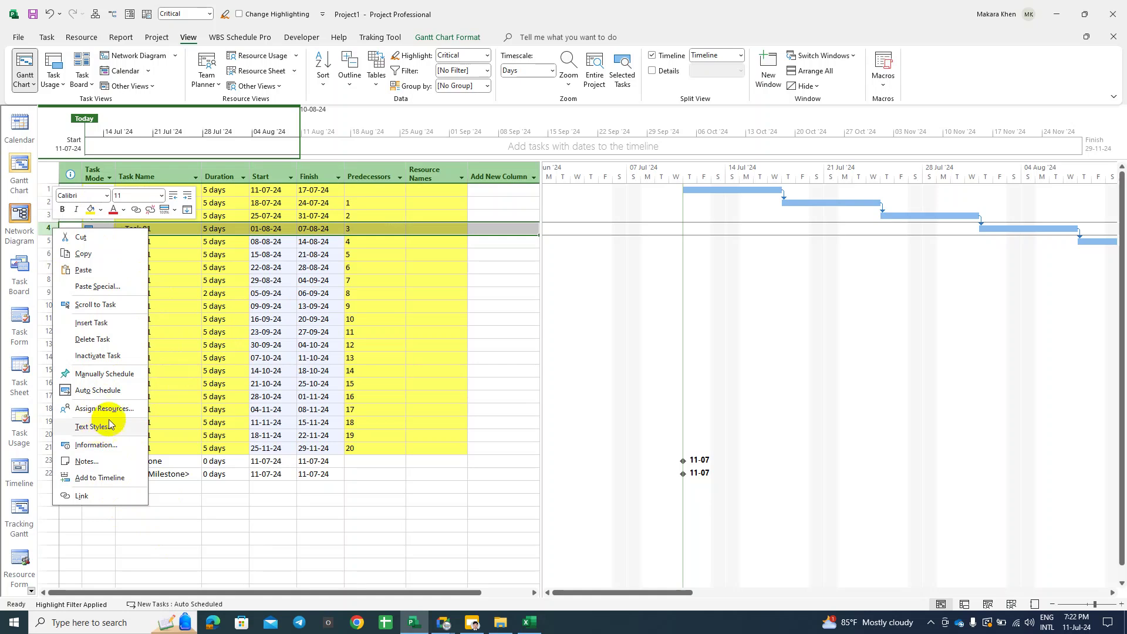
pyautogui.press('Escape')
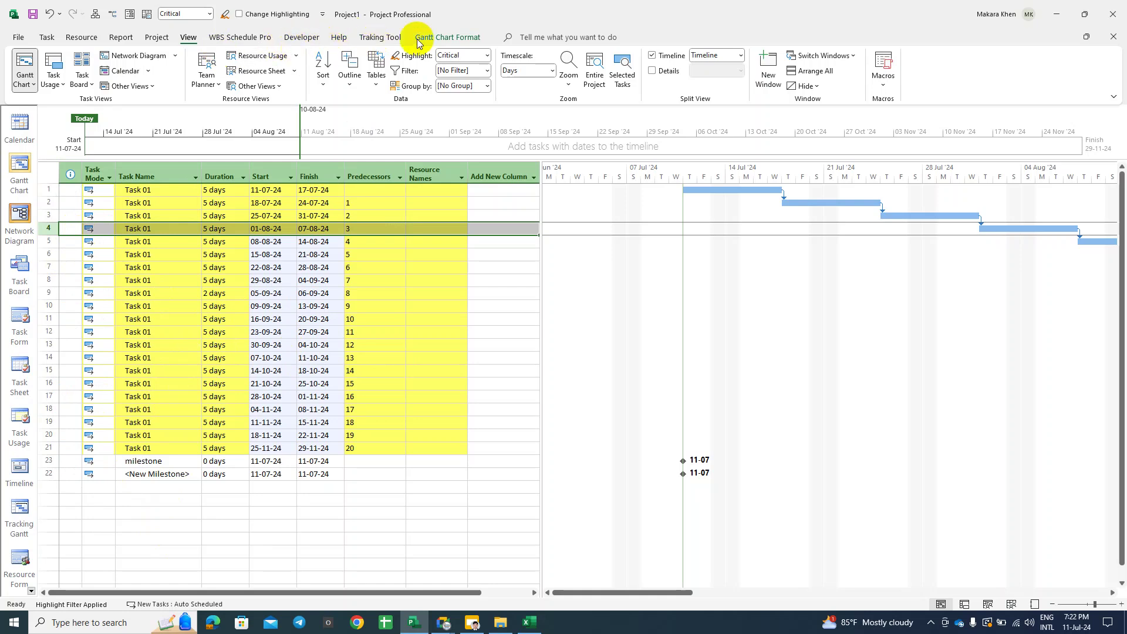
pyautogui.click(437, 37)
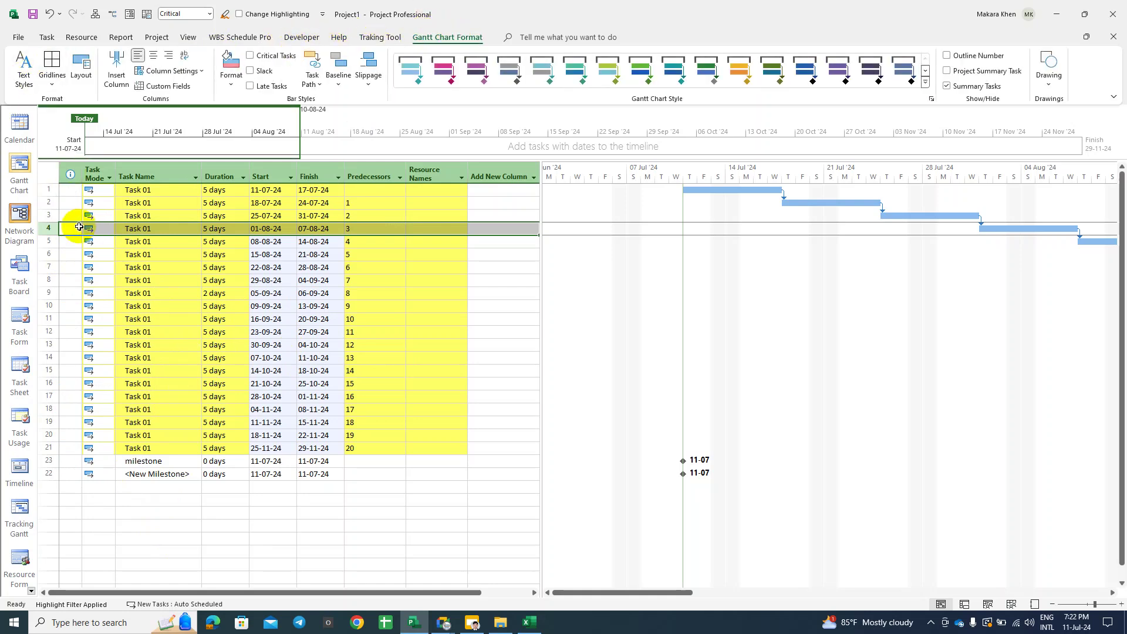
pyautogui.rightClick(48, 228)
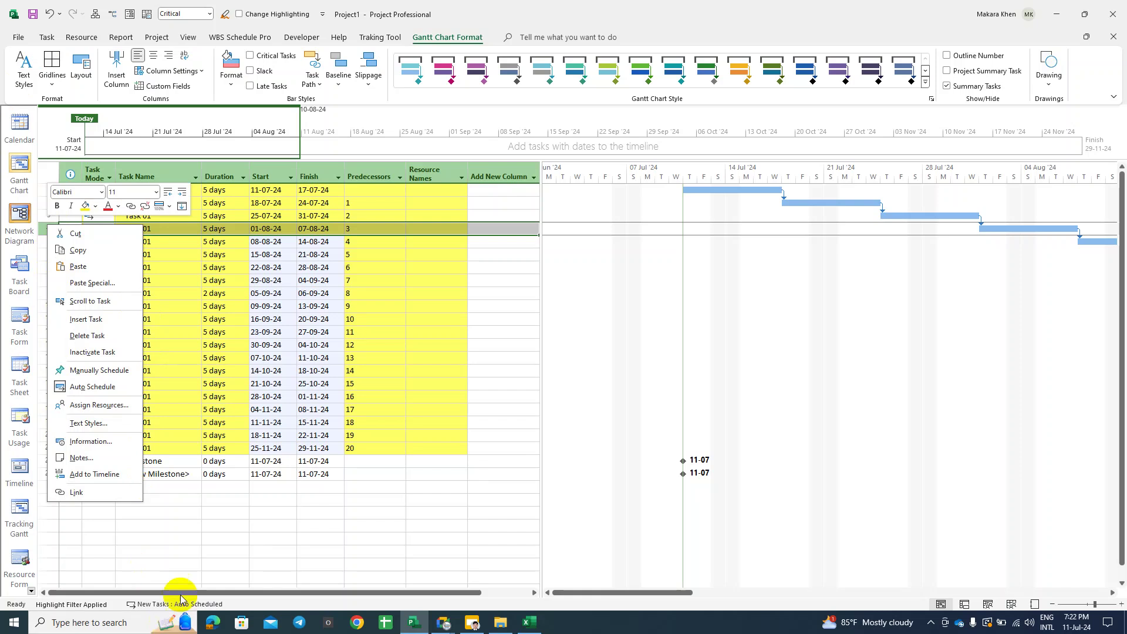
pyautogui.click(221, 519)
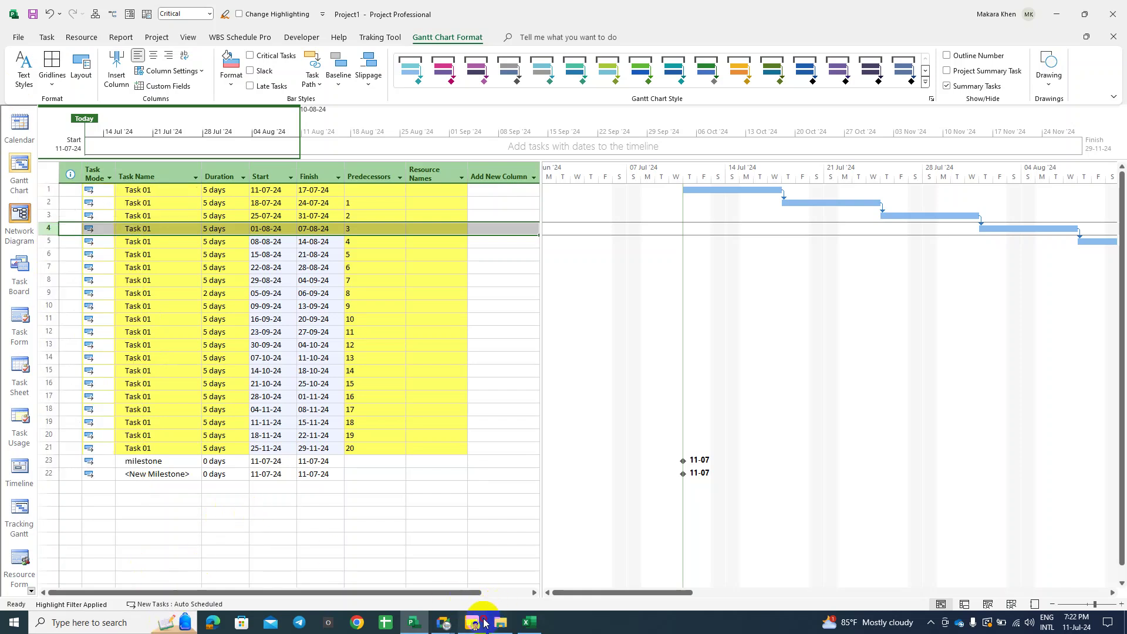
# Highlight the 'Reordering Tasks by Dragging' bullet on the Adding Tasks slide, then minimize Chrome.
pyautogui.click(472, 622)
pyautogui.click(432, 495)
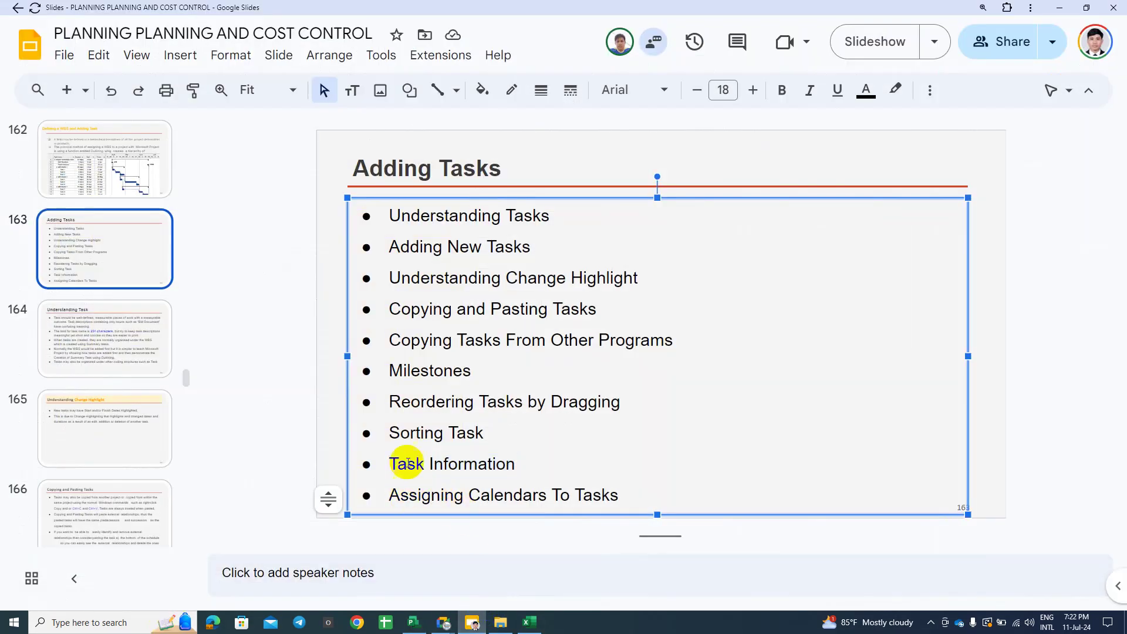
pyautogui.moveTo(391, 402); pyautogui.dragTo(623, 411)
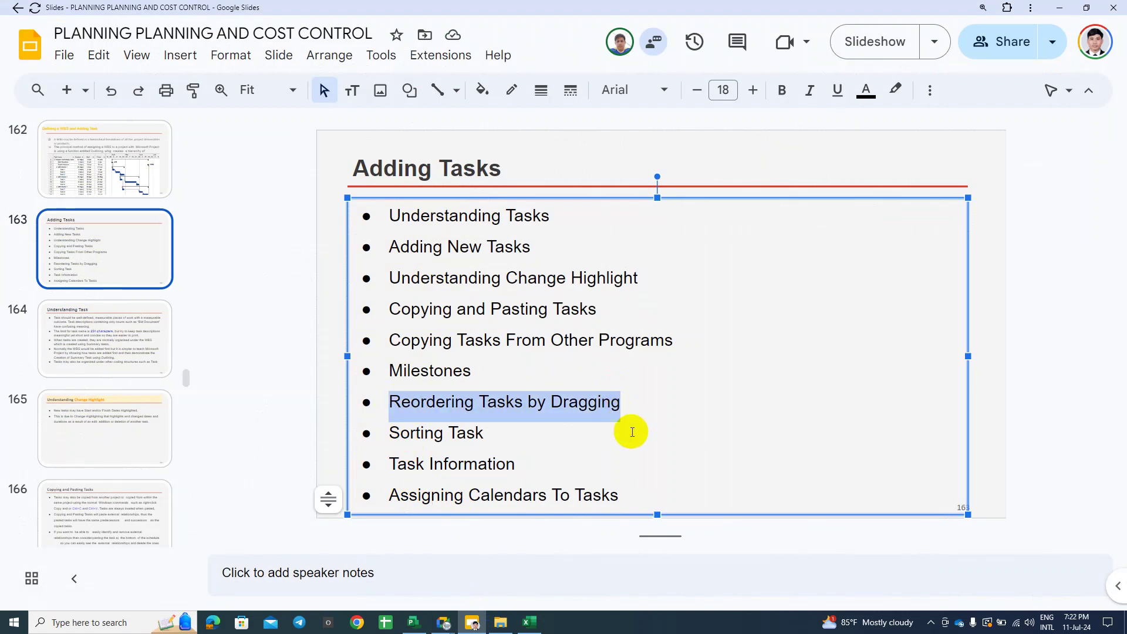
pyautogui.click(1096, 235)
pyautogui.click(1064, 12)
pyautogui.click(332, 434)
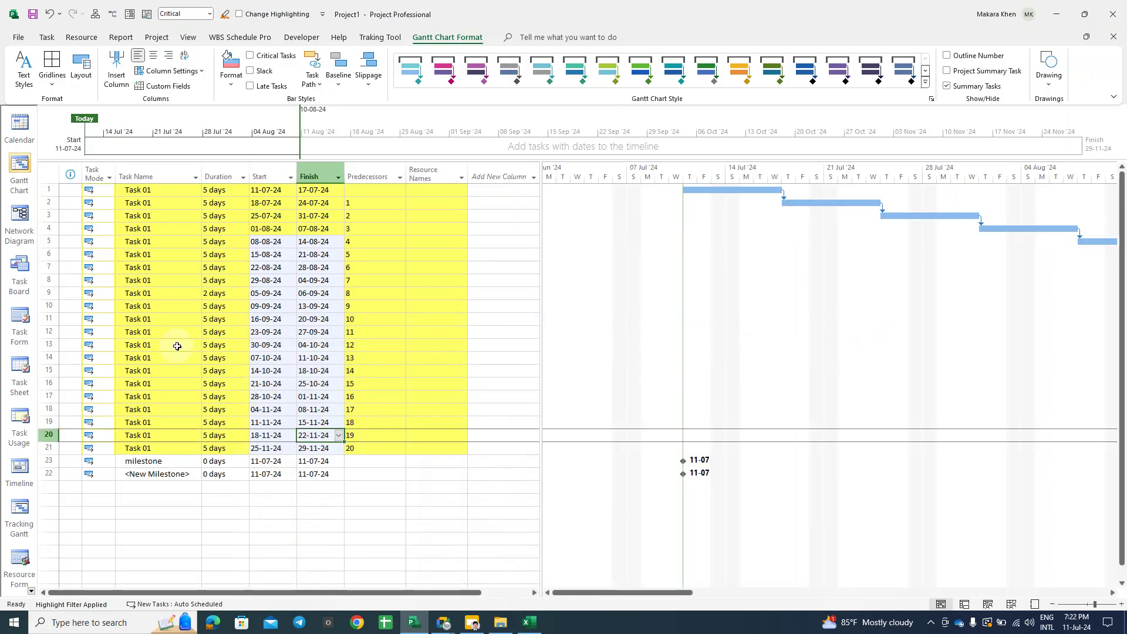
# Select all the old Task 01 rows and delete them.
pyautogui.click(157, 190)
pyautogui.click(156, 203)
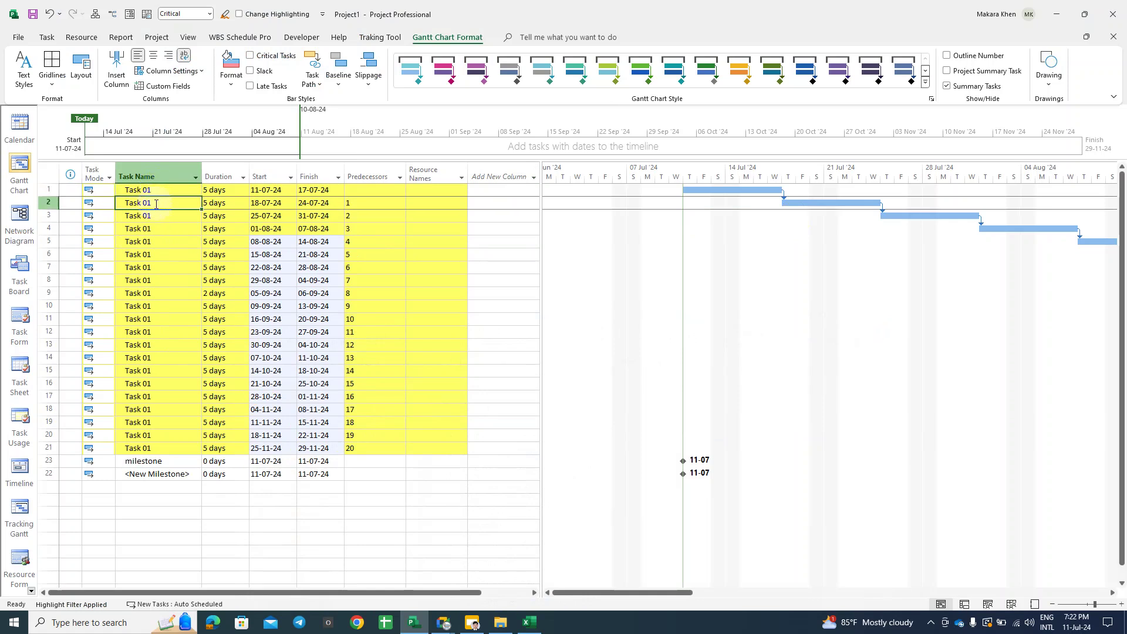
pyautogui.click(155, 254)
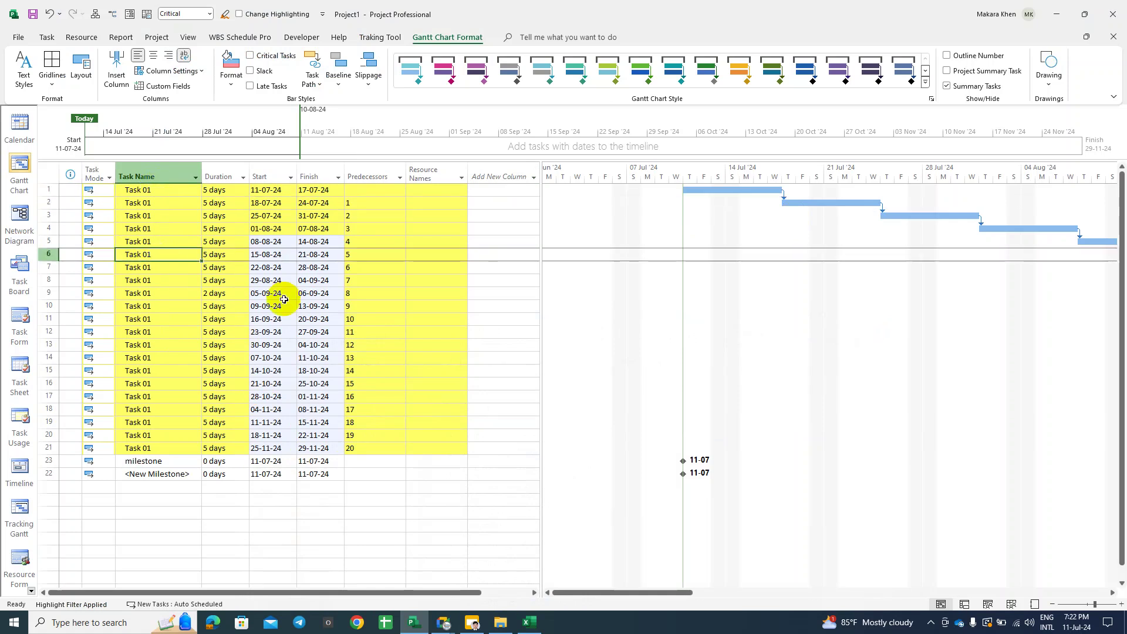
pyautogui.click(71, 219)
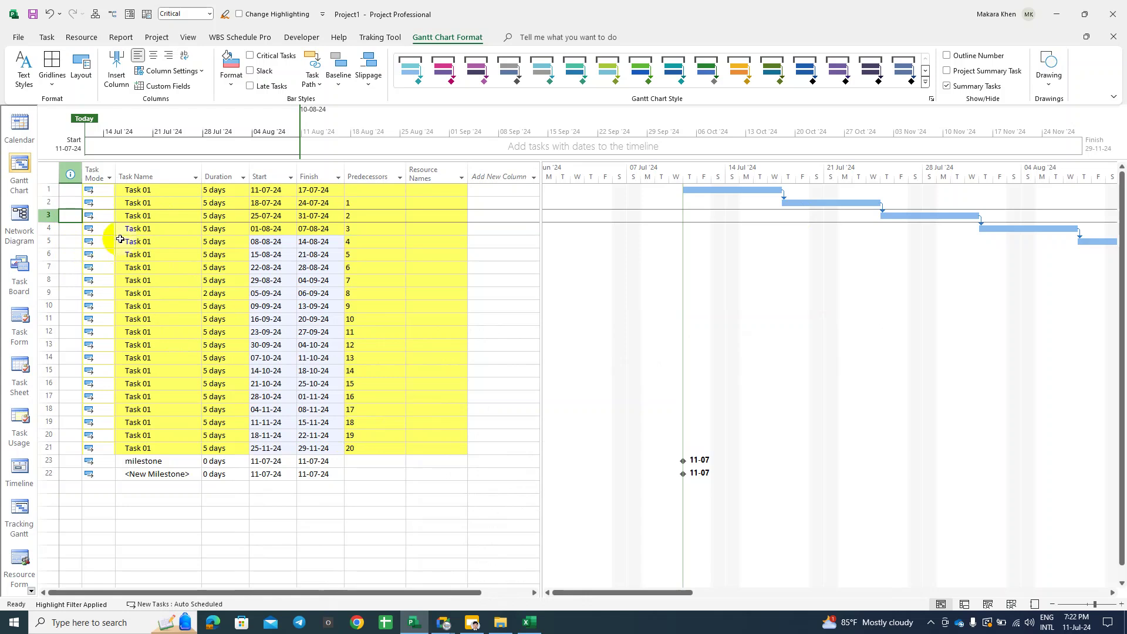
pyautogui.click(180, 305)
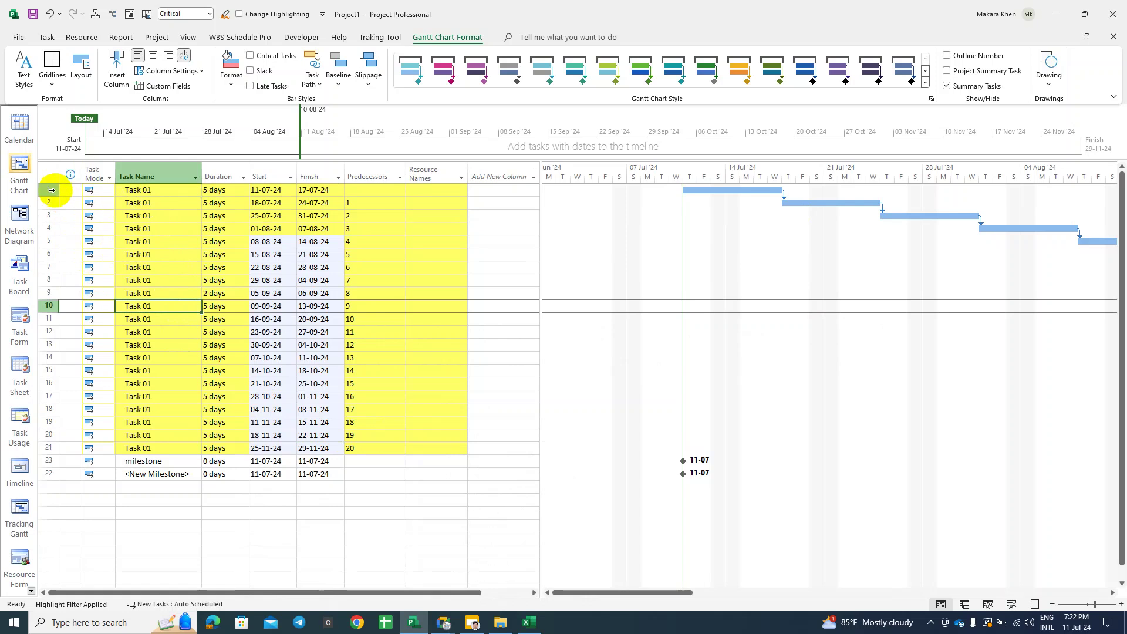
pyautogui.moveTo(52, 190); pyautogui.dragTo(30, 468)
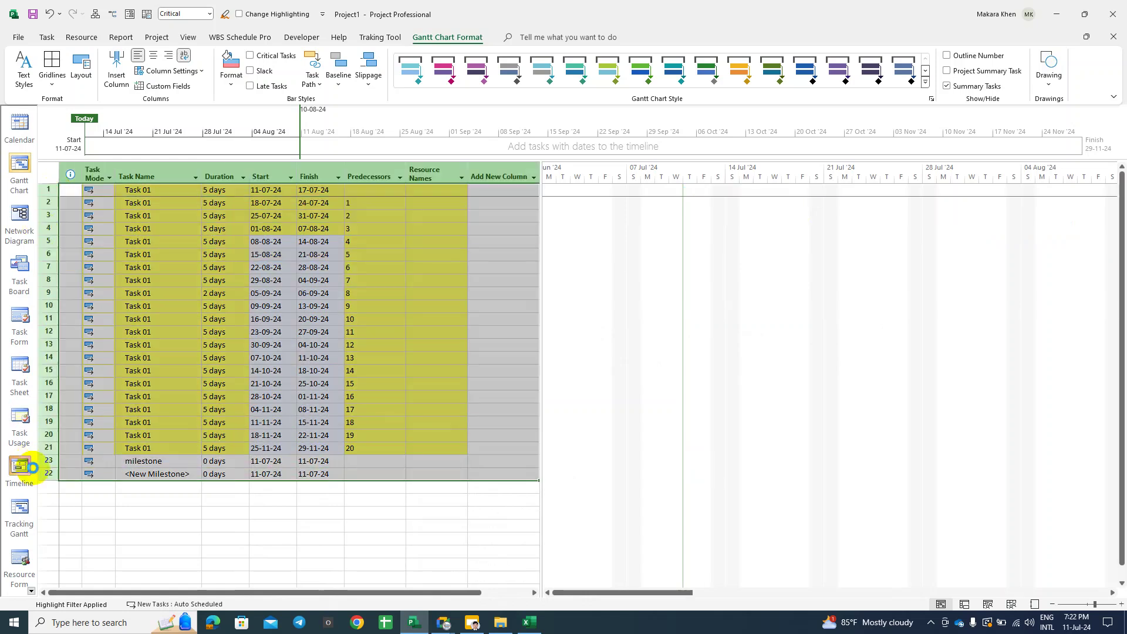
pyautogui.press('Delete')
pyautogui.click(133, 405)
# Enter the tasks Foundation, Soil Excavation and Compaction.
pyautogui.click(125, 191)
pyautogui.write('Foundation')
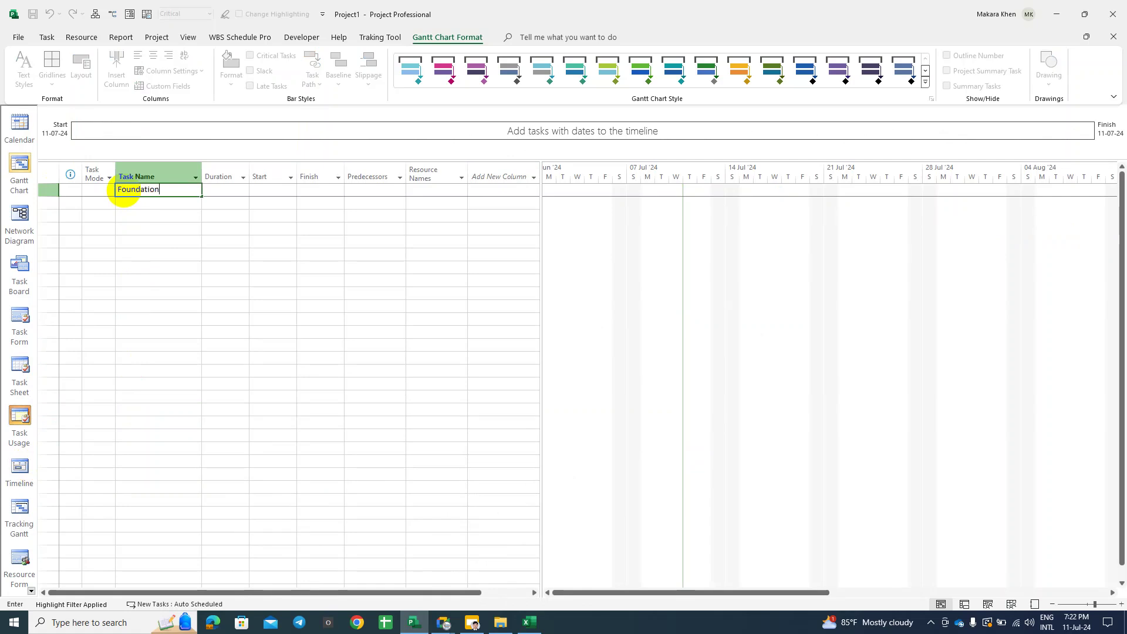
pyautogui.press('Return')
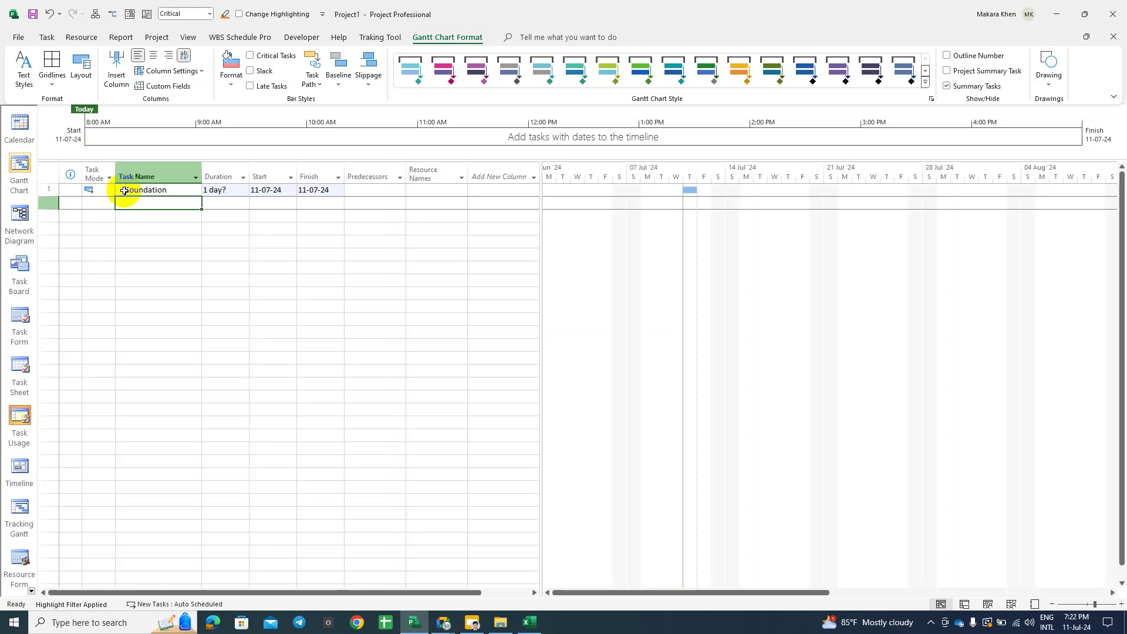
pyautogui.write('Soil Excava')
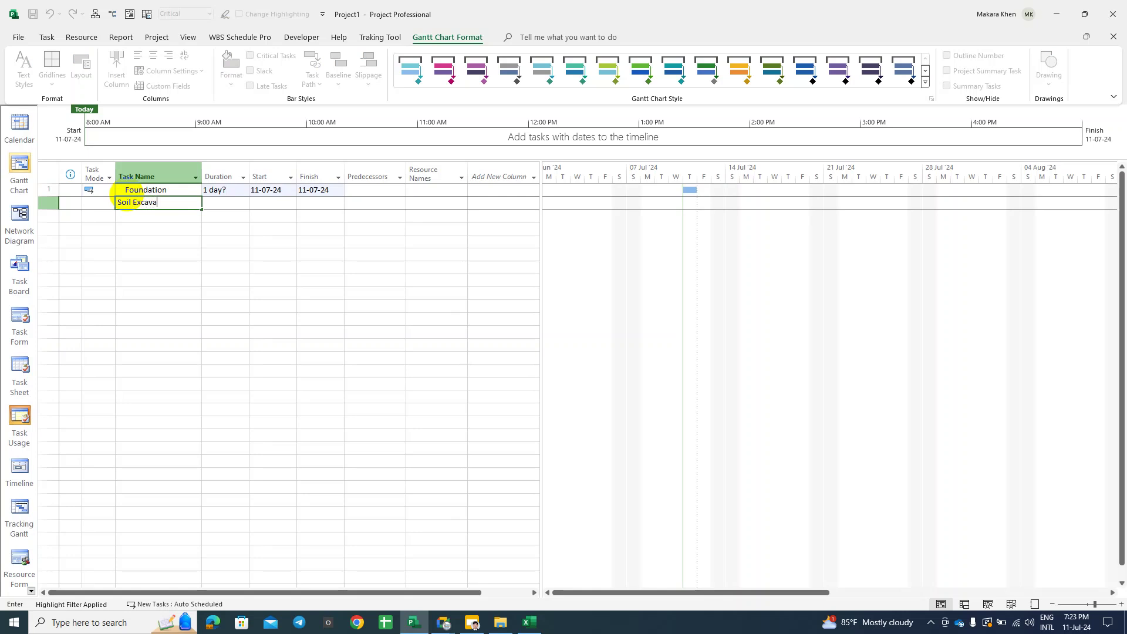
pyautogui.write('n')
pyautogui.press('Return')
pyautogui.write('Compact')
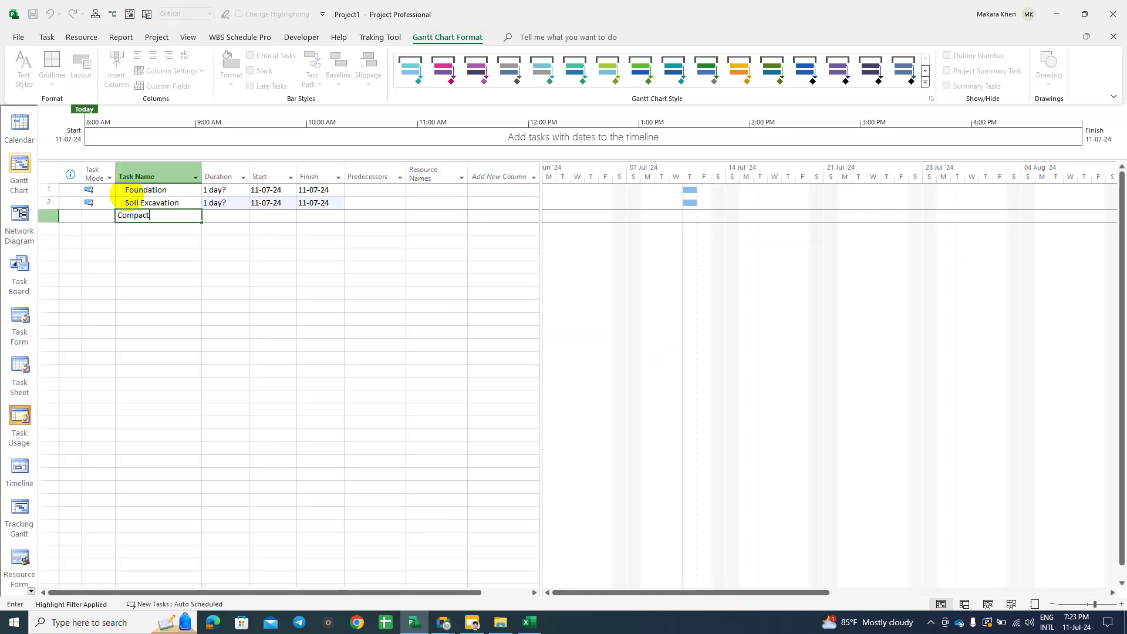
pyautogui.press('Return')
# Enter the tasks Casting Concrete, Install Formwork and Install Rebar.
pyautogui.write('Cs')
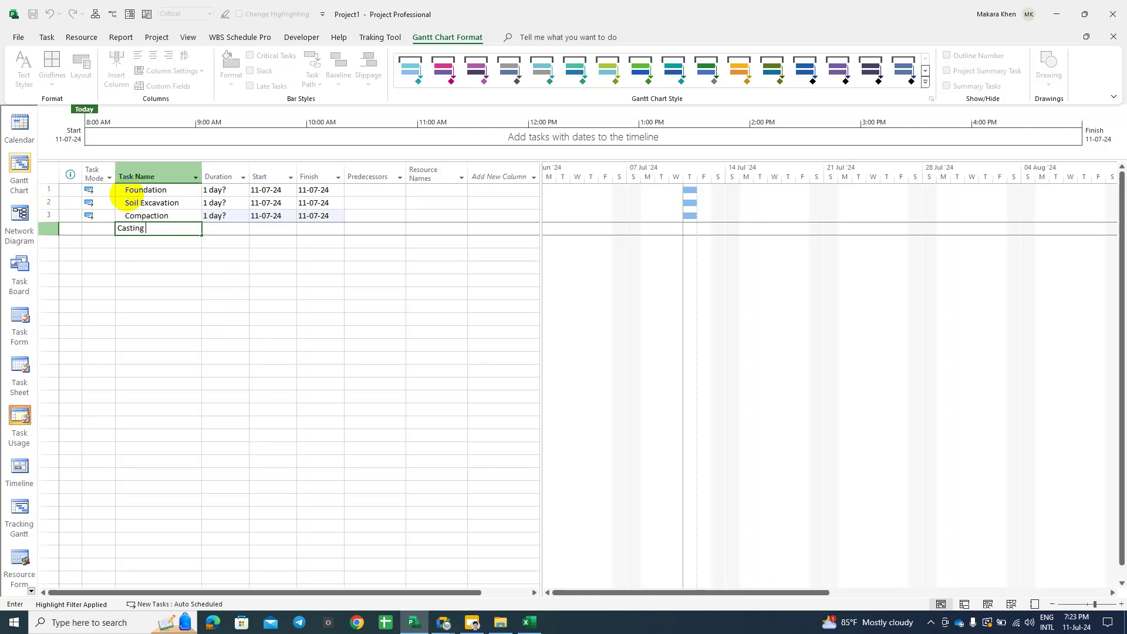
pyautogui.write('ete')
pyautogui.press('Return')
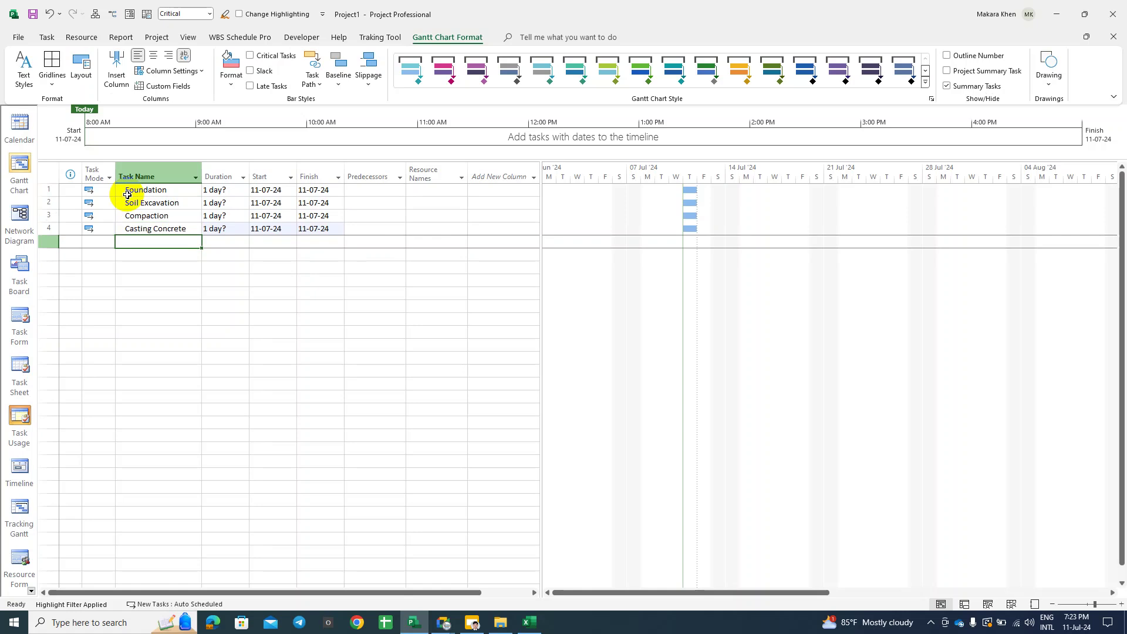
pyautogui.write('Install Formwork')
pyautogui.press('Return')
pyautogui.write('Inst')
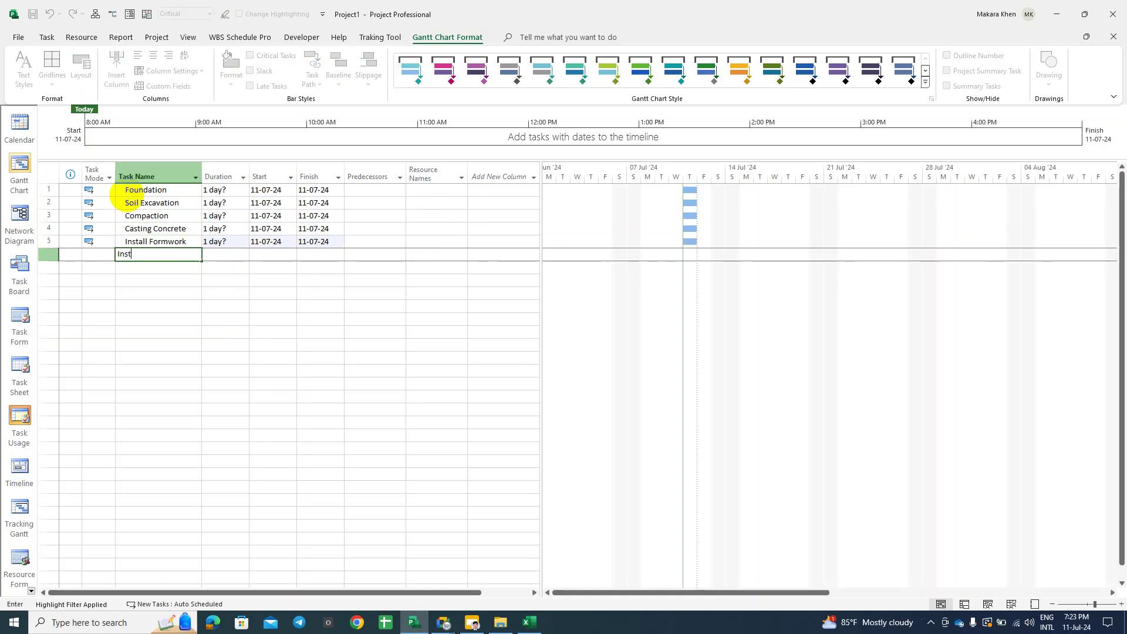
pyautogui.write('bar')
pyautogui.press('Return')
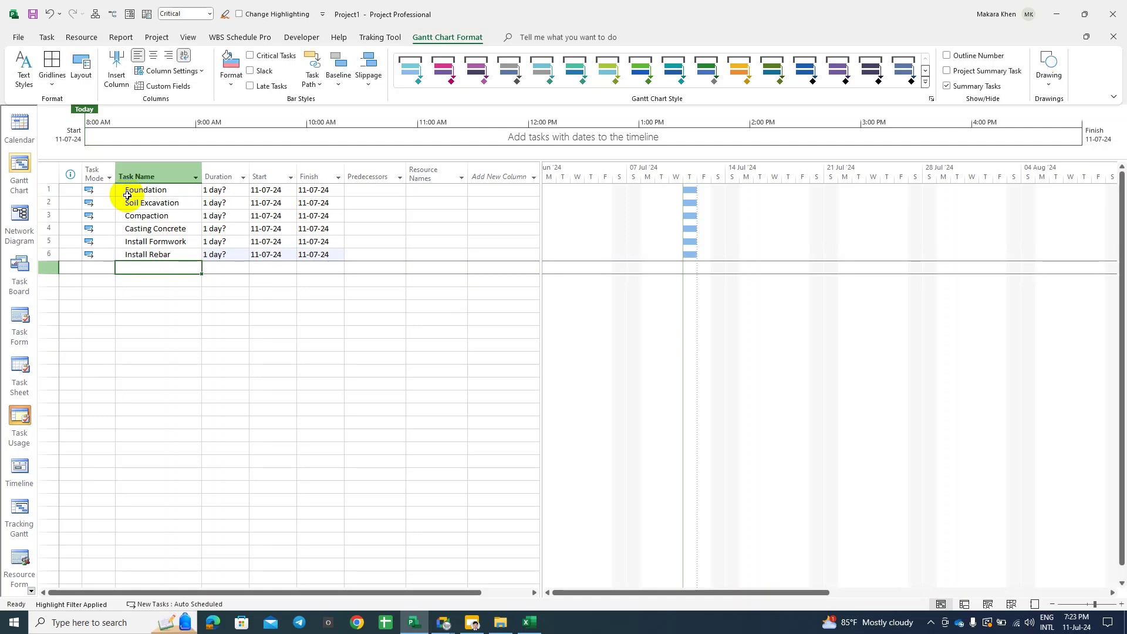
# Indent Soil Excavation through Install Rebar under Foundation and widen the Task Name column.
pyautogui.click(221, 189)
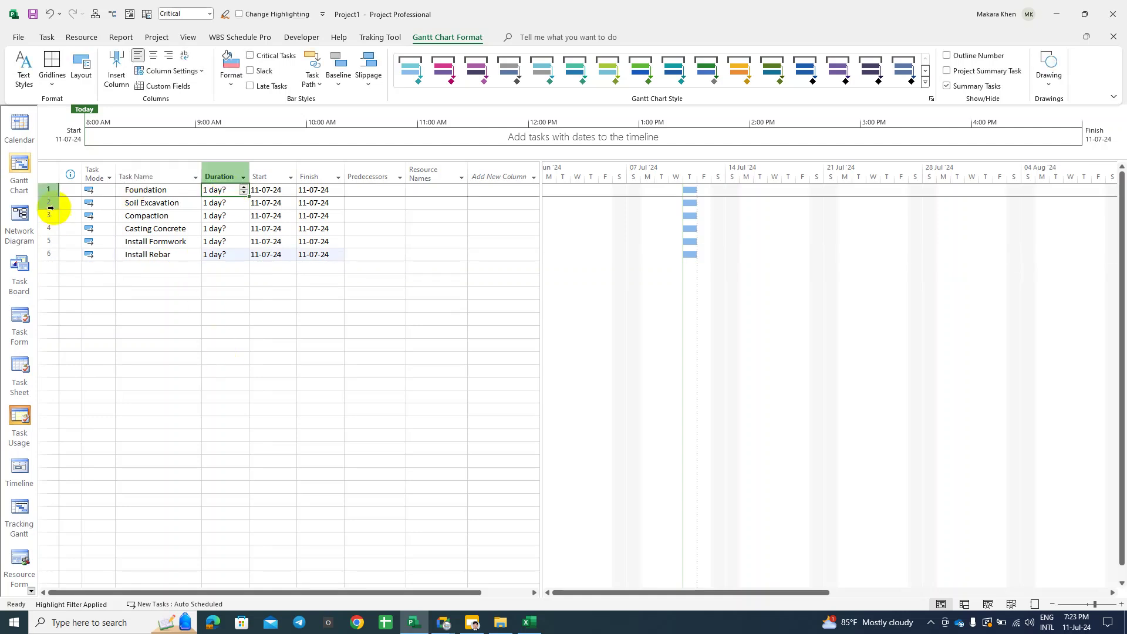
pyautogui.moveTo(50, 208); pyautogui.dragTo(48, 254)
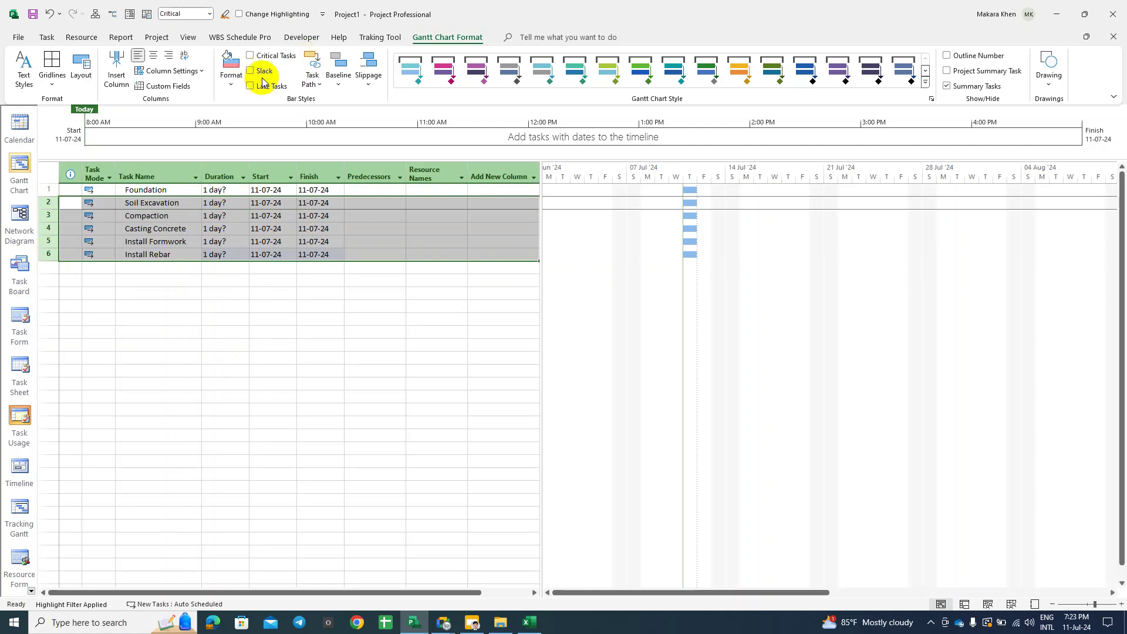
pyautogui.click(46, 37)
pyautogui.click(271, 85)
pyautogui.click(214, 291)
pyautogui.click(155, 262)
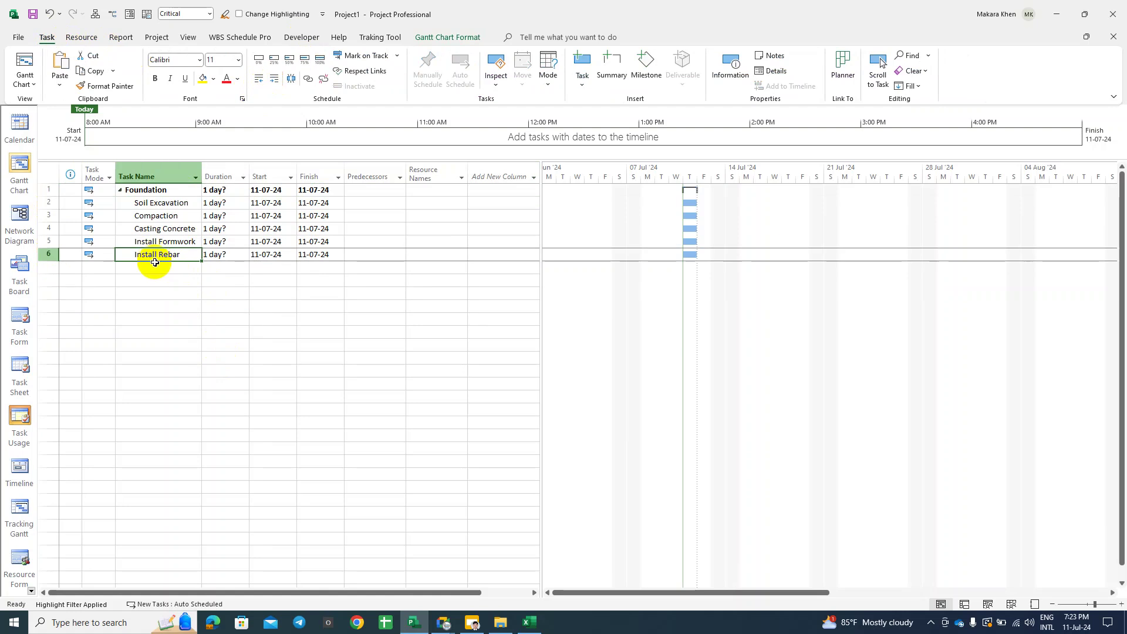
pyautogui.moveTo(201, 171); pyautogui.dragTo(237, 170)
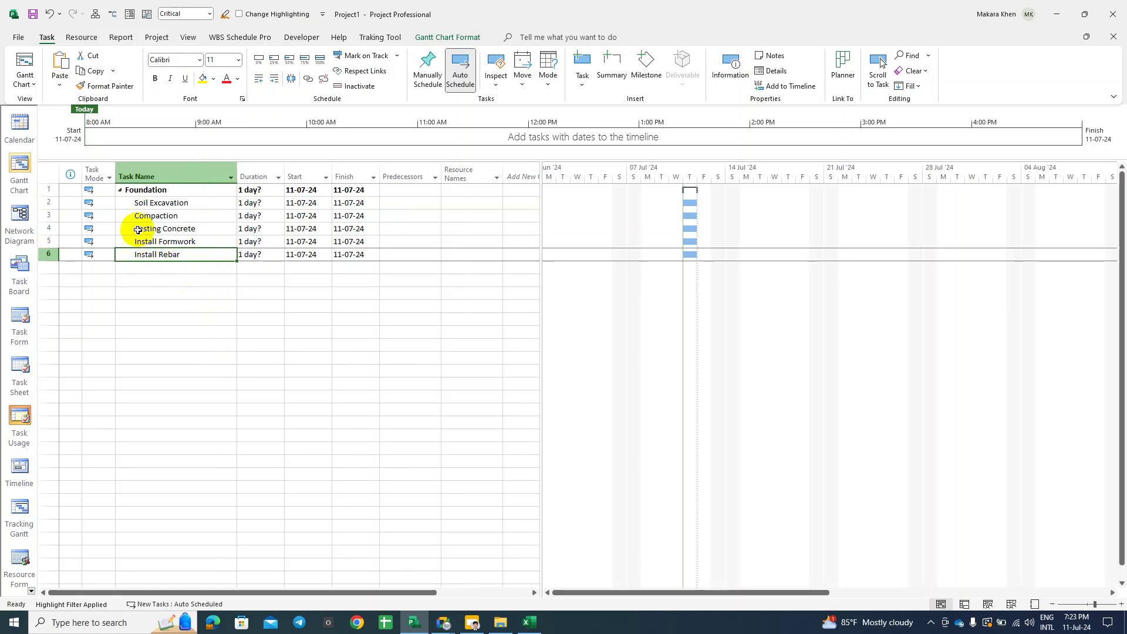
# Drag Casting Concrete down to become the last Foundation subtask.
pyautogui.click(138, 203)
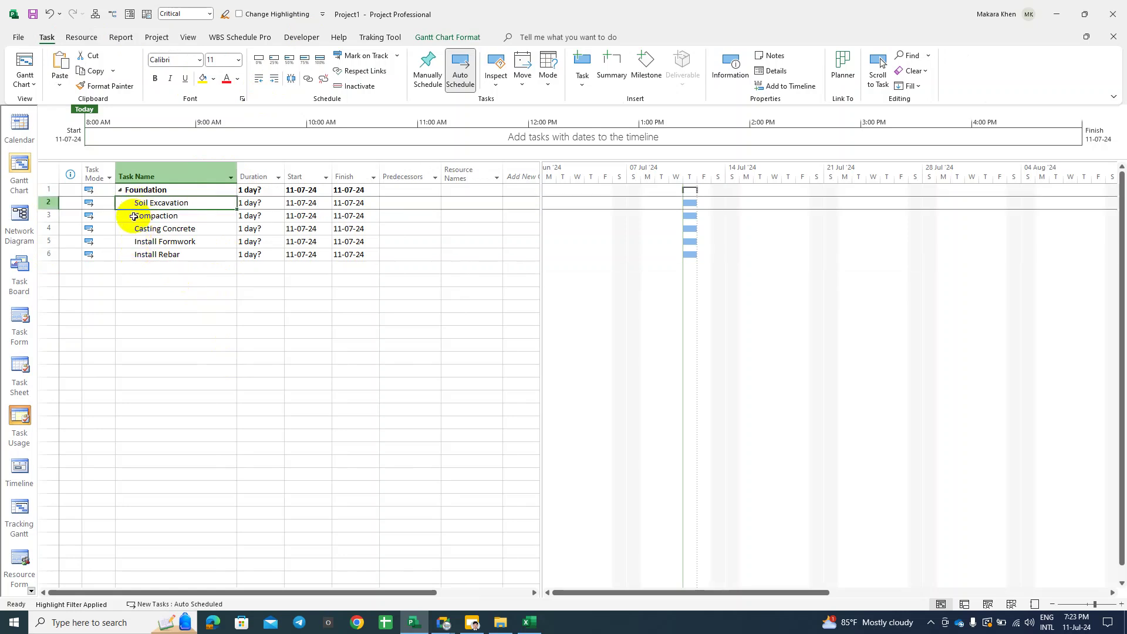
pyautogui.click(135, 217)
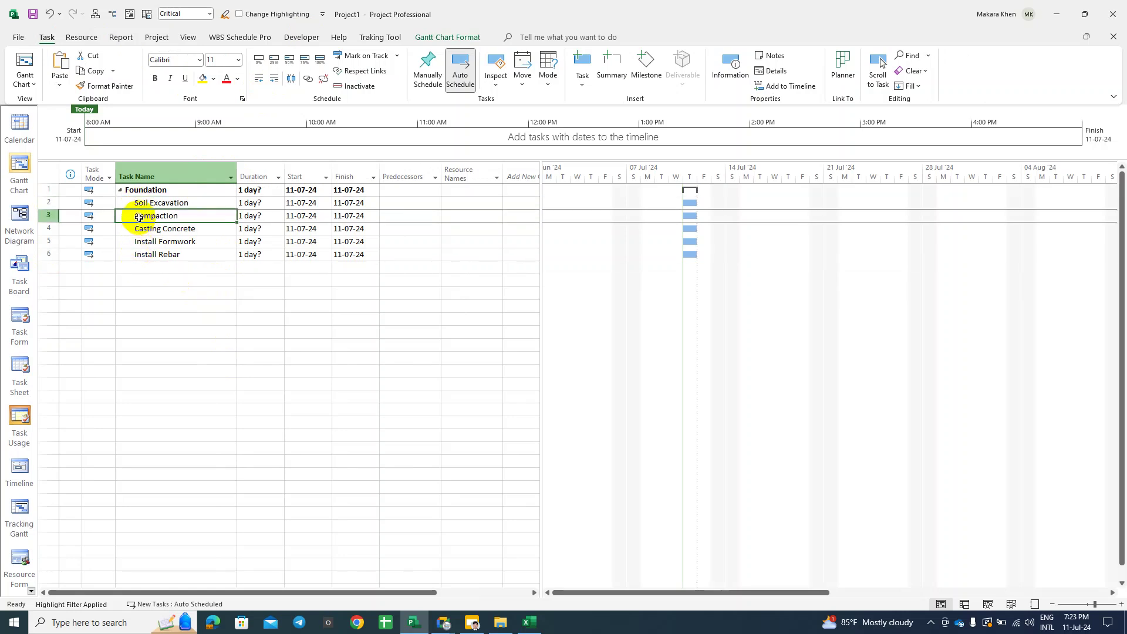
pyautogui.click(151, 254)
pyautogui.click(150, 241)
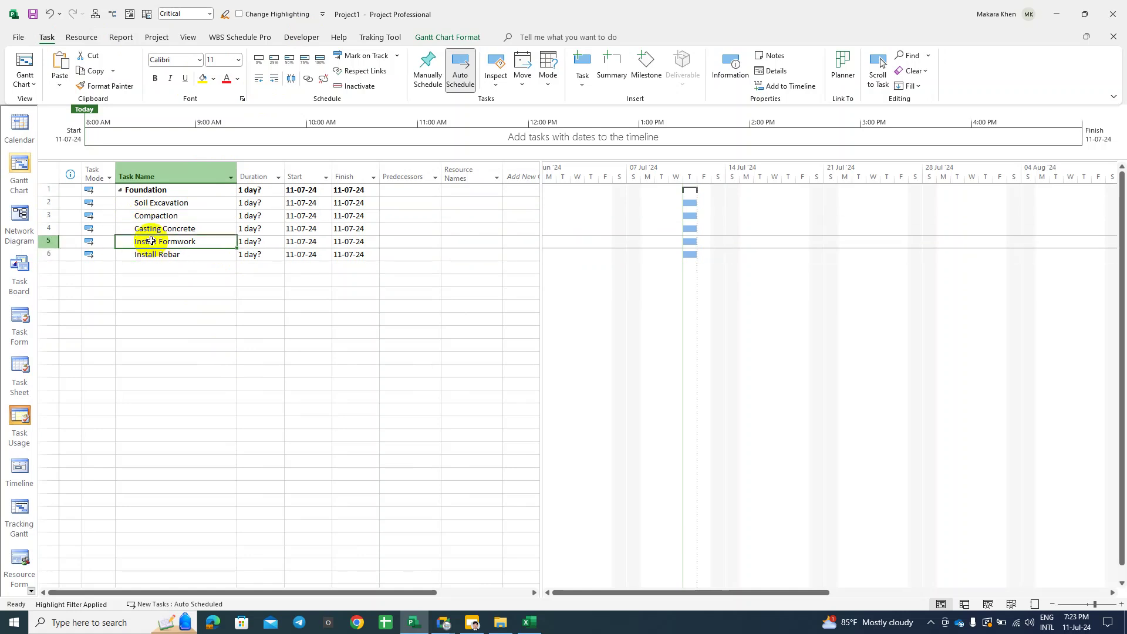
pyautogui.click(150, 228)
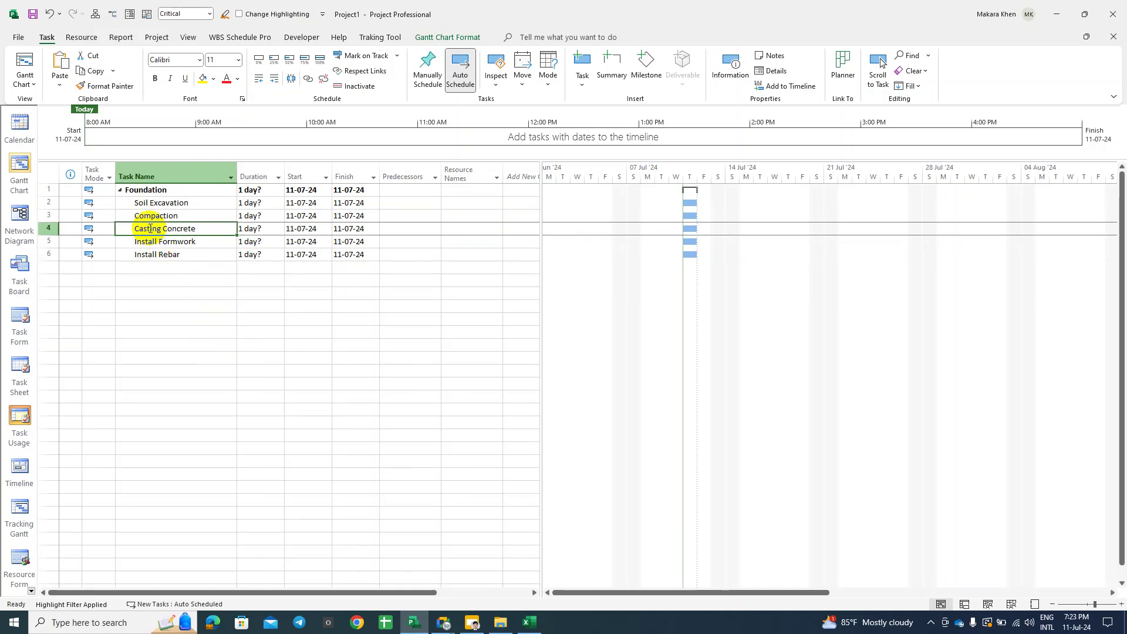
pyautogui.click(54, 229)
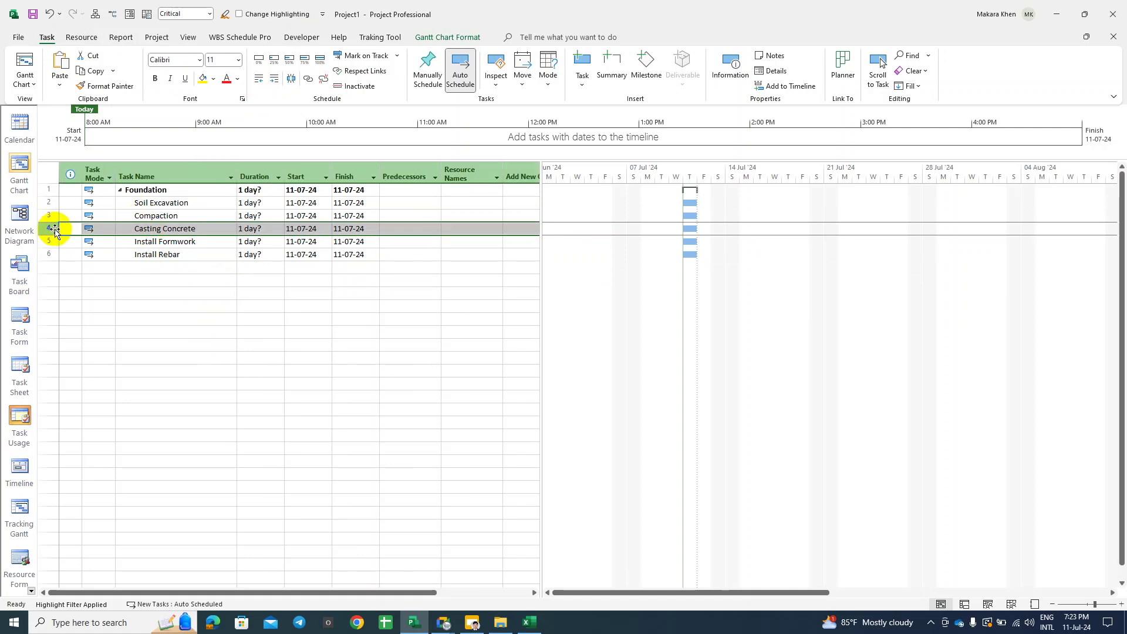
pyautogui.click(89, 240)
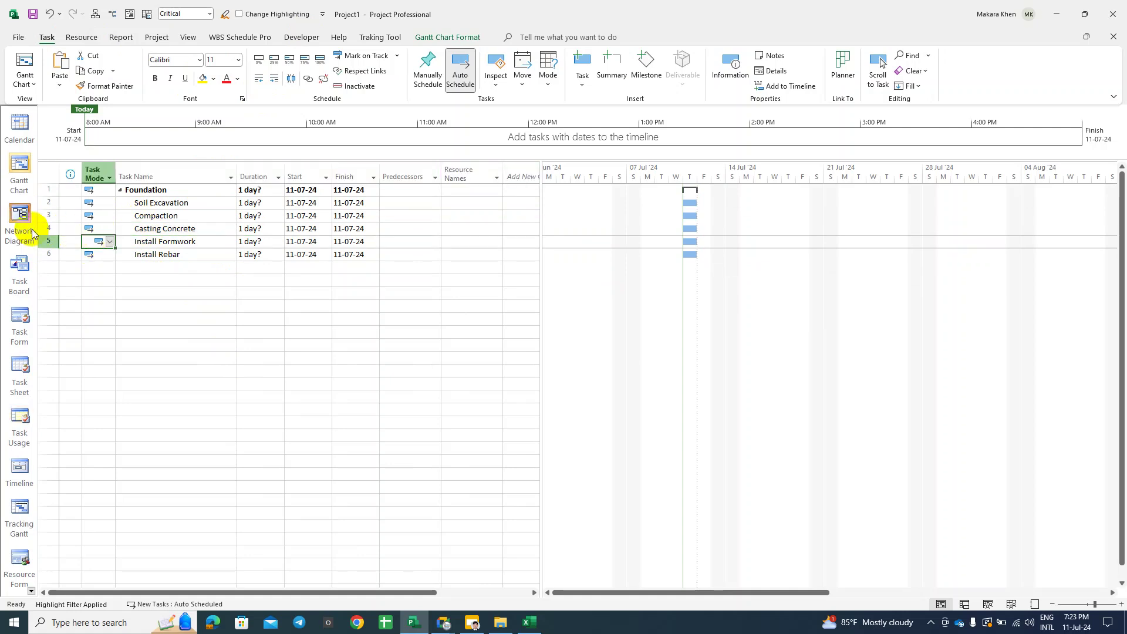
pyautogui.click(47, 228)
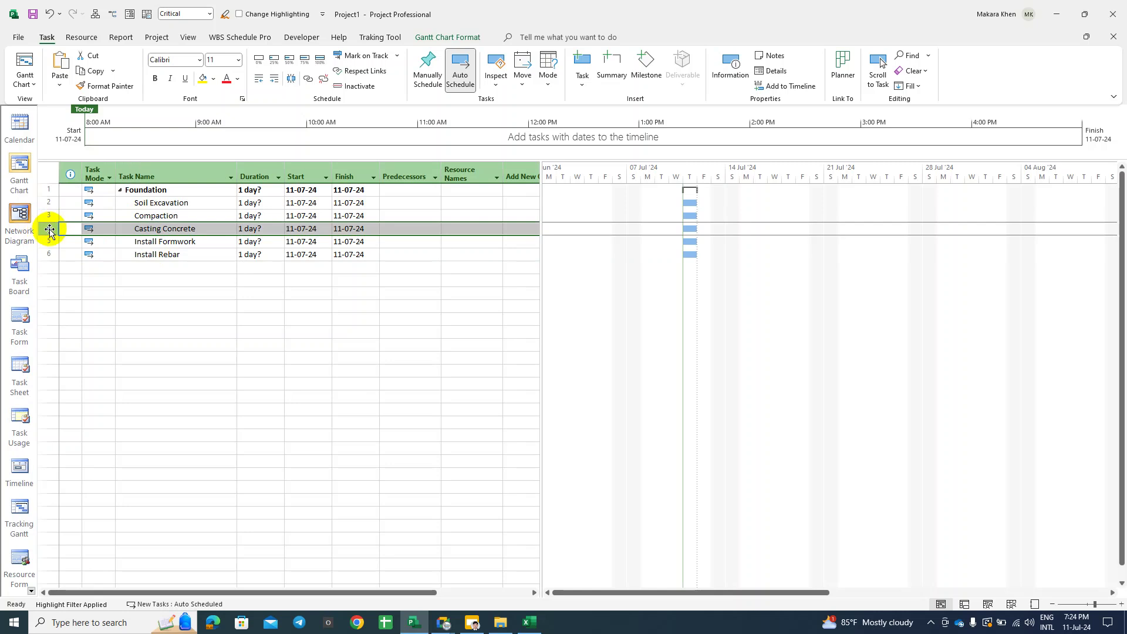
pyautogui.moveTo(50, 232); pyautogui.dragTo(47, 322)
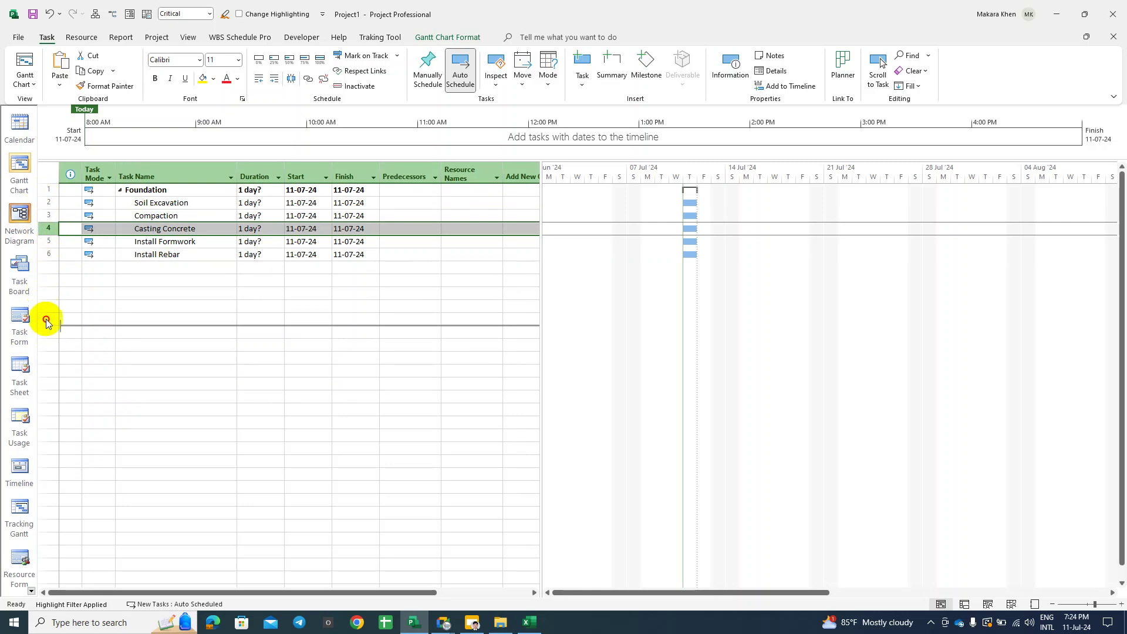
pyautogui.moveTo(46, 322); pyautogui.dragTo(39, 262)
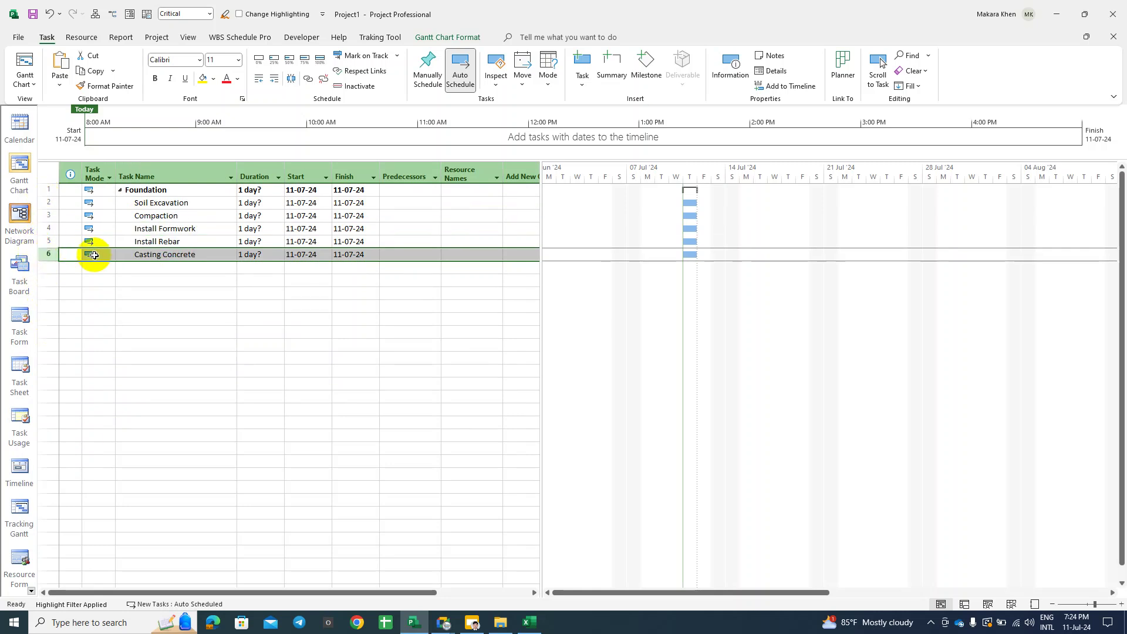
# Move Install Rebar up above Install Formwork.
pyautogui.click(153, 215)
pyautogui.click(153, 241)
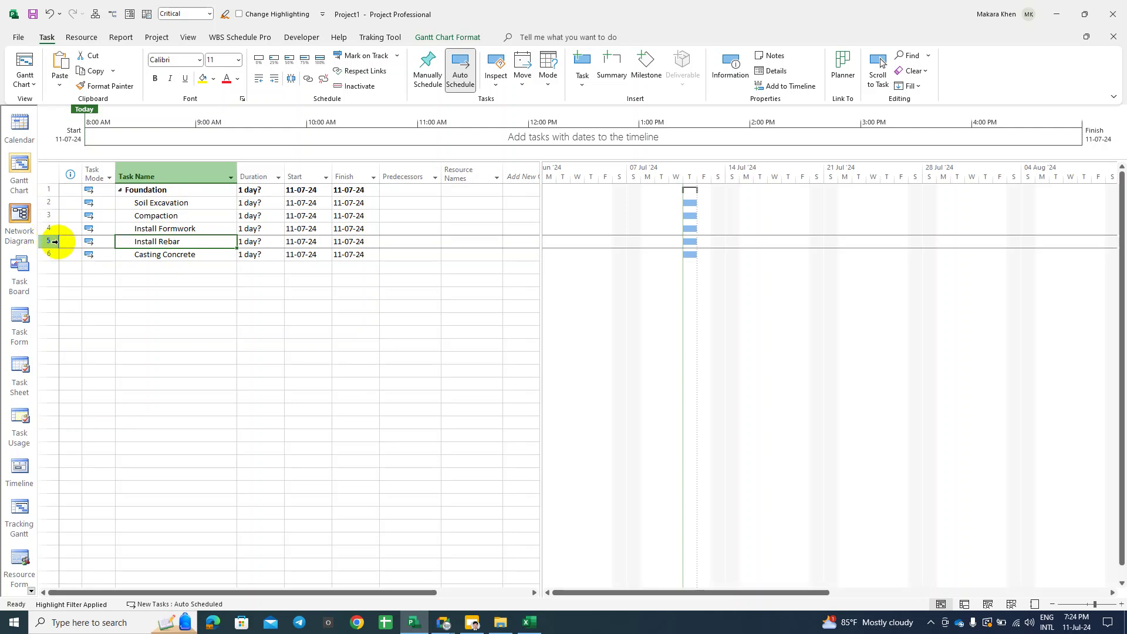
pyautogui.click(54, 241)
pyautogui.moveTo(54, 242); pyautogui.dragTo(55, 226)
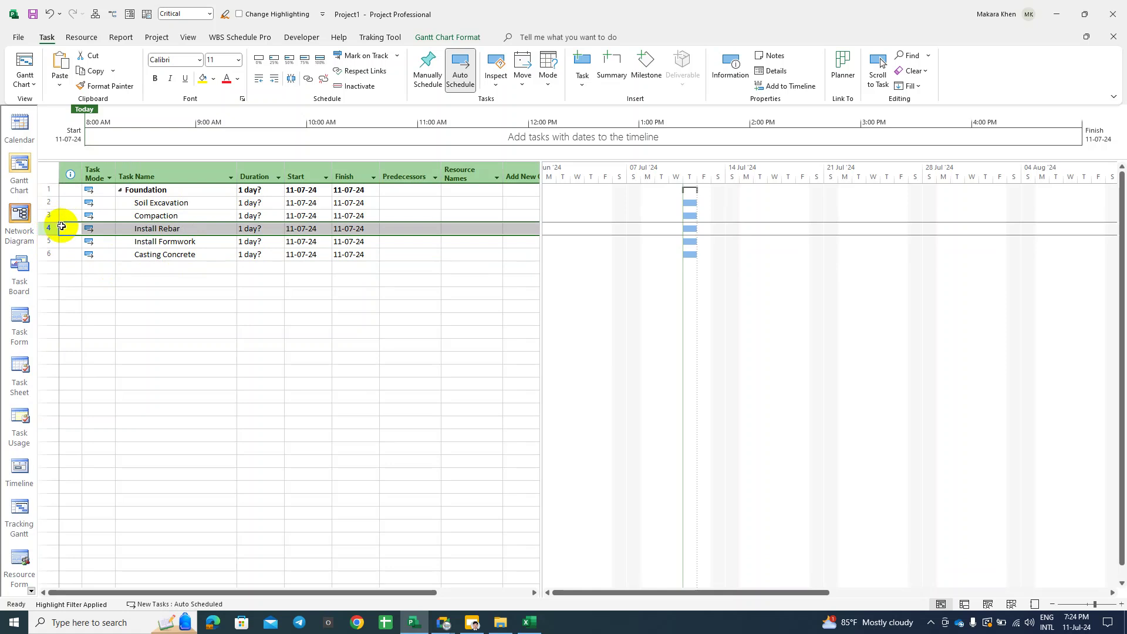
pyautogui.click(179, 317)
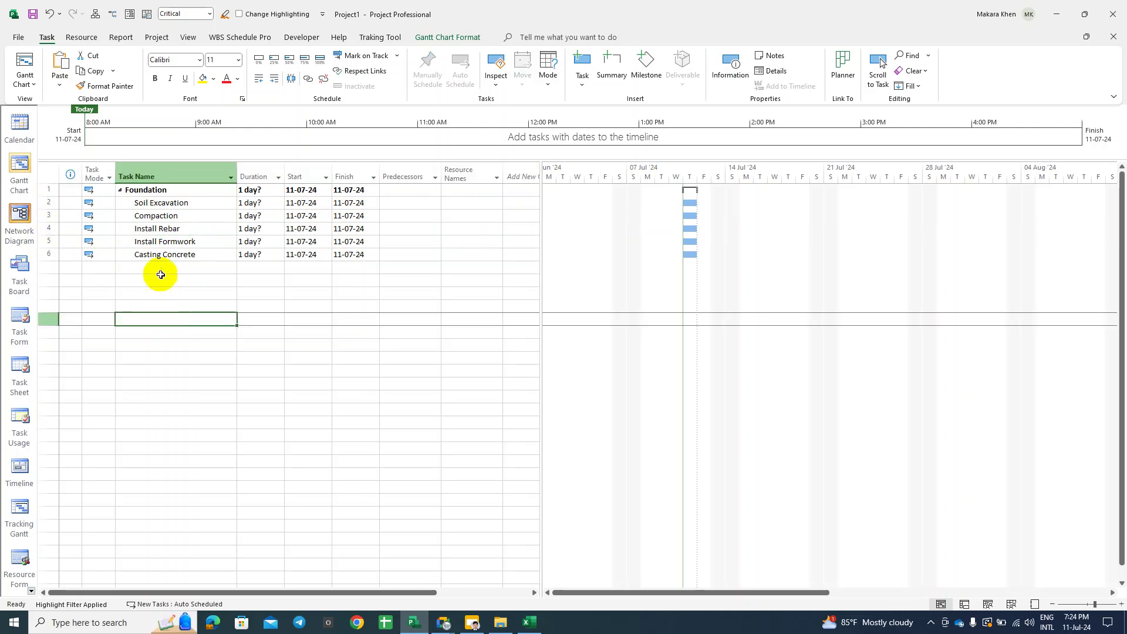
# Cut Compaction, paste it in the empty row, and drag it directly below Soil Excavation.
pyautogui.click(40, 243)
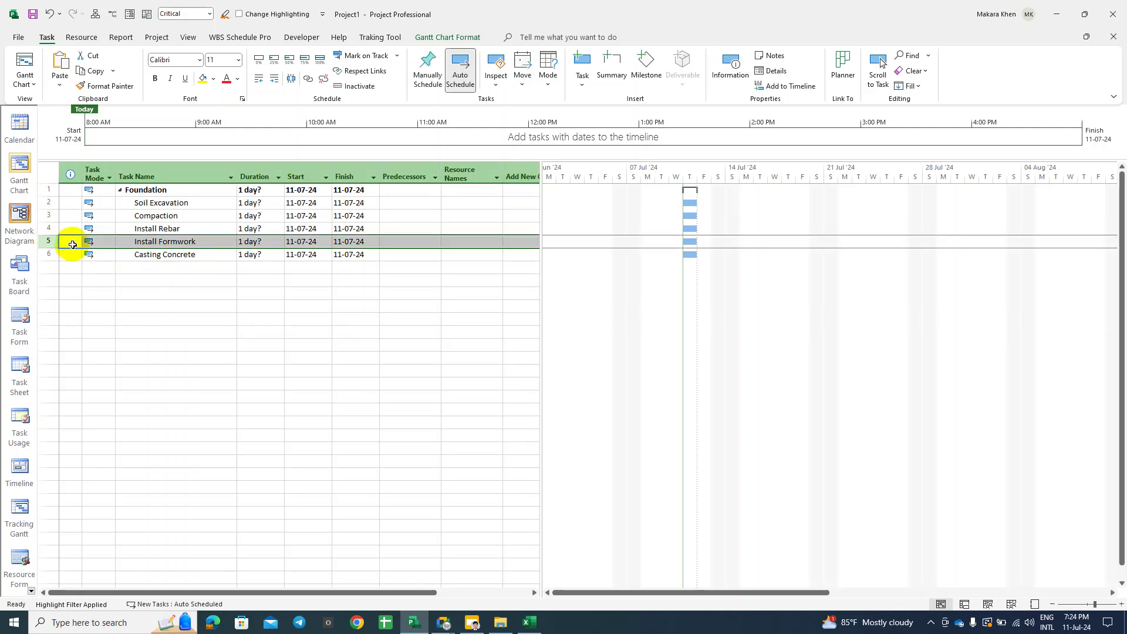
pyautogui.click(48, 216)
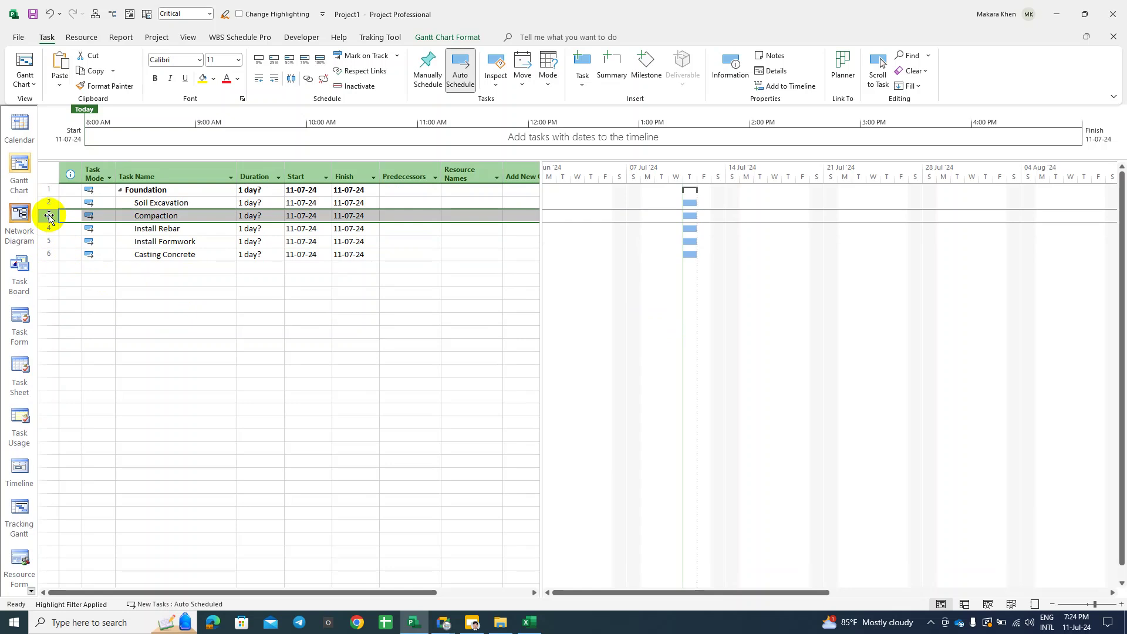
pyautogui.press('Delete')
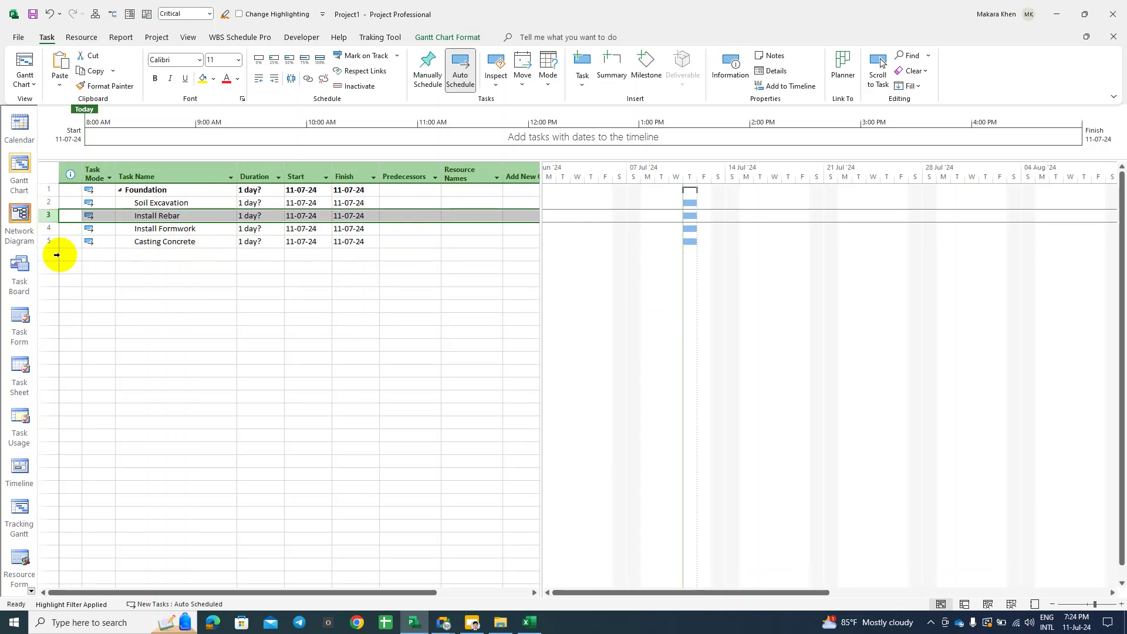
pyautogui.click(55, 256)
pyautogui.hotkey('ctrl', 'v')
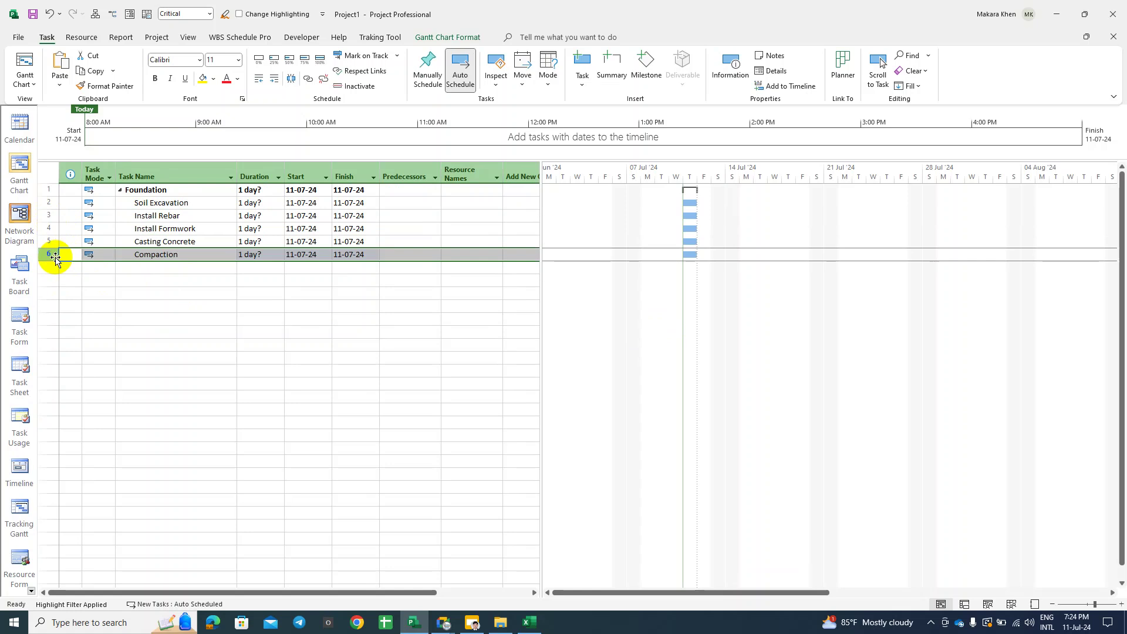
pyautogui.moveTo(59, 256); pyautogui.dragTo(62, 202)
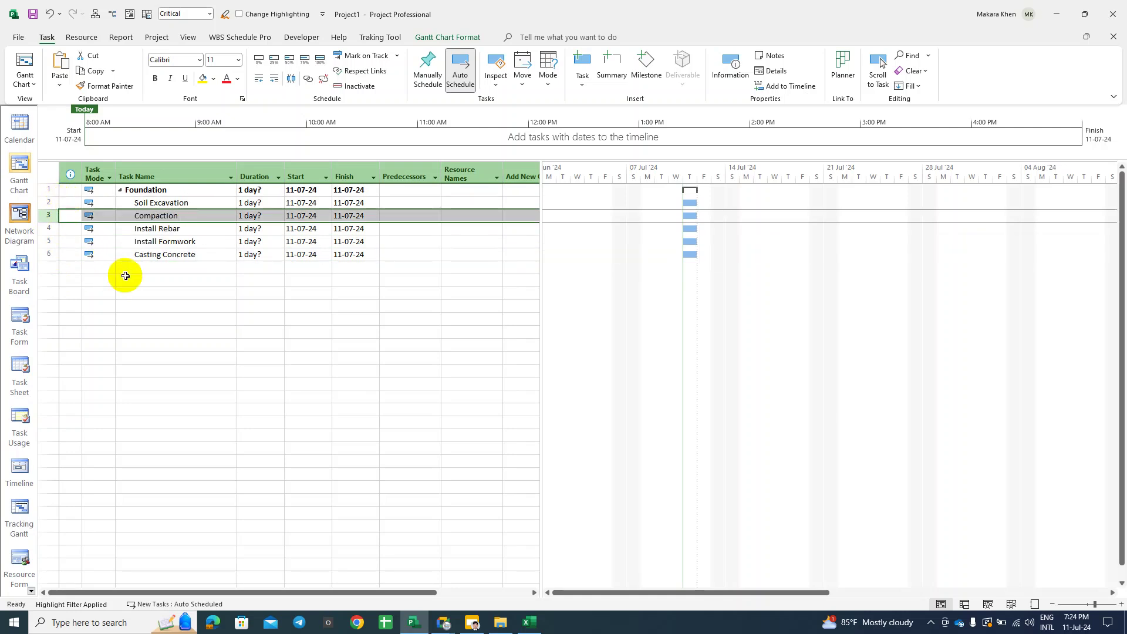
pyautogui.rightClick(47, 216)
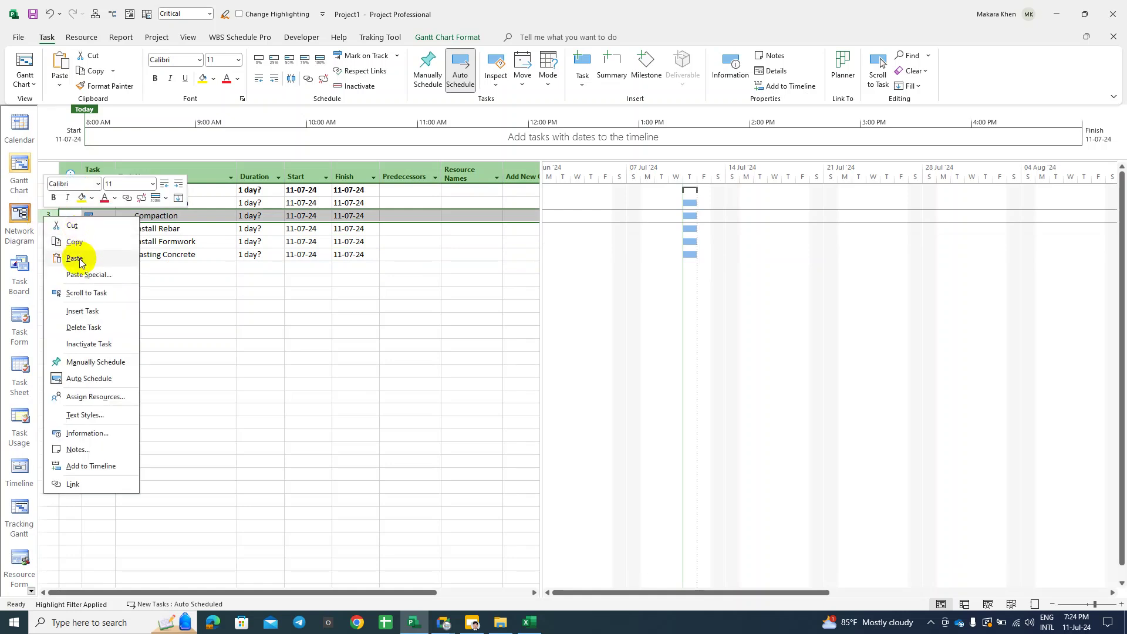
pyautogui.click(173, 316)
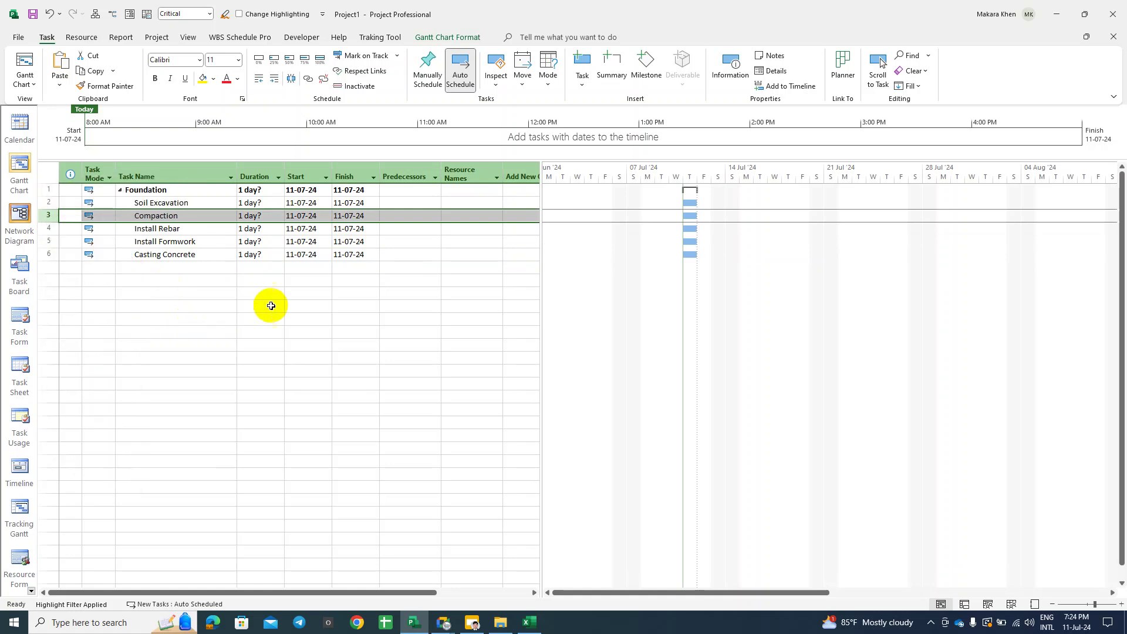
pyautogui.moveTo(48, 203); pyautogui.dragTo(47, 246)
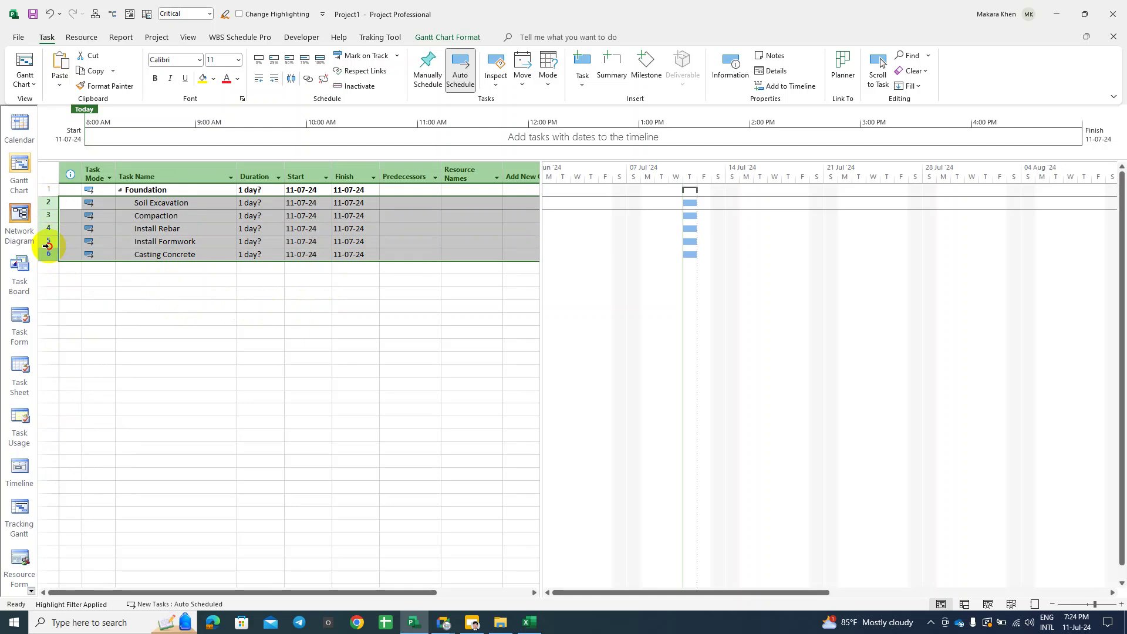
# Link the five subtasks finish-to-start, then highlight the 'Assigning Calendars To Tasks' bullet in the slides.
pyautogui.click(292, 79)
pyautogui.click(311, 280)
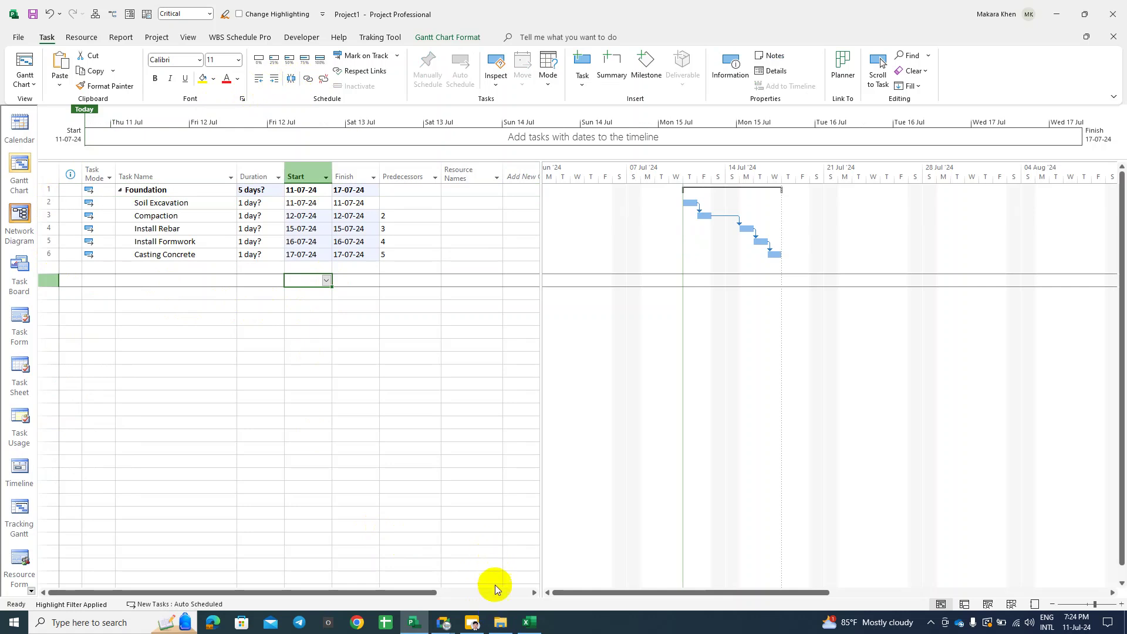
pyautogui.click(472, 622)
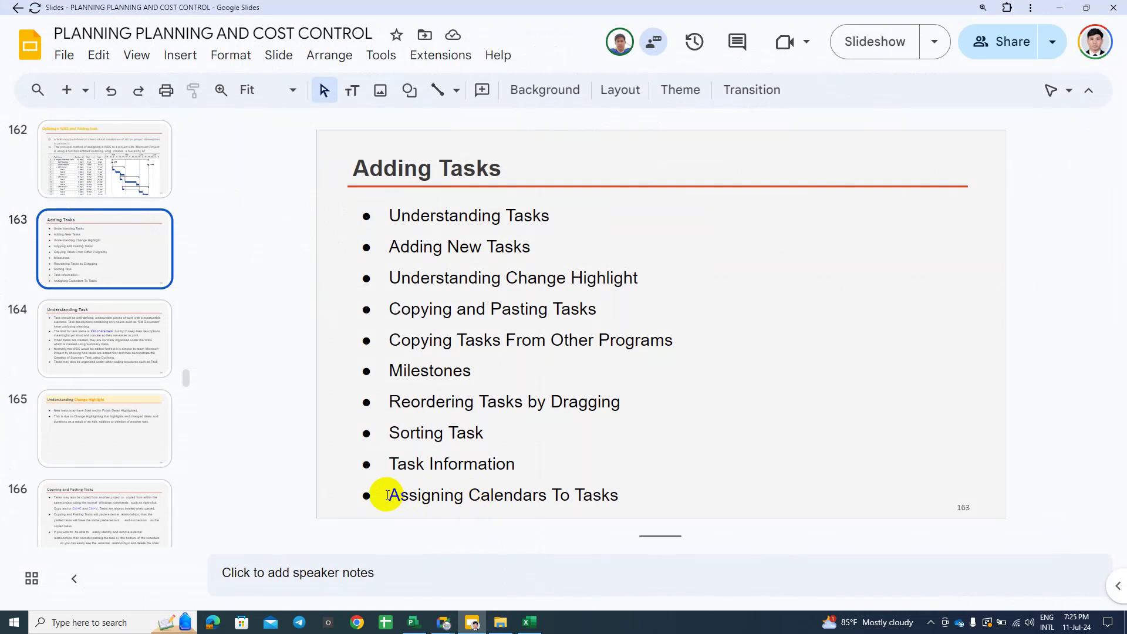
pyautogui.moveTo(387, 495); pyautogui.dragTo(616, 495)
# Back in Project, cancel the new column entry and open Project Information for Project1.
pyautogui.click(1059, 8)
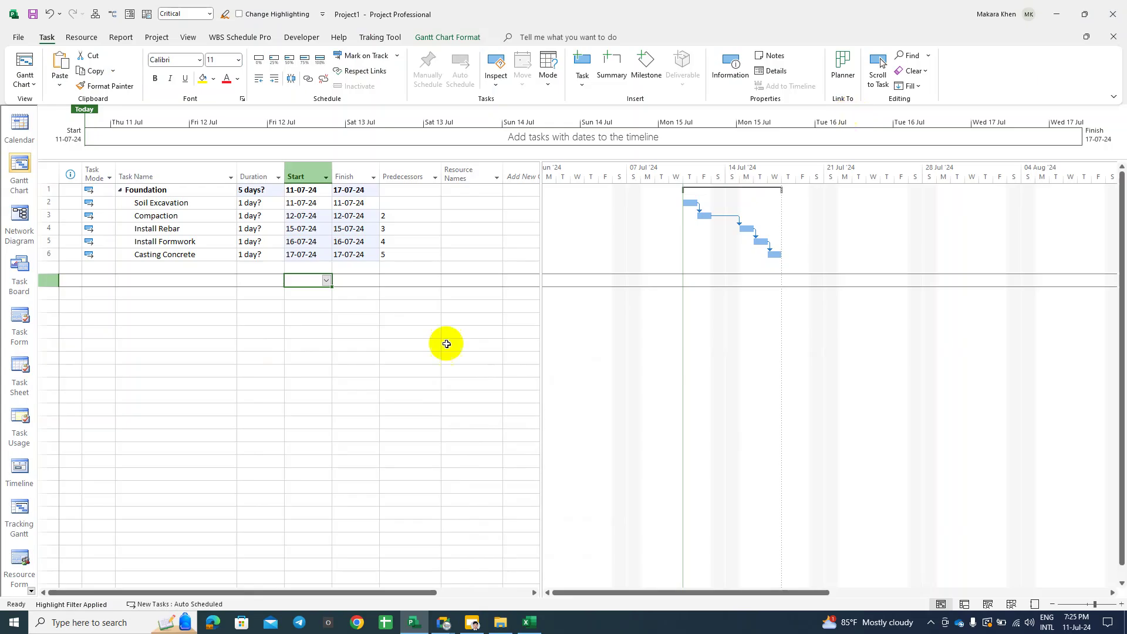
pyautogui.click(517, 175)
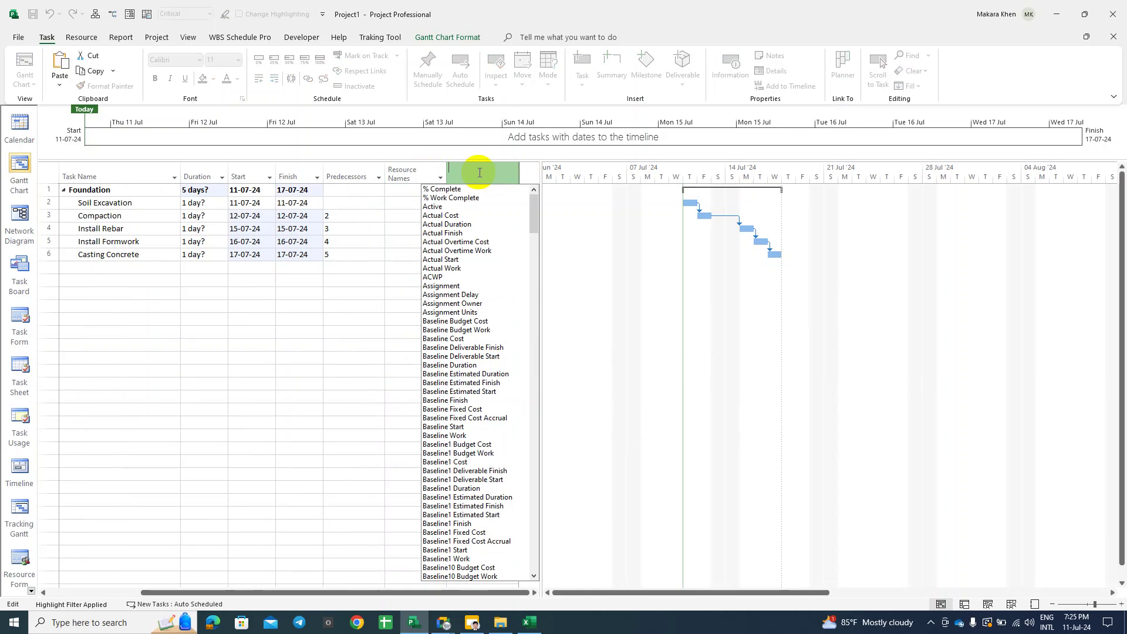
pyautogui.press('Escape')
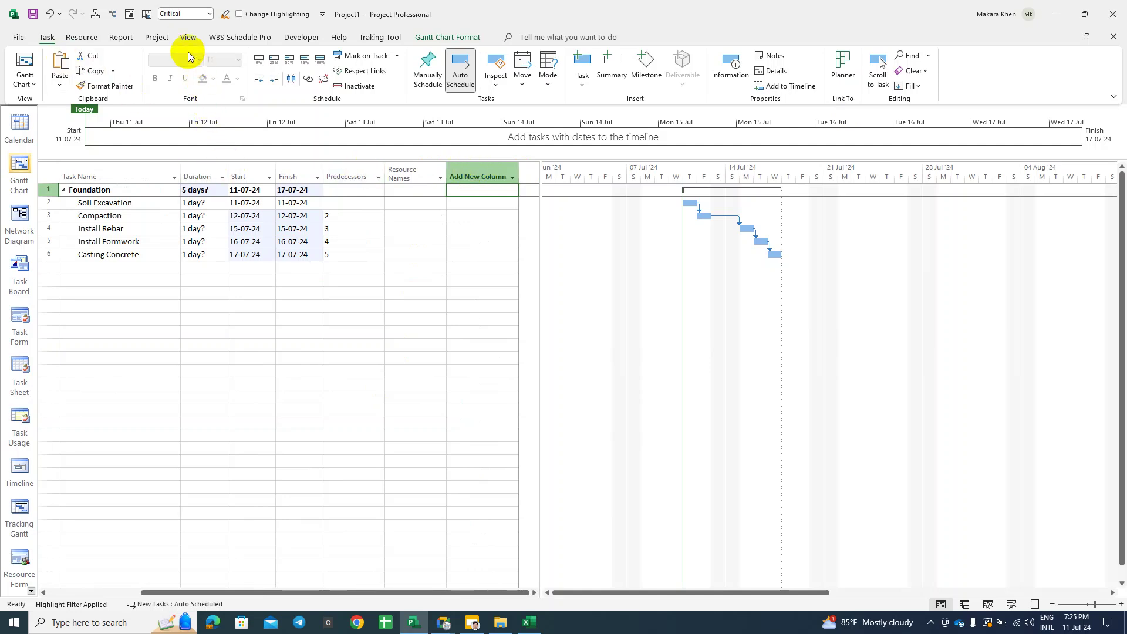
pyautogui.click(156, 37)
pyautogui.click(154, 66)
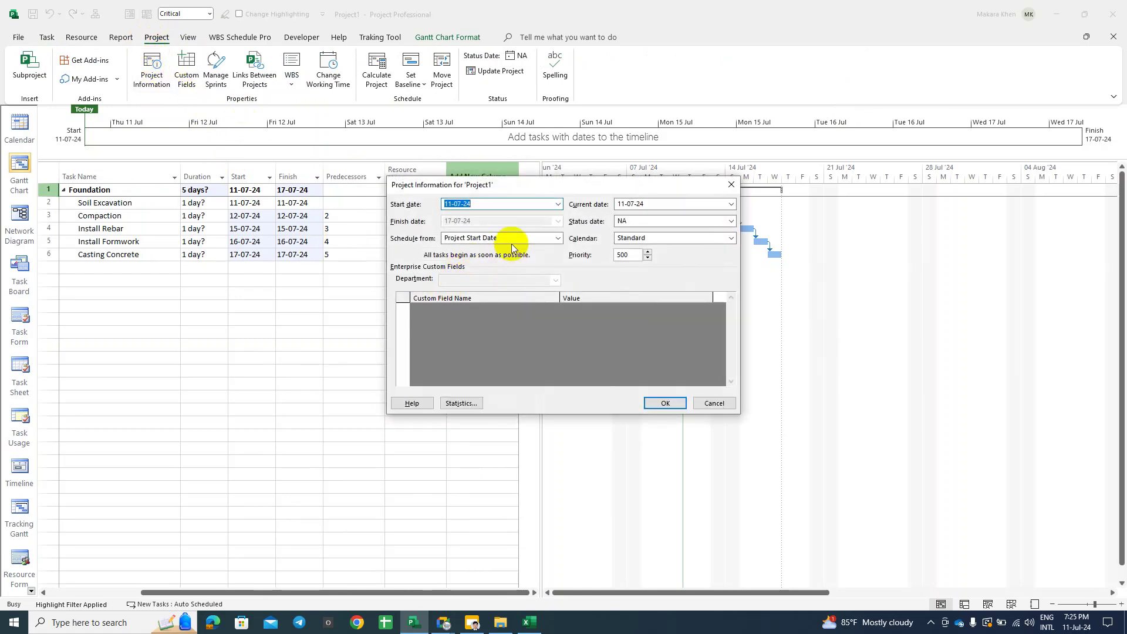
# Leave the project calendar on Standard and confirm Project Information with OK.
pyautogui.click(643, 238)
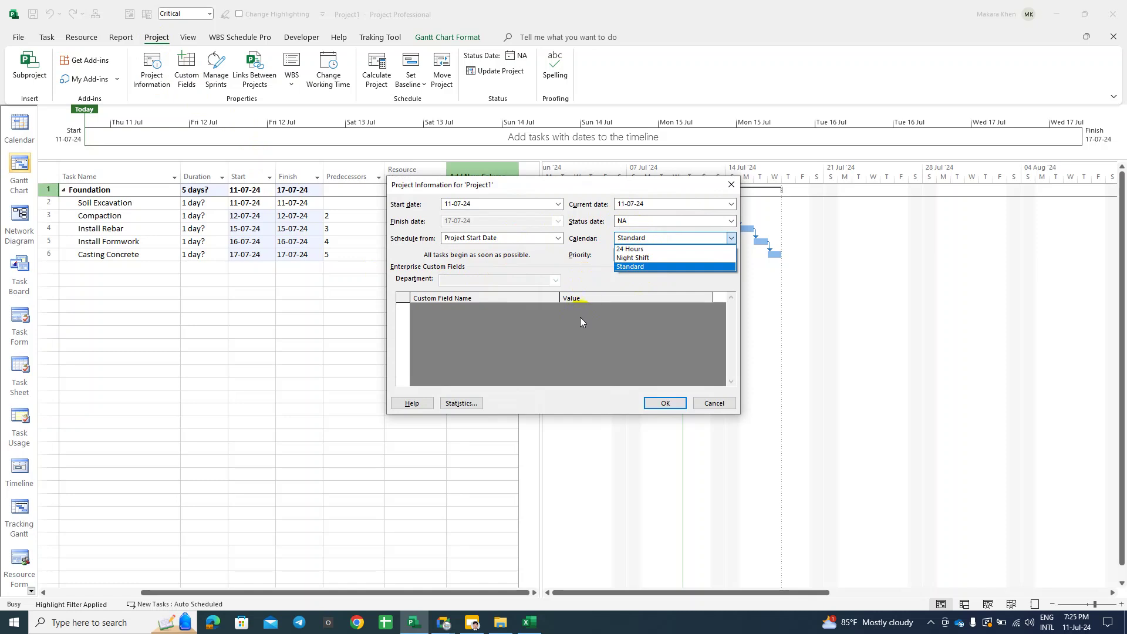
pyautogui.click(580, 322)
pyautogui.click(642, 242)
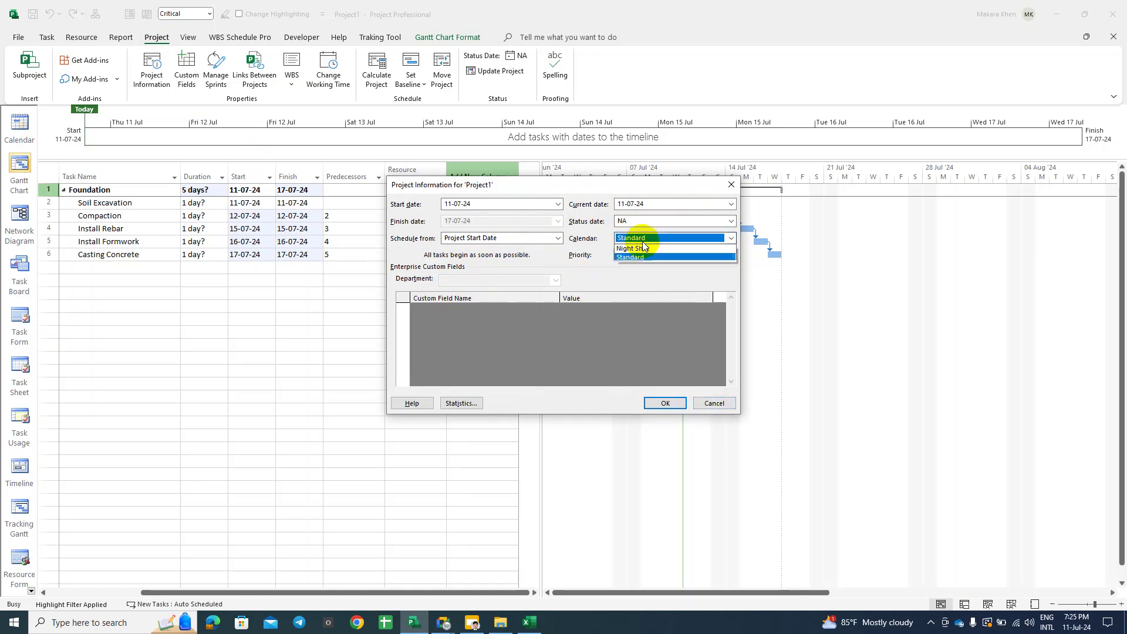
pyautogui.click(639, 265)
pyautogui.click(664, 403)
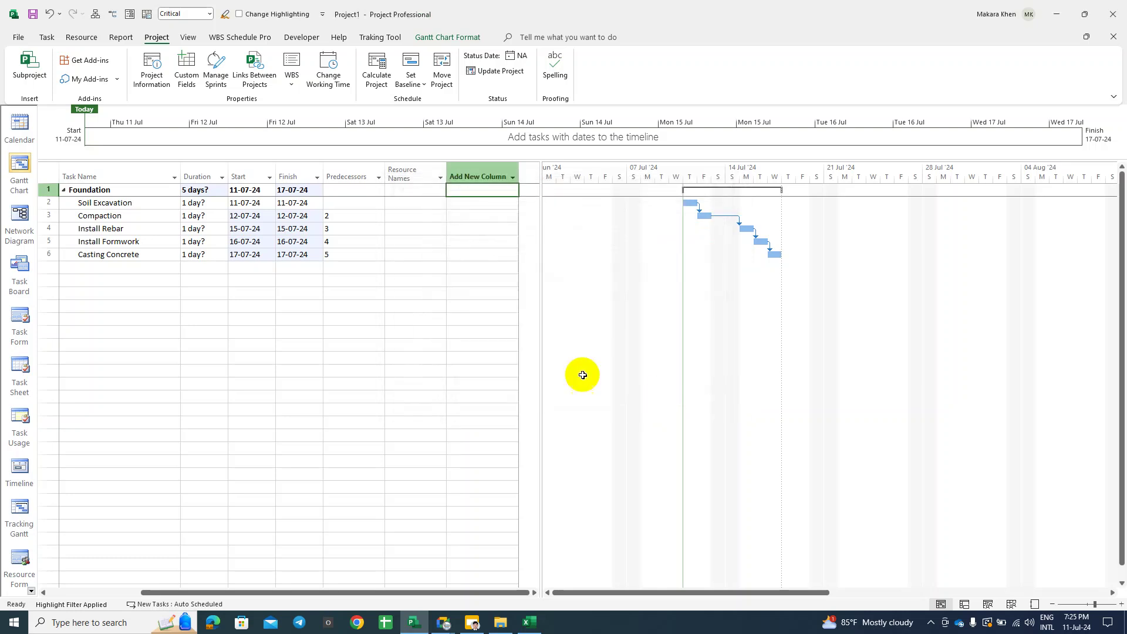
pyautogui.click(51, 176)
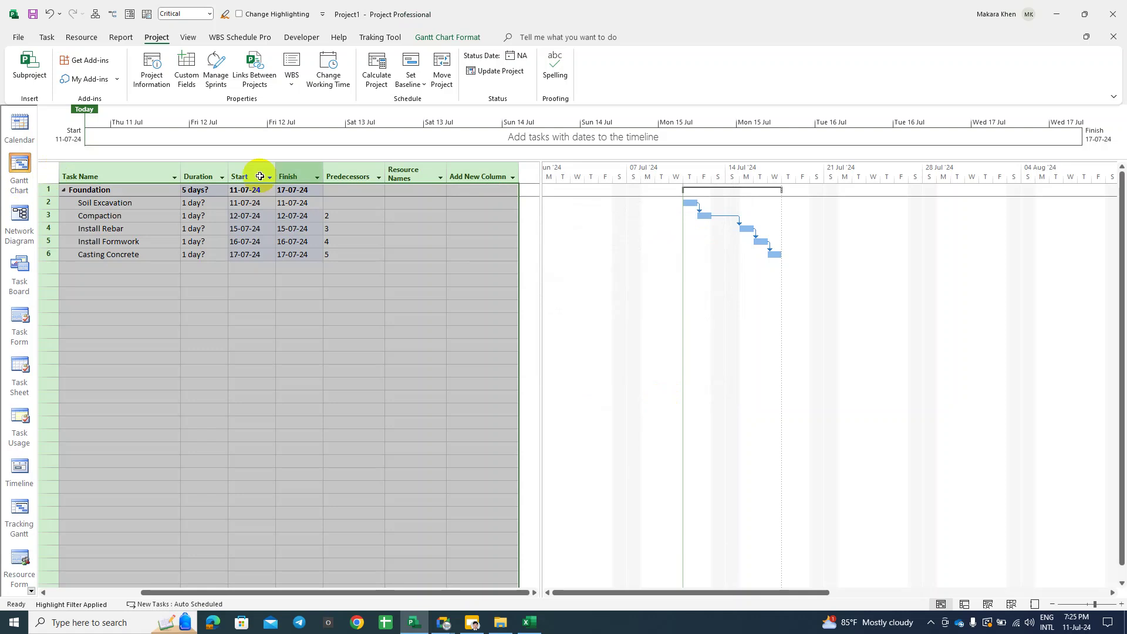
# Add a Task Calendar column, widen the table to show it, then recheck Project Information.
pyautogui.click(346, 203)
pyautogui.click(472, 176)
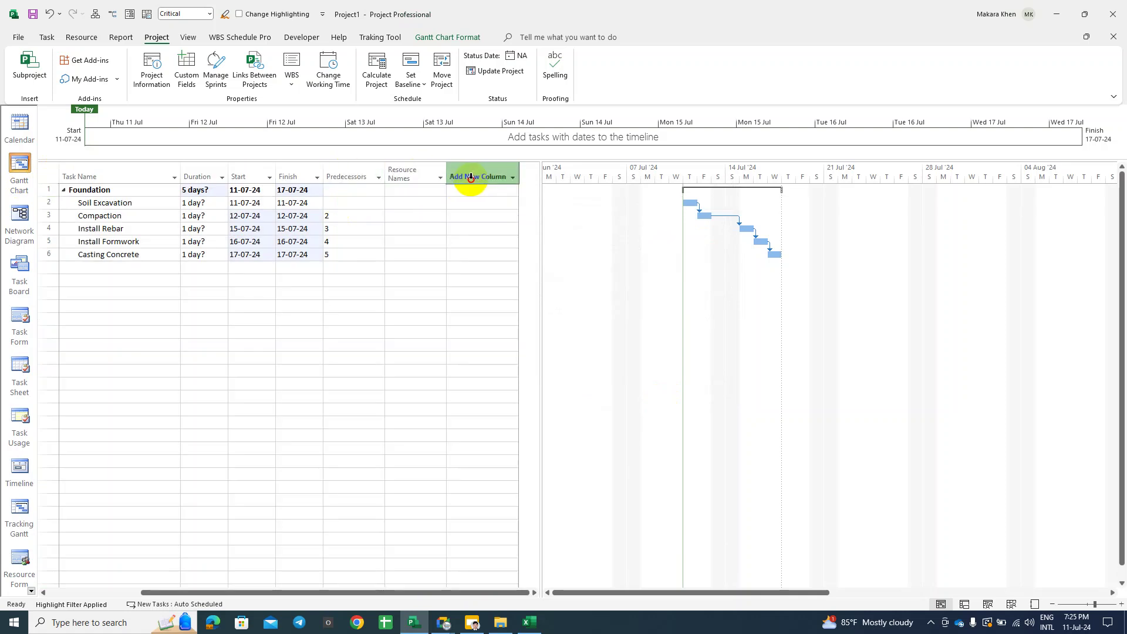
pyautogui.write('task Calendar')
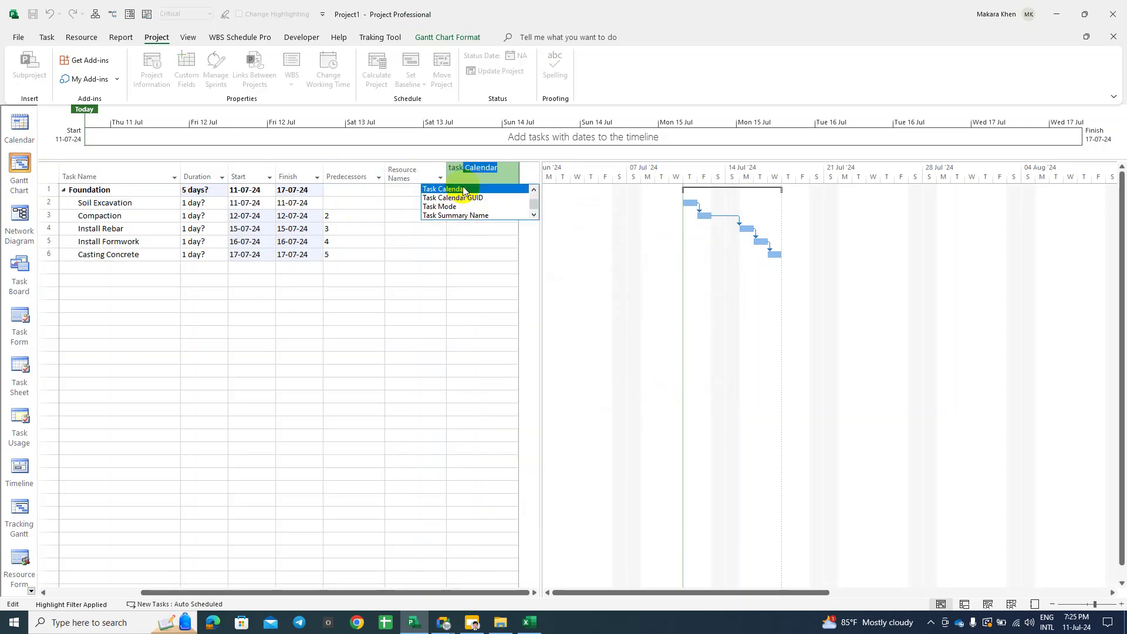
pyautogui.click(464, 189)
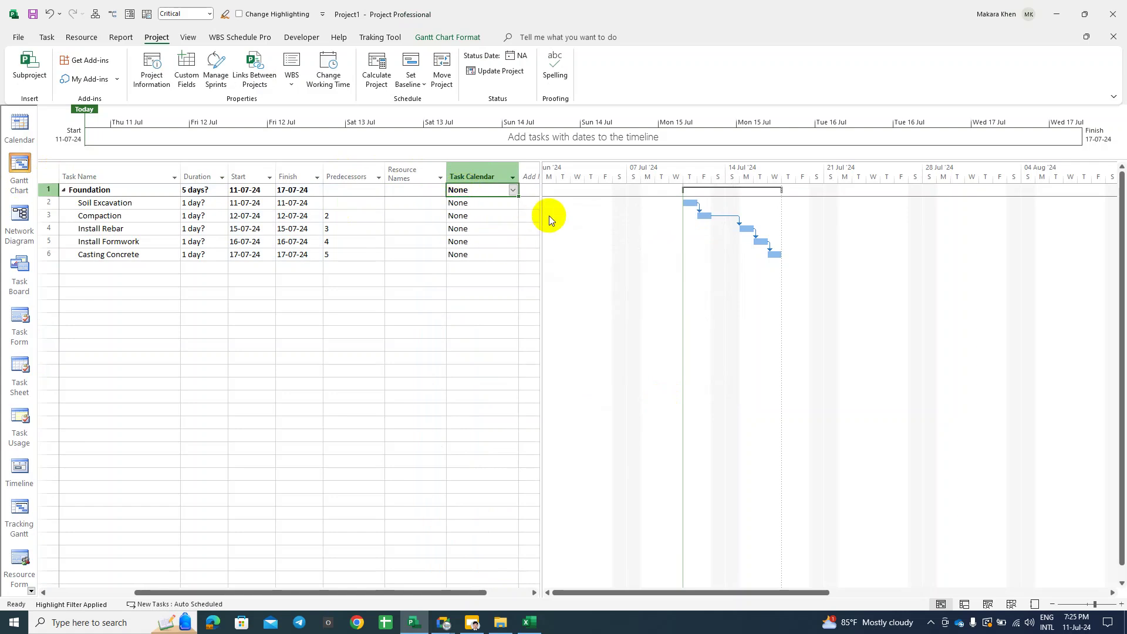
pyautogui.moveTo(540, 212); pyautogui.dragTo(558, 210)
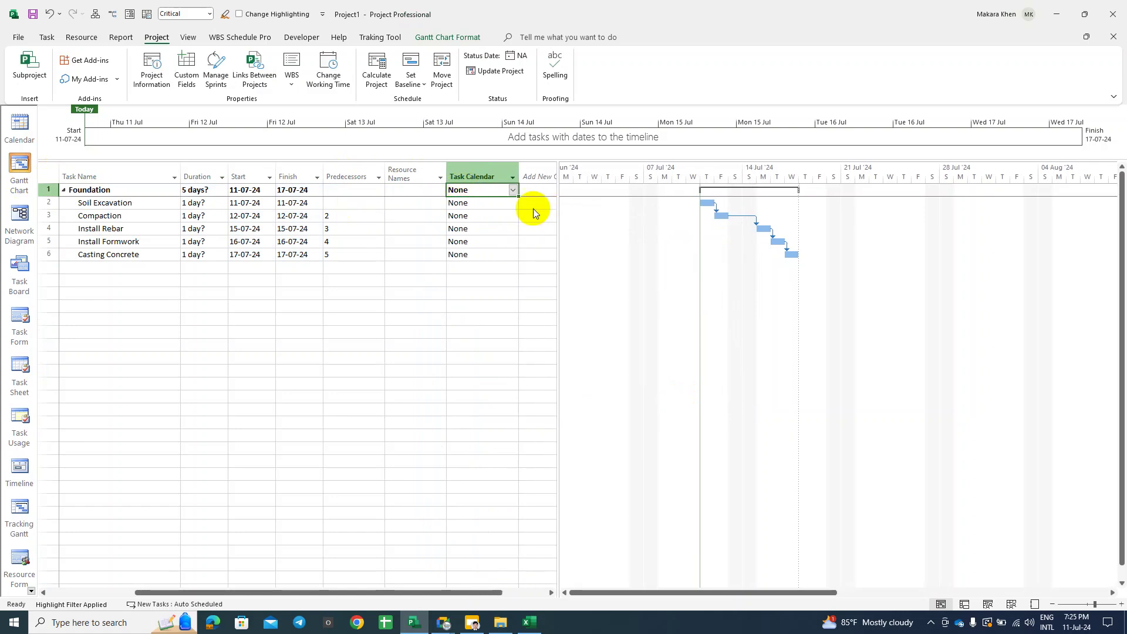
pyautogui.click(477, 204)
pyautogui.click(478, 241)
pyautogui.click(478, 268)
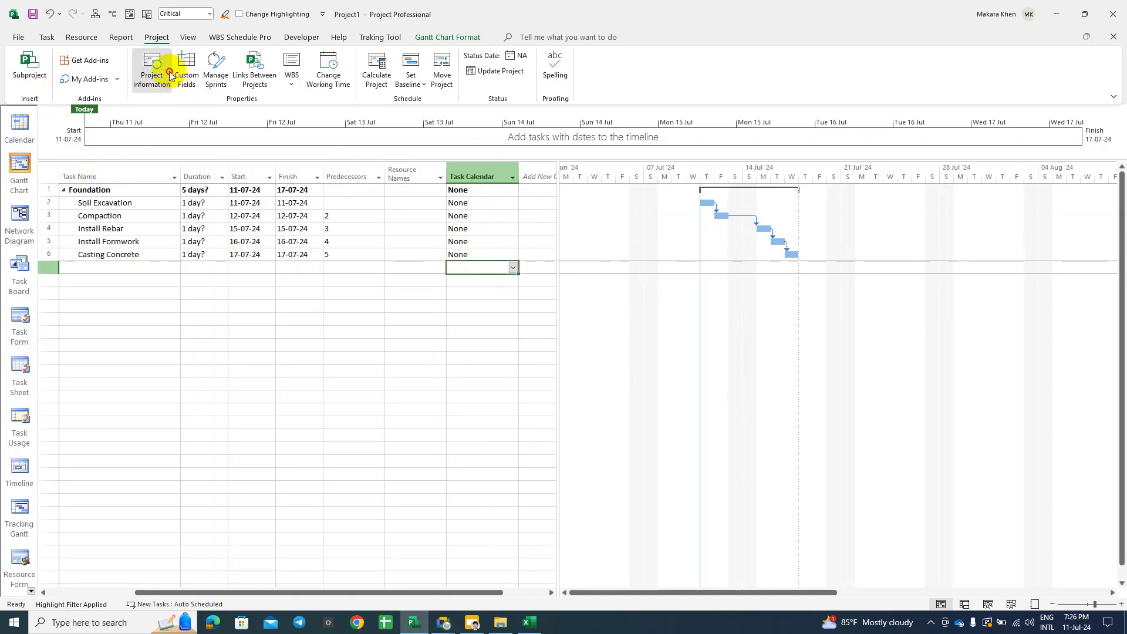
pyautogui.click(152, 71)
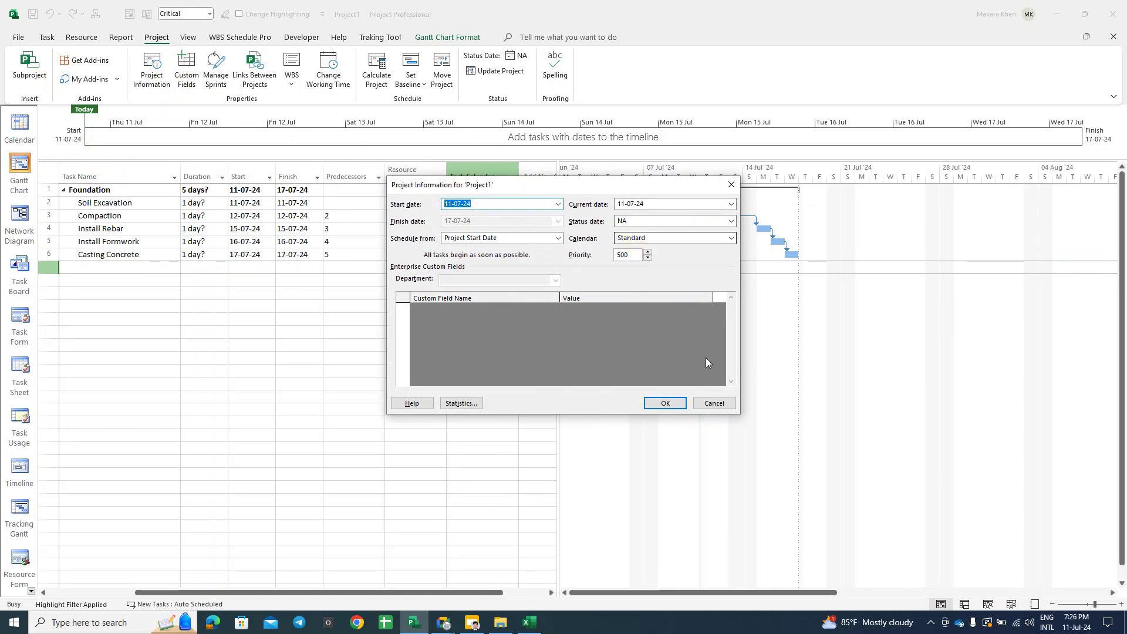
pyautogui.click(714, 404)
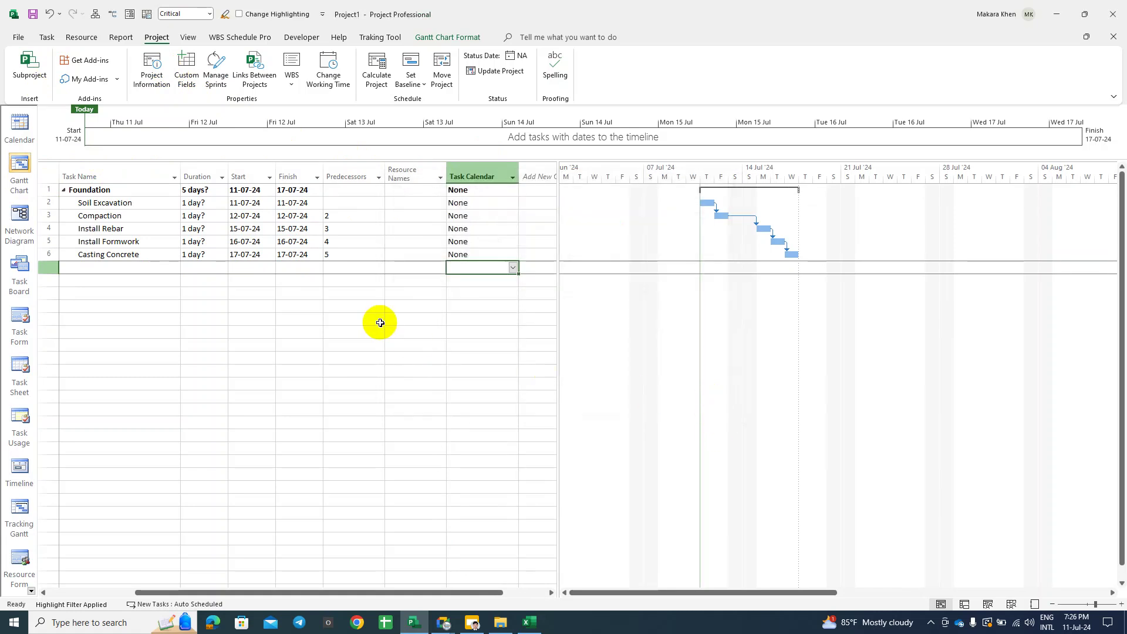
# Collapse and re-expand the Foundation summary twice, then select every task's Task Calendar cell.
pyautogui.click(62, 191)
pyautogui.click(62, 191)
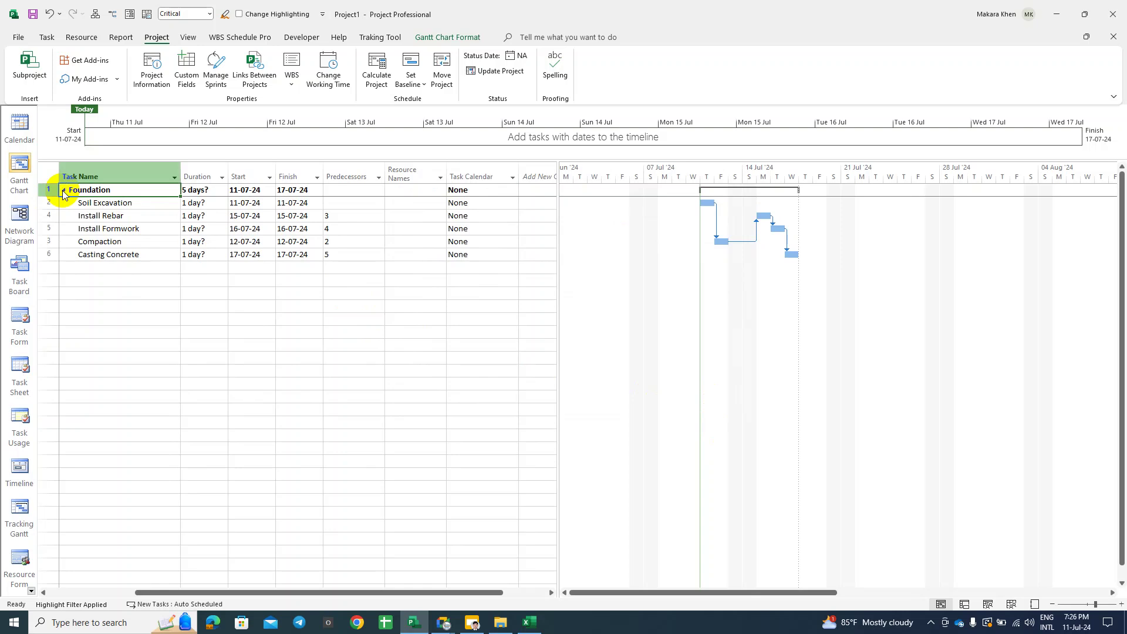
pyautogui.click(62, 191)
pyautogui.click(62, 191)
pyautogui.moveTo(483, 188); pyautogui.dragTo(481, 385)
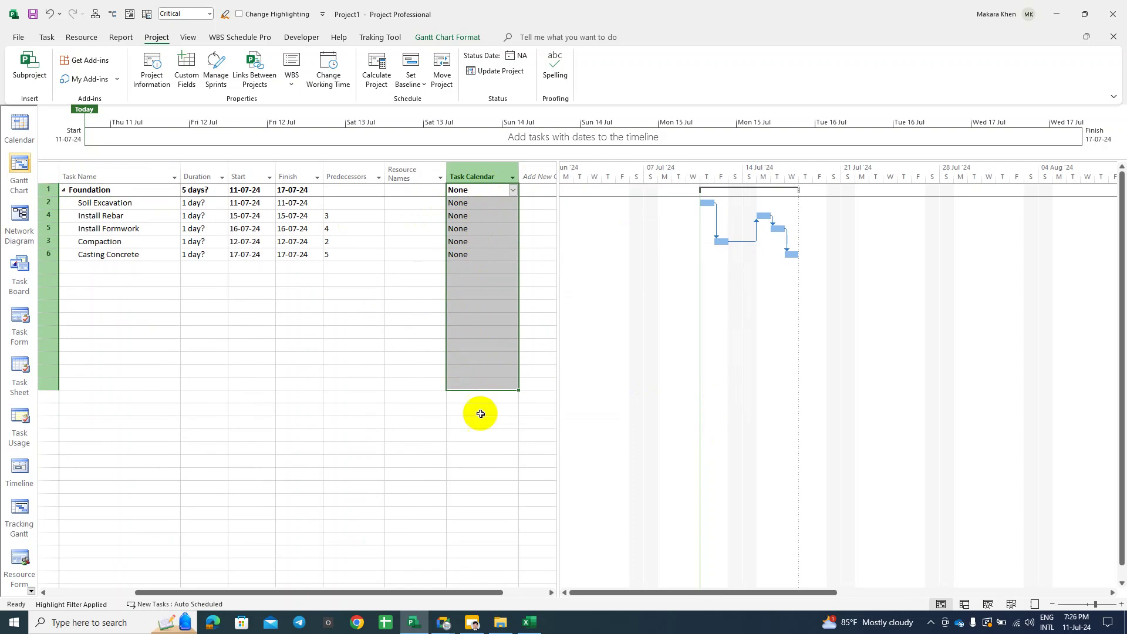
# In the lecture deck, step from Adding Tasks past Understanding Task to slides 167–168.
pyautogui.click(474, 624)
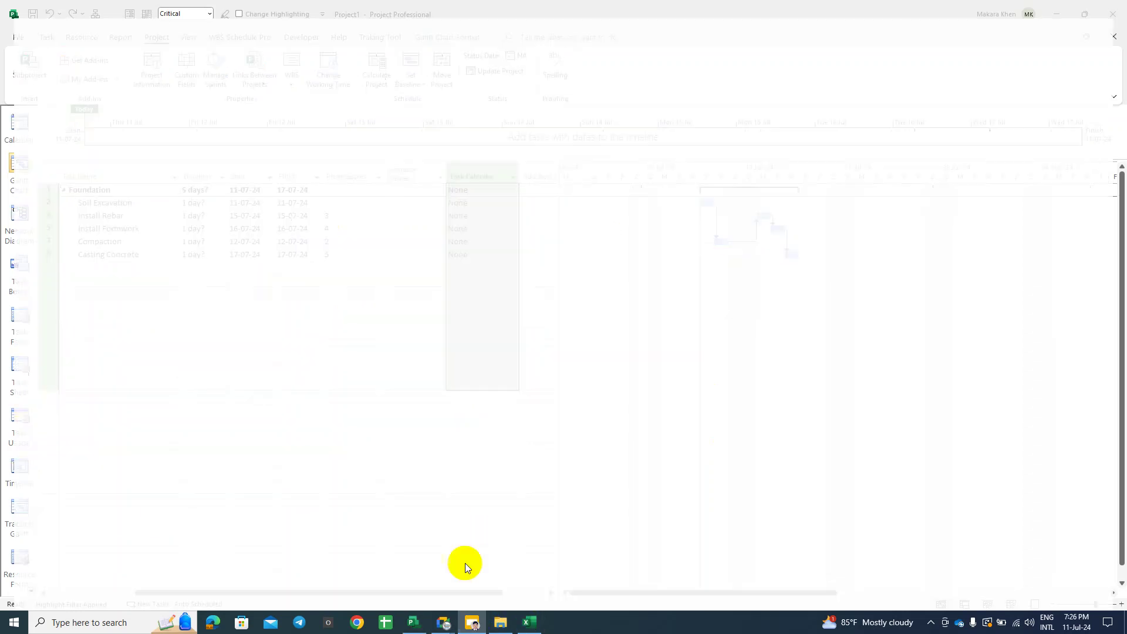
pyautogui.click(230, 306)
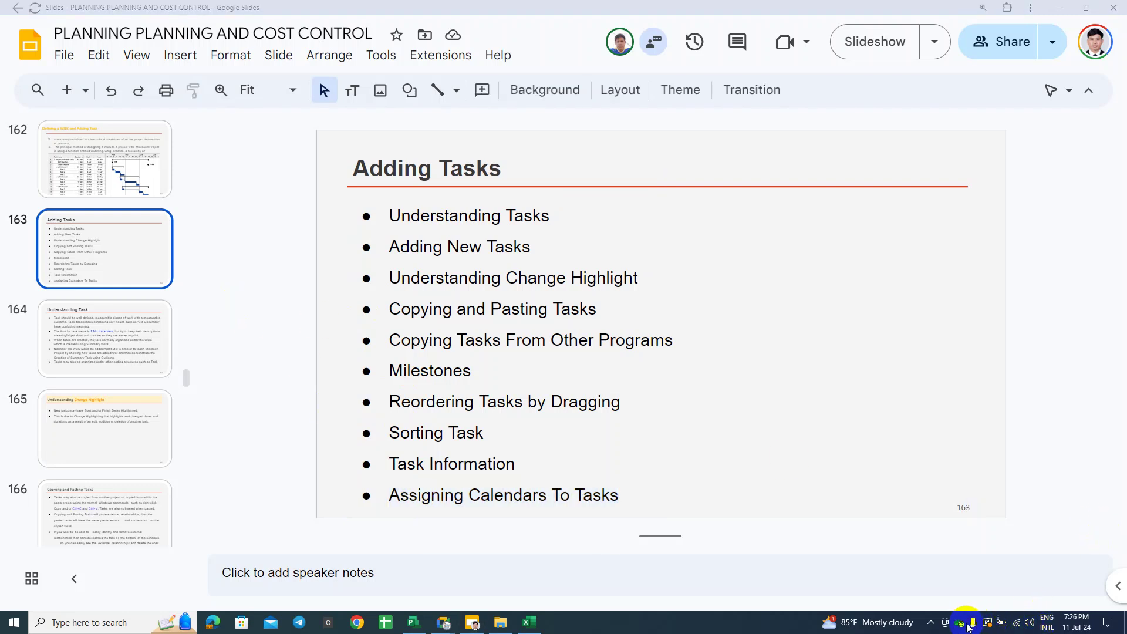
pyautogui.click(283, 262)
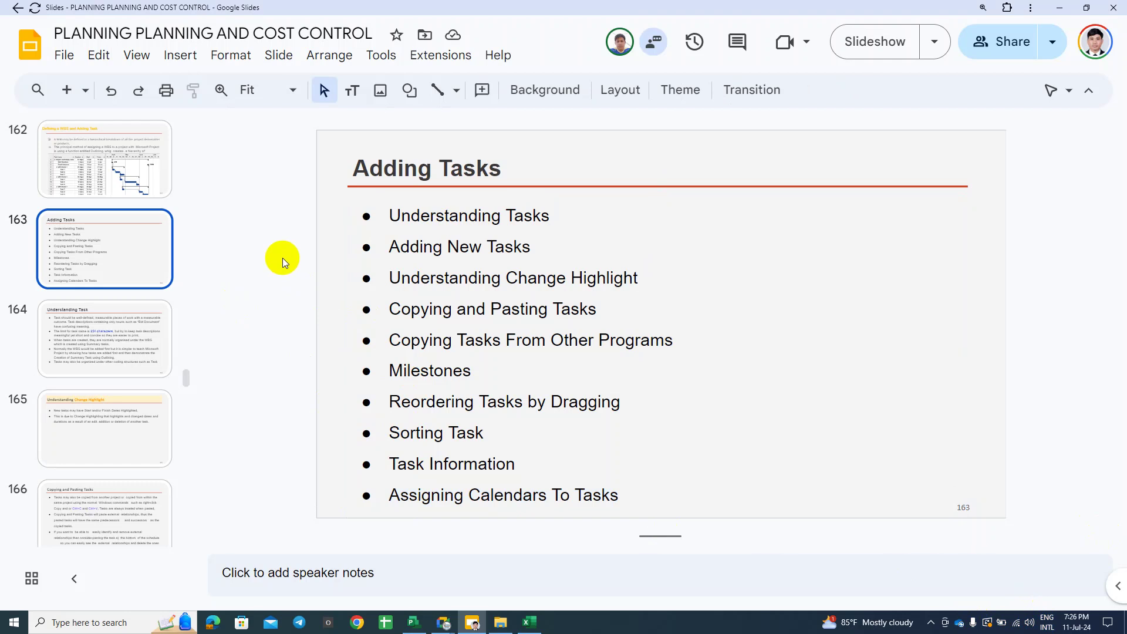
pyautogui.press('Down')
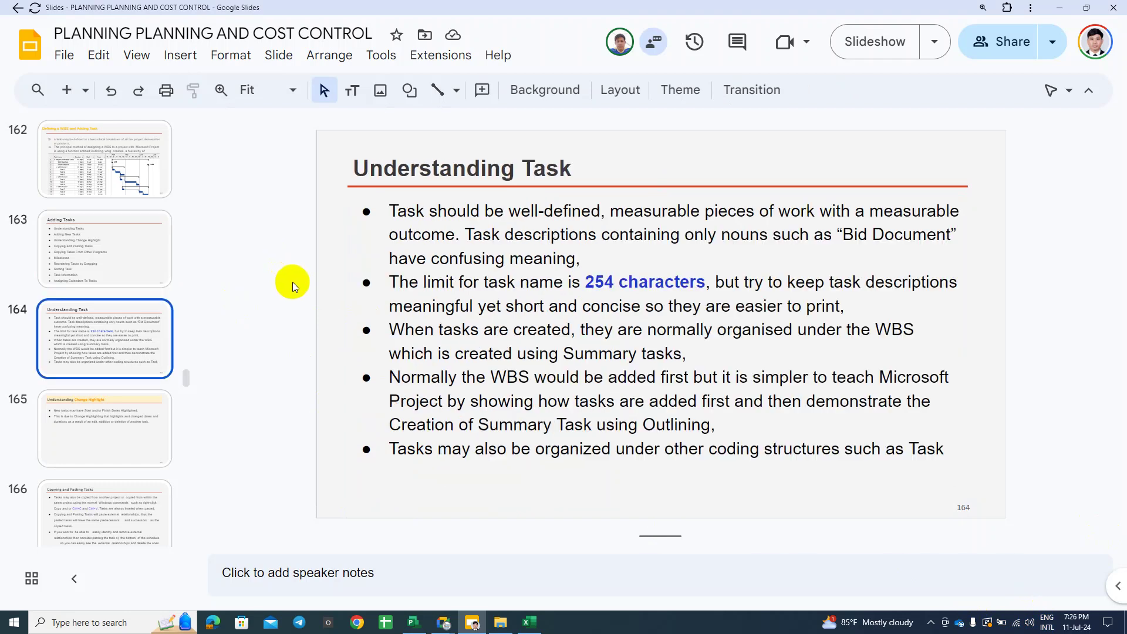
pyautogui.press('Down')
pyautogui.press('Down')
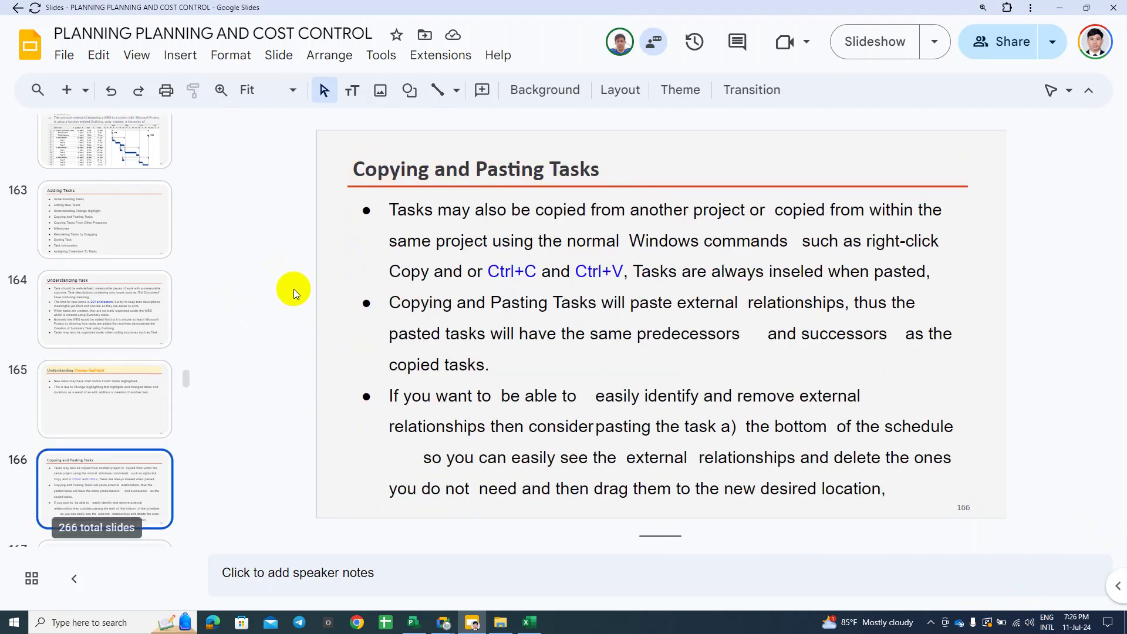
pyautogui.press('Down')
pyautogui.press('Down')
pyautogui.press('Up')
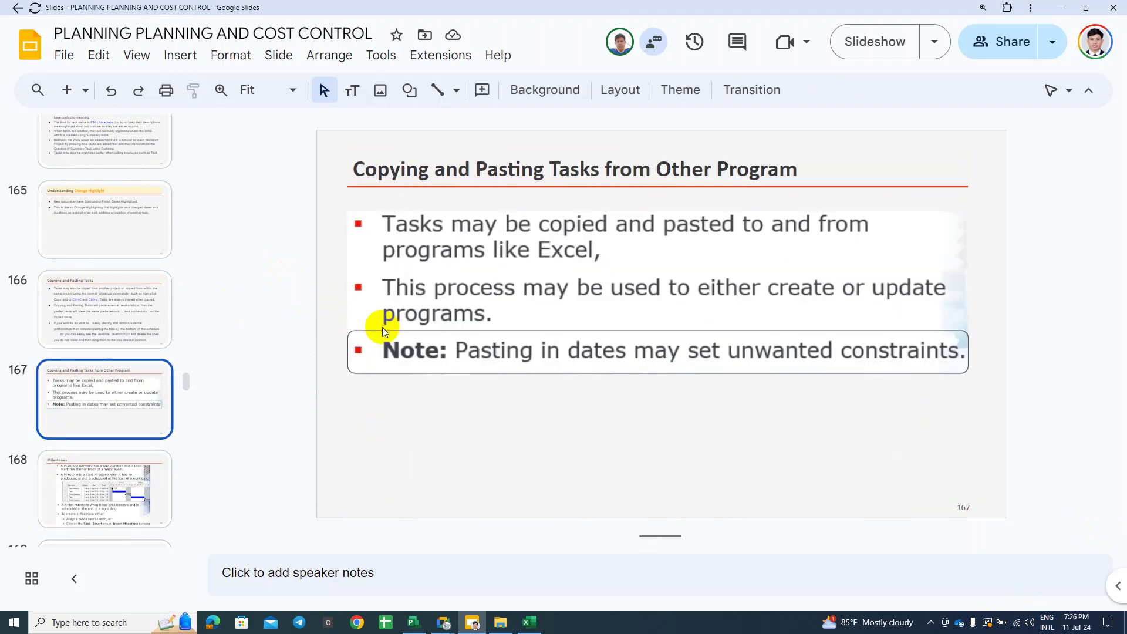
# Advance through Listing Tasks In MS Project, slide 170 and Timeline to the relationship types slide.
pyautogui.press('Down')
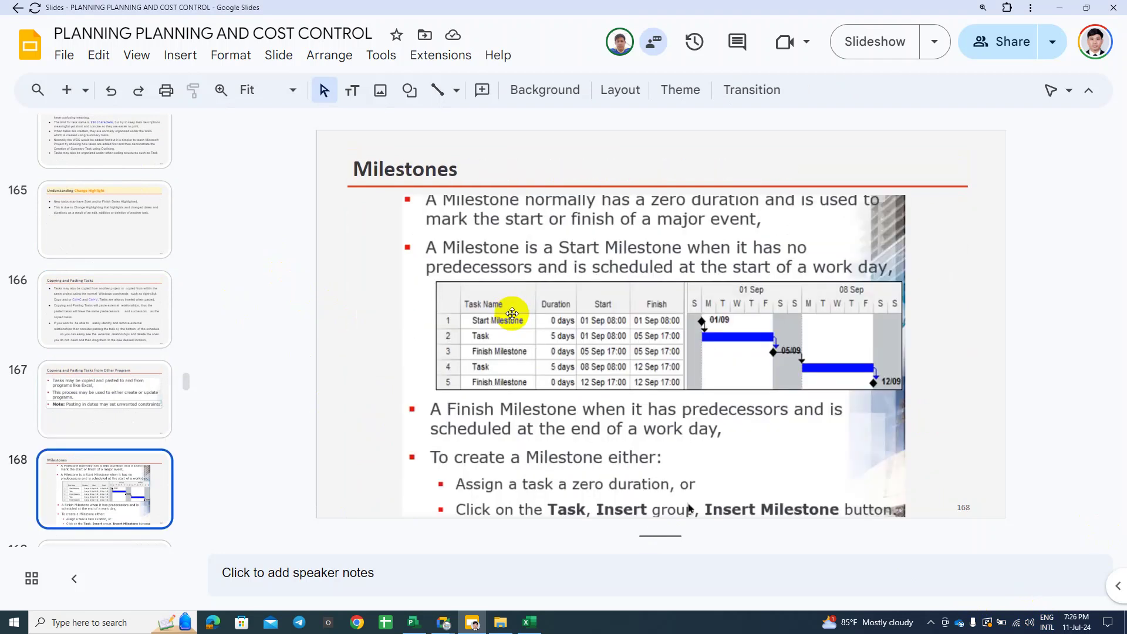
pyautogui.press('Down')
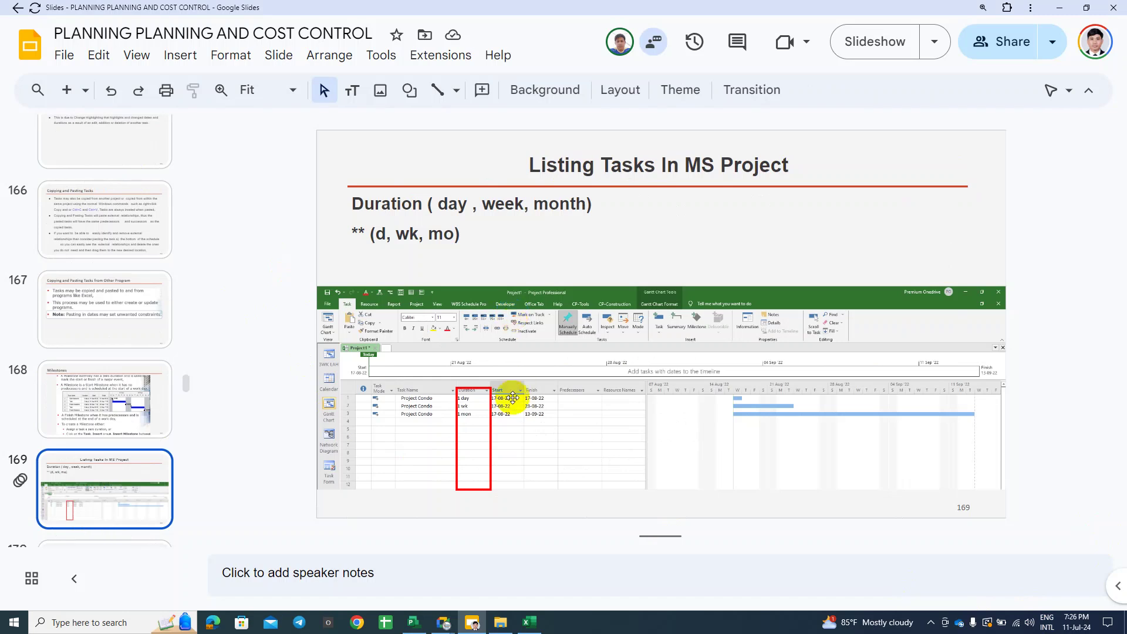
pyautogui.press('Down')
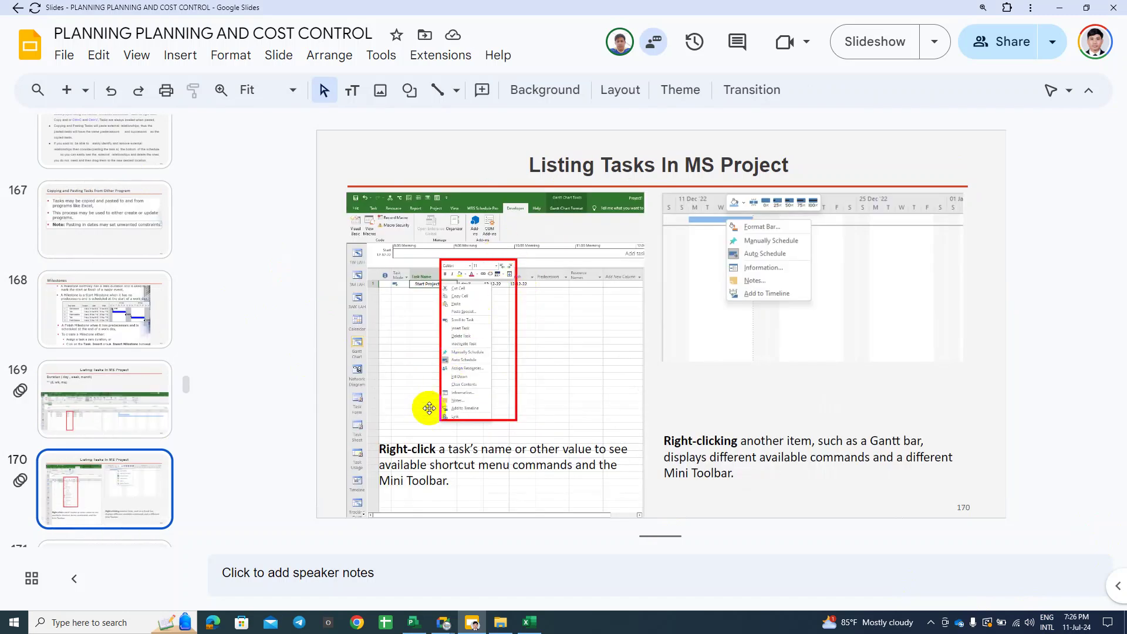
pyautogui.click(410, 450)
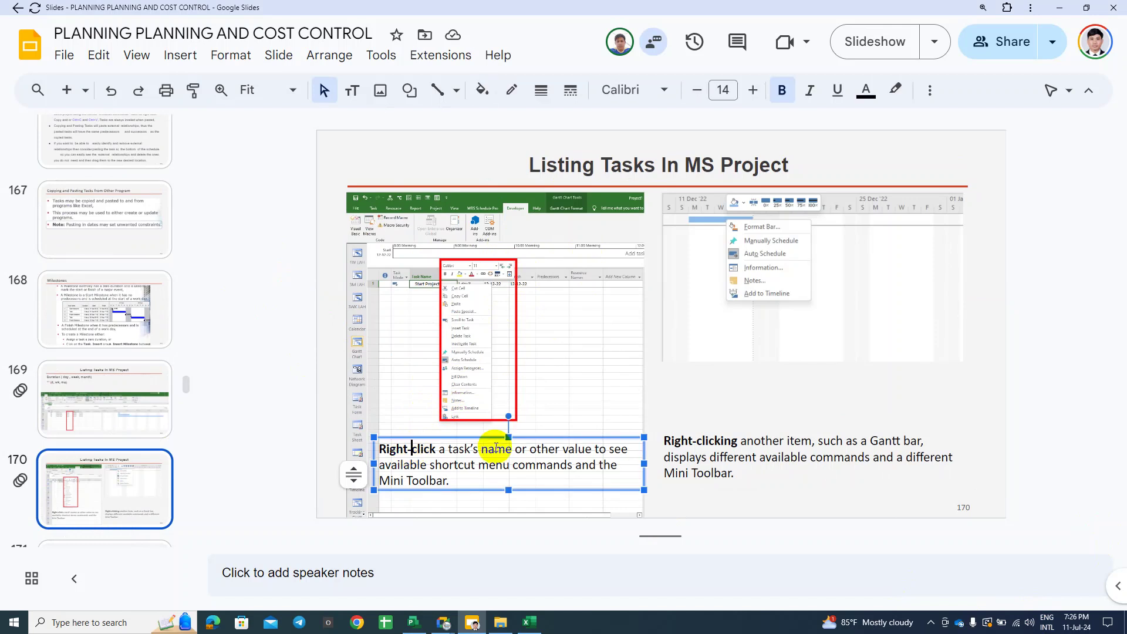
pyautogui.click(259, 405)
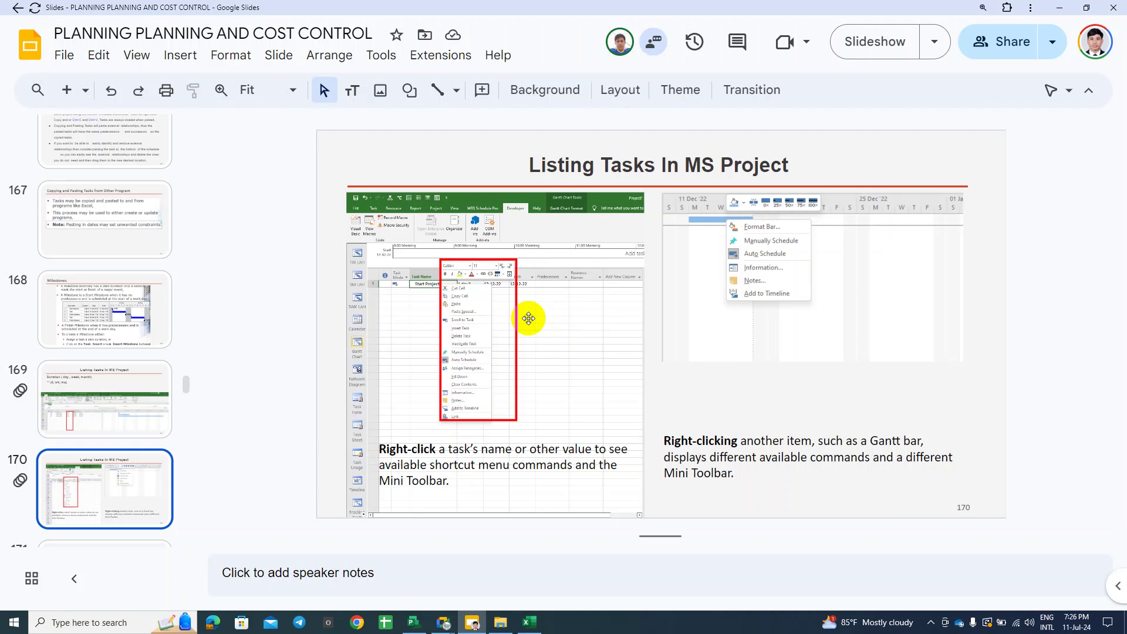
pyautogui.press('Down')
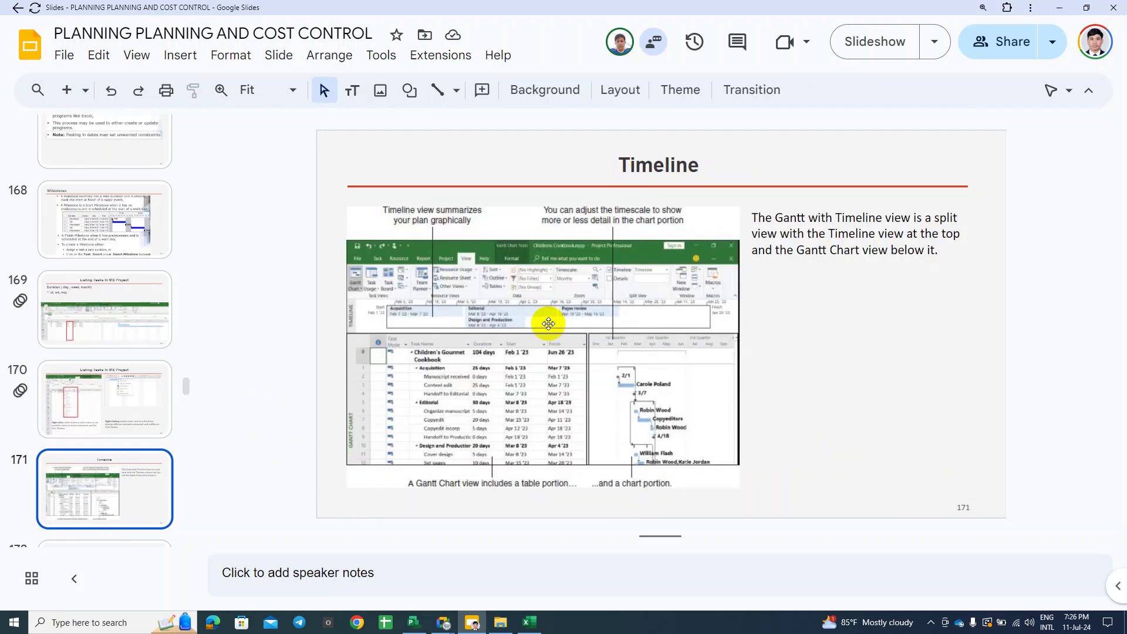
pyautogui.press('Down')
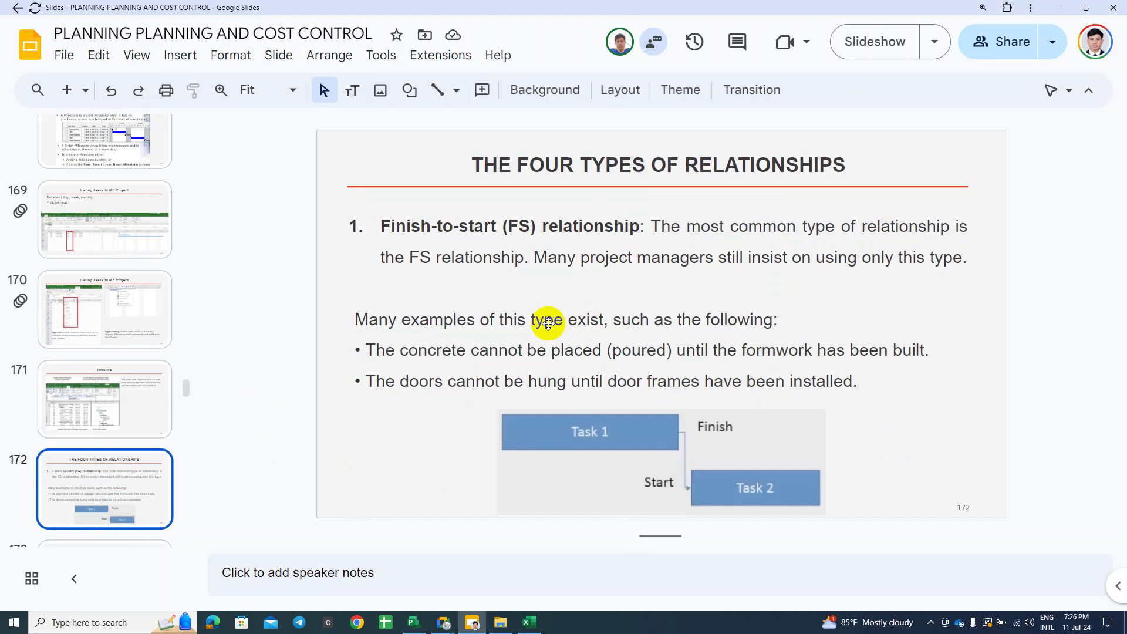
pyautogui.press('Down')
pyautogui.press('Up')
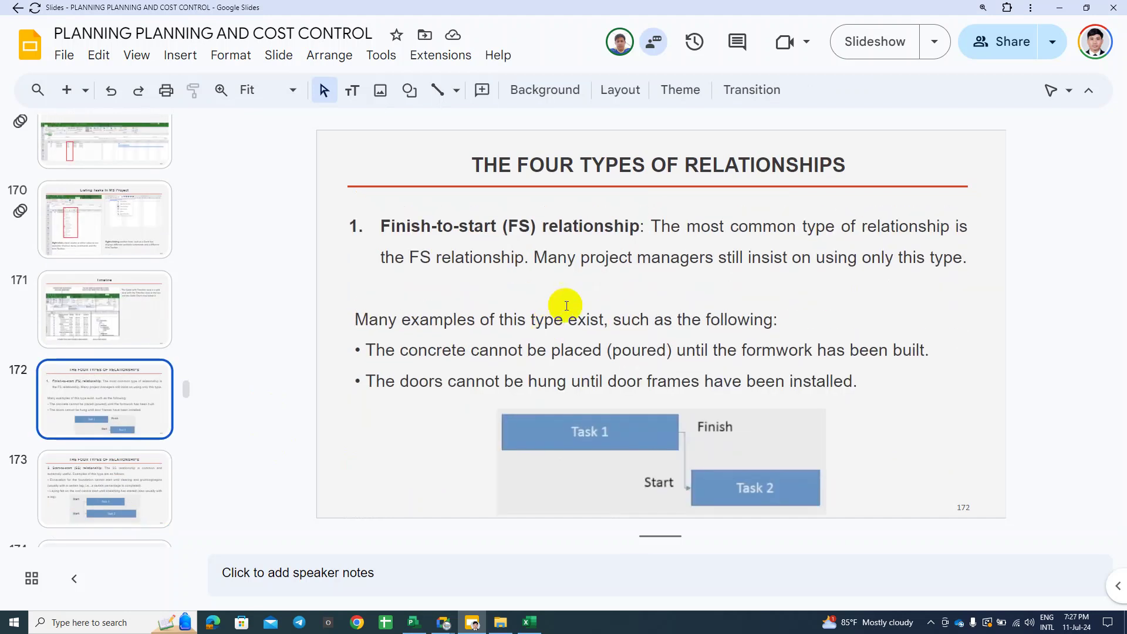
pyautogui.click(581, 257)
pyautogui.click(504, 164)
pyautogui.moveTo(597, 166); pyautogui.dragTo(614, 167)
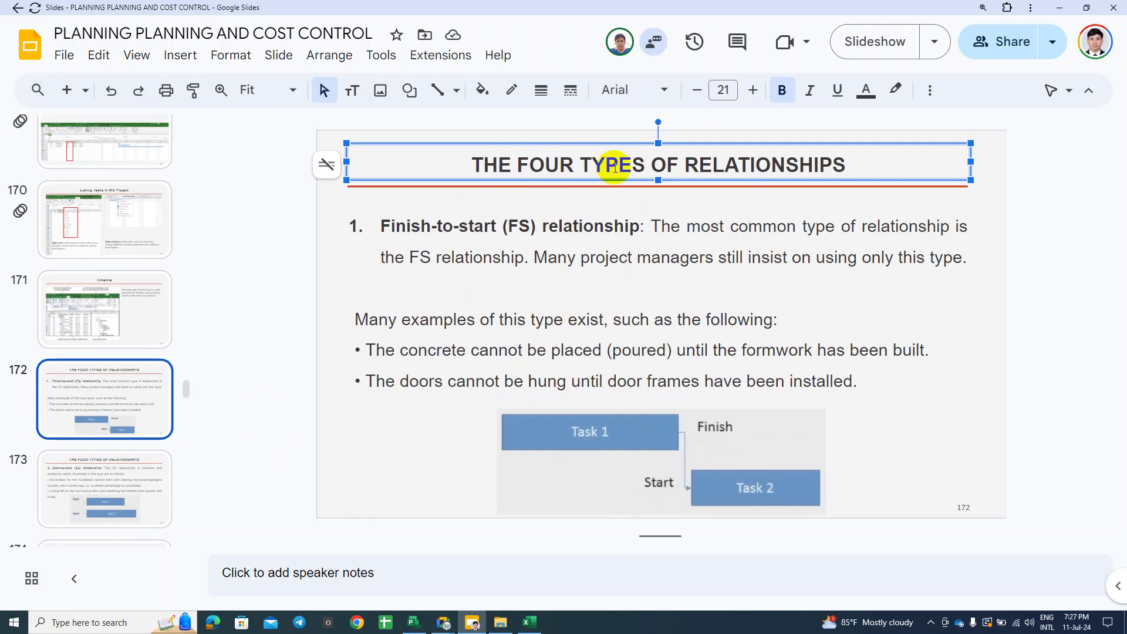
pyautogui.moveTo(692, 323); pyautogui.dragTo(700, 323)
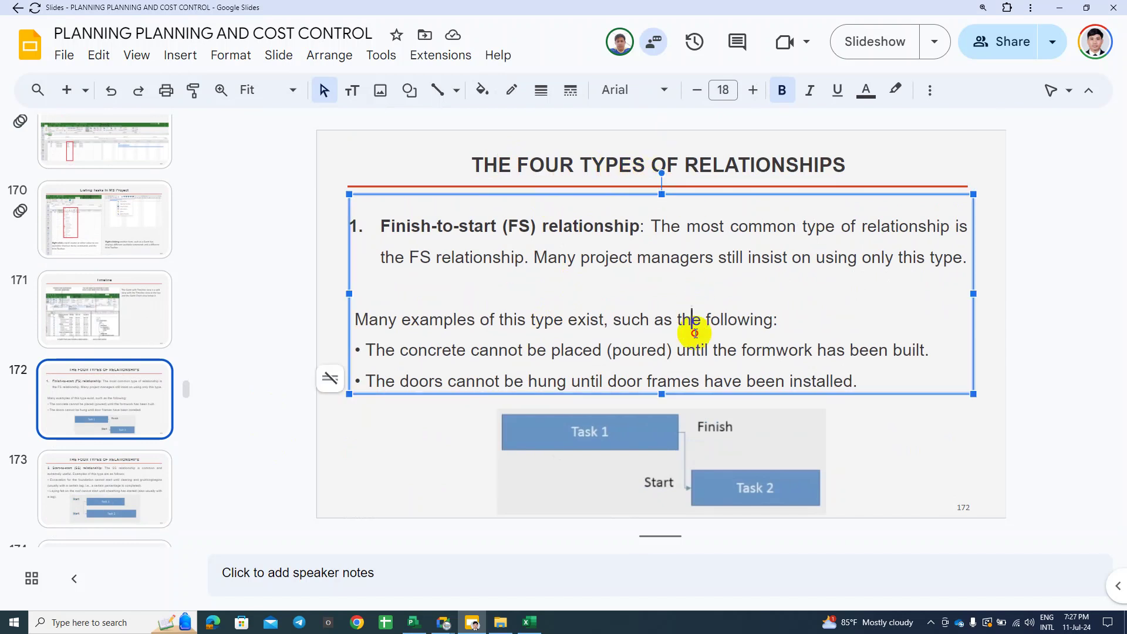
pyautogui.click(1063, 291)
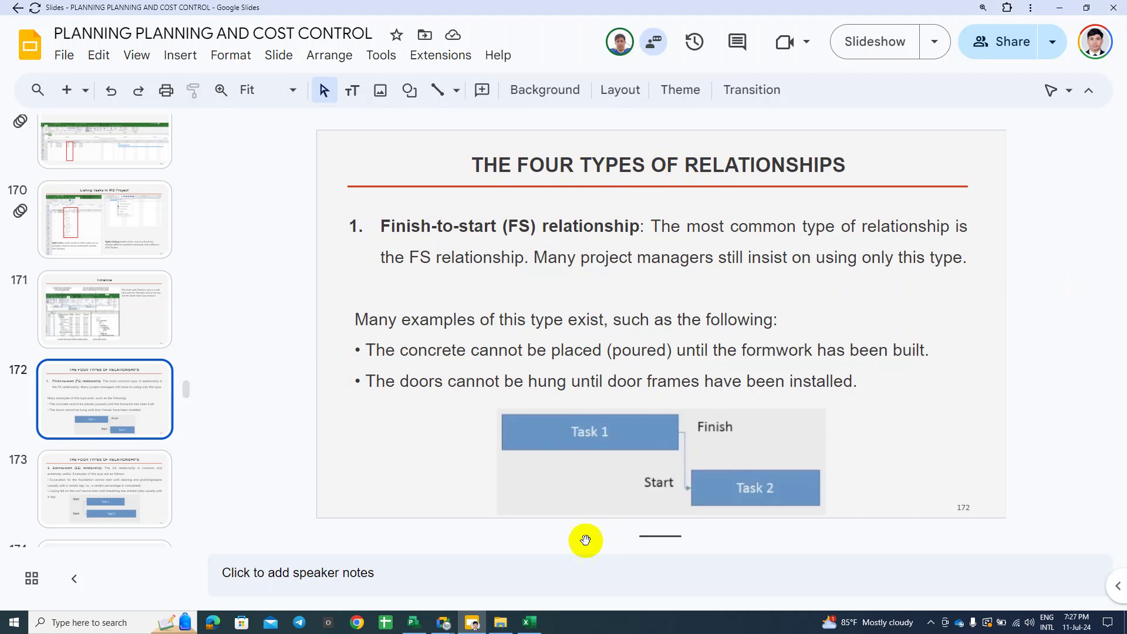
pyautogui.click(414, 622)
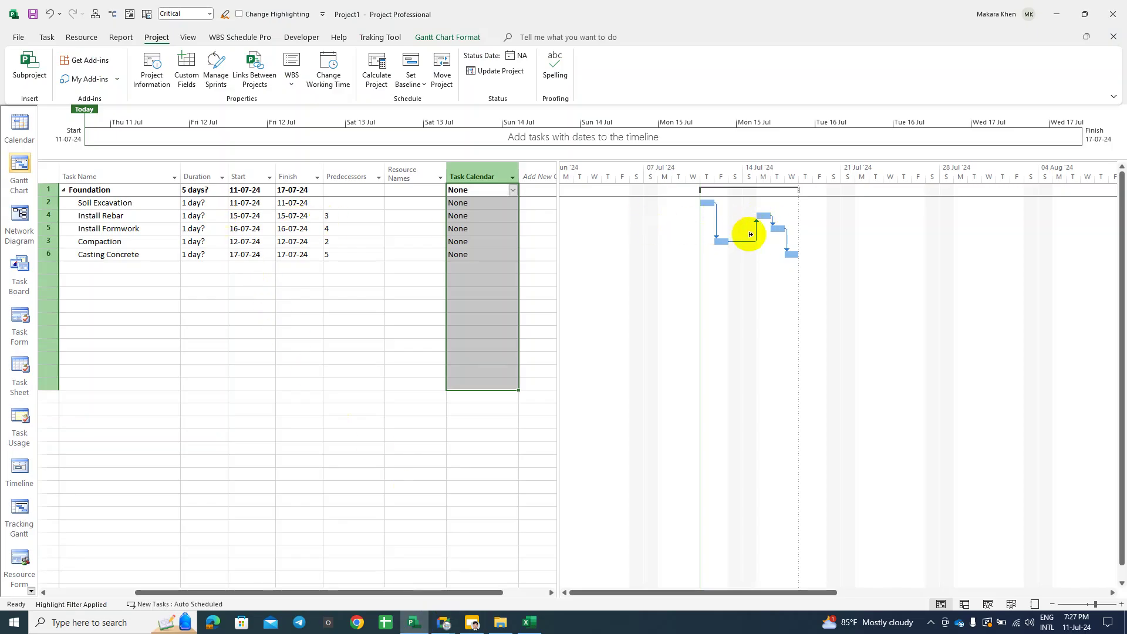
pyautogui.click(1057, 14)
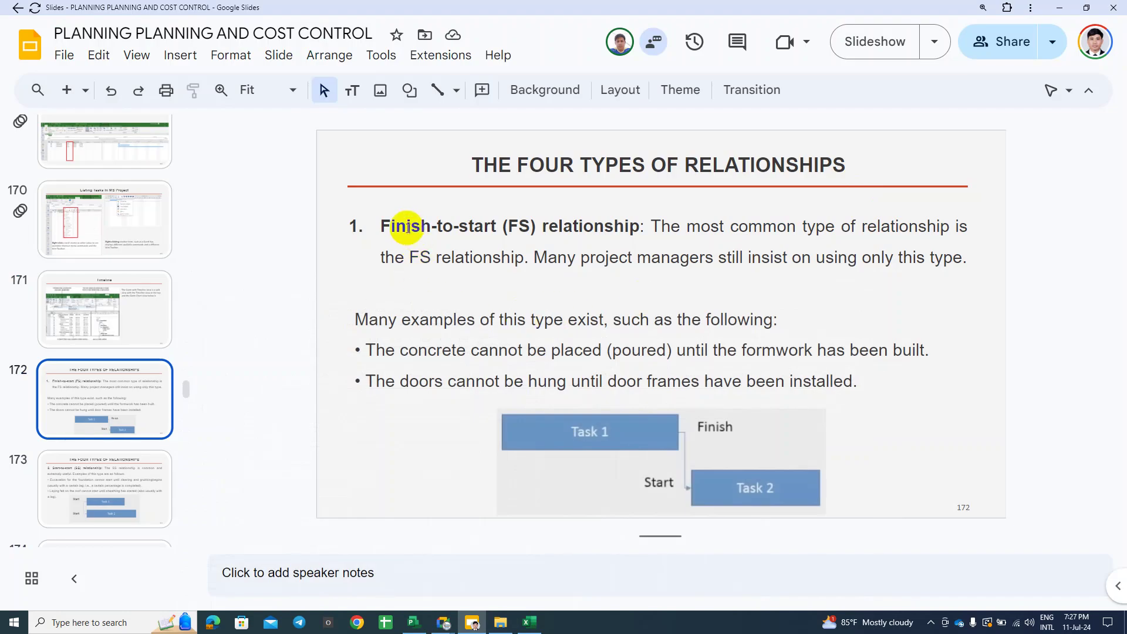
pyautogui.click(408, 228)
pyautogui.click(382, 226)
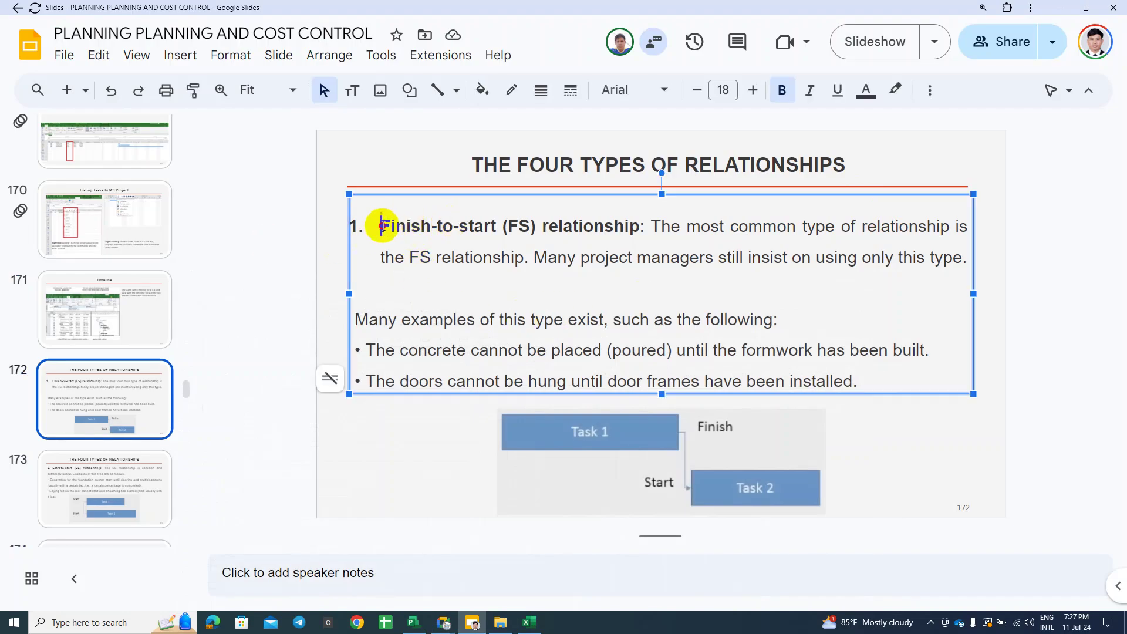
pyautogui.moveTo(382, 226); pyautogui.dragTo(646, 224)
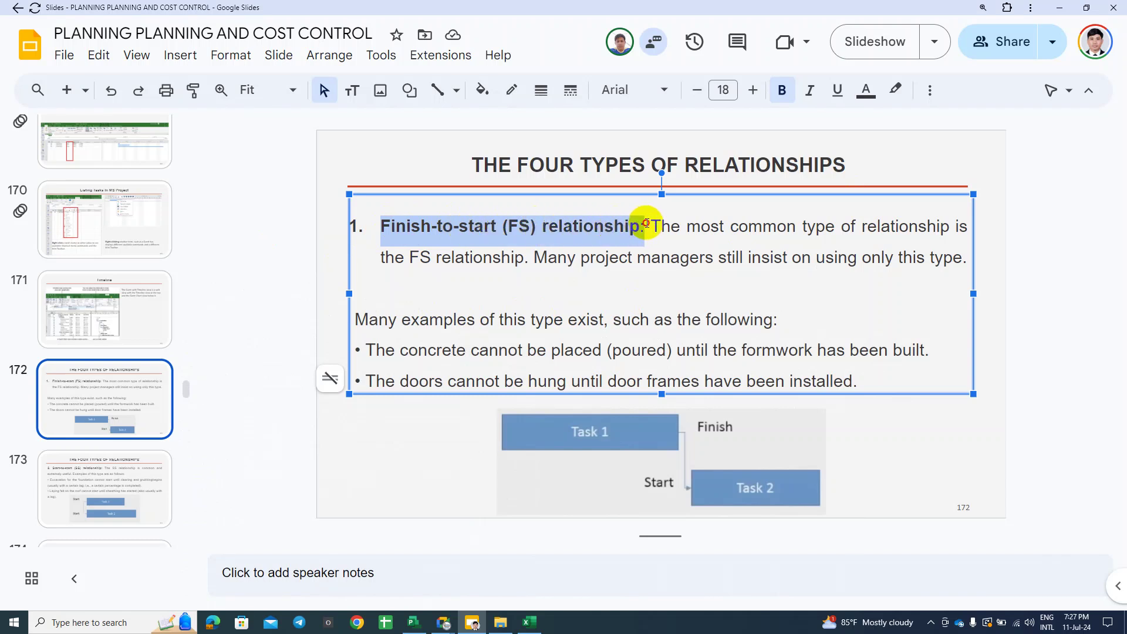
pyautogui.click(1043, 258)
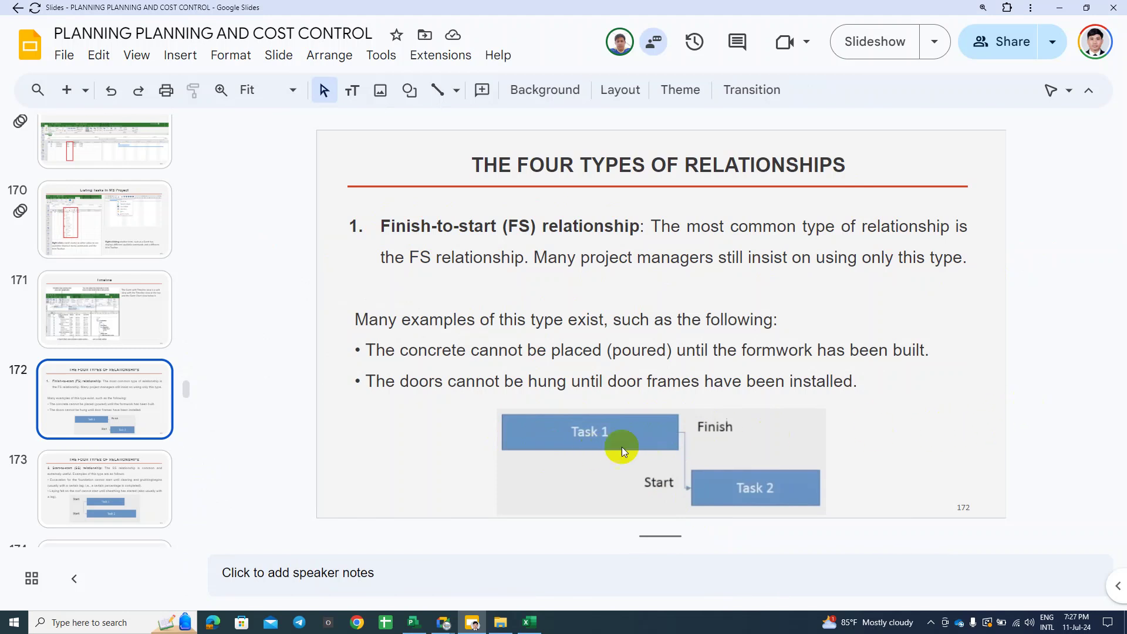
# Select the Task 1 / Task 2 diagram on the FS relationship slide.
pyautogui.click(575, 445)
pyautogui.click(441, 439)
pyautogui.click(545, 440)
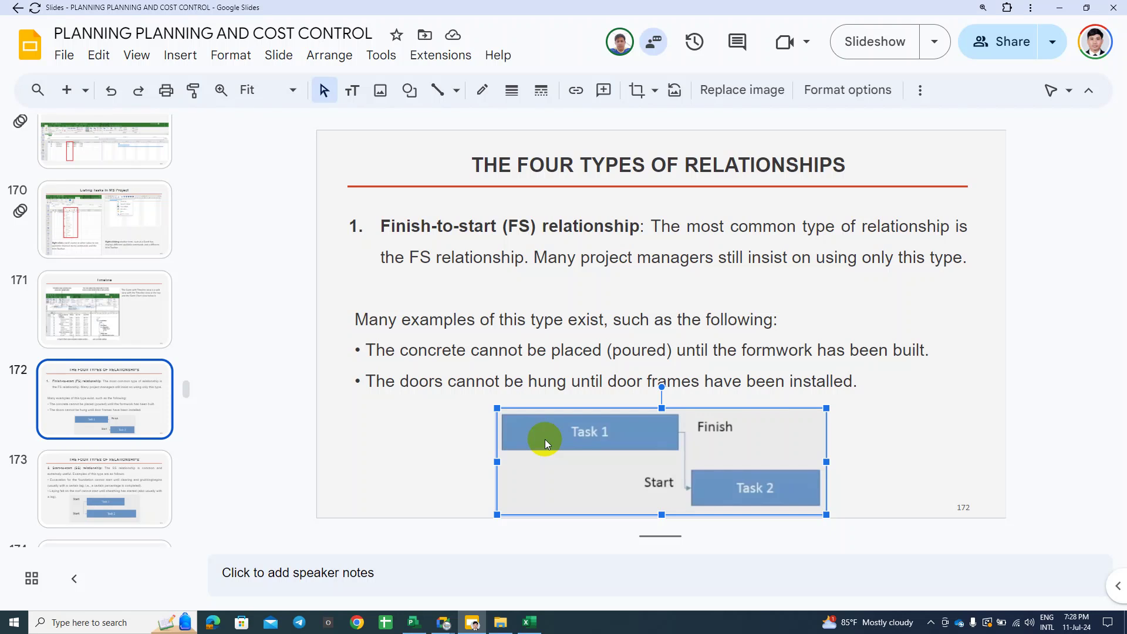
pyautogui.click(460, 411)
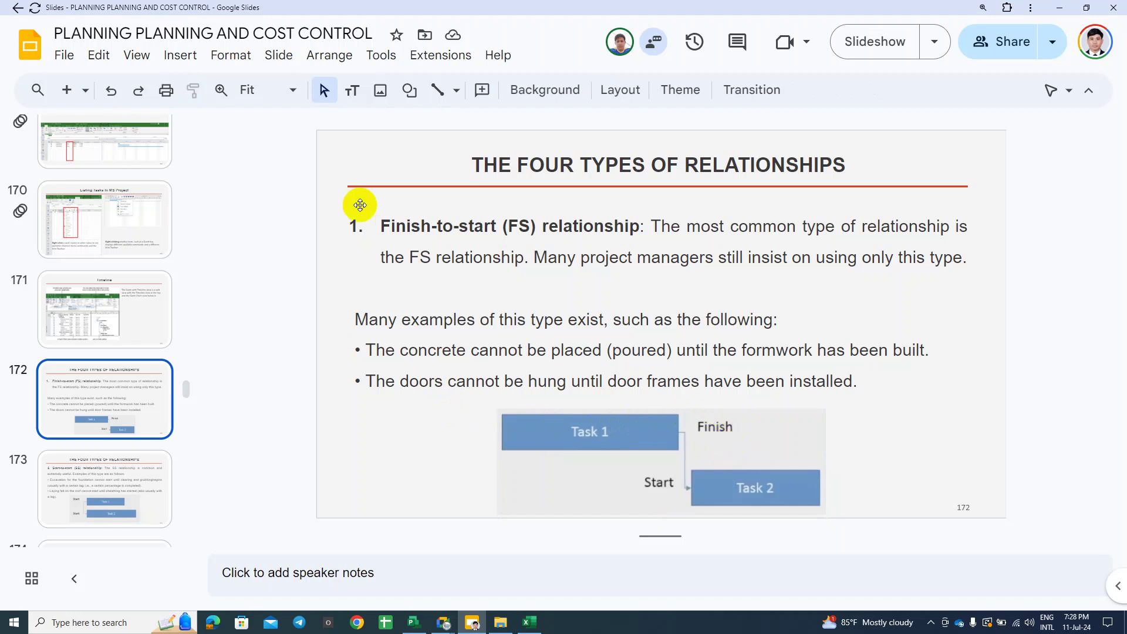
# Highlight FS in the relationship heading and return to the Project Foundation schedule.
pyautogui.moveTo(381, 226); pyautogui.dragTo(527, 223)
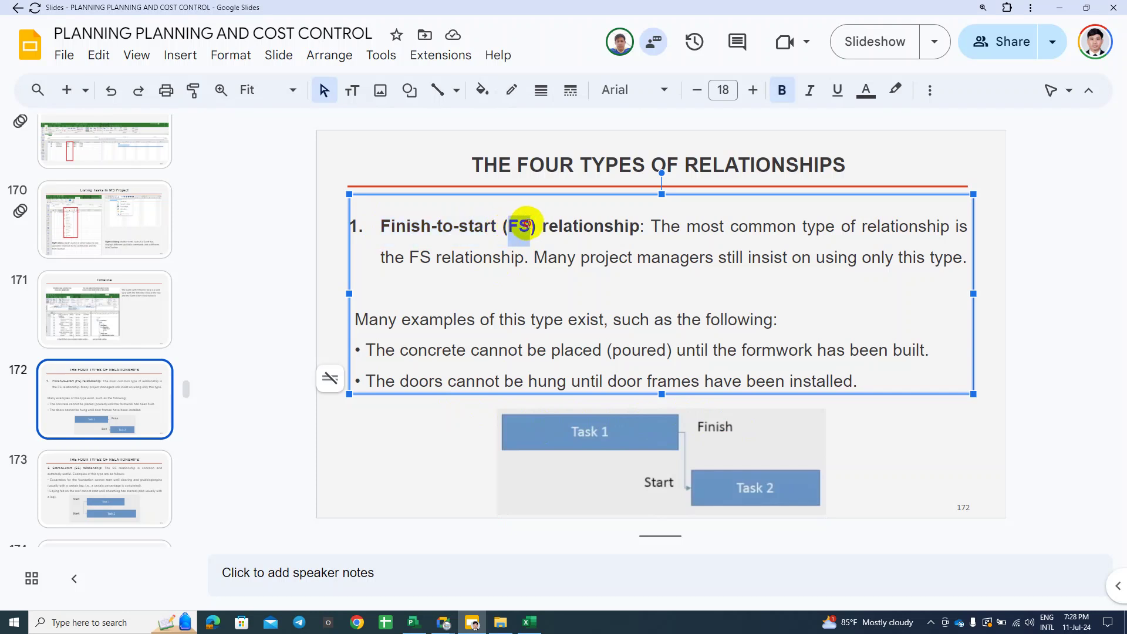
pyautogui.click(414, 621)
pyautogui.click(430, 400)
pyautogui.rightClick(481, 172)
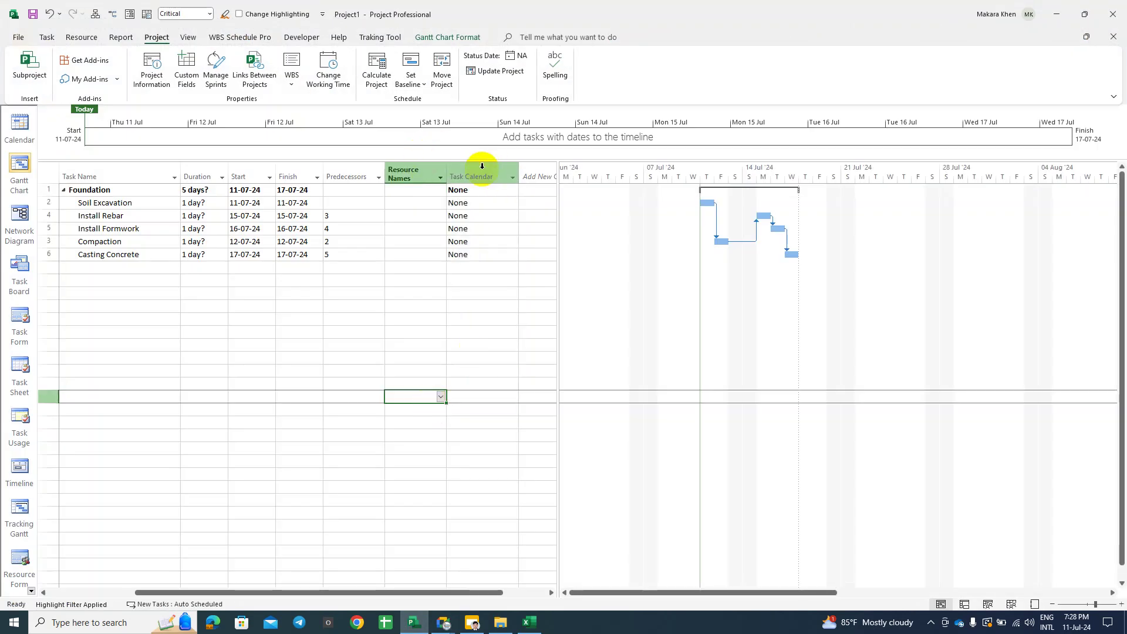
pyautogui.click(517, 272)
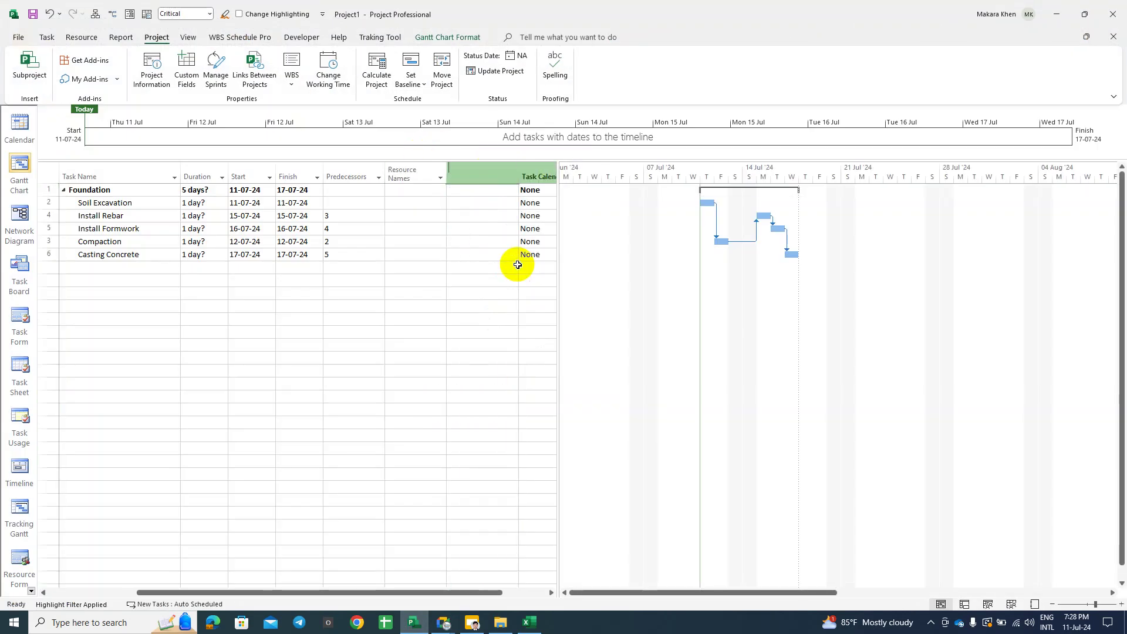
pyautogui.scroll(-5, 518, 269)
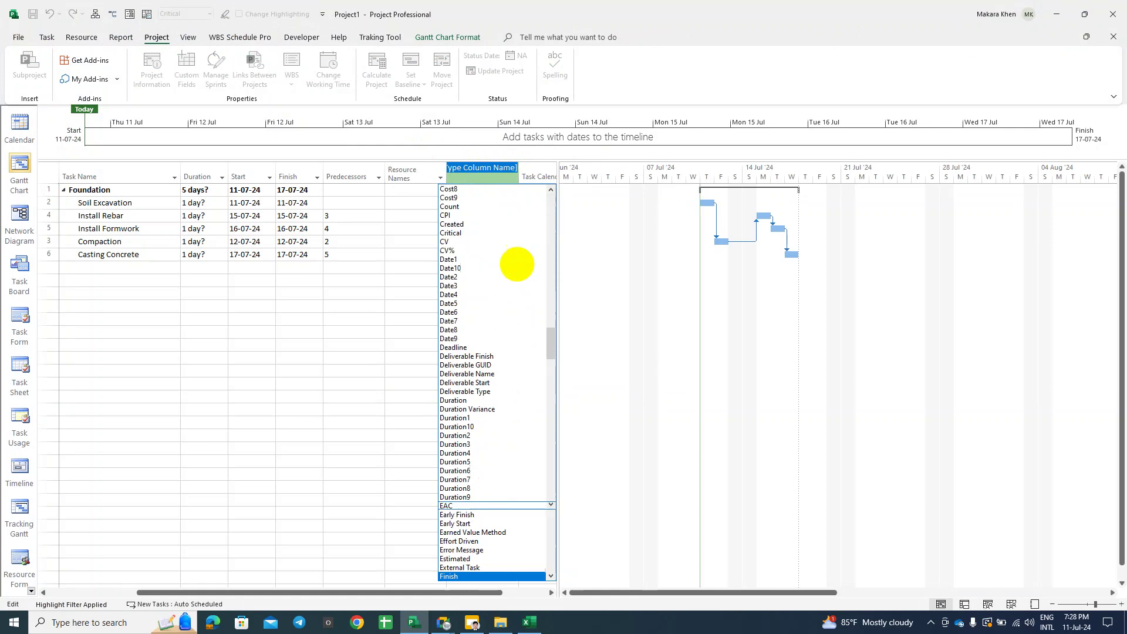
pyautogui.press('Escape')
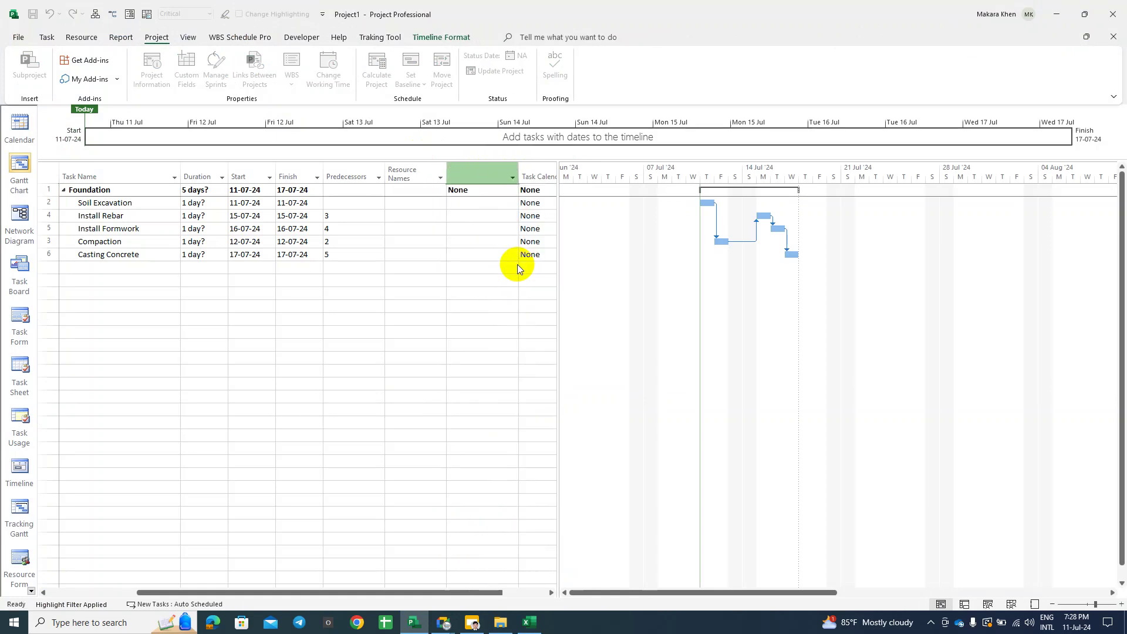
# Show the FS, SS, FF and SF type choices for the Install Rebar to Install Formwork link, then return to the slides.
pyautogui.doubleClick(771, 220)
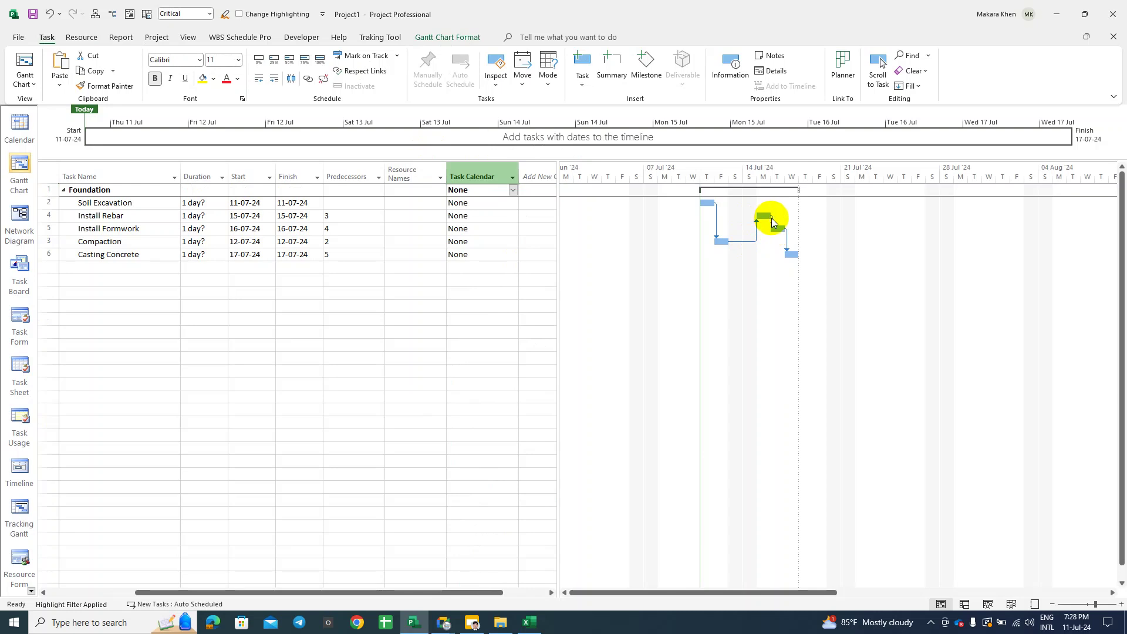
pyautogui.moveTo(573, 275); pyautogui.dragTo(575, 255)
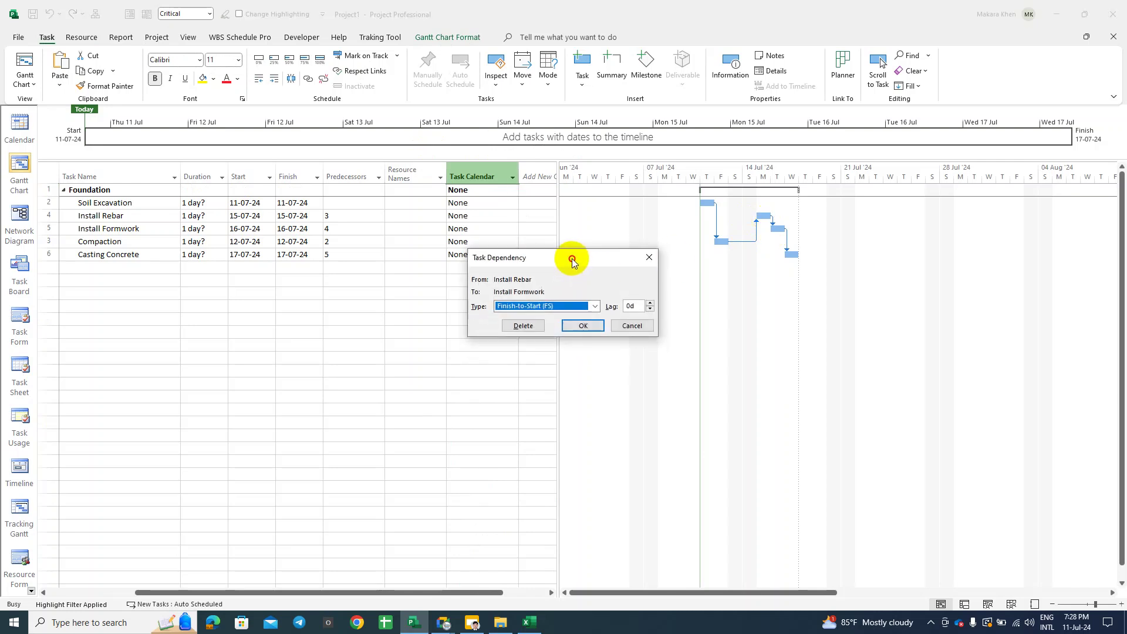
pyautogui.click(531, 296)
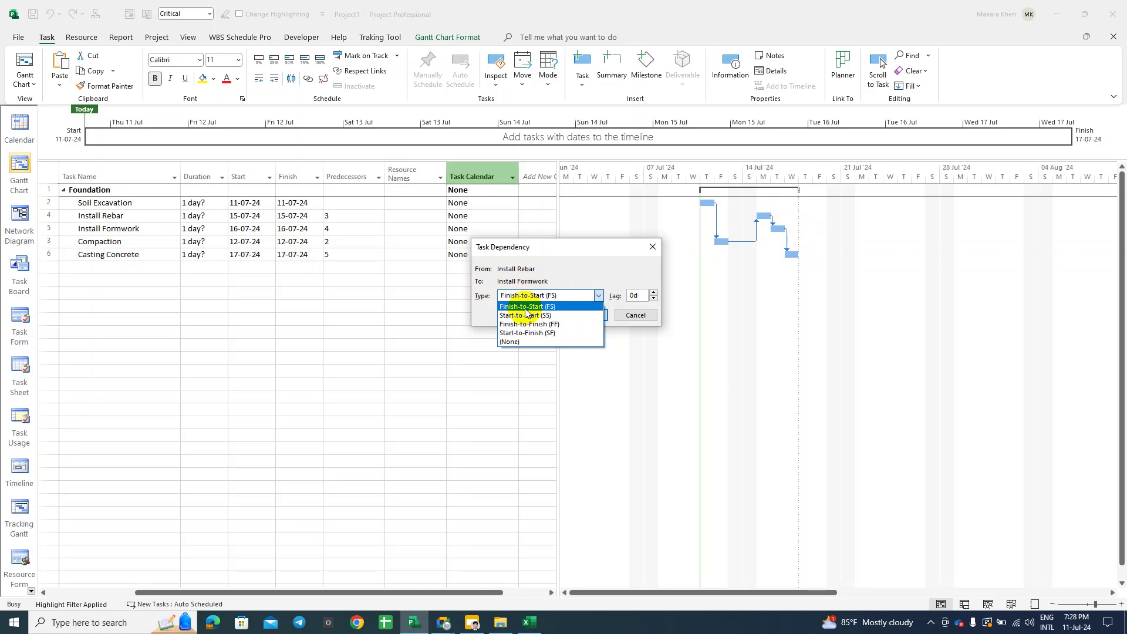
pyautogui.click(472, 622)
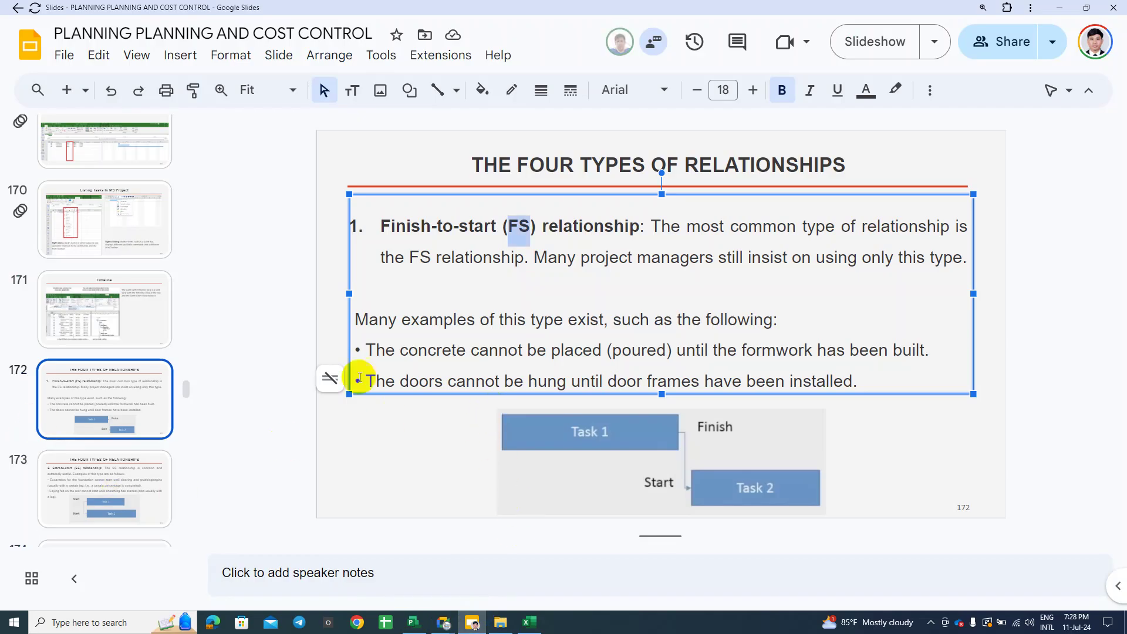
# Highlight the 'most common type', 'FS relationship' and door-example phrases on slide 172, then return to Project.
pyautogui.click(402, 319)
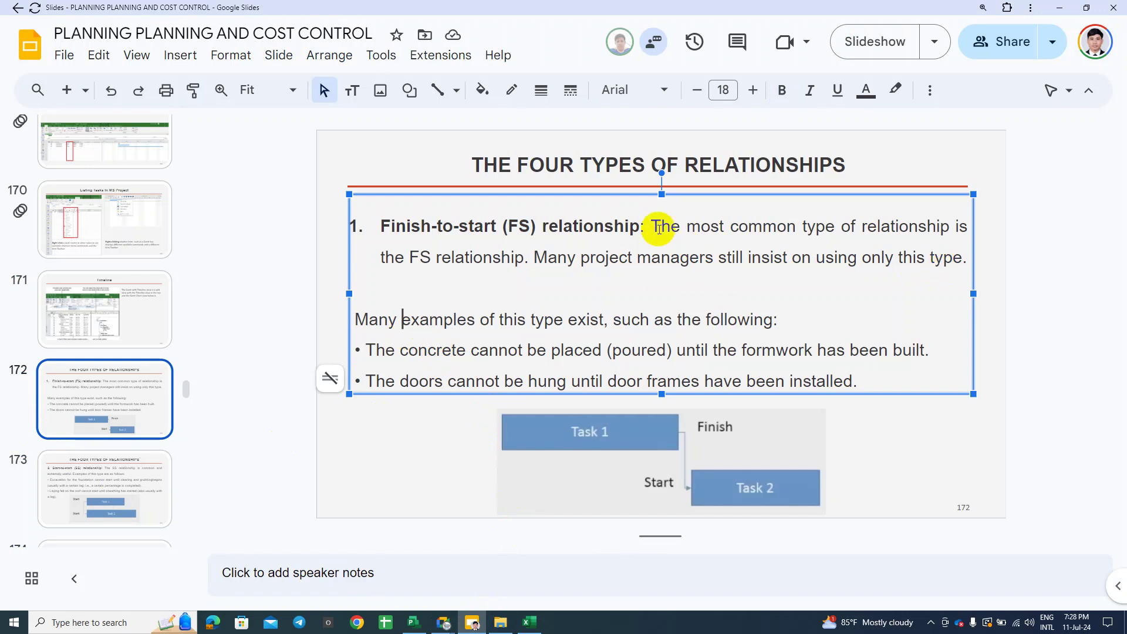
pyautogui.moveTo(652, 226); pyautogui.dragTo(829, 225)
pyautogui.moveTo(889, 224); pyautogui.dragTo(959, 226)
pyautogui.doubleClick(420, 257)
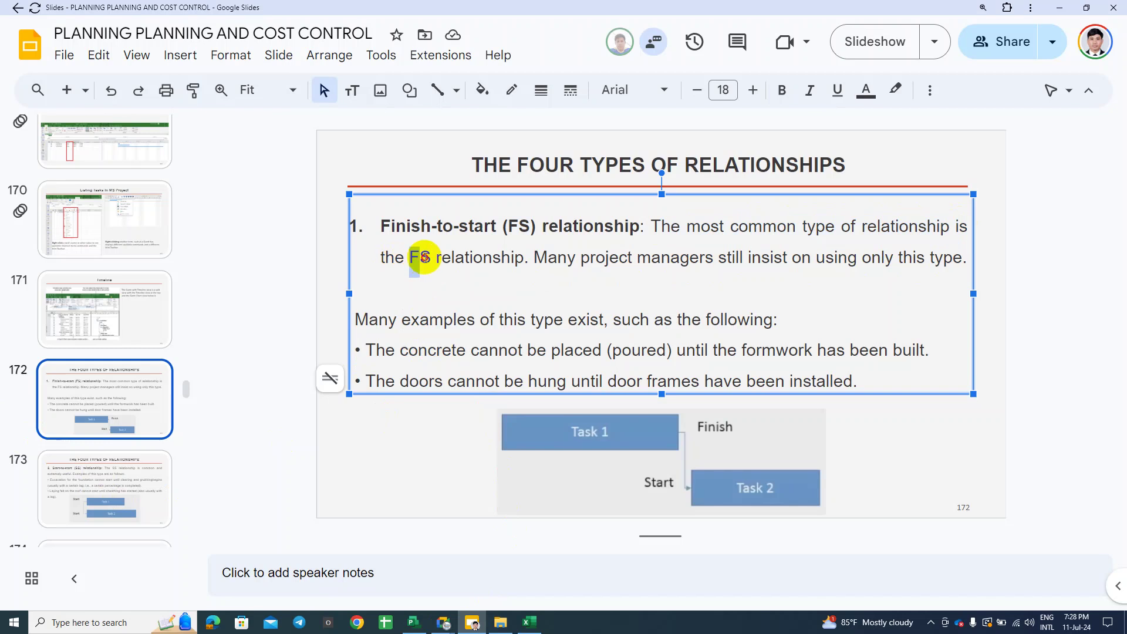
pyautogui.moveTo(441, 257); pyautogui.dragTo(500, 258)
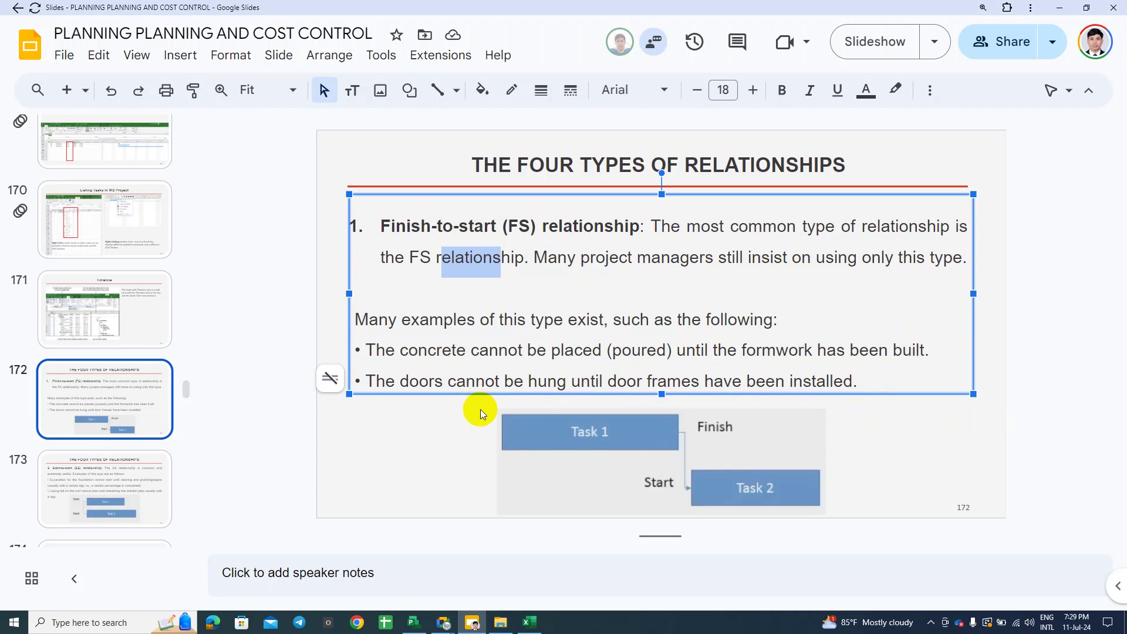
pyautogui.moveTo(395, 387); pyautogui.dragTo(376, 387)
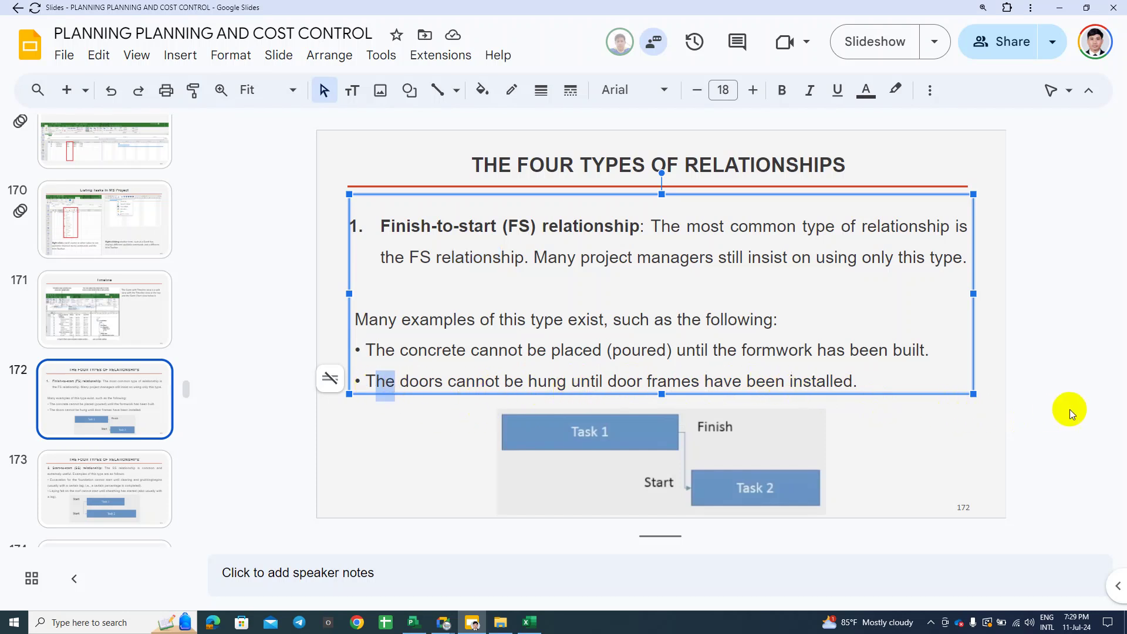
pyautogui.click(1055, 319)
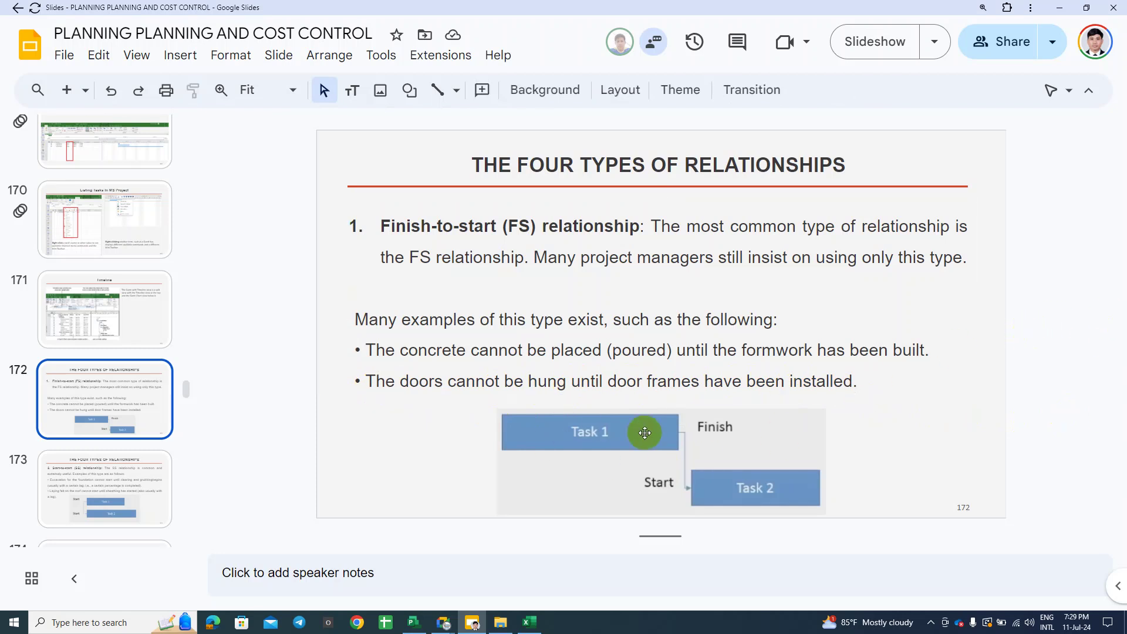
pyautogui.click(413, 622)
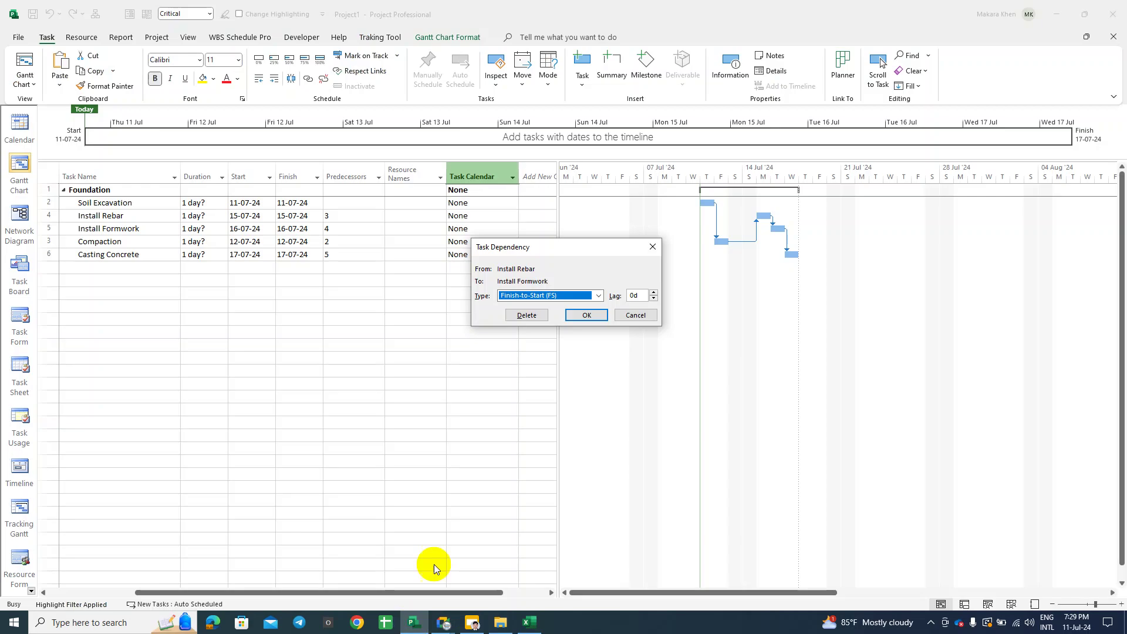
# Keep the Install Rebar to Install Formwork link as Finish-to-Start and close it.
pyautogui.click(558, 298)
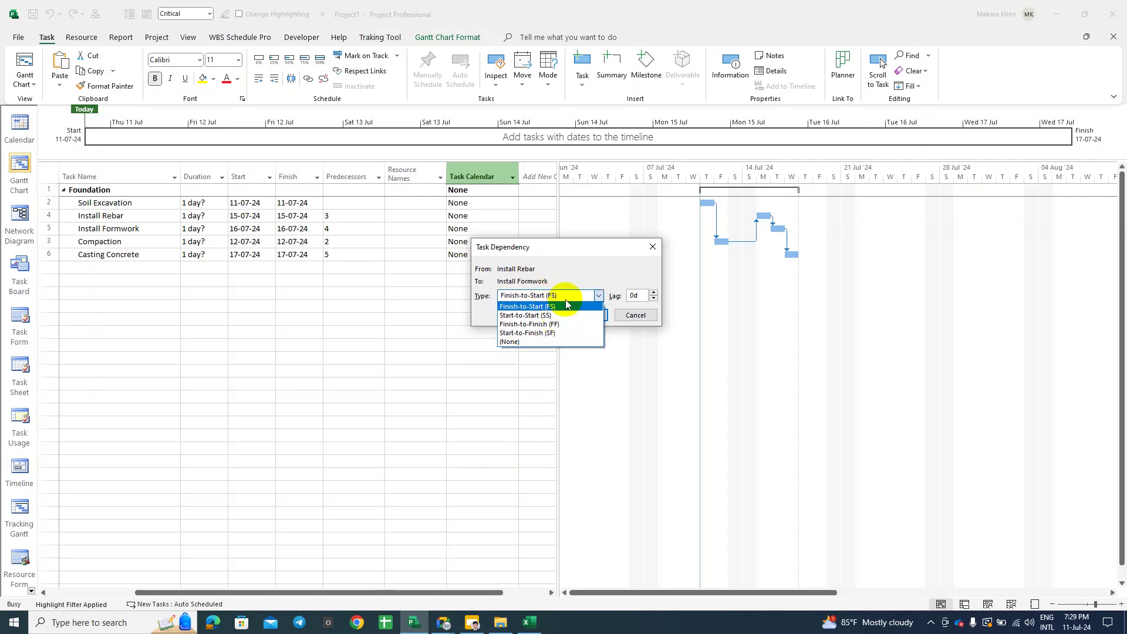
pyautogui.click(565, 303)
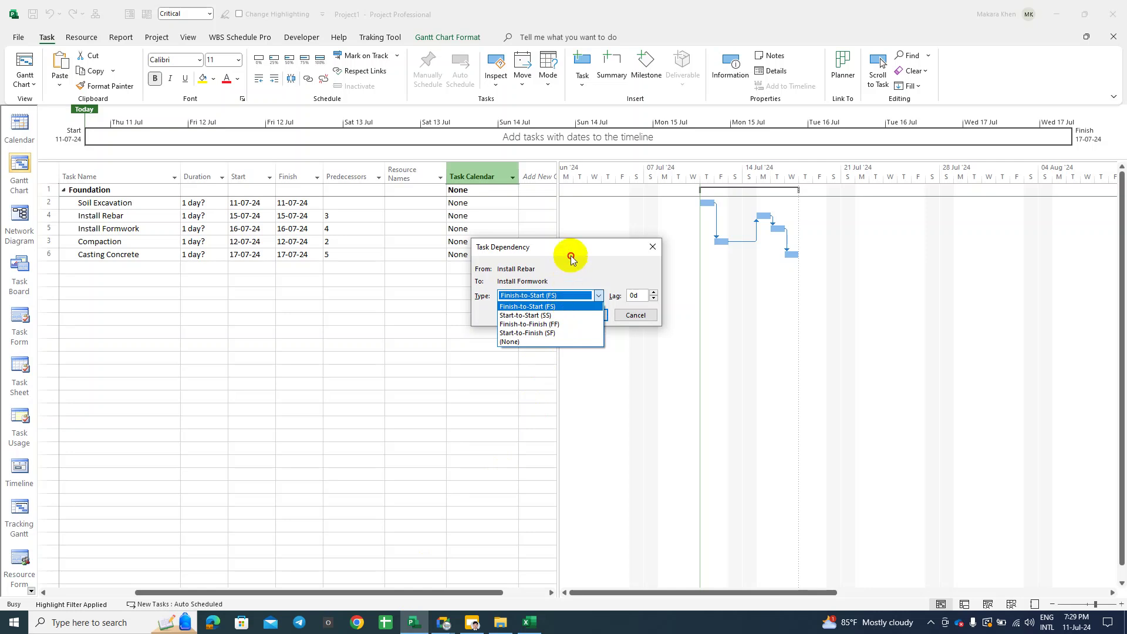
pyautogui.click(652, 247)
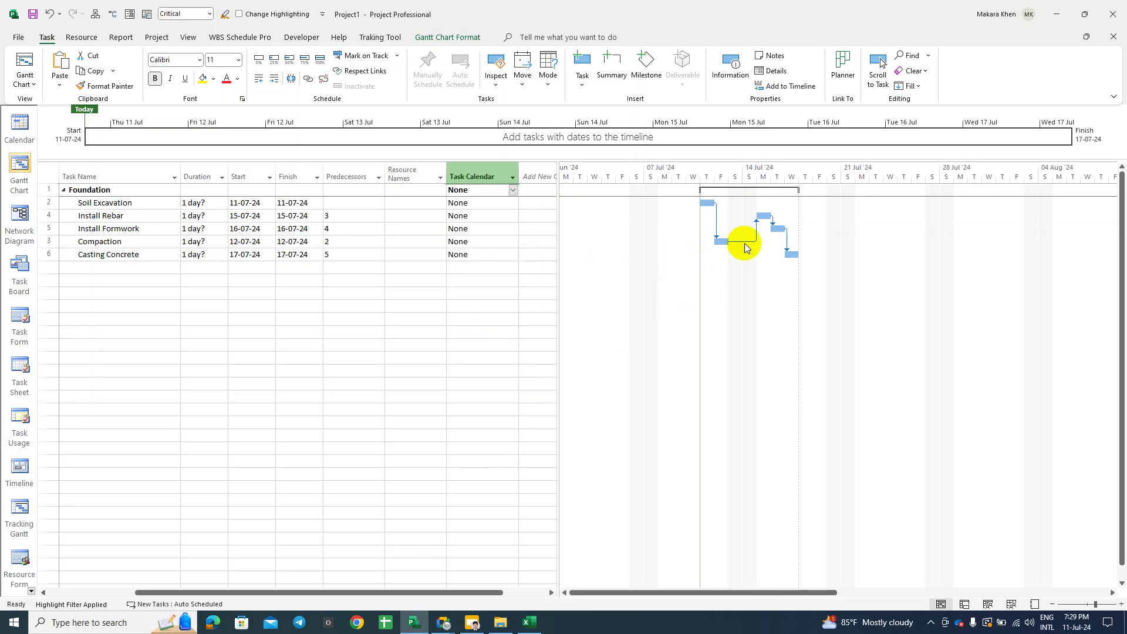
# Open the Compaction to Install Rebar dependency, then switch to the start-to-start slide.
pyautogui.doubleClick(744, 242)
pyautogui.click(724, 218)
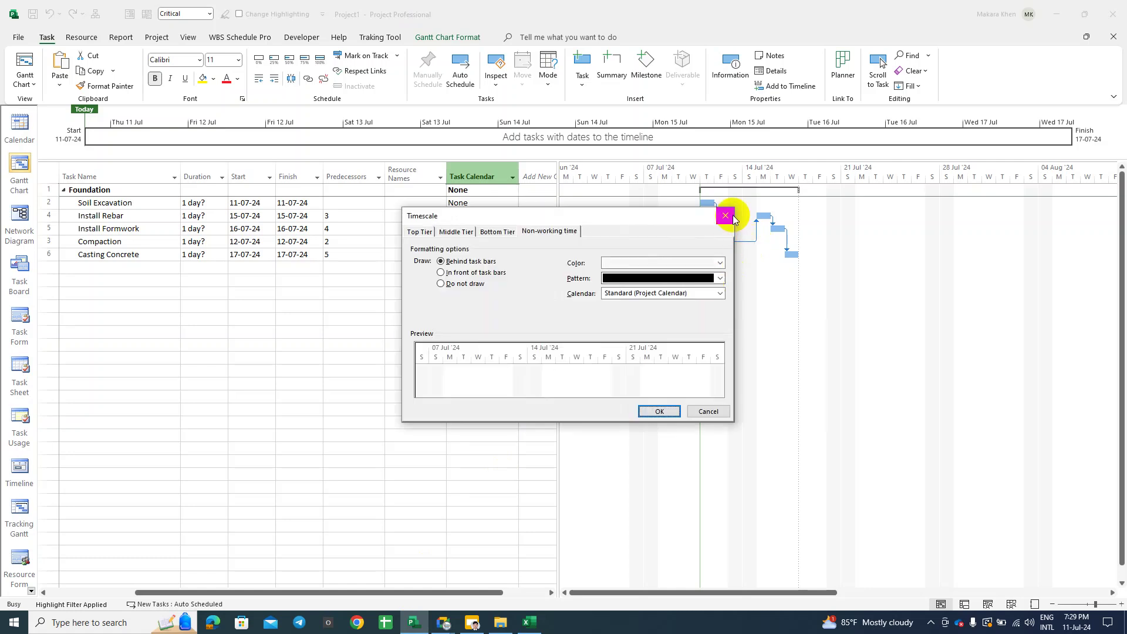
pyautogui.doubleClick(744, 243)
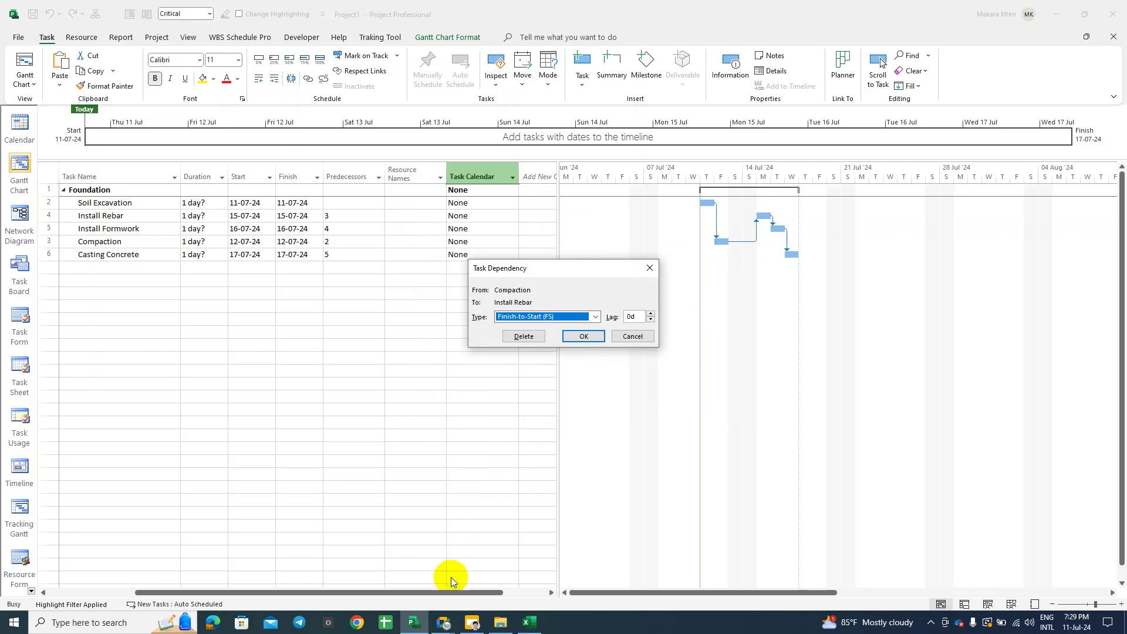
pyautogui.click(473, 623)
# Highlight 'Start-to-start' and 'SS' in slide 173's heading.
pyautogui.scroll(-1, 484, 477)
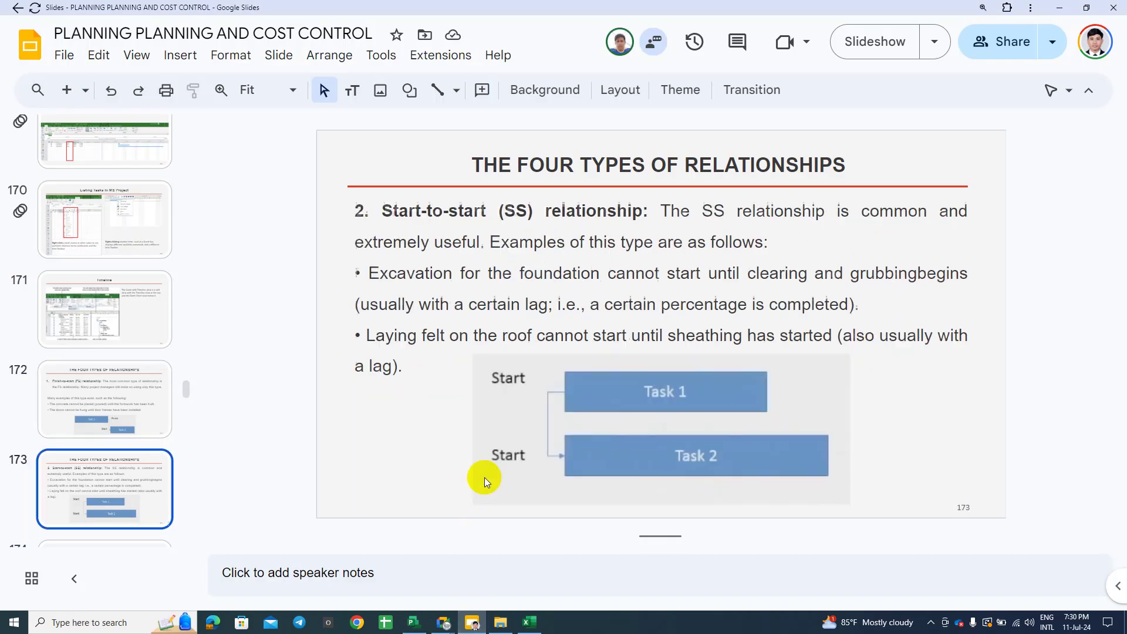
pyautogui.moveTo(387, 207); pyautogui.dragTo(515, 211)
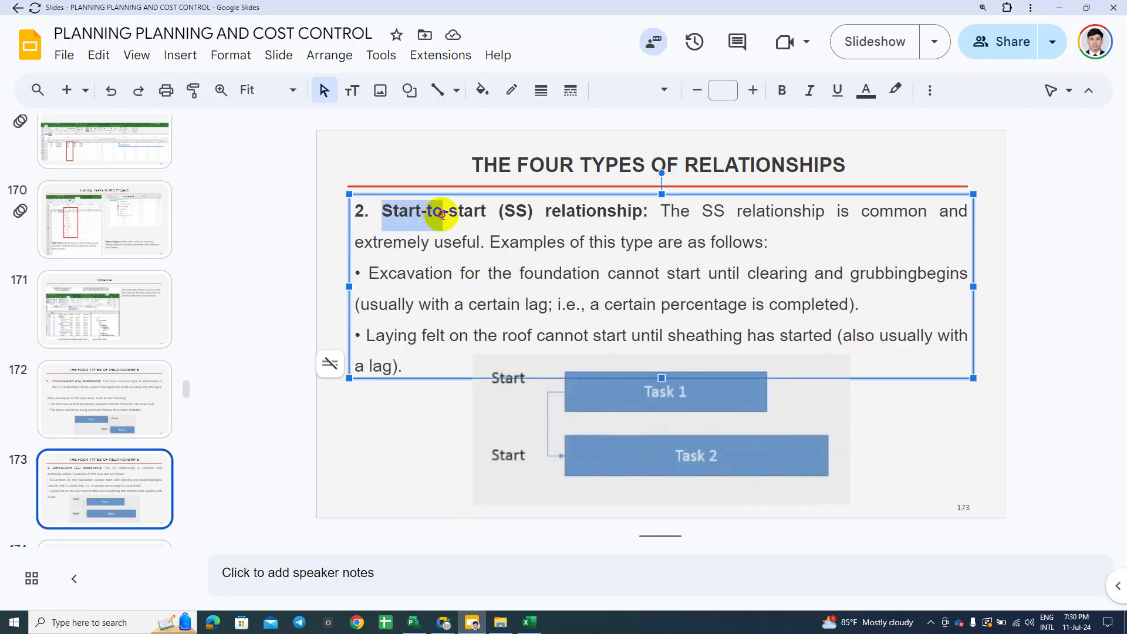
pyautogui.doubleClick(516, 211)
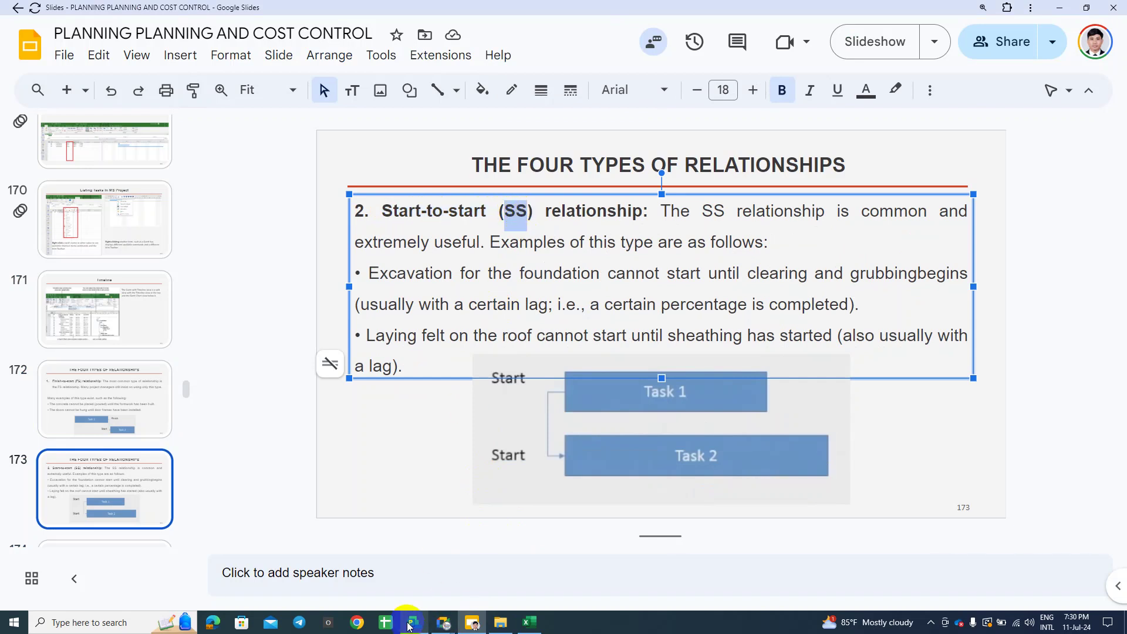
# Make the Compaction to Install Rebar link Start-to-Start (SS) in Project, then return to slide 173.
pyautogui.click(413, 622)
pyautogui.click(552, 318)
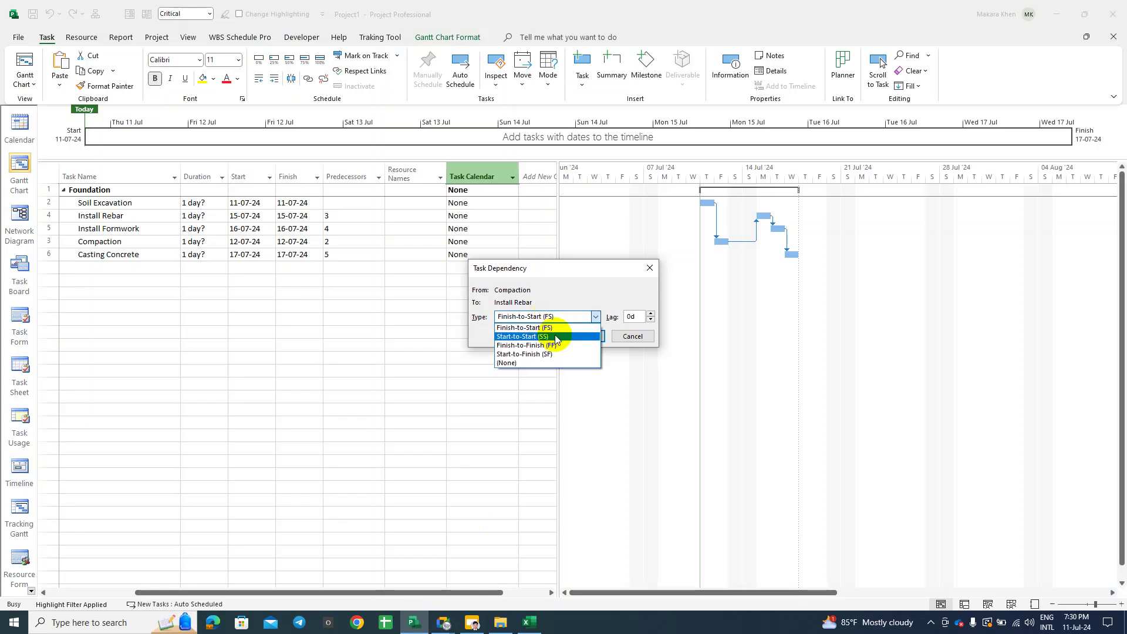
pyautogui.click(546, 355)
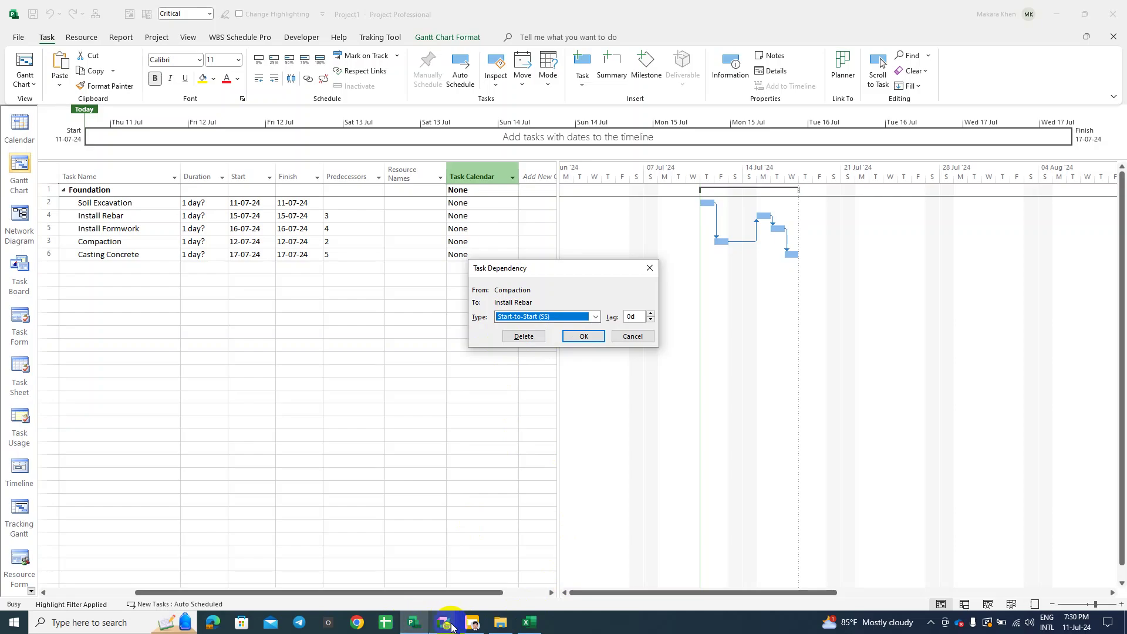
pyautogui.click(472, 622)
pyautogui.click(561, 222)
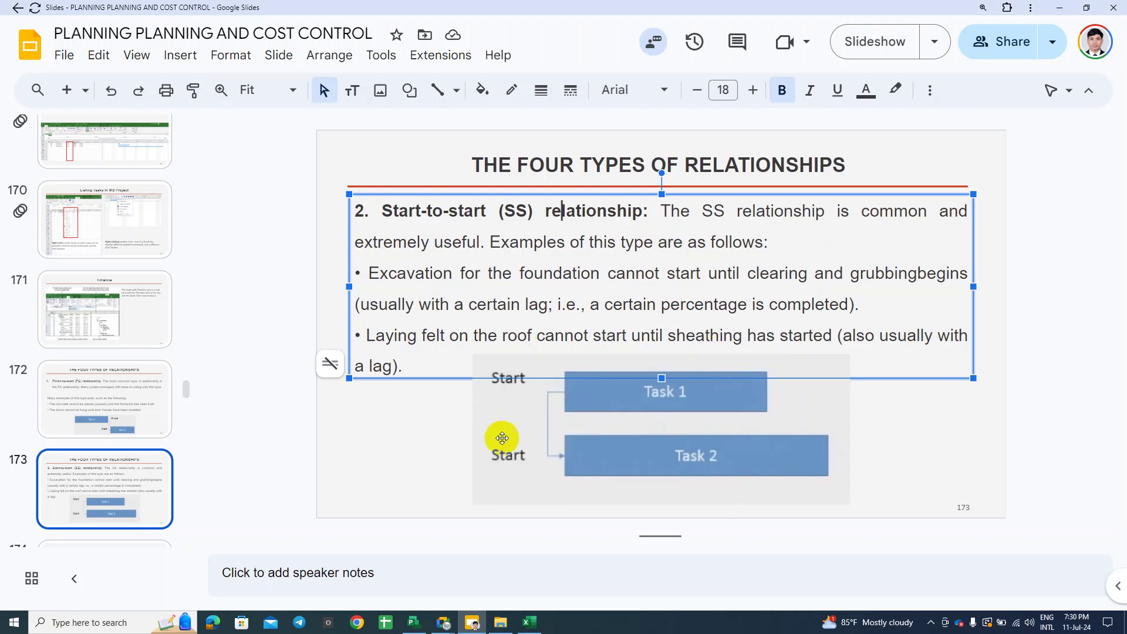
pyautogui.click(423, 433)
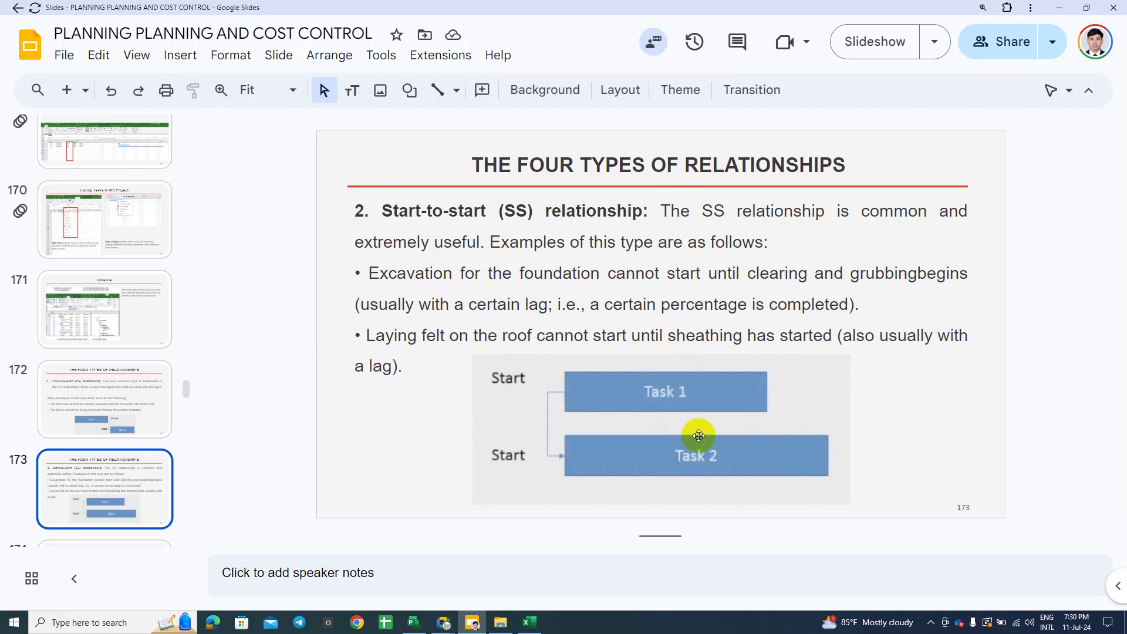
pyautogui.moveTo(383, 210); pyautogui.dragTo(523, 211)
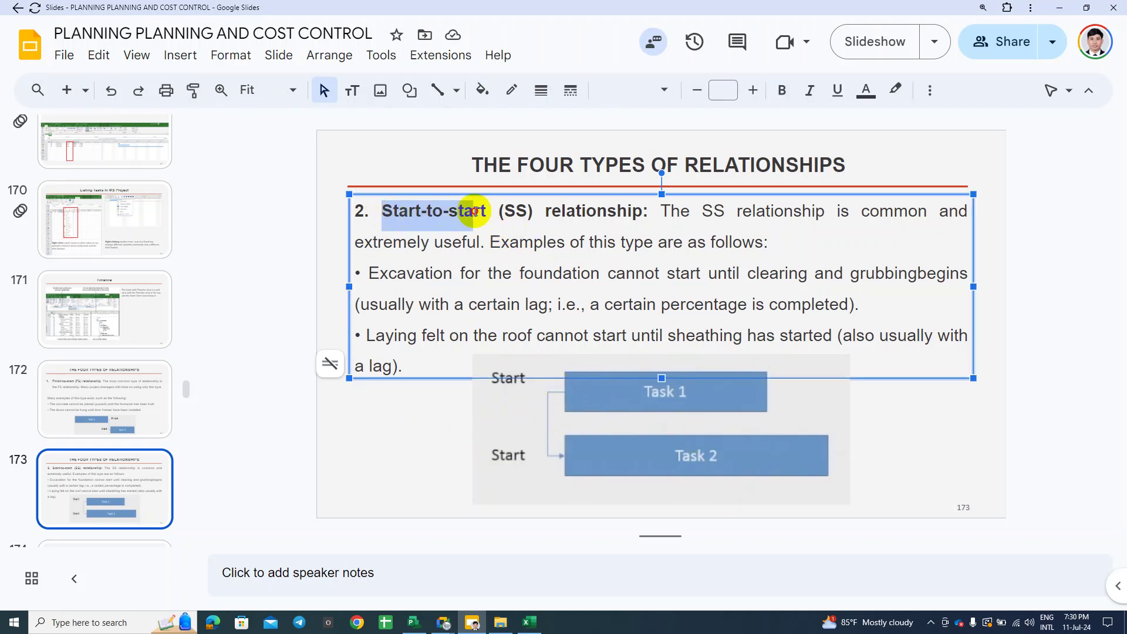
pyautogui.click(562, 210)
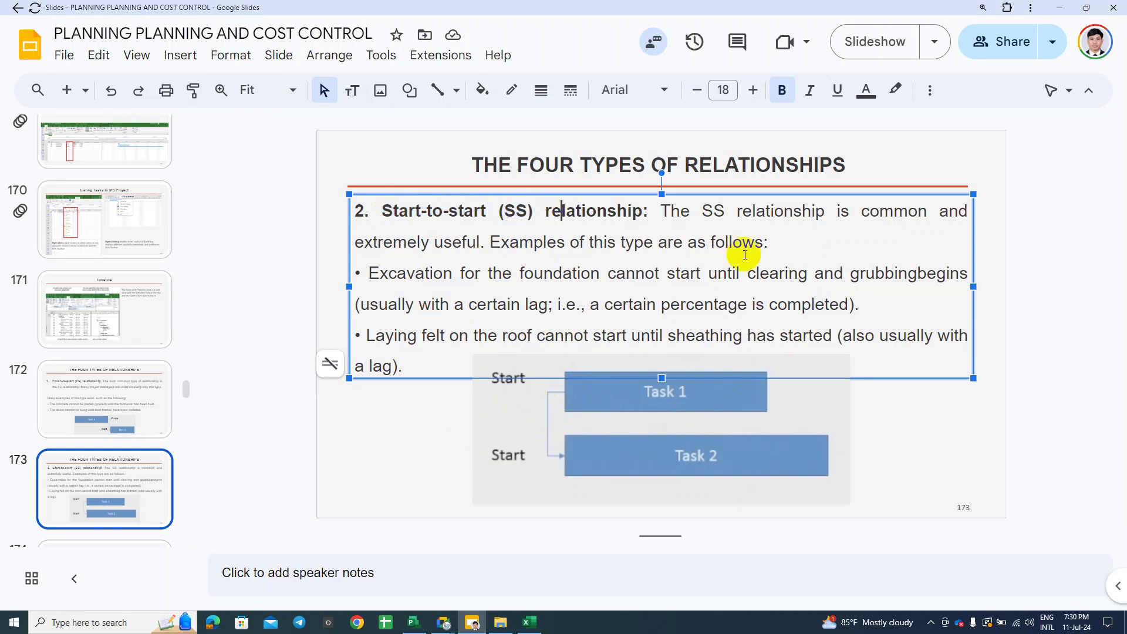
pyautogui.doubleClick(711, 210)
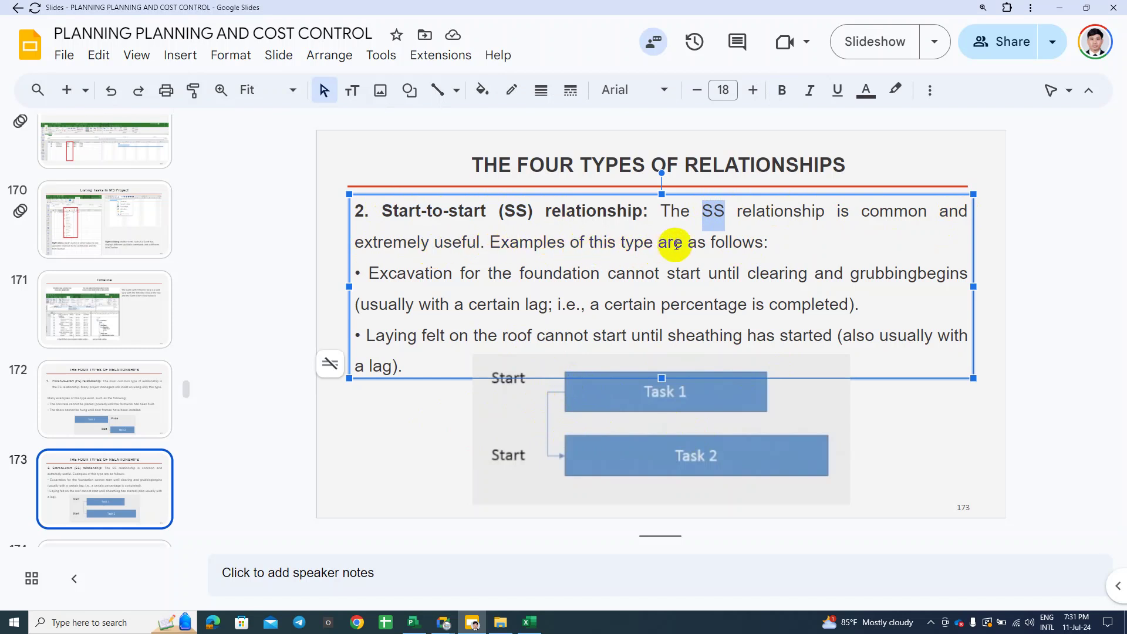
pyautogui.moveTo(370, 274); pyautogui.dragTo(682, 273)
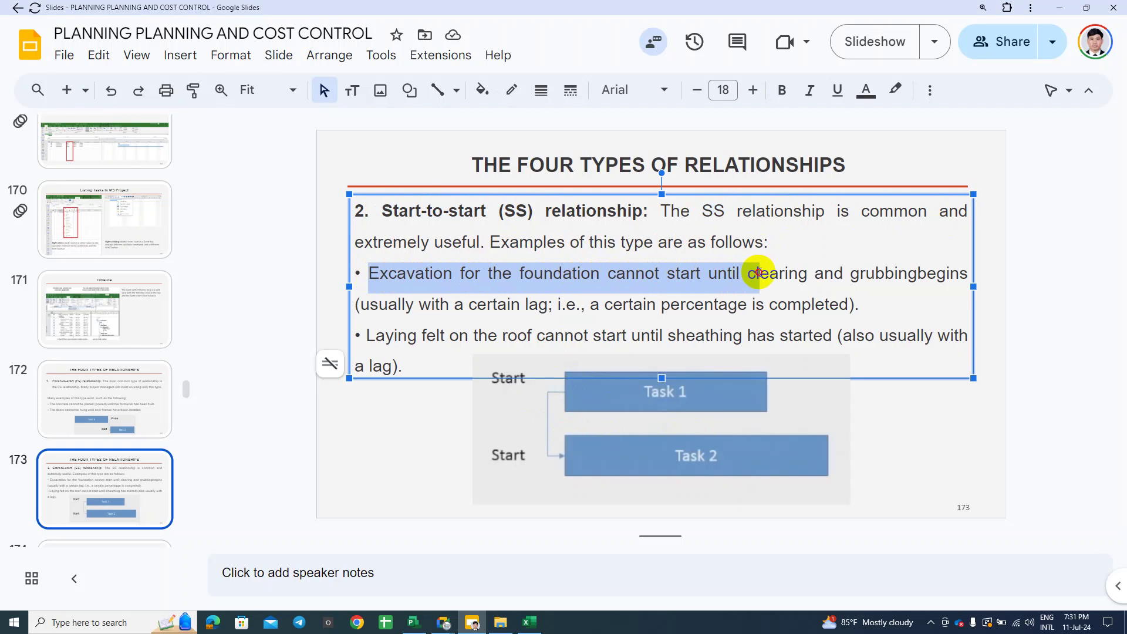
pyautogui.moveTo(683, 273); pyautogui.dragTo(839, 273)
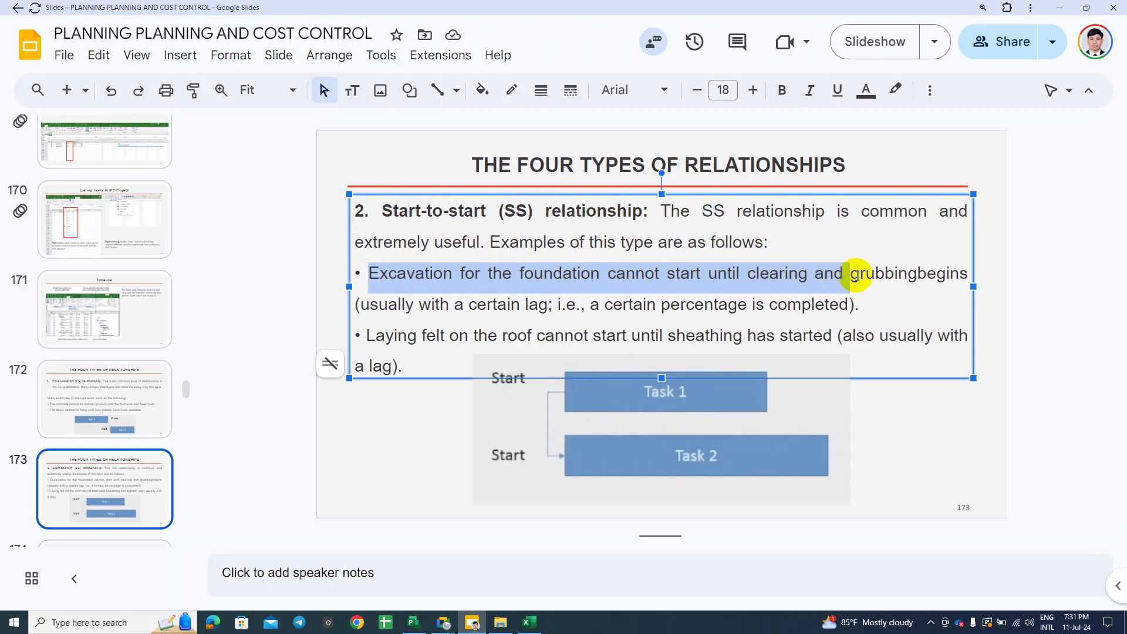
pyautogui.click(737, 274)
pyautogui.moveTo(375, 336); pyautogui.dragTo(695, 329)
pyautogui.click(875, 333)
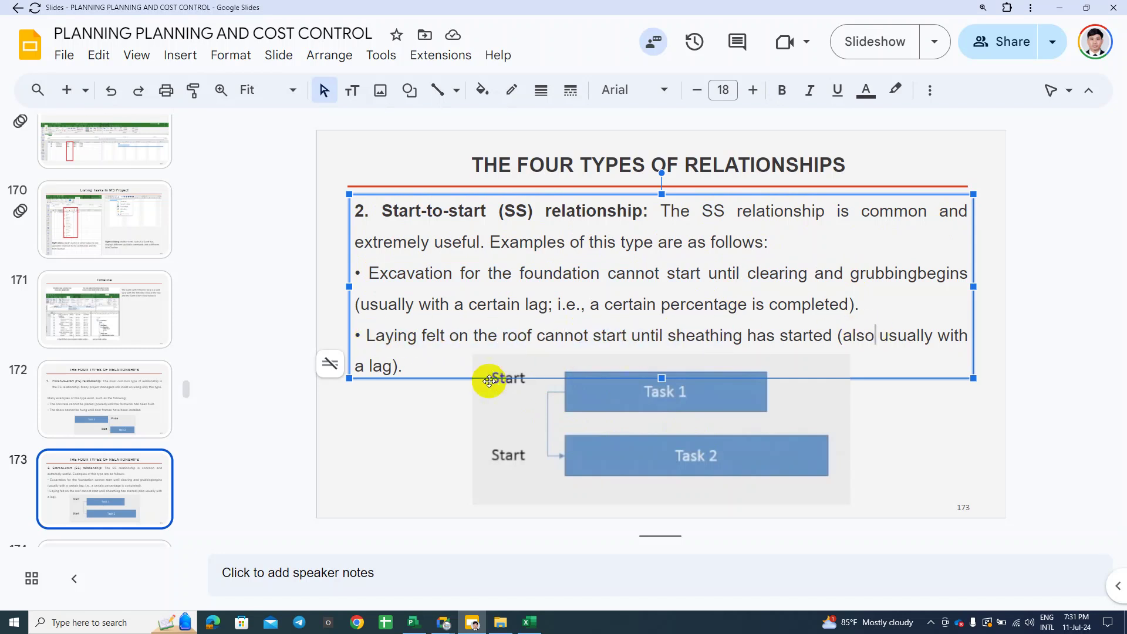
pyautogui.moveTo(851, 274); pyautogui.dragTo(923, 273)
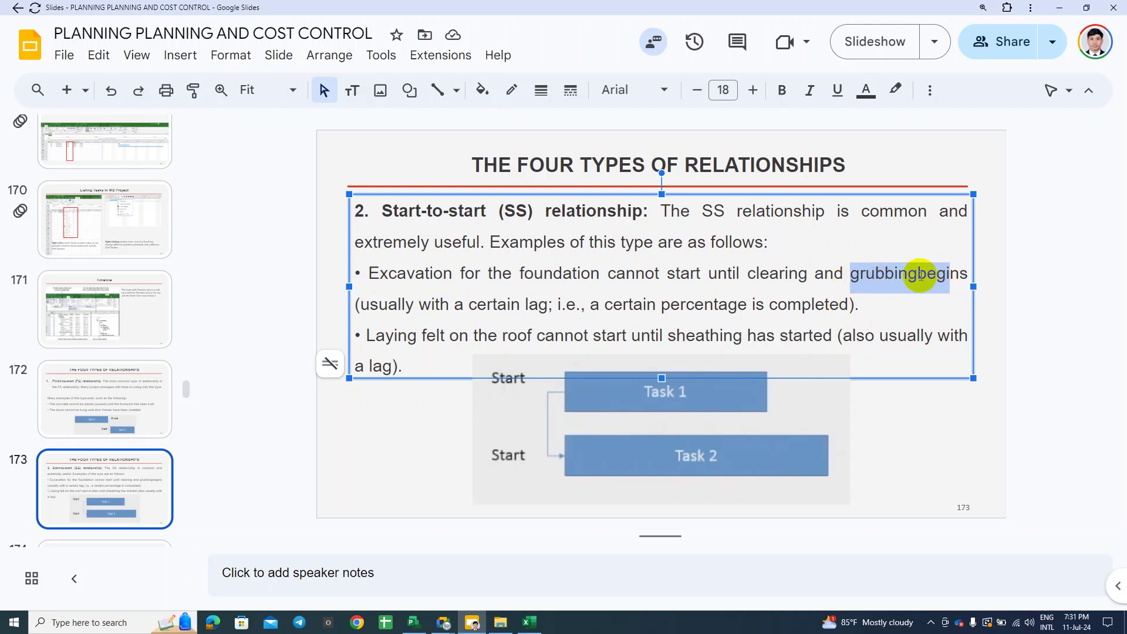
pyautogui.click(918, 274)
pyautogui.click(1009, 315)
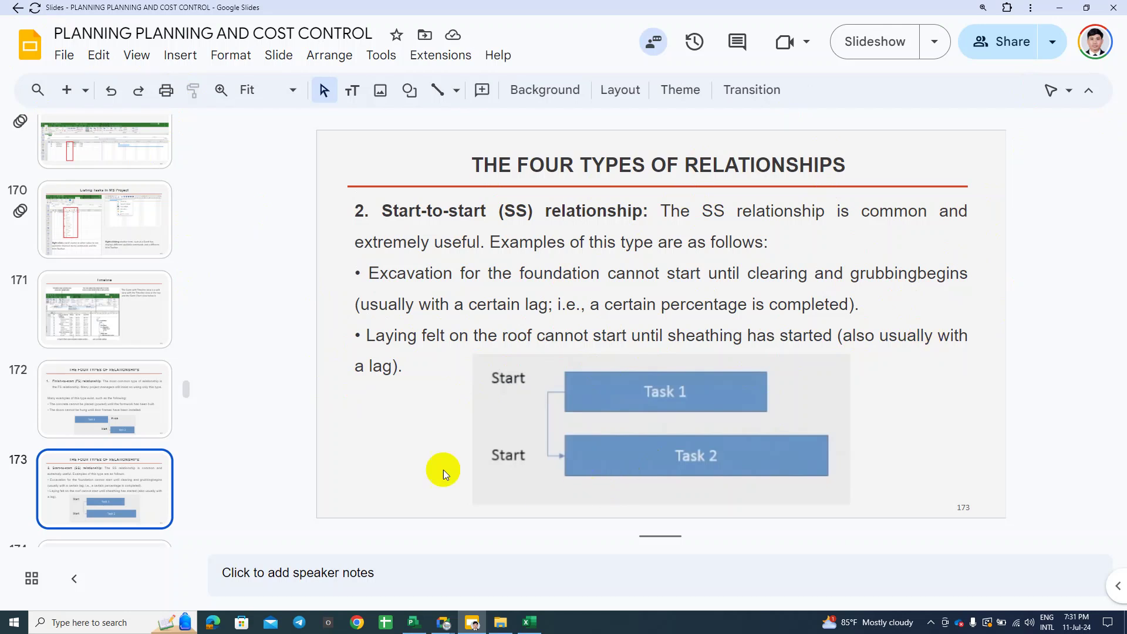
# Advance to slide 174 on Finish-to-finish (FF) and place the cursor in its speaker notes.
pyautogui.press('Down')
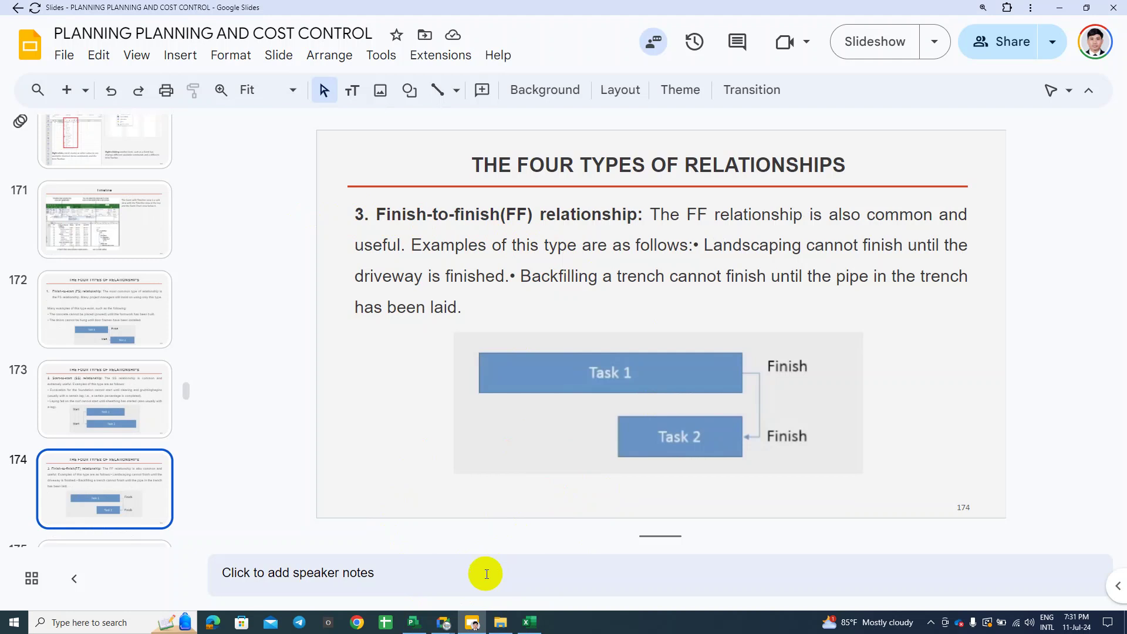
pyautogui.click(598, 558)
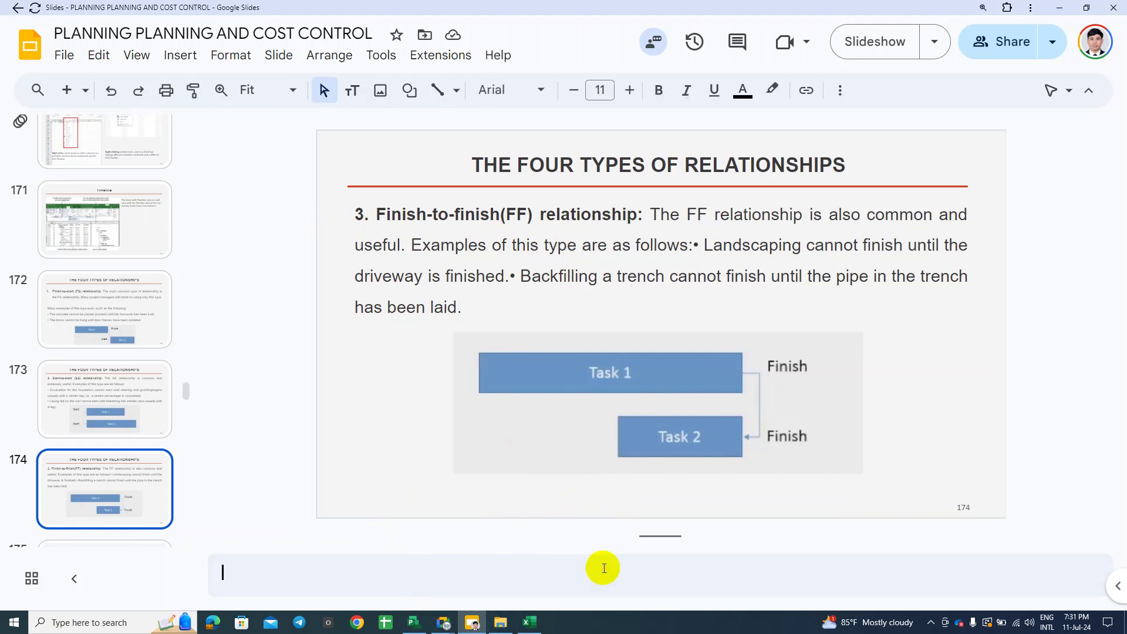
# Leave the notes, review the finish-to-finish text, and scroll to slide 175 on Start-to-finish.
pyautogui.click(234, 490)
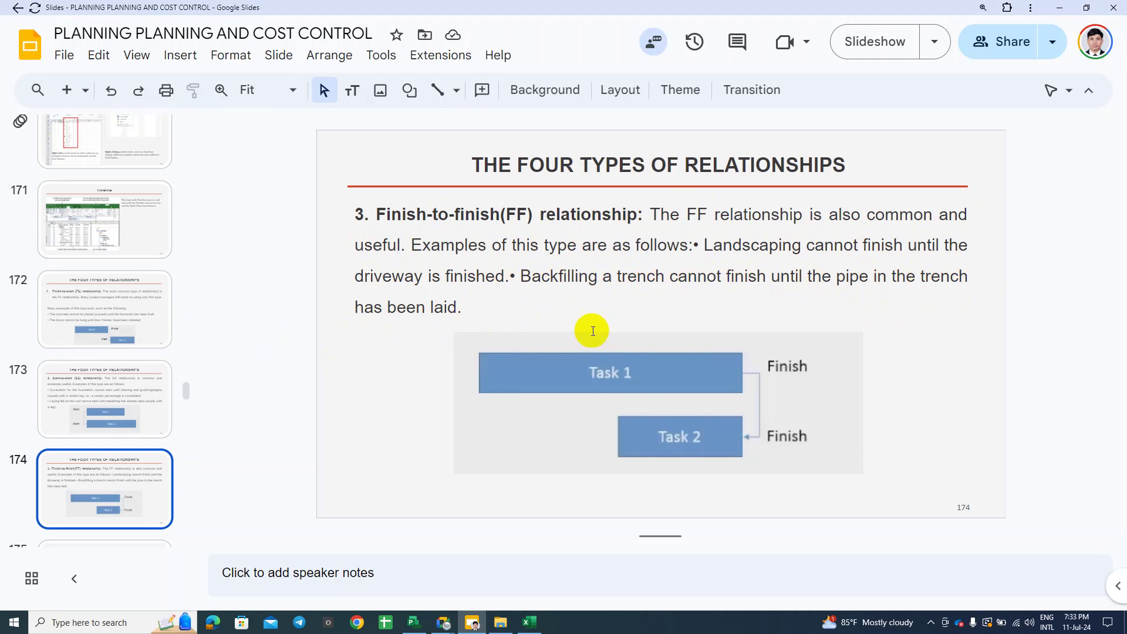
pyautogui.click(727, 274)
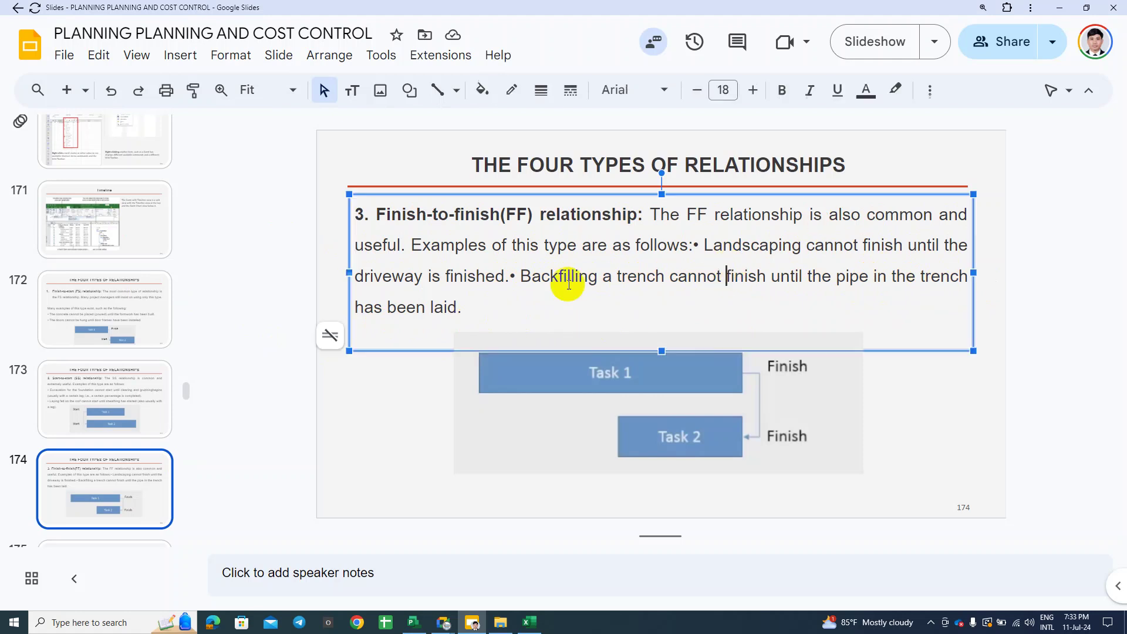
pyautogui.click(994, 230)
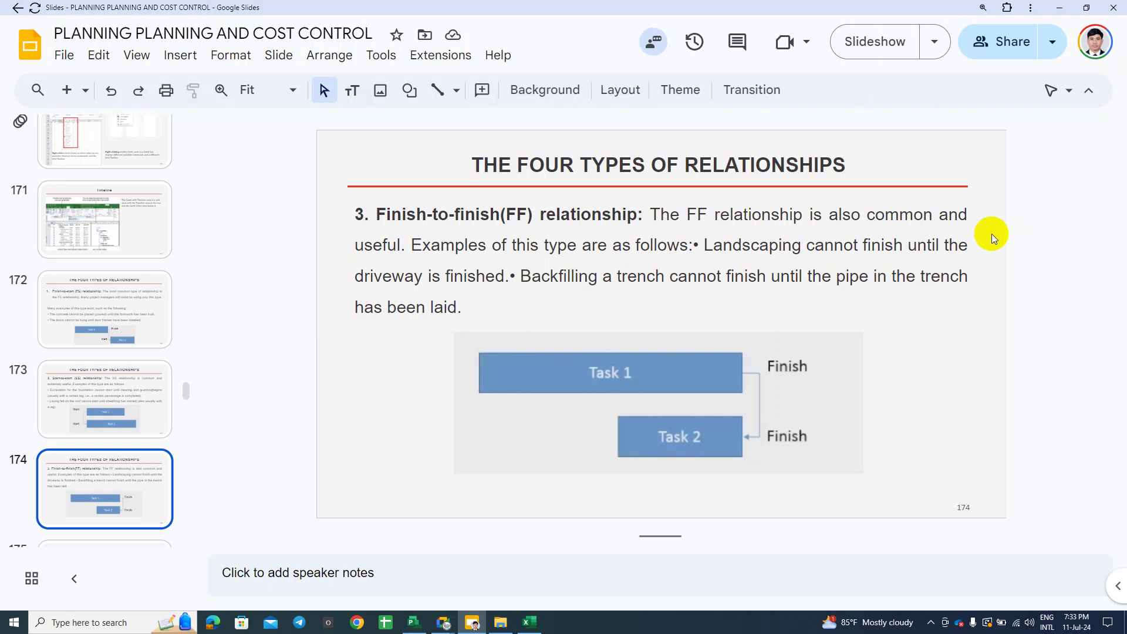
pyautogui.scroll(-1, 942, 280)
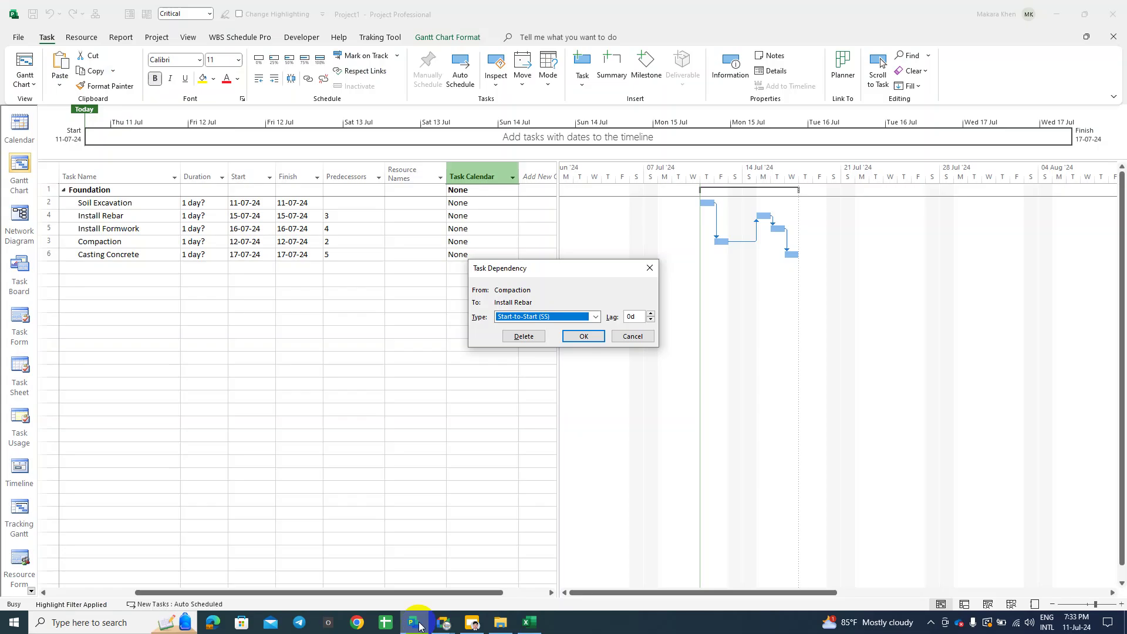
# In Project, close the Rebar to Formwork dependency unchanged and dismiss the accidentally opened bar styles.
pyautogui.click(415, 619)
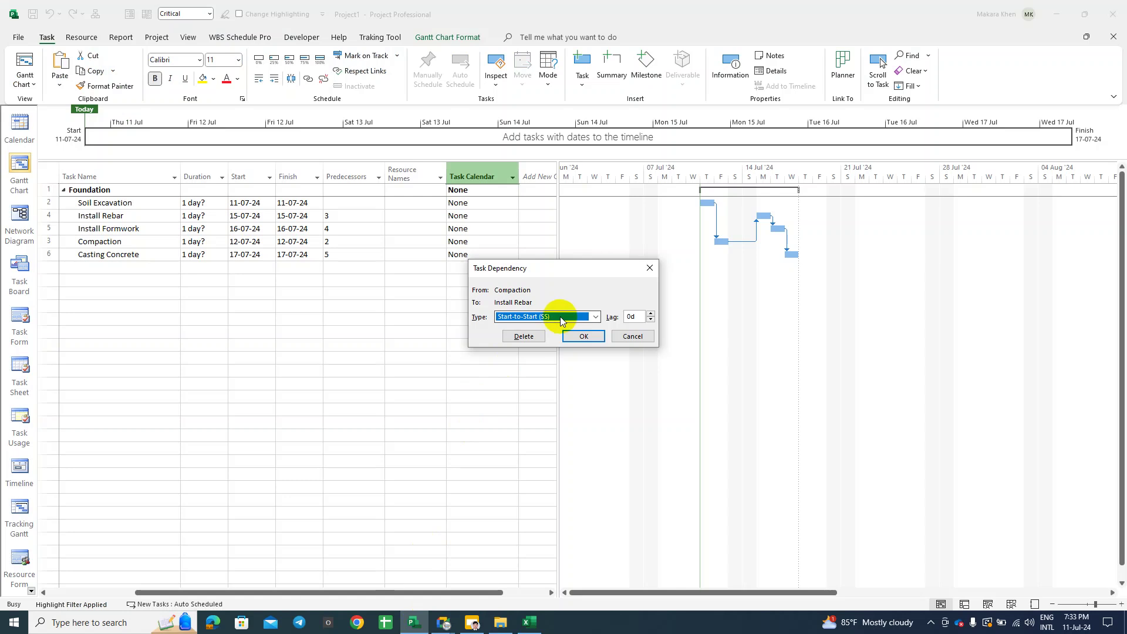
pyautogui.click(562, 320)
pyautogui.click(634, 344)
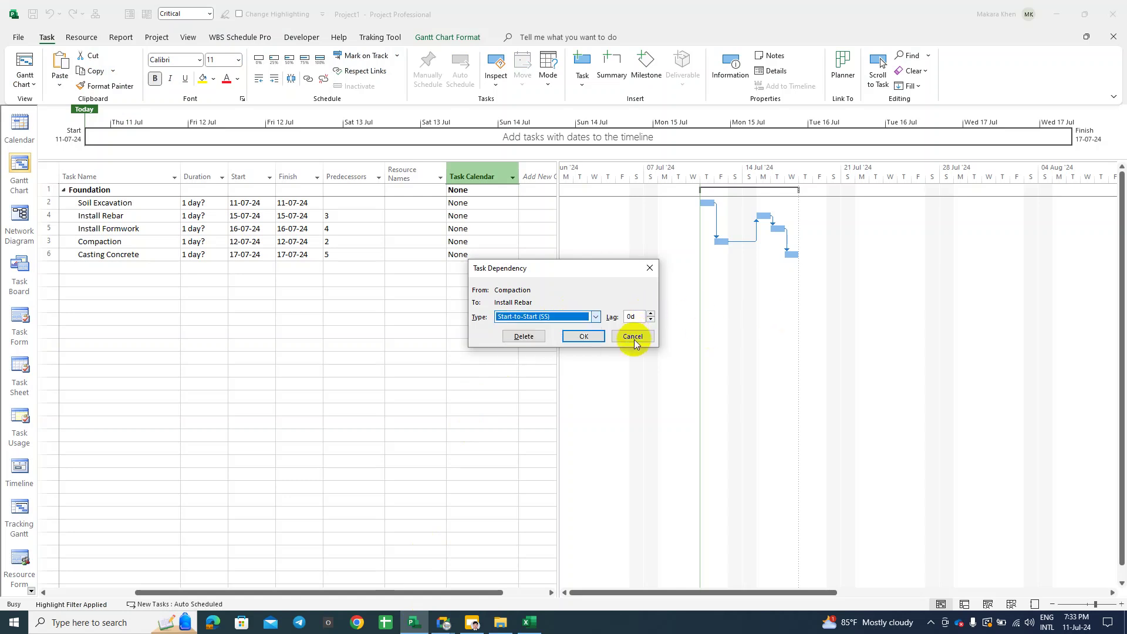
pyautogui.click(650, 268)
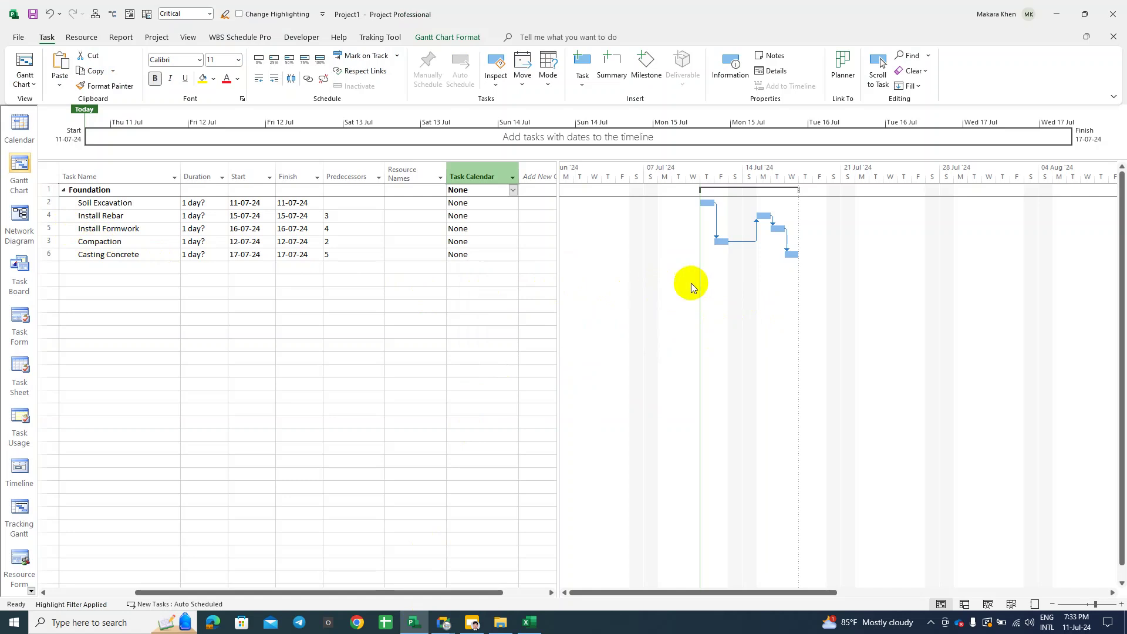
pyautogui.doubleClick(773, 220)
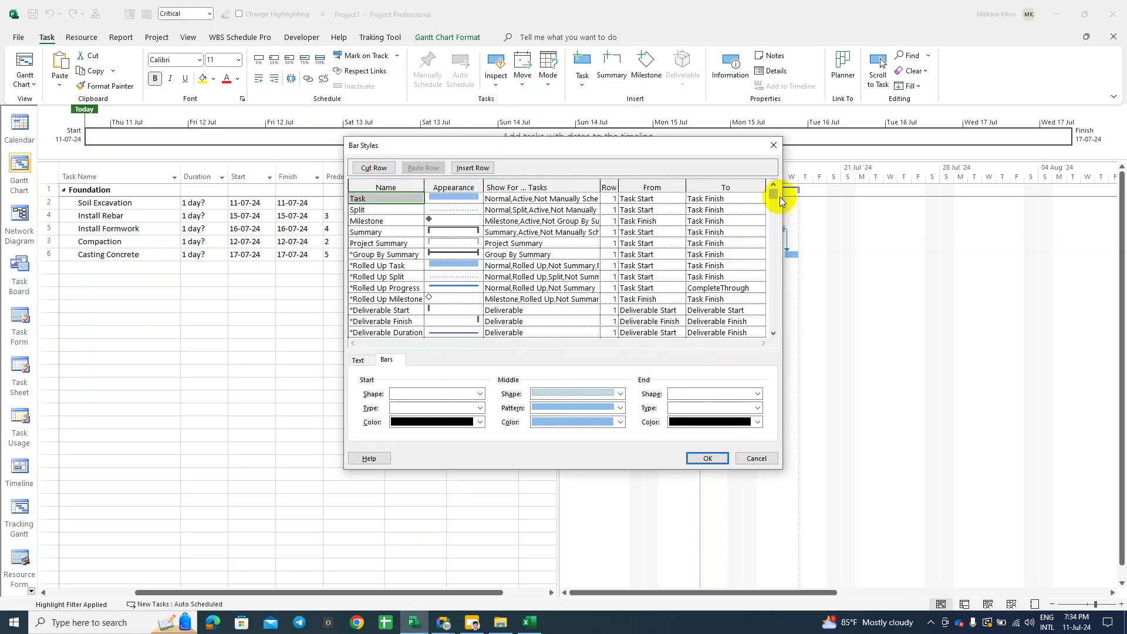
pyautogui.click(773, 145)
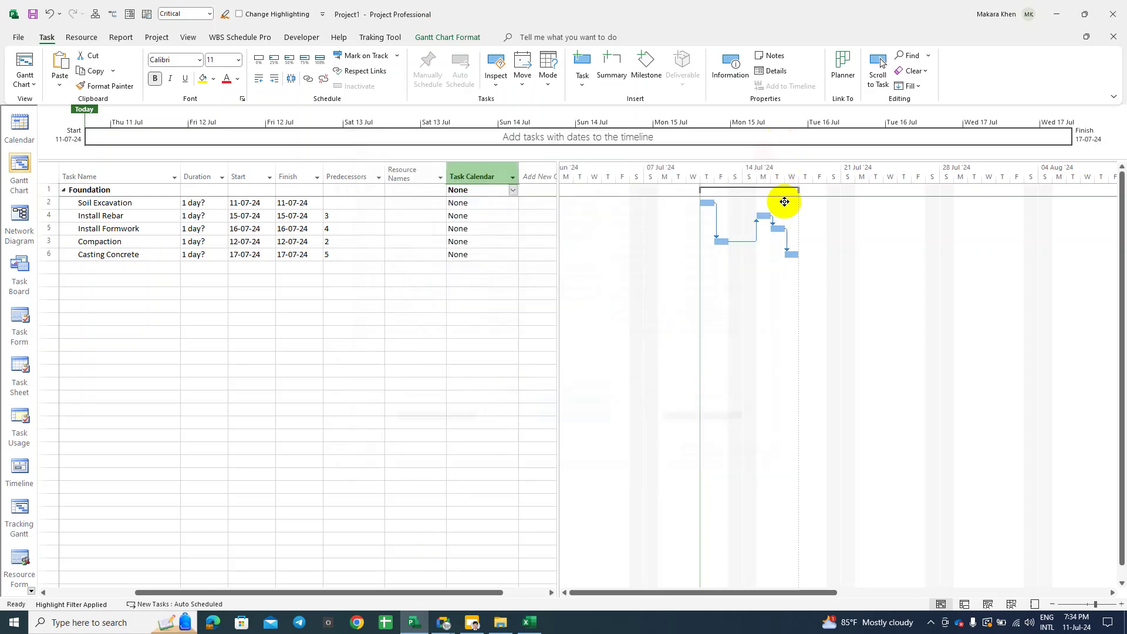
# Set the Install Formwork to Casting Concrete link to start-to-start.
pyautogui.doubleClick(790, 243)
pyautogui.click(578, 317)
pyautogui.click(566, 330)
pyautogui.click(581, 337)
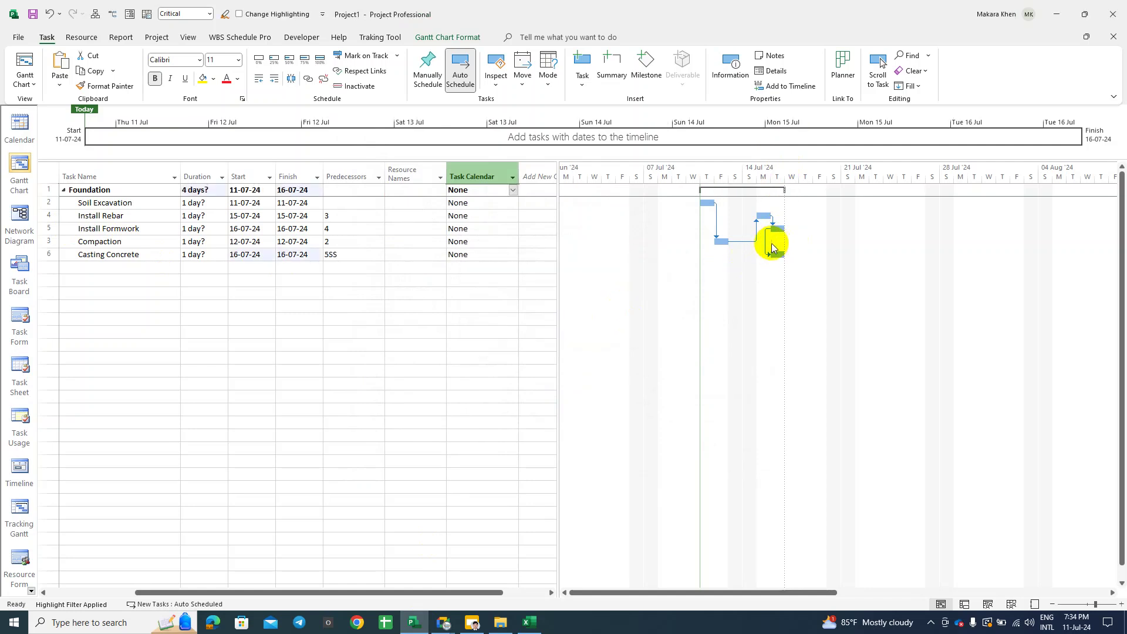
# Set Casting Concrete's duration to 5 days and Compaction's to 2 days.
pyautogui.click(205, 255)
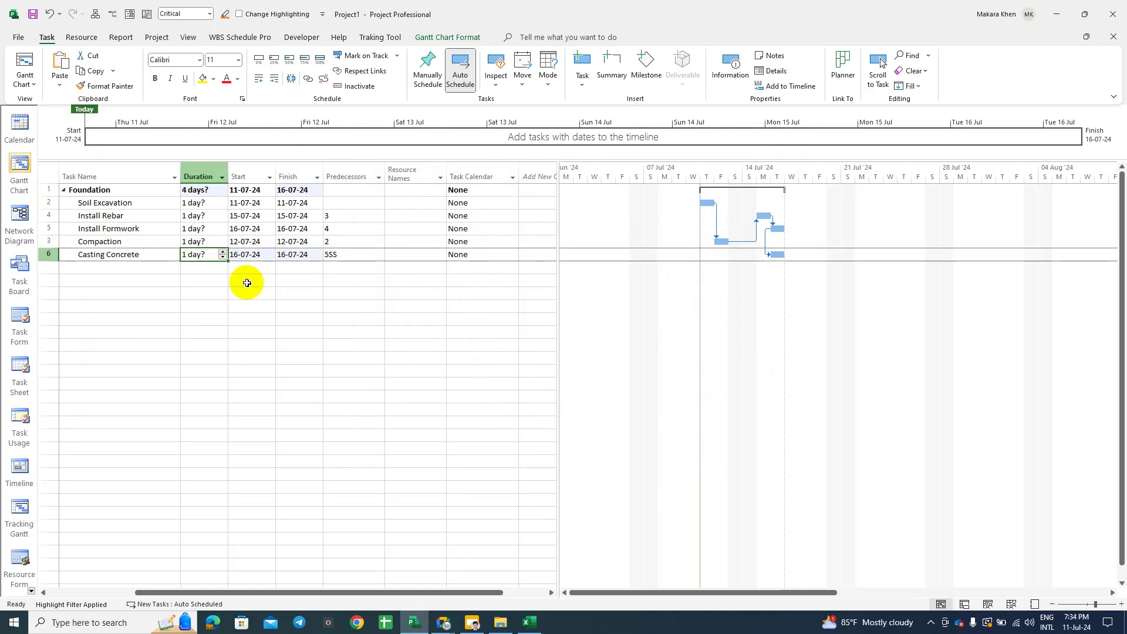
pyautogui.write('5')
pyautogui.press('Return')
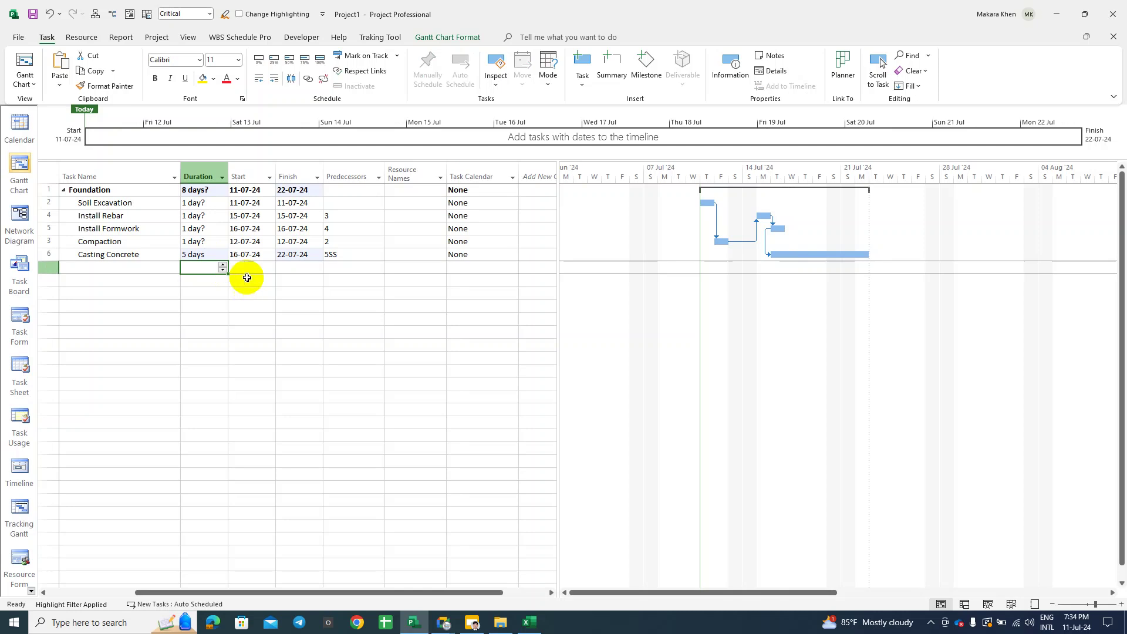
pyautogui.click(186, 242)
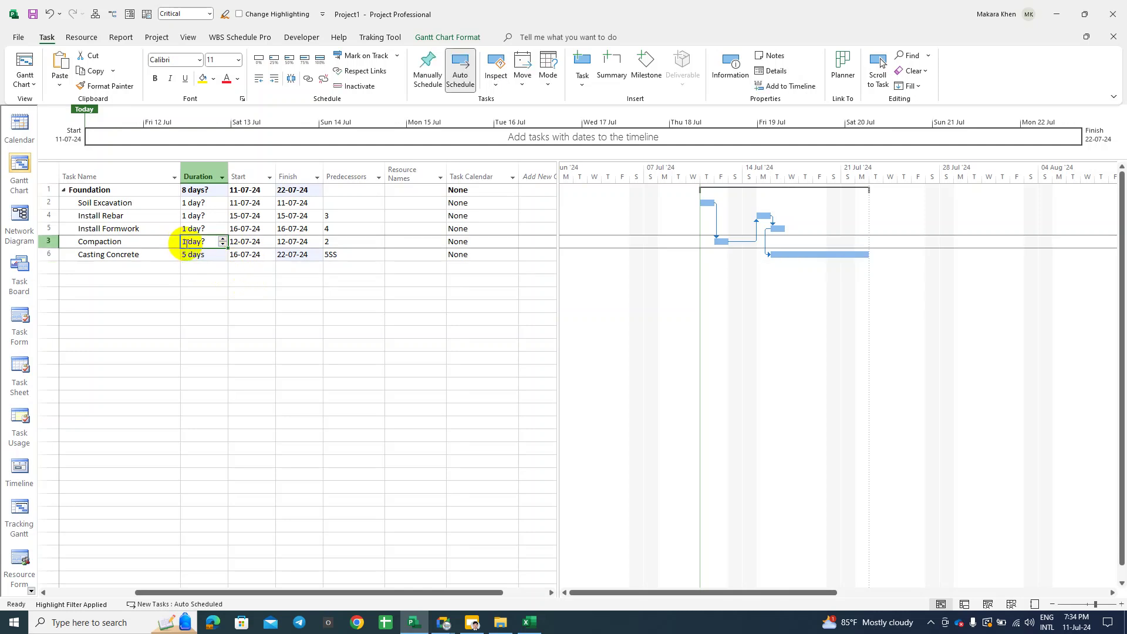
pyautogui.write('2')
pyautogui.press('Return')
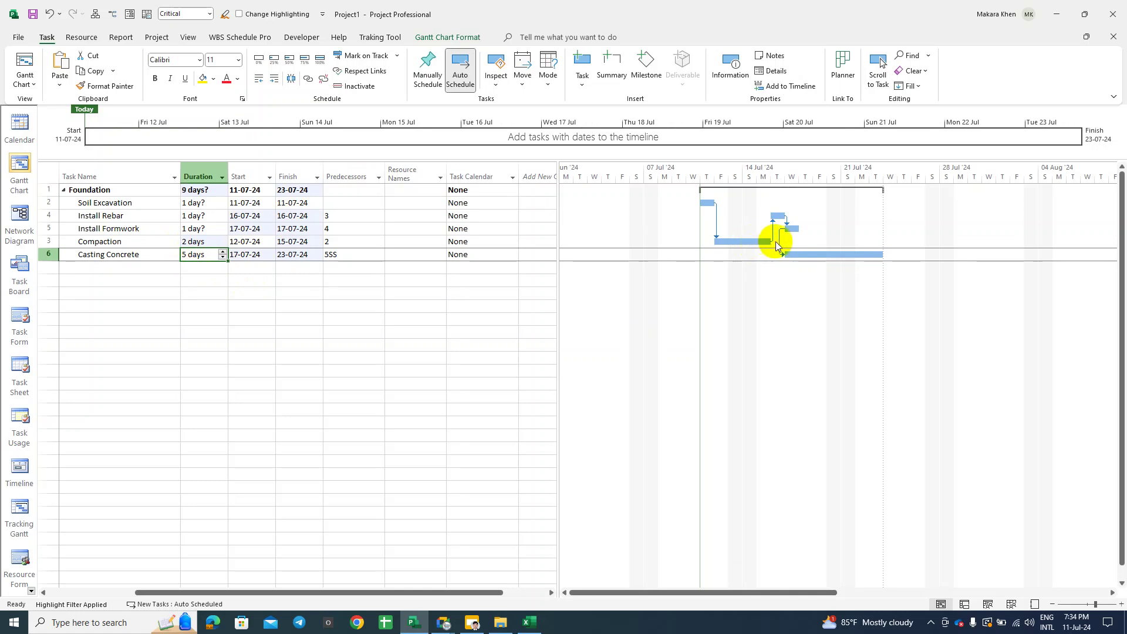
# Change the Install Formwork to Casting Concrete link to finish-to-finish.
pyautogui.doubleClick(780, 241)
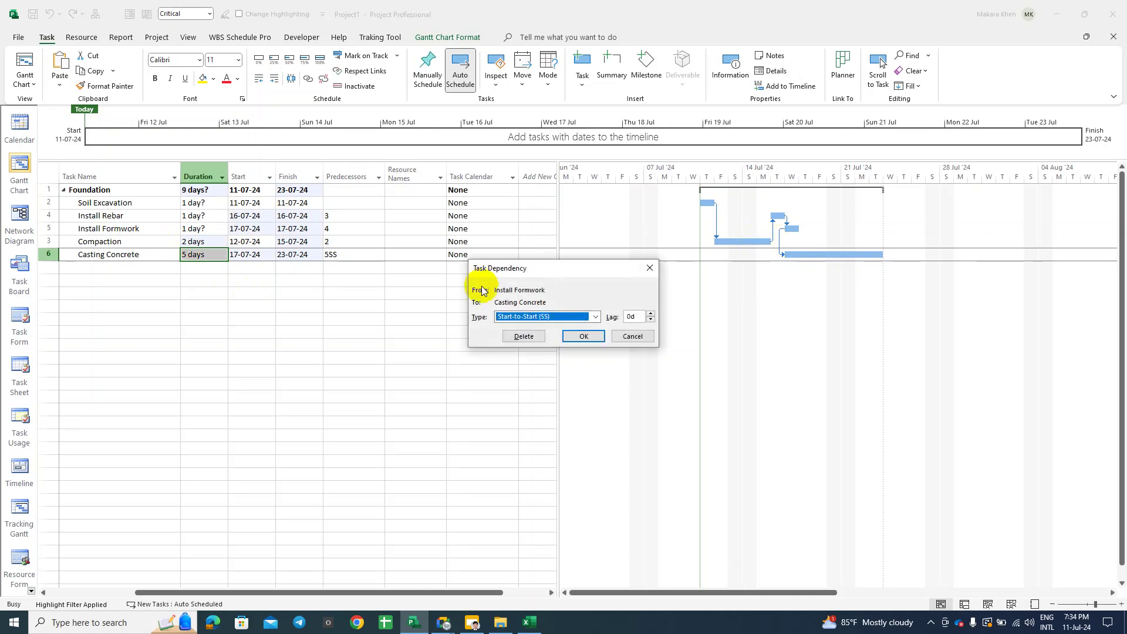
pyautogui.click(543, 317)
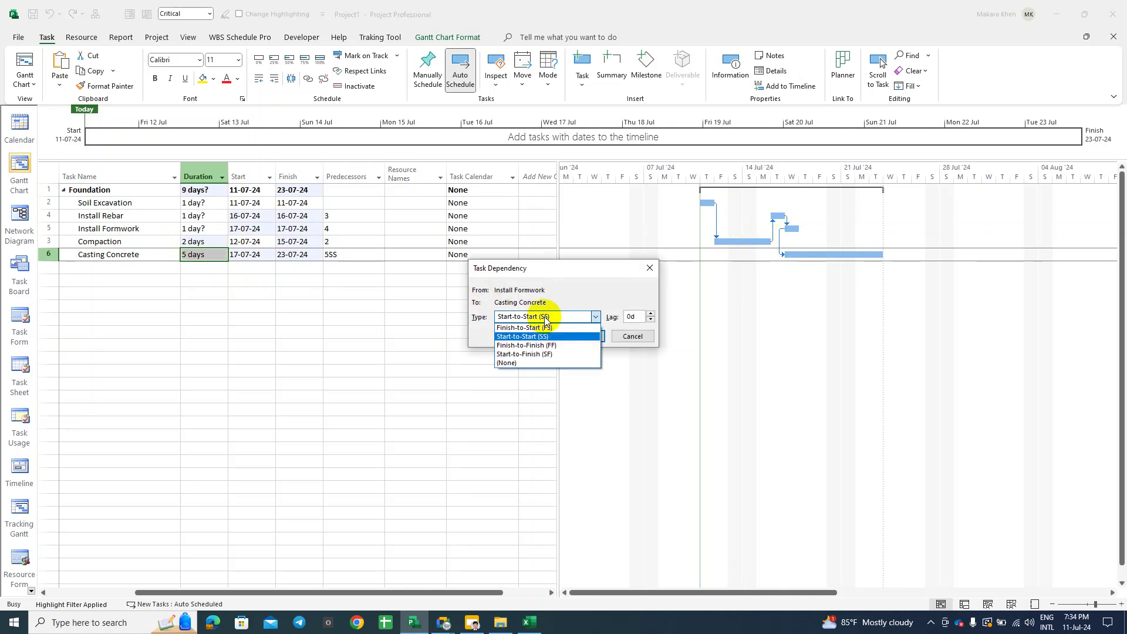
pyautogui.click(557, 347)
pyautogui.click(581, 336)
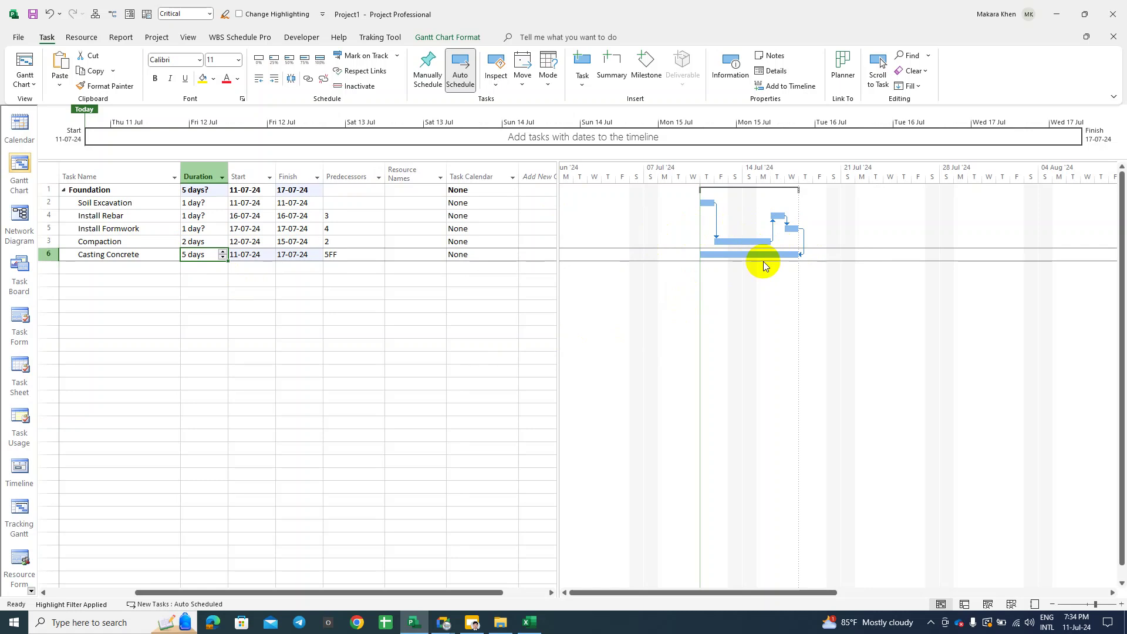
# Change the link to start-to-finish, letting Casting Concrete start before the project start.
pyautogui.doubleClick(803, 244)
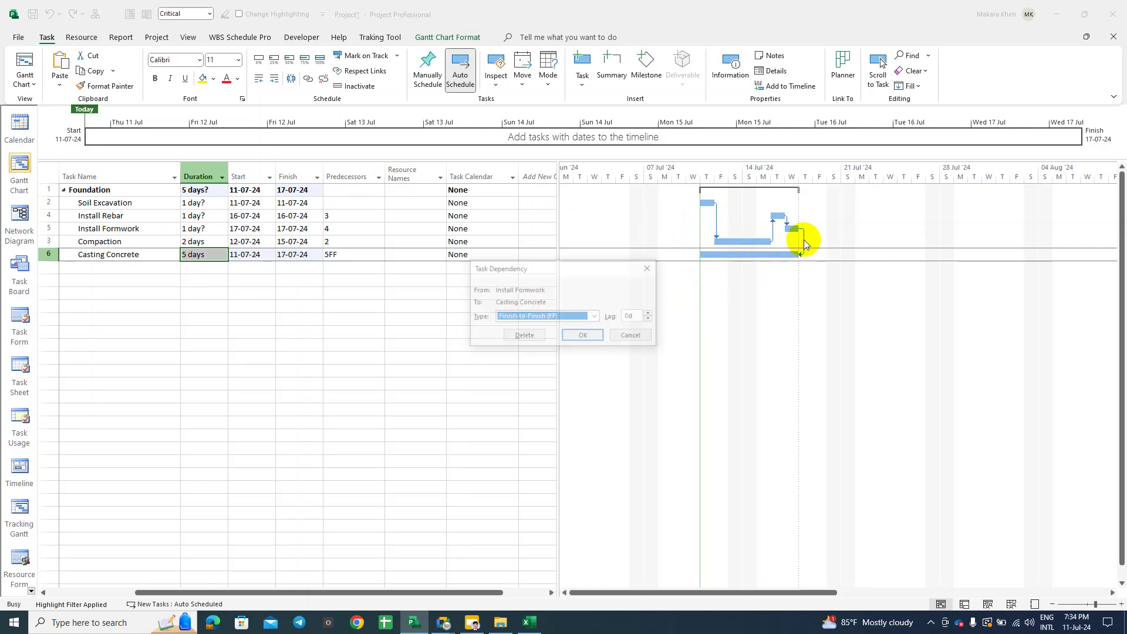
pyautogui.click(551, 317)
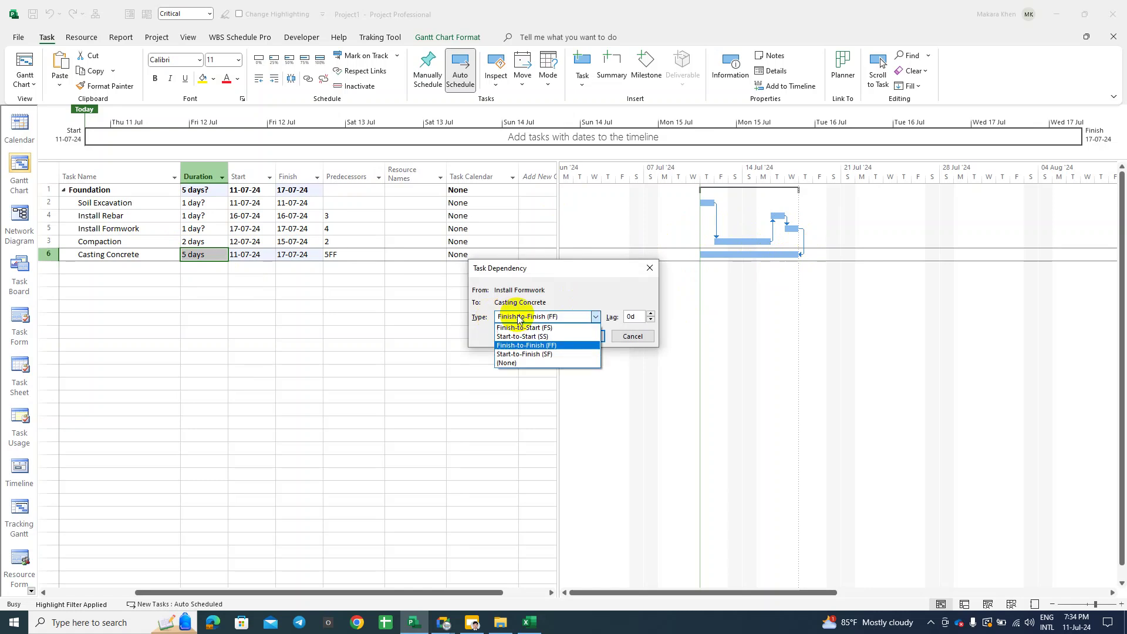
pyautogui.click(533, 354)
pyautogui.click(576, 336)
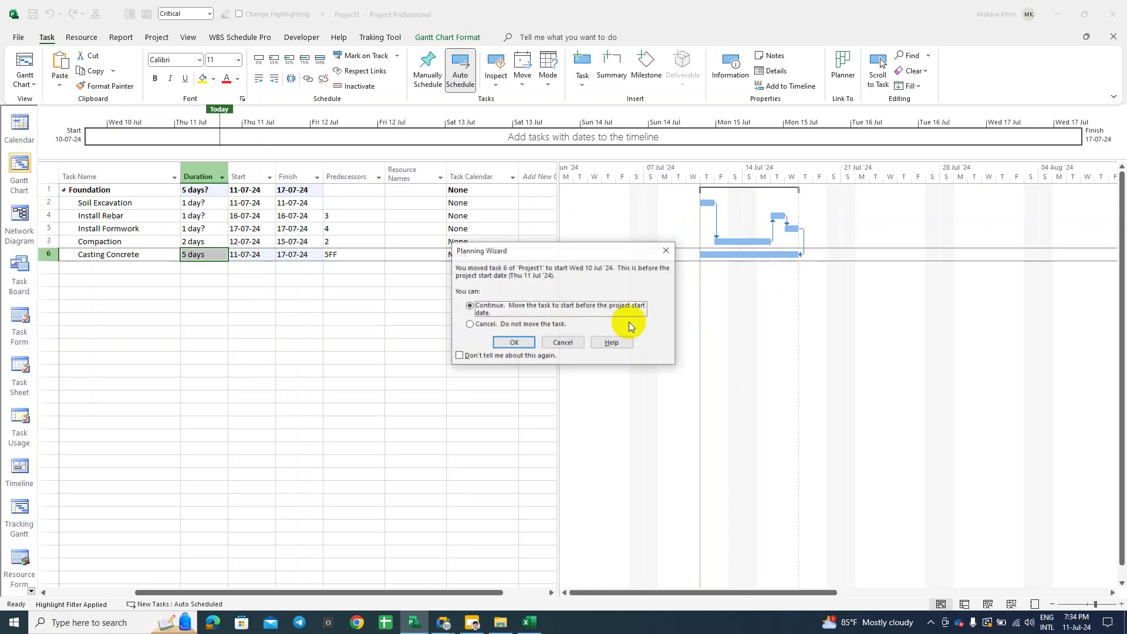
pyautogui.click(523, 341)
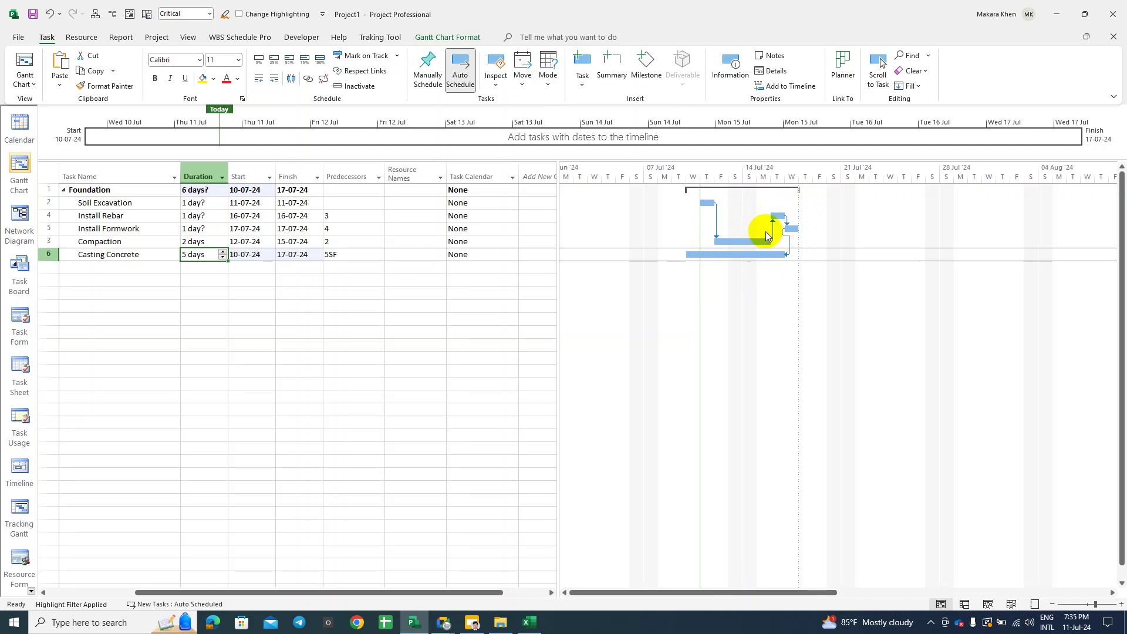
# Change the Install Formwork to Casting Concrete link to finish-to-finish.
pyautogui.doubleClick(790, 242)
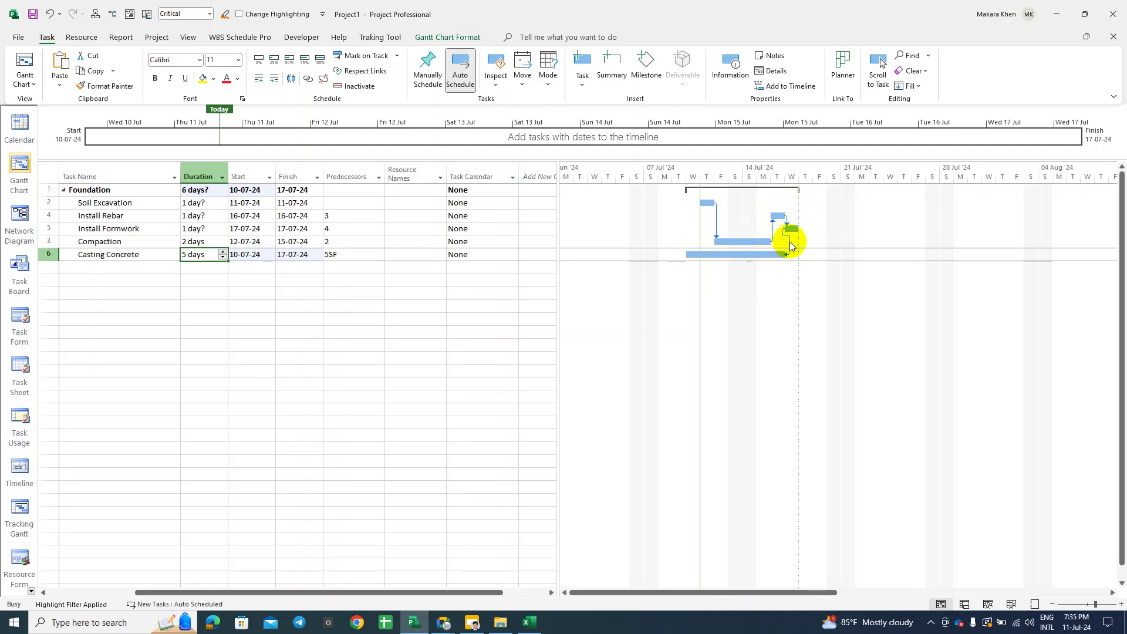
pyautogui.click(558, 317)
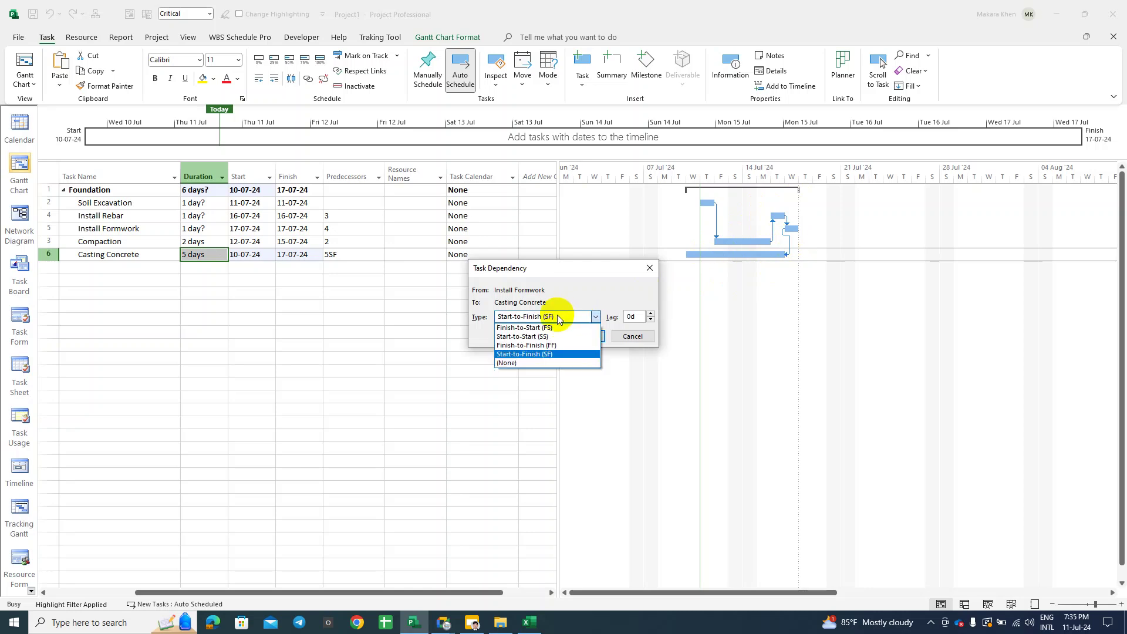
pyautogui.click(552, 327)
pyautogui.click(585, 336)
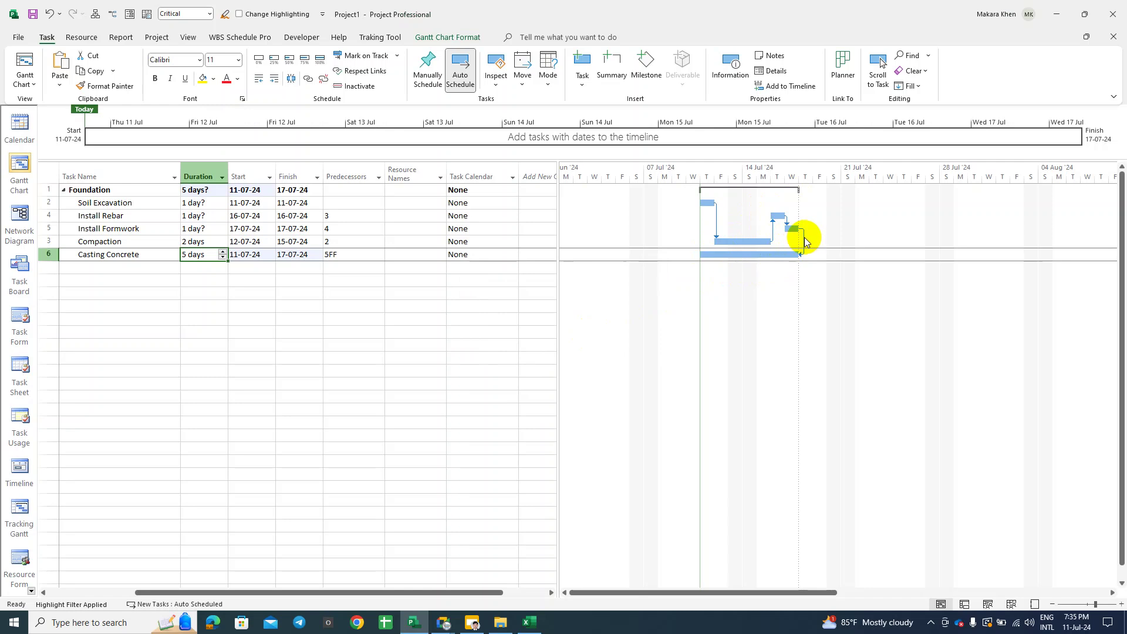
# Set the link back to finish-to-start, moving Casting Concrete to 18-07-24 to 24-07-24.
pyautogui.doubleClick(803, 237)
pyautogui.click(578, 317)
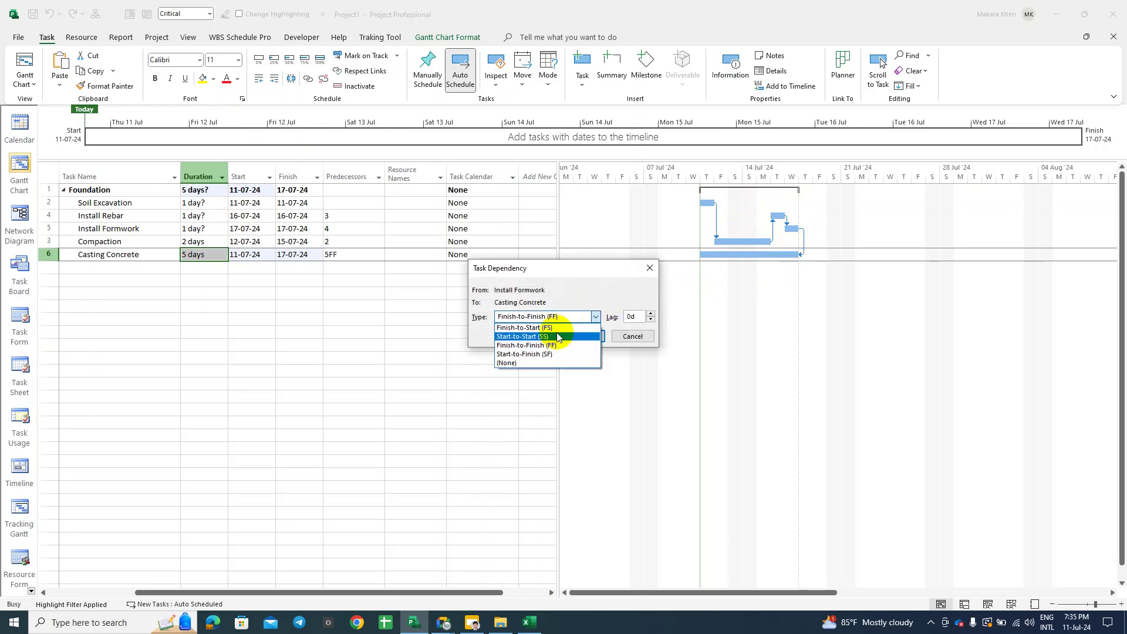
pyautogui.click(572, 332)
pyautogui.click(581, 336)
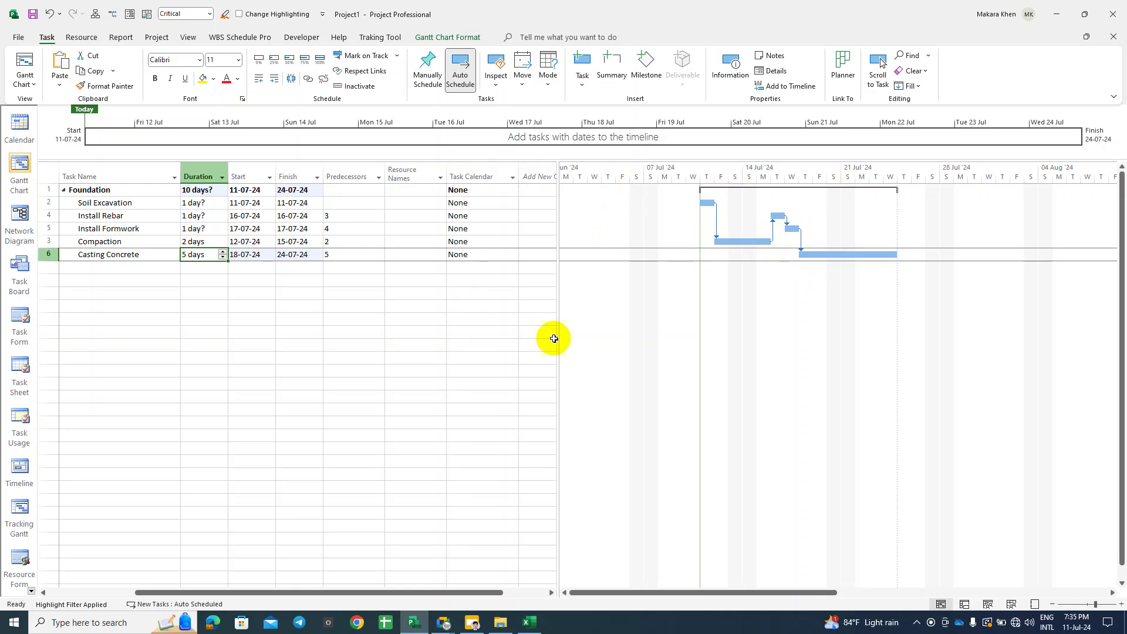
# Return to the slides, scroll to slide 176 and highlight the 'Lags and Leads' title.
pyautogui.click(473, 622)
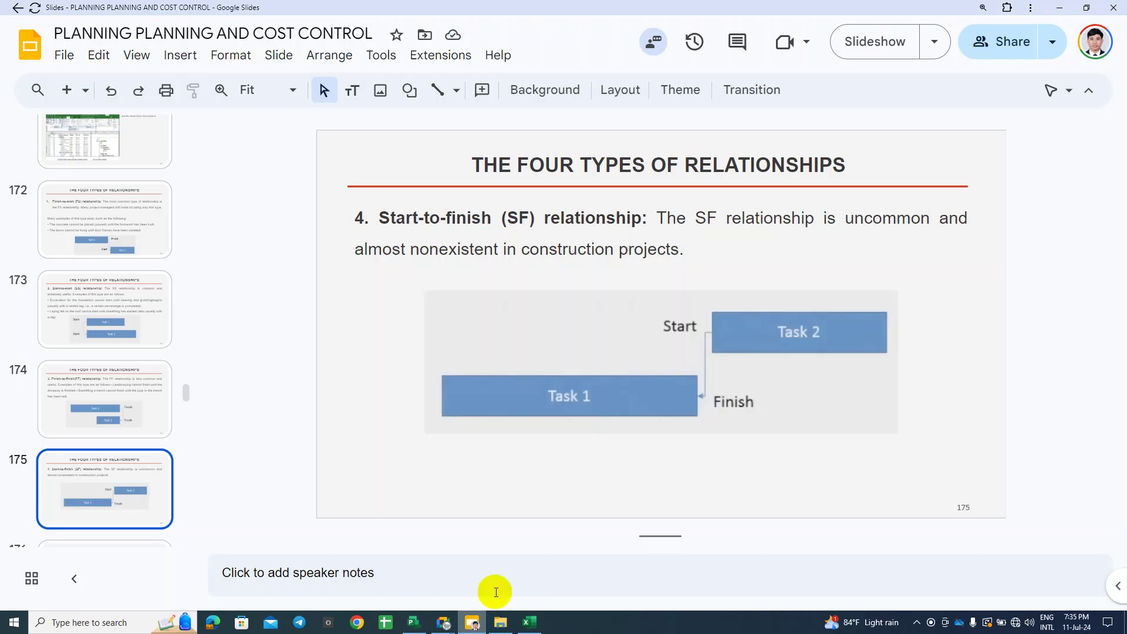
pyautogui.scroll(-1, 654, 401)
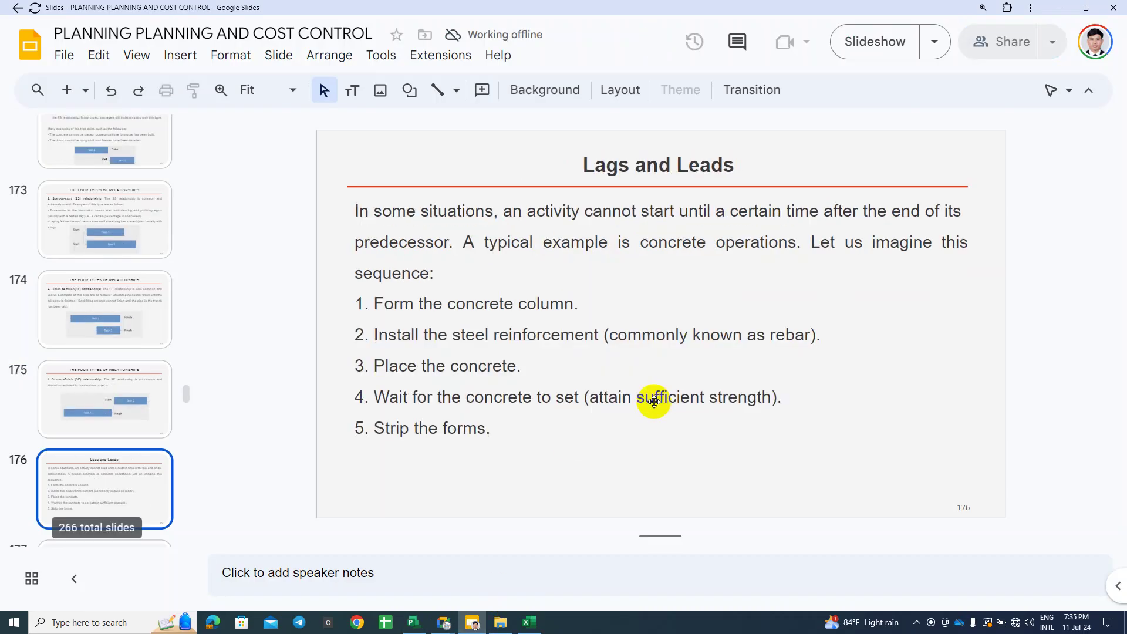
pyautogui.moveTo(582, 164); pyautogui.dragTo(734, 165)
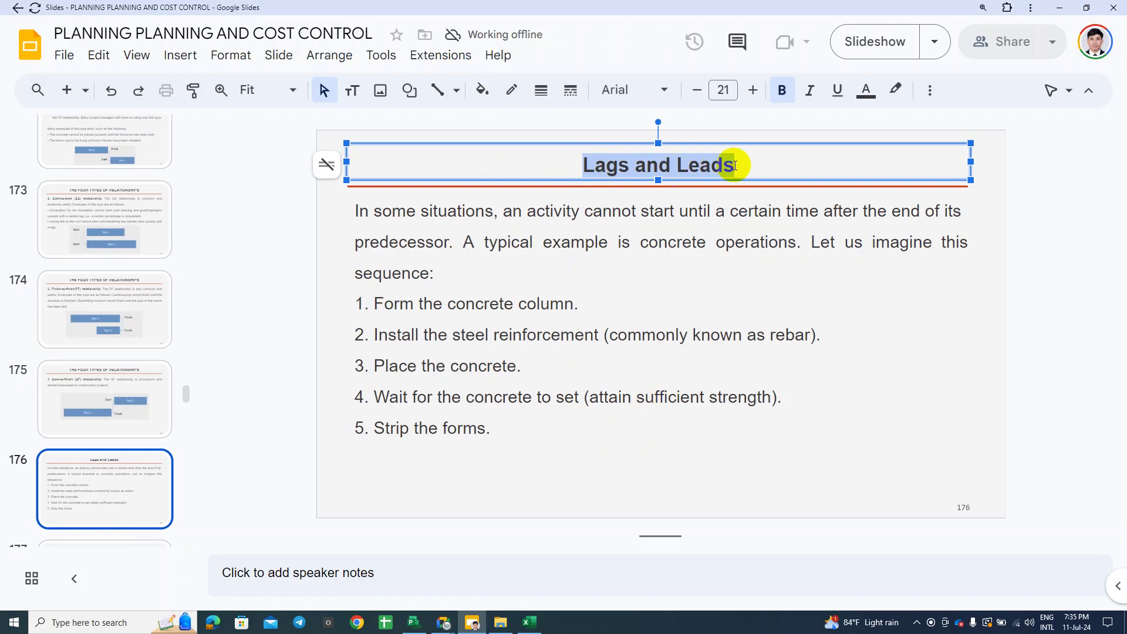
pyautogui.click(669, 258)
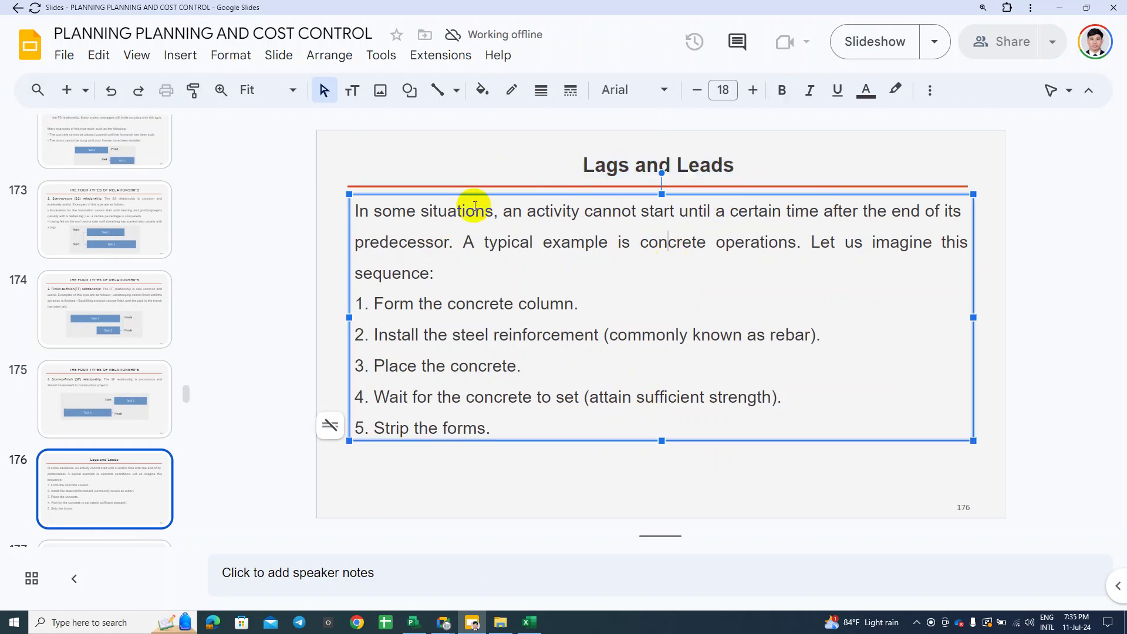
pyautogui.click(1096, 277)
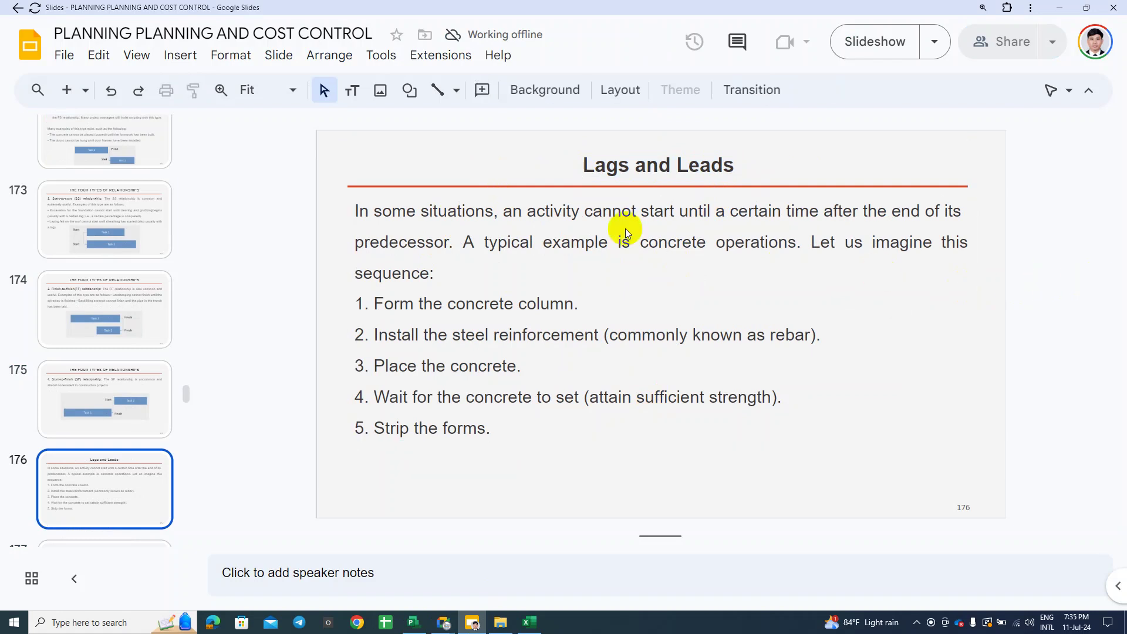
# Highlight the 'activity cannot start' phrase and walk through the first concrete-sequence steps.
pyautogui.click(503, 213)
pyautogui.moveTo(505, 213); pyautogui.dragTo(697, 214)
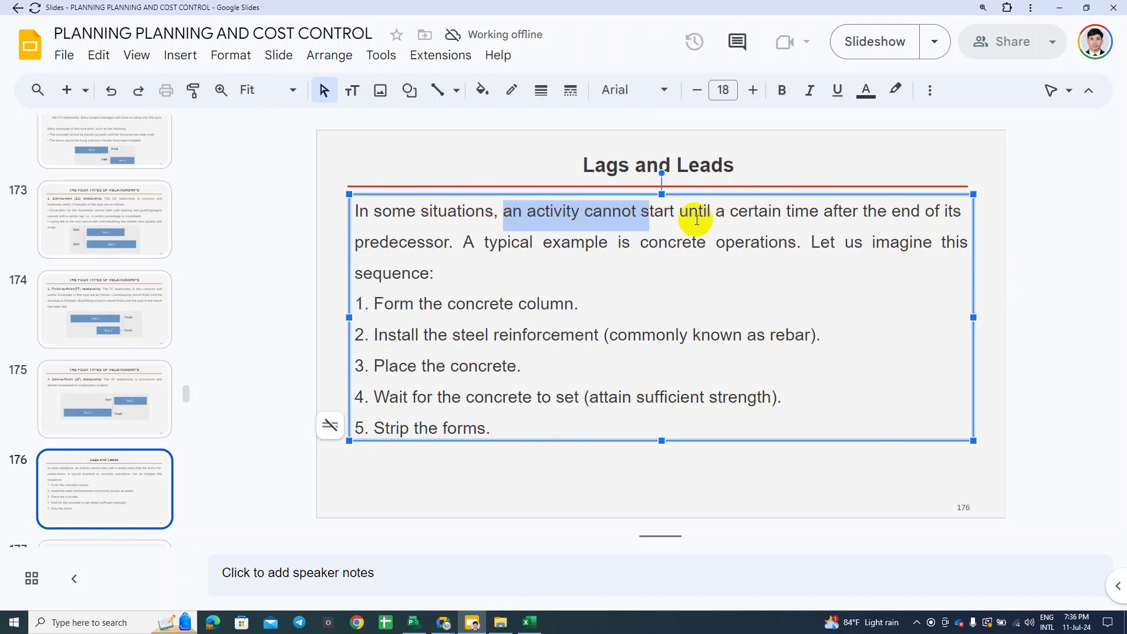
pyautogui.click(699, 213)
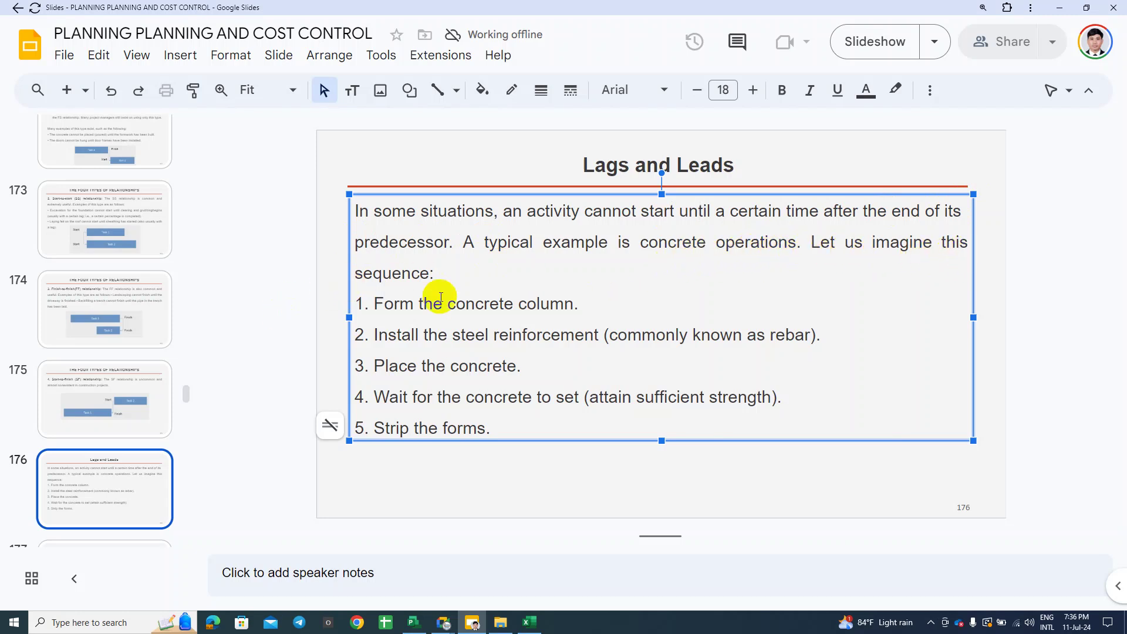
pyautogui.moveTo(375, 303); pyautogui.dragTo(406, 302)
pyautogui.click(395, 304)
pyautogui.moveTo(578, 303); pyautogui.dragTo(596, 302)
pyautogui.click(502, 304)
pyautogui.click(394, 303)
pyautogui.click(667, 336)
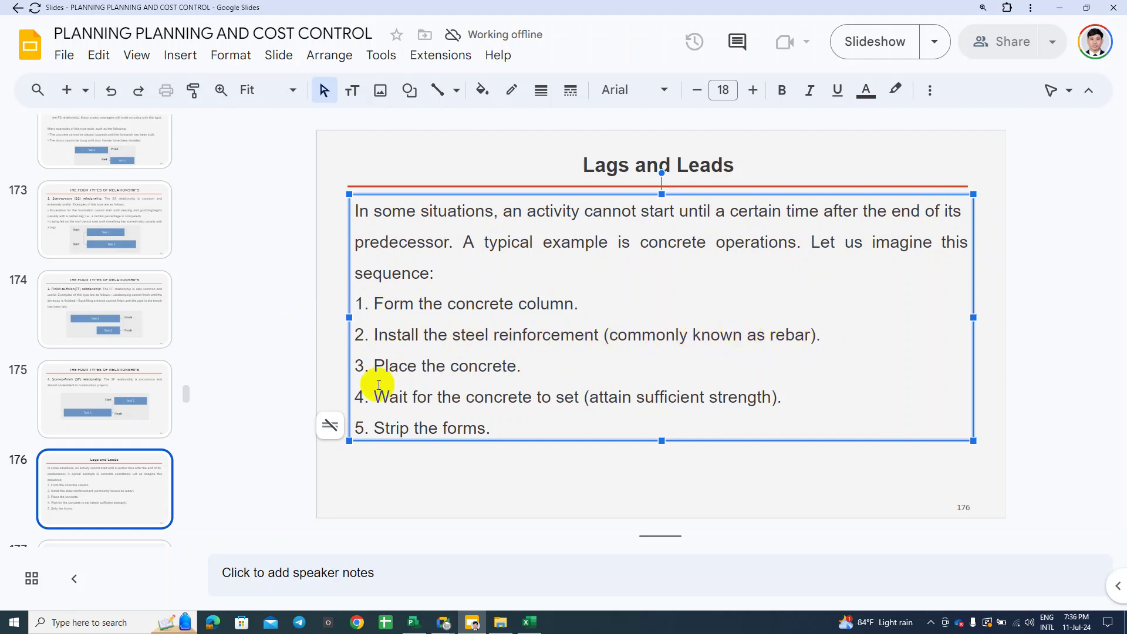
# Highlight the wait-for-concrete-to-set step and 'attain sufficient strength'.
pyautogui.moveTo(379, 368)
pyautogui.mouseDown()
pyautogui.moveTo(523, 365)
pyautogui.moveTo(367, 395)
pyautogui.moveTo(578, 397)
pyautogui.mouseUp()
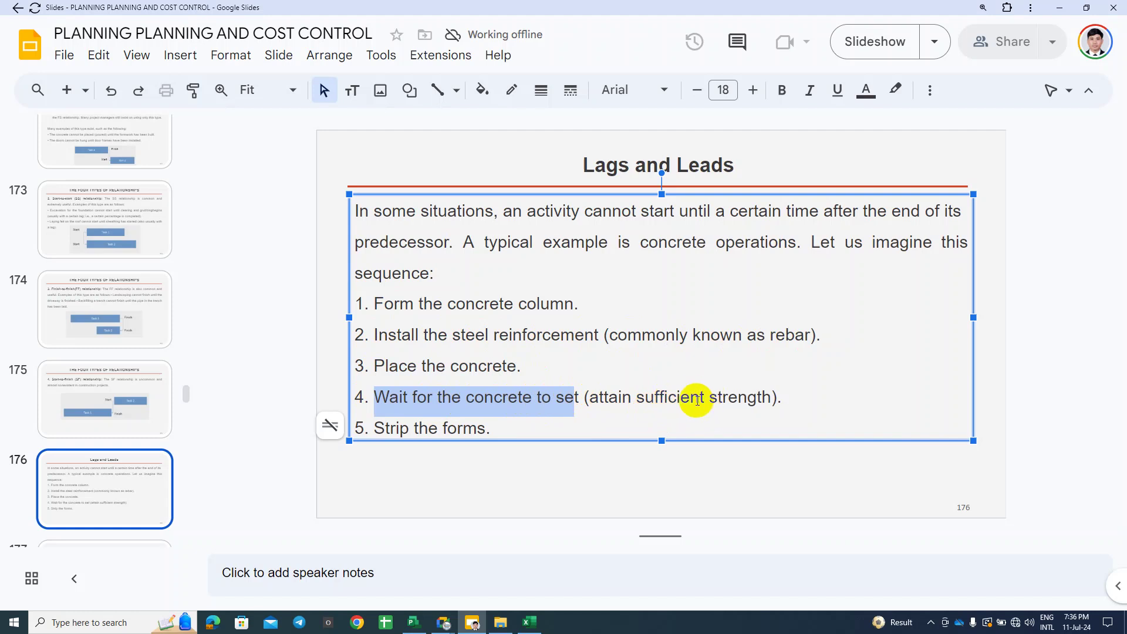
pyautogui.moveTo(589, 399); pyautogui.dragTo(771, 390)
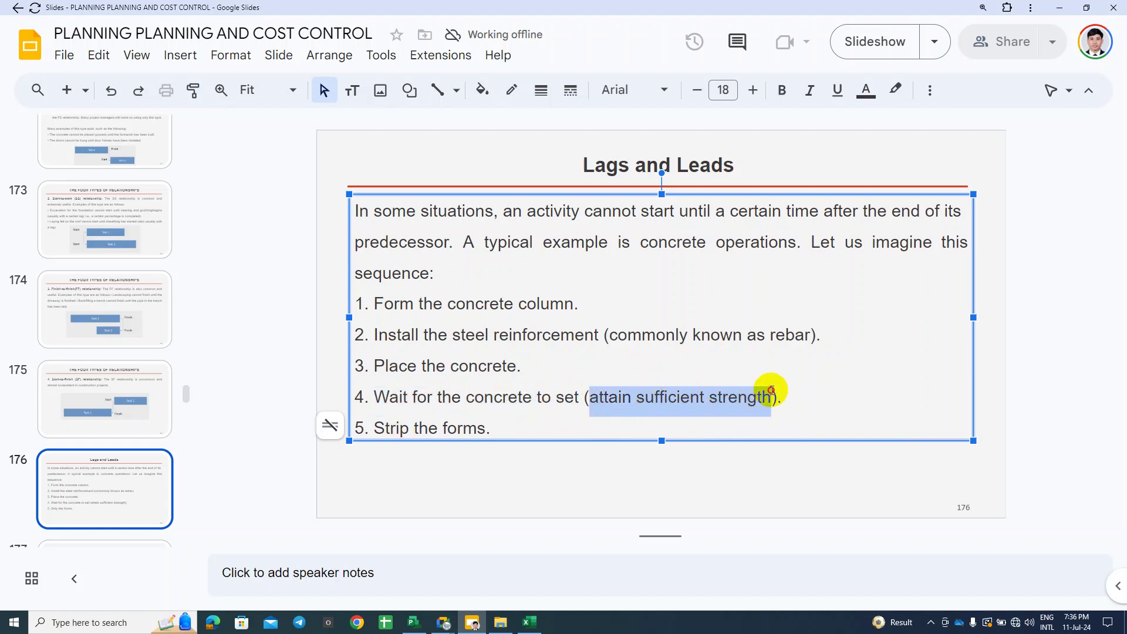
pyautogui.click(522, 404)
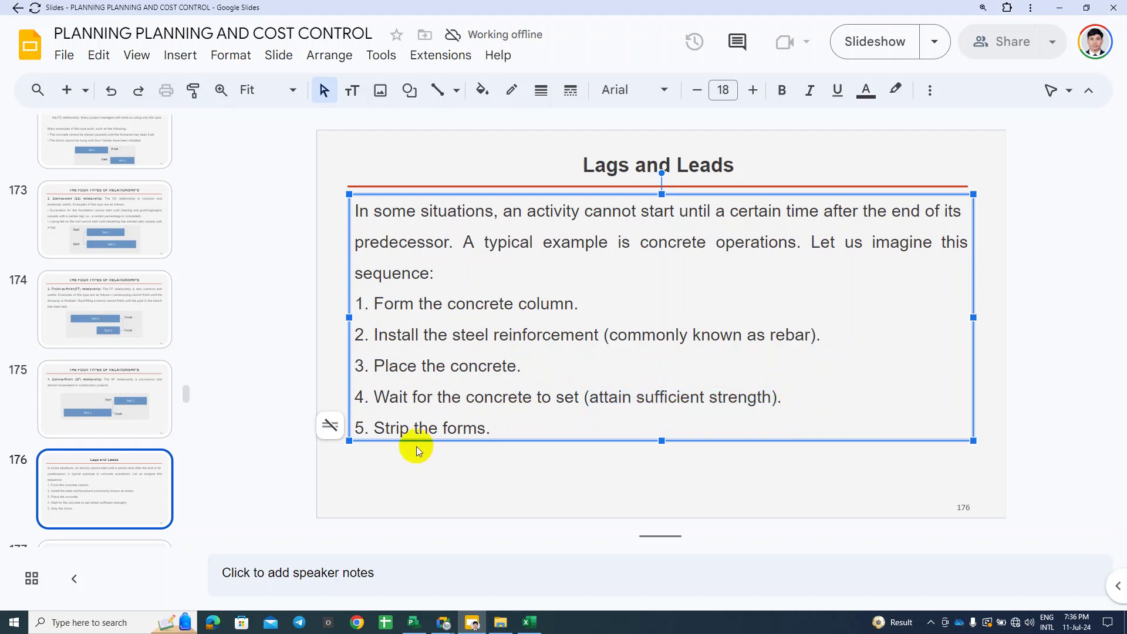
pyautogui.click(399, 478)
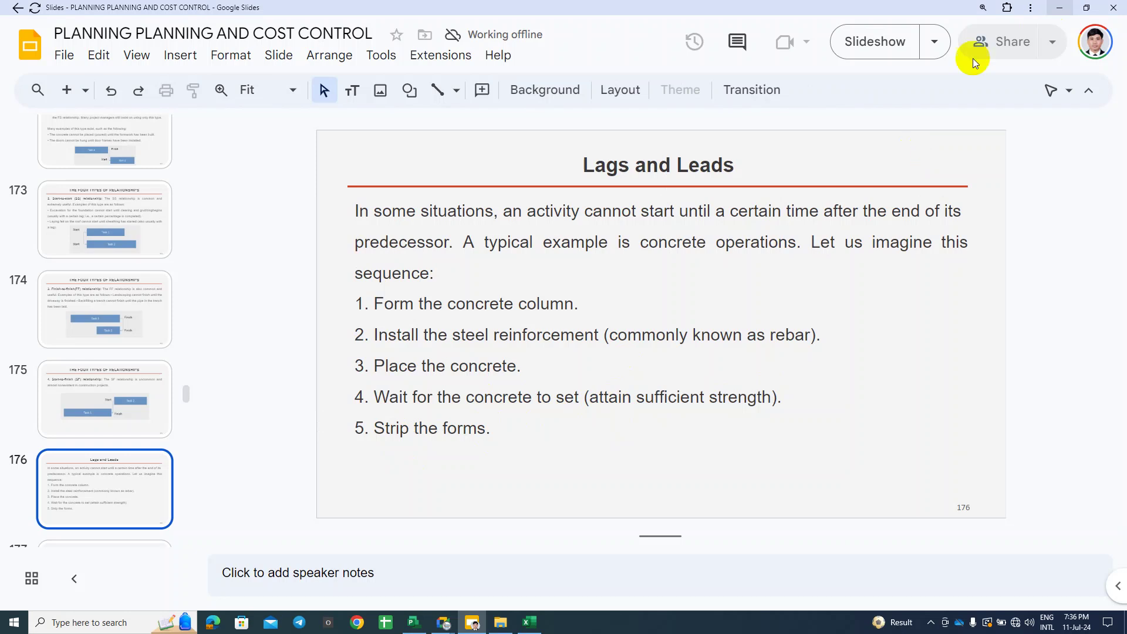
# Highlight 'Lags' and 'Leads' in the title, then minimize Chrome to reveal the Gantt chart.
pyautogui.click(606, 173)
pyautogui.doubleClick(599, 166)
pyautogui.doubleClick(704, 165)
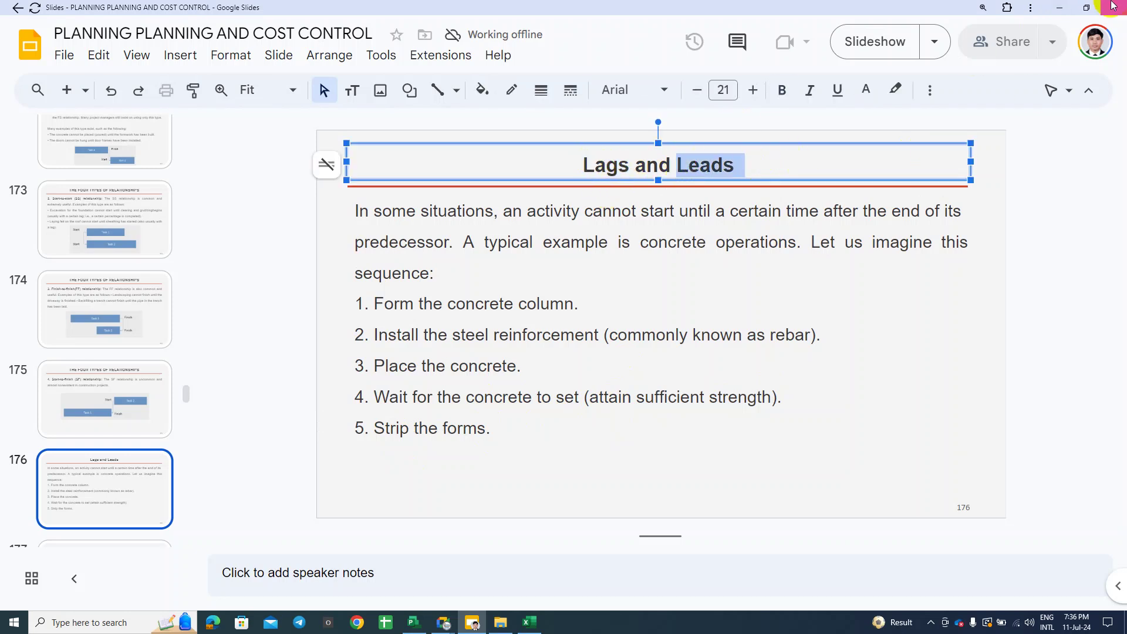
pyautogui.click(1060, 8)
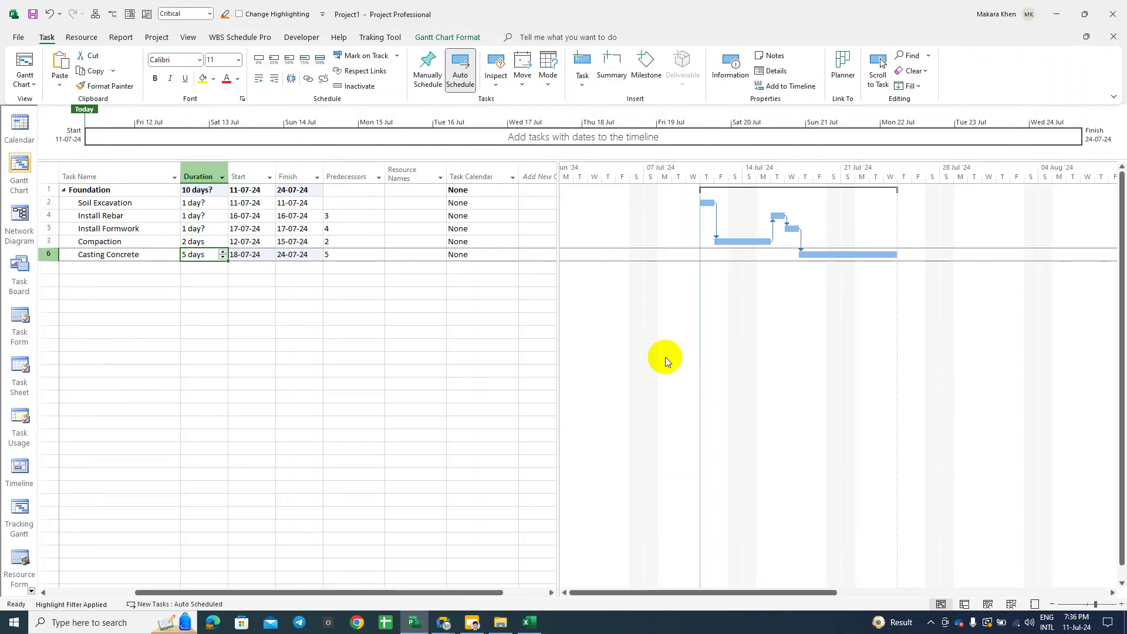
# Check the 0d lag on the Install Formwork to Casting Concrete link, then go to the Meet call.
pyautogui.doubleClick(802, 241)
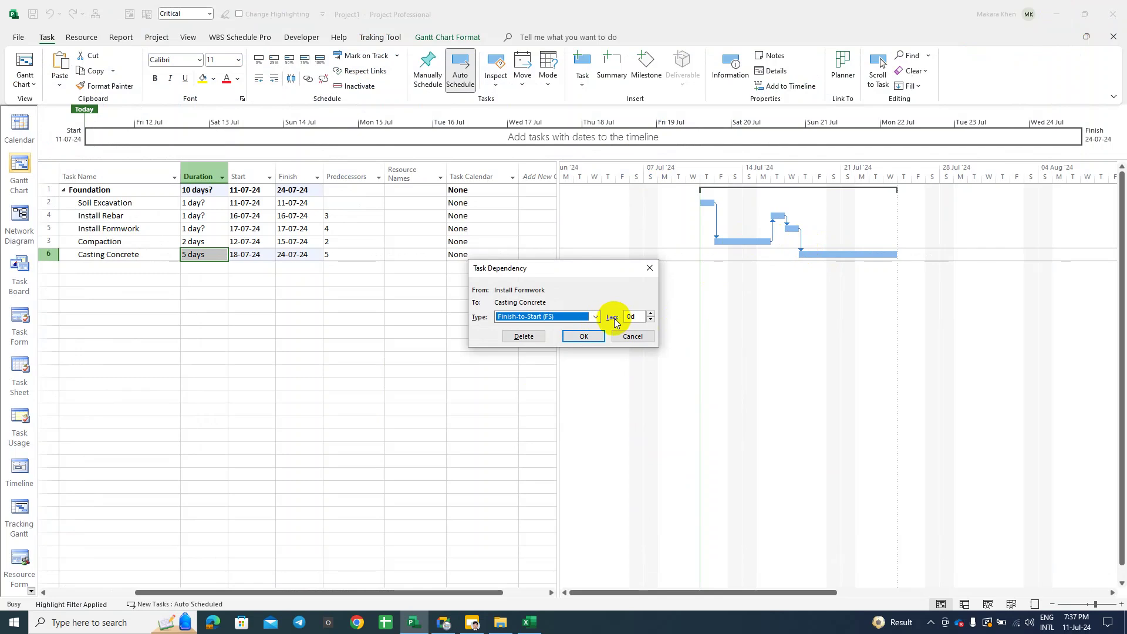
pyautogui.doubleClick(624, 317)
pyautogui.click(624, 317)
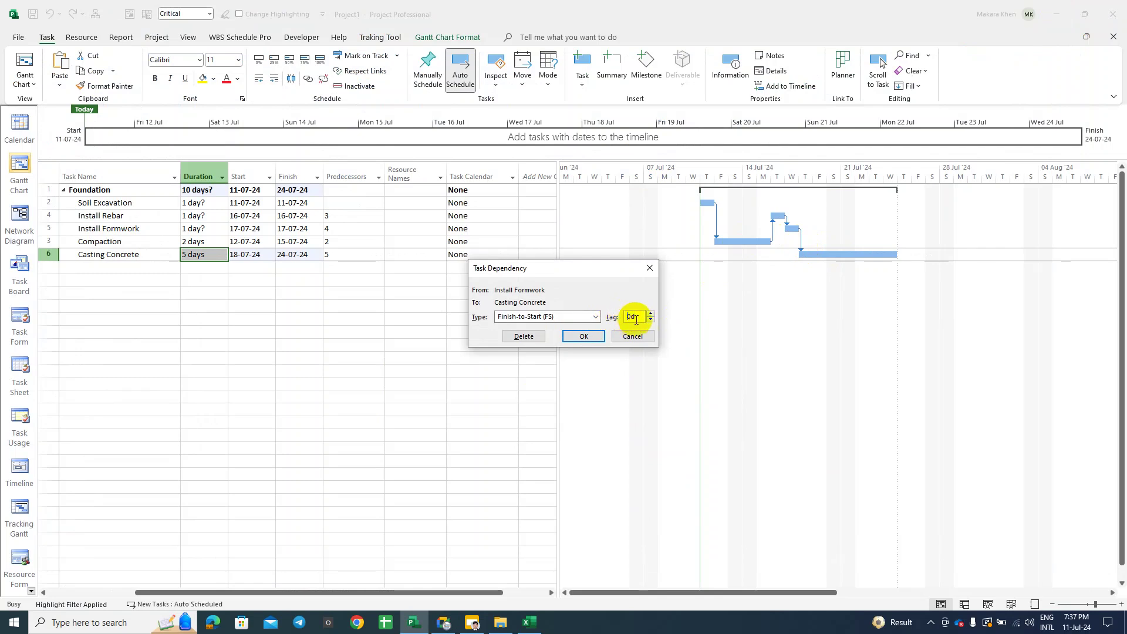
pyautogui.doubleClick(625, 318)
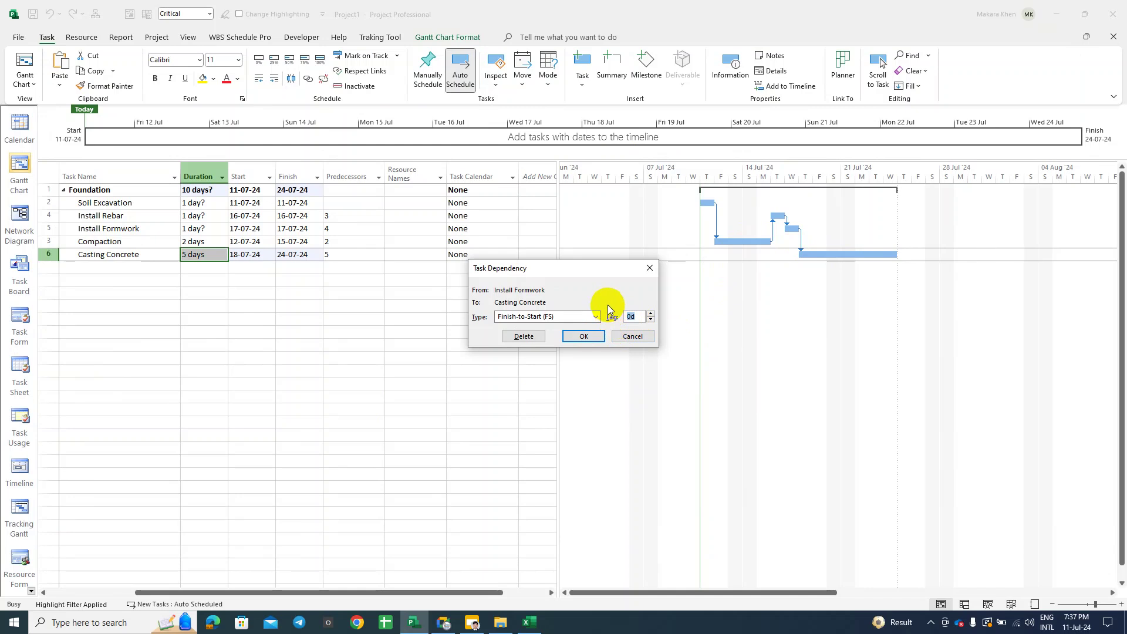
pyautogui.click(645, 419)
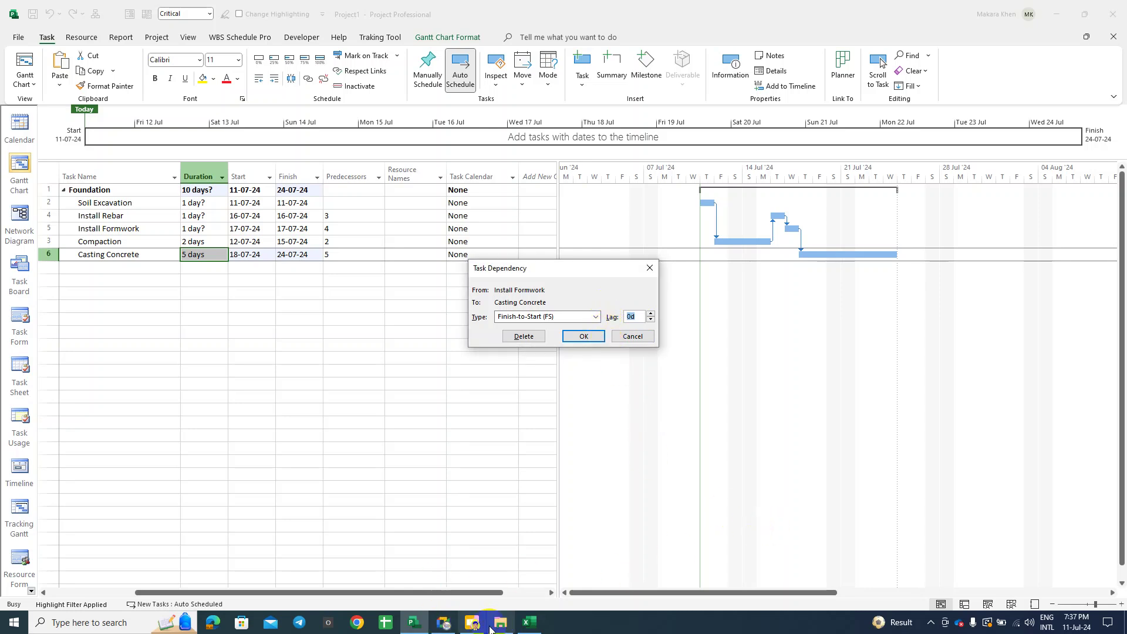
pyautogui.click(444, 623)
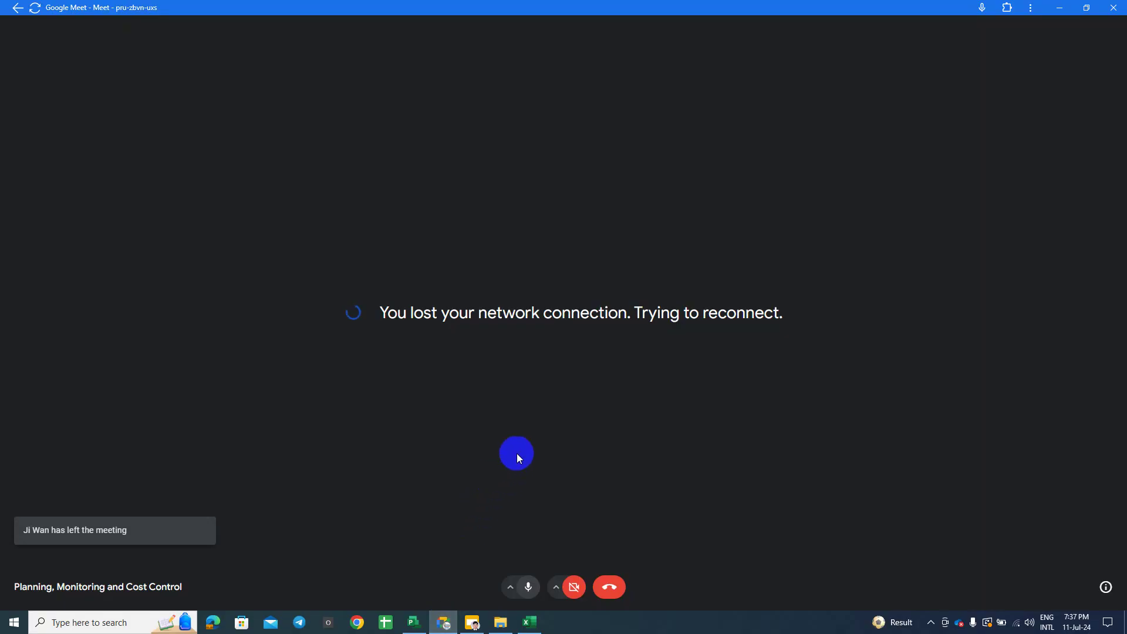
# Reconnect to the internet by joining another Wi-Fi network from the tray.
pyautogui.click(952, 616)
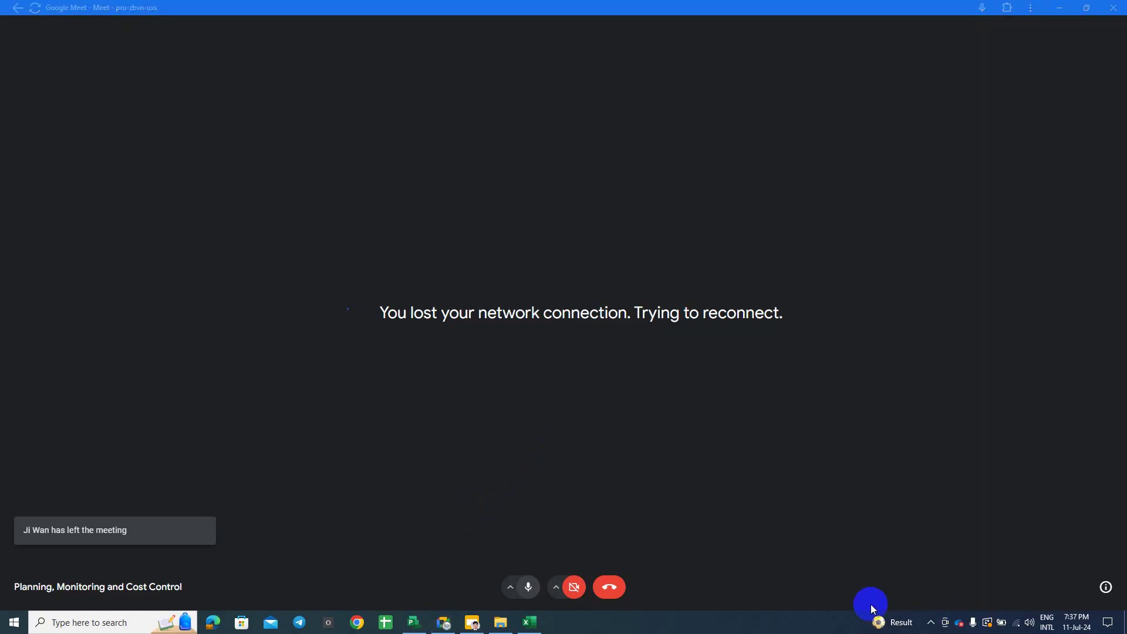
pyautogui.click(1015, 625)
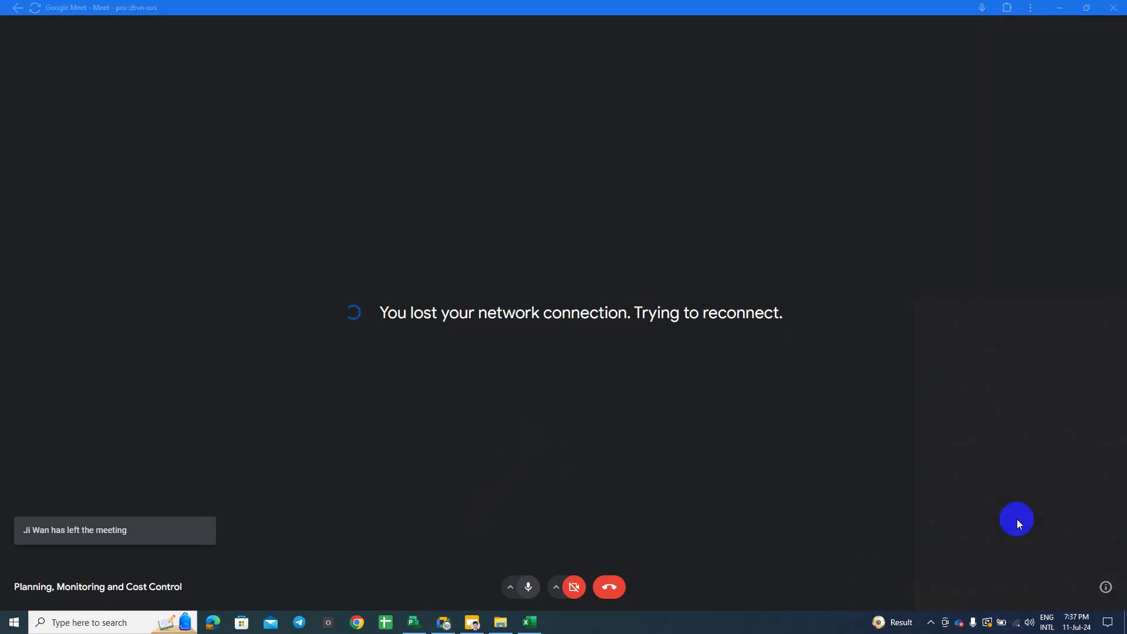
pyautogui.click(974, 402)
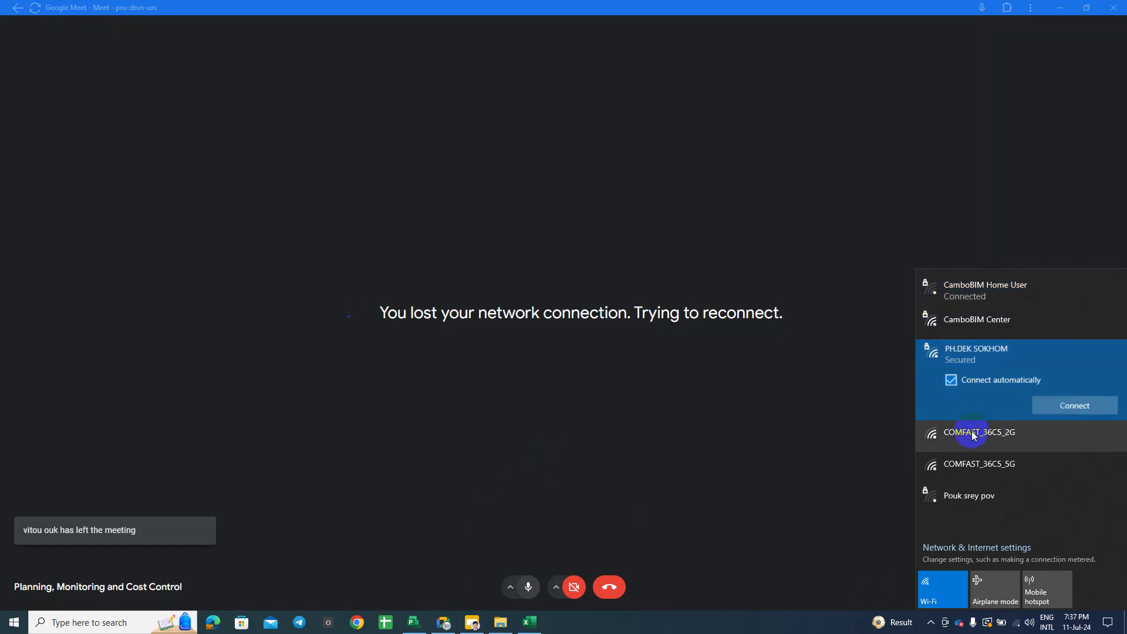
pyautogui.click(1069, 407)
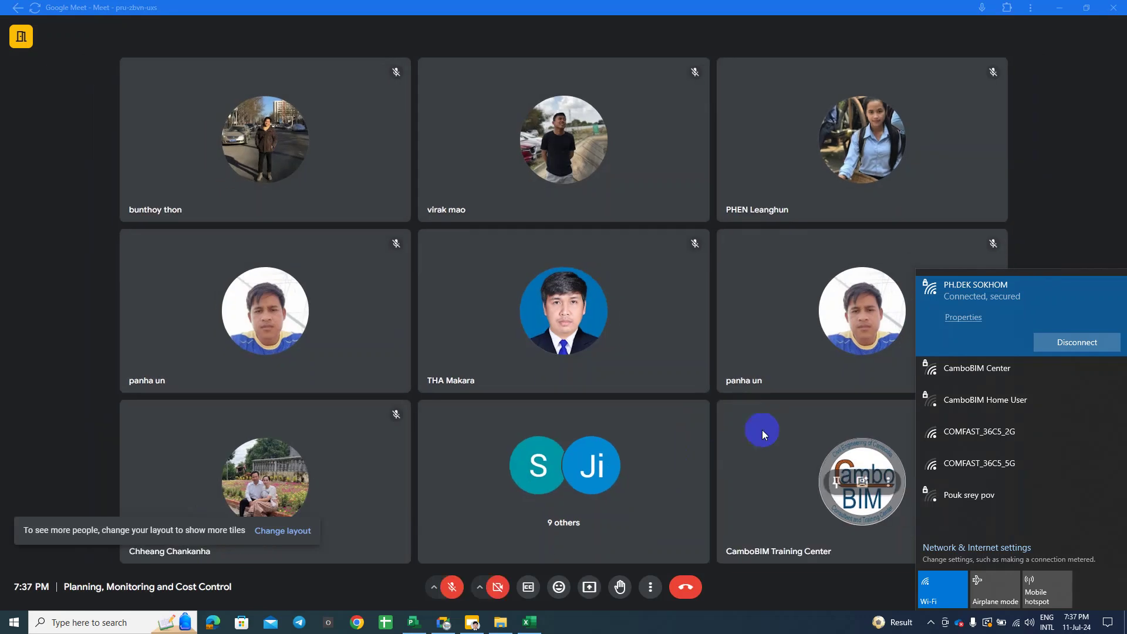
pyautogui.click(763, 458)
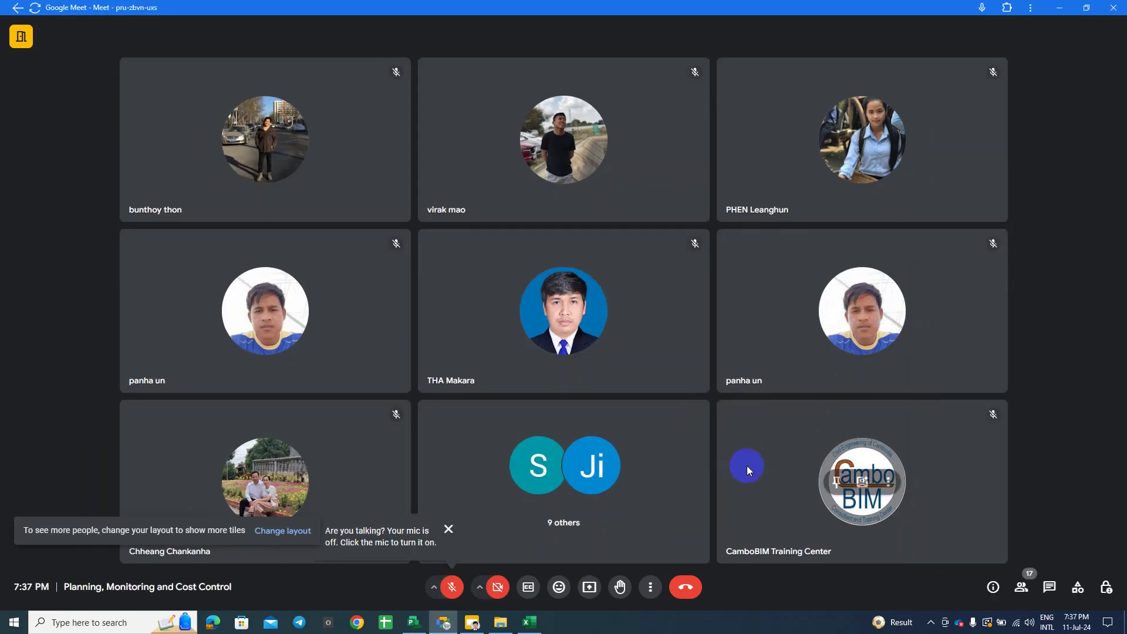
# Present the entire screen in Meet, then minimise Meet to show the Project schedule.
pyautogui.click(589, 587)
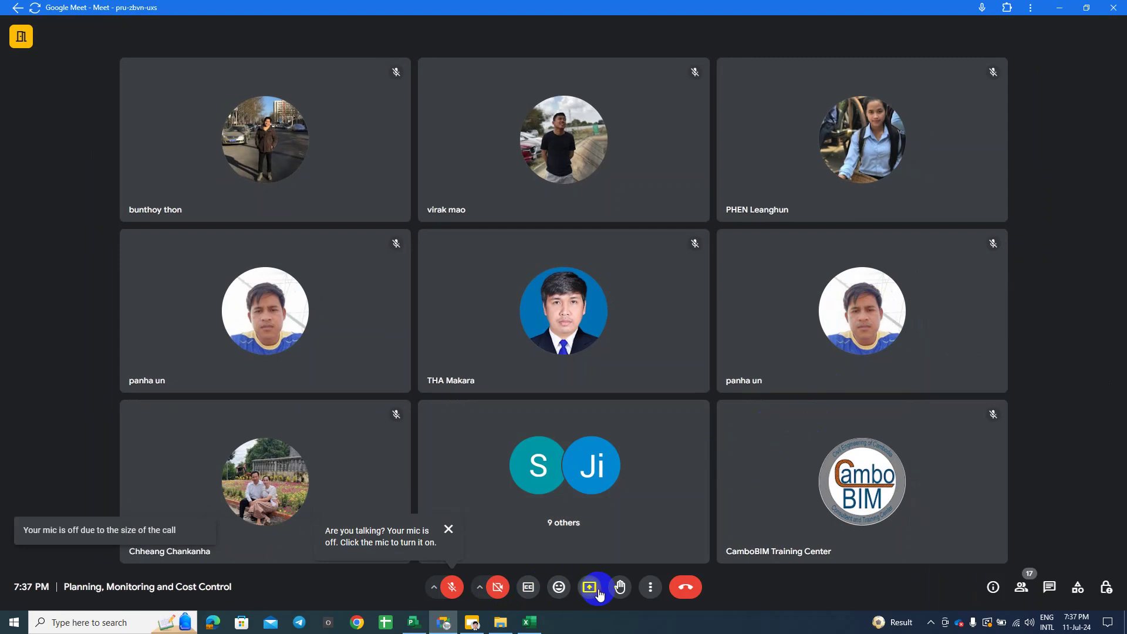
pyautogui.click(663, 69)
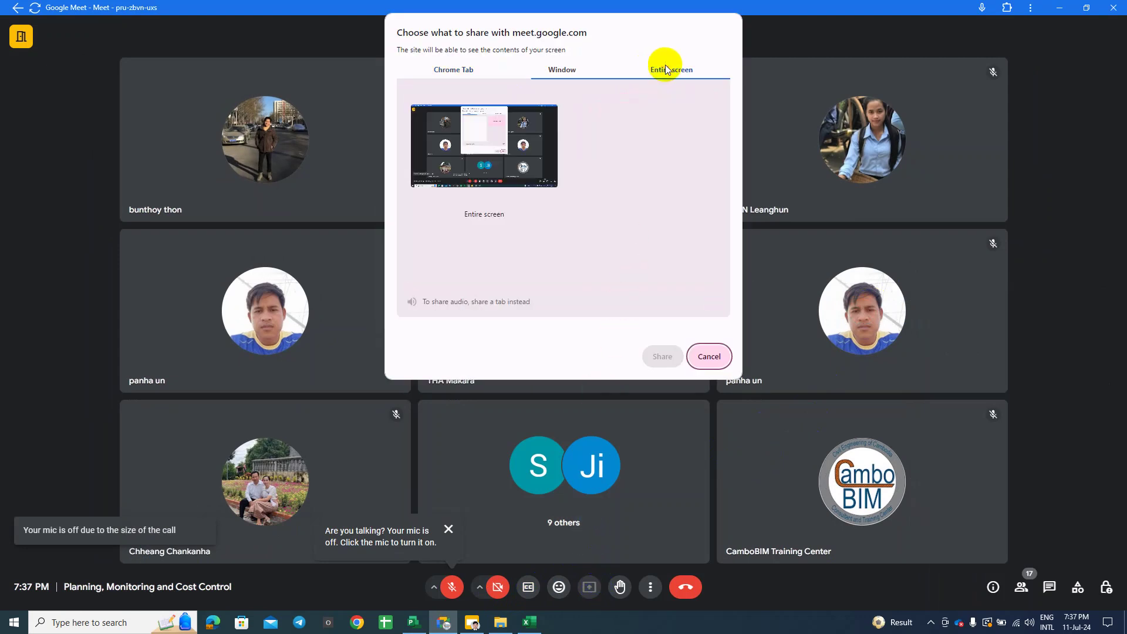
pyautogui.click(497, 165)
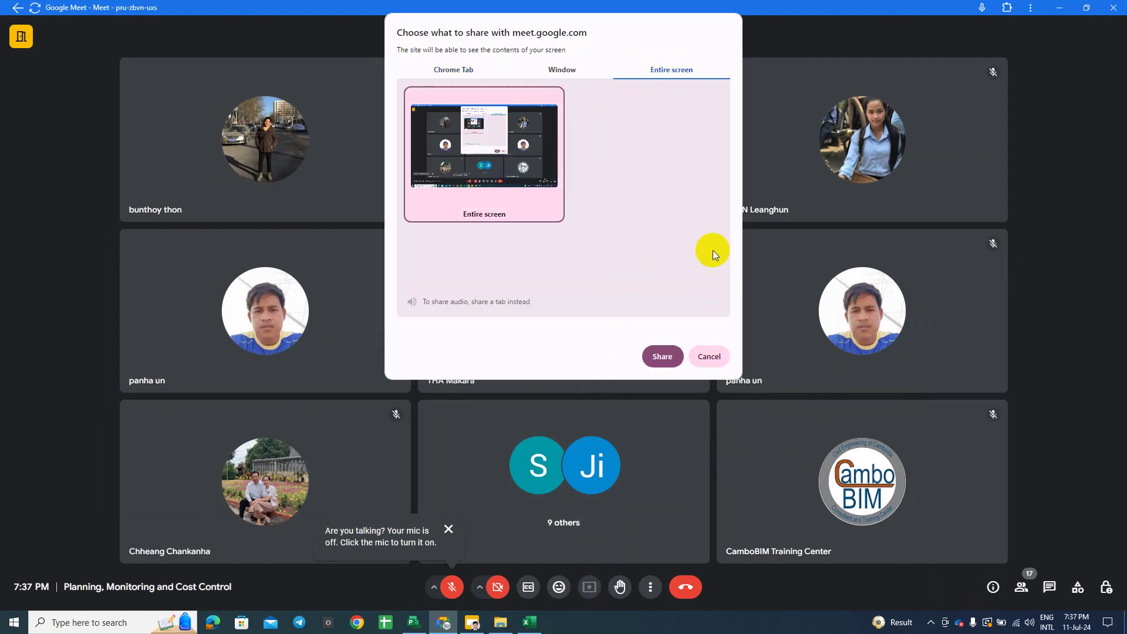
pyautogui.click(665, 359)
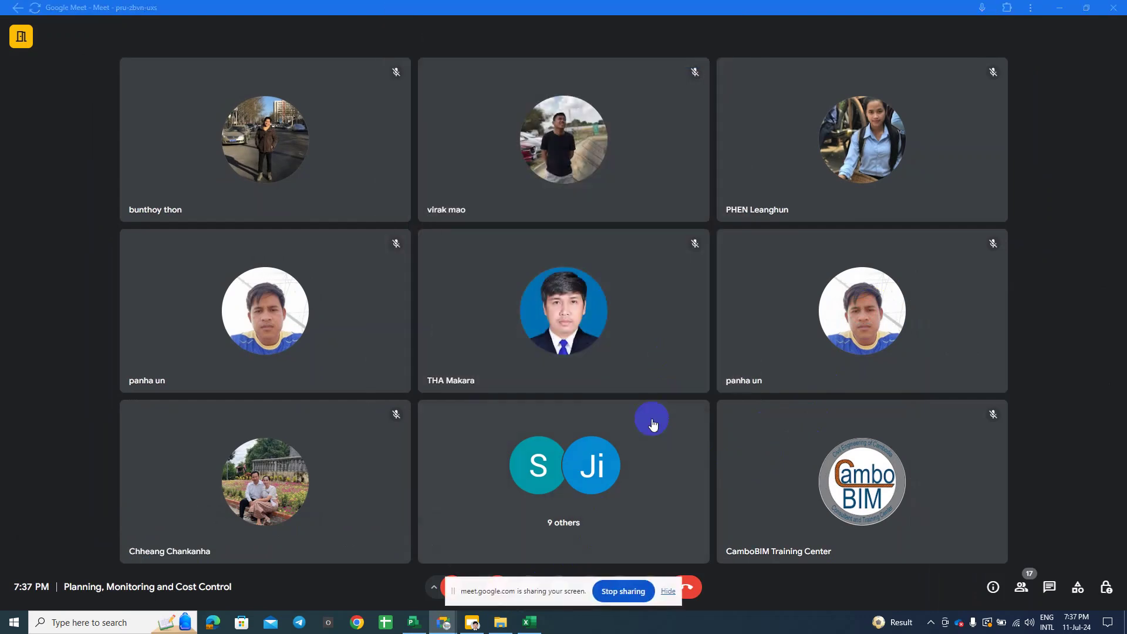
pyautogui.click(661, 594)
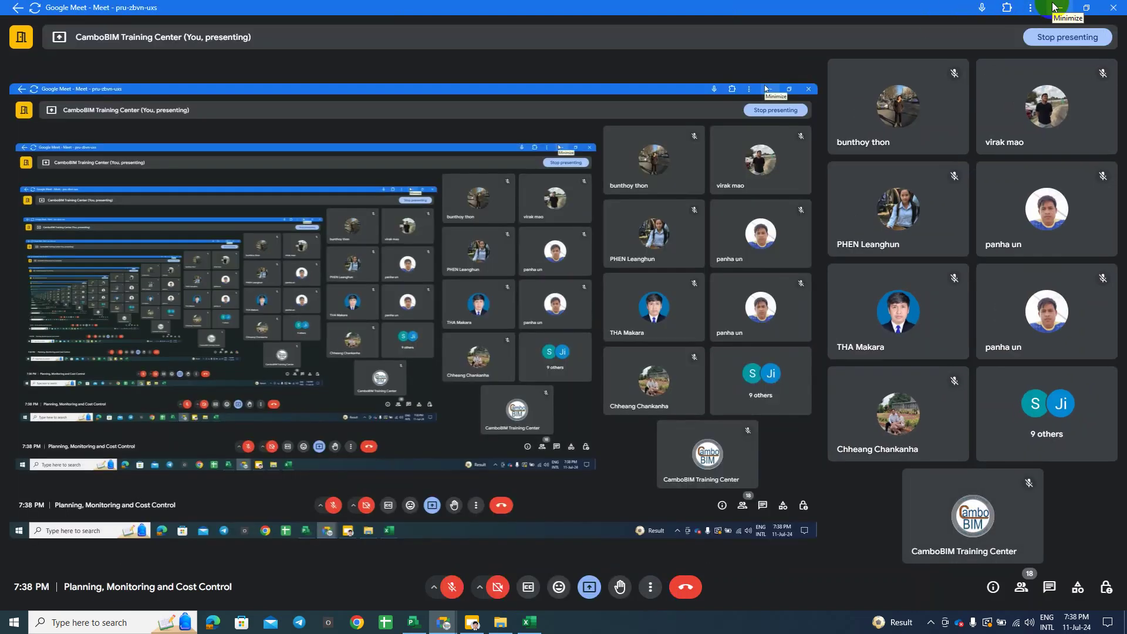
pyautogui.click(1050, 9)
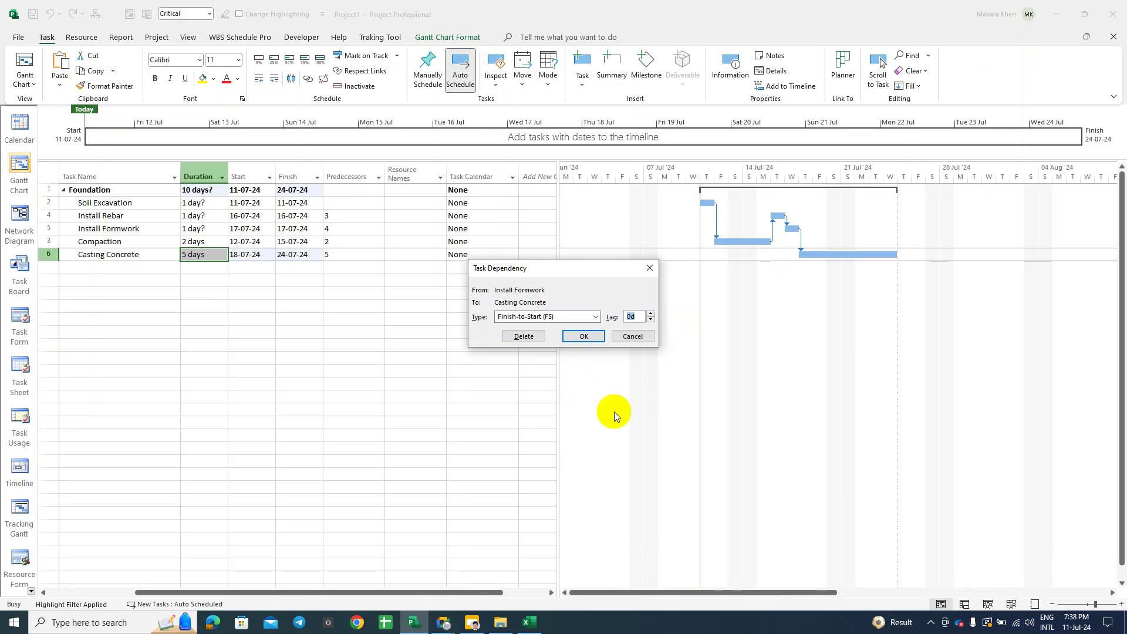
# Fill 5 days into every Foundation task's Duration so Foundation ends 14-08-24, then return to Meet.
pyautogui.click(631, 336)
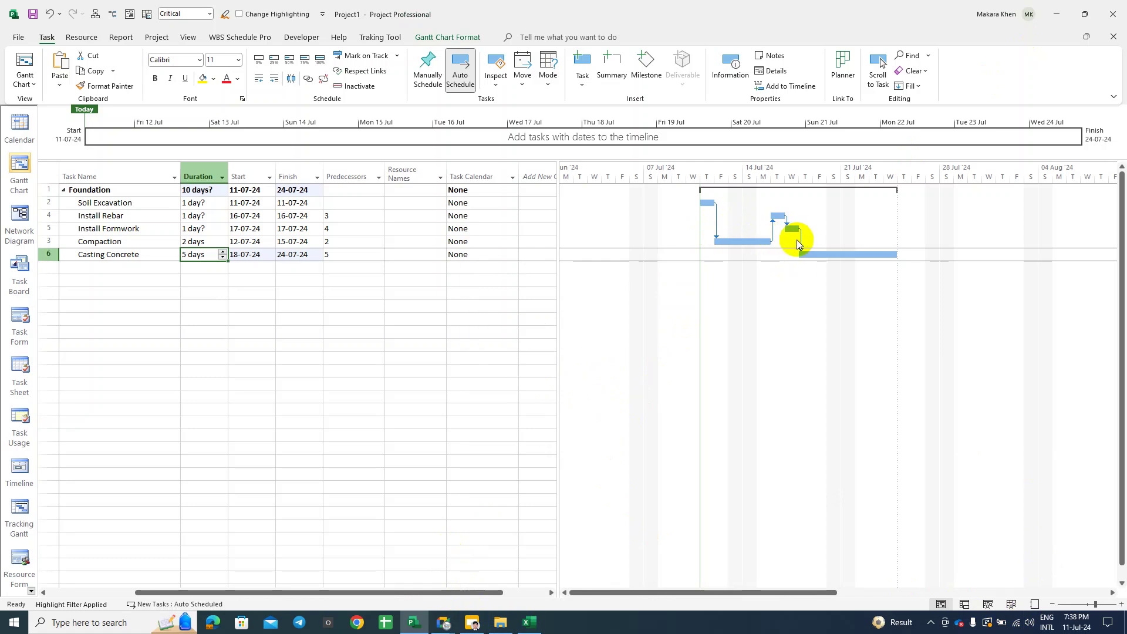
pyautogui.click(440, 319)
pyautogui.click(208, 204)
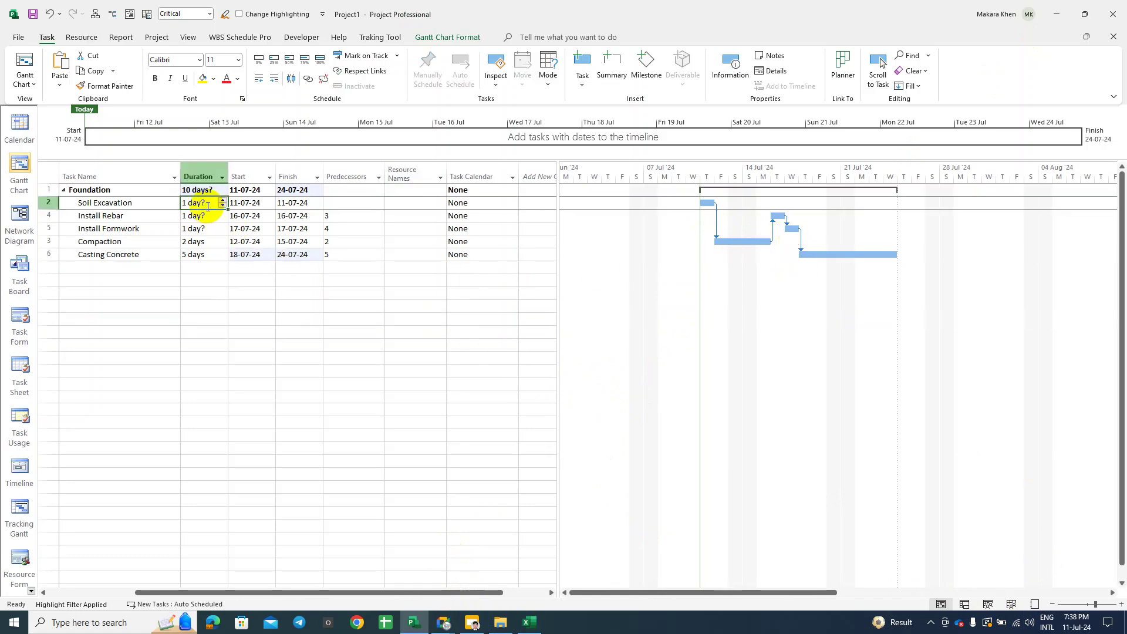
pyautogui.write('5')
pyautogui.press('Return')
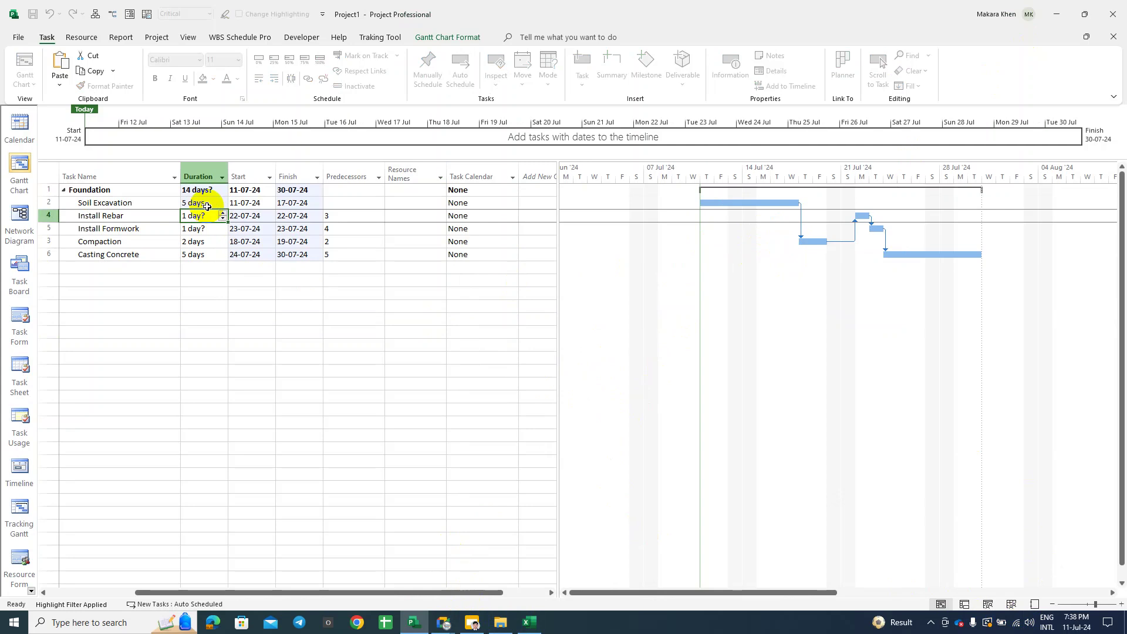
pyautogui.click(213, 208)
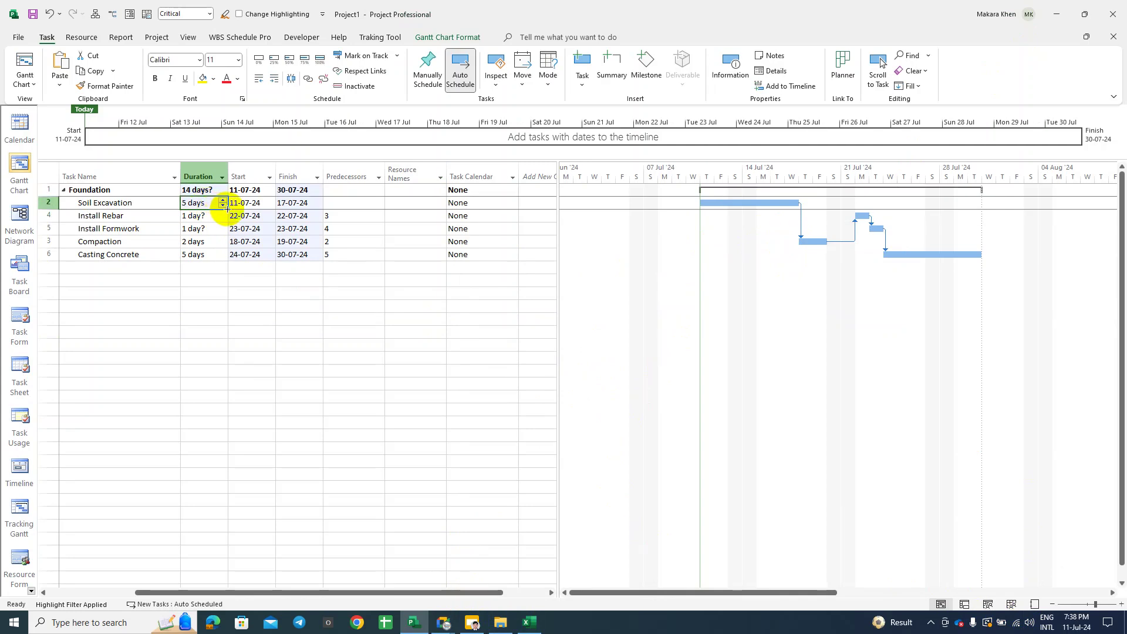
pyautogui.moveTo(226, 209); pyautogui.dragTo(225, 259)
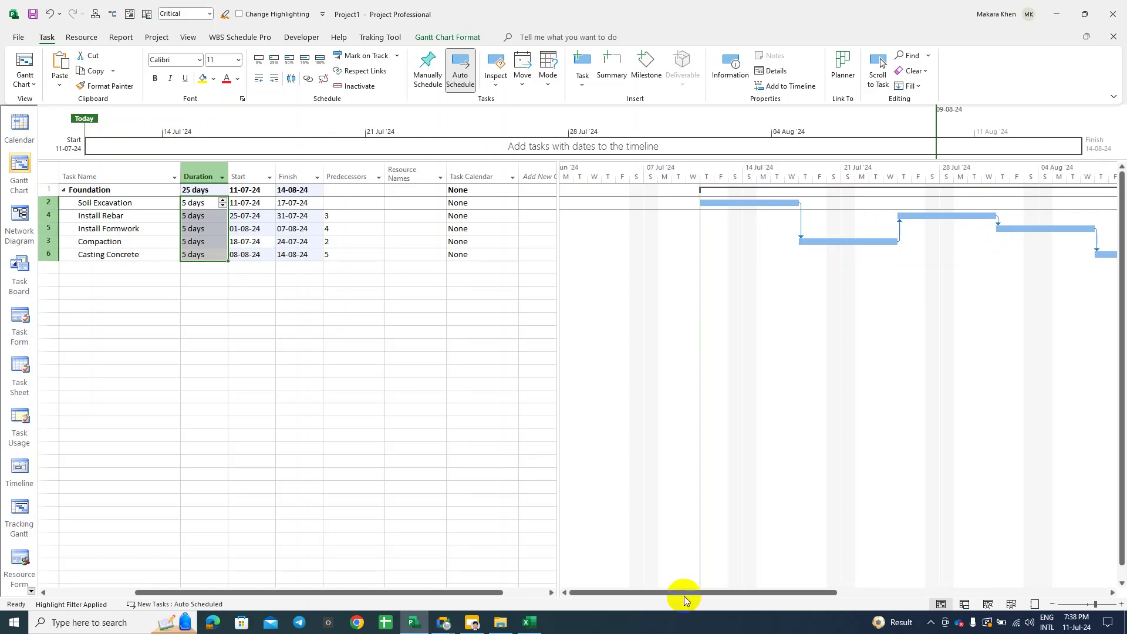
pyautogui.moveTo(684, 593); pyautogui.dragTo(737, 593)
pyautogui.click(155, 287)
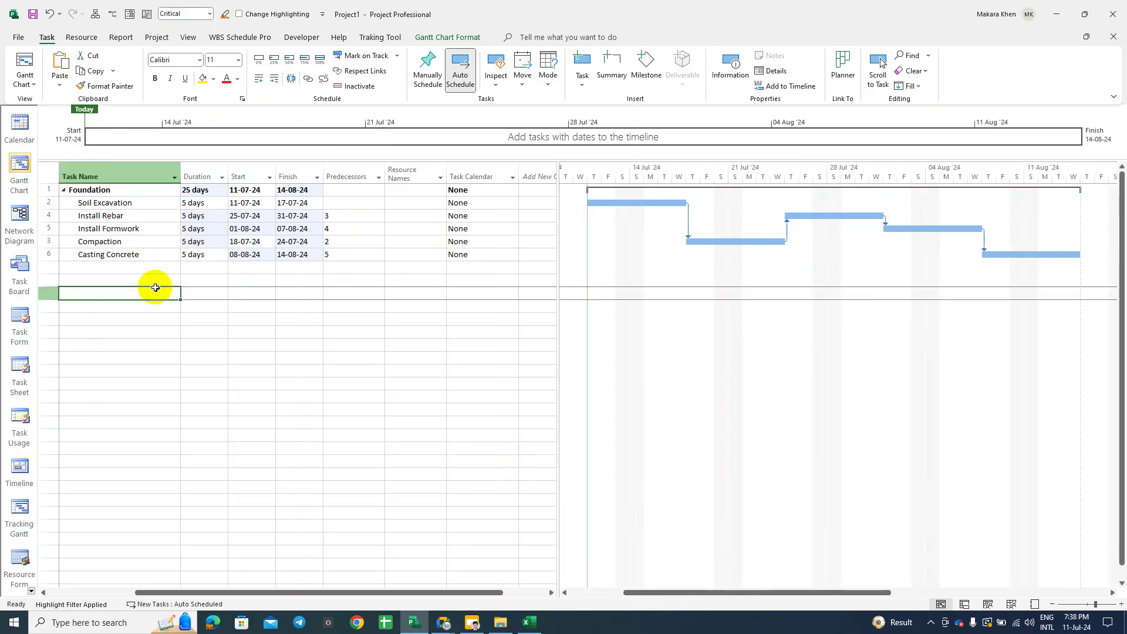
pyautogui.moveTo(444, 622)
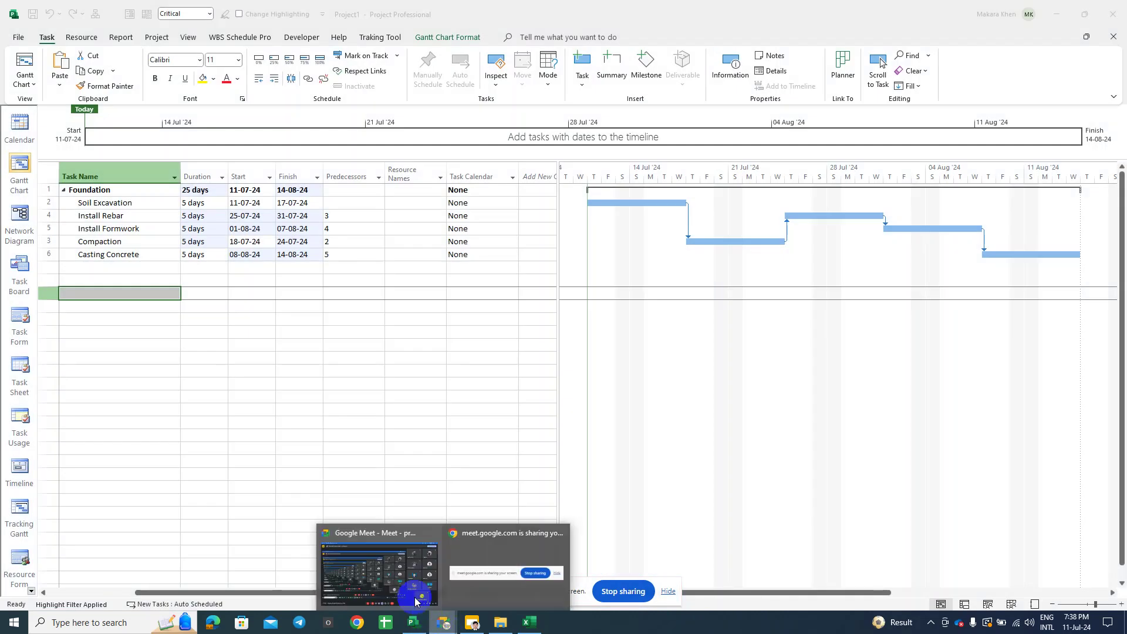
pyautogui.click(415, 599)
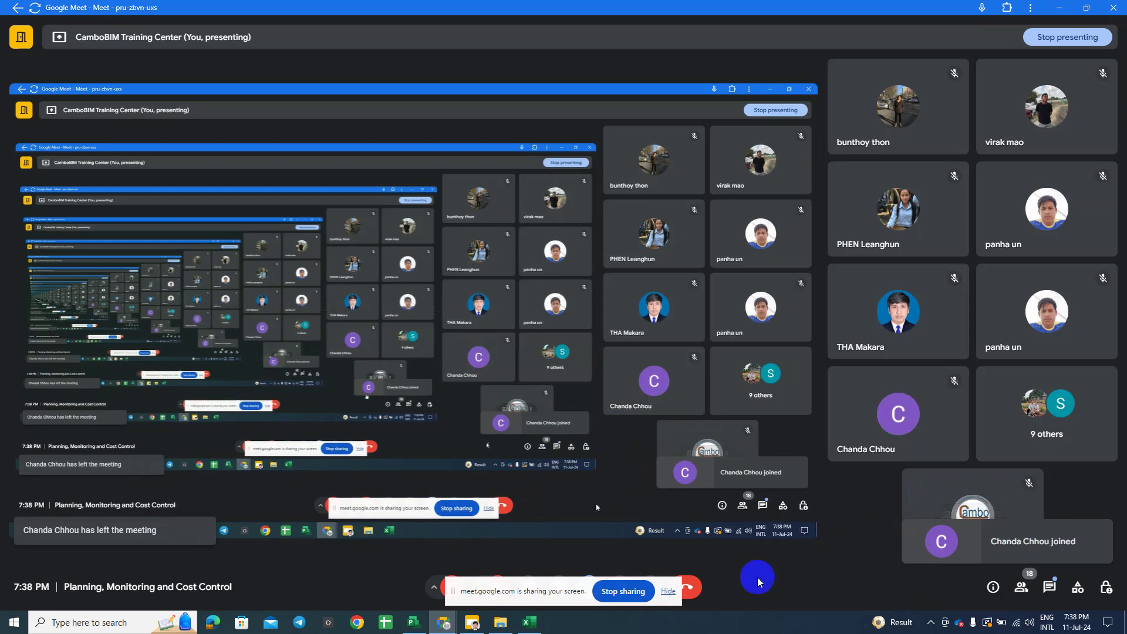
# Unmute the microphone in Meet, then bring up the Lags and Leads lecture slide 176.
pyautogui.click(668, 591)
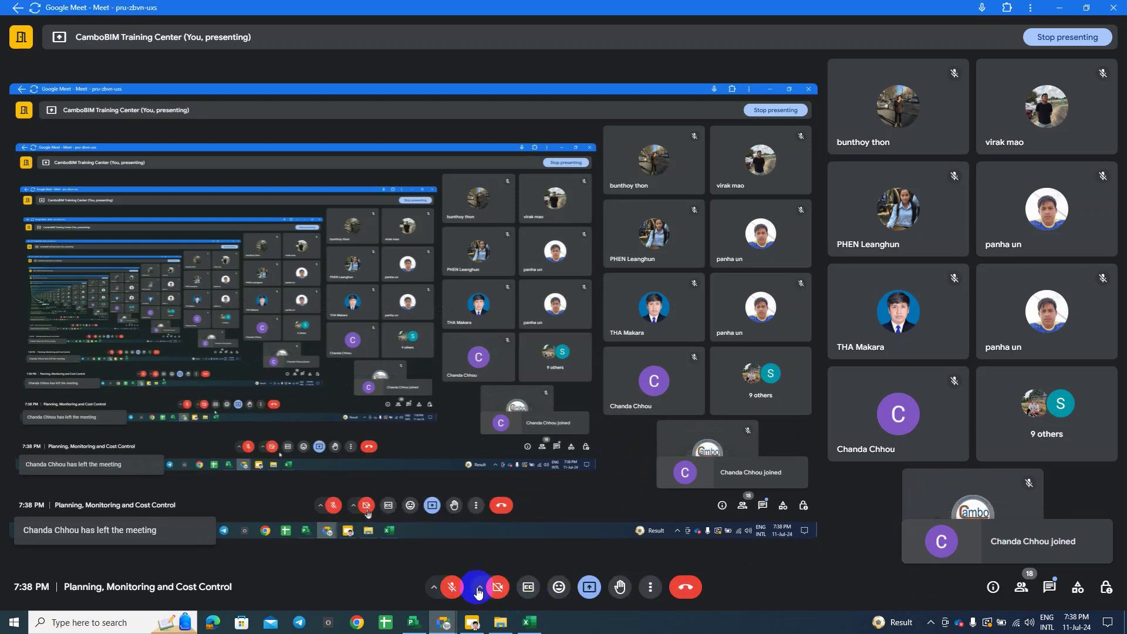
pyautogui.click(451, 587)
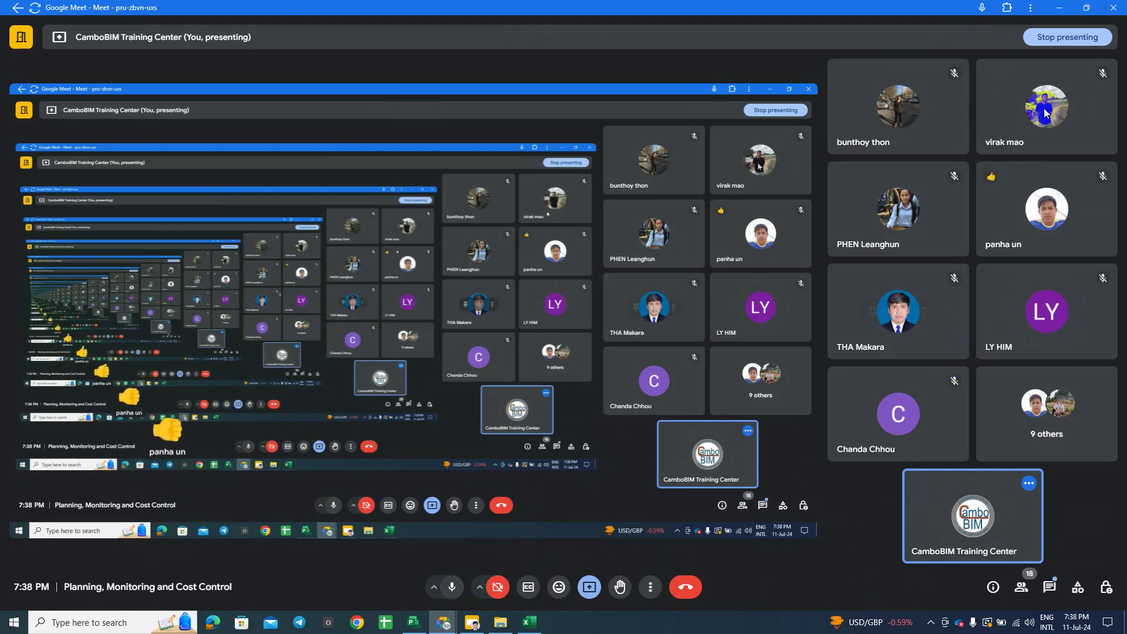
pyautogui.hotkey('alt', 'Tab')
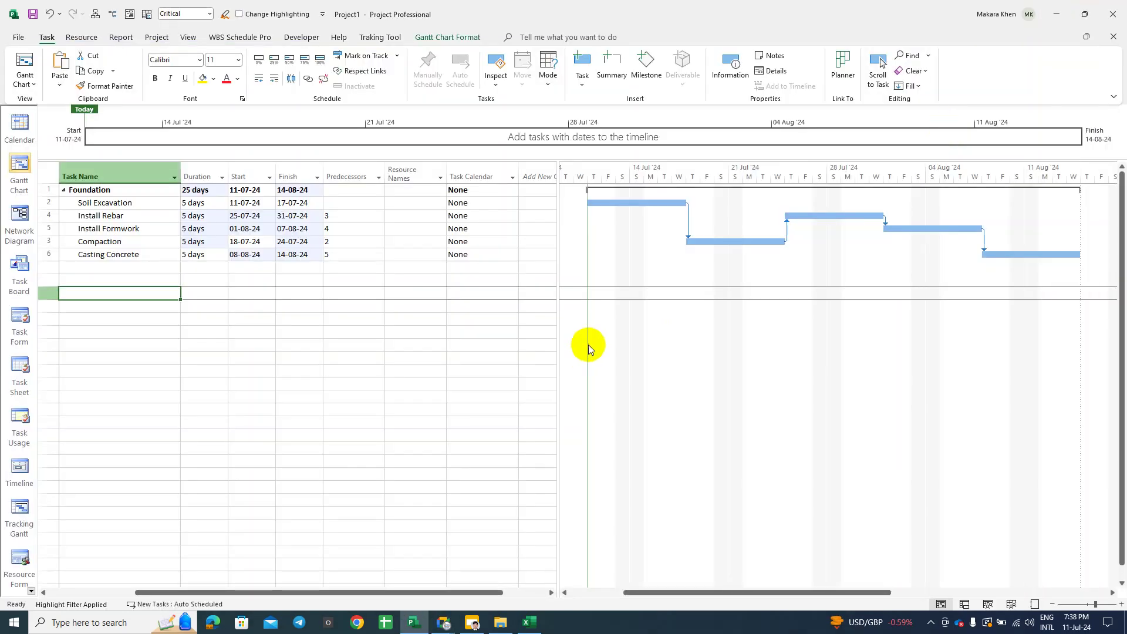
pyautogui.click(408, 358)
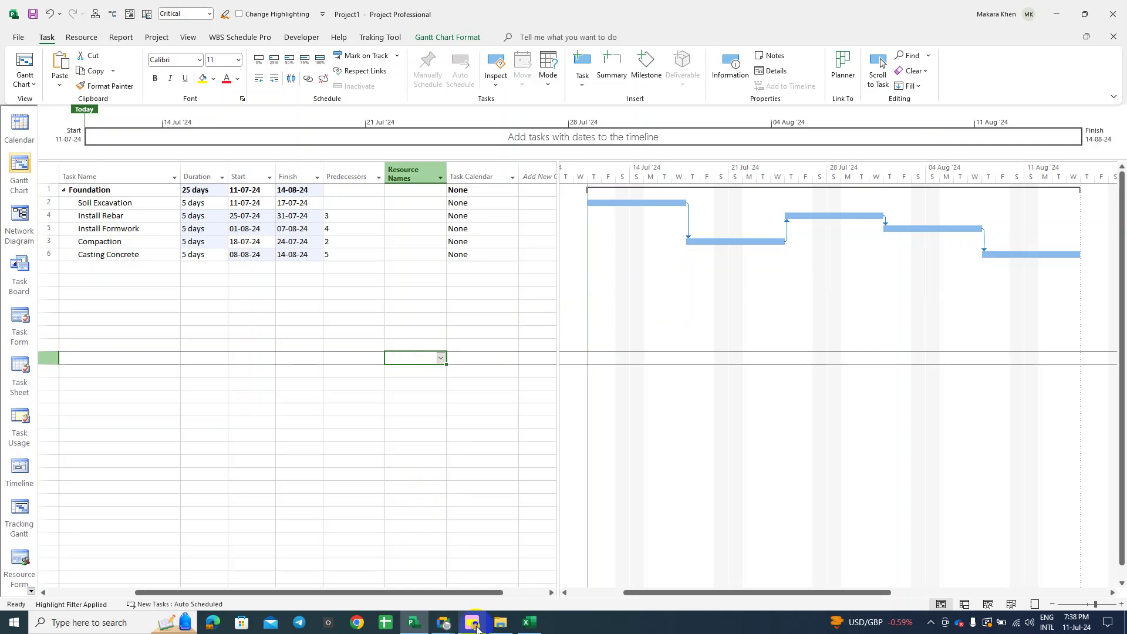
pyautogui.click(437, 625)
# Change slide 176's title to 'Lags(+) and Leads(-)' and minimise the slides.
pyautogui.moveTo(589, 164); pyautogui.dragTo(725, 171)
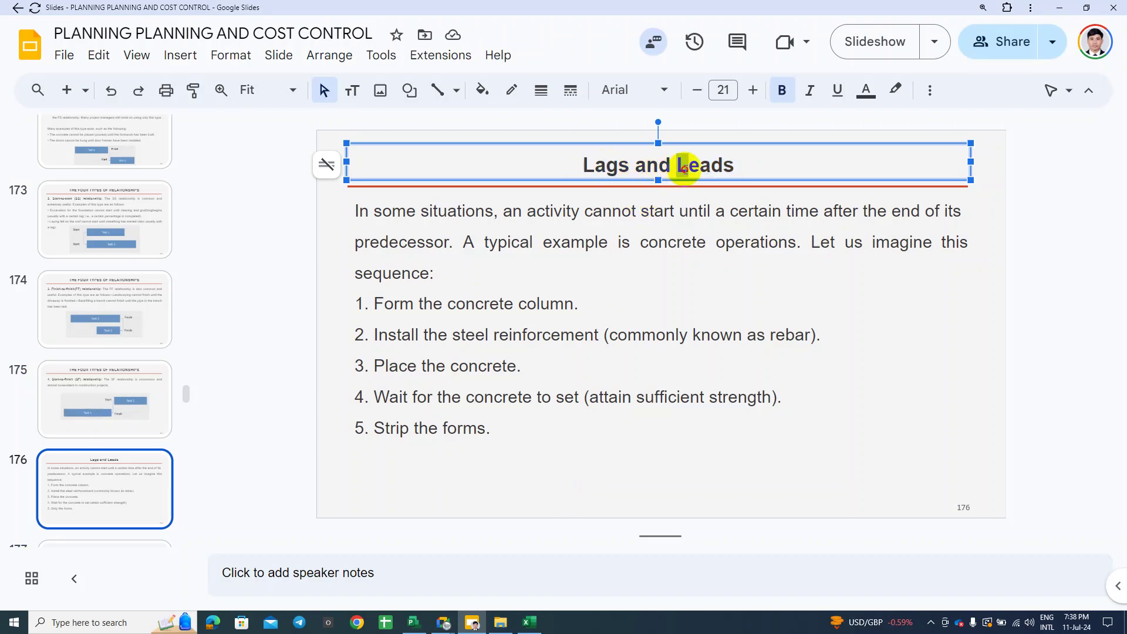
pyautogui.click(635, 167)
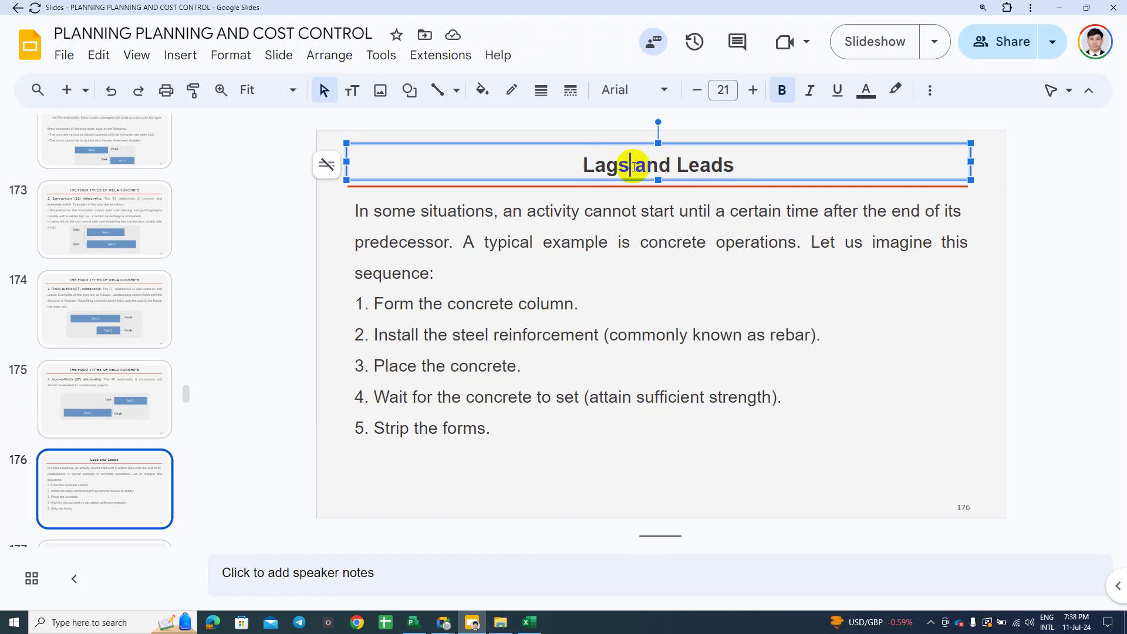
pyautogui.write('(')
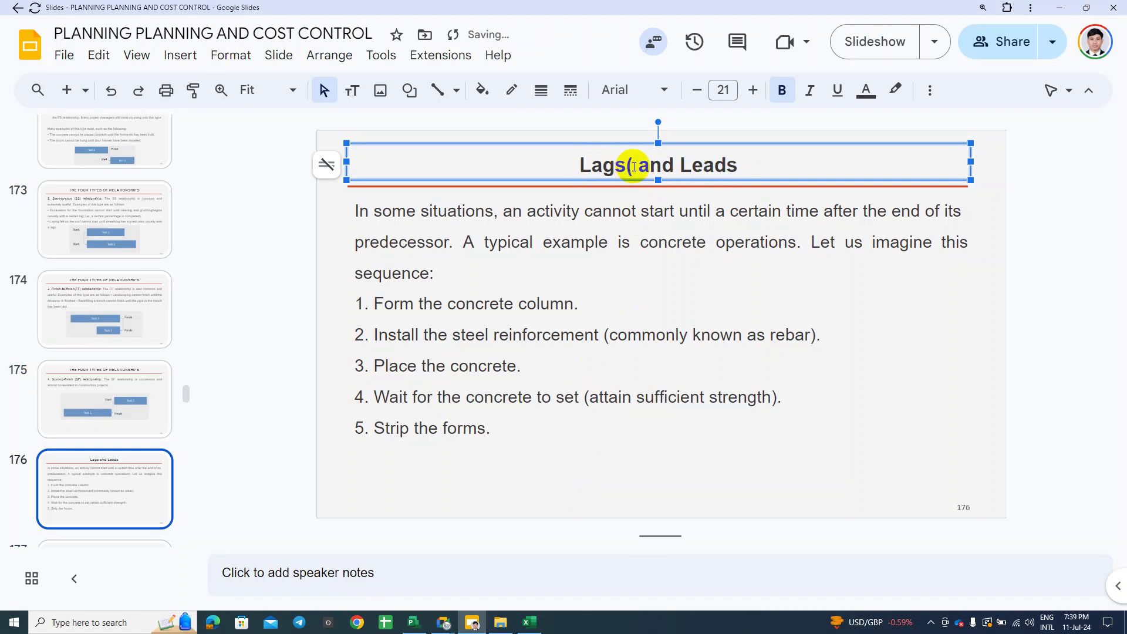
pyautogui.write('+)')
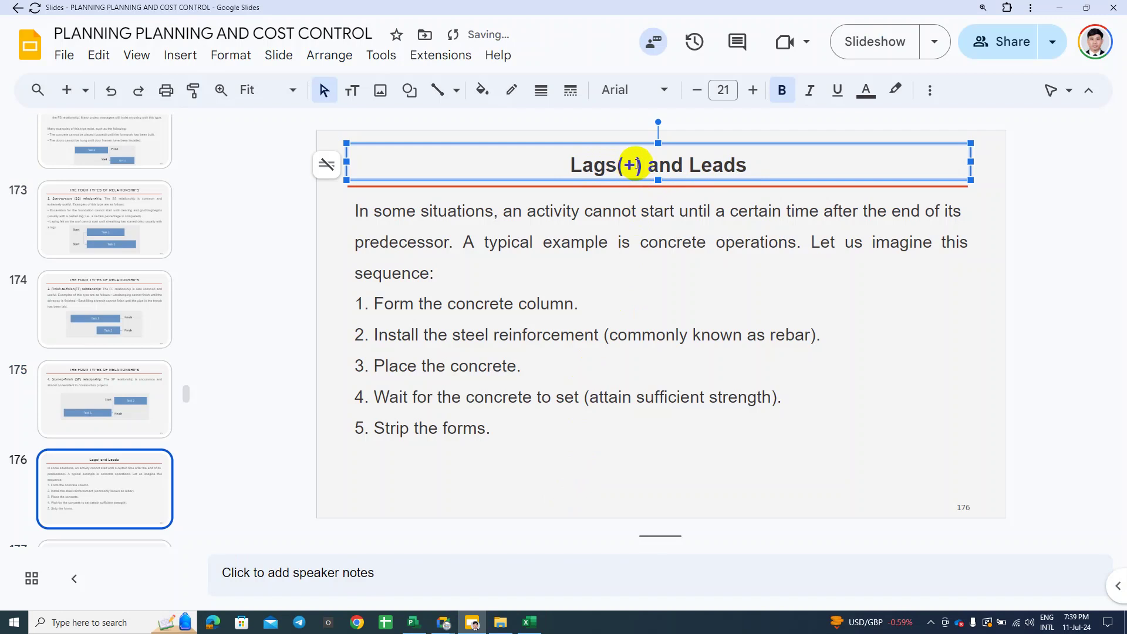
pyautogui.click(750, 167)
pyautogui.write('(')
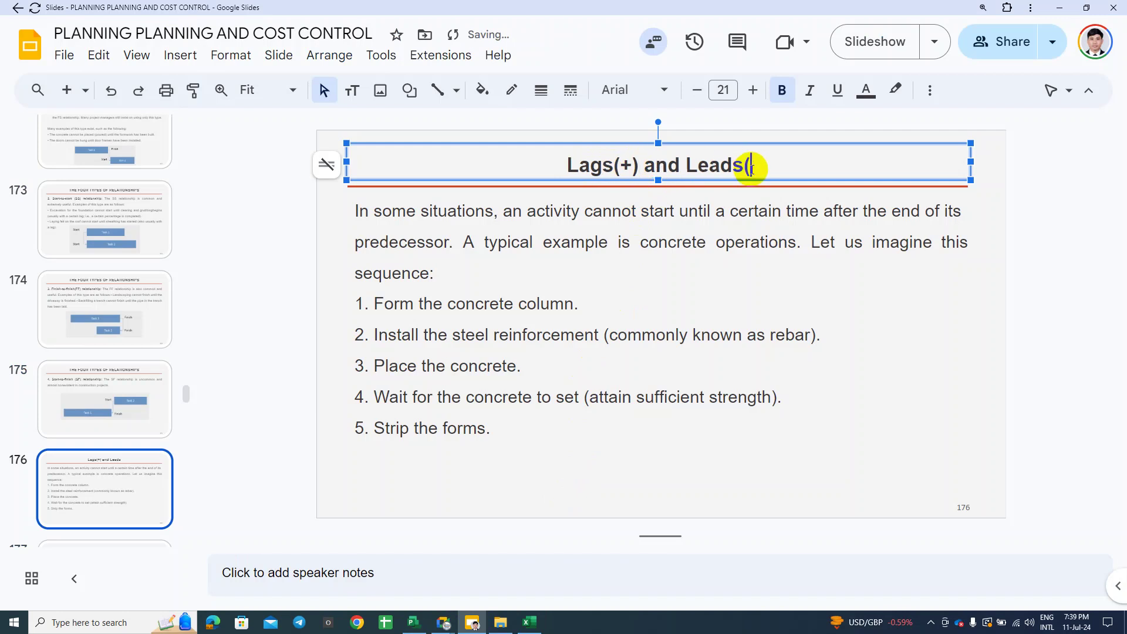
pyautogui.write('-)')
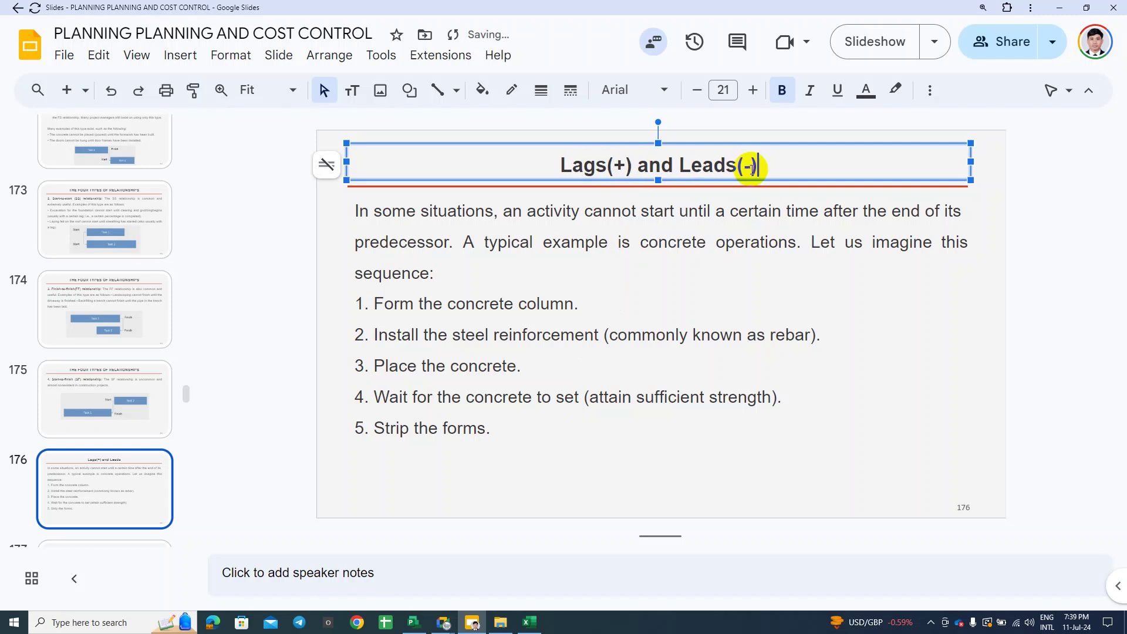
pyautogui.click(1051, 260)
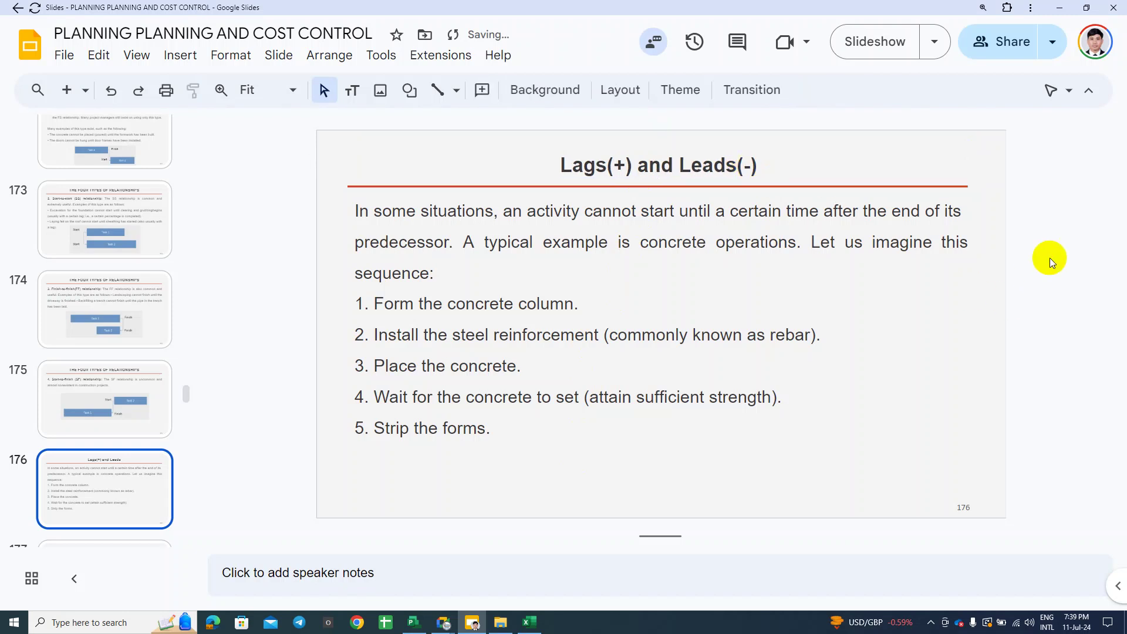
pyautogui.click(1058, 13)
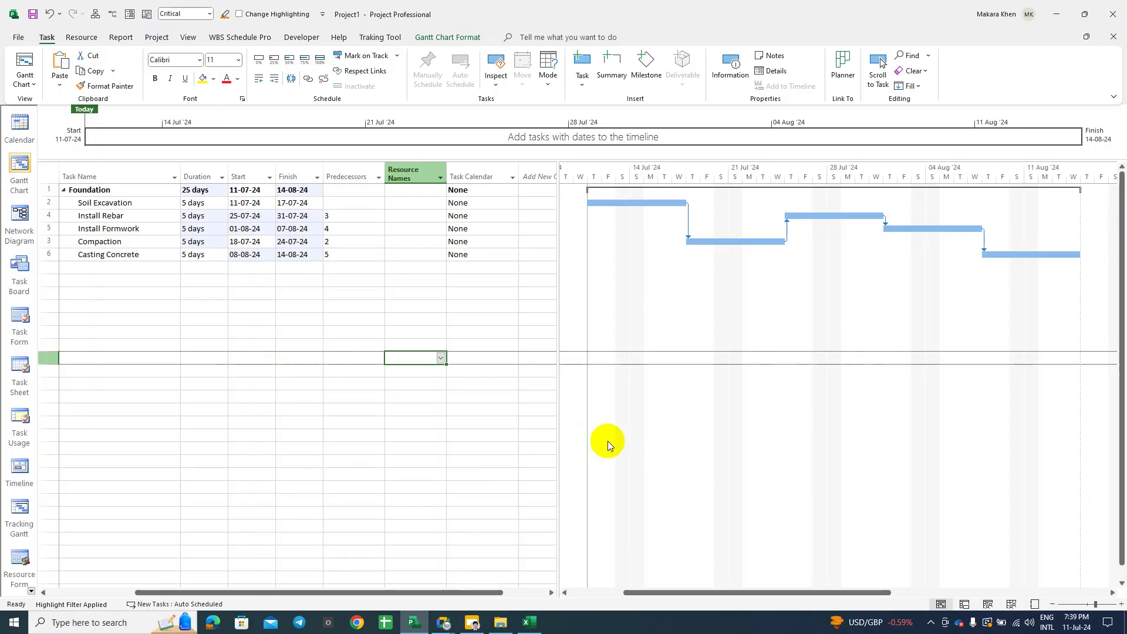
# Add a Remove Formwork task with a 1-day duration below Casting Concrete.
pyautogui.click(111, 267)
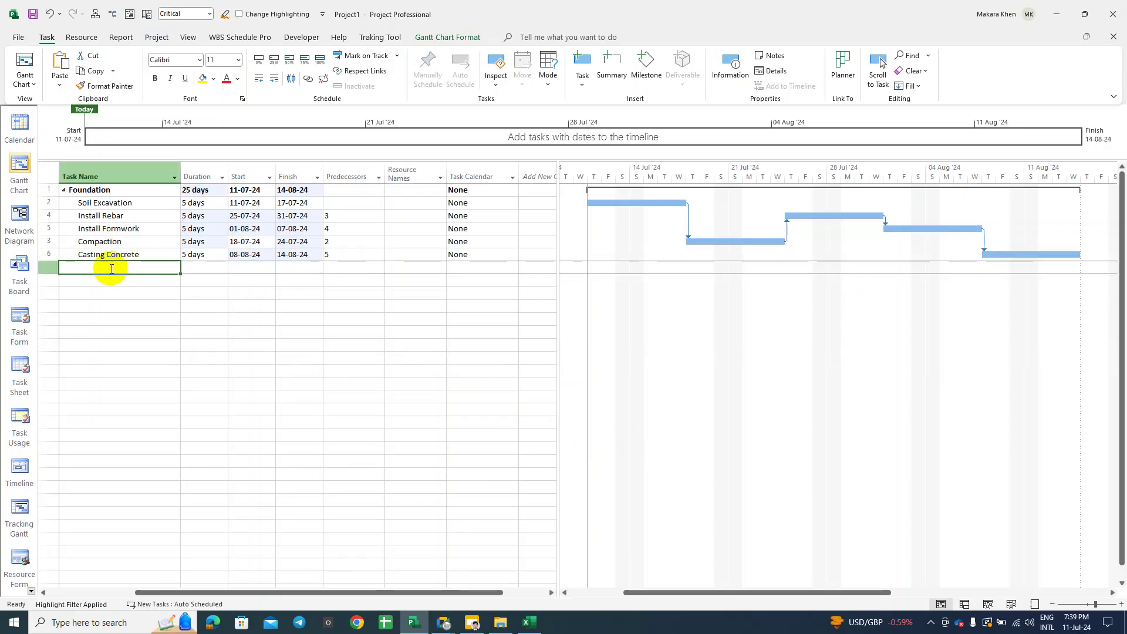
pyautogui.write('Remove For')
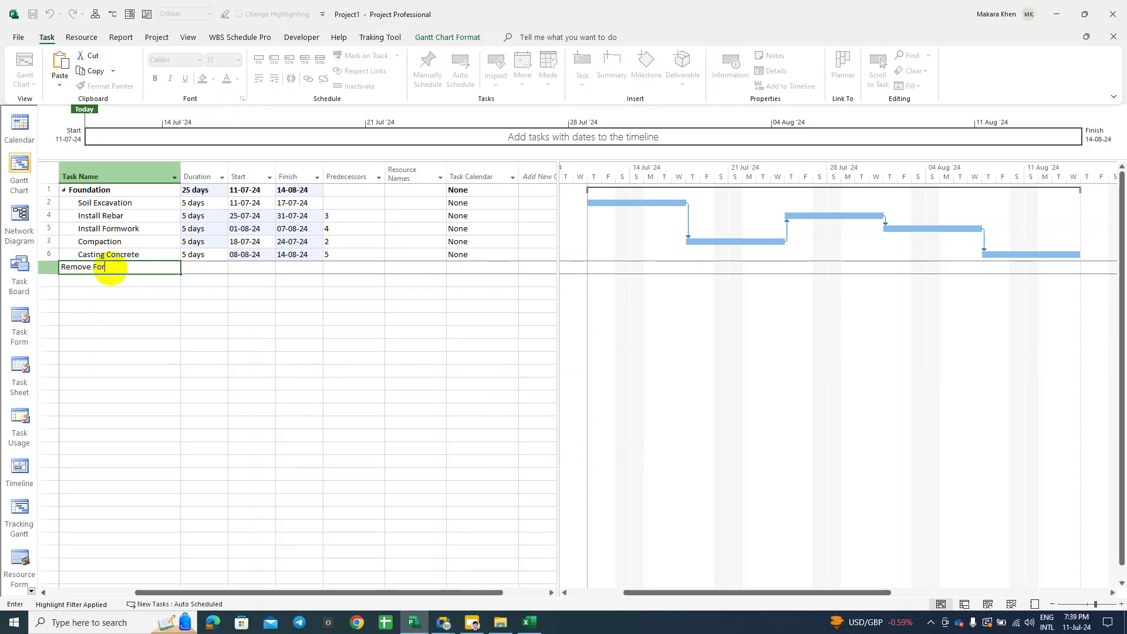
pyautogui.write('mwork')
pyautogui.press('Return')
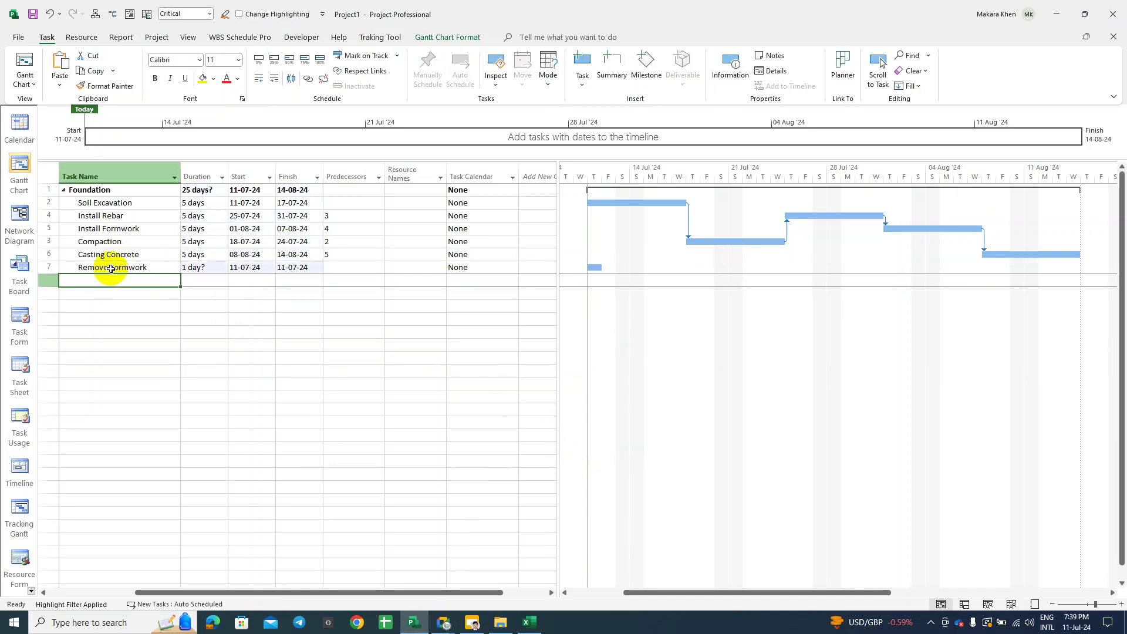
pyautogui.click(209, 268)
pyautogui.write('1')
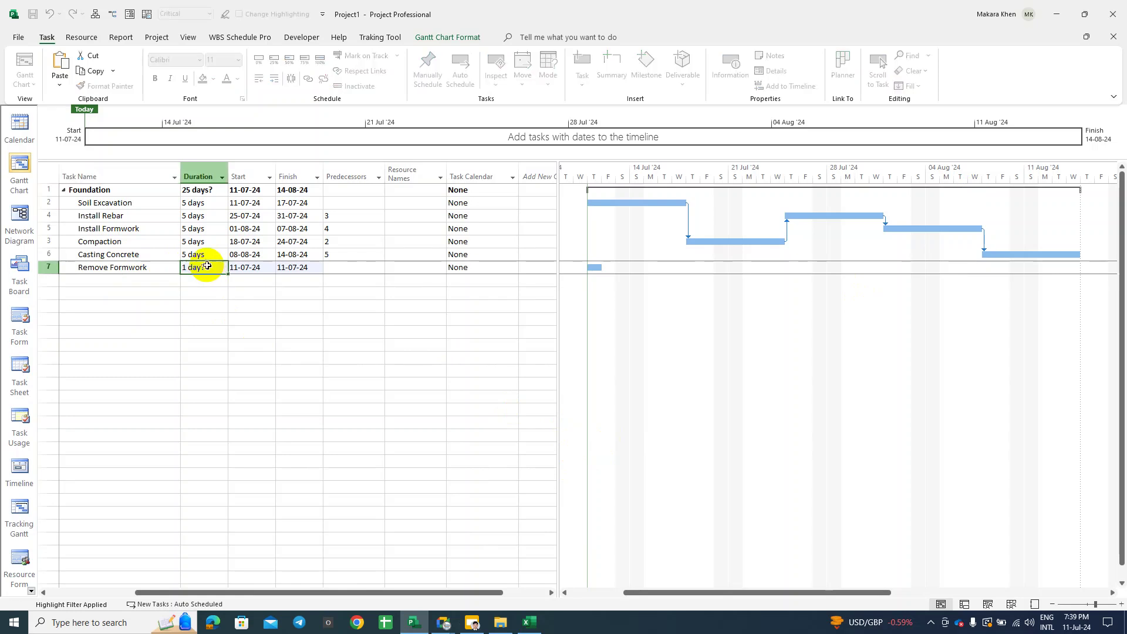
pyautogui.press('Return')
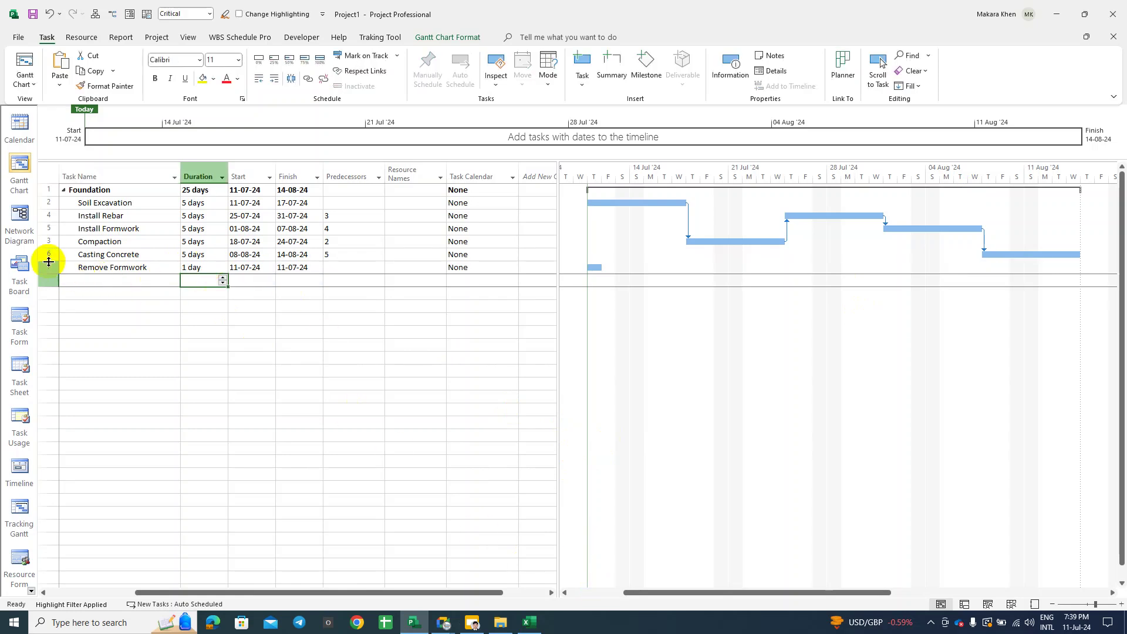
# Link Remove Formwork to follow Casting Concrete, pushing Foundation's finish to 15-08-24.
pyautogui.moveTo(47, 254); pyautogui.dragTo(47, 267)
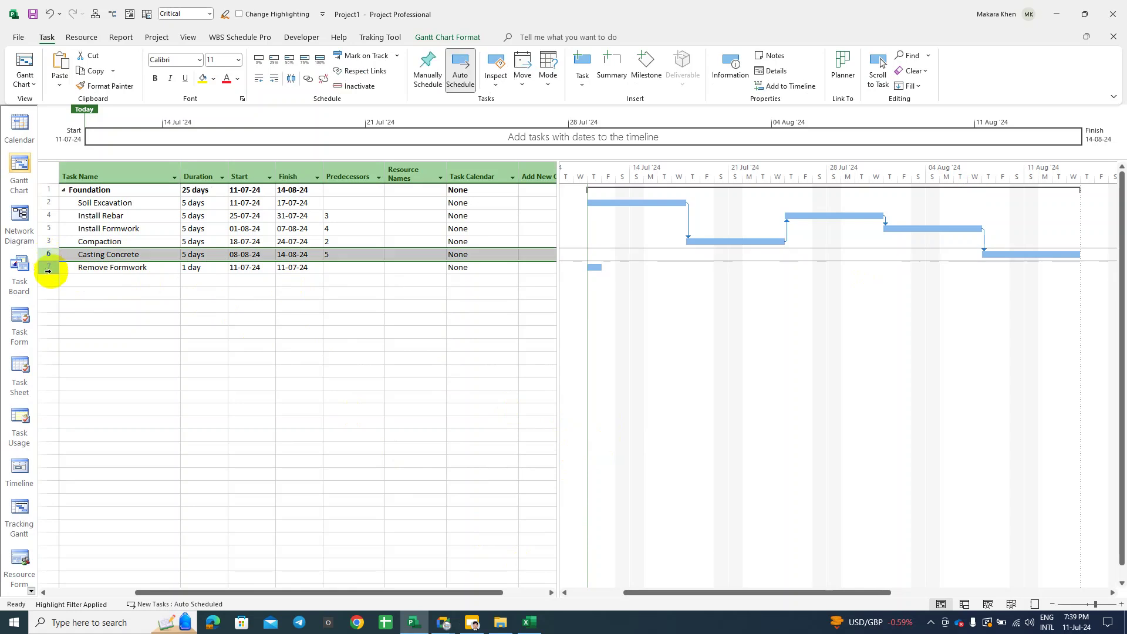
pyautogui.click(308, 78)
pyautogui.moveTo(789, 592); pyautogui.dragTo(874, 595)
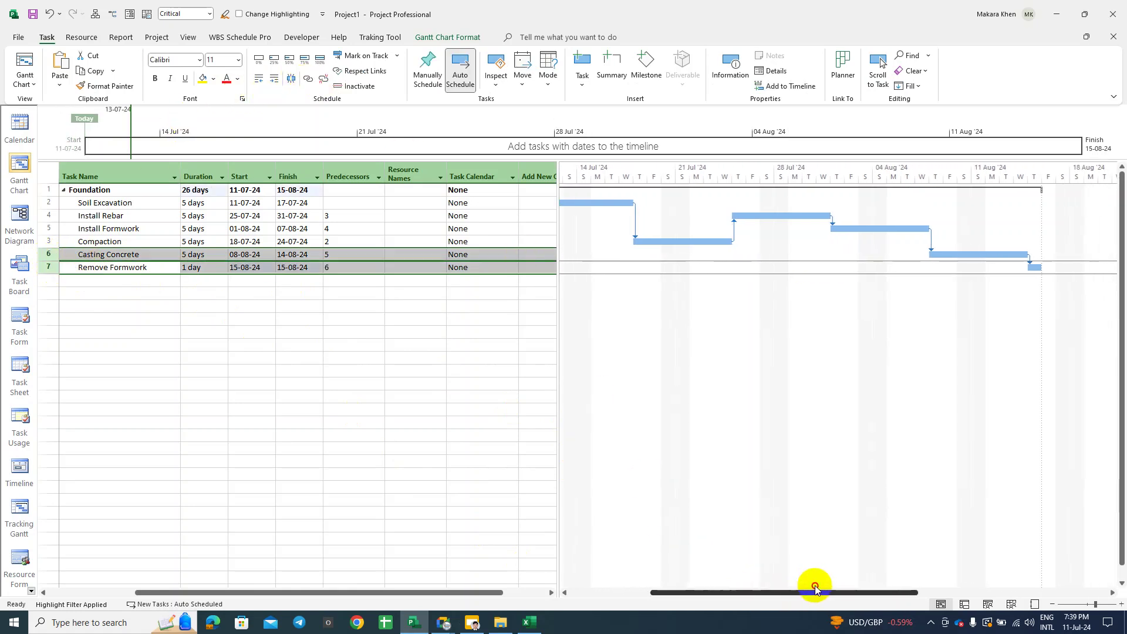
pyautogui.click(881, 614)
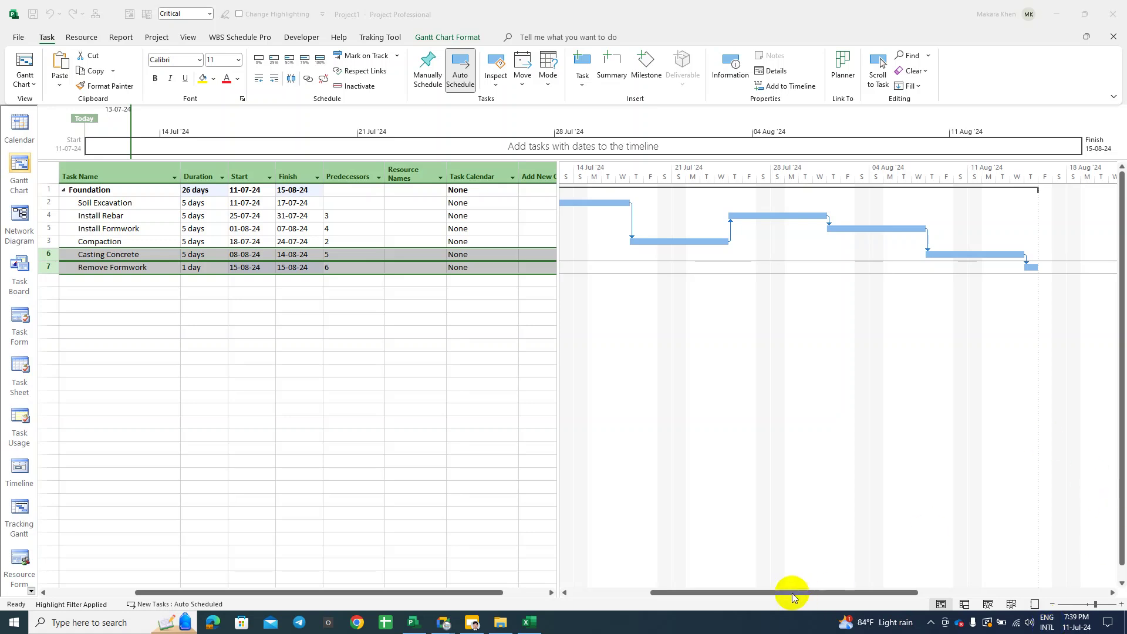
pyautogui.click(720, 591)
pyautogui.moveTo(720, 591); pyautogui.dragTo(618, 569)
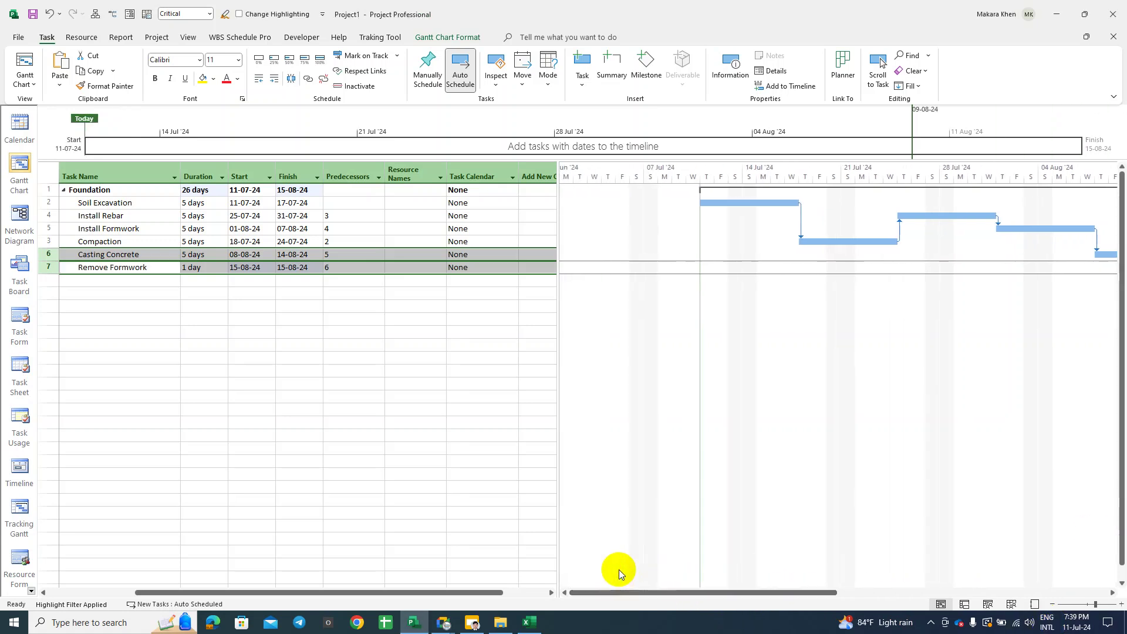
pyautogui.click(115, 215)
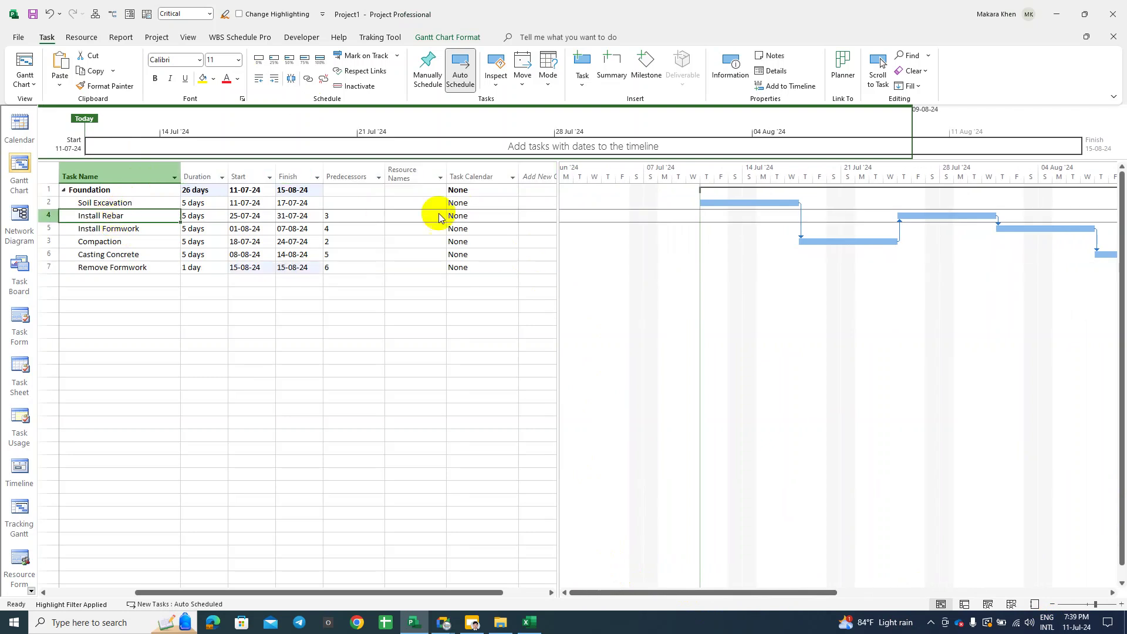
pyautogui.click(49, 215)
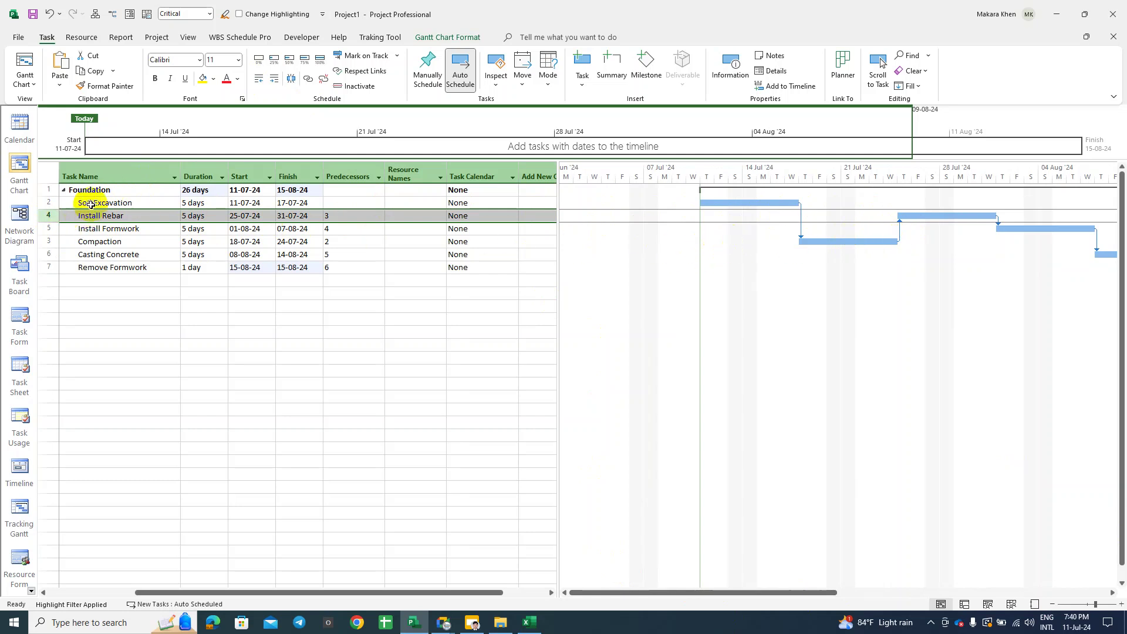
pyautogui.moveTo(65, 216); pyautogui.dragTo(73, 235)
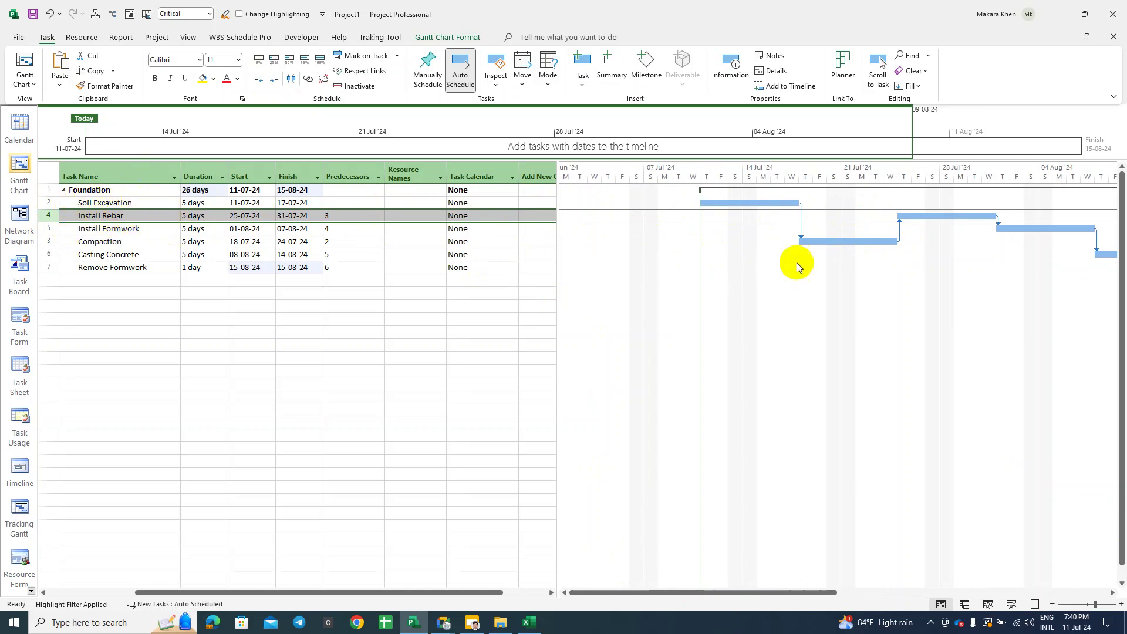
pyautogui.click(47, 229)
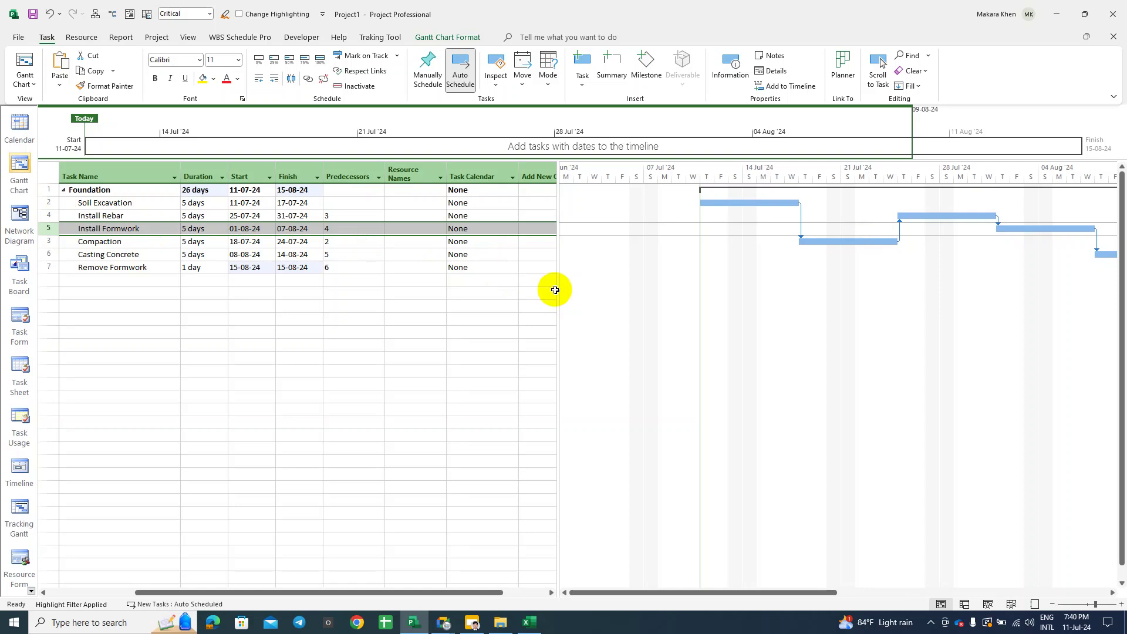
pyautogui.click(212, 305)
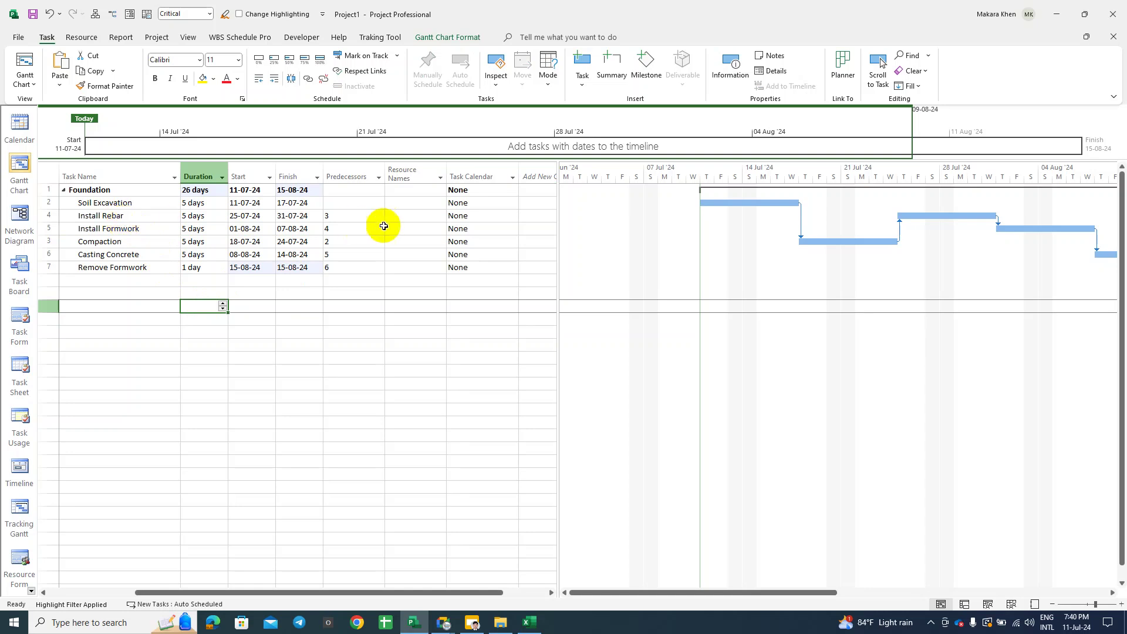
# Drag the Compaction row above Install Rebar so it becomes task 3 after Soil Excavation.
pyautogui.moveTo(53, 206); pyautogui.dragTo(47, 267)
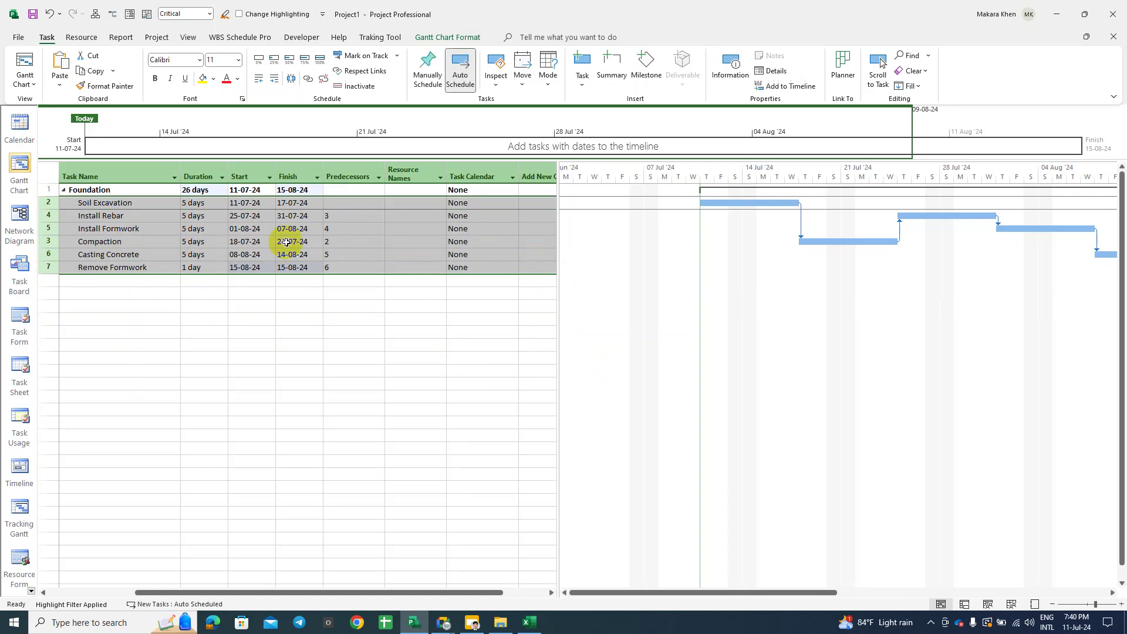
pyautogui.click(248, 240)
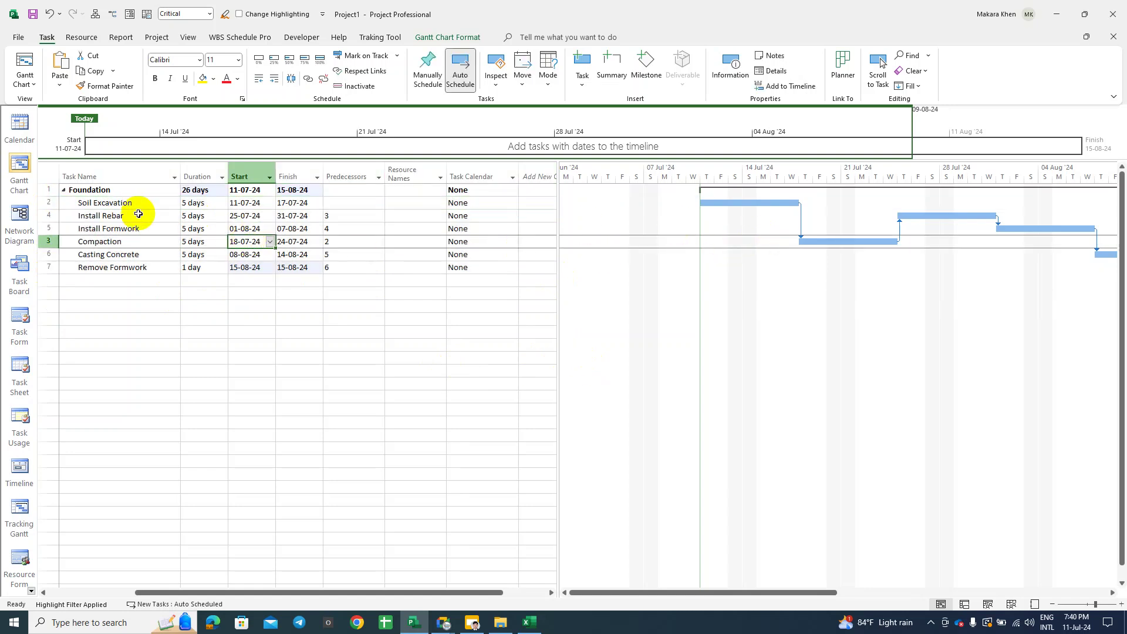
pyautogui.click(50, 216)
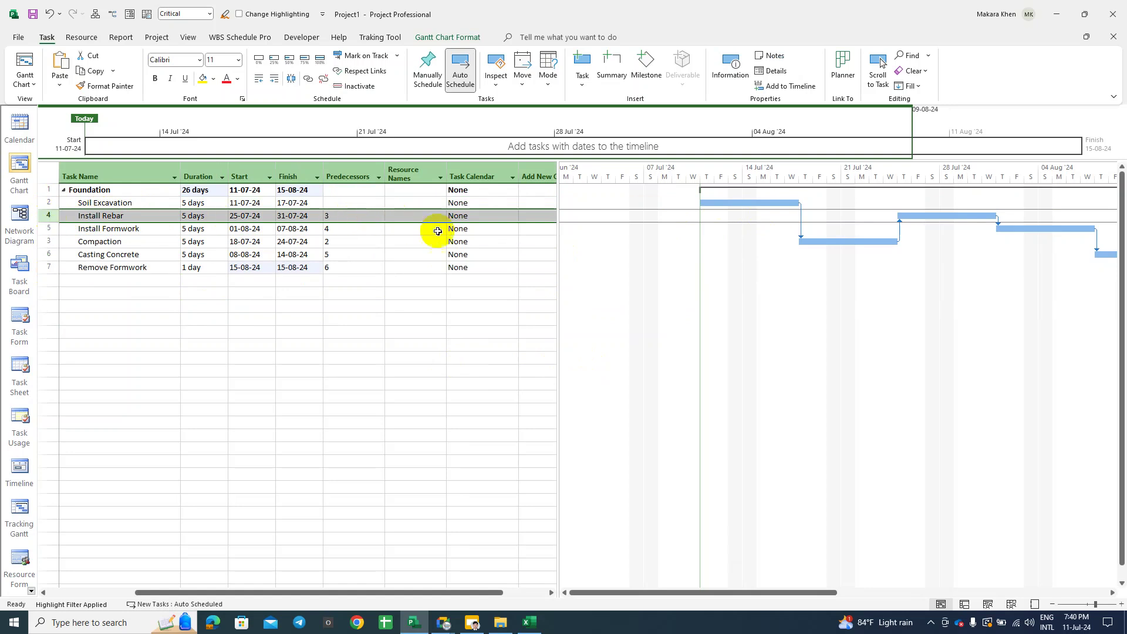
pyautogui.click(293, 279)
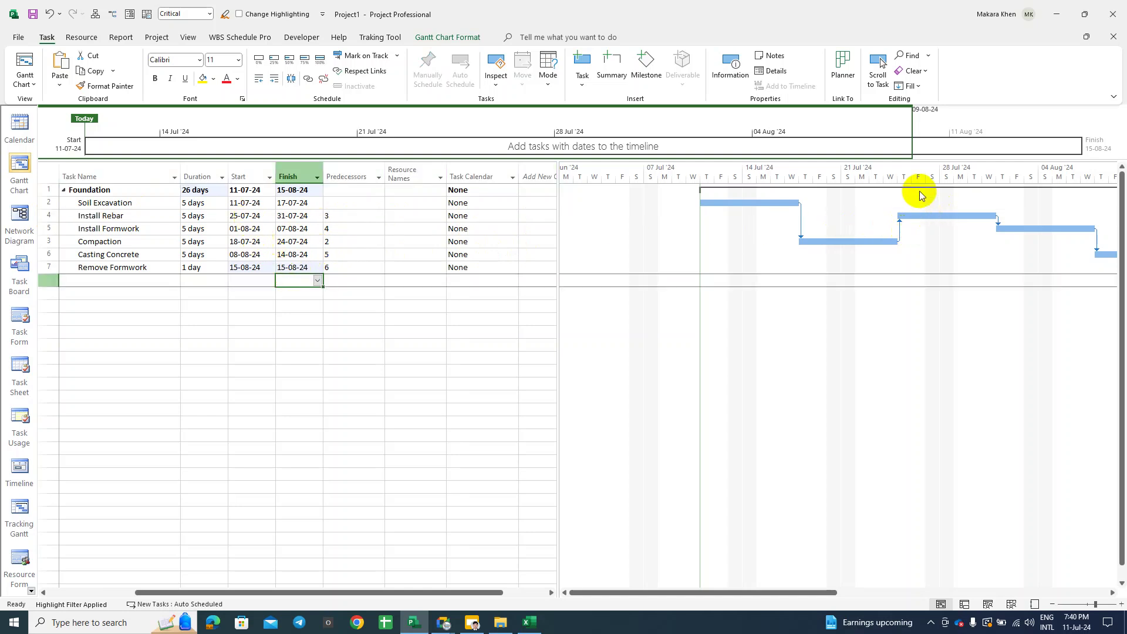
pyautogui.click(47, 230)
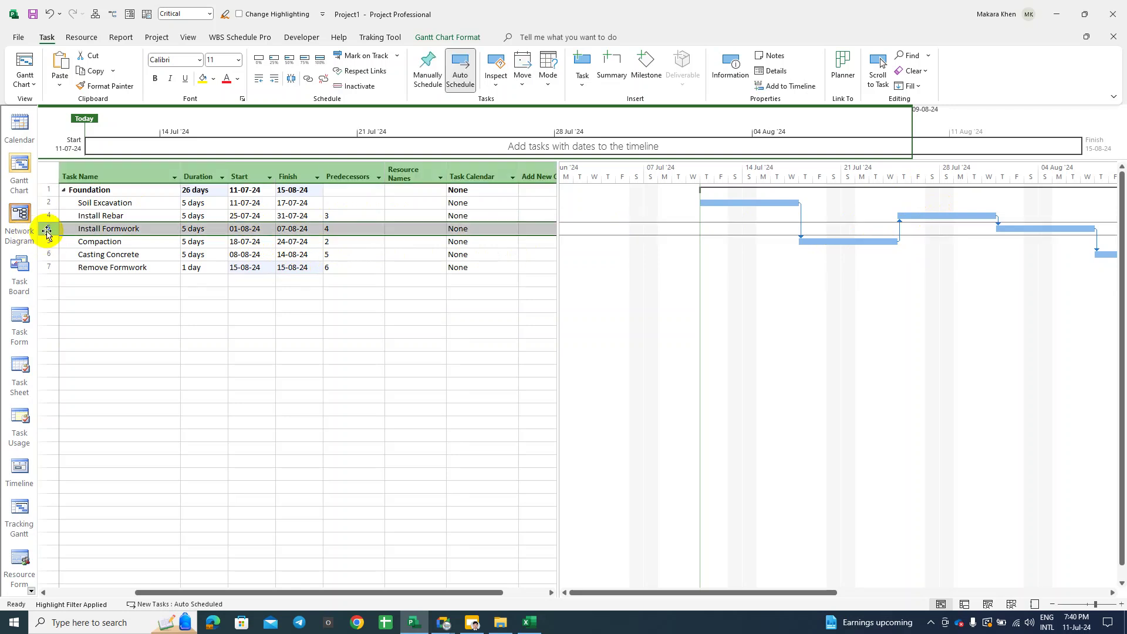
pyautogui.click(50, 242)
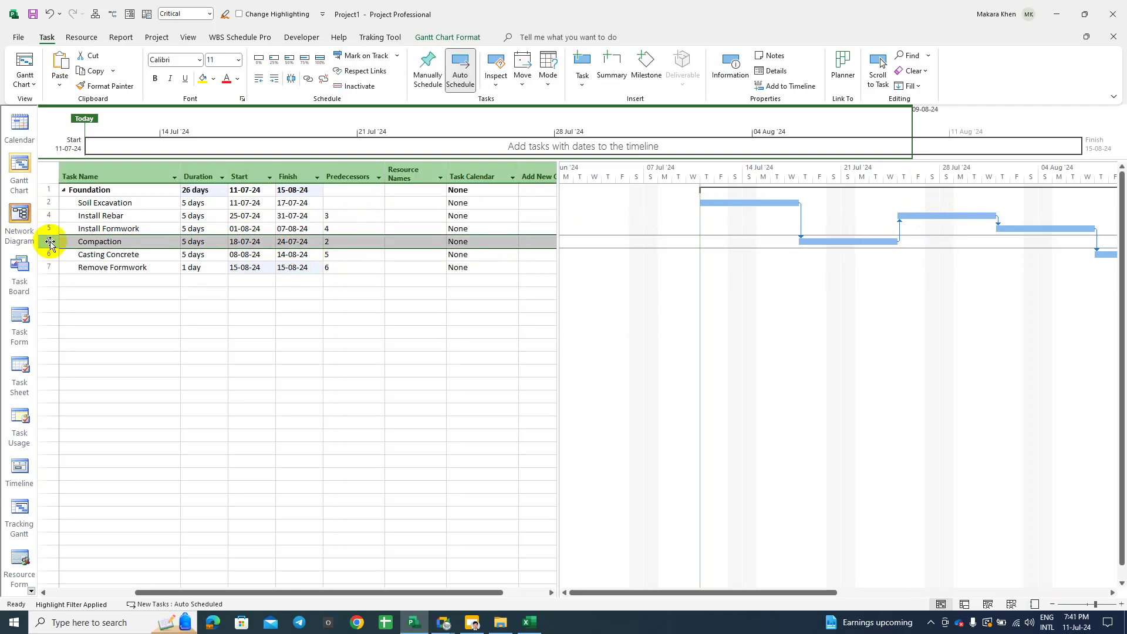
pyautogui.moveTo(49, 242); pyautogui.dragTo(54, 207)
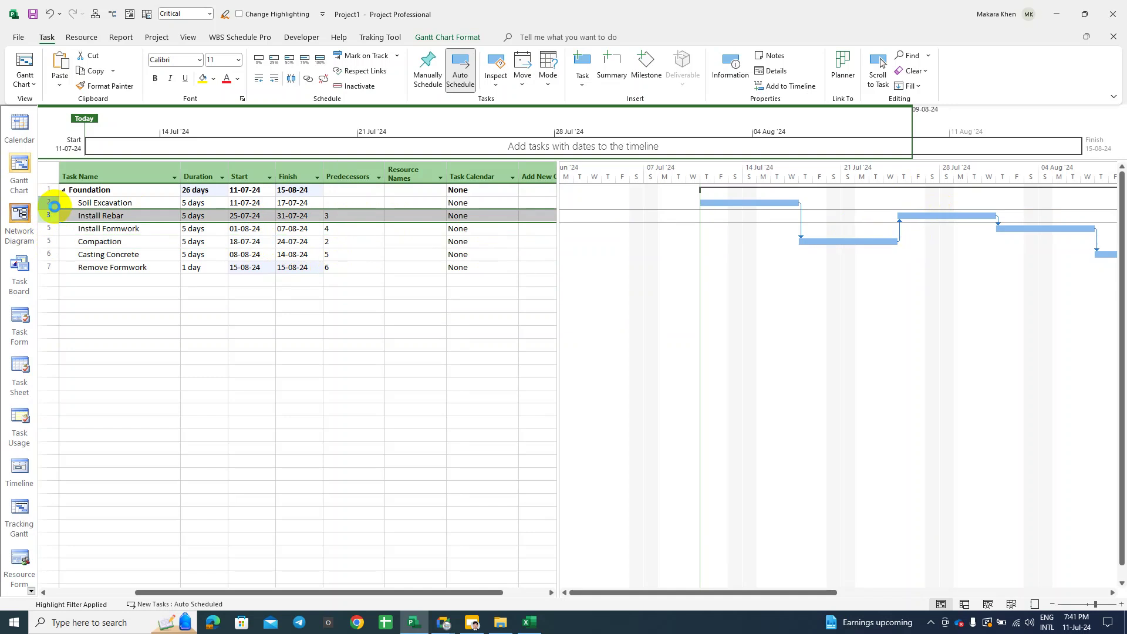
pyautogui.click(373, 319)
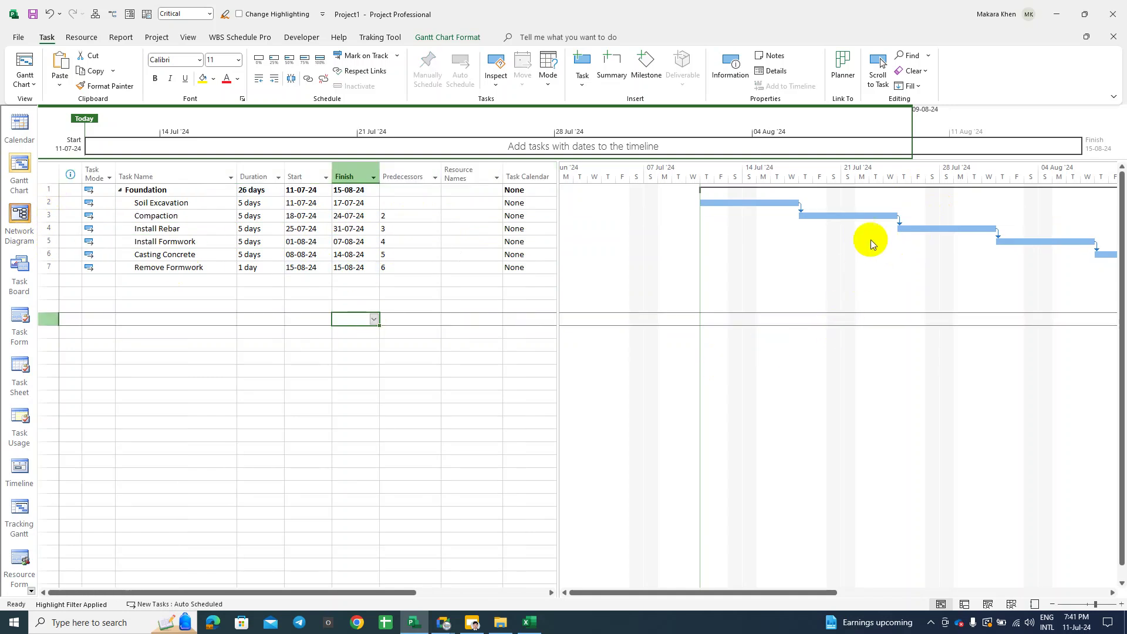
# Give Install Formwork a 2-day lead (-2d lag) on the Install Rebar link.
pyautogui.click(47, 228)
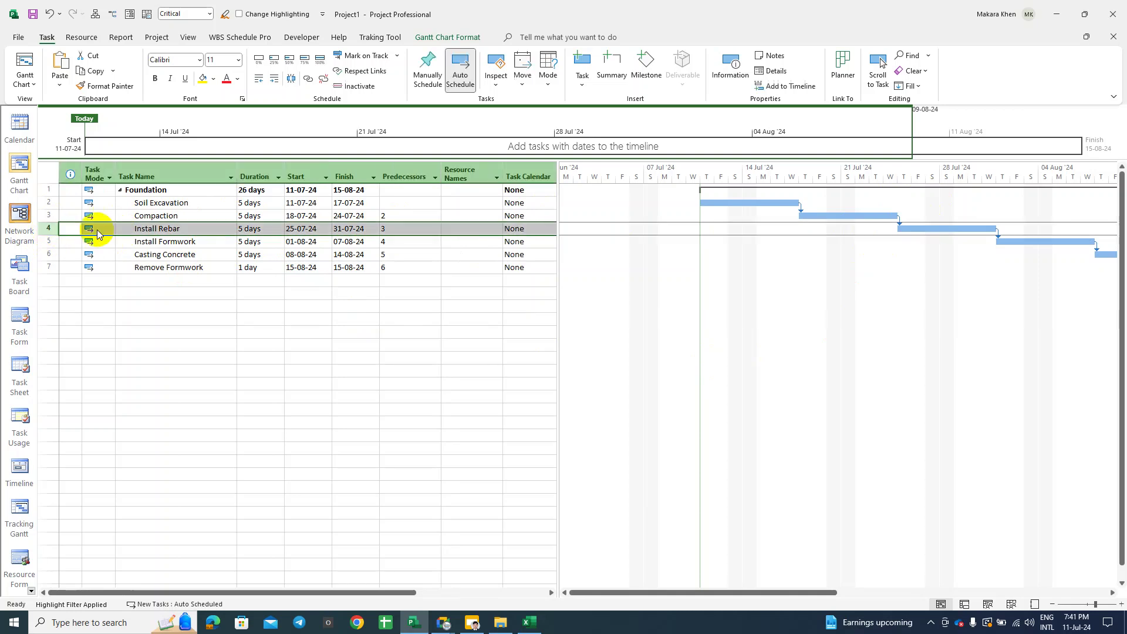
pyautogui.doubleClick(998, 231)
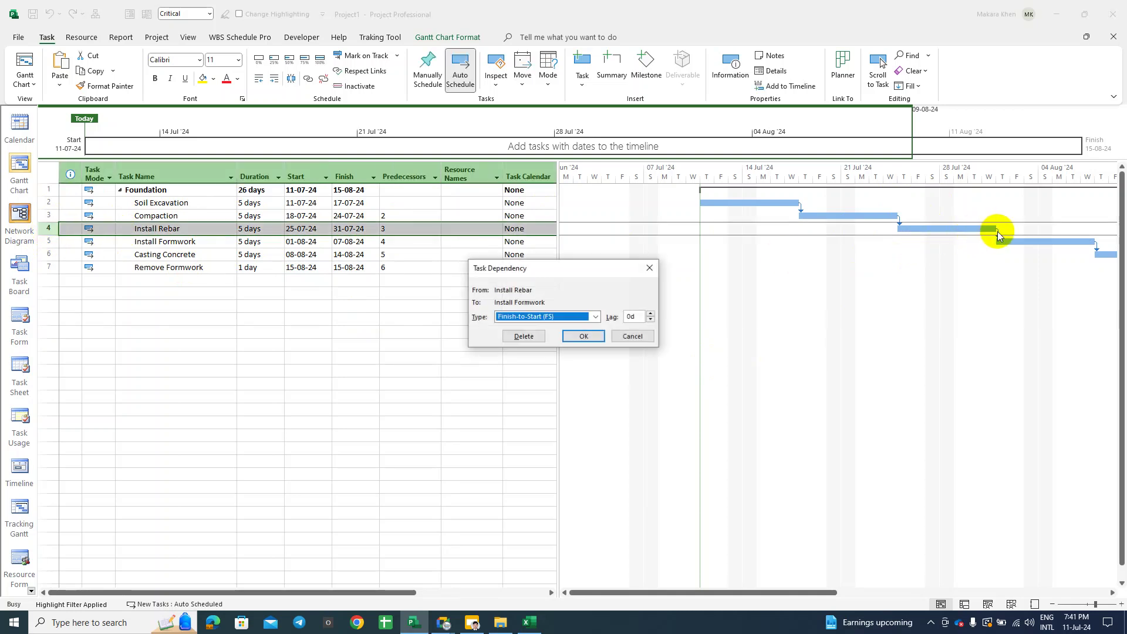
pyautogui.click(632, 316)
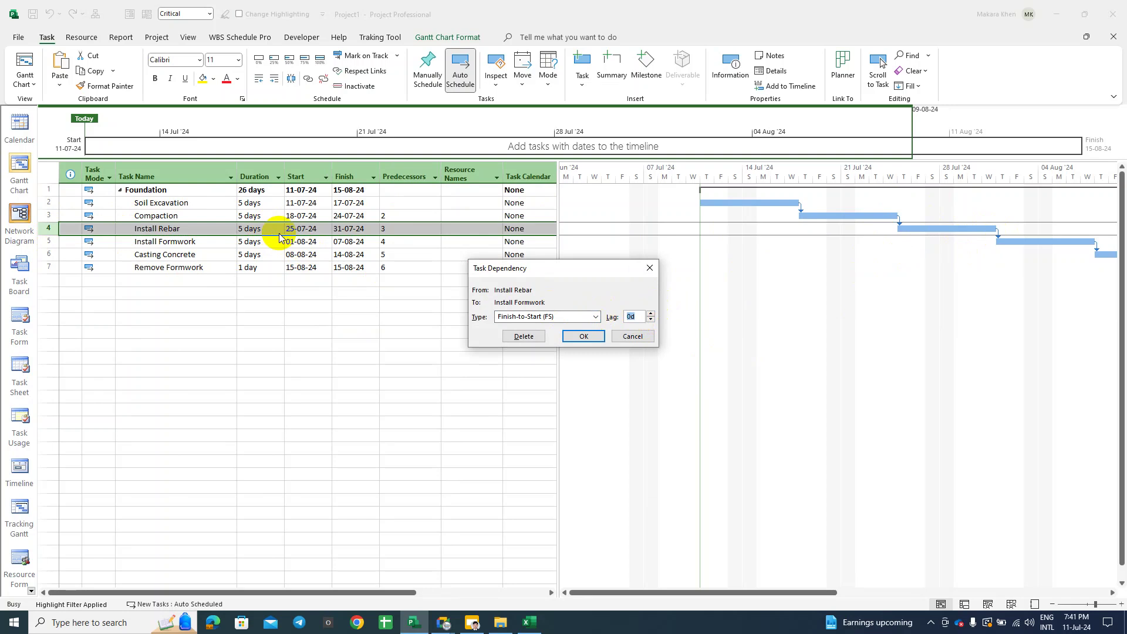
pyautogui.write('-')
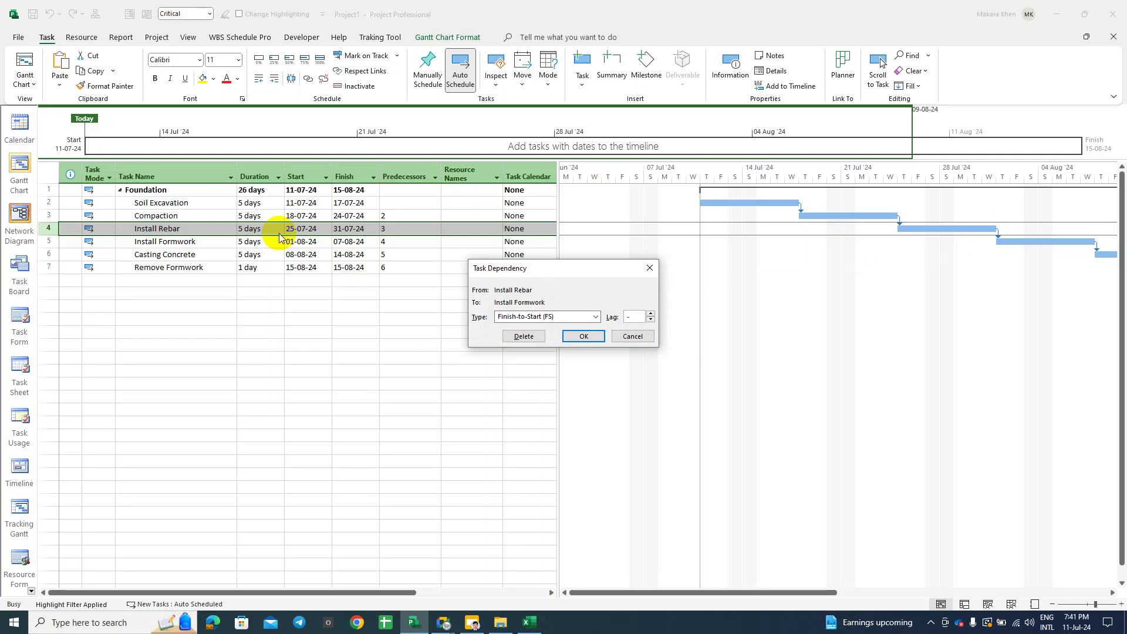
pyautogui.write('2')
pyautogui.press('Return')
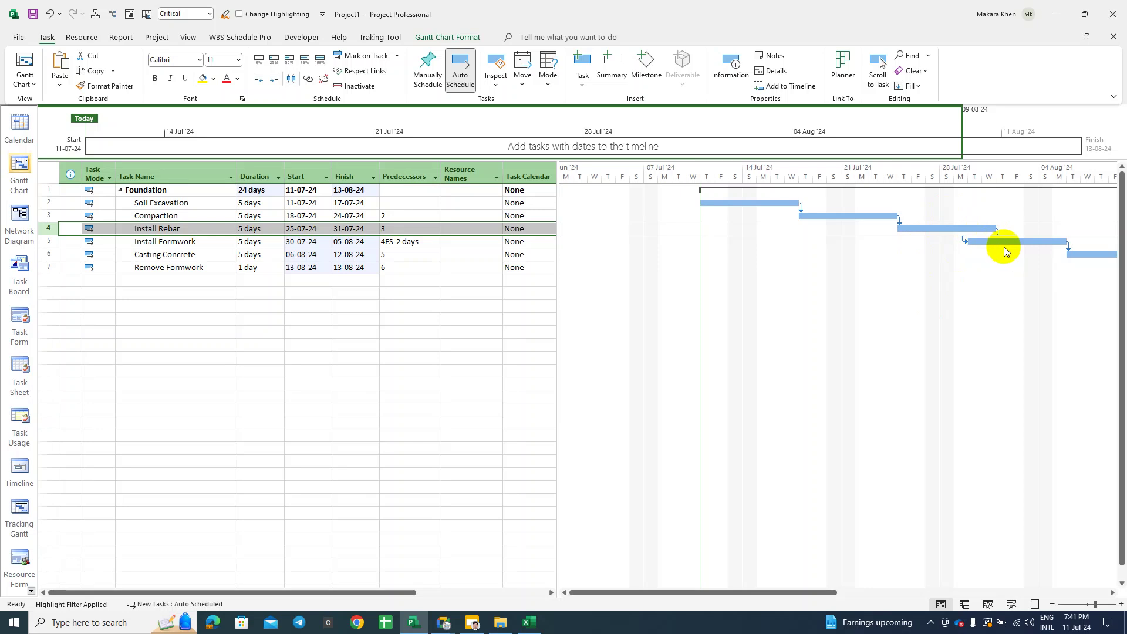
# Change that lead to 3 days so Install Formwork starts 29-07-24 and Foundation spans 23 days.
pyautogui.doubleClick(963, 239)
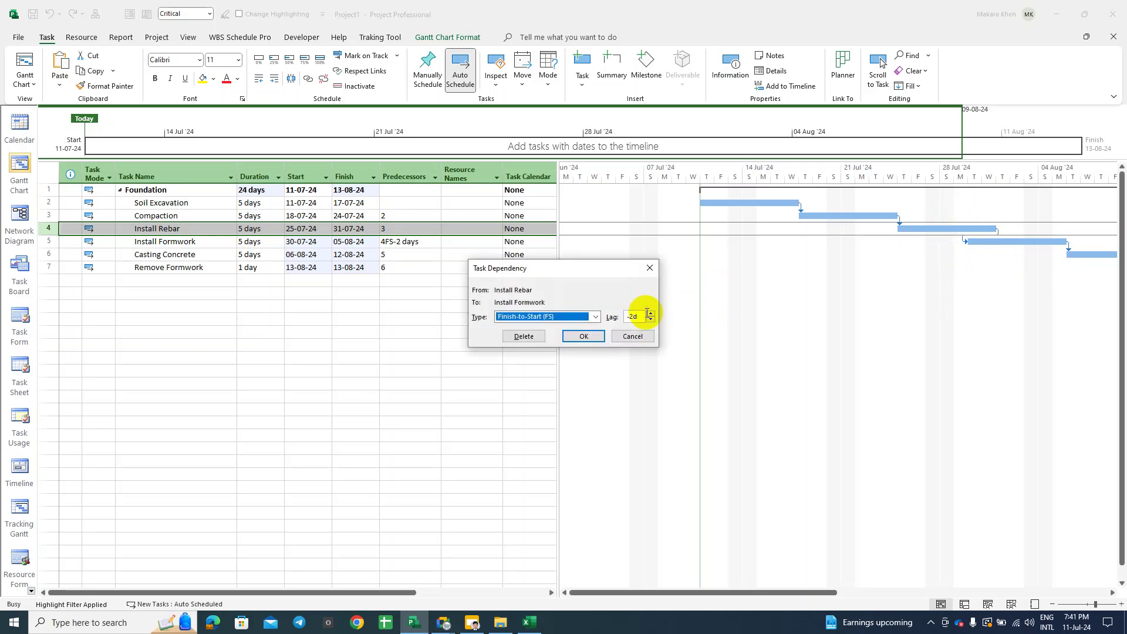
pyautogui.doubleClick(631, 317)
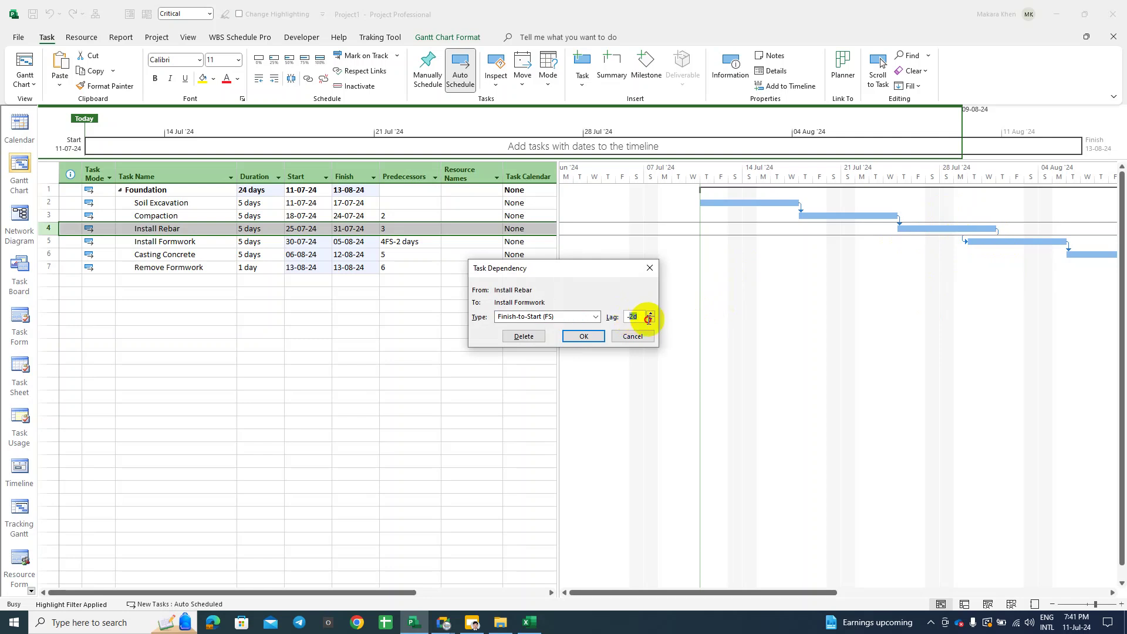
pyautogui.write('3')
pyautogui.press('Return')
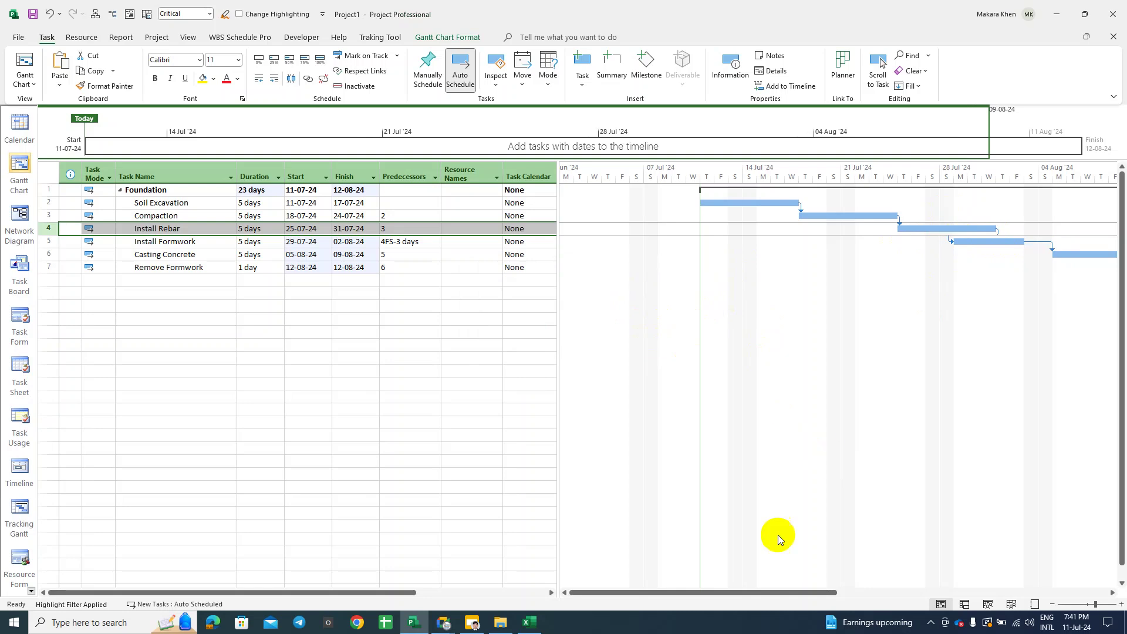
pyautogui.moveTo(768, 594); pyautogui.dragTo(797, 594)
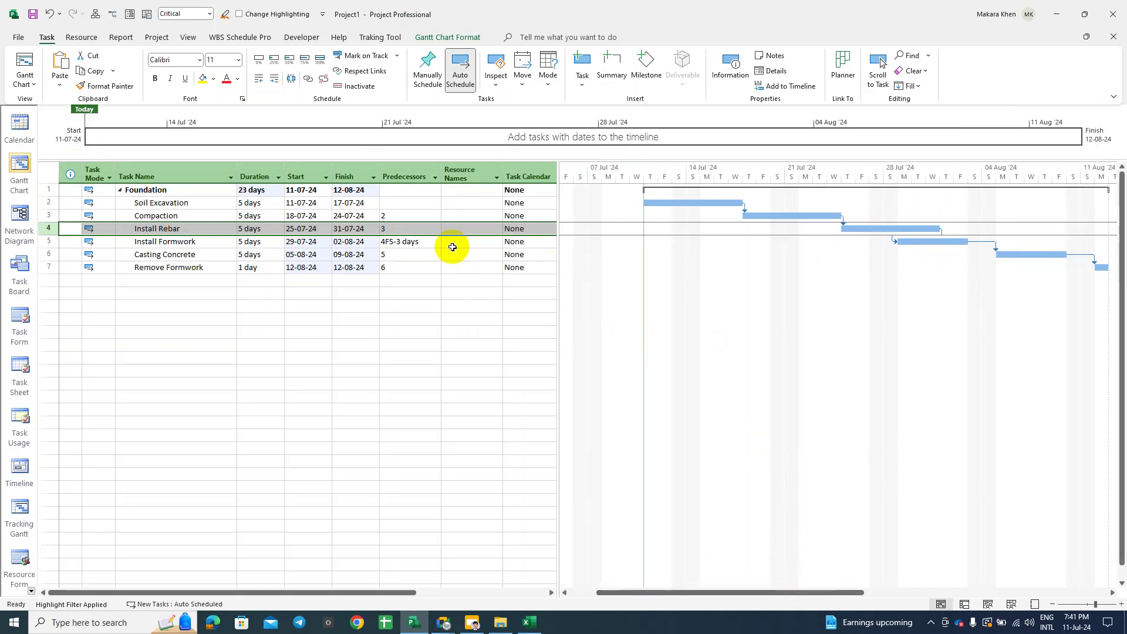
# Set a -3d lag on the Install Formwork to Casting Concrete link, so Casting Concrete runs 31-07-24 to 06-08-24.
pyautogui.click(147, 242)
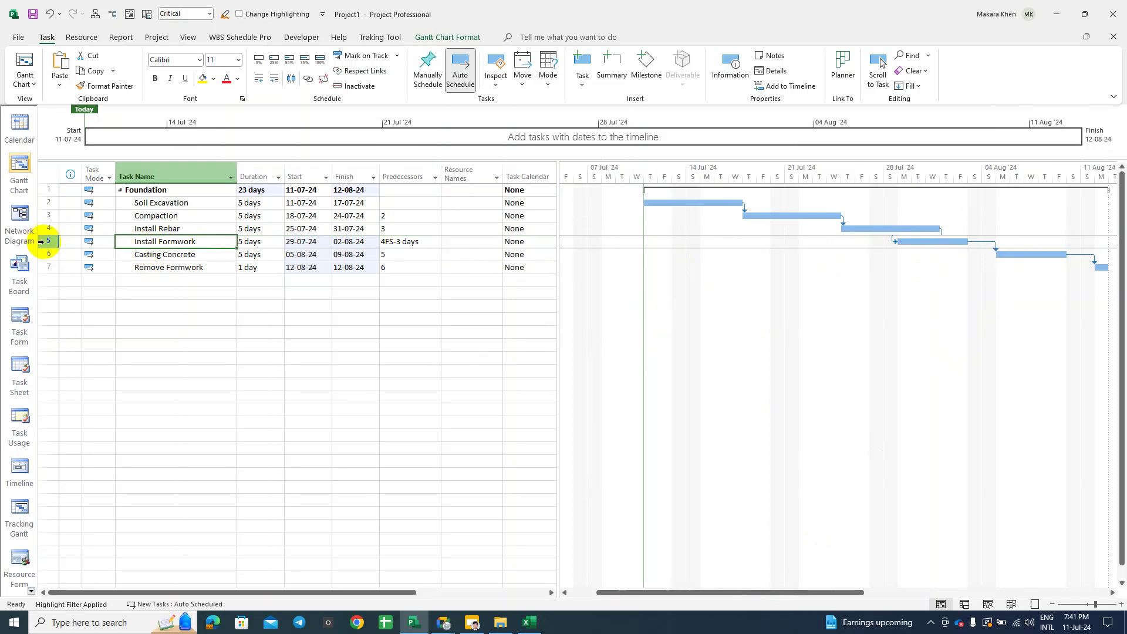
pyautogui.click(41, 242)
pyautogui.click(43, 254)
pyautogui.click(49, 240)
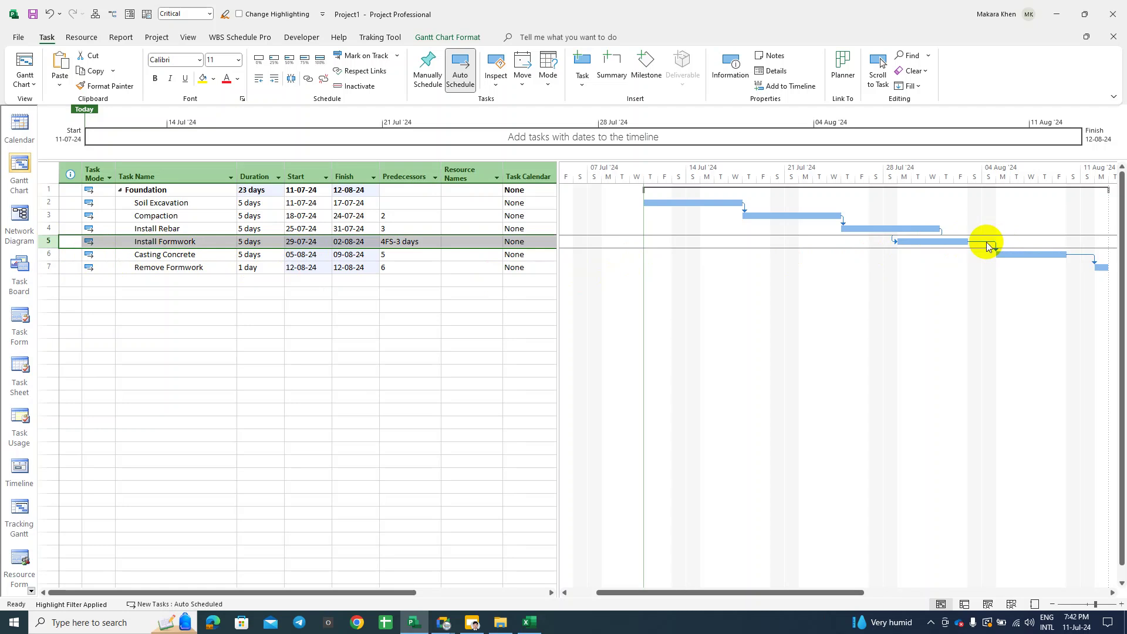
pyautogui.doubleClick(990, 245)
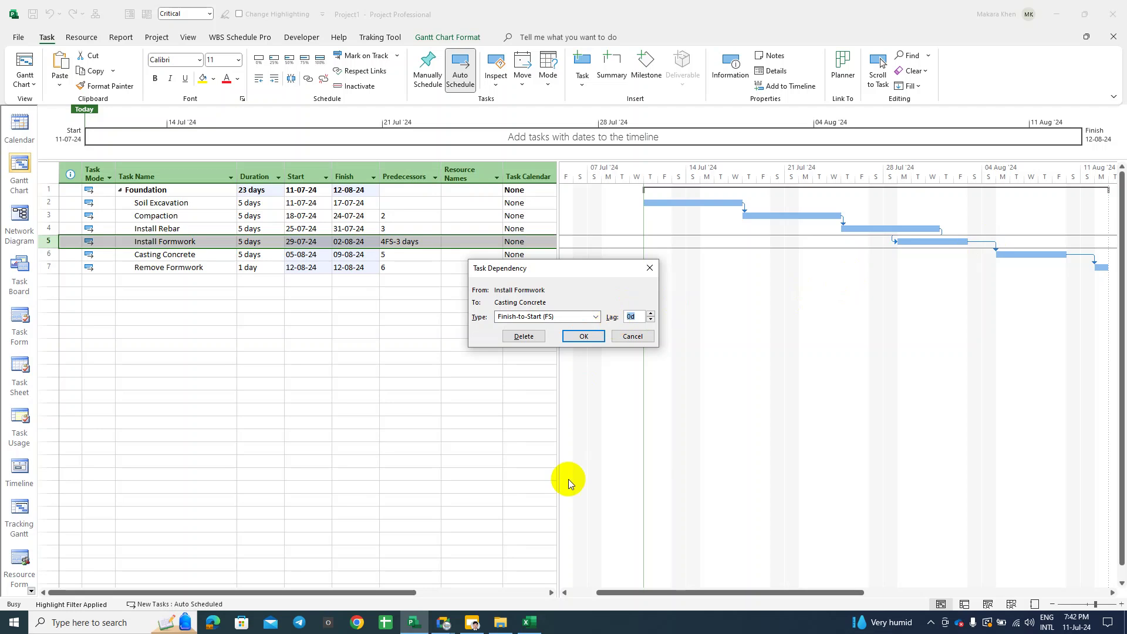
pyautogui.write('-3')
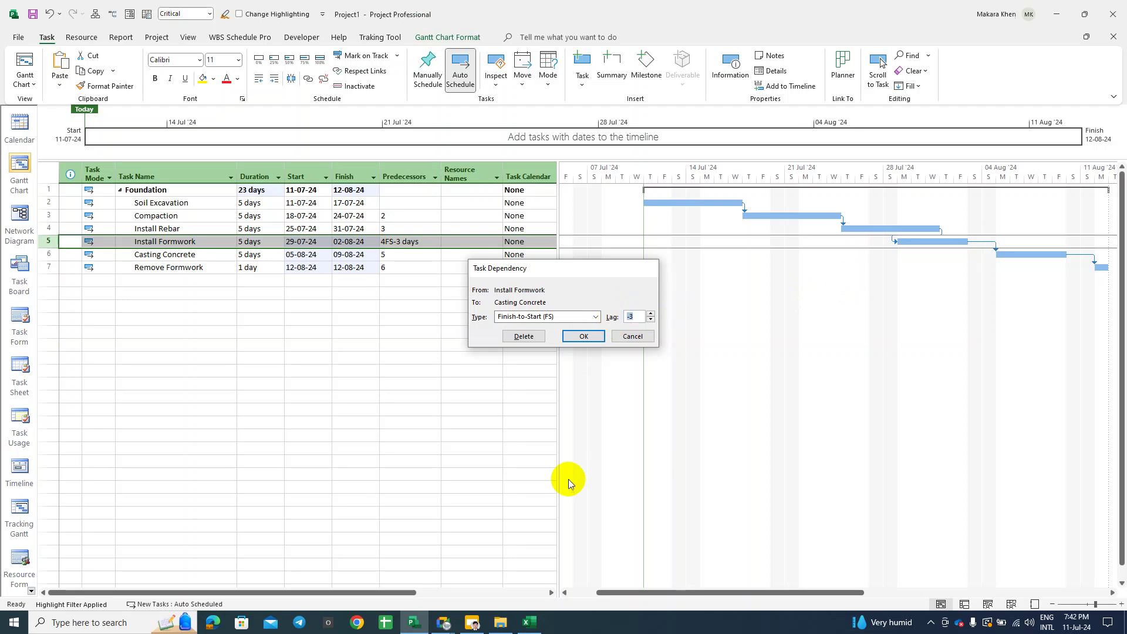
pyautogui.press('Return')
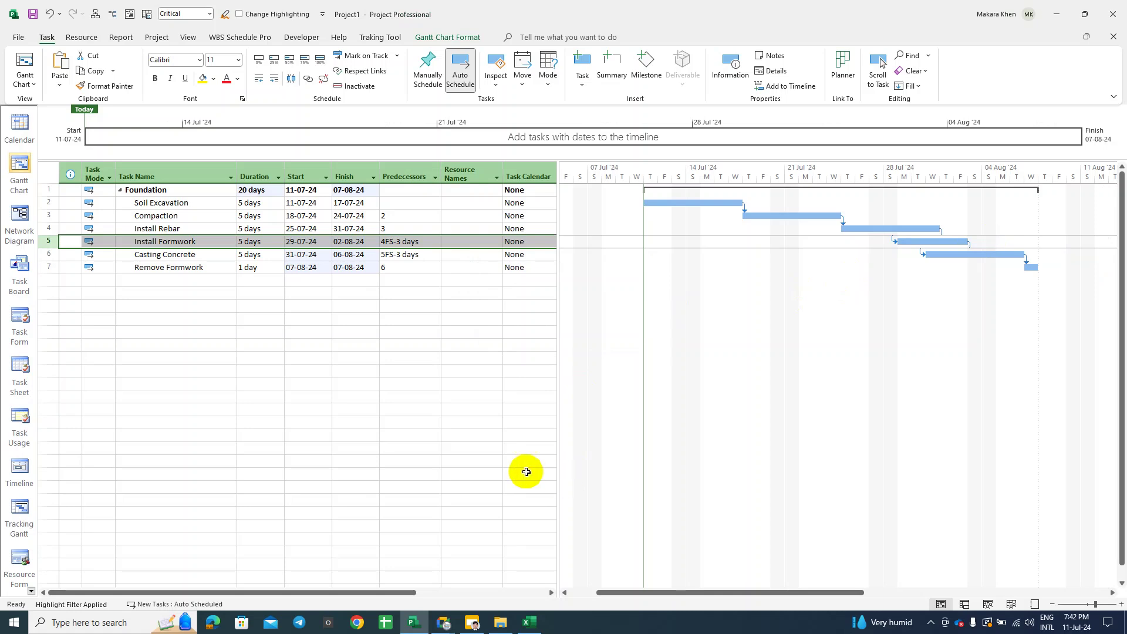
pyautogui.click(49, 267)
pyautogui.click(181, 303)
pyautogui.click(144, 254)
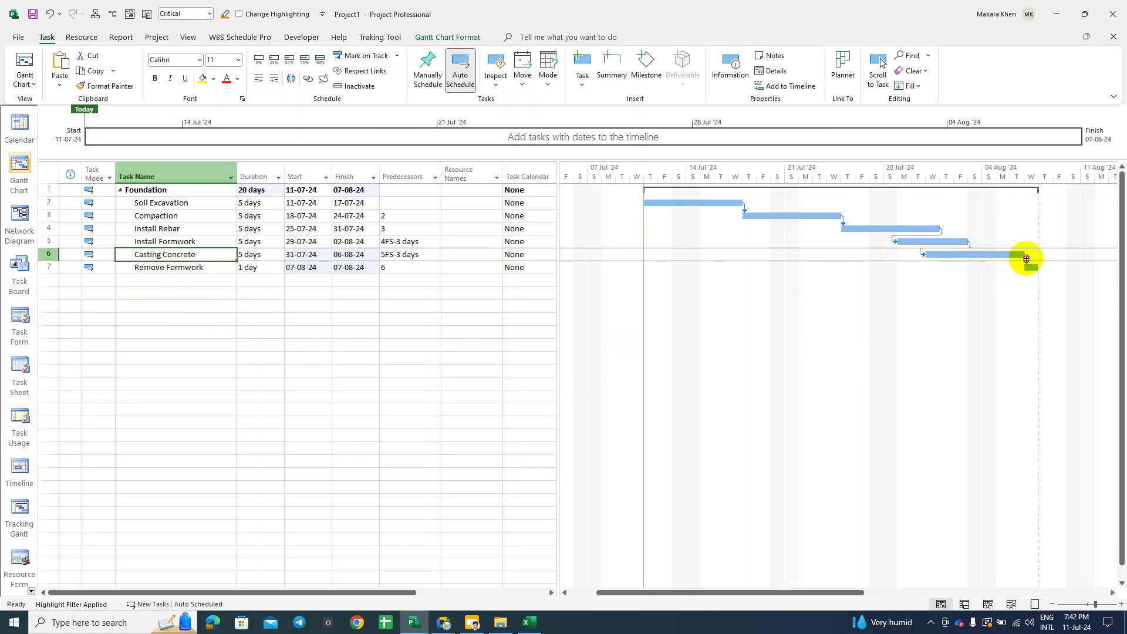
# Set a 1-day lag on the Casting Concrete to Remove Formwork link, moving it to 08-08-24.
pyautogui.doubleClick(1026, 259)
pyautogui.doubleClick(634, 316)
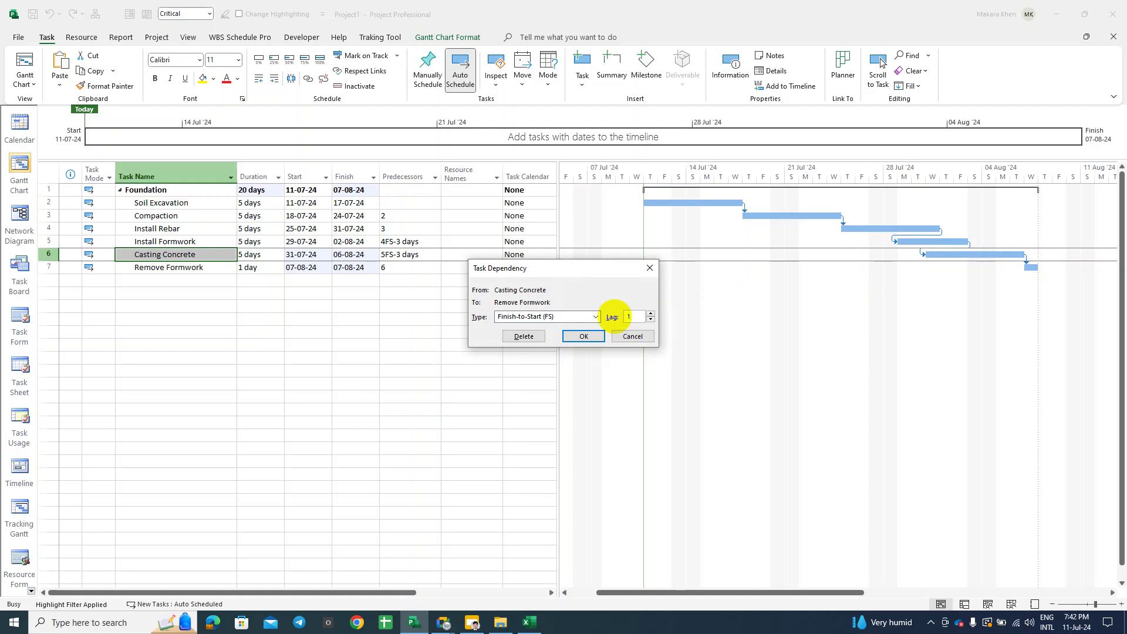
pyautogui.press('Return')
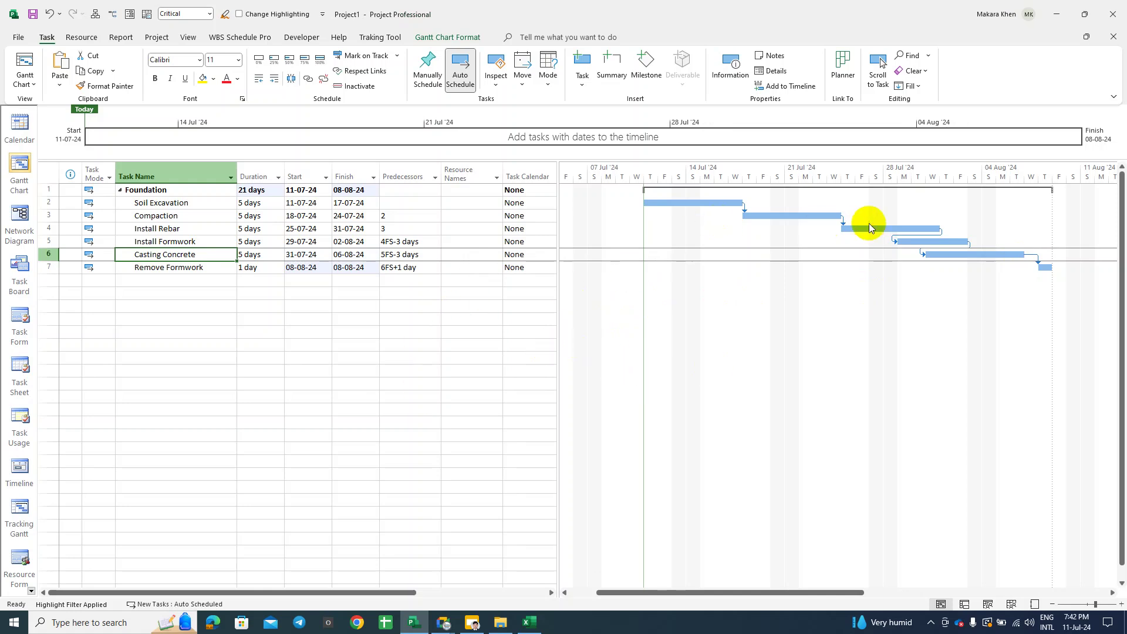
# Inspect the Compaction→Install Rebar link, keeping it Finish-to-Start with 0d lag.
pyautogui.doubleClick(843, 217)
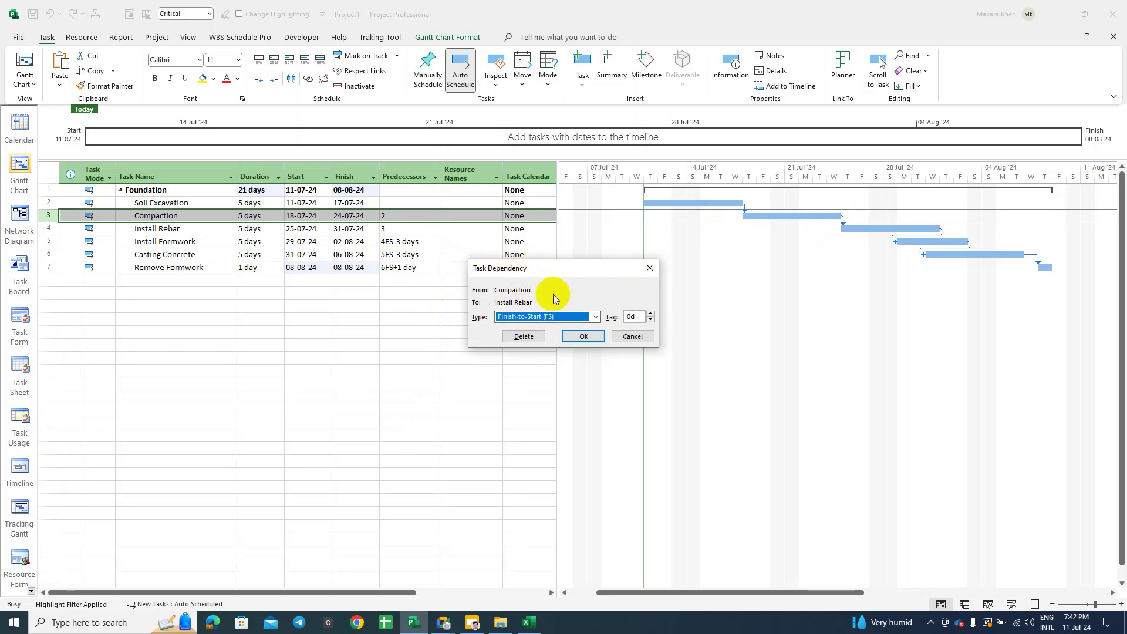
pyautogui.click(552, 318)
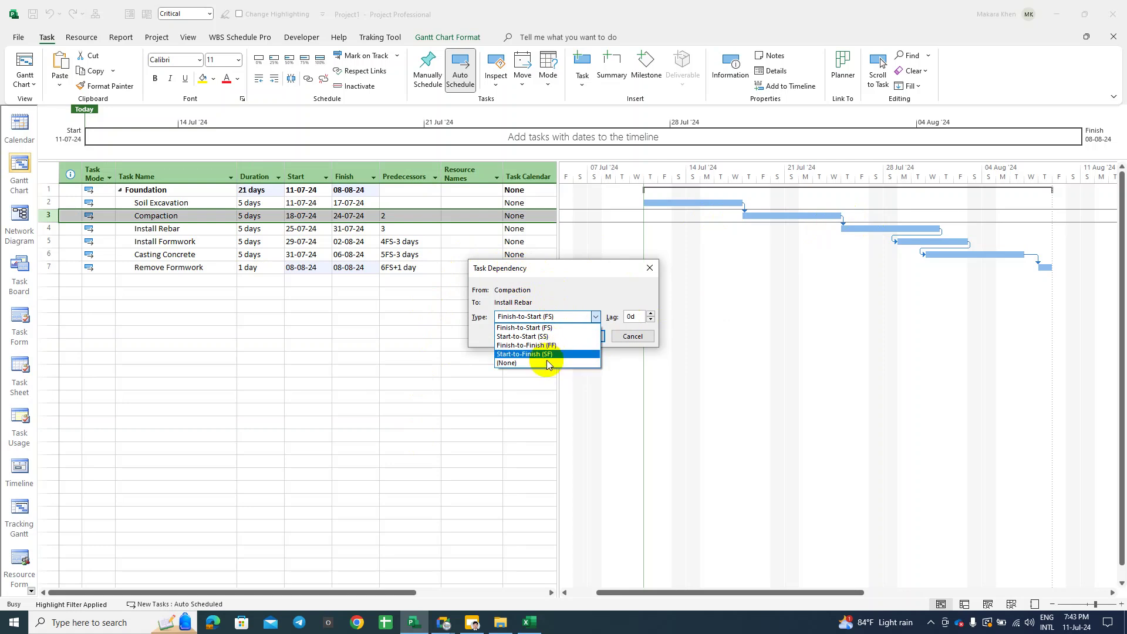
pyautogui.click(630, 276)
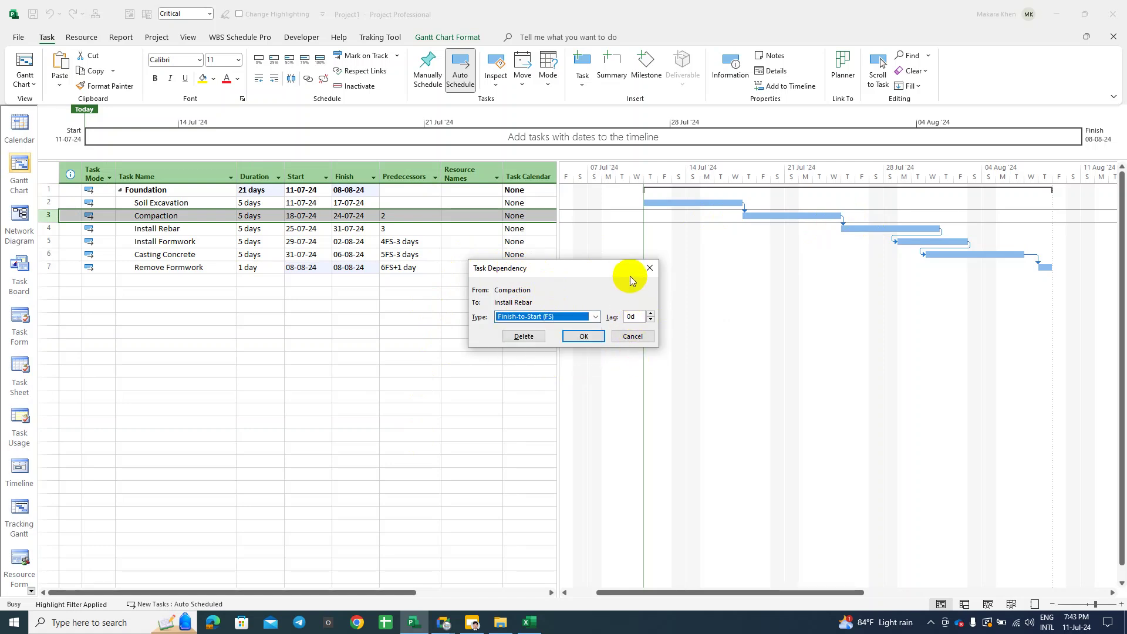
pyautogui.click(633, 320)
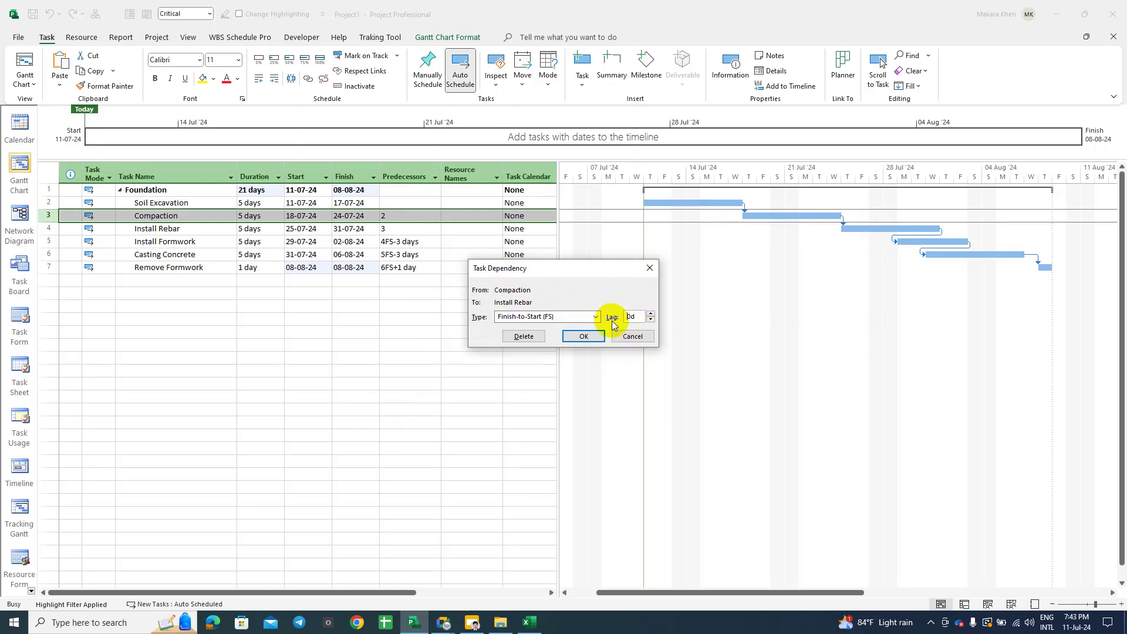
pyautogui.doubleClick(631, 317)
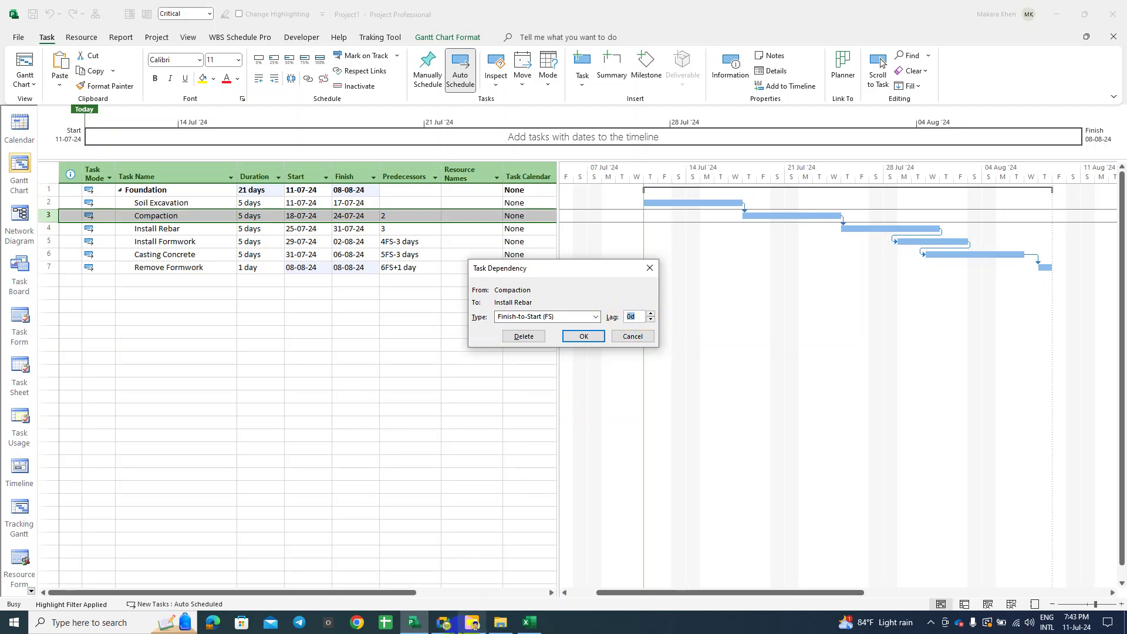
pyautogui.moveTo(472, 622)
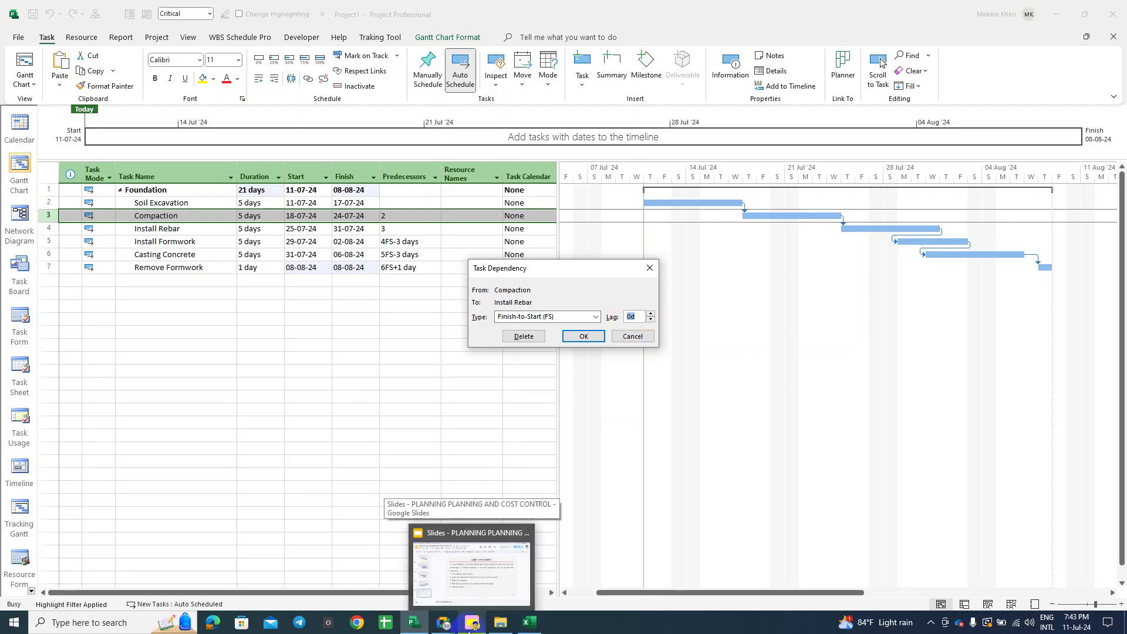
pyautogui.click(458, 572)
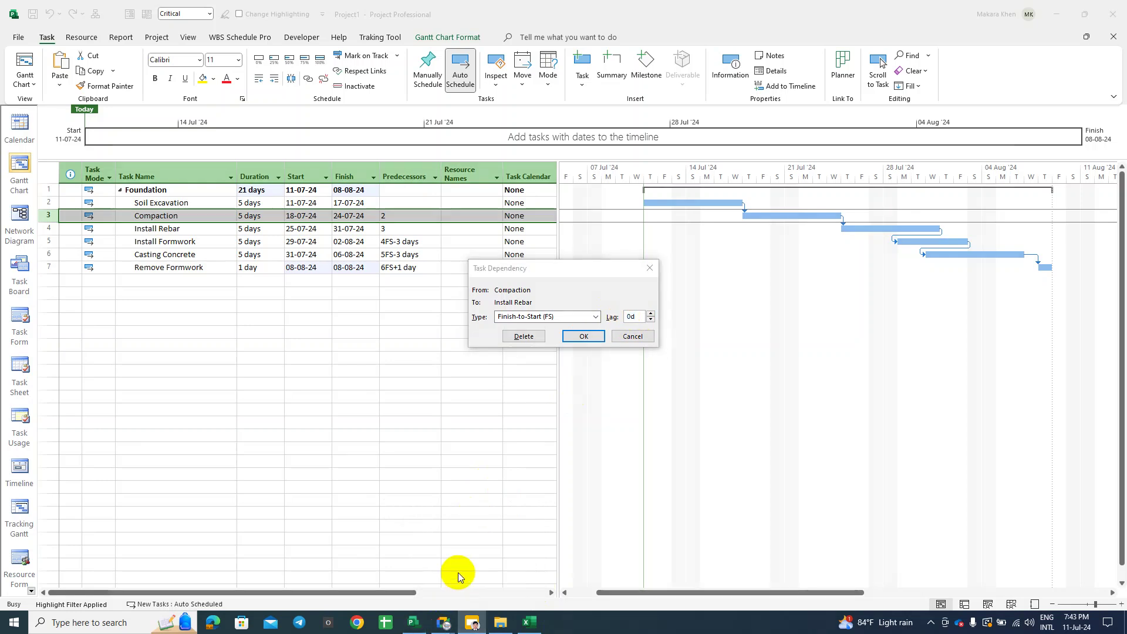
# Point out the Lags(+) and Leads(-) terms in the slide title.
pyautogui.click(610, 164)
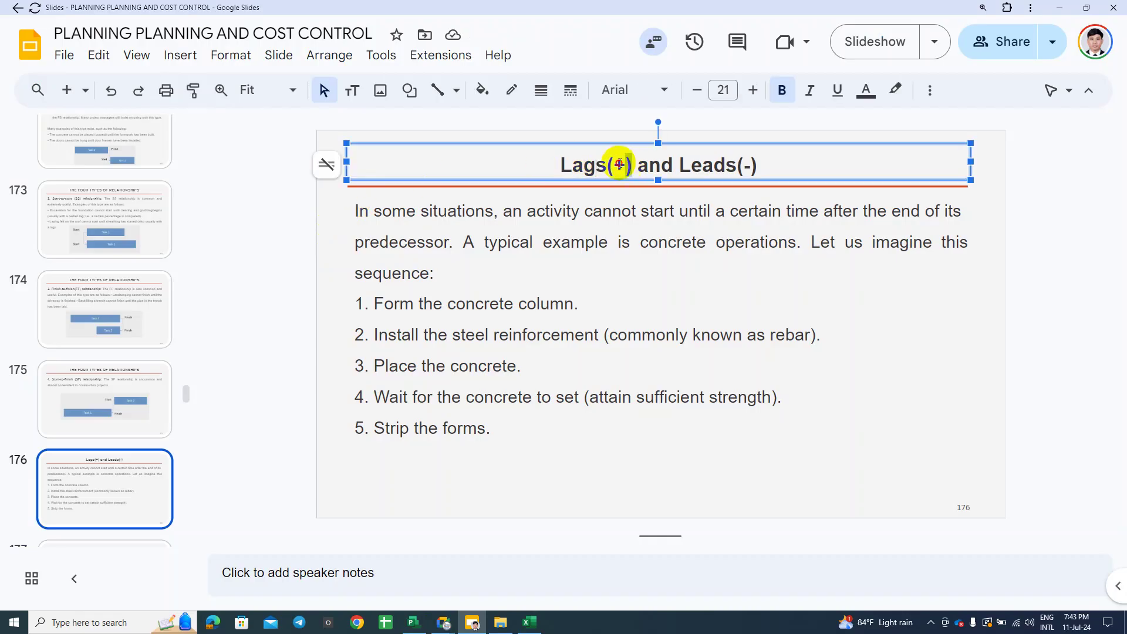
pyautogui.moveTo(632, 164); pyautogui.dragTo(561, 165)
pyautogui.moveTo(680, 164); pyautogui.dragTo(771, 169)
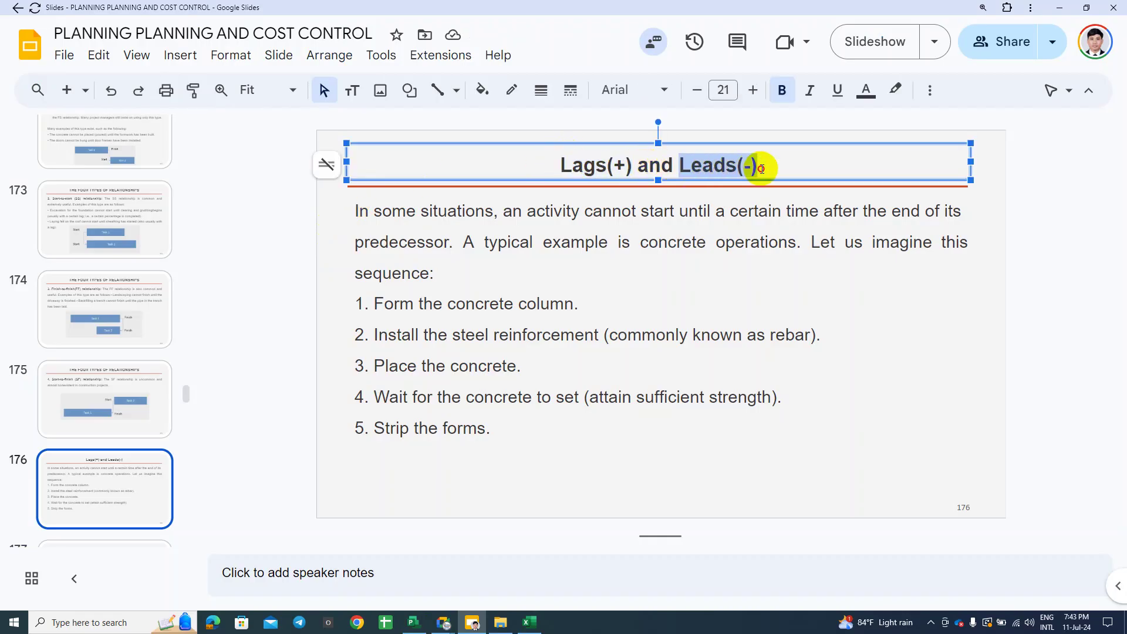
pyautogui.click(716, 267)
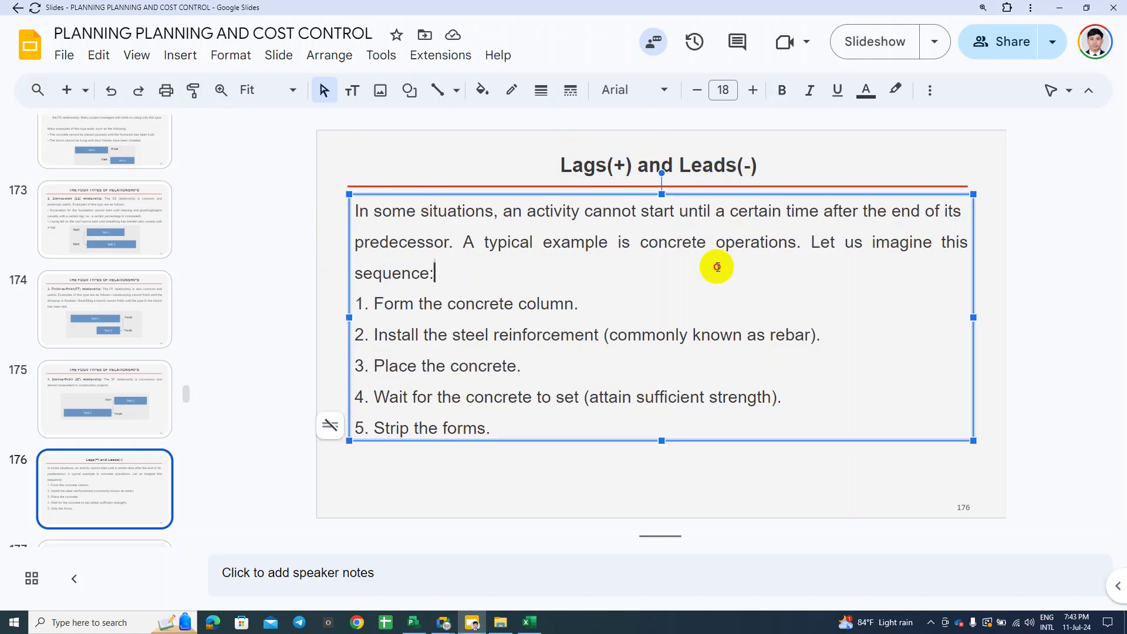
pyautogui.click(596, 474)
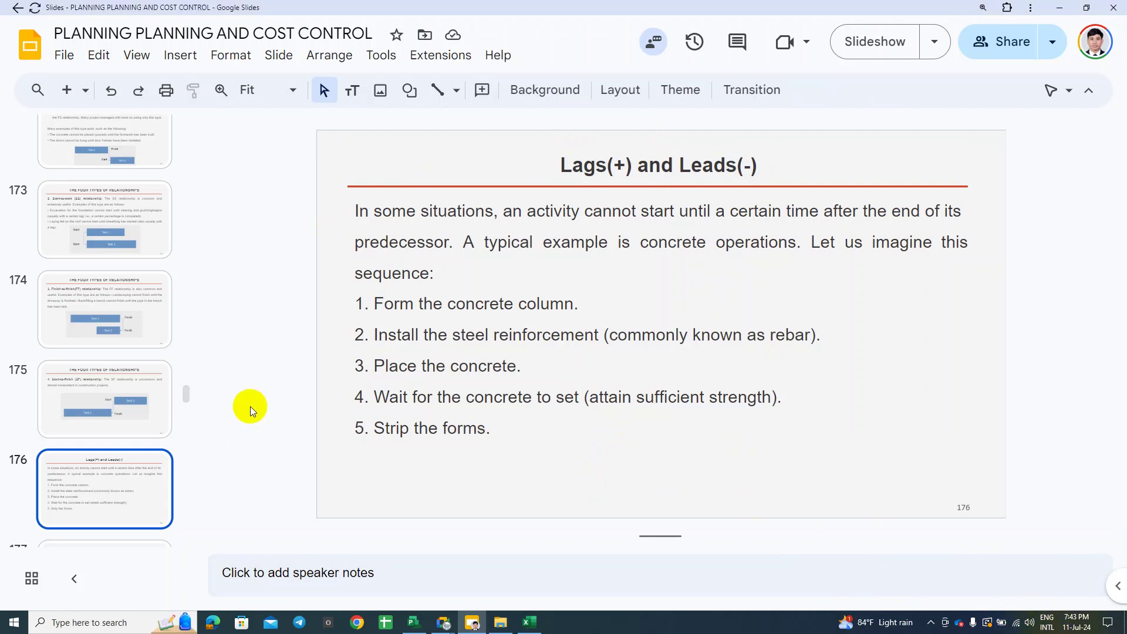
# On the next slide, highlight the lag definition and the negative-lag phrase.
pyautogui.press('Down')
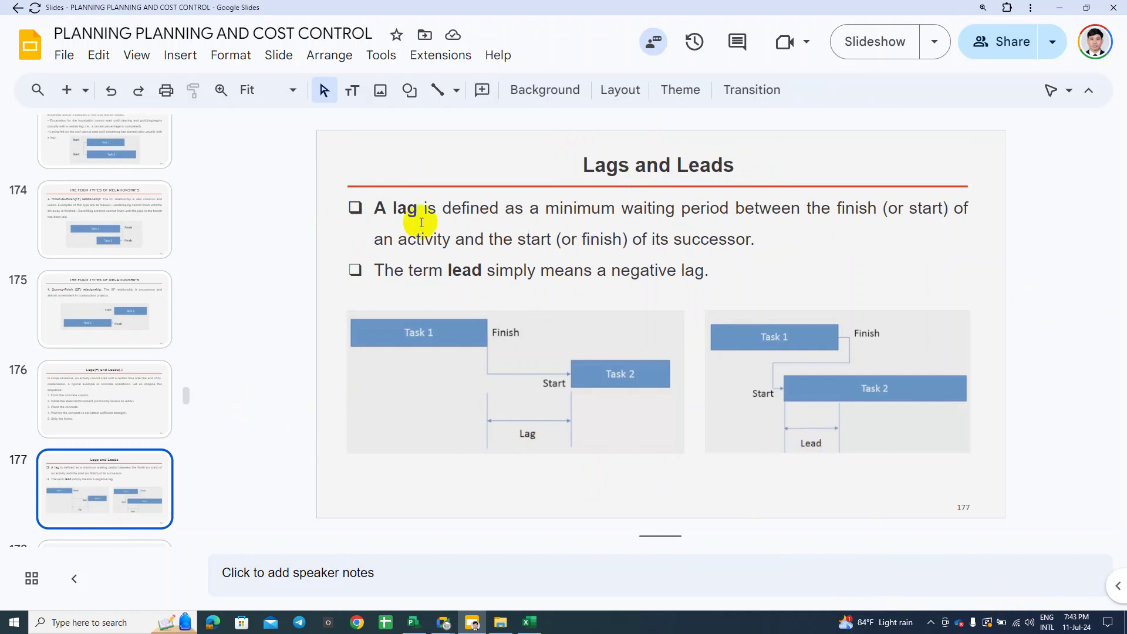
pyautogui.moveTo(374, 206)
pyautogui.mouseDown()
pyautogui.moveTo(957, 210)
pyautogui.moveTo(387, 238)
pyautogui.moveTo(737, 241)
pyautogui.mouseUp()
pyautogui.click(1027, 280)
pyautogui.click(464, 269)
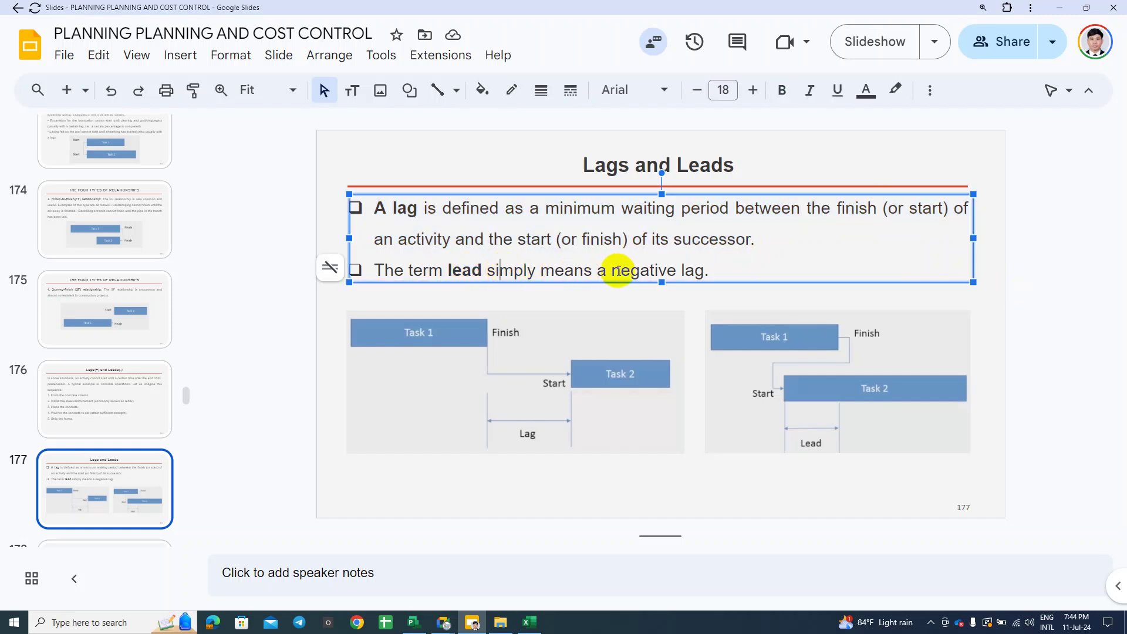
pyautogui.moveTo(621, 270); pyautogui.dragTo(693, 271)
pyautogui.click(804, 272)
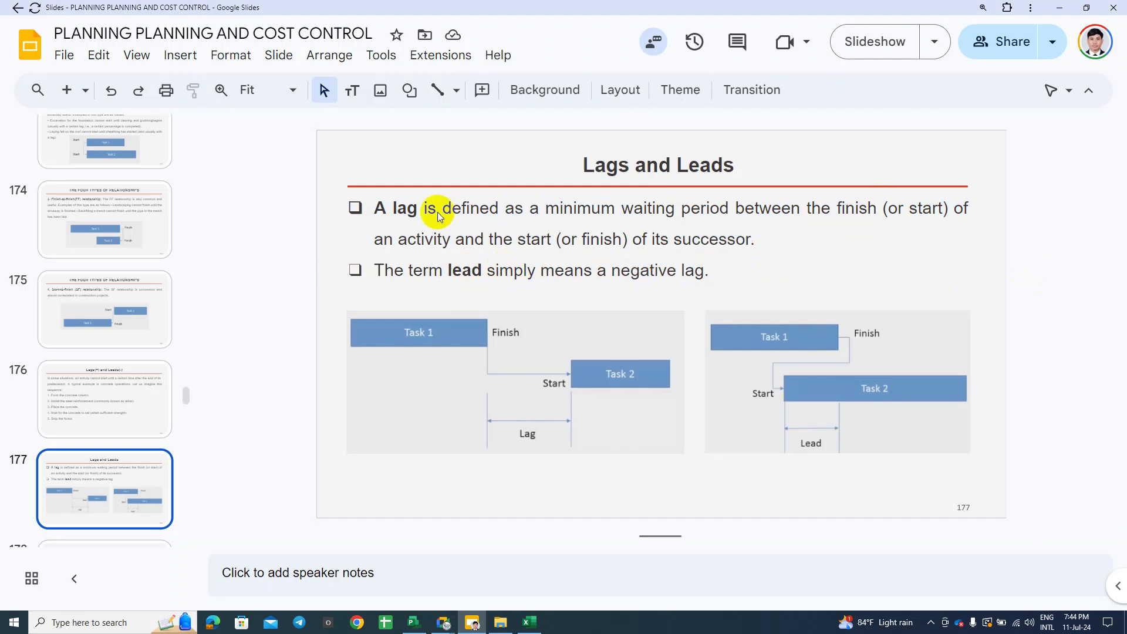
# Add '(+)' after 'lag' and '(-)' after 'lead' in the bullets.
pyautogui.click(419, 210)
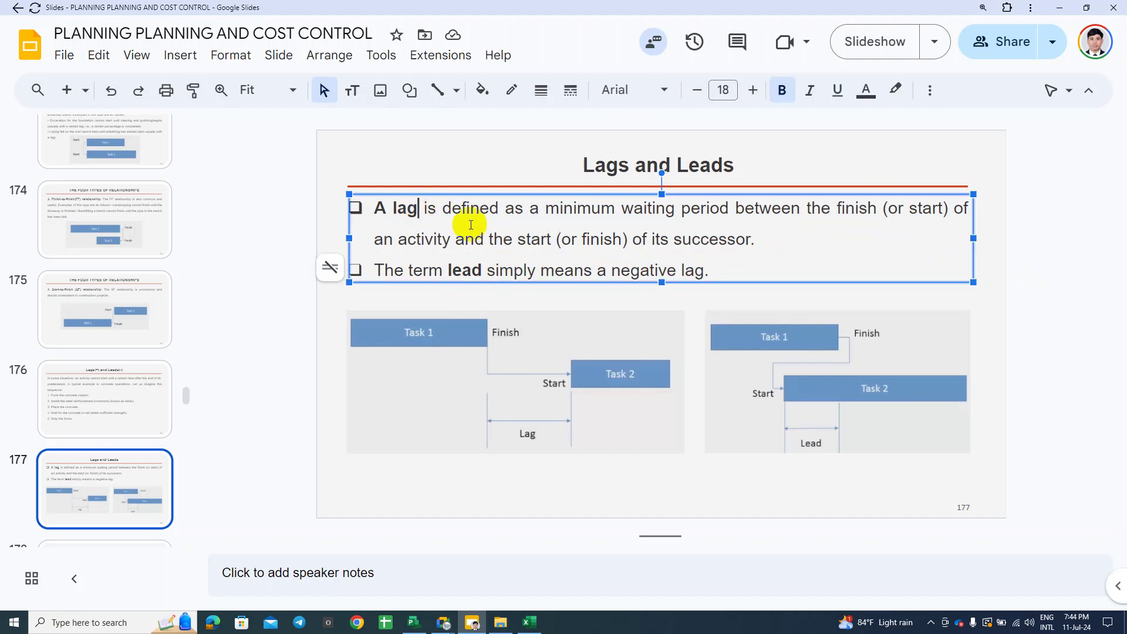
pyautogui.write('(')
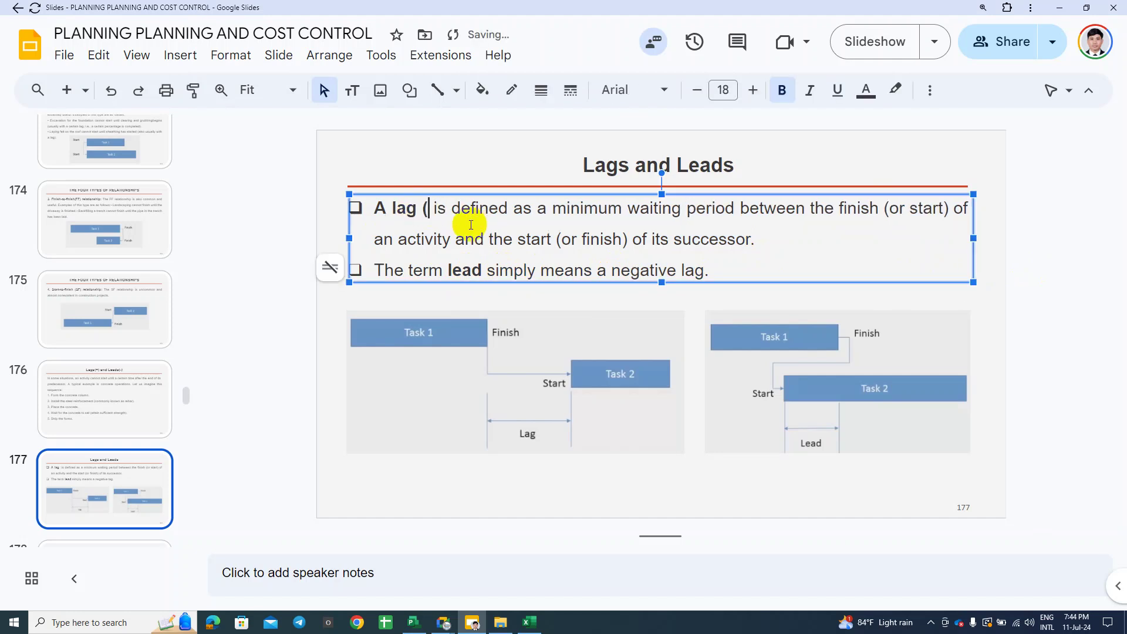
pyautogui.write('+)')
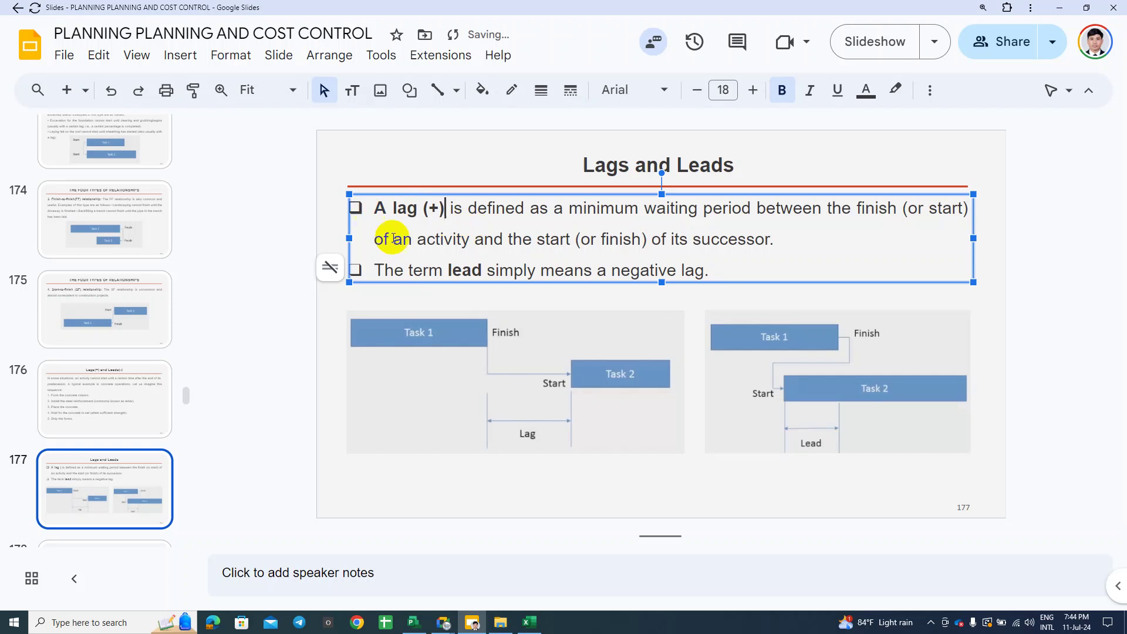
pyautogui.click(483, 270)
pyautogui.write('(')
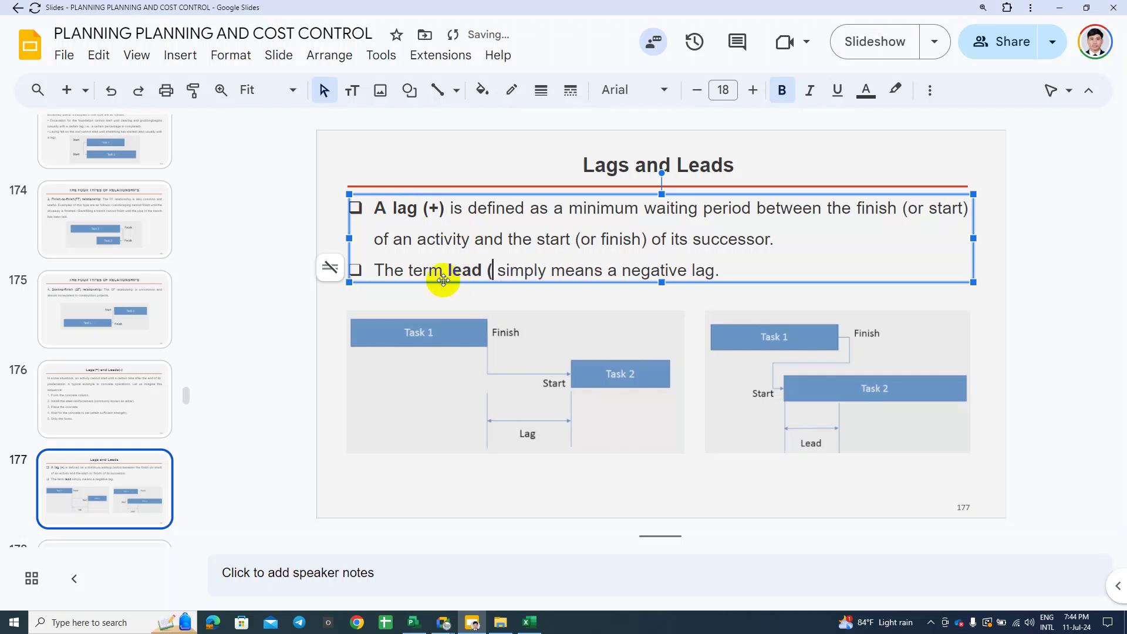
pyautogui.write('-)')
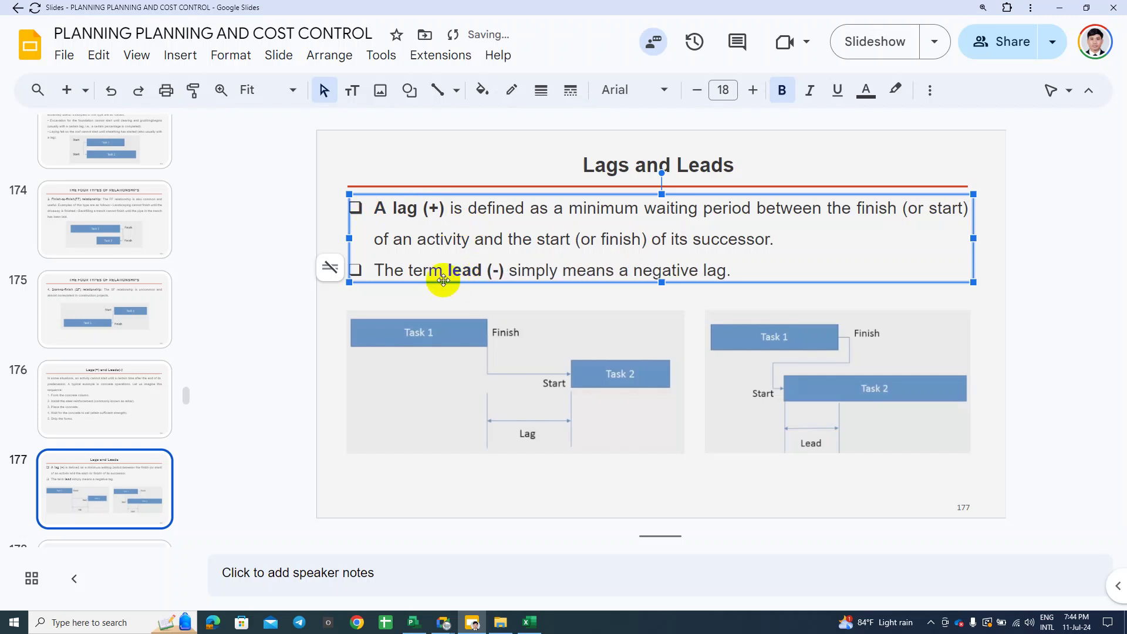
pyautogui.click(223, 211)
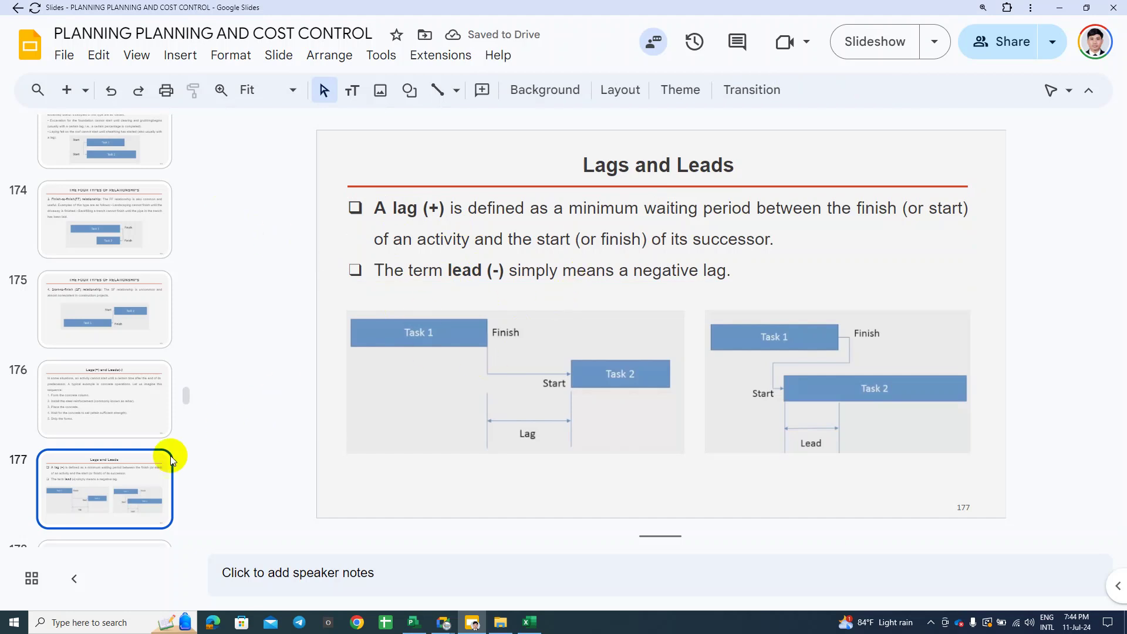
# Show the Example-1 Gantt chart slide, then return to Project and cancel the dependency dialog.
pyautogui.scroll(-2, 130, 476)
pyautogui.click(129, 472)
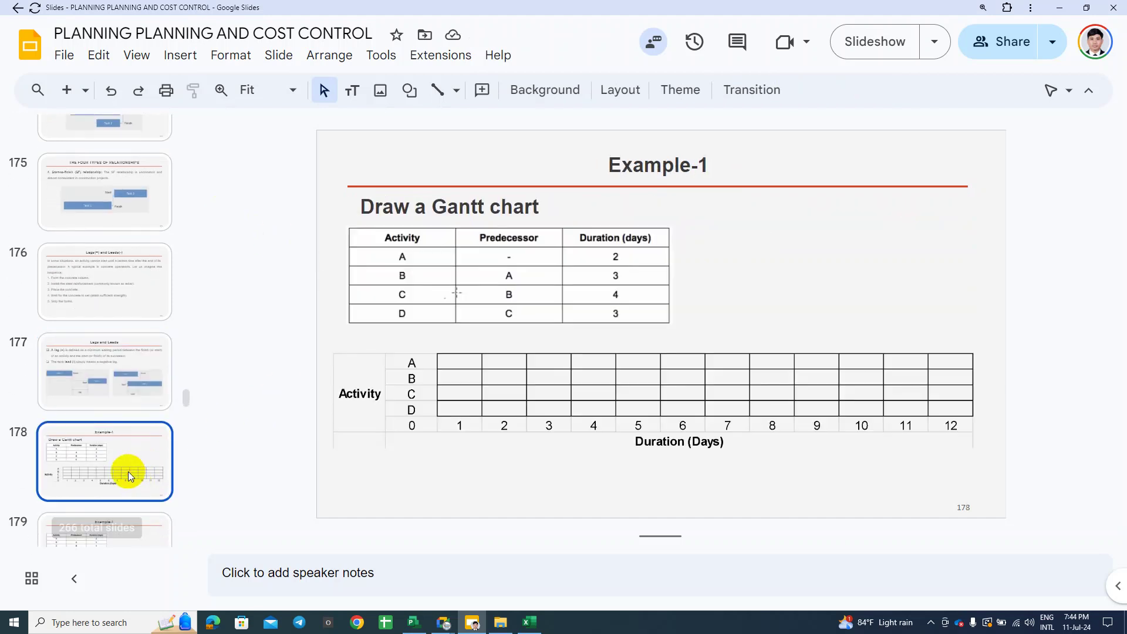
pyautogui.click(514, 290)
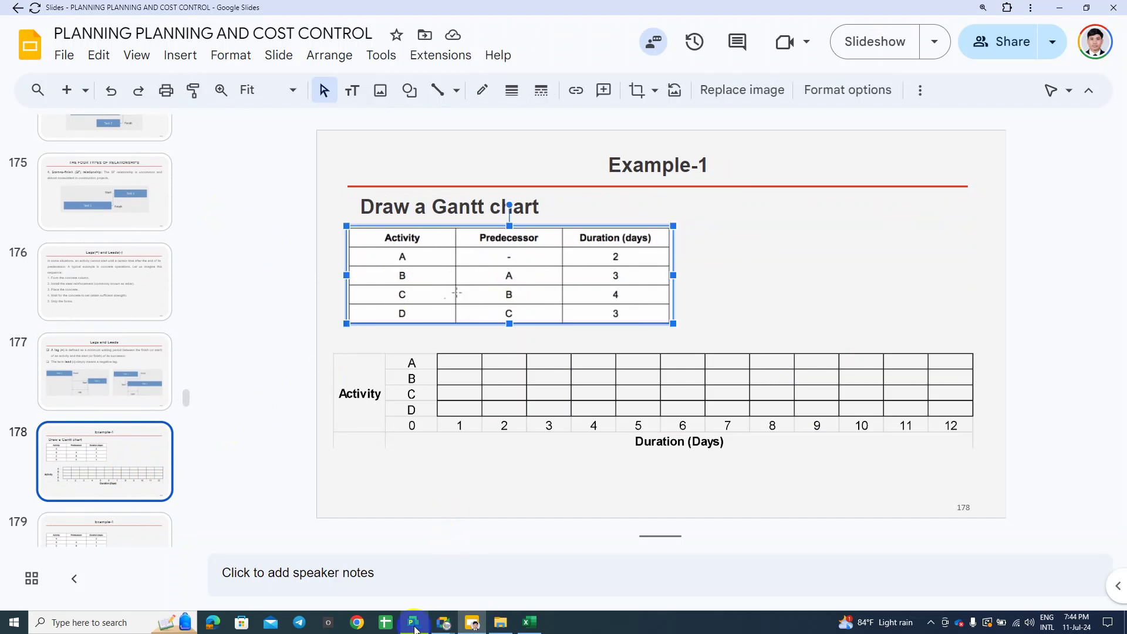
pyautogui.click(414, 622)
pyautogui.click(631, 336)
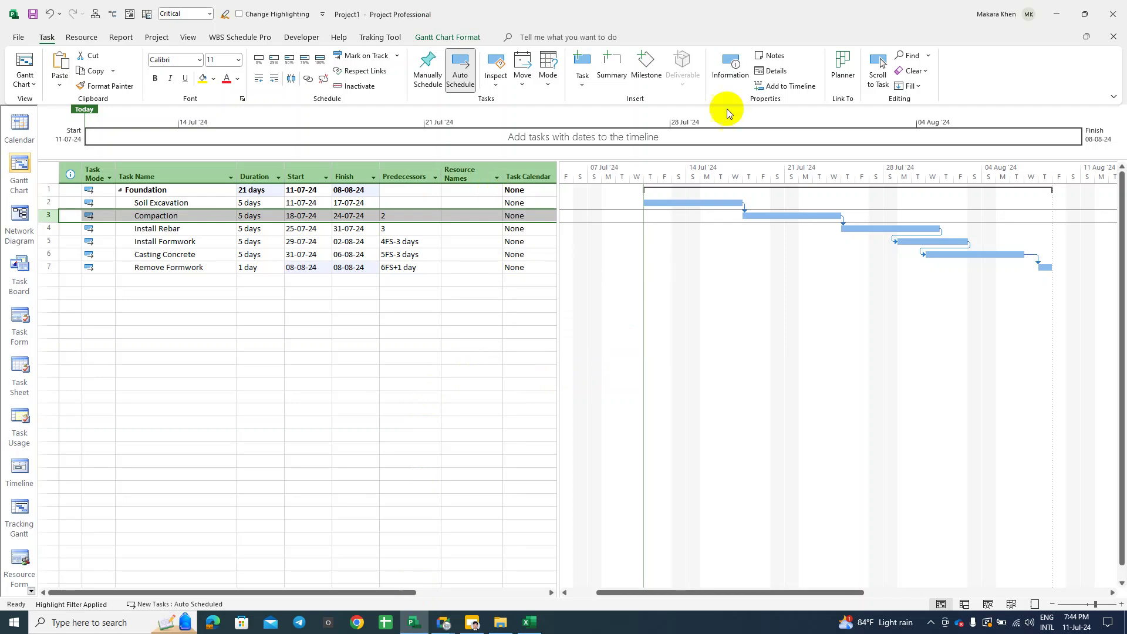
# Select Foundation task rows 1–7, then bring back the Example-1 slide in Google Slides.
pyautogui.click(50, 191)
pyautogui.moveTo(50, 191); pyautogui.dragTo(80, 285)
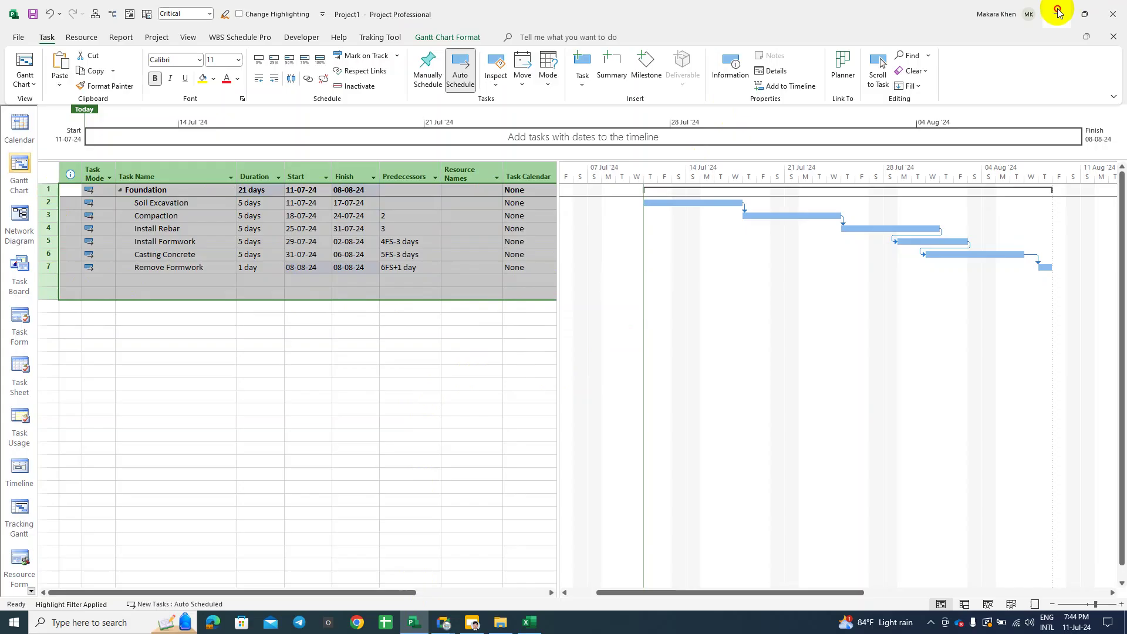
pyautogui.click(1056, 15)
pyautogui.click(225, 405)
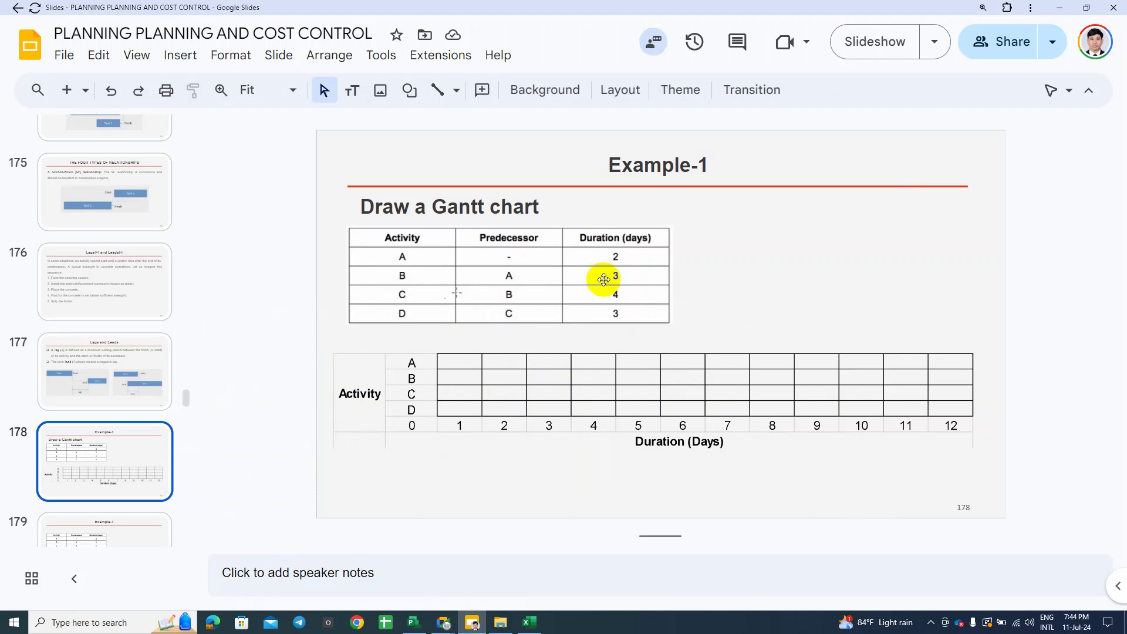
# Walk through the Example-1 title, 'Draw a Gantt chart' heading and activity table.
pyautogui.click(625, 165)
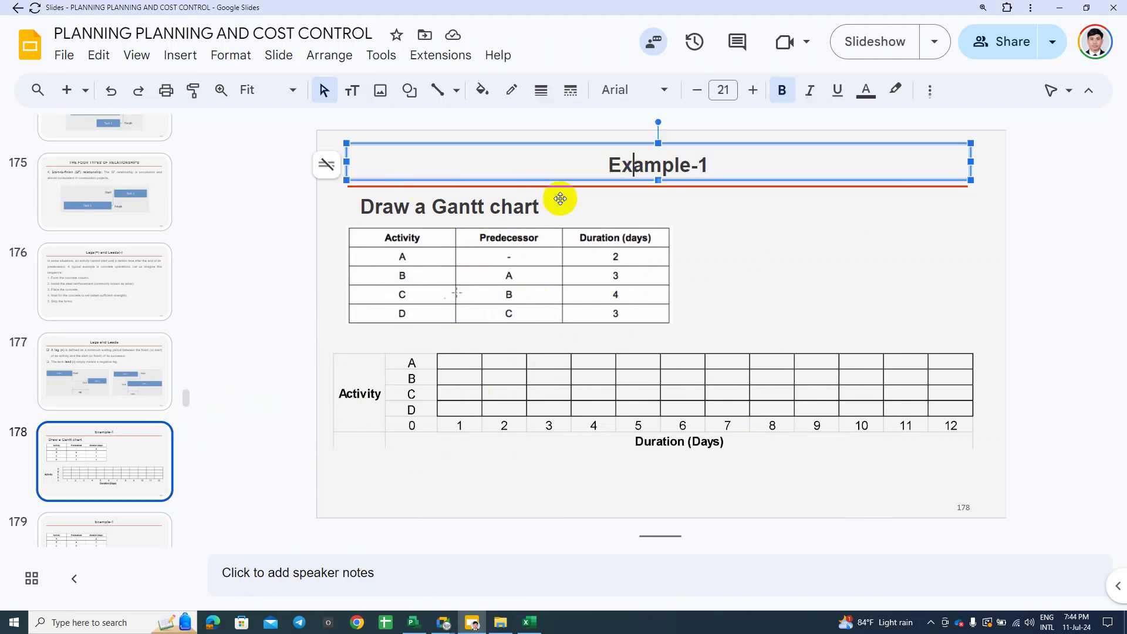
pyautogui.click(370, 206)
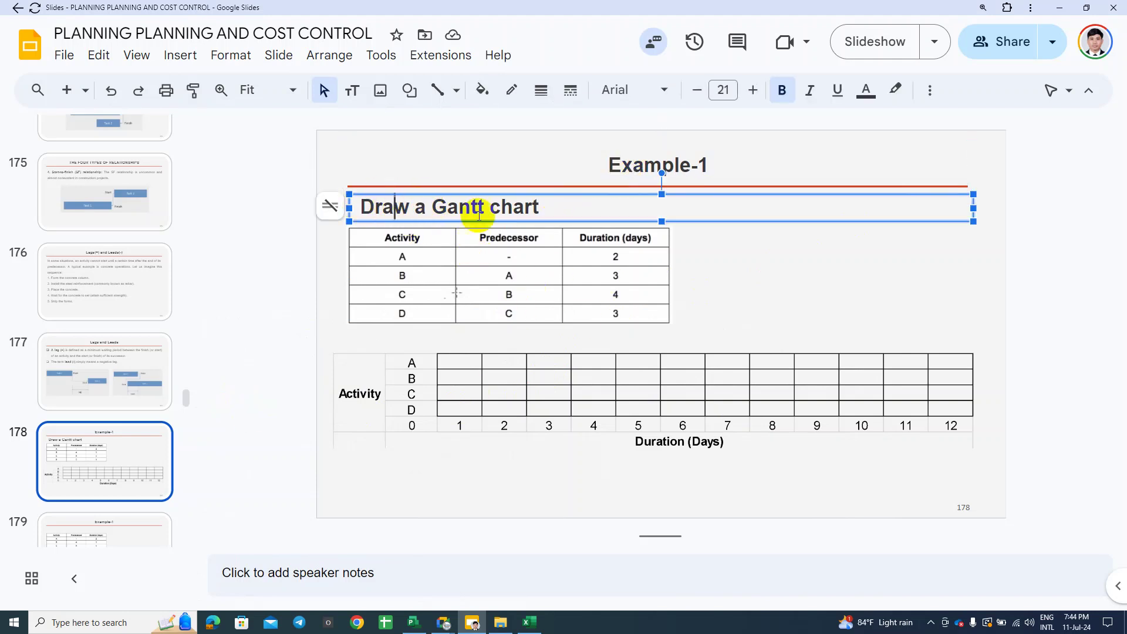
pyautogui.click(808, 244)
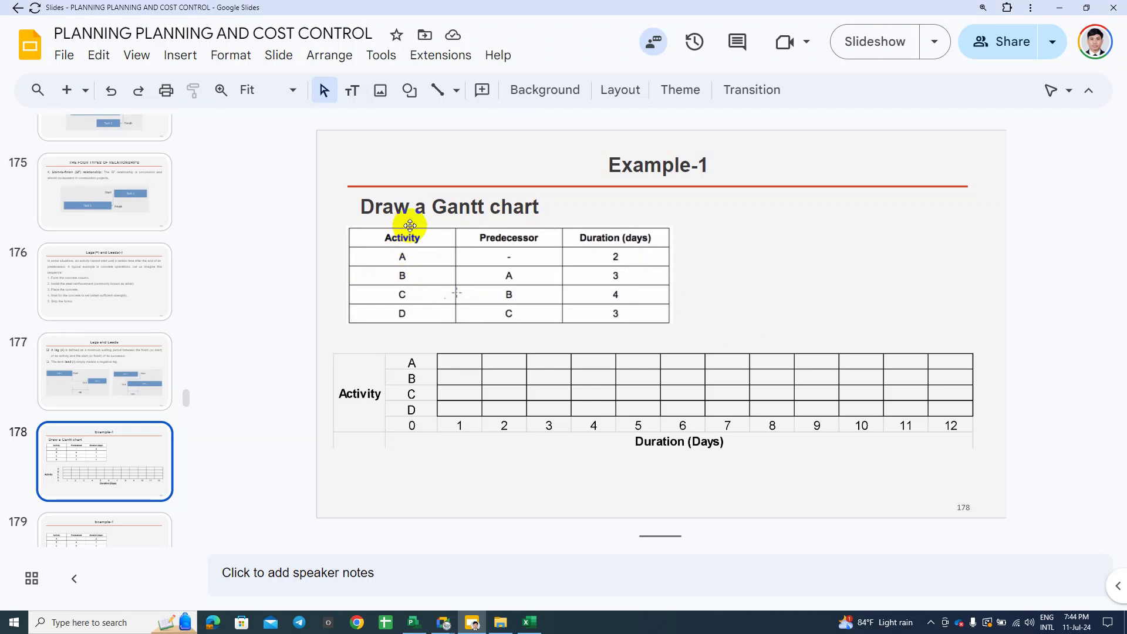
pyautogui.click(411, 261)
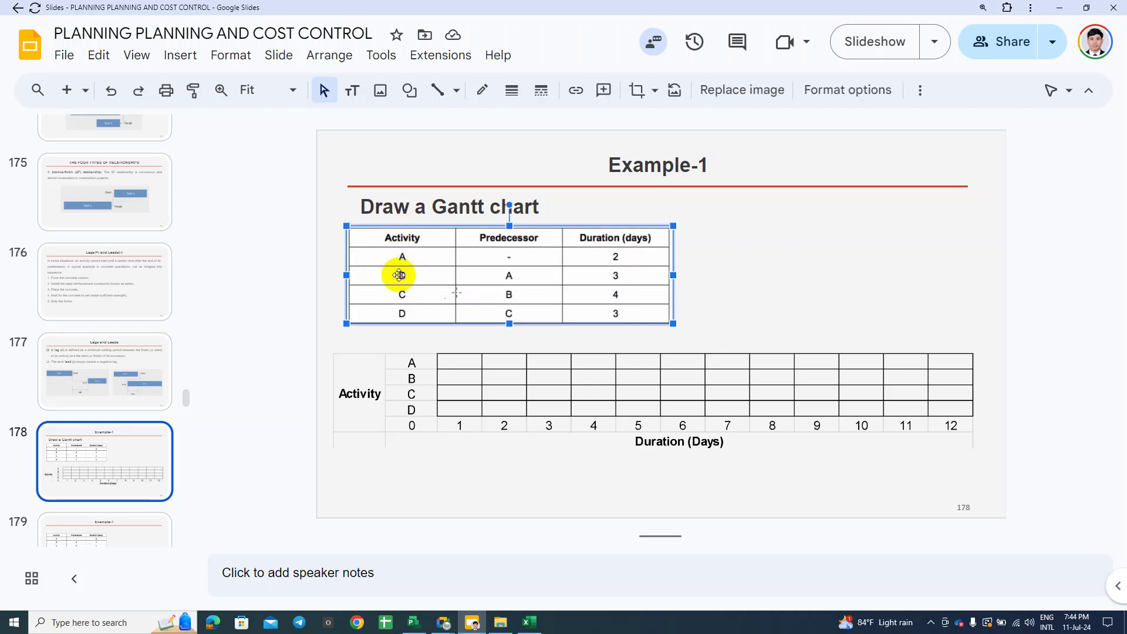
pyautogui.click(833, 269)
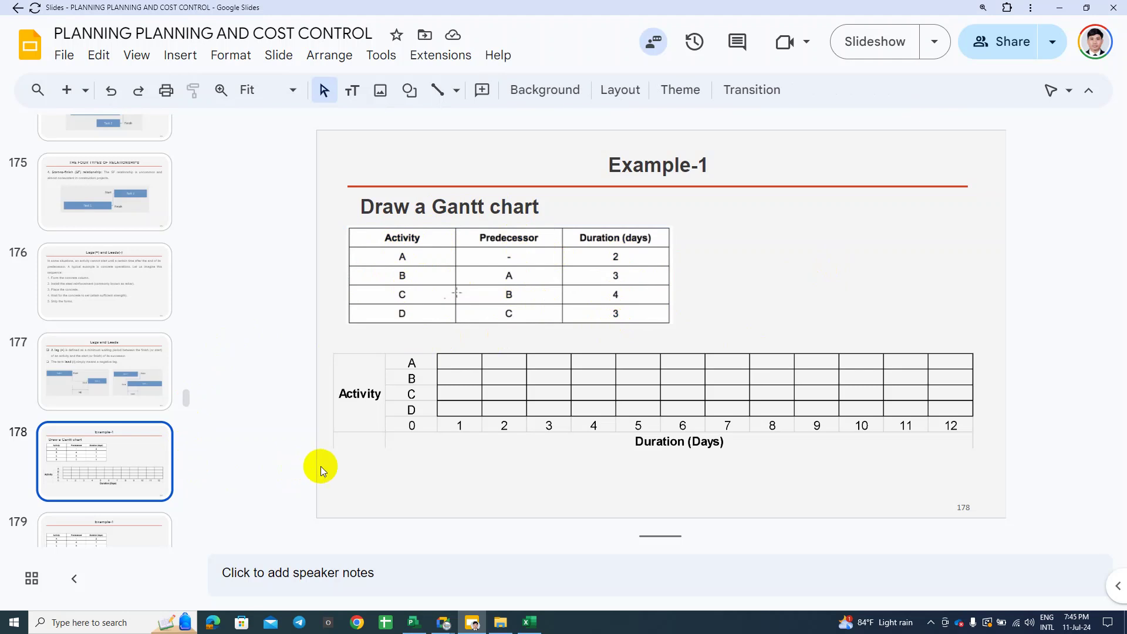
pyautogui.scroll(-5, 191, 487)
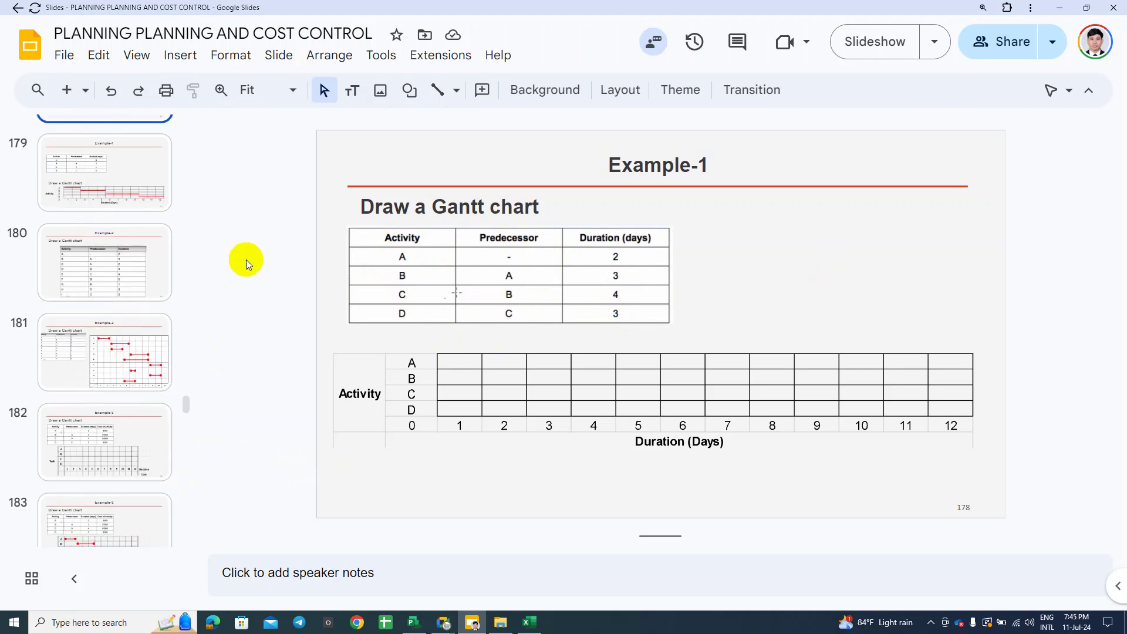
pyautogui.scroll(1, 414, 298)
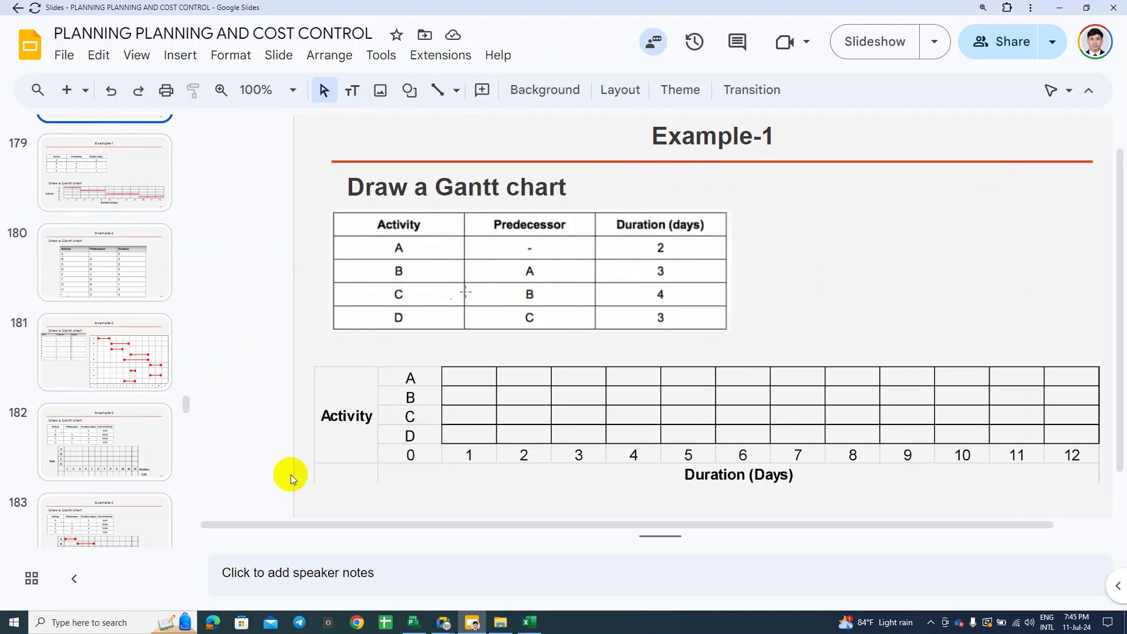
pyautogui.scroll(-1, 291, 474)
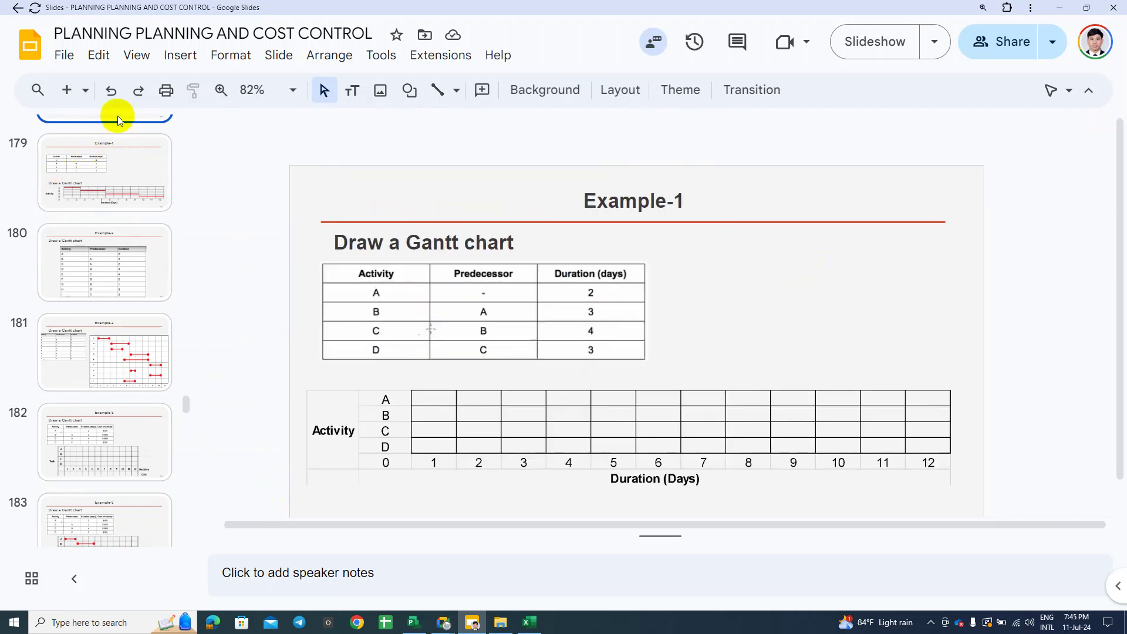
# Dismiss the new-slide layout list and return to Project at an empty Predecessors cell.
pyautogui.click(86, 91)
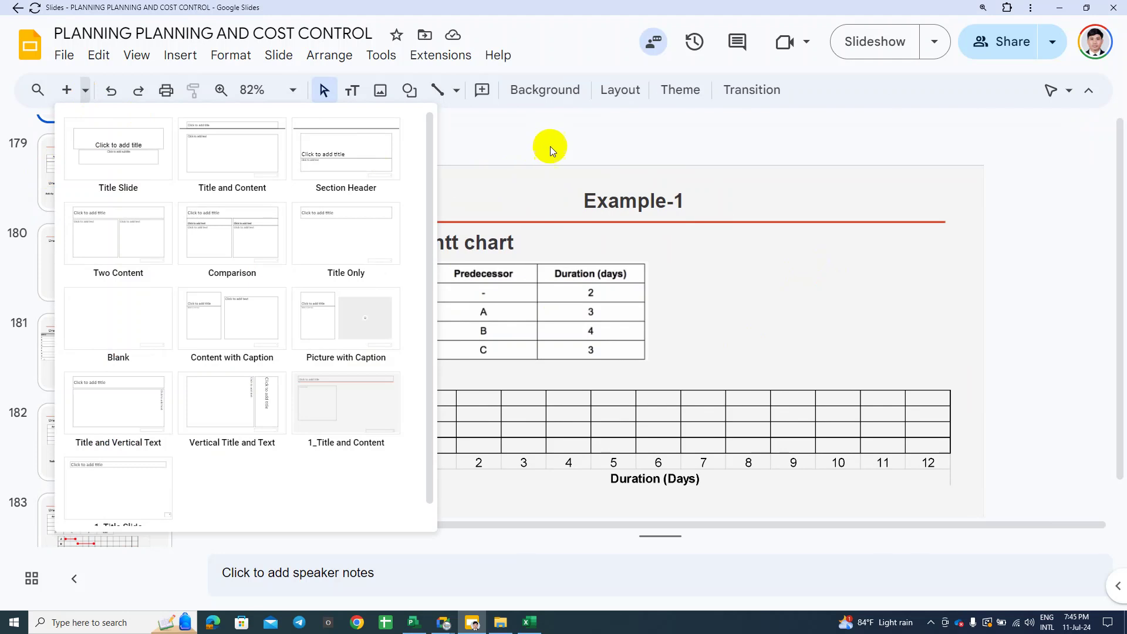
pyautogui.click(545, 137)
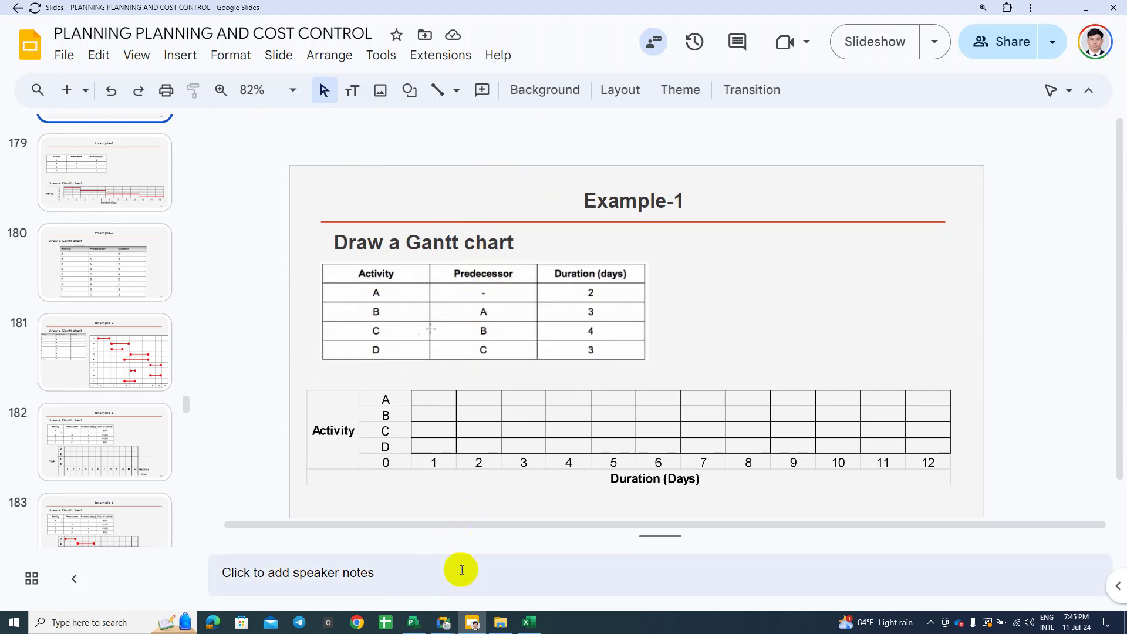
pyautogui.click(414, 621)
pyautogui.click(423, 332)
# Search Project Help for 'predecessors' and open the Predecessors (task field) article.
pyautogui.press('F1')
pyautogui.write('predec')
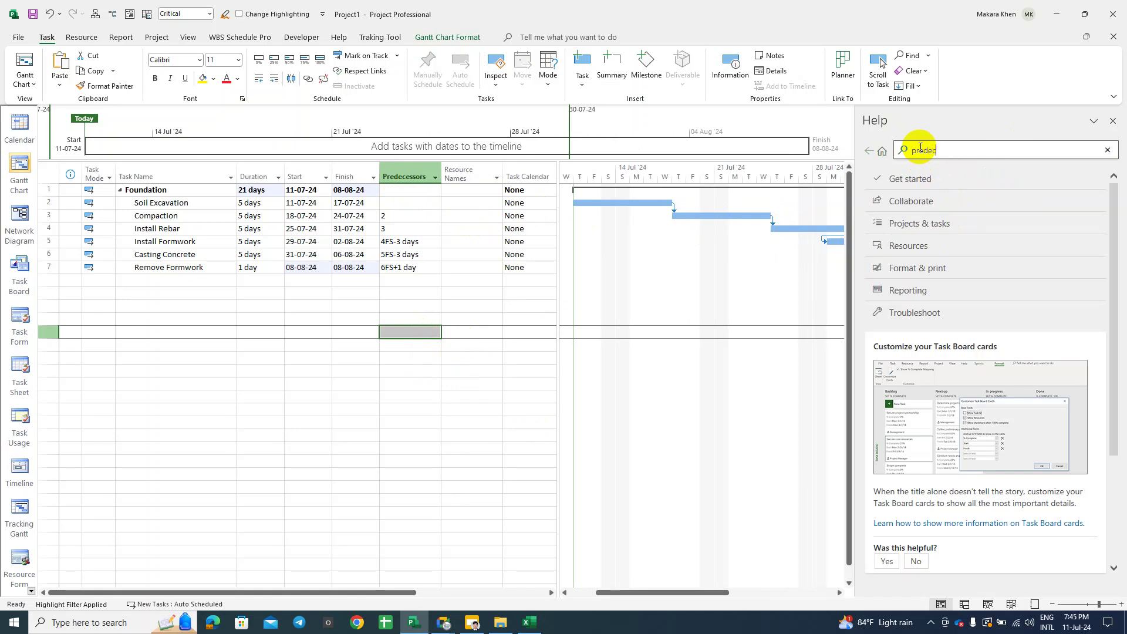
pyautogui.write('essors')
pyautogui.press('Return')
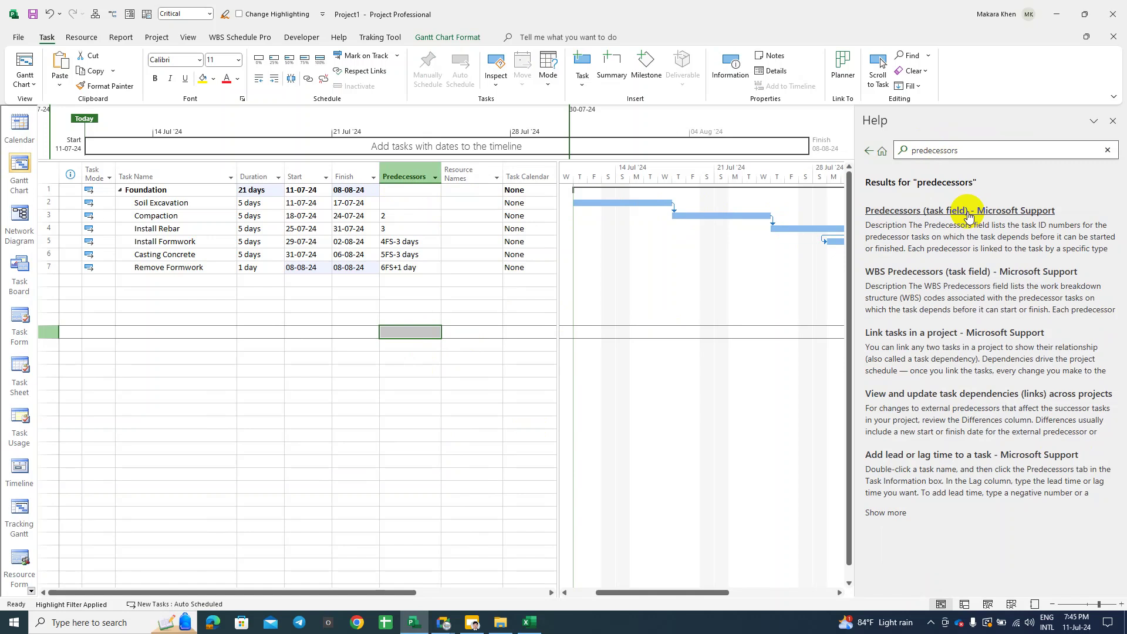
pyautogui.click(956, 215)
# Read the article's lead and lag guidance in a widened pane, then close Help and return to the slides.
pyautogui.moveTo(852, 258); pyautogui.dragTo(604, 235)
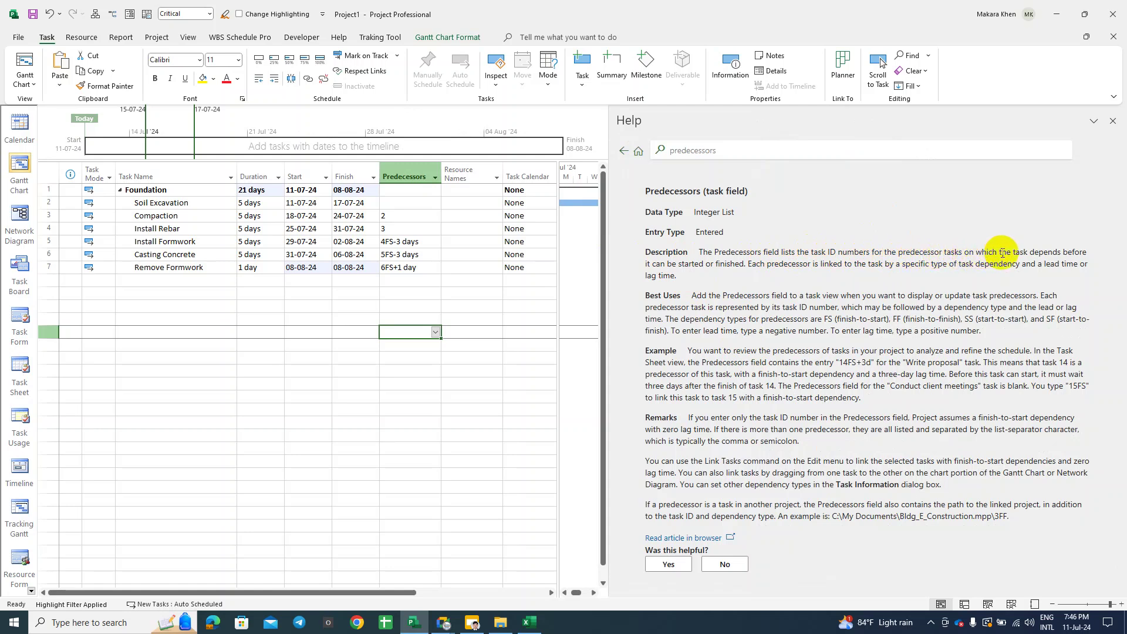
pyautogui.click(1003, 253)
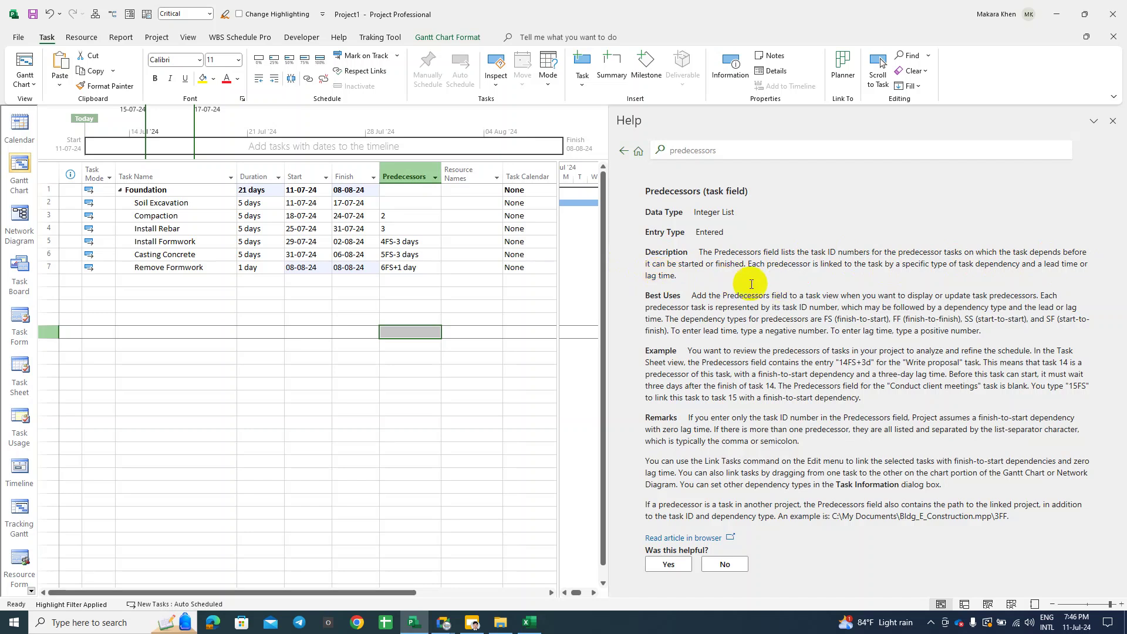
pyautogui.click(1113, 120)
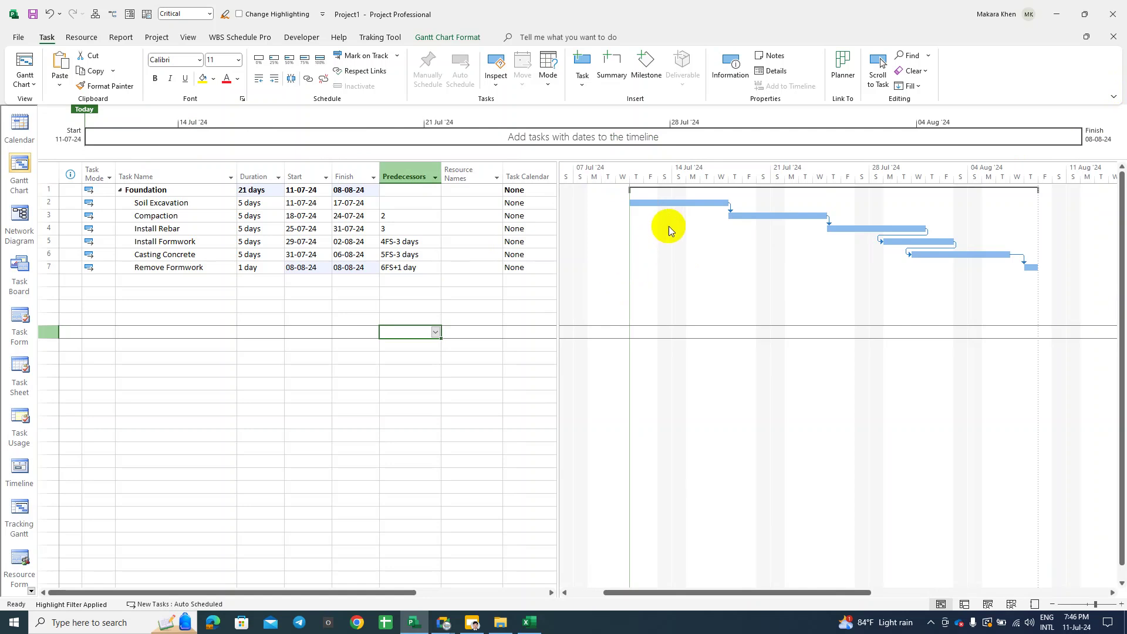
pyautogui.click(326, 394)
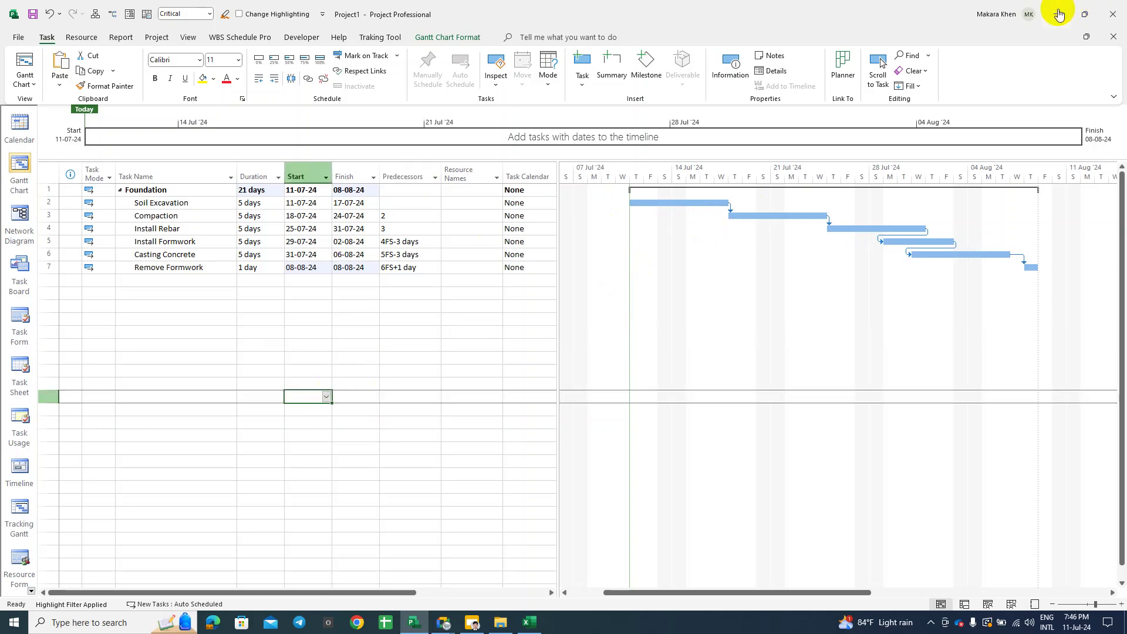
pyautogui.click(1059, 14)
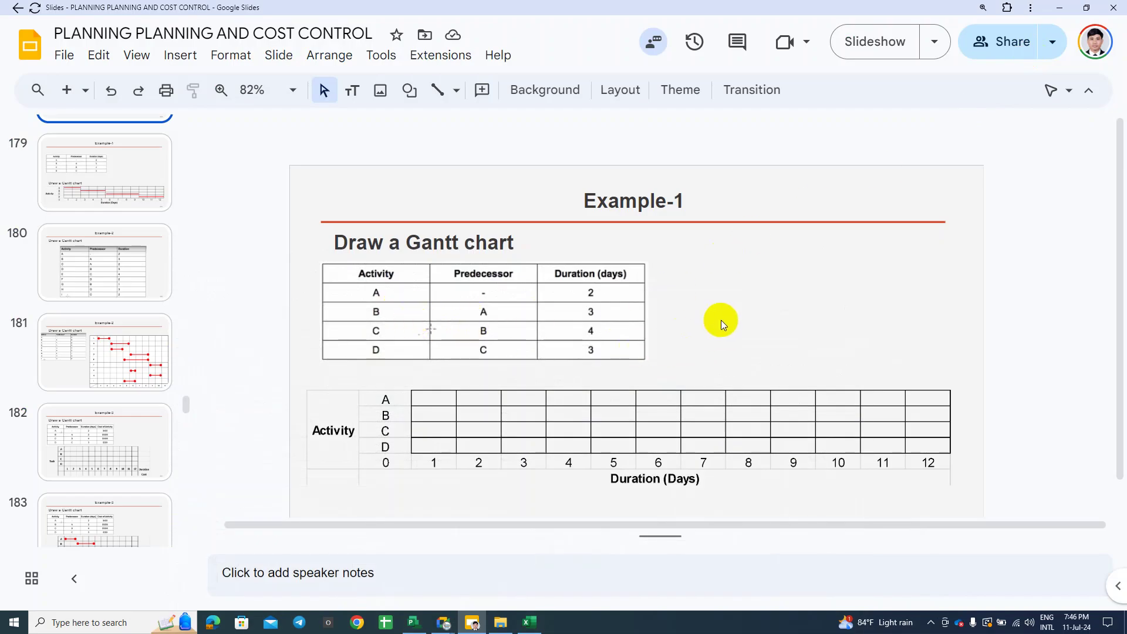
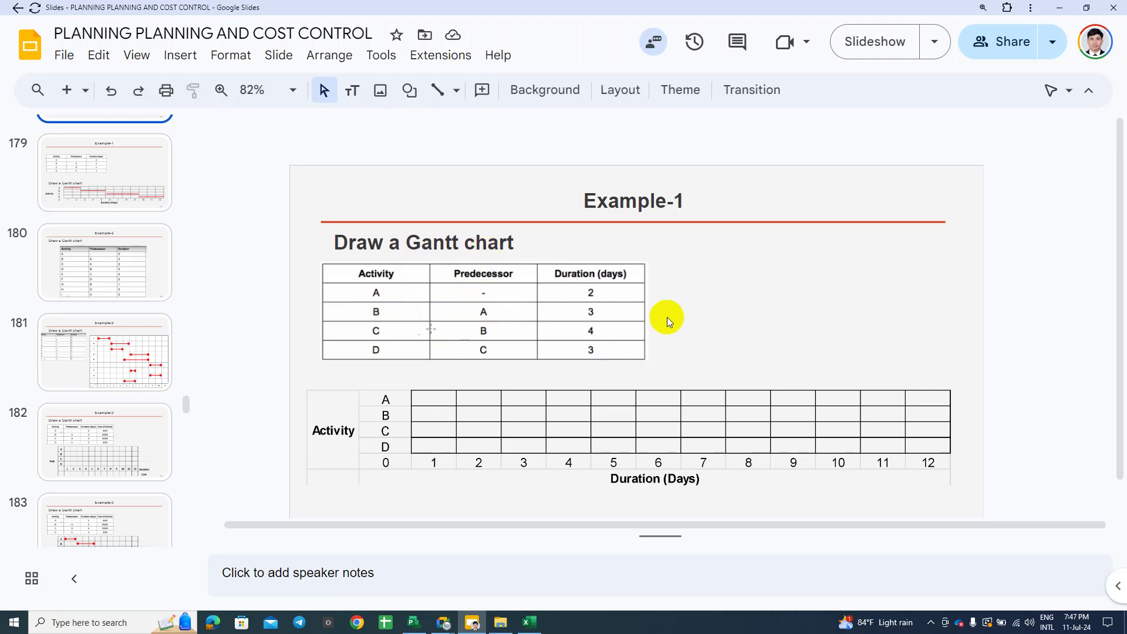
# Draw activity A's bar from day 0 to day 2 and nudge it into place.
pyautogui.click(443, 89)
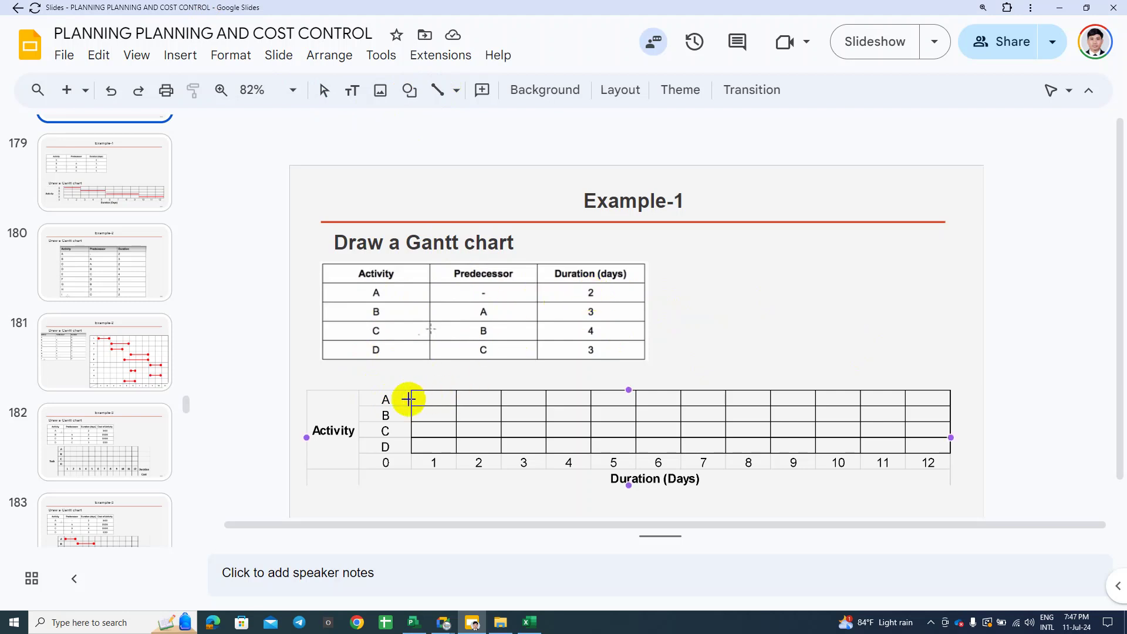
pyautogui.moveTo(412, 398); pyautogui.dragTo(502, 398)
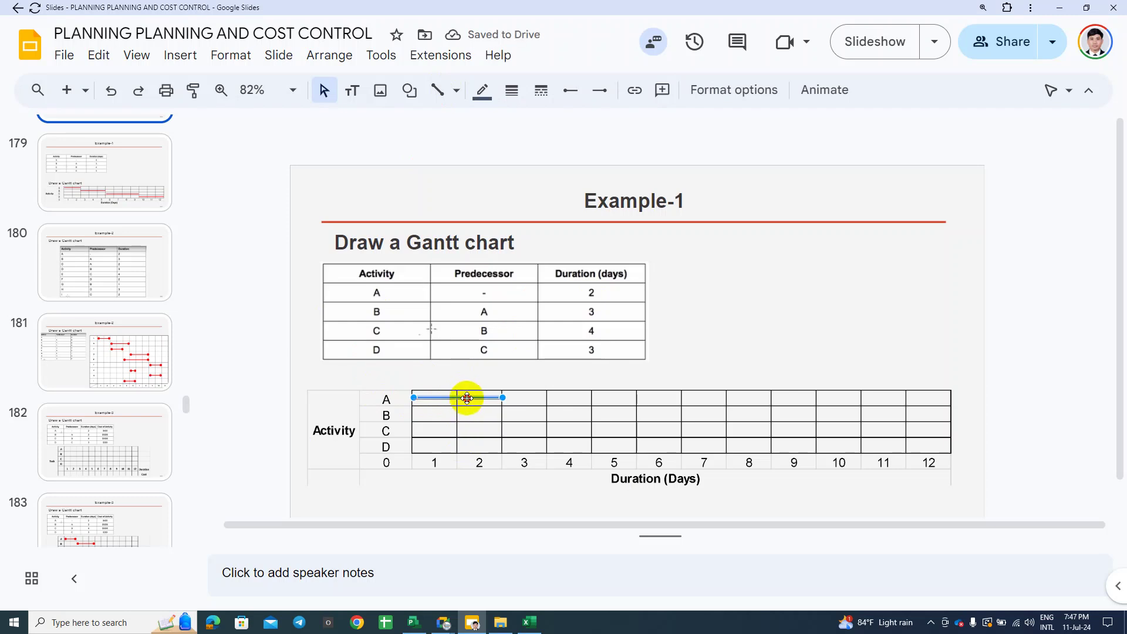
pyautogui.moveTo(467, 398); pyautogui.dragTo(433, 395)
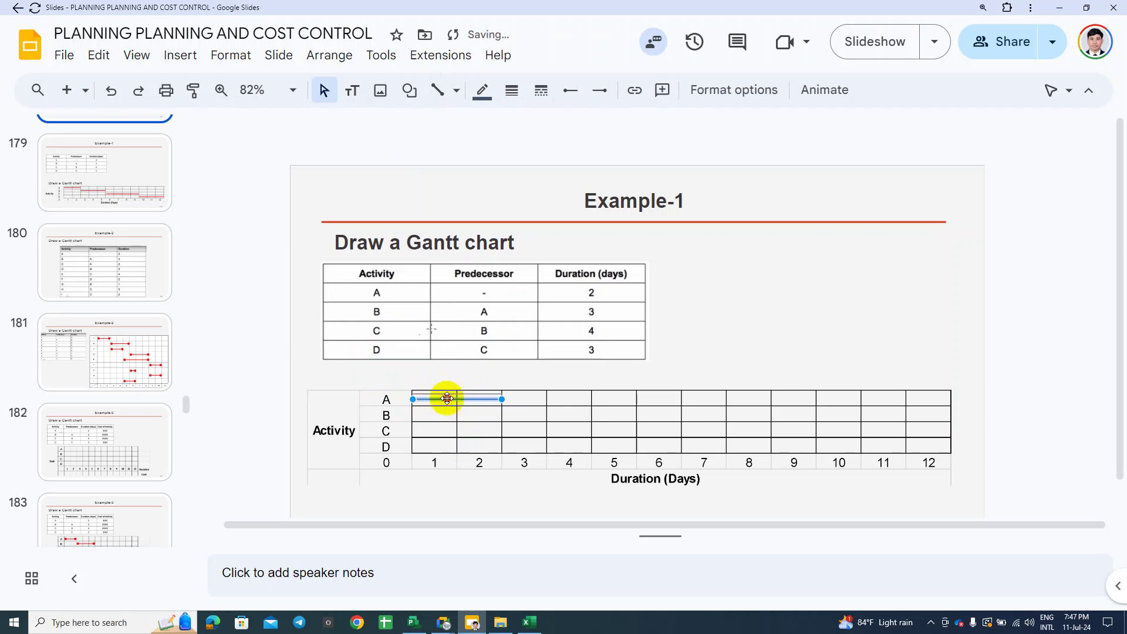
pyautogui.press('Up')
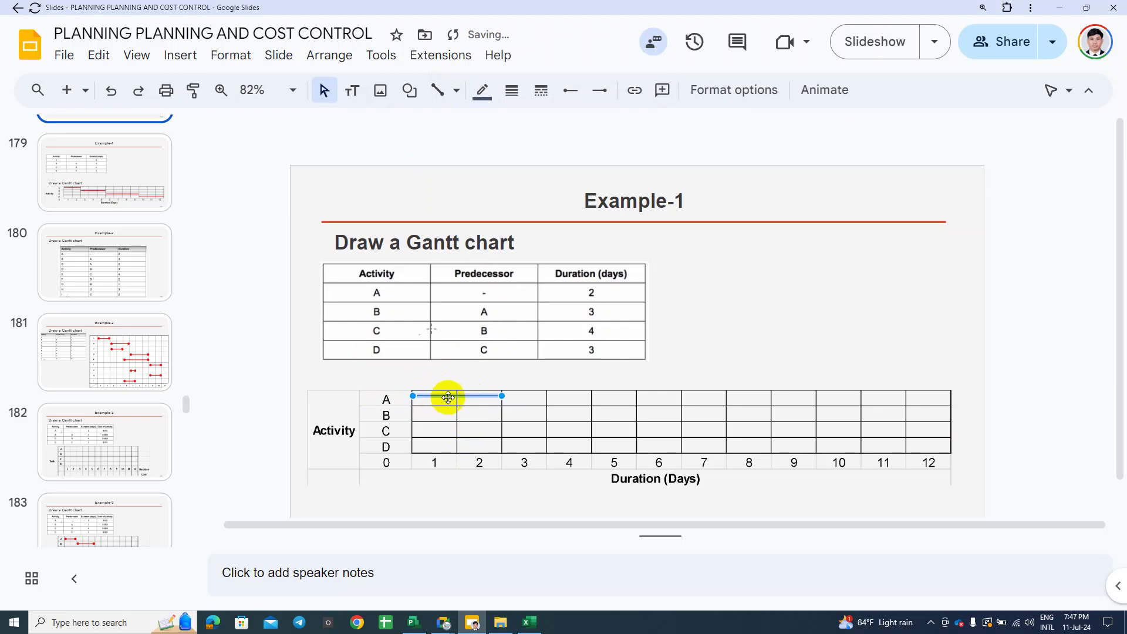
pyautogui.press('Down')
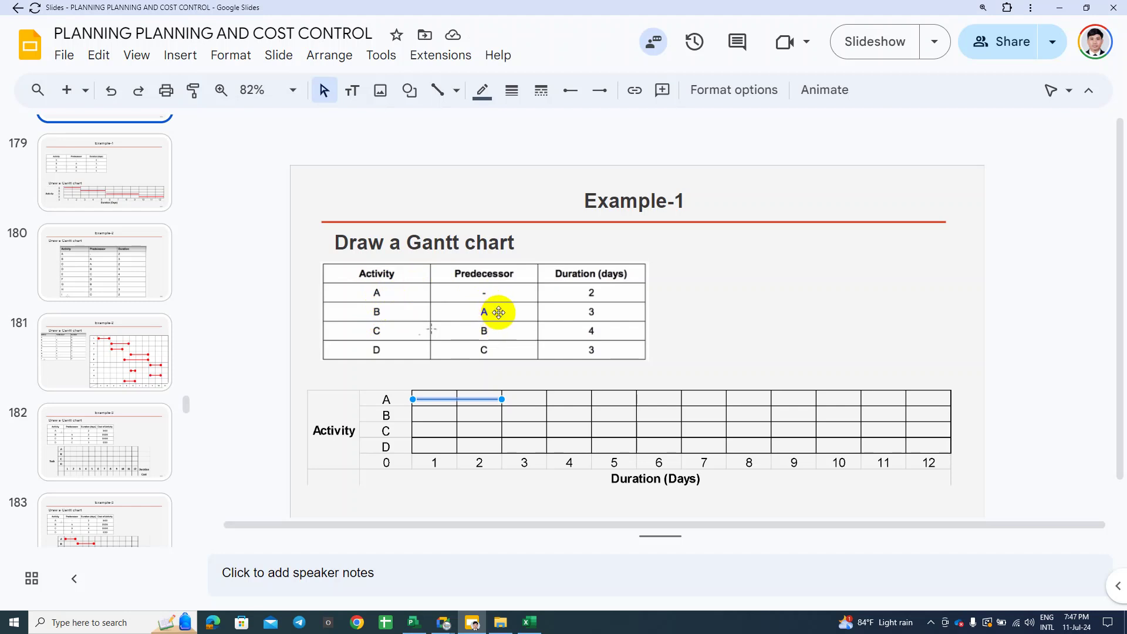
# Draw activity B's bar in its row from day 2 to day 5.
pyautogui.click(437, 90)
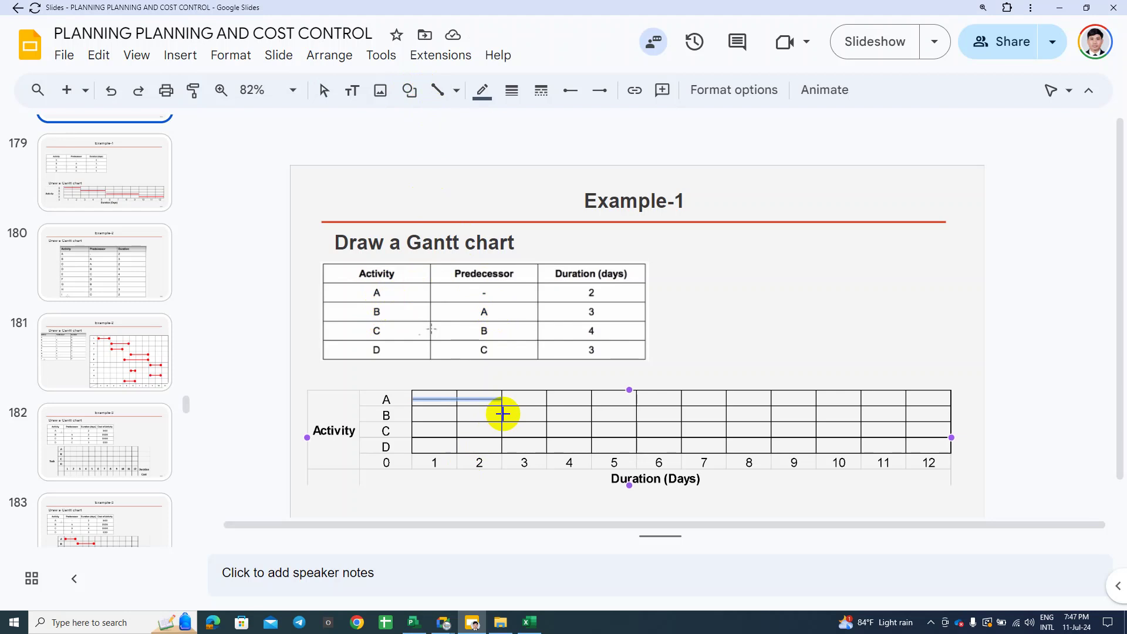
pyautogui.moveTo(502, 414); pyautogui.dragTo(634, 422)
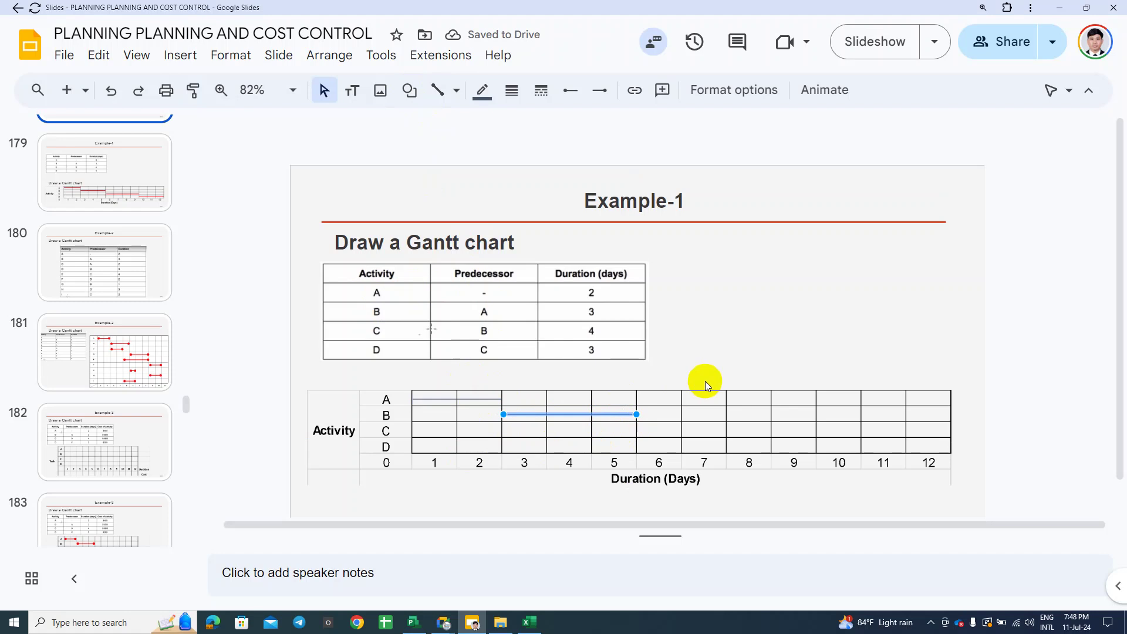
pyautogui.click(713, 312)
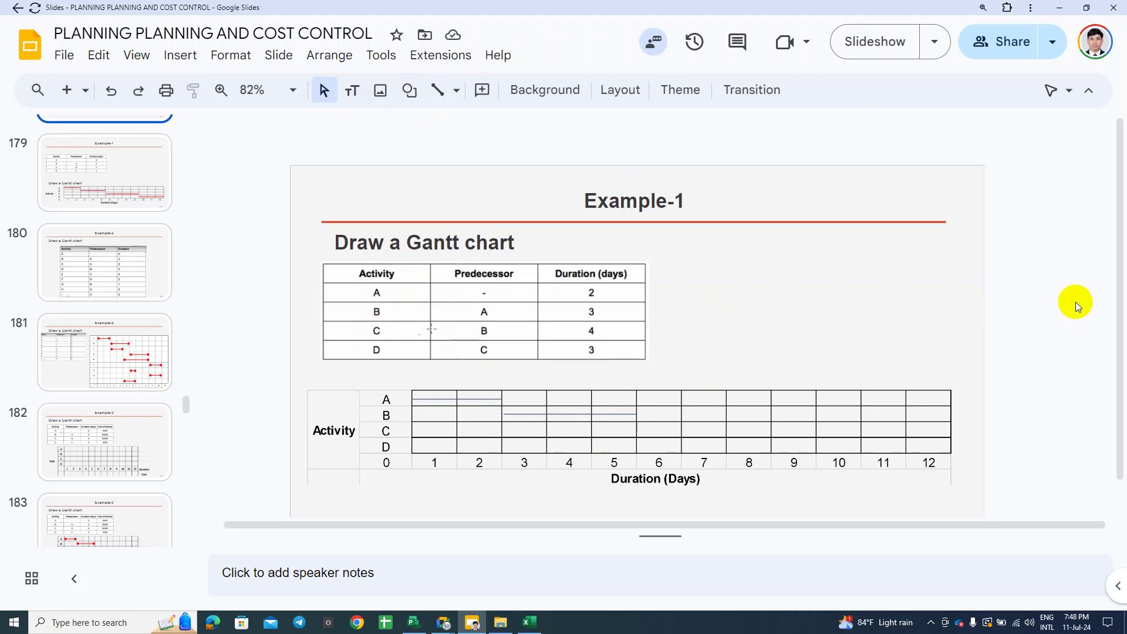
pyautogui.click(439, 90)
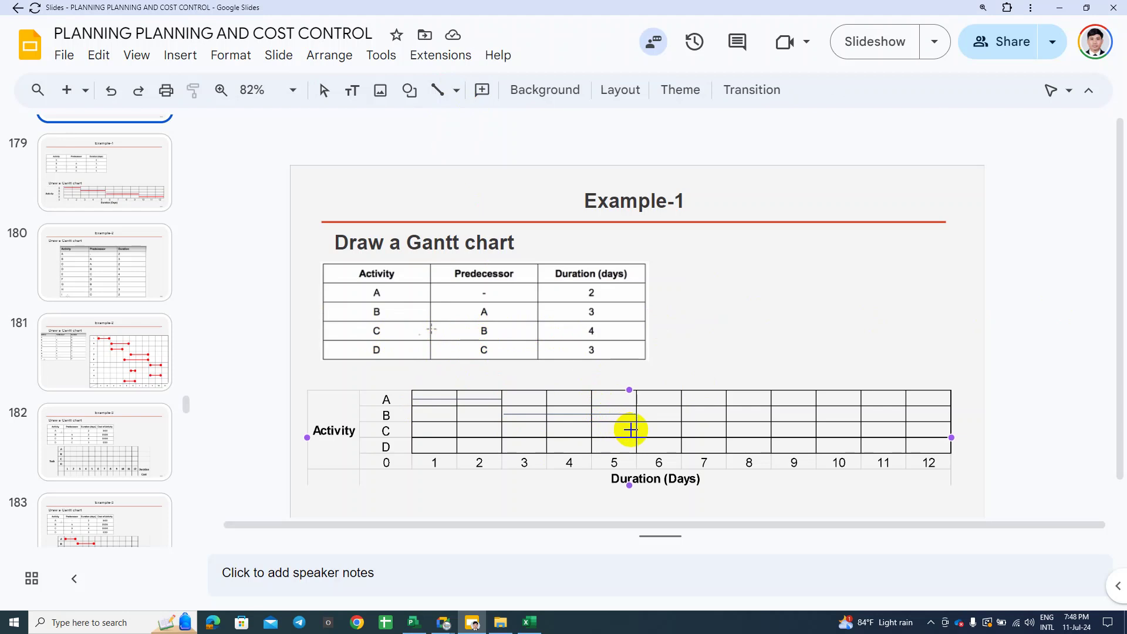
# Draw activity C's bar across days 5–9 and D's across days 9–12.
pyautogui.moveTo(636, 430); pyautogui.dragTo(815, 430)
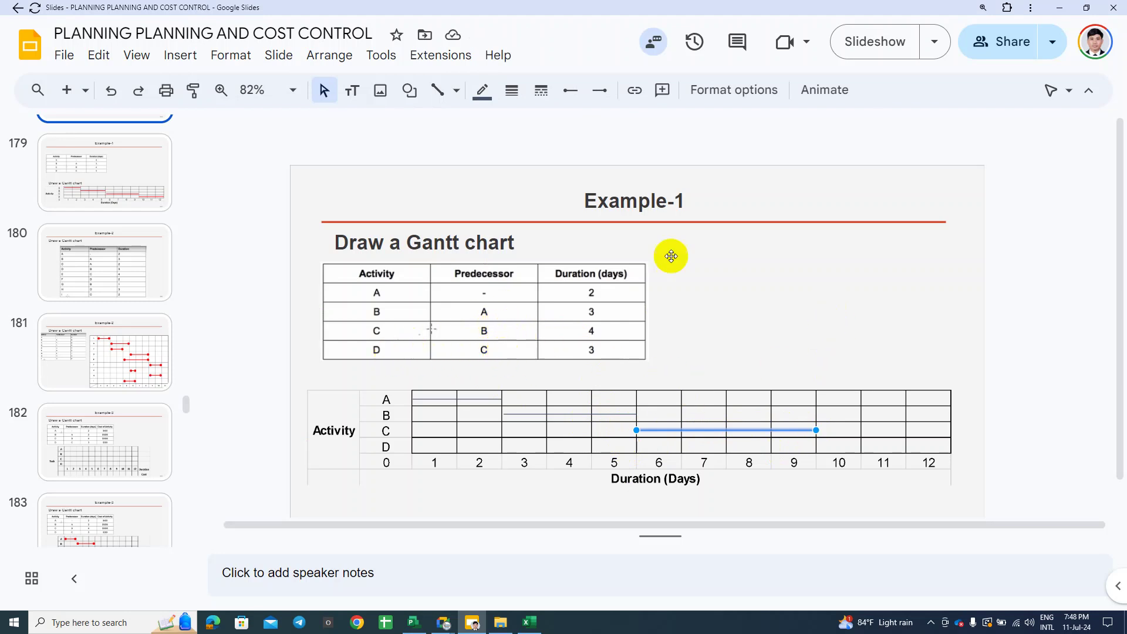
pyautogui.click(437, 90)
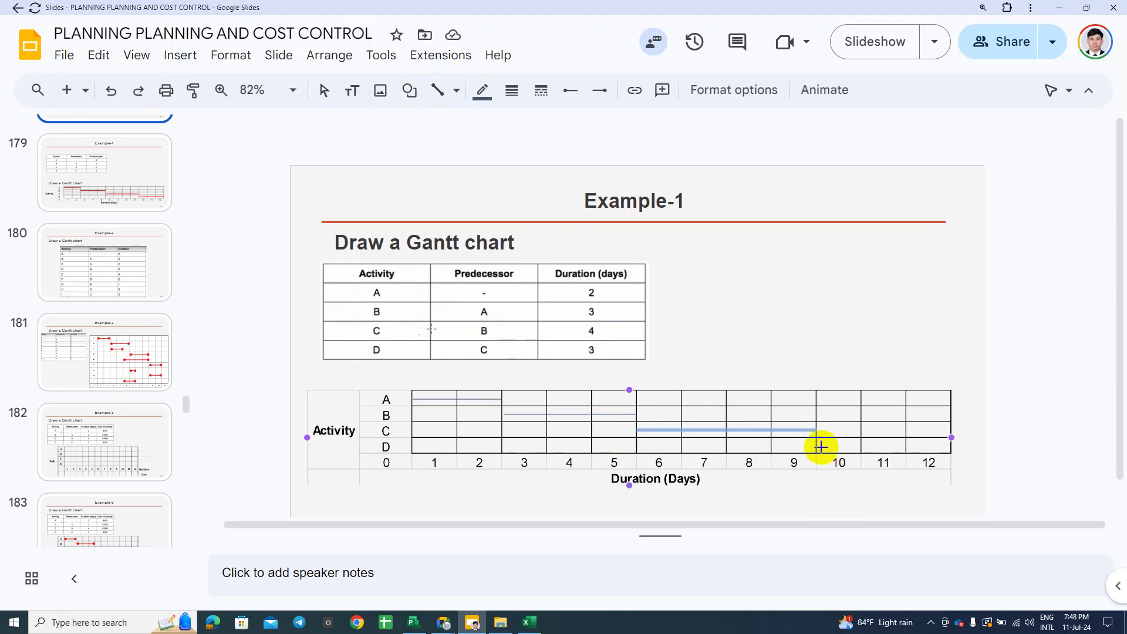
pyautogui.moveTo(818, 446); pyautogui.dragTo(952, 455)
# Zoom in and lower the right end of D's bar so it is level.
pyautogui.scroll(3, 952, 455)
pyautogui.scroll(2, 952, 455)
pyautogui.click(1034, 407)
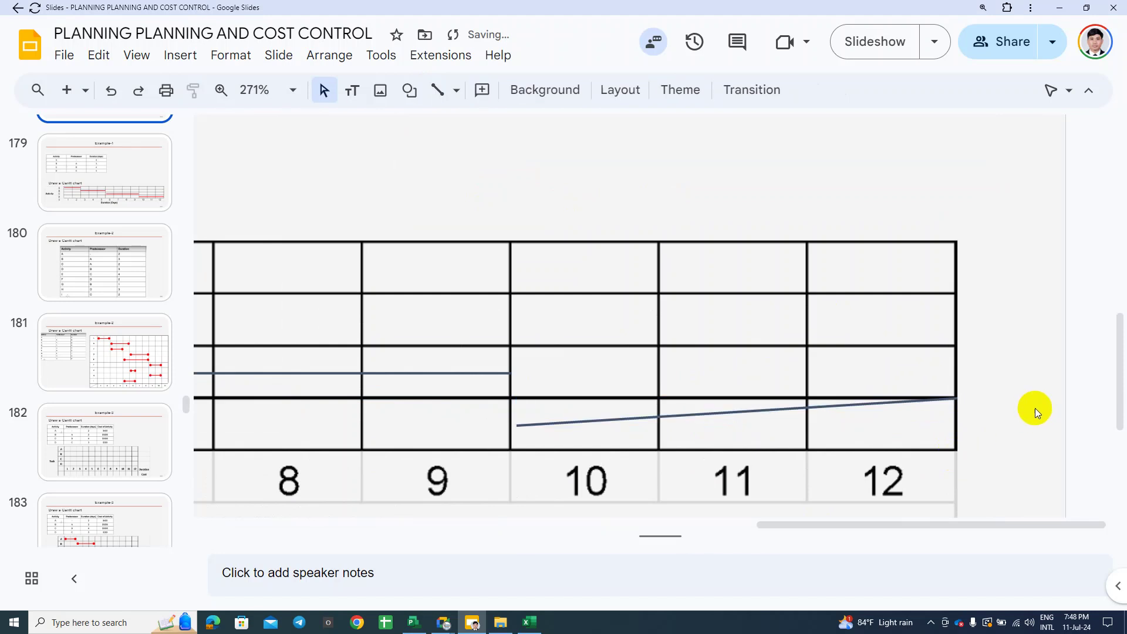
pyautogui.click(868, 403)
pyautogui.moveTo(956, 398); pyautogui.dragTo(960, 424)
pyautogui.click(1002, 392)
# Select the bars for activities A and B.
pyautogui.scroll(-3, 1002, 392)
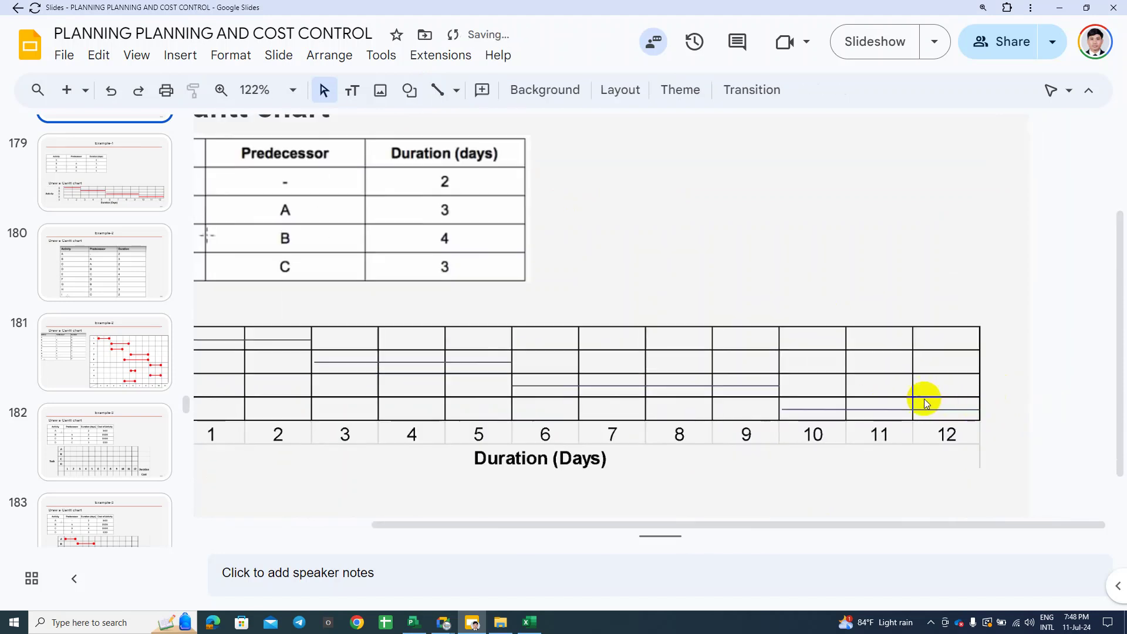
pyautogui.scroll(-2, 924, 399)
pyautogui.click(390, 351)
pyautogui.keyDown('shift'); pyautogui.click(433, 368); pyautogui.keyUp('shift')
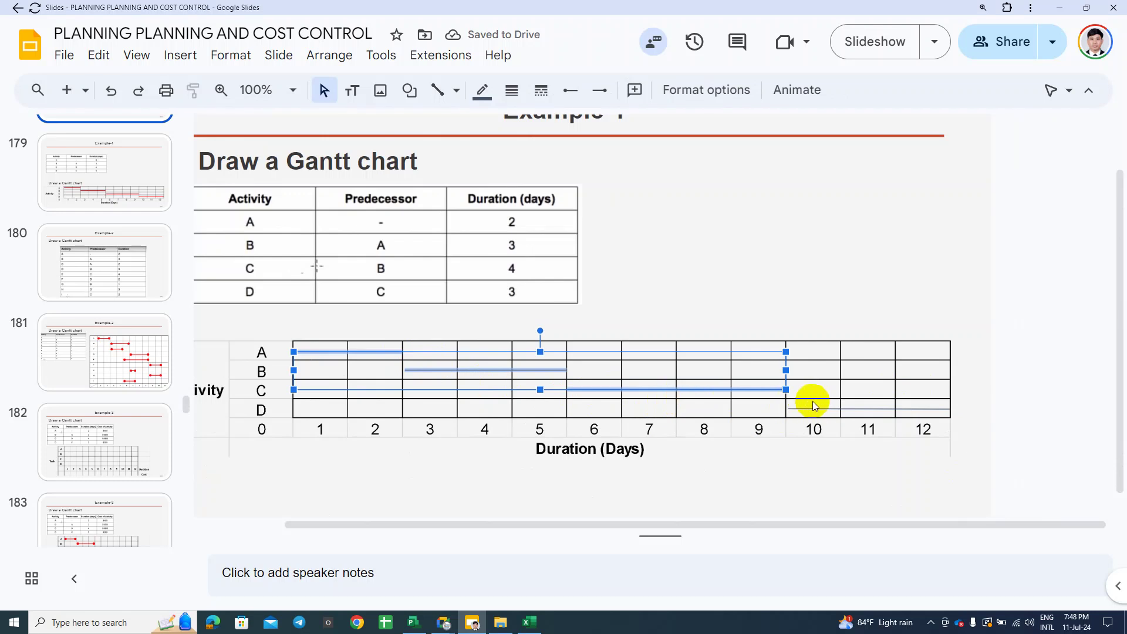
# Make all four selected bars red with a 3px line weight.
pyautogui.keyDown('shift'); pyautogui.click(812, 408); pyautogui.keyUp('shift')
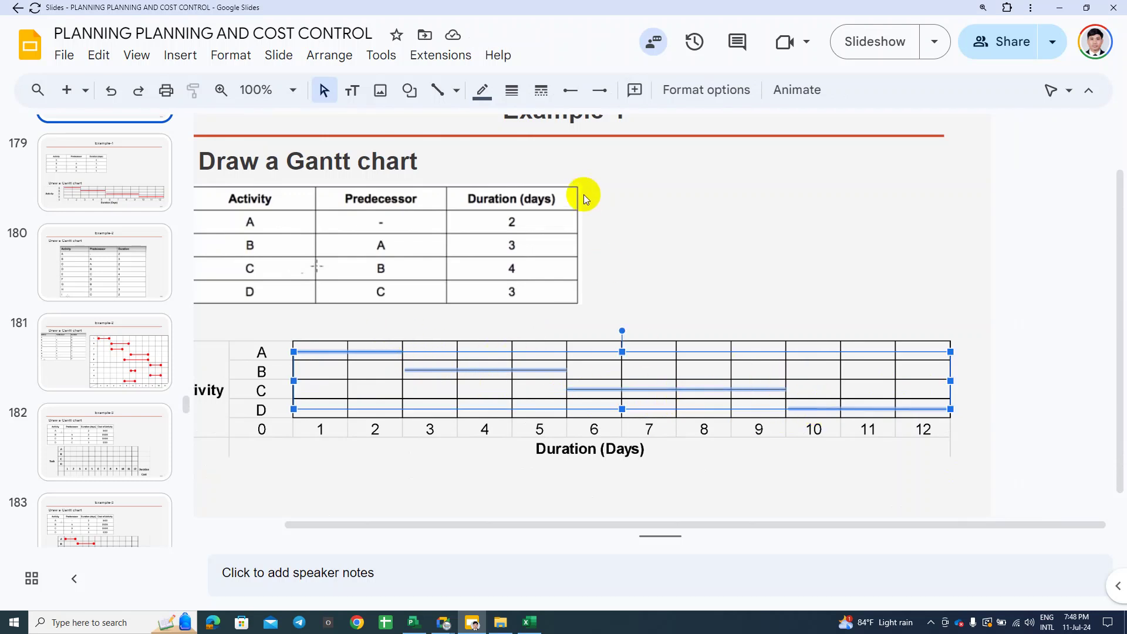
pyautogui.click(484, 91)
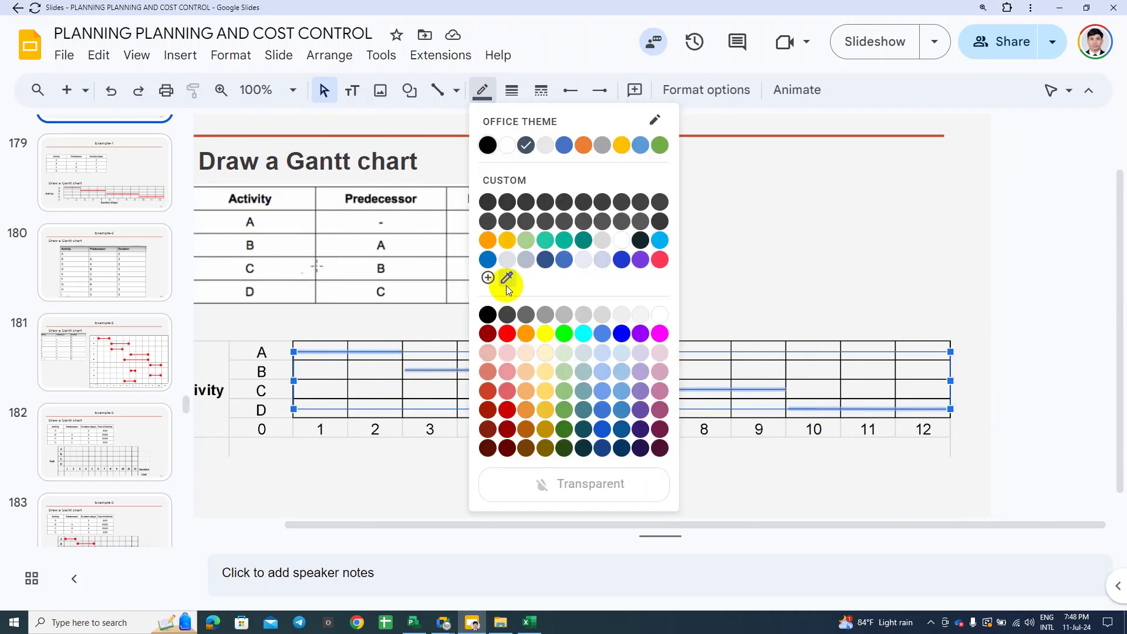
pyautogui.click(512, 340)
pyautogui.click(511, 91)
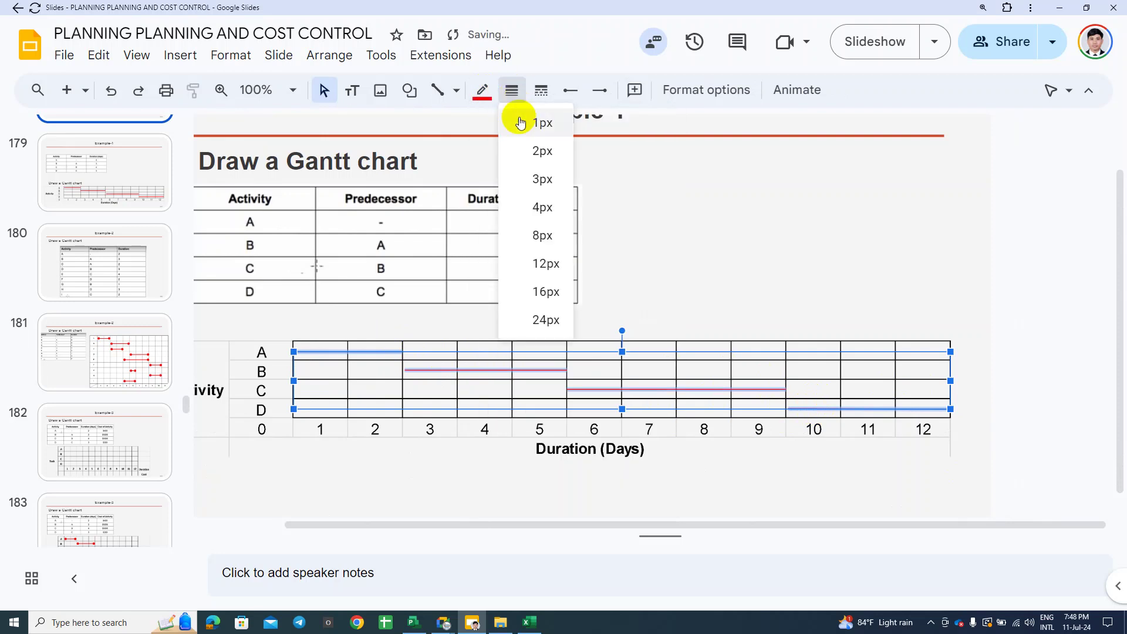
pyautogui.click(528, 151)
pyautogui.click(512, 91)
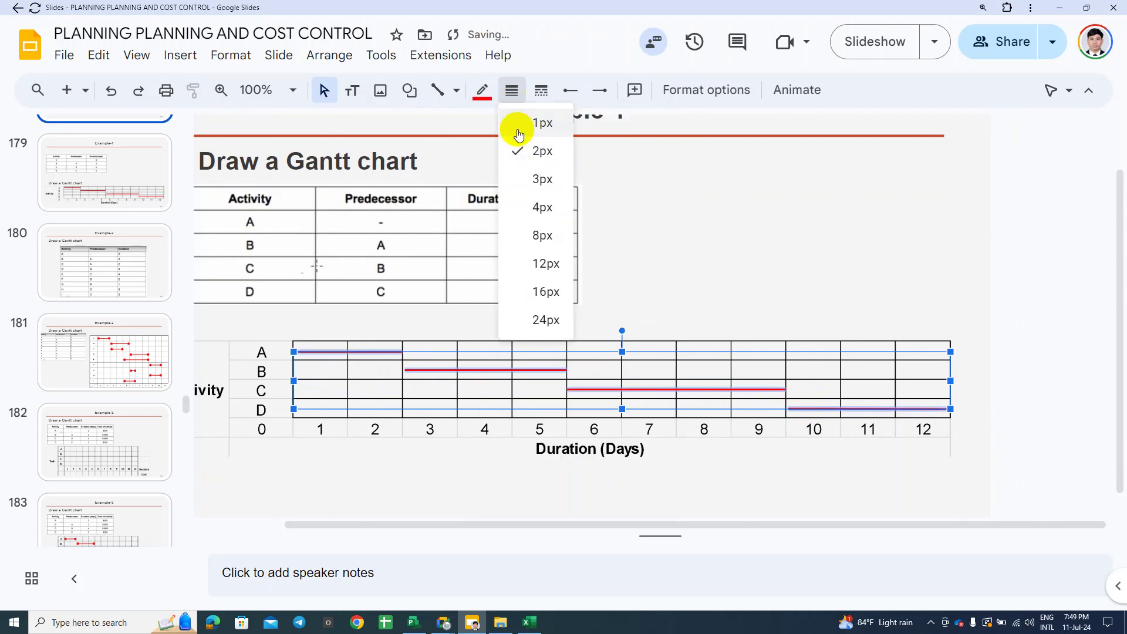
pyautogui.click(531, 176)
# Deselect and zoom out to review the chart, then bring up Microsoft Project.
pyautogui.click(724, 251)
pyautogui.keyDown('ctrl'); pyautogui.scroll(-1, 737, 296); pyautogui.keyUp('ctrl')
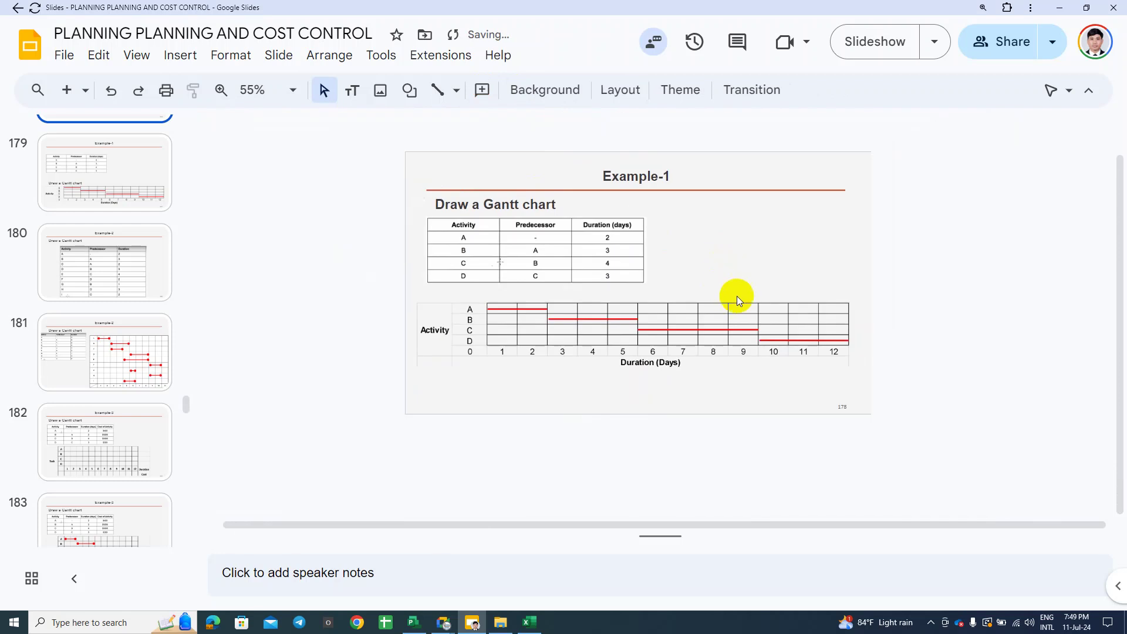
pyautogui.keyDown('ctrl'); pyautogui.scroll(-1, 822, 293); pyautogui.keyUp('ctrl')
pyautogui.keyDown('ctrl'); pyautogui.scroll(-2, 826, 333); pyautogui.keyUp('ctrl')
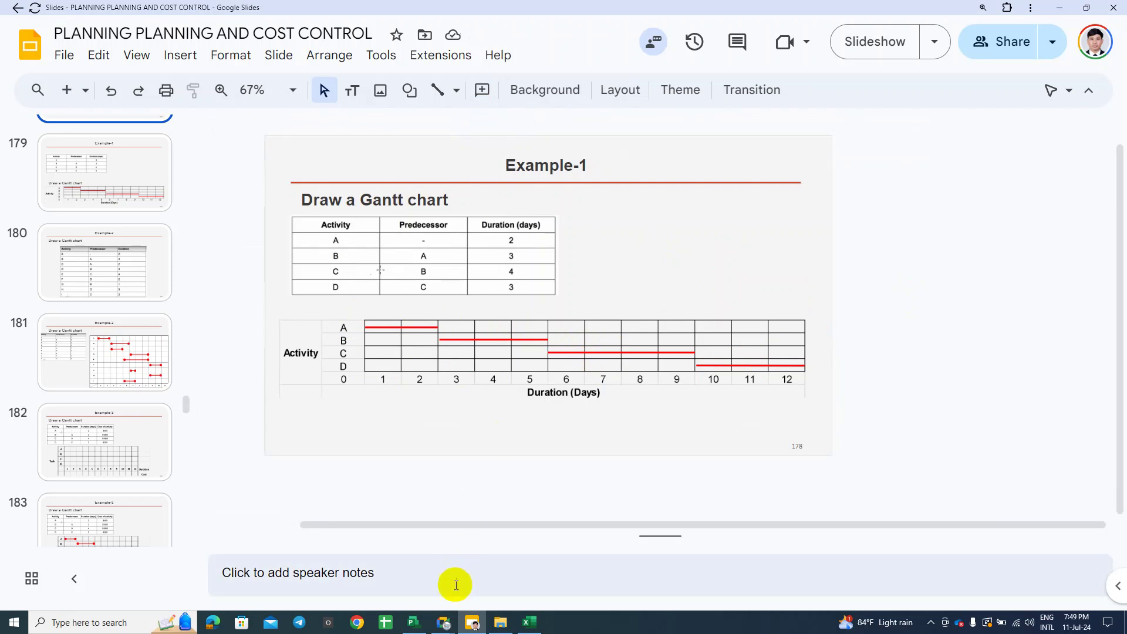
pyautogui.click(414, 622)
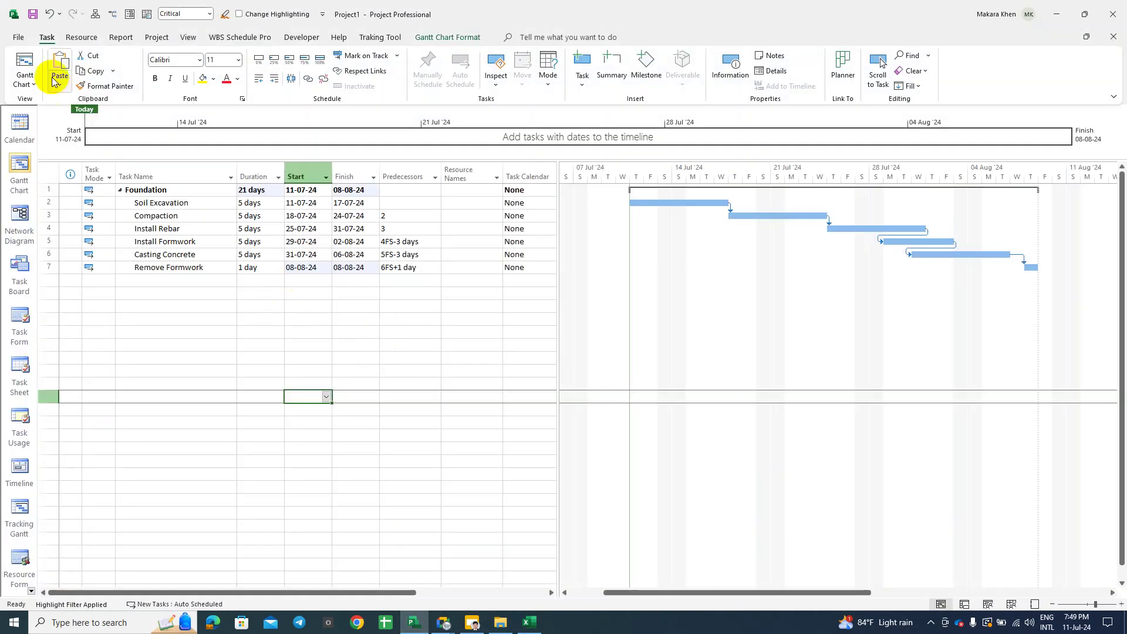
# Open the Planning_Monitoring_Cost Control(08-07-2024)_1 project from the recent files.
pyautogui.click(24, 37)
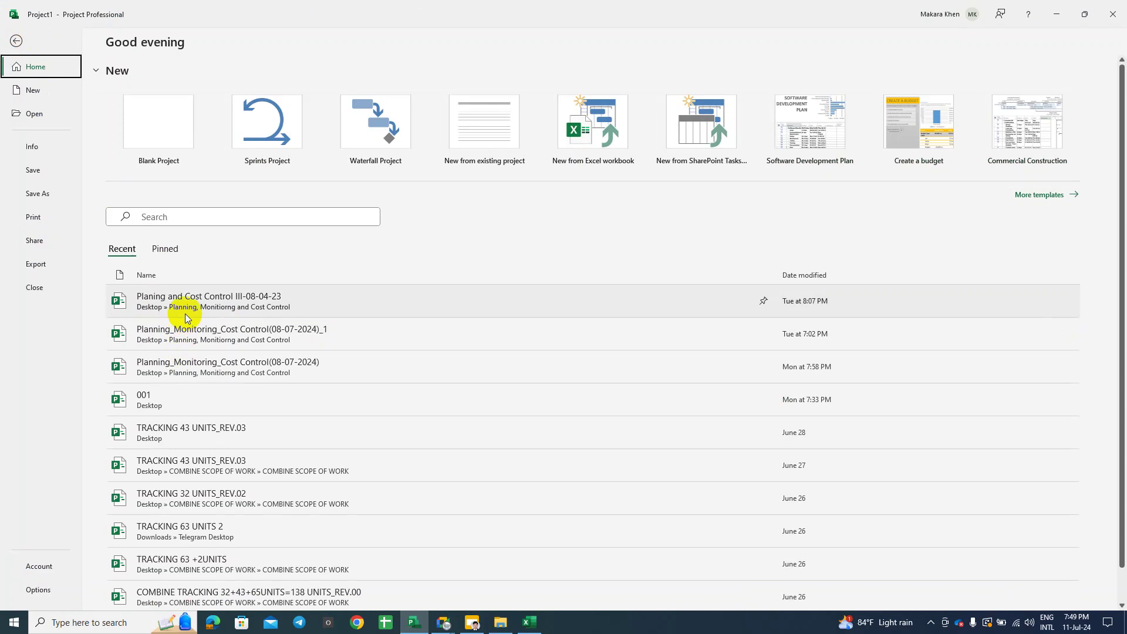
pyautogui.click(229, 338)
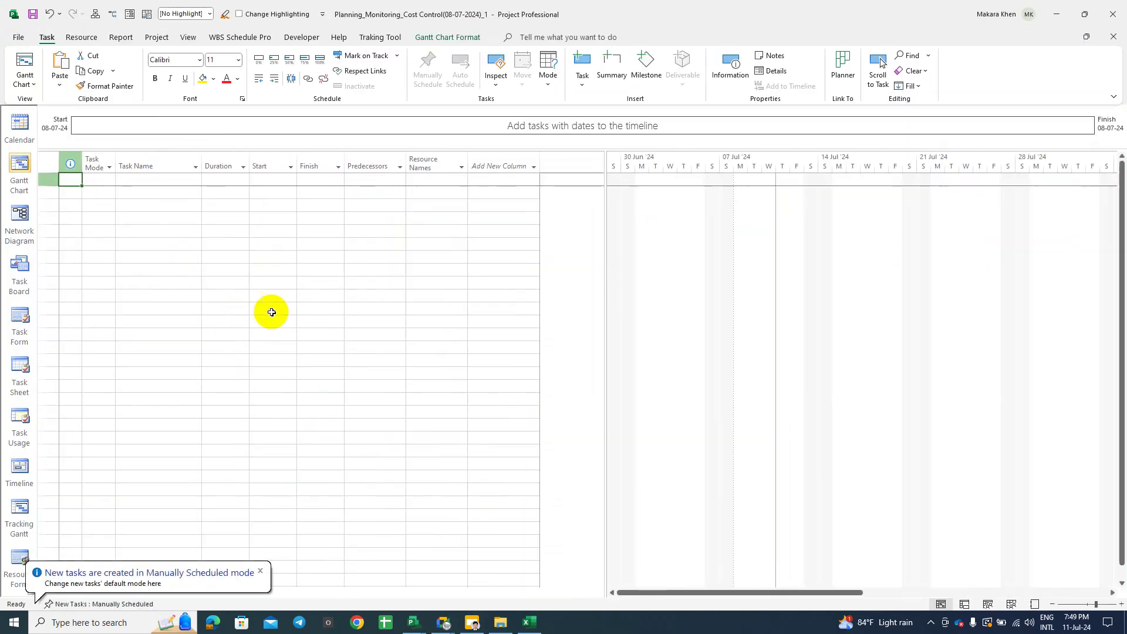
pyautogui.click(185, 38)
# Review the Standard calendar in Change Working Time, then return to the File page.
pyautogui.click(158, 38)
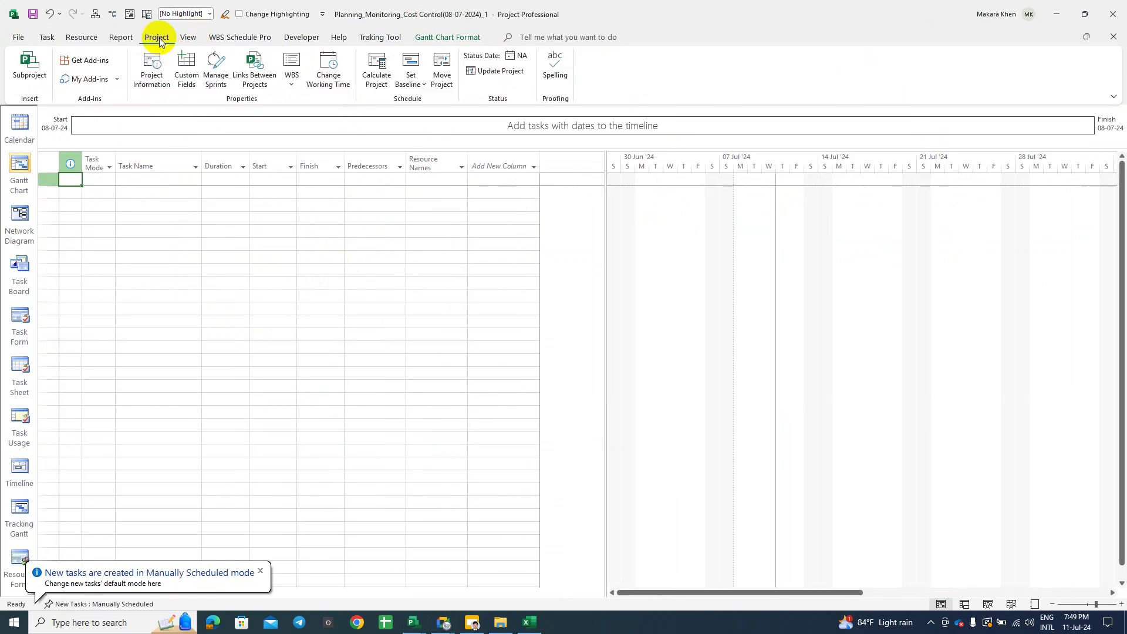
pyautogui.click(327, 73)
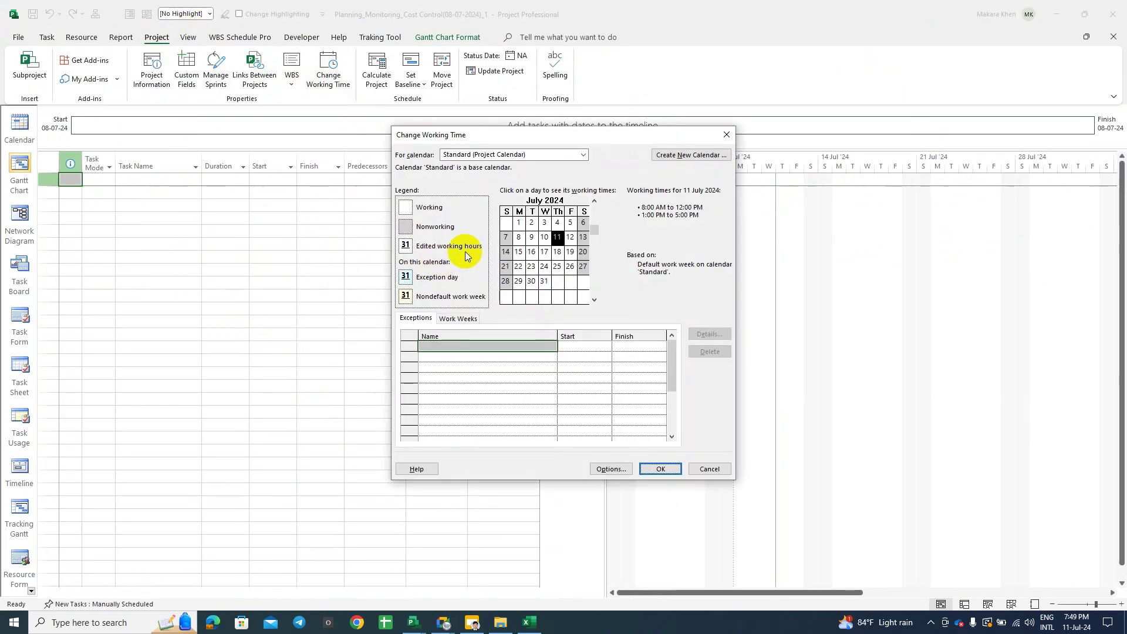
pyautogui.click(582, 154)
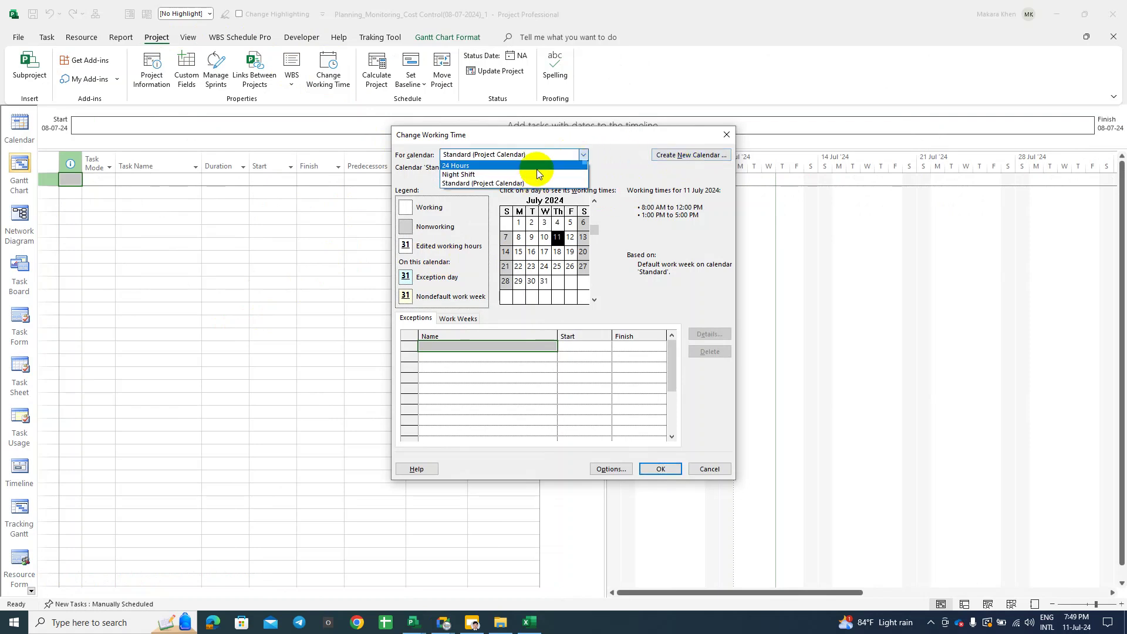
pyautogui.click(724, 135)
pyautogui.click(727, 136)
pyautogui.click(18, 37)
pyautogui.moveTo(440, 300)
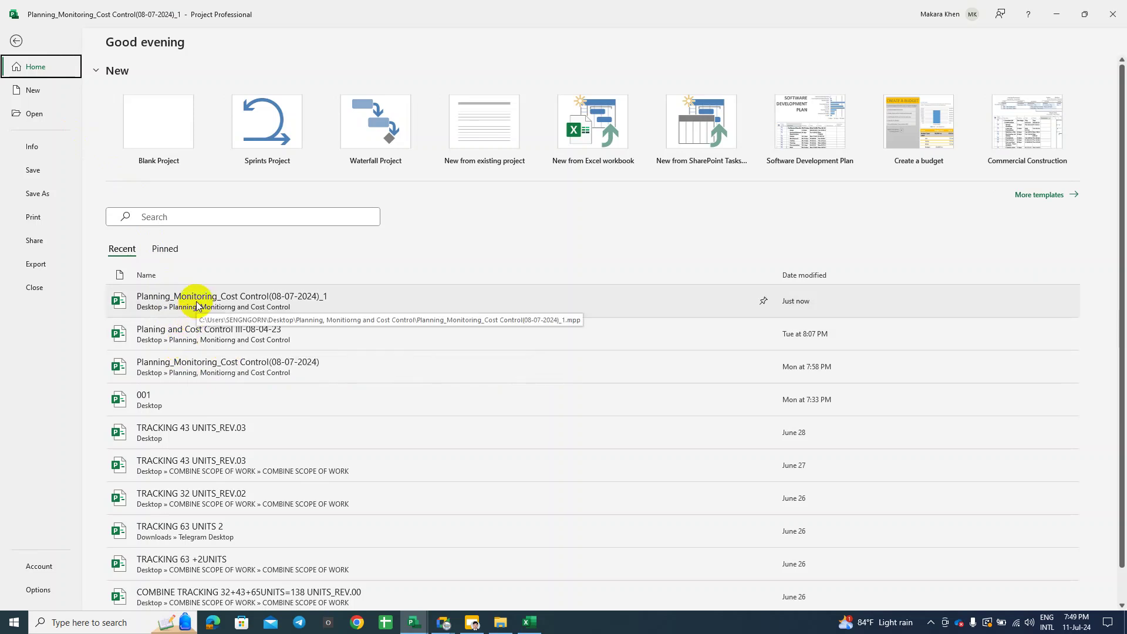
# Open a recent project and look through its calendars in Change Working Time.
pyautogui.click(206, 362)
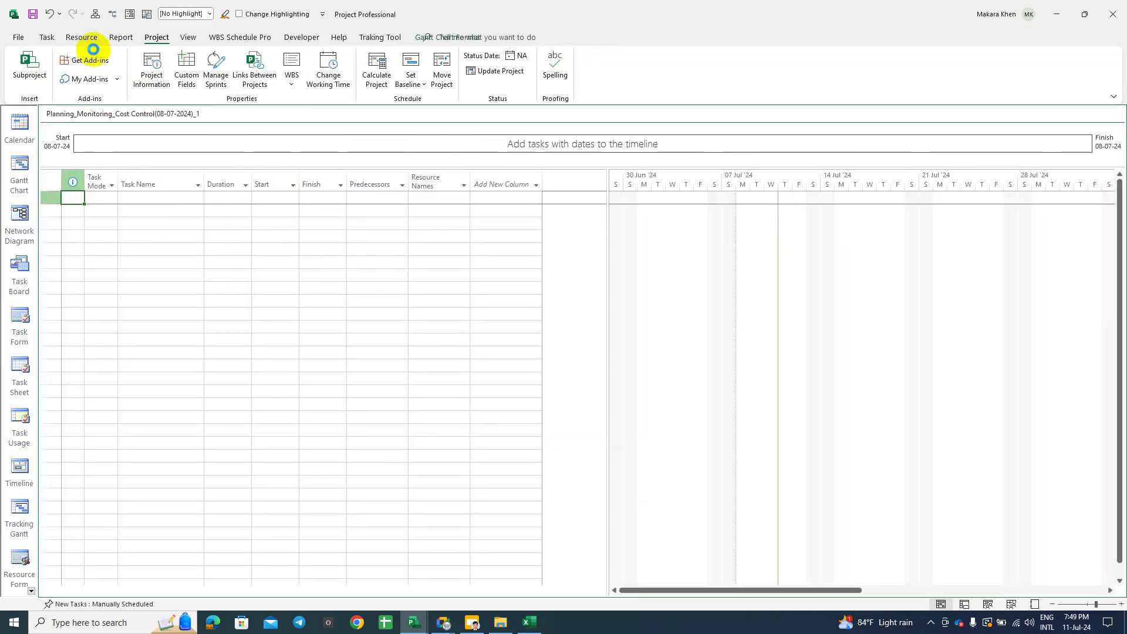
pyautogui.click(327, 78)
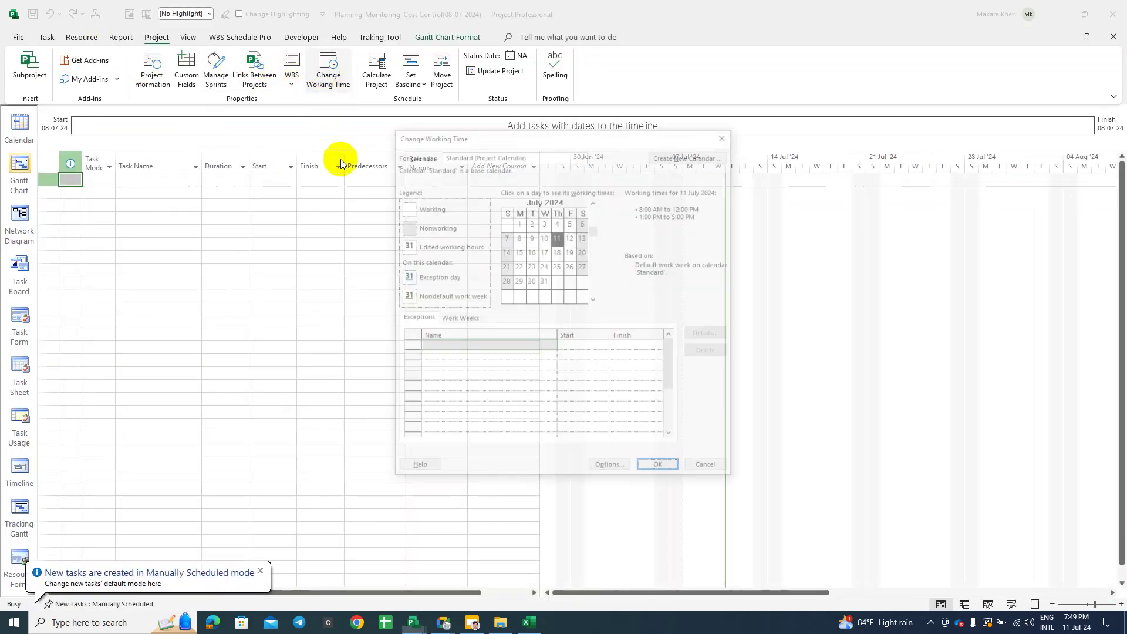
pyautogui.click(526, 155)
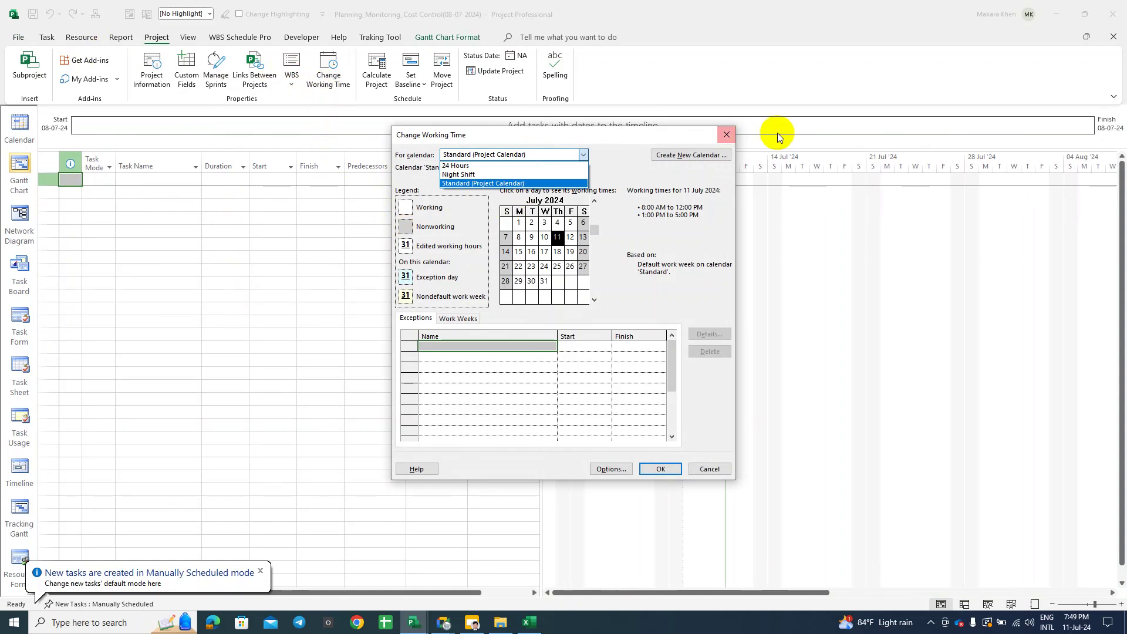
pyautogui.click(741, 133)
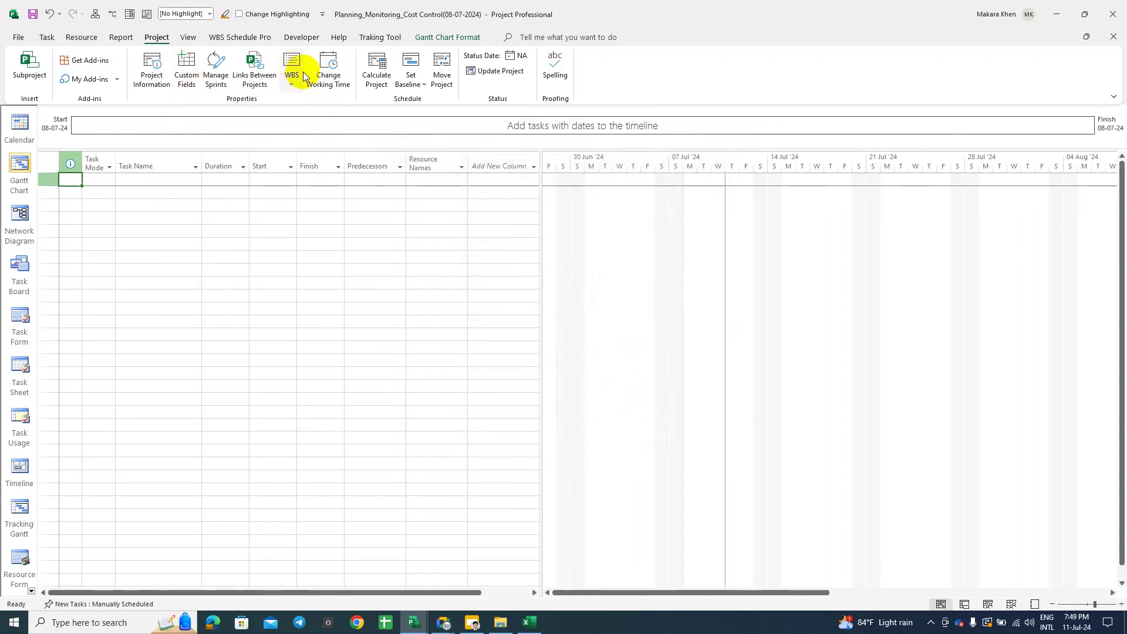
pyautogui.click(325, 79)
pyautogui.click(473, 155)
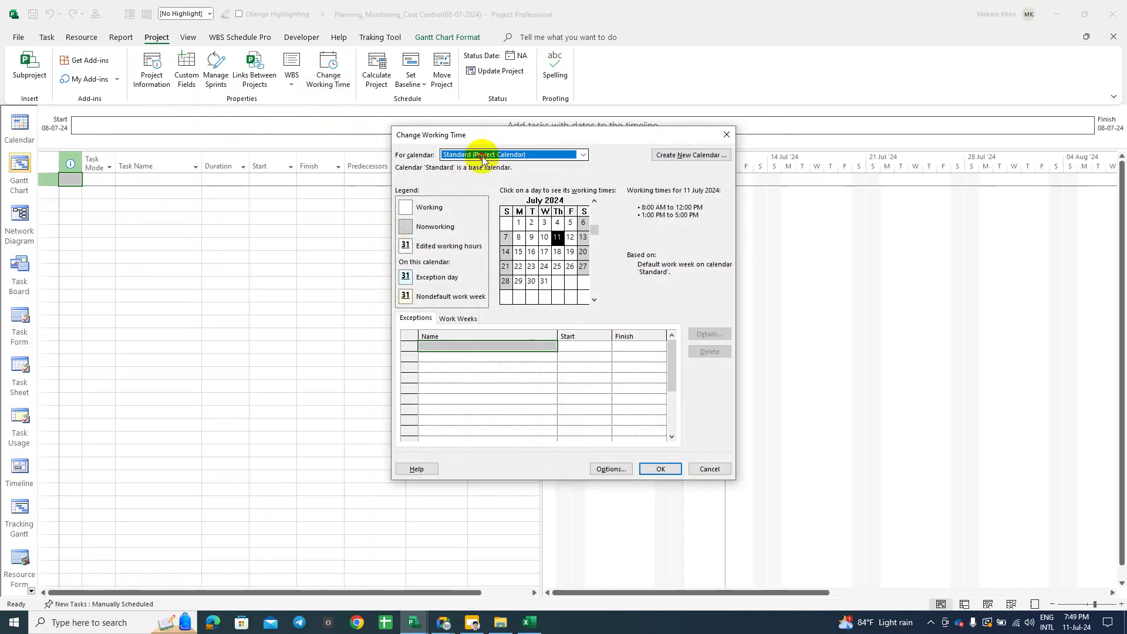
pyautogui.click(733, 137)
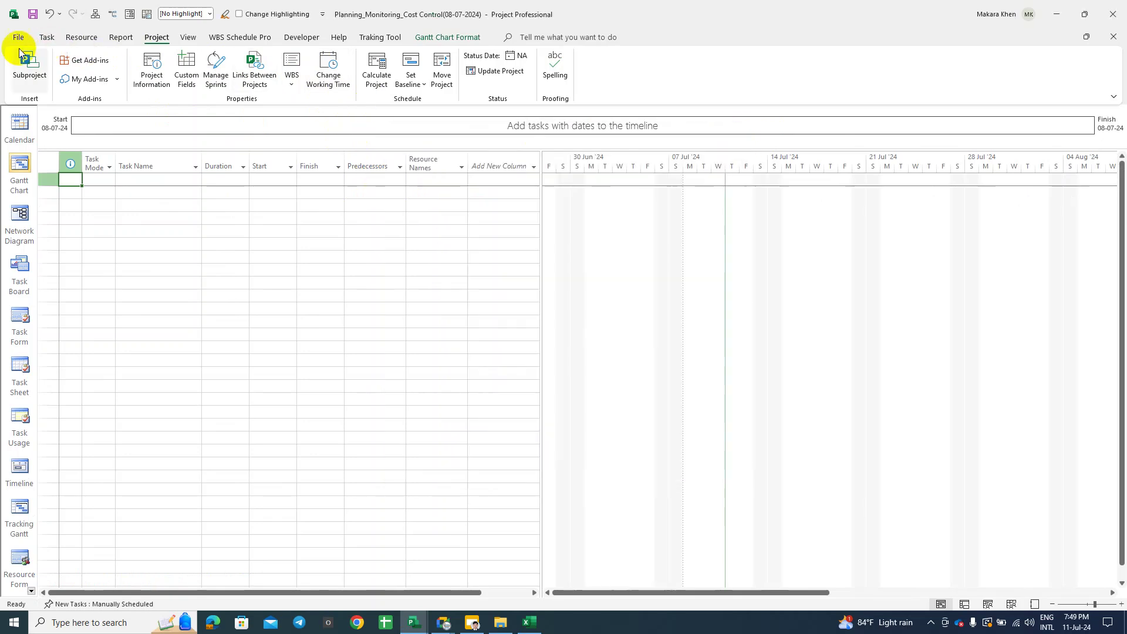
# Open Planning_Monitoring_Cost Control(08-07-2024)_1 and confirm the Standard (Project Calendar) calendar.
pyautogui.click(18, 38)
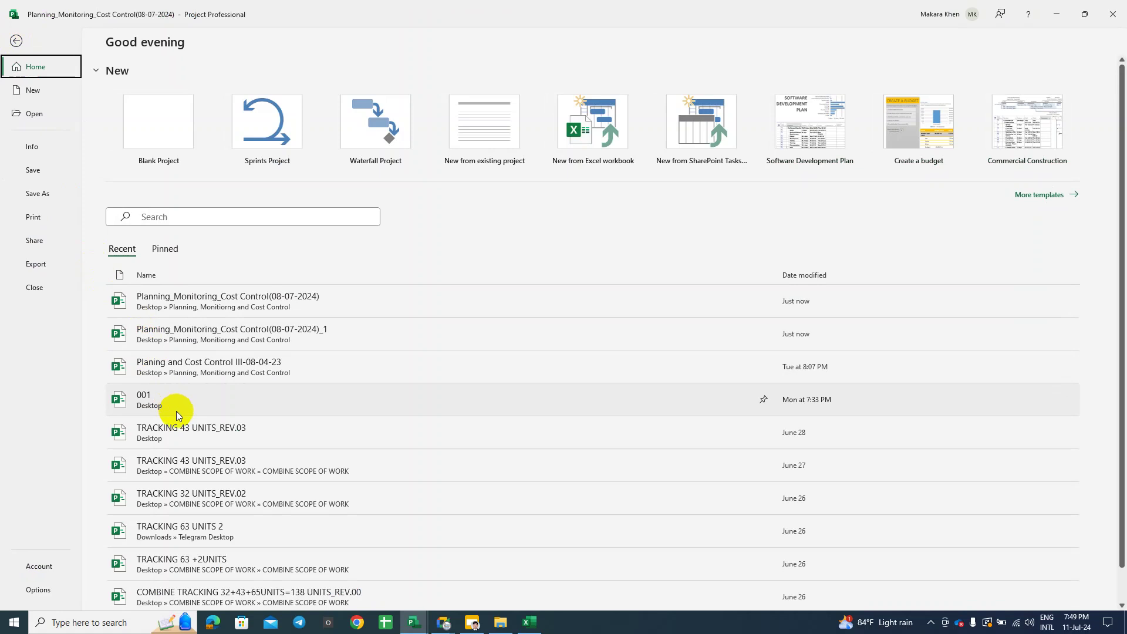
pyautogui.moveTo(228, 333)
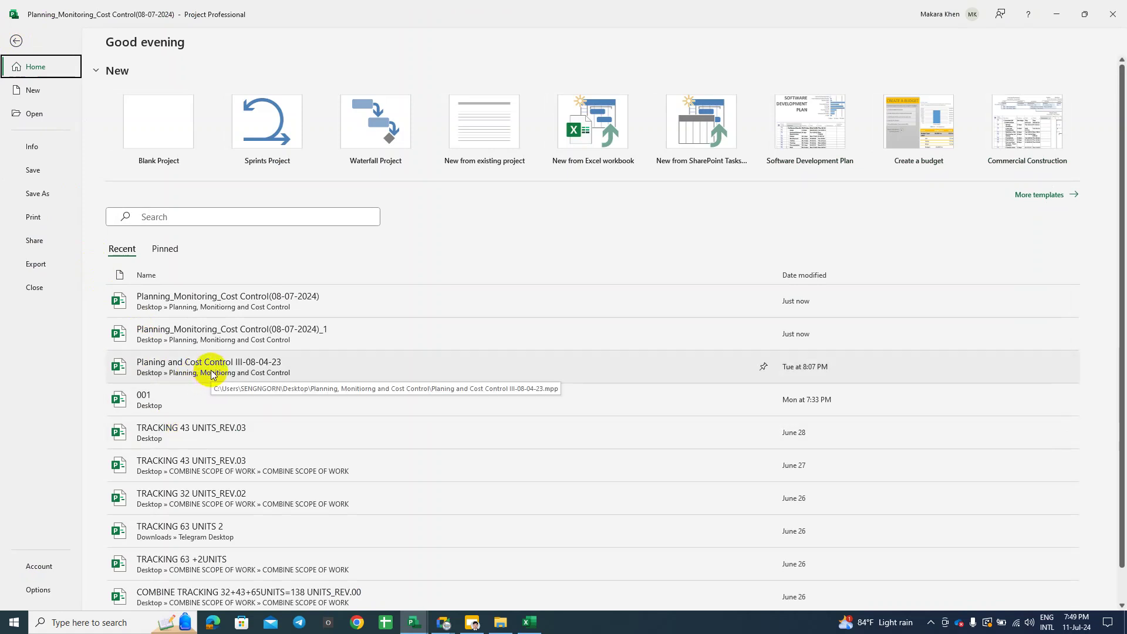
pyautogui.click(229, 336)
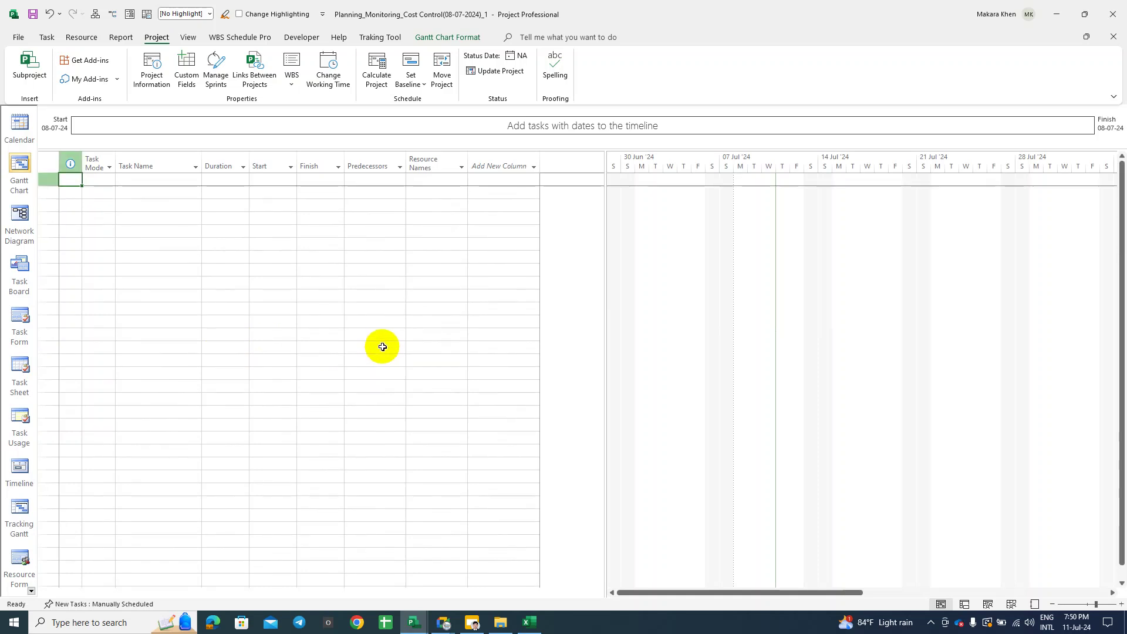
pyautogui.click(402, 335)
pyautogui.click(327, 76)
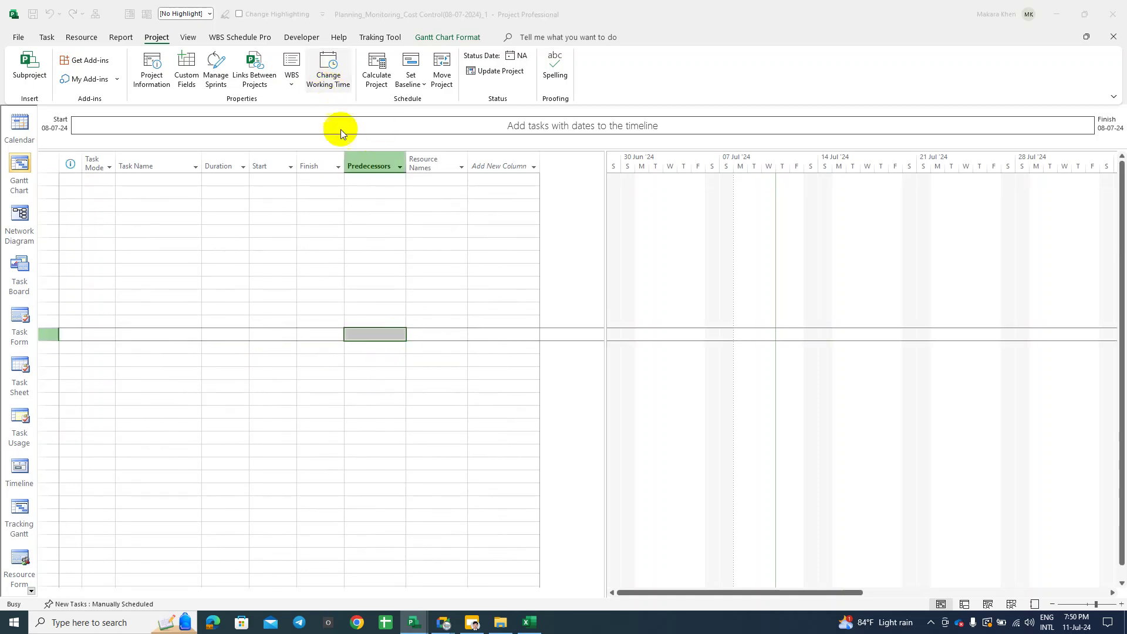
pyautogui.click(494, 154)
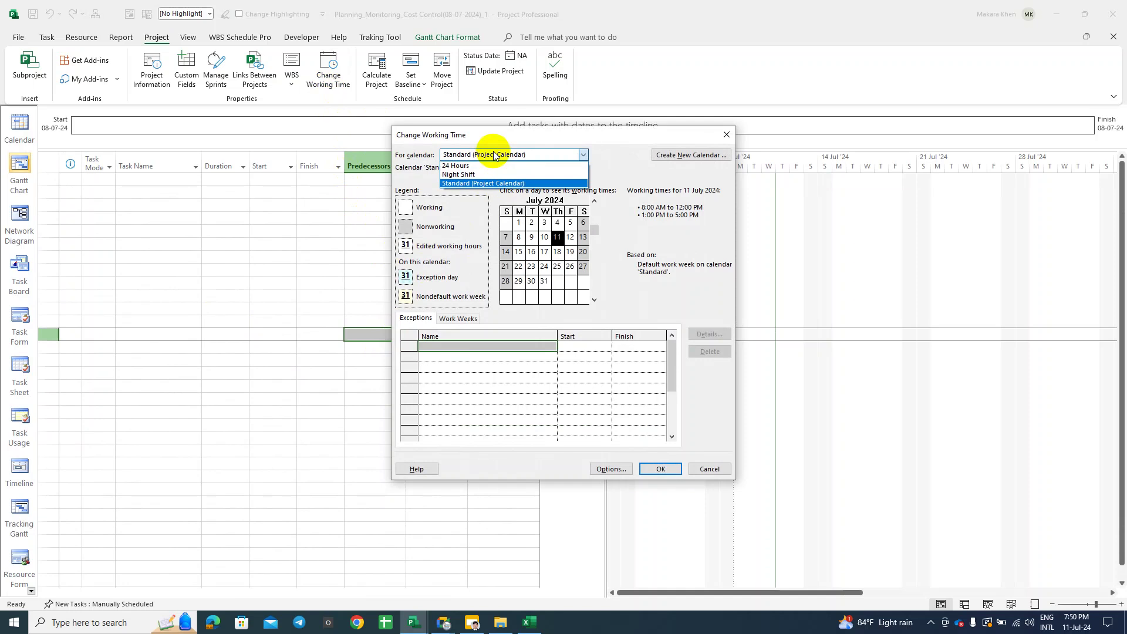
pyautogui.click(690, 470)
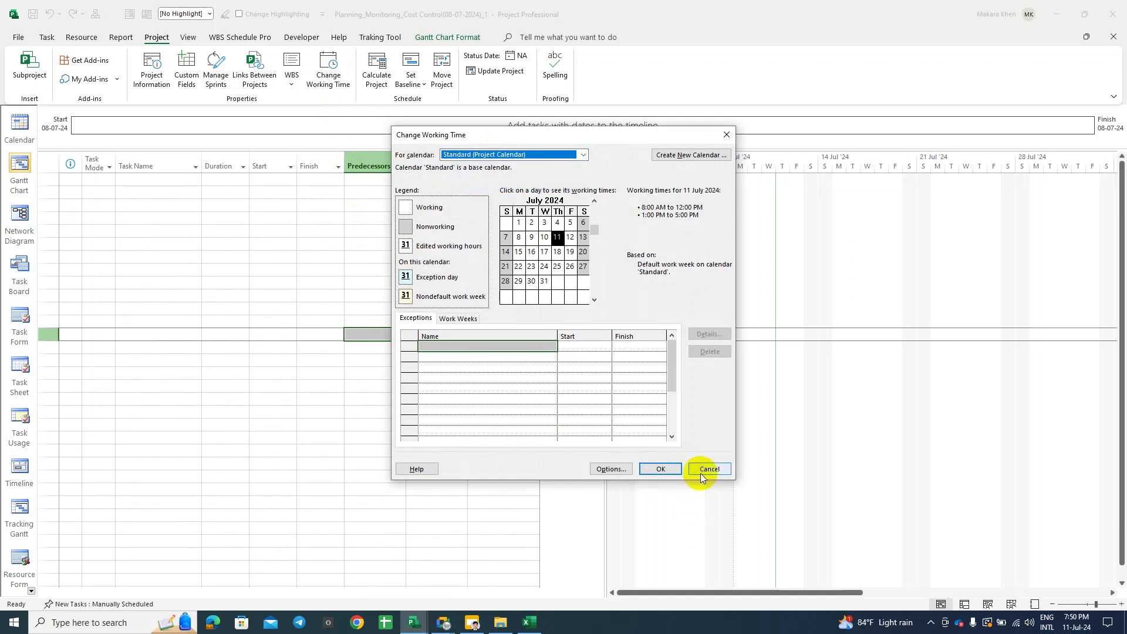
pyautogui.click(701, 473)
pyautogui.moveTo(412, 622)
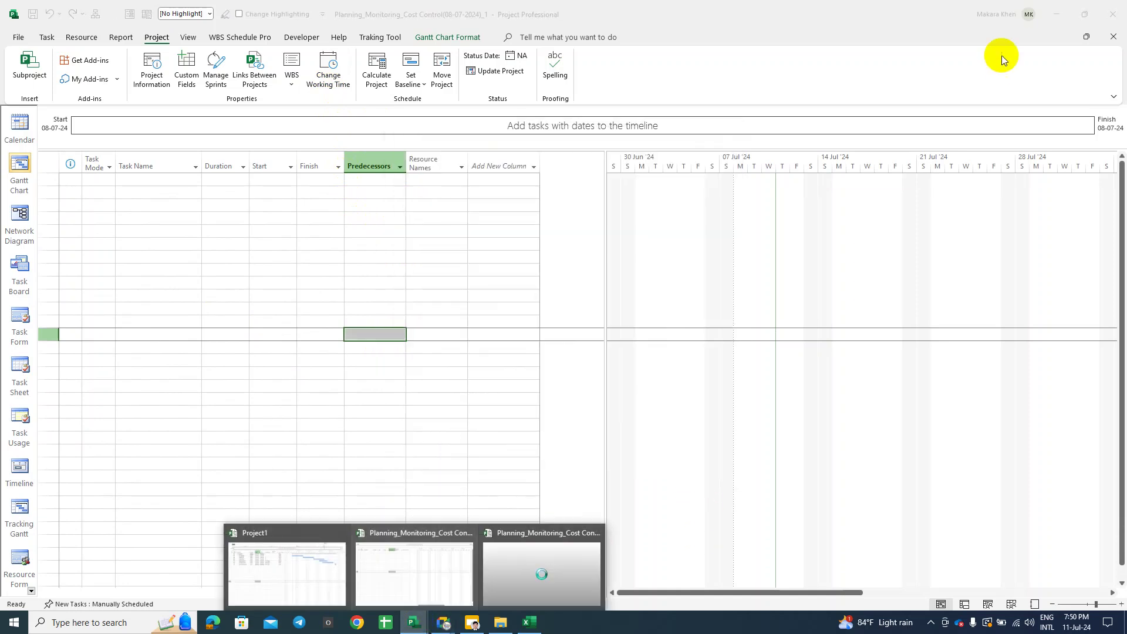
# Close Project1 without saving, then minimize Project and the browser.
pyautogui.click(1113, 14)
pyautogui.click(567, 345)
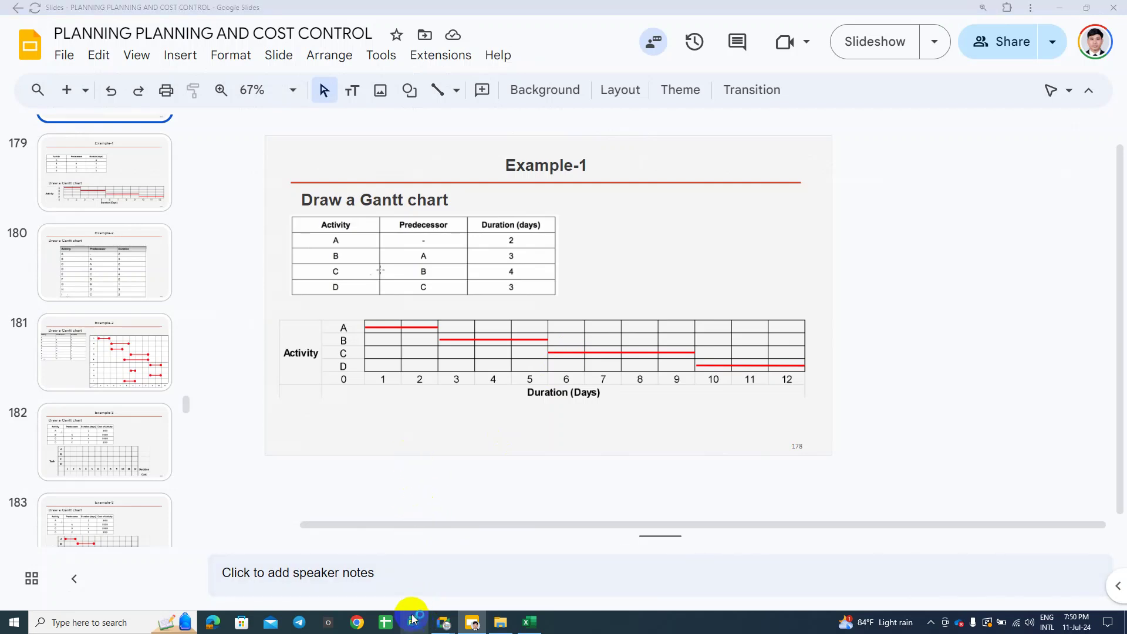
pyautogui.click(413, 619)
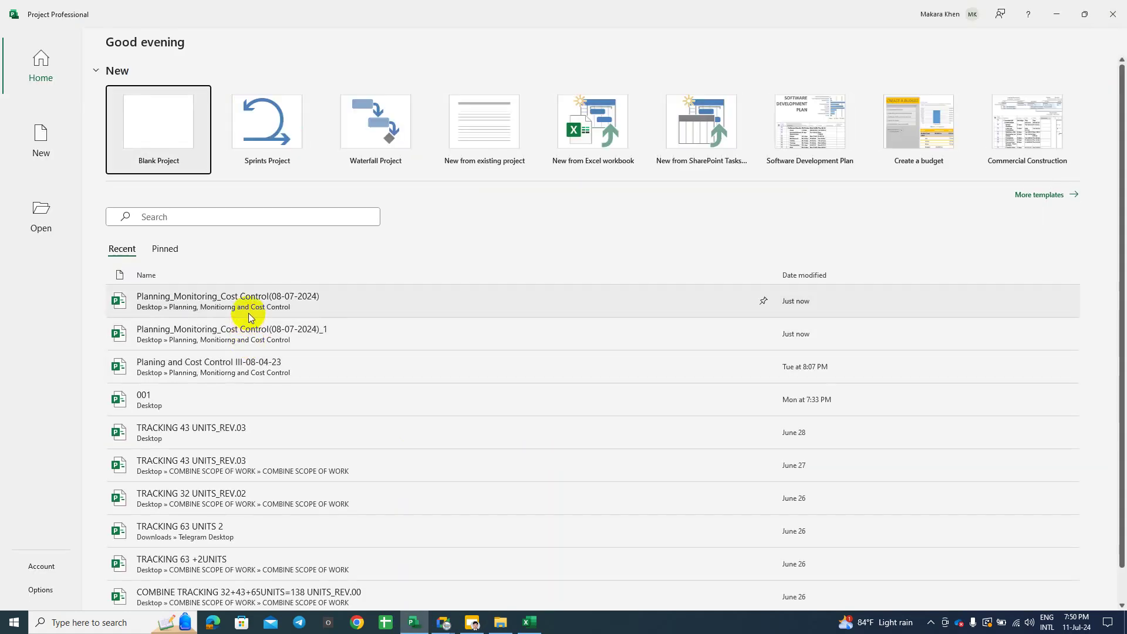
pyautogui.click(1057, 15)
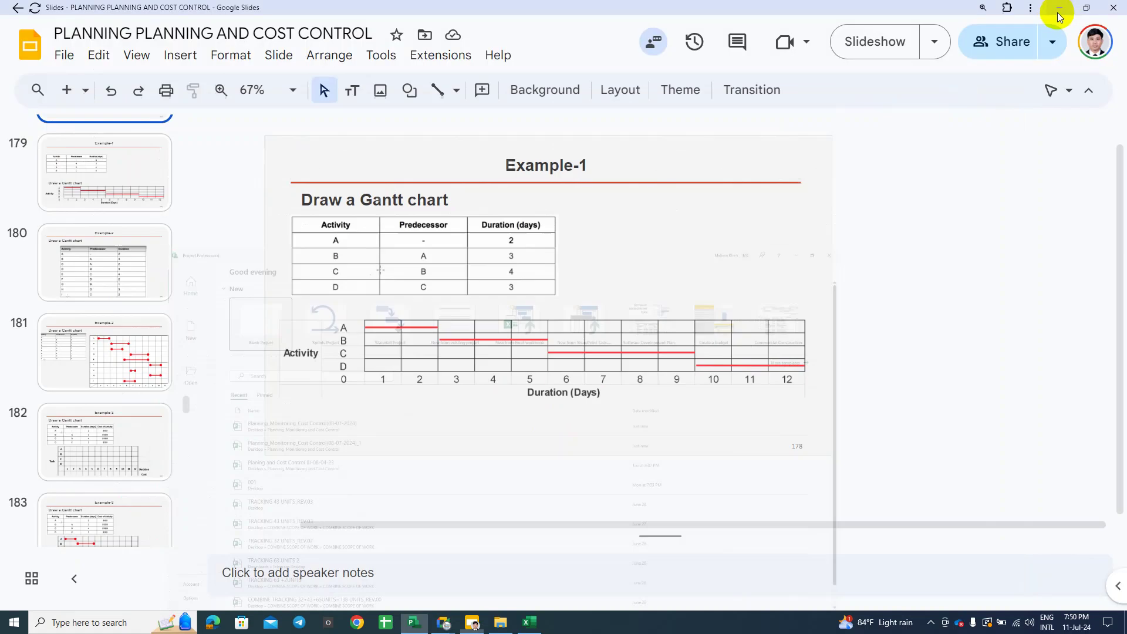
pyautogui.click(1048, 14)
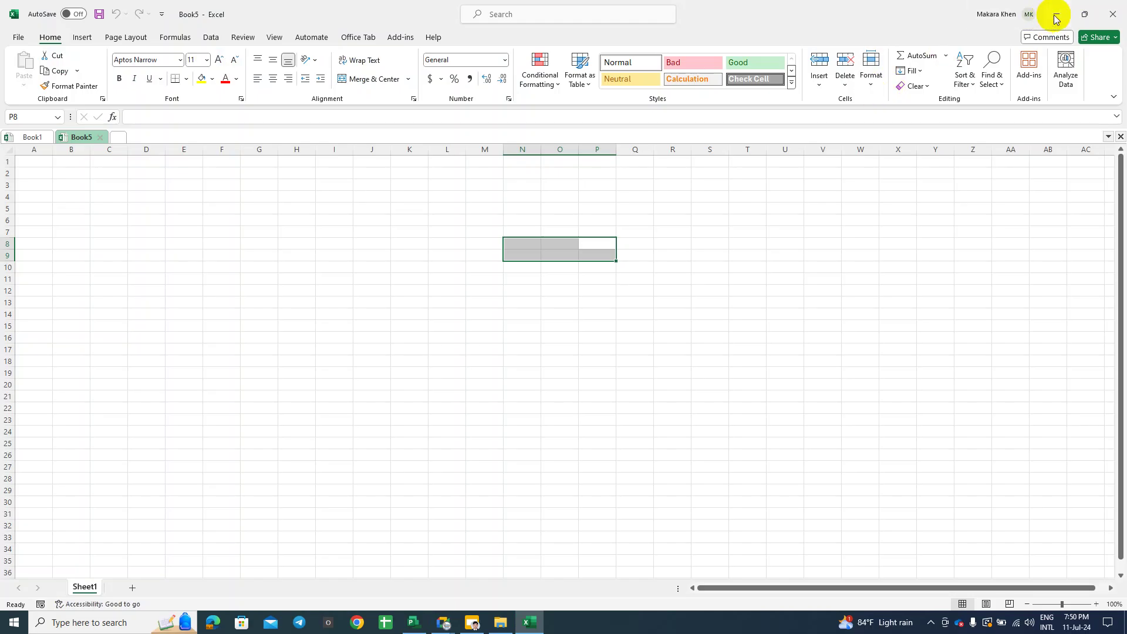
# Minimize Excel and turn on Show desktop icons.
pyautogui.click(1057, 15)
pyautogui.rightClick(643, 185)
pyautogui.moveTo(696, 195)
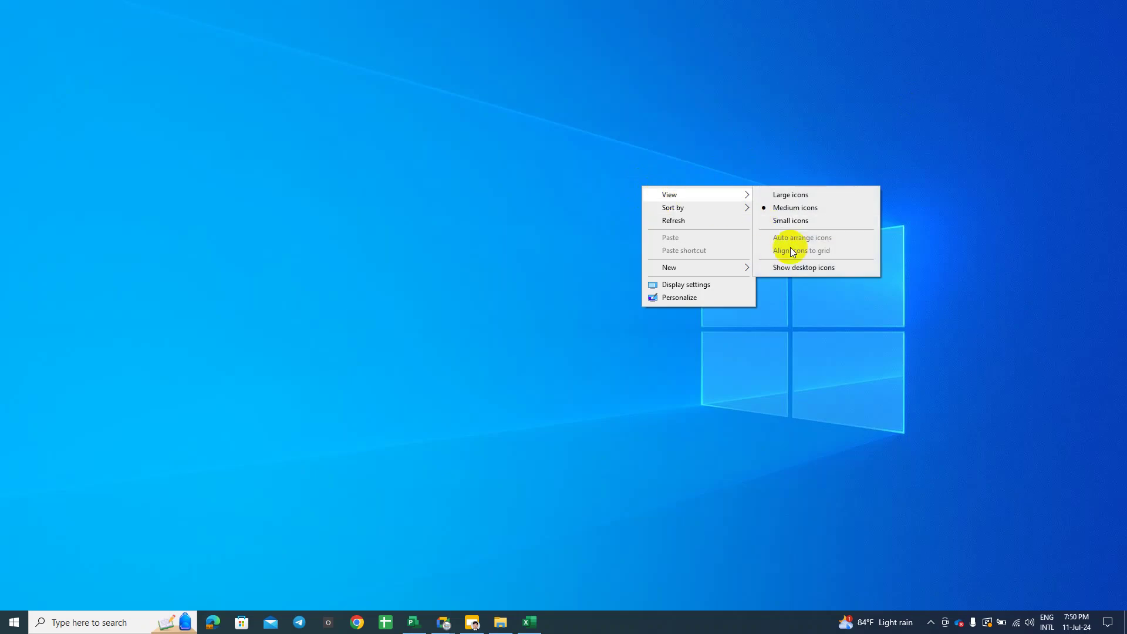
pyautogui.click(797, 270)
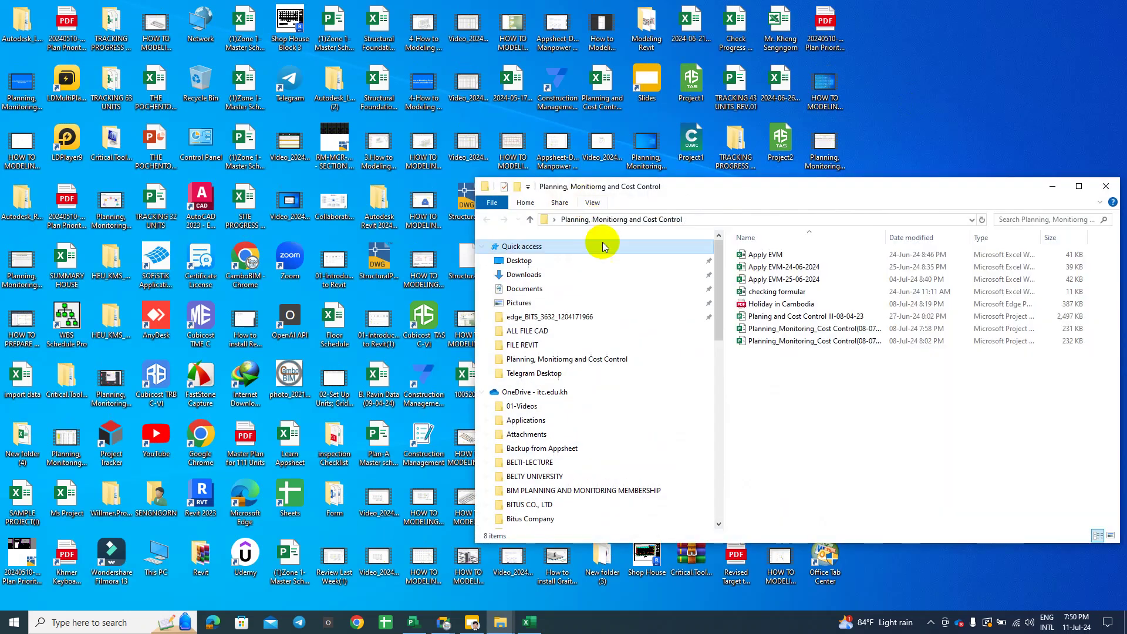
# Open Planning_Monitoring_Cost Control(08-07-2024) from the Planning, Monitoring and Cost Control folder.
pyautogui.doubleClick(701, 187)
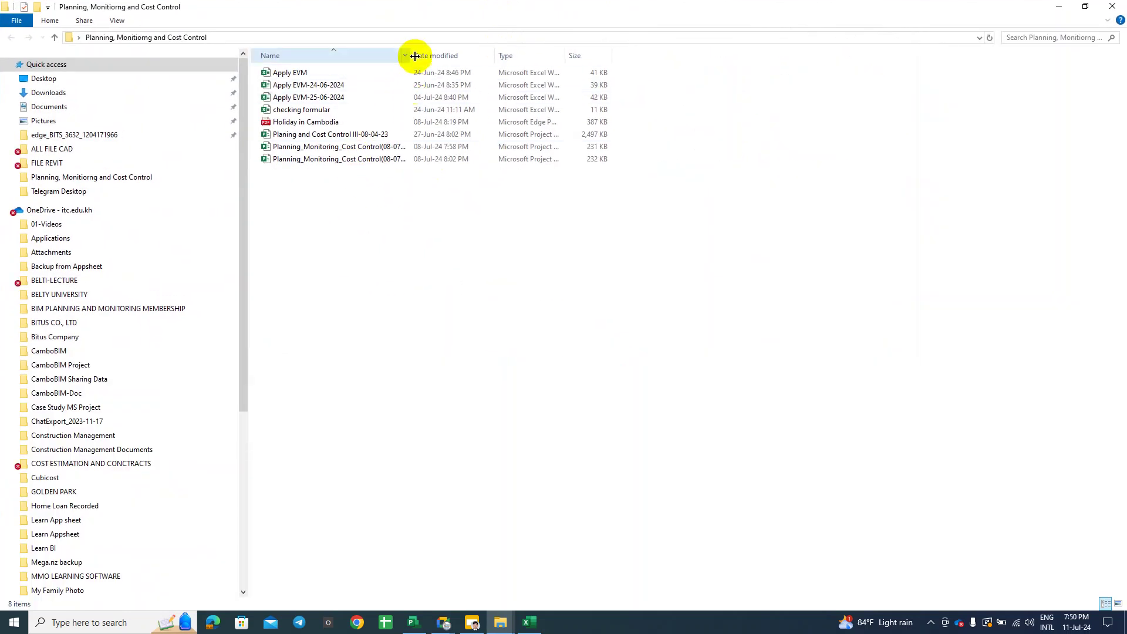
pyautogui.doubleClick(409, 55)
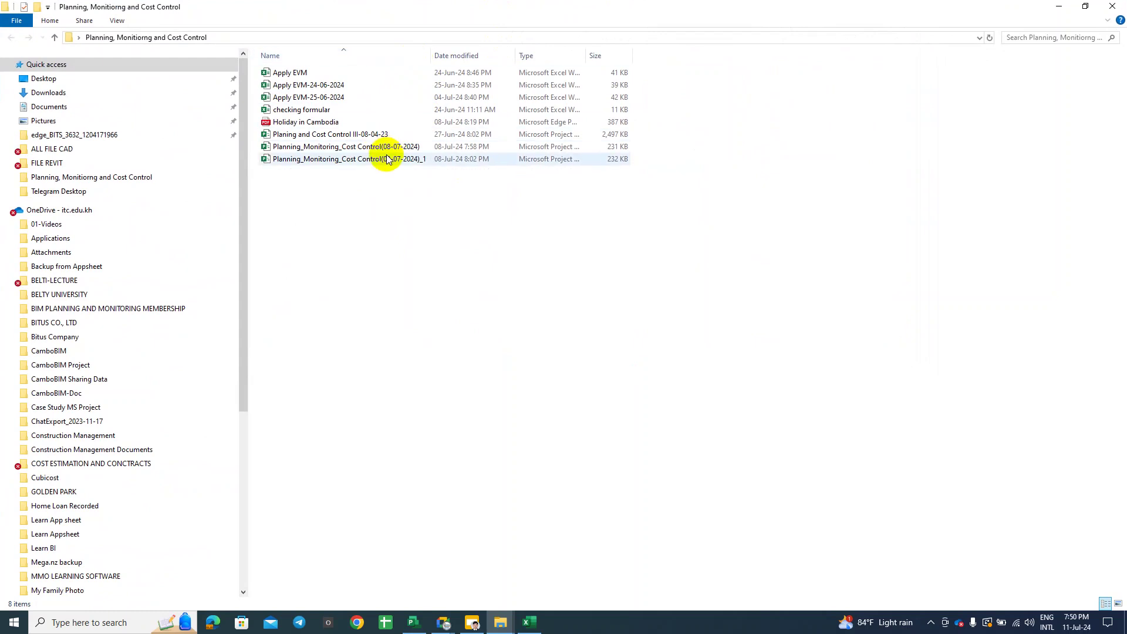
pyautogui.click(389, 147)
pyautogui.doubleClick(389, 148)
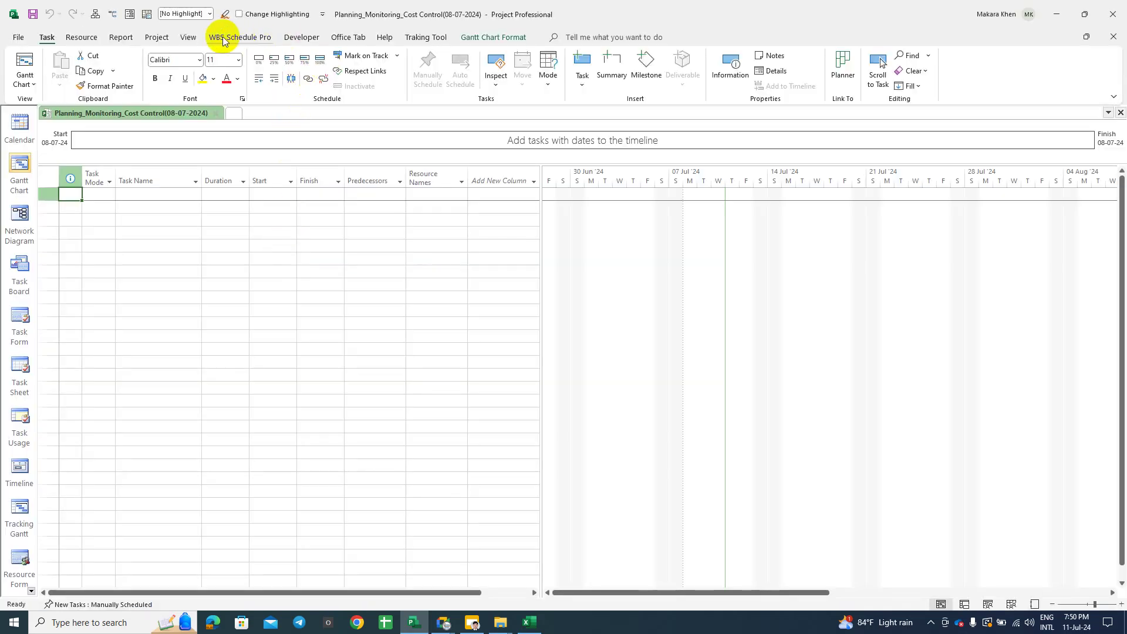
pyautogui.click(156, 36)
pyautogui.click(339, 69)
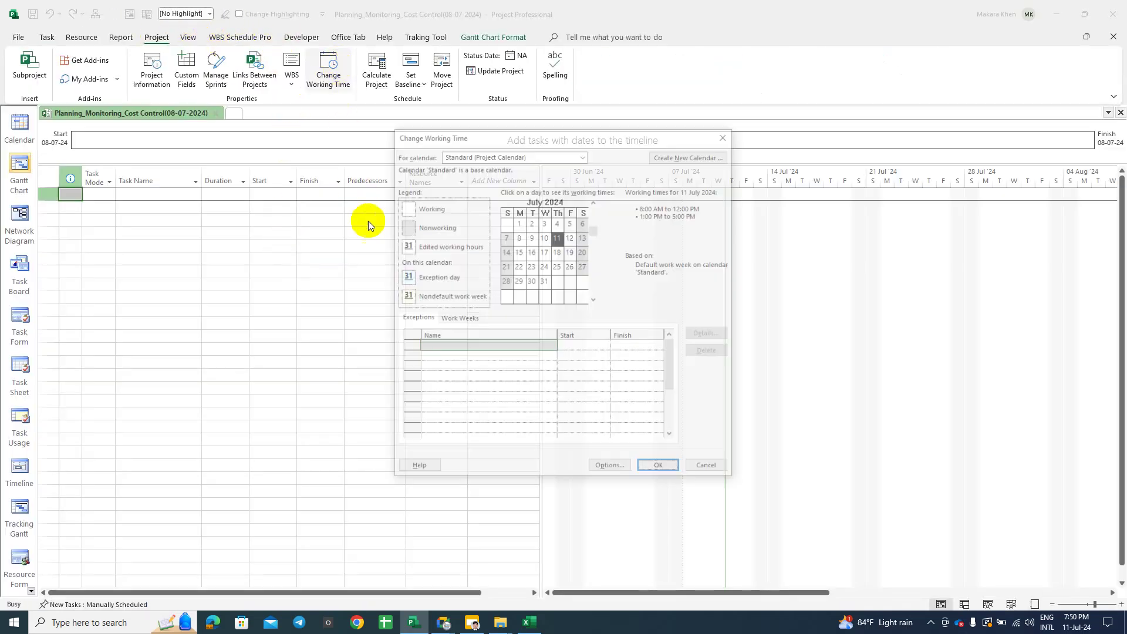
pyautogui.click(487, 155)
pyautogui.click(487, 154)
pyautogui.click(726, 134)
pyautogui.click(1056, 15)
pyautogui.doubleClick(495, 158)
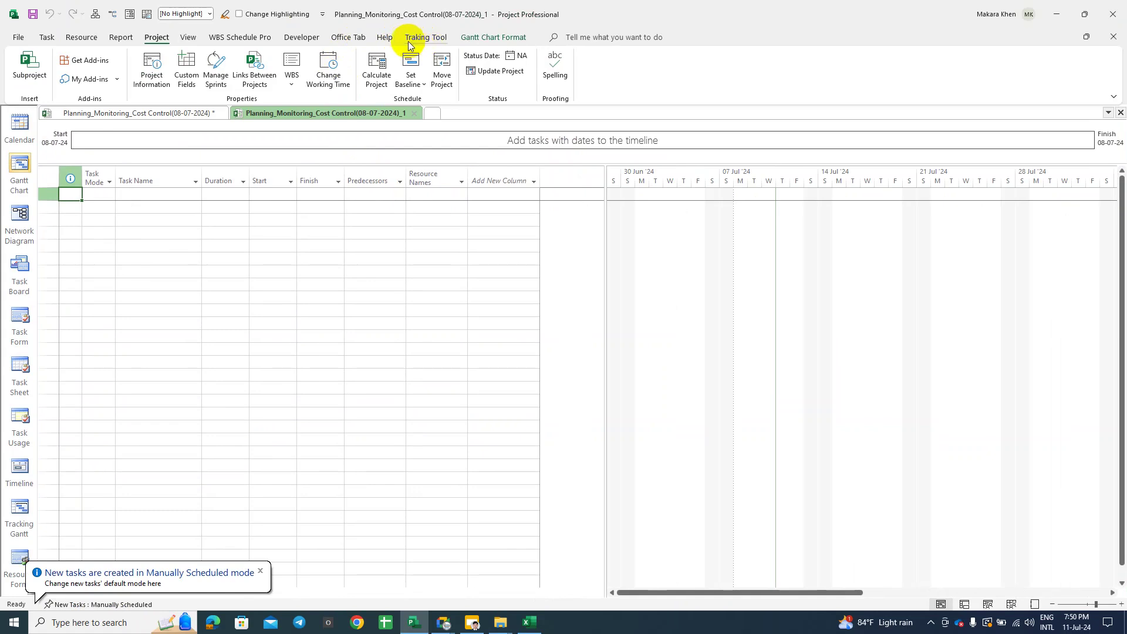
pyautogui.click(359, 39)
pyautogui.click(264, 275)
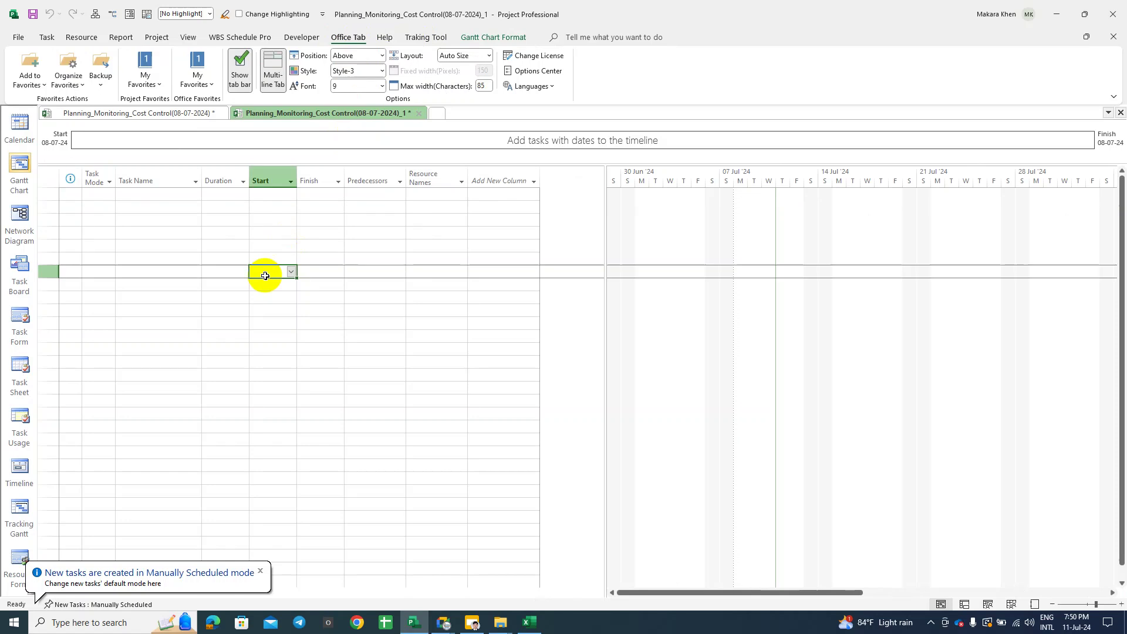
pyautogui.click(155, 37)
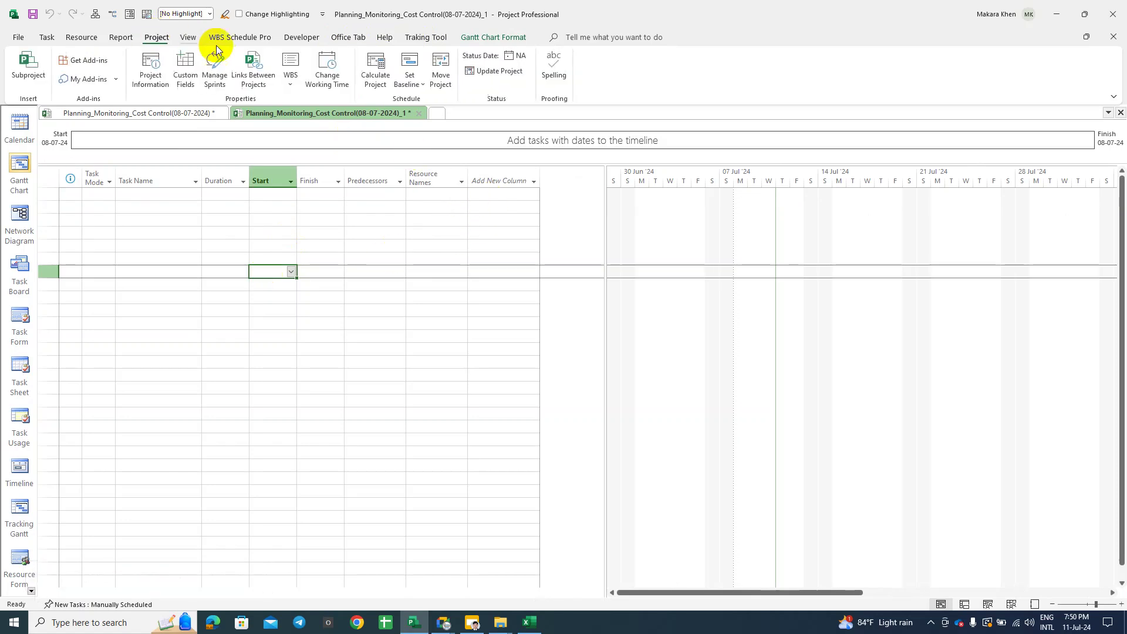
pyautogui.click(327, 69)
pyautogui.click(505, 154)
pyautogui.click(402, 292)
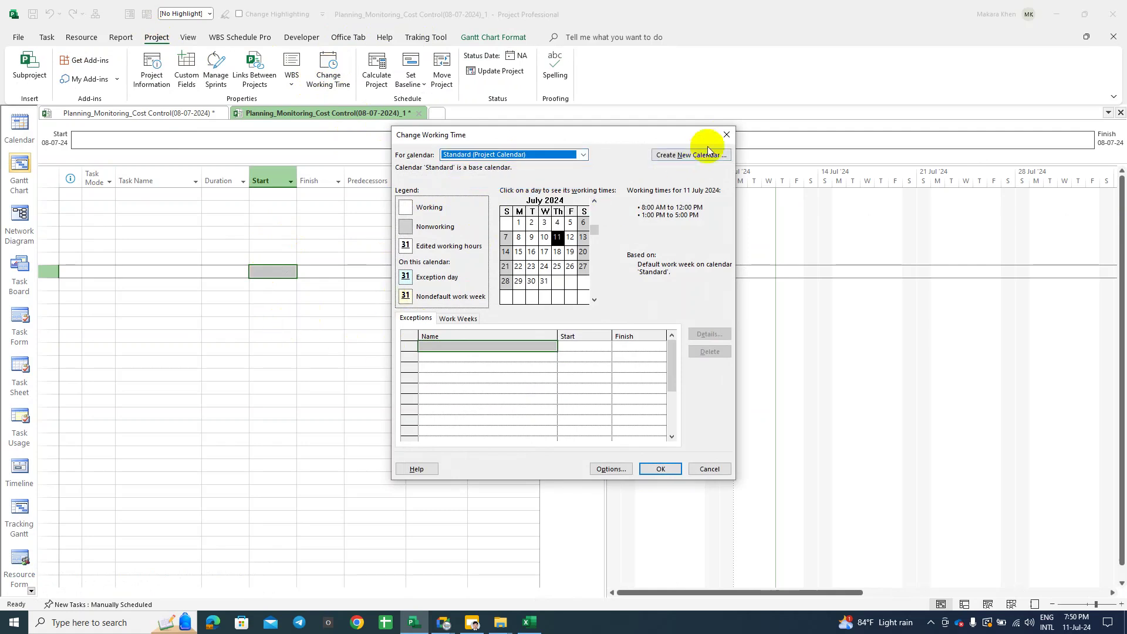
pyautogui.click(724, 134)
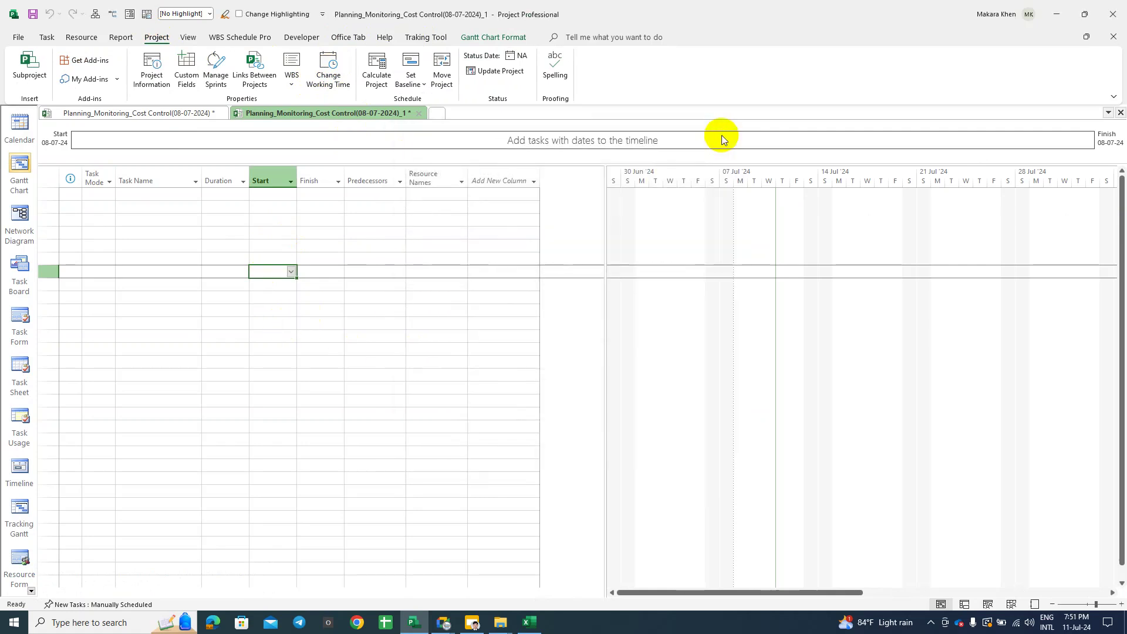
pyautogui.click(311, 305)
pyautogui.click(419, 113)
pyautogui.click(427, 349)
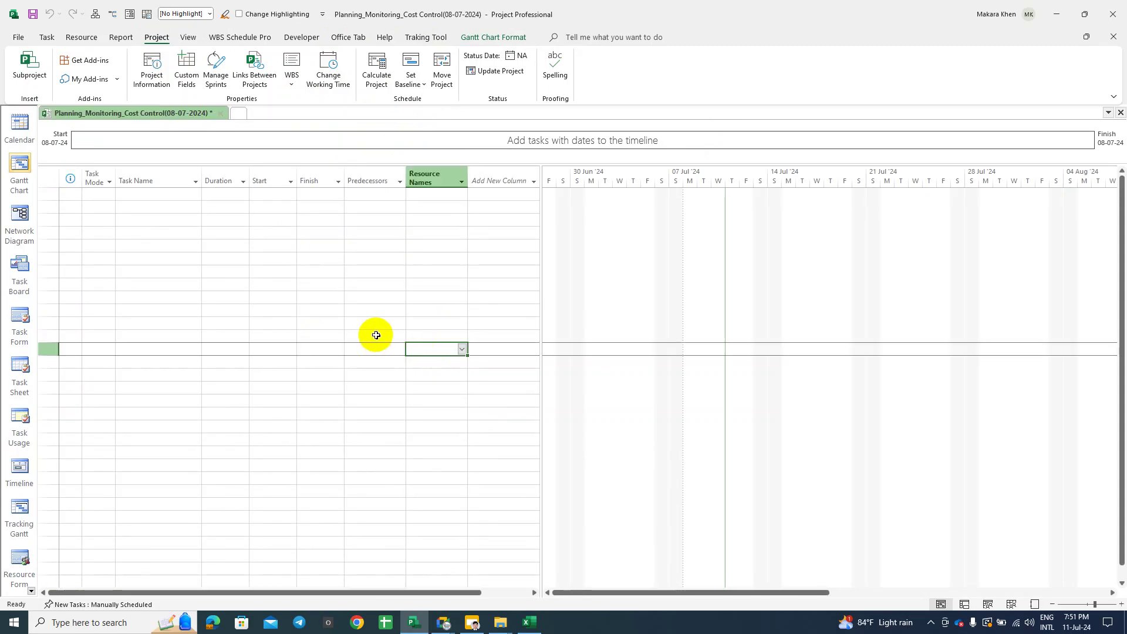
# Enter Activity A as the first task and make new tasks Auto Scheduled.
pyautogui.click(143, 195)
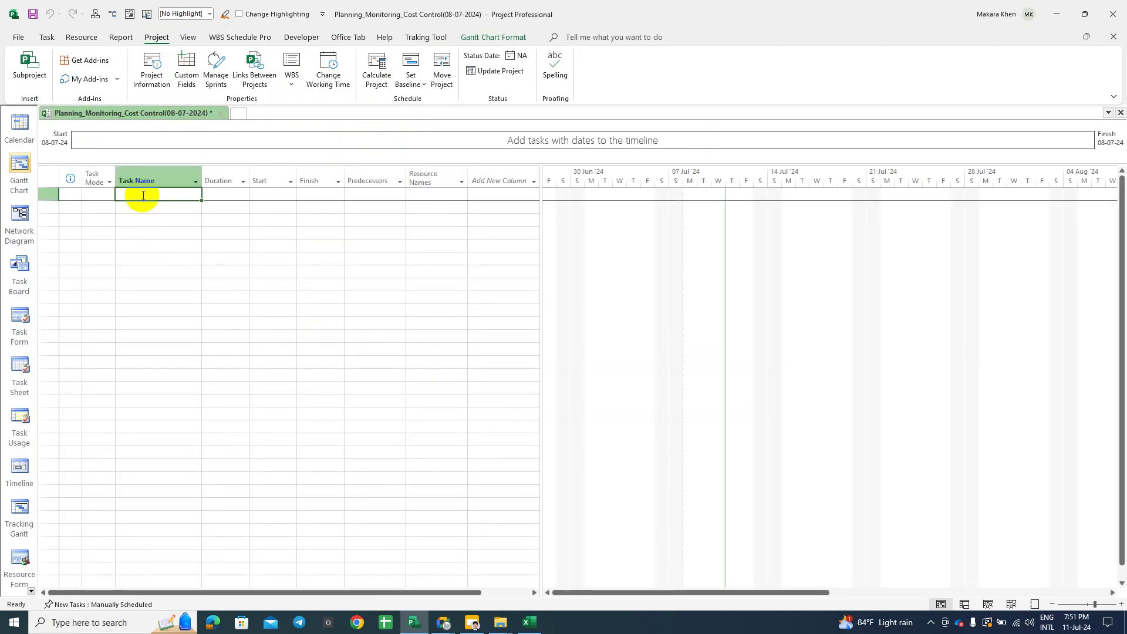
pyautogui.write('Activity A')
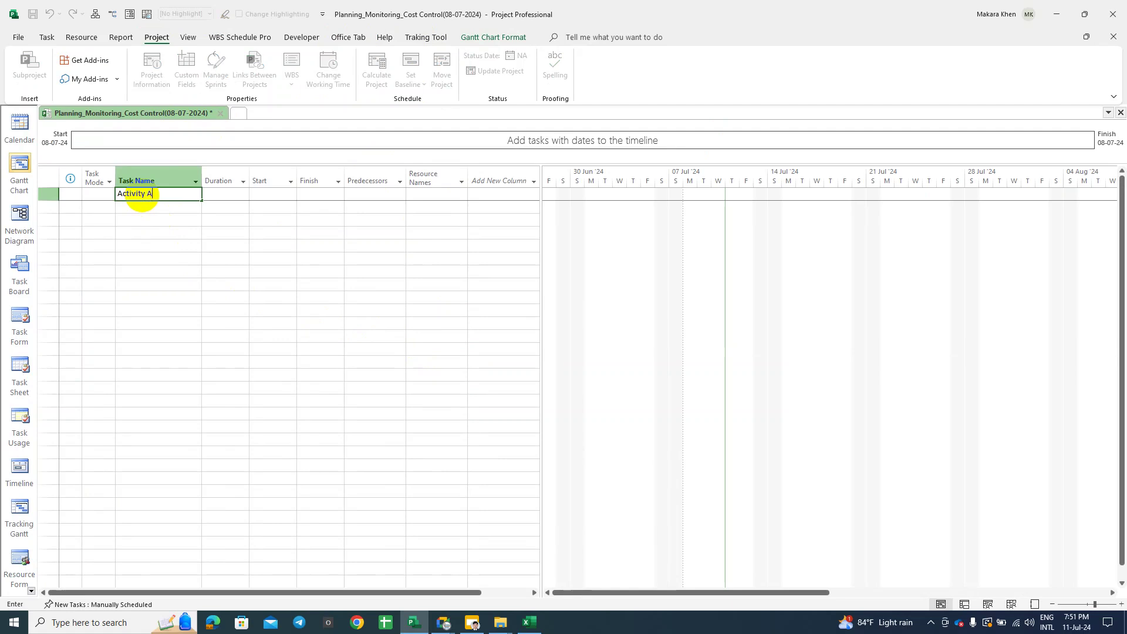
pyautogui.press('Return')
pyautogui.write('Ac')
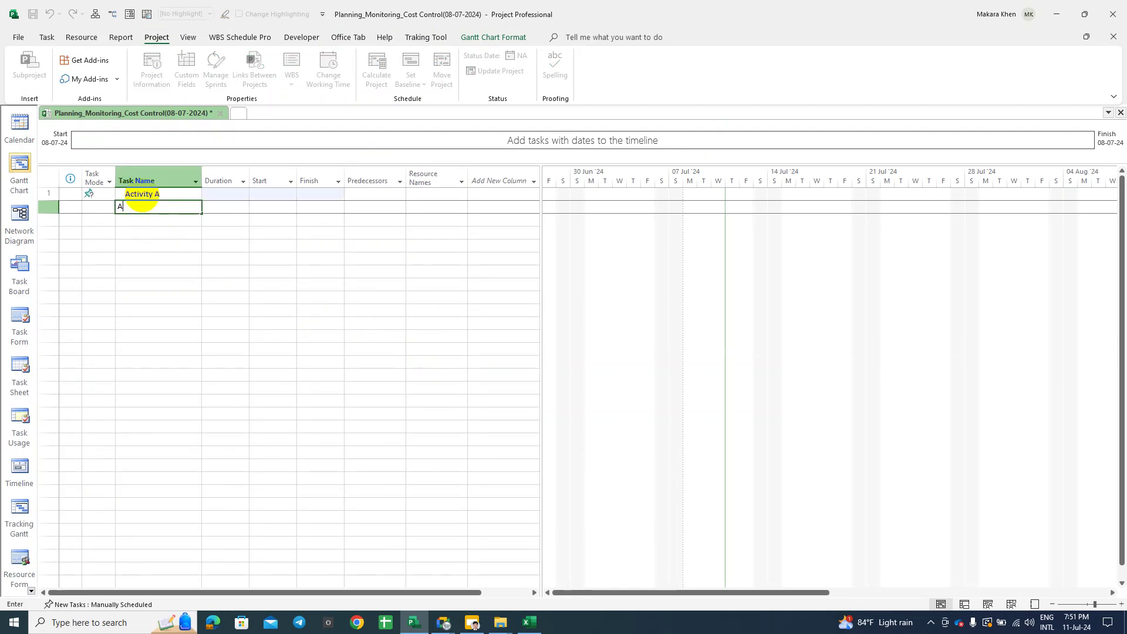
pyautogui.press('Escape')
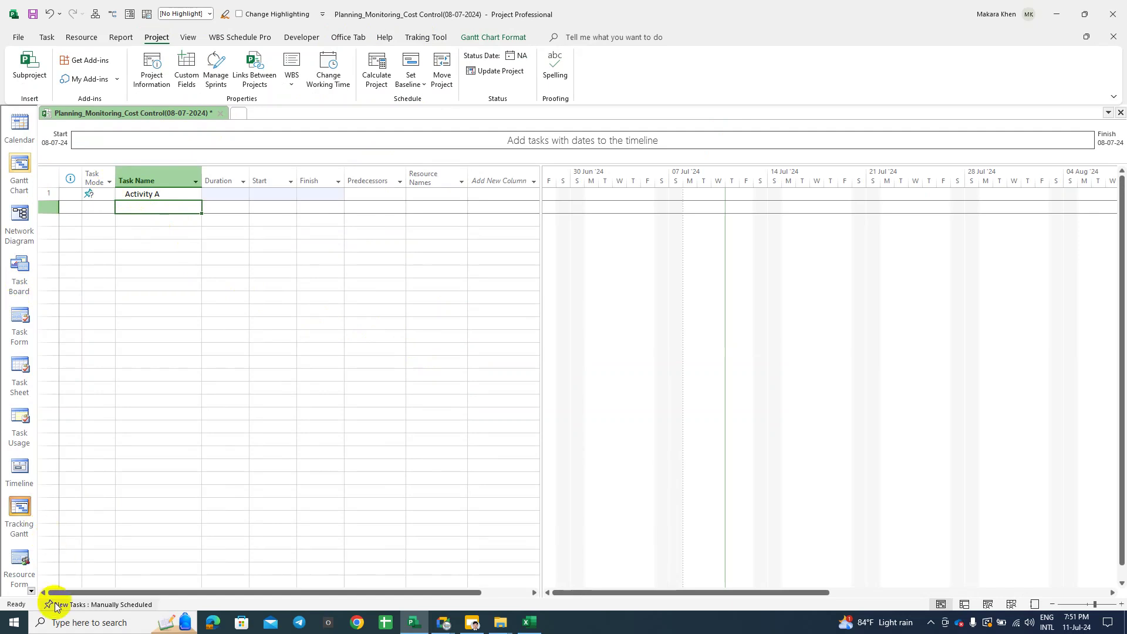
pyautogui.click(55, 604)
pyautogui.click(68, 568)
pyautogui.click(97, 368)
# Add Activitiy B as the second task and fill it into the next two rows.
pyautogui.click(130, 206)
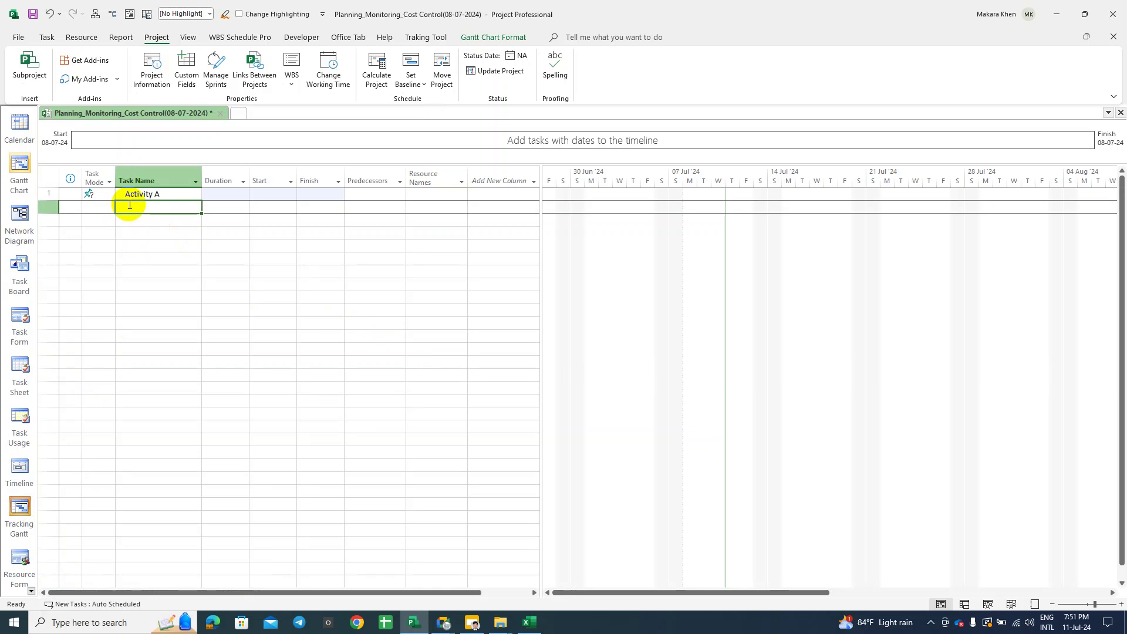
pyautogui.write('Activitiy B')
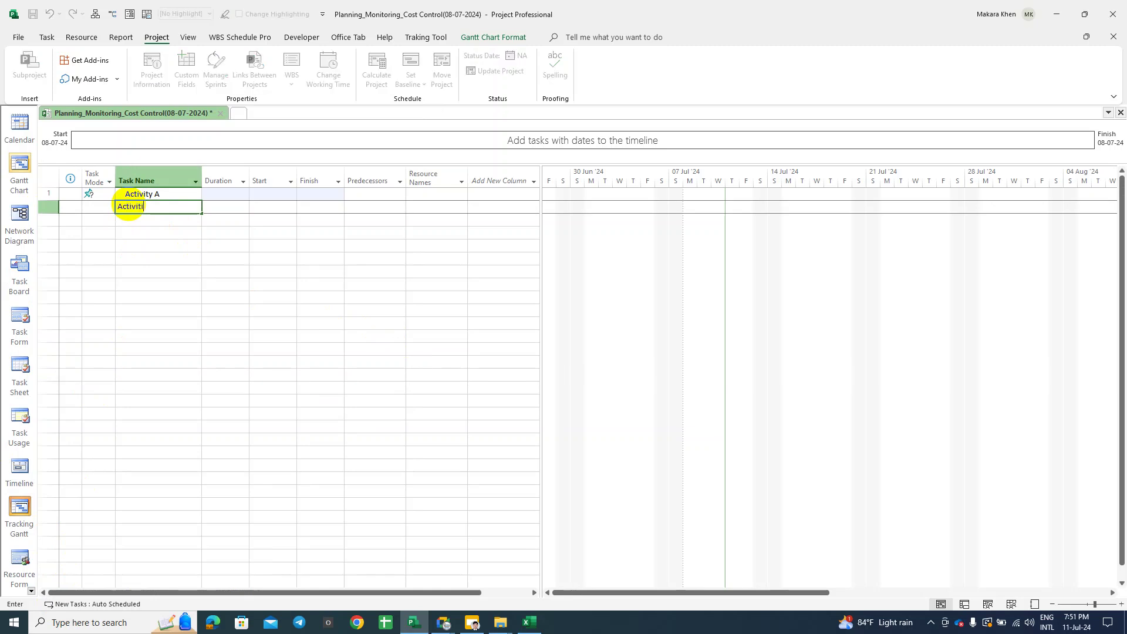
pyautogui.press('Return')
pyautogui.click(141, 206)
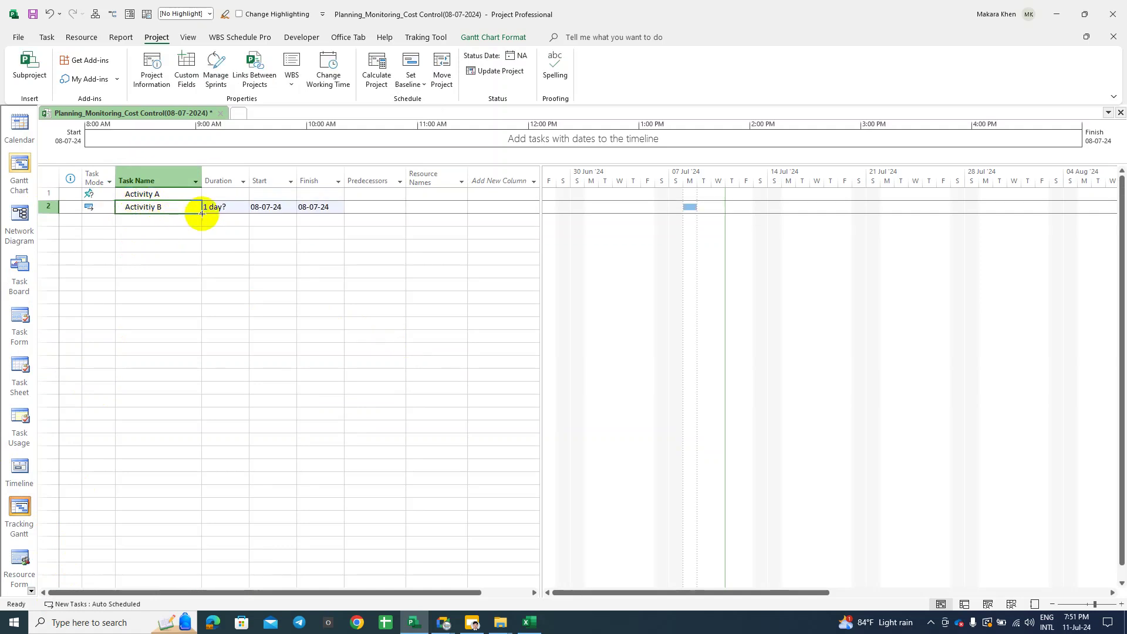
pyautogui.moveTo(201, 228); pyautogui.dragTo(200, 239)
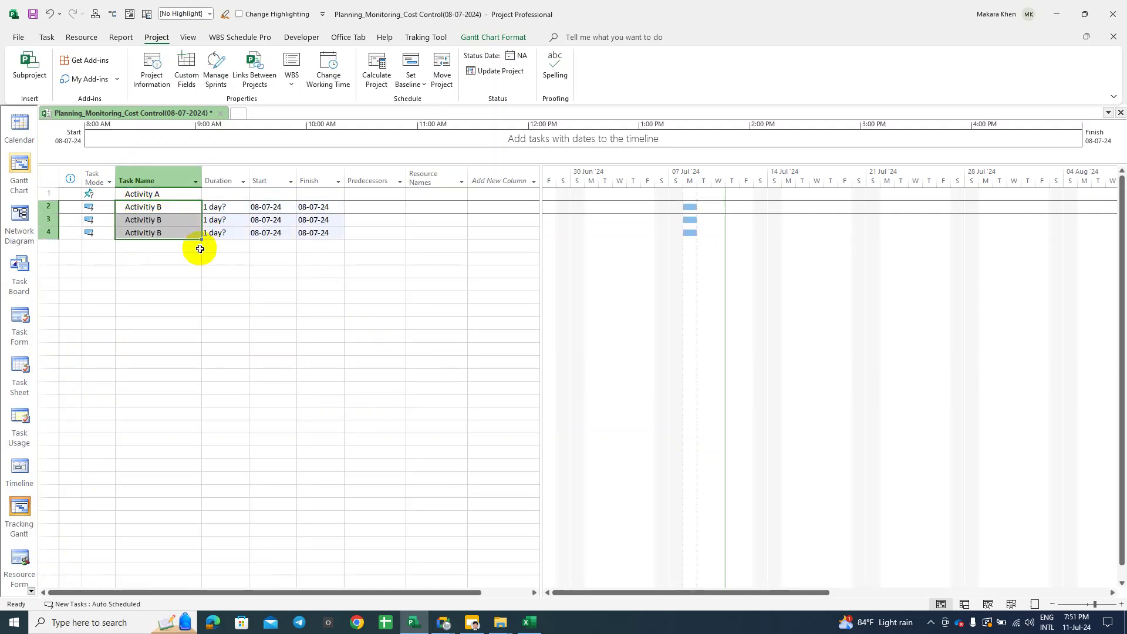
# Glance at the Excel workbook and the slides, then return to the Project schedule.
pyautogui.click(521, 626)
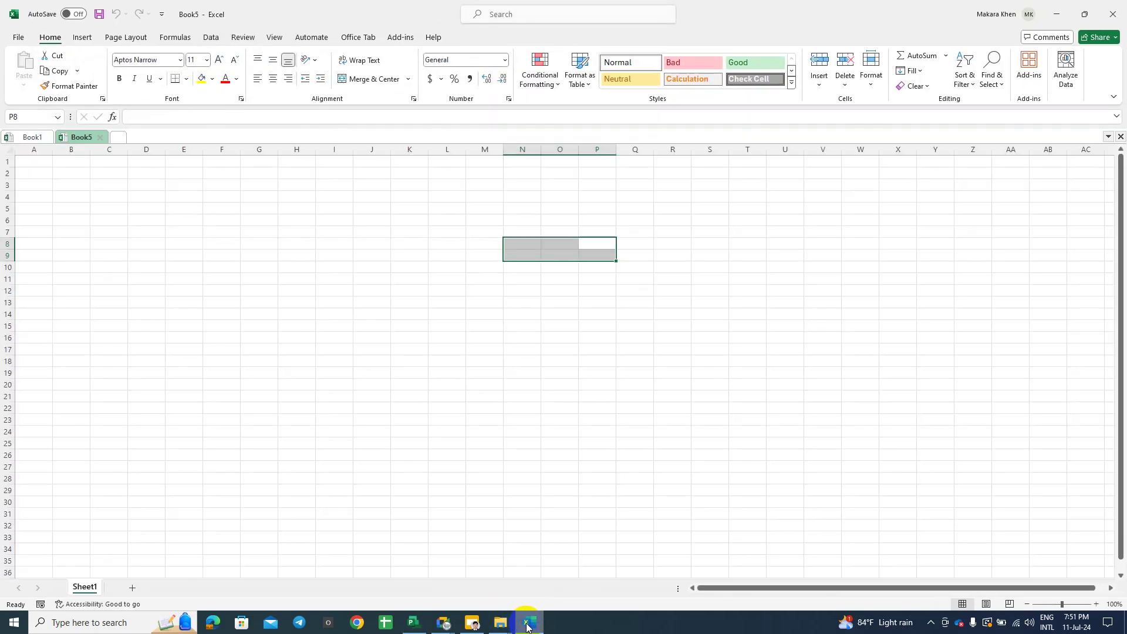
pyautogui.click(473, 623)
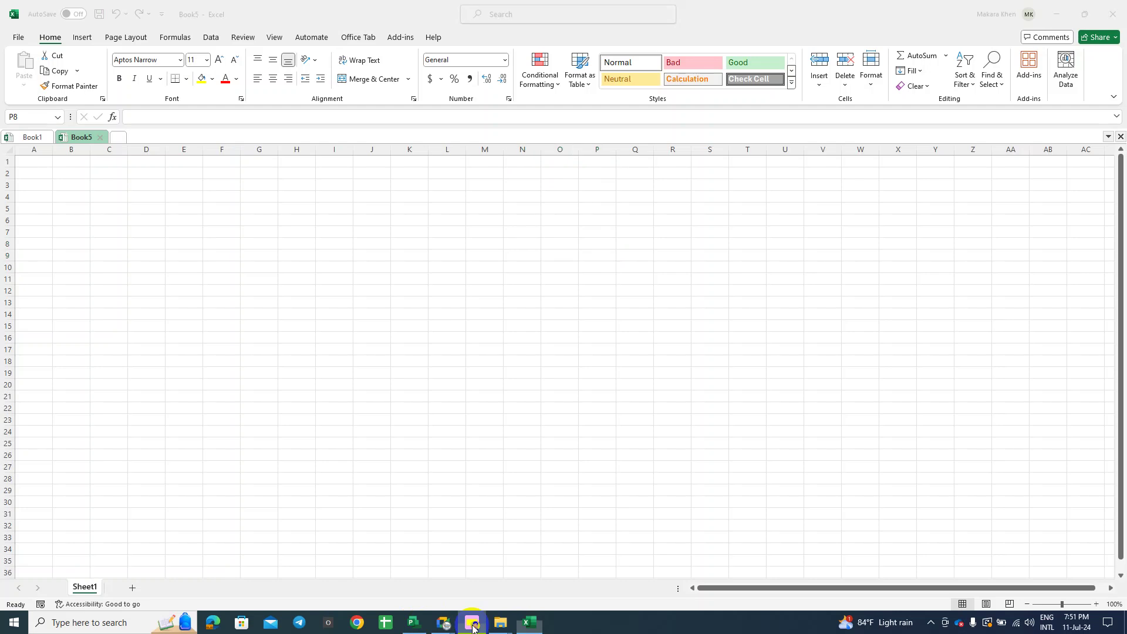
pyautogui.click(473, 625)
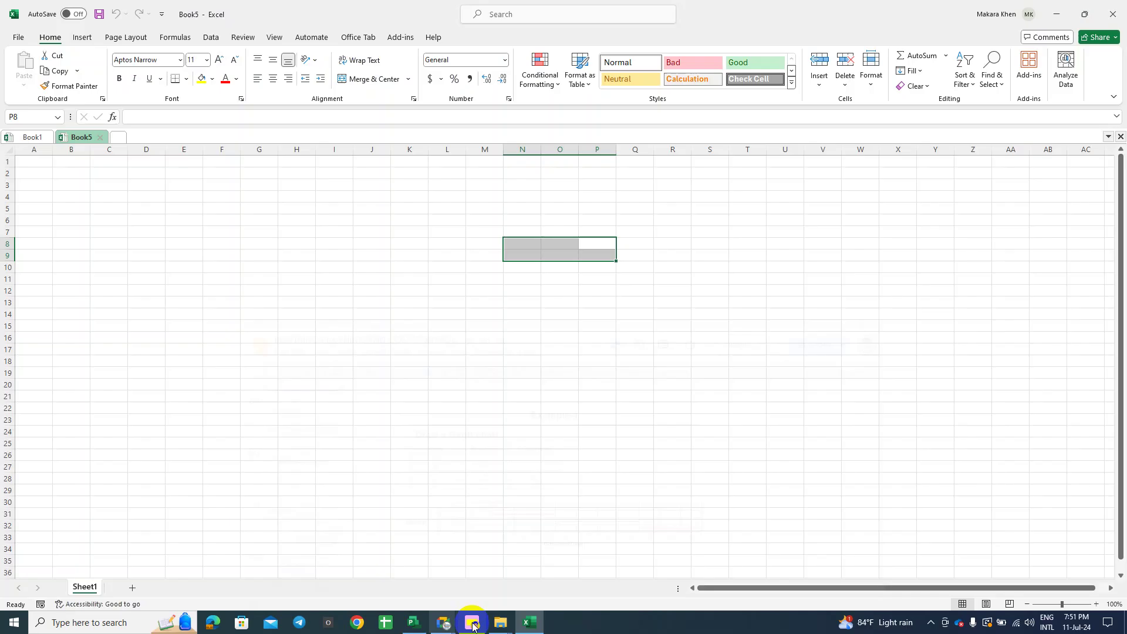
pyautogui.click(261, 280)
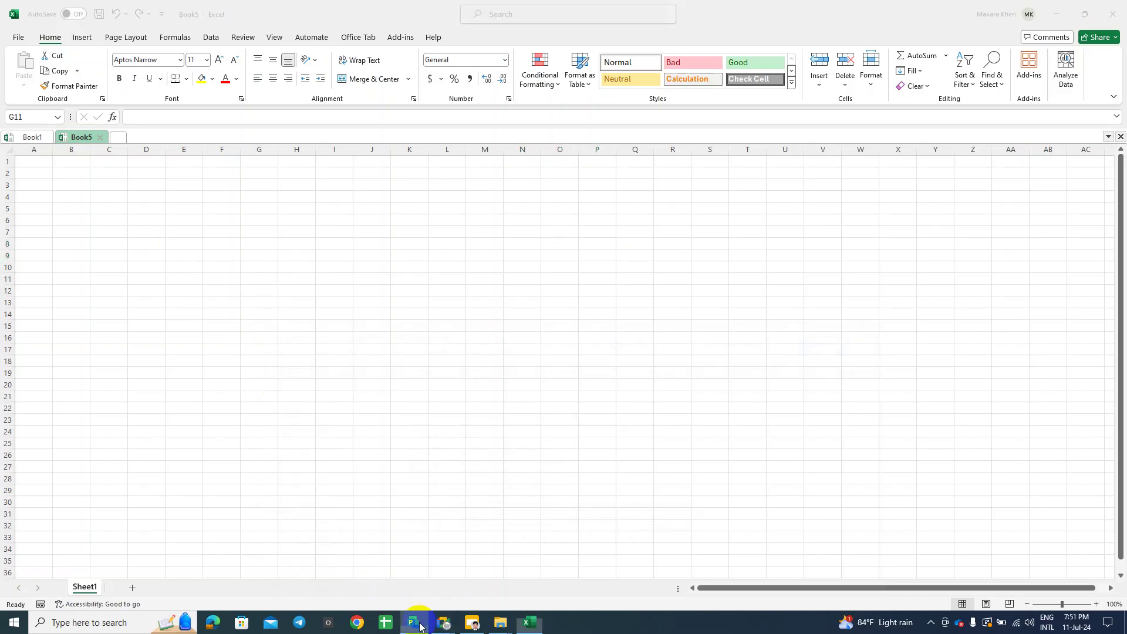
pyautogui.click(414, 622)
pyautogui.click(237, 335)
# Rename the third and fourth tasks to Activitiy C and Activitiy D.
pyautogui.click(158, 221)
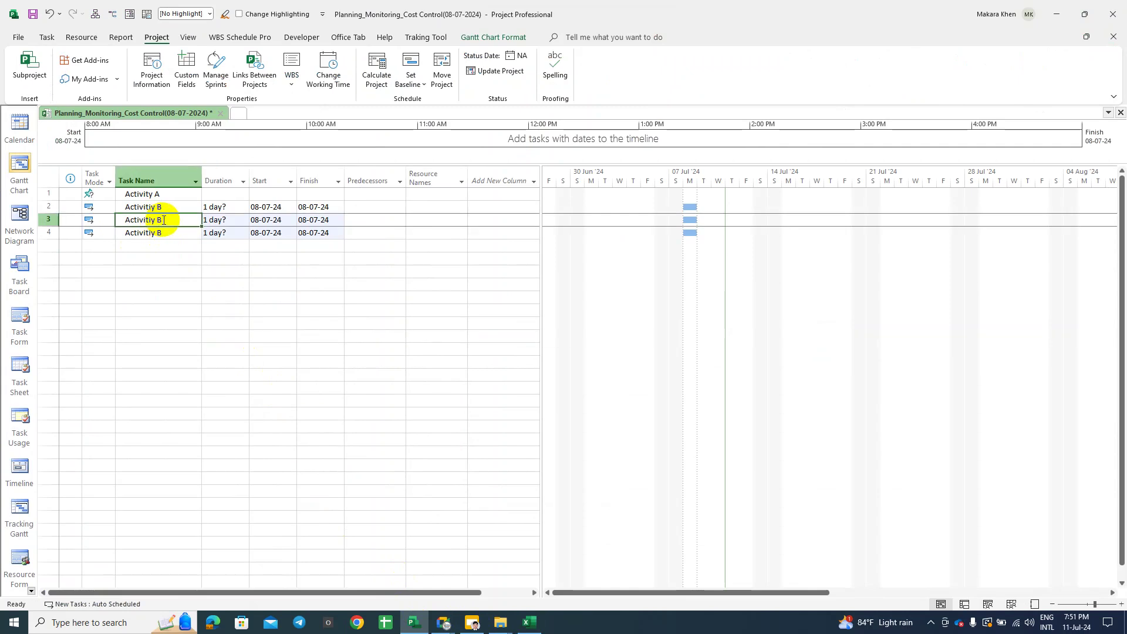
pyautogui.click(156, 220)
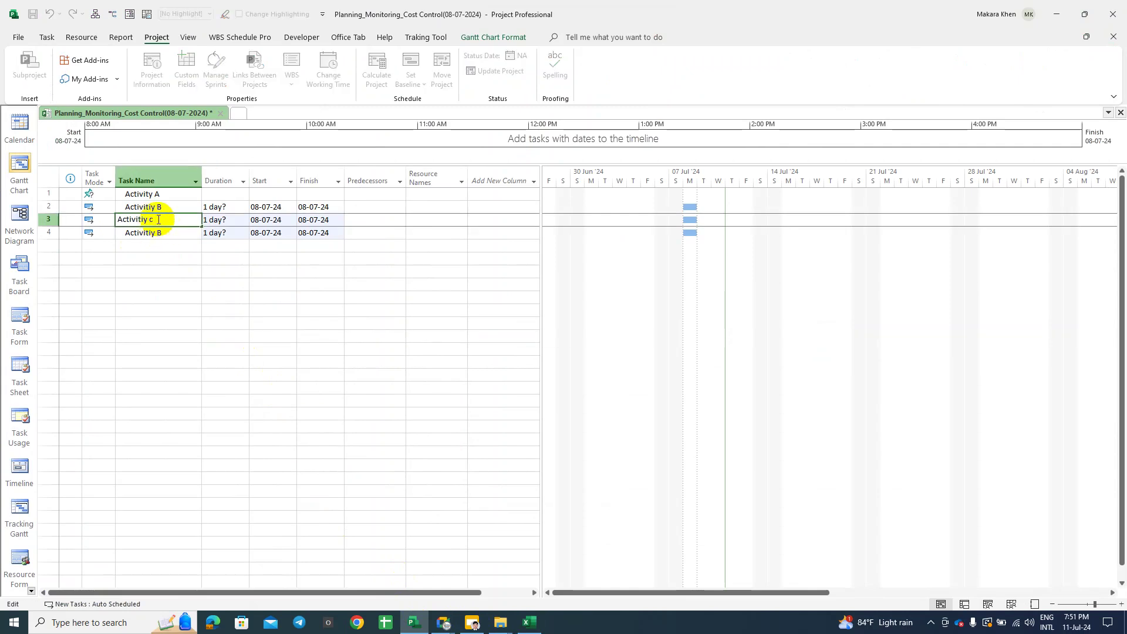
pyautogui.press('Return')
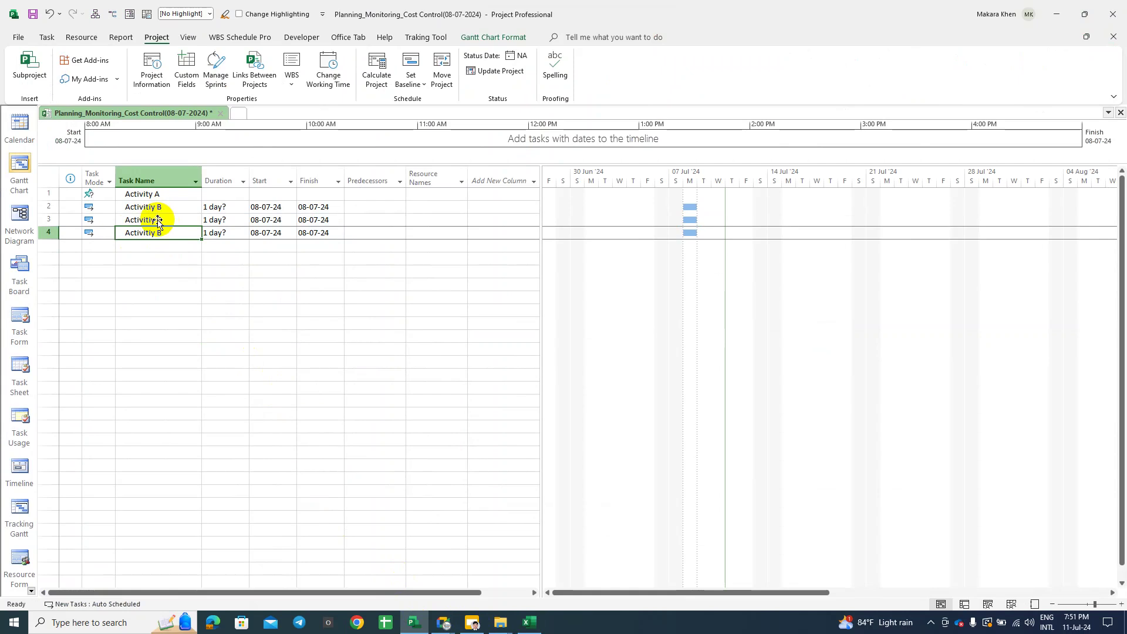
pyautogui.click(160, 233)
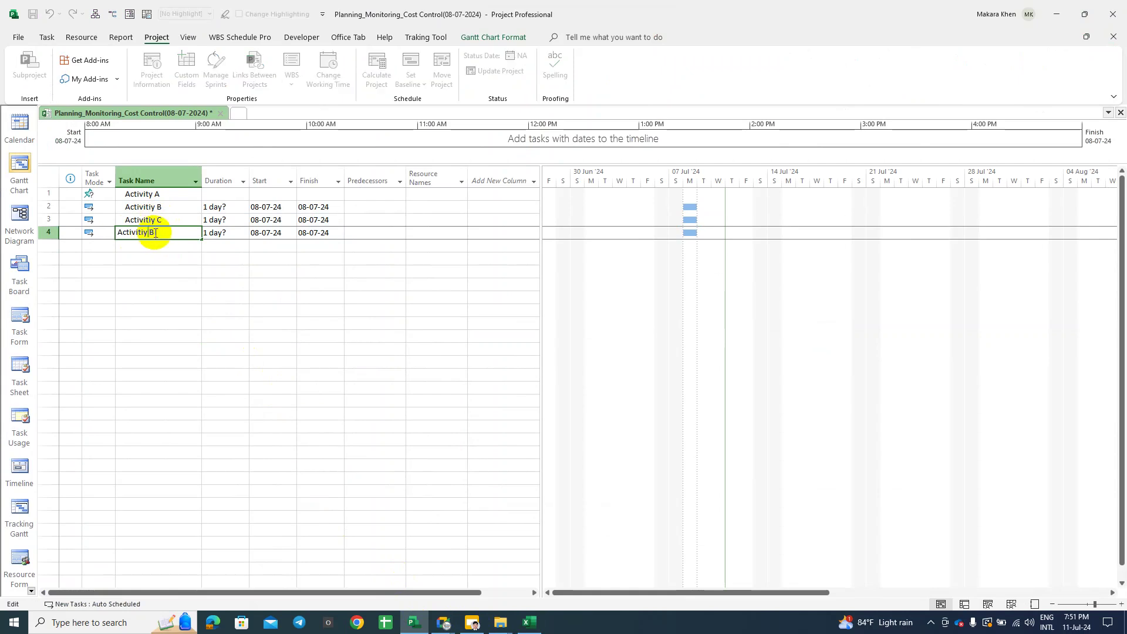
pyautogui.write('D')
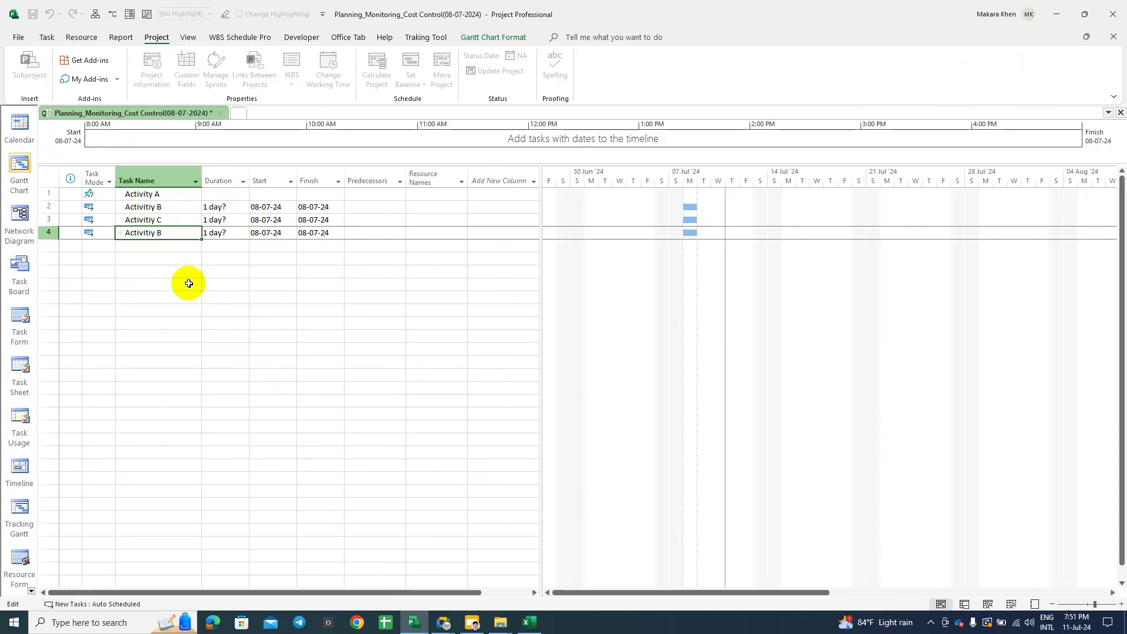
pyautogui.click(186, 283)
pyautogui.click(545, 626)
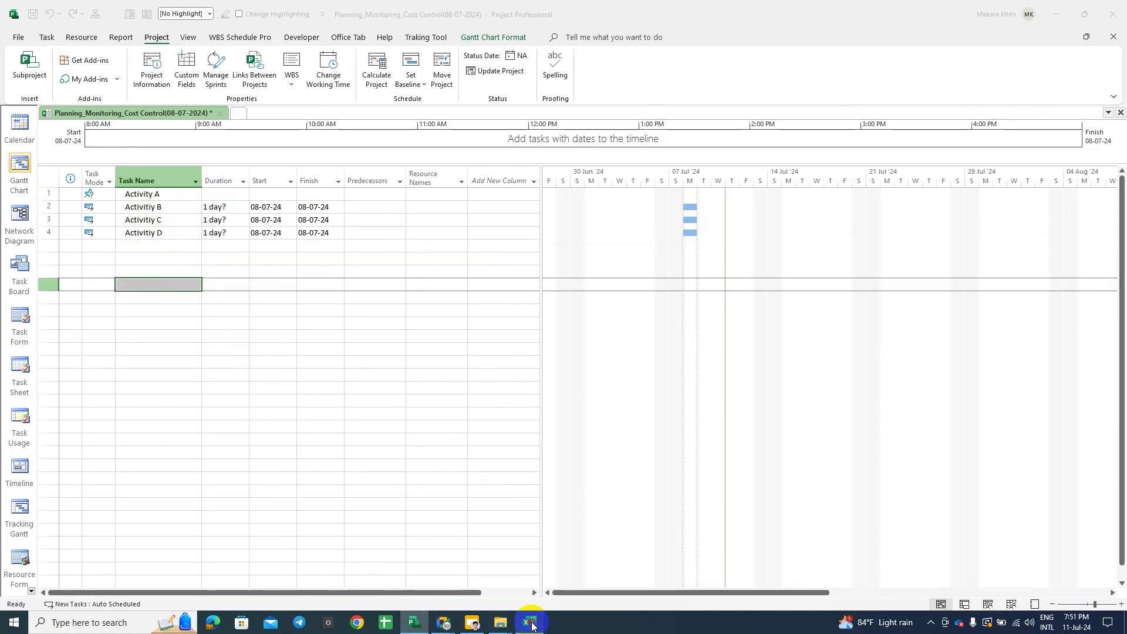
# Look up durations in the Example-1 table and start filling the Duration column.
pyautogui.click(487, 602)
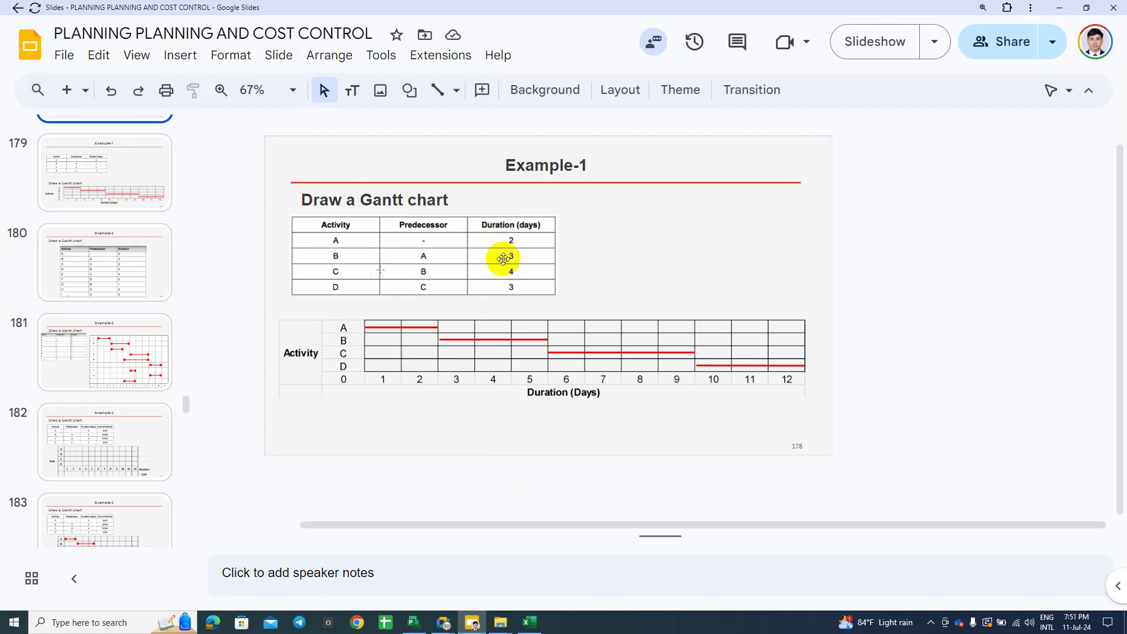
pyautogui.click(1065, 10)
pyautogui.click(208, 208)
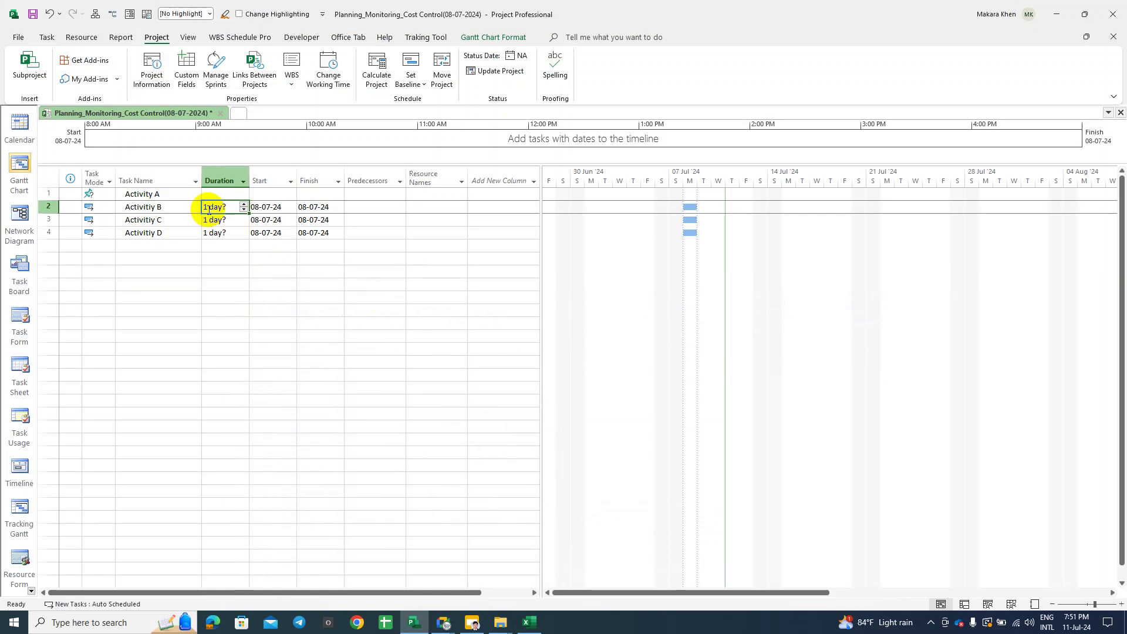
pyautogui.press('Return')
pyautogui.write('3')
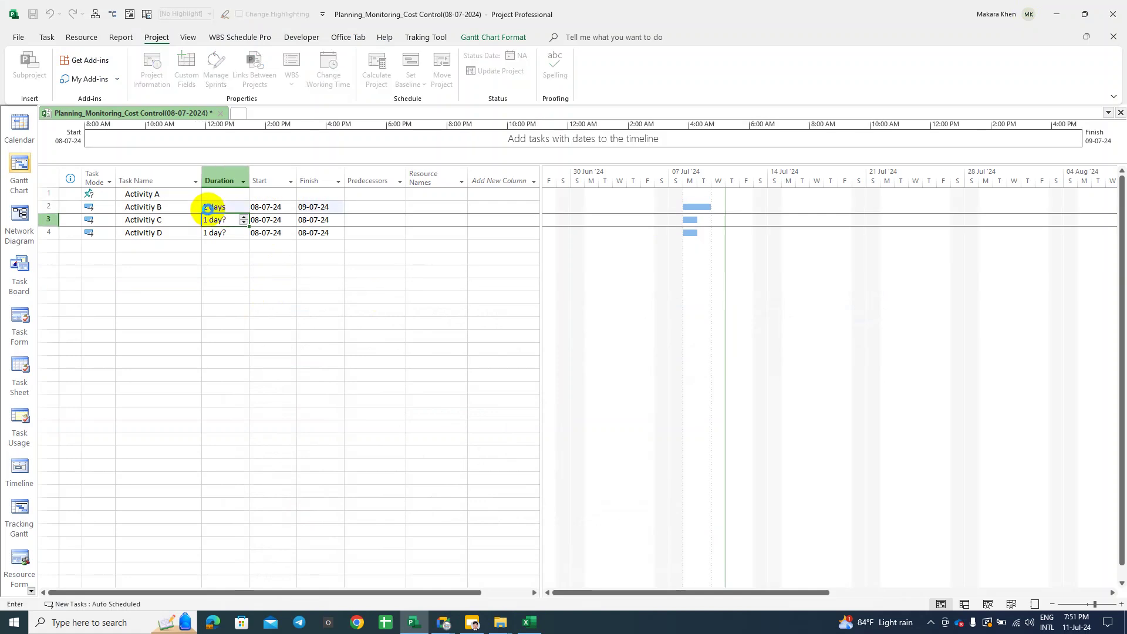
pyautogui.press('Return')
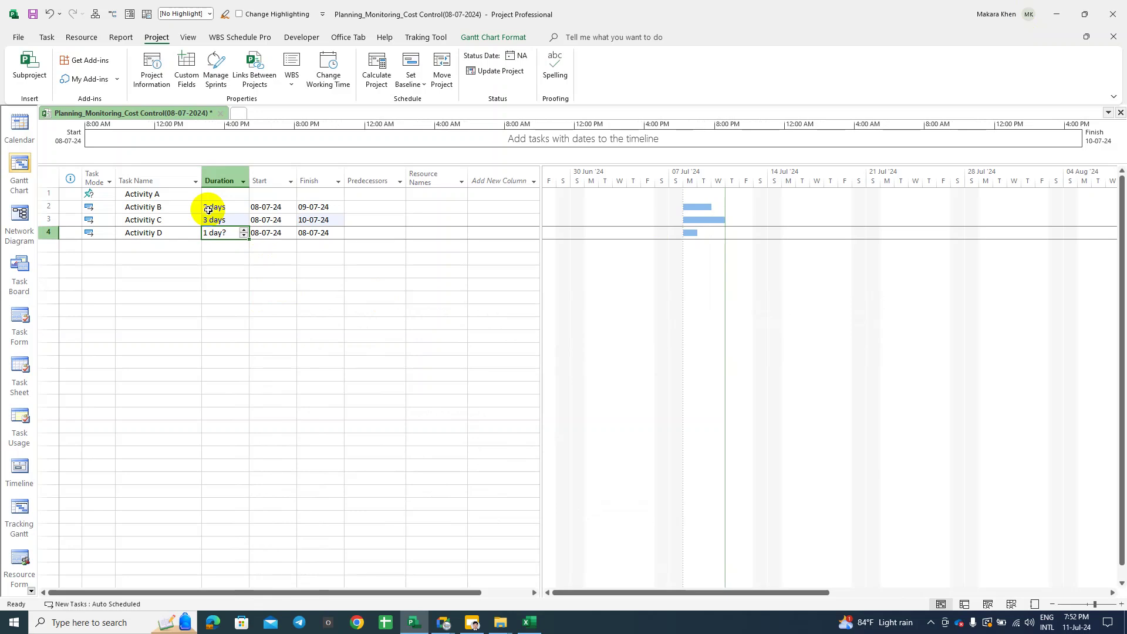
# Set durations of 2, 3, 4 and 3 days for Activity A through Activitiy D.
pyautogui.click(214, 194)
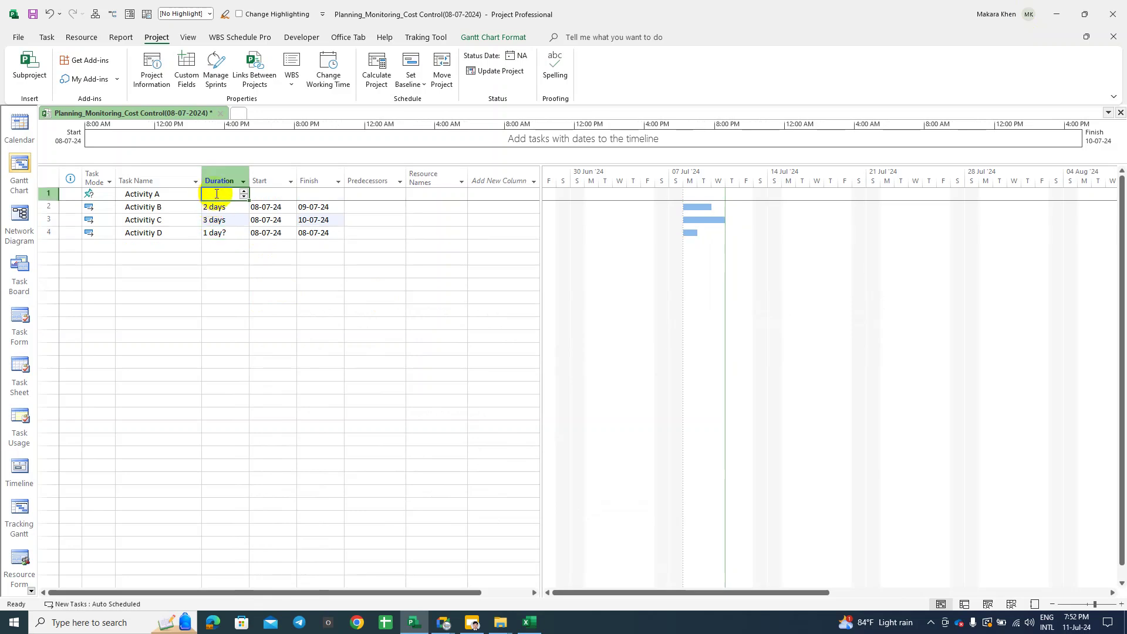
pyautogui.write('2')
pyautogui.press('Return')
pyautogui.press('Return')
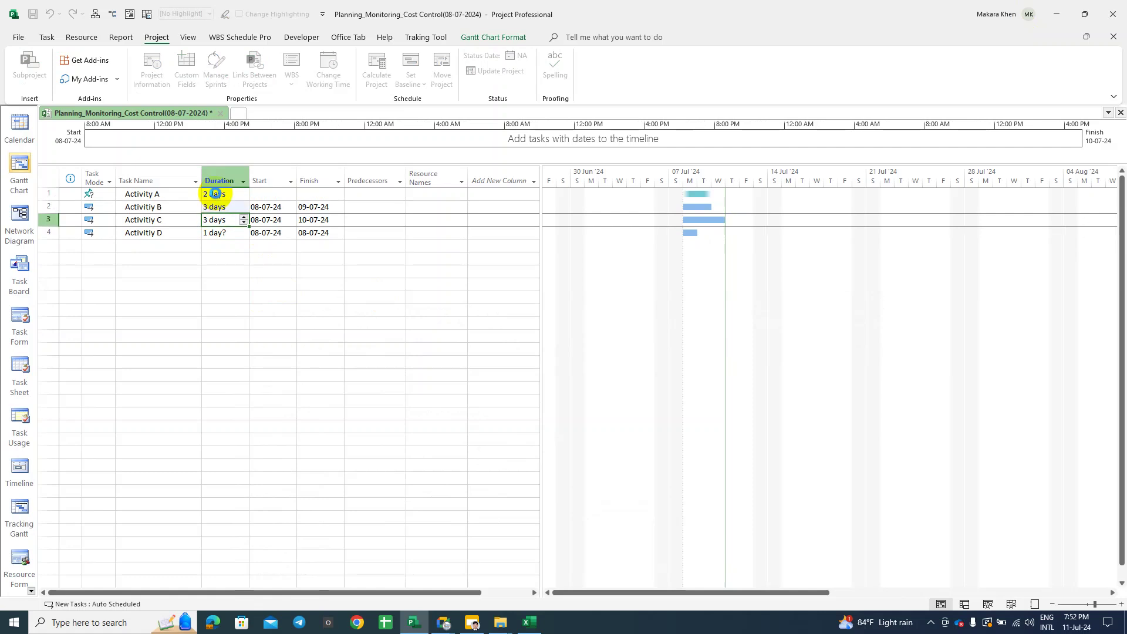
pyautogui.write('4')
pyautogui.press('Return')
pyautogui.write('3')
pyautogui.press('Return')
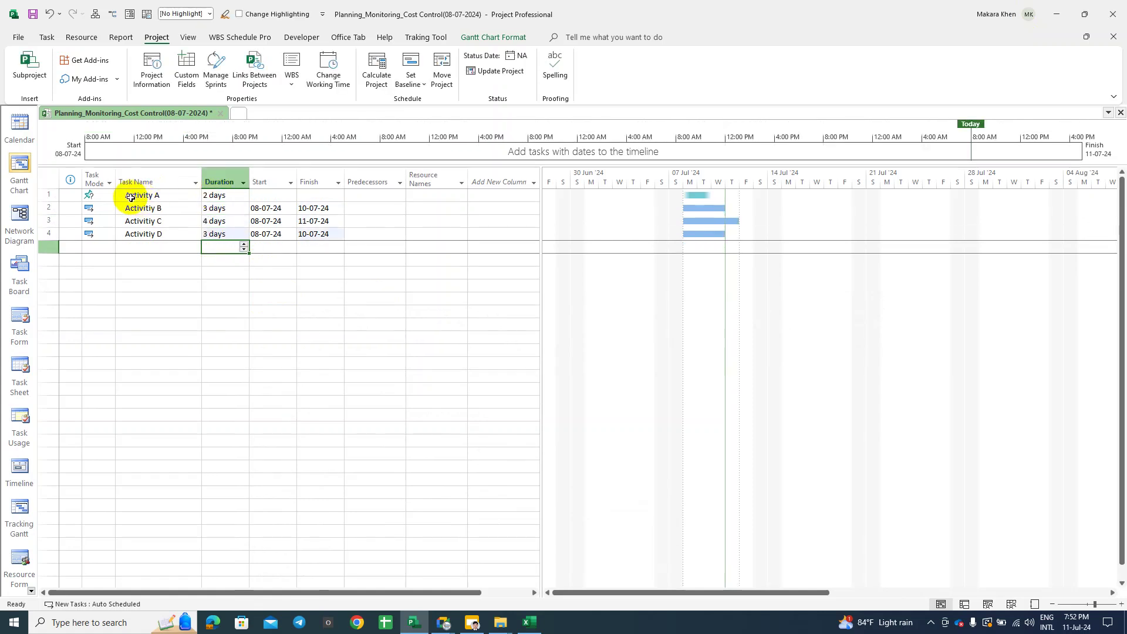
pyautogui.click(49, 193)
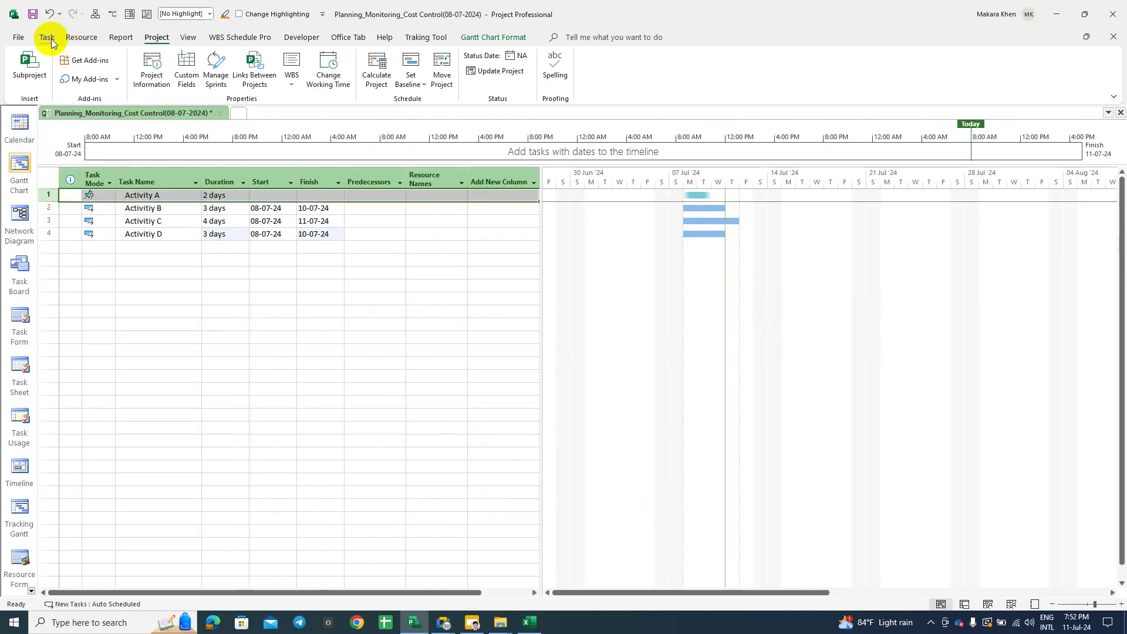
# Auto-schedule Activity A and try dragging a link from its Gantt bar to Activitiy B's.
pyautogui.click(48, 38)
pyautogui.click(449, 68)
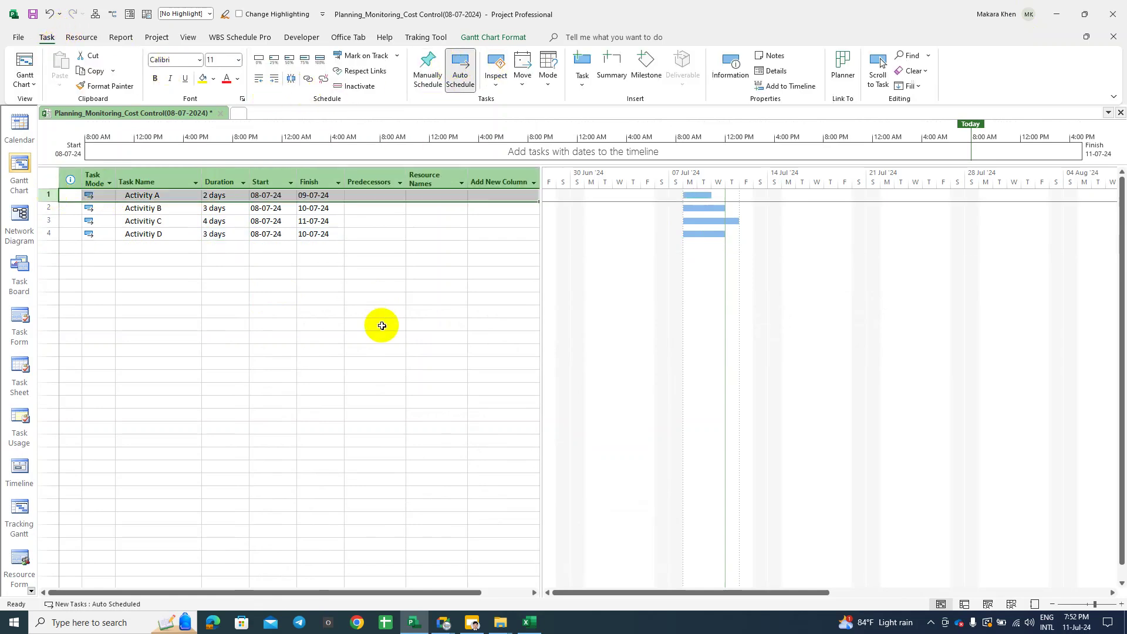
pyautogui.click(382, 326)
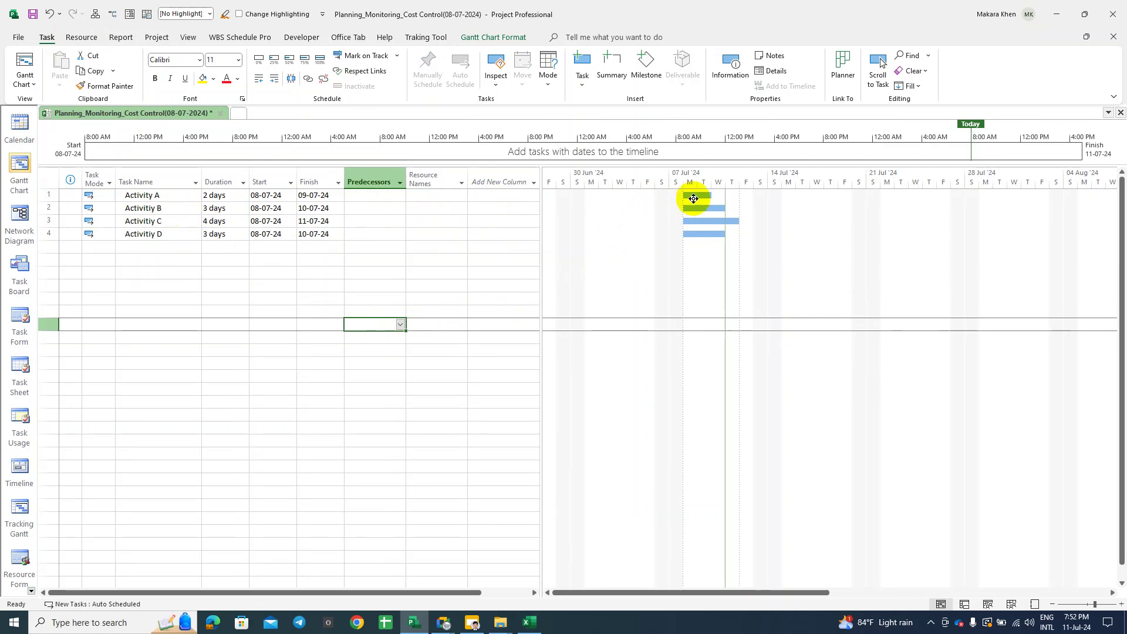
pyautogui.moveTo(698, 197); pyautogui.dragTo(688, 210)
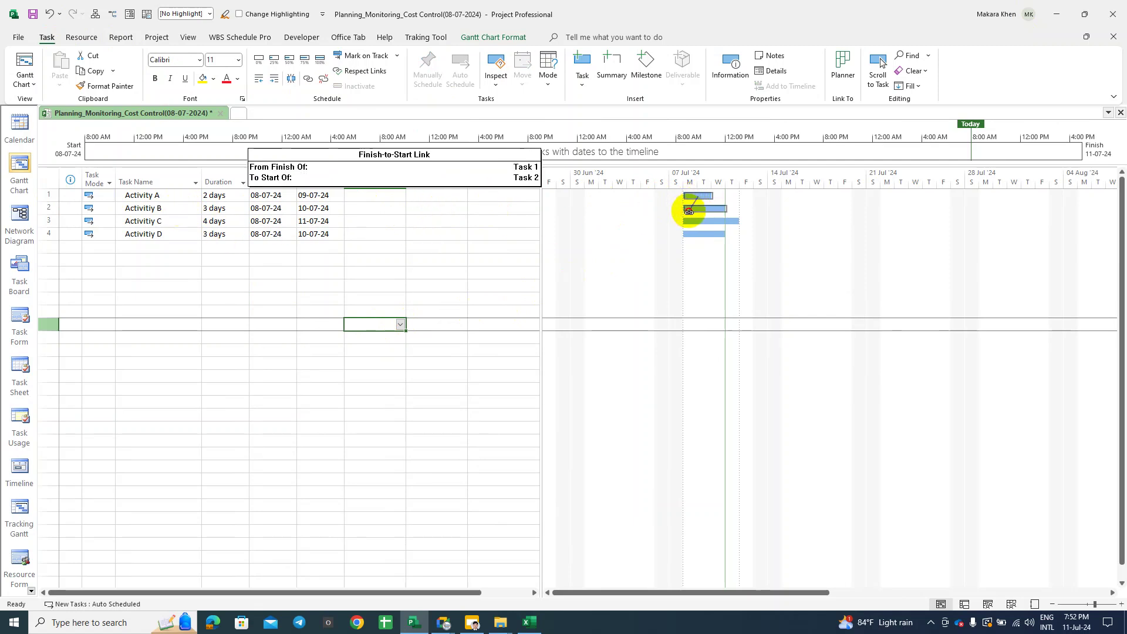
pyautogui.moveTo(688, 211); pyautogui.dragTo(723, 195)
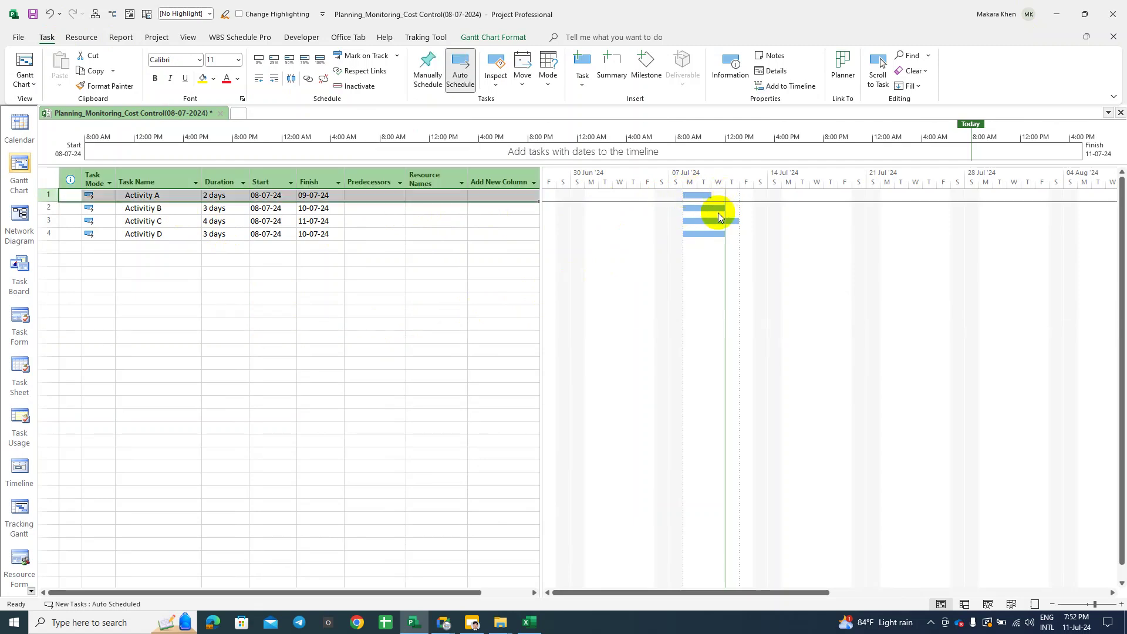
pyautogui.moveTo(618, 306); pyautogui.dragTo(608, 307)
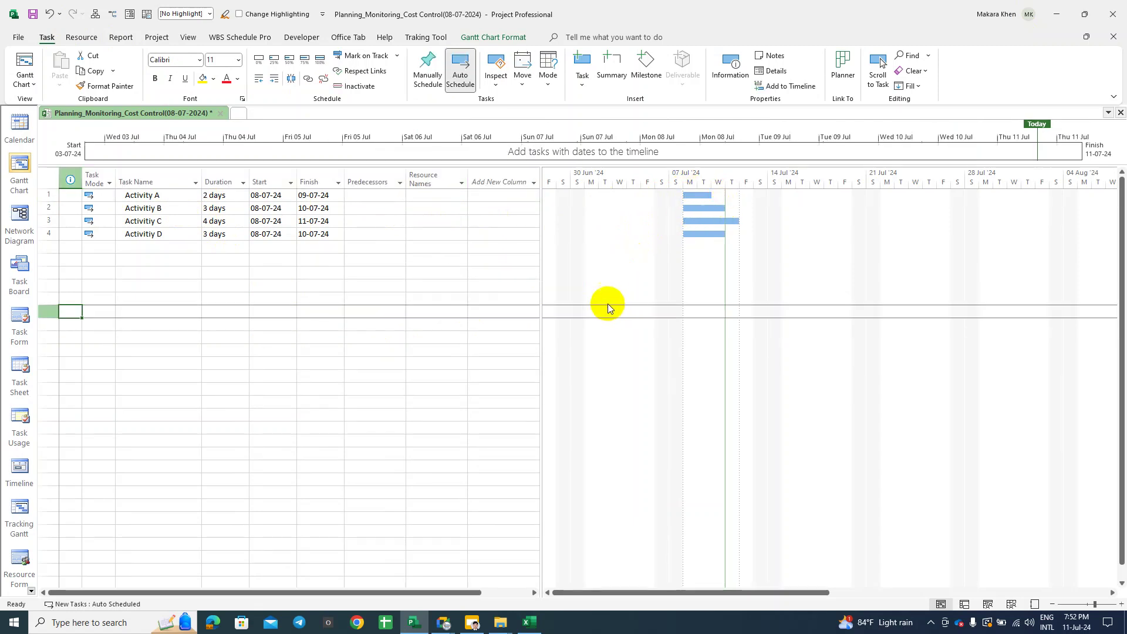
pyautogui.click(556, 344)
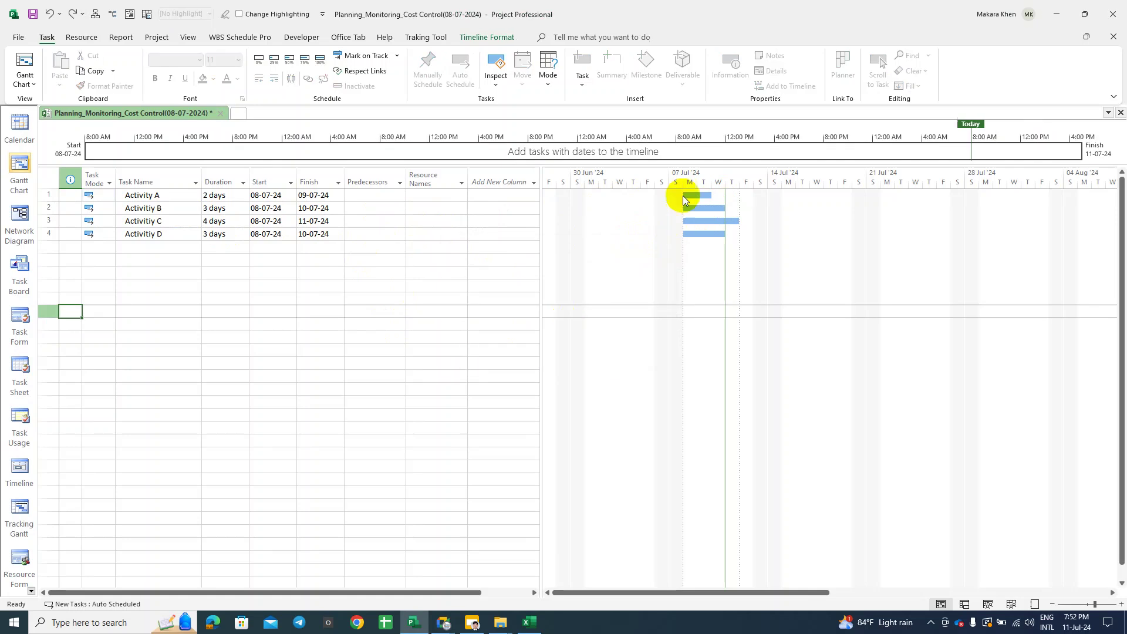
# Link Activity A to Activitiy B with Link the Selected Tasks.
pyautogui.click(49, 198)
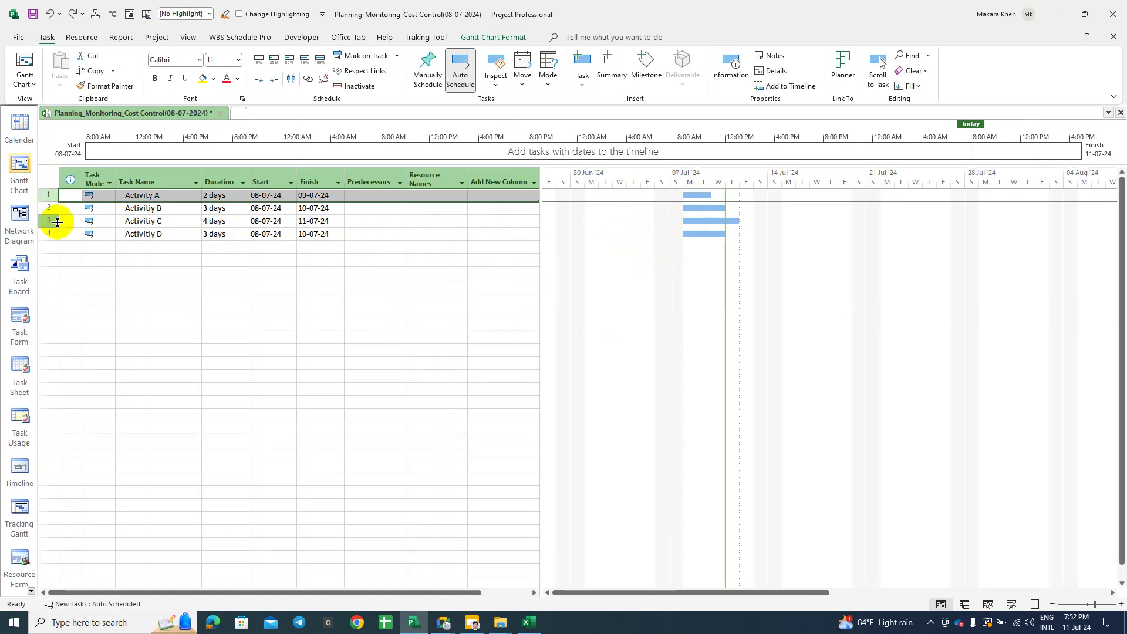
pyautogui.click(97, 274)
pyautogui.click(47, 196)
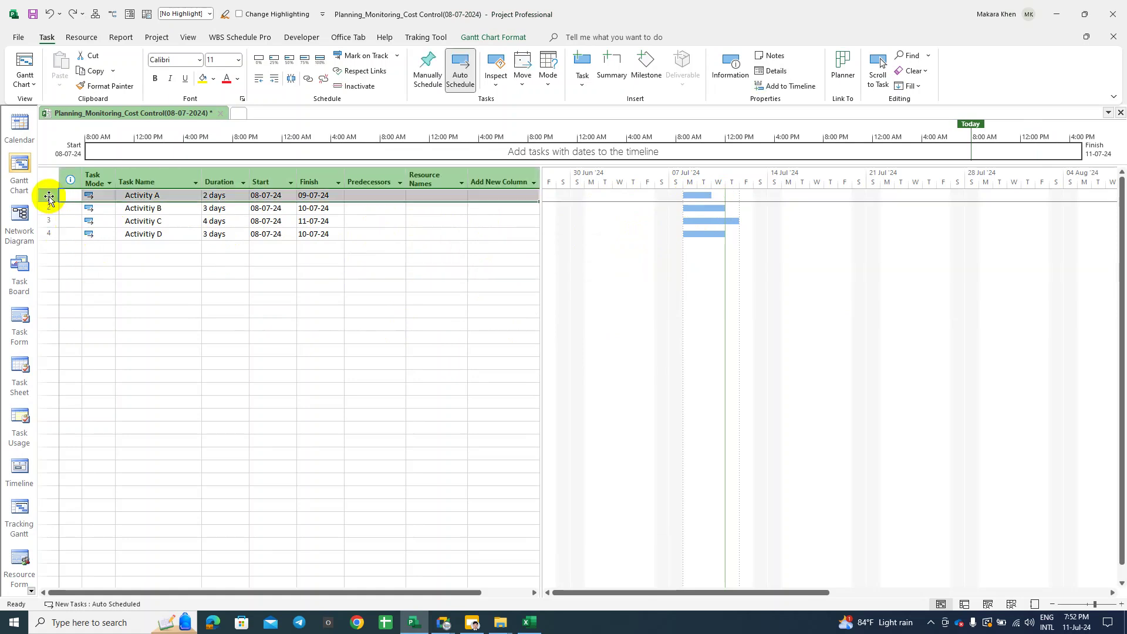
pyautogui.keyDown('shift'); pyautogui.click(47, 208); pyautogui.keyUp('shift')
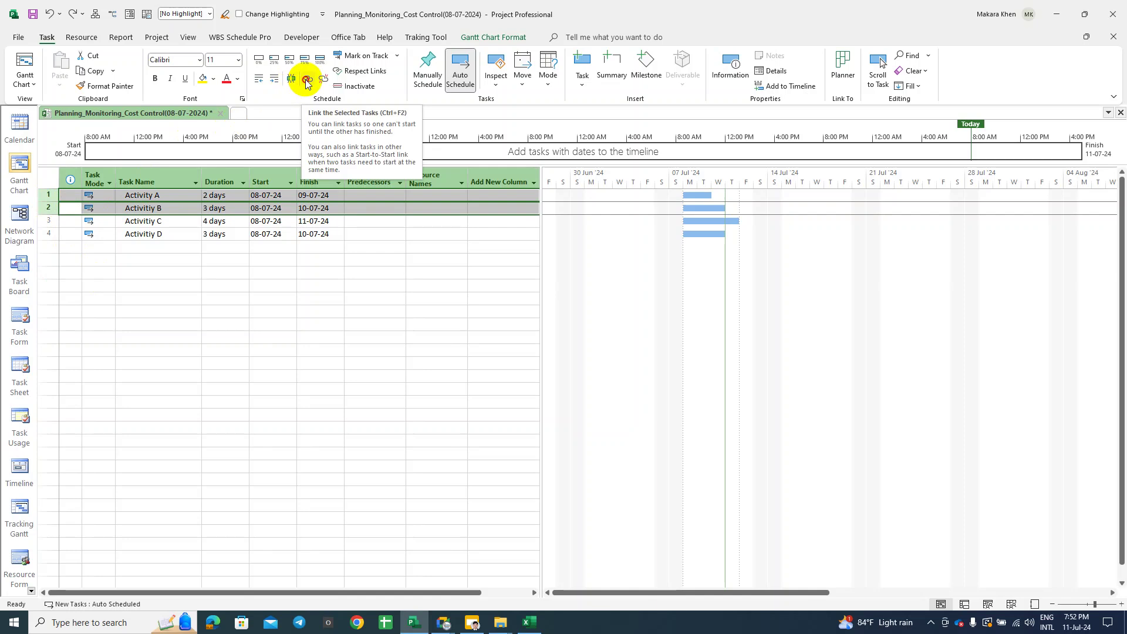
pyautogui.click(306, 79)
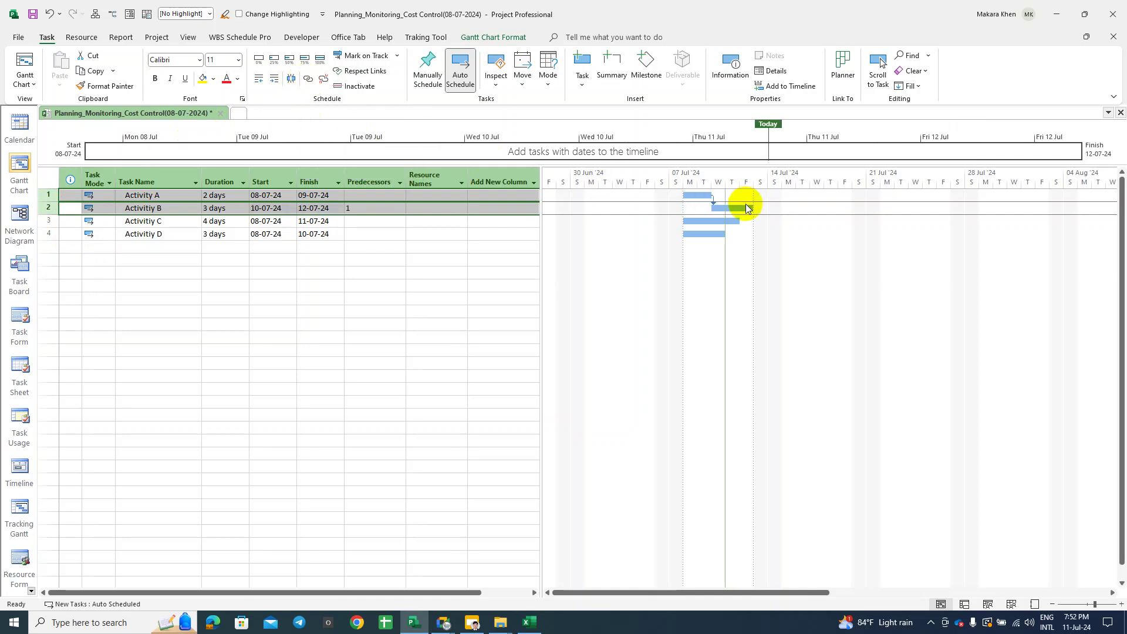
pyautogui.click(514, 349)
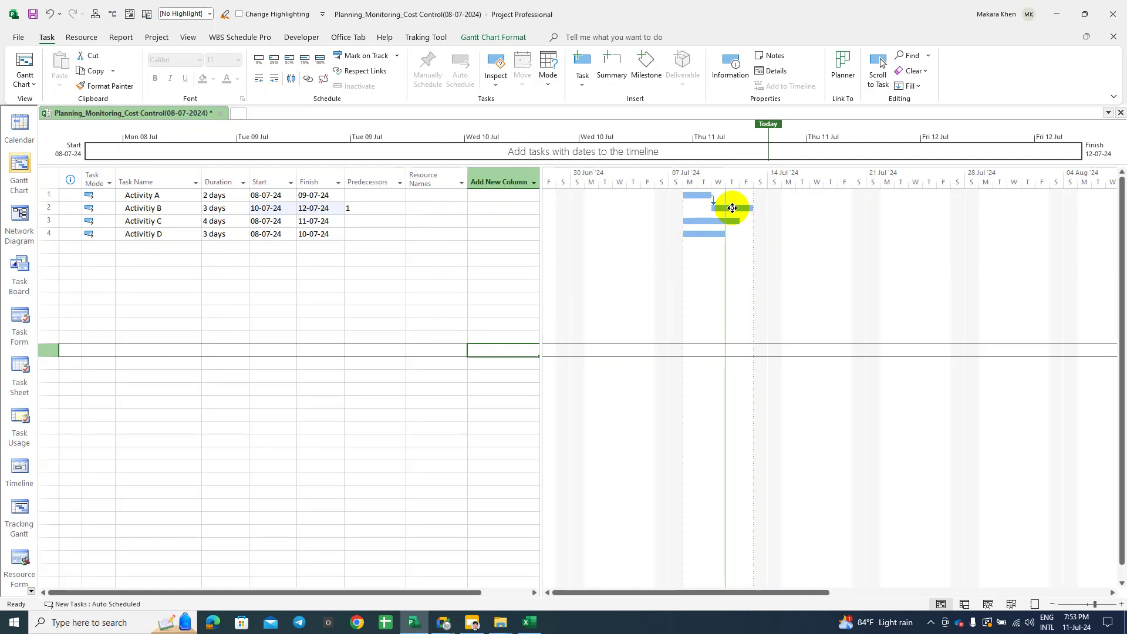
# Drag between Gantt bars so Activitiy C follows Activitiy B.
pyautogui.moveTo(745, 210); pyautogui.dragTo(730, 221)
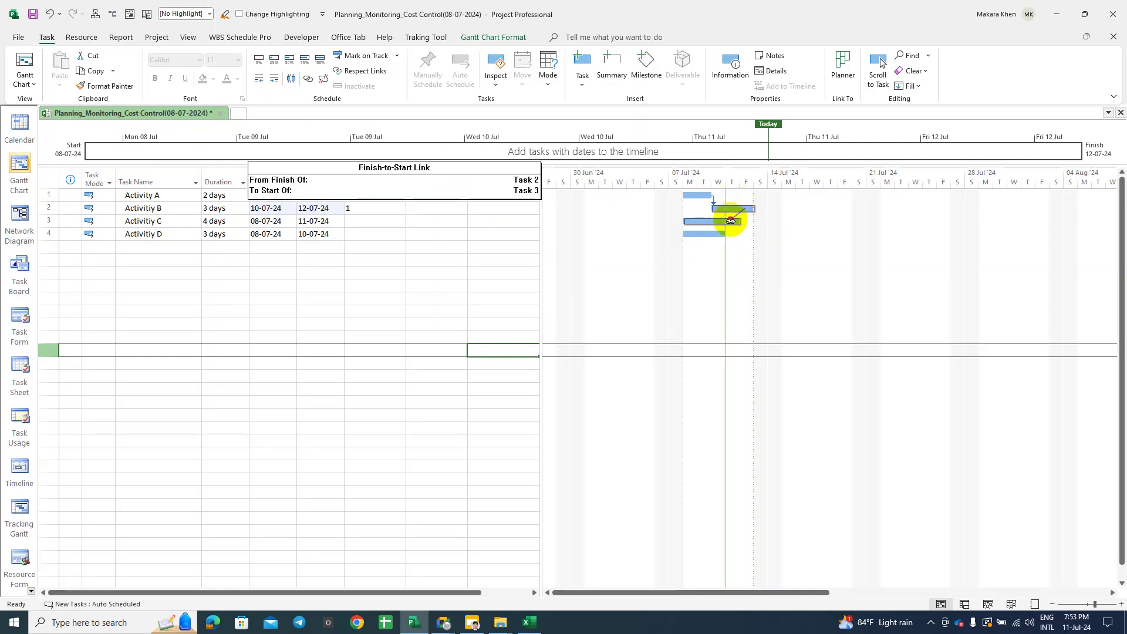
pyautogui.moveTo(730, 222); pyautogui.dragTo(700, 233)
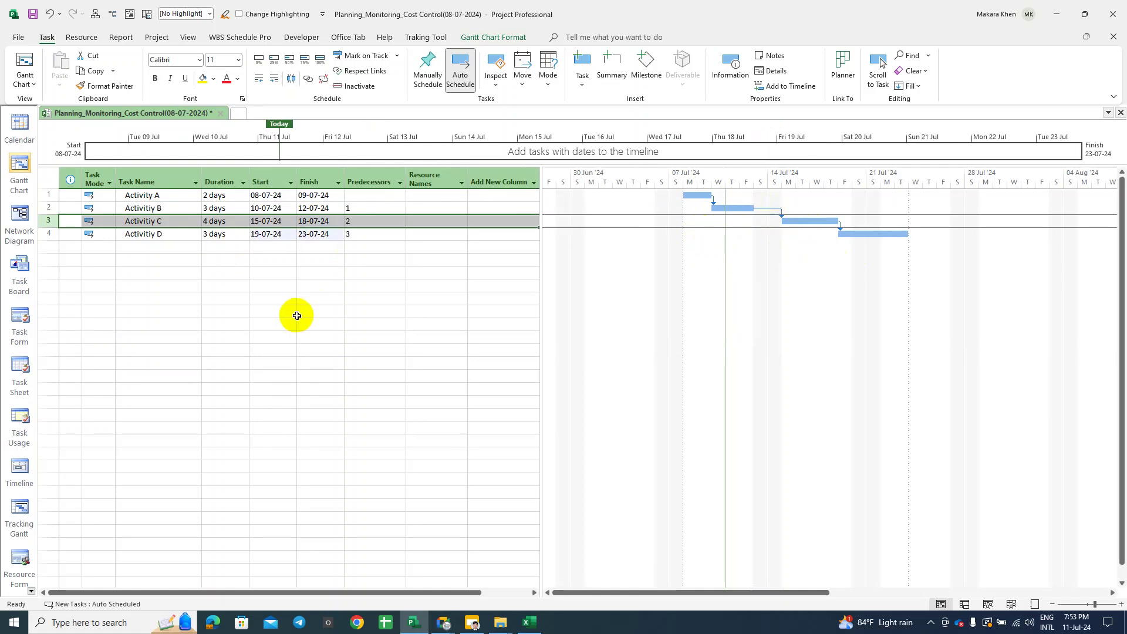
pyautogui.moveTo(287, 311); pyautogui.dragTo(320, 312)
# Insert a new task named Example 1 above Activity A.
pyautogui.rightClick(50, 196)
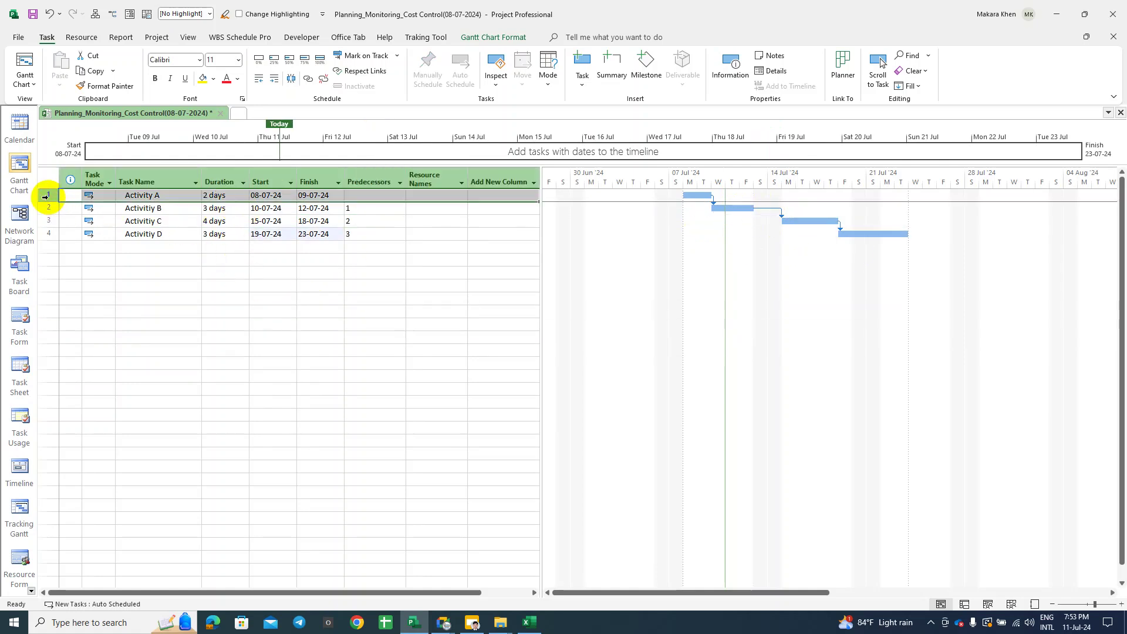
pyautogui.click(88, 292)
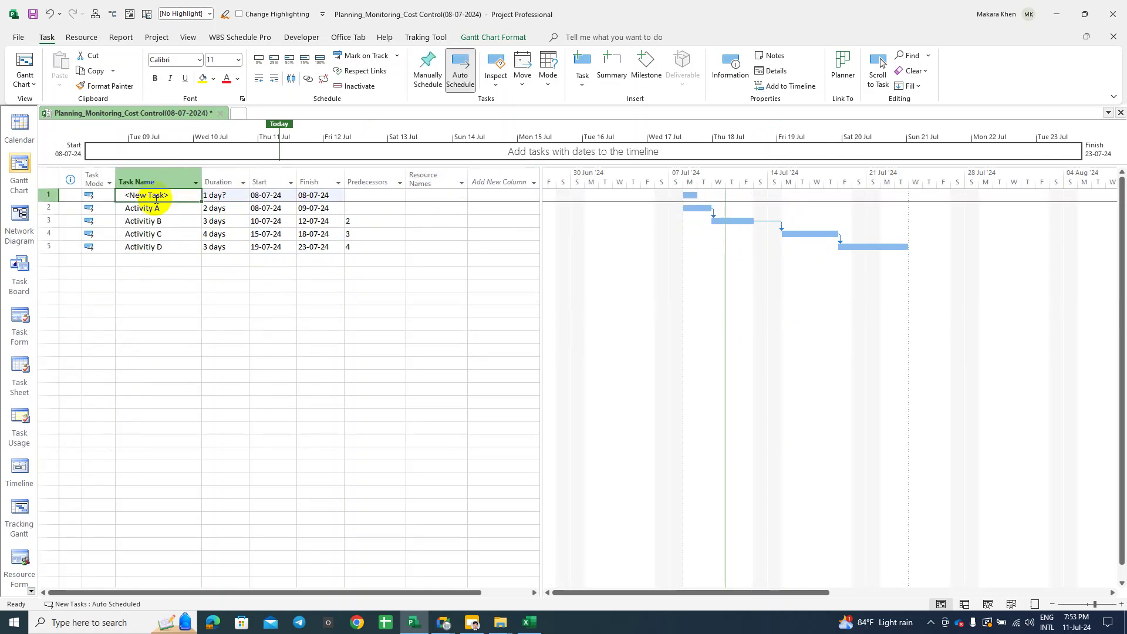
pyautogui.write('eX')
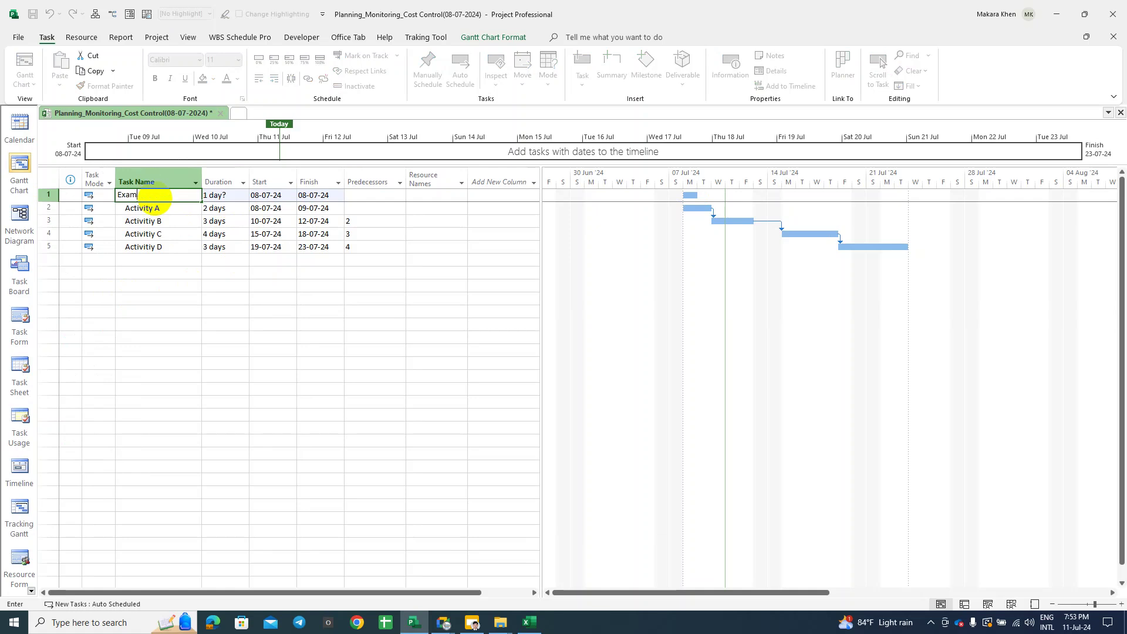
pyautogui.write('ple 1')
pyautogui.press('Return')
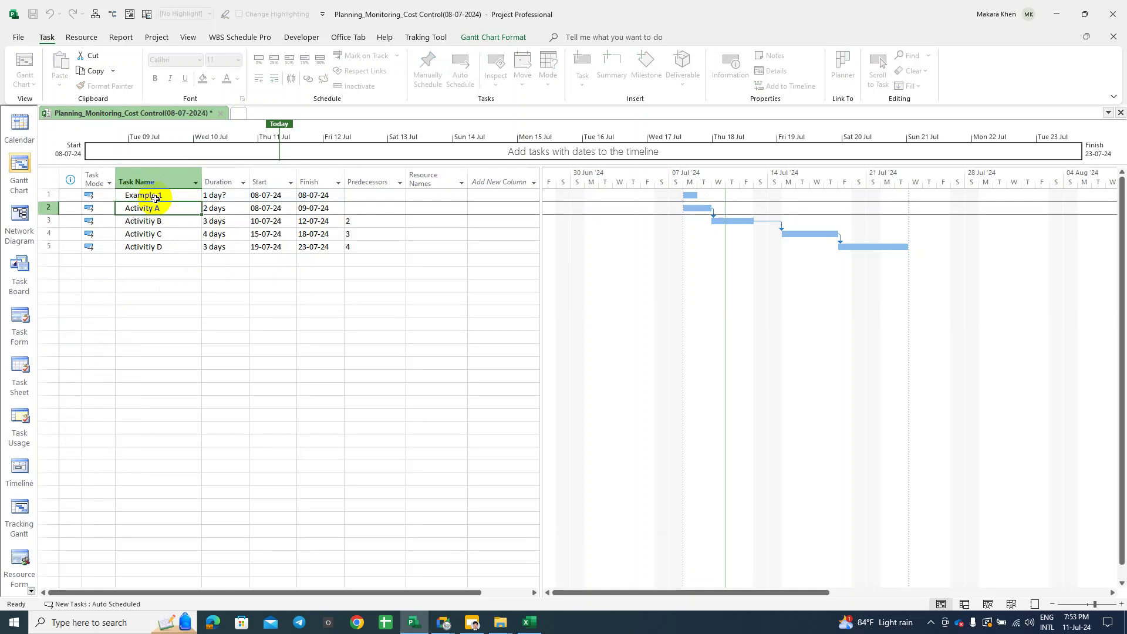
# Indent Activities A–D under Example 1 and check the durations before returning to the slides.
pyautogui.moveTo(38, 207); pyautogui.dragTo(48, 247)
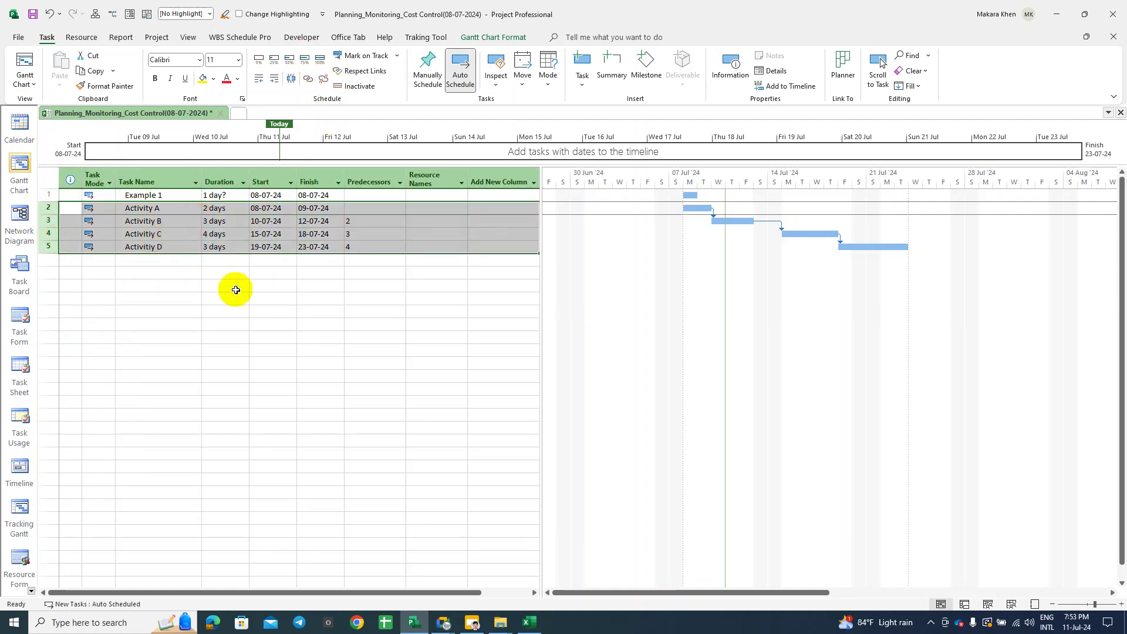
pyautogui.click(276, 81)
pyautogui.click(216, 232)
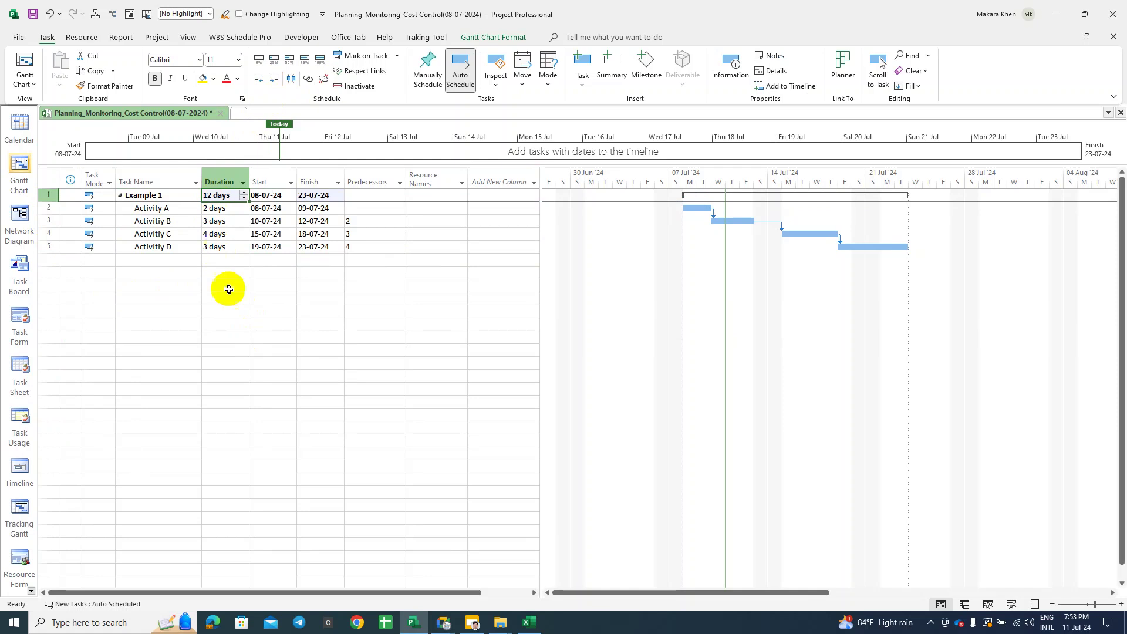
pyautogui.click(230, 311)
pyautogui.click(212, 210)
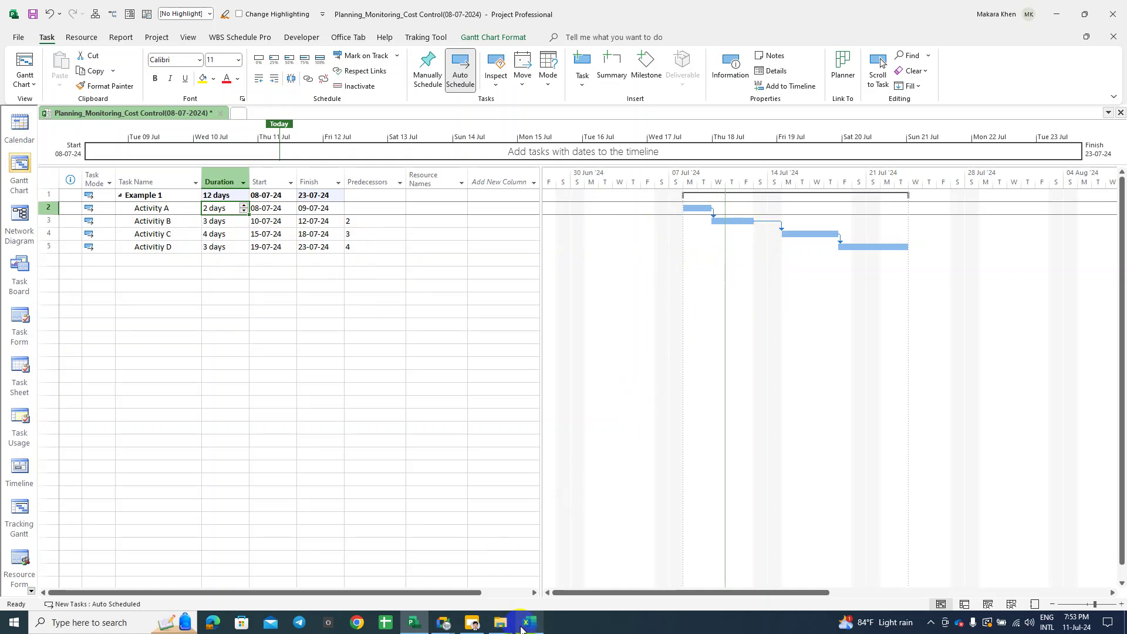
pyautogui.click(472, 623)
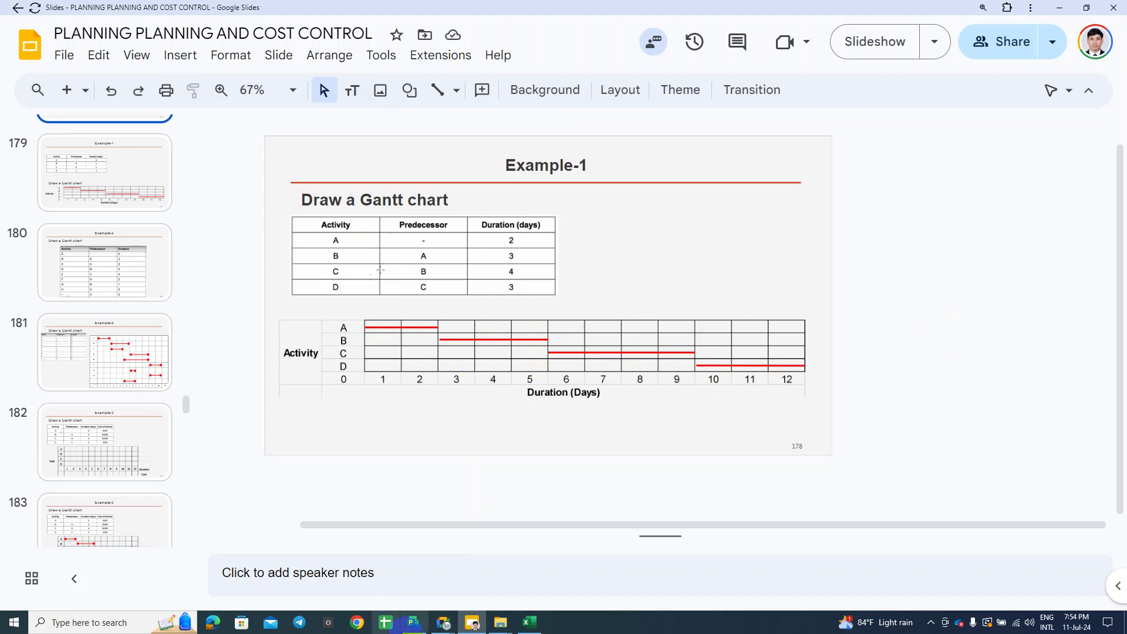
# Return to Google Slides, collapse the speaker notes and open slide 180 with the A–I activity table.
pyautogui.click(413, 623)
pyautogui.click(414, 623)
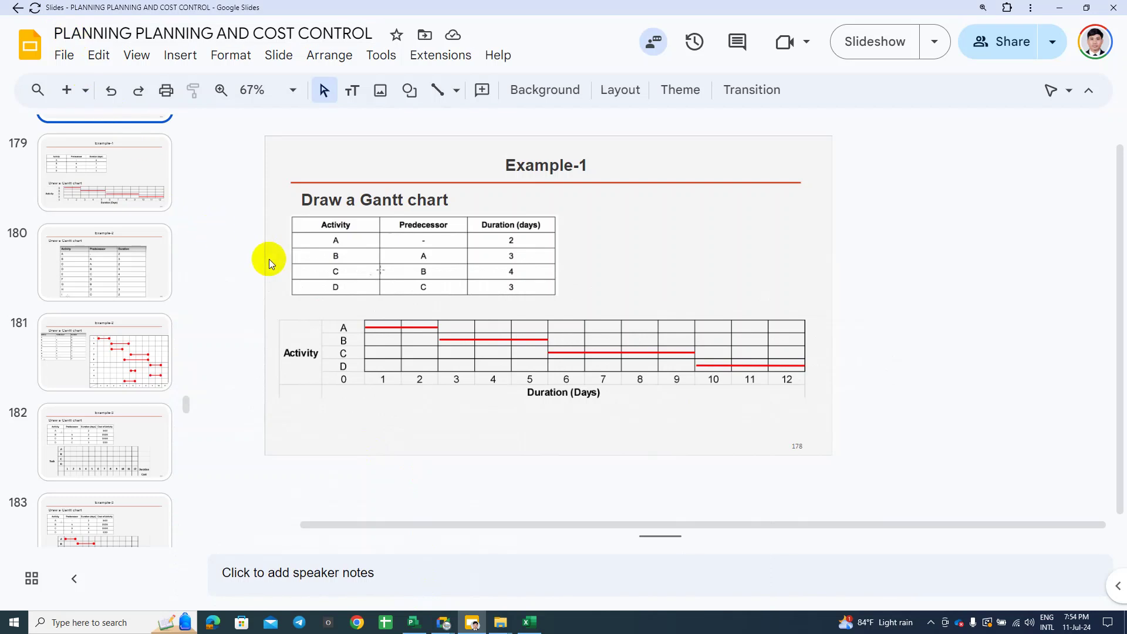
pyautogui.keyDown('ctrl'); pyautogui.scroll(2, 269, 259); pyautogui.keyUp('ctrl')
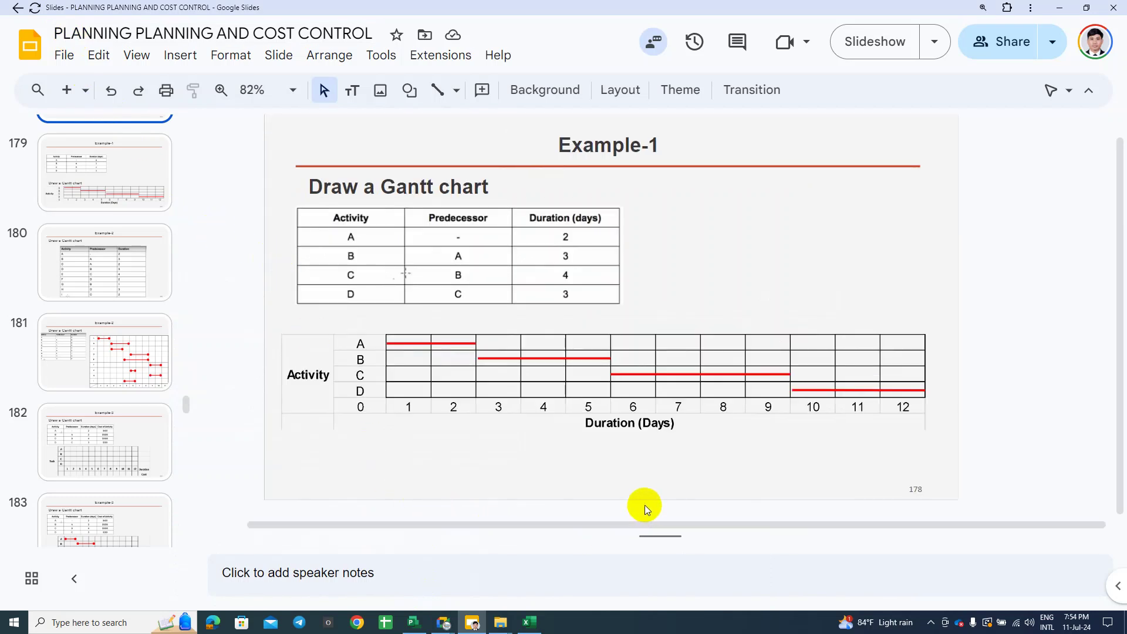
pyautogui.moveTo(653, 559); pyautogui.dragTo(664, 620)
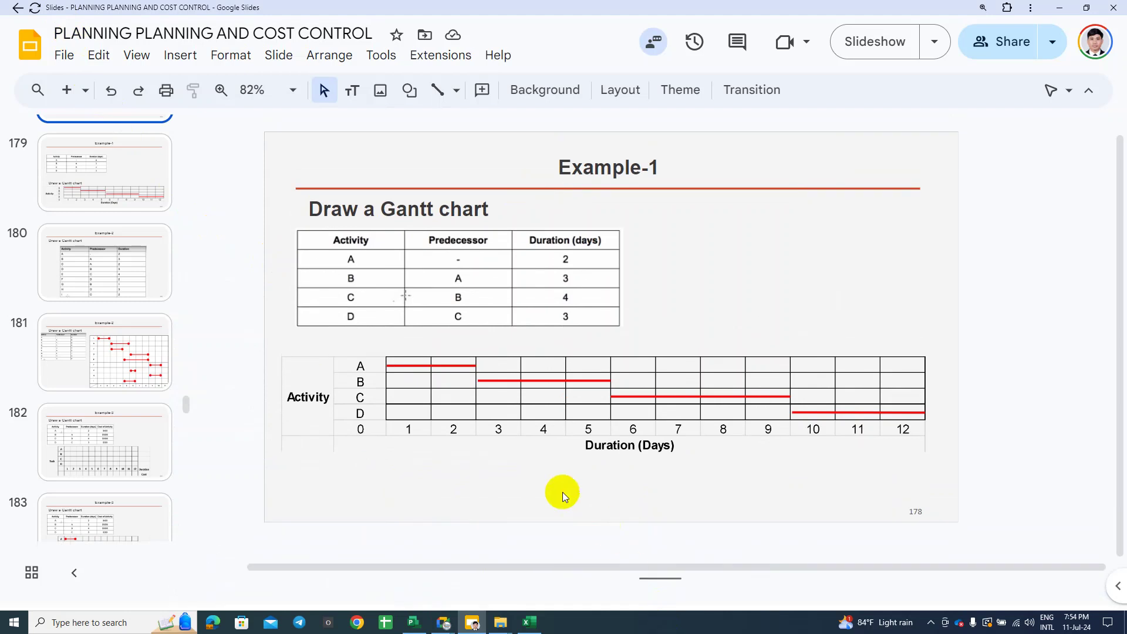
pyautogui.click(125, 253)
pyautogui.click(500, 359)
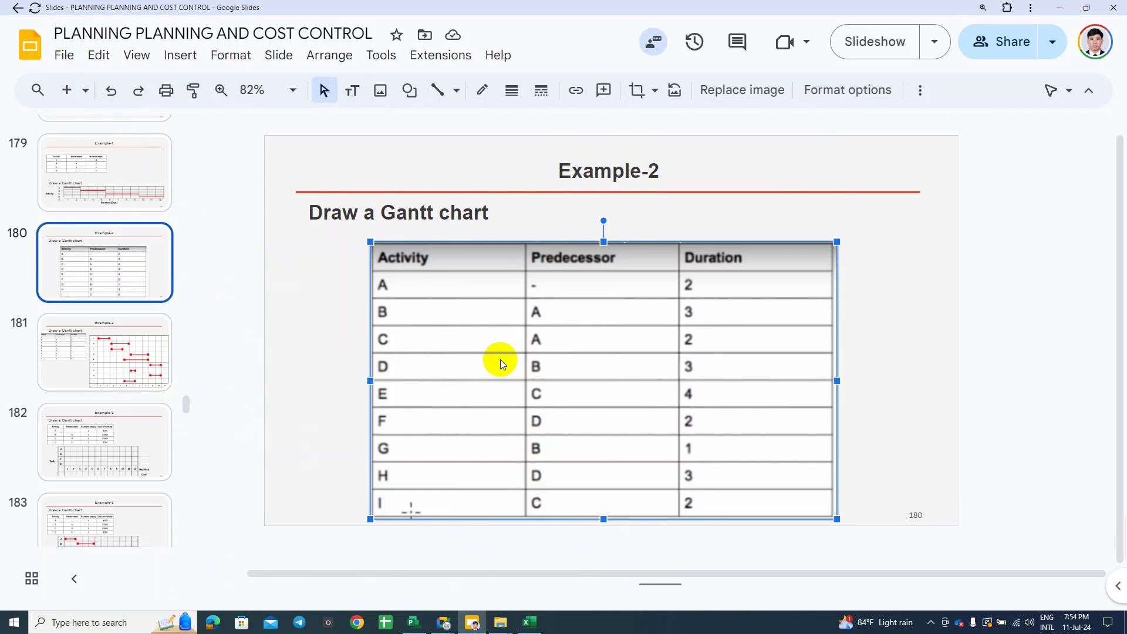
# Look over the Example-2 Gantt chart slide 181 and its chart and table images.
pyautogui.click(94, 343)
pyautogui.click(592, 296)
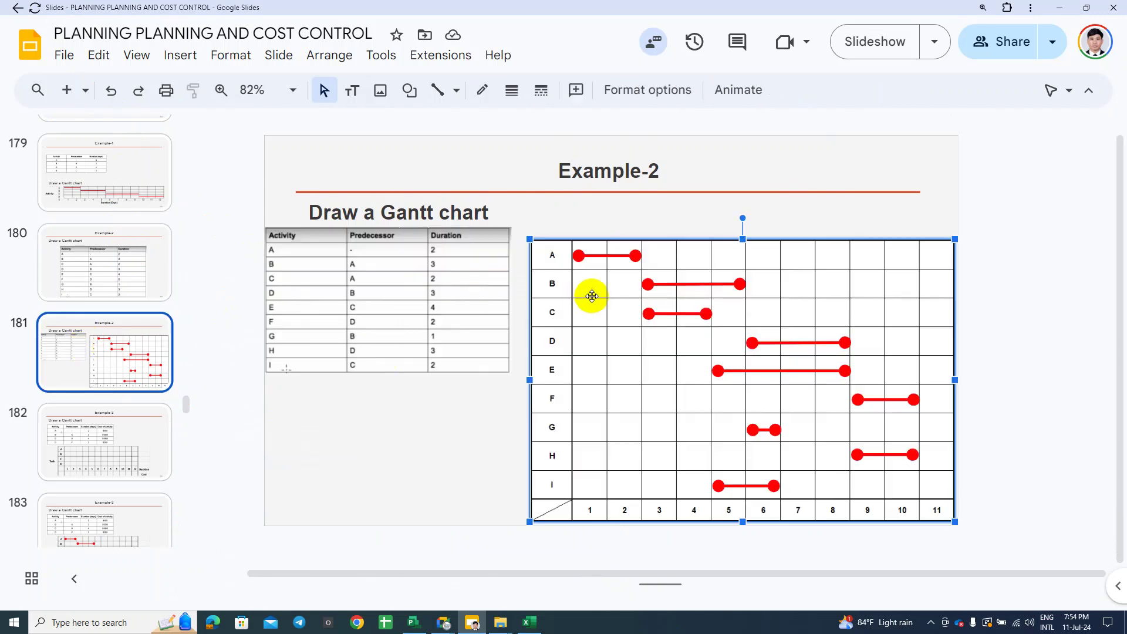
pyautogui.click(575, 216)
pyautogui.press('pagedown')
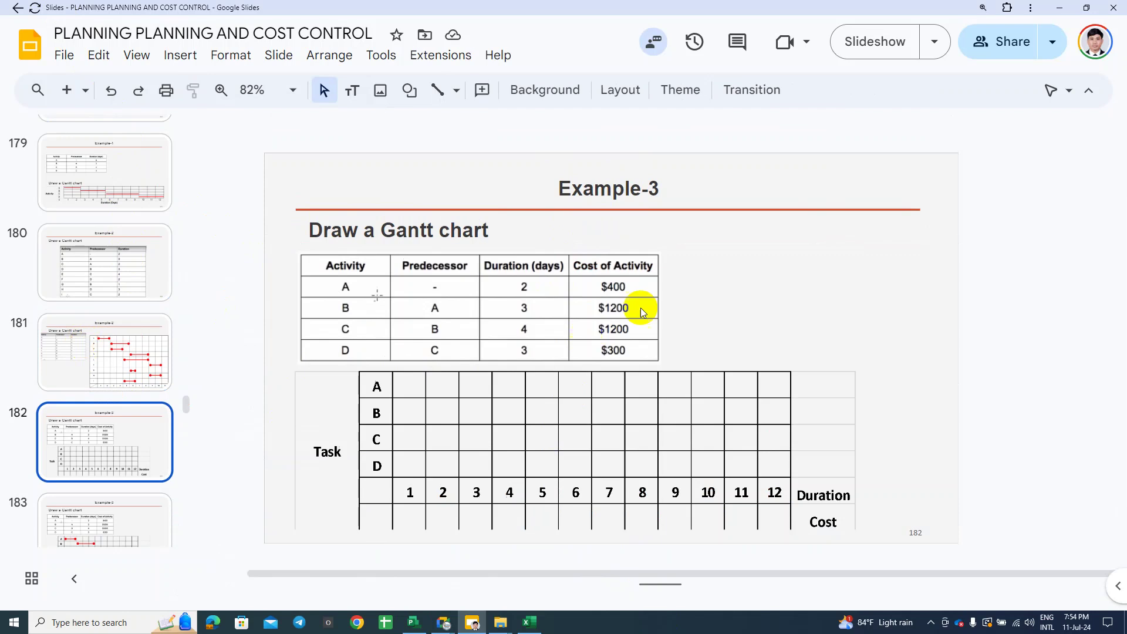
pyautogui.click(126, 366)
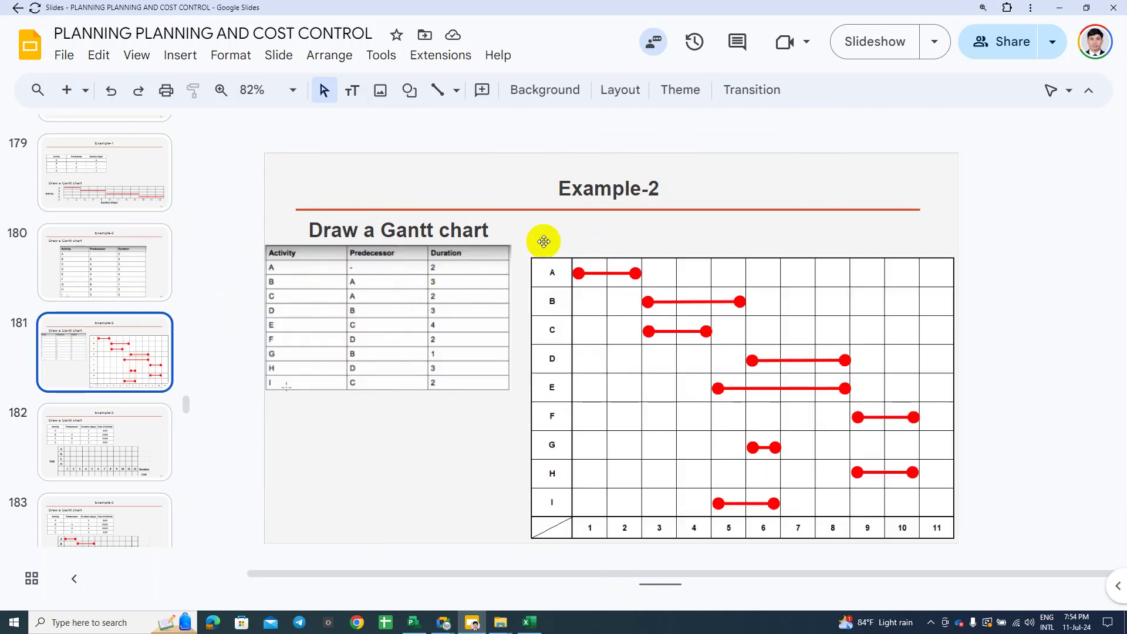
pyautogui.click(431, 271)
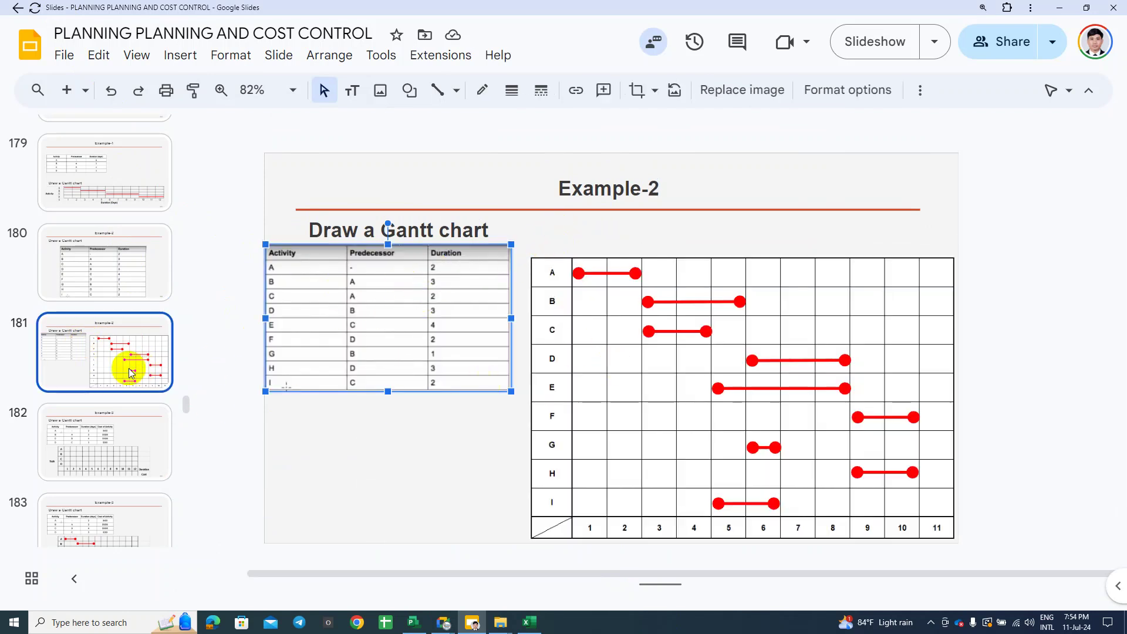
# Copy the Gantt chart image from slide 181 and paste it onto the activity table slide 180.
pyautogui.click(137, 268)
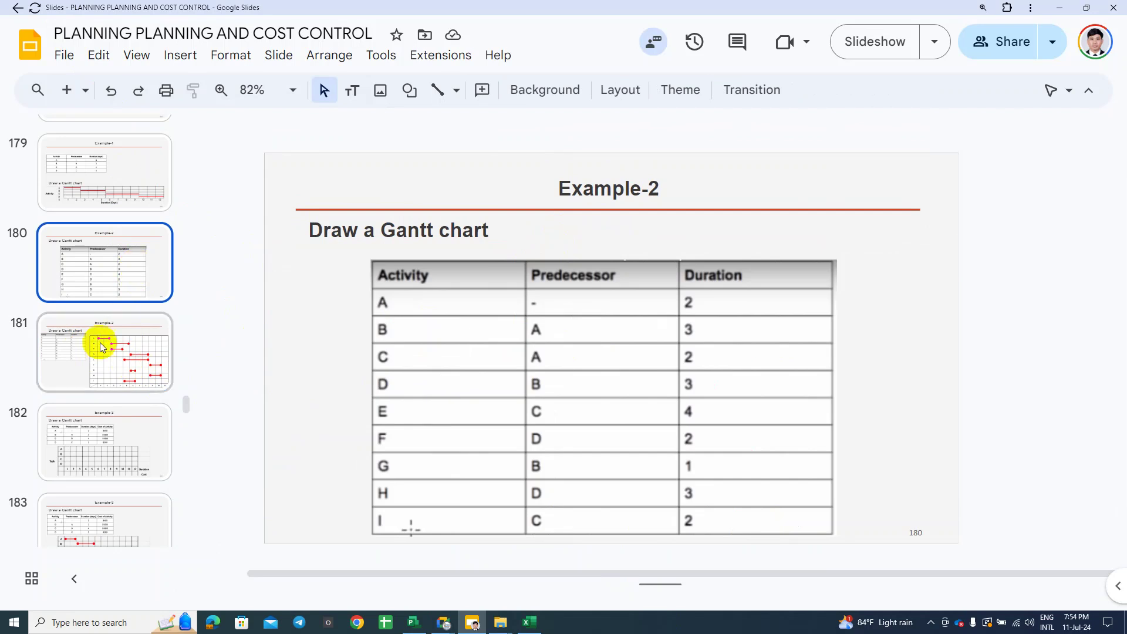
pyautogui.click(92, 360)
pyautogui.click(603, 400)
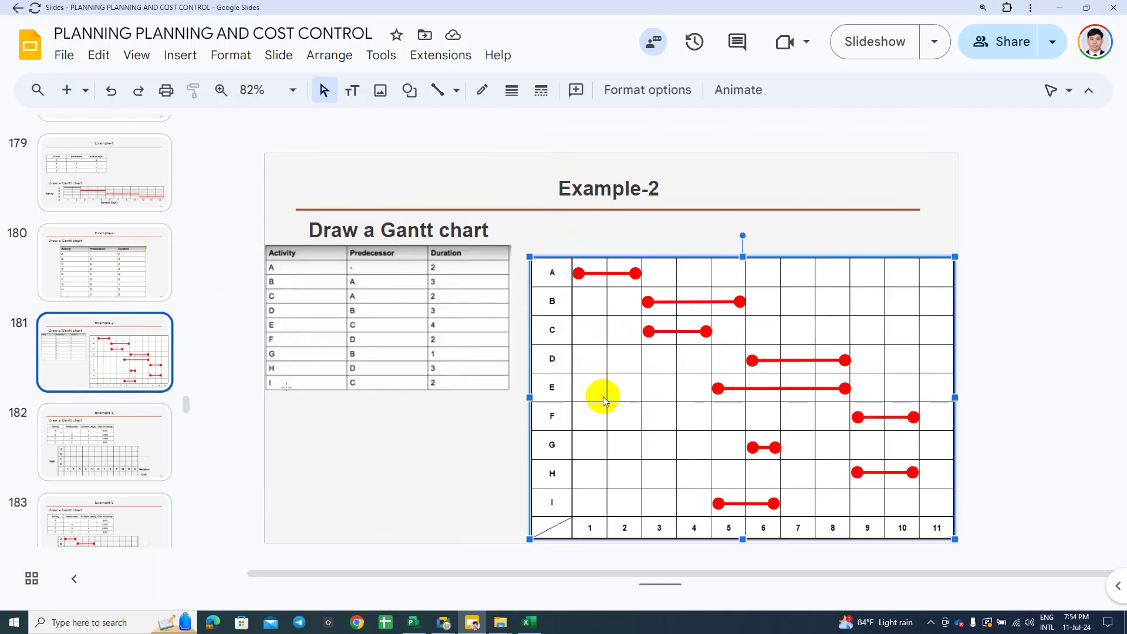
pyautogui.click(115, 293)
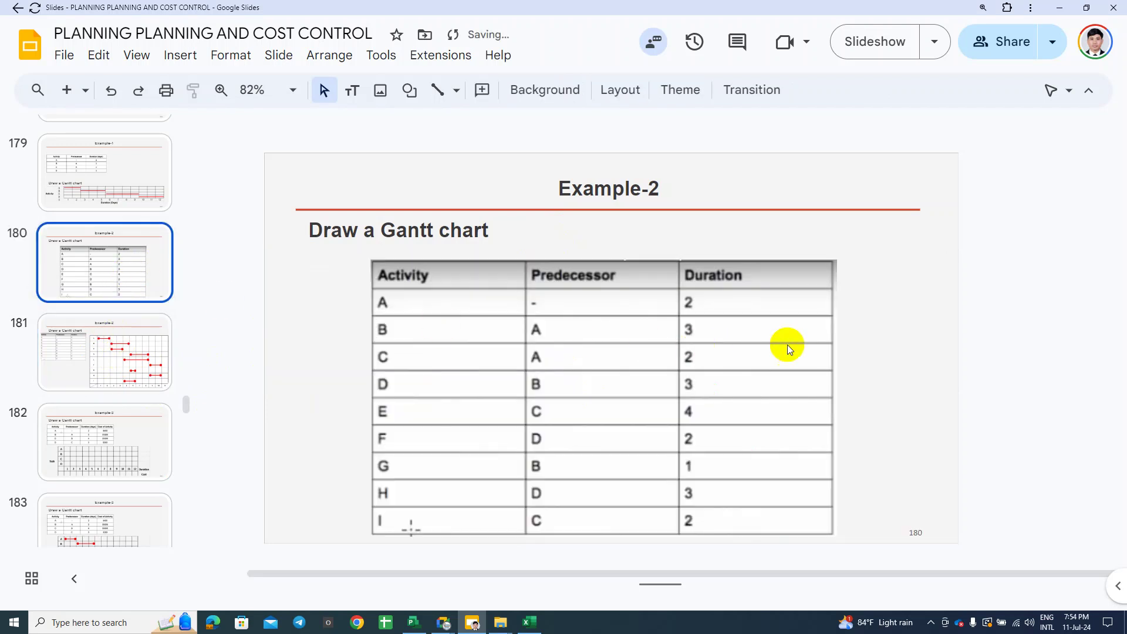
pyautogui.hotkey('ctrl', 'v')
pyautogui.scroll(-3, 767, 328)
pyautogui.scroll(3, 766, 343)
pyautogui.rightClick(717, 327)
pyautogui.press('Escape')
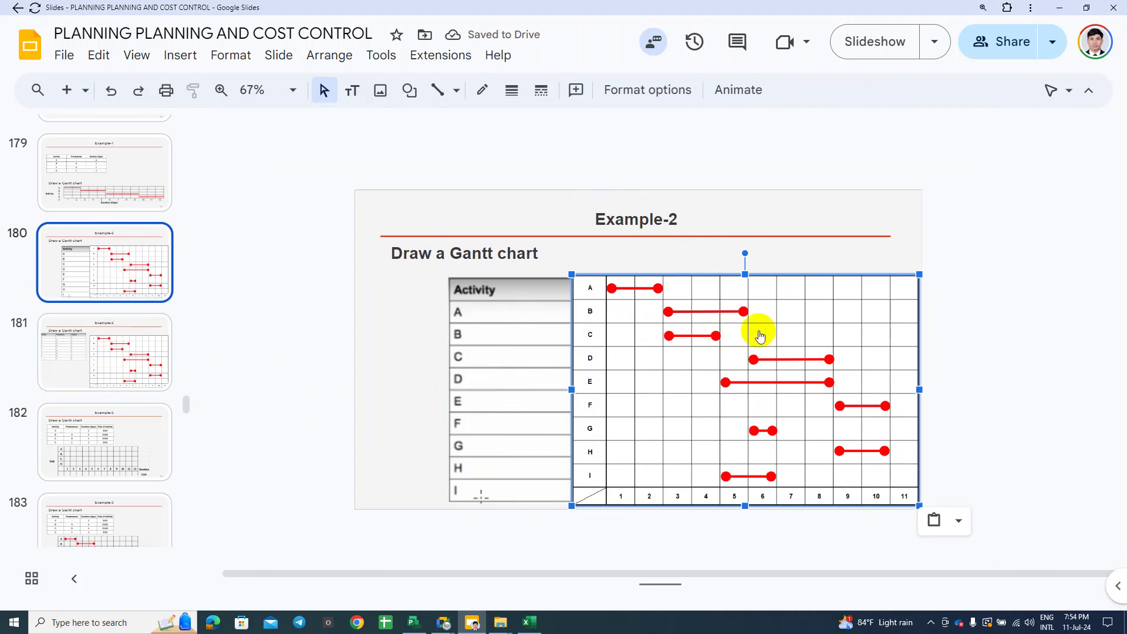
# Ungroup the pasted chart, move its pieces aside and delete the old red Gantt bars.
pyautogui.rightClick(760, 335)
pyautogui.click(819, 374)
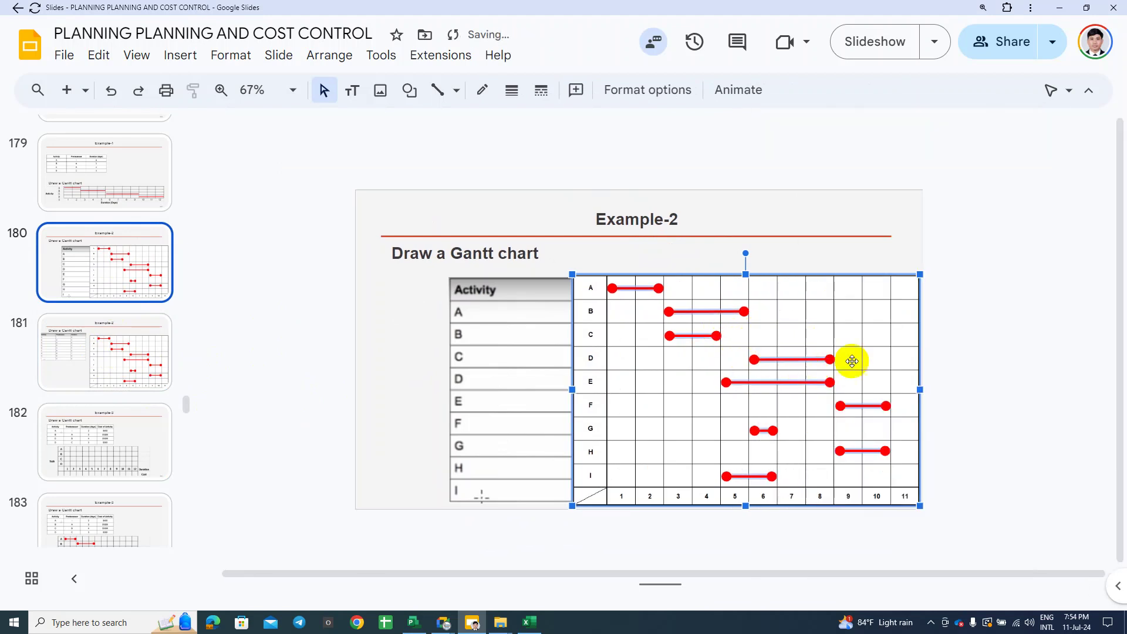
pyautogui.scroll(-3, 860, 304)
pyautogui.moveTo(699, 319); pyautogui.dragTo(963, 312)
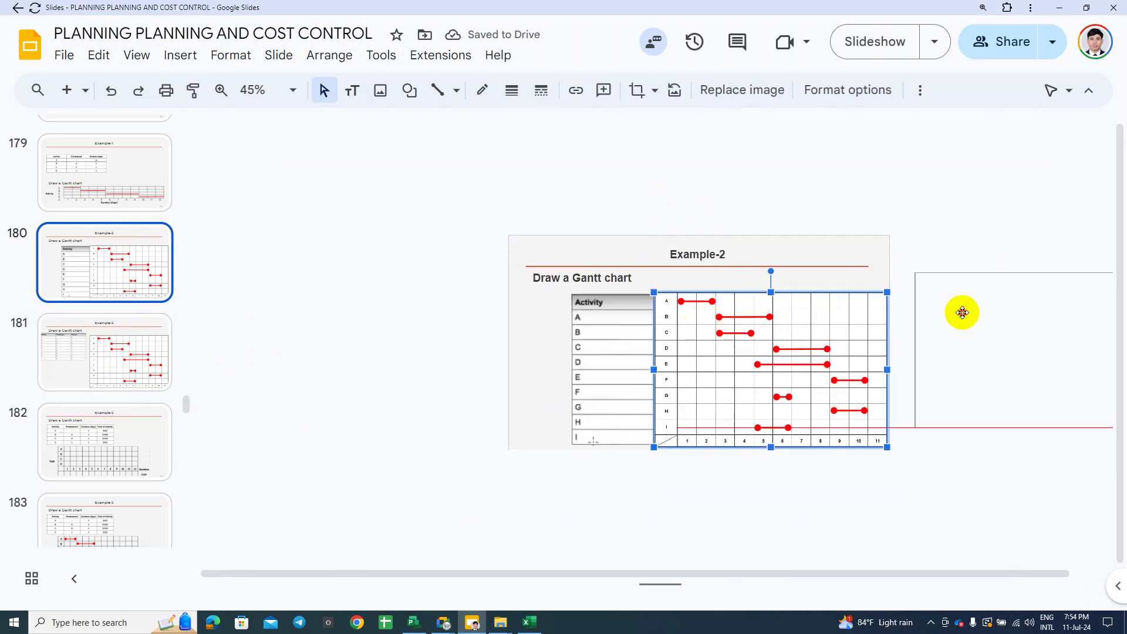
pyautogui.moveTo(734, 352); pyautogui.dragTo(537, 446)
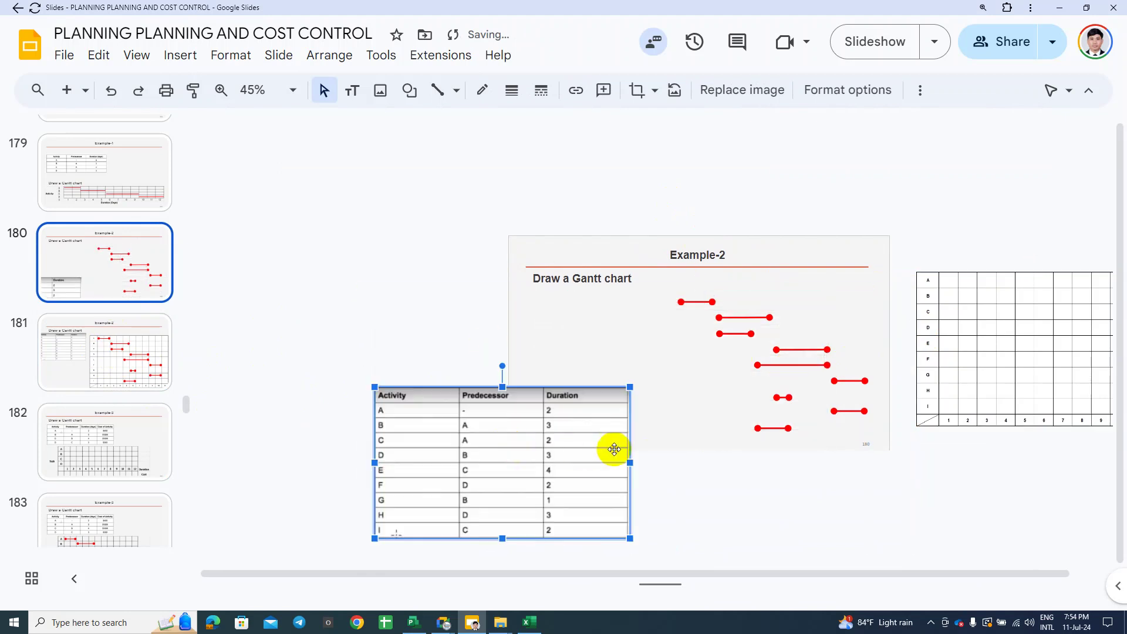
pyautogui.moveTo(709, 590); pyautogui.dragTo(698, 572)
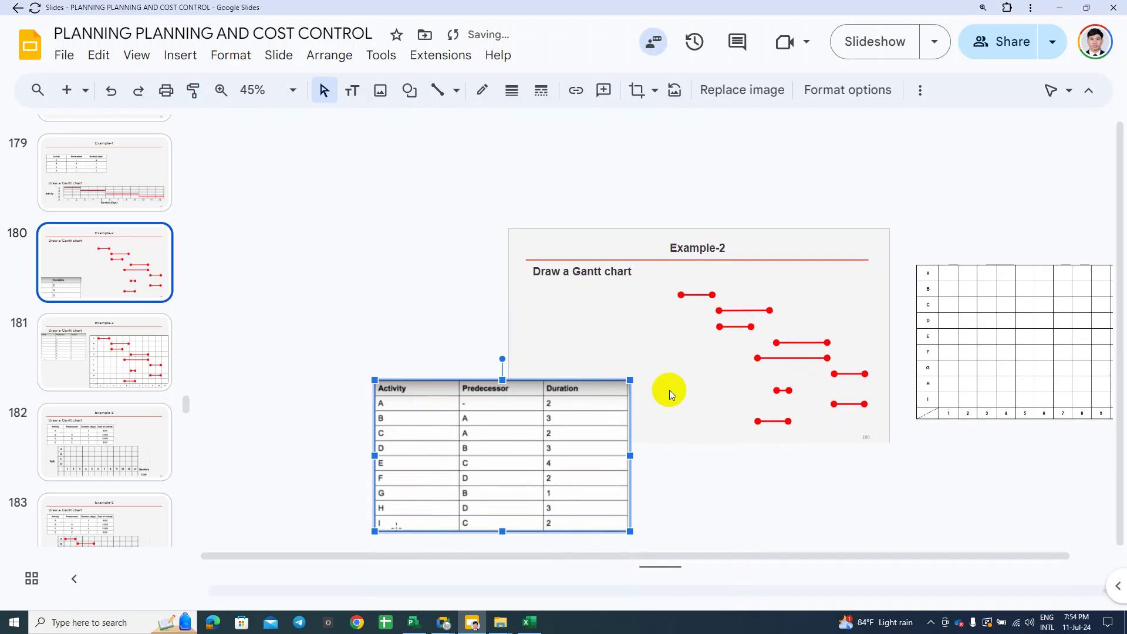
pyautogui.click(669, 389)
pyautogui.moveTo(697, 300); pyautogui.dragTo(653, 317)
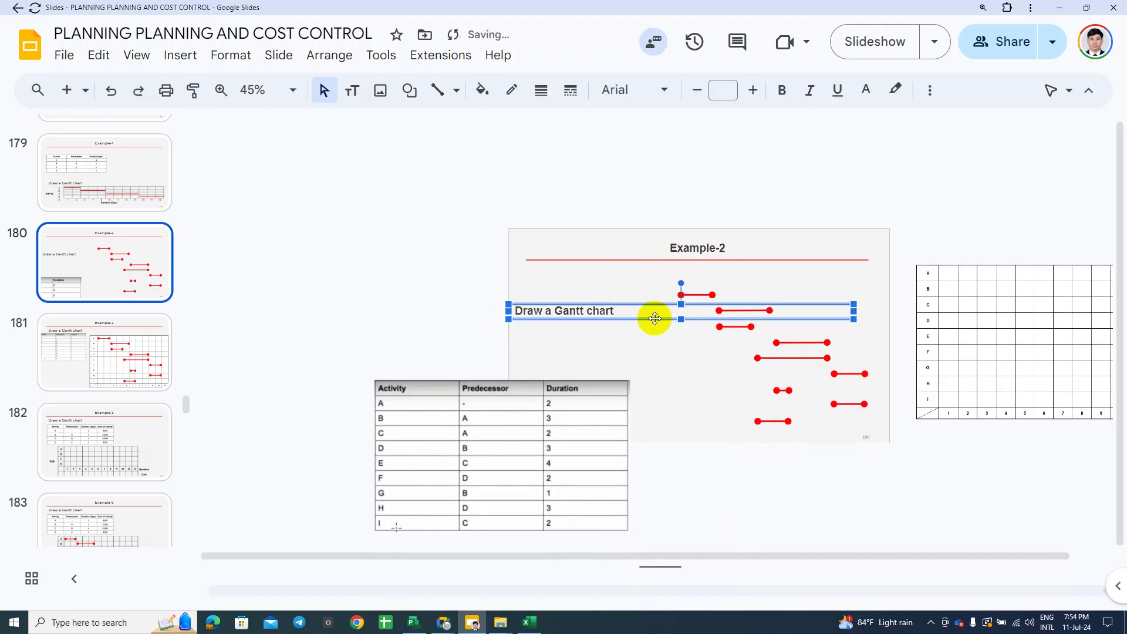
pyautogui.hotkey('ctrl', 'z')
pyautogui.click(679, 294)
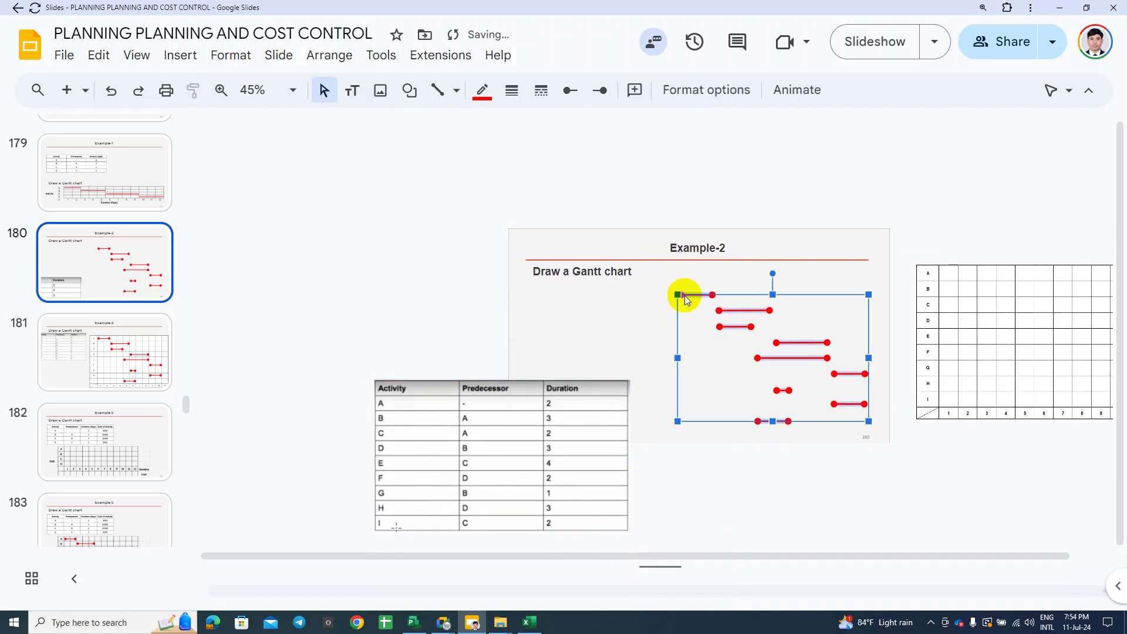
pyautogui.press('Delete')
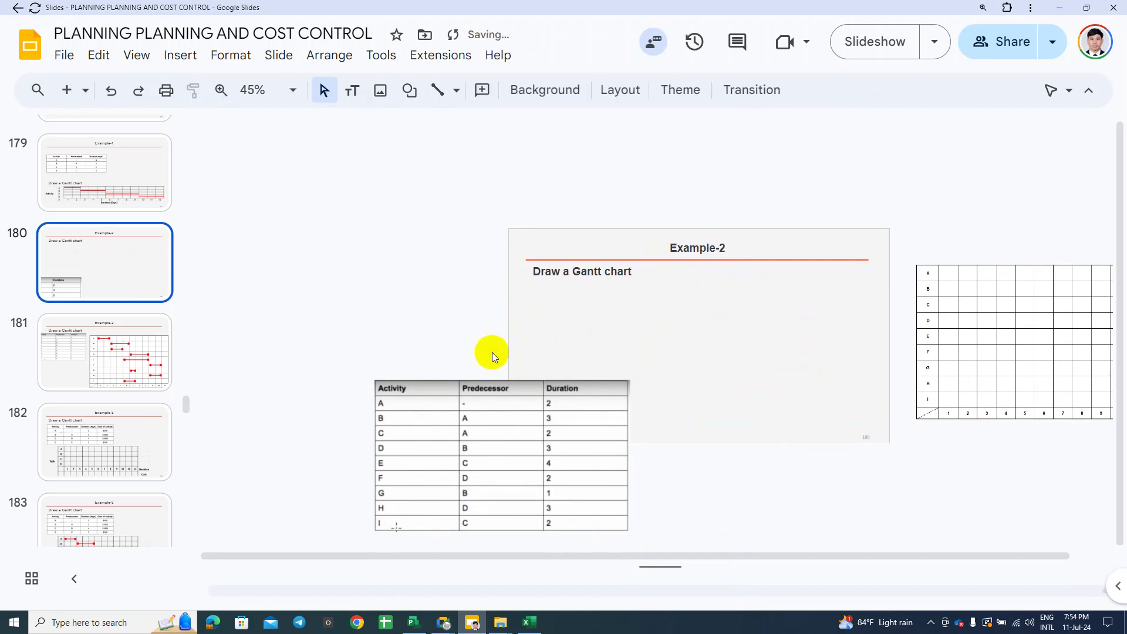
# Place the shrunk activity table beside the enlarged empty A–I day grid on the slide.
pyautogui.click(487, 412)
pyautogui.moveTo(487, 412); pyautogui.dragTo(621, 311)
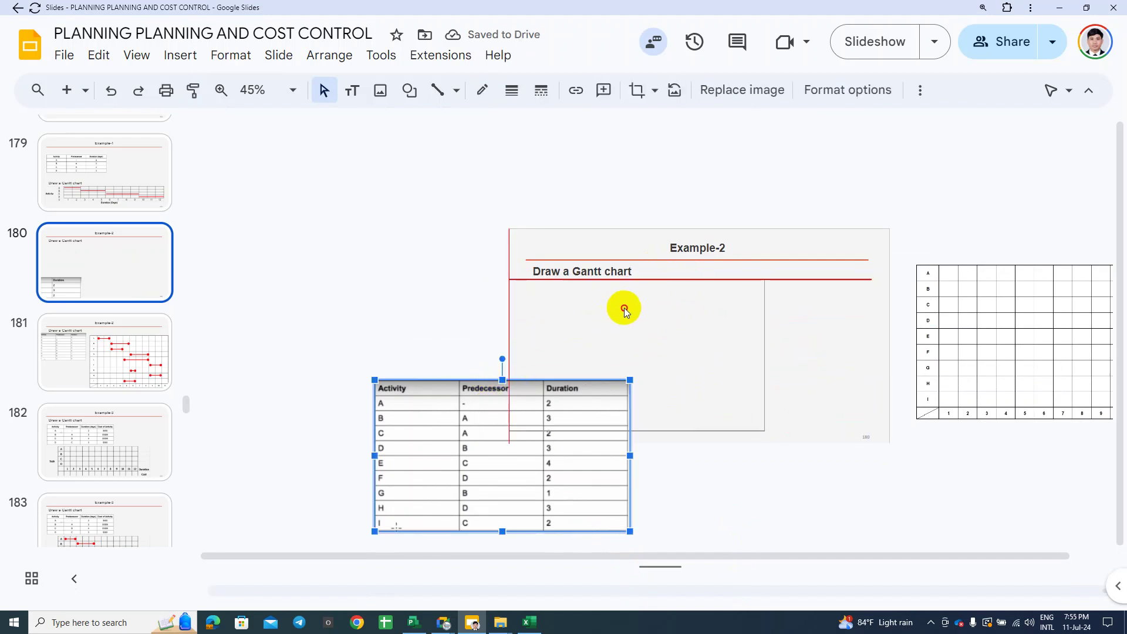
pyautogui.moveTo(764, 431); pyautogui.dragTo(683, 382)
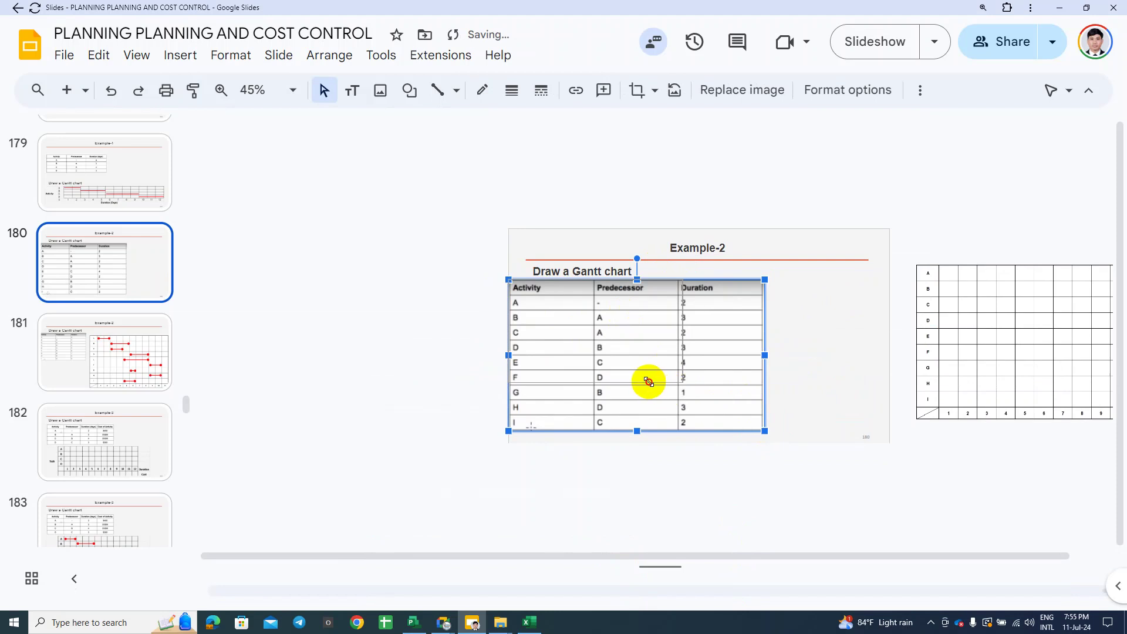
pyautogui.keyDown('ctrl'); pyautogui.scroll(3, 818, 344); pyautogui.keyUp('ctrl')
pyautogui.moveTo(1095, 266); pyautogui.dragTo(672, 285)
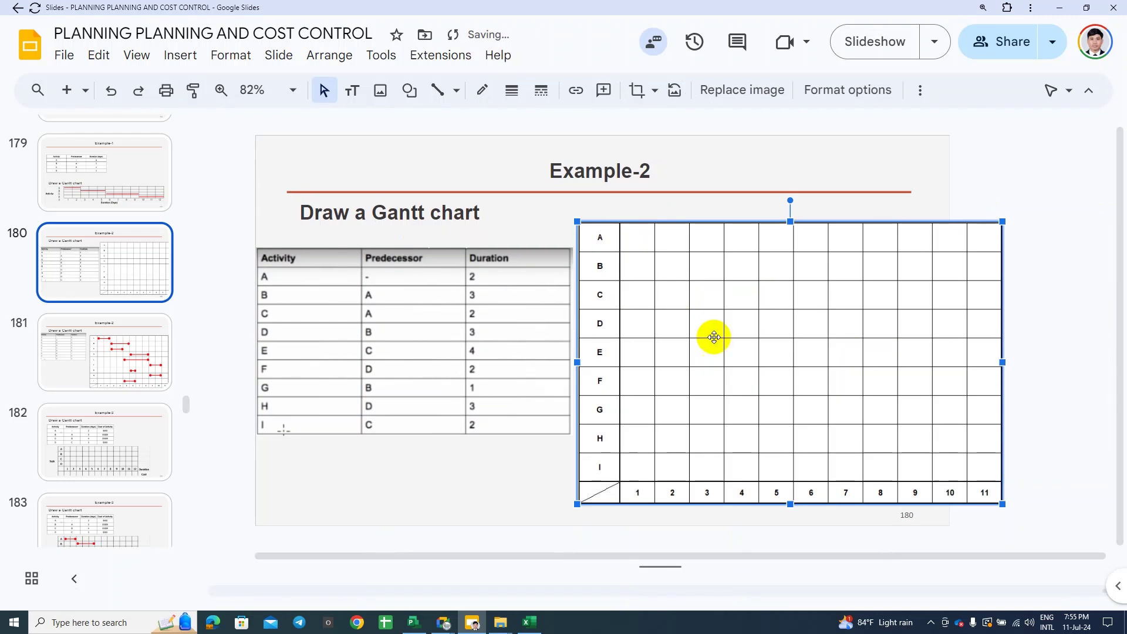
pyautogui.moveTo(1002, 504); pyautogui.dragTo(1035, 526)
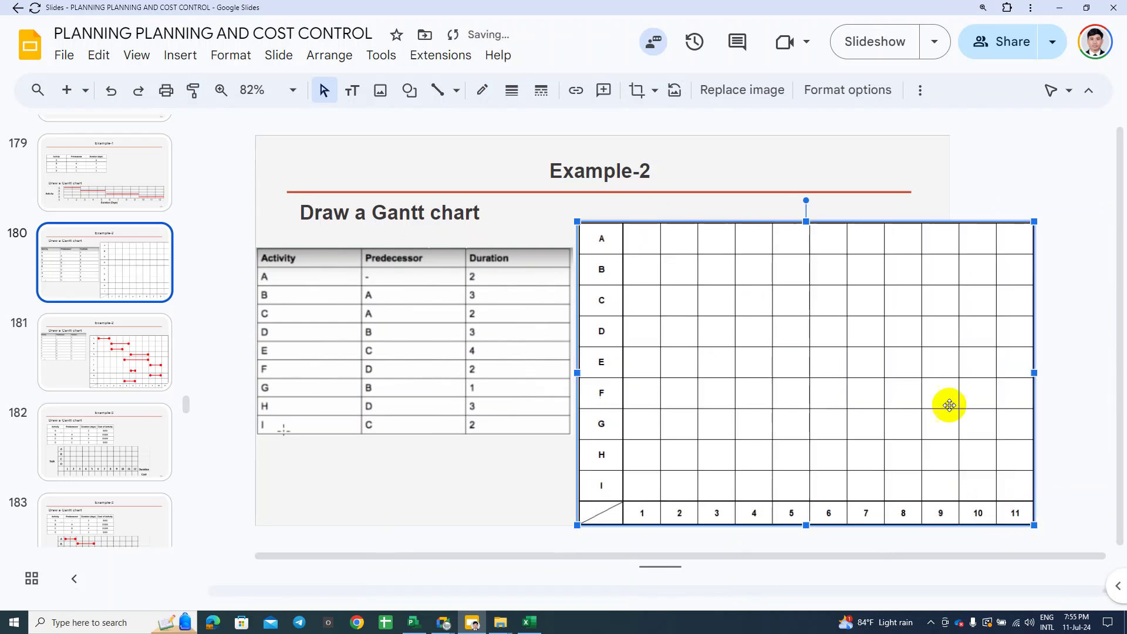
pyautogui.moveTo(1034, 221); pyautogui.dragTo(1034, 193)
pyautogui.moveTo(318, 302); pyautogui.dragTo(294, 320)
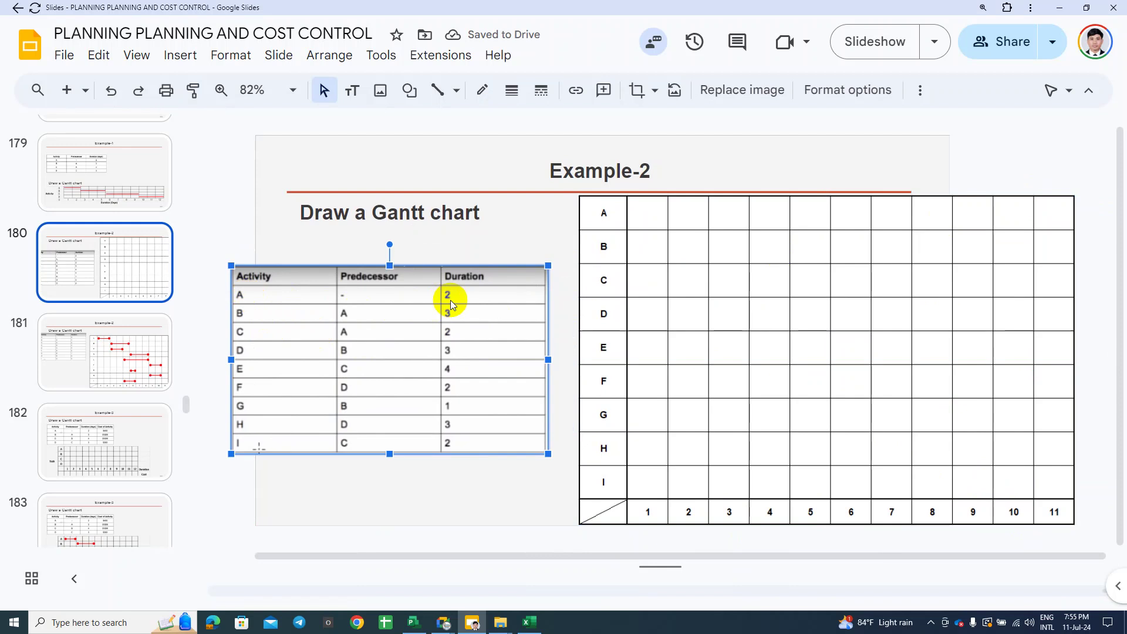
pyautogui.click(439, 89)
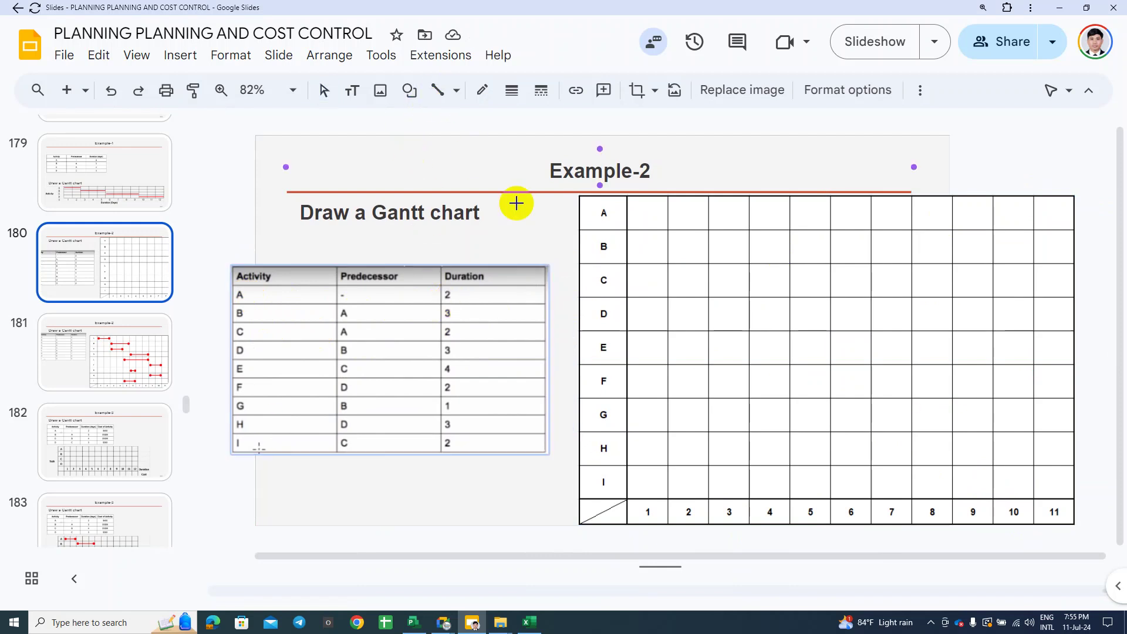
# Draw line bars in row A over days 1–2, row B over days 3–5 and row C over days 3–4.
pyautogui.moveTo(627, 216)
pyautogui.mouseDown()
pyautogui.moveTo(692, 218)
pyautogui.moveTo(690, 227)
pyautogui.moveTo(710, 214)
pyautogui.mouseUp()
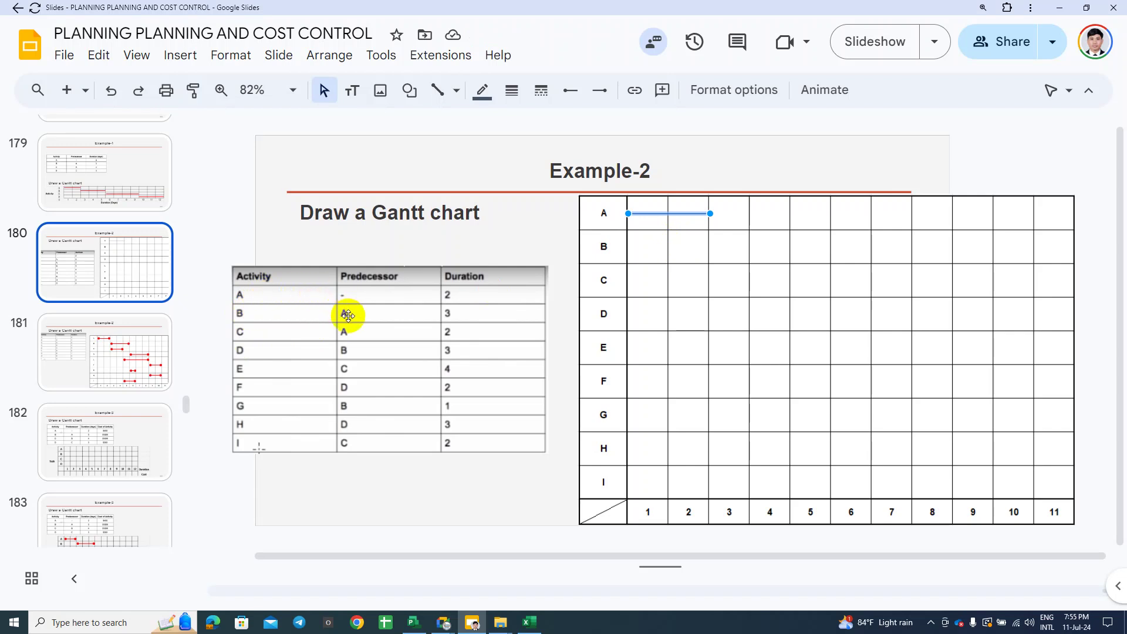
pyautogui.click(437, 90)
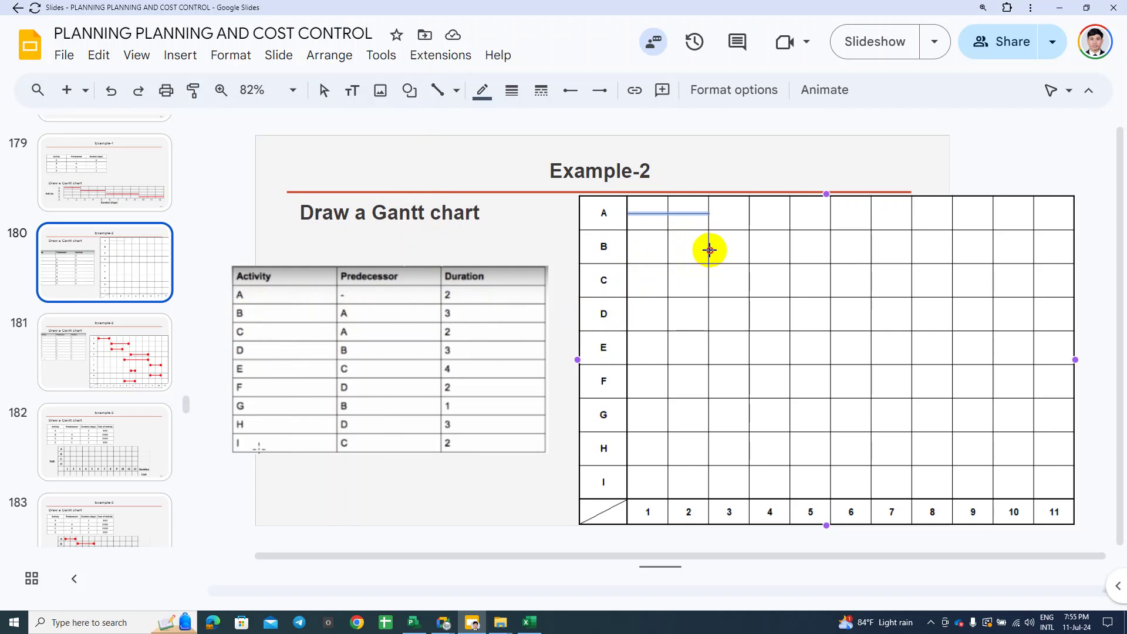
pyautogui.moveTo(709, 250); pyautogui.dragTo(830, 251)
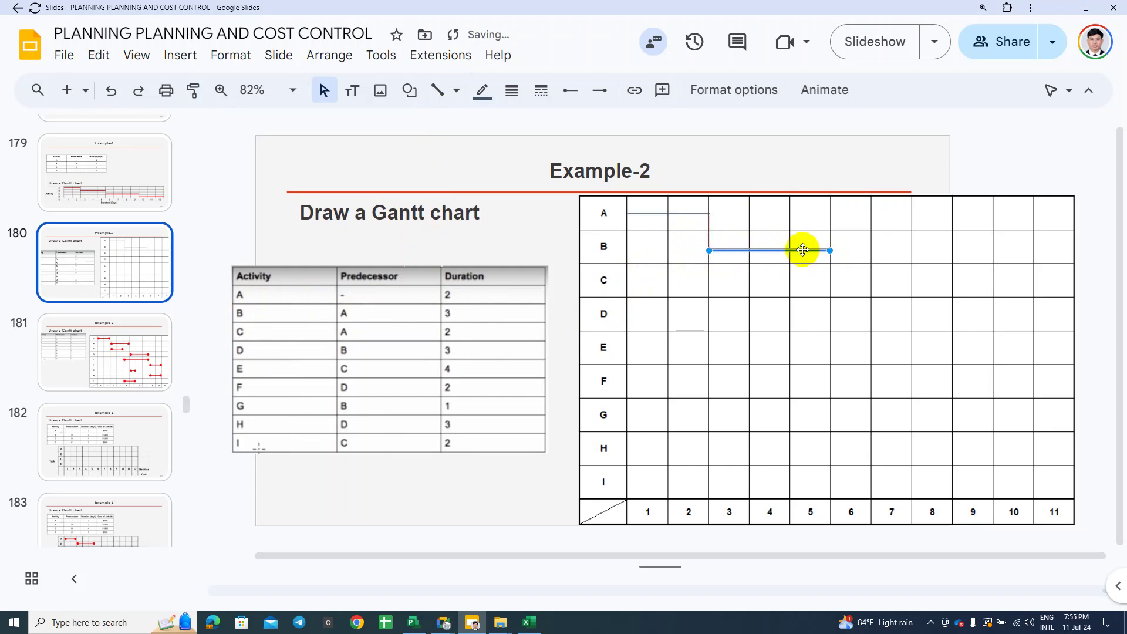
pyautogui.click(766, 294)
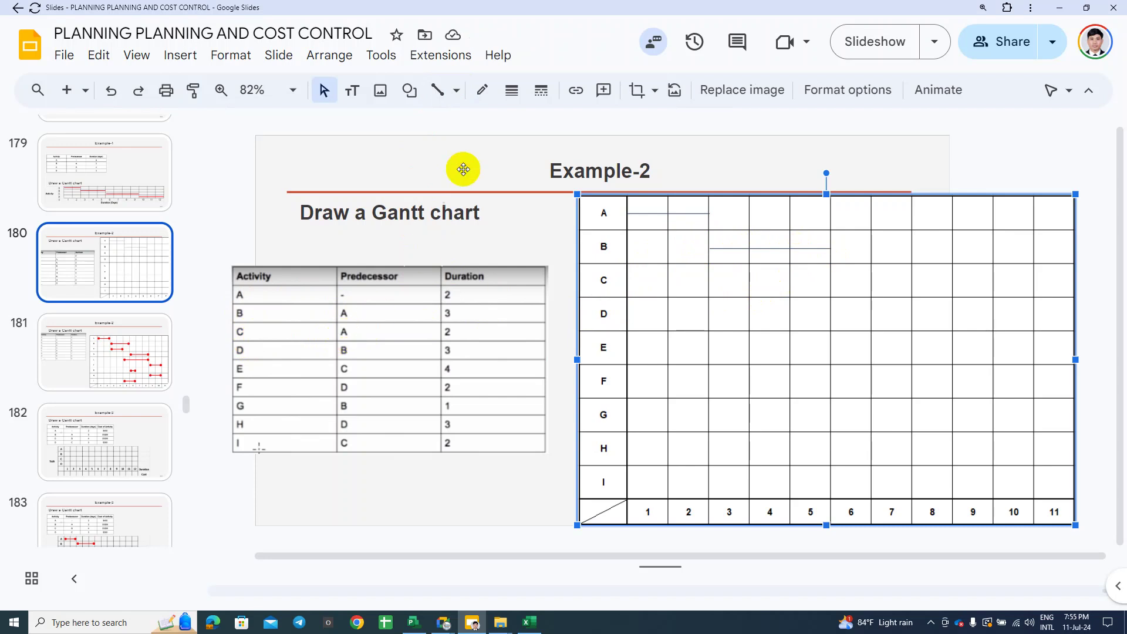
pyautogui.click(480, 137)
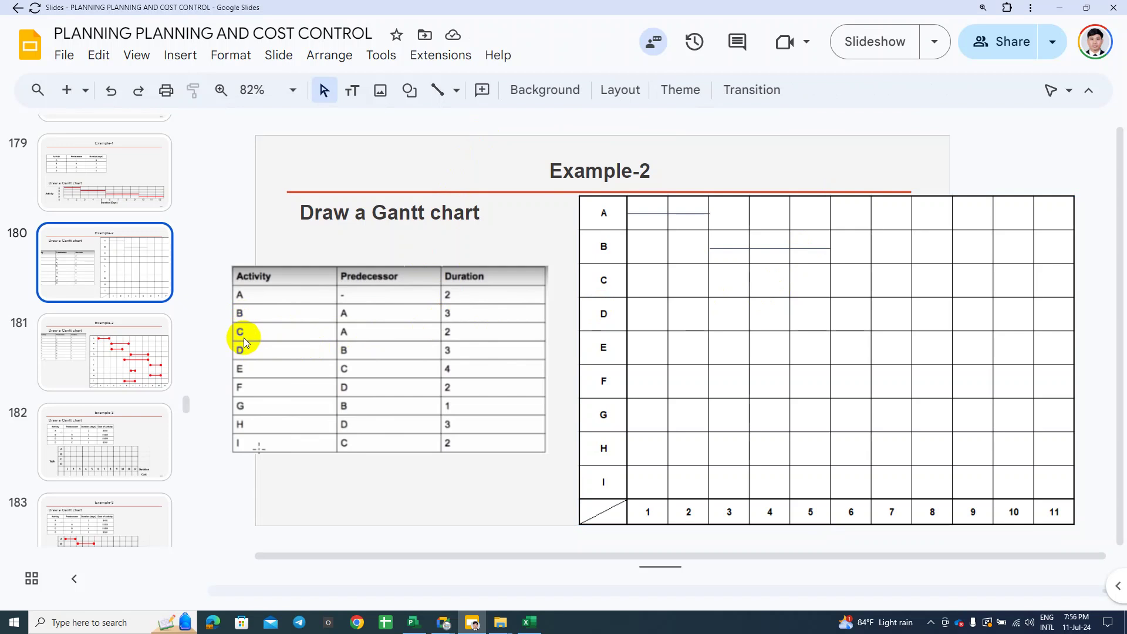
pyautogui.click(437, 90)
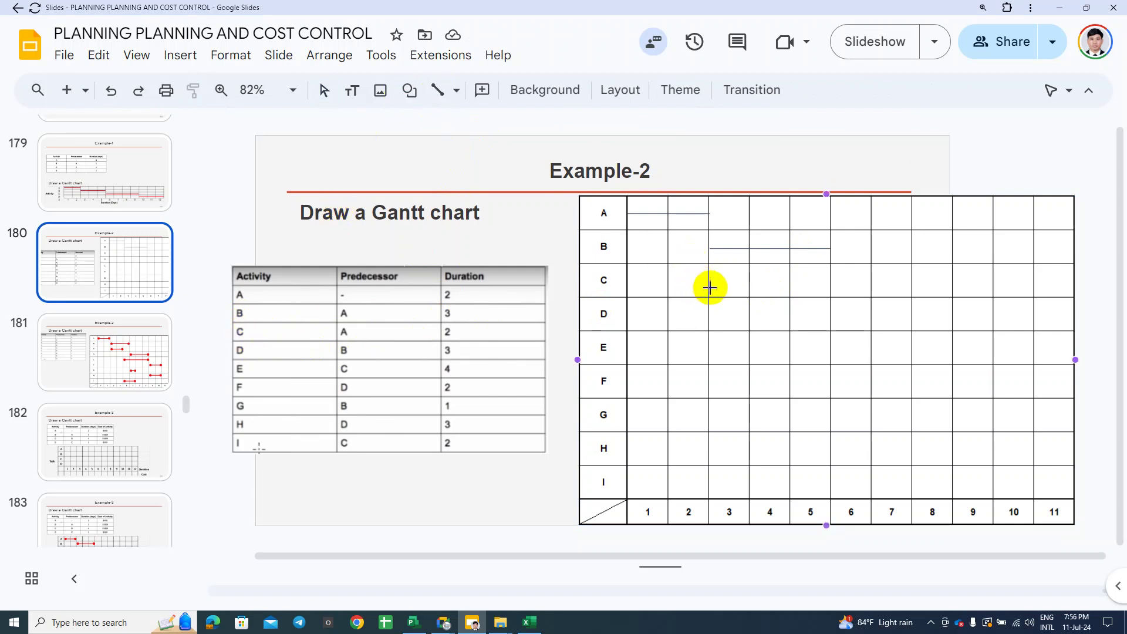
pyautogui.moveTo(709, 285); pyautogui.dragTo(790, 288)
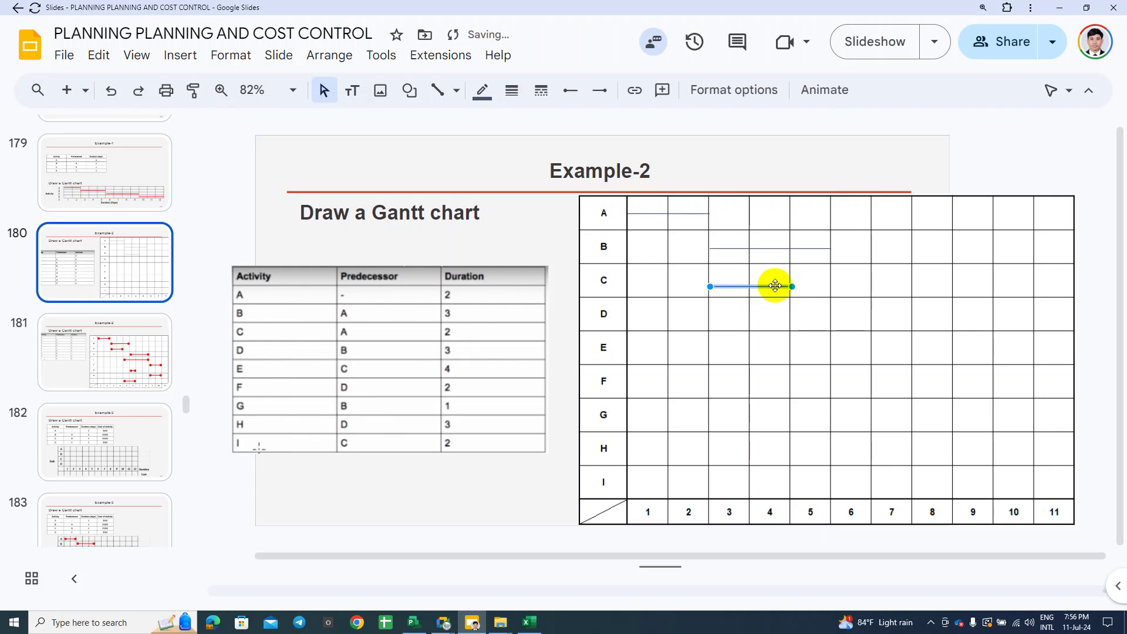
pyautogui.moveTo(773, 285); pyautogui.dragTo(773, 280)
pyautogui.click(727, 298)
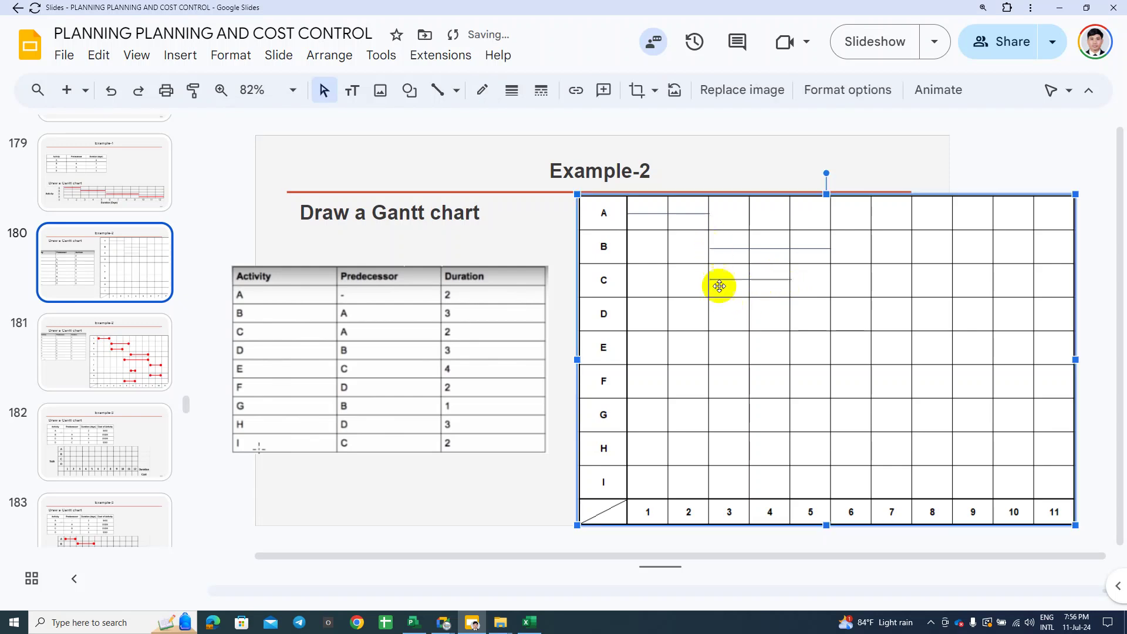
pyautogui.click(923, 154)
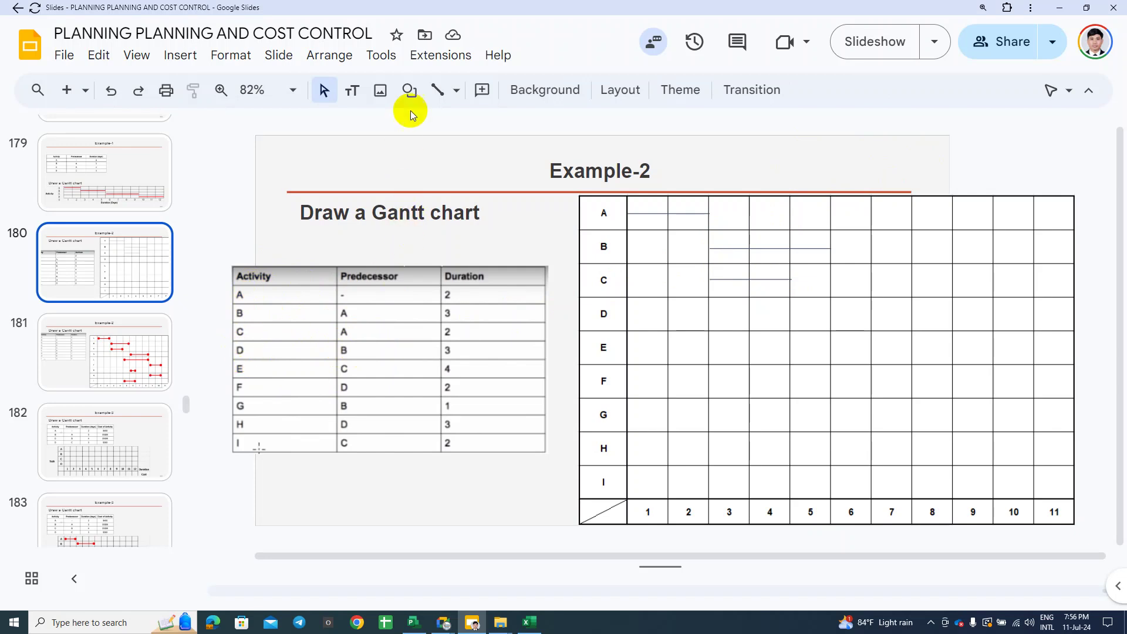
# Draw a line bar in row D from day 6 to 8 and in row E from day 5 to 8.
pyautogui.click(437, 90)
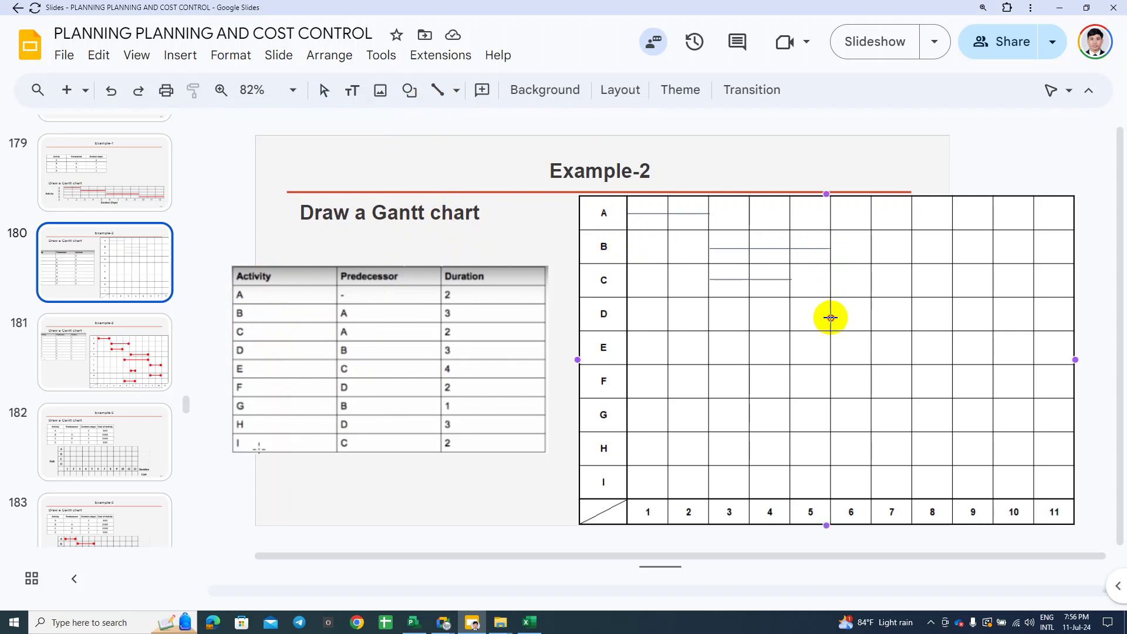
pyautogui.moveTo(838, 318); pyautogui.dragTo(953, 320)
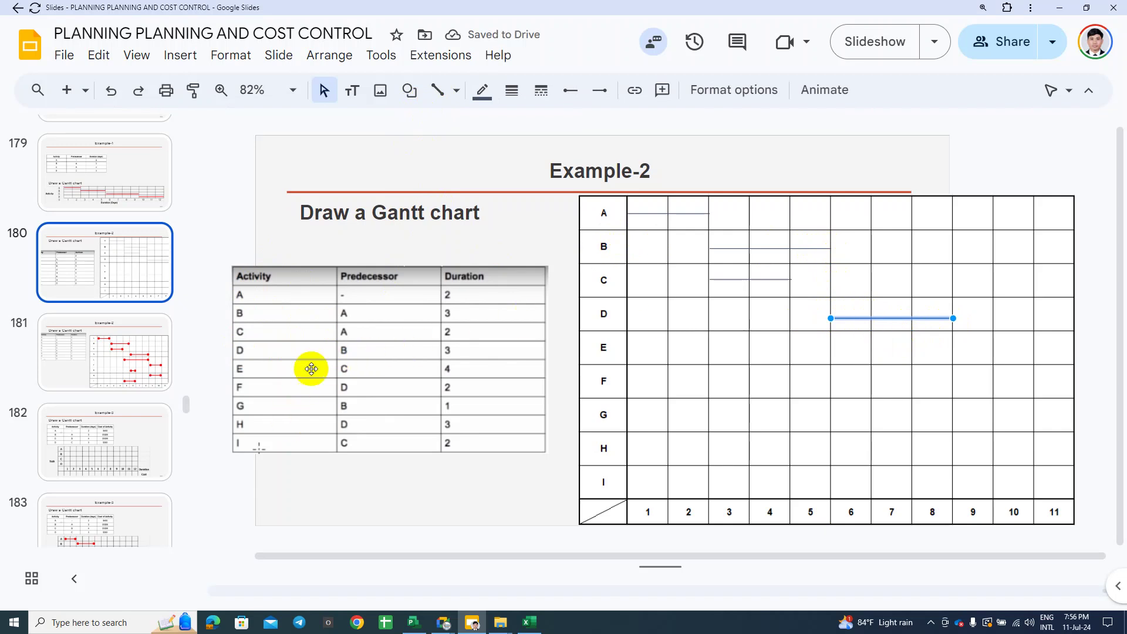
pyautogui.click(340, 489)
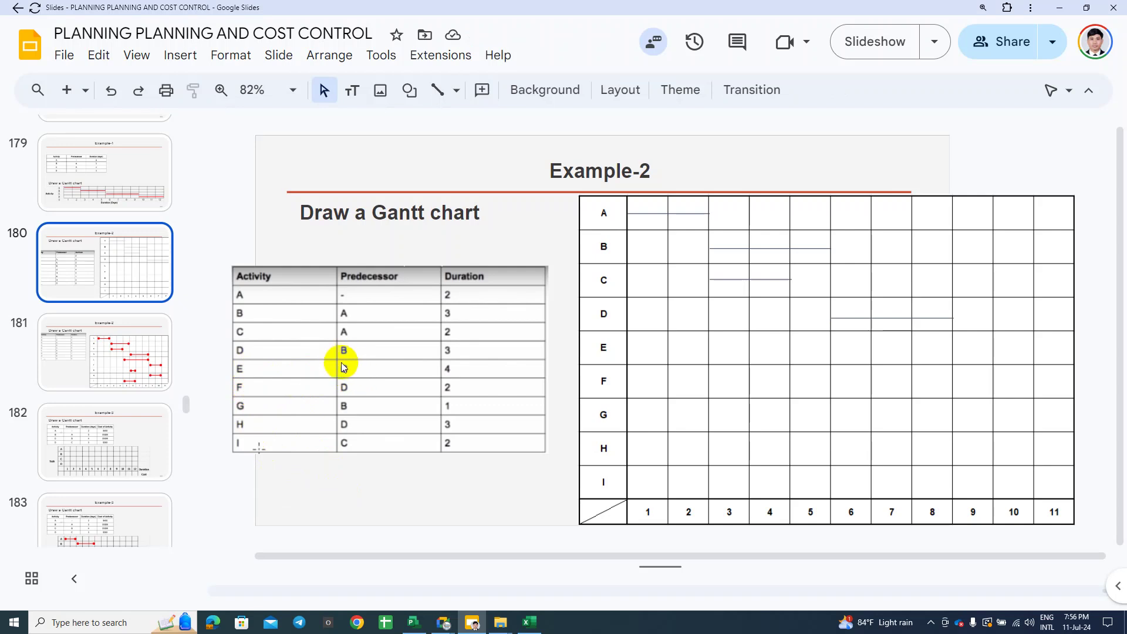
pyautogui.click(437, 90)
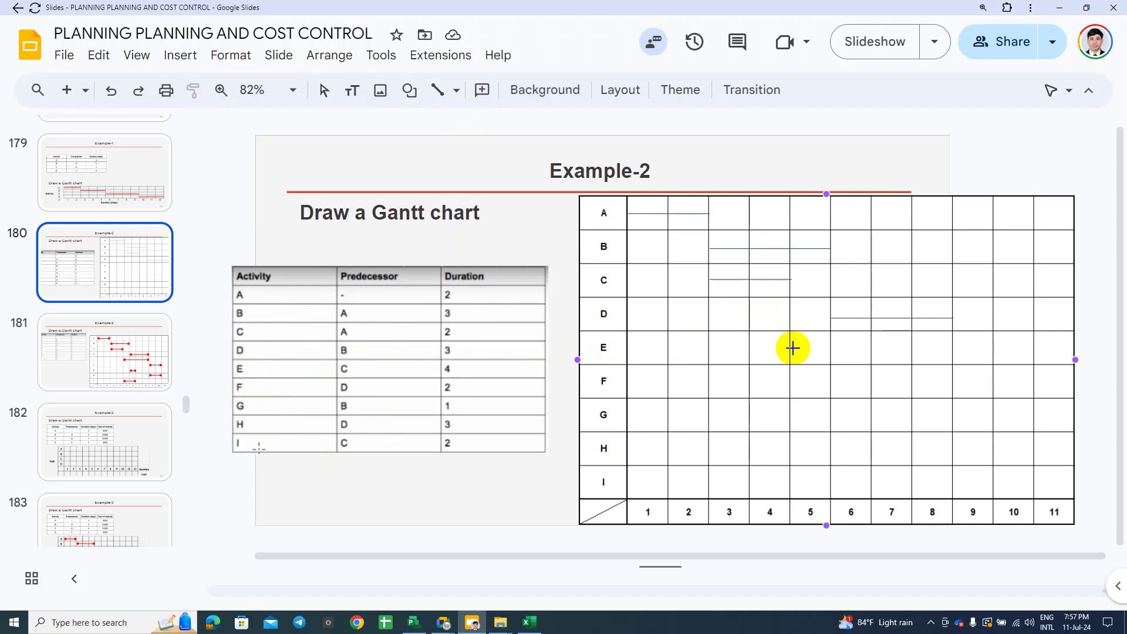
pyautogui.moveTo(790, 349); pyautogui.dragTo(940, 361)
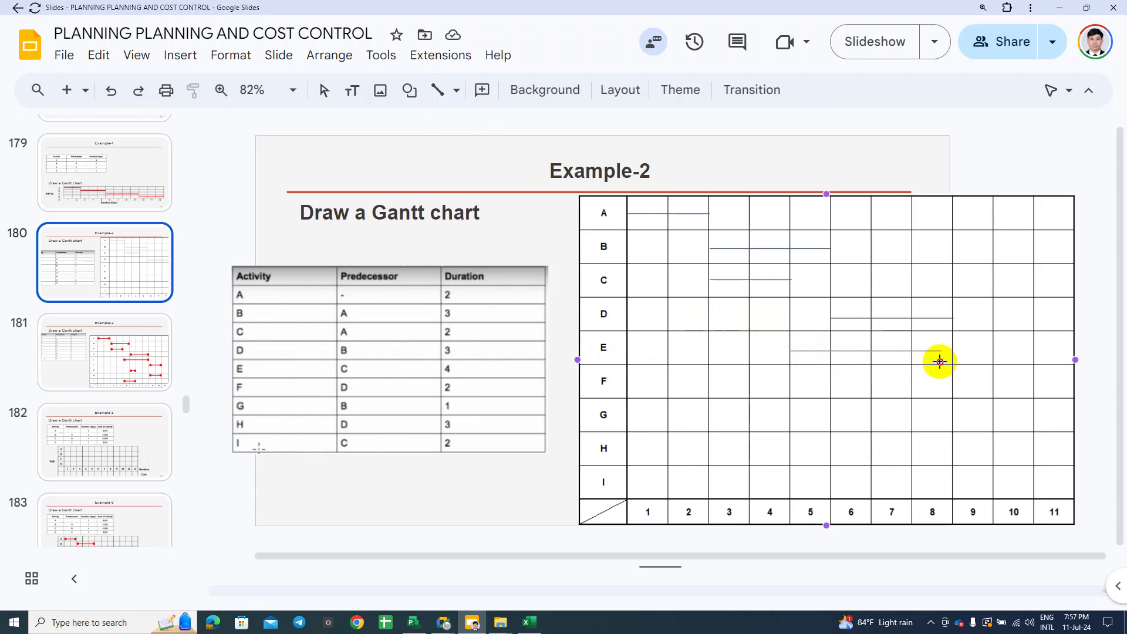
pyautogui.moveTo(940, 362); pyautogui.dragTo(951, 365)
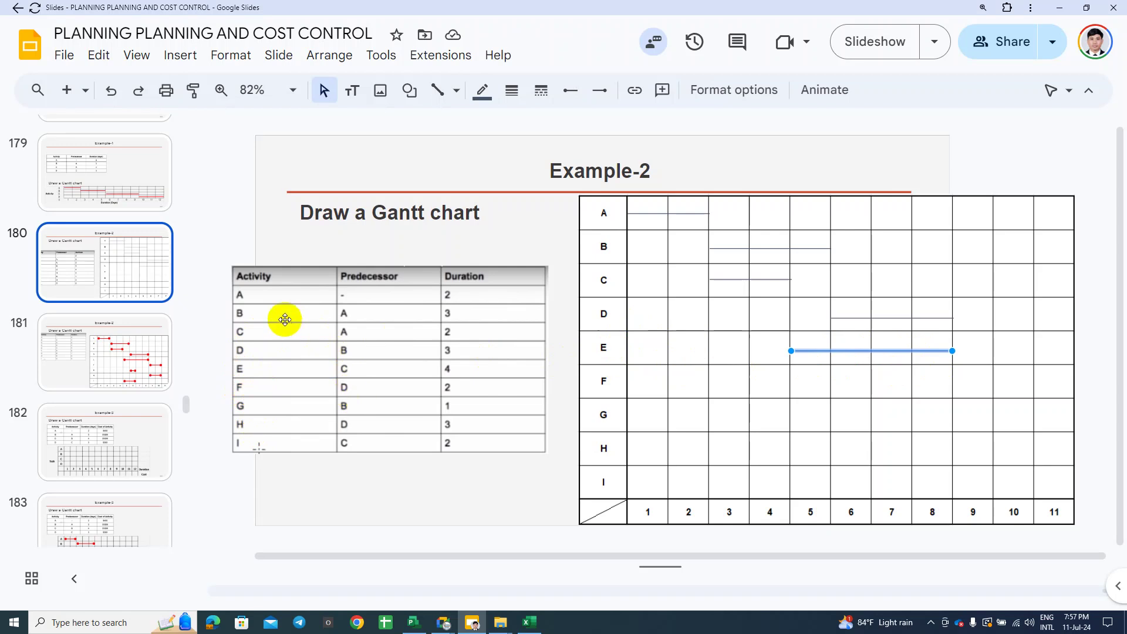
pyautogui.click(438, 90)
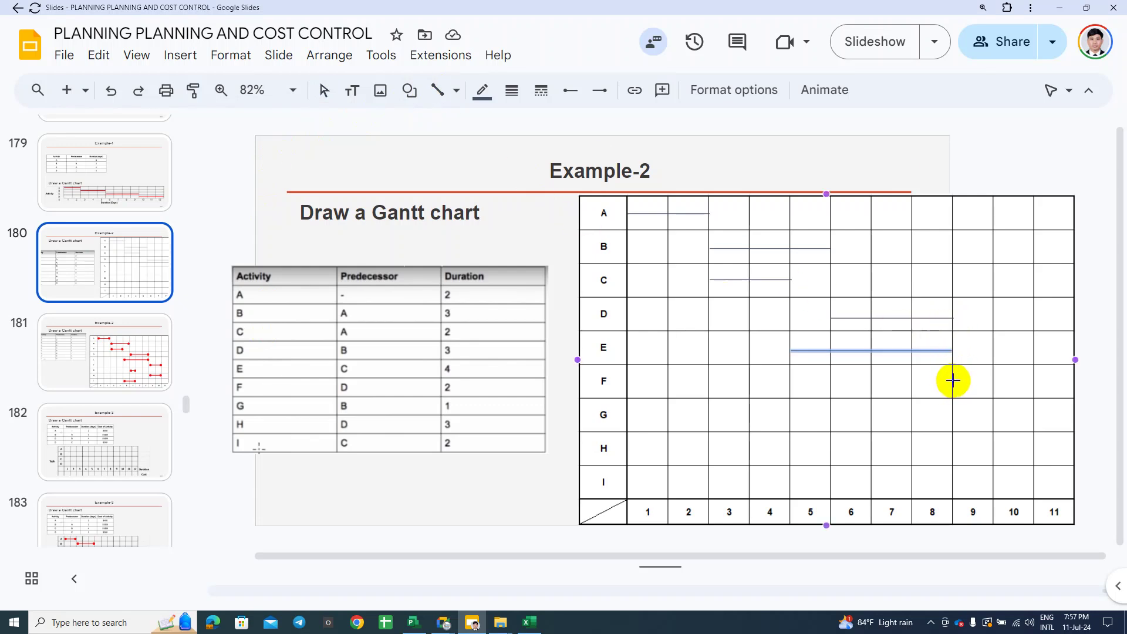
# Draw bars for F over days 9–10, G on day 6, H over days 9–11 and I over days 5–6.
pyautogui.moveTo(953, 380); pyautogui.dragTo(1034, 380)
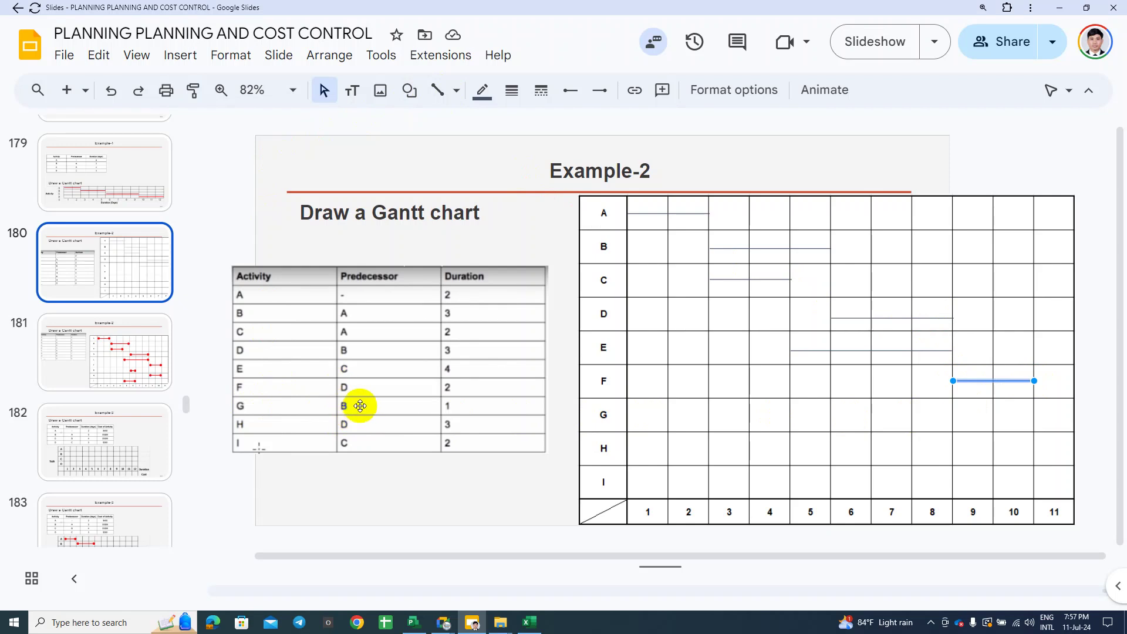
pyautogui.click(437, 90)
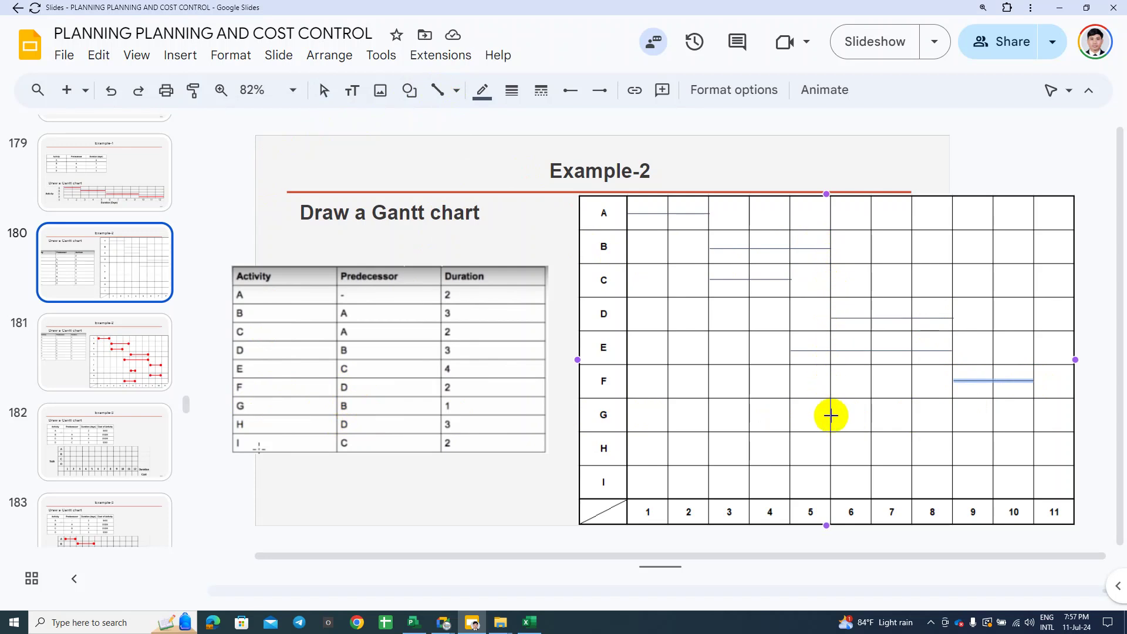
pyautogui.moveTo(841, 415); pyautogui.dragTo(872, 416)
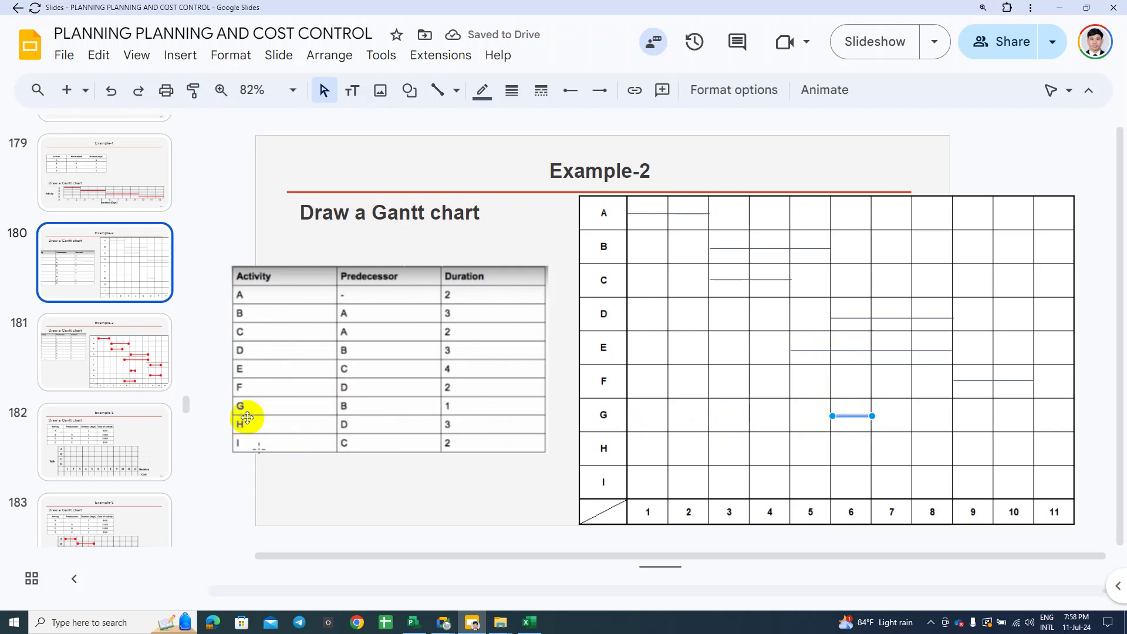
pyautogui.click(437, 89)
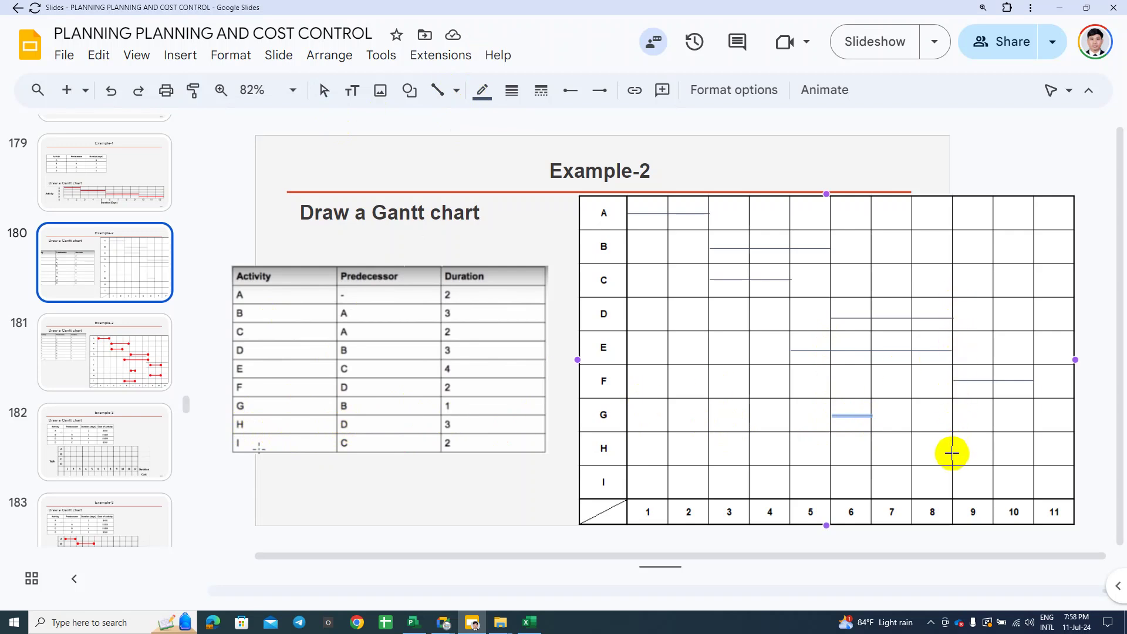
pyautogui.moveTo(953, 451); pyautogui.dragTo(1074, 453)
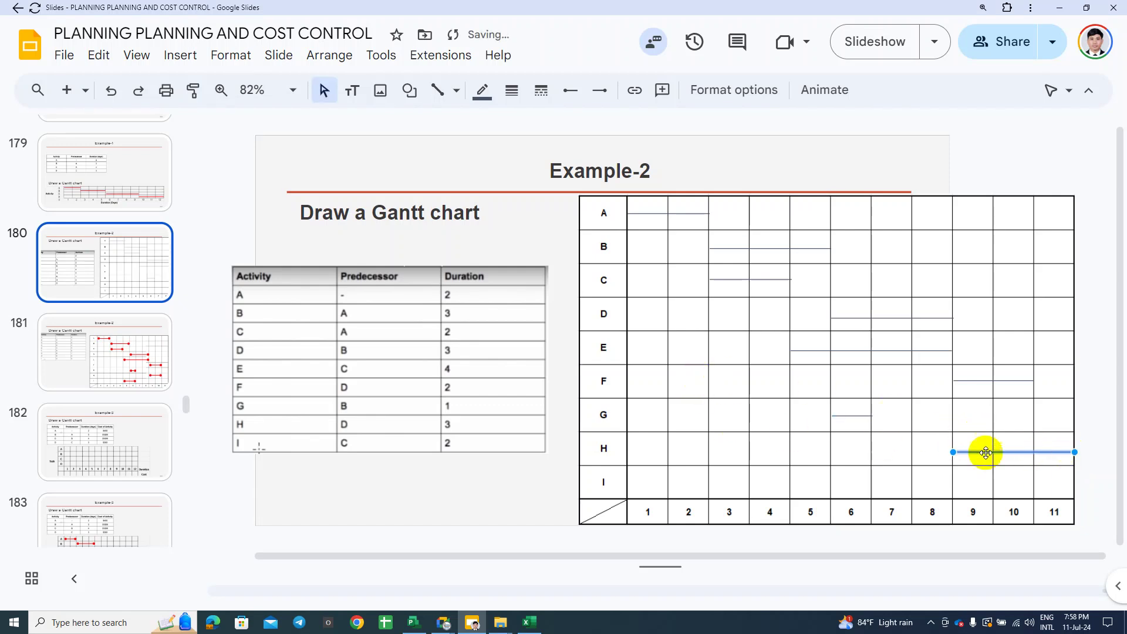
pyautogui.moveTo(982, 454); pyautogui.dragTo(980, 448)
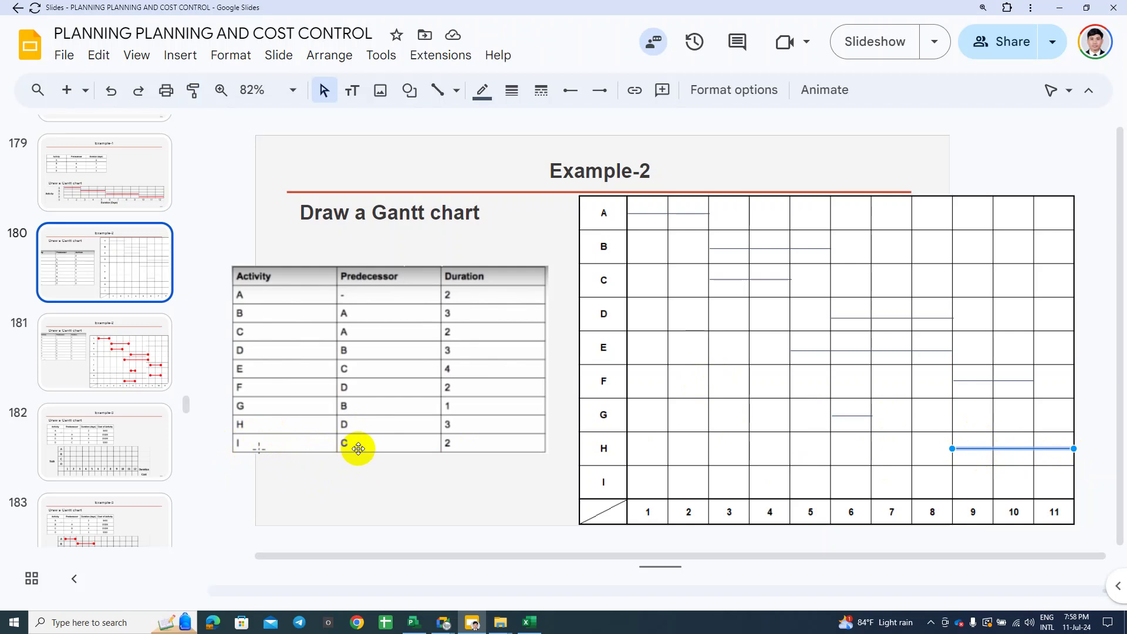
pyautogui.click(435, 91)
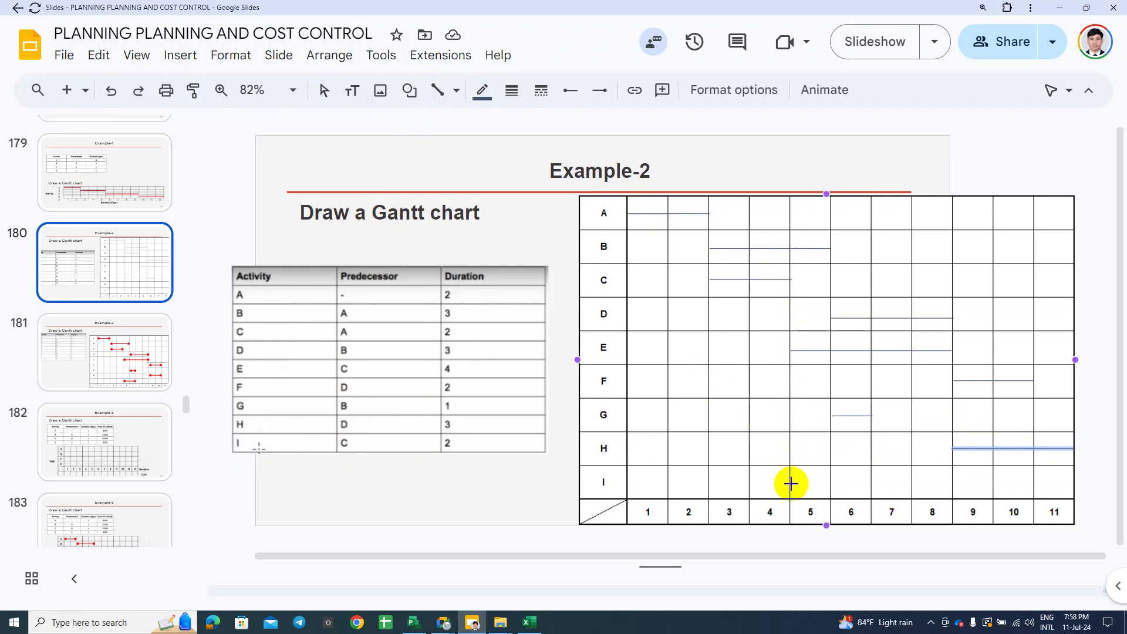
pyautogui.moveTo(790, 484); pyautogui.dragTo(870, 486)
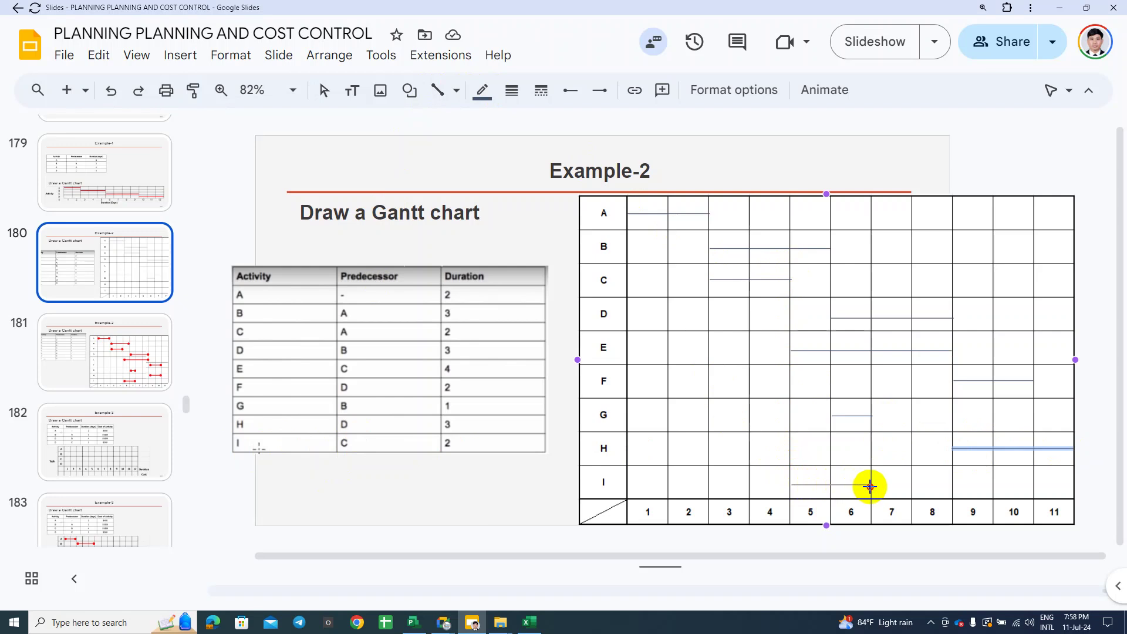
# Select the Gantt bars for rows A, B, C, D, E, G, I and H together.
pyautogui.click(691, 214)
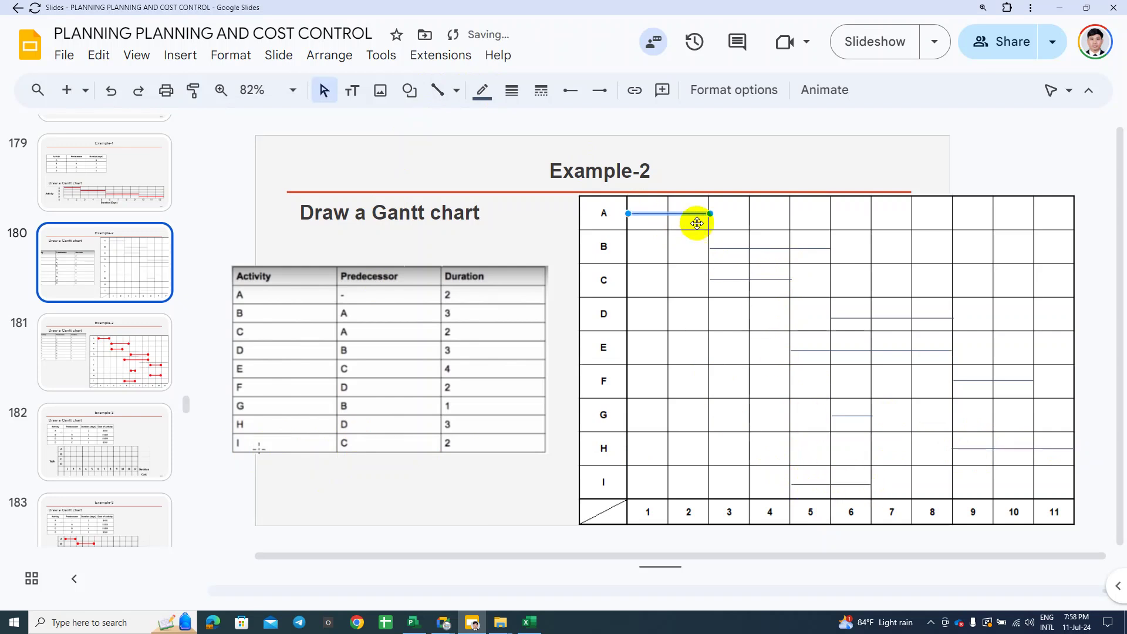
pyautogui.keyDown('shift'); pyautogui.click(725, 249); pyautogui.keyUp('shift')
pyautogui.keyDown('shift'); pyautogui.click(727, 280); pyautogui.keyUp('shift')
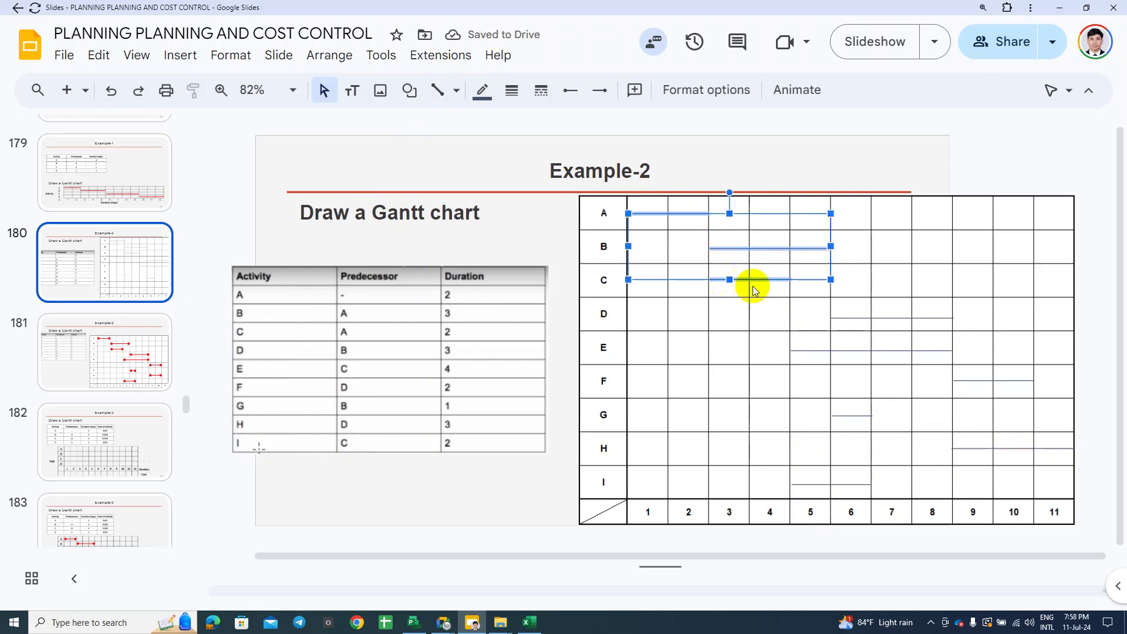
pyautogui.keyDown('shift'); pyautogui.click(841, 319); pyautogui.keyUp('shift')
pyautogui.keyDown('shift'); pyautogui.click(852, 351); pyautogui.keyUp('shift')
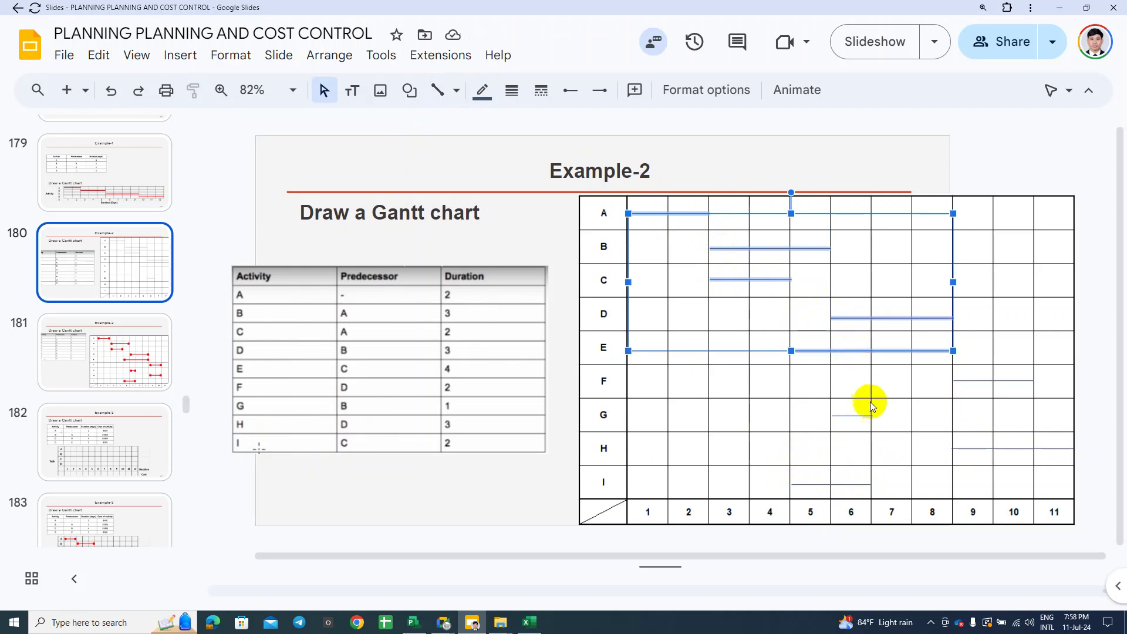
pyautogui.keyDown('shift'); pyautogui.click(864, 415); pyautogui.keyUp('shift')
pyautogui.keyDown('shift'); pyautogui.click(854, 483); pyautogui.keyUp('shift')
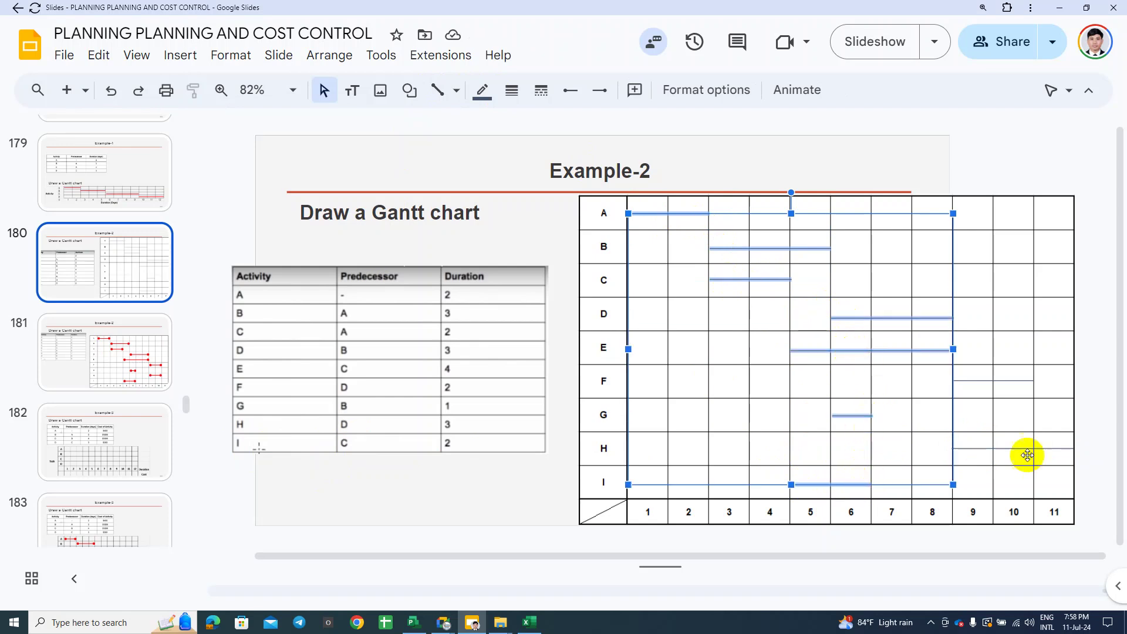
pyautogui.keyDown('shift'); pyautogui.click(1033, 450); pyautogui.keyUp('shift')
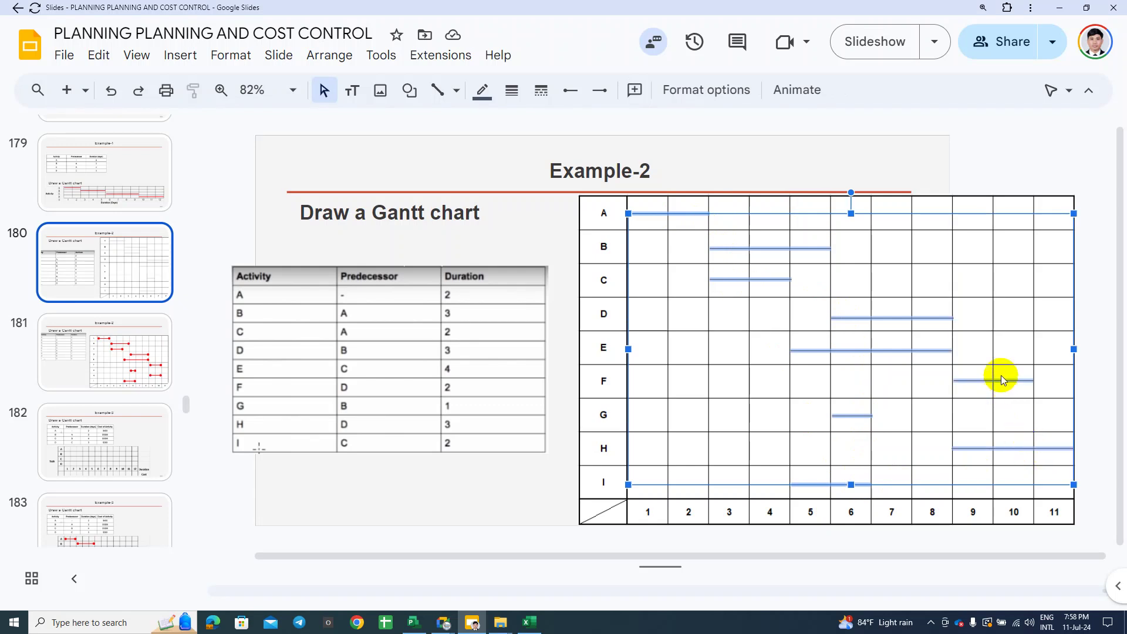
# Make the selected bars about 4 px thick and red.
pyautogui.click(537, 91)
pyautogui.click(519, 93)
pyautogui.click(581, 203)
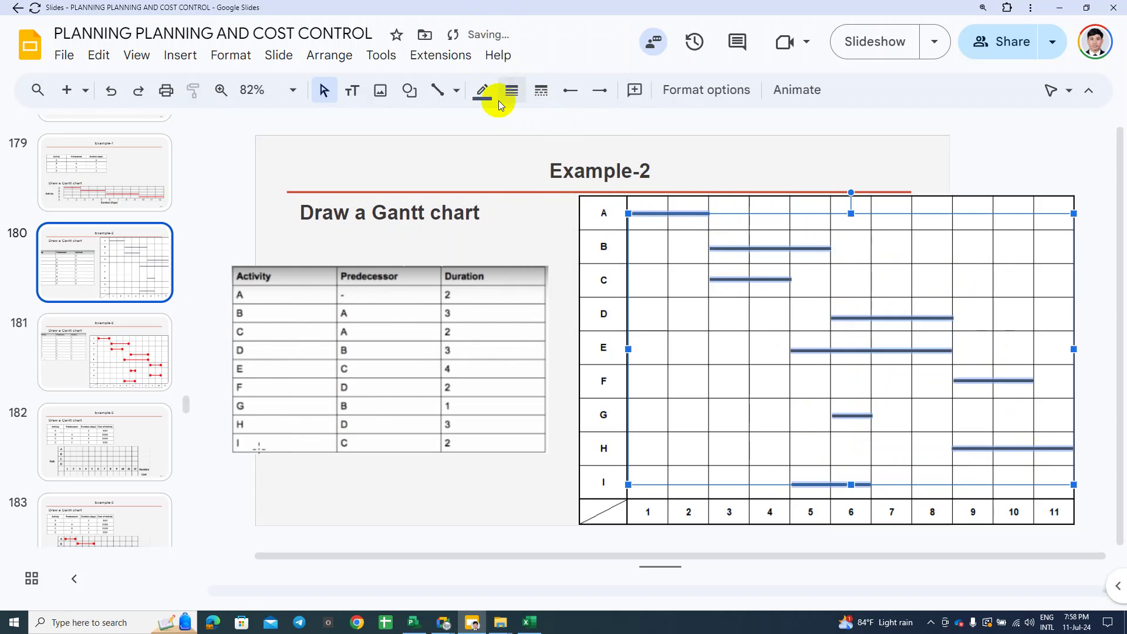
pyautogui.click(484, 93)
pyautogui.click(509, 334)
pyautogui.click(457, 488)
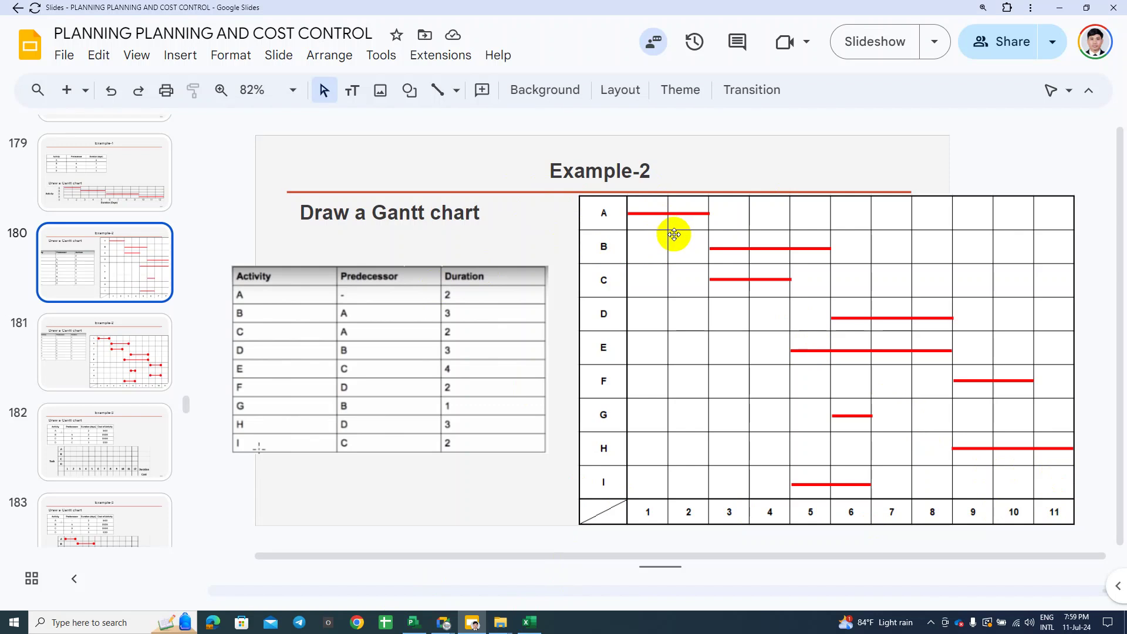
# In a restored Project window, copy the collapsed Example 1 task group and paste it below.
pyautogui.click(414, 622)
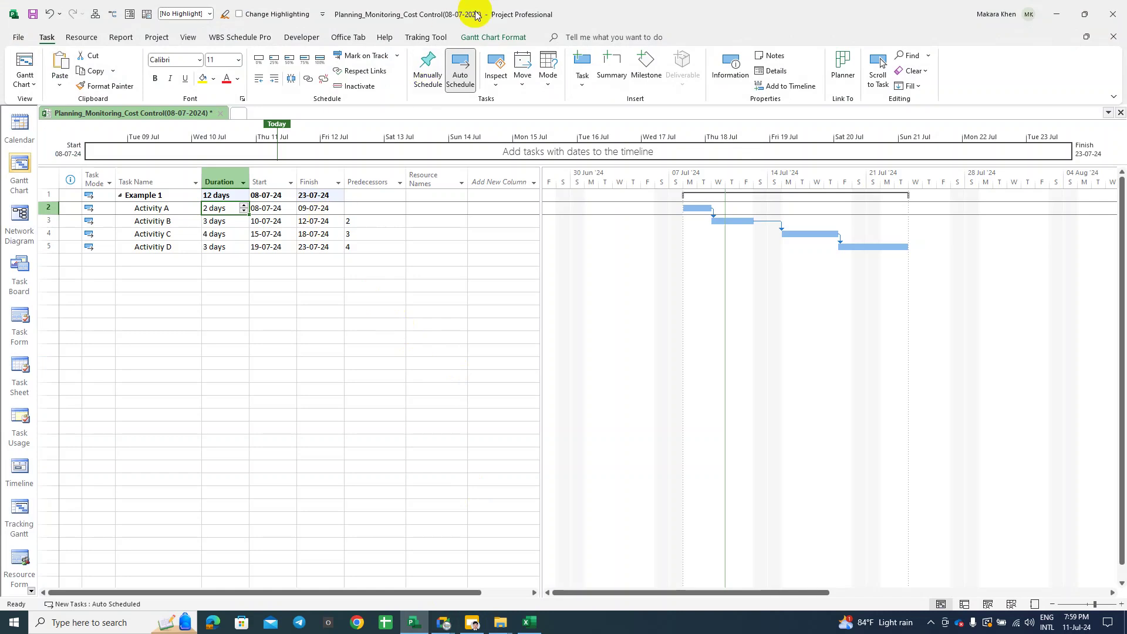
pyautogui.doubleClick(564, 8)
pyautogui.moveTo(591, 59)
pyautogui.mouseDown()
pyautogui.moveTo(857, 293)
pyautogui.moveTo(1044, 88)
pyautogui.mouseUp()
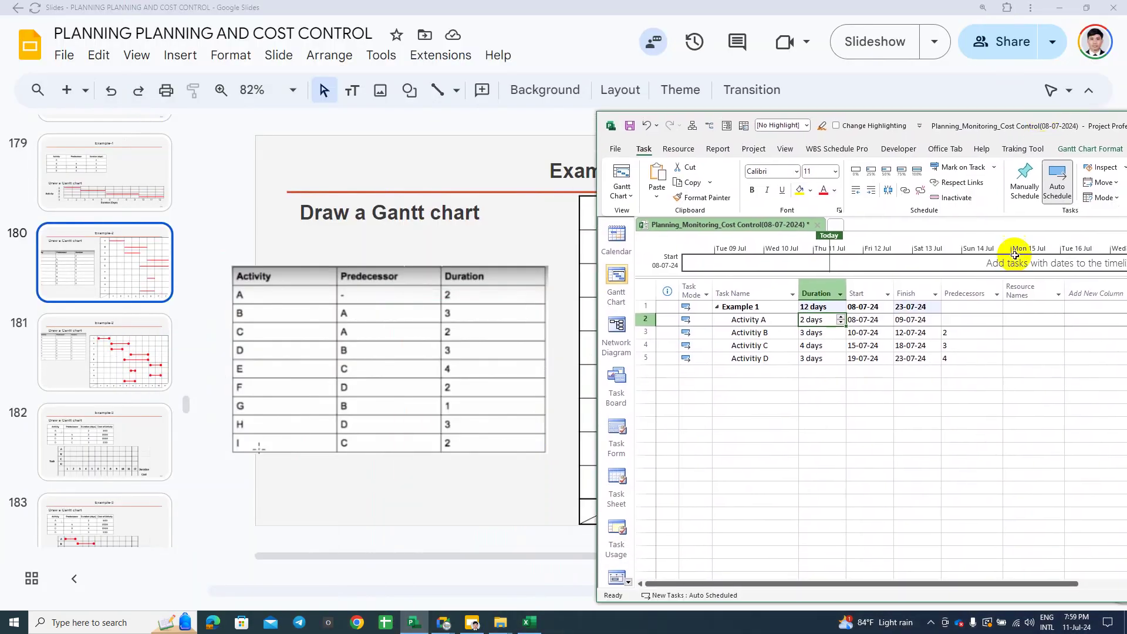
pyautogui.click(731, 435)
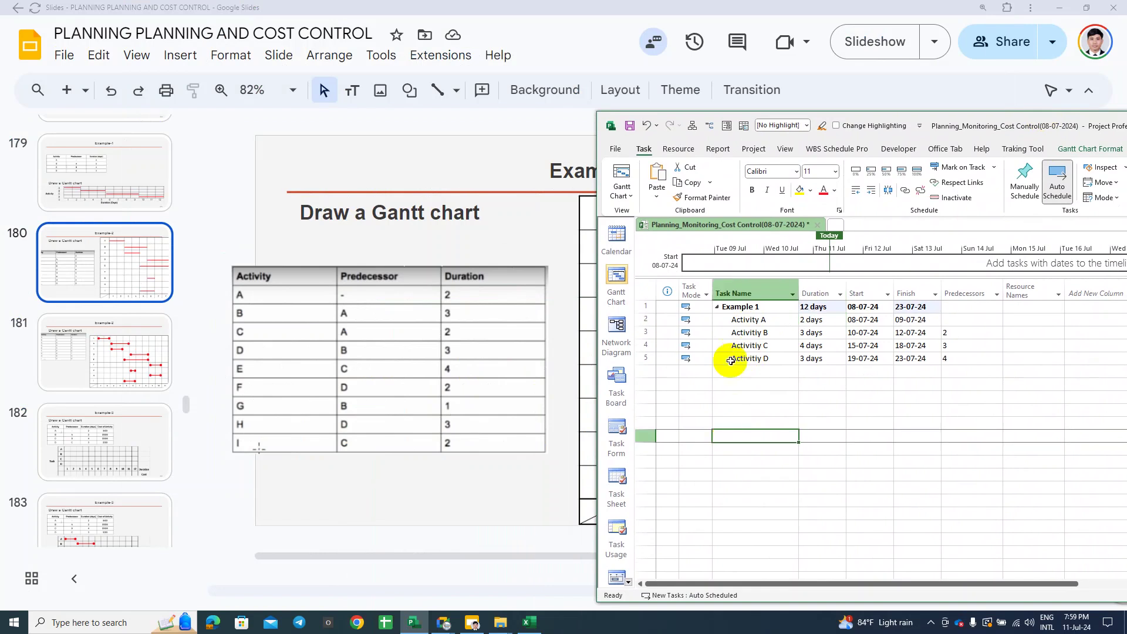
pyautogui.click(717, 307)
pyautogui.click(640, 308)
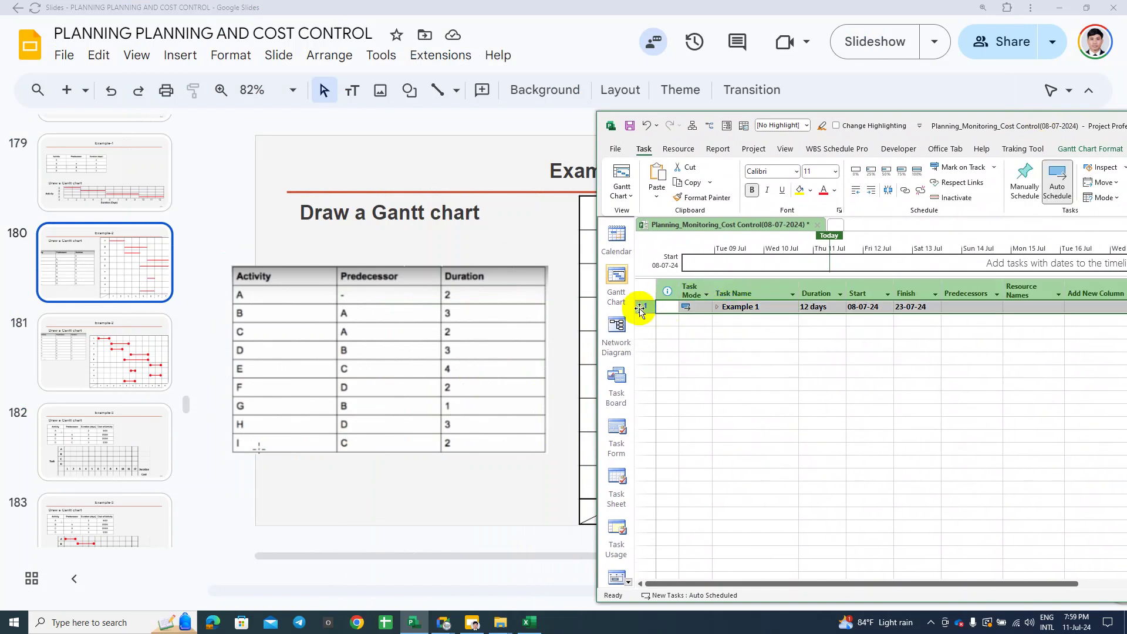
pyautogui.hotkey('ctrl', 'c')
pyautogui.click(640, 320)
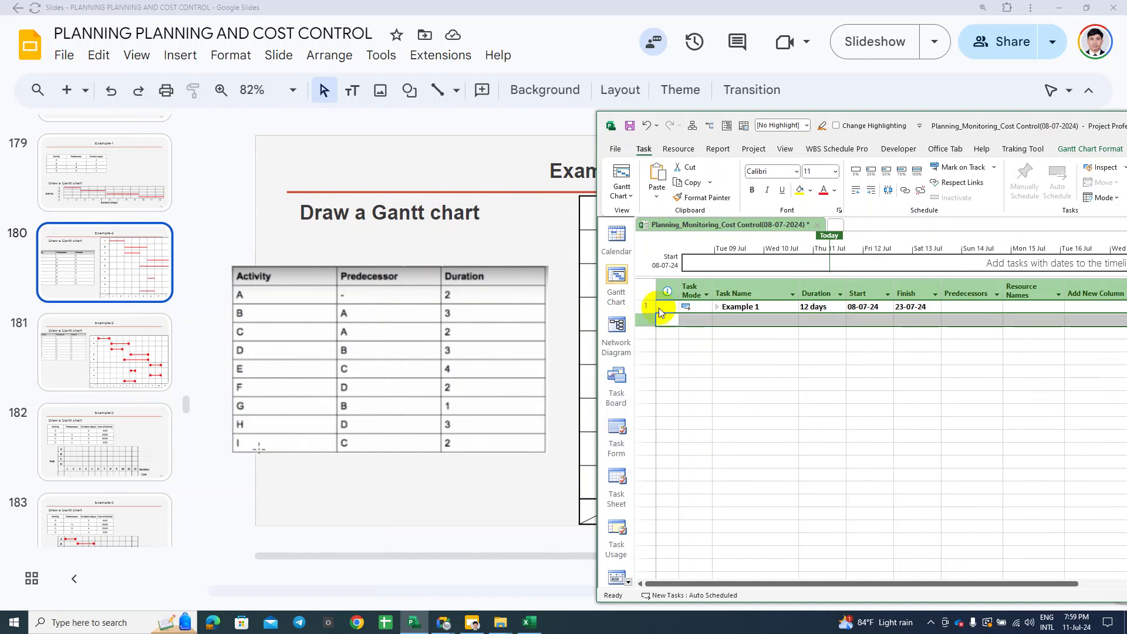
pyautogui.hotkey('ctrl', 'v')
# Rename the copied summary to Example 2 and fill Activitiy D down five more rows.
pyautogui.click(757, 320)
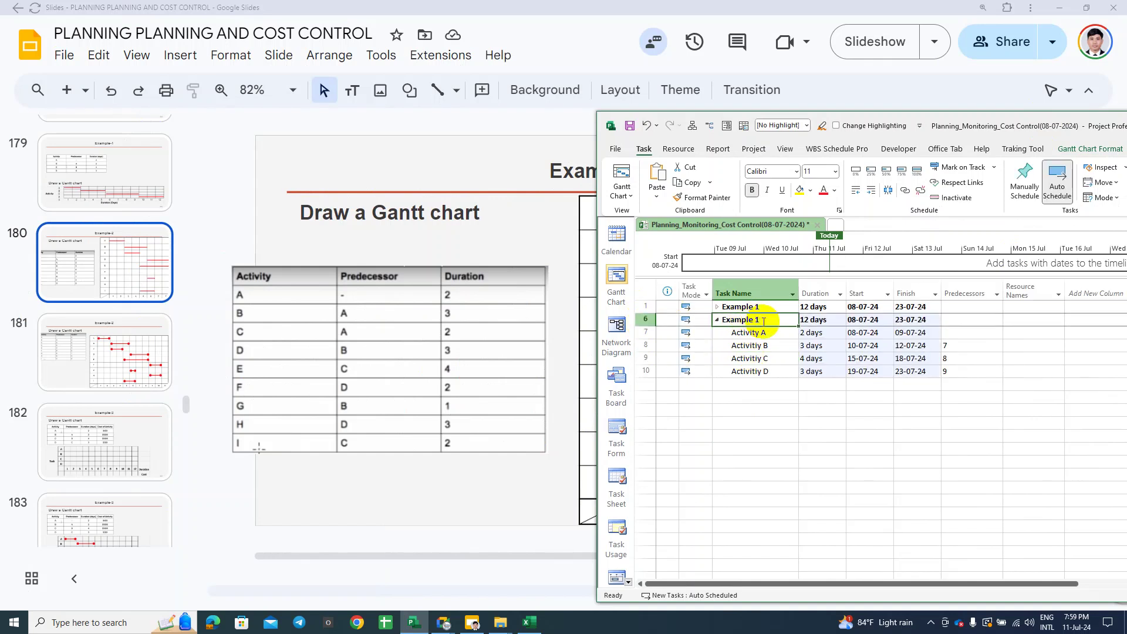
pyautogui.click(764, 320)
pyautogui.write('2')
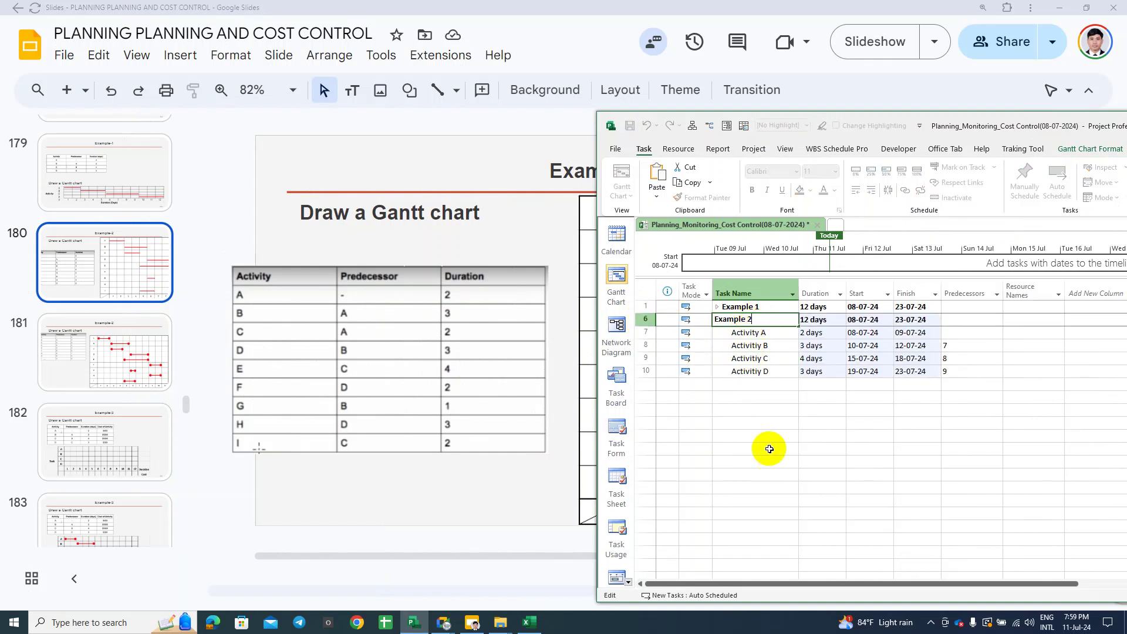
pyautogui.click(766, 449)
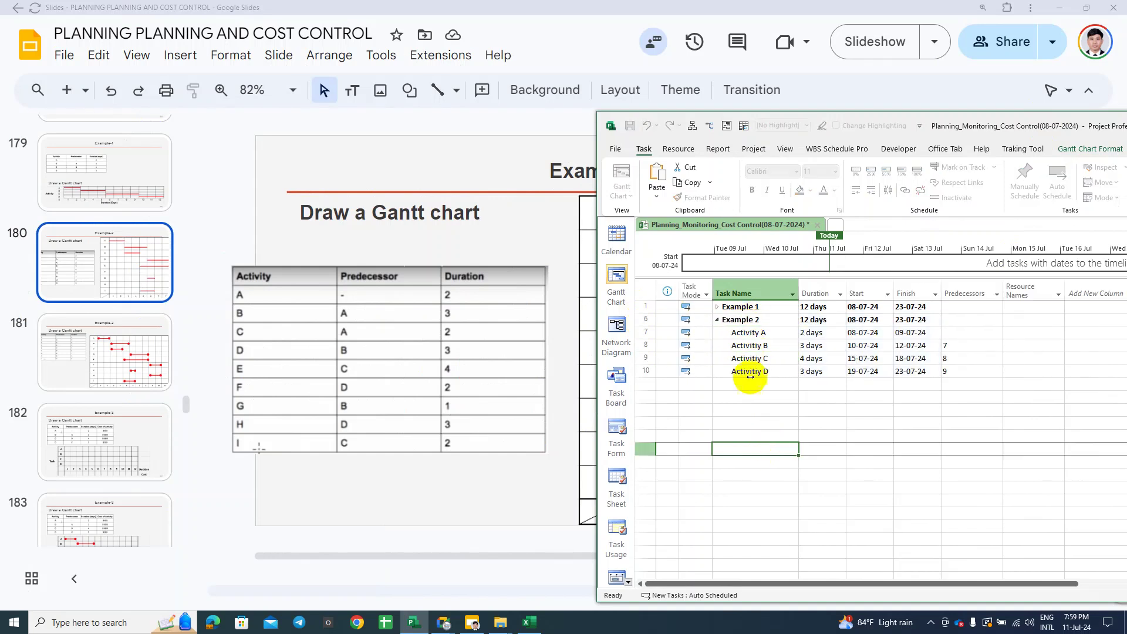
pyautogui.click(753, 332)
pyautogui.click(763, 371)
pyautogui.moveTo(800, 377); pyautogui.dragTo(797, 438)
# Rename the first two filled rows to Activitiy E and Activitiy F.
pyautogui.click(777, 384)
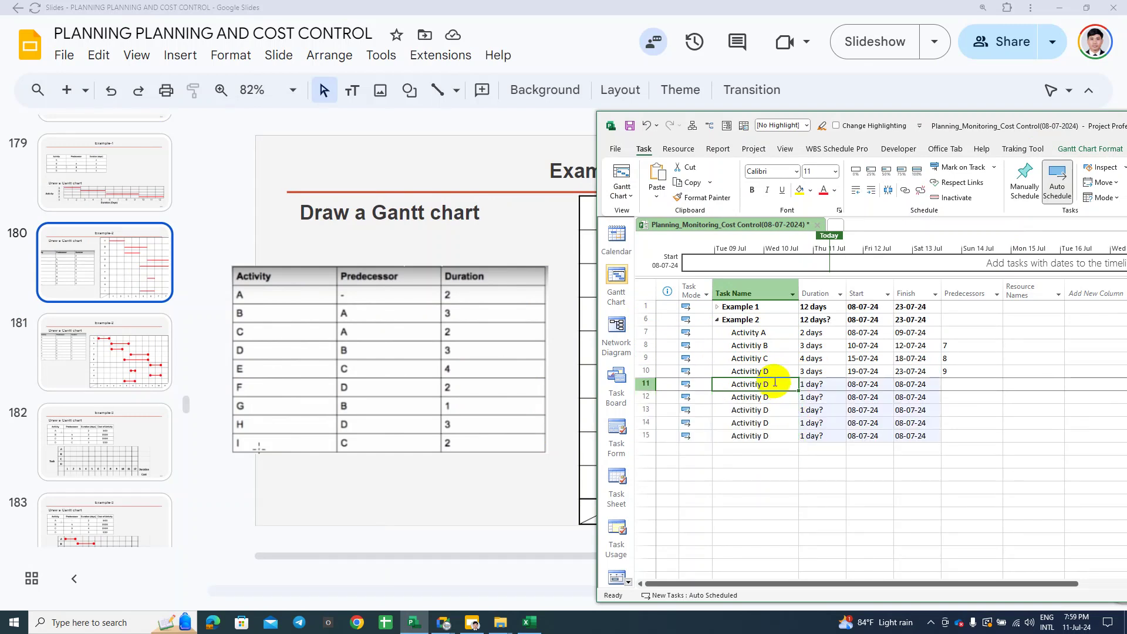
pyautogui.click(778, 386)
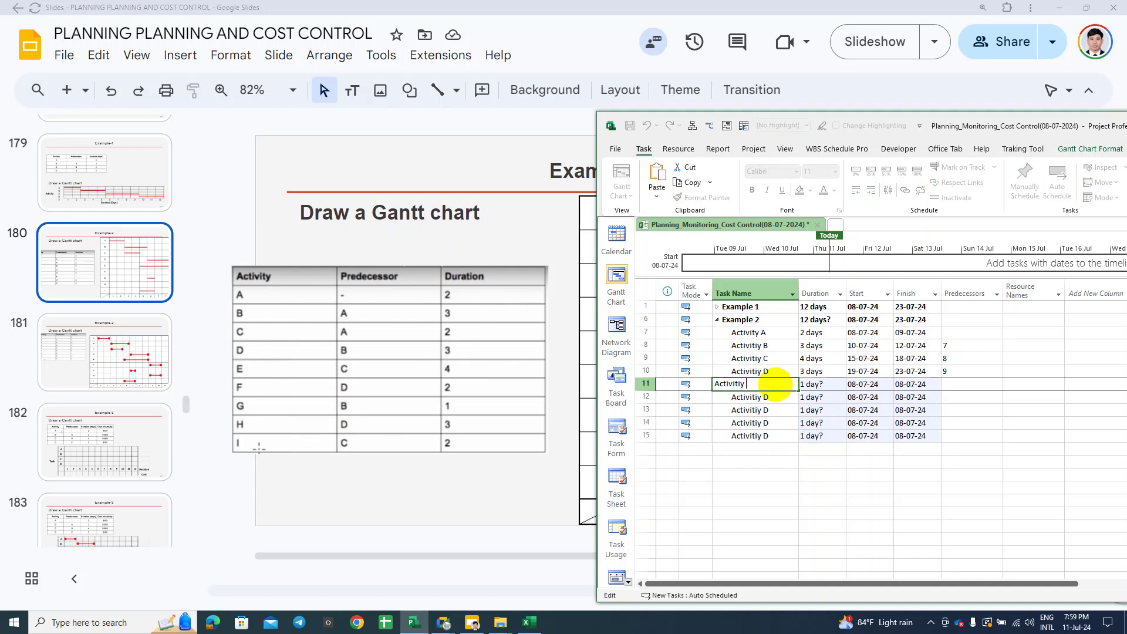
pyautogui.write('E')
pyautogui.press('Return')
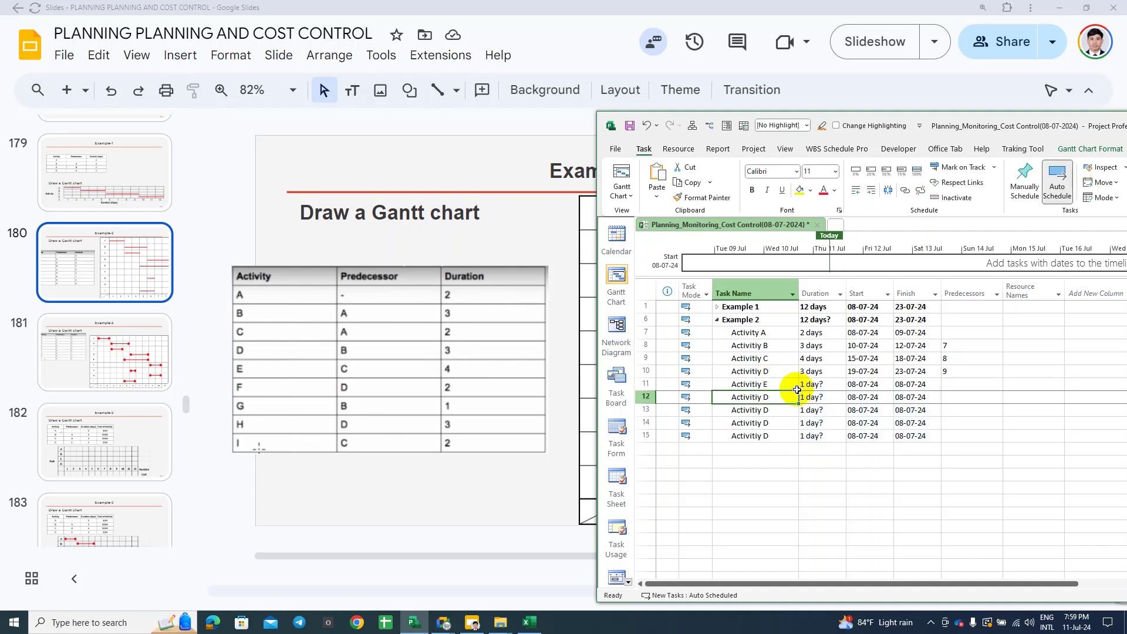
pyautogui.click(773, 398)
pyautogui.doubleClick(748, 396)
pyautogui.press('Return')
# Rename the next rows to Activitiy G and Activitiy H and start editing row 15's name.
pyautogui.click(761, 411)
pyautogui.write('G')
pyautogui.press('Return')
pyautogui.click(757, 421)
pyautogui.doubleClick(749, 421)
pyautogui.write('H')
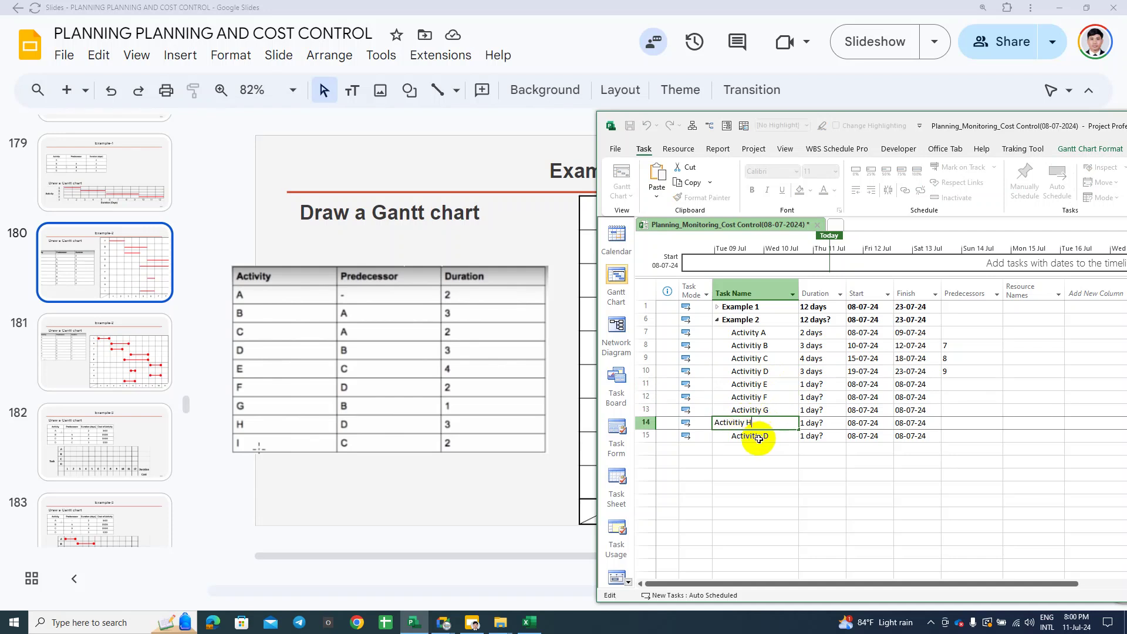
pyautogui.press('Return')
pyautogui.click(754, 436)
pyautogui.doubleClick(750, 435)
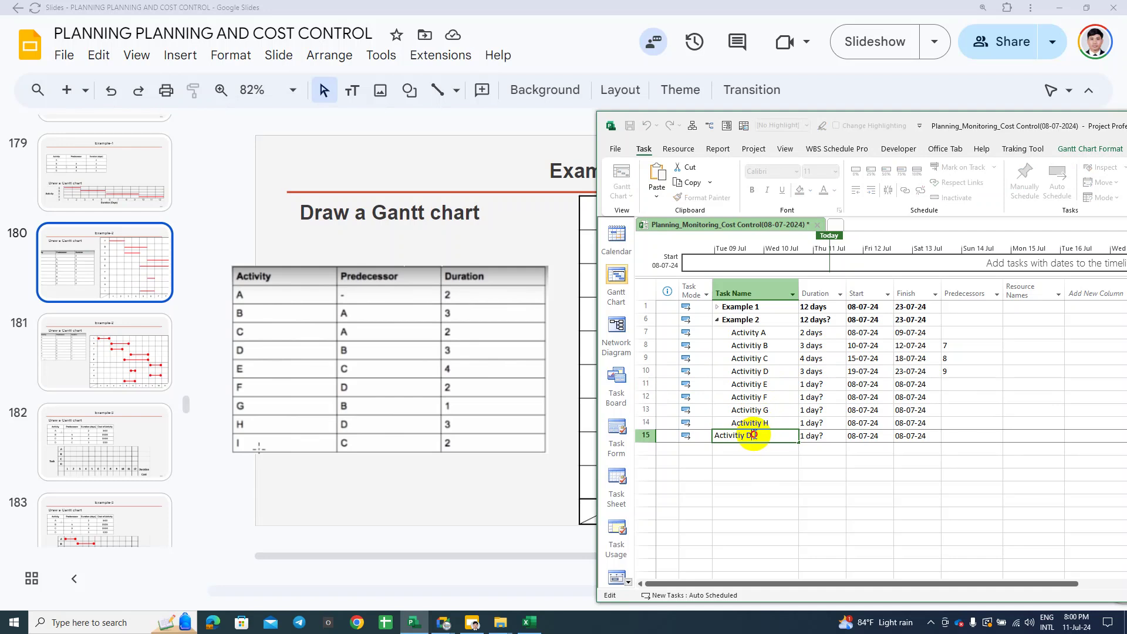
# Name row 15 Activitiy I and set durations of B, C and D to 3, 2 and 3 days.
pyautogui.write('I')
pyautogui.click(769, 473)
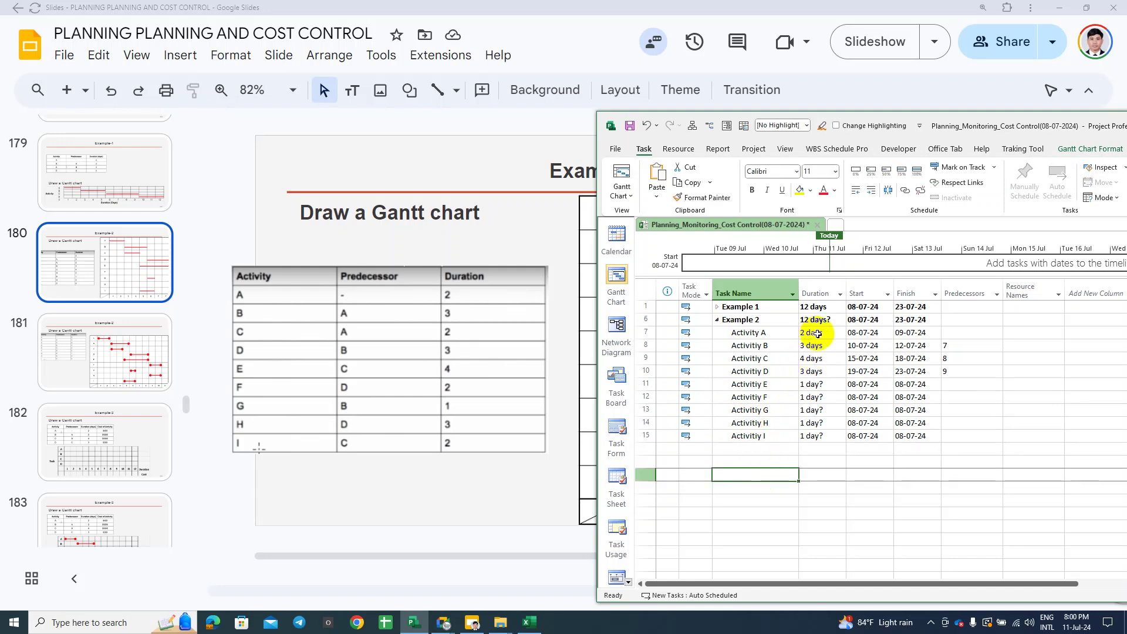
pyautogui.click(818, 333)
pyautogui.click(826, 344)
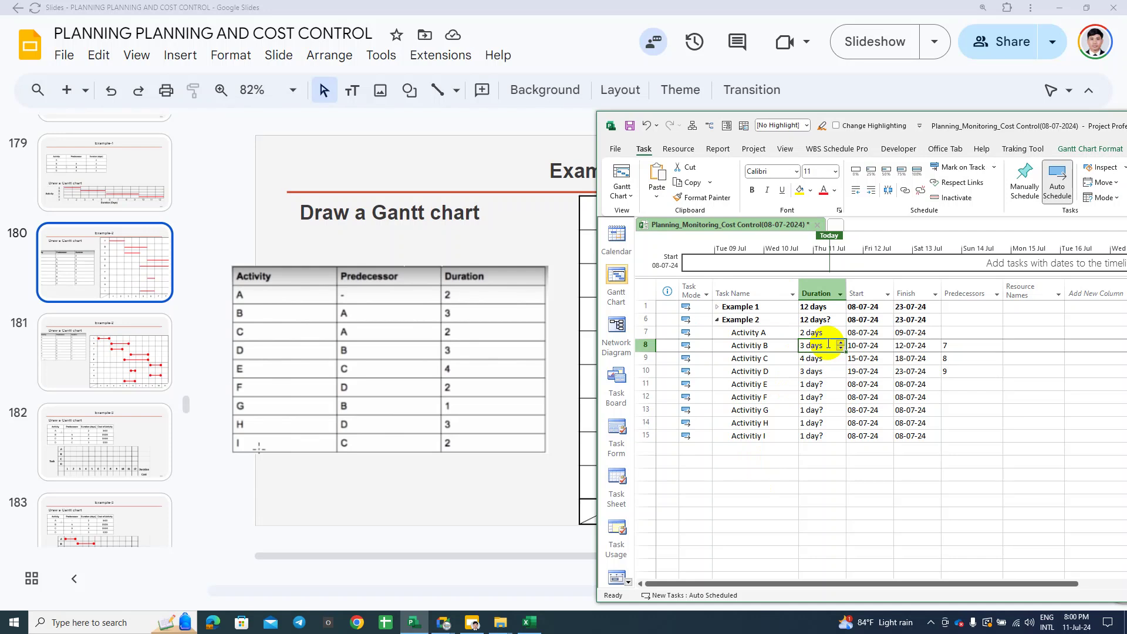
pyautogui.write('3')
pyautogui.press('Return')
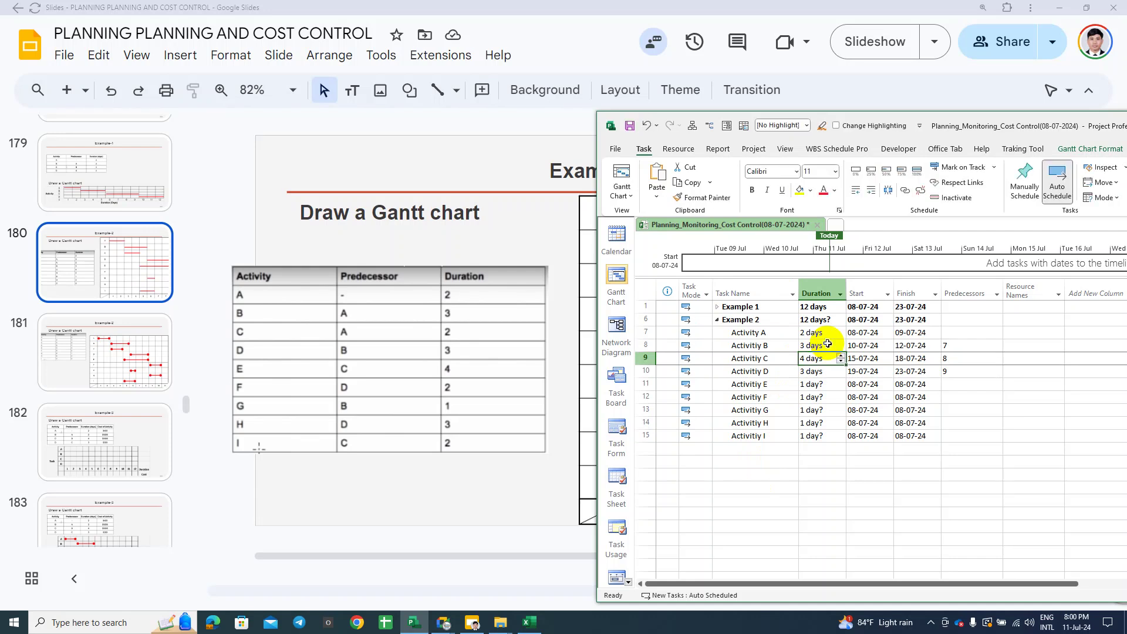
pyautogui.write('2')
pyautogui.press('Return')
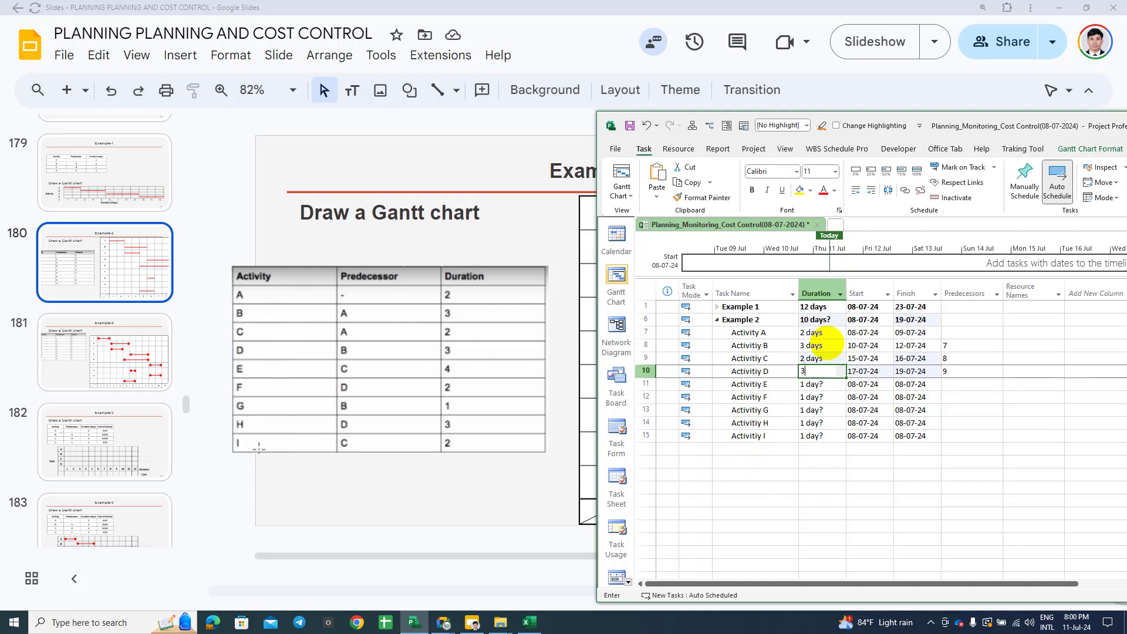
pyautogui.write('3')
pyautogui.press('Return')
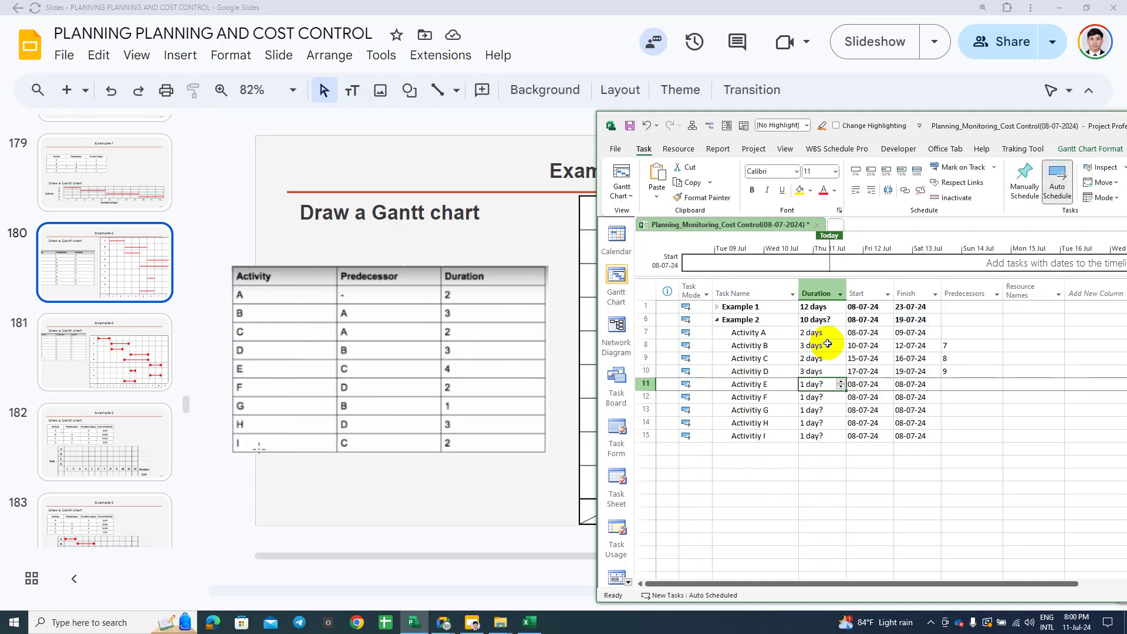
pyautogui.write('4')
# Set durations of E–I to 4, 2, 1, 3 and 2 days, then bring Slides forward.
pyautogui.press('Return')
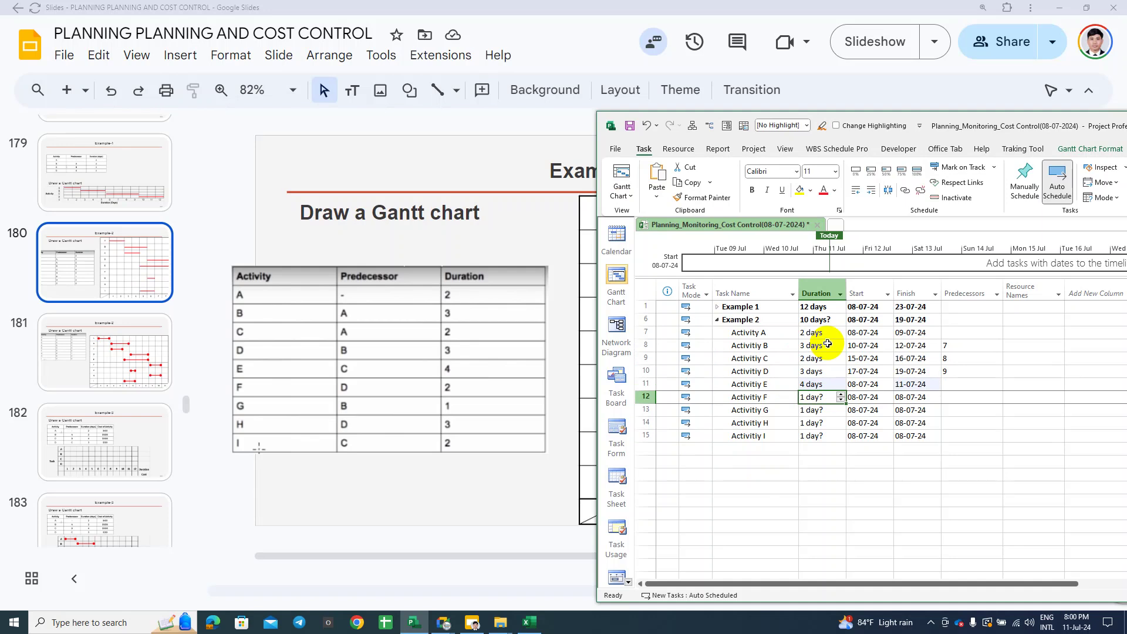
pyautogui.write('2')
pyautogui.press('Return')
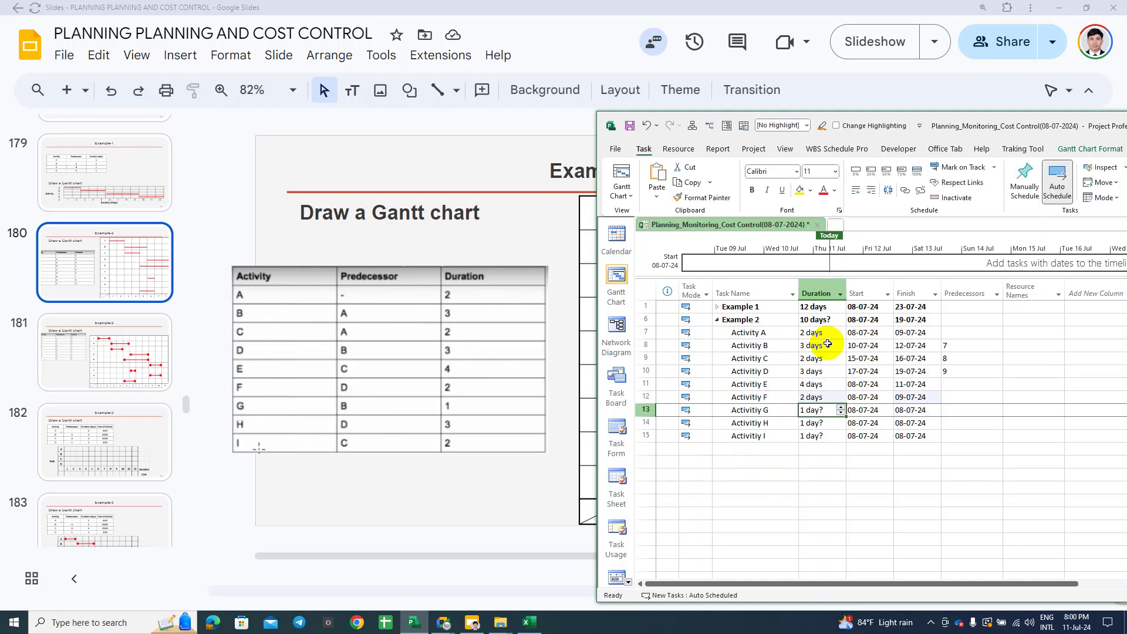
pyautogui.write('1')
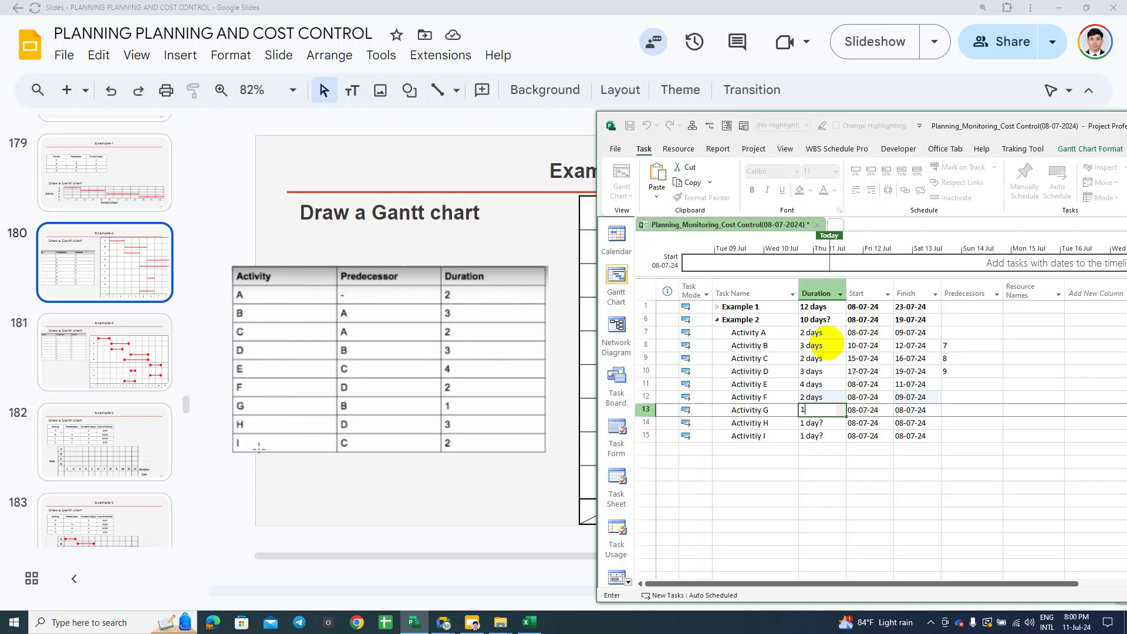
pyautogui.press('Return')
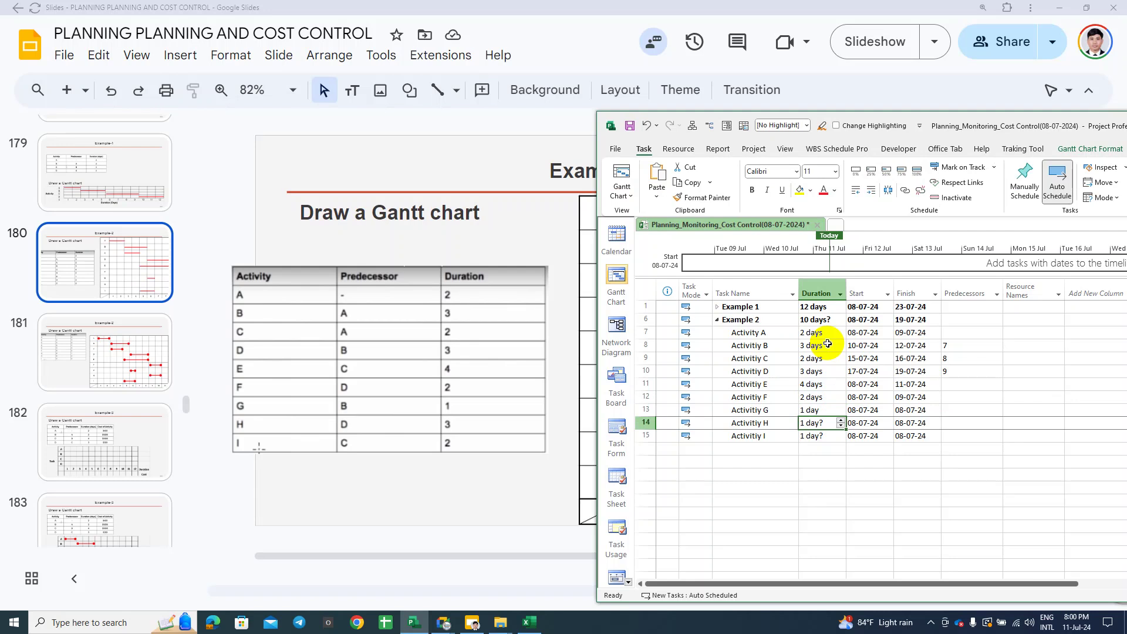
pyautogui.write('3')
pyautogui.press('Return')
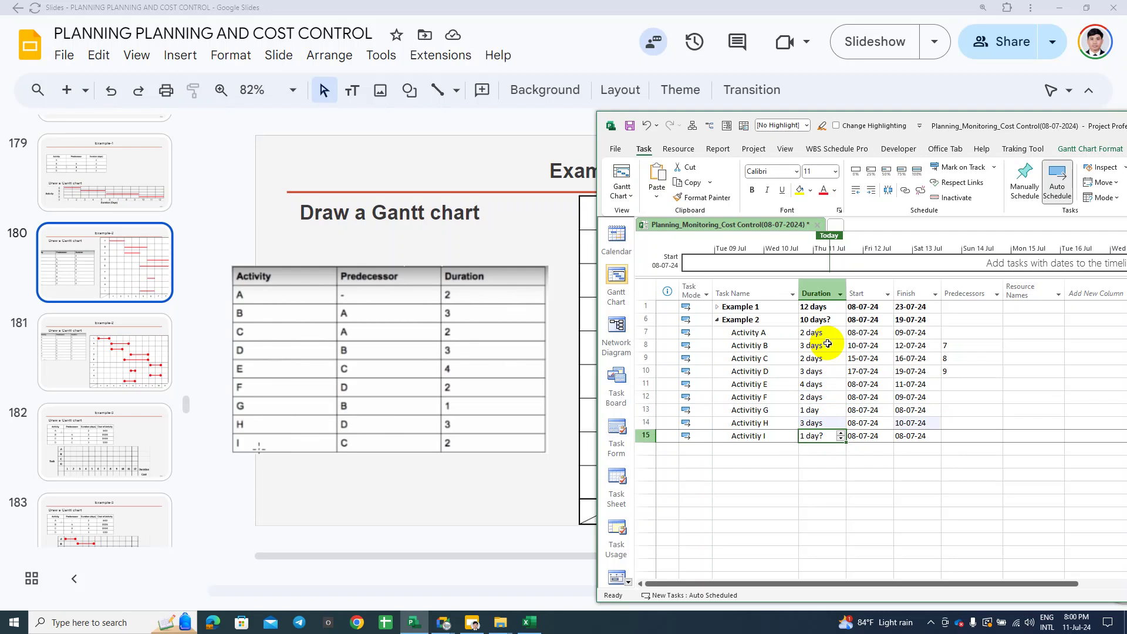
pyautogui.write('2')
pyautogui.press('Return')
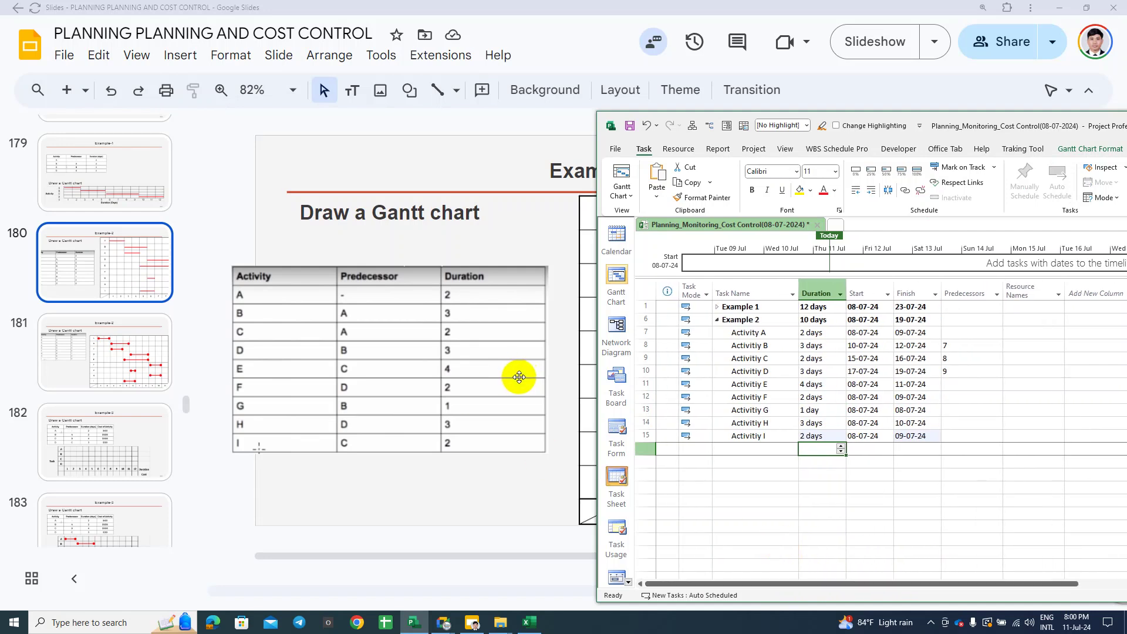
pyautogui.click(433, 360)
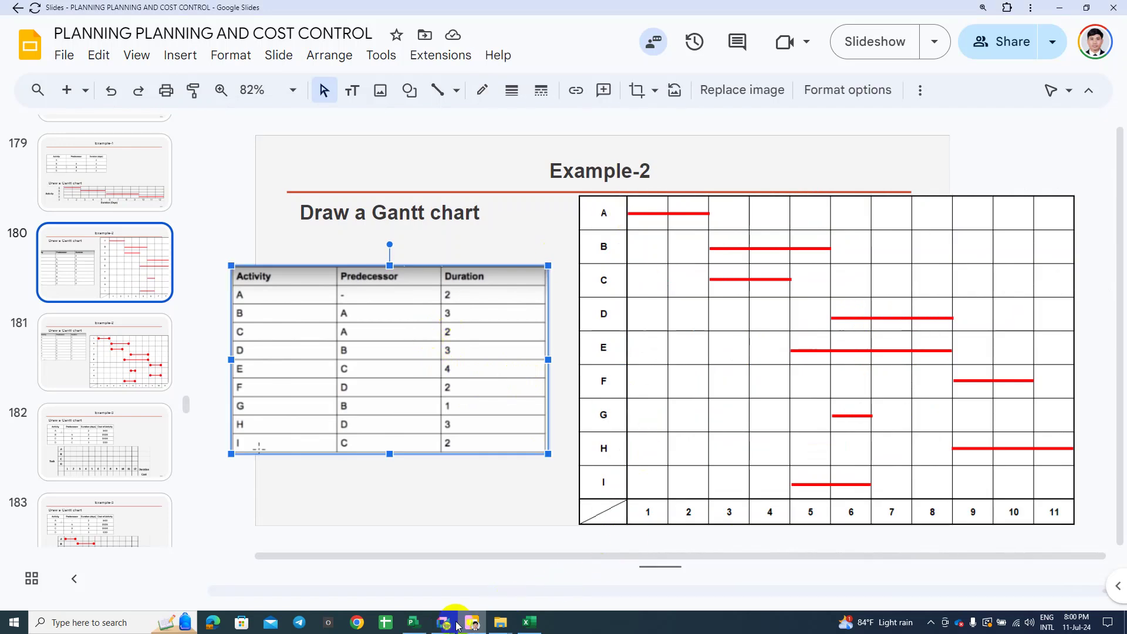
# Maximize Project to review the Example 2 Gantt bars and Timeline view, then restore the smaller window.
pyautogui.click(413, 621)
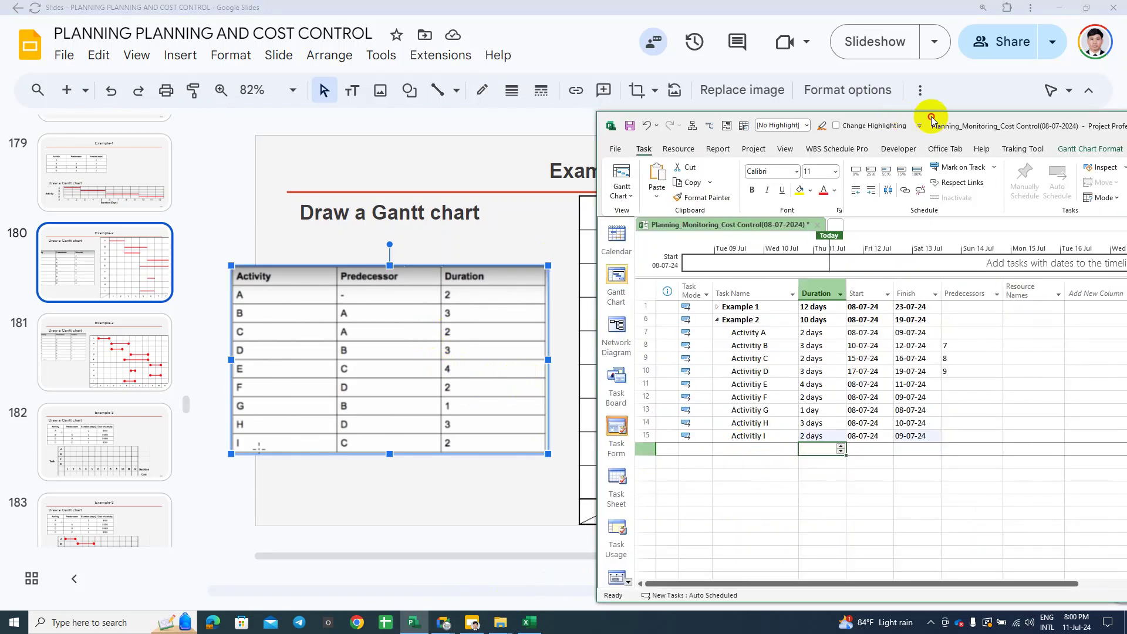
pyautogui.doubleClick(924, 124)
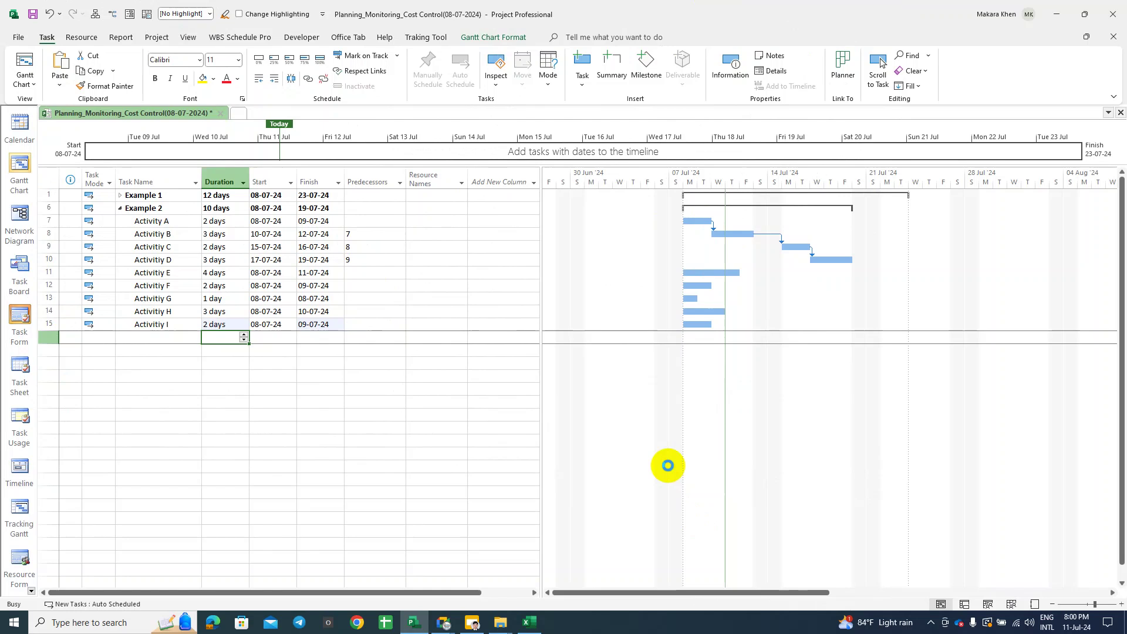
pyautogui.scroll(-2, 657, 412)
pyautogui.scroll(-1, 648, 435)
pyautogui.scroll(3, 648, 435)
pyautogui.moveTo(633, 592); pyautogui.dragTo(1117, 571)
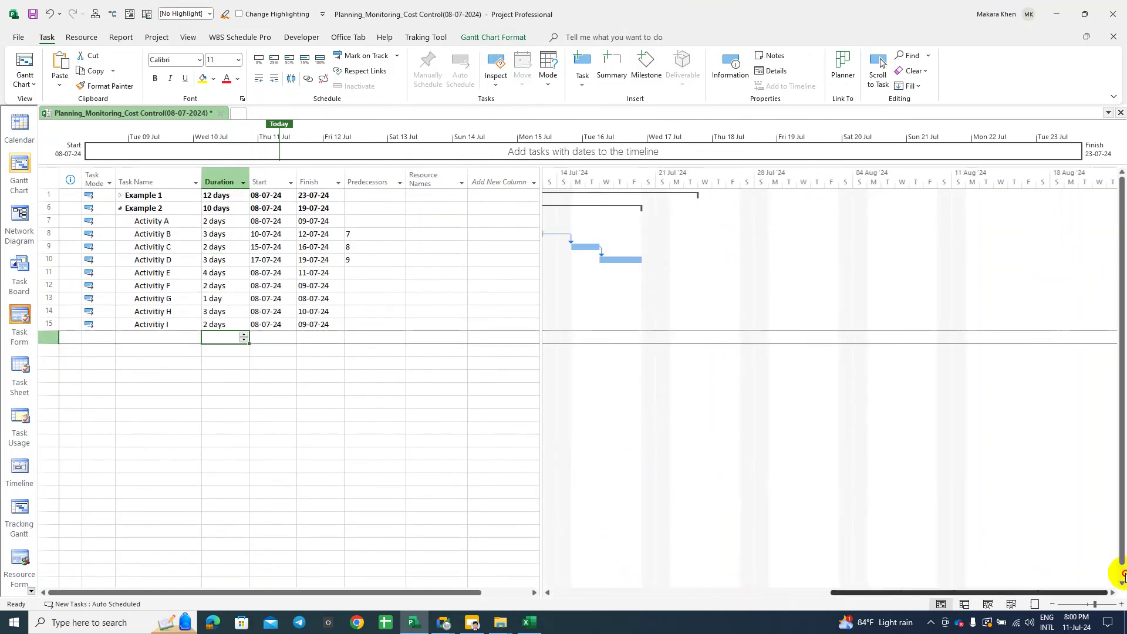
pyautogui.click(20, 468)
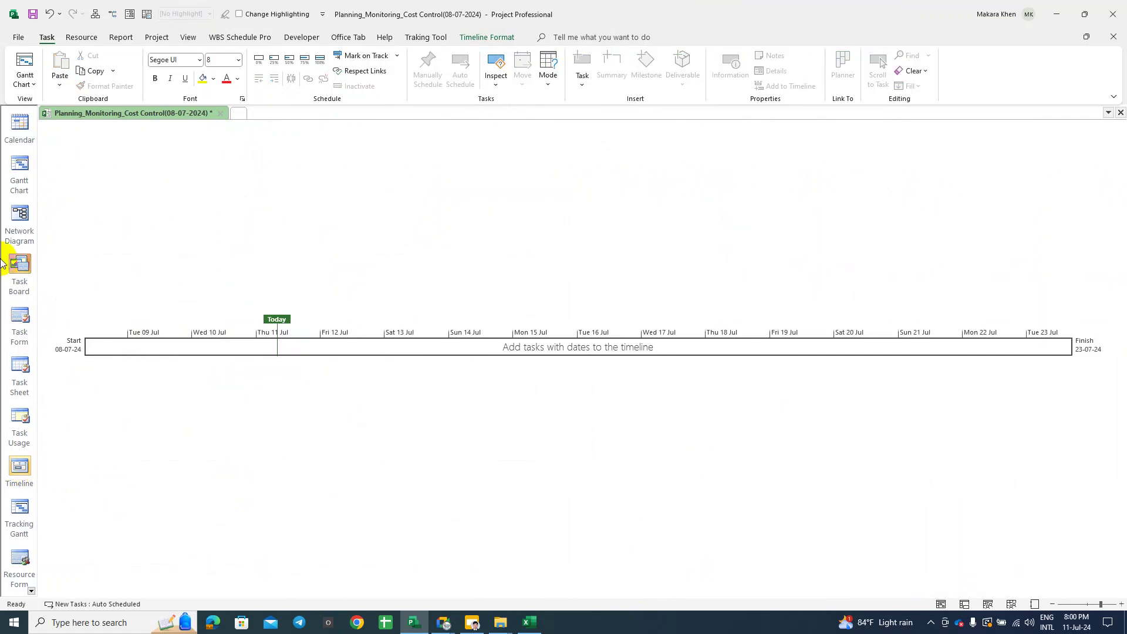
pyautogui.click(20, 167)
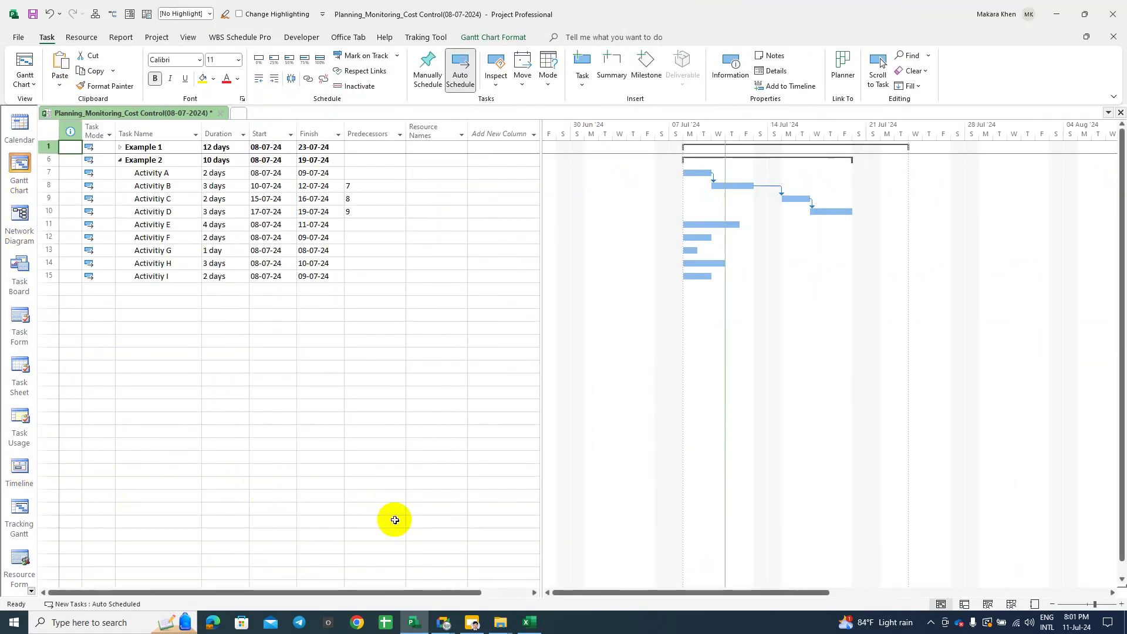
pyautogui.click(316, 482)
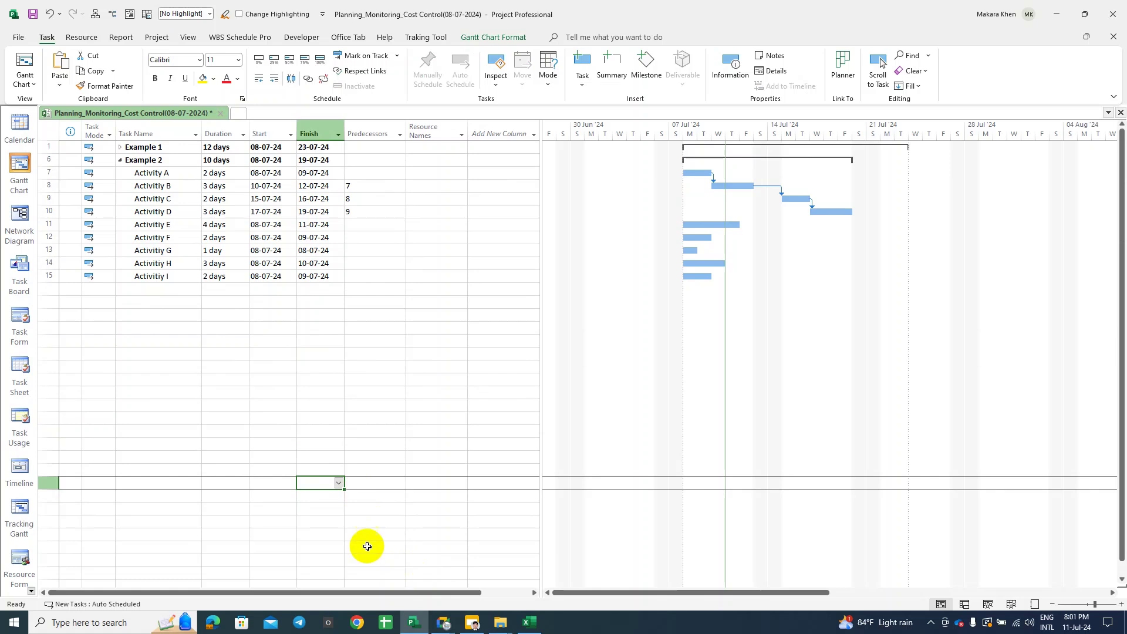
pyautogui.doubleClick(573, 7)
# Place Slides beside Project and insert a new blank slide after slide 180.
pyautogui.press('super+Right')
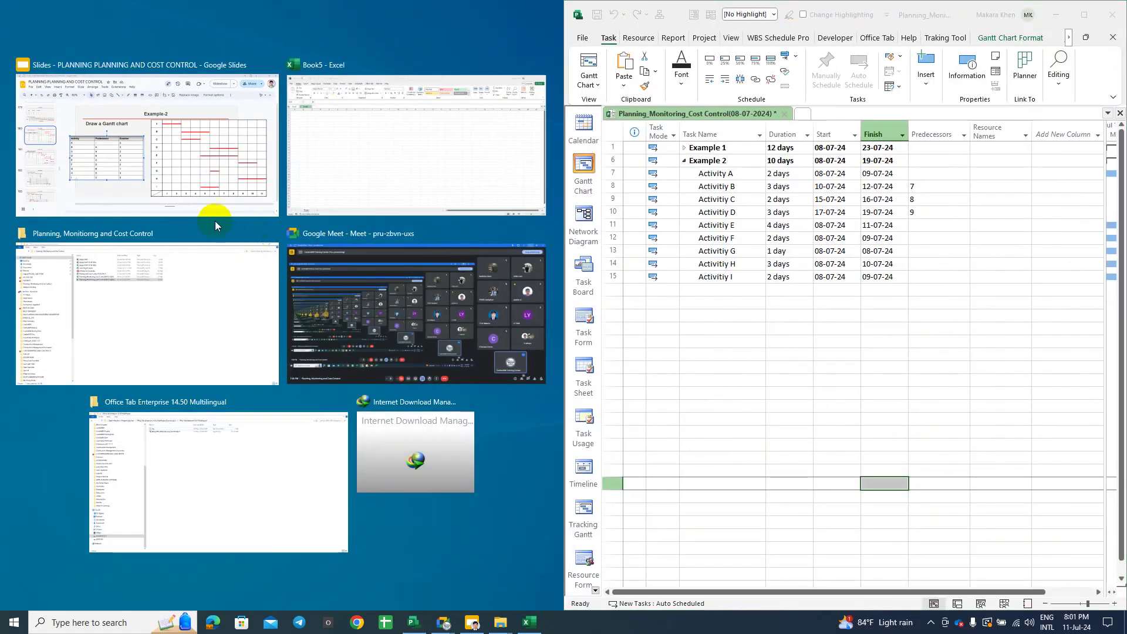
pyautogui.click(211, 215)
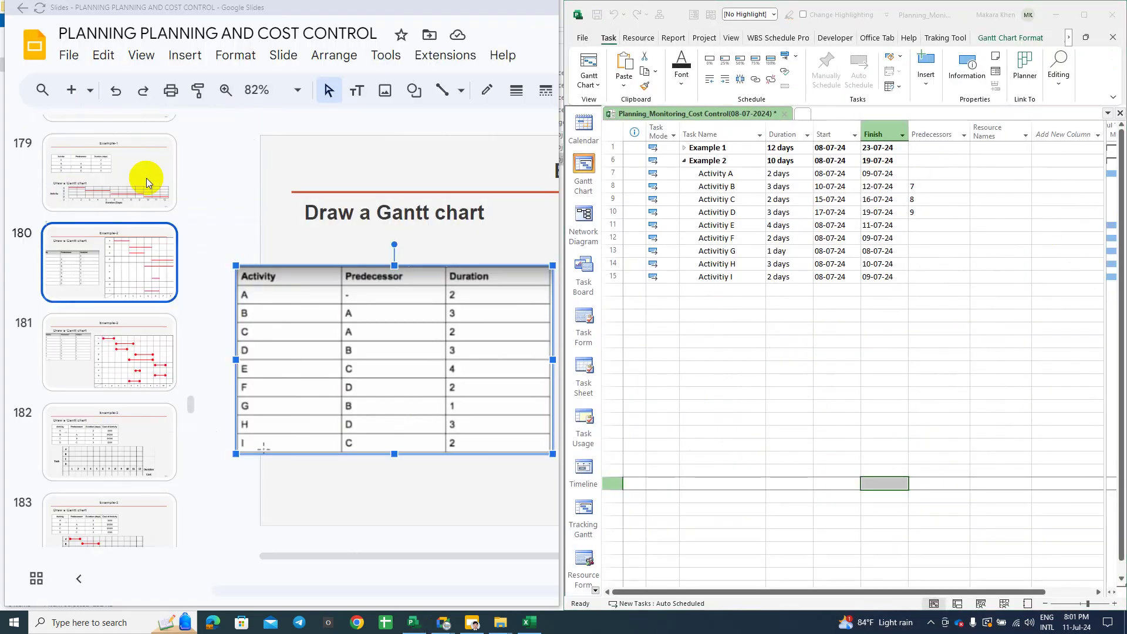
pyautogui.hotkey('ctrl', '+')
pyautogui.hotkey('ctrl', '+')
pyautogui.hotkey('ctrl', '+')
pyautogui.moveTo(244, 311); pyautogui.dragTo(363, 312)
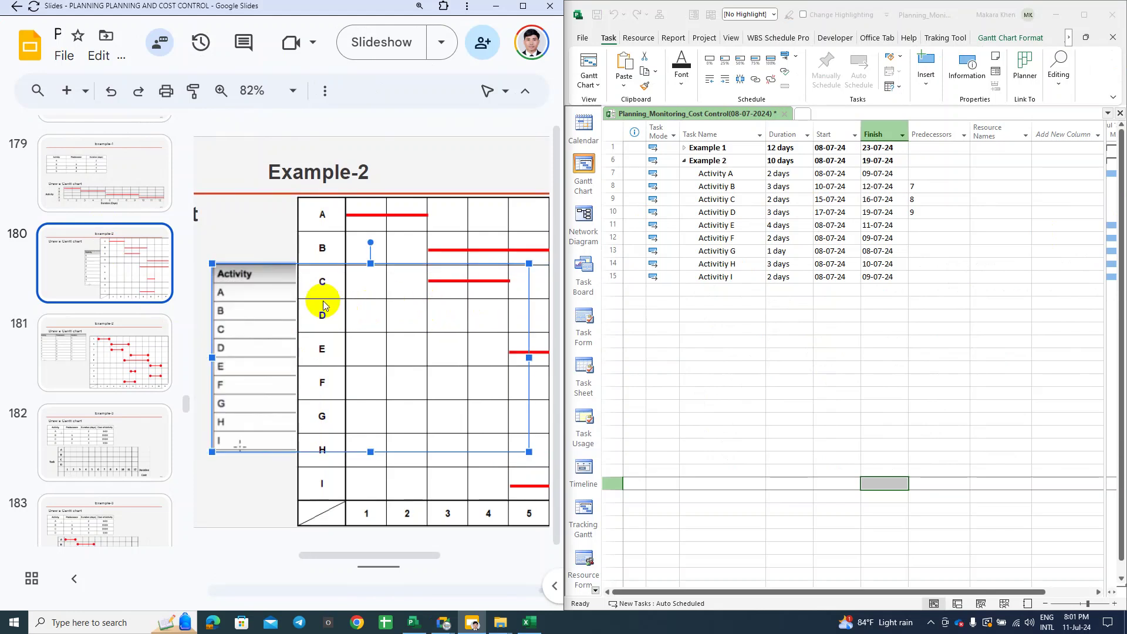
pyautogui.click(317, 249)
pyautogui.scroll(-2, 263, 269)
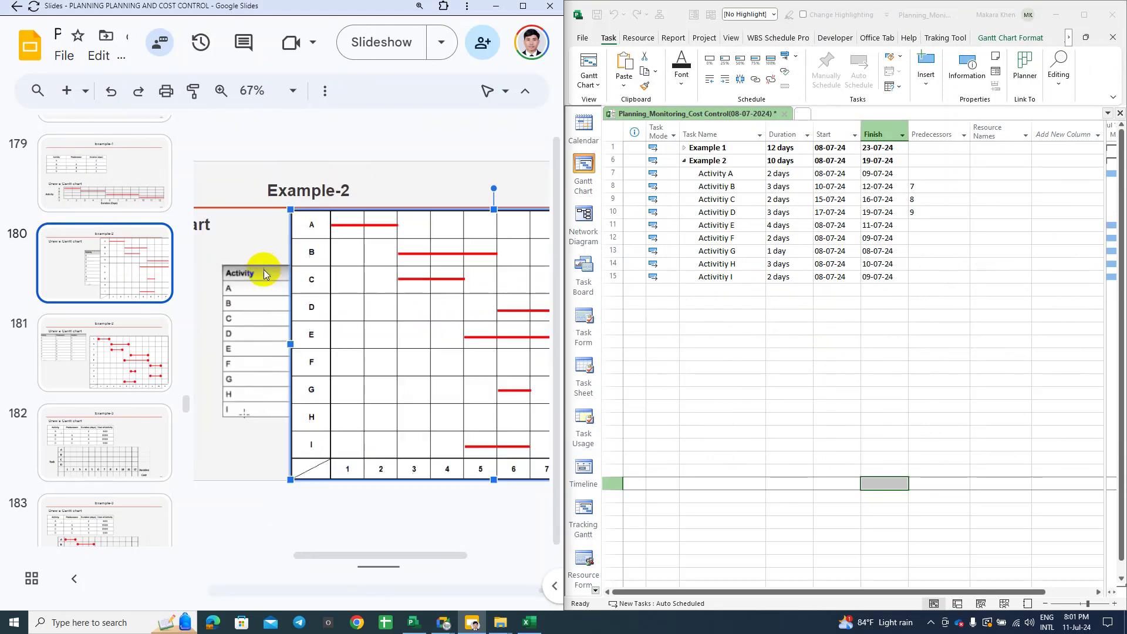
pyautogui.scroll(-2, 263, 270)
pyautogui.click(139, 308)
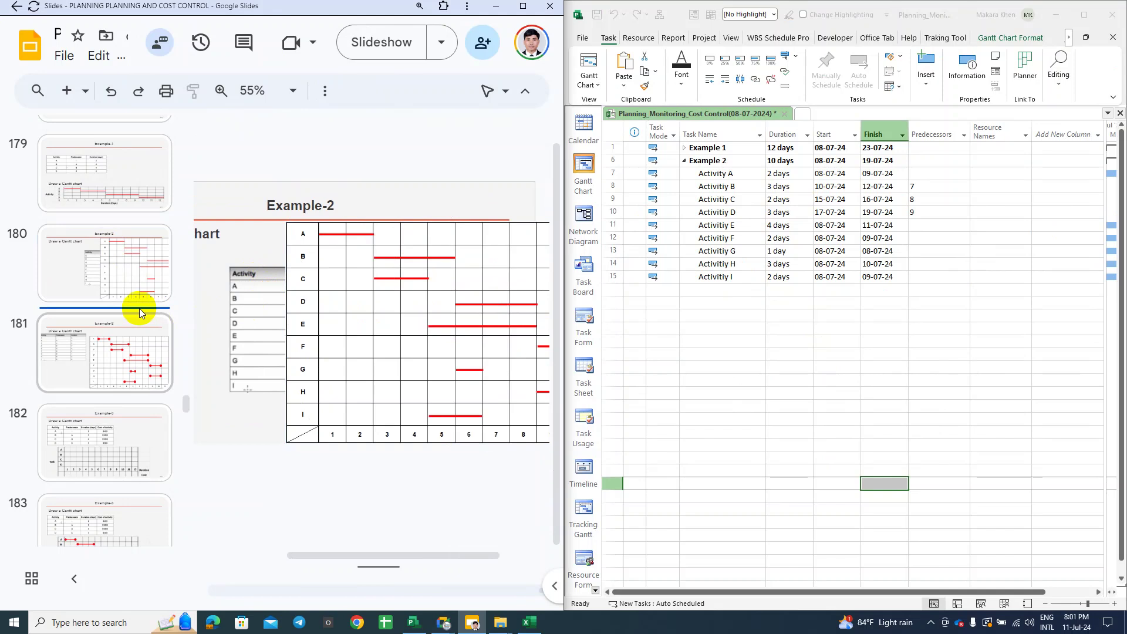
pyautogui.hotkey('ctrl', 'm')
# Copy the Activity table image from slide 180 onto the new slide 181.
pyautogui.click(118, 273)
pyautogui.click(247, 317)
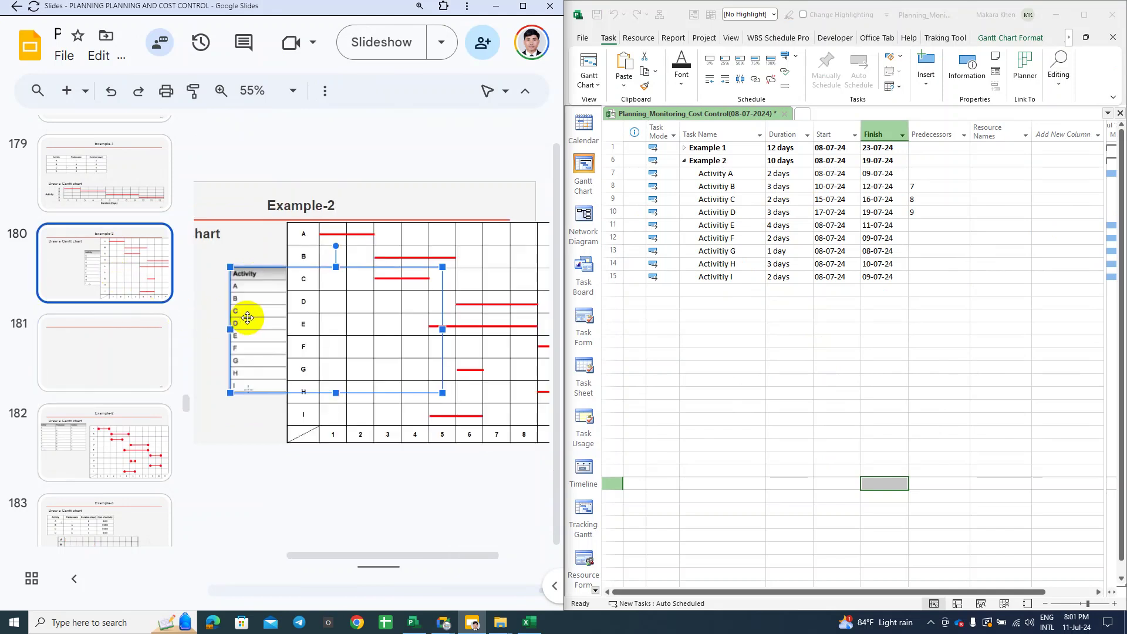
pyautogui.hotkey('ctrl', 'x')
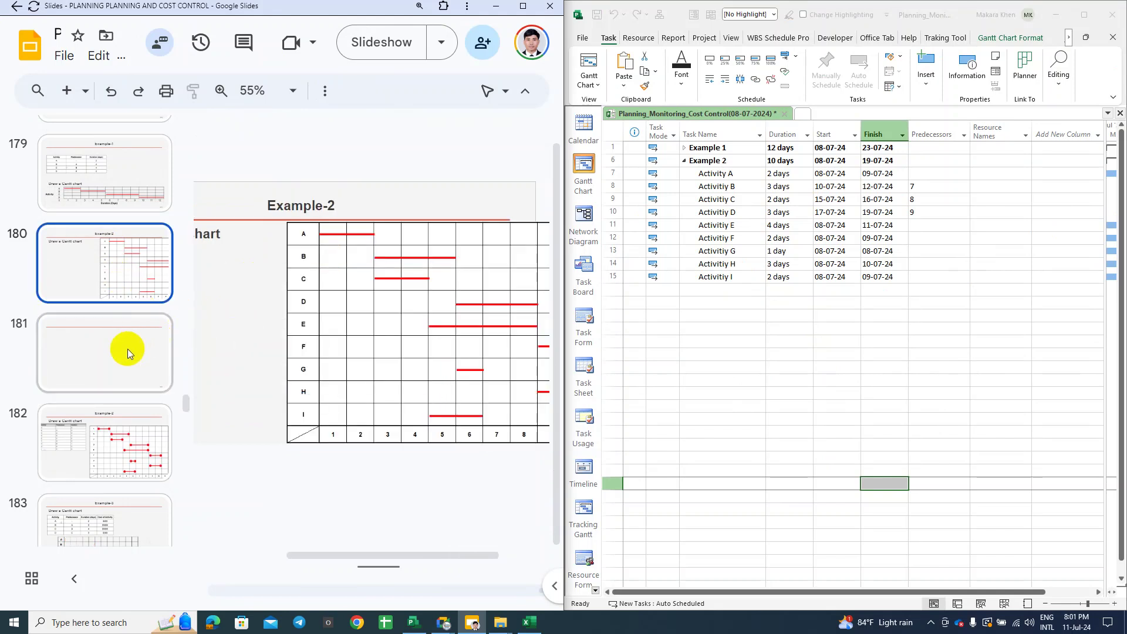
pyautogui.hotkey('ctrl', 'z')
pyautogui.click(128, 350)
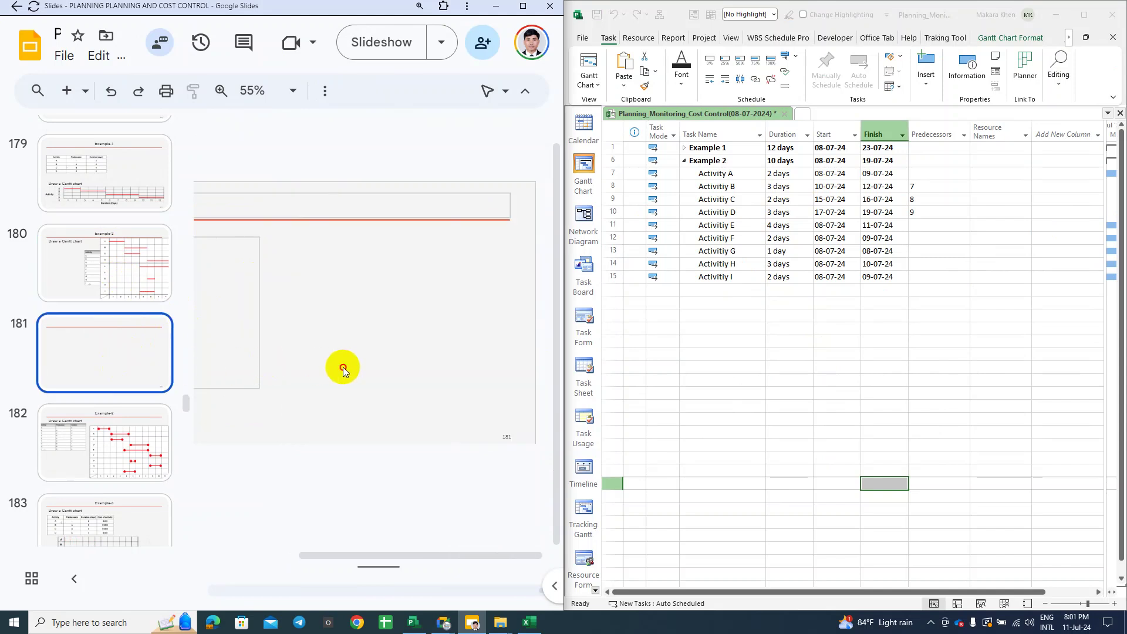
pyautogui.hotkey('ctrl', 'v')
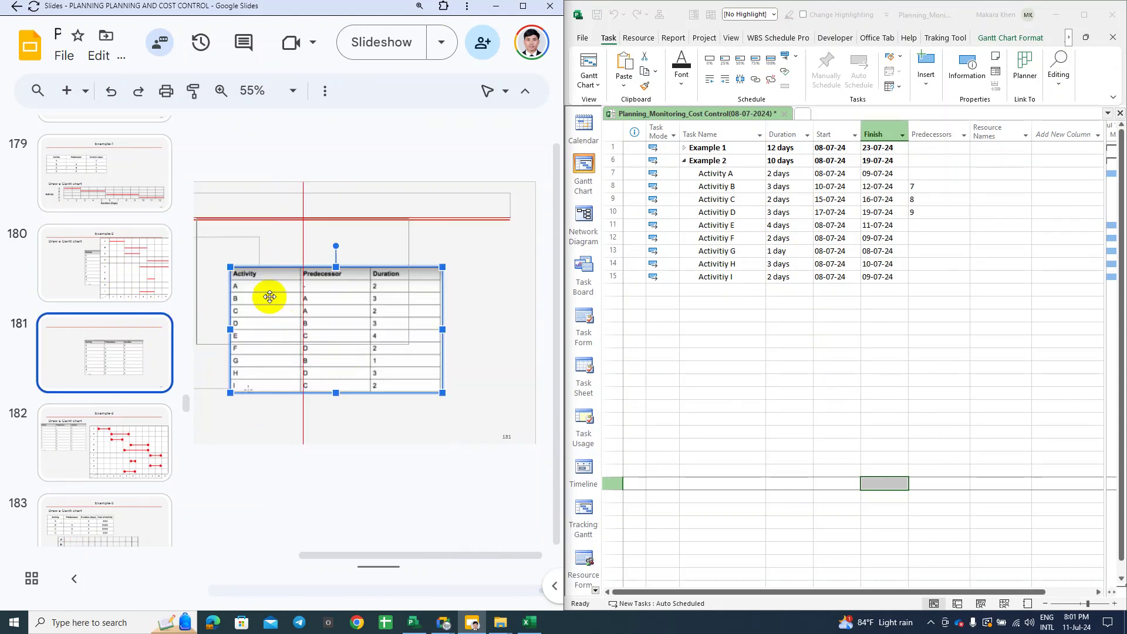
# Delete the empty body placeholder and enlarge the table image to fill slide 181, centred.
pyautogui.moveTo(275, 304); pyautogui.dragTo(243, 254)
pyautogui.scroll(-3, 372, 382)
pyautogui.scroll(-2, 325, 336)
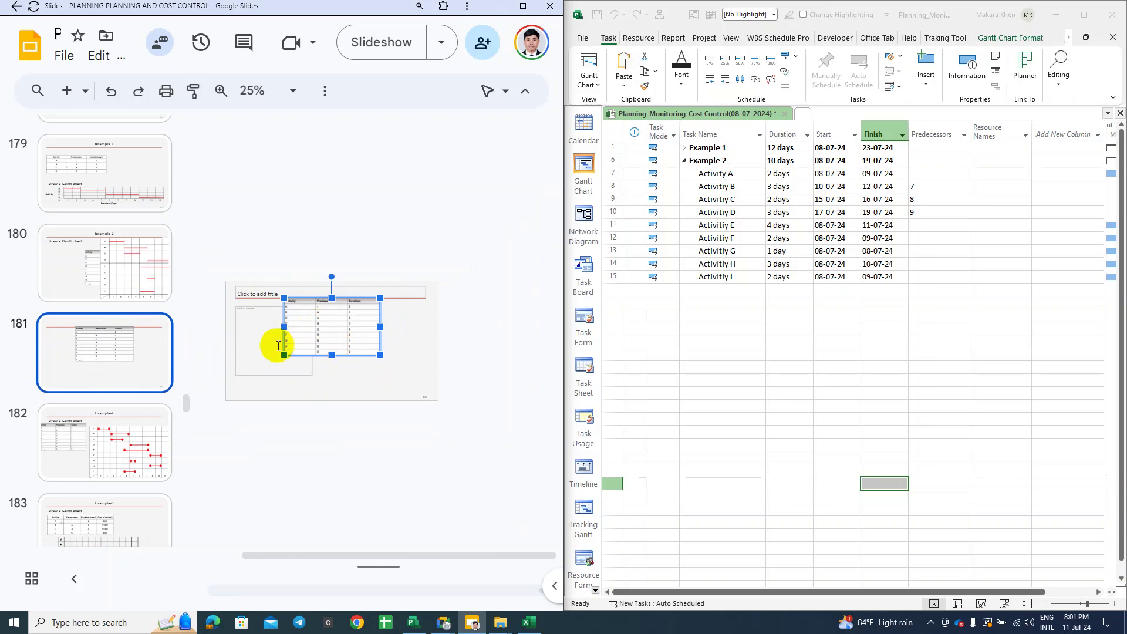
pyautogui.click(276, 374)
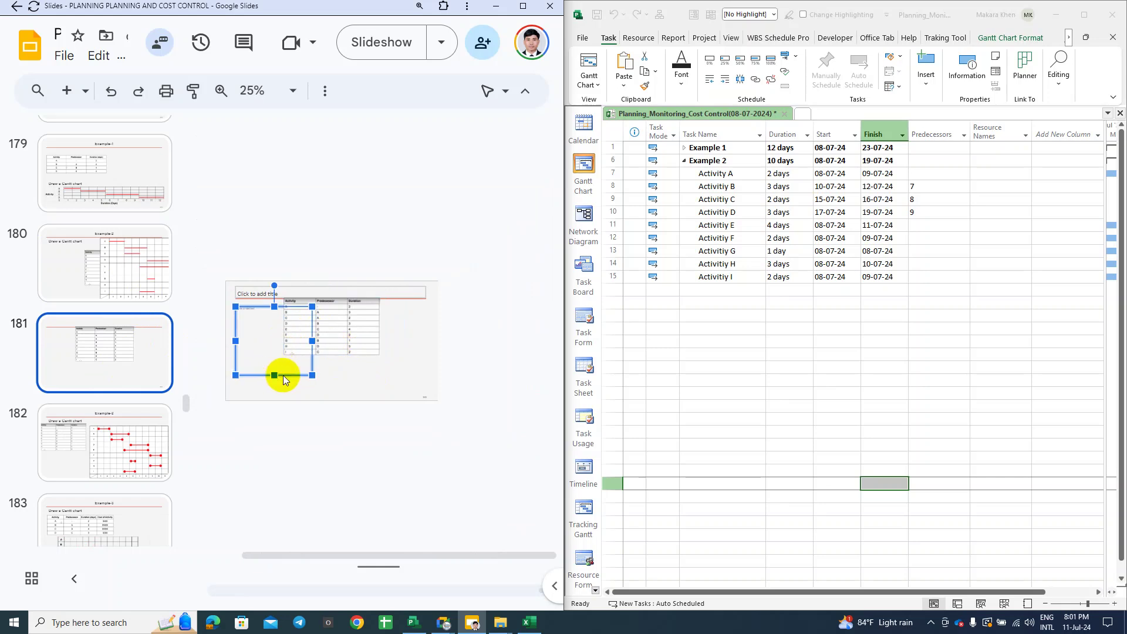
pyautogui.press('Delete')
pyautogui.moveTo(308, 326); pyautogui.dragTo(246, 327)
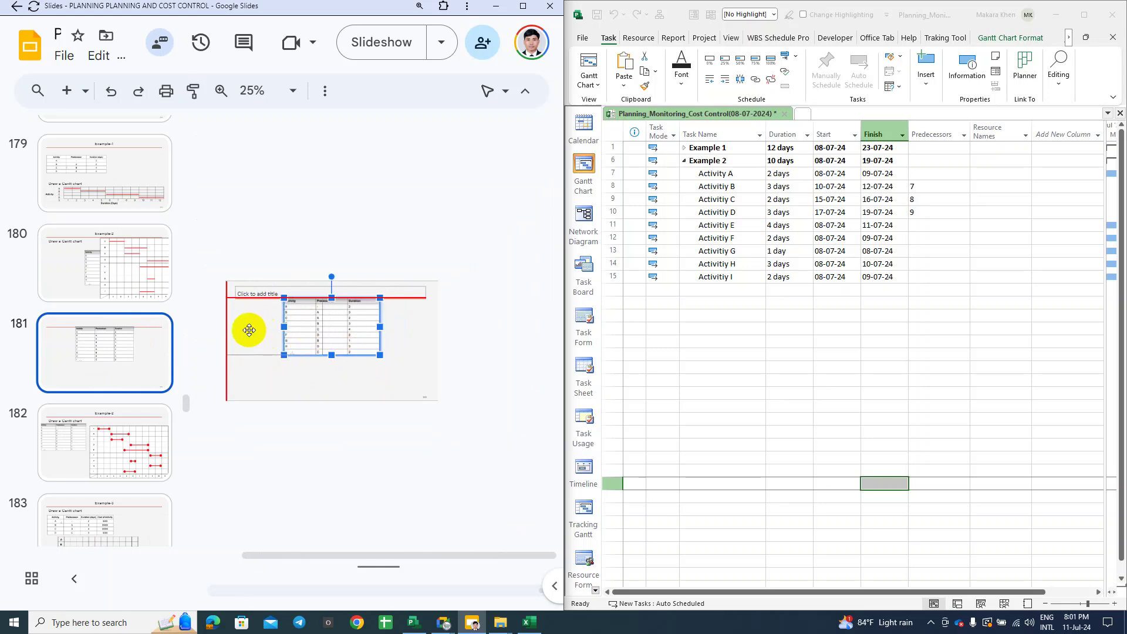
pyautogui.moveTo(322, 355); pyautogui.dragTo(399, 400)
pyautogui.moveTo(327, 353); pyautogui.dragTo(326, 349)
pyautogui.scroll(3, 326, 349)
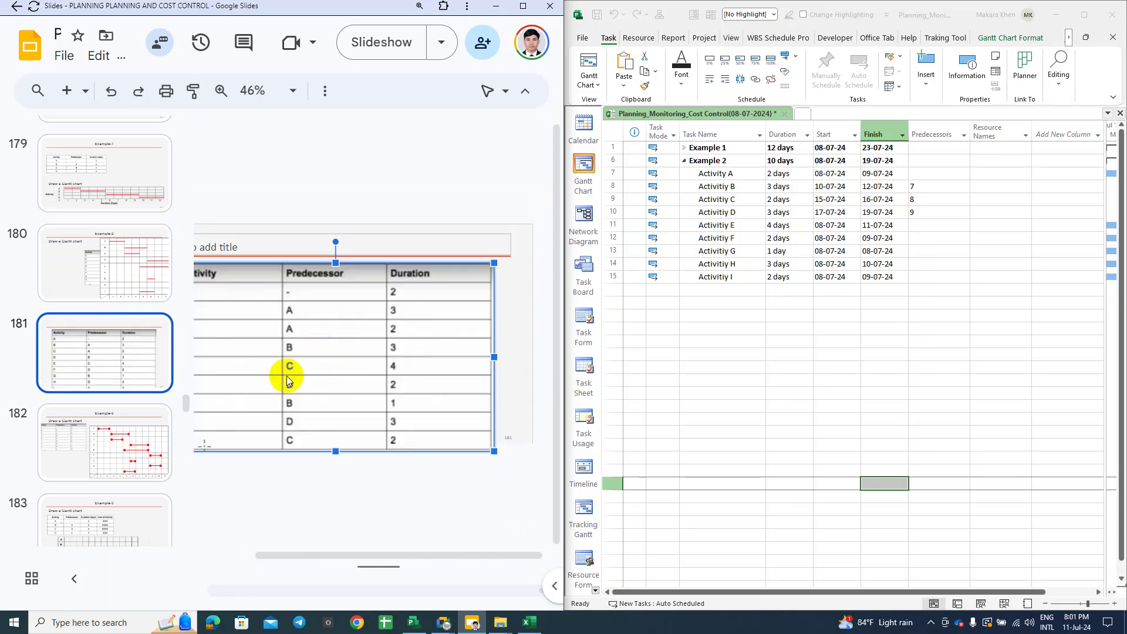
pyautogui.scroll(-2, 287, 399)
pyautogui.scroll(1, 290, 432)
pyautogui.moveTo(346, 557); pyautogui.dragTo(315, 555)
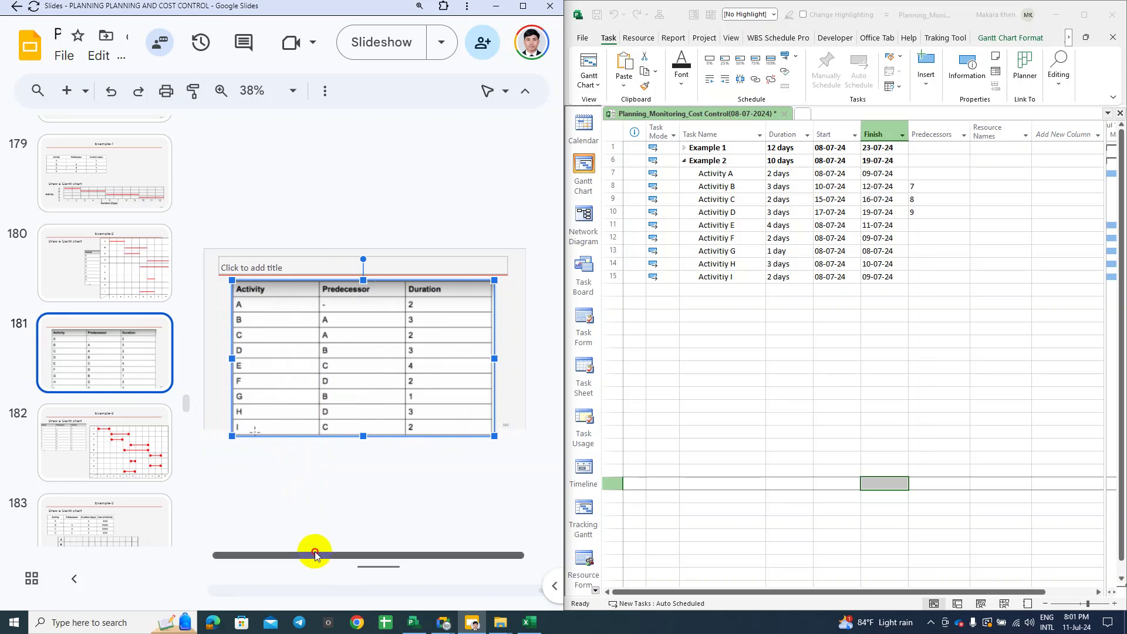
pyautogui.click(337, 515)
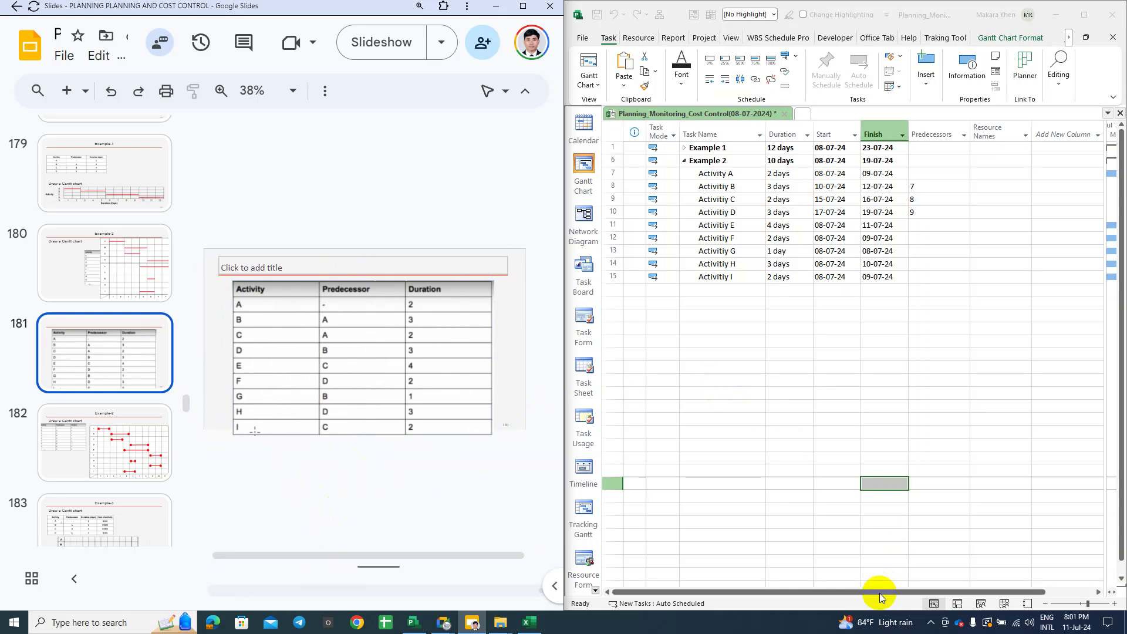
pyautogui.click(894, 591)
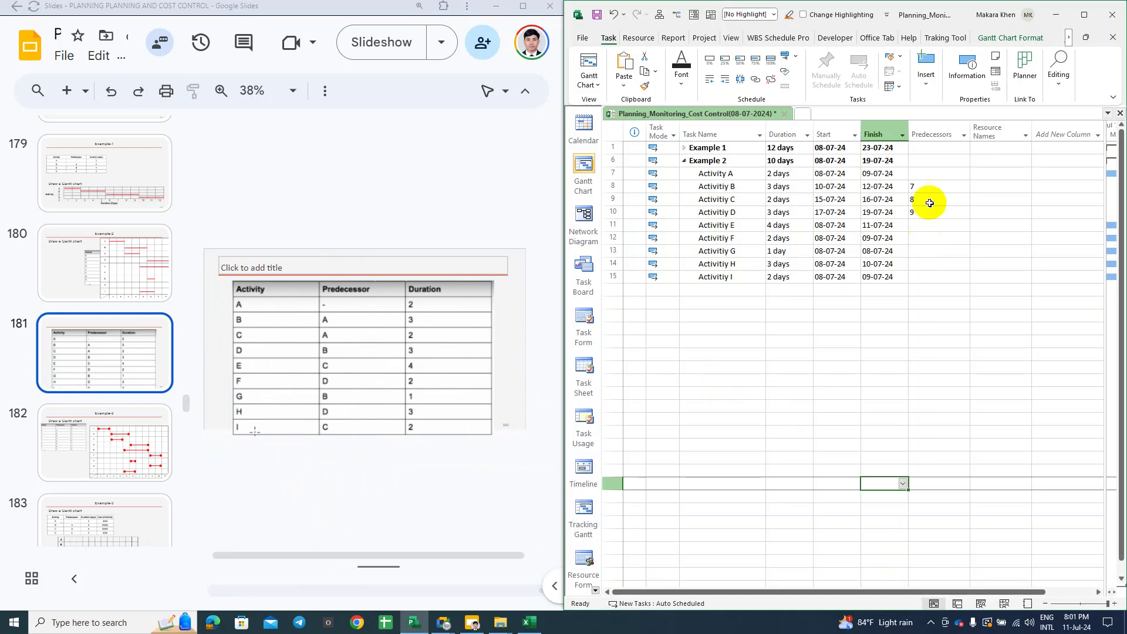
pyautogui.moveTo(915, 187); pyautogui.dragTo(919, 213)
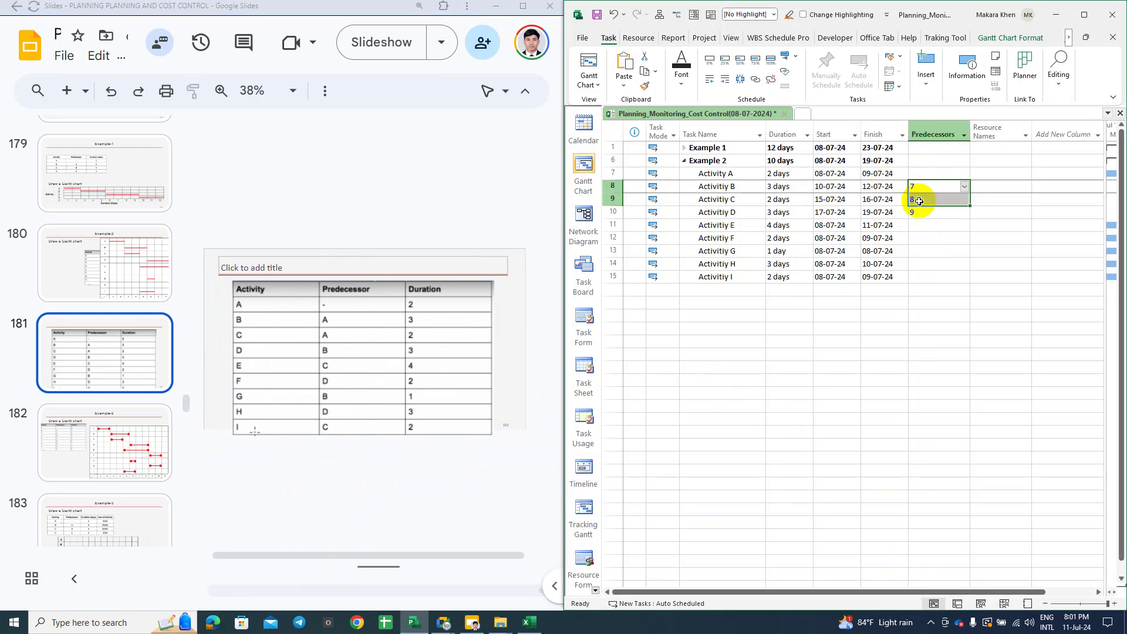
pyautogui.press('Delete')
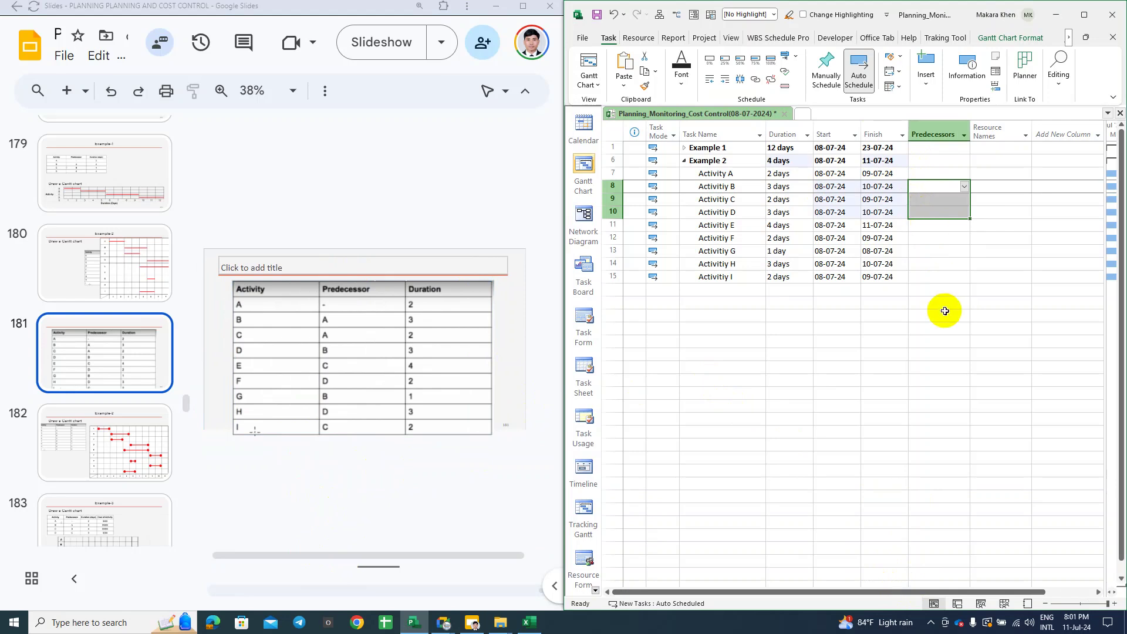
pyautogui.click(946, 312)
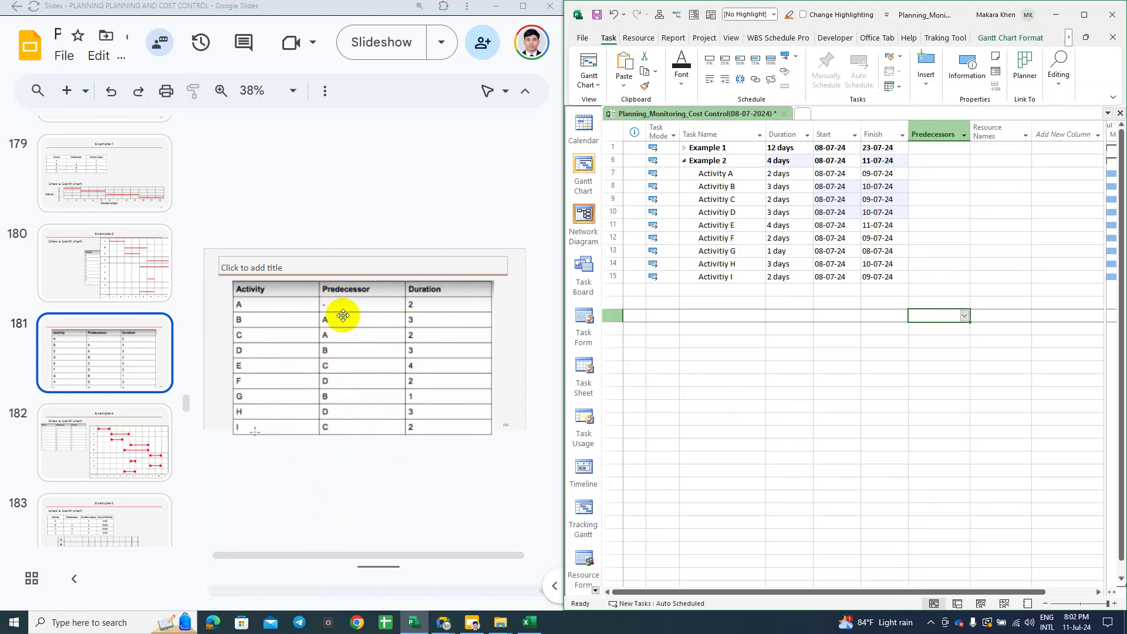
pyautogui.click(917, 184)
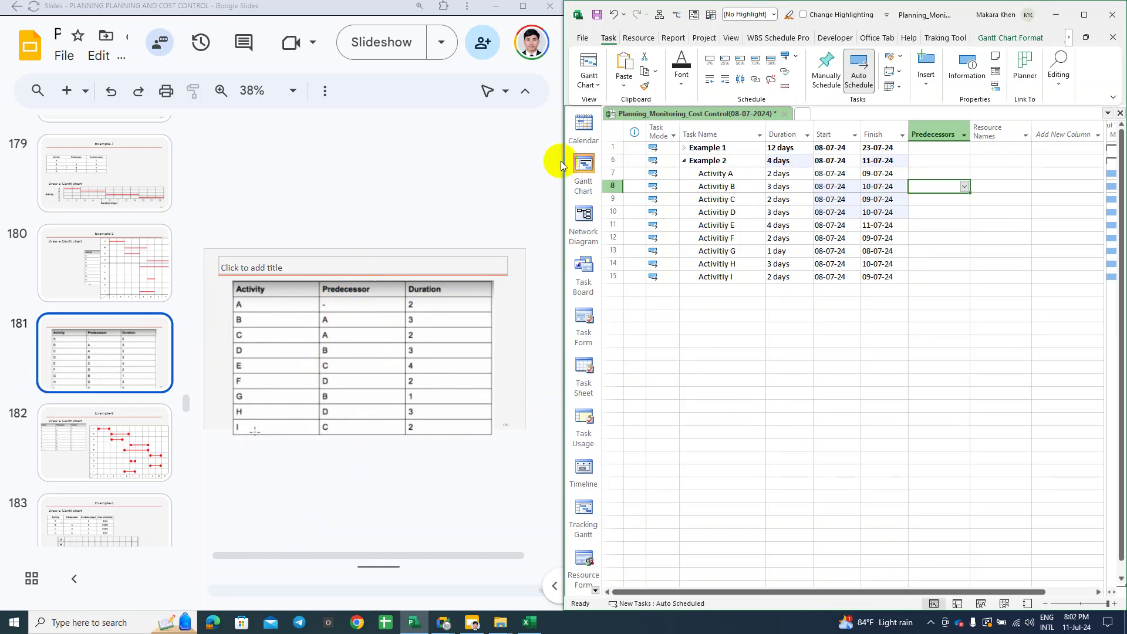
pyautogui.click(612, 172)
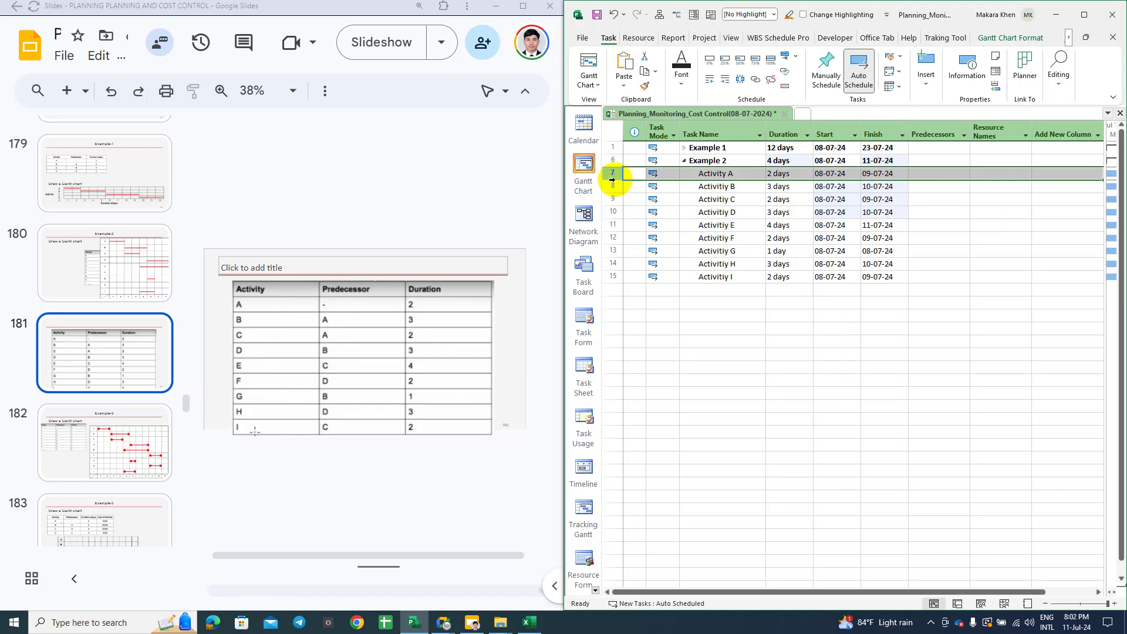
pyautogui.click(611, 186)
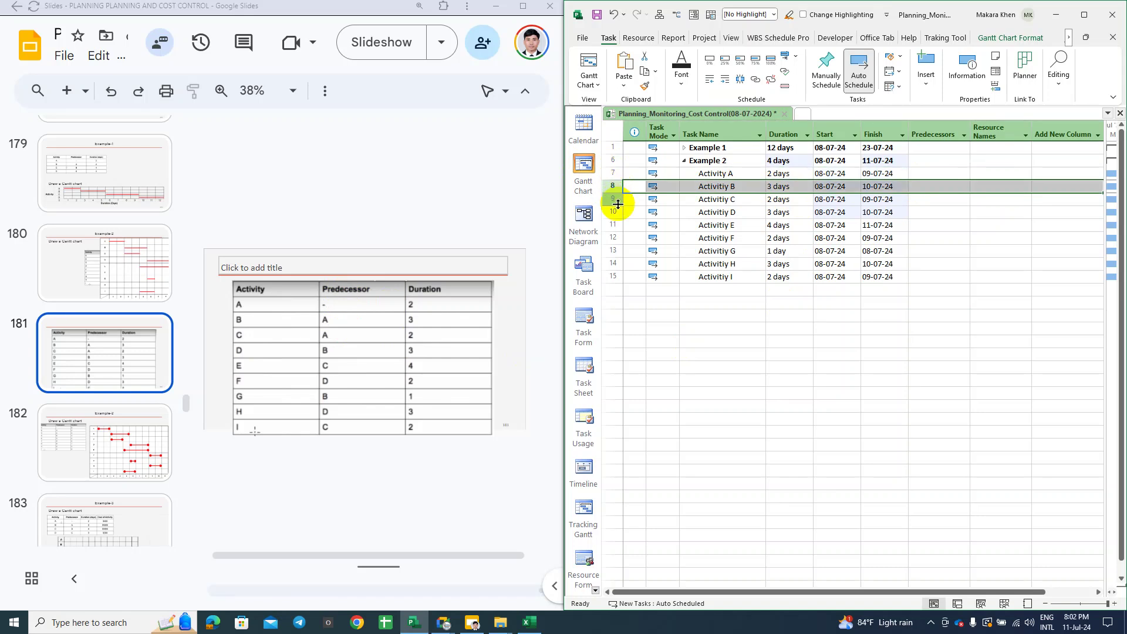
pyautogui.click(611, 199)
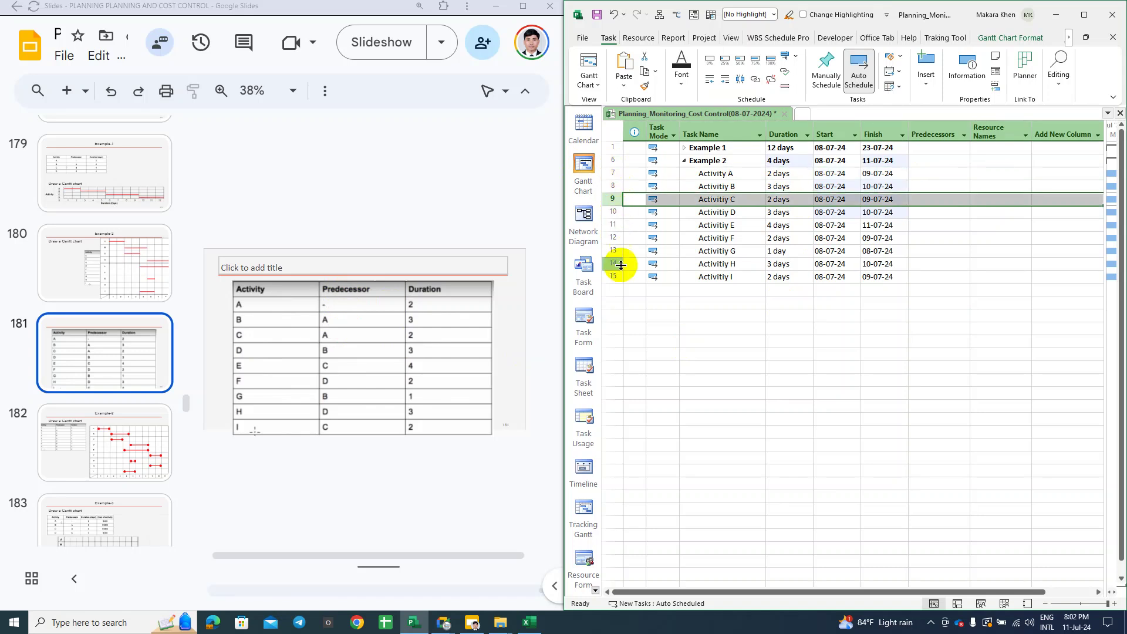
pyautogui.click(942, 341)
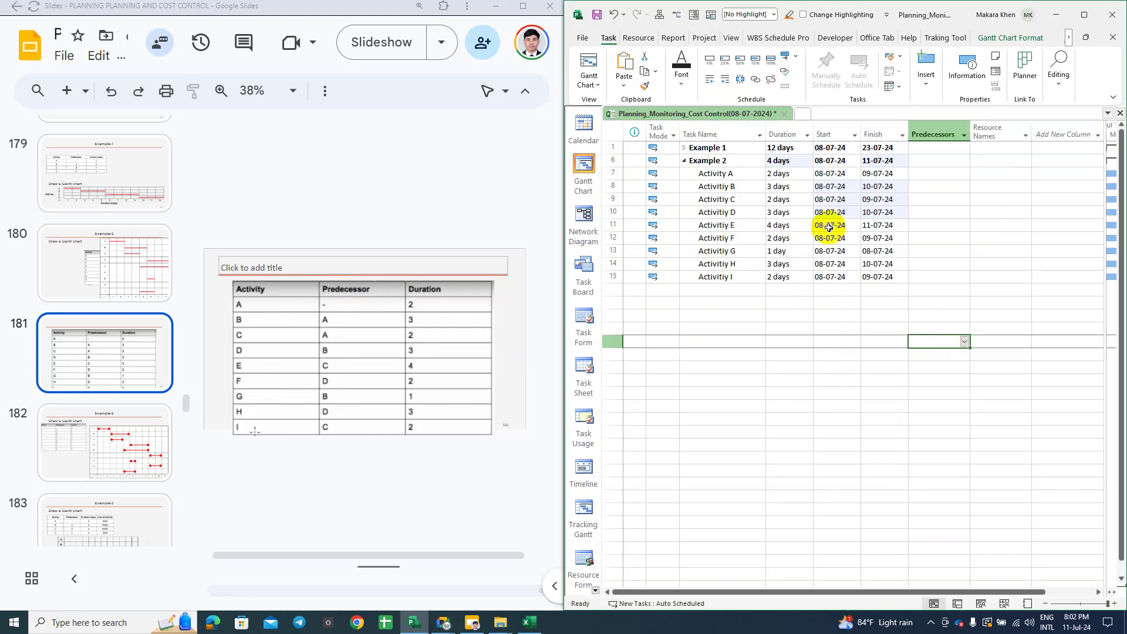
pyautogui.click(610, 188)
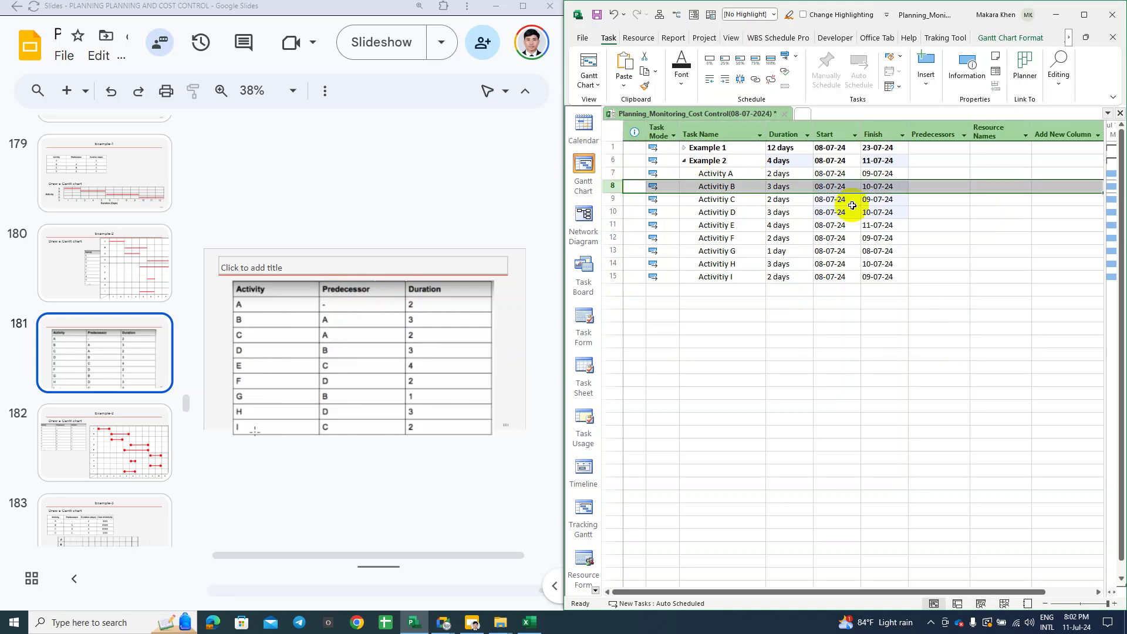
pyautogui.click(933, 188)
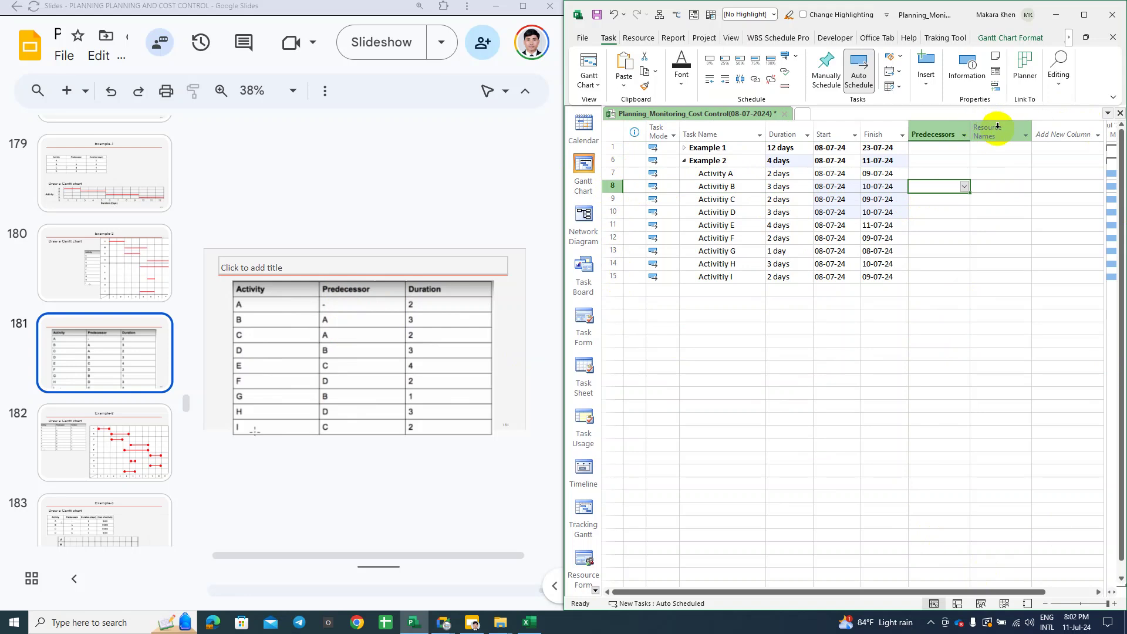
# Hide the Resource Names and Add New Column columns and reveal the Gantt bars.
pyautogui.moveTo(998, 132); pyautogui.dragTo(1065, 133)
pyautogui.rightClick(1069, 132)
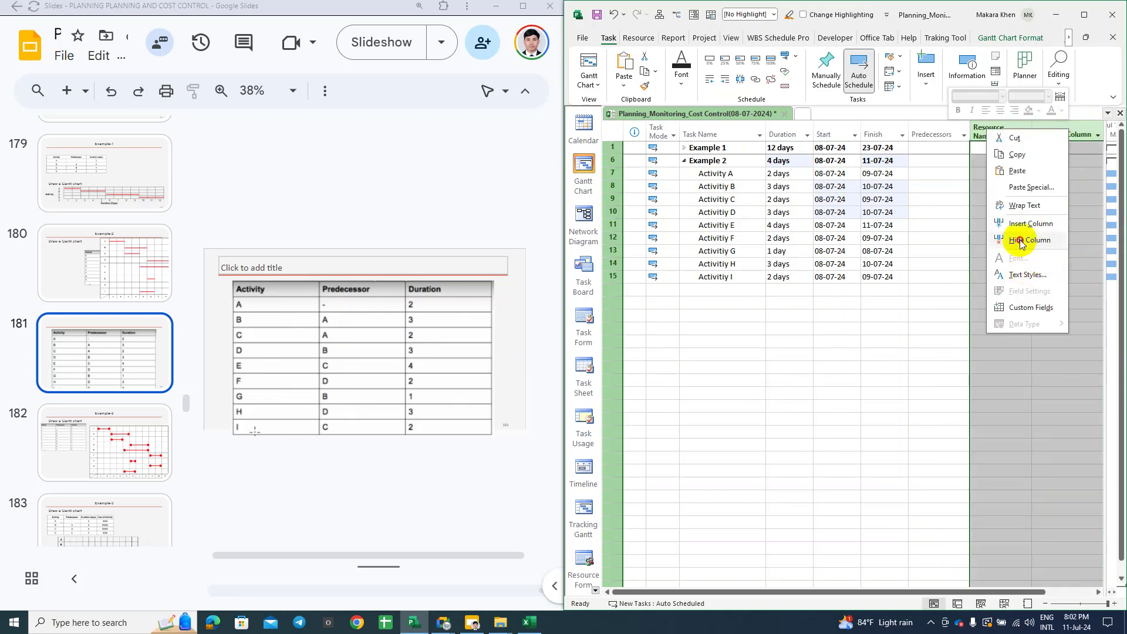
pyautogui.click(1020, 239)
pyautogui.moveTo(1105, 269); pyautogui.dragTo(976, 249)
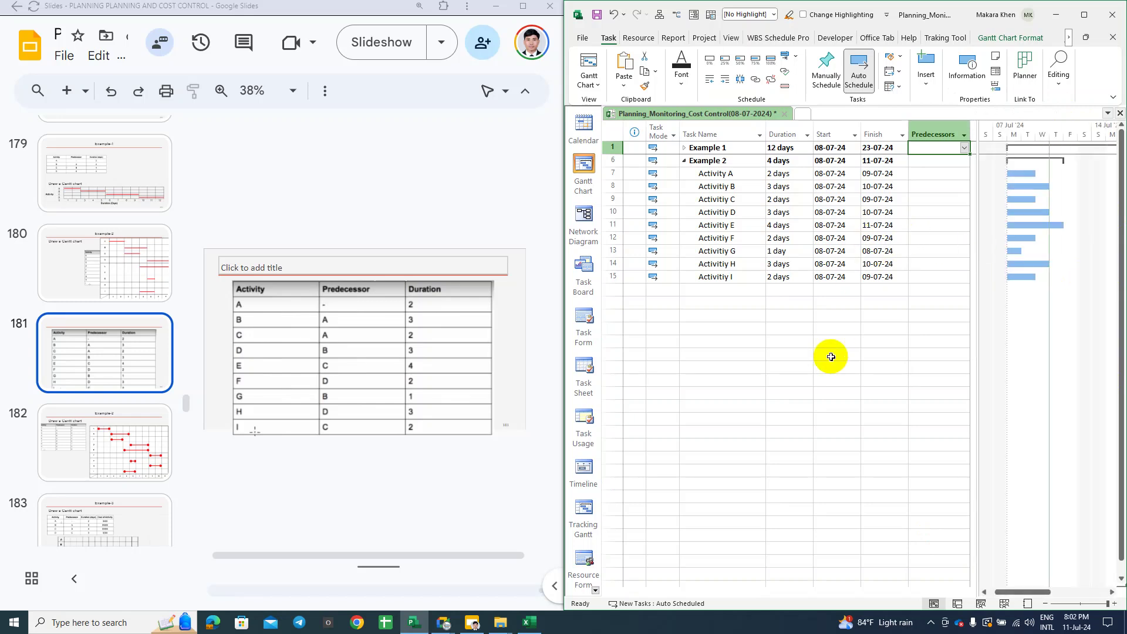
# Give Activities B and C predecessor 7.
pyautogui.click(922, 174)
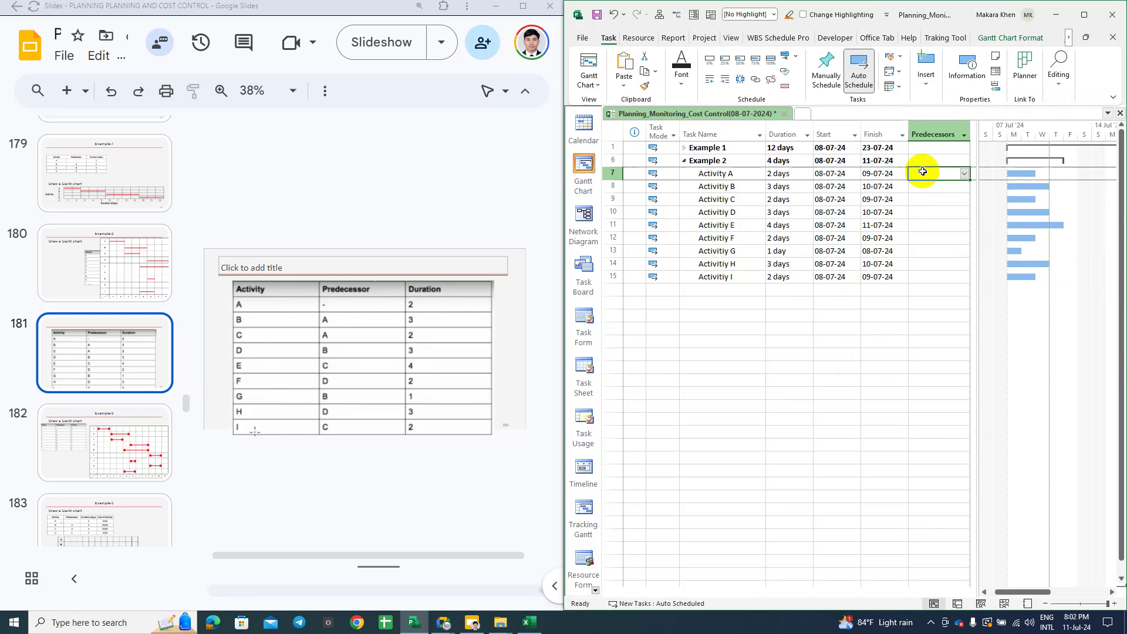
pyautogui.click(924, 185)
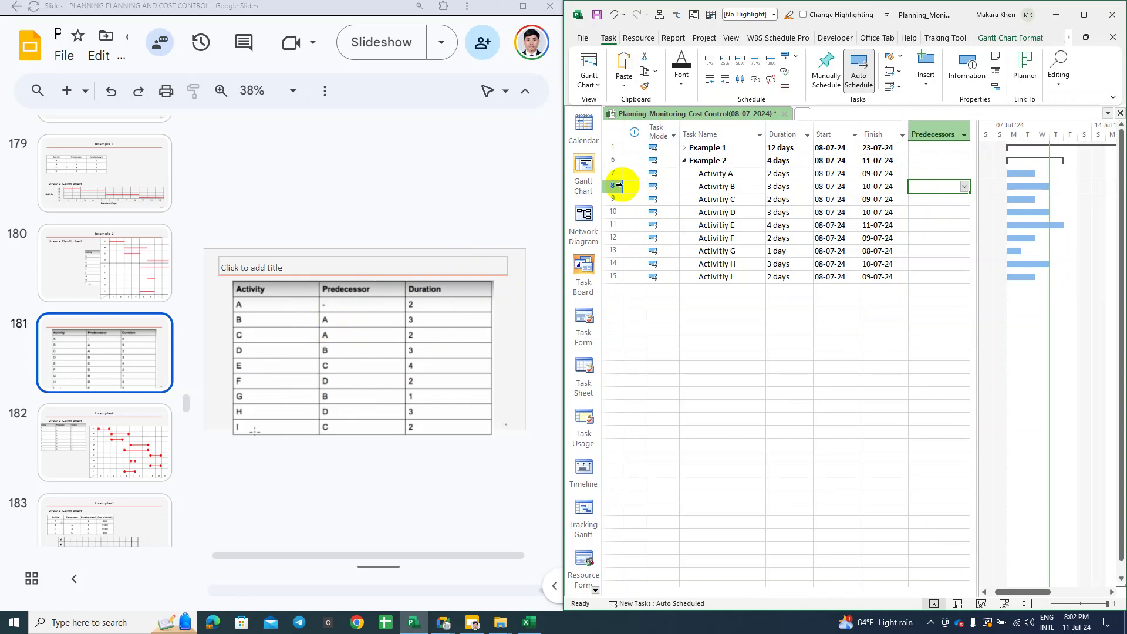
pyautogui.write('7')
pyautogui.press('Return')
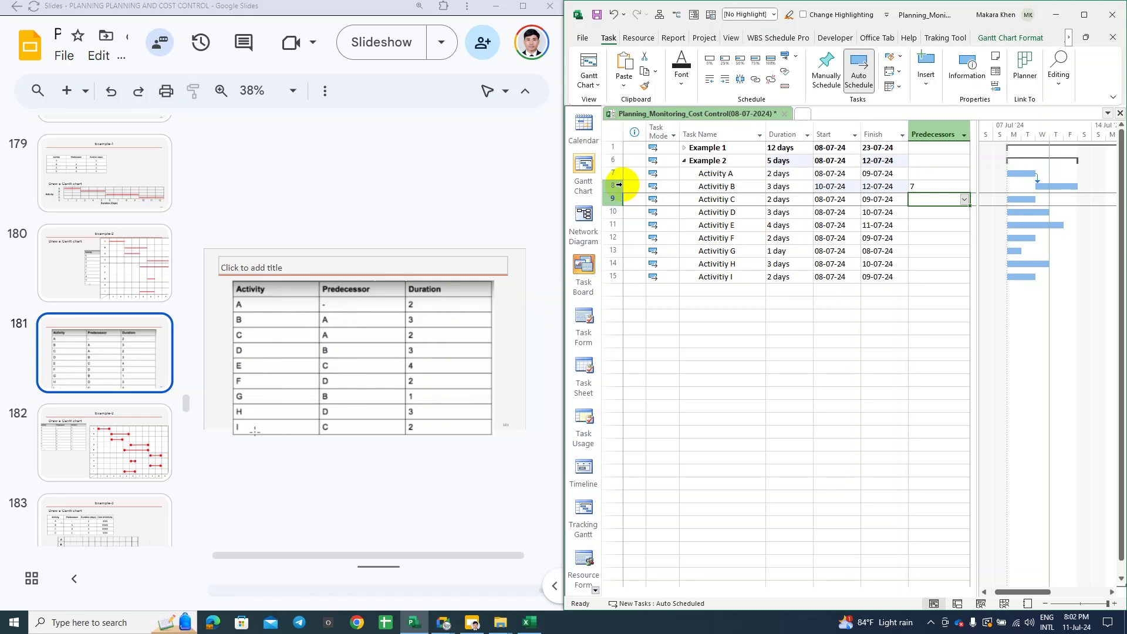
pyautogui.click(736, 174)
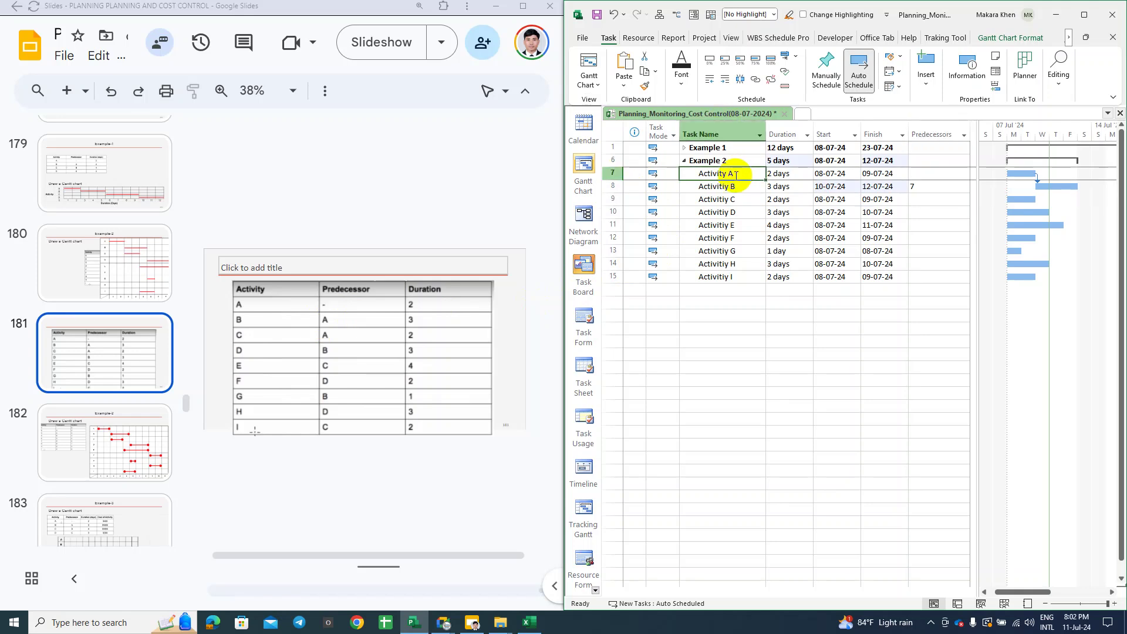
pyautogui.click(934, 187)
pyautogui.click(742, 188)
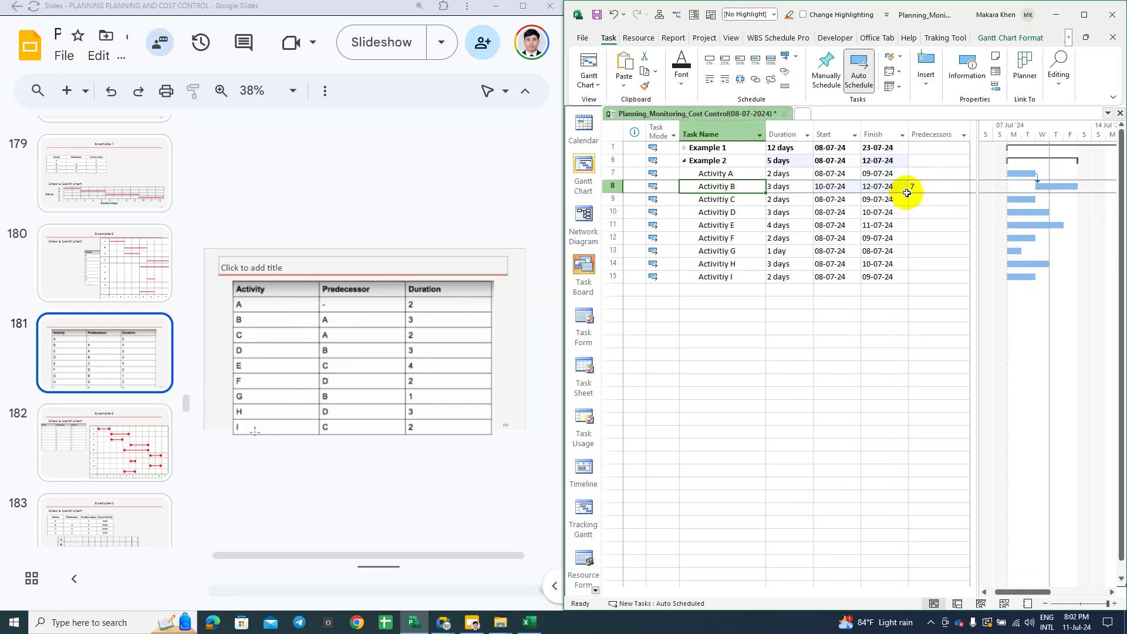
pyautogui.click(926, 198)
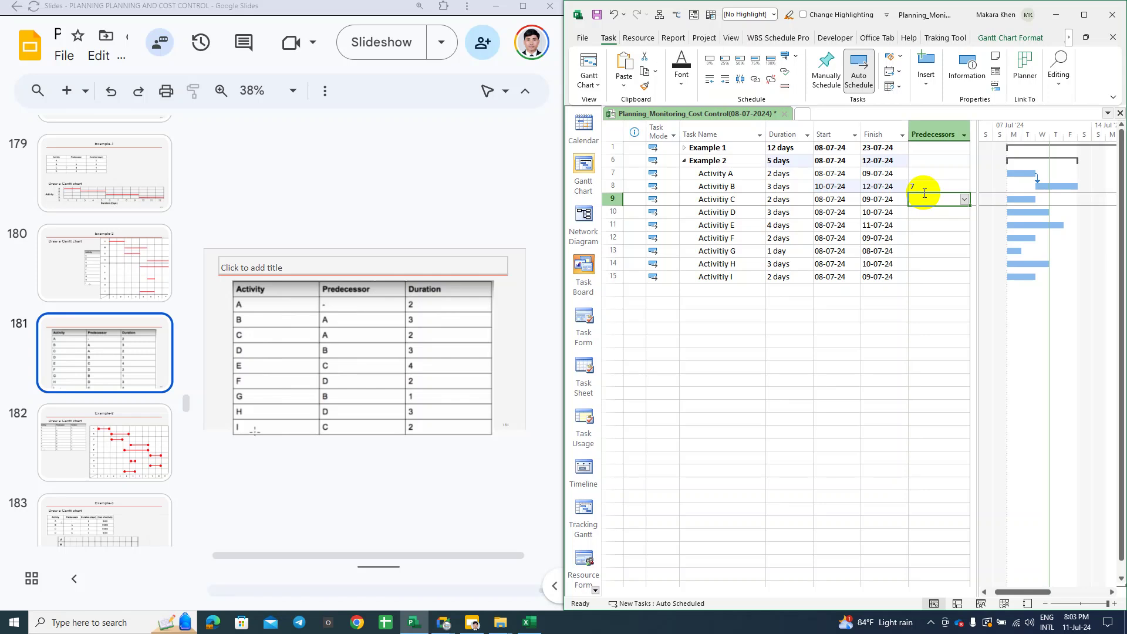
pyautogui.write('7')
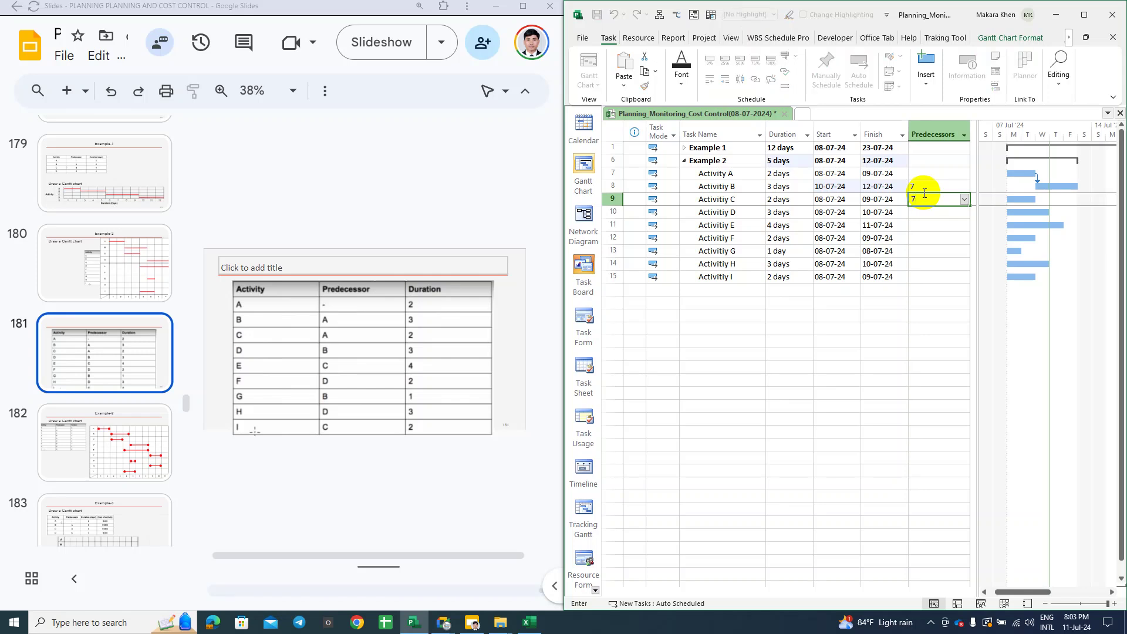
pyautogui.press('Return')
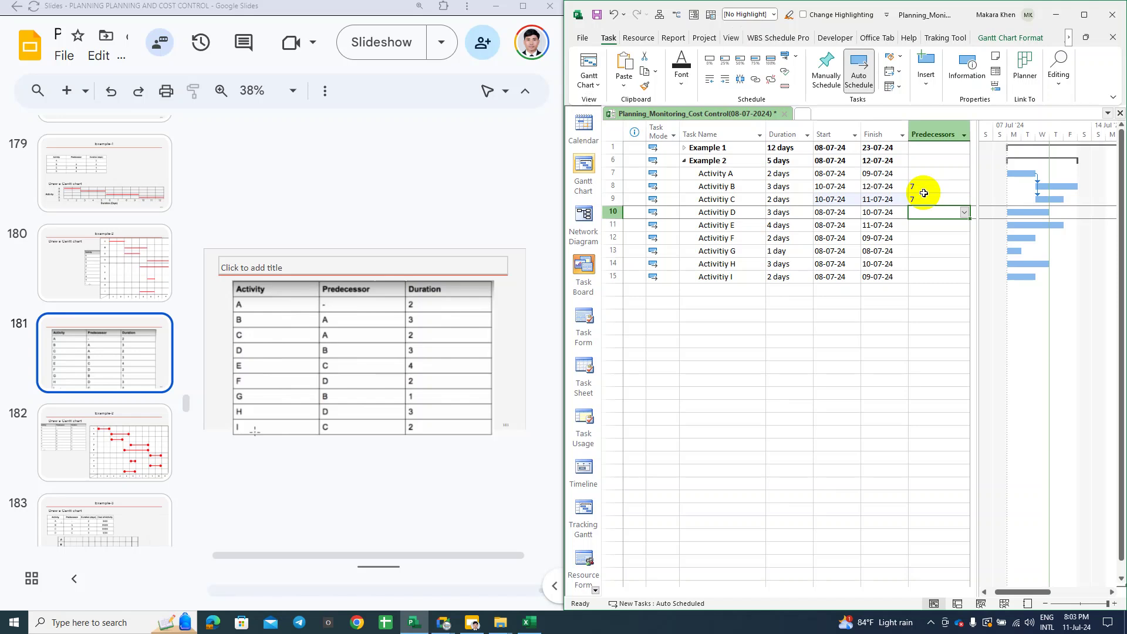
# Give Activity D predecessor 8 and Activity E predecessor 9.
pyautogui.press('Up')
pyautogui.press('Up')
pyautogui.press('Down')
pyautogui.press('Down')
pyautogui.write('8')
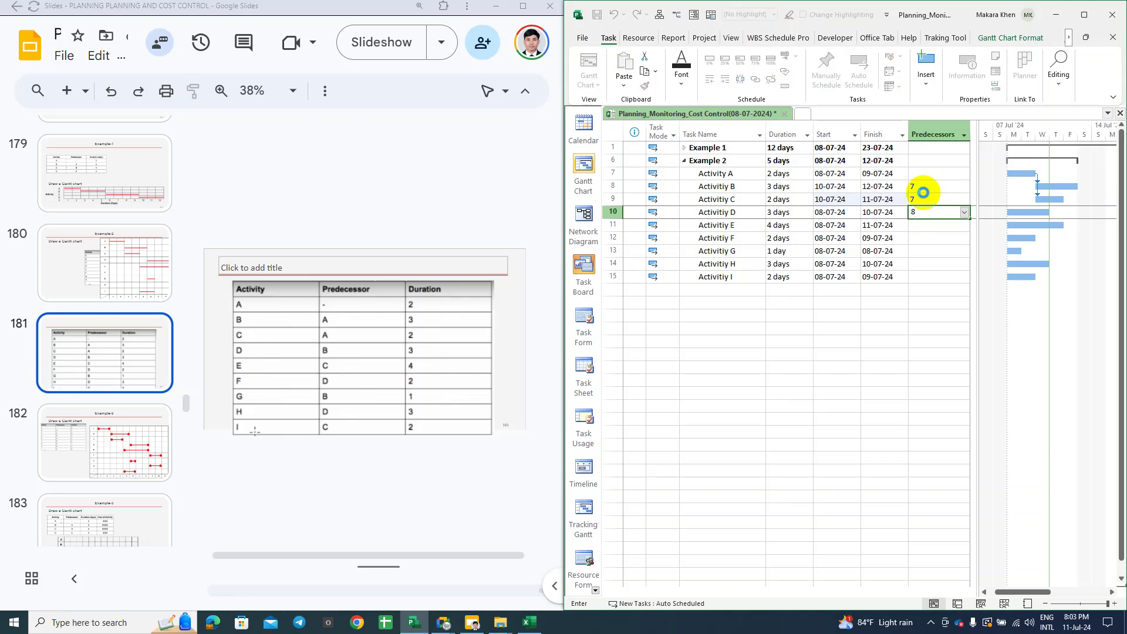
pyautogui.press('Return')
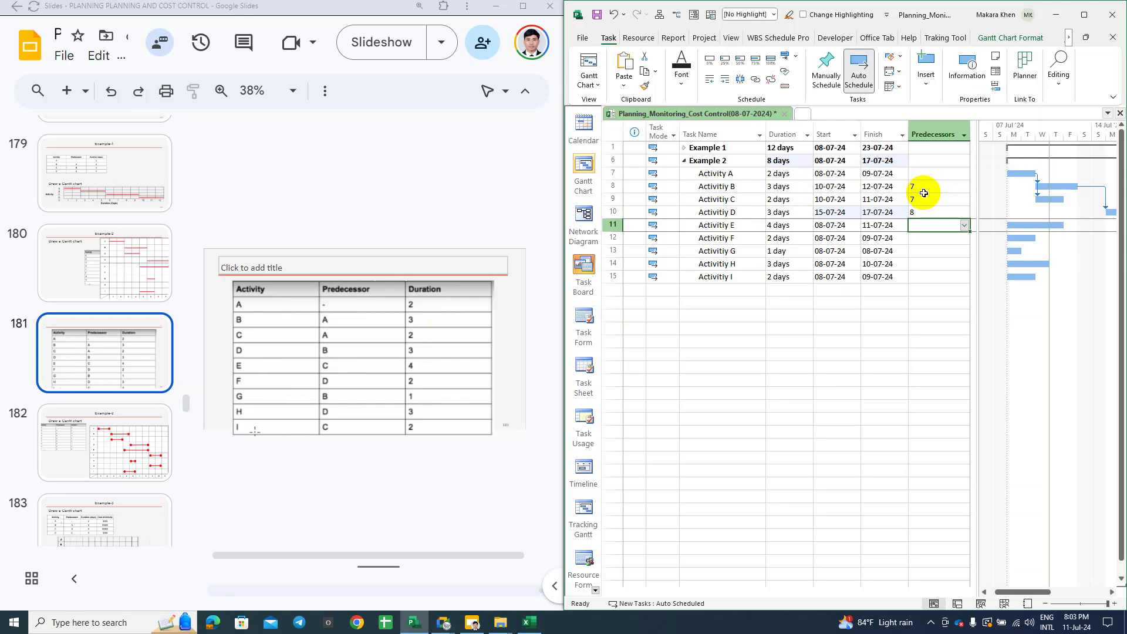
pyautogui.write('9')
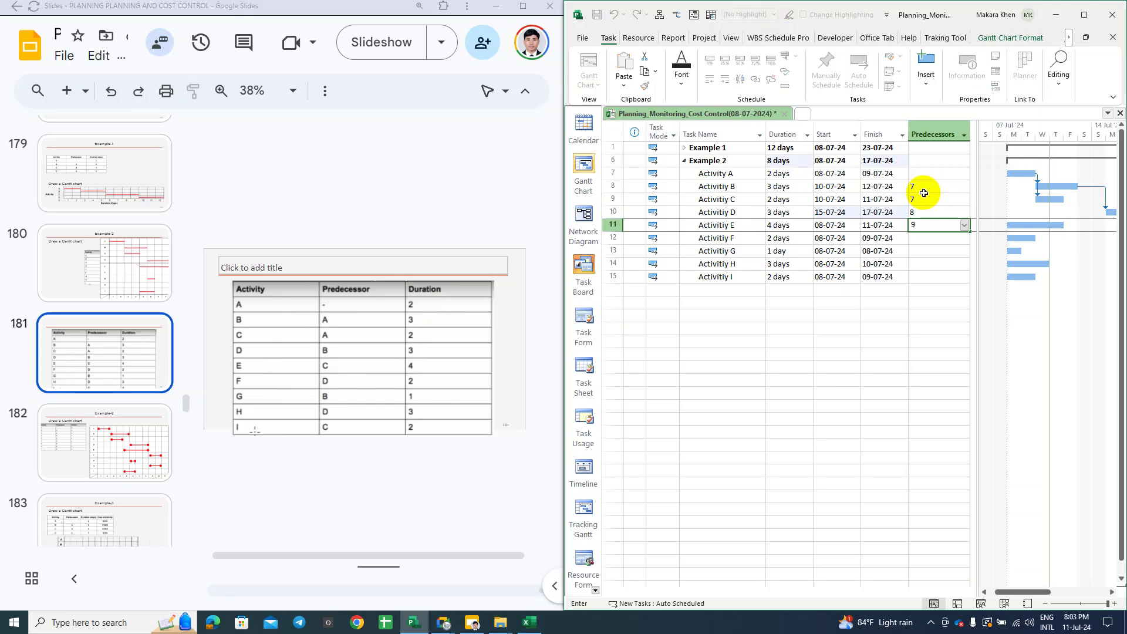
pyautogui.press('Return')
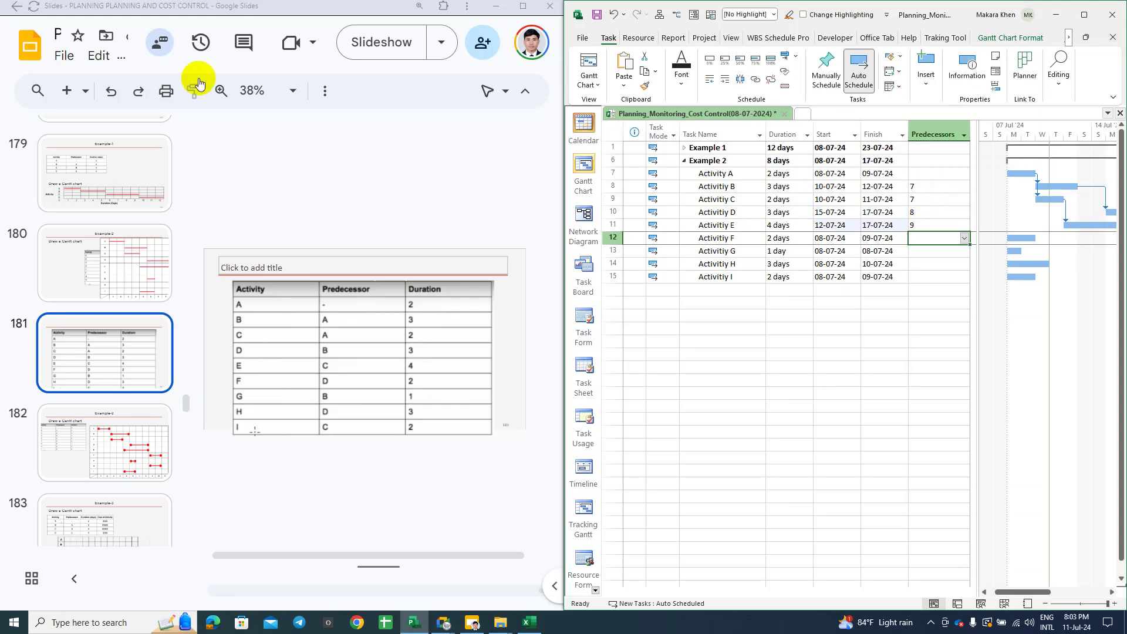
# Enter predecessors 10, 8, 10 and 9 for Activities F, G, H and I.
pyautogui.click(753, 203)
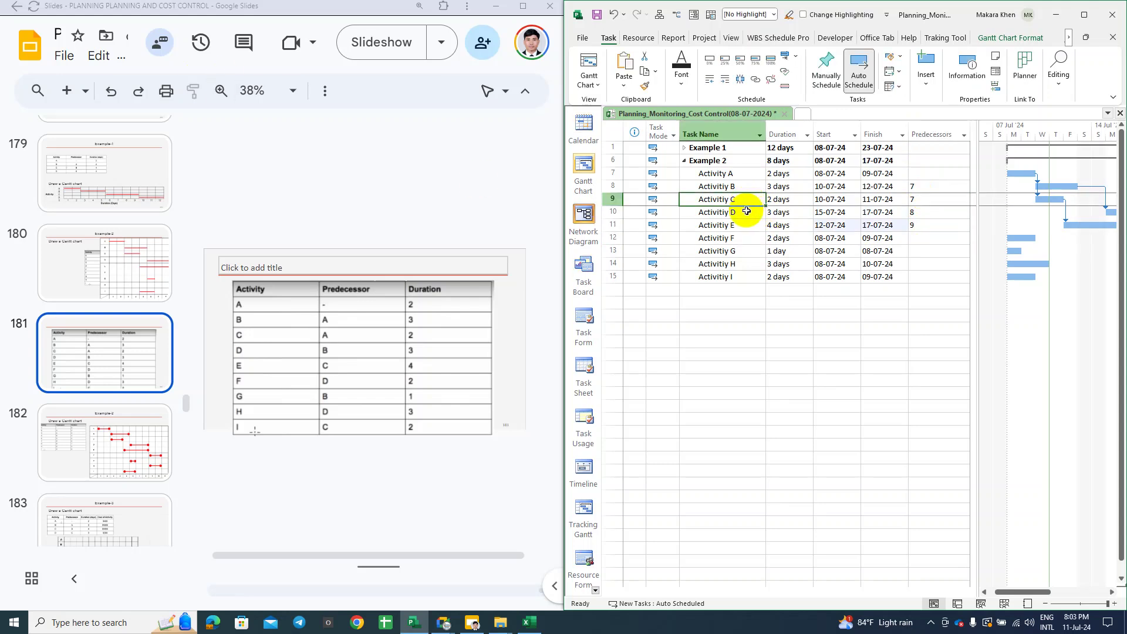
pyautogui.click(743, 212)
pyautogui.click(731, 199)
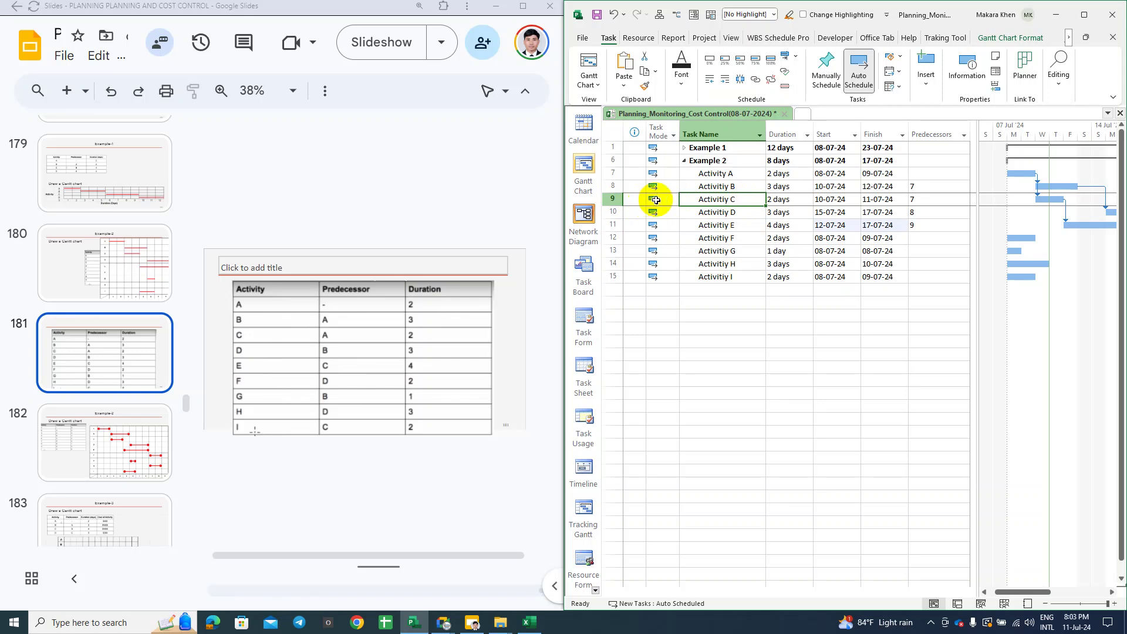
pyautogui.click(923, 239)
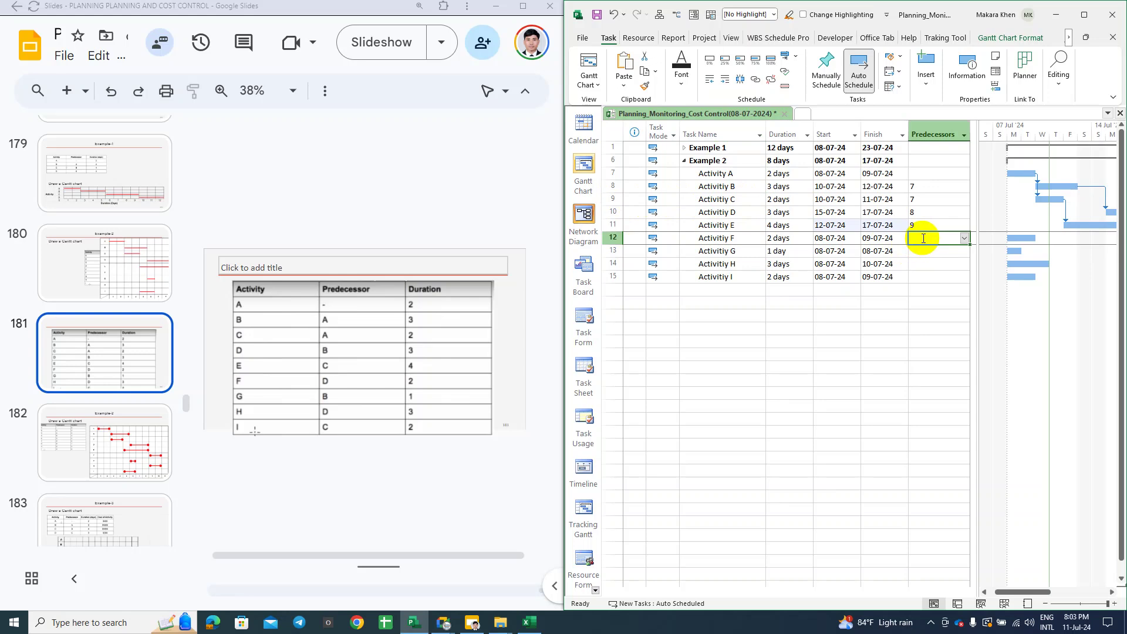
pyautogui.write('10')
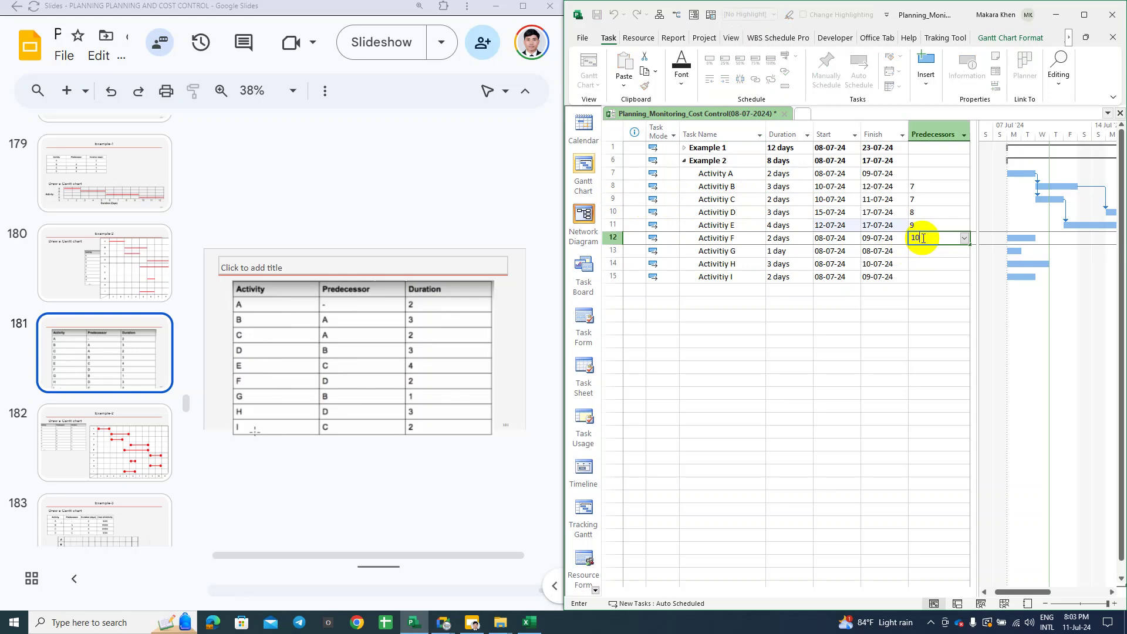
pyautogui.press('Return')
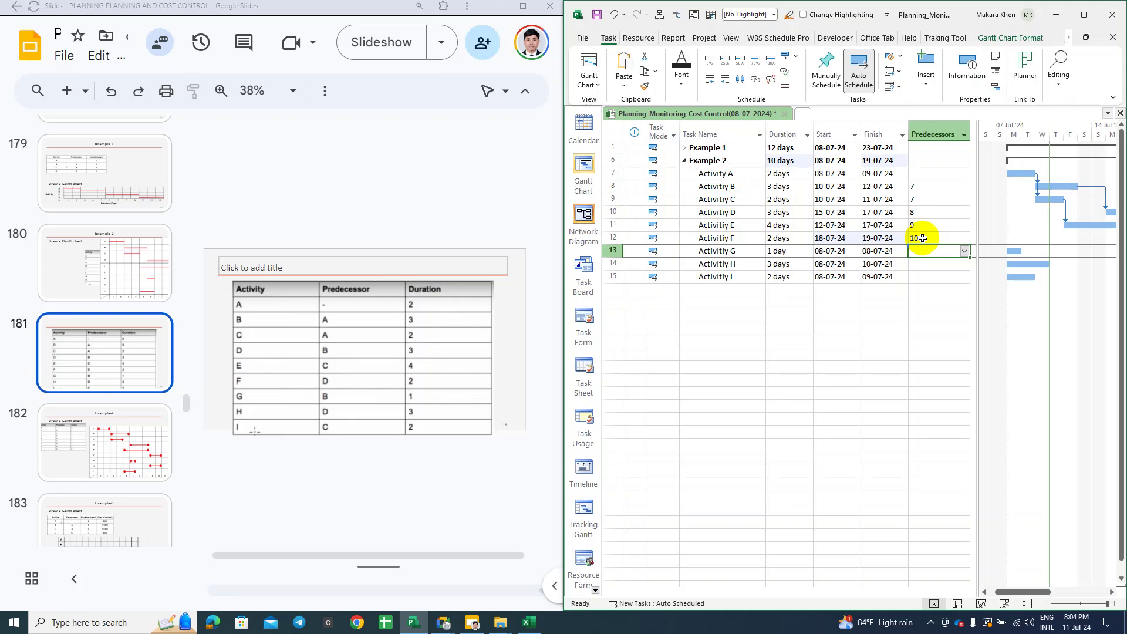
pyautogui.write('8')
pyautogui.press('Return')
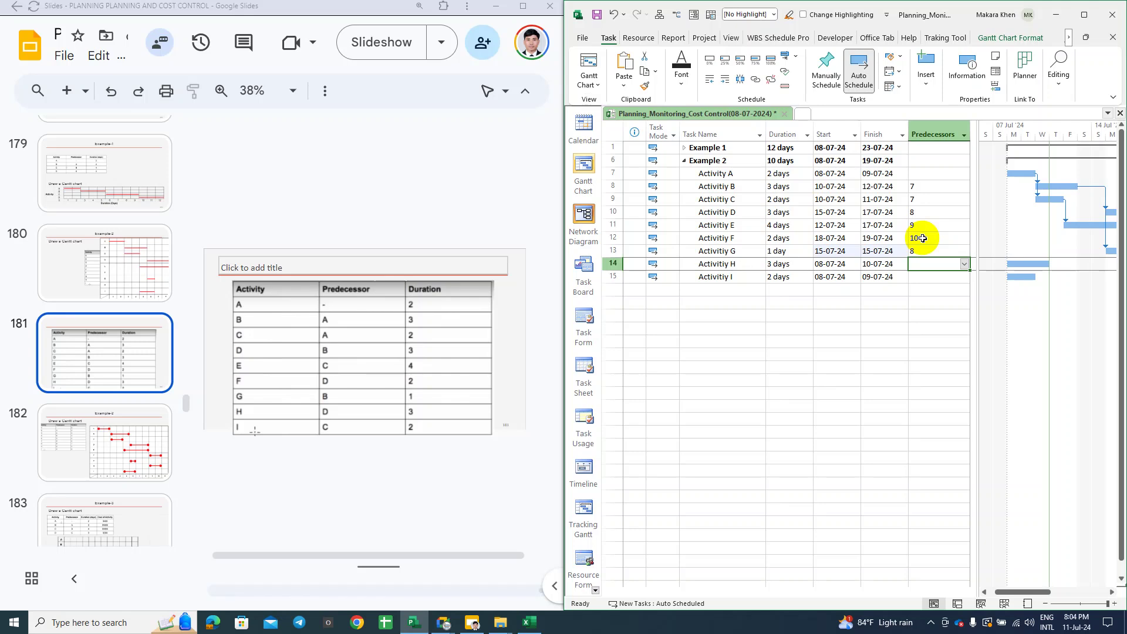
pyautogui.write('10')
pyautogui.press('Return')
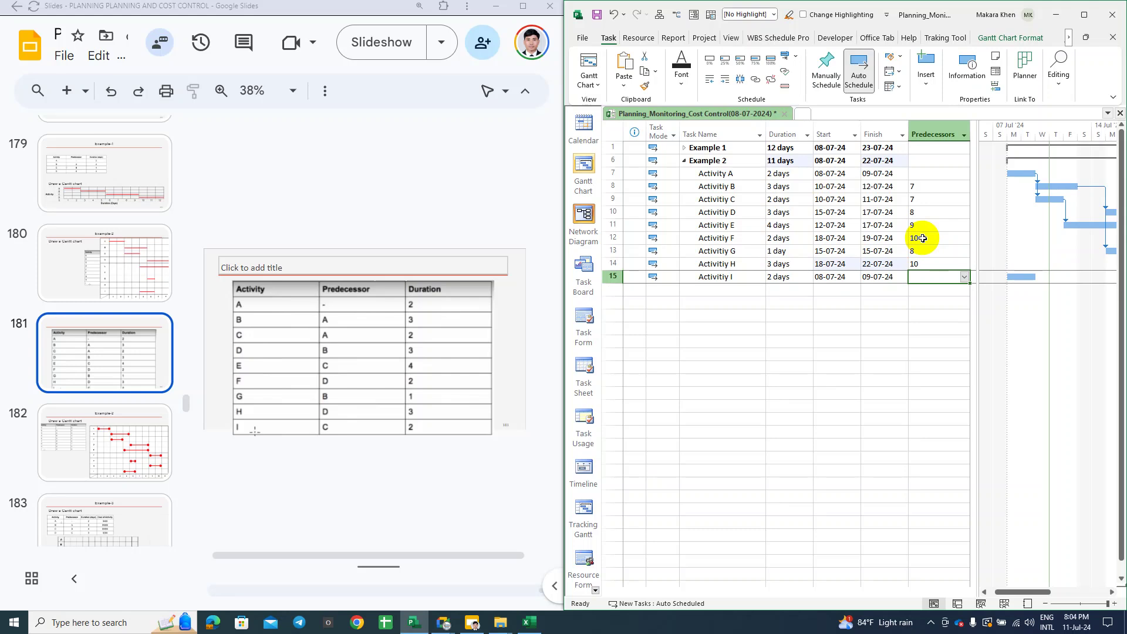
pyautogui.write('9')
pyautogui.press('Return')
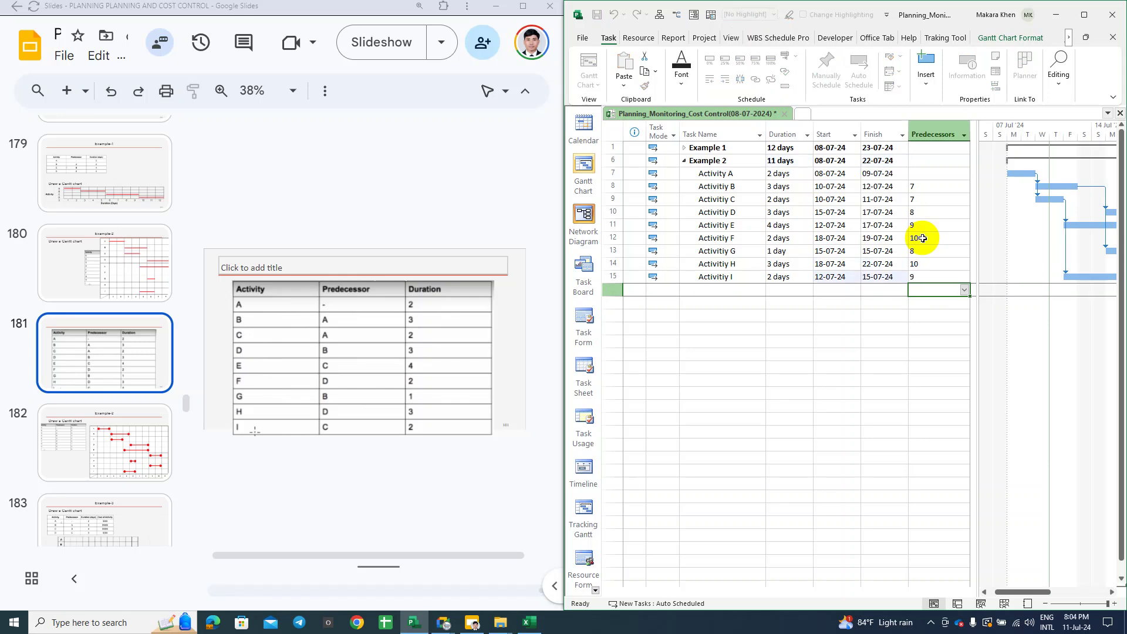
# Delete all predecessor entries for Example 2's Activities A–I.
pyautogui.click(1084, 14)
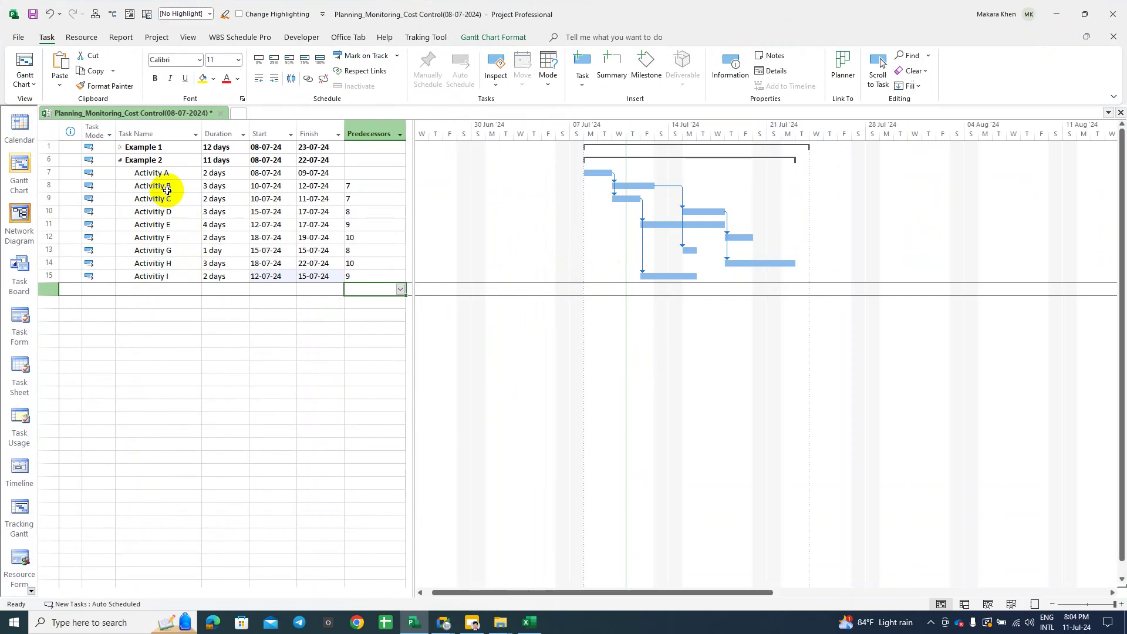
pyautogui.click(213, 160)
pyautogui.moveTo(412, 183); pyautogui.dragTo(543, 176)
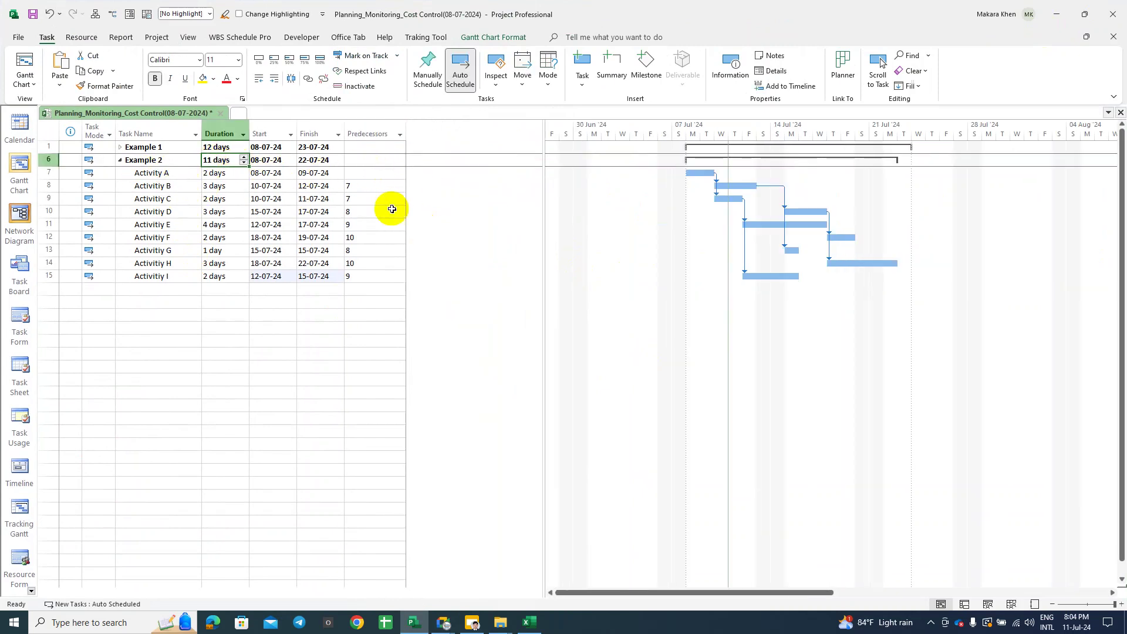
pyautogui.moveTo(364, 186); pyautogui.dragTo(370, 305)
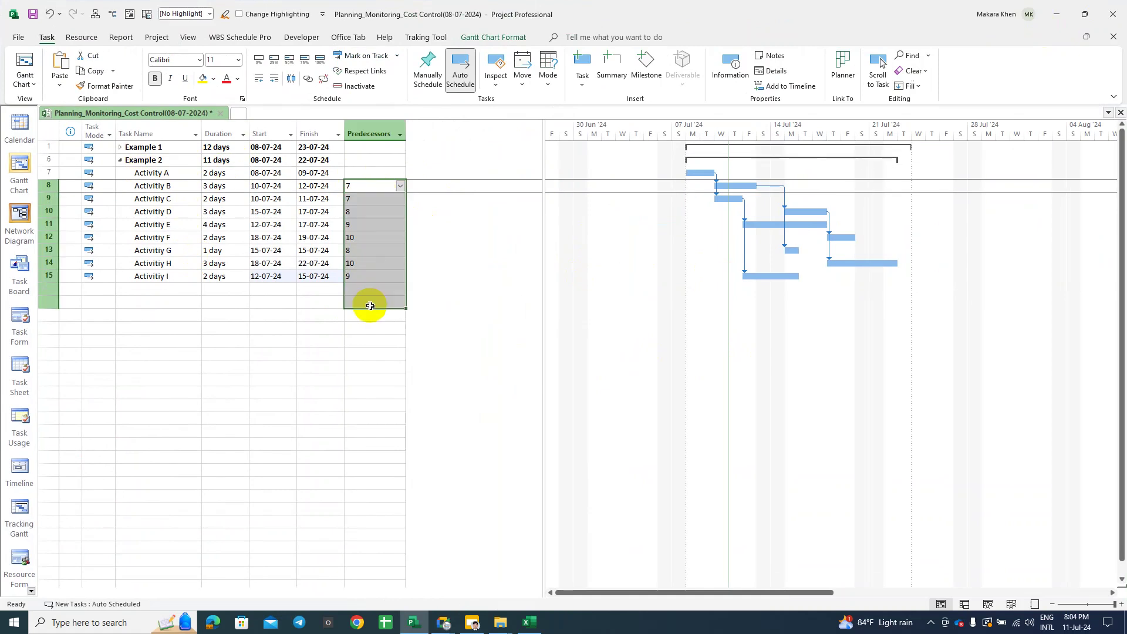
pyautogui.click(357, 389)
pyautogui.moveTo(373, 174); pyautogui.dragTo(365, 280)
pyautogui.press('Delete')
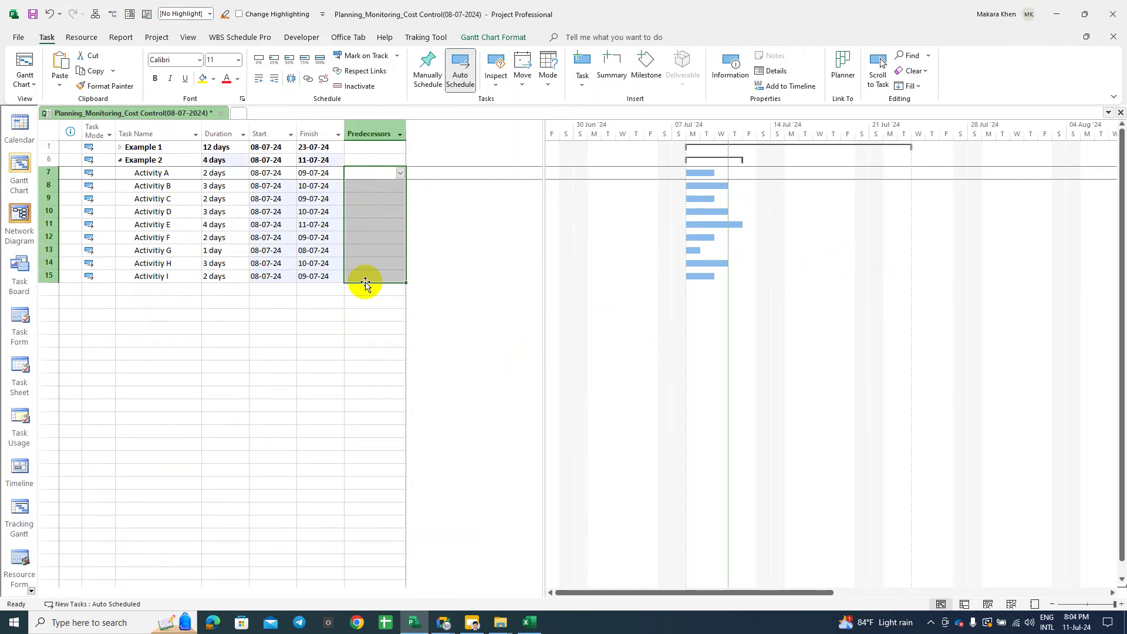
# Snap Project beside Slides and hide the Duration, Start, Finish and Predecessors columns.
pyautogui.doubleClick(529, 9)
pyautogui.press('super+Right')
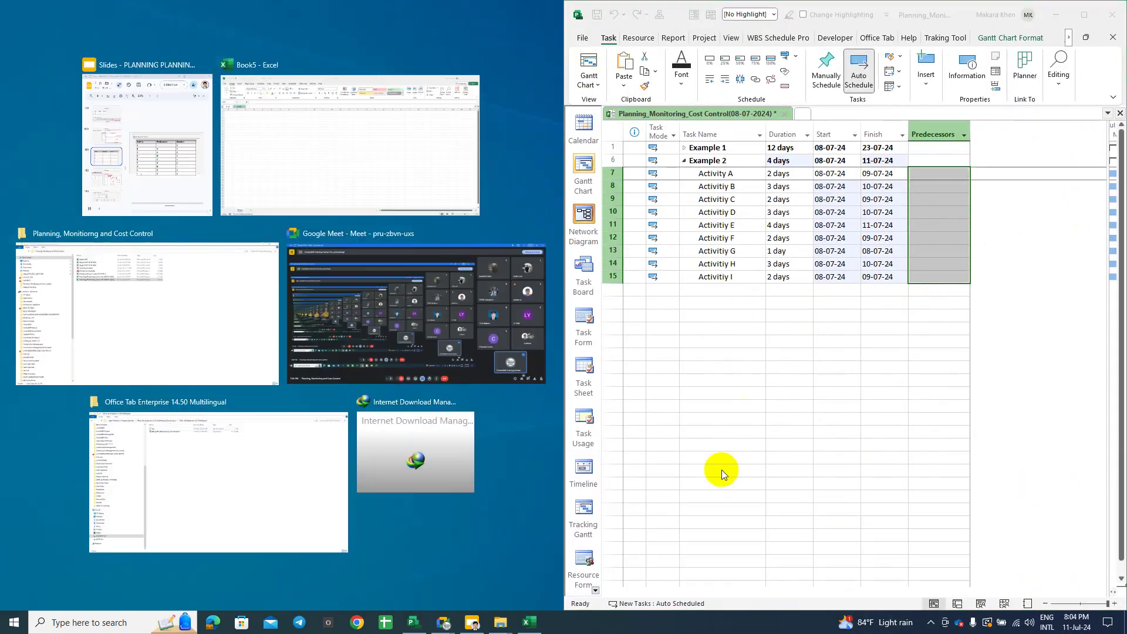
pyautogui.click(932, 127)
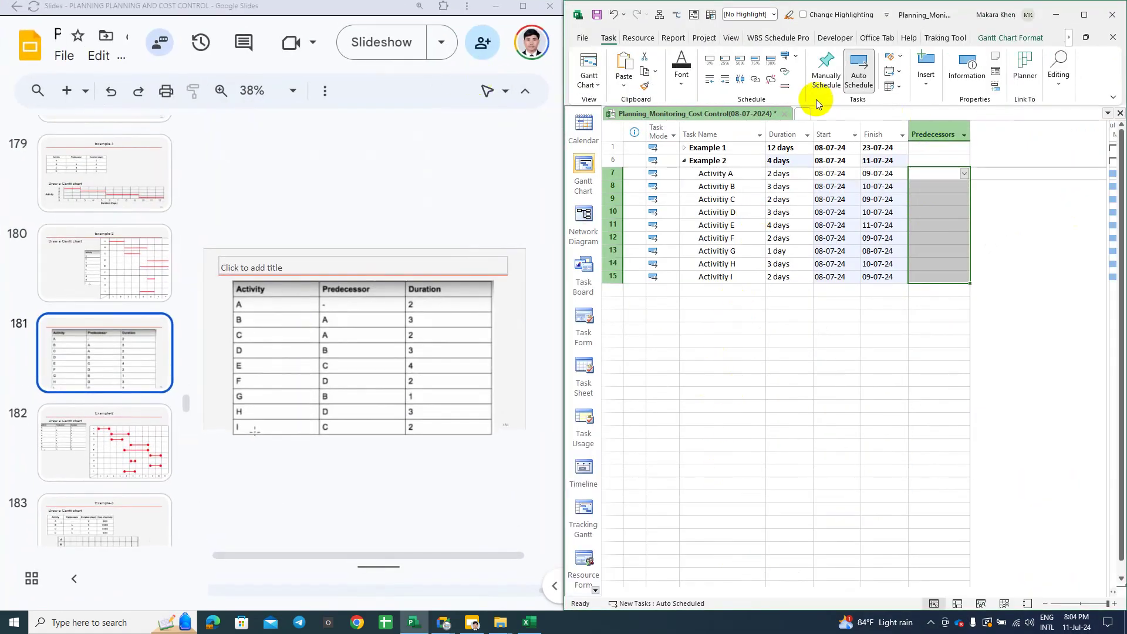
pyautogui.click(832, 126)
pyautogui.moveTo(778, 120); pyautogui.dragTo(878, 138)
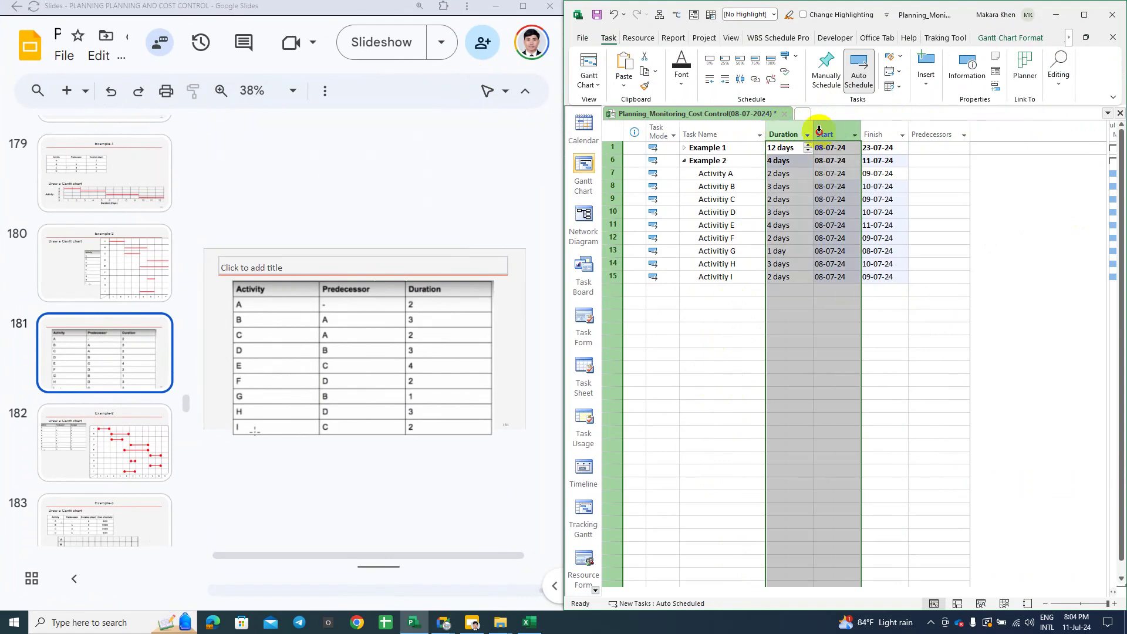
pyautogui.rightClick(878, 139)
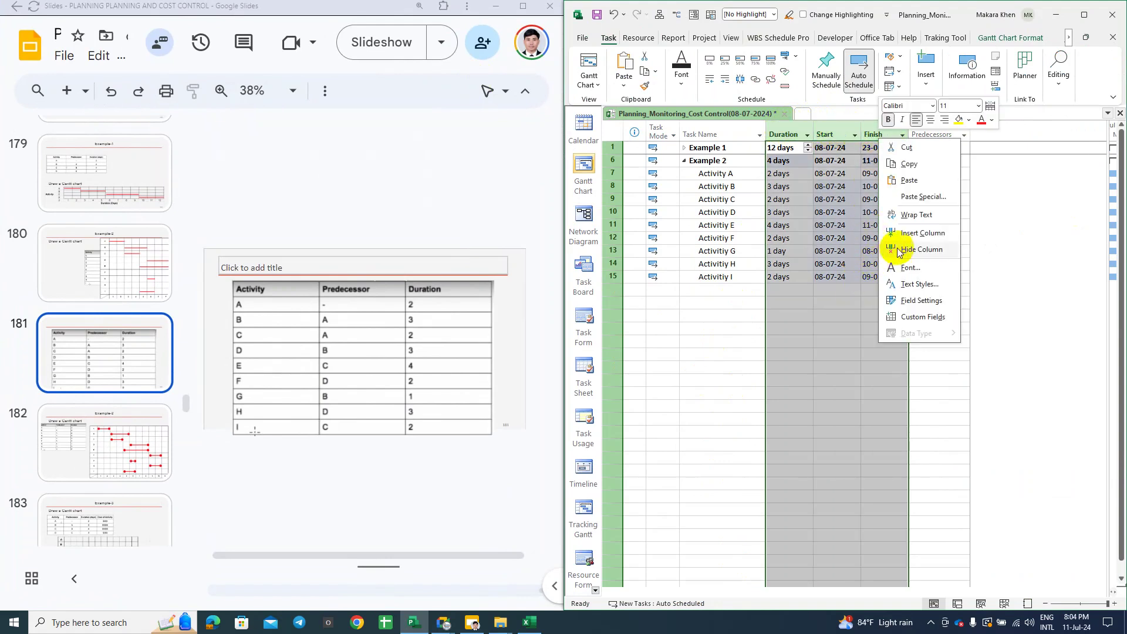
pyautogui.click(812, 251)
pyautogui.click(813, 257)
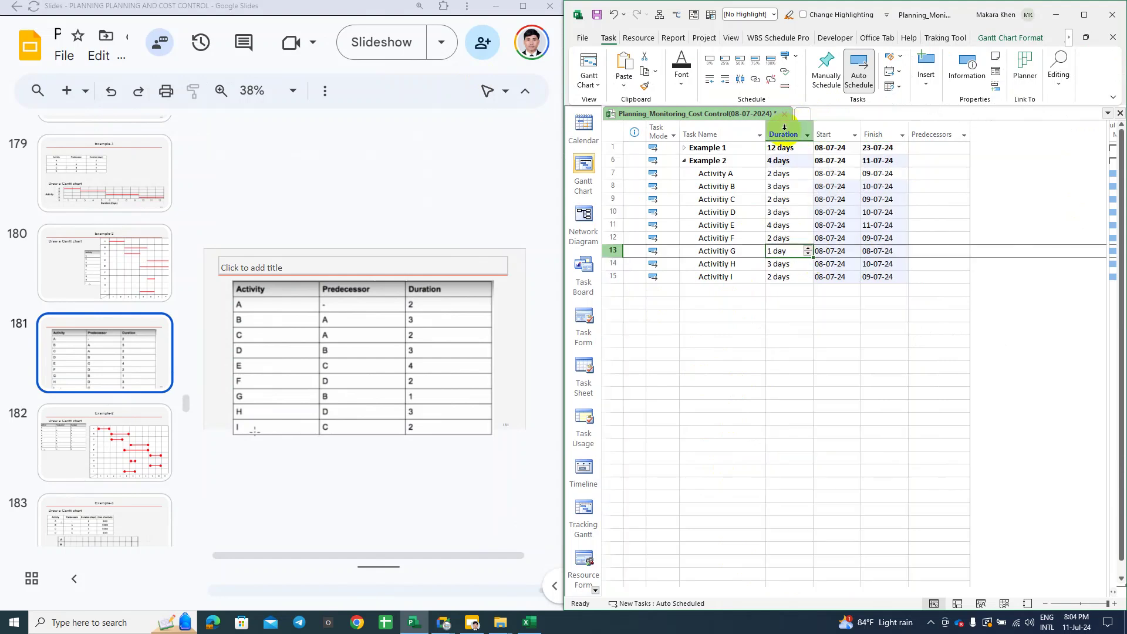
pyautogui.moveTo(785, 127); pyautogui.dragTo(936, 135)
pyautogui.rightClick(942, 133)
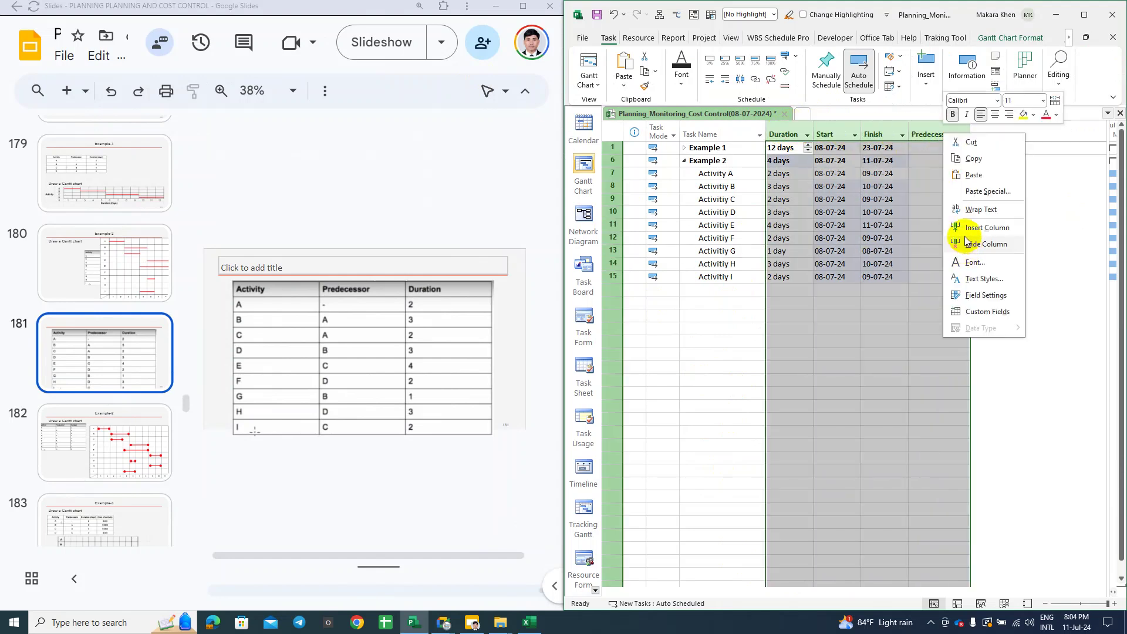
pyautogui.click(967, 245)
# On the Gantt bars, link B and C after A, D after B, and E after C.
pyautogui.moveTo(1110, 401); pyautogui.dragTo(772, 273)
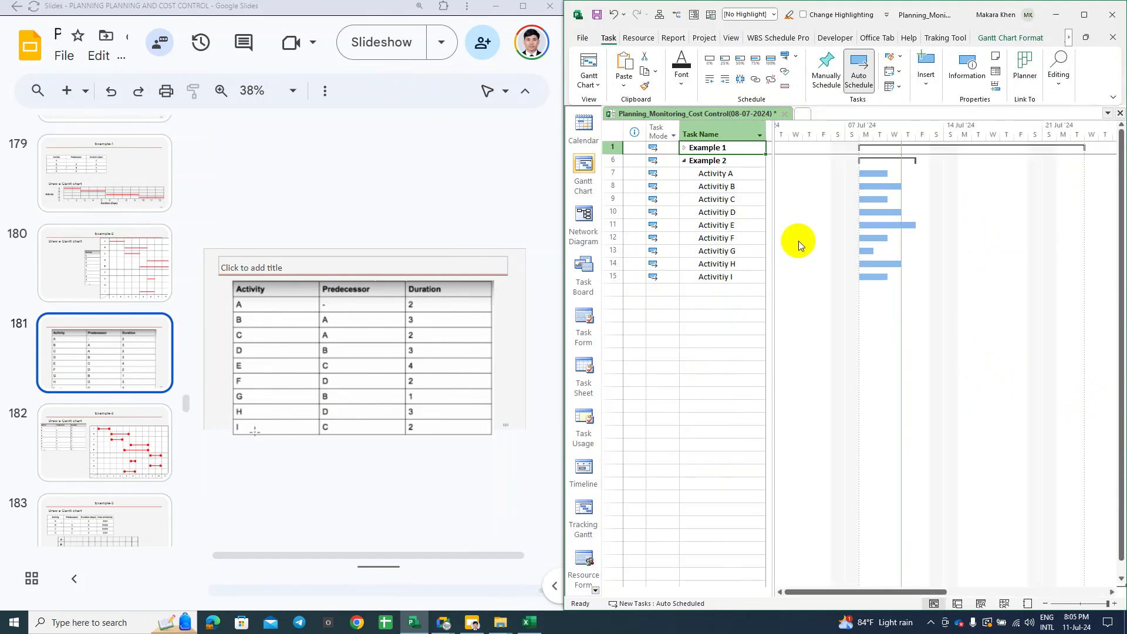
pyautogui.moveTo(841, 592); pyautogui.dragTo(860, 591)
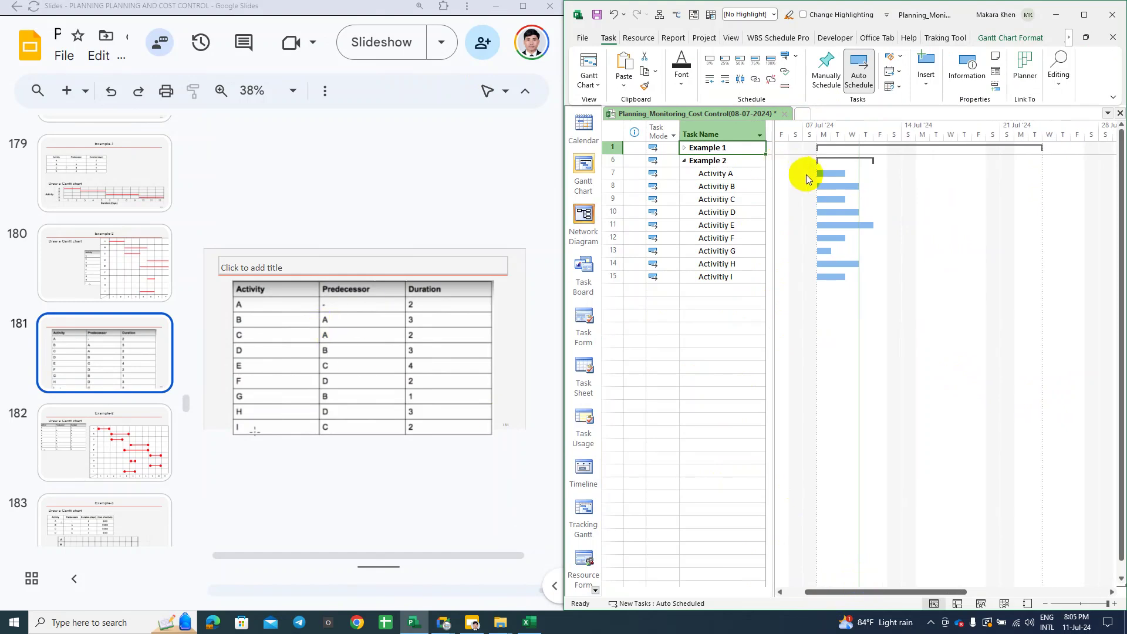
pyautogui.moveTo(825, 183); pyautogui.dragTo(826, 171)
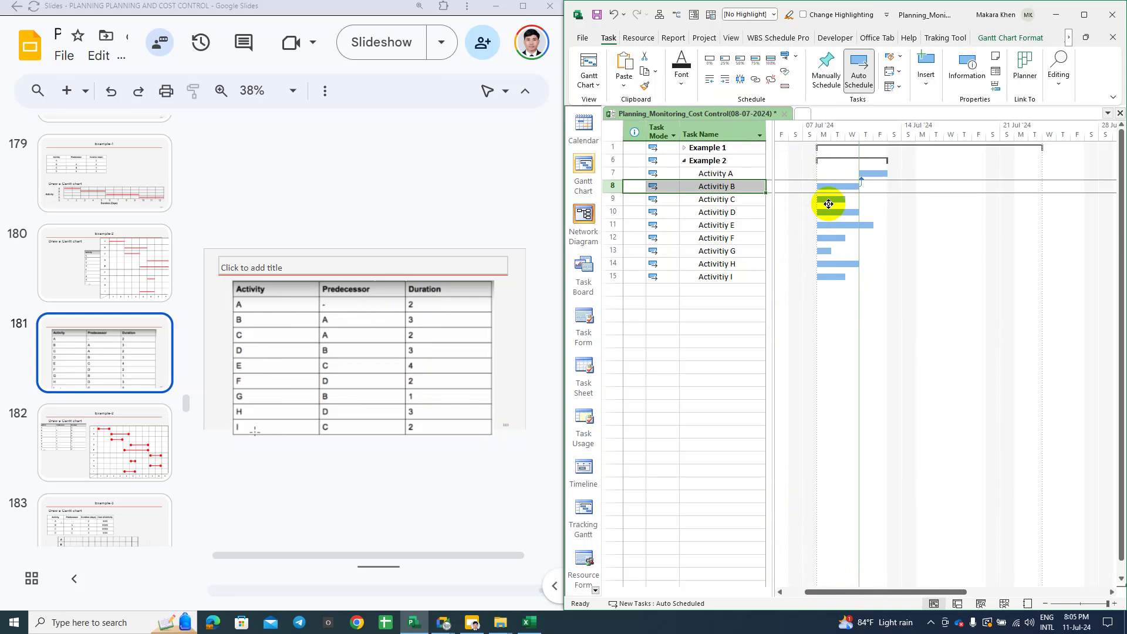
pyautogui.hotkey('ctrl', 'z')
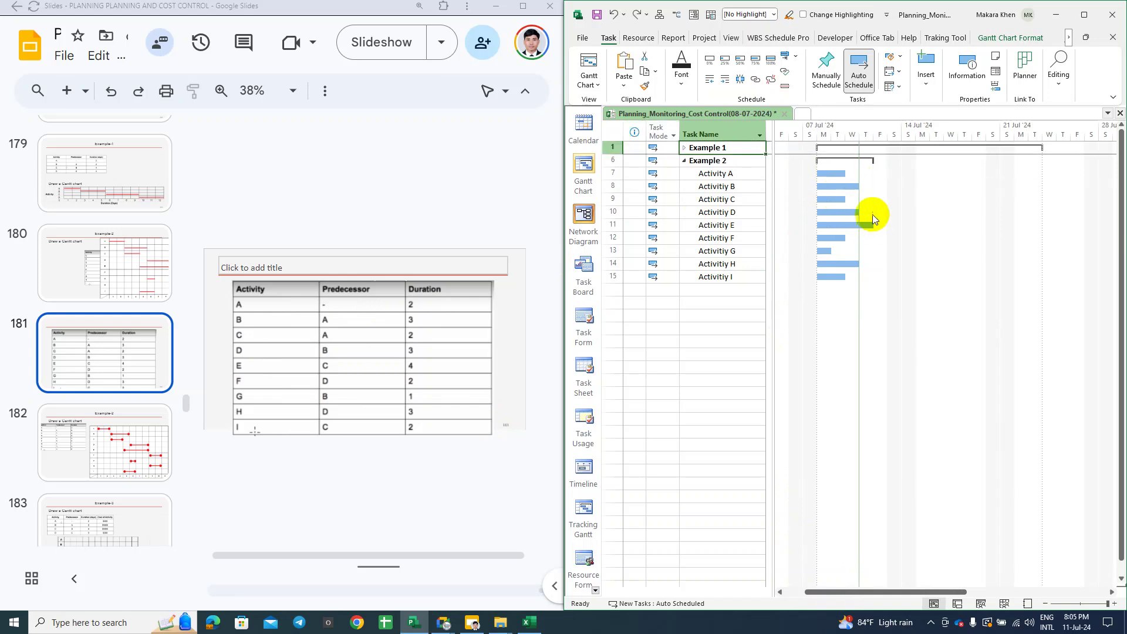
pyautogui.moveTo(821, 171); pyautogui.dragTo(851, 201)
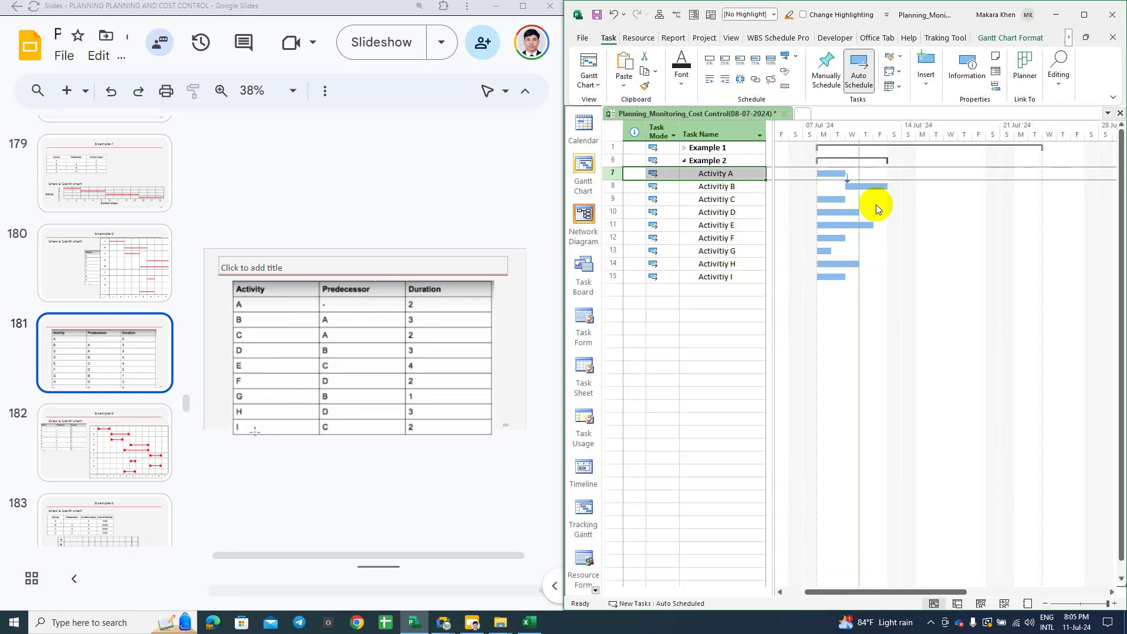
pyautogui.moveTo(831, 173); pyautogui.dragTo(832, 197)
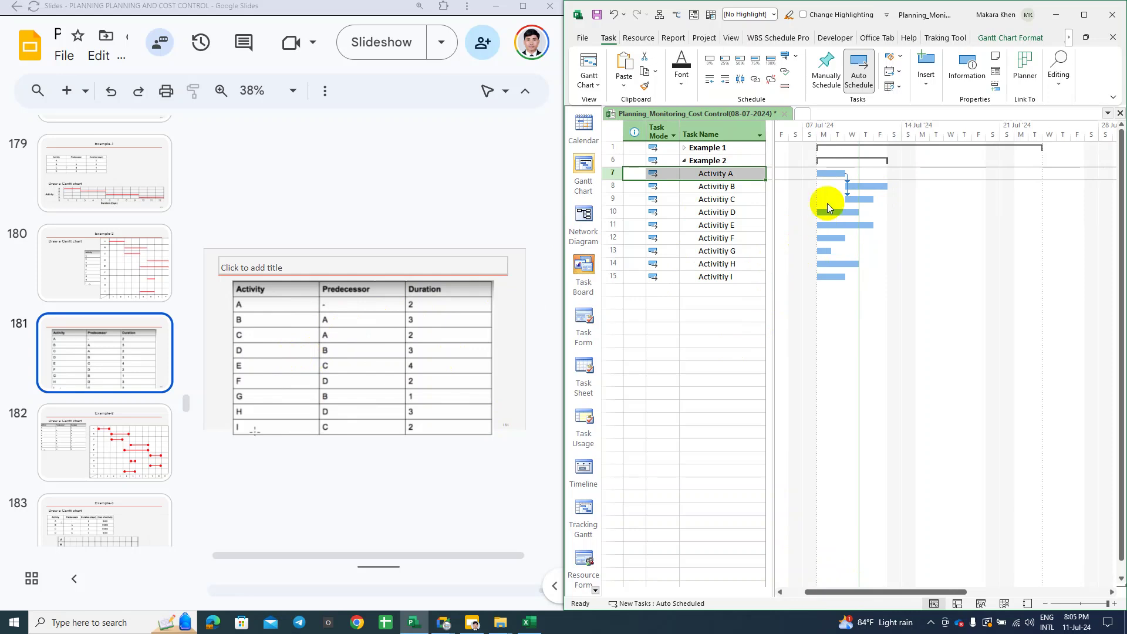
pyautogui.moveTo(863, 187); pyautogui.dragTo(833, 212)
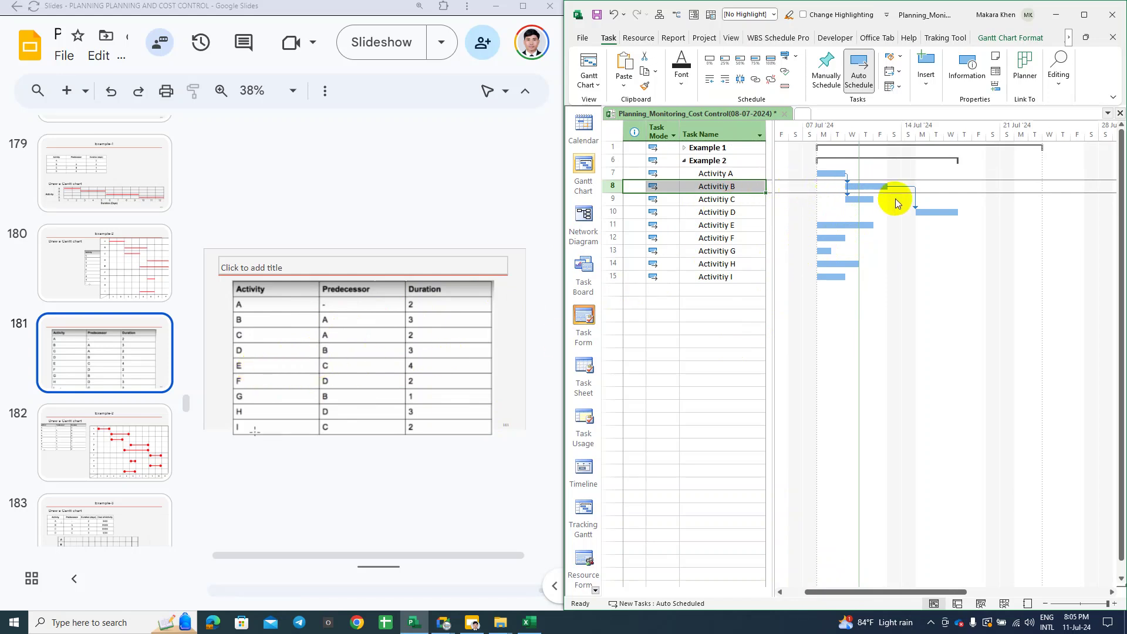
pyautogui.moveTo(863, 199); pyautogui.dragTo(837, 226)
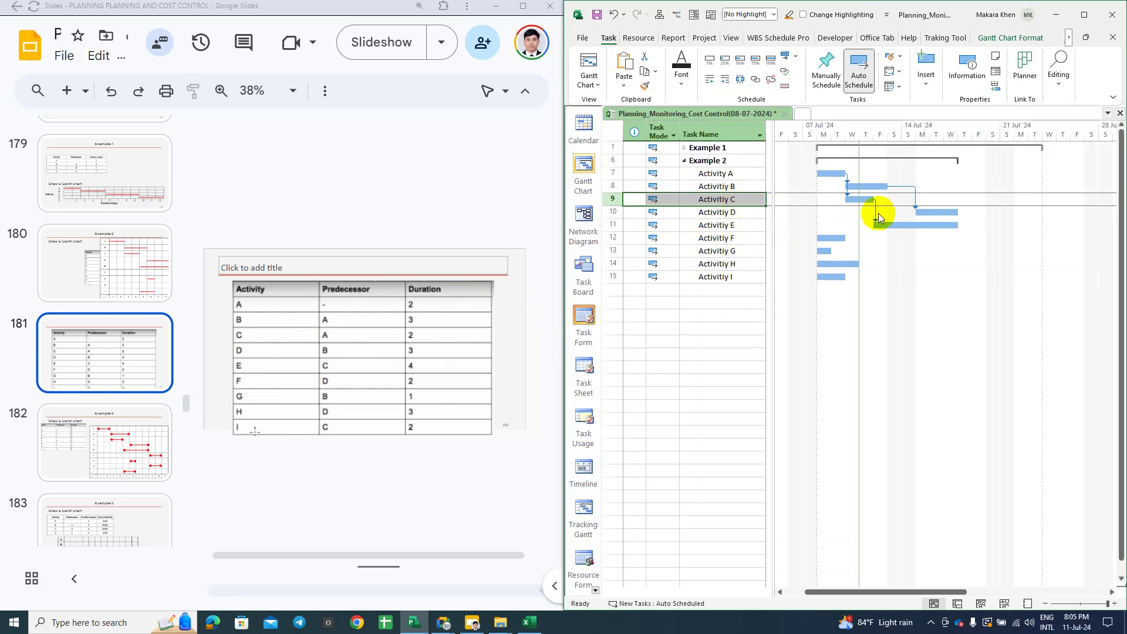
# Link F after D, G after B, H after D and I after C, then maximise Project.
pyautogui.moveTo(931, 212); pyautogui.dragTo(835, 236)
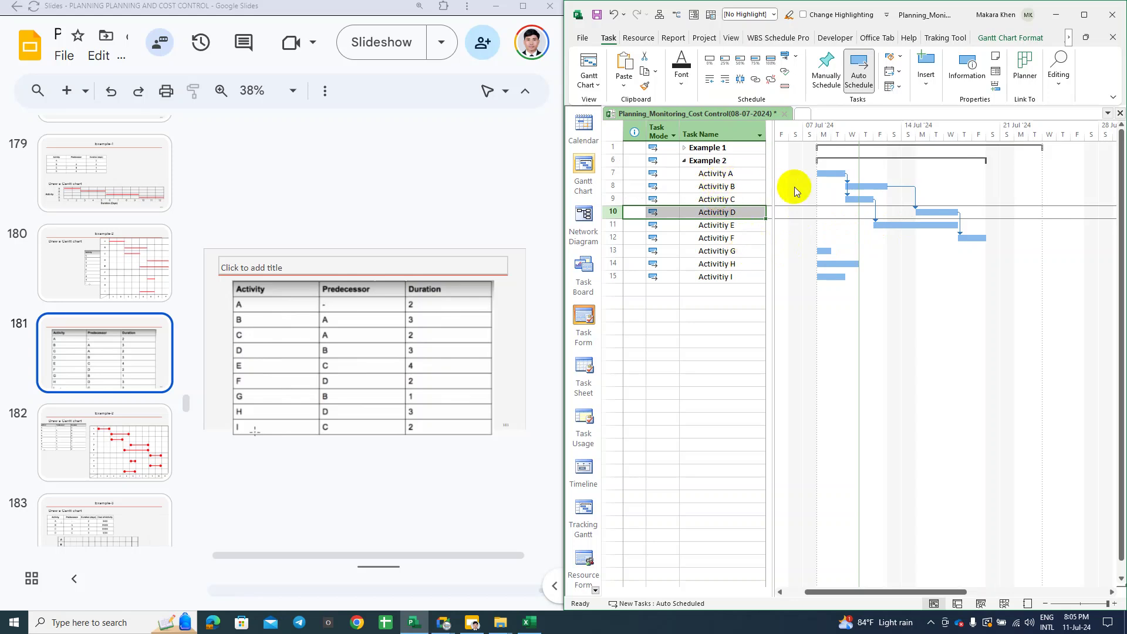
pyautogui.moveTo(869, 185); pyautogui.dragTo(829, 251)
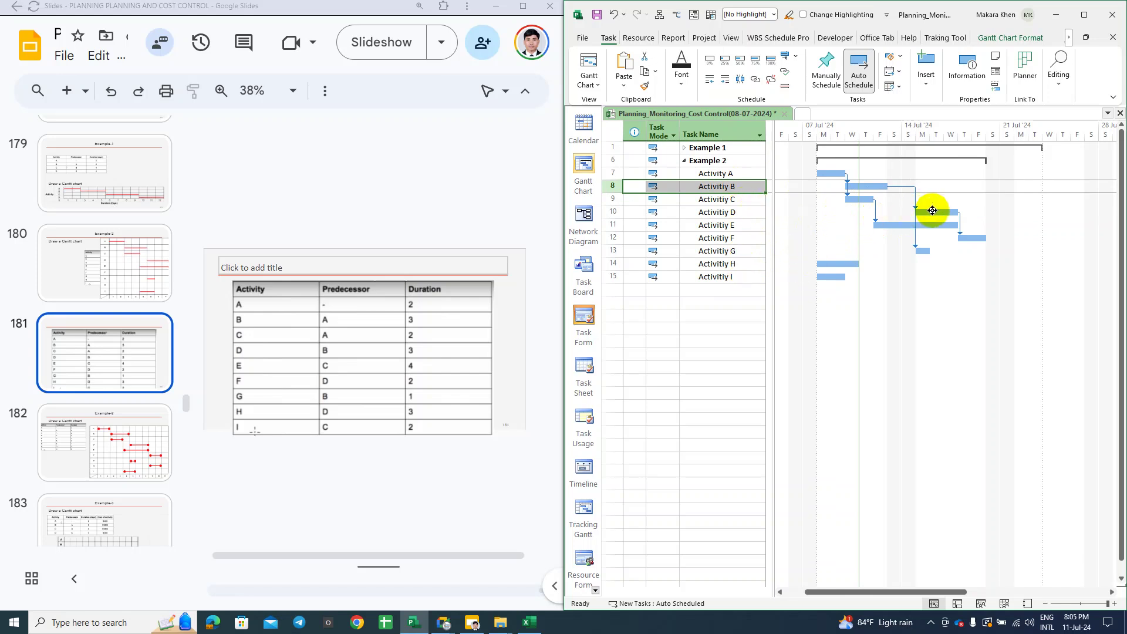
pyautogui.moveTo(932, 210); pyautogui.dragTo(830, 264)
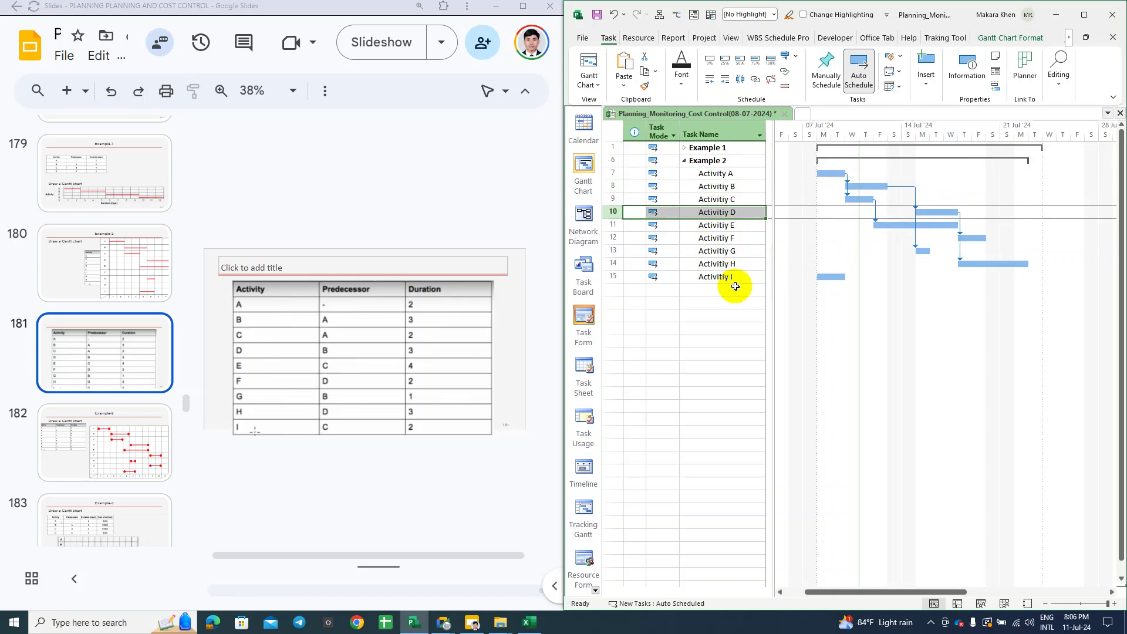
pyautogui.moveTo(858, 199); pyautogui.dragTo(823, 276)
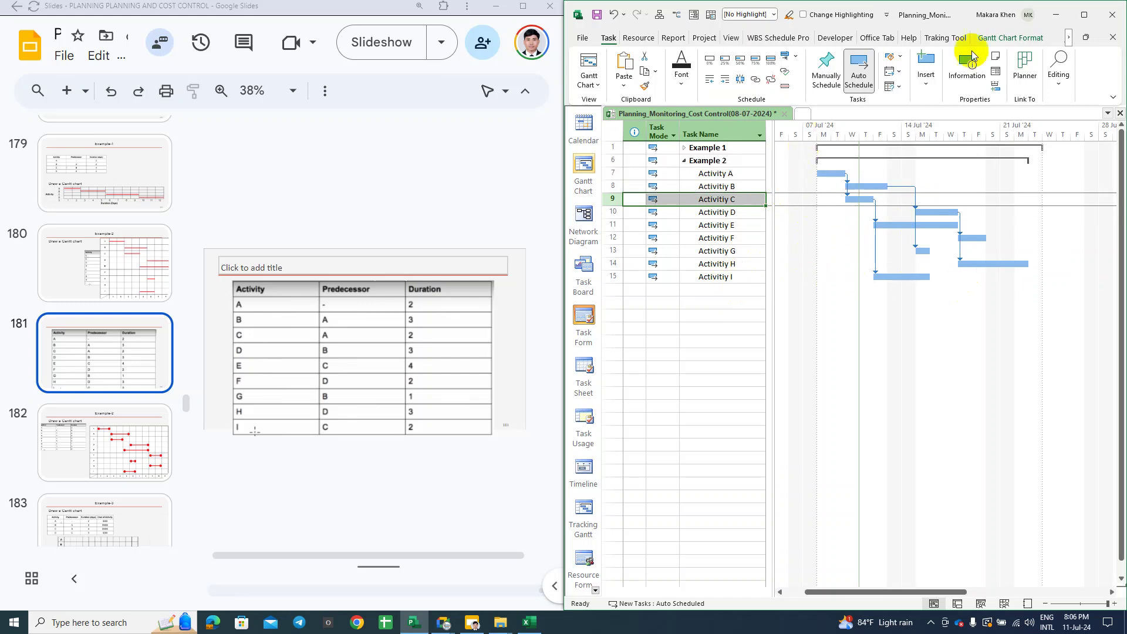
pyautogui.click(1084, 14)
pyautogui.moveTo(209, 252); pyautogui.dragTo(489, 251)
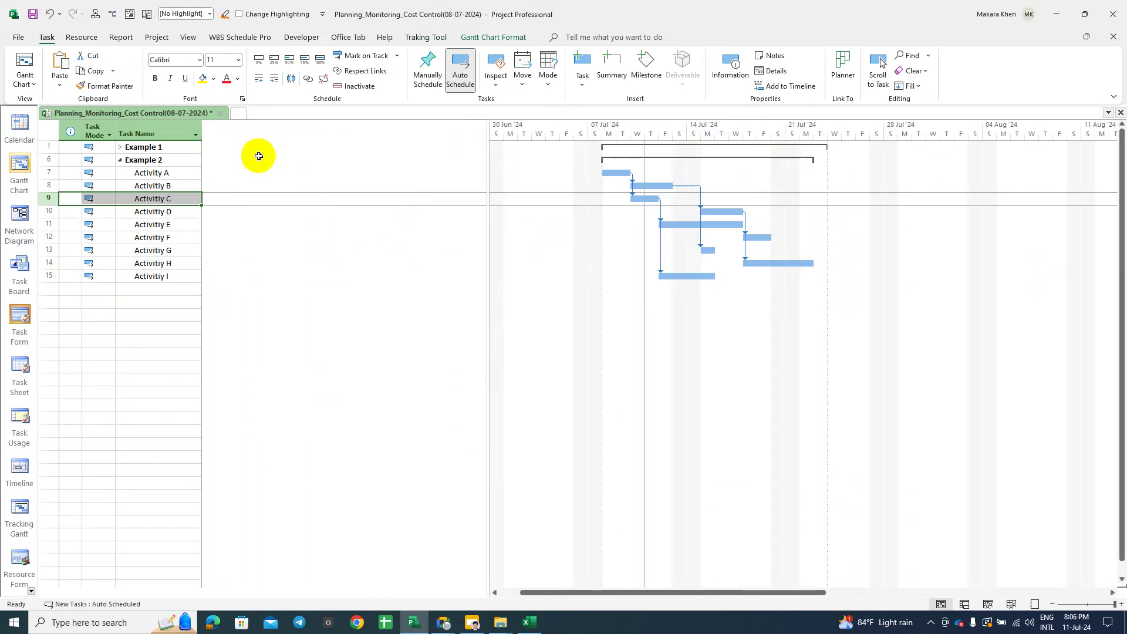
# Insert Start and Finish columns before Task Name.
pyautogui.rightClick(185, 130)
pyautogui.click(207, 220)
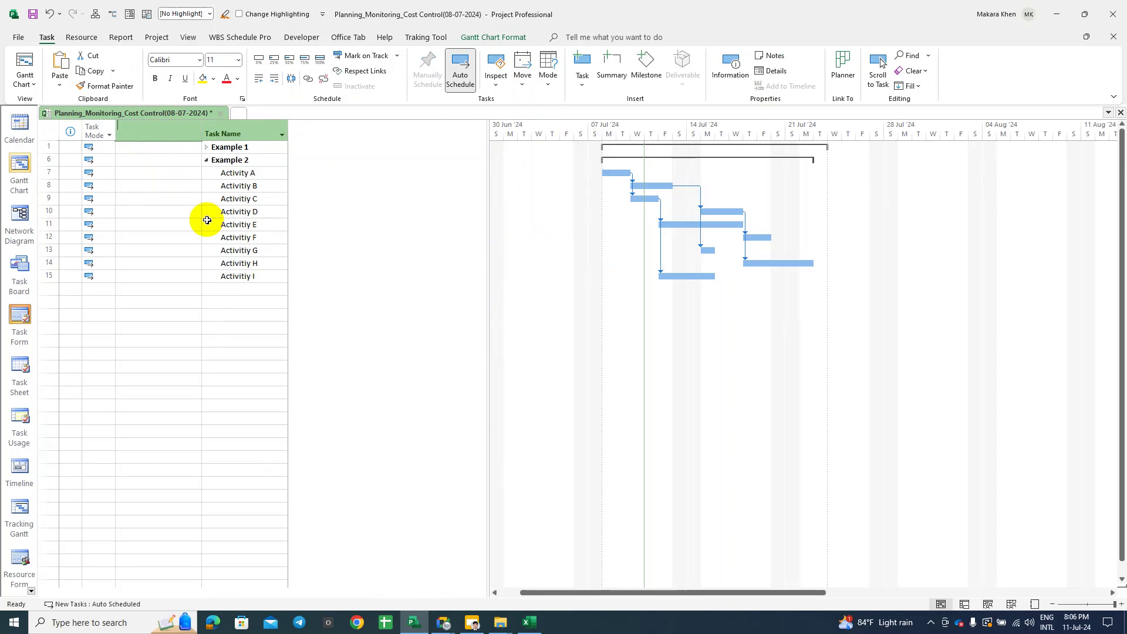
pyautogui.write('Start')
pyautogui.press('Return')
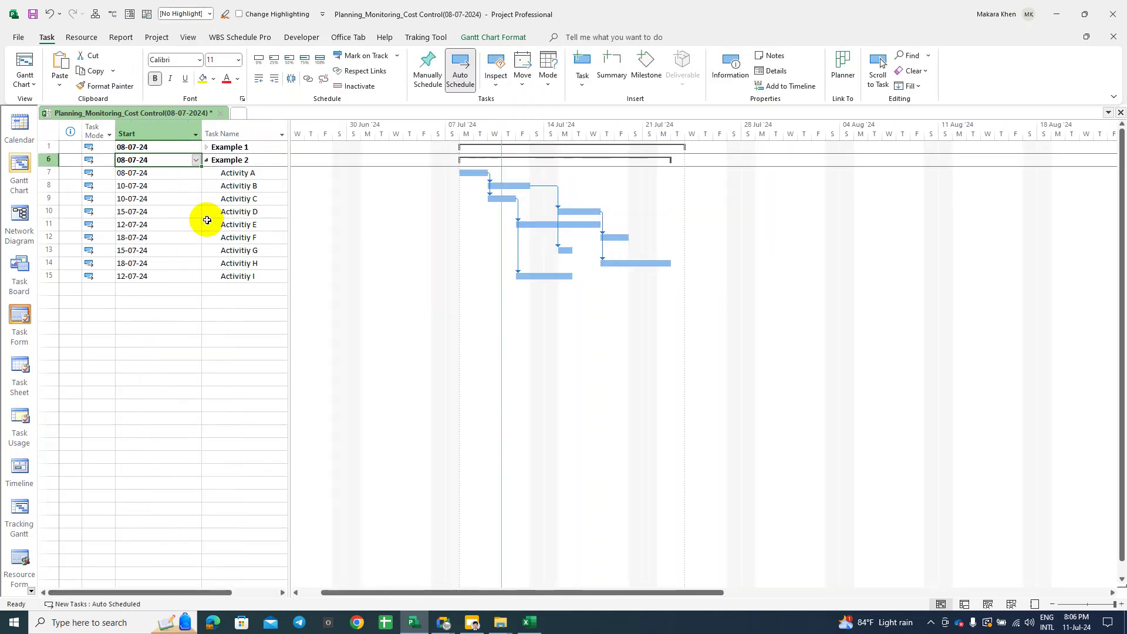
pyautogui.rightClick(233, 133)
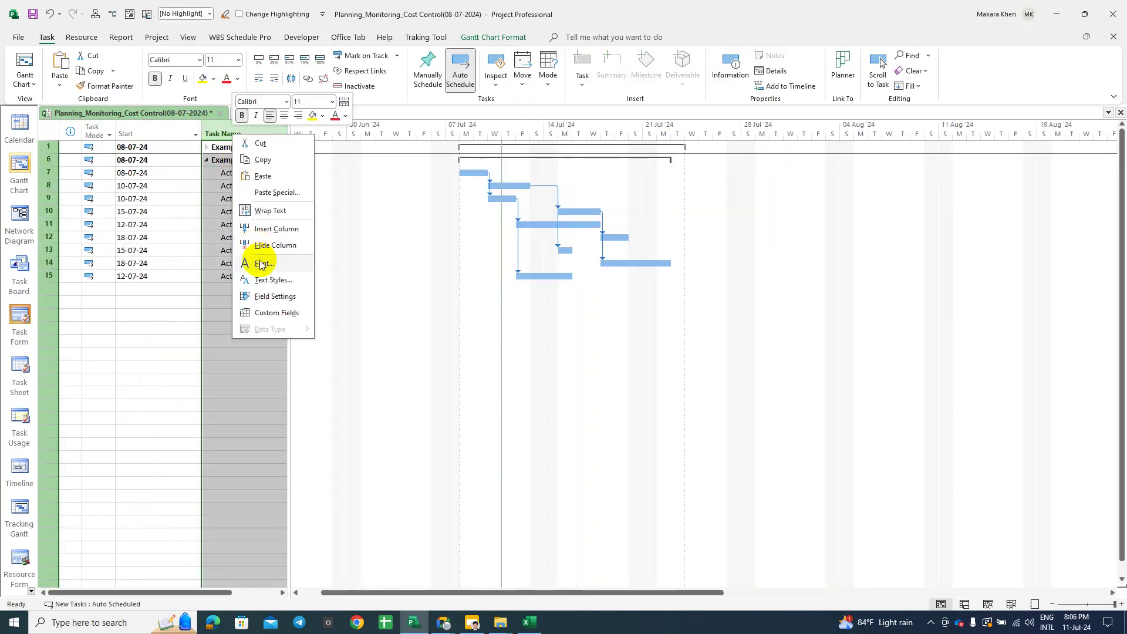
pyautogui.click(268, 245)
pyautogui.write('Finish')
pyautogui.press('Return')
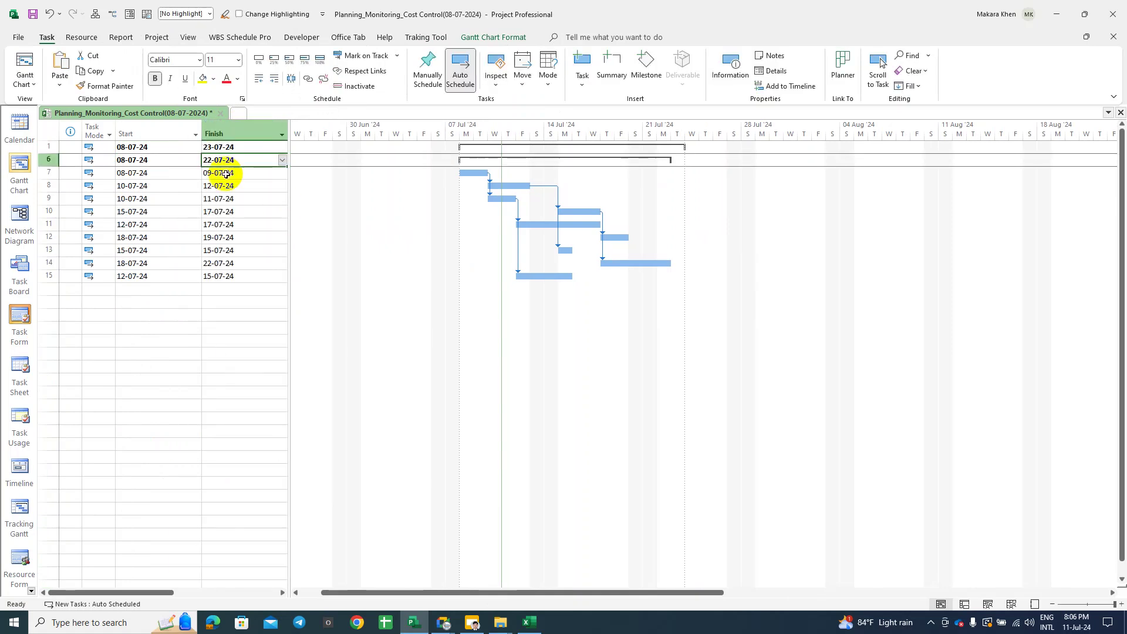
# Insert Duration and Predecessors columns, then widen the table to show them all.
pyautogui.rightClick(238, 134)
pyautogui.click(265, 230)
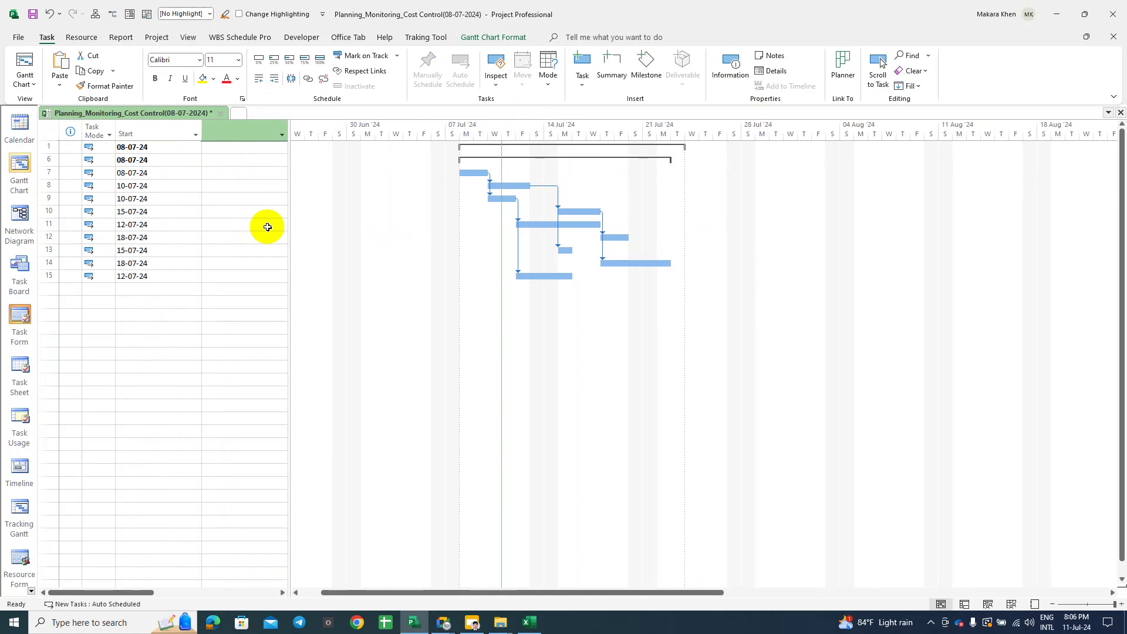
pyautogui.write('Duration')
pyautogui.press('Return')
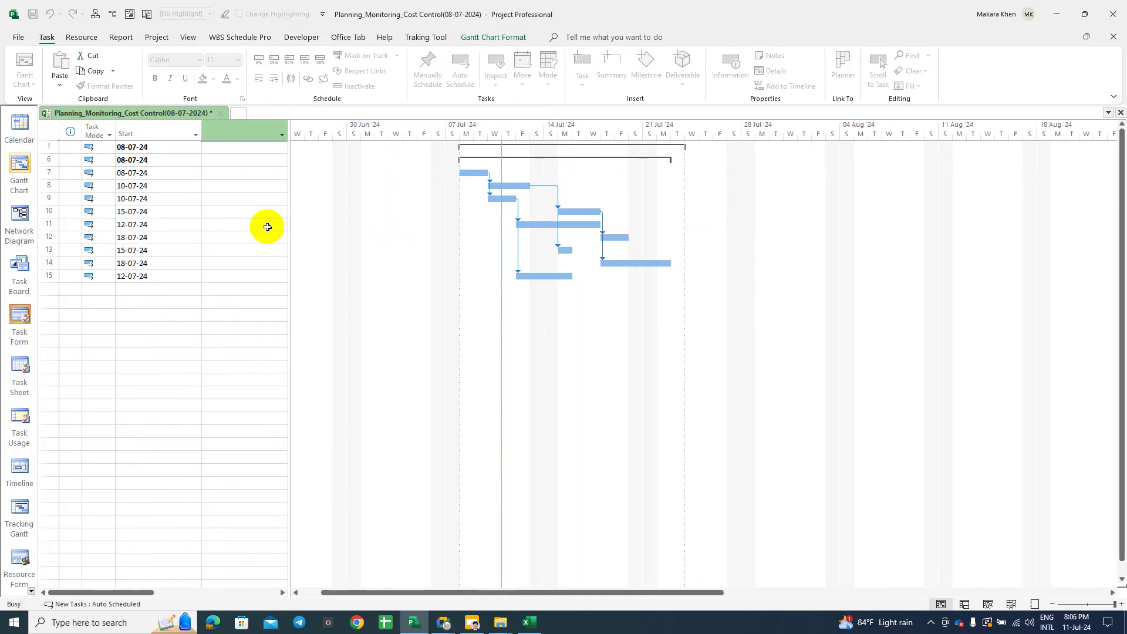
pyautogui.rightClick(251, 133)
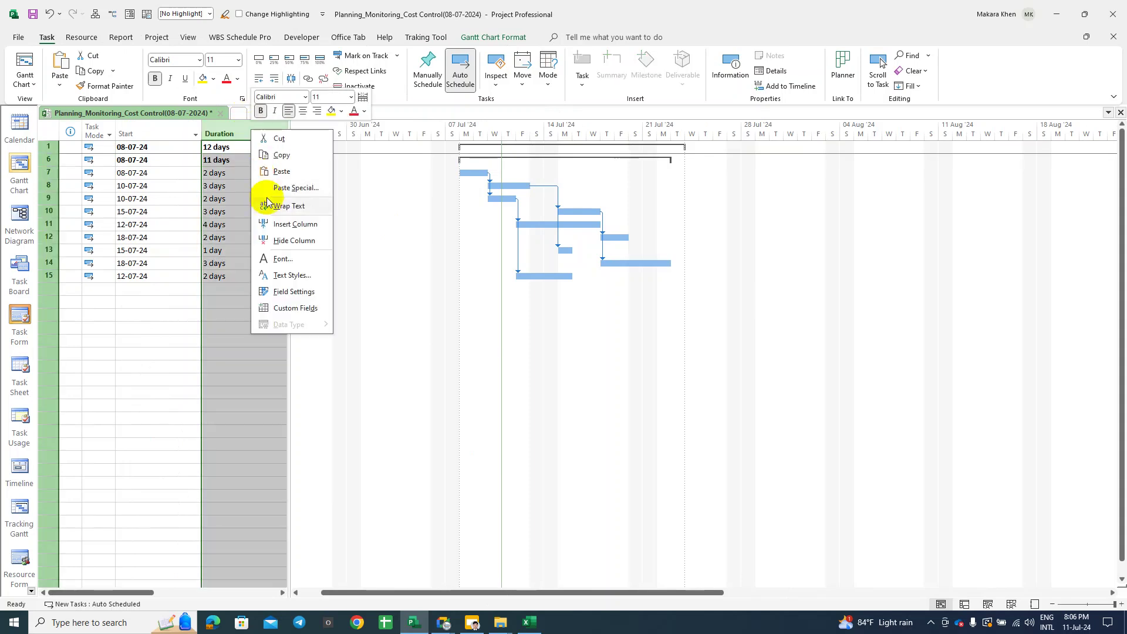
pyautogui.click(279, 225)
pyautogui.write('predecessors')
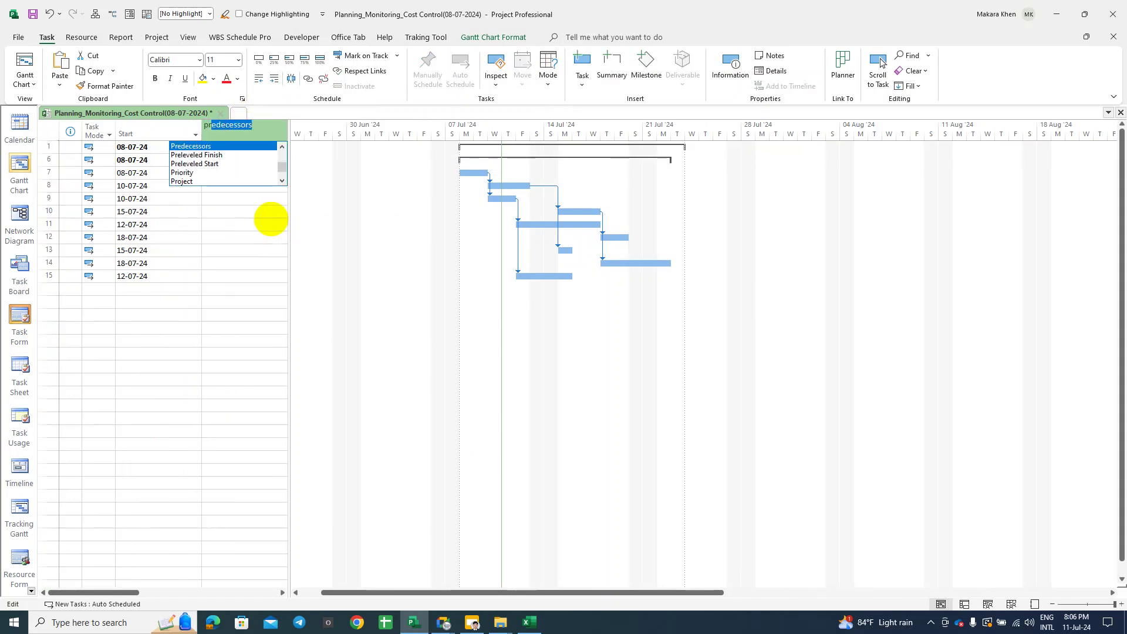
pyautogui.press('Return')
pyautogui.moveTo(289, 229); pyautogui.dragTo(780, 267)
pyautogui.click(466, 366)
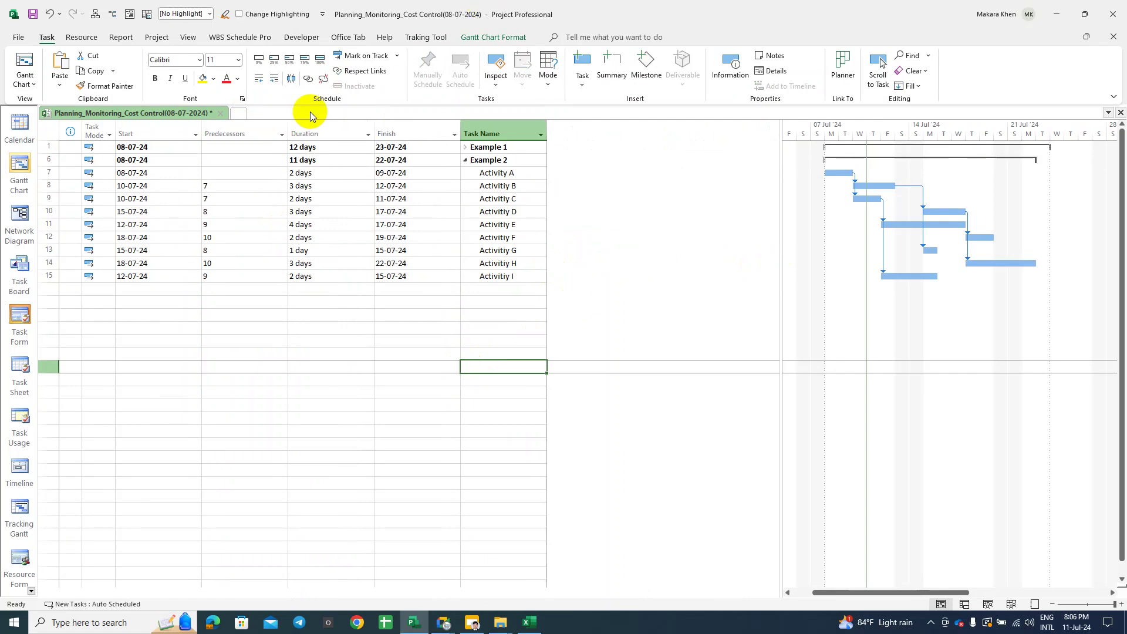
# Reorder the columns to Task Name, Duration, Start, Finish, Predecessors.
pyautogui.click(147, 134)
pyautogui.click(366, 134)
pyautogui.click(344, 136)
pyautogui.click(423, 327)
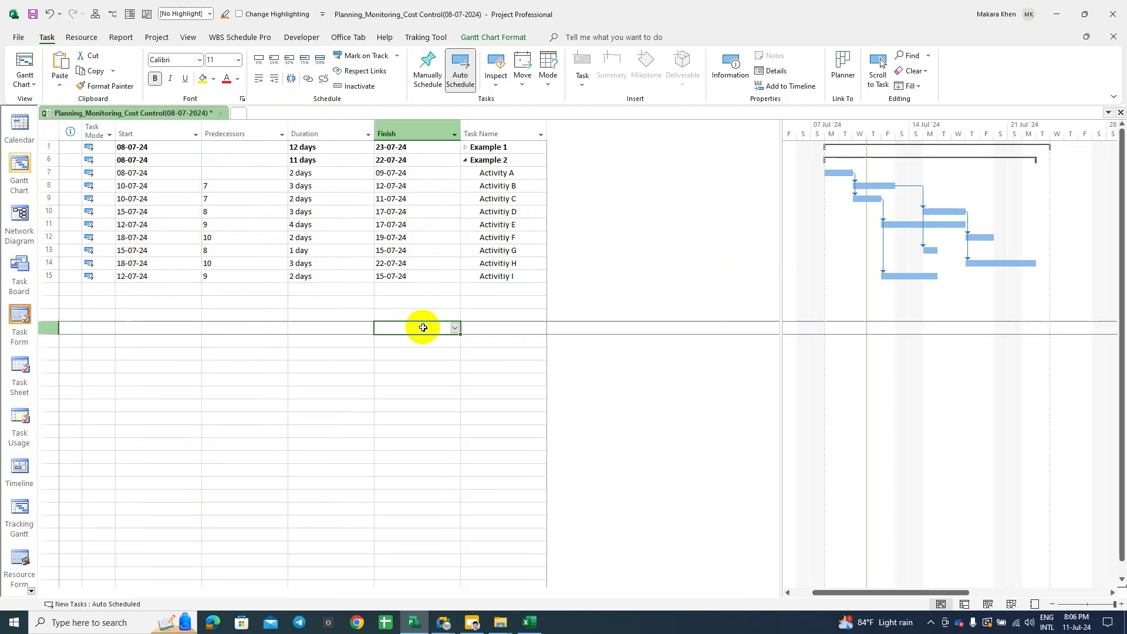
pyautogui.click(331, 132)
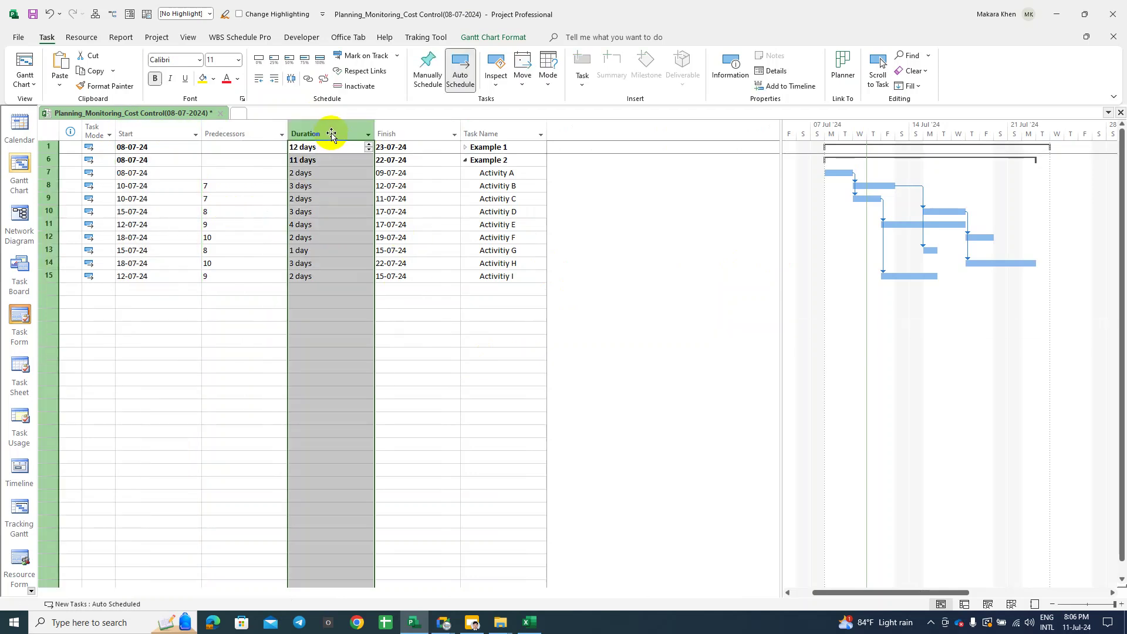
pyautogui.moveTo(331, 133); pyautogui.dragTo(111, 137)
pyautogui.click(440, 135)
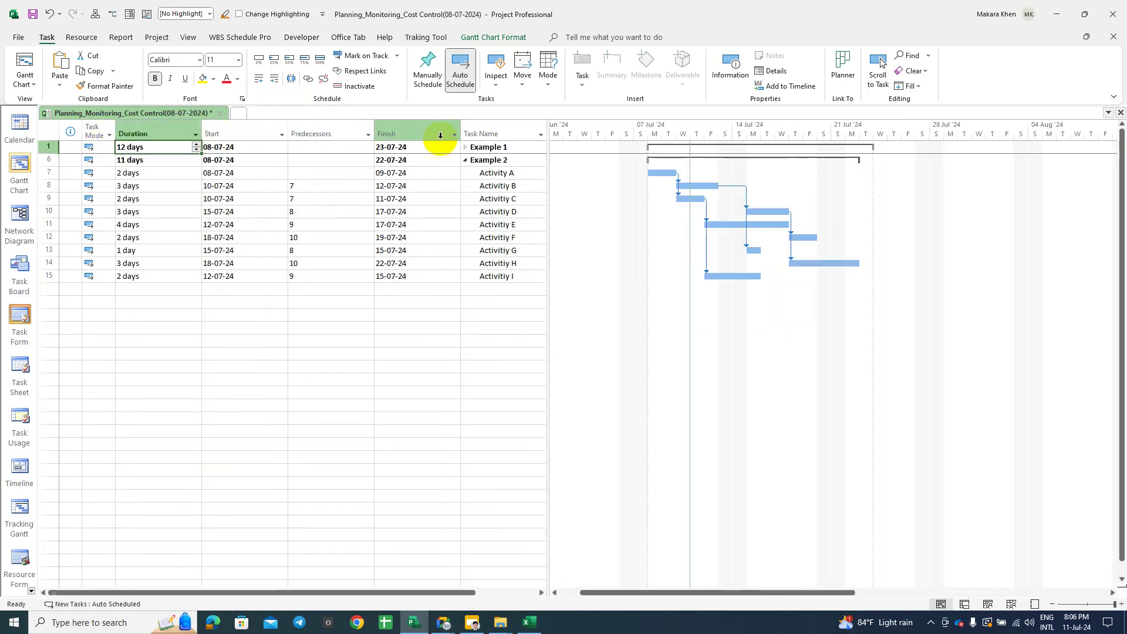
pyautogui.click(499, 135)
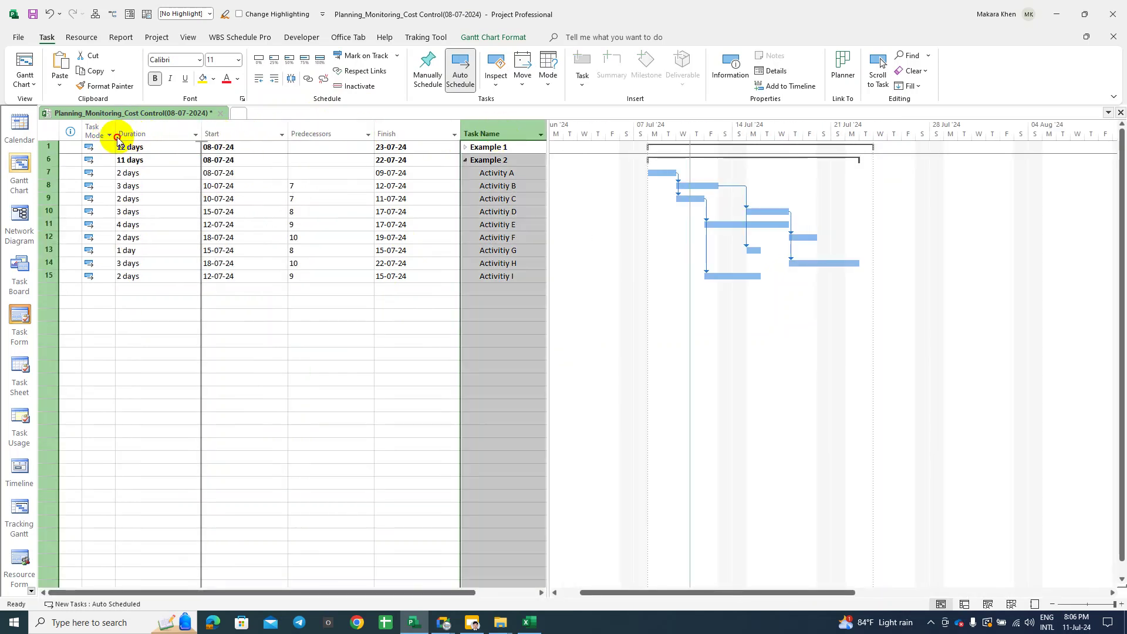
pyautogui.moveTo(136, 135); pyautogui.dragTo(116, 135)
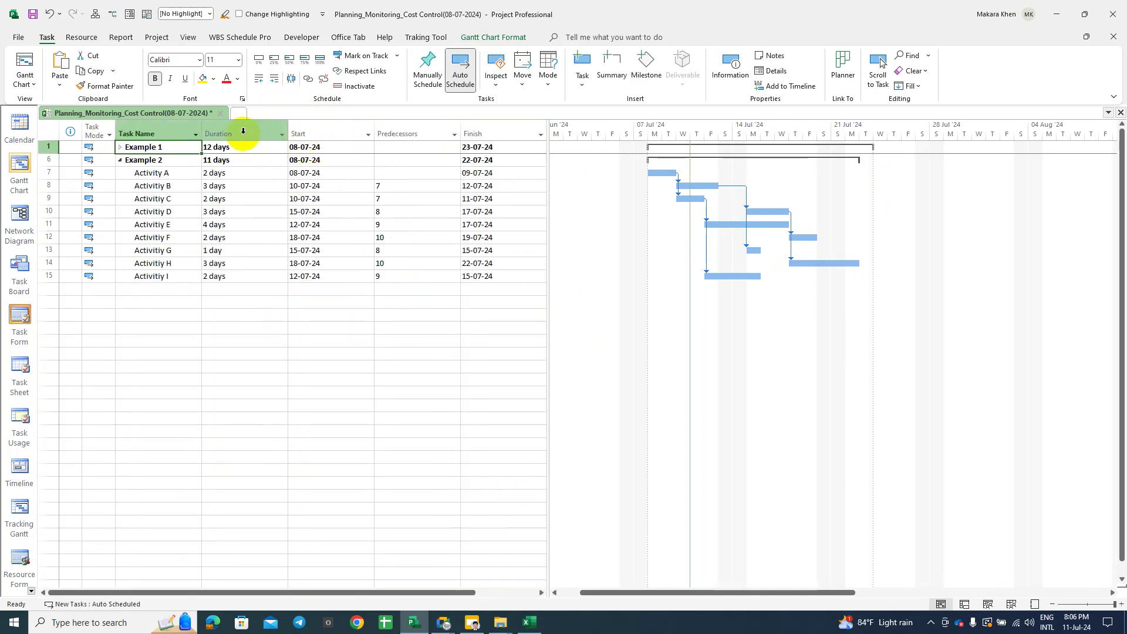
pyautogui.click(299, 134)
pyautogui.click(389, 134)
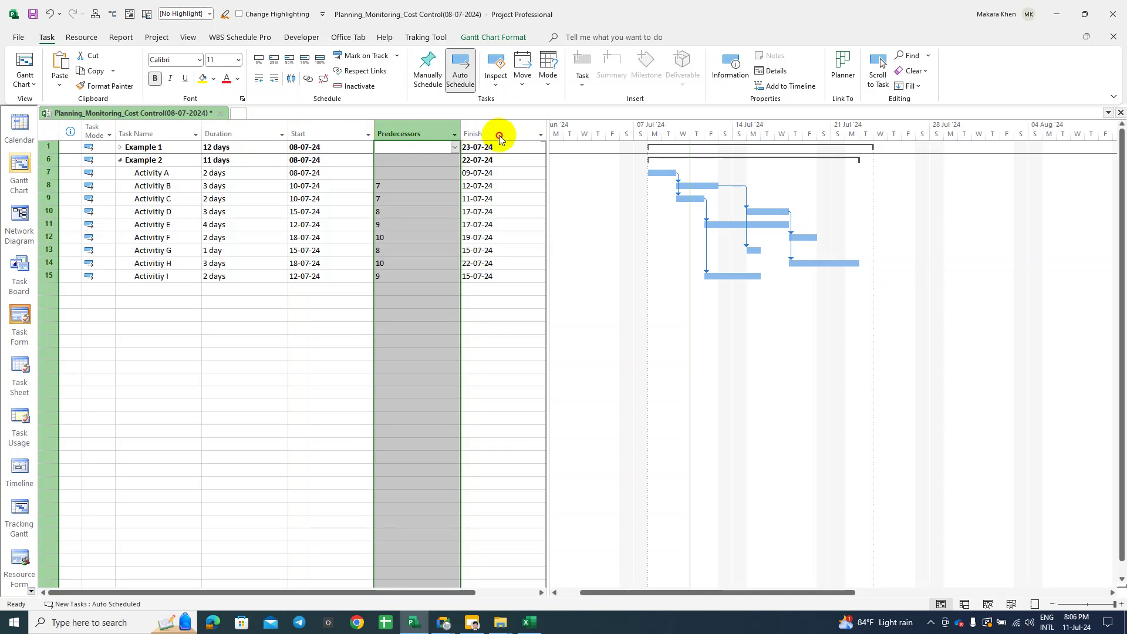
pyautogui.moveTo(389, 134); pyautogui.dragTo(522, 134)
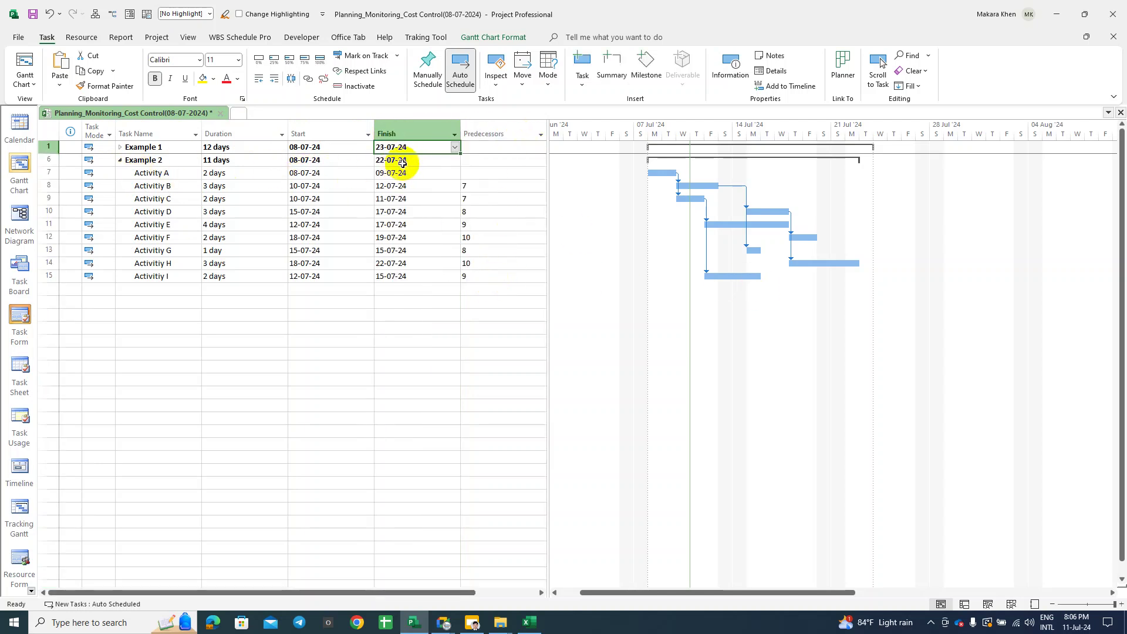
# Collapse Example 2 to its summary row and save the project file.
pyautogui.click(229, 159)
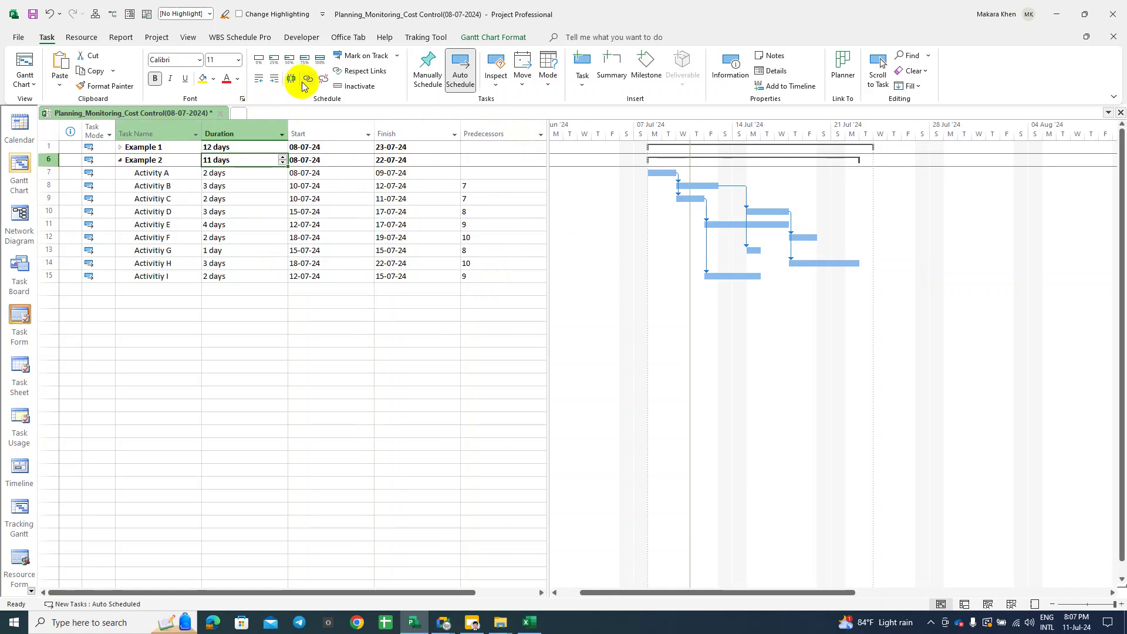
pyautogui.moveTo(483, 174); pyautogui.dragTo(490, 287)
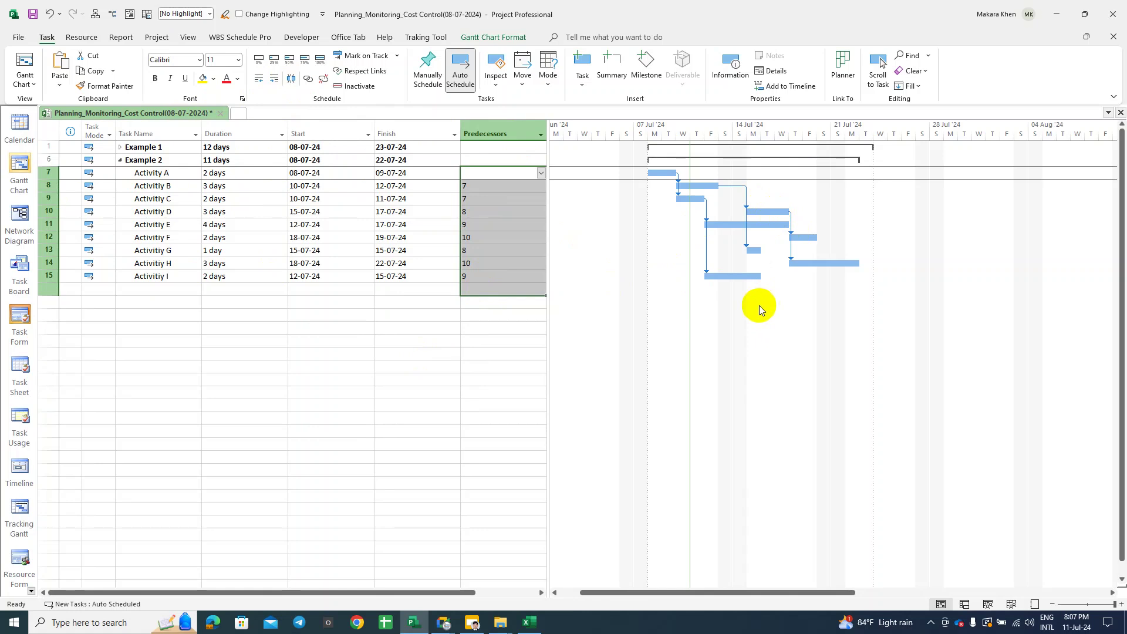
pyautogui.click(183, 393)
pyautogui.click(120, 160)
pyautogui.click(158, 233)
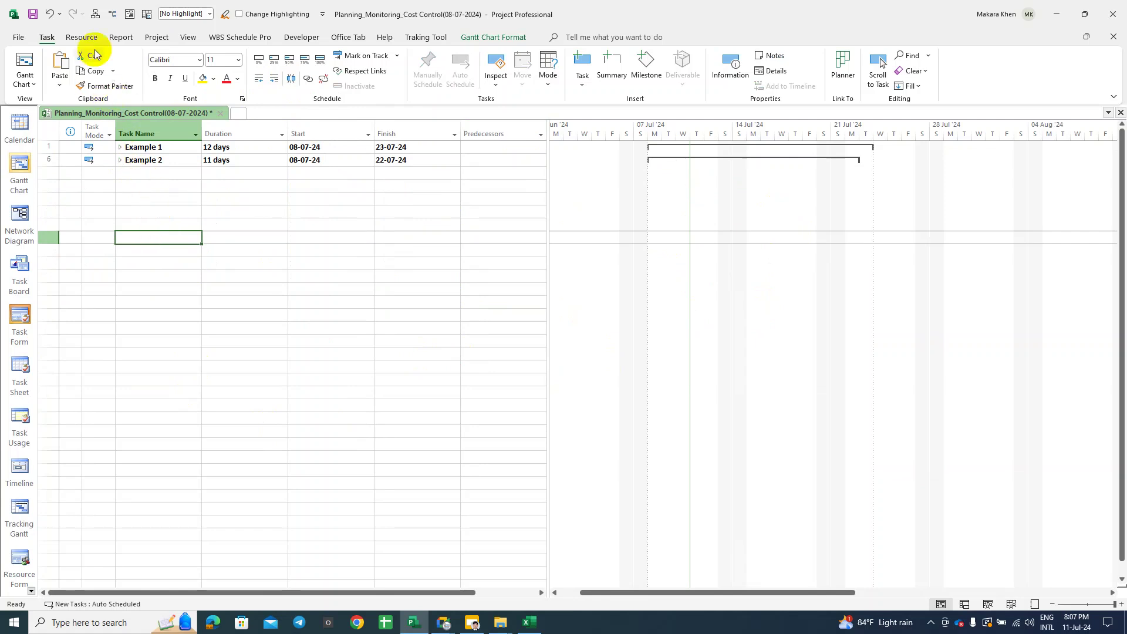
pyautogui.click(33, 13)
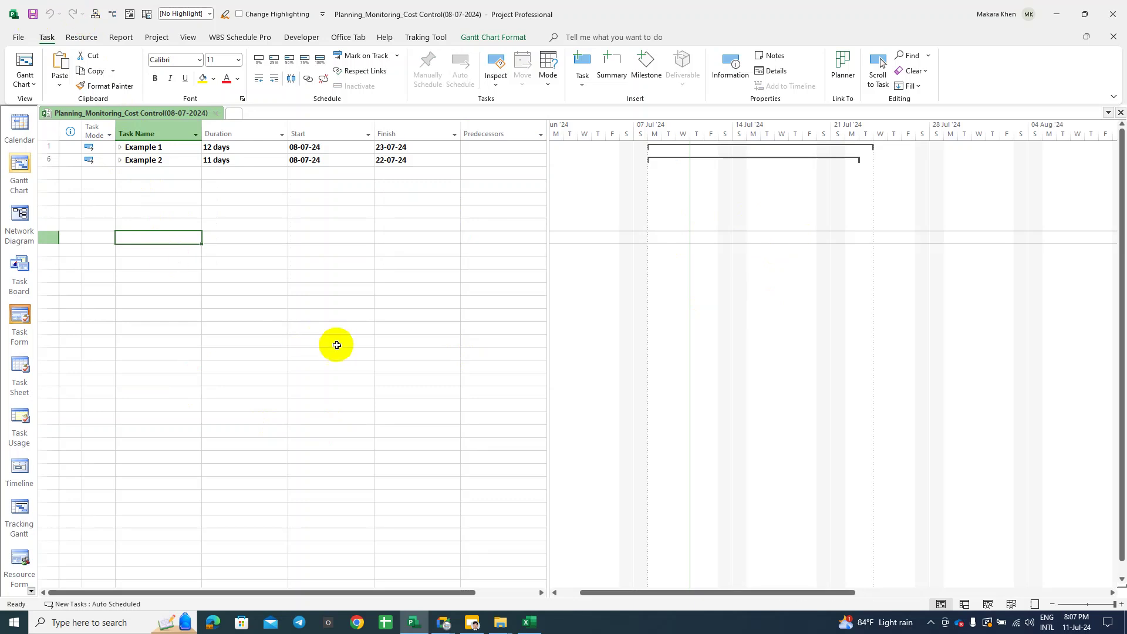
# In the maximised Google Slides deck, delete the Example-2 activity table image and empty slide 181.
pyautogui.click(473, 624)
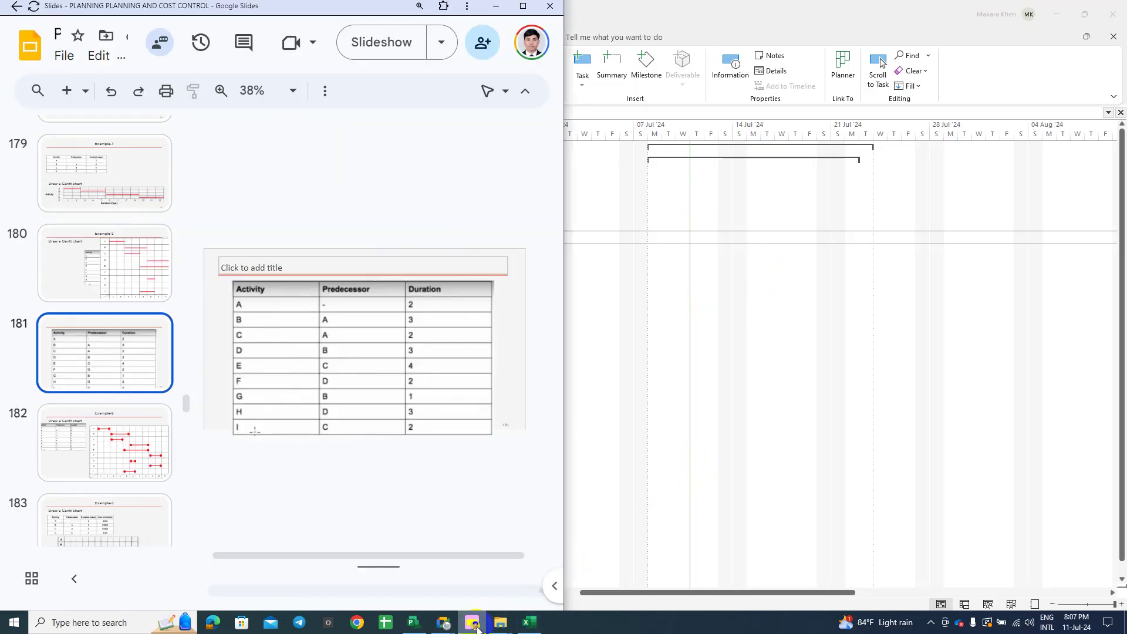
pyautogui.click(532, 7)
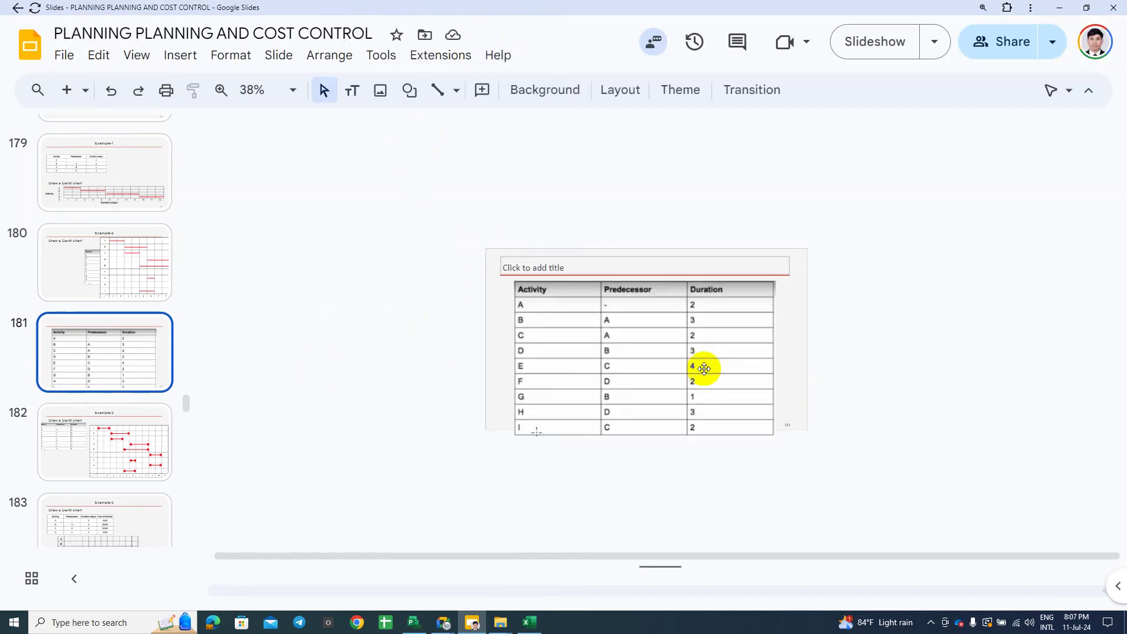
pyautogui.click(653, 359)
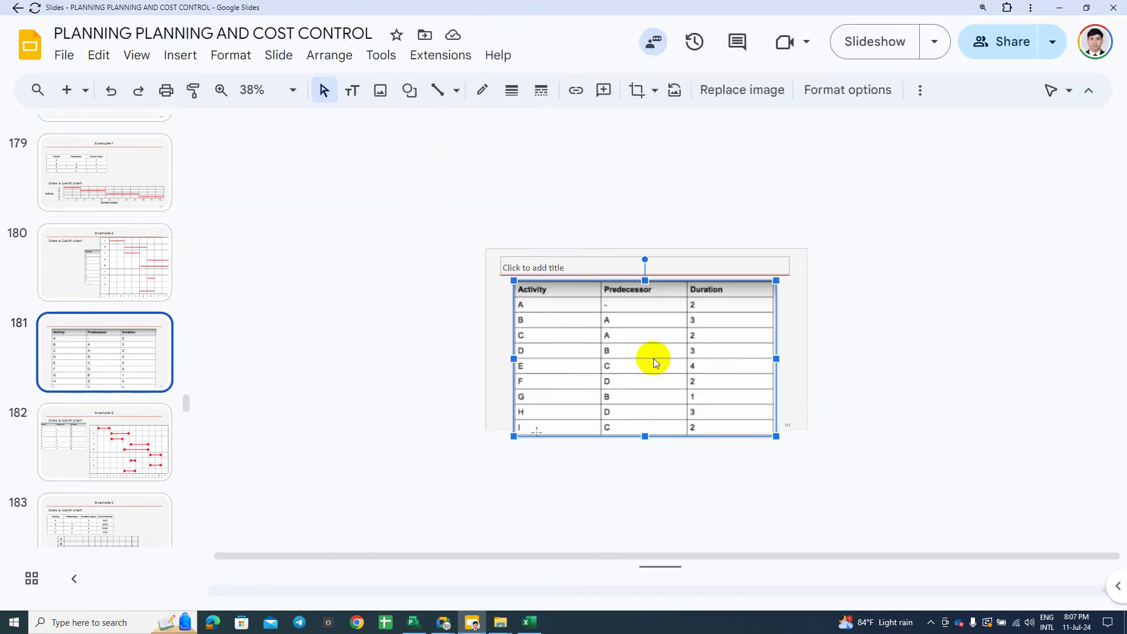
pyautogui.press('Delete')
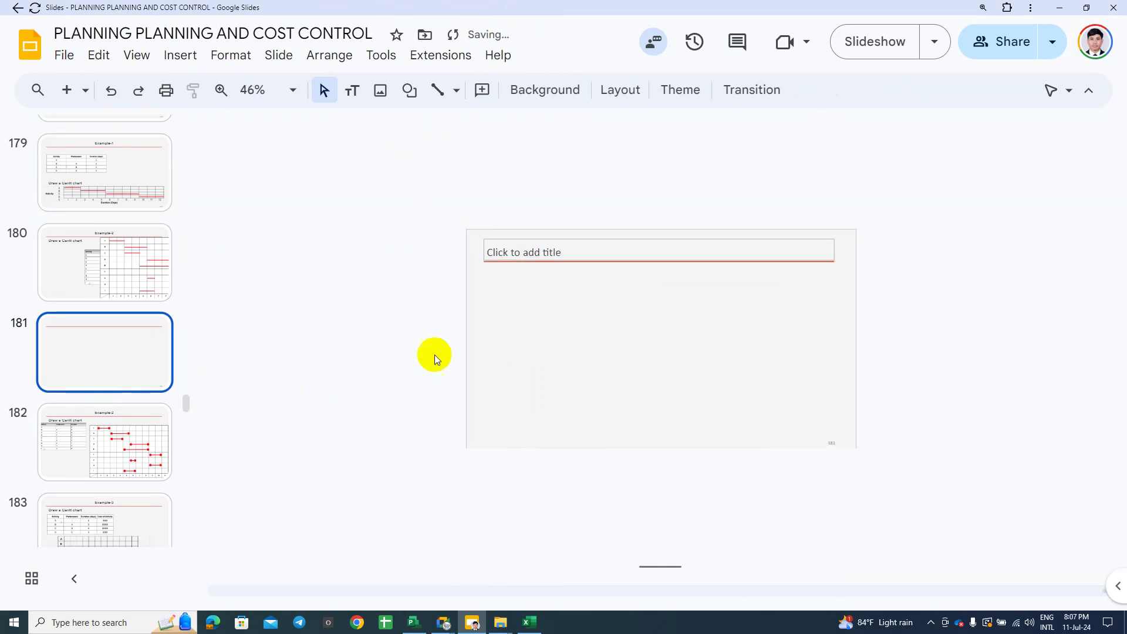
pyautogui.press('Delete')
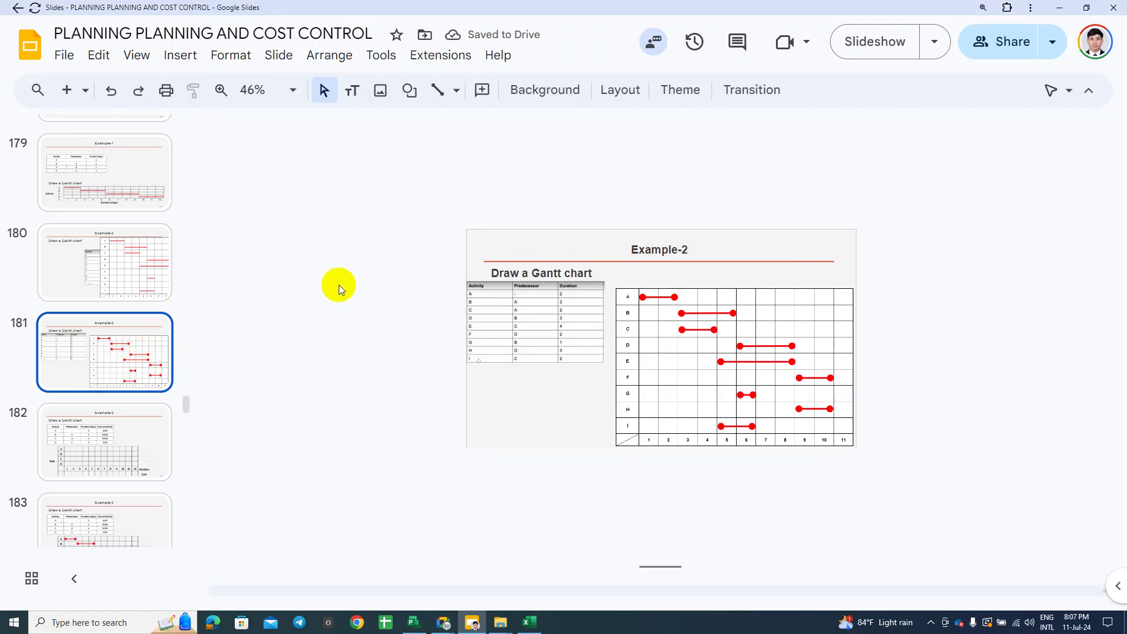
# Review the Example-1, Example-2 and Gantt chart slides, end on Example-3, then return to Google Meet.
pyautogui.click(99, 456)
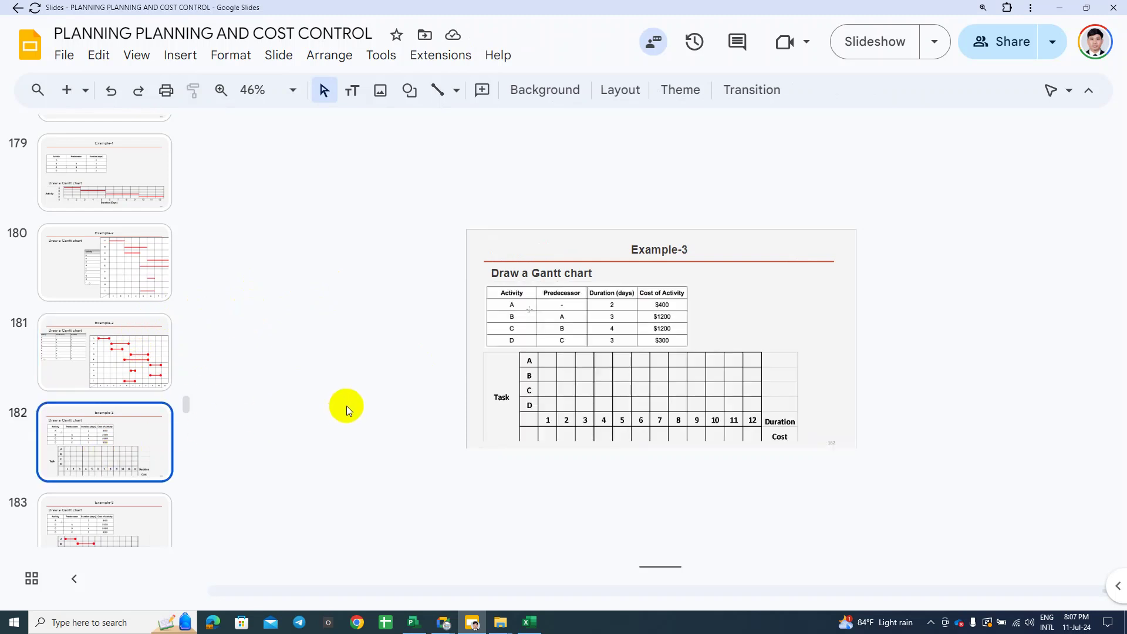
pyautogui.click(132, 194)
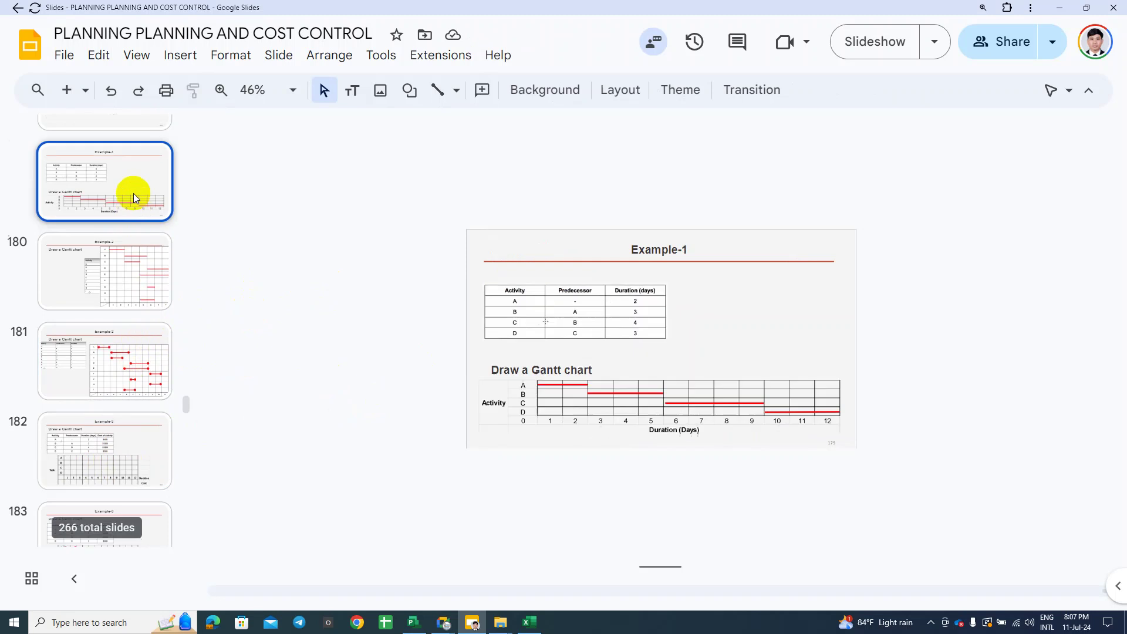
pyautogui.click(140, 296)
pyautogui.click(132, 363)
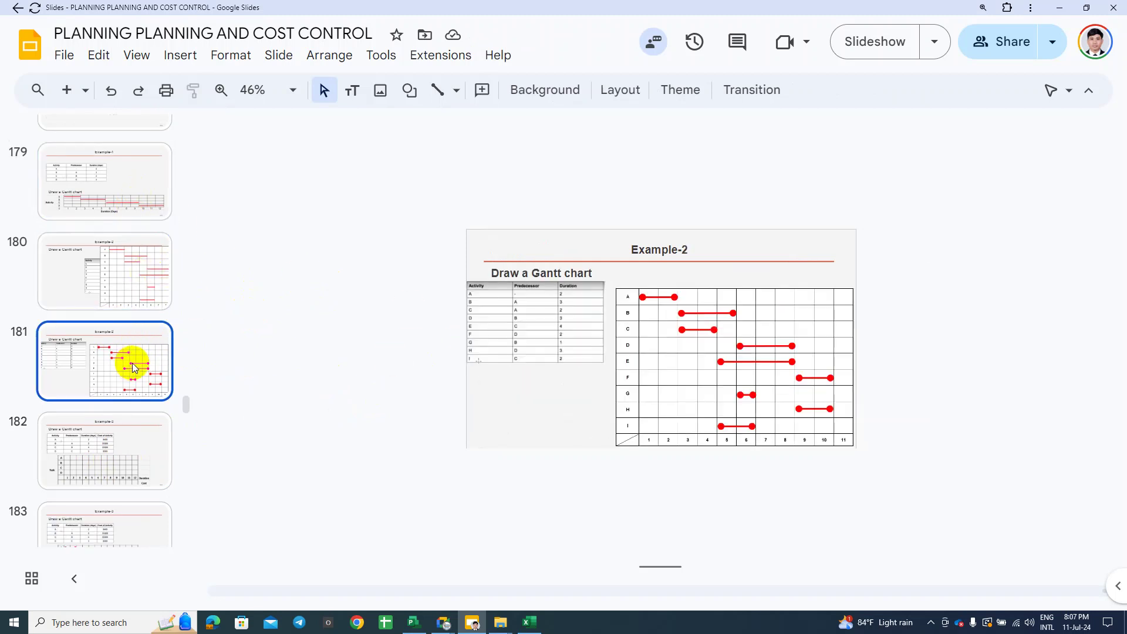
pyautogui.click(111, 469)
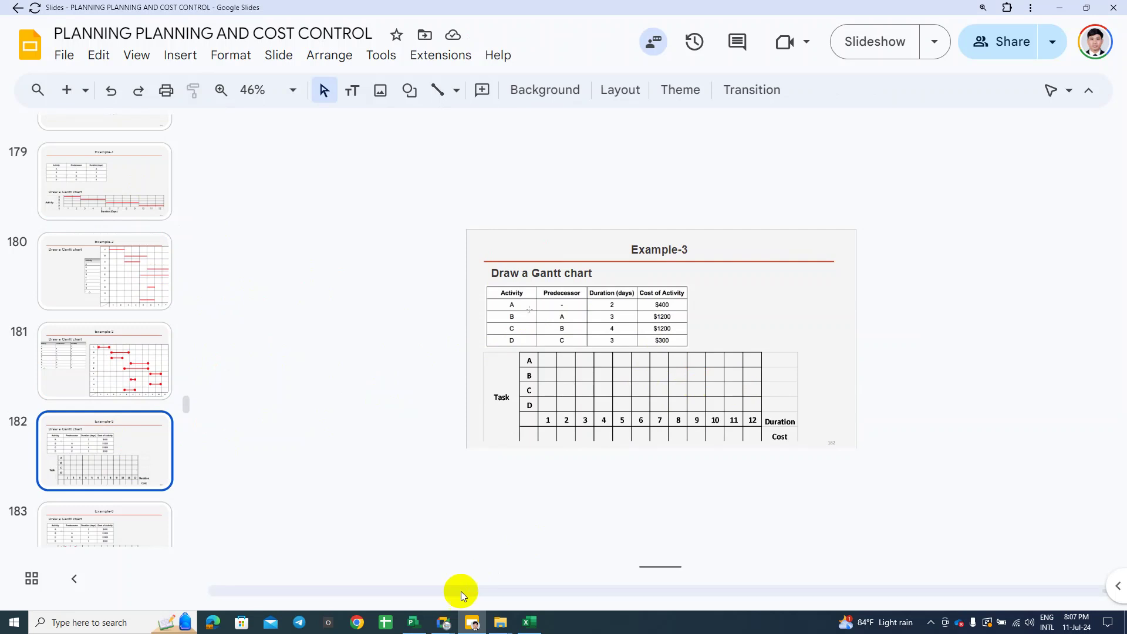
pyautogui.click(443, 622)
pyautogui.click(427, 579)
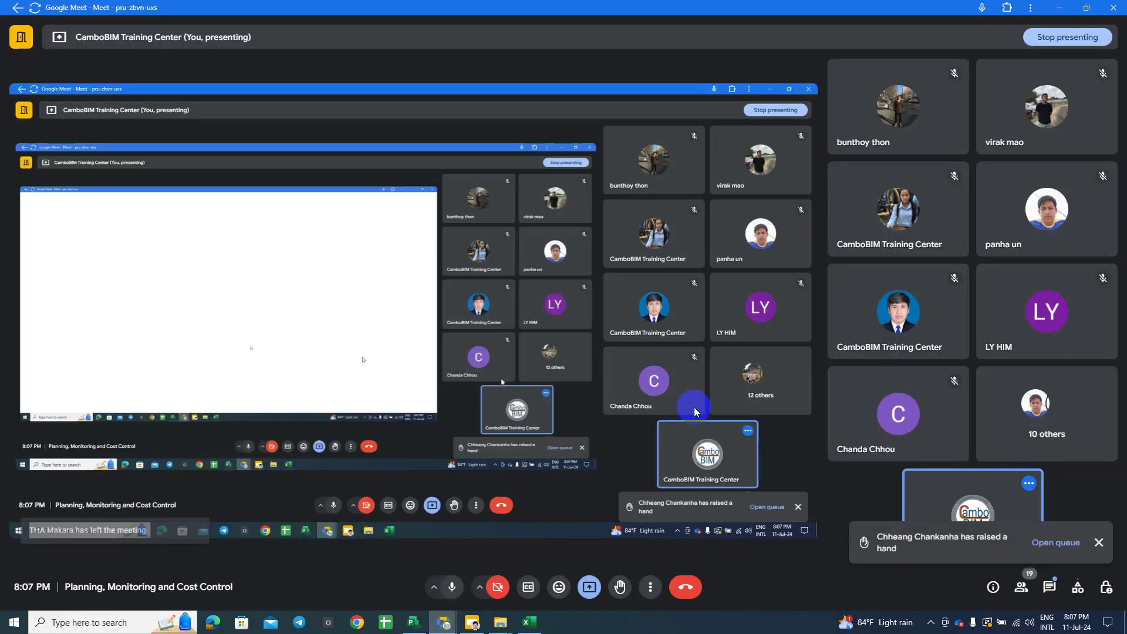
# Dismiss the raised-hand notice and minimise Google Meet, revealing the Example-3 cost slide.
pyautogui.click(1098, 542)
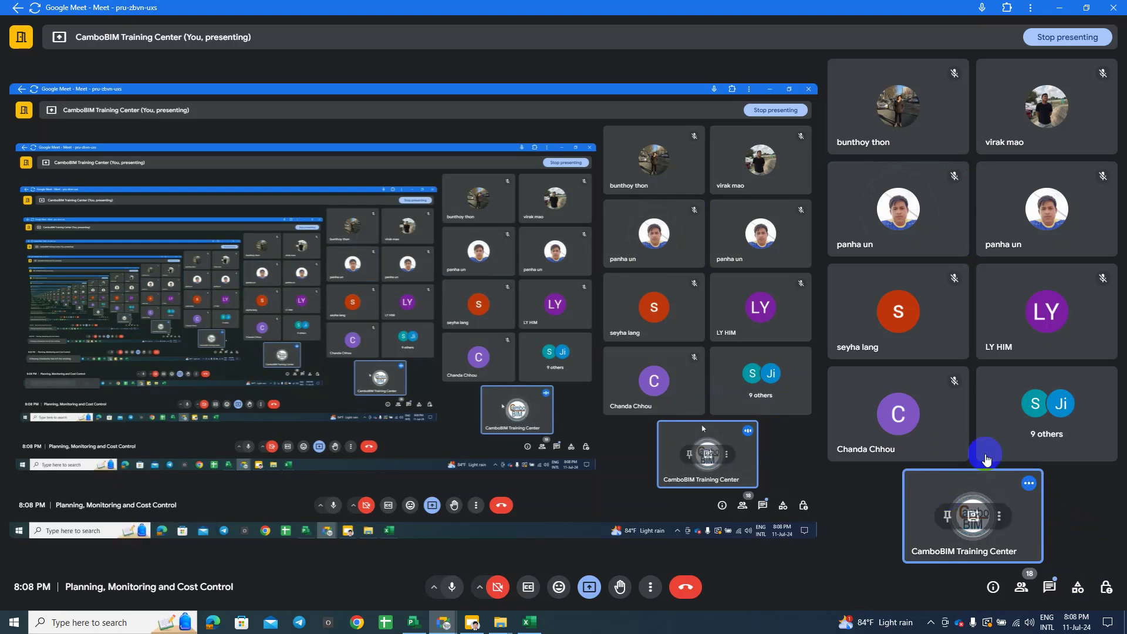
pyautogui.click(1069, 7)
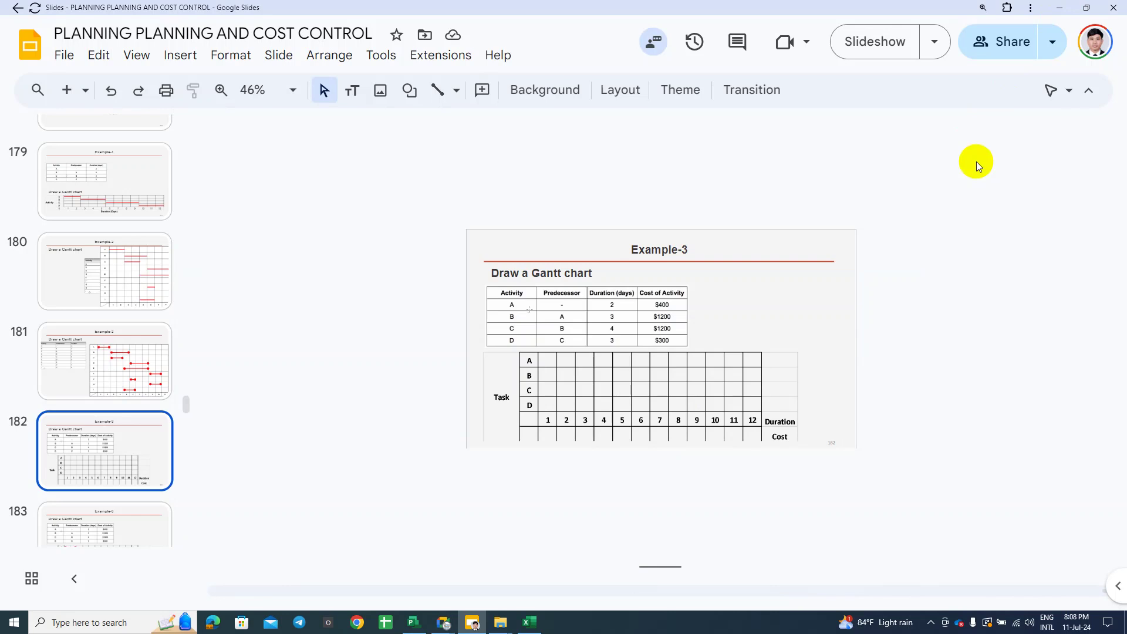
pyautogui.click(921, 229)
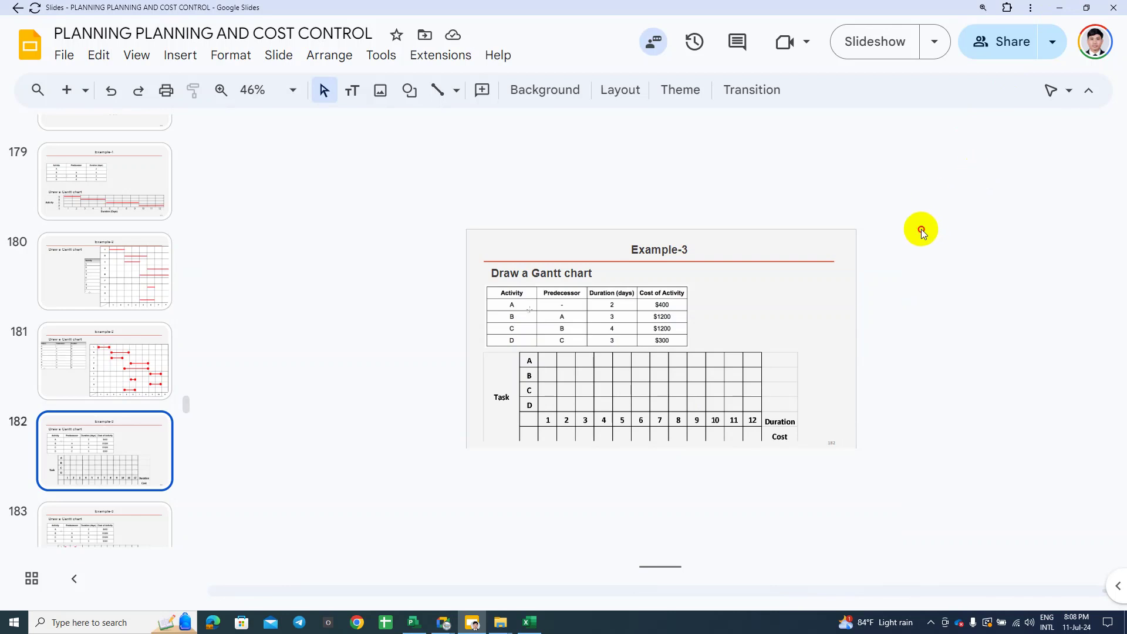
pyautogui.scroll(1, 920, 231)
pyautogui.scroll(1, 921, 231)
pyautogui.scroll(-1, 920, 232)
pyautogui.scroll(-1, 916, 232)
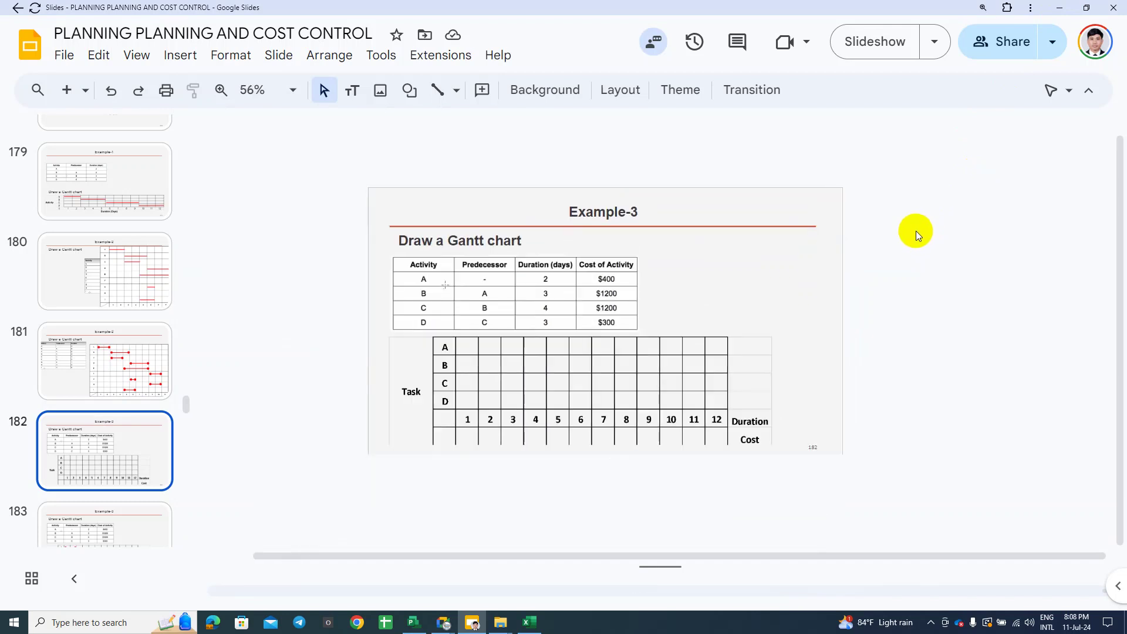
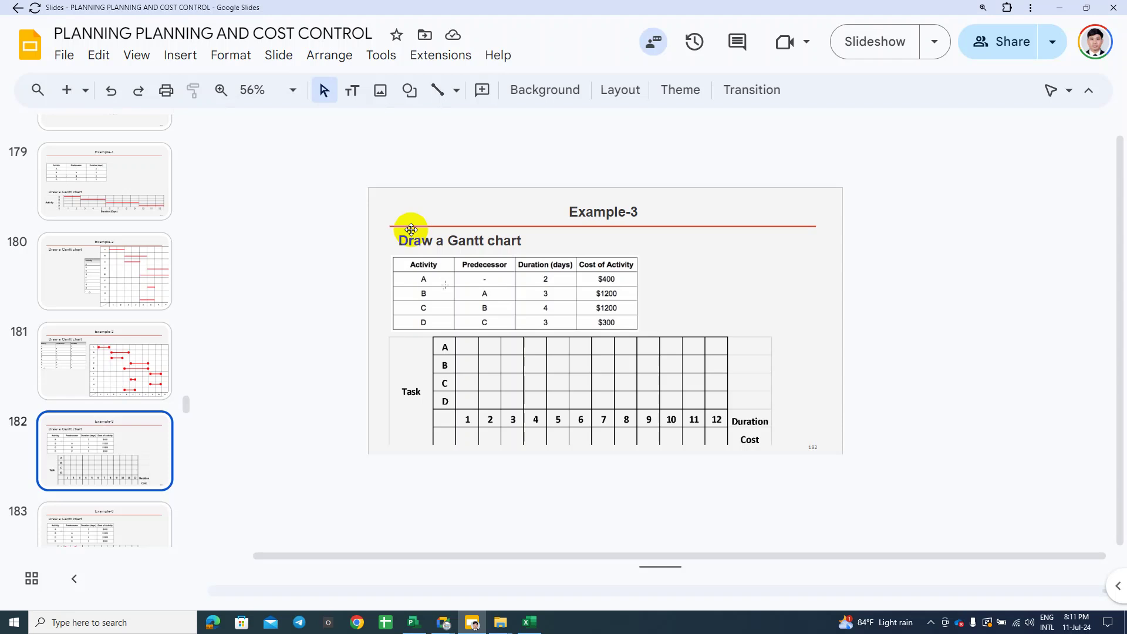
# Page through slides 182–184 and settle on slide 184's Example-3 Gantt chart with Daily and Cumulative Cost rows.
pyautogui.click(569, 352)
pyautogui.click(357, 307)
pyautogui.scroll(-1, 156, 436)
pyautogui.click(94, 480)
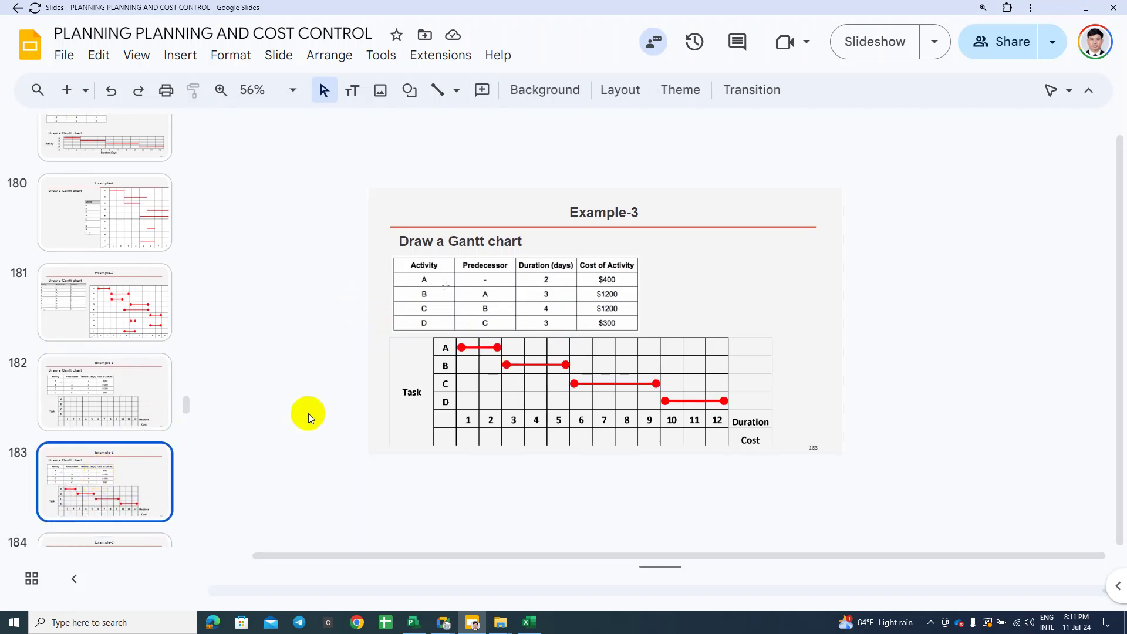
pyautogui.press('Down')
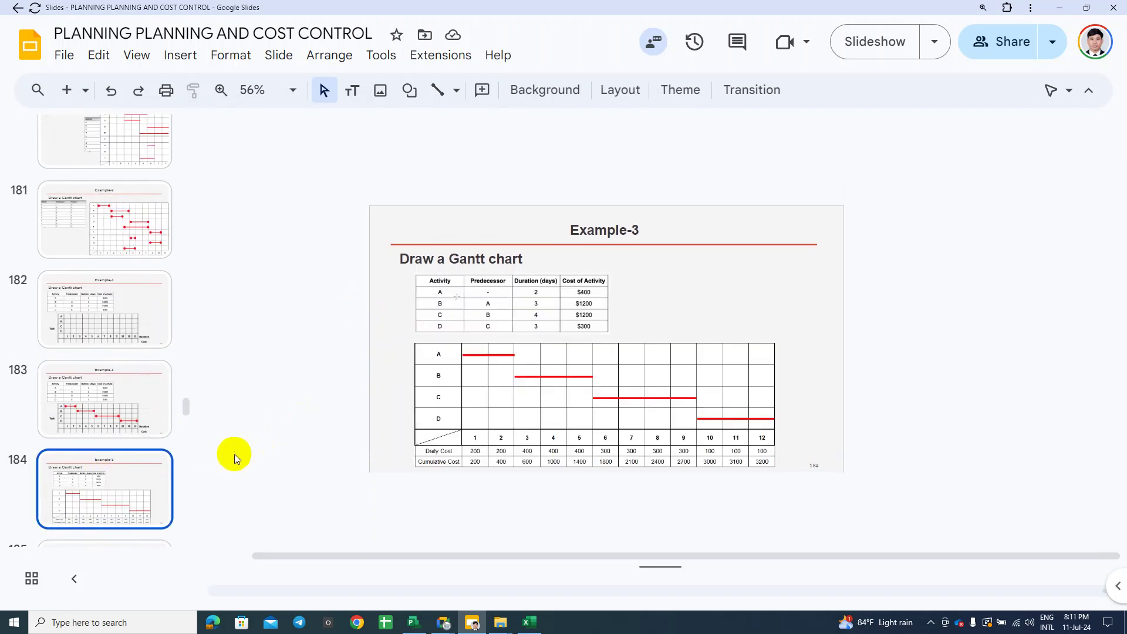
pyautogui.click(83, 379)
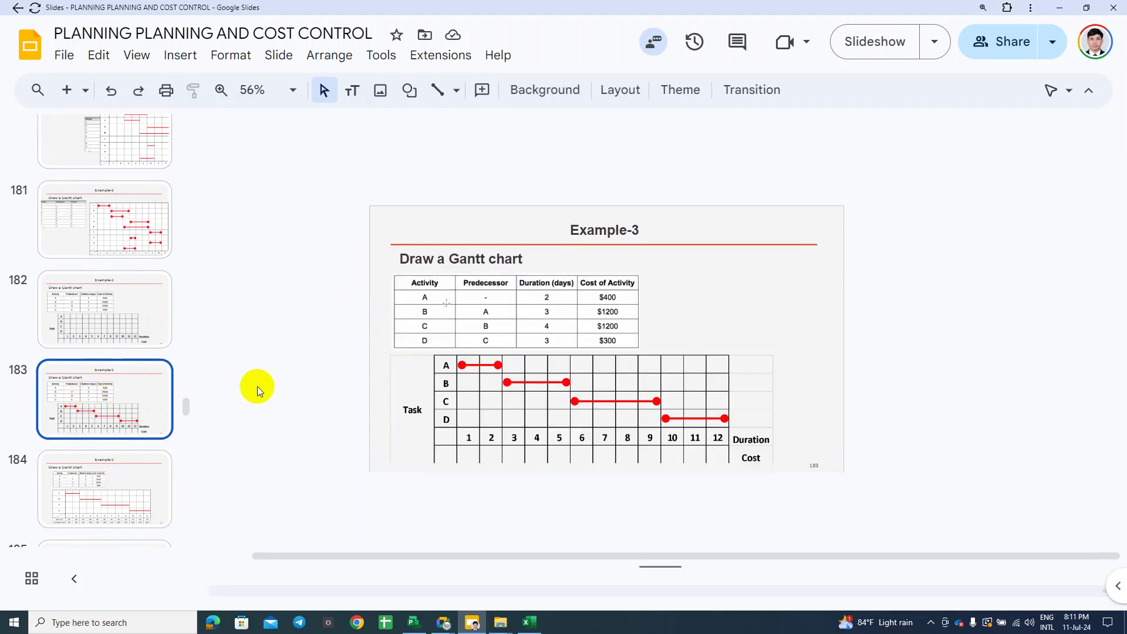
pyautogui.click(462, 396)
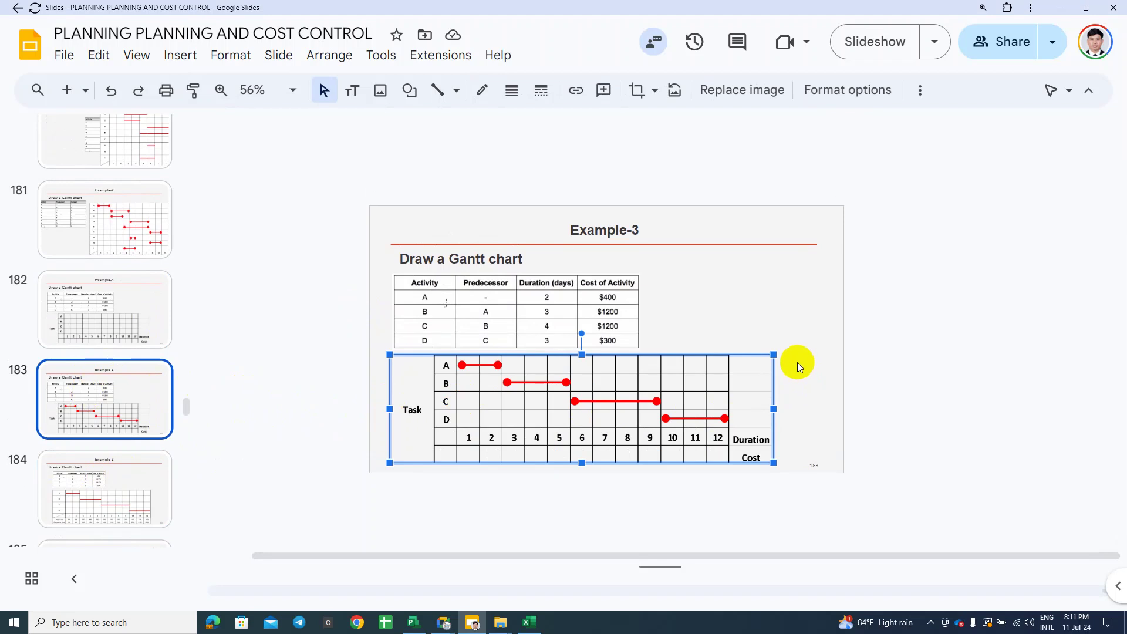
pyautogui.scroll(1, 797, 361)
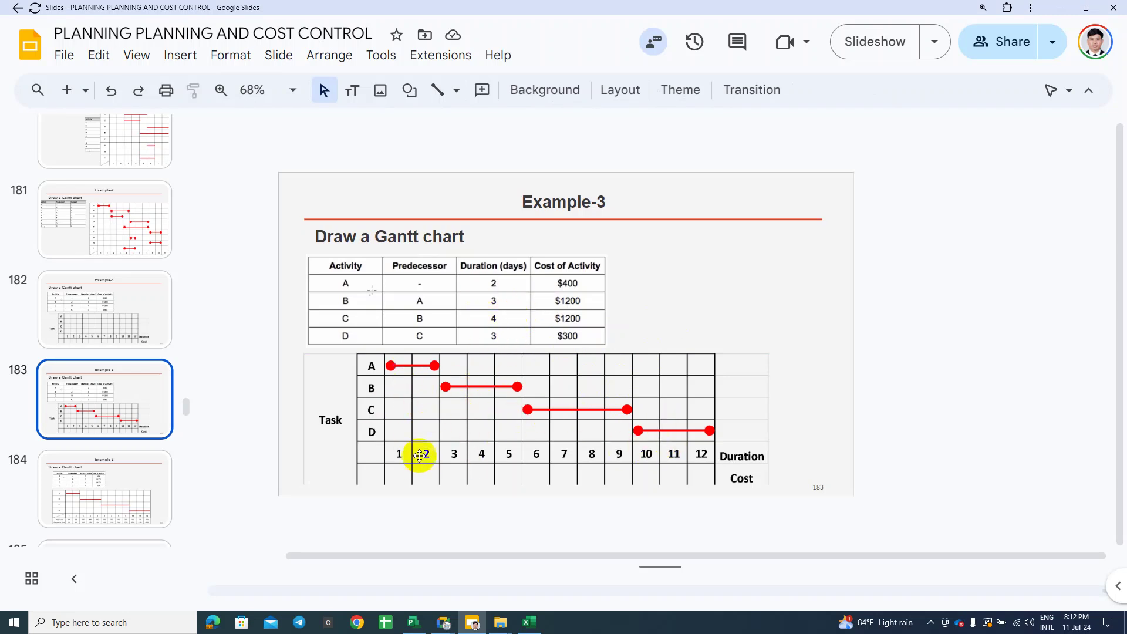
pyautogui.click(105, 499)
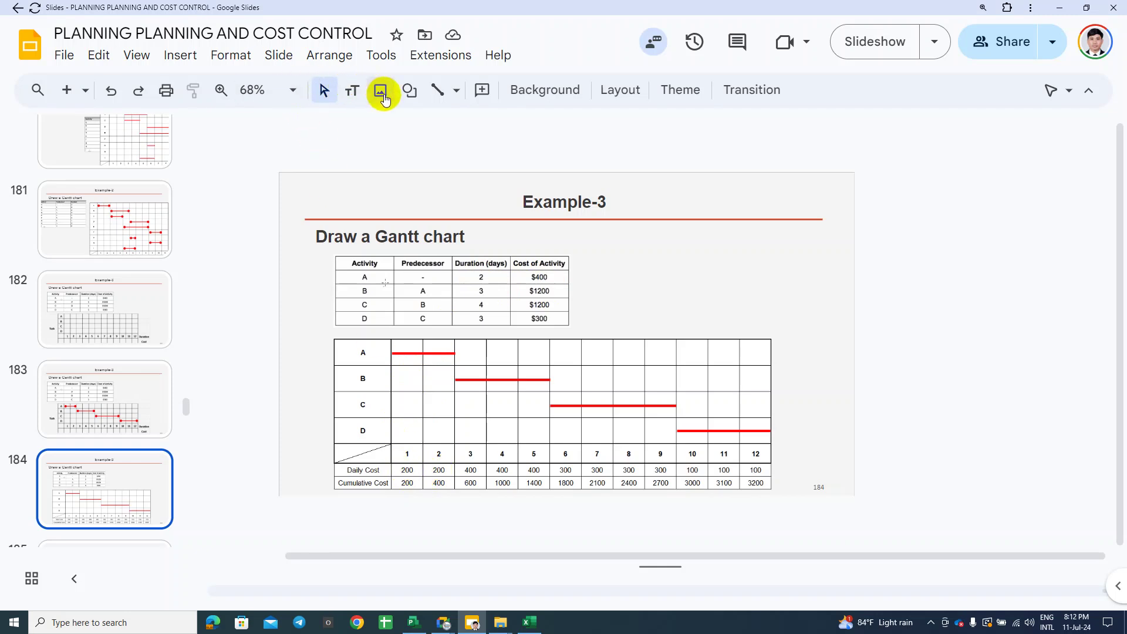
# Draw a rectangle over the Daily Cost row on slide 184.
pyautogui.click(410, 89)
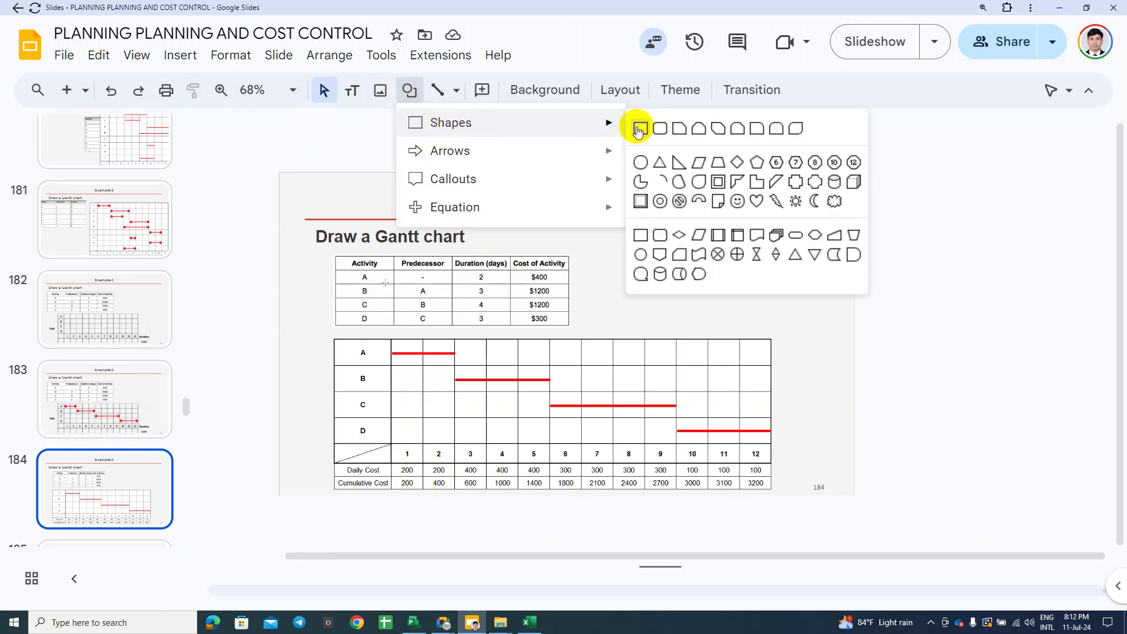
pyautogui.click(651, 131)
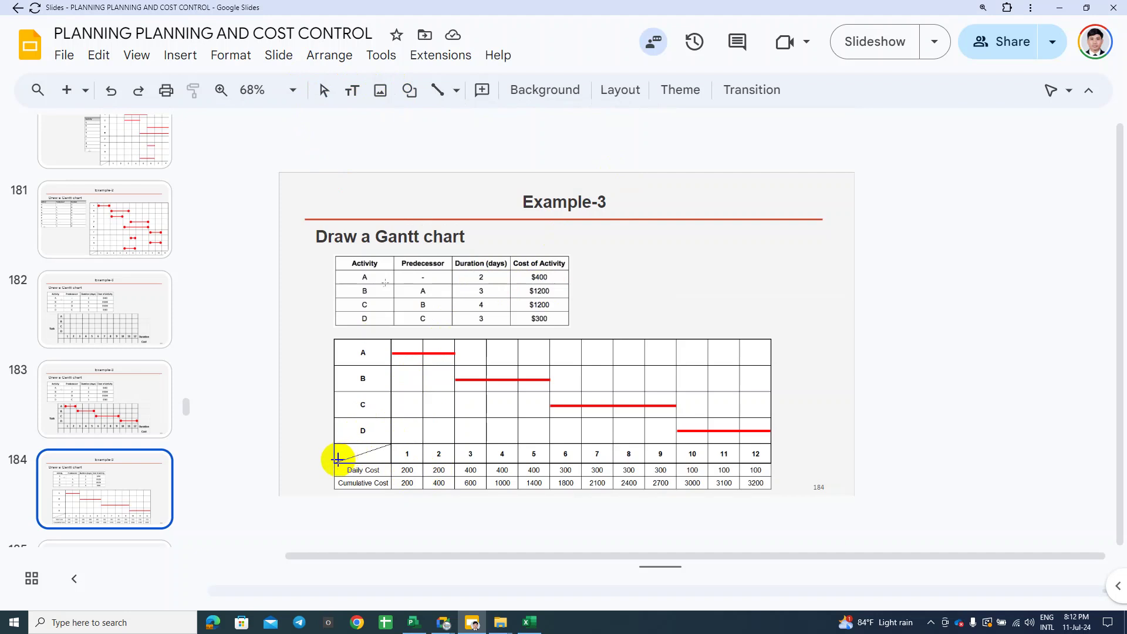
pyautogui.moveTo(331, 462); pyautogui.dragTo(752, 478)
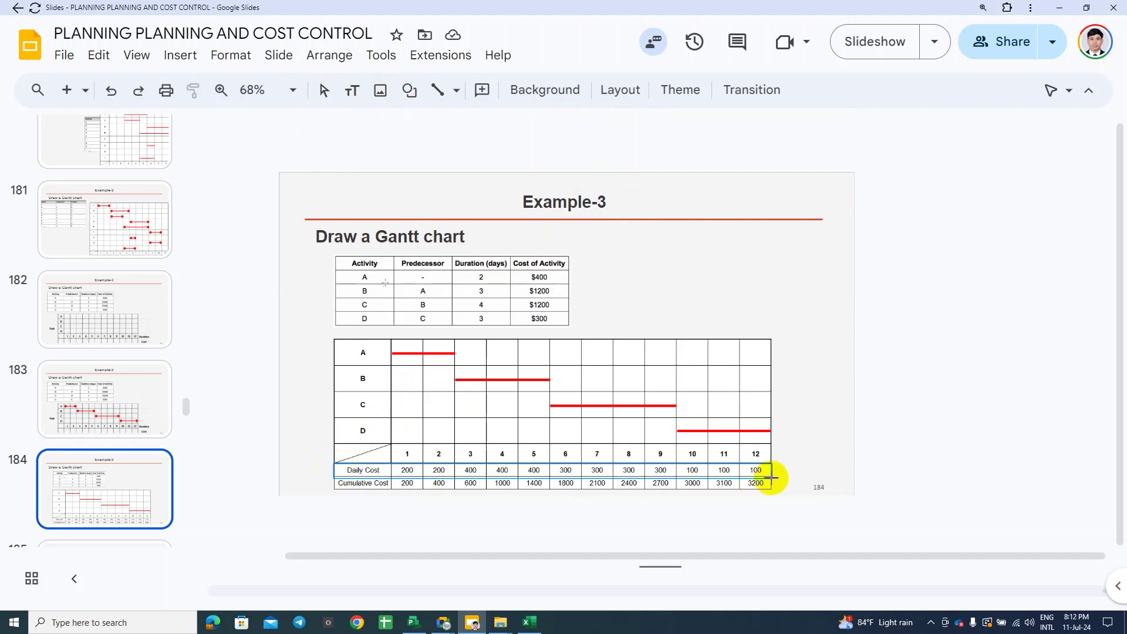
pyautogui.moveTo(771, 477); pyautogui.dragTo(772, 479)
pyautogui.scroll(3, 771, 469)
pyautogui.scroll(-1, 654, 541)
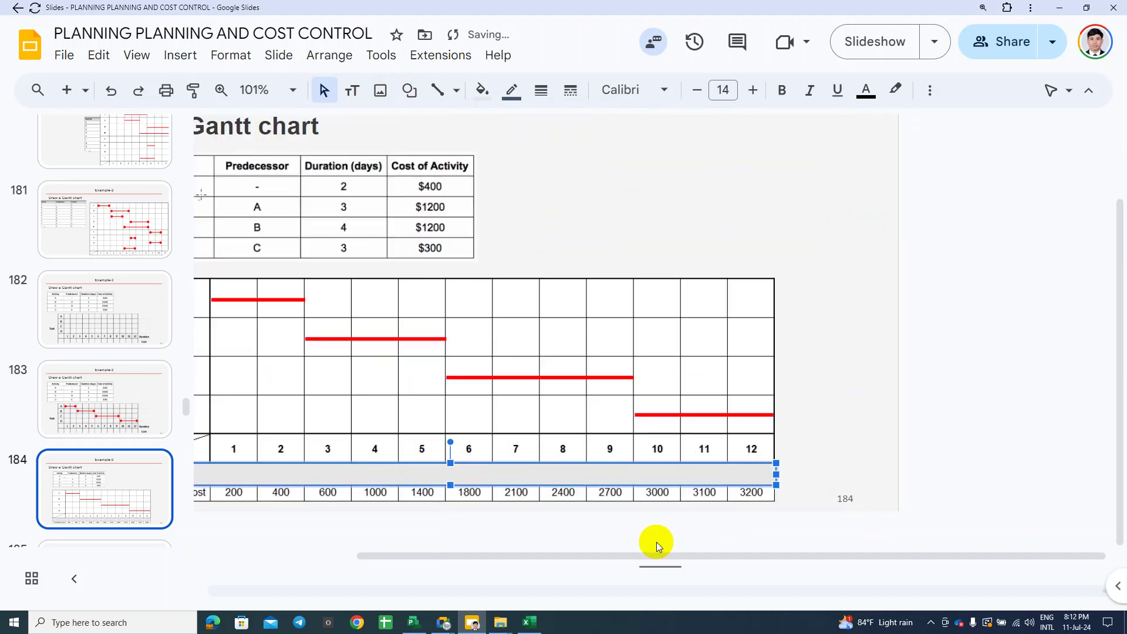
pyautogui.scroll(-2, 560, 505)
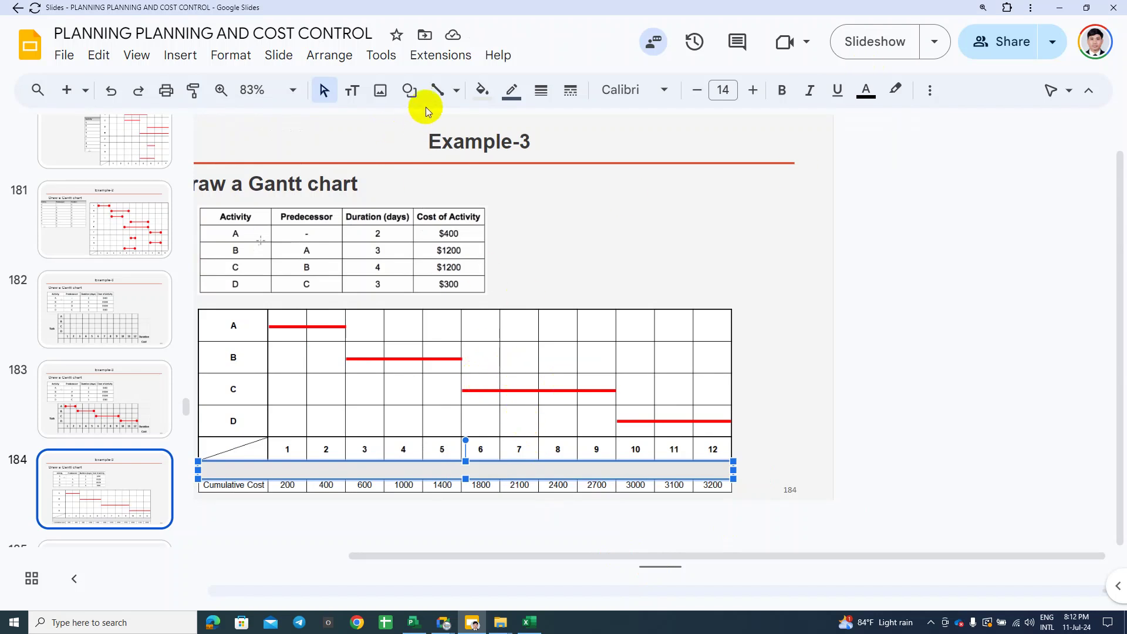
# Give the rectangle a transparent fill and a 2px red border.
pyautogui.click(482, 91)
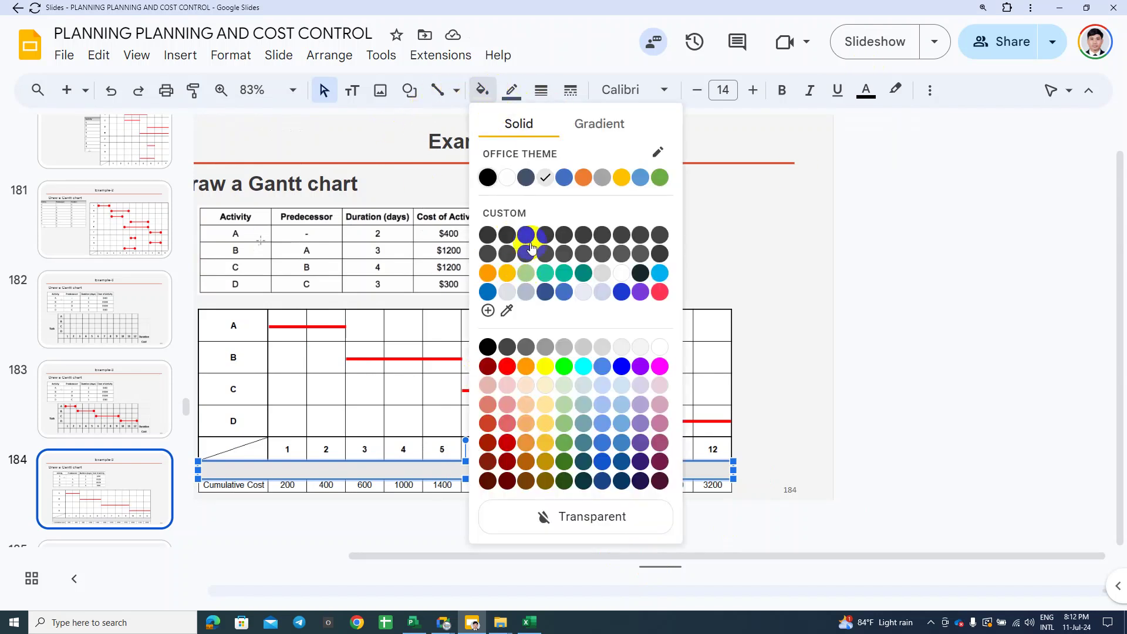
pyautogui.click(528, 519)
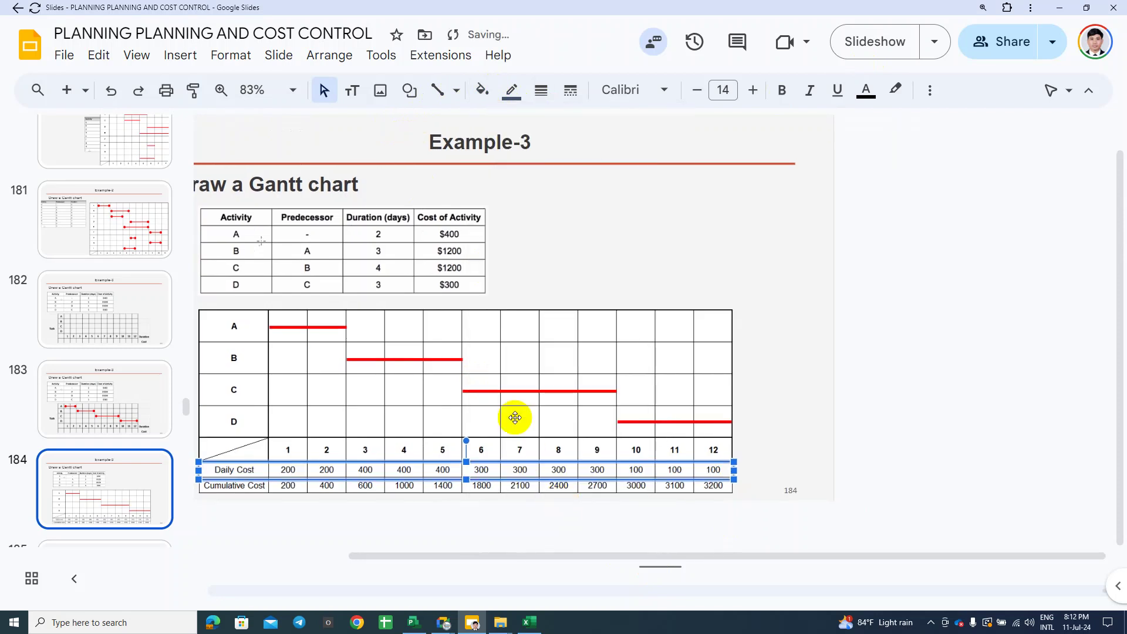
pyautogui.click(534, 95)
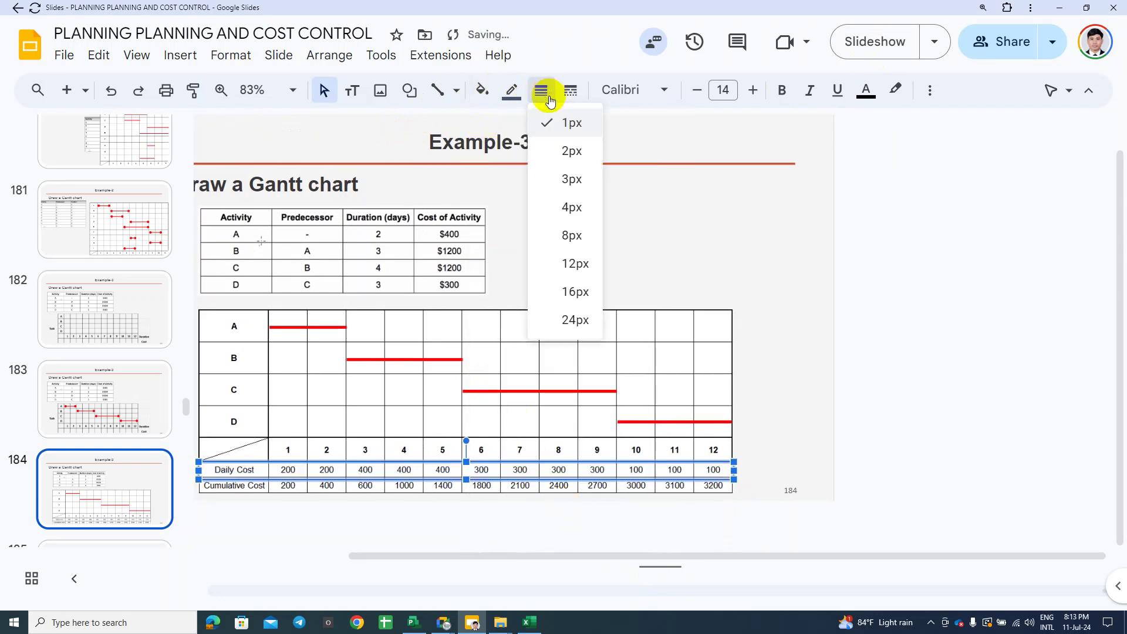
pyautogui.click(569, 150)
pyautogui.click(512, 91)
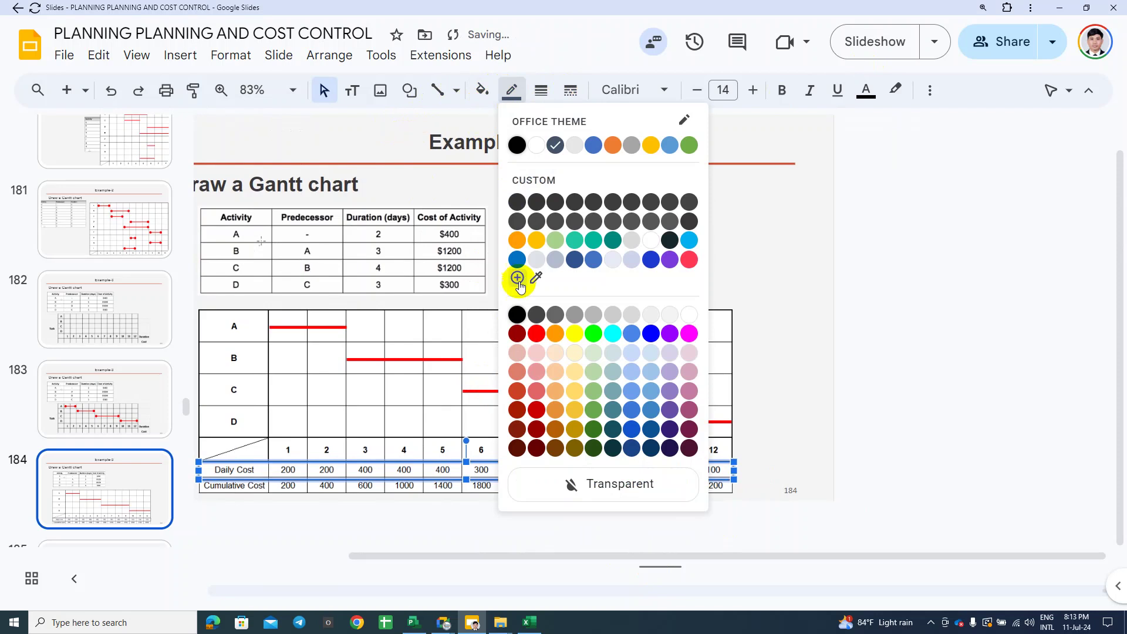
pyautogui.click(537, 330)
pyautogui.click(884, 336)
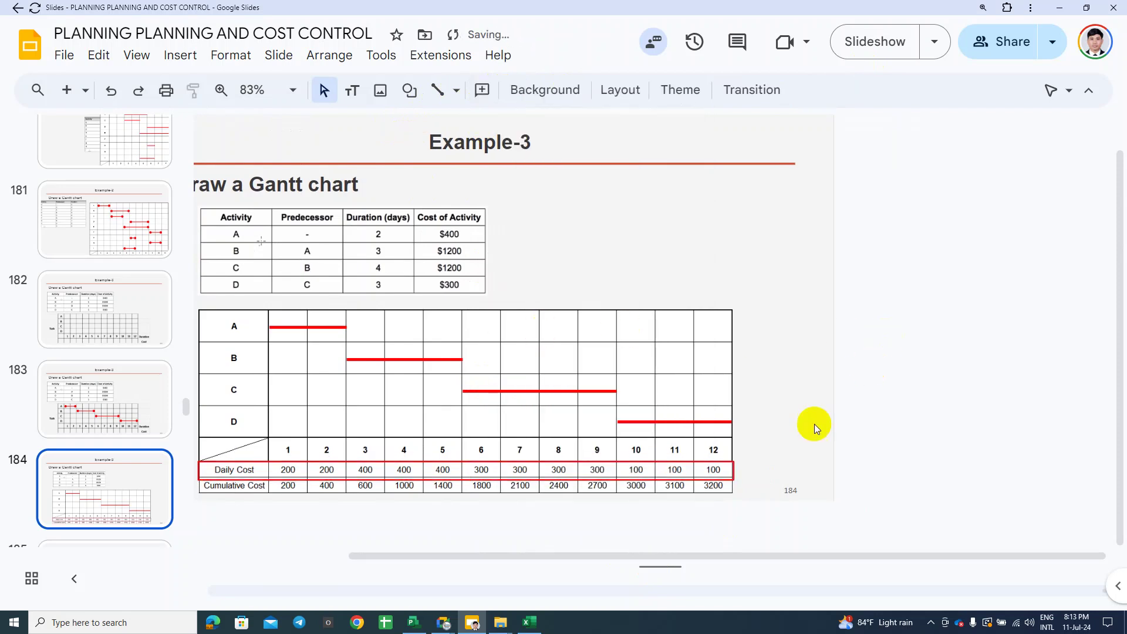
pyautogui.moveTo(594, 567); pyautogui.dragTo(491, 558)
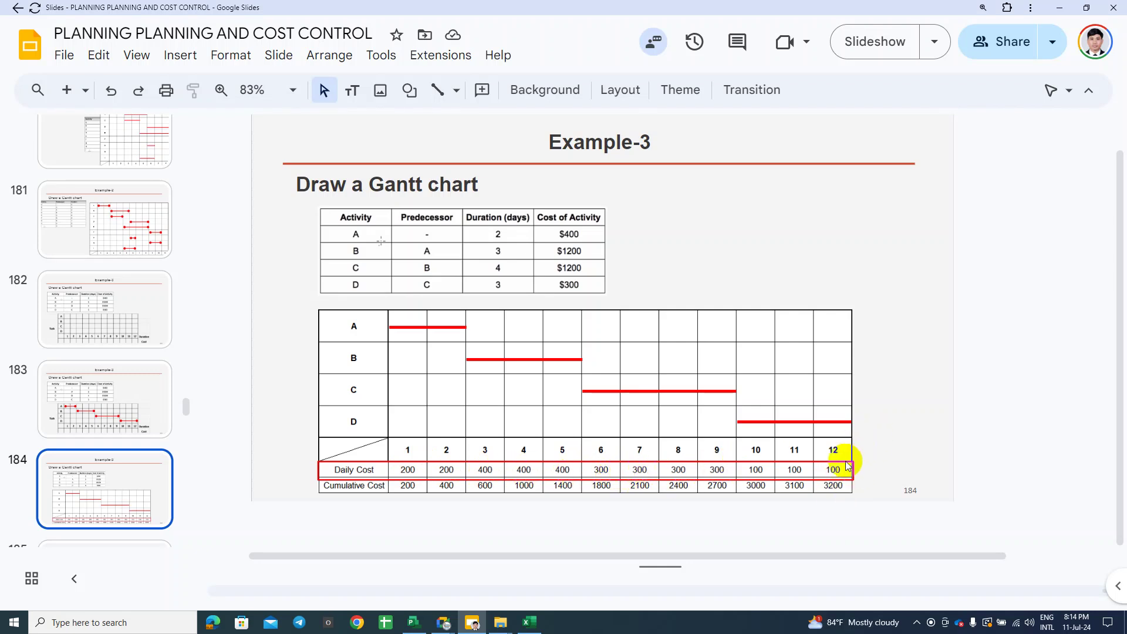
# Select and deselect the text box beside the cumulative costs twice.
pyautogui.click(822, 494)
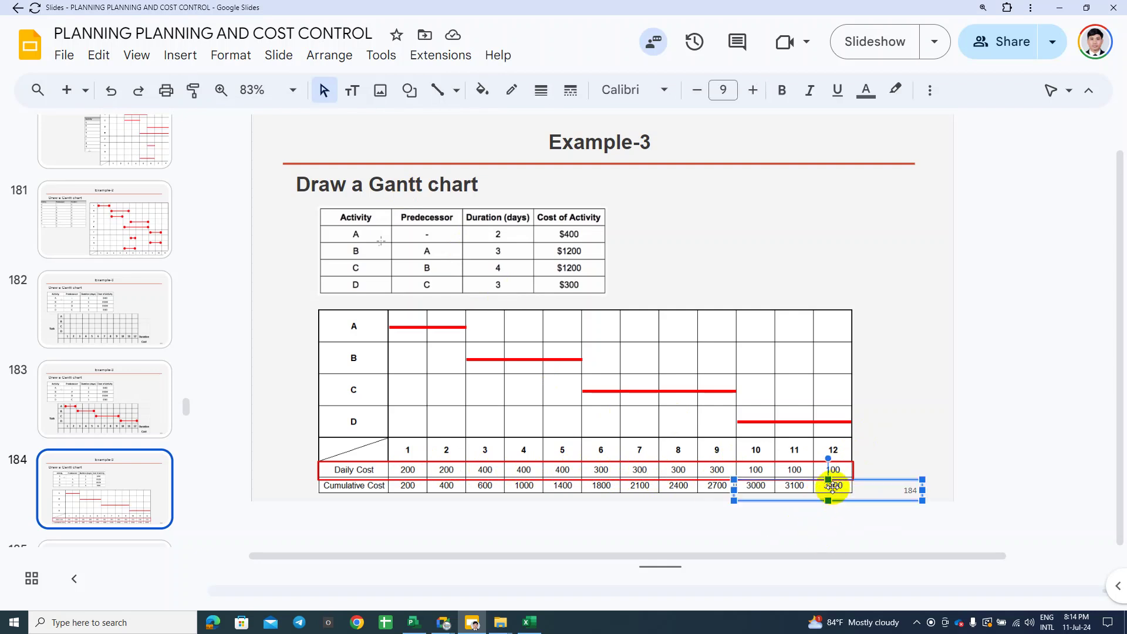
pyautogui.click(879, 417)
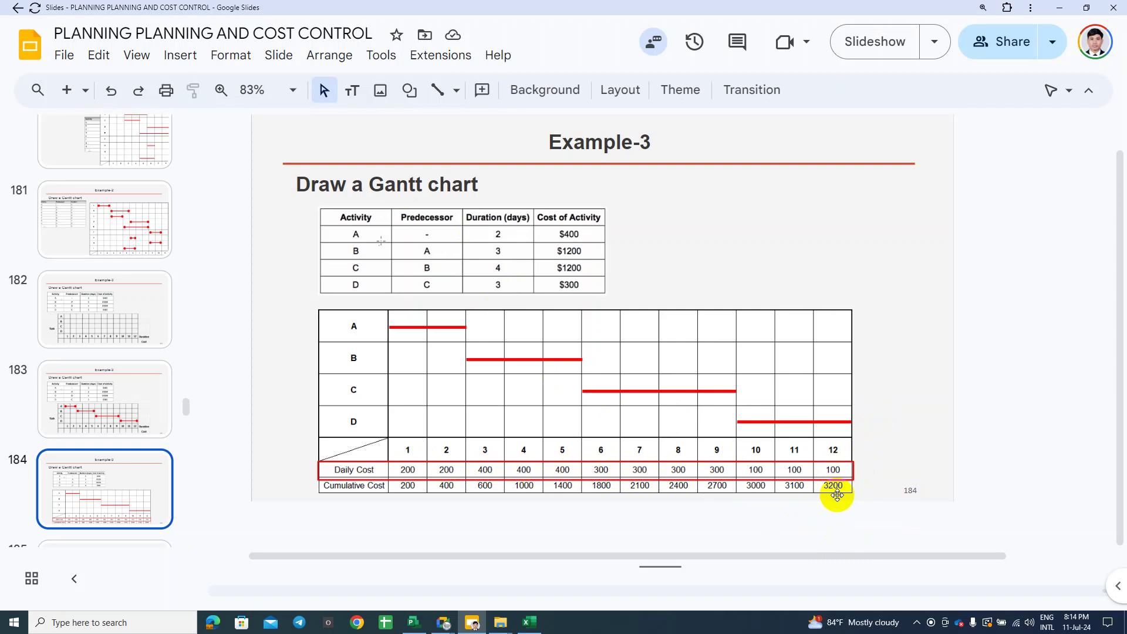
pyautogui.click(864, 485)
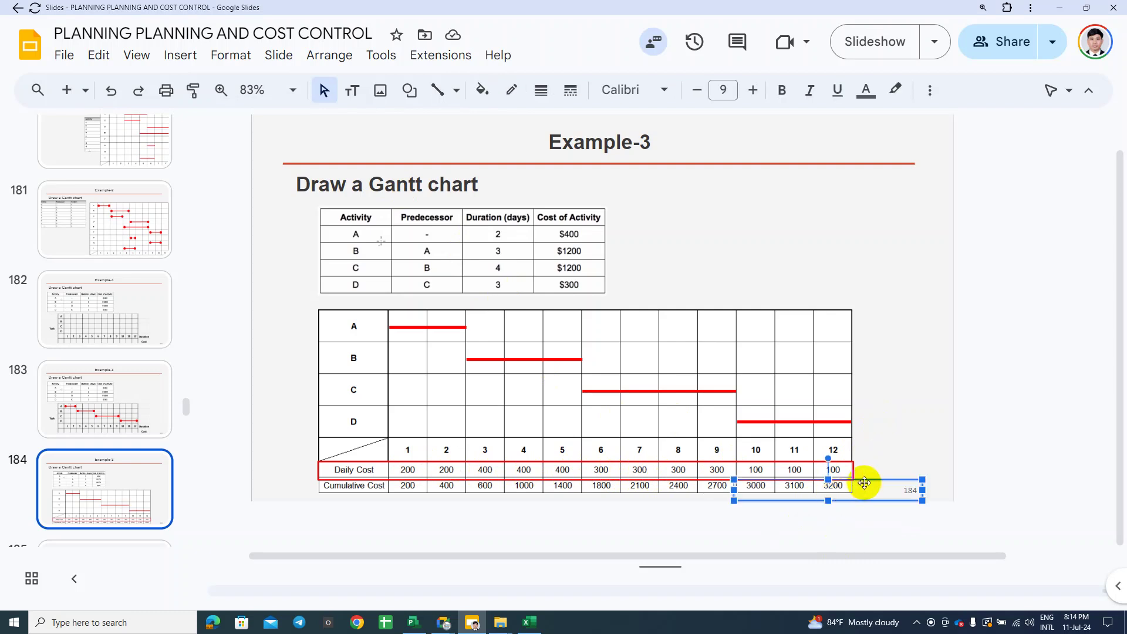
pyautogui.click(882, 396)
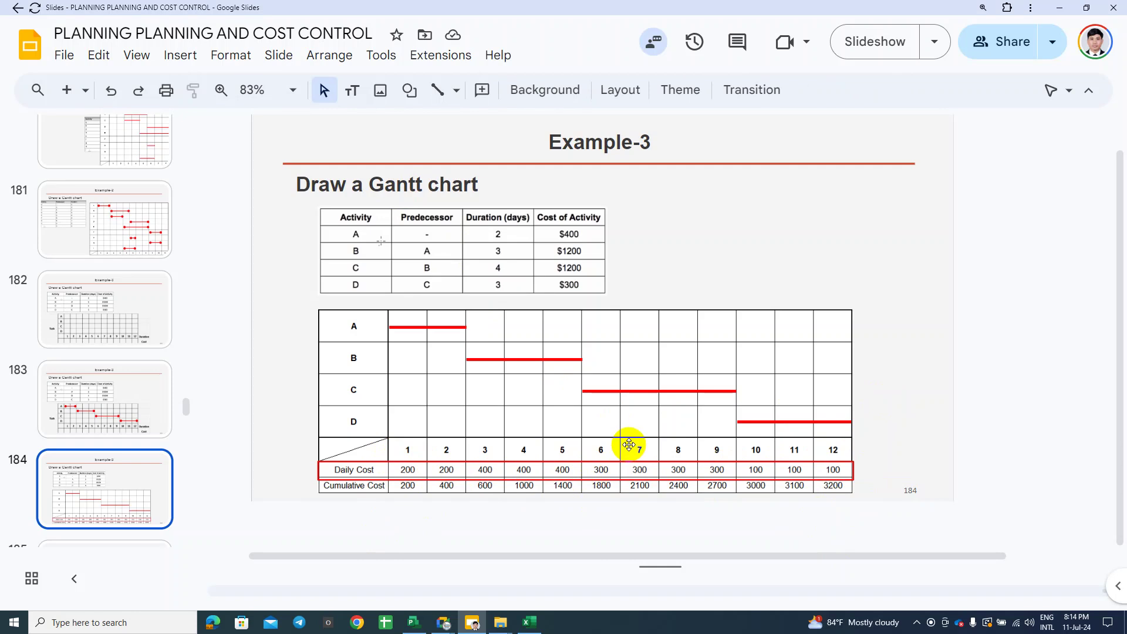
# In Project, expand Example 1 to show its activities and widen the task table.
pyautogui.click(414, 622)
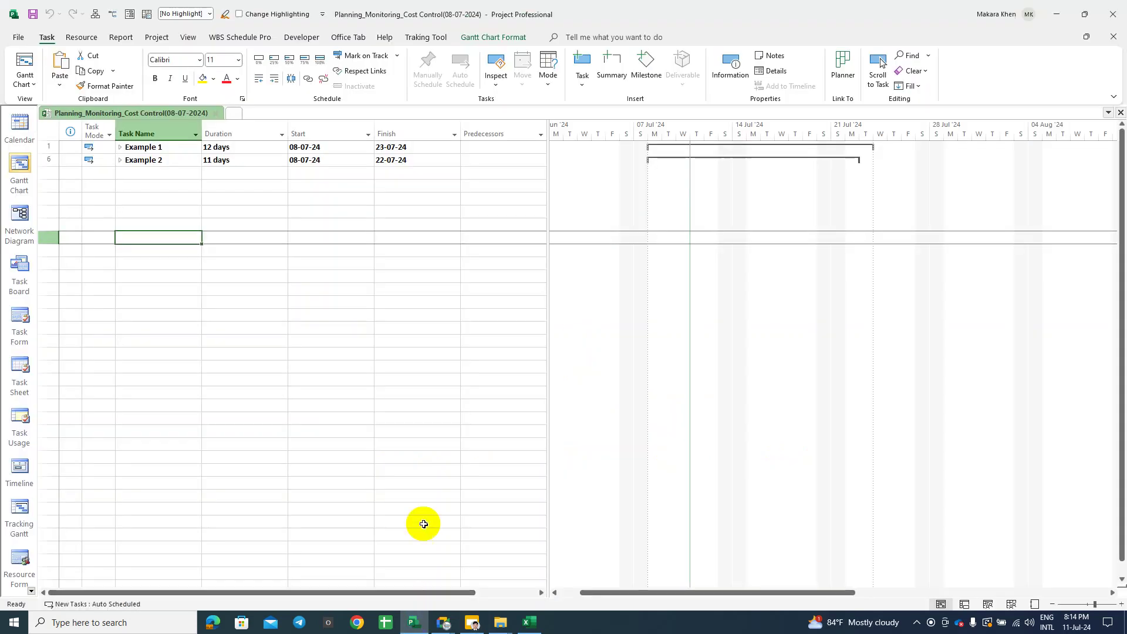
pyautogui.click(119, 148)
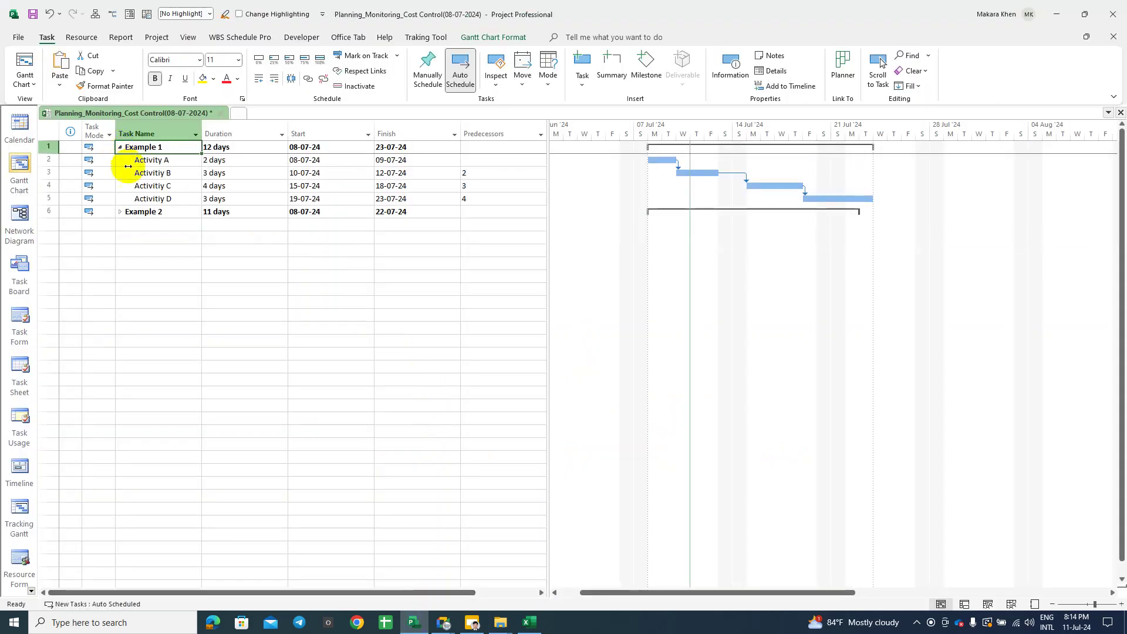
pyautogui.moveTo(332, 5)
pyautogui.mouseDown()
pyautogui.moveTo(379, 613)
pyautogui.moveTo(336, 3)
pyautogui.mouseUp()
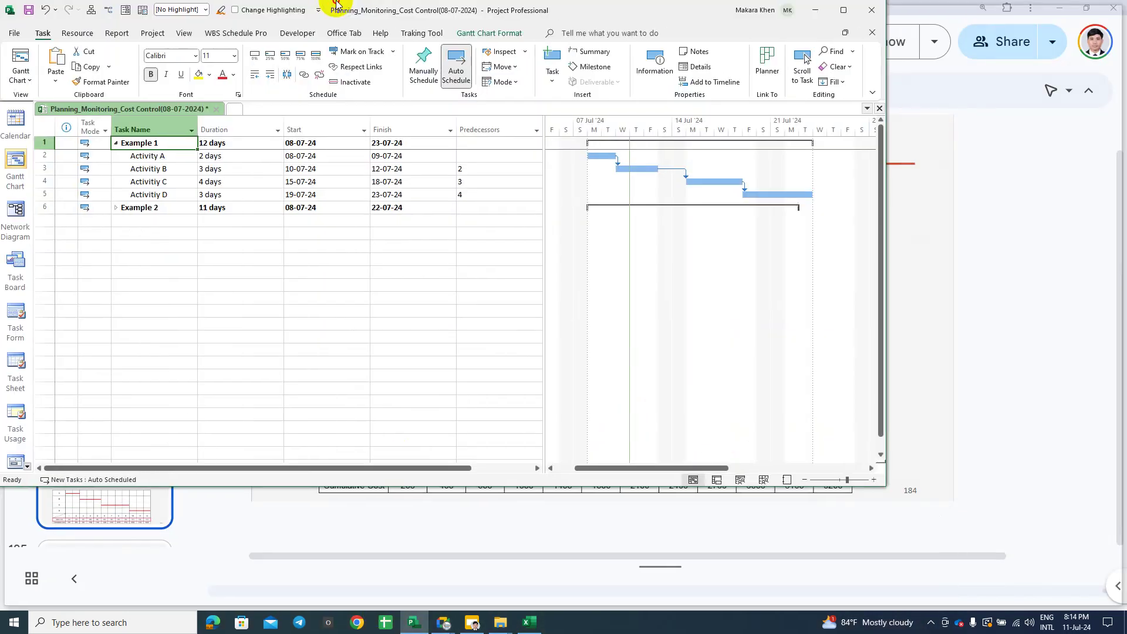
pyautogui.moveTo(596, 8)
pyautogui.mouseDown()
pyautogui.moveTo(758, 12)
pyautogui.moveTo(607, 613)
pyautogui.moveTo(410, 3)
pyautogui.mouseUp()
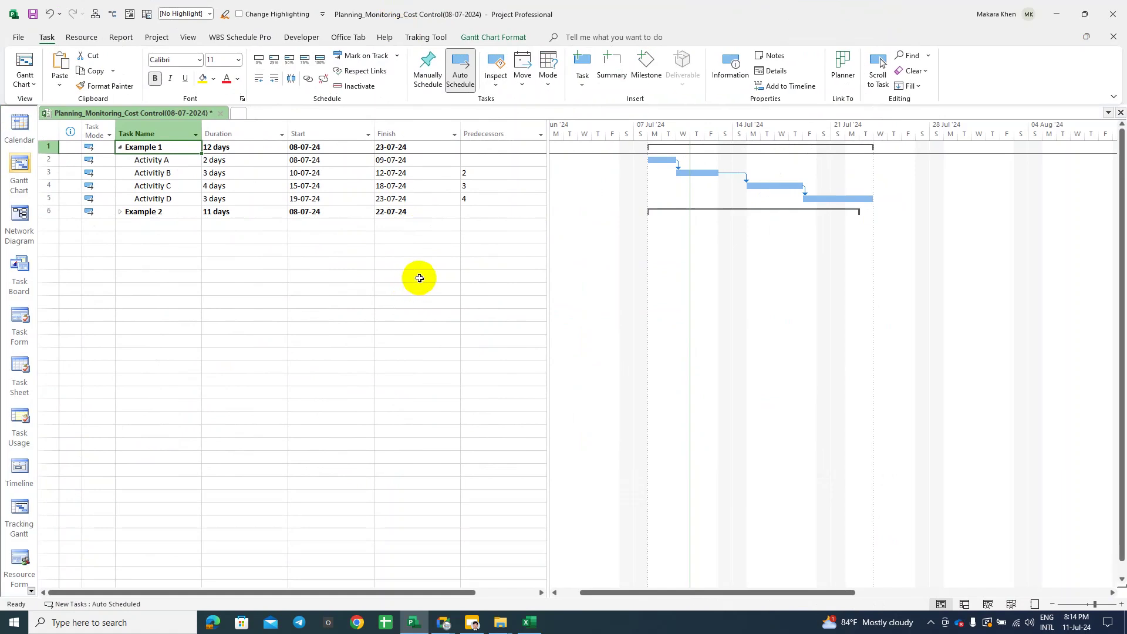
pyautogui.moveTo(547, 159); pyautogui.dragTo(596, 158)
# Insert a Cost column just before the Predecessors column.
pyautogui.click(503, 135)
pyautogui.rightClick(505, 135)
pyautogui.click(524, 230)
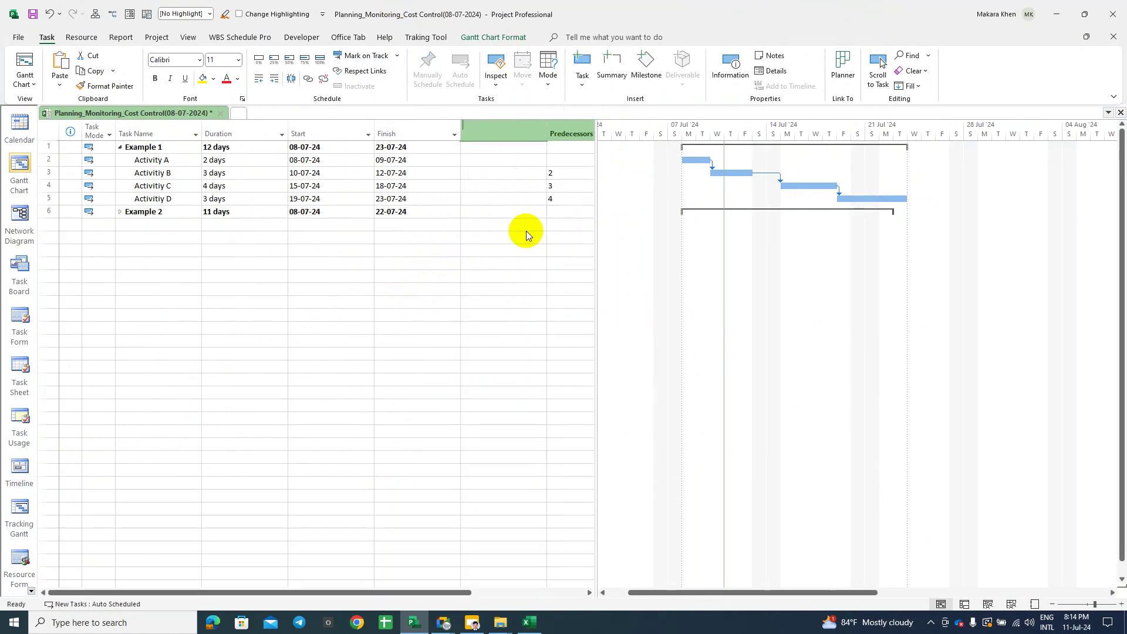
pyautogui.write('Cost')
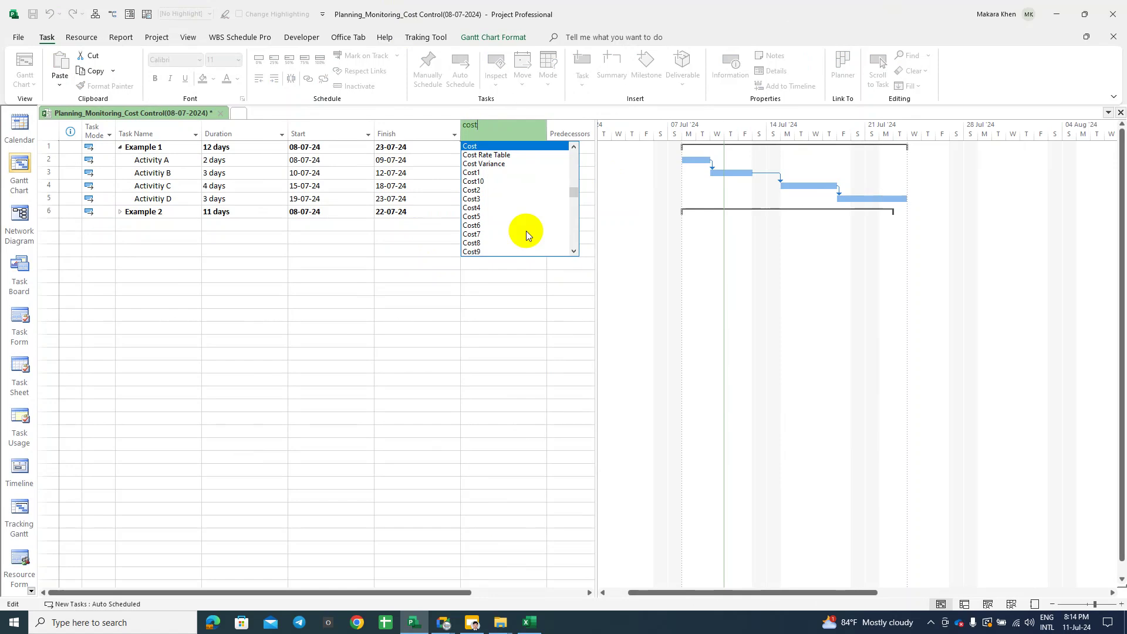
pyautogui.press('Return')
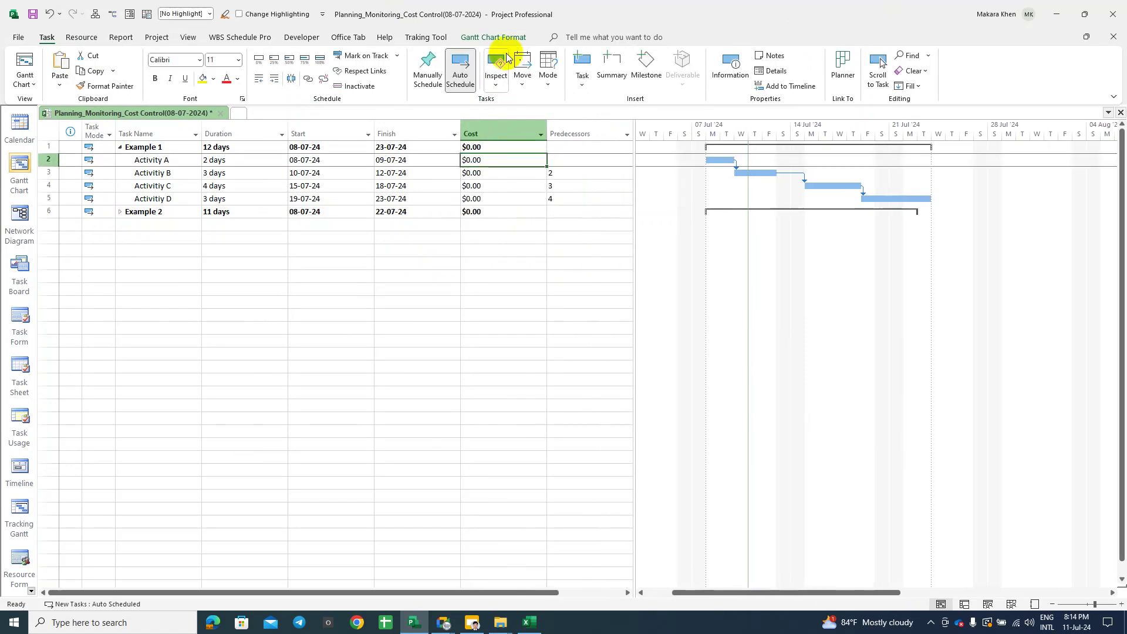
# Place Project beside the slide and enter costs 400, 1200, 1200 and 300 for Activities A–D.
pyautogui.moveTo(555, 14); pyautogui.dragTo(3, 165)
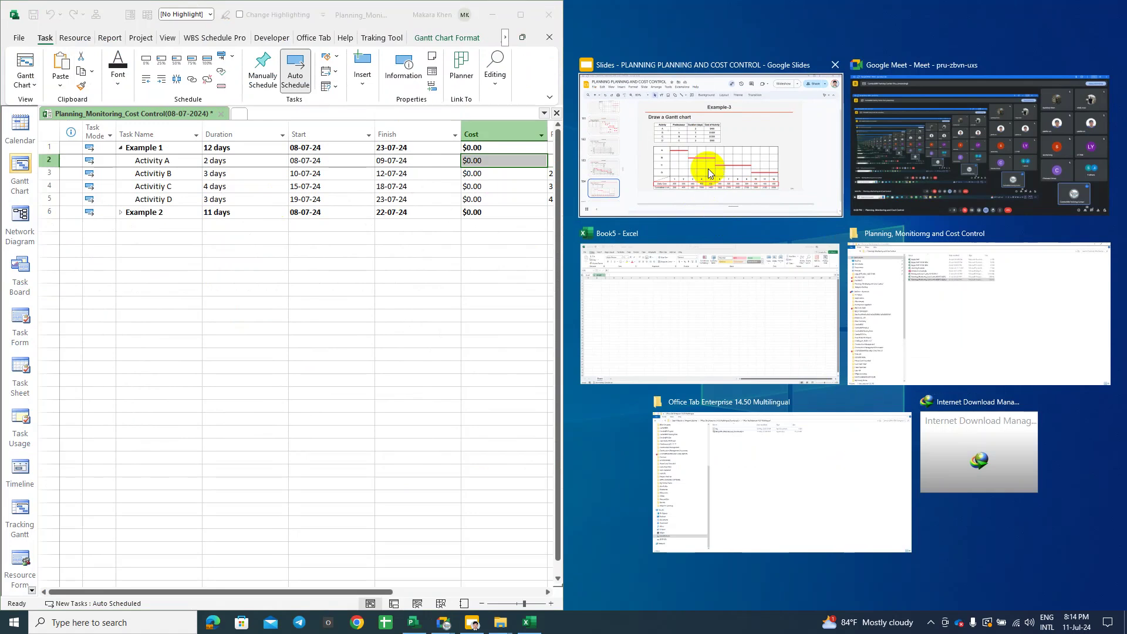
pyautogui.click(660, 192)
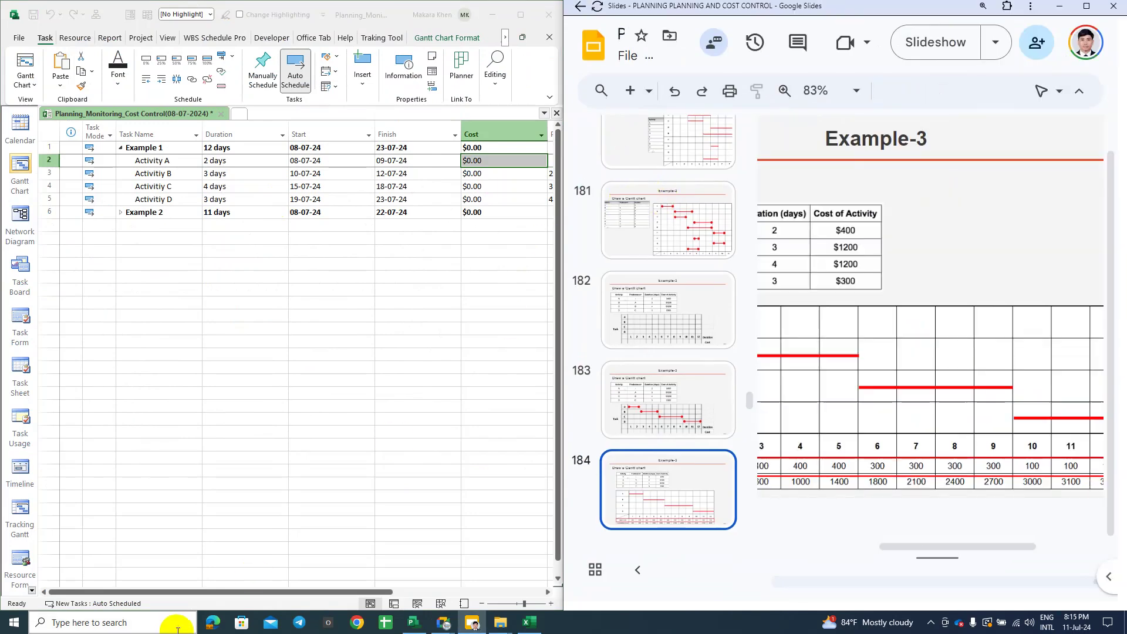
pyautogui.moveTo(230, 591); pyautogui.dragTo(280, 593)
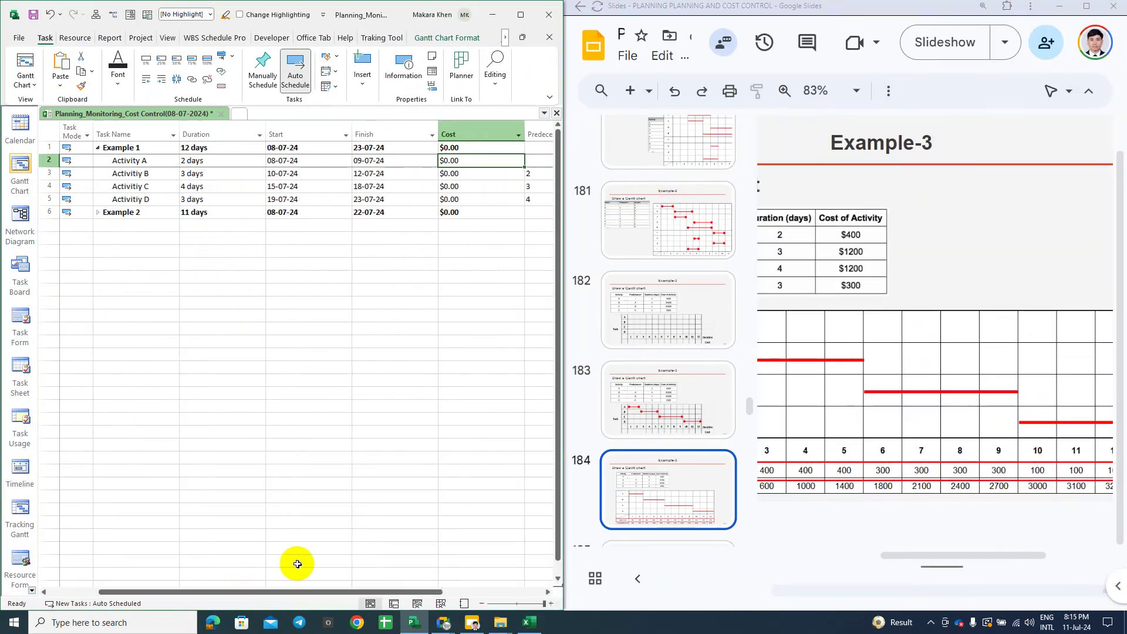
pyautogui.click(448, 252)
pyautogui.click(455, 161)
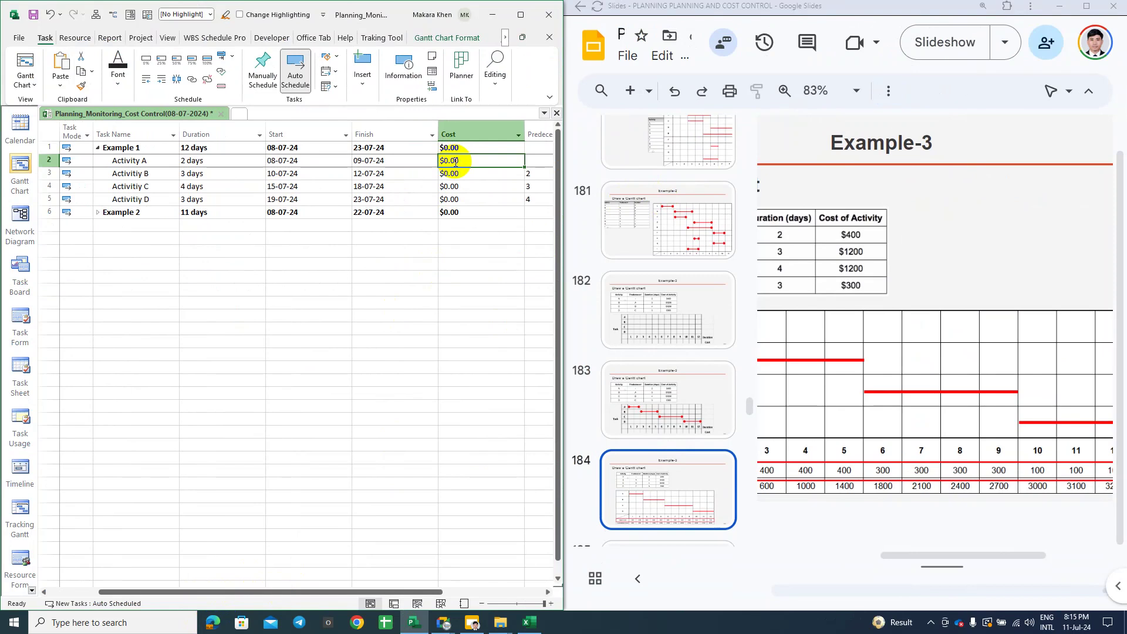
pyautogui.write('4')
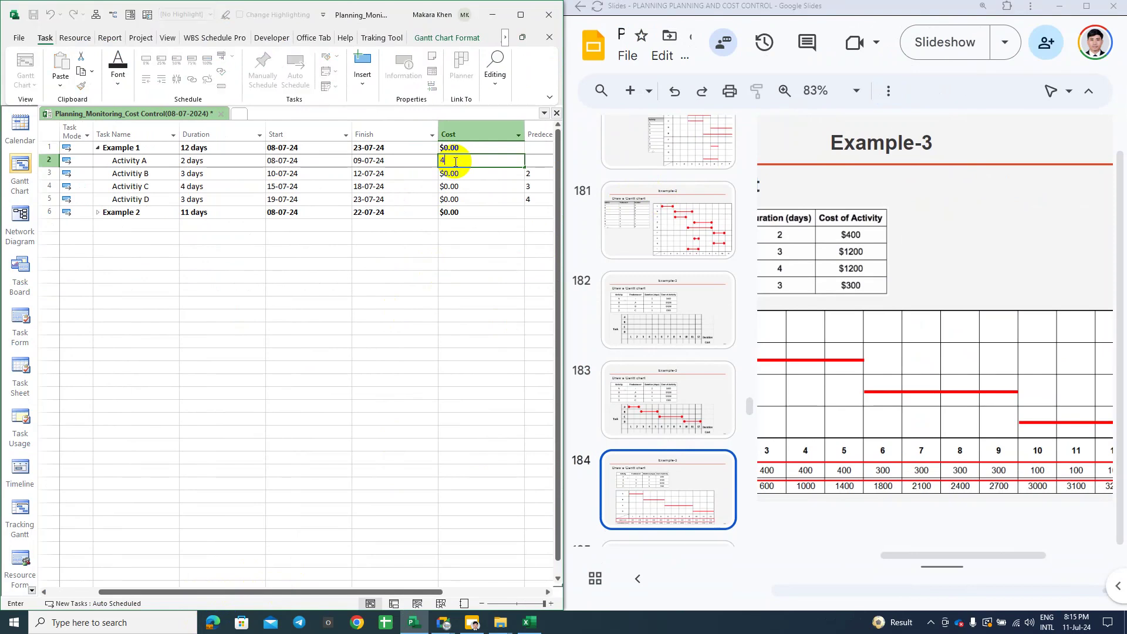
pyautogui.press('Return')
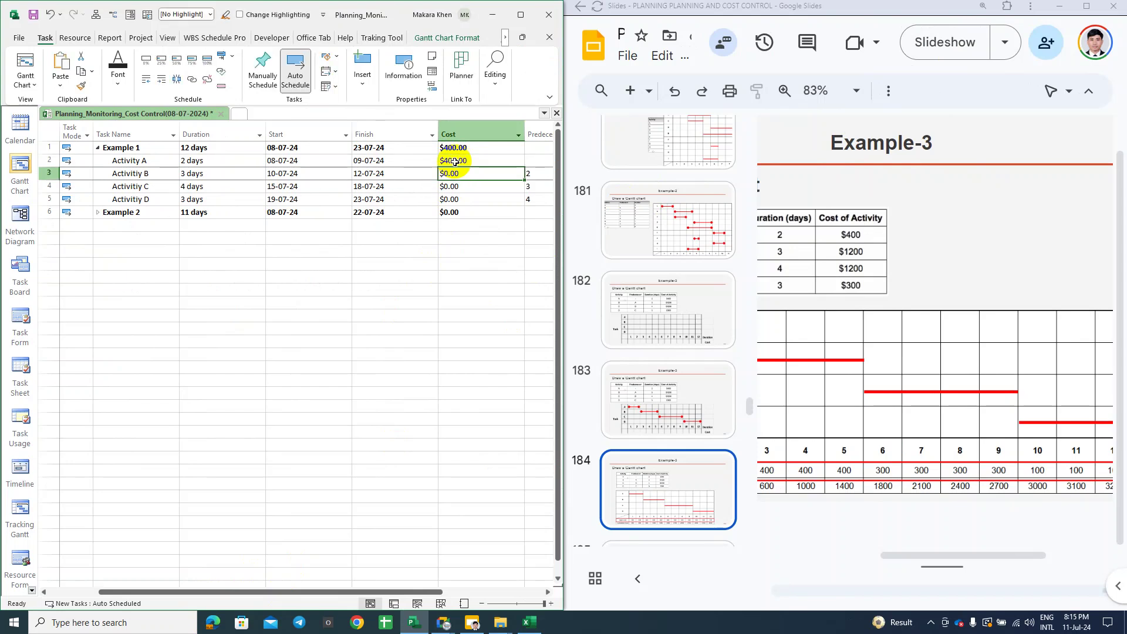
pyautogui.write('12')
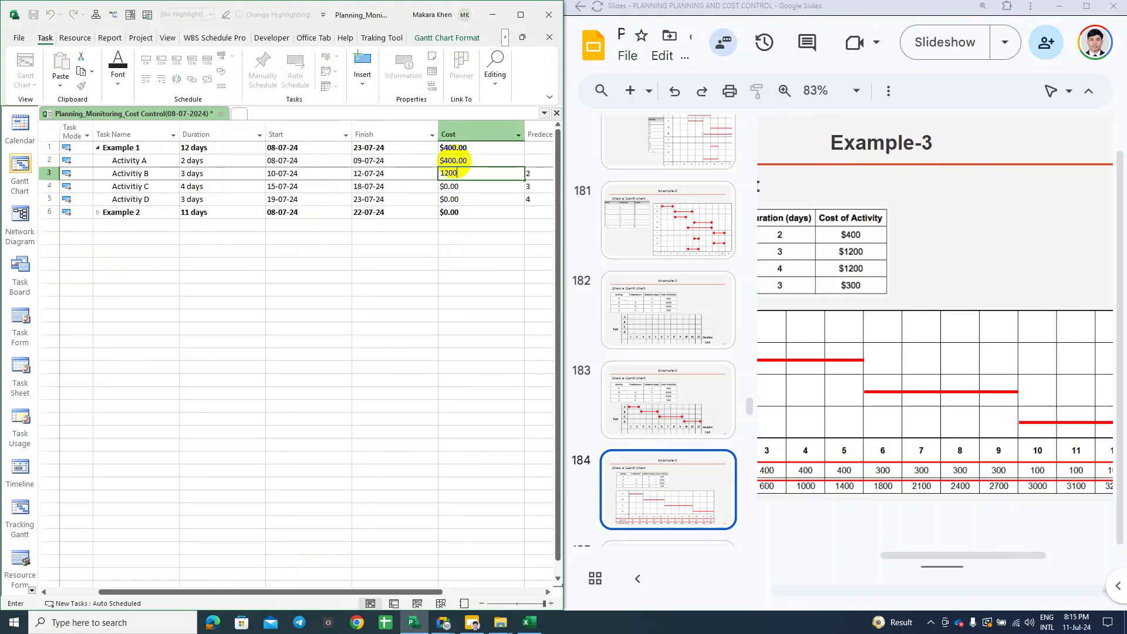
pyautogui.press('Return')
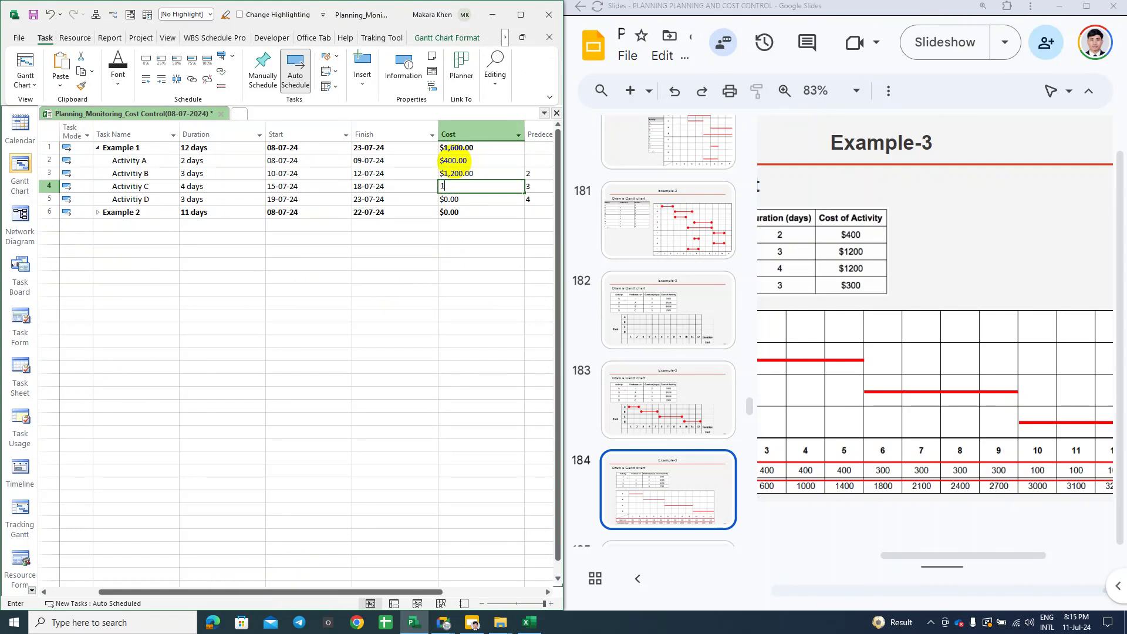
pyautogui.write('200')
pyautogui.press('Return')
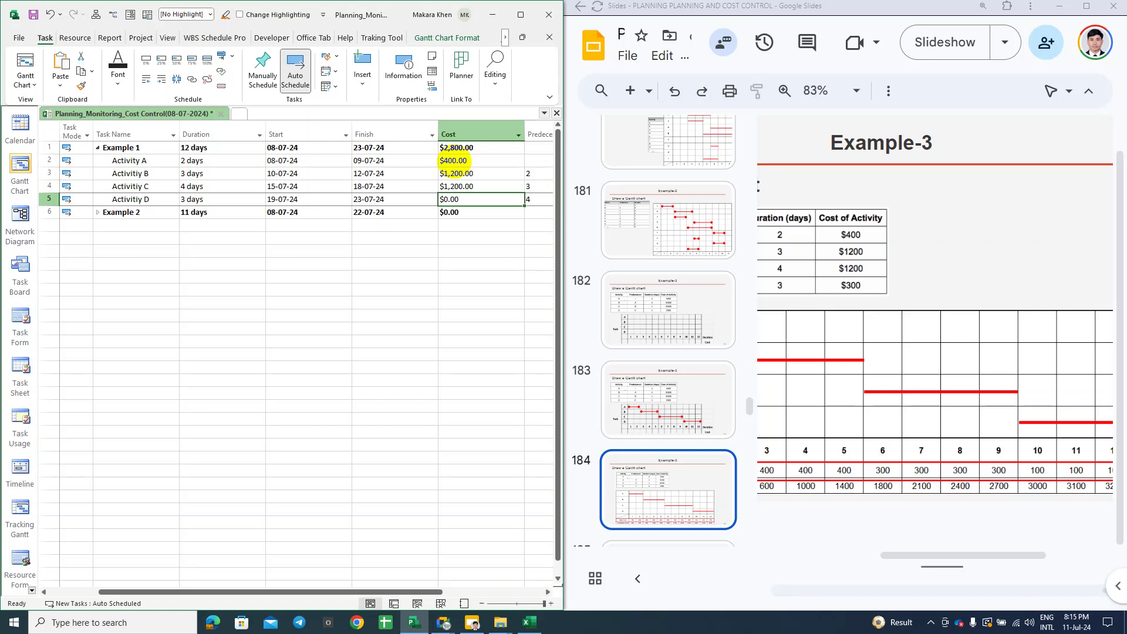
pyautogui.write('3')
pyautogui.press('Return')
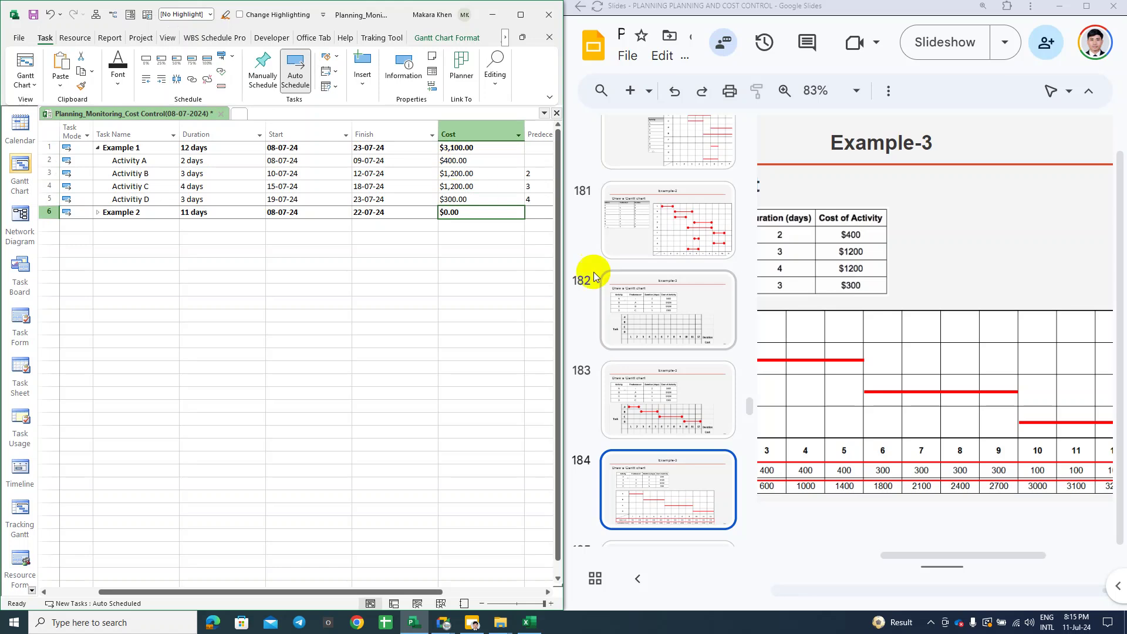
# Review Activity A–D costs against the slide's daily cost values.
pyautogui.moveTo(960, 558); pyautogui.dragTo(967, 555)
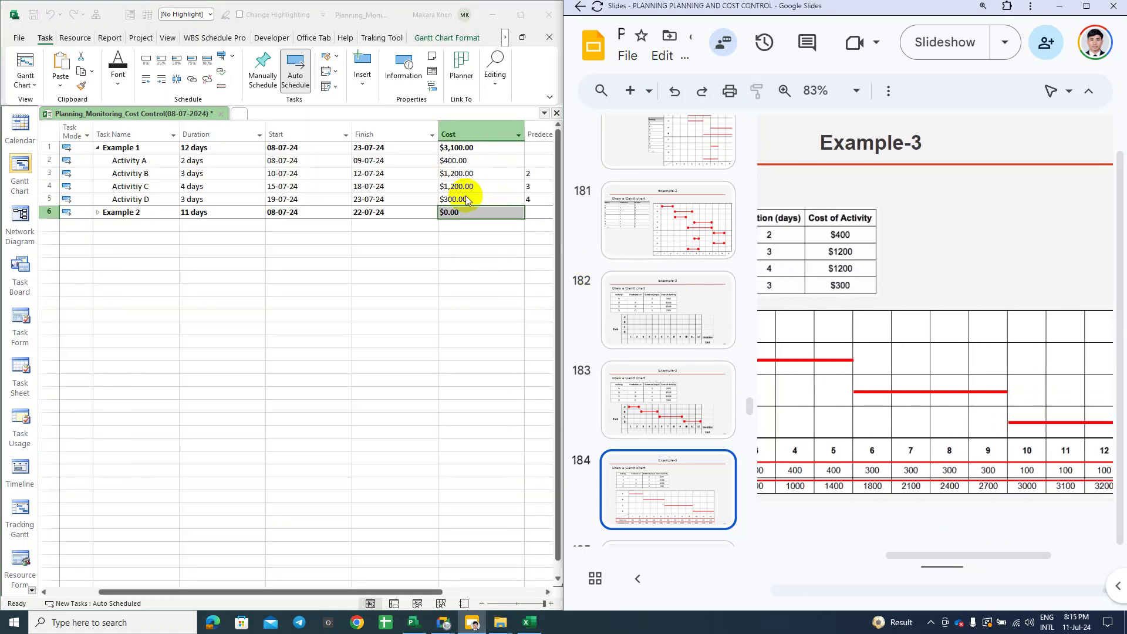
pyautogui.click(458, 161)
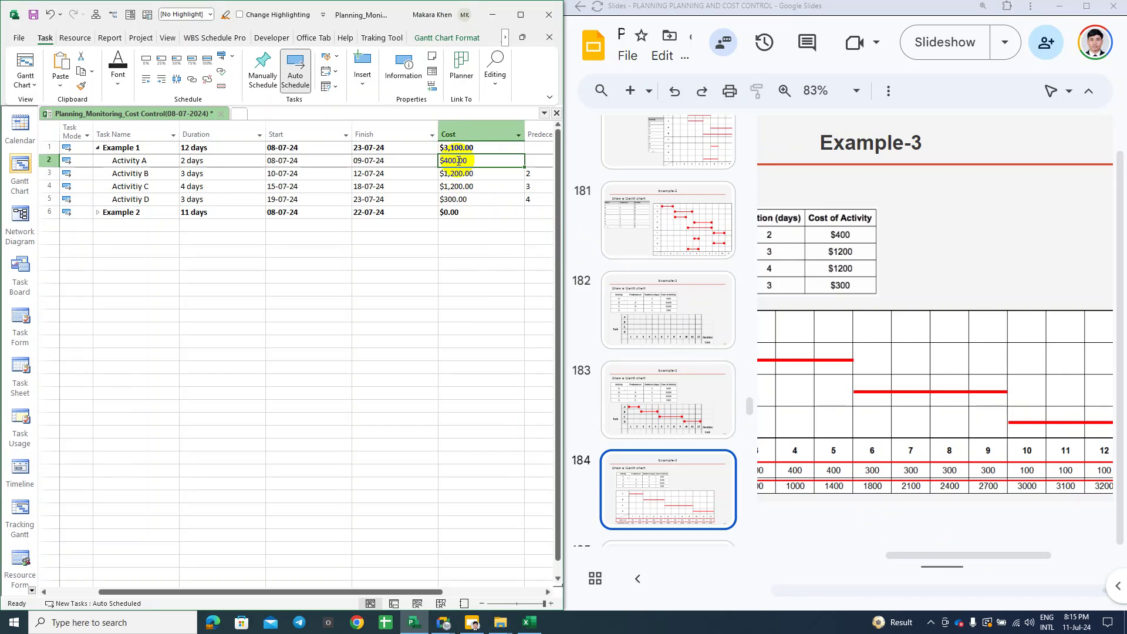
pyautogui.click(465, 174)
pyautogui.click(467, 188)
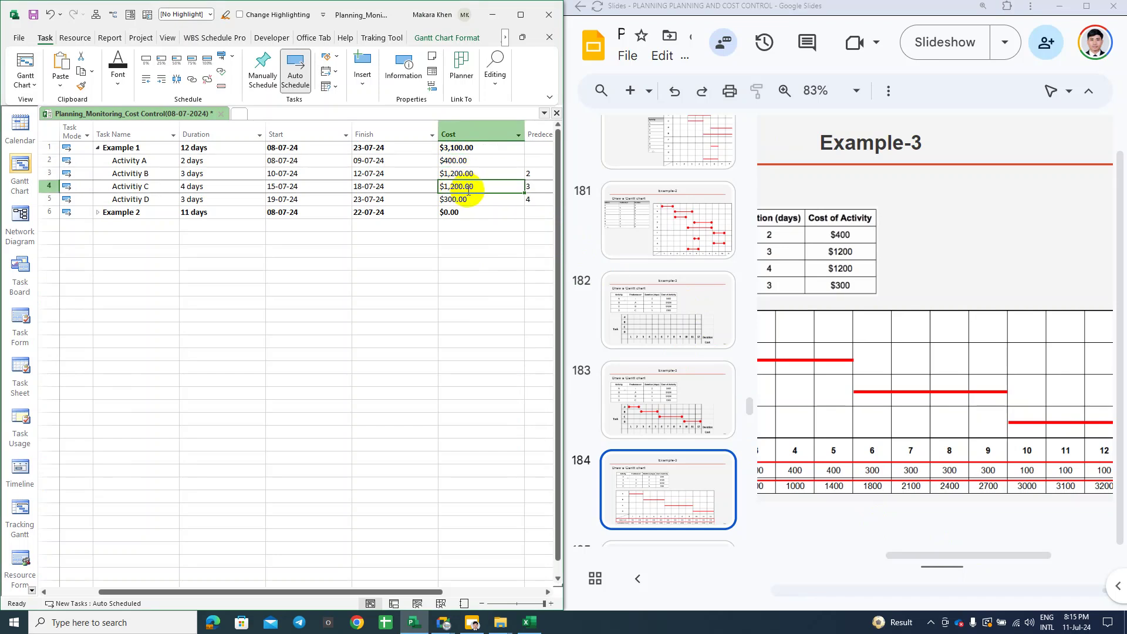
pyautogui.click(468, 199)
pyautogui.moveTo(903, 555); pyautogui.dragTo(833, 551)
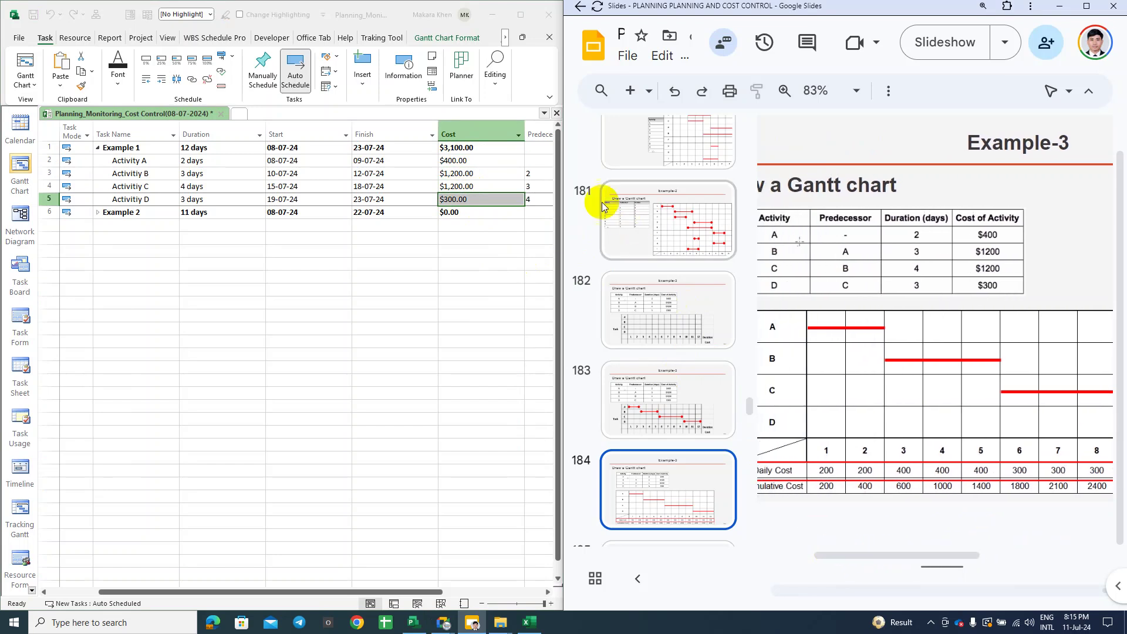
pyautogui.click(488, 160)
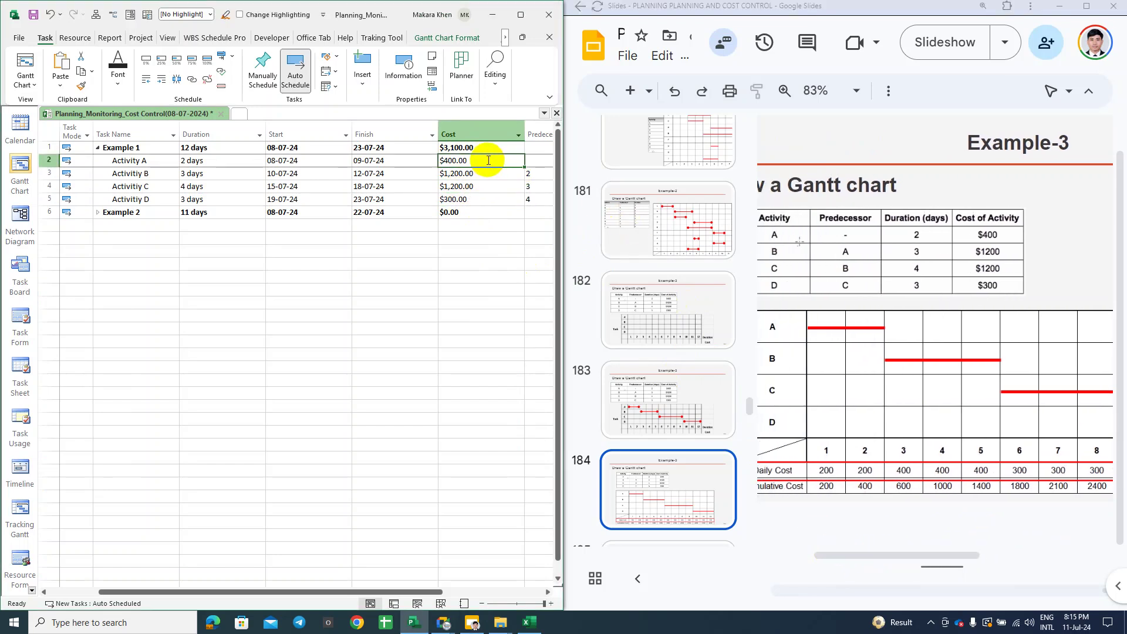
pyautogui.click(477, 173)
pyautogui.moveTo(471, 185)
pyautogui.mouseDown()
pyautogui.moveTo(450, 164)
pyautogui.moveTo(464, 200)
pyautogui.mouseUp()
# Maximize Google Slides and check the red Daily Cost box on slide 184.
pyautogui.moveTo(868, 555); pyautogui.dragTo(901, 556)
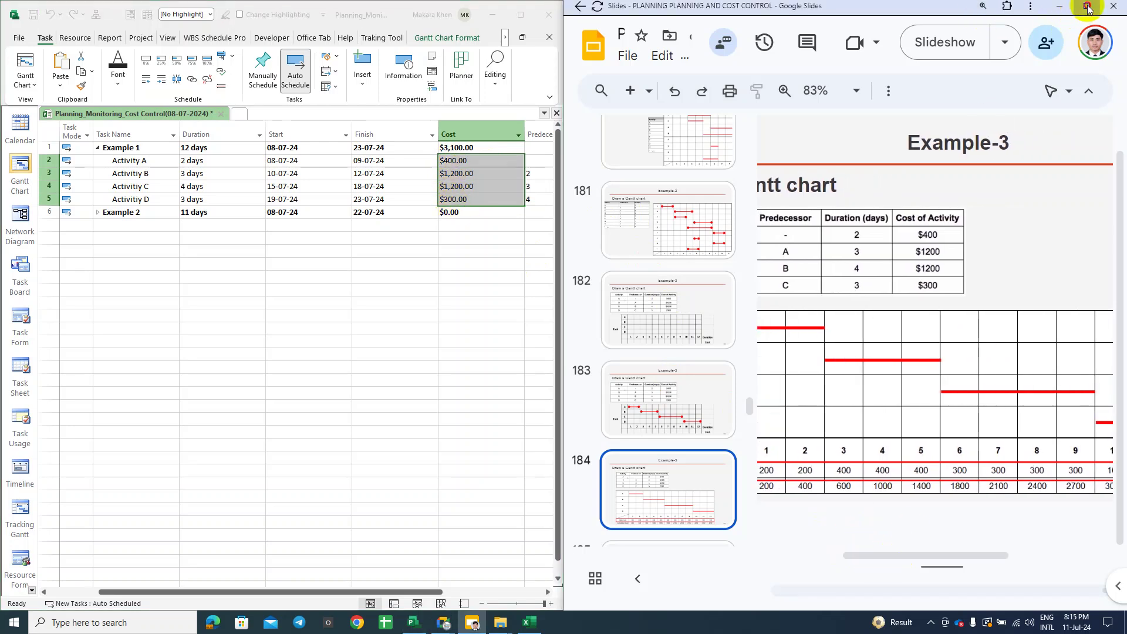
pyautogui.click(1087, 8)
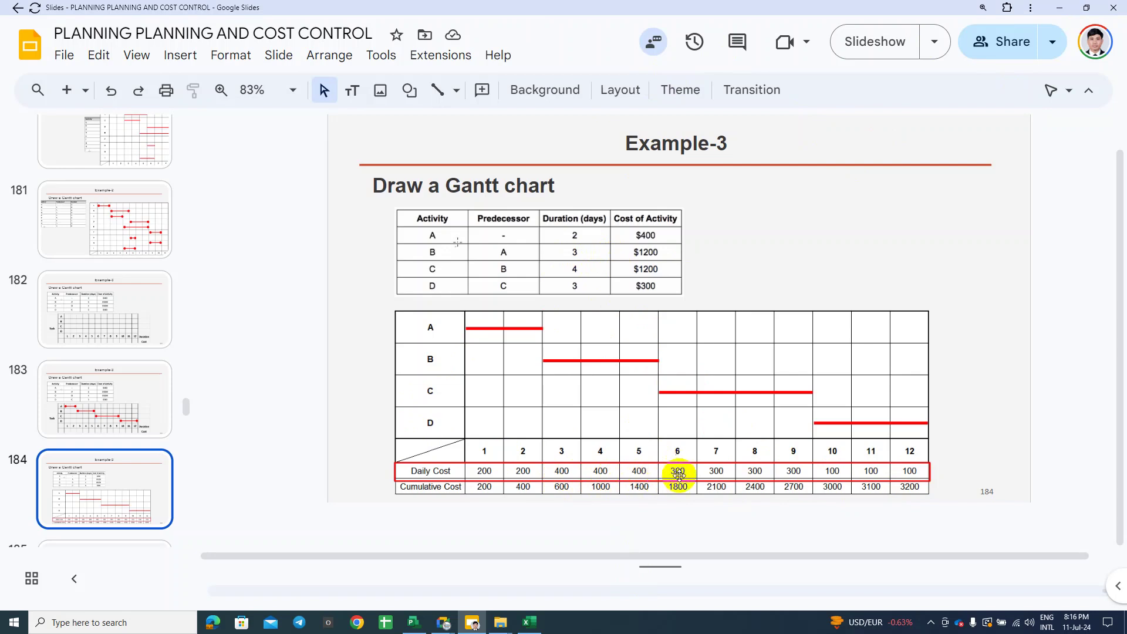
pyautogui.click(680, 480)
pyautogui.click(759, 512)
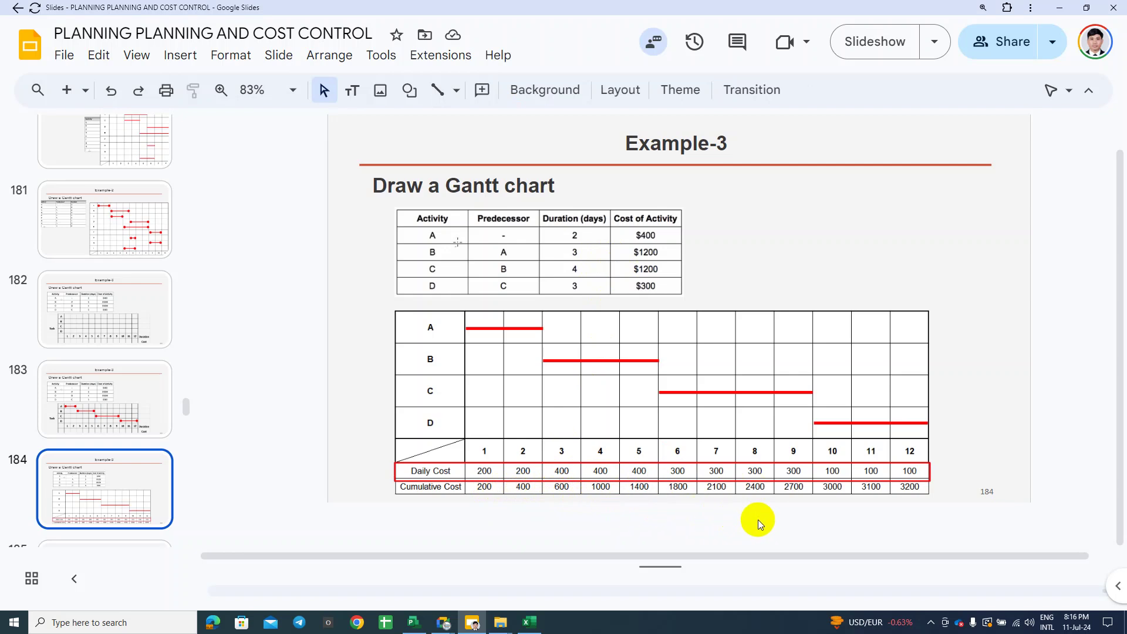
# Place Excel beside the chart and enter daily costs 200 in A1:B1 and 400 in C1:E1.
pyautogui.click(528, 625)
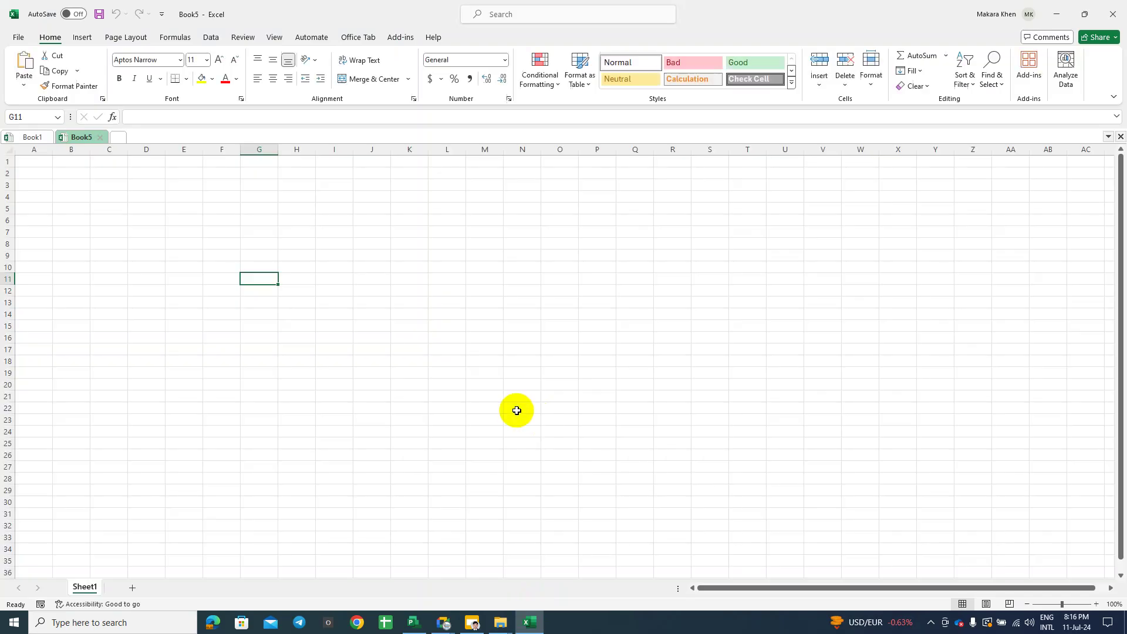
pyautogui.doubleClick(280, 12)
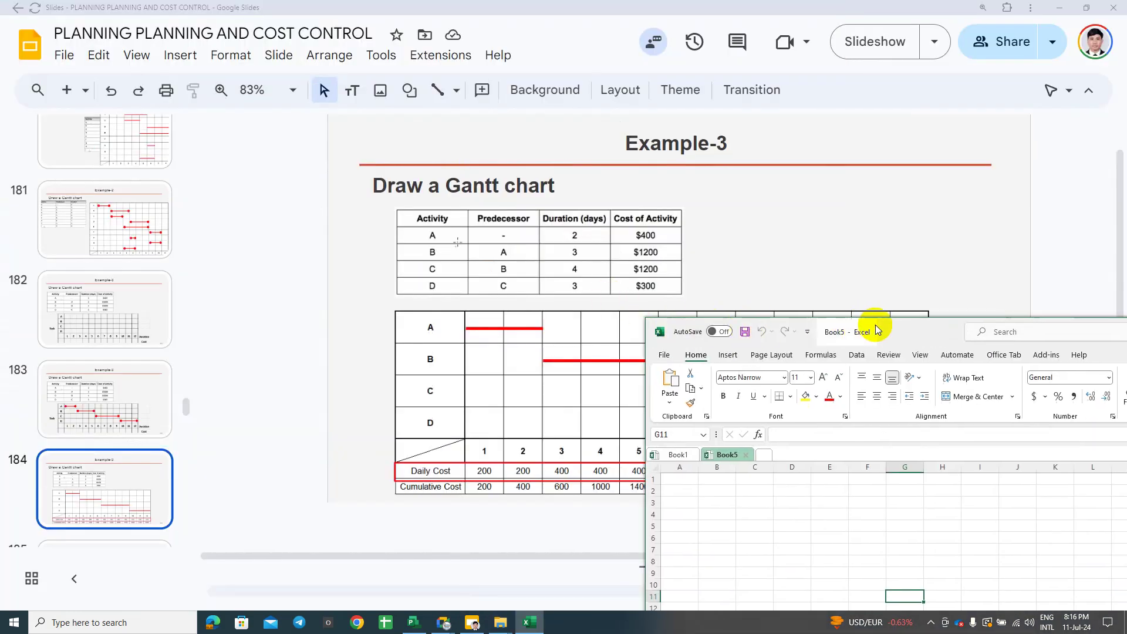
pyautogui.moveTo(867, 329); pyautogui.dragTo(1044, 211)
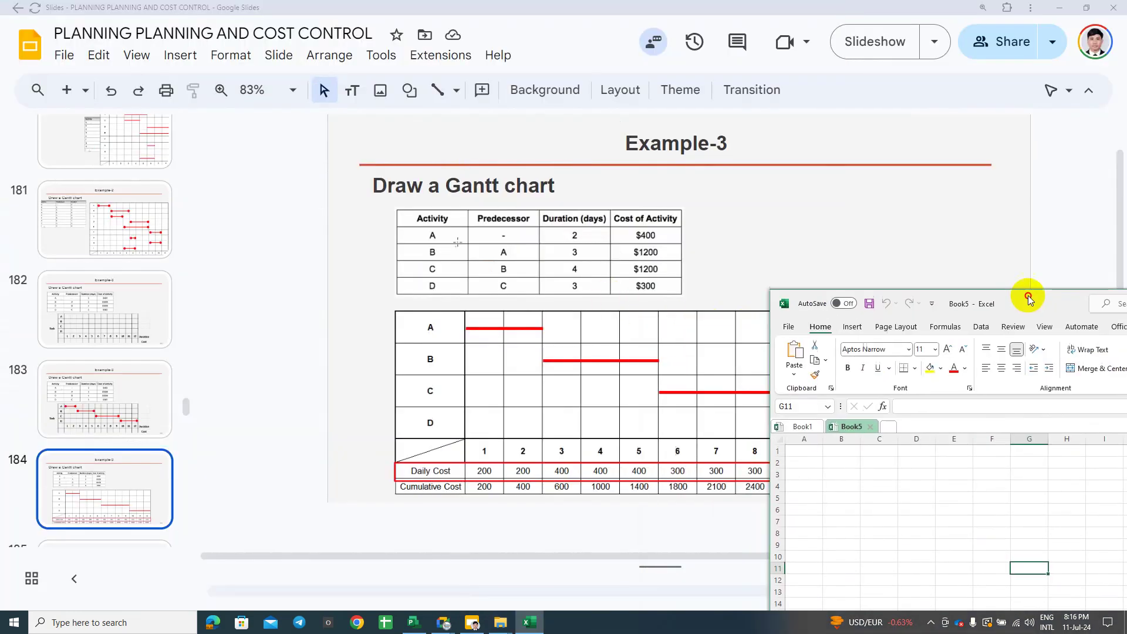
pyautogui.click(863, 410)
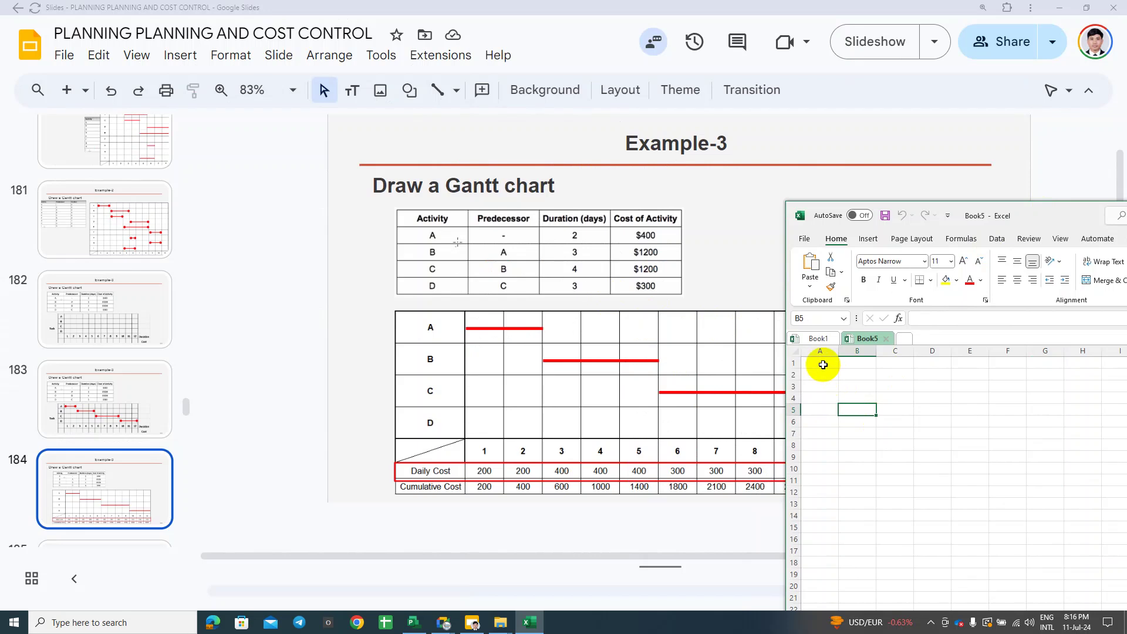
pyautogui.click(820, 363)
pyautogui.write('200')
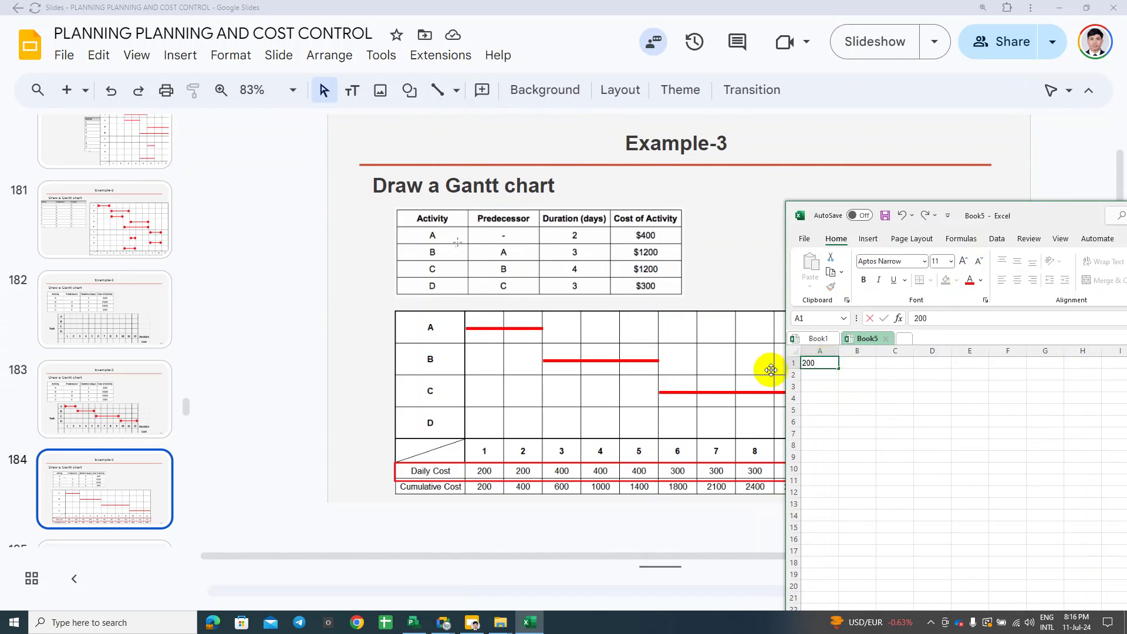
pyautogui.press('Tab')
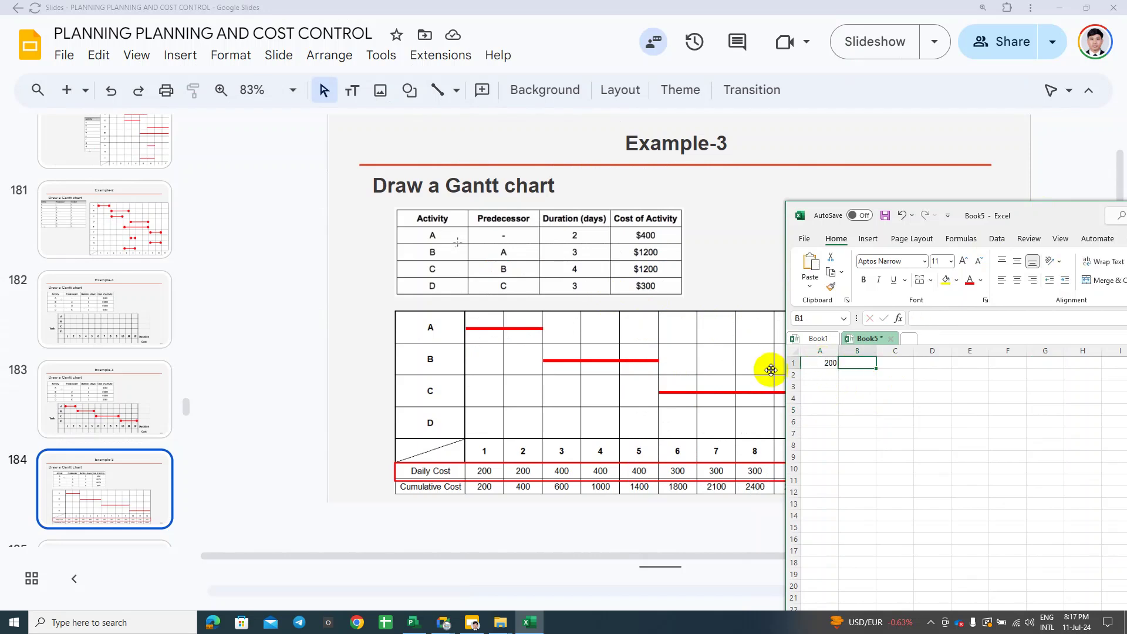
pyautogui.click(833, 363)
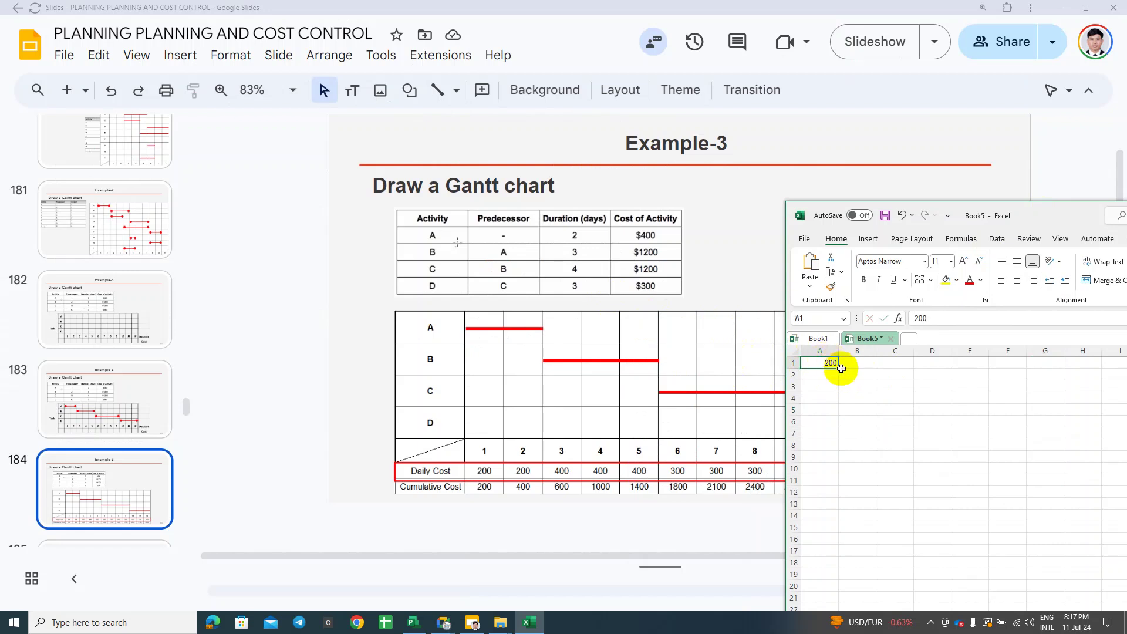
pyautogui.moveTo(838, 365); pyautogui.dragTo(870, 363)
pyautogui.click(893, 364)
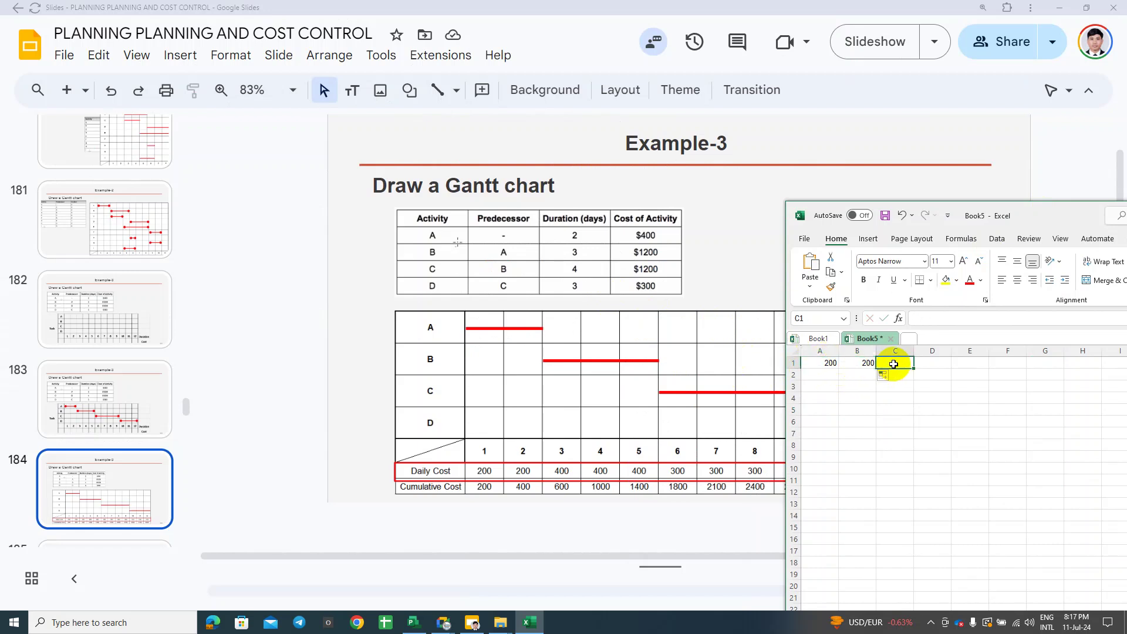
pyautogui.write('400')
pyautogui.press('Return')
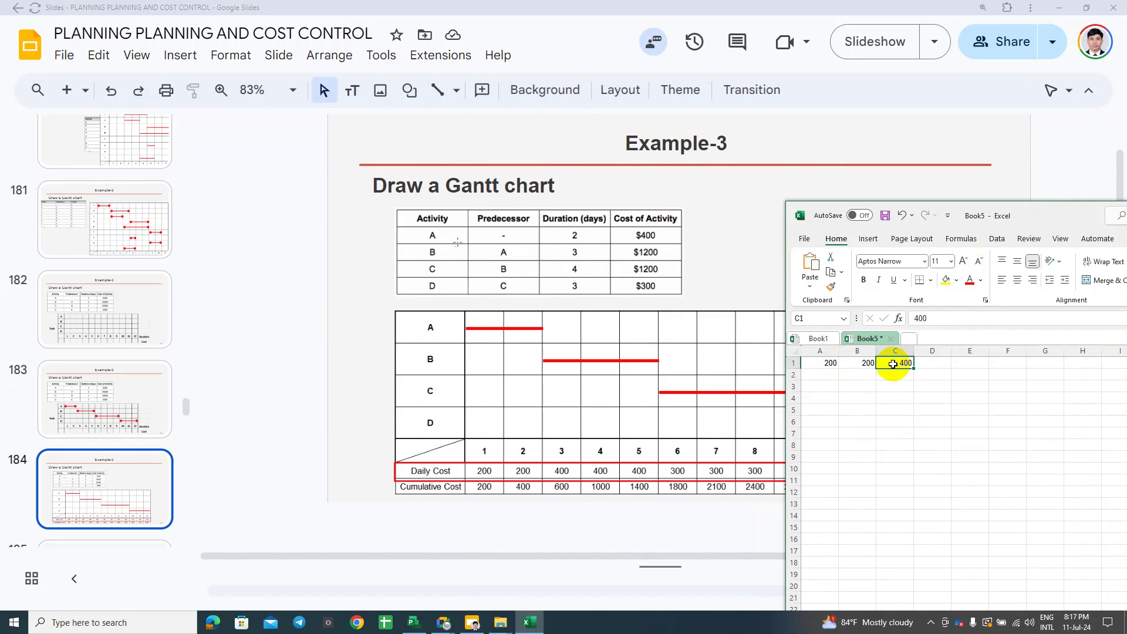
pyautogui.moveTo(914, 368); pyautogui.dragTo(984, 365)
# Fill 300 into F1:I1 and 100 into J1:L1.
pyautogui.click(992, 366)
pyautogui.write('300')
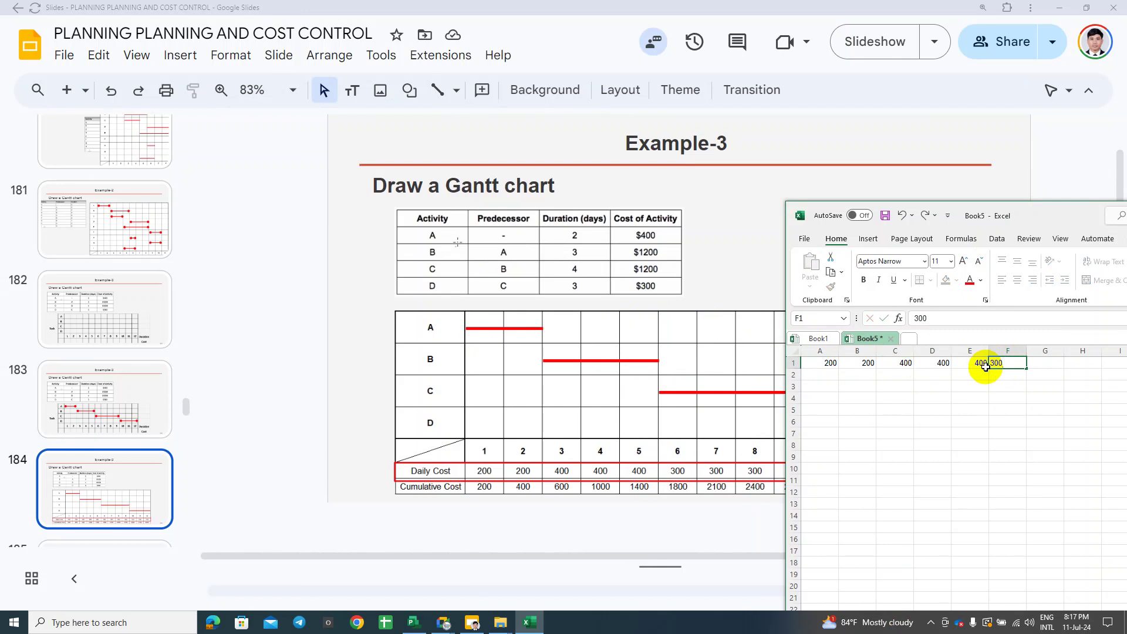
pyautogui.press('Return')
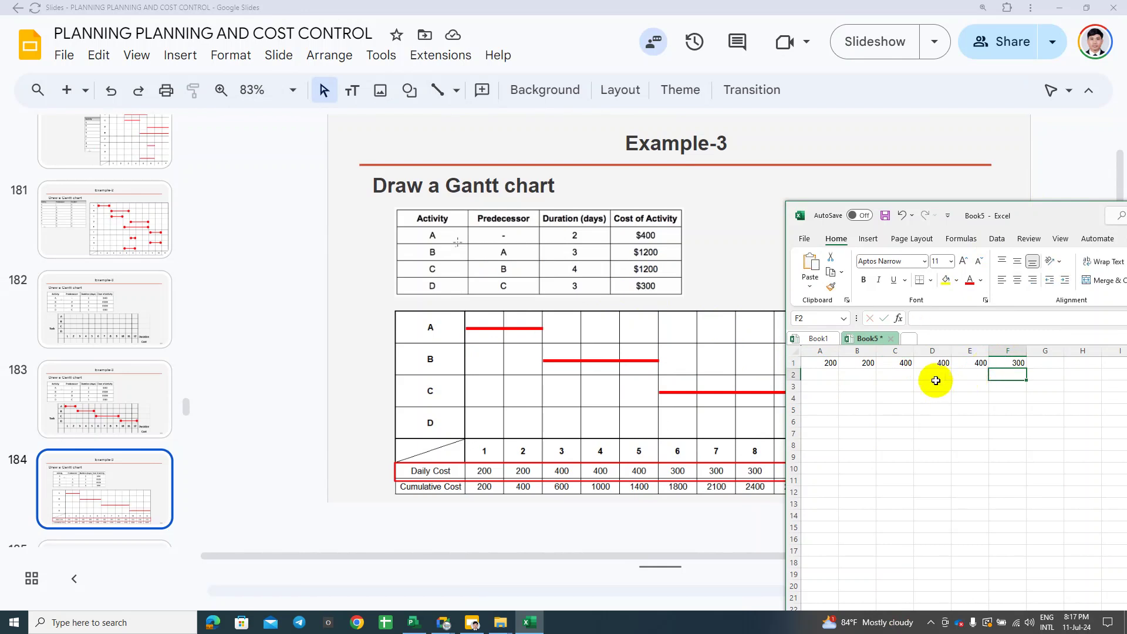
pyautogui.click(1007, 364)
pyautogui.moveTo(1026, 368); pyautogui.dragTo(1122, 370)
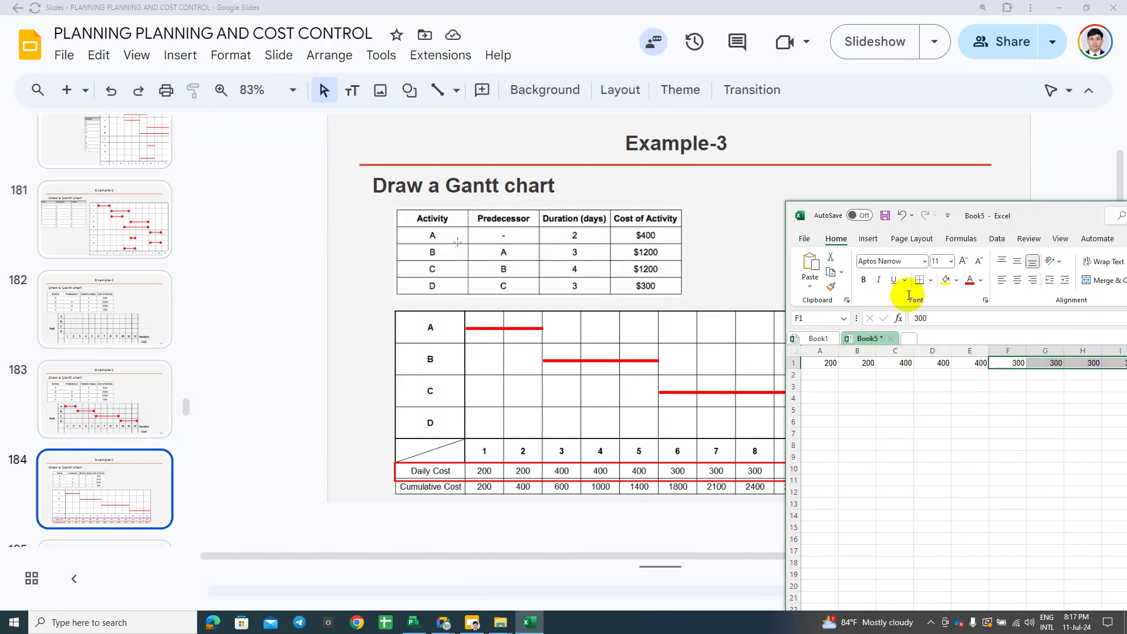
pyautogui.moveTo(1035, 214); pyautogui.dragTo(778, 179)
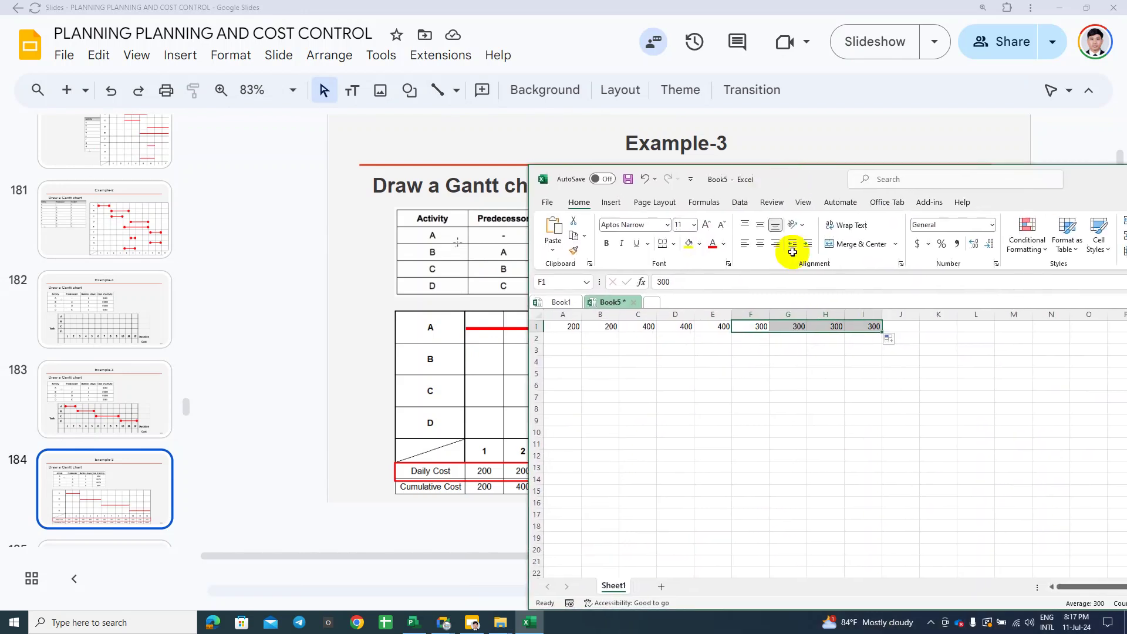
pyautogui.click(898, 327)
pyautogui.write('100')
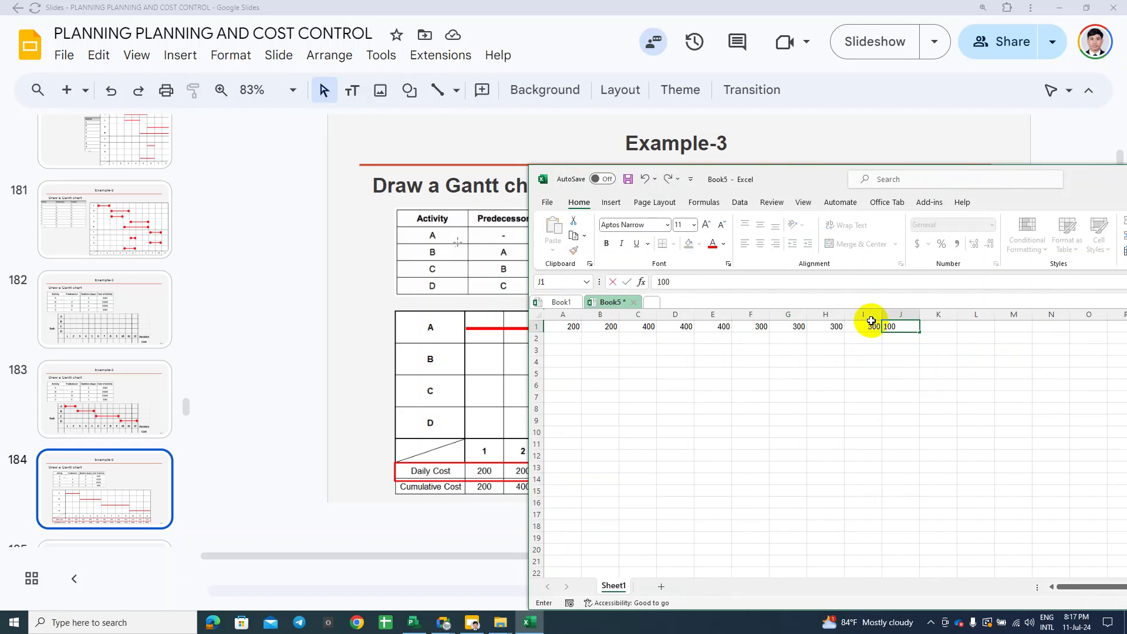
pyautogui.click(910, 327)
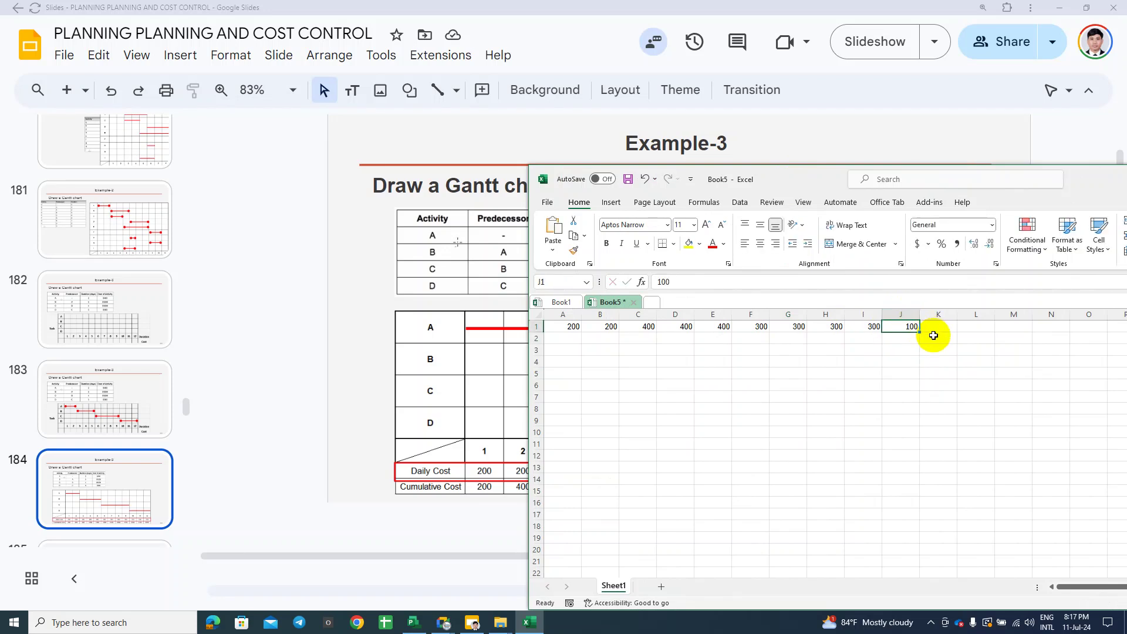
pyautogui.moveTo(919, 331); pyautogui.dragTo(982, 332)
pyautogui.moveTo(822, 172)
pyautogui.mouseDown()
pyautogui.moveTo(746, 558)
pyautogui.moveTo(686, 2)
pyautogui.mouseUp()
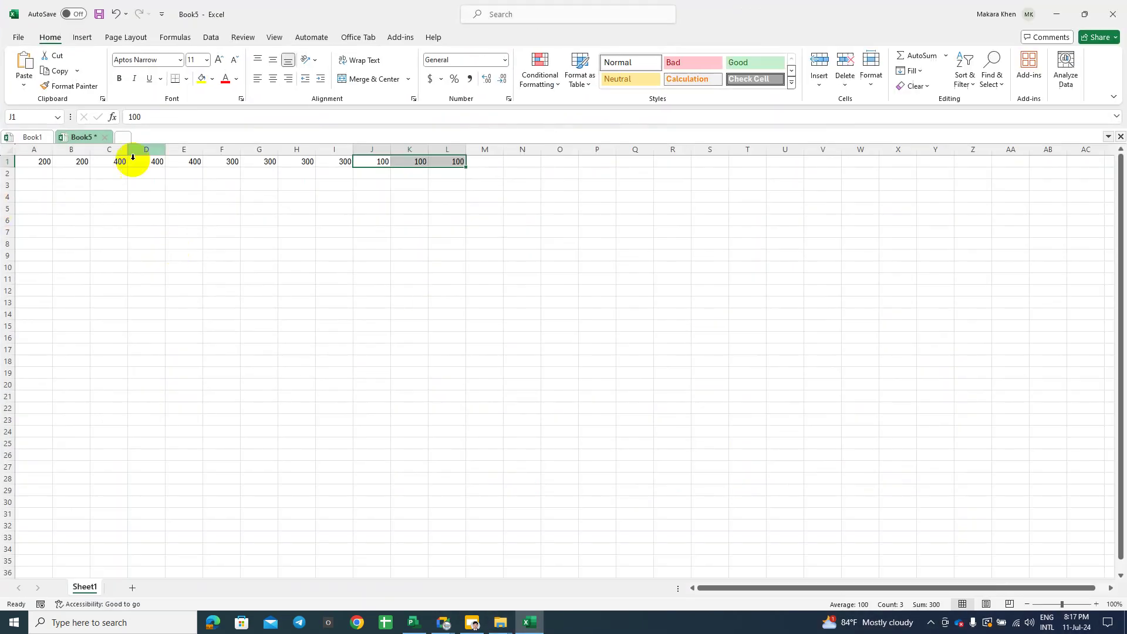
# Select the twelve daily costs to check their total against the slide's Gantt grid.
pyautogui.moveTo(47, 163); pyautogui.dragTo(470, 164)
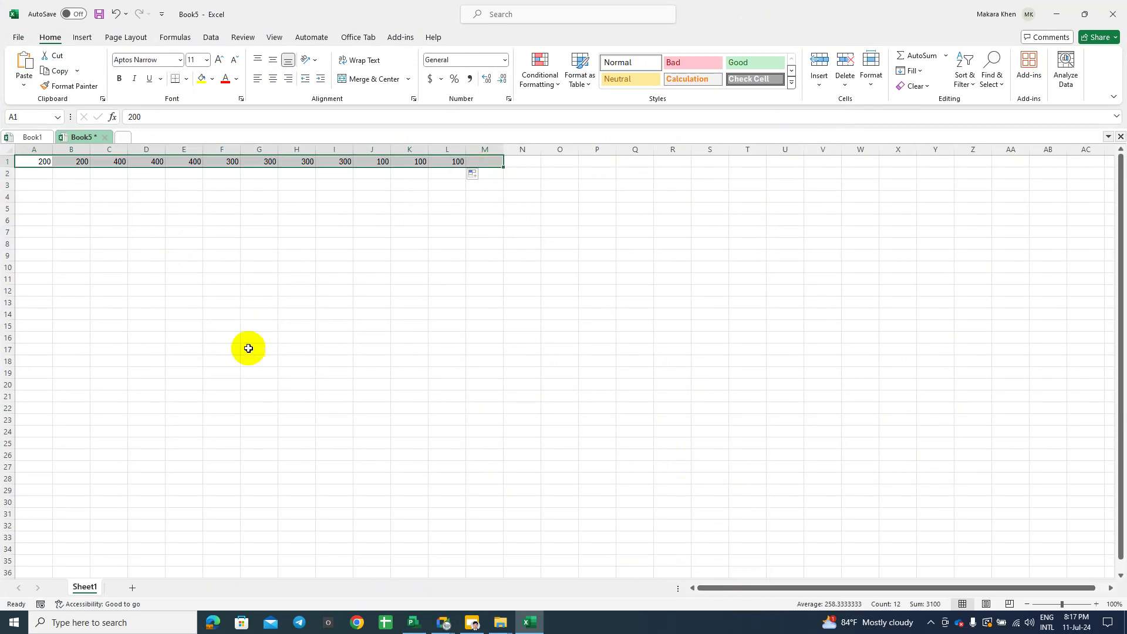
pyautogui.moveTo(261, 351); pyautogui.dragTo(259, 338)
pyautogui.moveTo(44, 163); pyautogui.dragTo(458, 166)
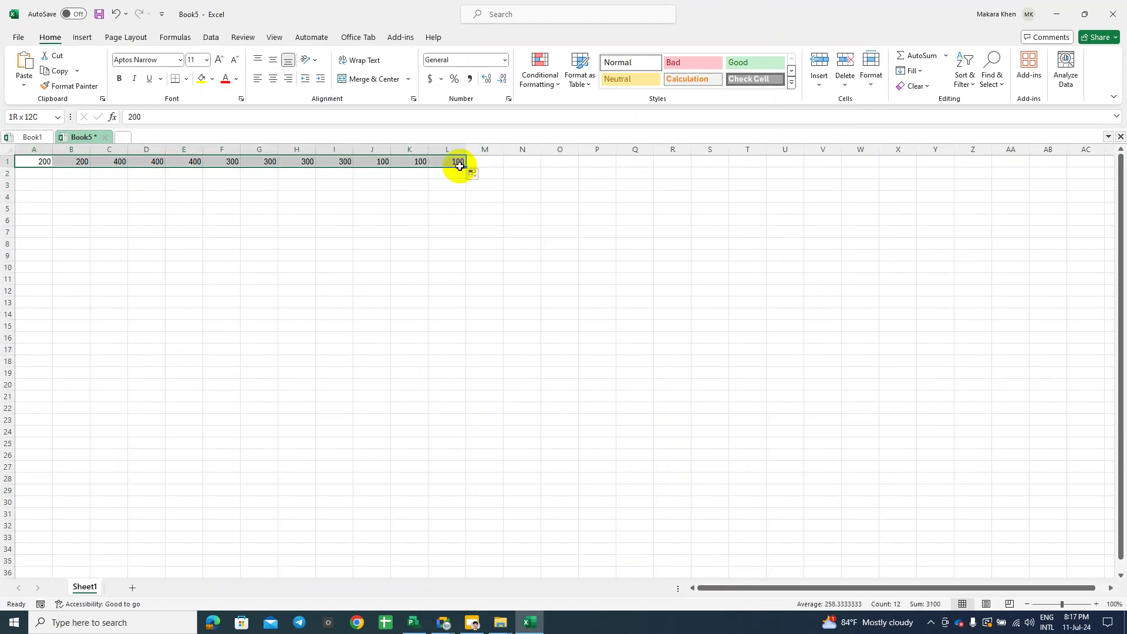
pyautogui.moveTo(810, 7)
pyautogui.mouseDown()
pyautogui.moveTo(790, 434)
pyautogui.moveTo(814, 534)
pyautogui.moveTo(1113, 368)
pyautogui.moveTo(968, 317)
pyautogui.mouseUp()
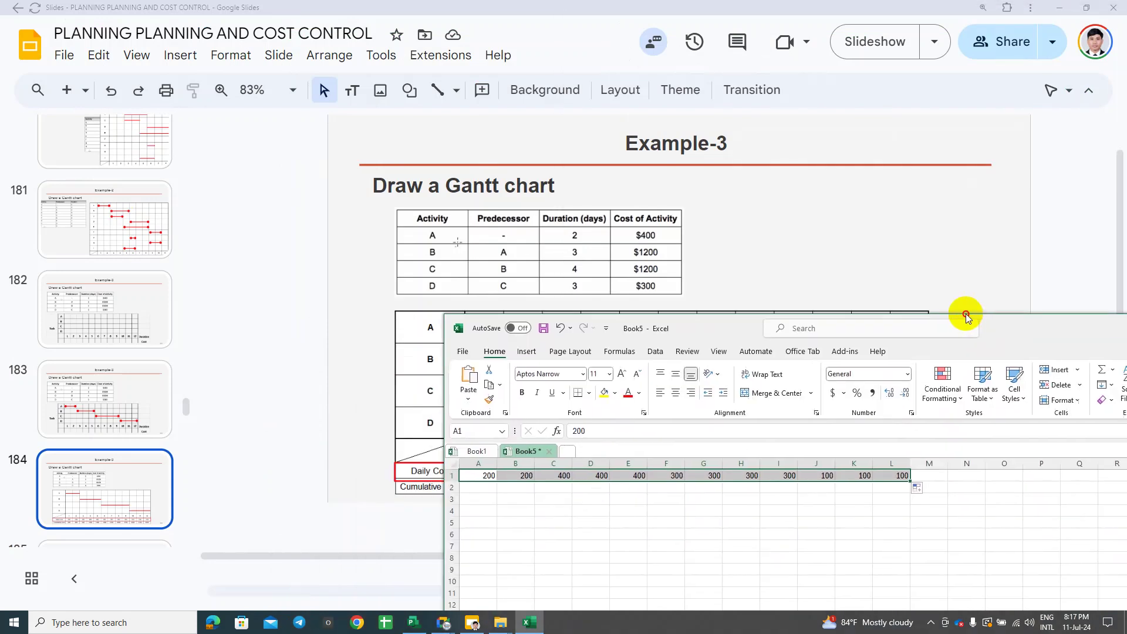
pyautogui.moveTo(967, 317)
pyautogui.mouseDown()
pyautogui.moveTo(985, 509)
pyautogui.moveTo(855, 287)
pyautogui.moveTo(737, 2)
pyautogui.mouseUp()
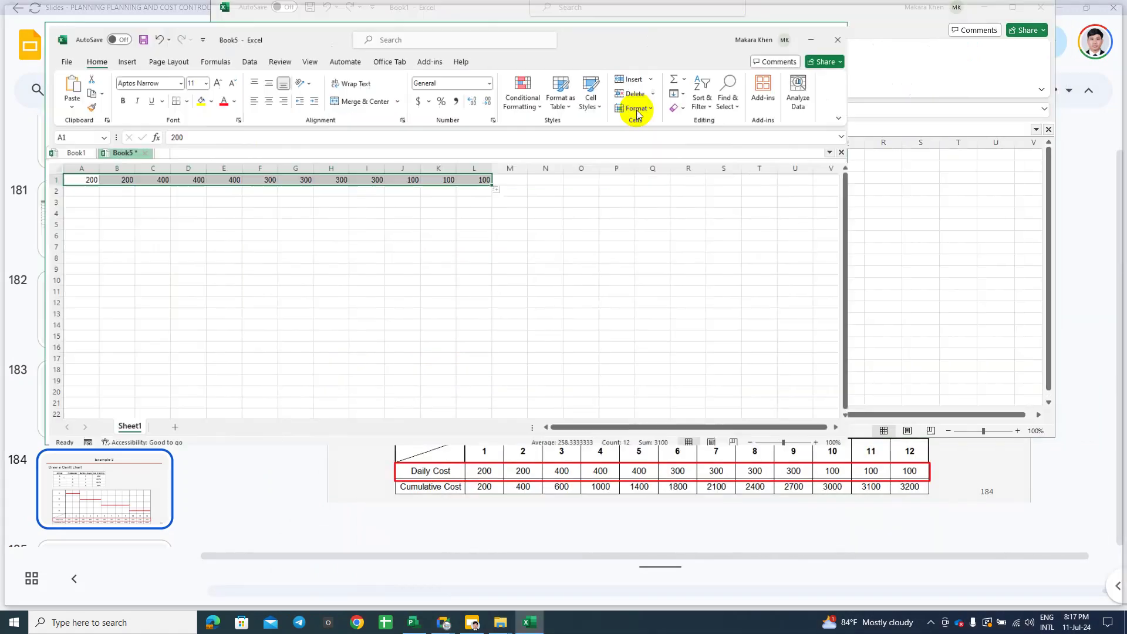
# Enter =A1 in A2 and =A2+B1 in B2, filling it across to L2.
pyautogui.click(29, 175)
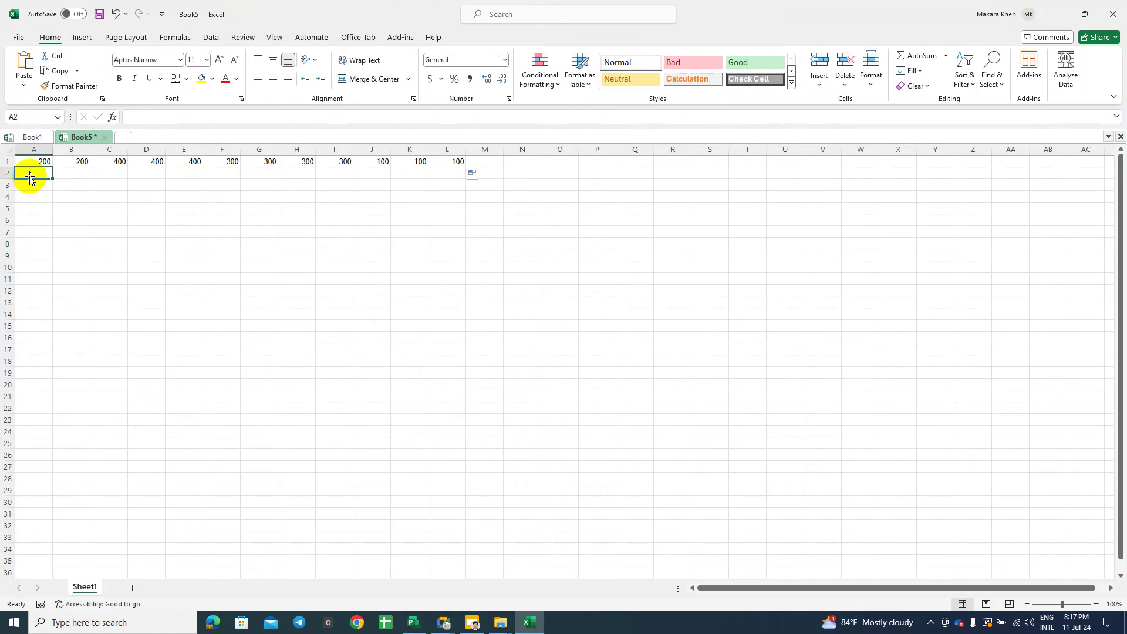
pyautogui.write('=')
pyautogui.press('Return')
pyautogui.click(67, 175)
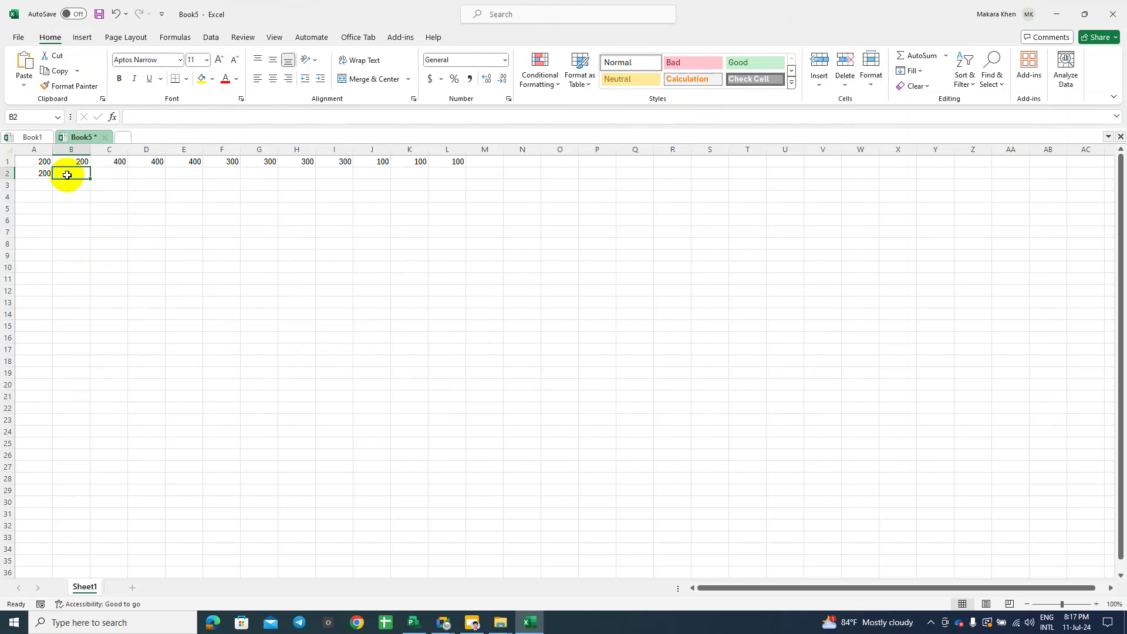
pyautogui.write('=')
pyautogui.click(46, 173)
pyautogui.write('+')
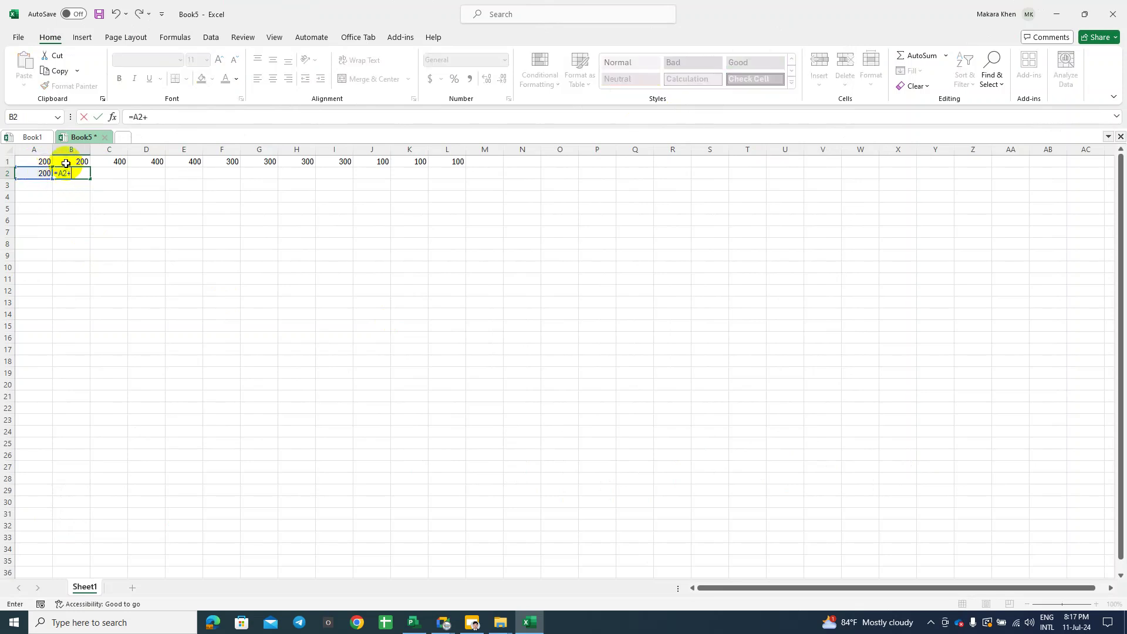
pyautogui.press('Return')
pyautogui.click(85, 174)
pyautogui.moveTo(91, 179); pyautogui.dragTo(463, 175)
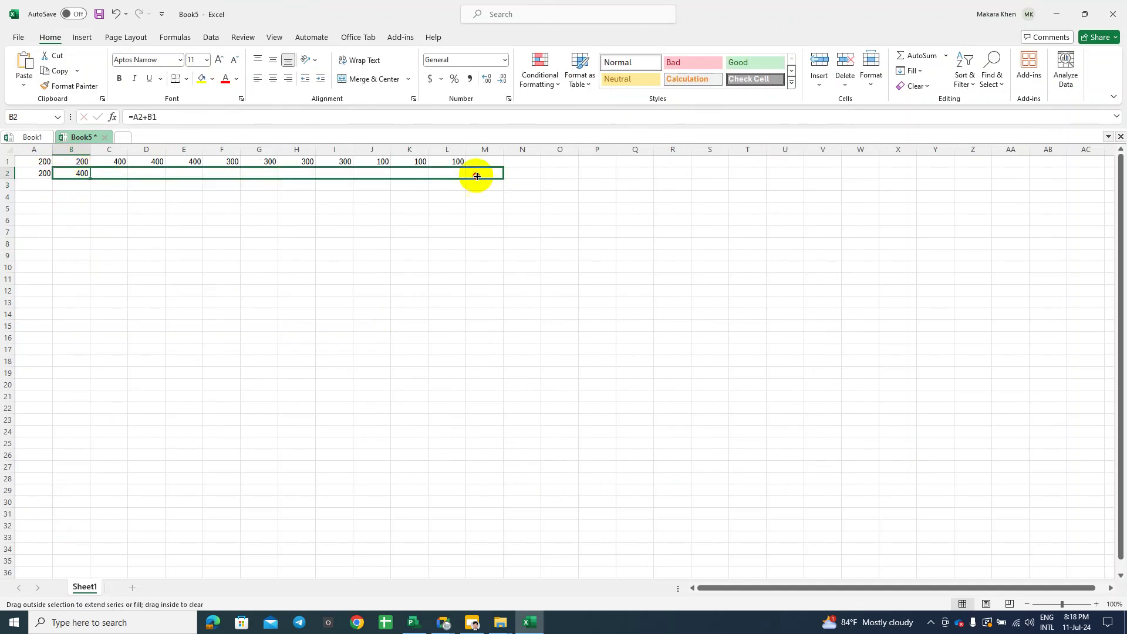
pyautogui.click(480, 223)
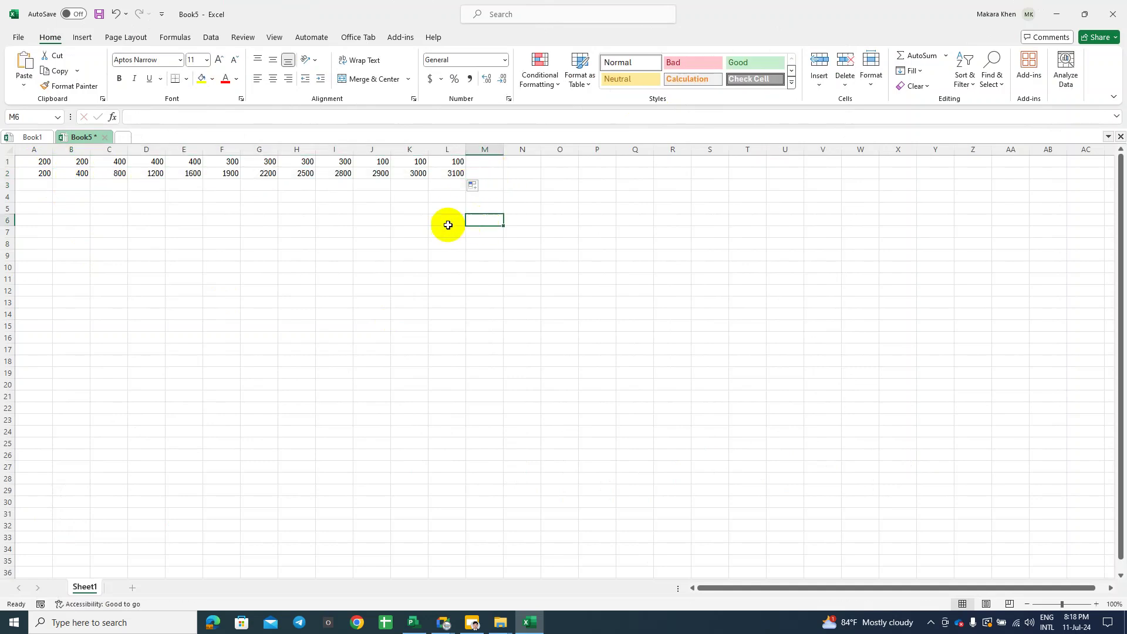
# Minimize Excel and the browser and maximize Project, showing Example 1's $3,100 total cost.
pyautogui.click(1058, 17)
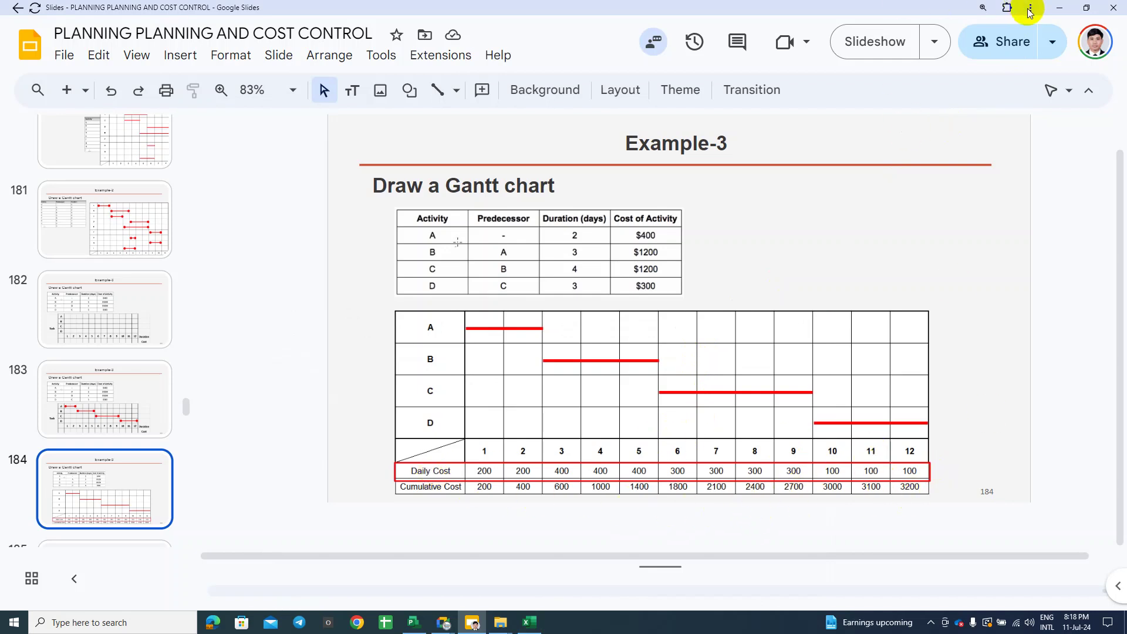
pyautogui.click(1055, 10)
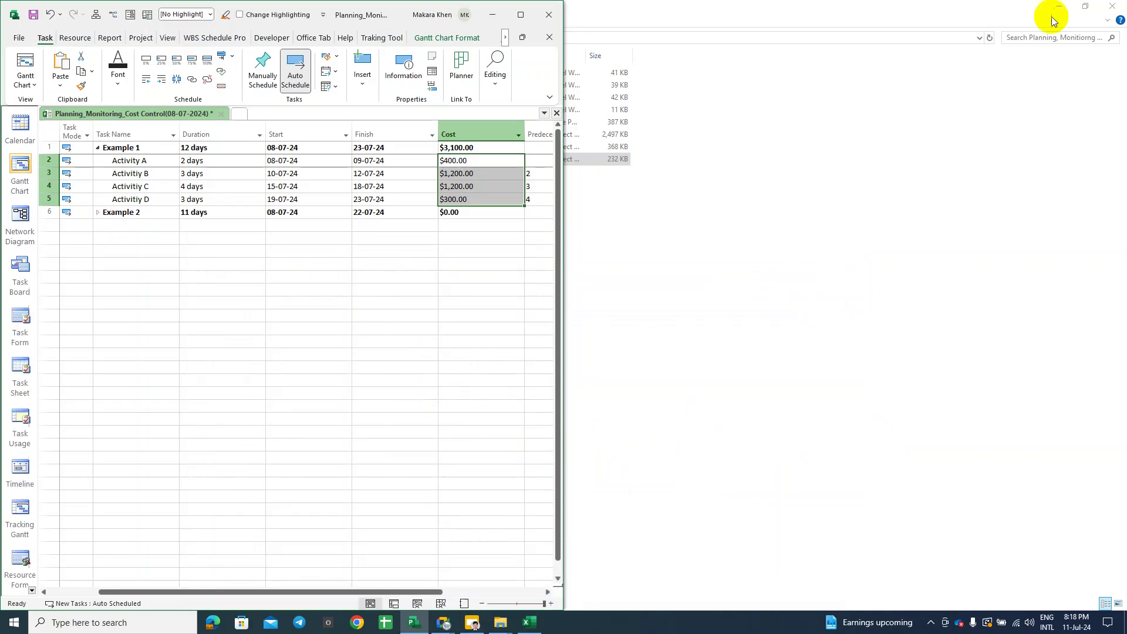
pyautogui.click(502, 303)
pyautogui.click(456, 148)
pyautogui.click(520, 15)
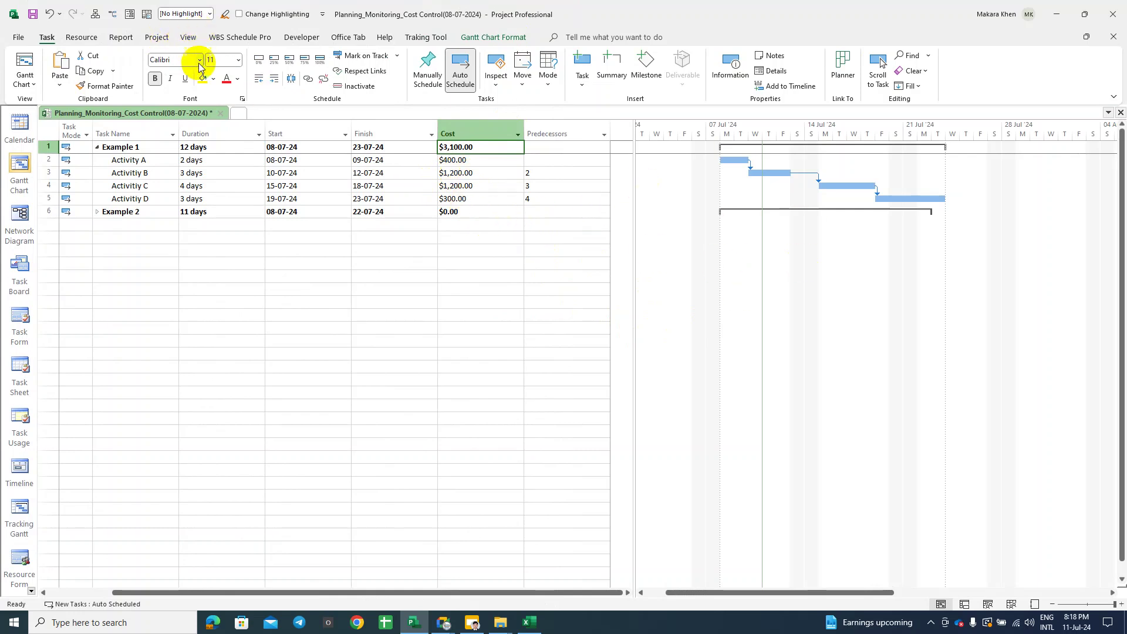
pyautogui.click(421, 284)
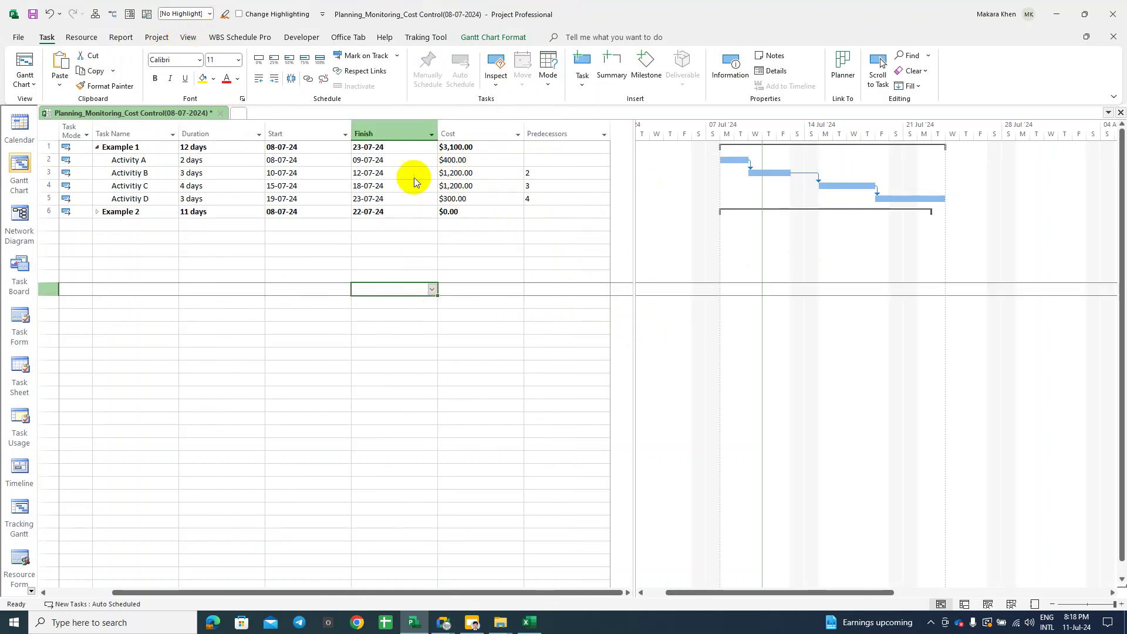
# Open the Costs report list on the Report tab.
pyautogui.click(187, 37)
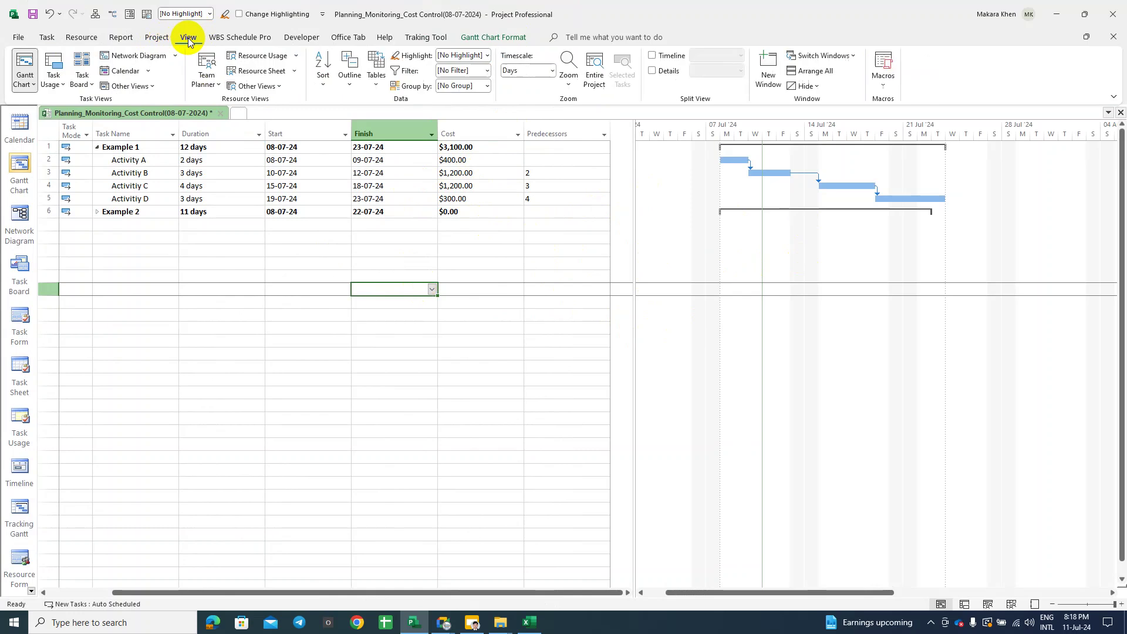
pyautogui.click(119, 37)
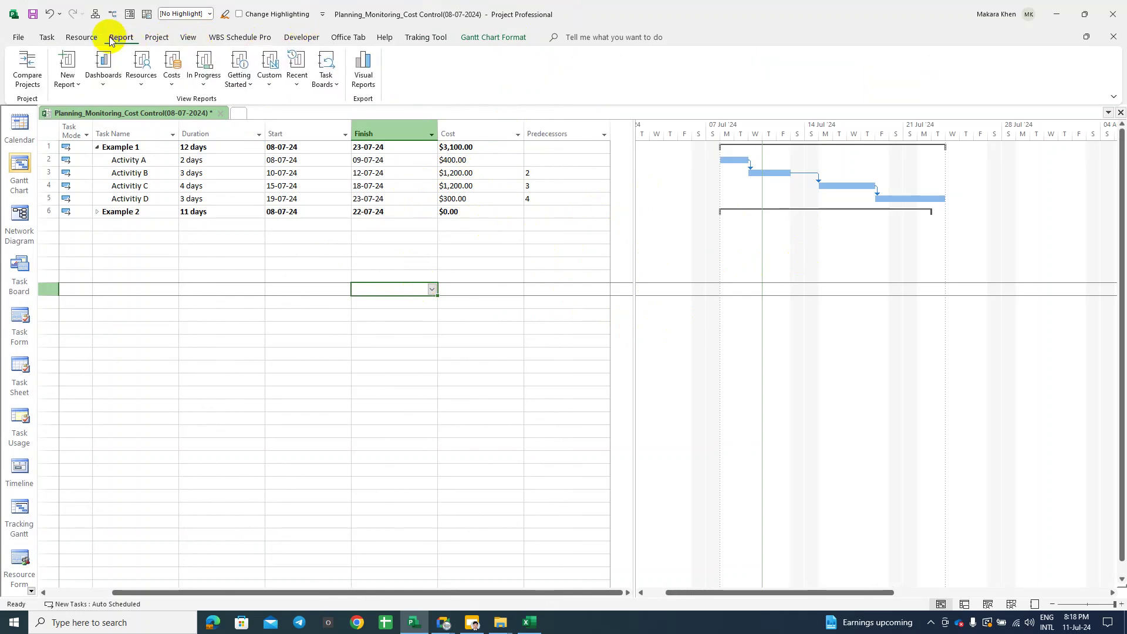
pyautogui.click(172, 75)
# Open the Cash Flow report and move its chart to the right of the text box.
pyautogui.click(198, 102)
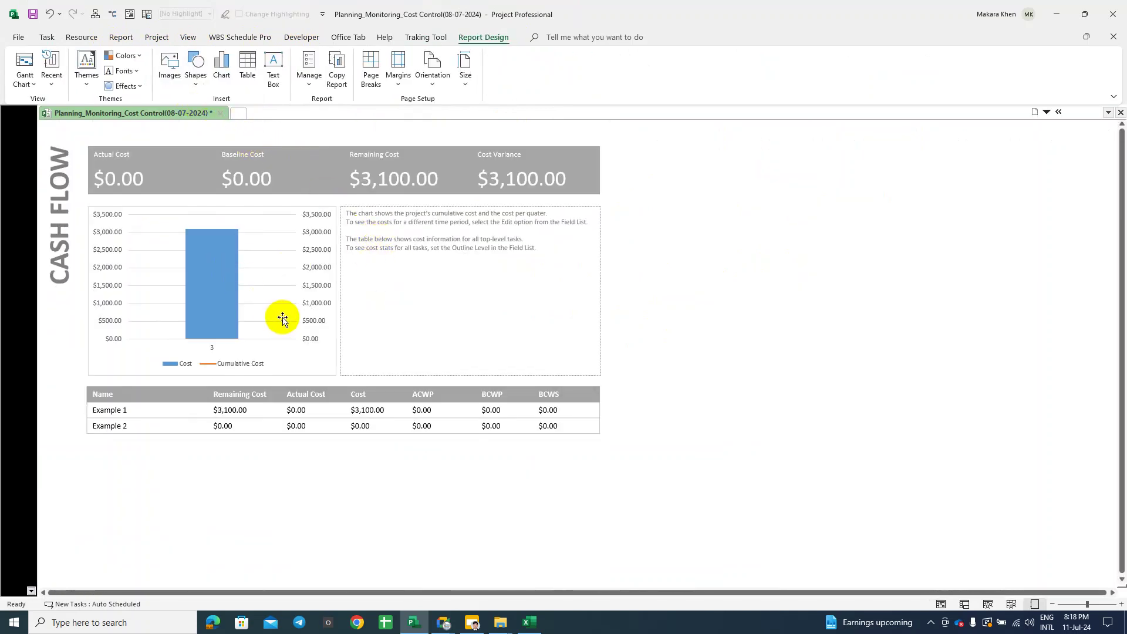
pyautogui.click(328, 317)
pyautogui.click(338, 317)
pyautogui.click(326, 373)
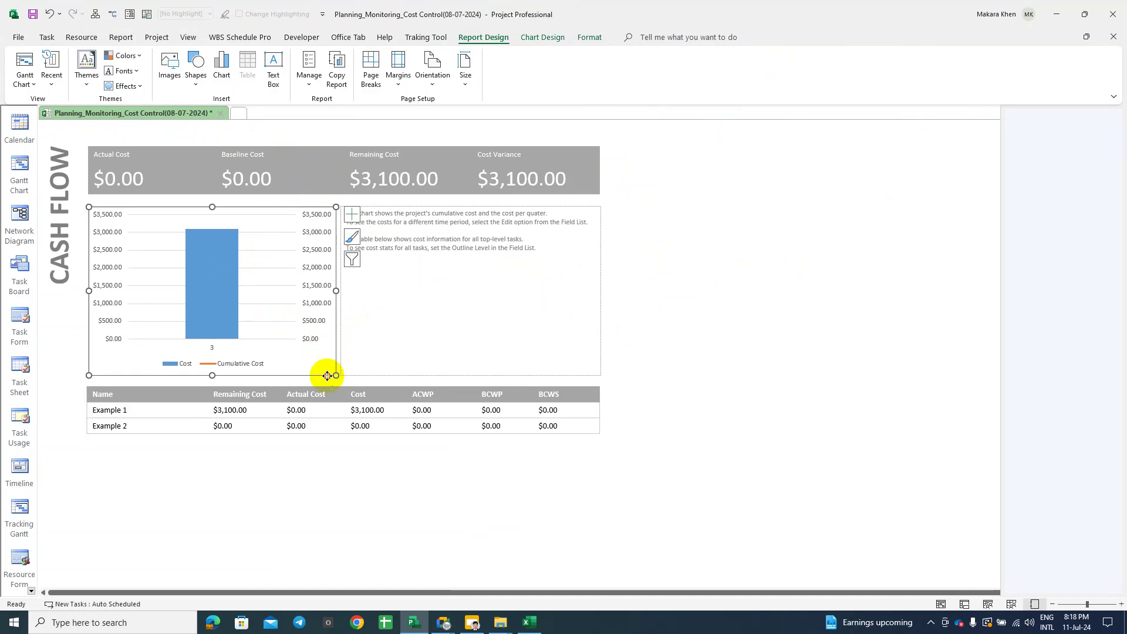
pyautogui.moveTo(327, 372)
pyautogui.mouseDown()
pyautogui.moveTo(748, 382)
pyautogui.moveTo(886, 335)
pyautogui.mouseUp()
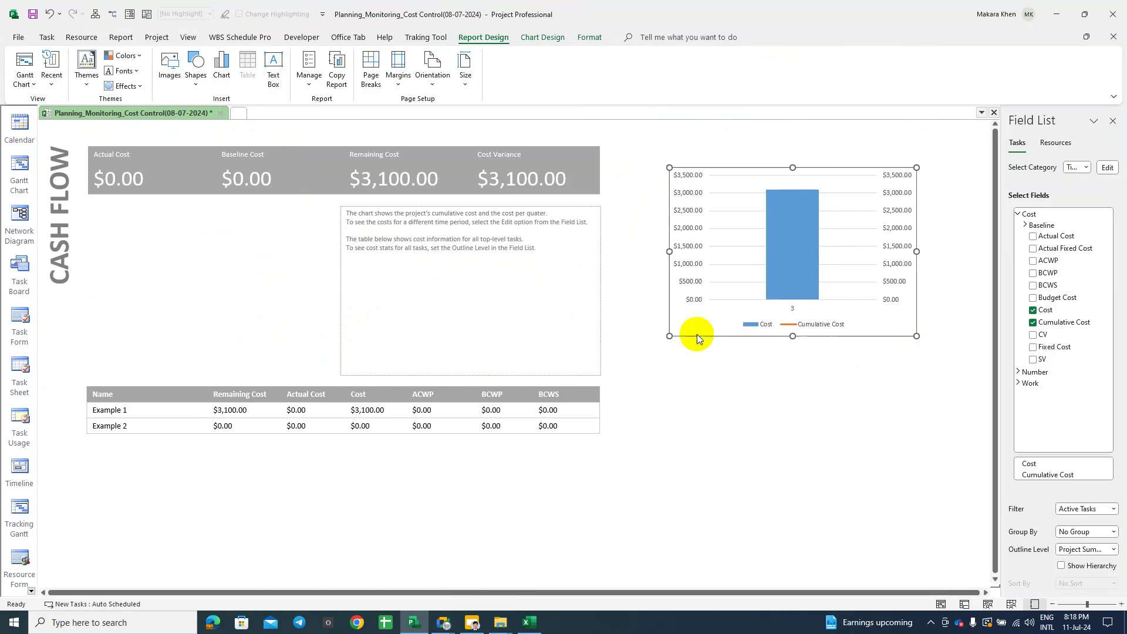
pyautogui.keyDown('ctrl'); pyautogui.scroll(-2, 578, 327); pyautogui.keyUp('ctrl')
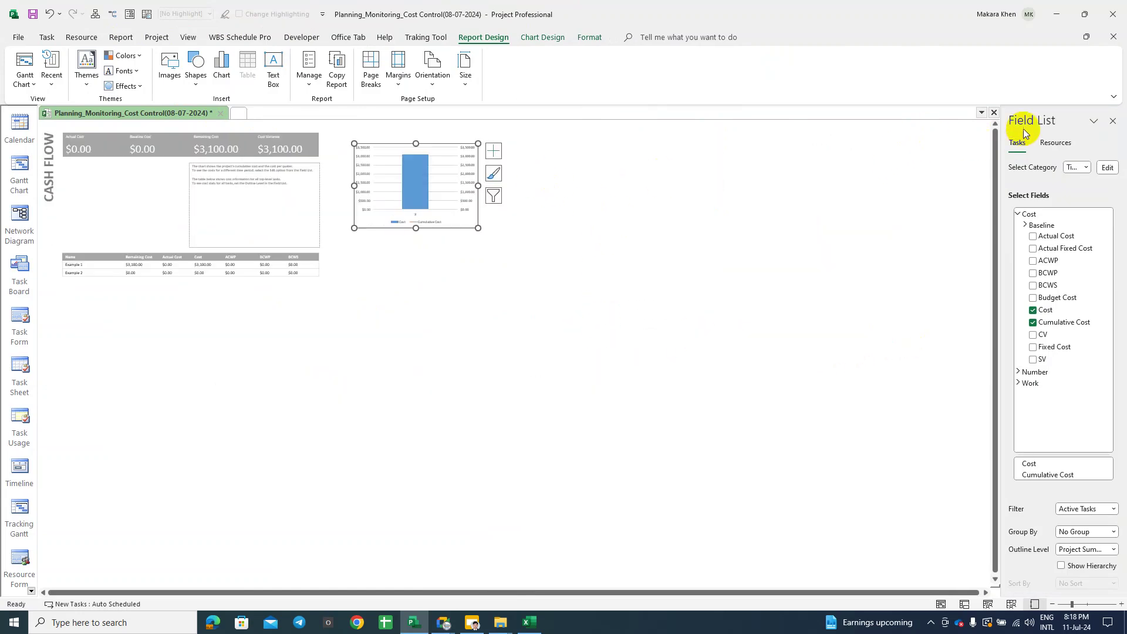
# Set the chart's time units to Days and enlarge the chart toward the lower right.
pyautogui.click(1107, 169)
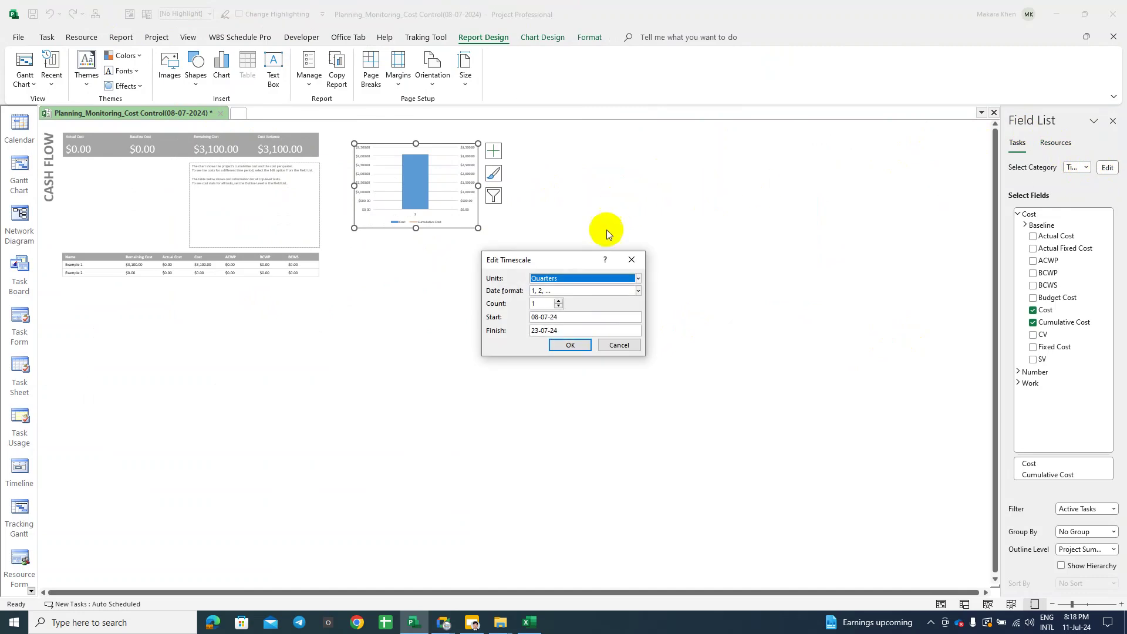
pyautogui.click(590, 281)
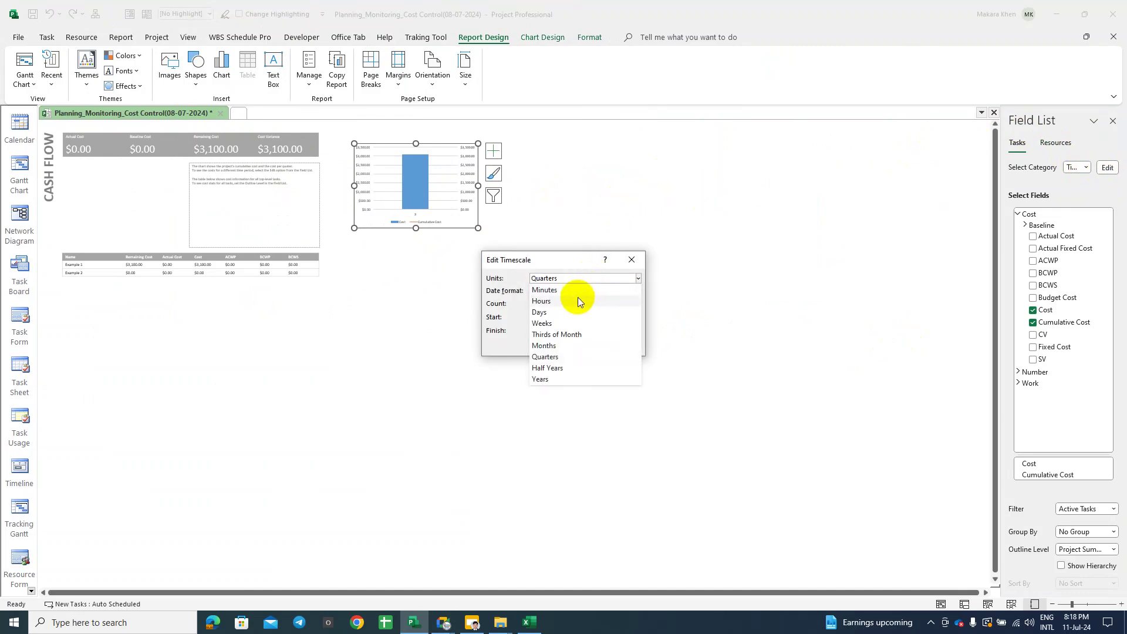
pyautogui.click(545, 320)
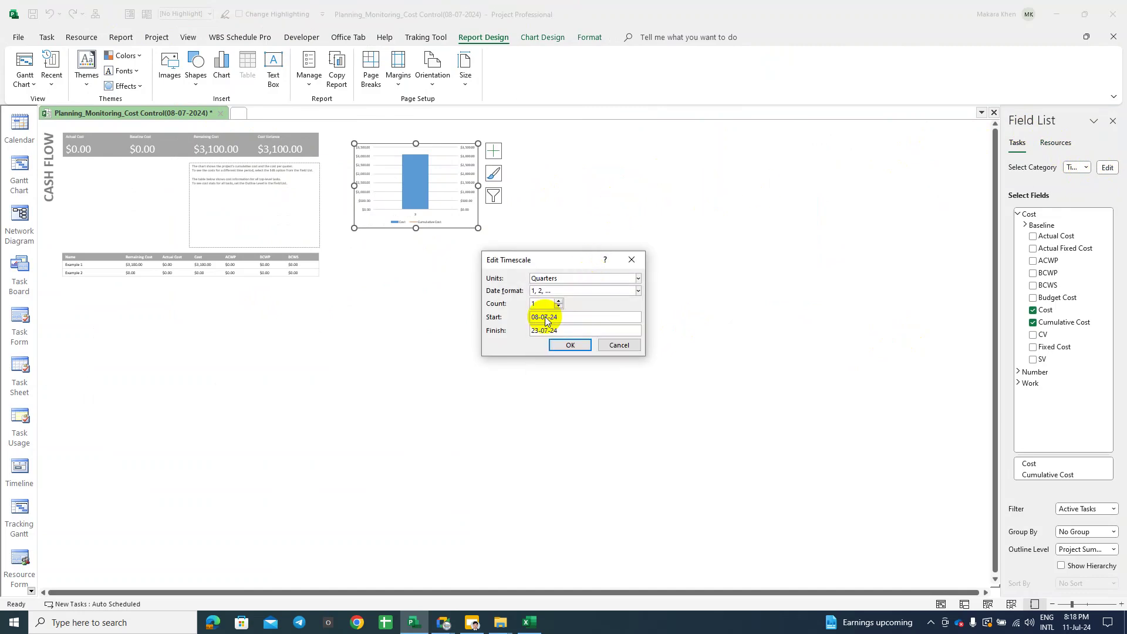
pyautogui.click(569, 345)
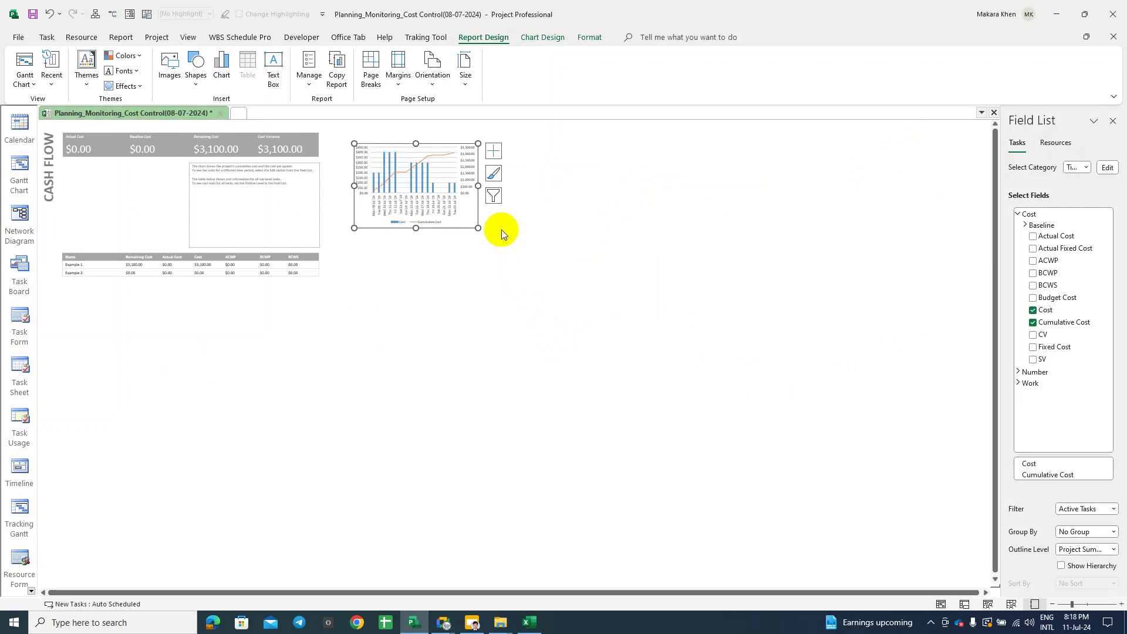
pyautogui.keyDown('ctrl'); pyautogui.scroll(3, 501, 226); pyautogui.keyUp('ctrl')
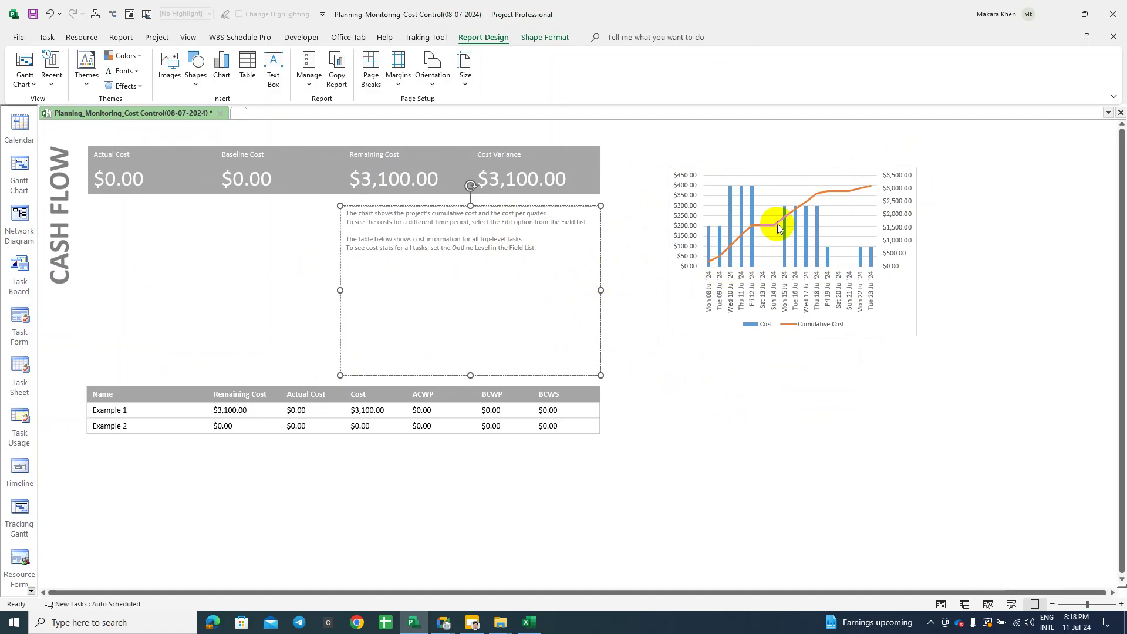
pyautogui.click(805, 333)
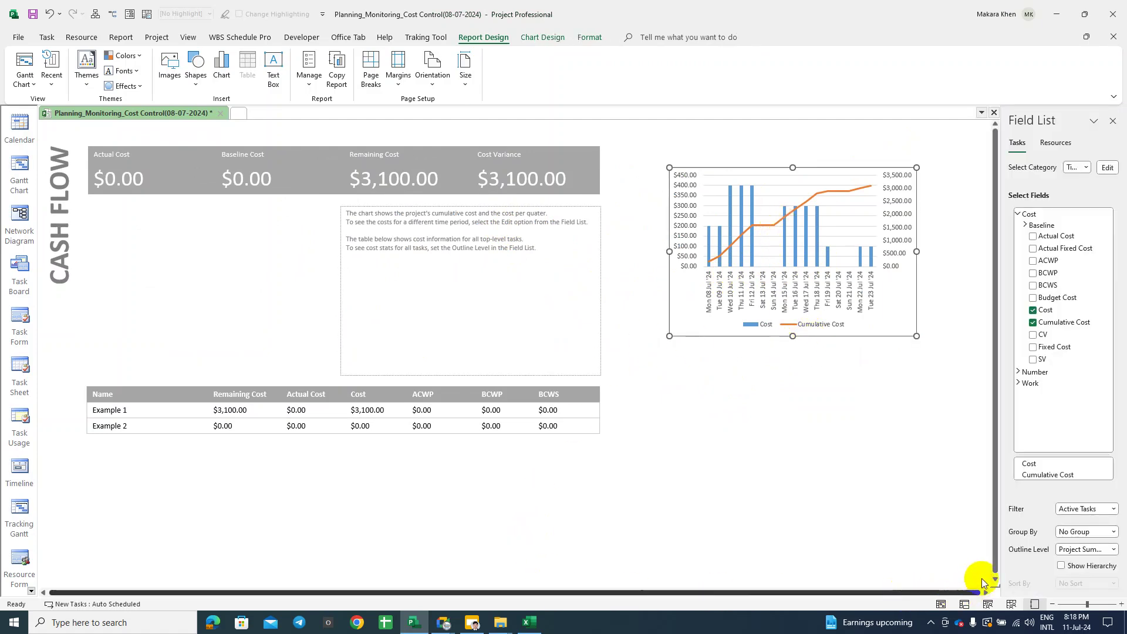
pyautogui.moveTo(911, 338); pyautogui.dragTo(992, 501)
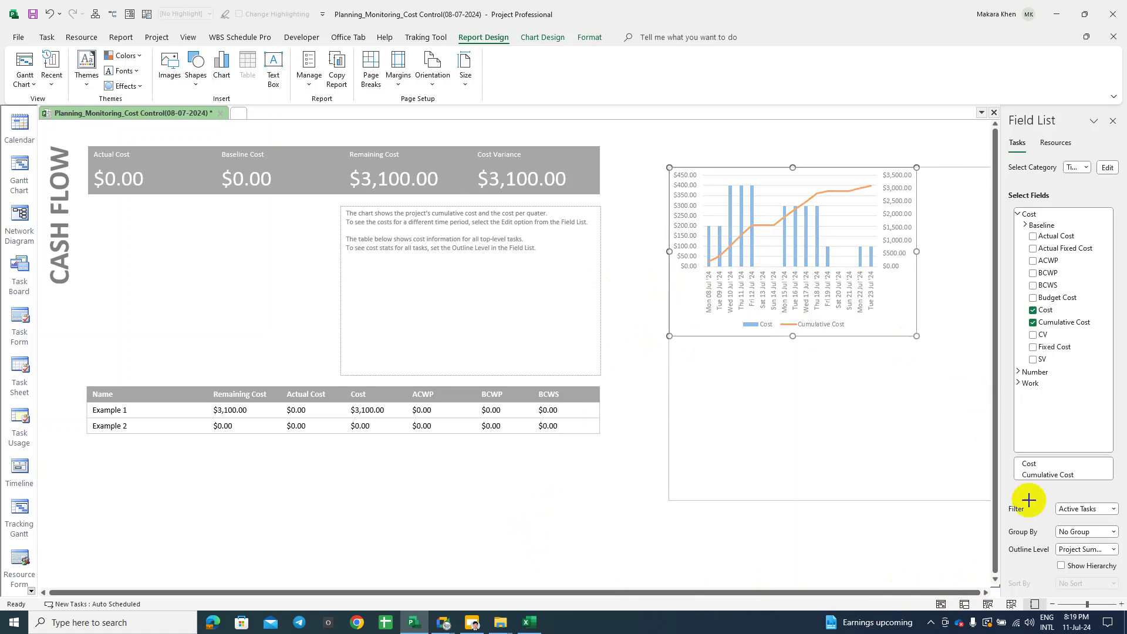
# Delete the cost summary tiles, the explanatory text box and the cost table from the report.
pyautogui.moveTo(666, 353); pyautogui.dragTo(730, 308)
pyautogui.click(475, 151)
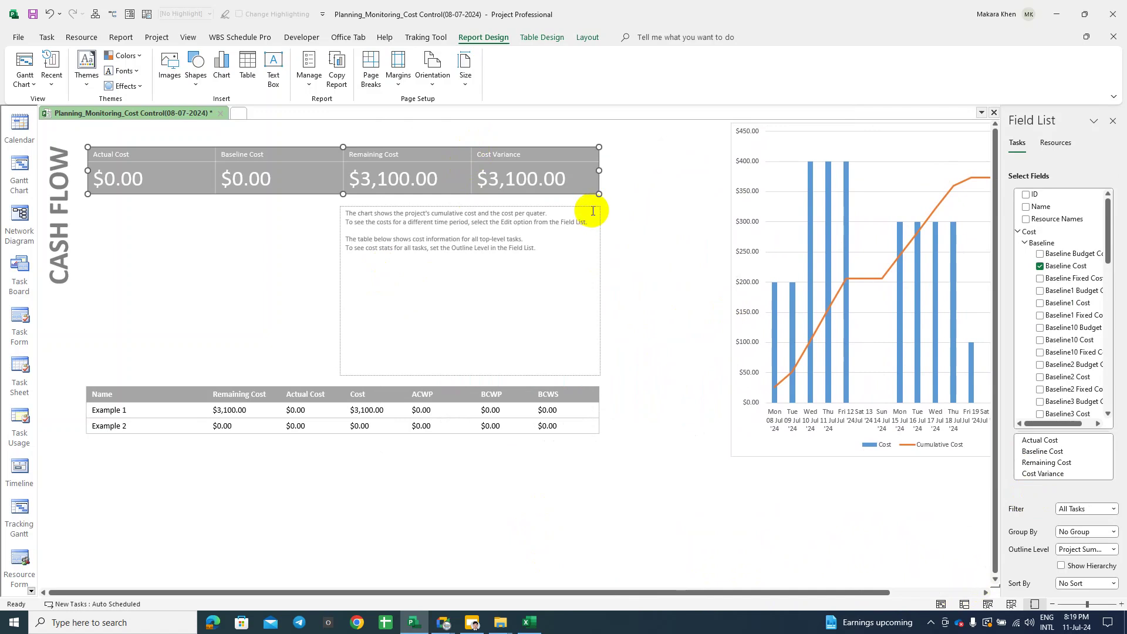
pyautogui.press('Delete')
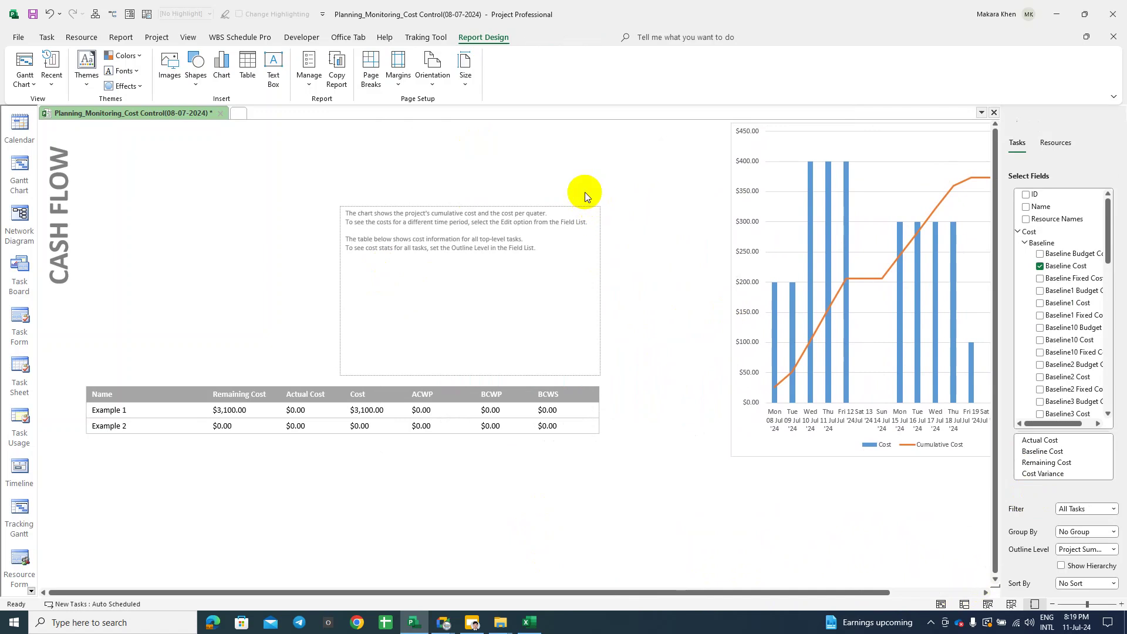
pyautogui.click(586, 209)
pyautogui.press('Delete')
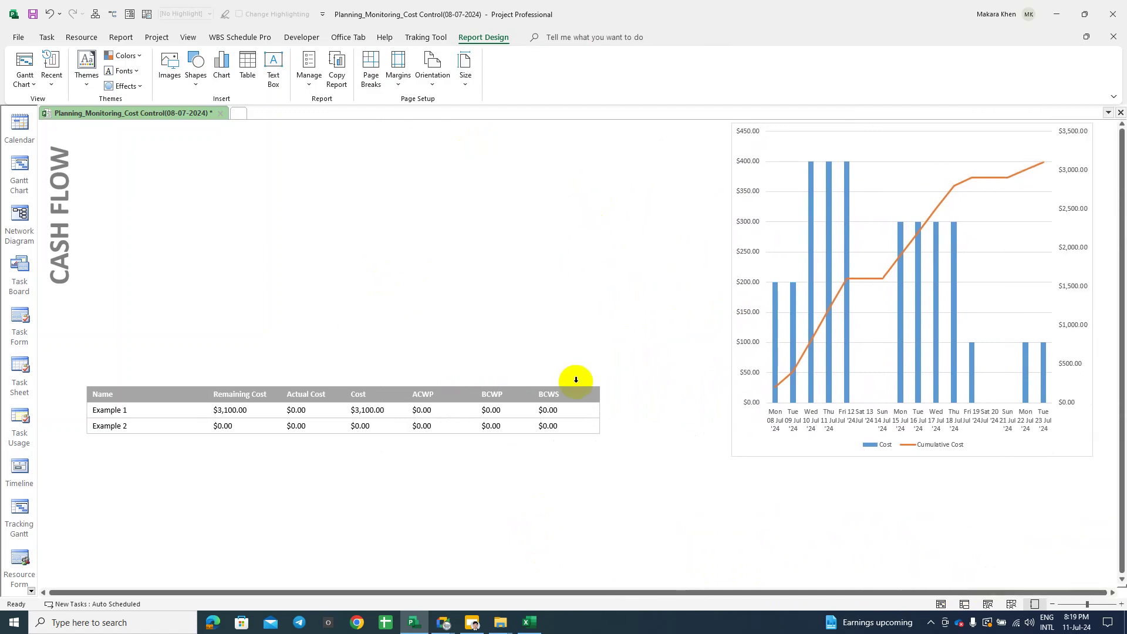
pyautogui.click(572, 389)
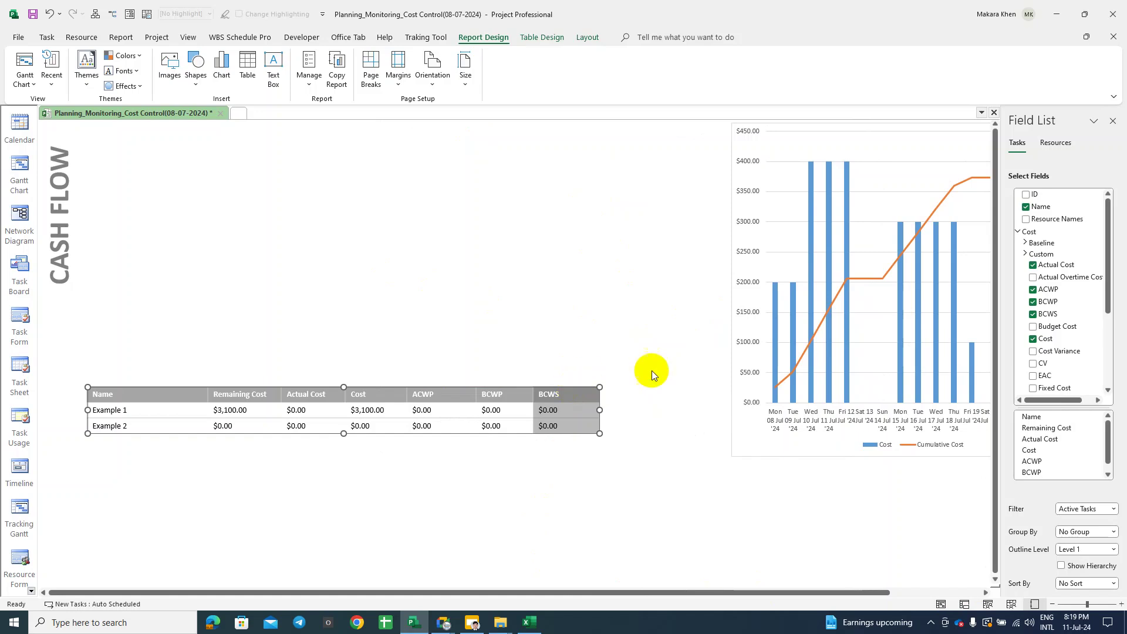
pyautogui.moveTo(730, 365); pyautogui.dragTo(508, 309)
pyautogui.click(422, 407)
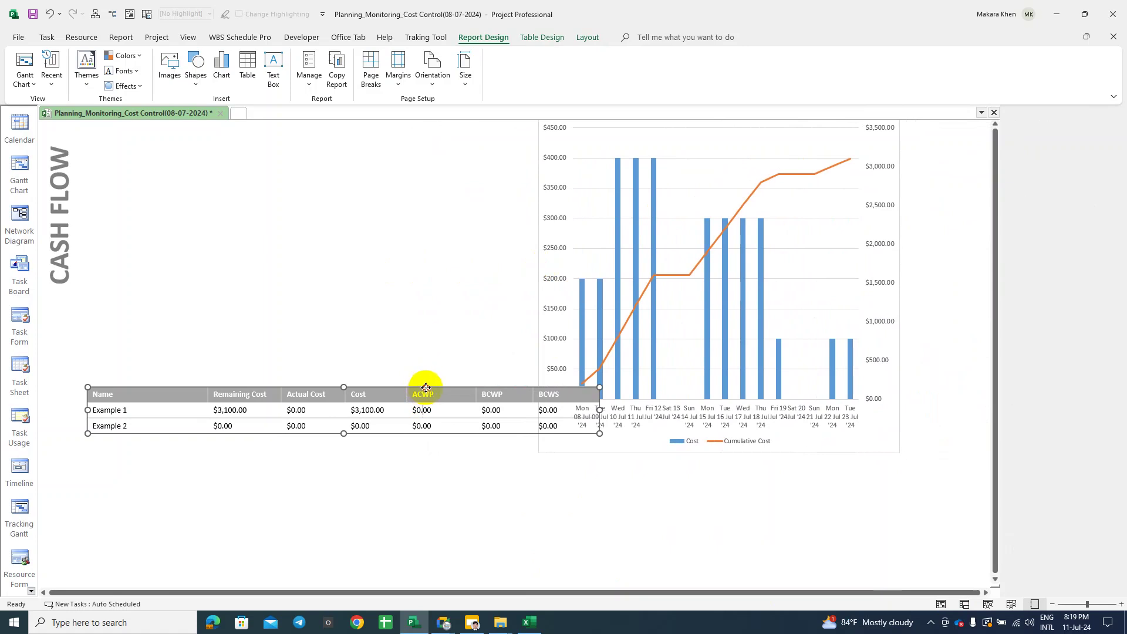
pyautogui.press('Delete')
# Move the cash-flow chart left, widen it and shorten it from the top edge.
pyautogui.click(535, 376)
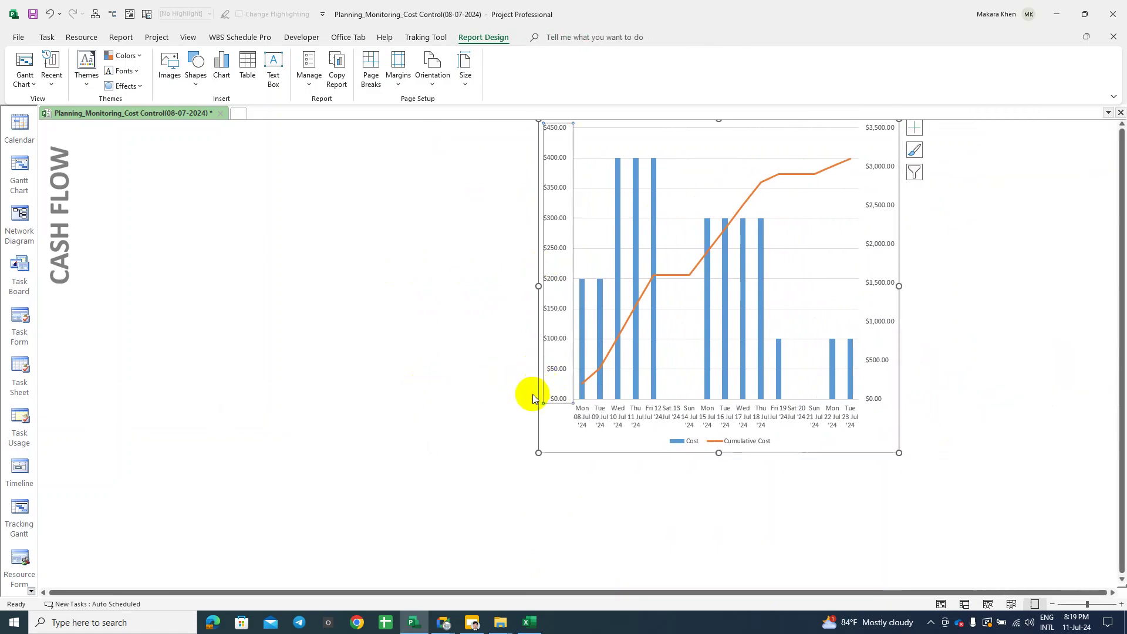
pyautogui.moveTo(535, 389); pyautogui.dragTo(361, 404)
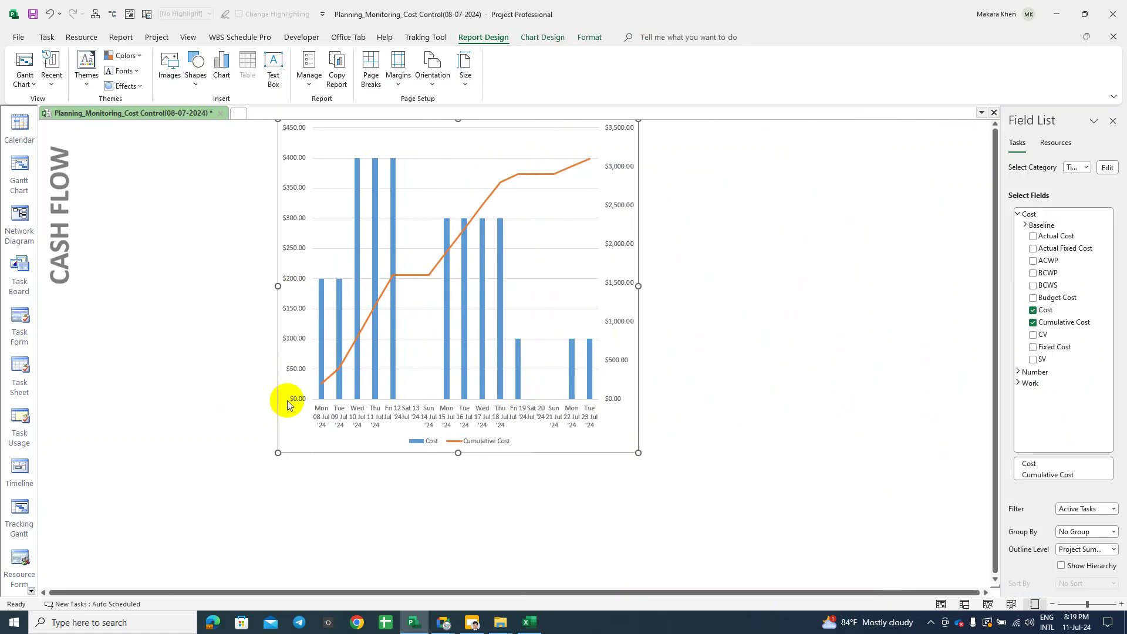
pyautogui.moveTo(639, 453); pyautogui.dragTo(783, 462)
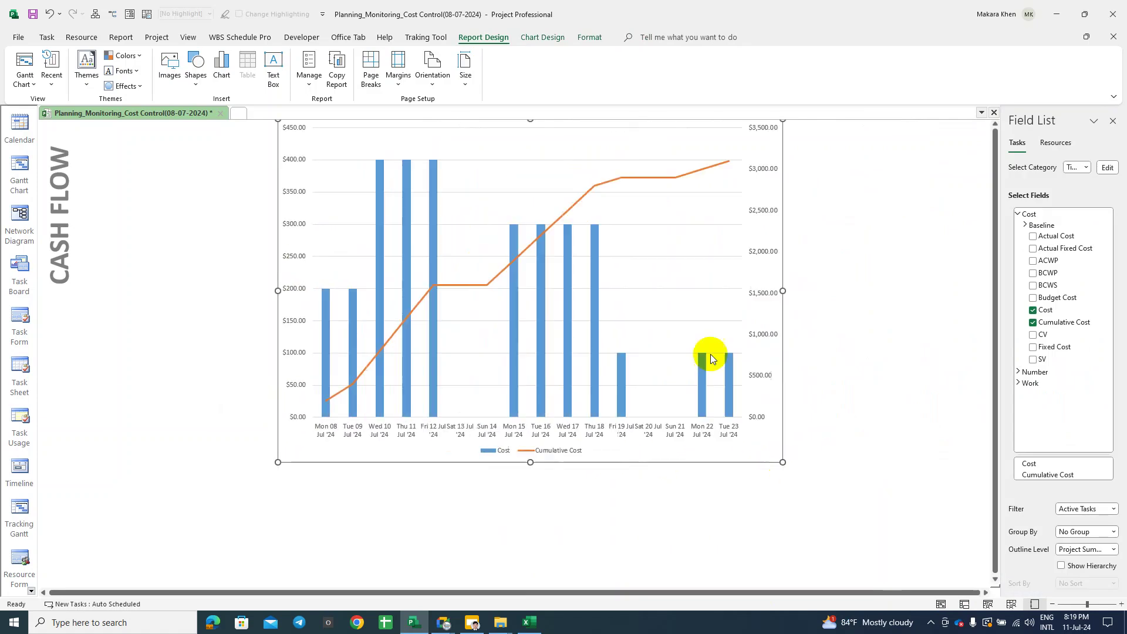
pyautogui.moveTo(530, 121); pyautogui.dragTo(530, 187)
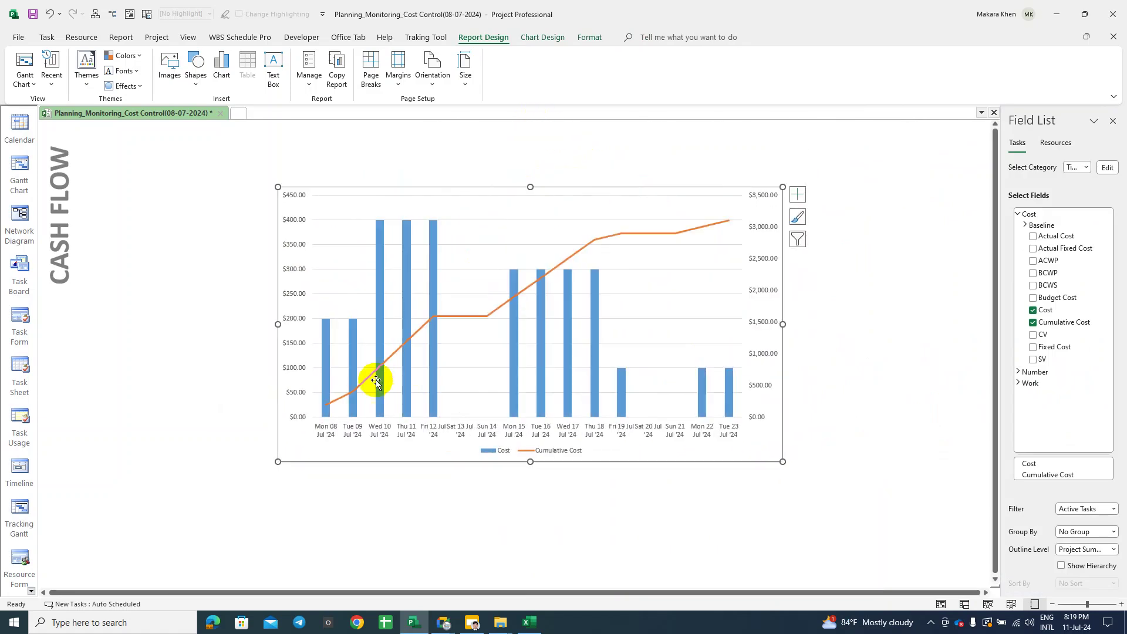
# Add data labels to the Cost bar series.
pyautogui.click(325, 335)
pyautogui.rightClick(326, 329)
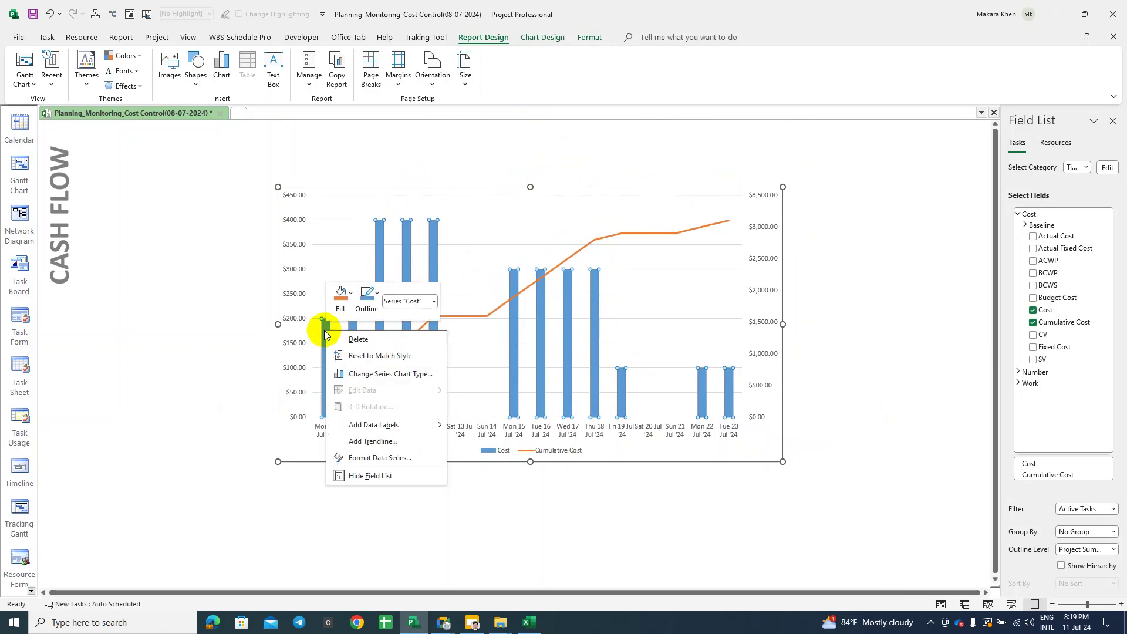
pyautogui.click(366, 425)
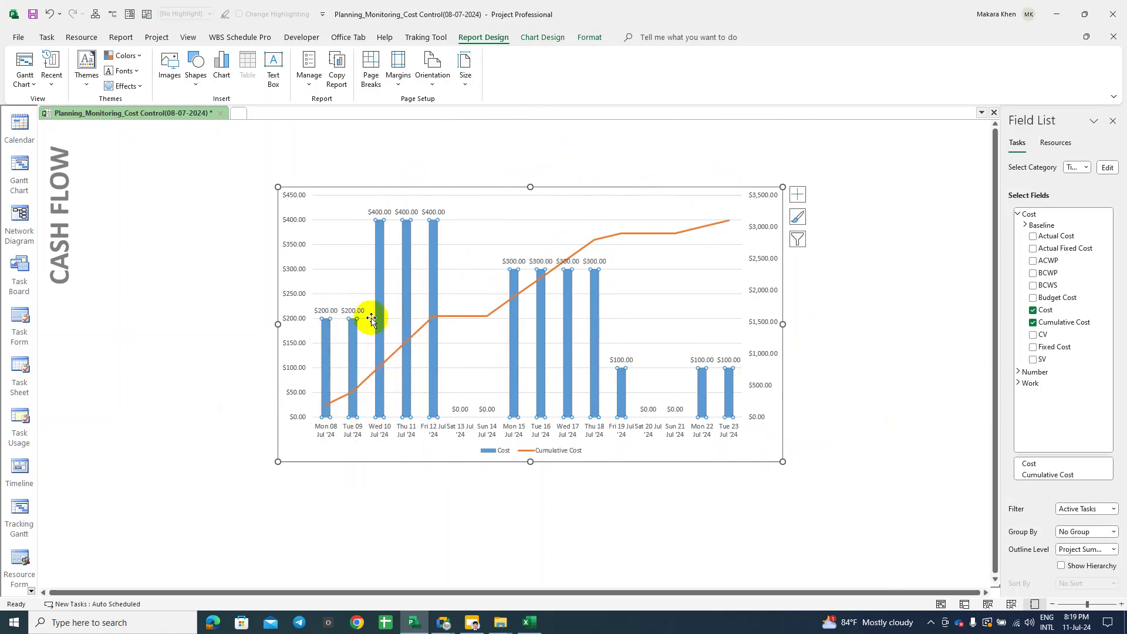
# Add data labels to the Cumulative Cost line and reselect those labels.
pyautogui.rightClick(461, 317)
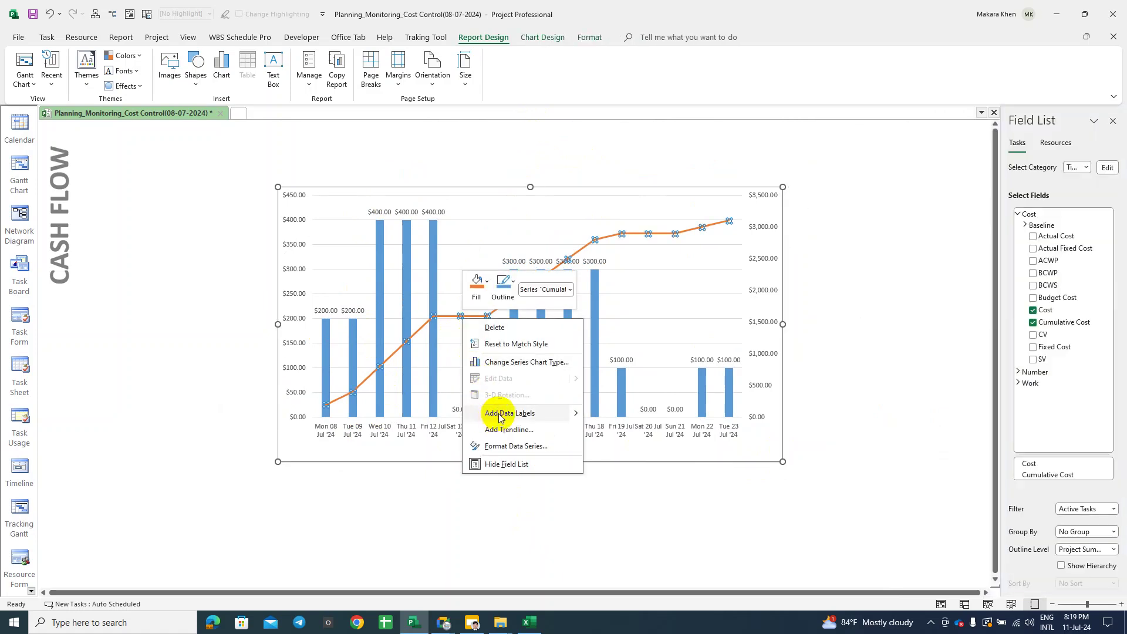
pyautogui.click(499, 414)
pyautogui.click(503, 317)
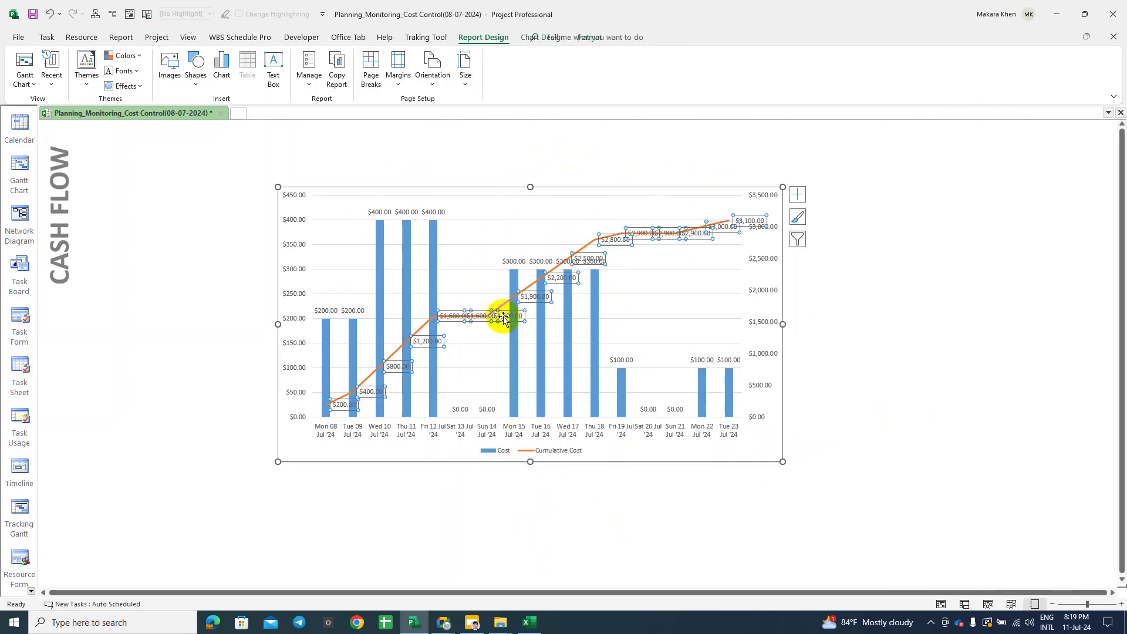
pyautogui.rightClick(503, 317)
pyautogui.click(758, 516)
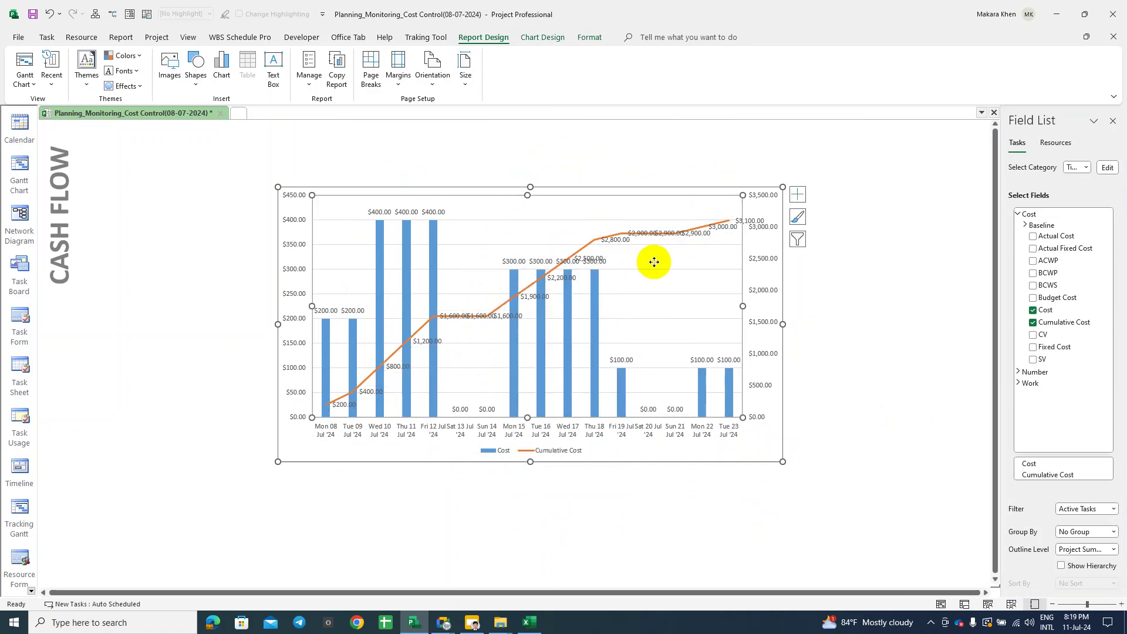
pyautogui.click(910, 251)
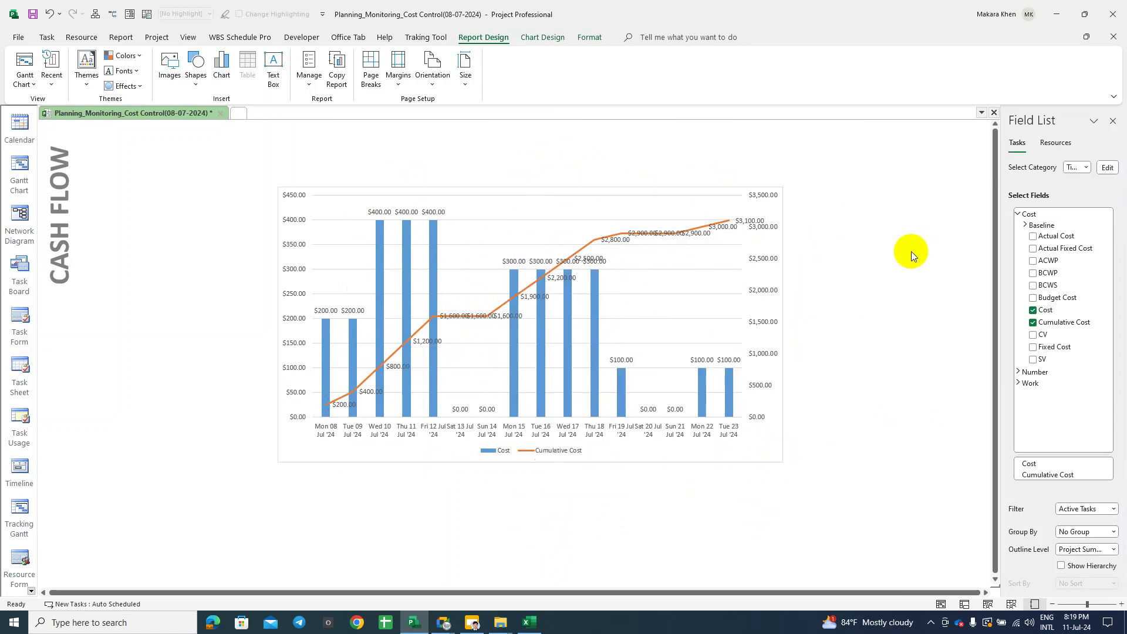
pyautogui.click(615, 245)
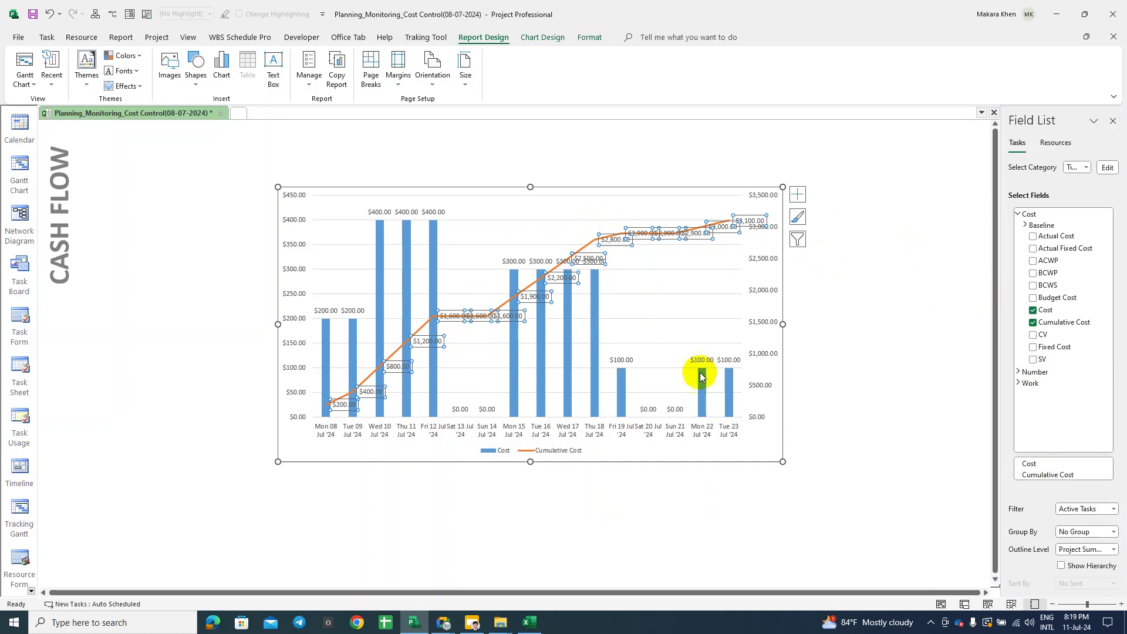
pyautogui.rightClick(620, 244)
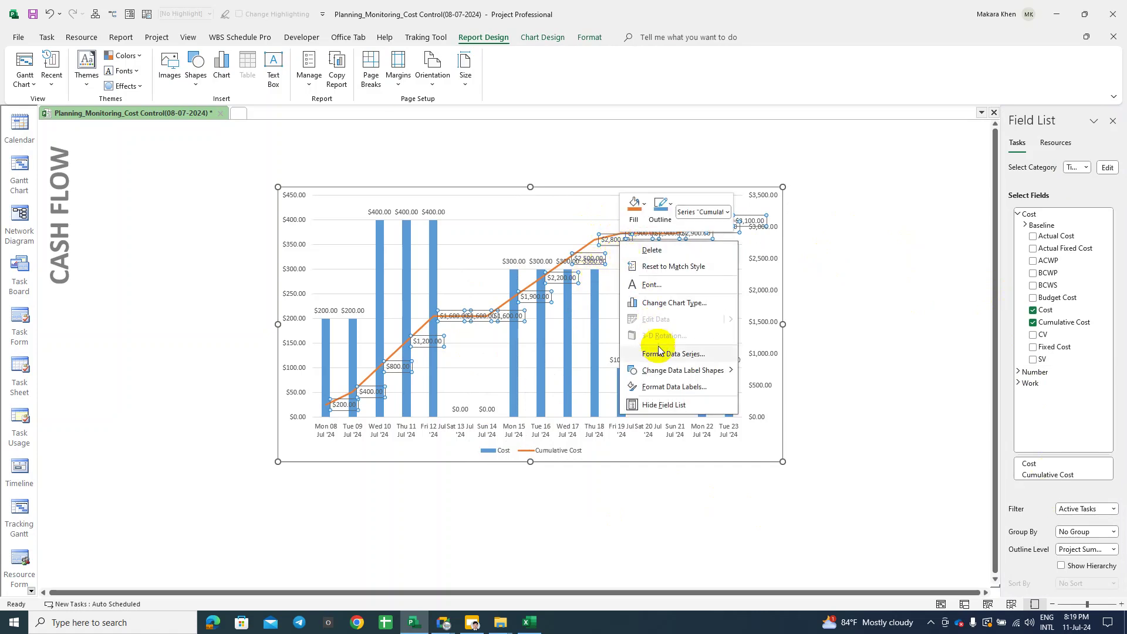
# Format the Cumulative Cost labels with position Below and text rotated 90°.
pyautogui.click(665, 388)
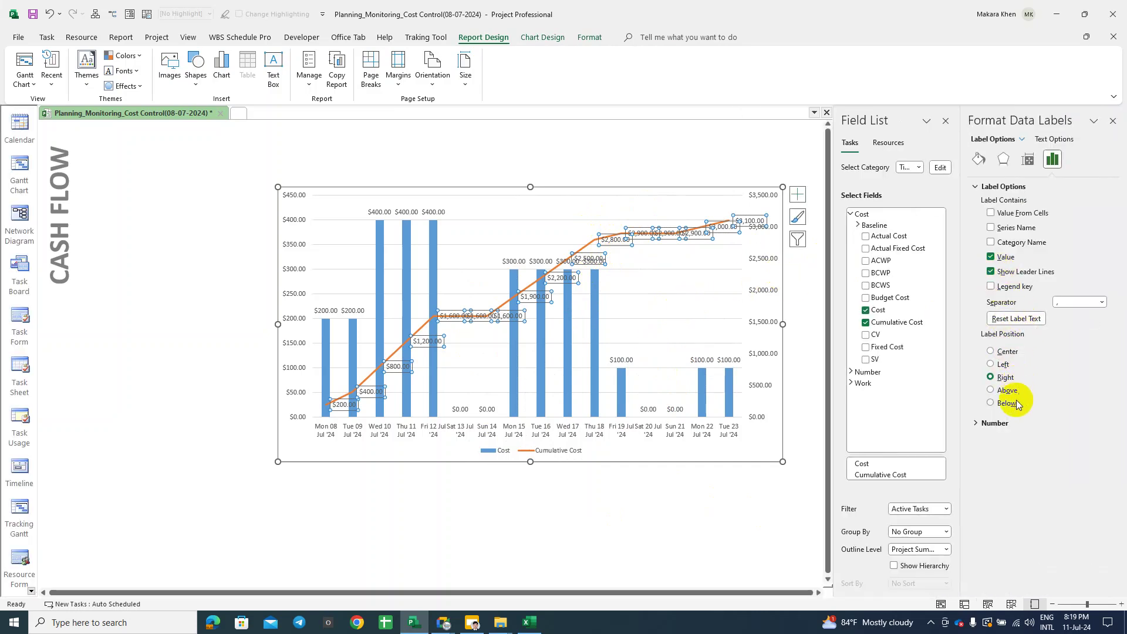
pyautogui.click(990, 403)
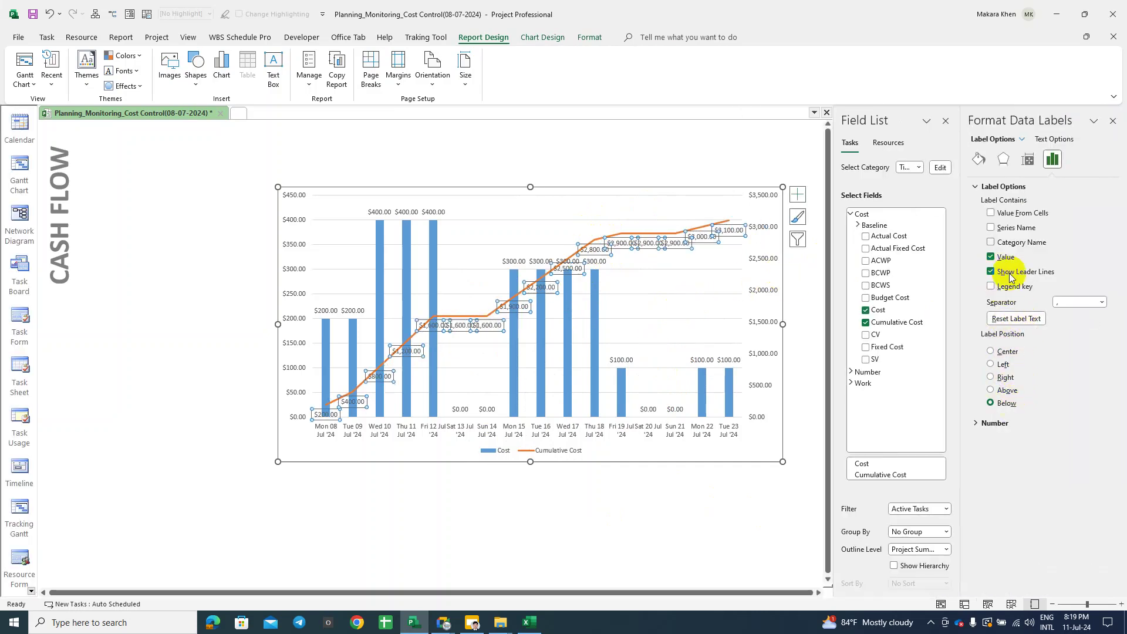
pyautogui.click(1028, 161)
pyautogui.click(1004, 159)
pyautogui.click(979, 159)
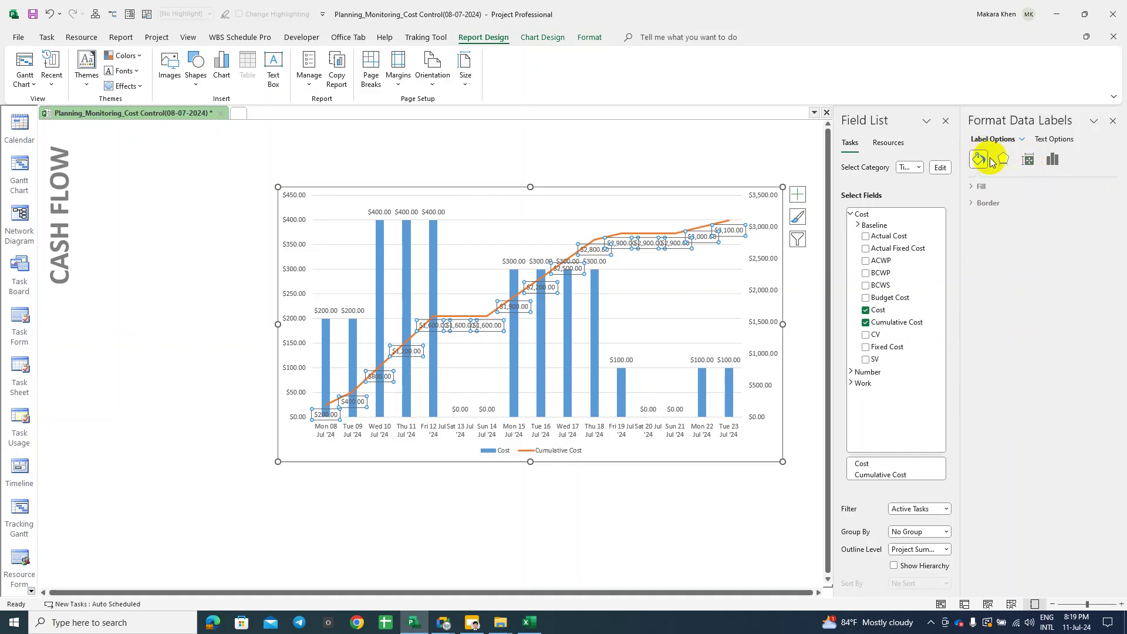
pyautogui.click(1028, 159)
pyautogui.click(980, 186)
pyautogui.click(981, 315)
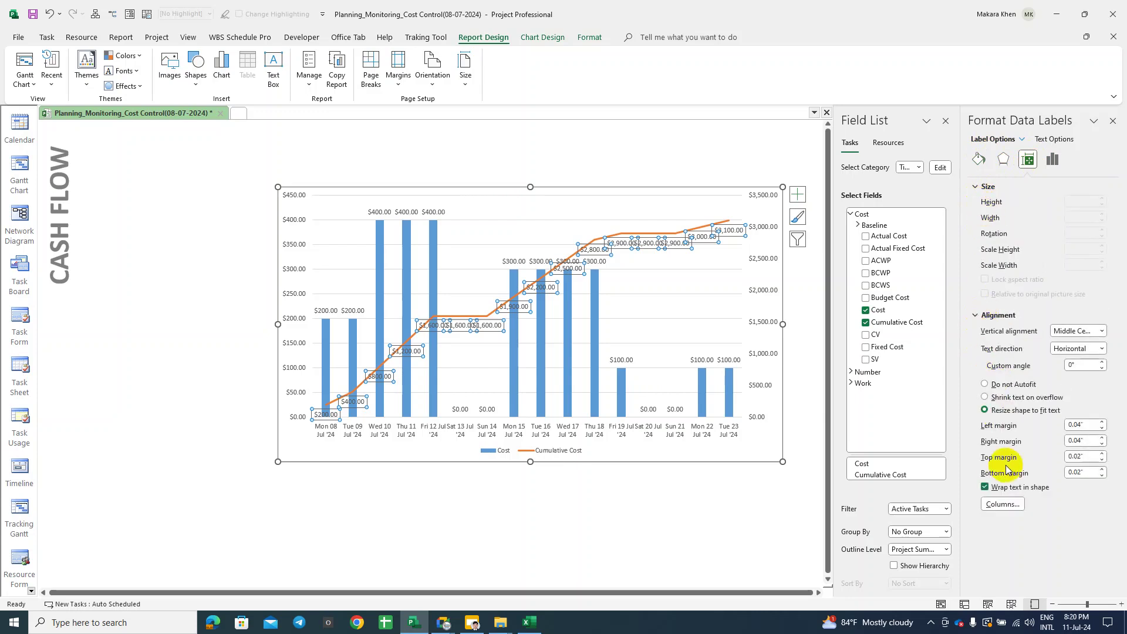
pyautogui.click(1069, 350)
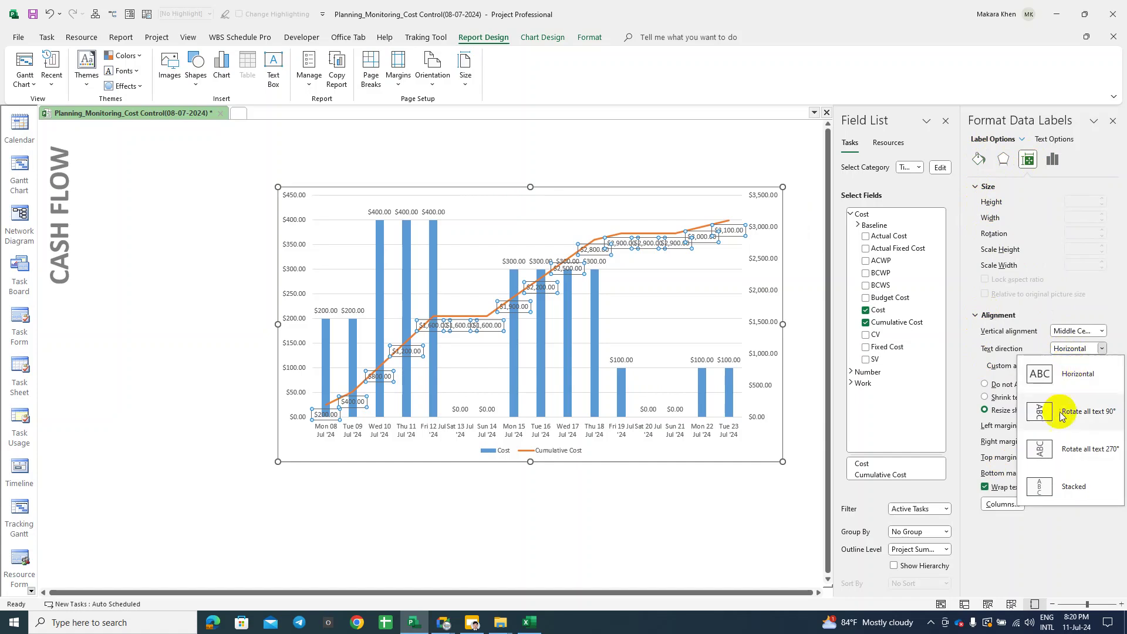
pyautogui.click(1074, 449)
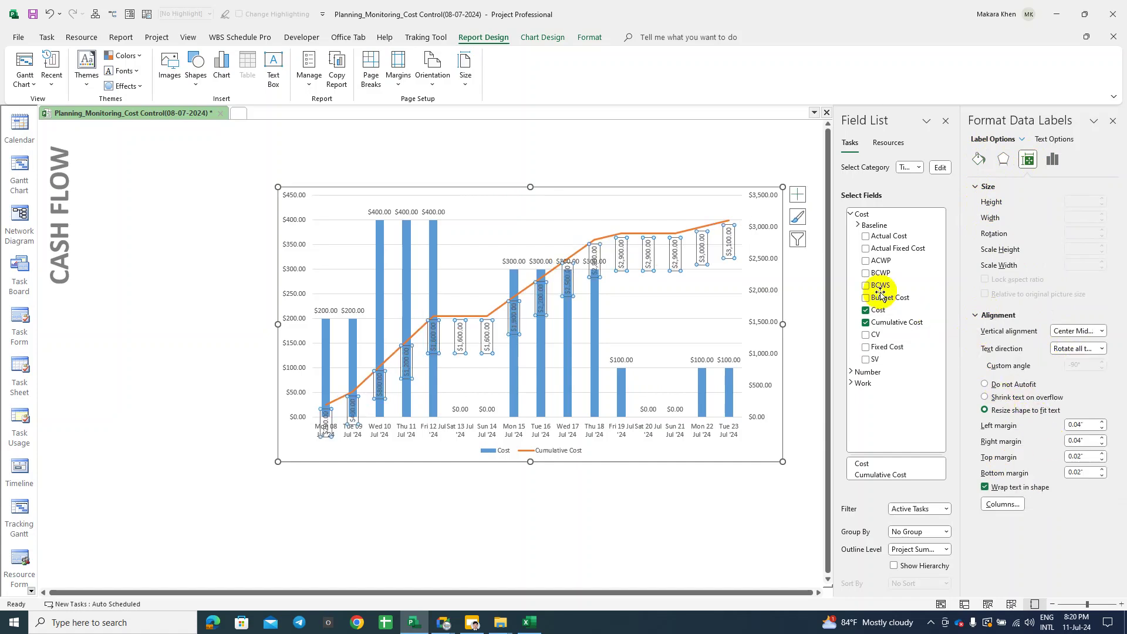
pyautogui.click(565, 161)
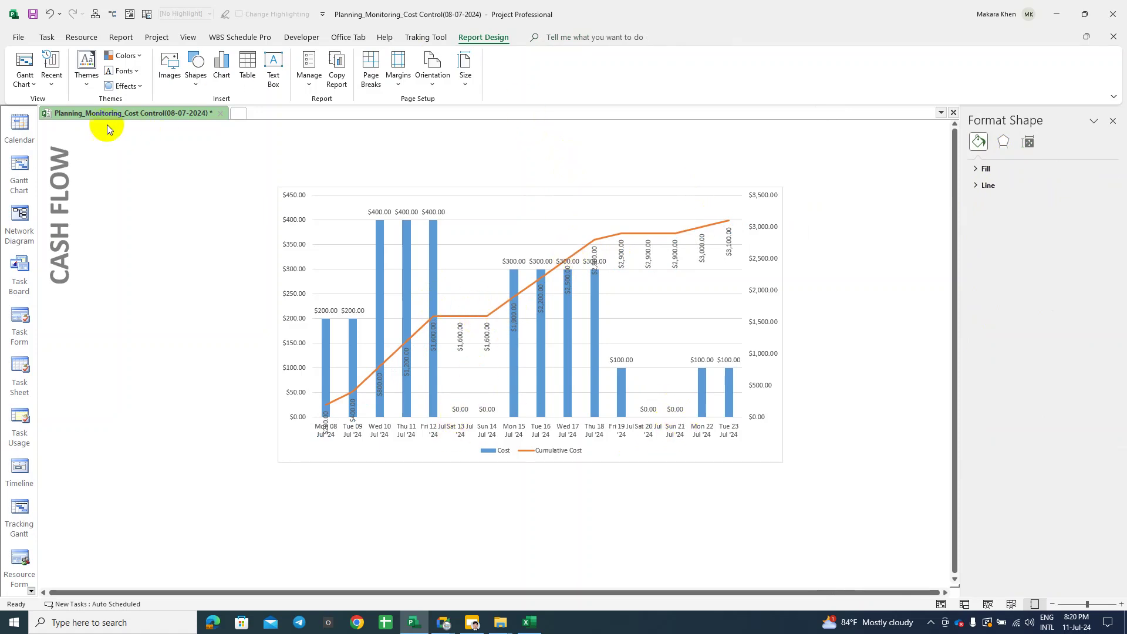
# Set the default work week to specific times 7:00–11:00 AM and 1:00–5:00 PM.
pyautogui.click(169, 37)
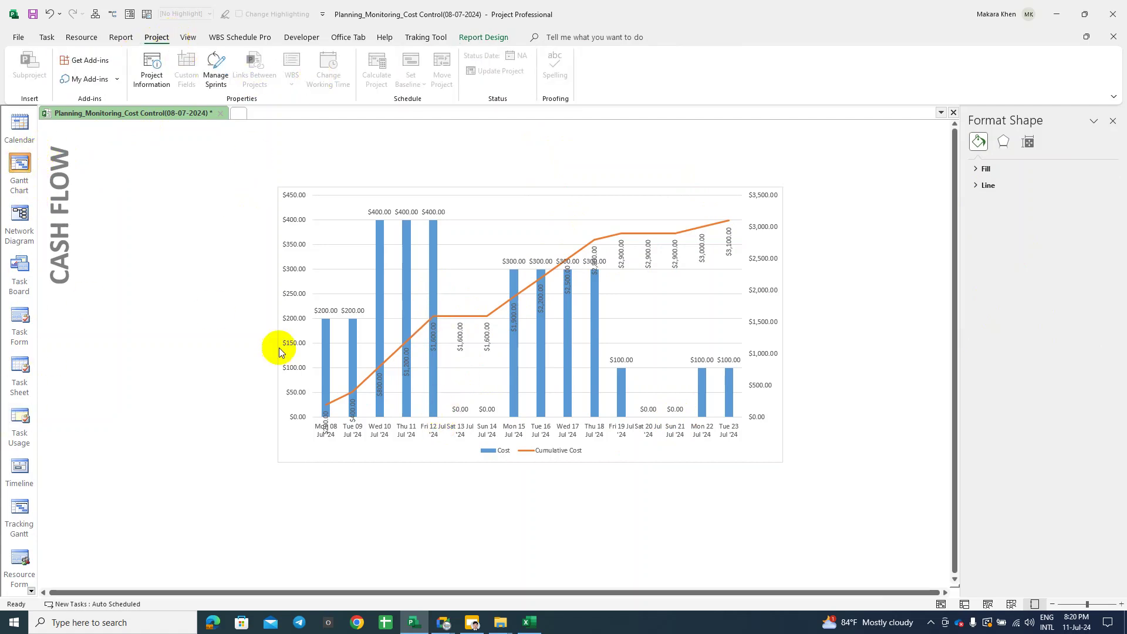
pyautogui.click(19, 166)
pyautogui.click(328, 70)
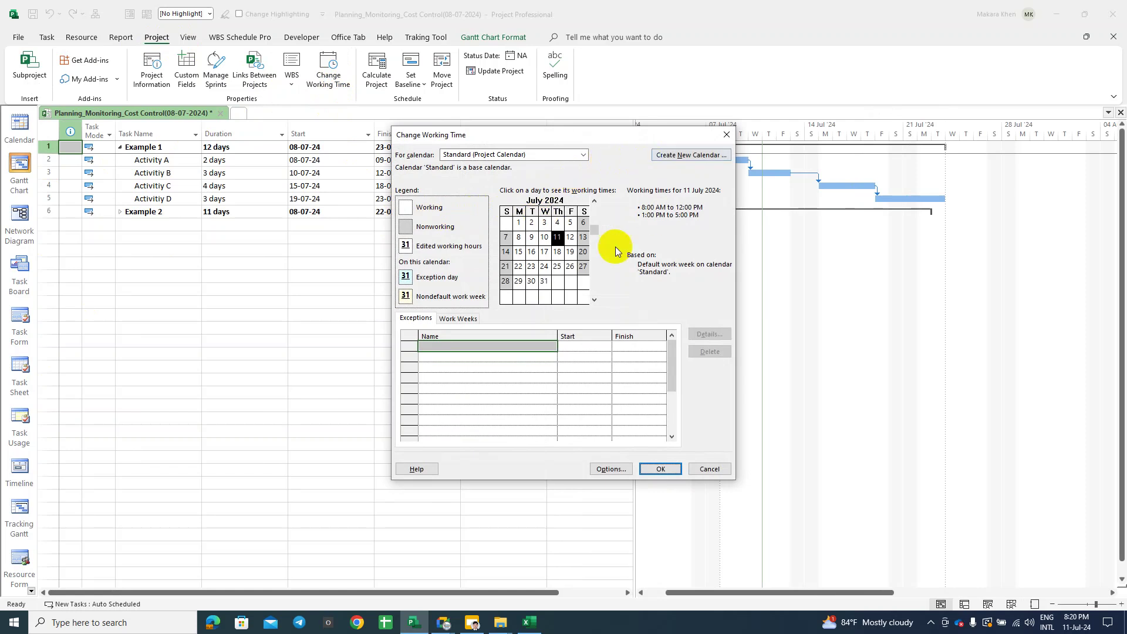
pyautogui.click(444, 320)
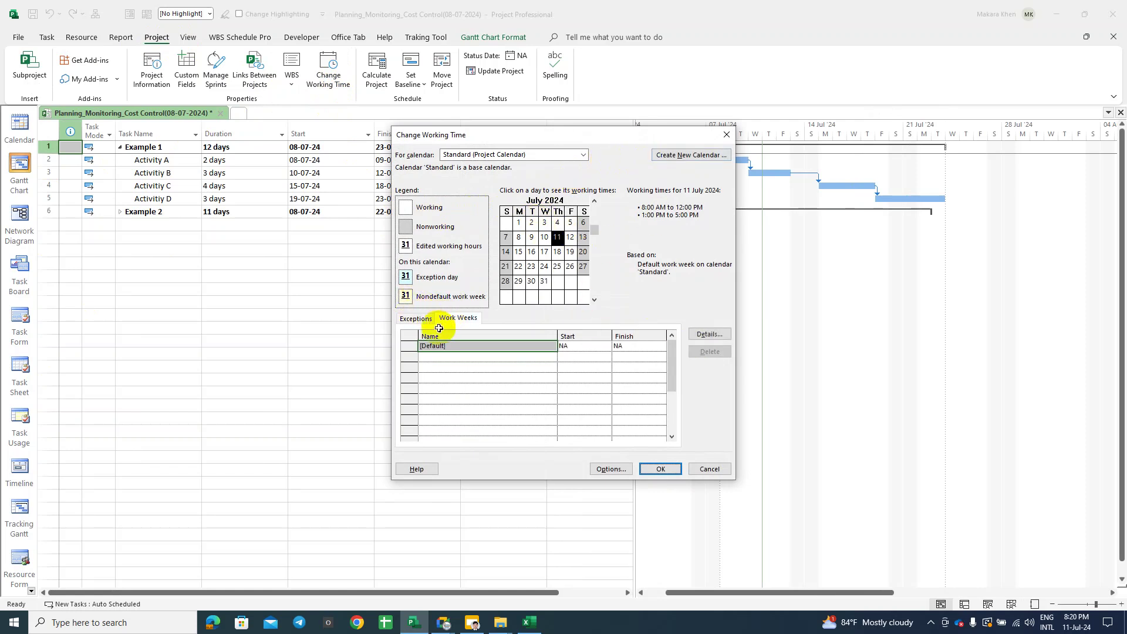
pyautogui.click(699, 334)
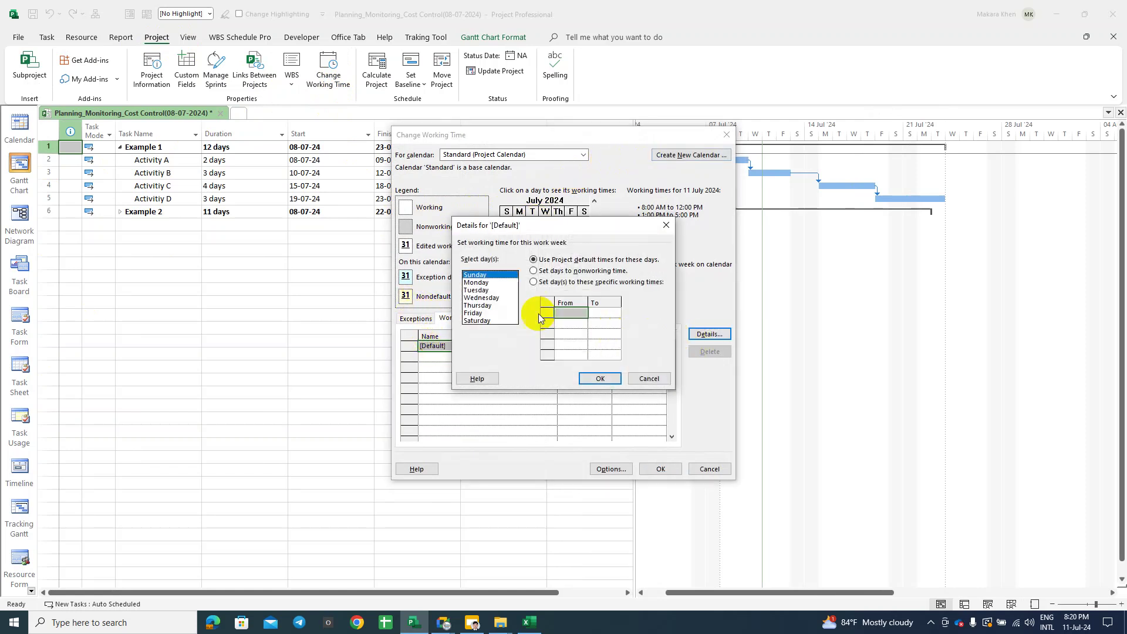
pyautogui.click(533, 282)
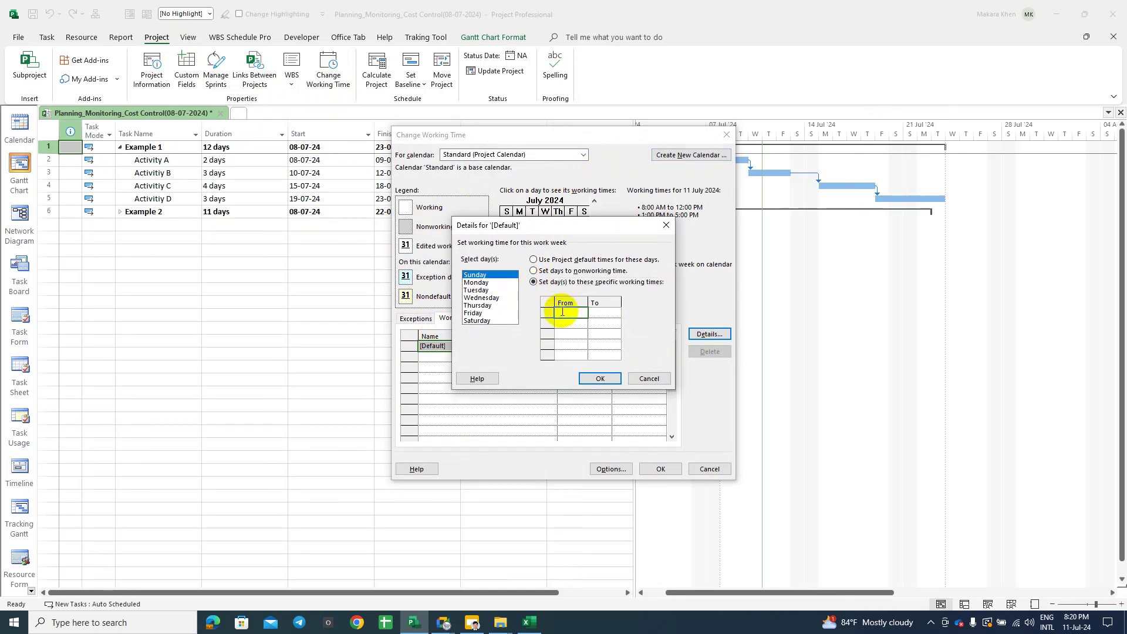
pyautogui.write('7:00 AM')
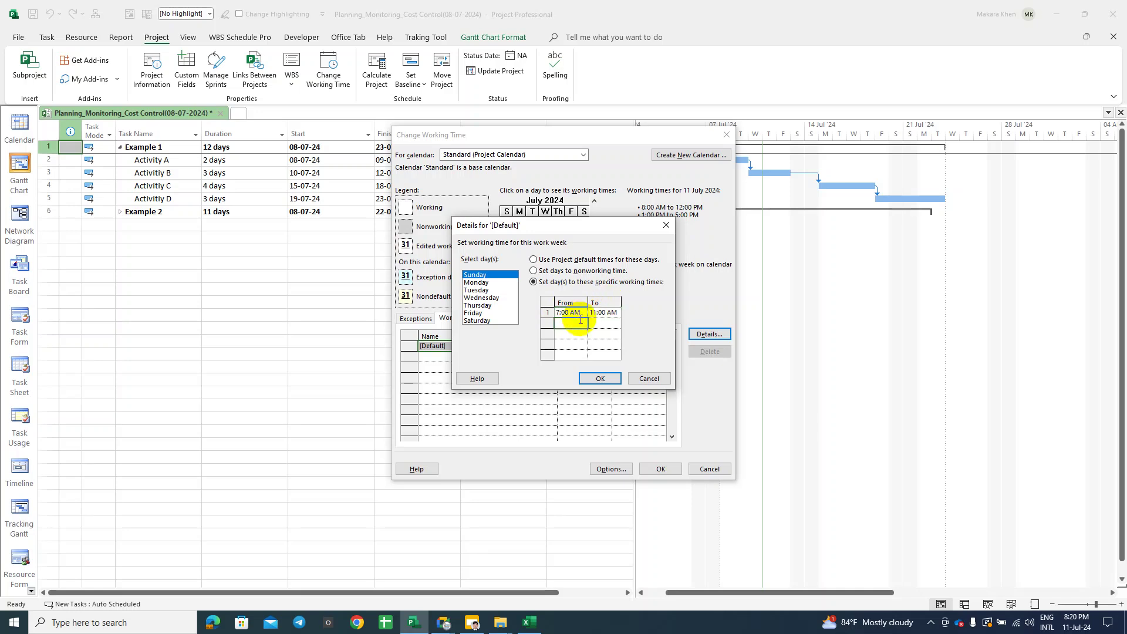
pyautogui.write('1')
pyautogui.click(608, 324)
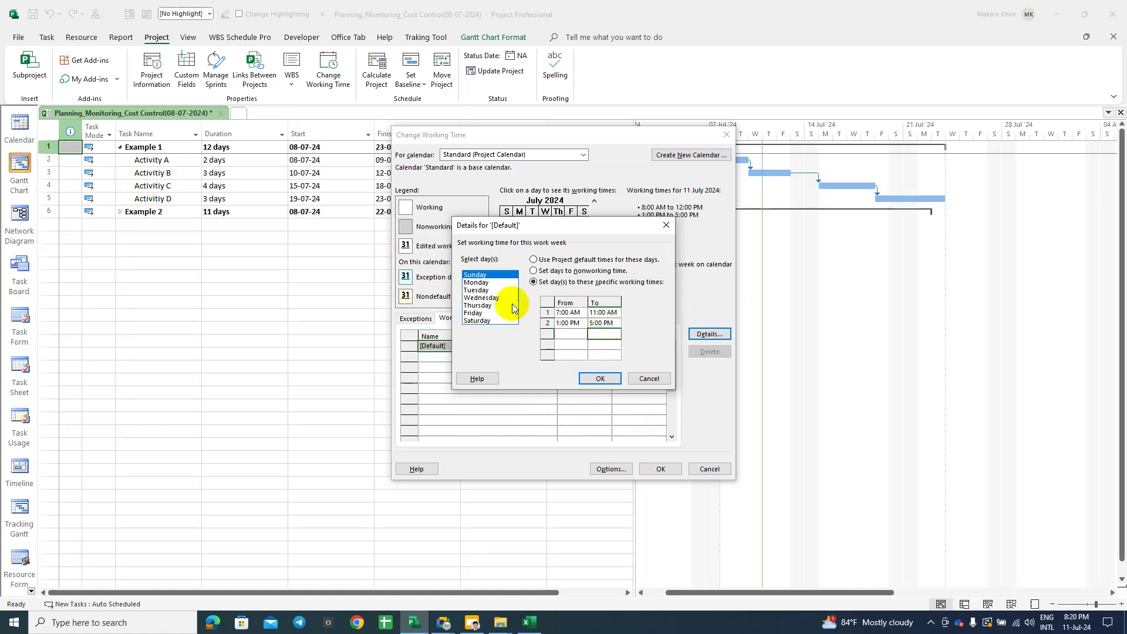
pyautogui.click(483, 314)
pyautogui.click(534, 282)
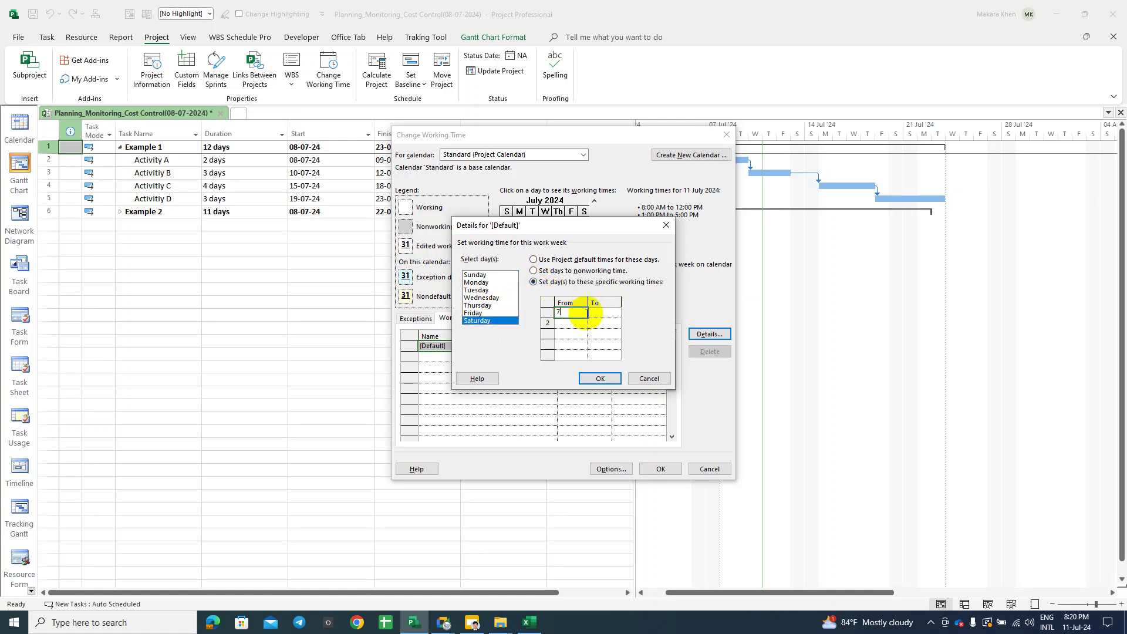
pyautogui.write('11')
pyautogui.write('1')
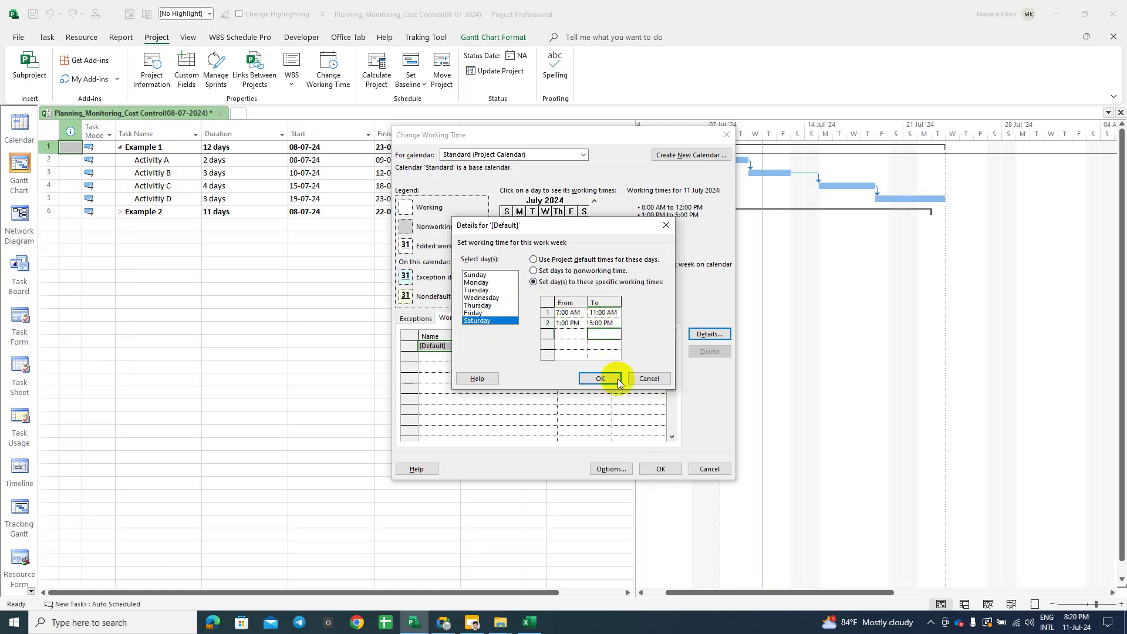
pyautogui.click(605, 378)
pyautogui.click(660, 468)
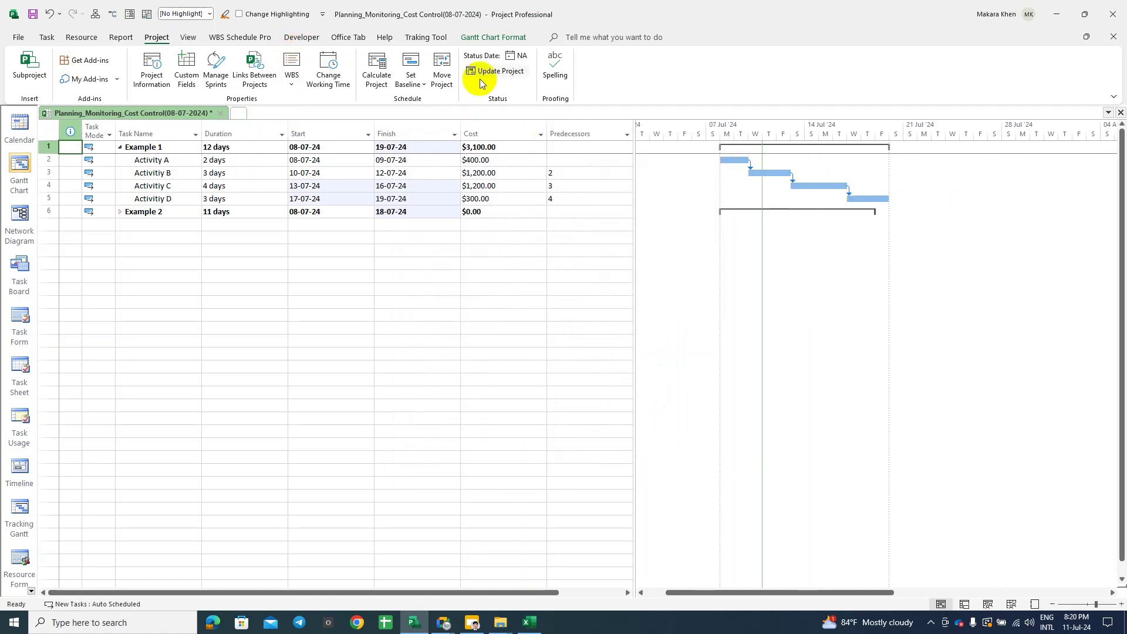
# Open the Cash Flow report from the Costs reports.
pyautogui.click(189, 38)
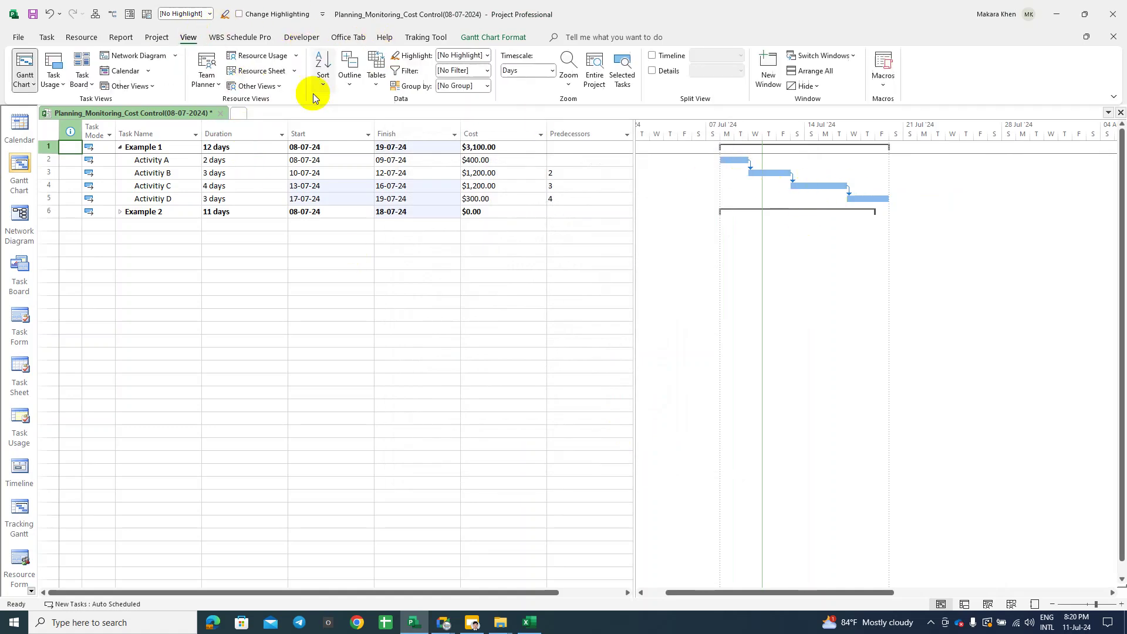
pyautogui.click(124, 38)
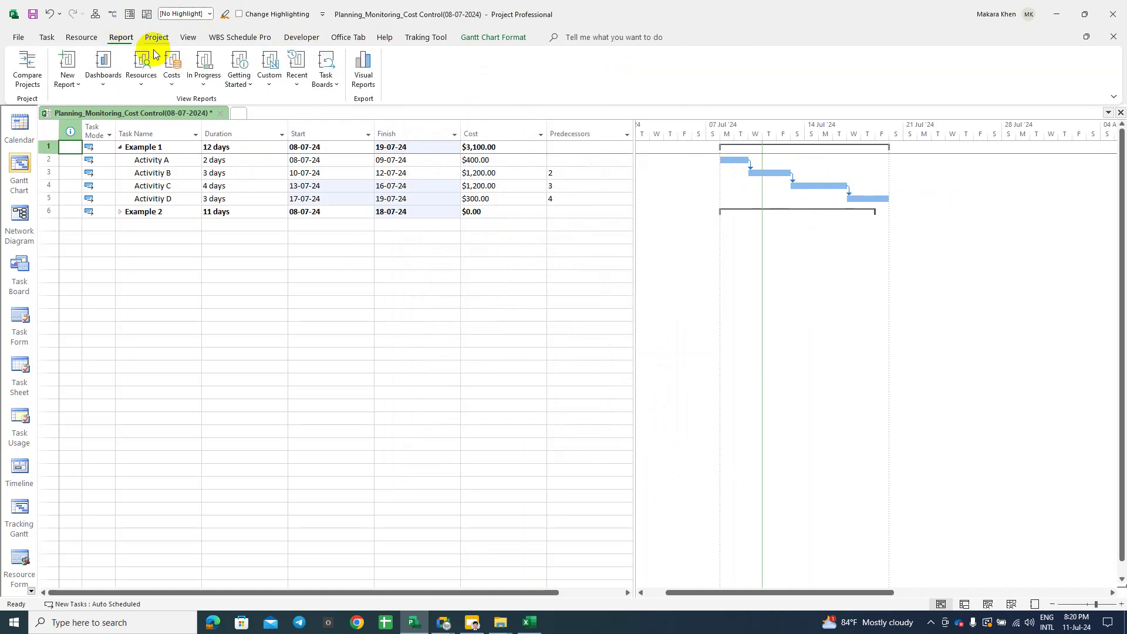
pyautogui.click(171, 74)
pyautogui.click(206, 108)
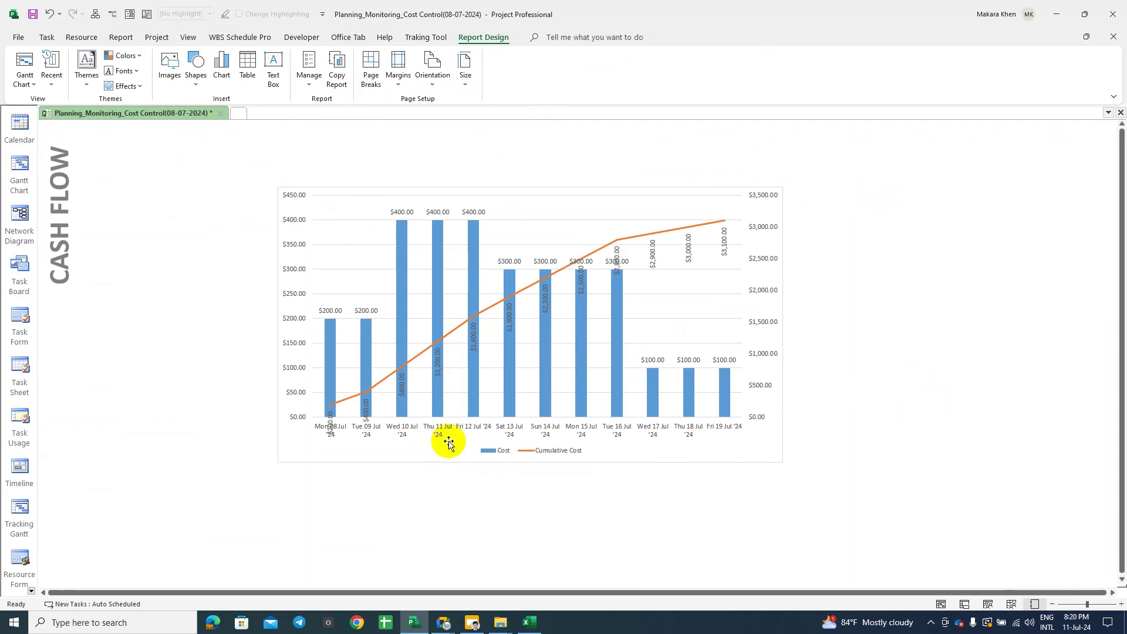
# Add a data table with legend keys to the Cash Flow chart.
pyautogui.click(412, 450)
pyautogui.rightClick(413, 449)
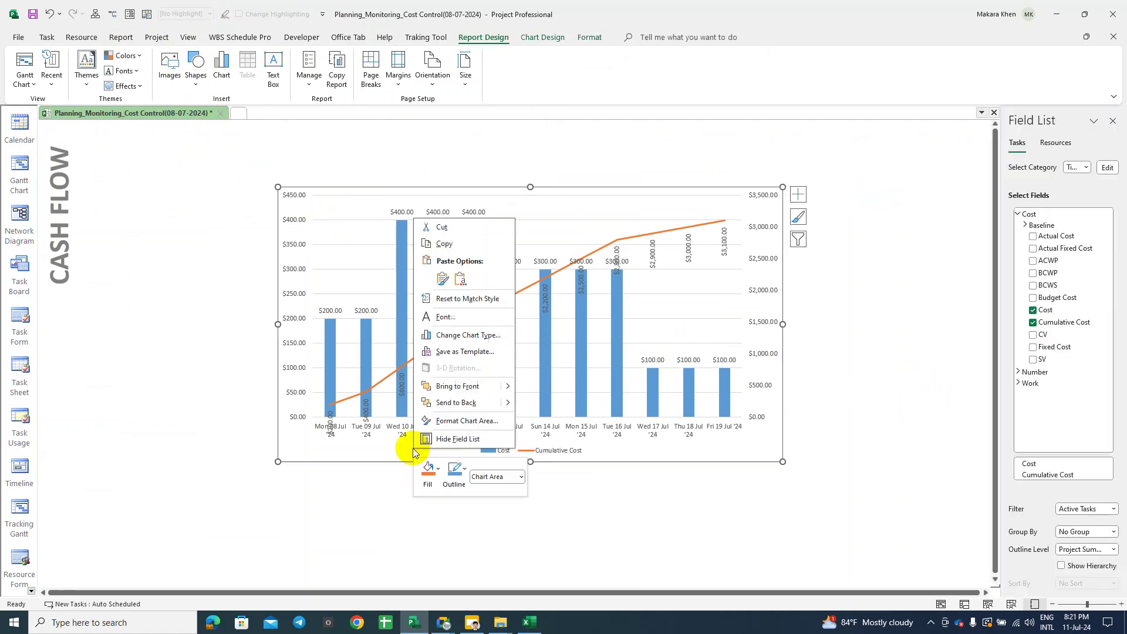
pyautogui.click(396, 437)
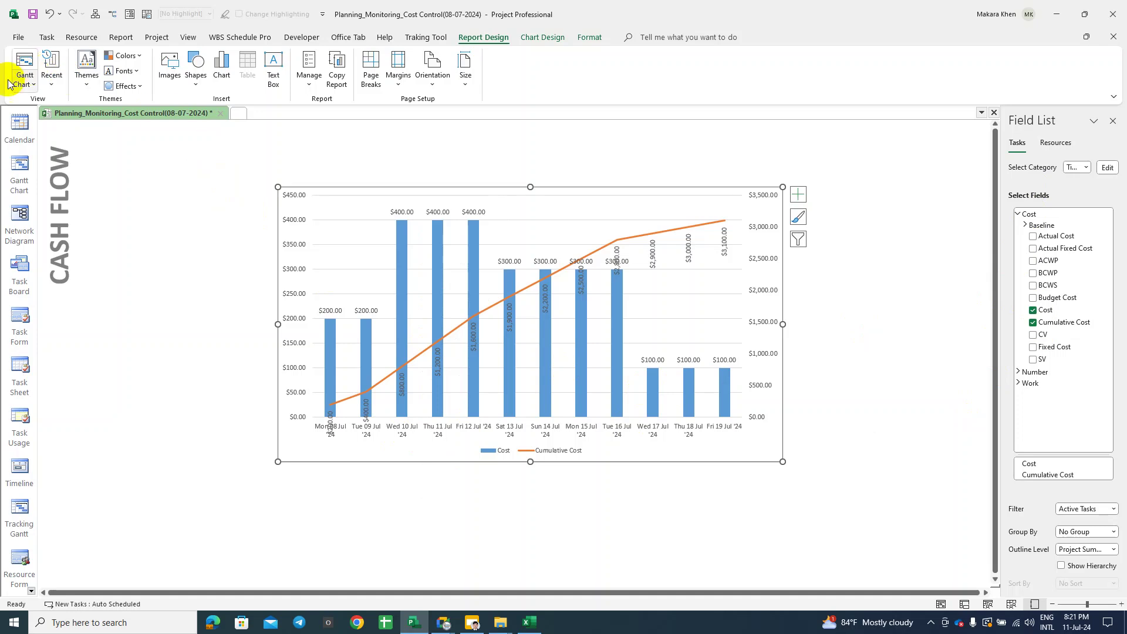
pyautogui.click(531, 37)
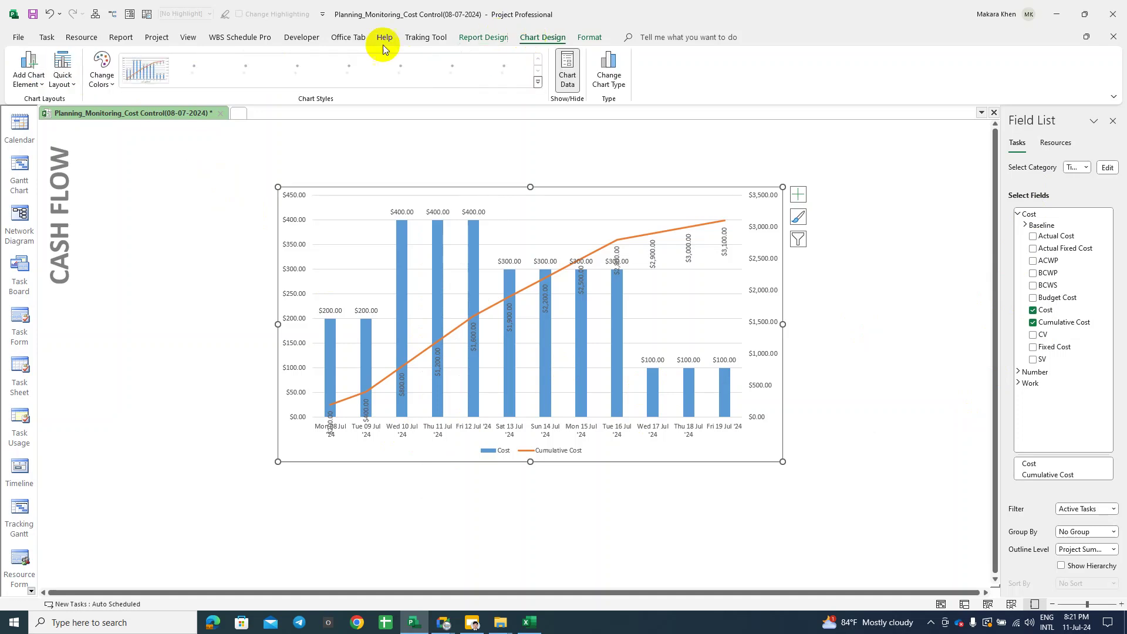
pyautogui.click(30, 82)
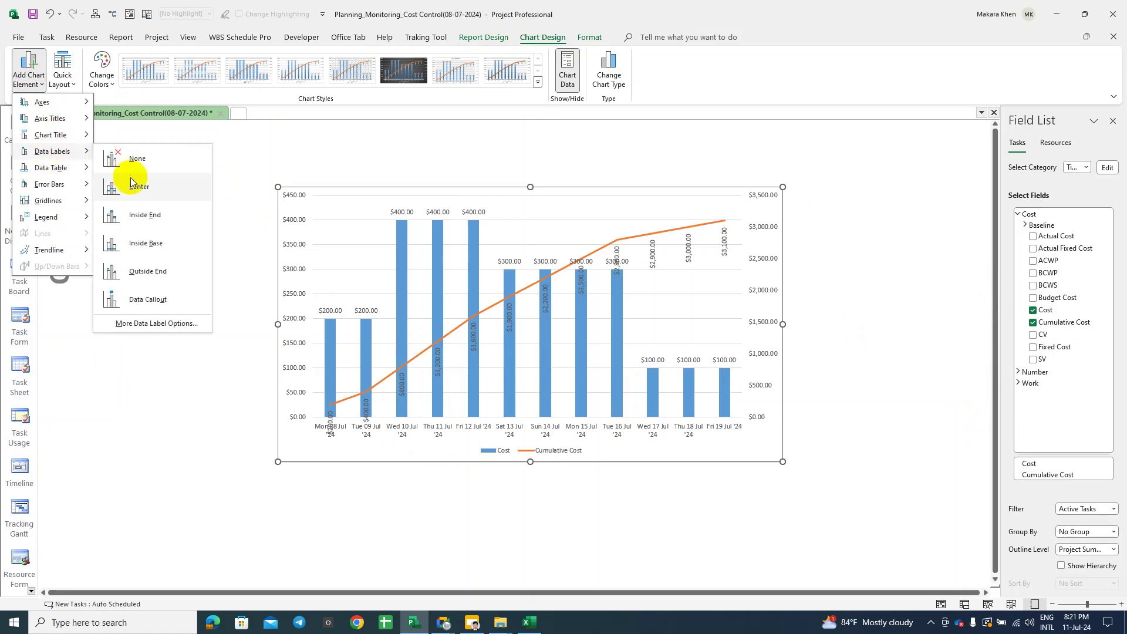
pyautogui.moveTo(51, 168)
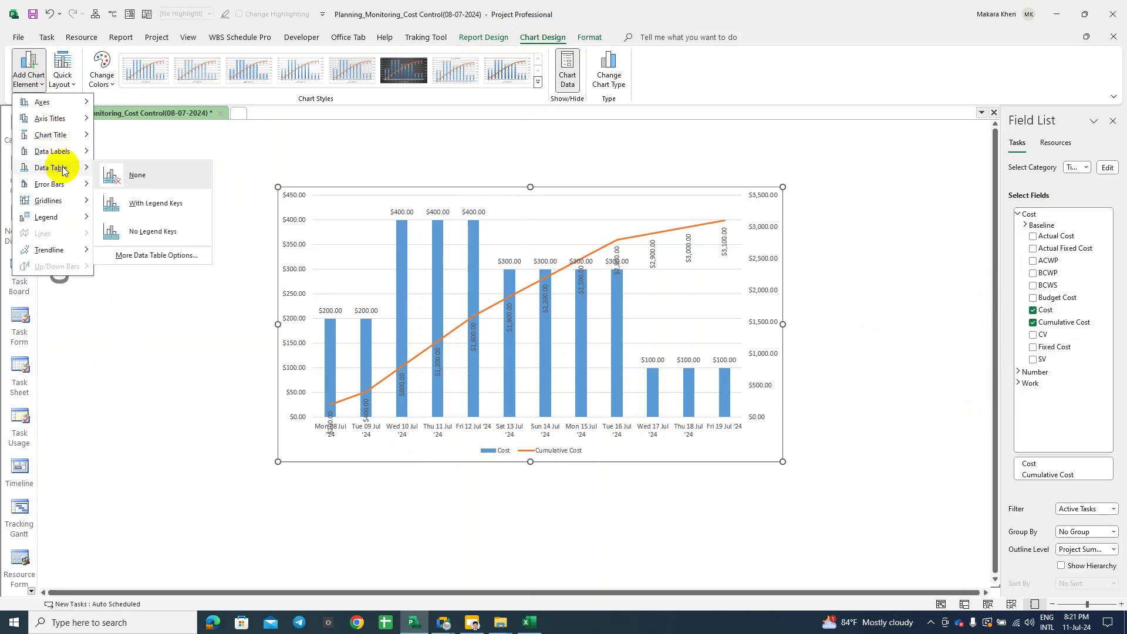
pyautogui.click(132, 202)
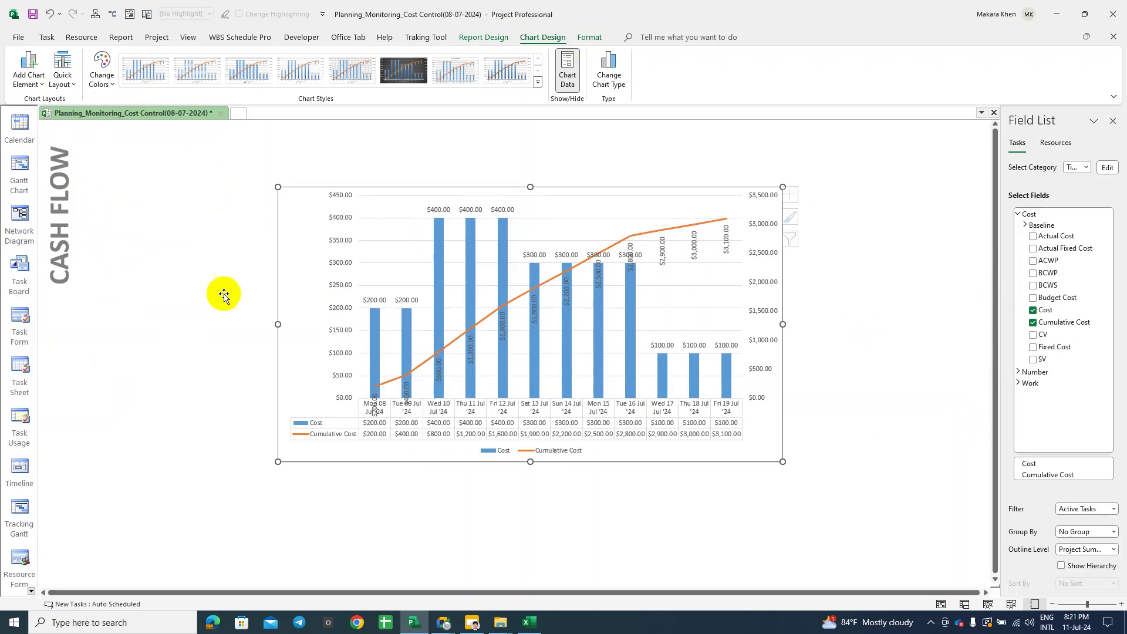
pyautogui.click(367, 484)
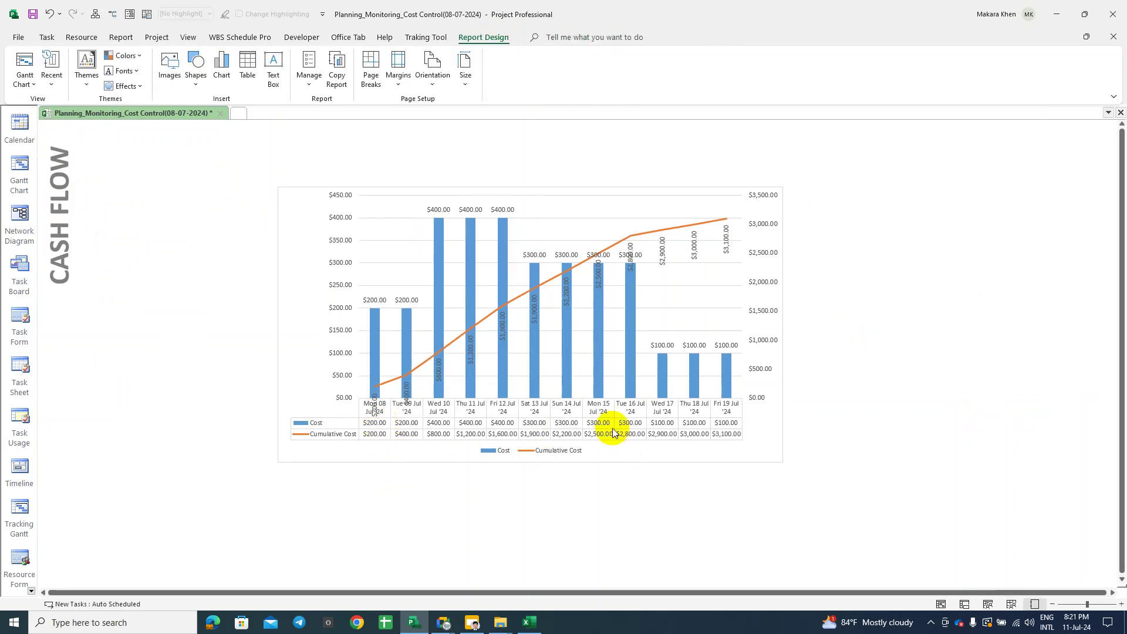
# Enlarge the chart toward the lower right and switch to the Google Slides lesson.
pyautogui.click(717, 452)
pyautogui.moveTo(782, 461); pyautogui.dragTo(890, 513)
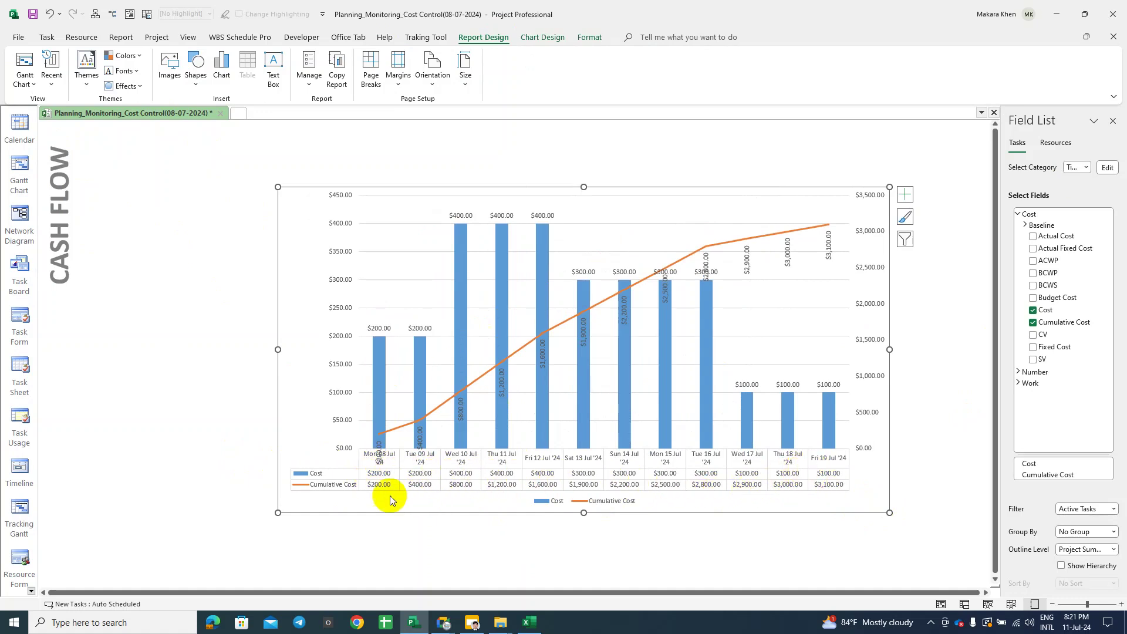
pyautogui.click(822, 519)
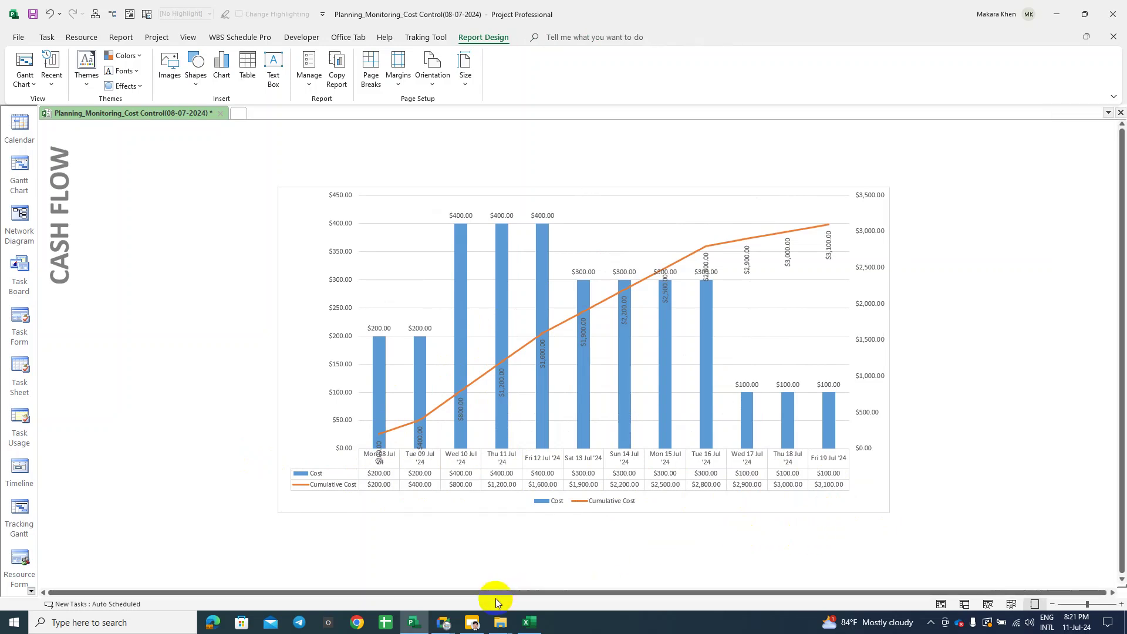
pyautogui.click(472, 622)
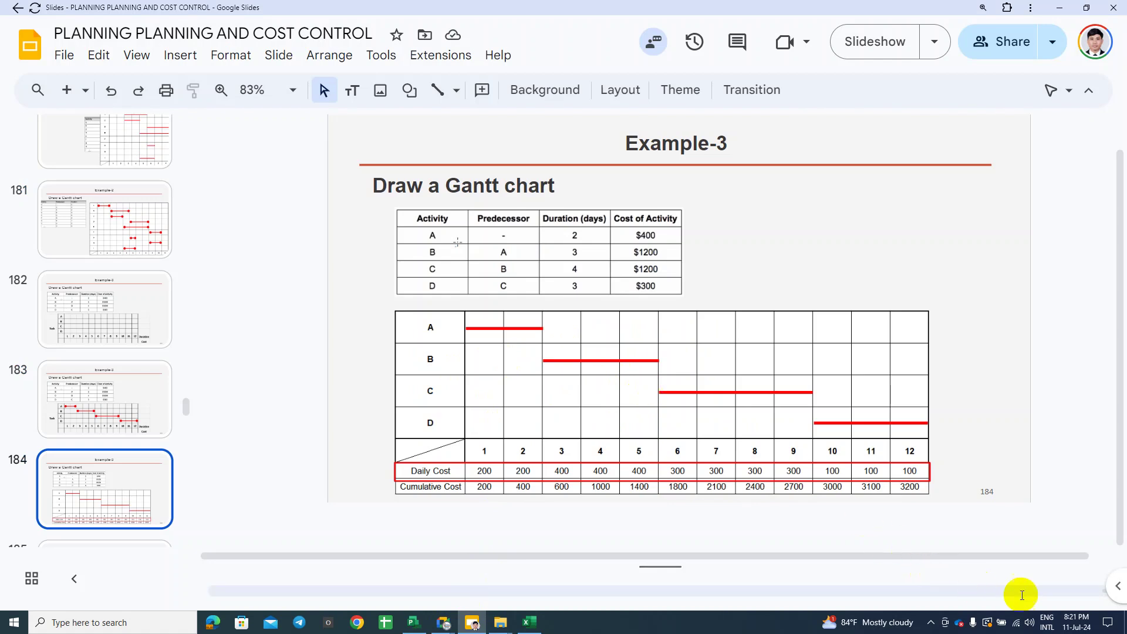
# Review the Example-3 Gantt chart slide, then go back to the Project Cash Flow report.
pyautogui.click(1037, 627)
pyautogui.click(1000, 442)
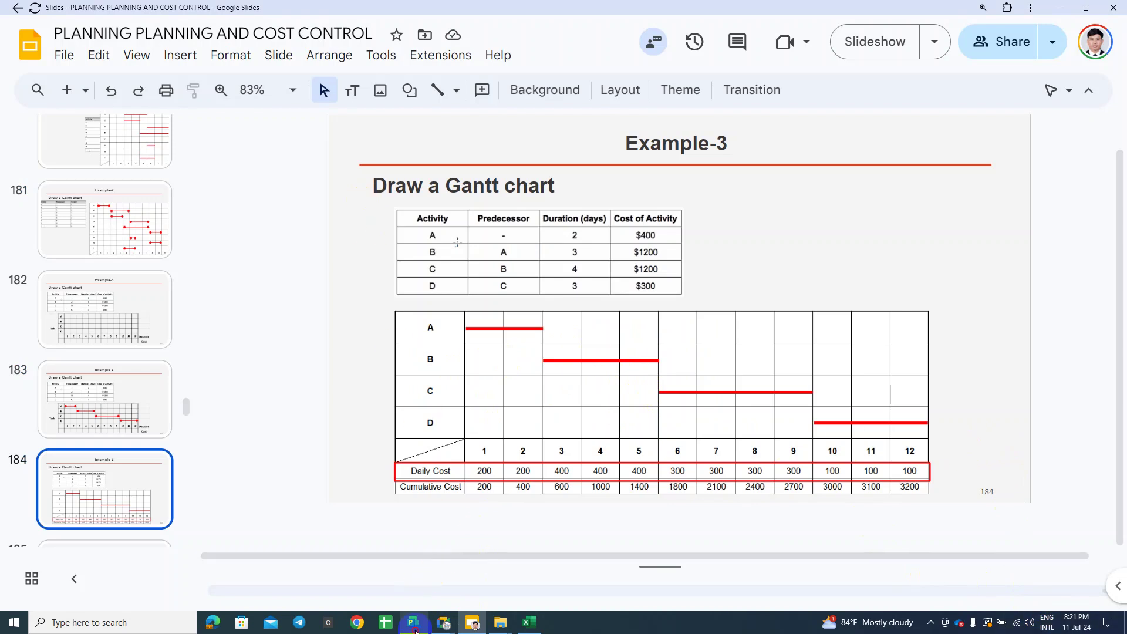
pyautogui.click(414, 622)
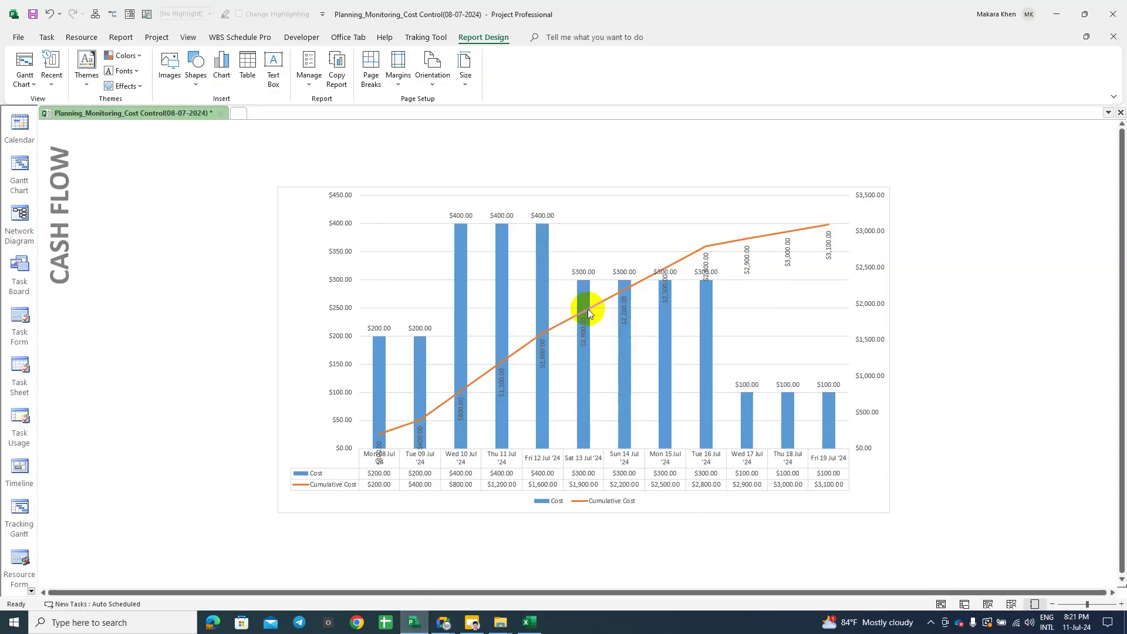
# Reposition the Cash Flow chart up and left, then enlarge it toward the lower right.
pyautogui.click(582, 281)
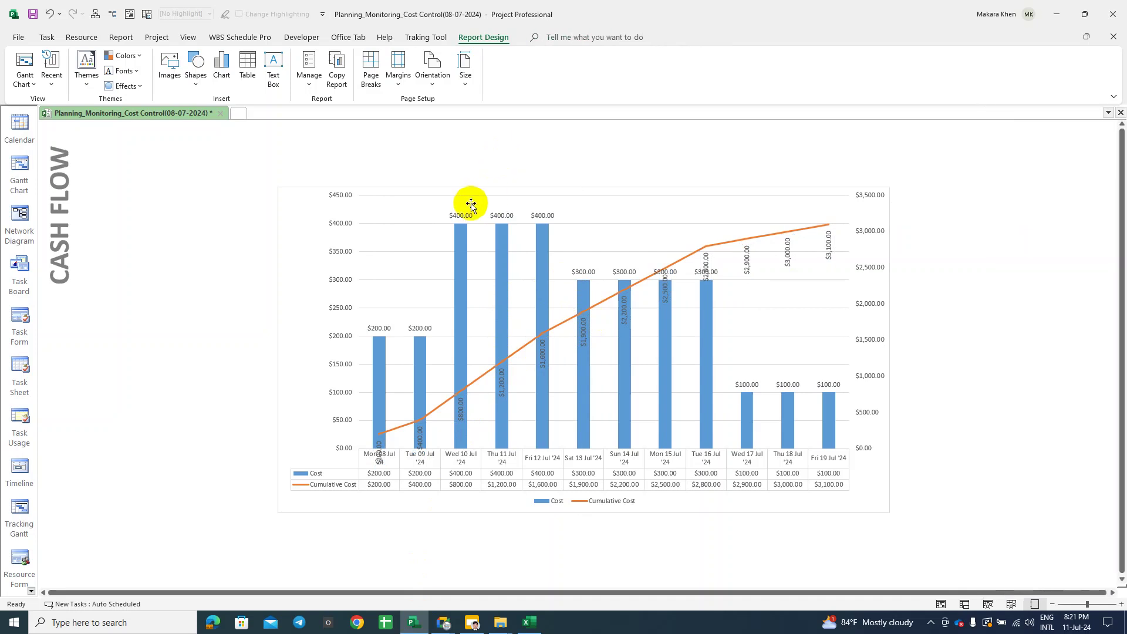
pyautogui.click(470, 202)
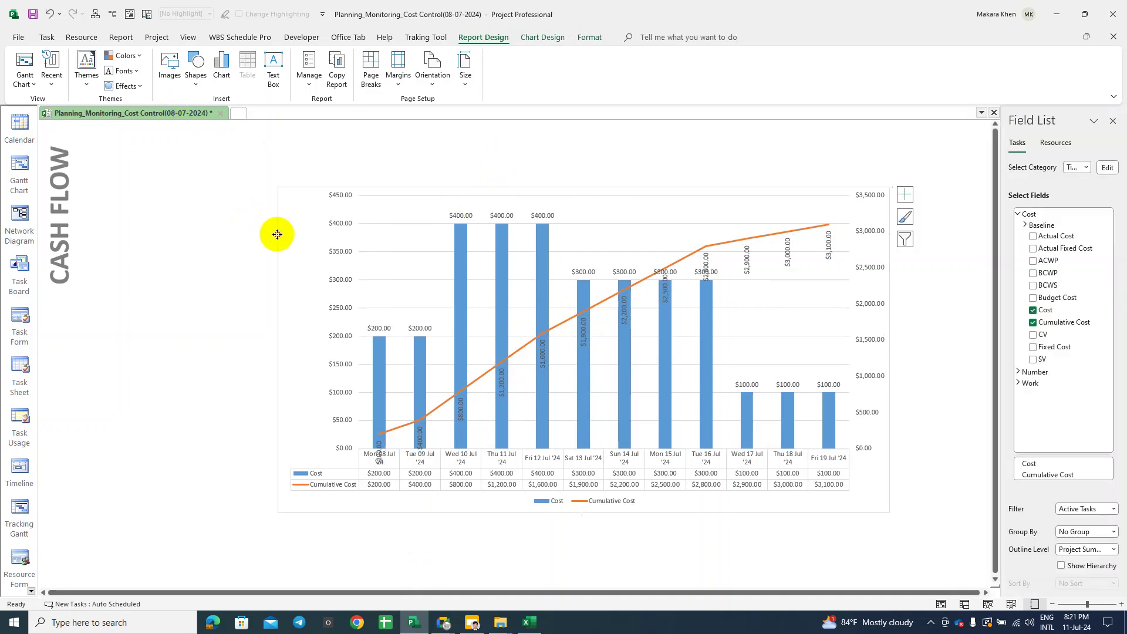
pyautogui.moveTo(277, 234); pyautogui.dragTo(199, 185)
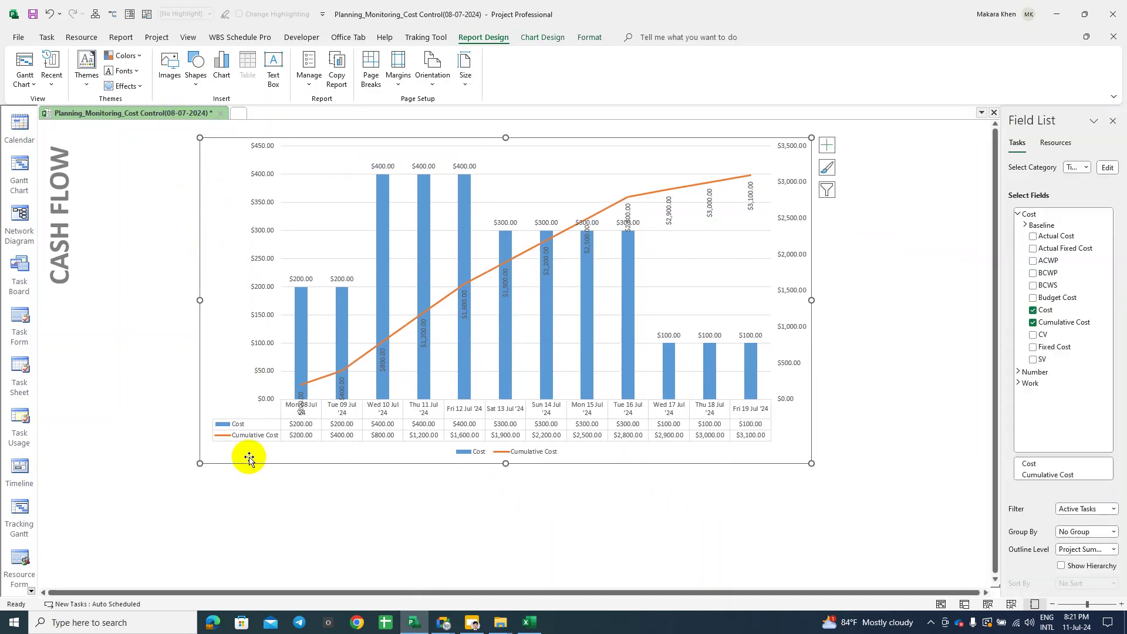
pyautogui.moveTo(249, 458); pyautogui.dragTo(253, 471)
pyautogui.click(444, 623)
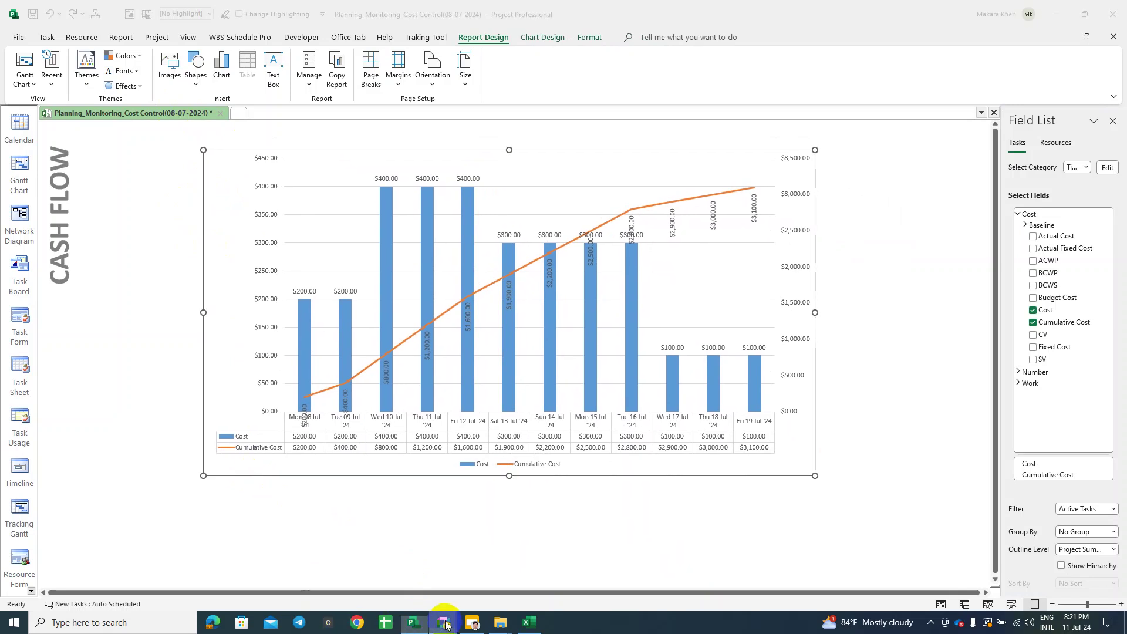
pyautogui.click(419, 585)
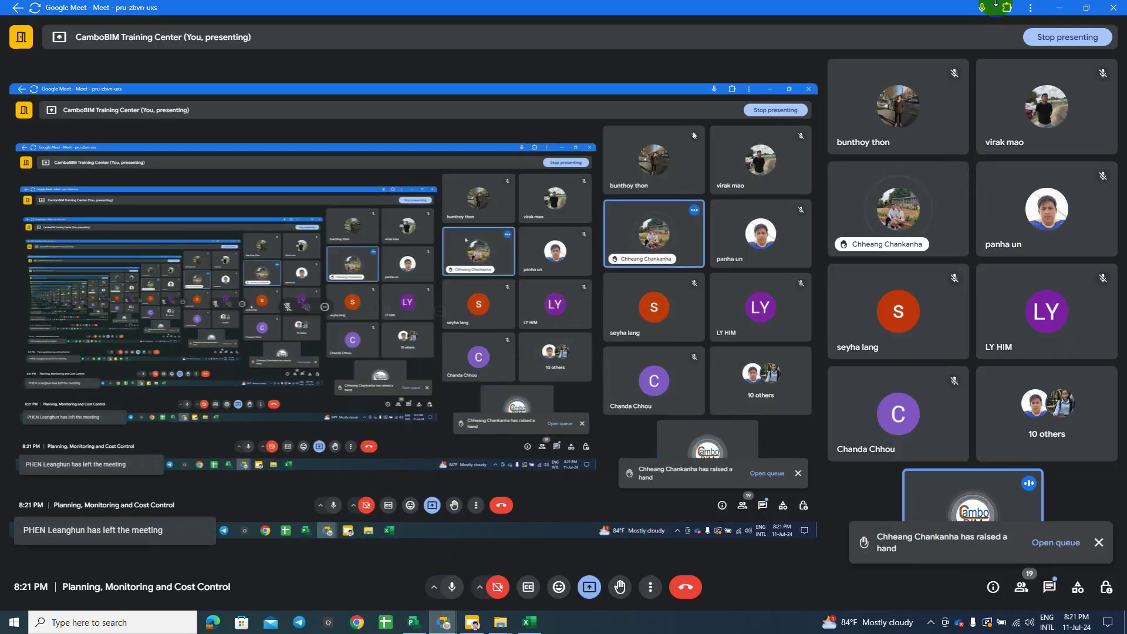
pyautogui.click(1059, 8)
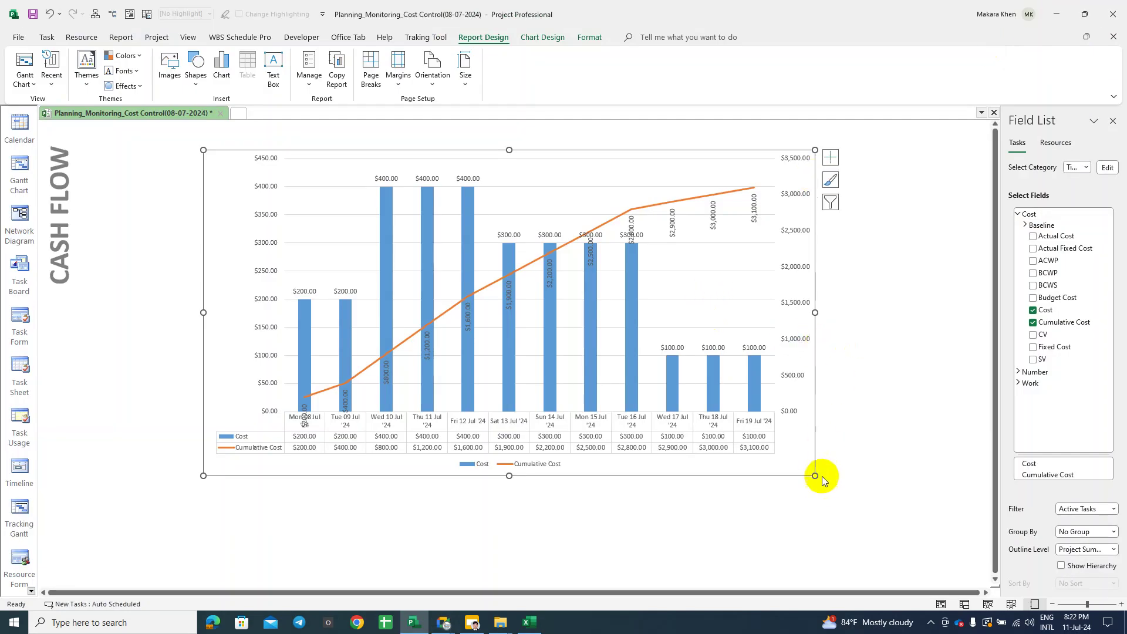
pyautogui.moveTo(816, 474); pyautogui.dragTo(885, 501)
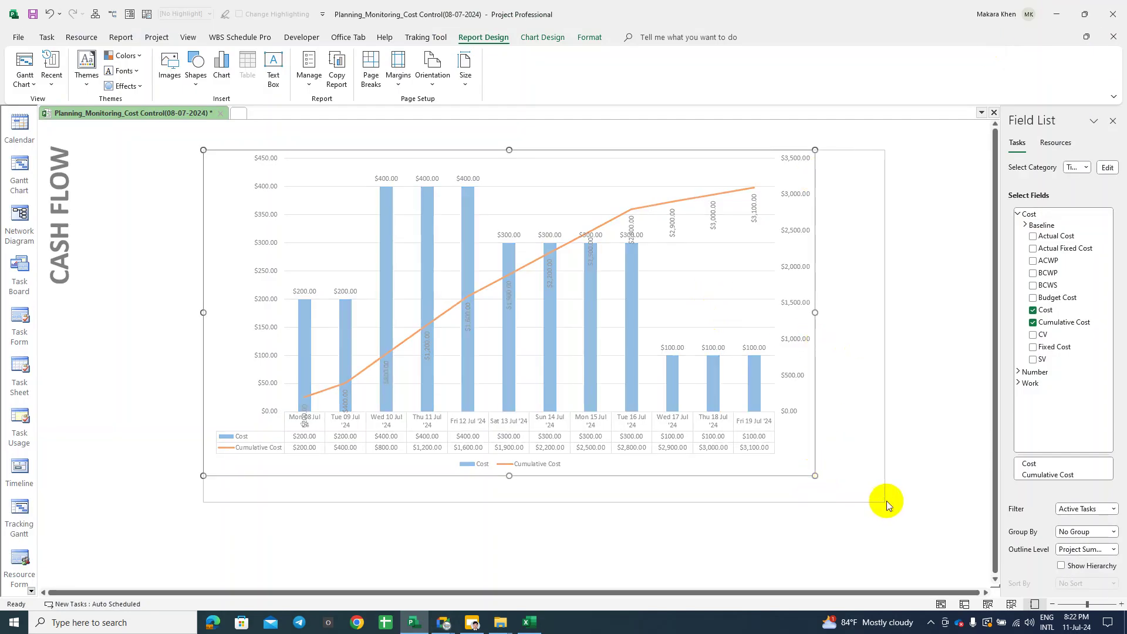
pyautogui.click(925, 424)
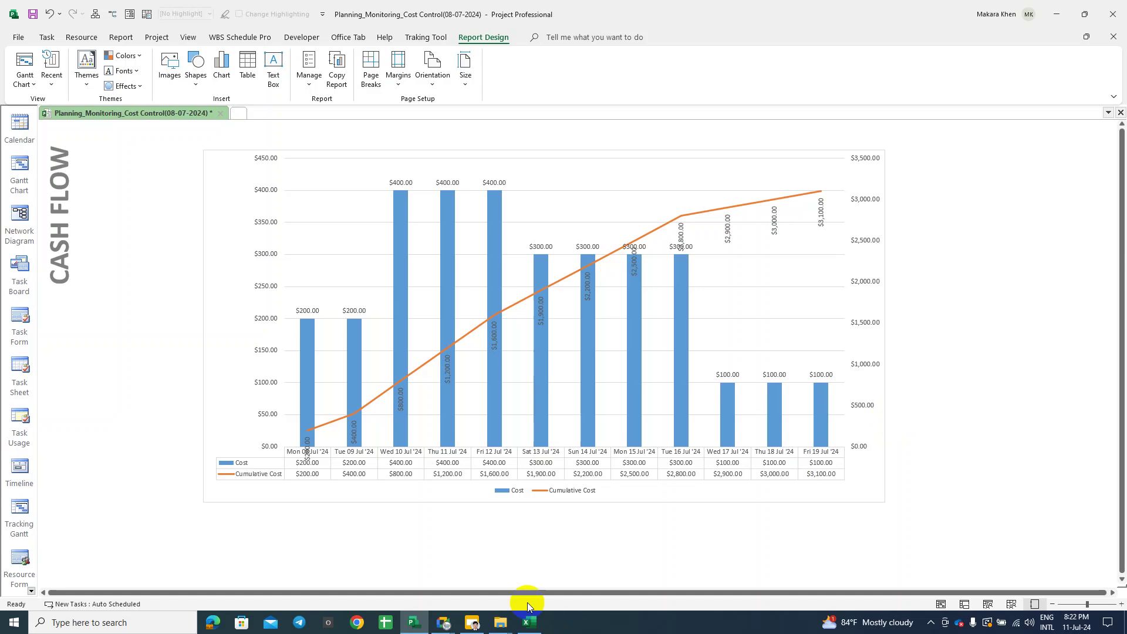
# Bring up the Excel EVM sheet and look over its Task Name, Start and Finish columns.
pyautogui.click(525, 627)
pyautogui.click(485, 513)
pyautogui.click(18, 37)
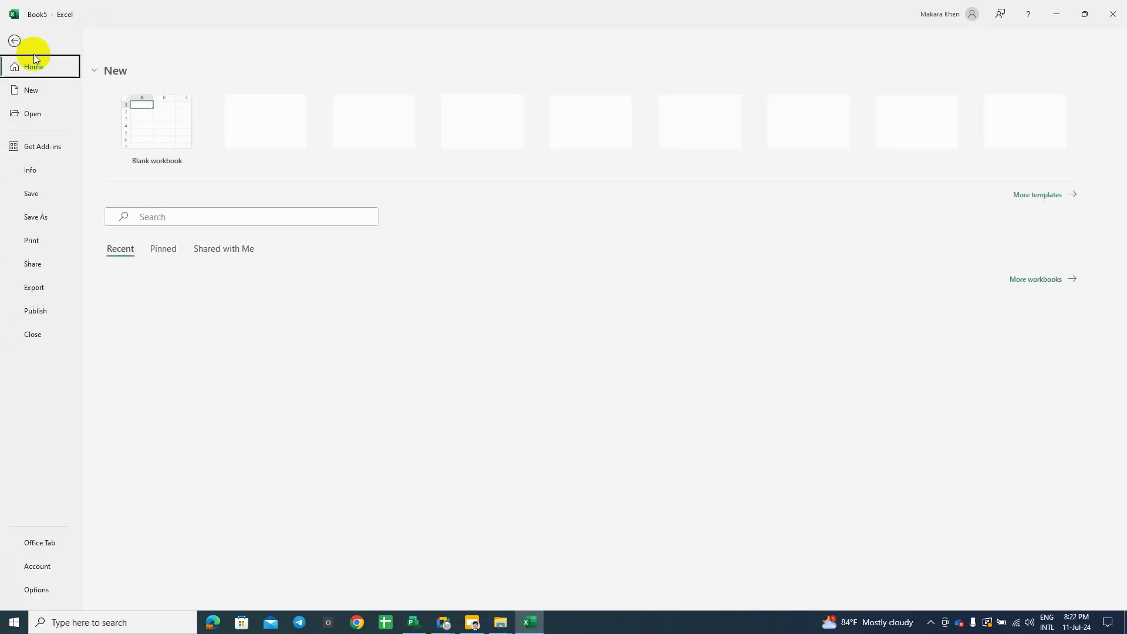
pyautogui.scroll(-1, 176, 464)
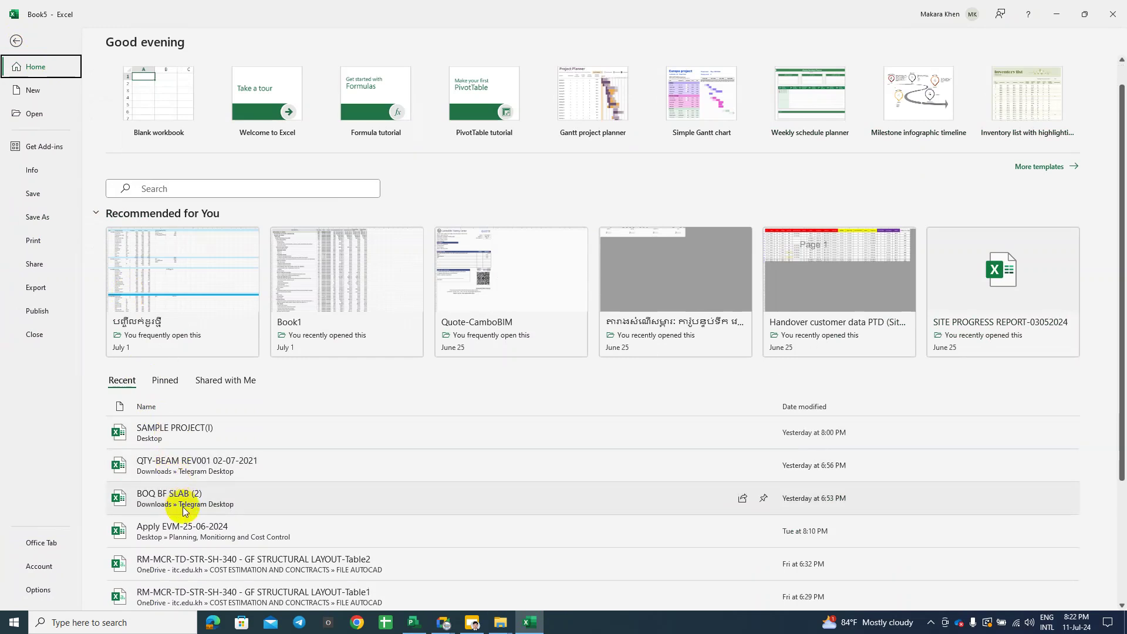
pyautogui.press('Escape')
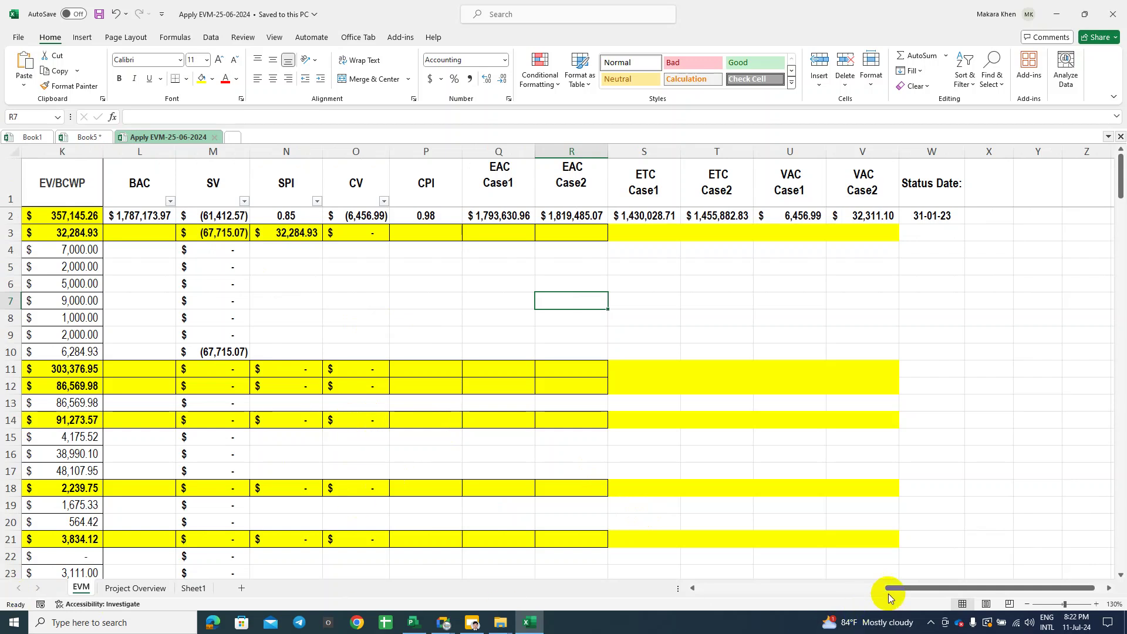
pyautogui.moveTo(883, 588); pyautogui.dragTo(696, 588)
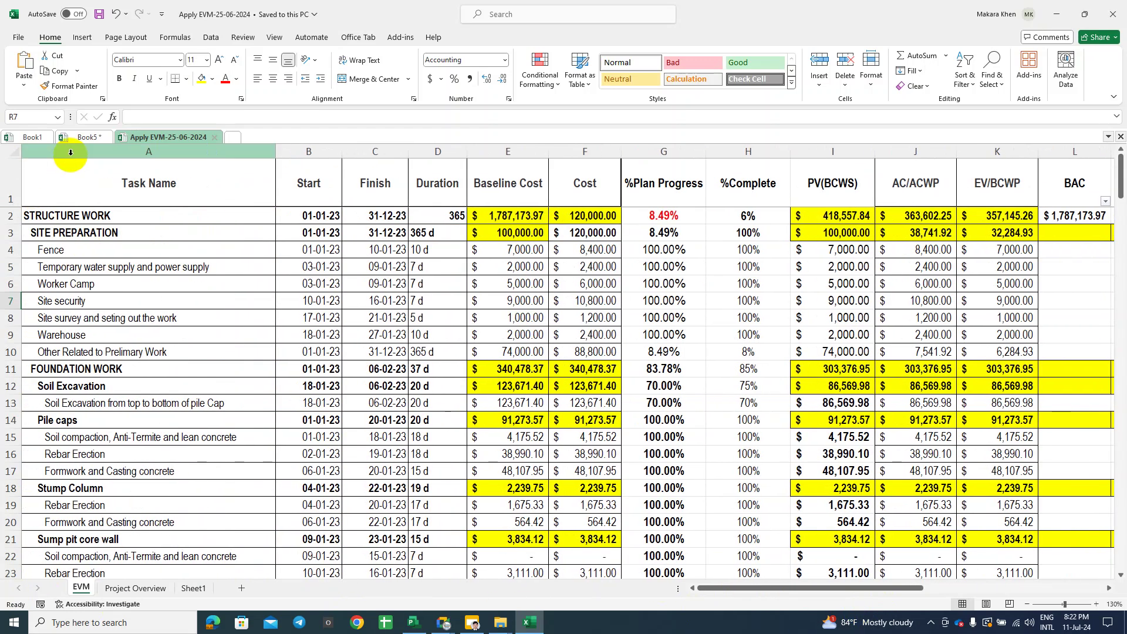
pyautogui.click(68, 151)
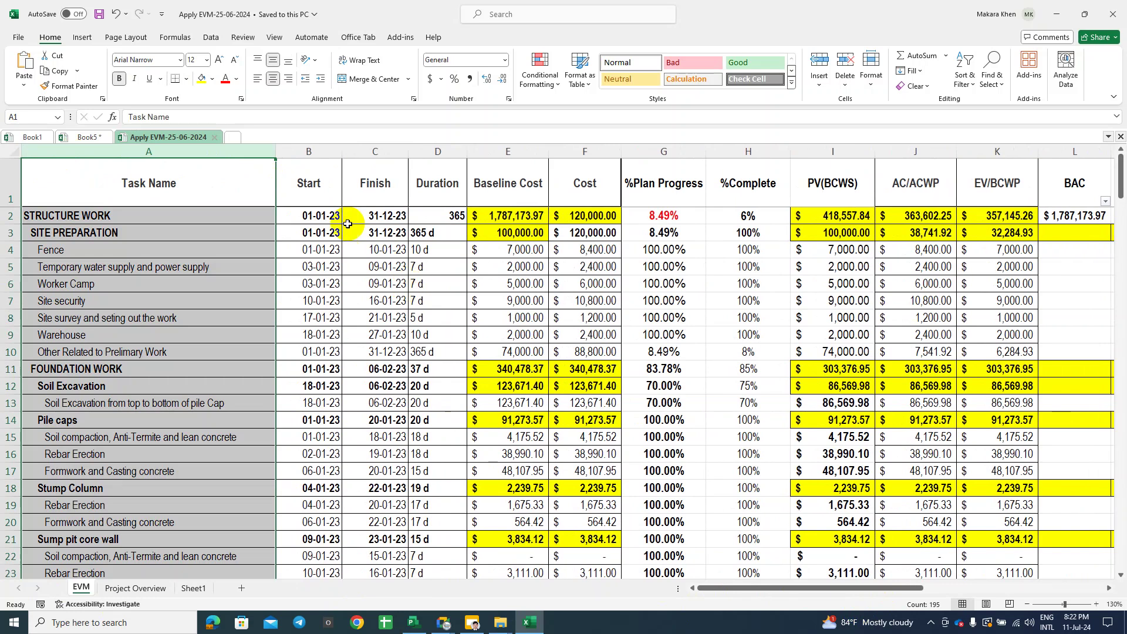
pyautogui.click(312, 152)
pyautogui.moveTo(312, 152); pyautogui.dragTo(367, 151)
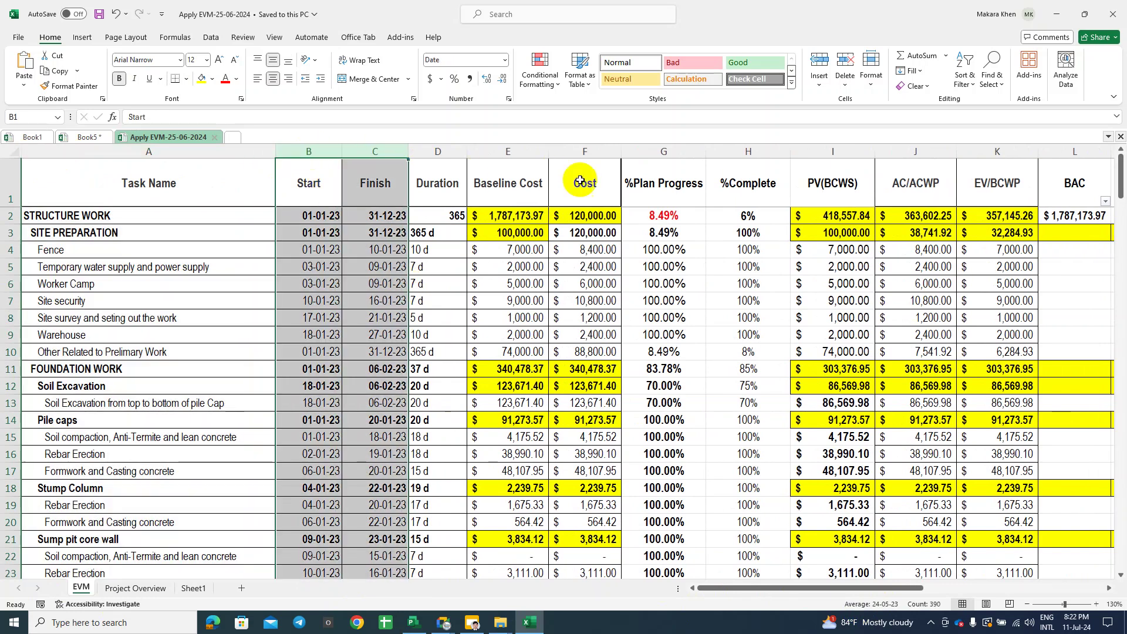
pyautogui.scroll(-2, 516, 326)
pyautogui.scroll(2, 499, 311)
# Inspect the baseline cost in E8 and the Cost formulas in F3–F6, then return to Project.
pyautogui.click(506, 317)
pyautogui.scroll(-3, 508, 317)
pyautogui.scroll(3, 511, 318)
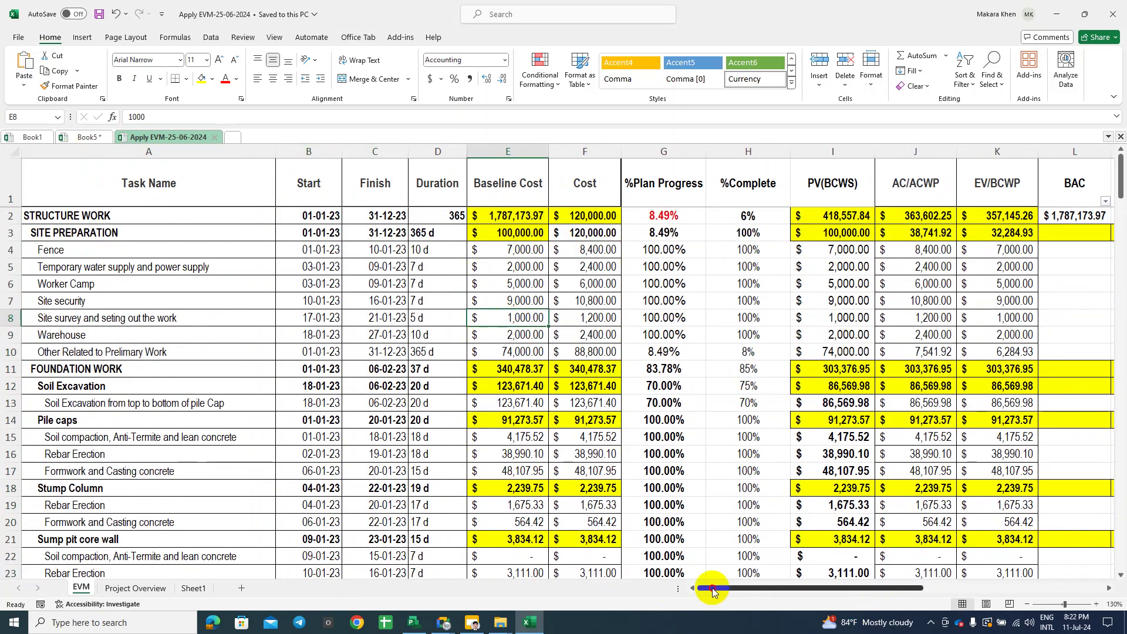
pyautogui.click(42, 150)
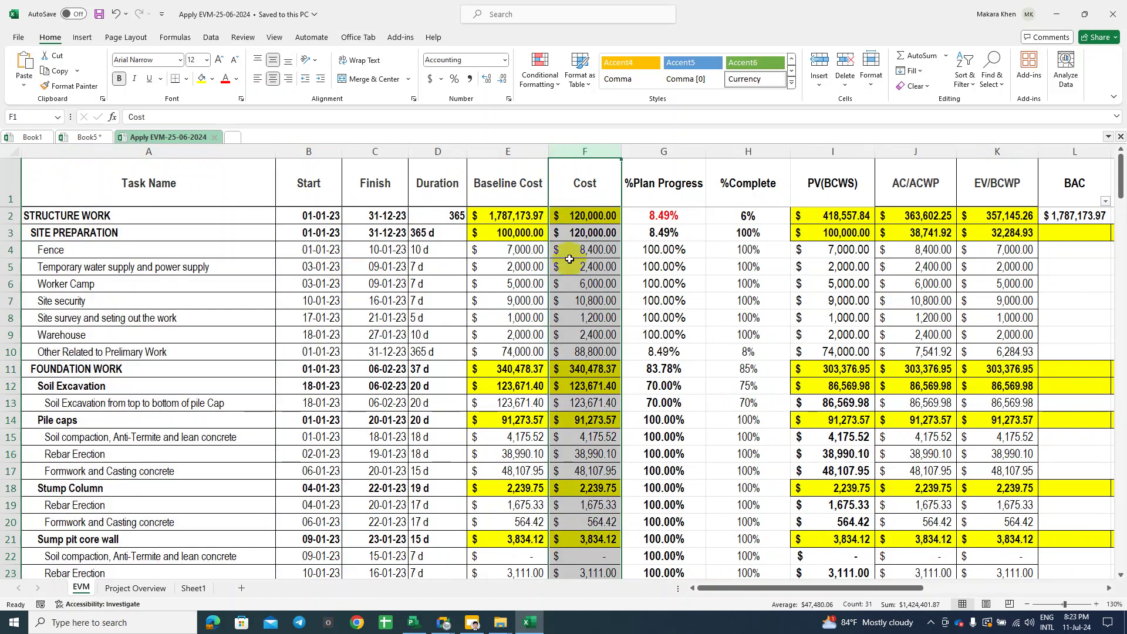
pyautogui.click(572, 282)
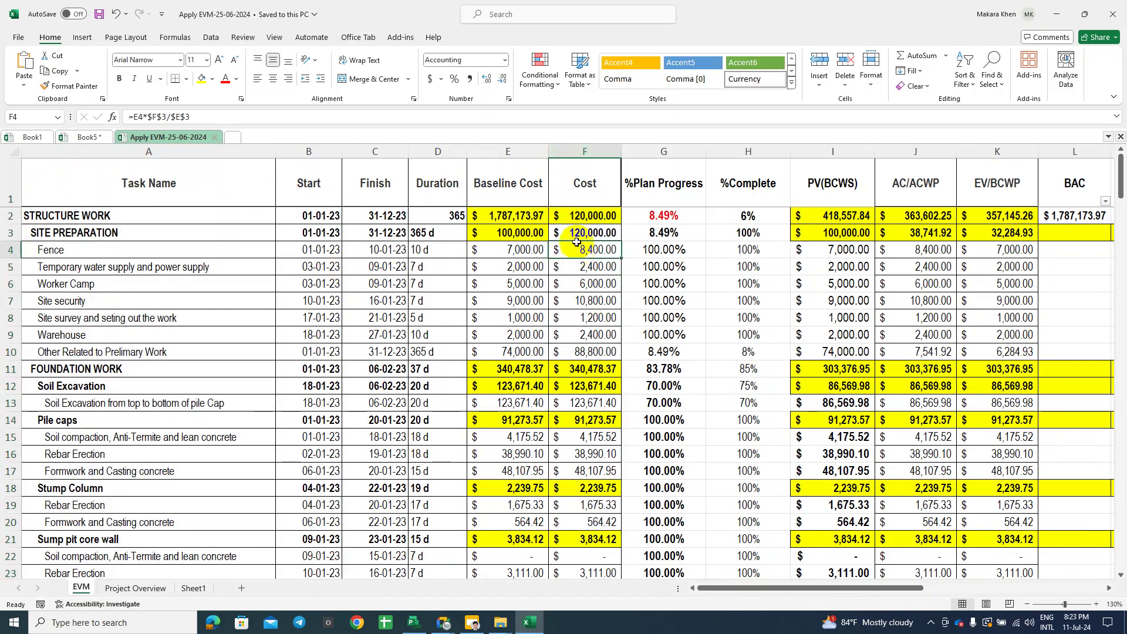
pyautogui.click(573, 146)
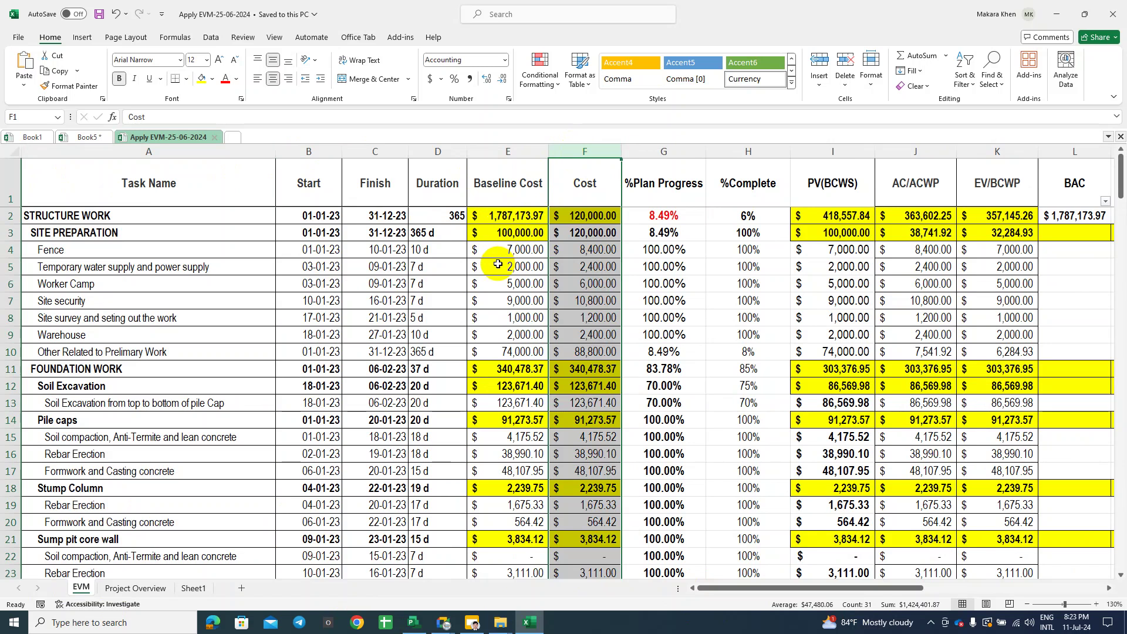
pyautogui.click(614, 254)
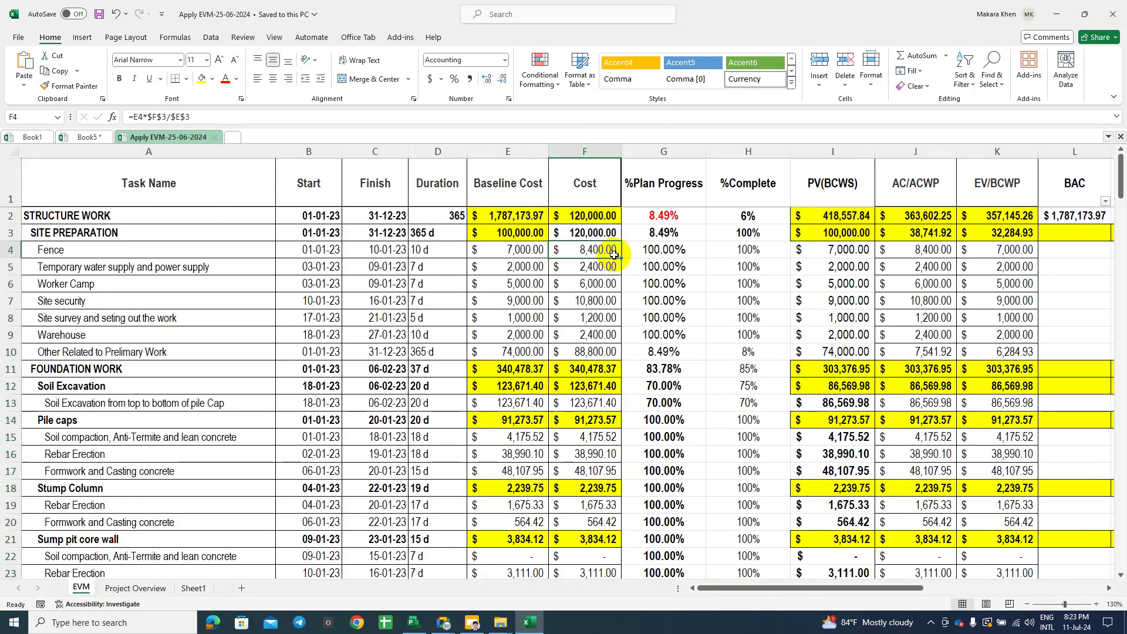
pyautogui.click(609, 229)
pyautogui.click(599, 250)
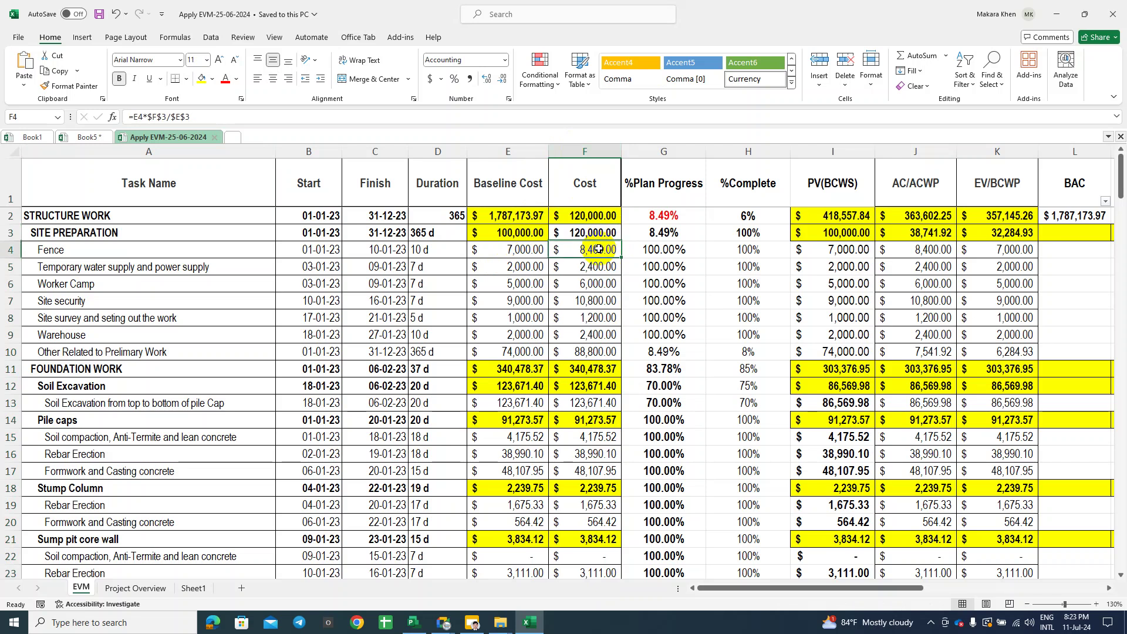
pyautogui.click(586, 267)
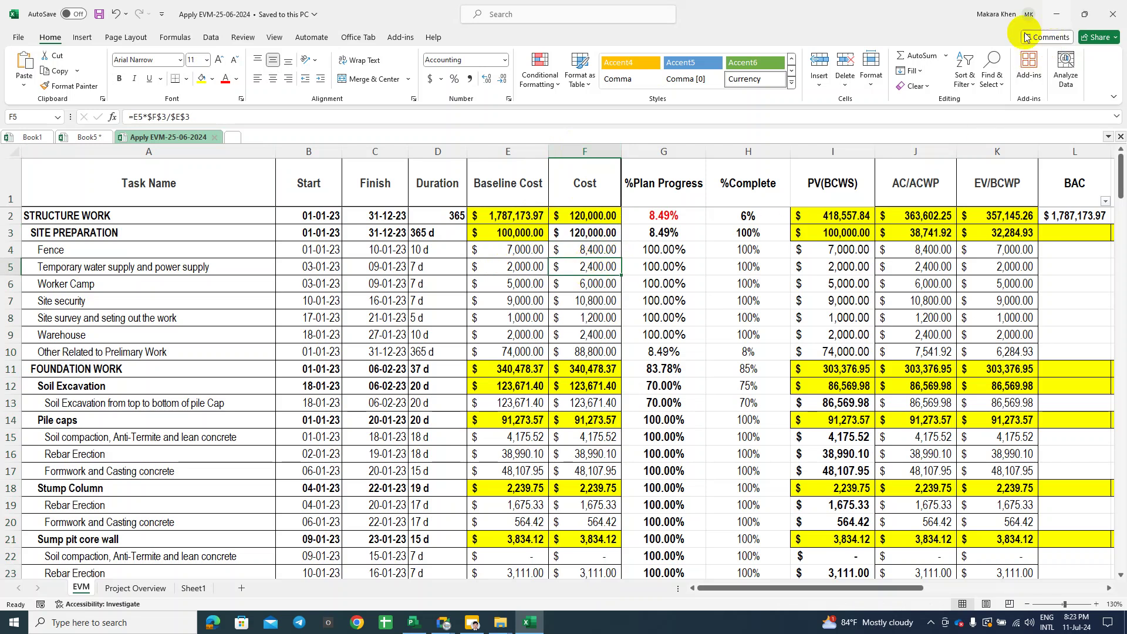
pyautogui.hotkey('alt', 'Tab')
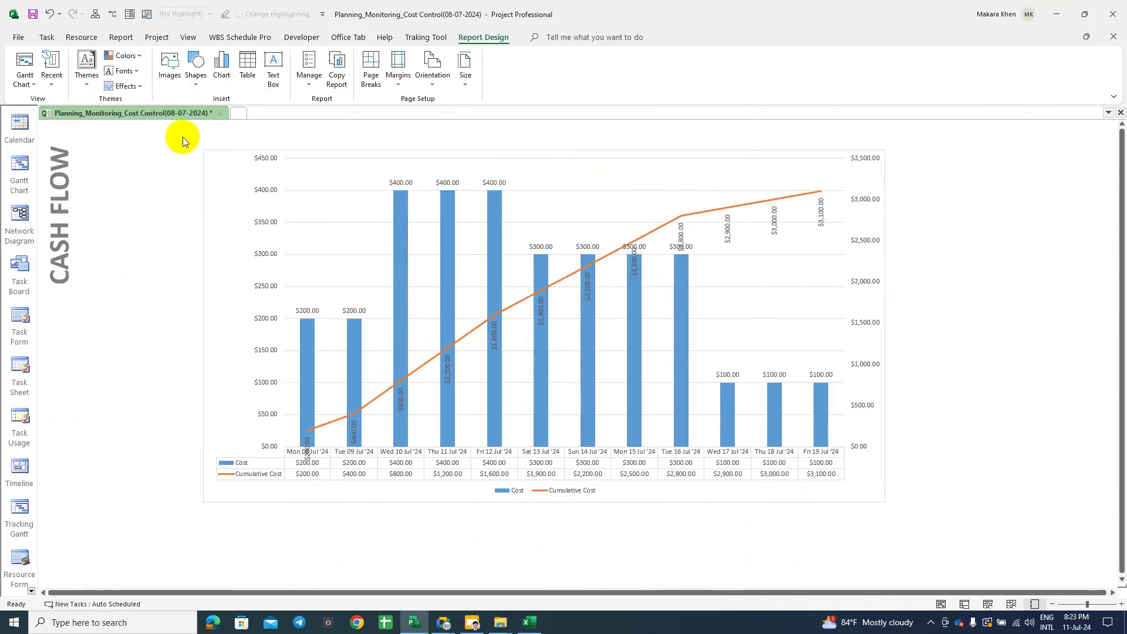
# Redisplay the Cash Flow report from the cost reports list.
pyautogui.click(215, 170)
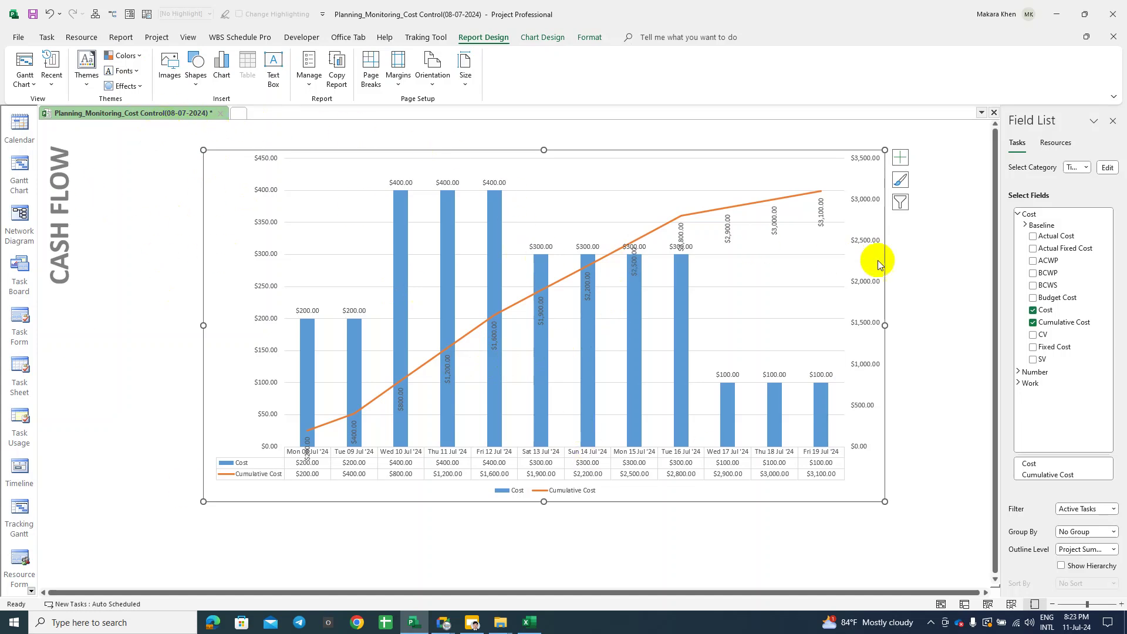
pyautogui.click(176, 202)
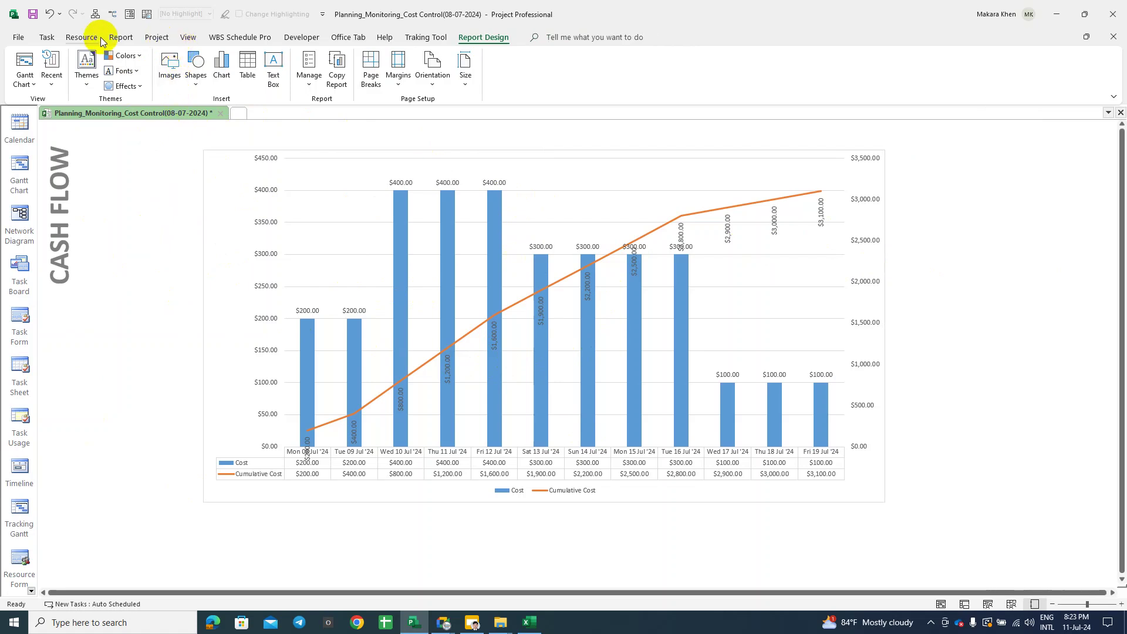
pyautogui.click(120, 37)
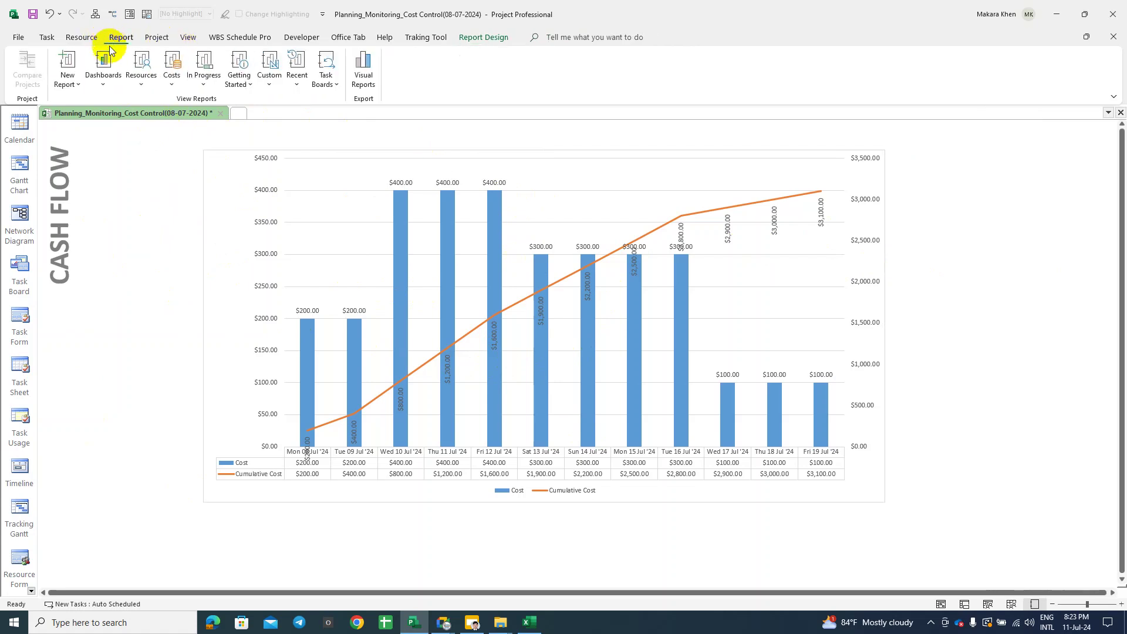
pyautogui.click(170, 82)
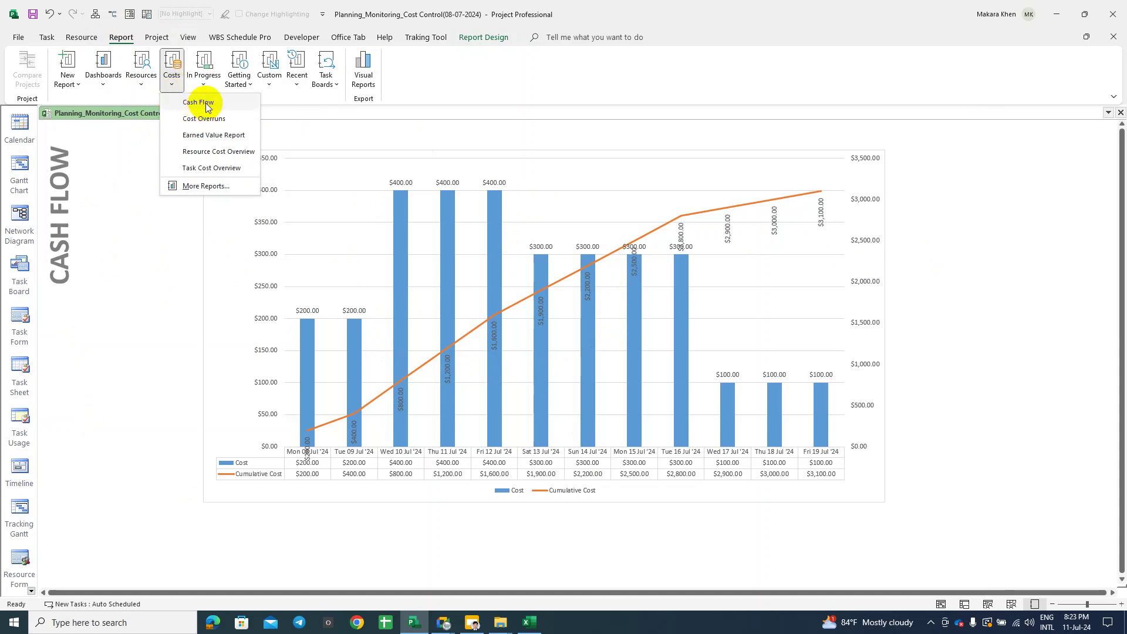
pyautogui.click(206, 103)
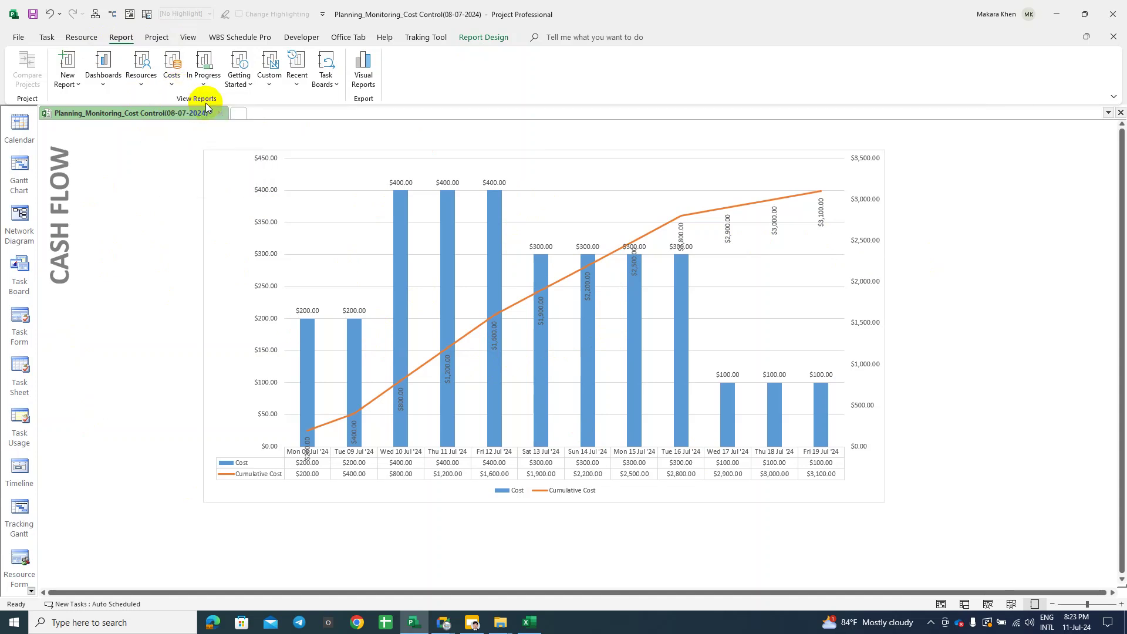
# Shift the cash flow chart slightly up and bring up the New Report choices.
pyautogui.click(227, 320)
pyautogui.moveTo(622, 502); pyautogui.dragTo(625, 456)
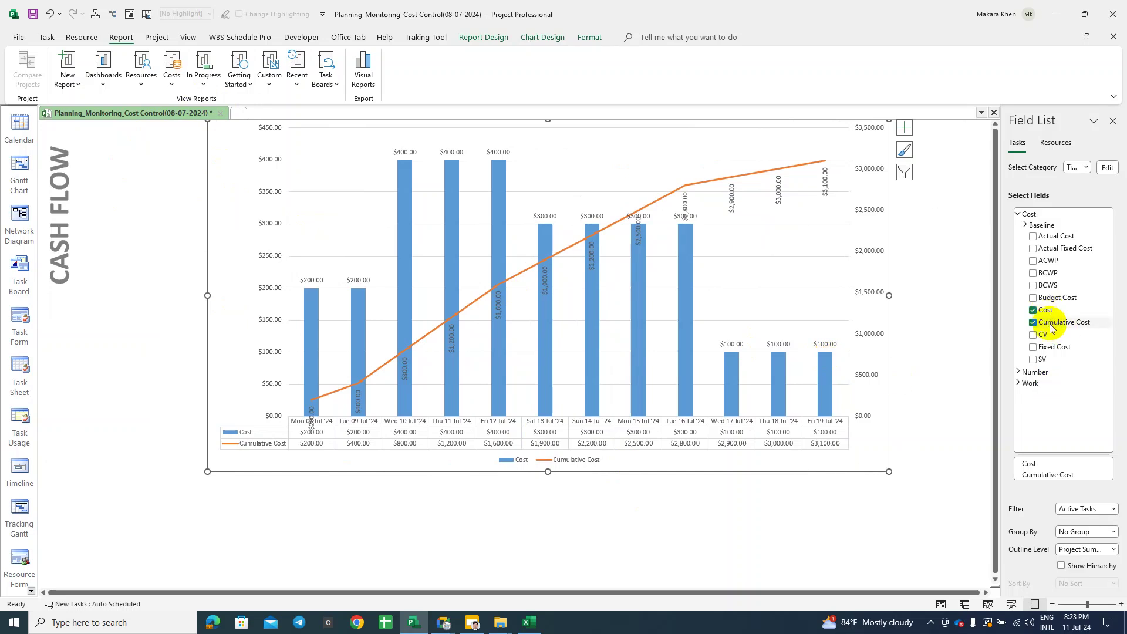
pyautogui.click(161, 172)
pyautogui.click(67, 76)
# Create a blank report with the default name 'Report'.
pyautogui.click(80, 111)
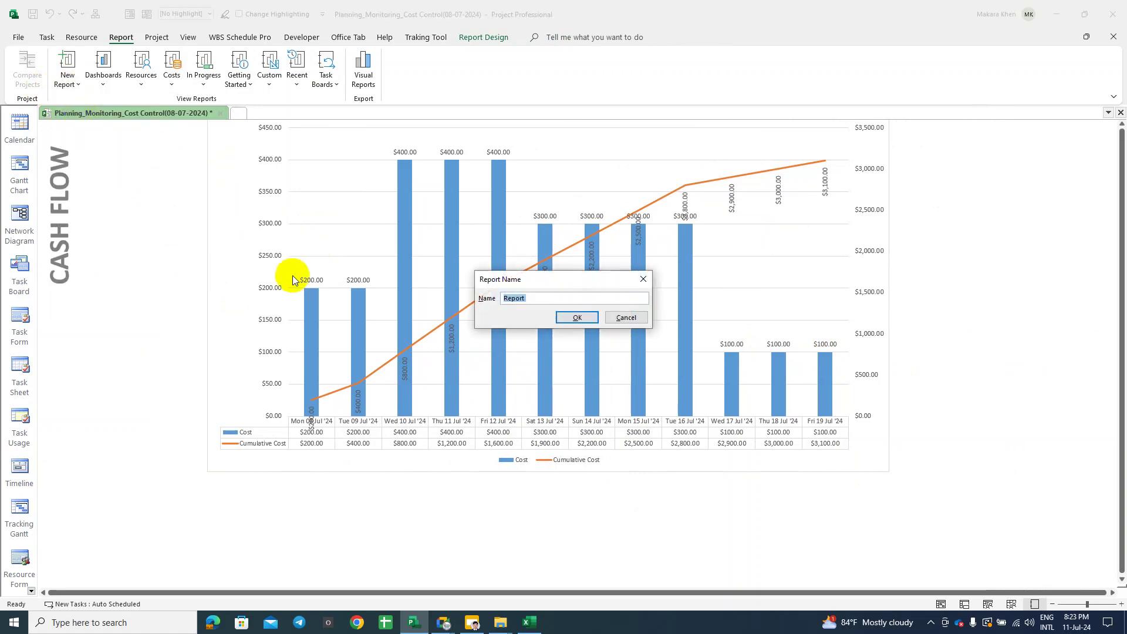
pyautogui.click(577, 317)
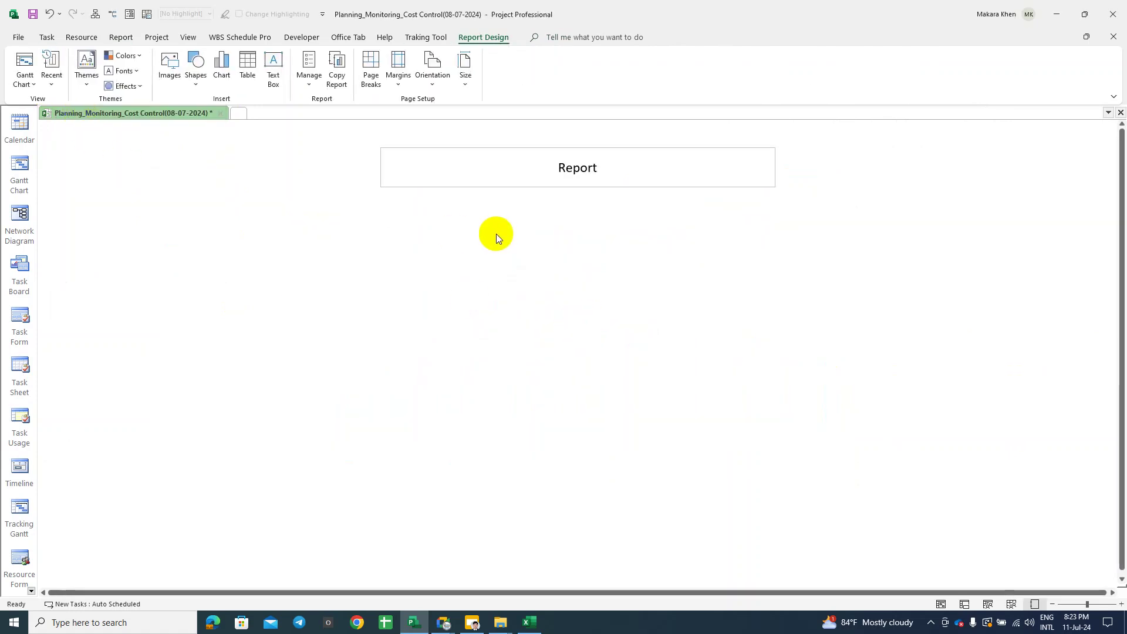
pyautogui.click(522, 175)
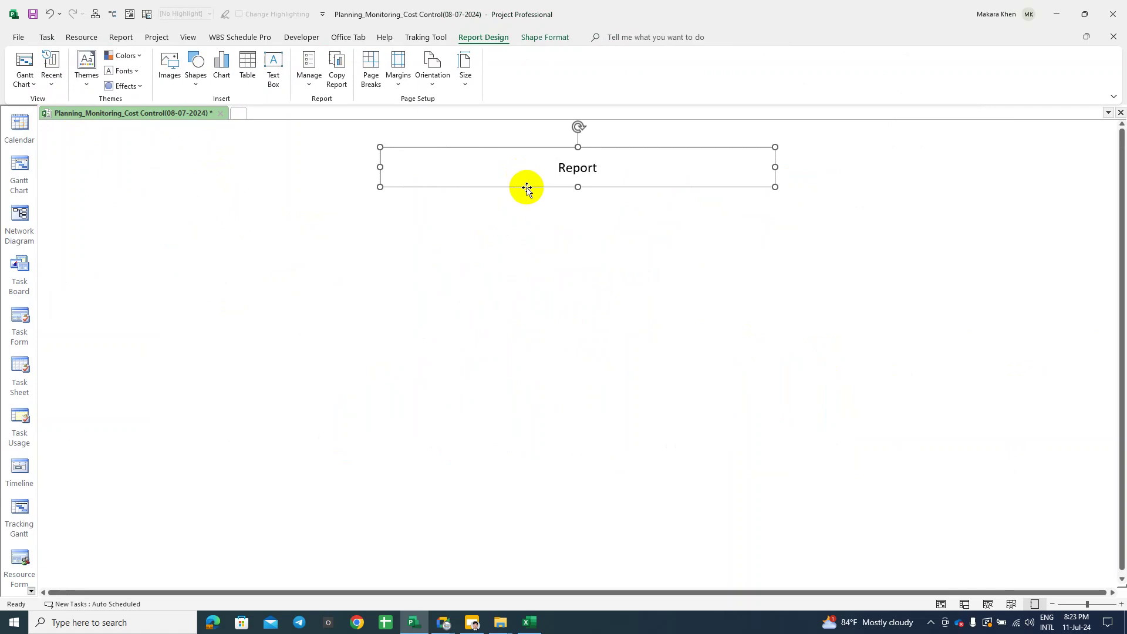
pyautogui.click(364, 281)
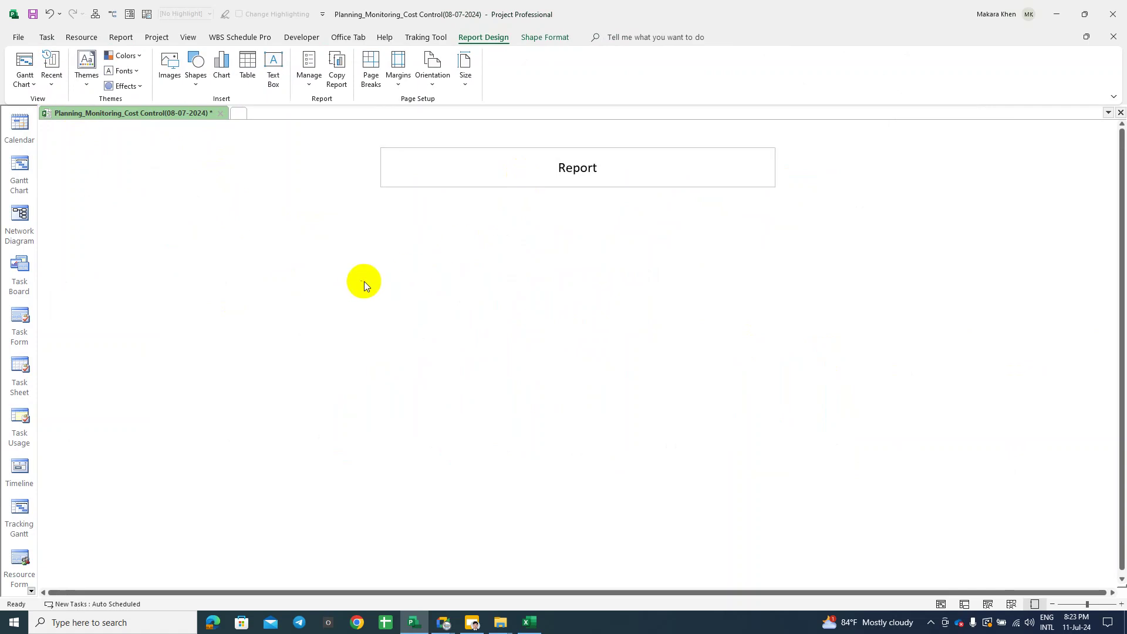
pyautogui.click(308, 74)
pyautogui.click(351, 188)
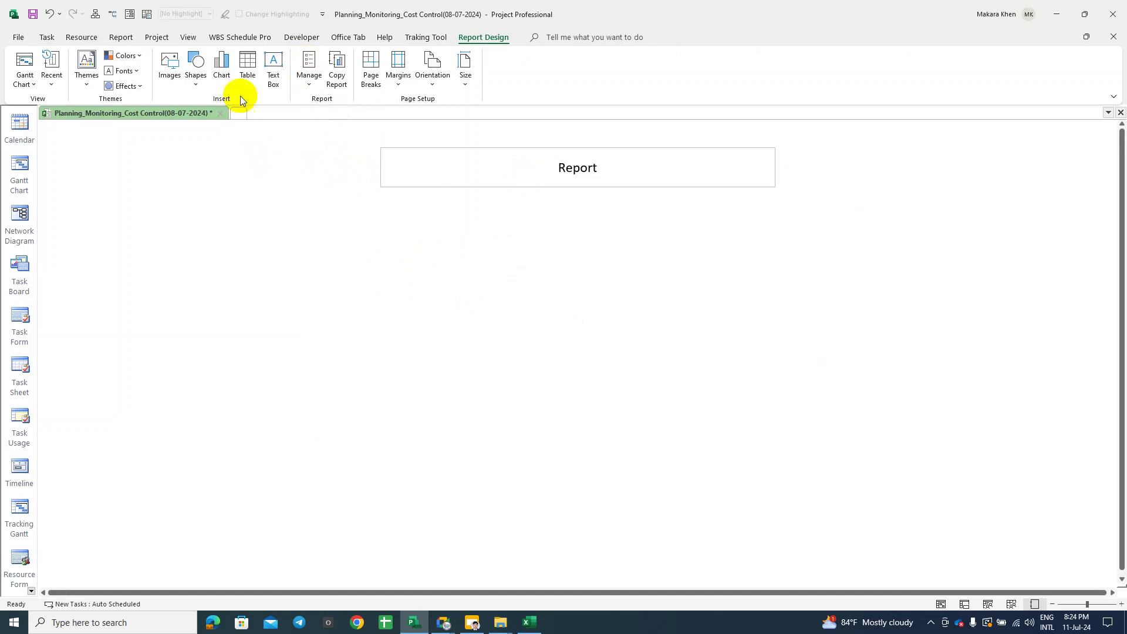
# Insert a task table, enlarge its header row, then delete it.
pyautogui.click(247, 64)
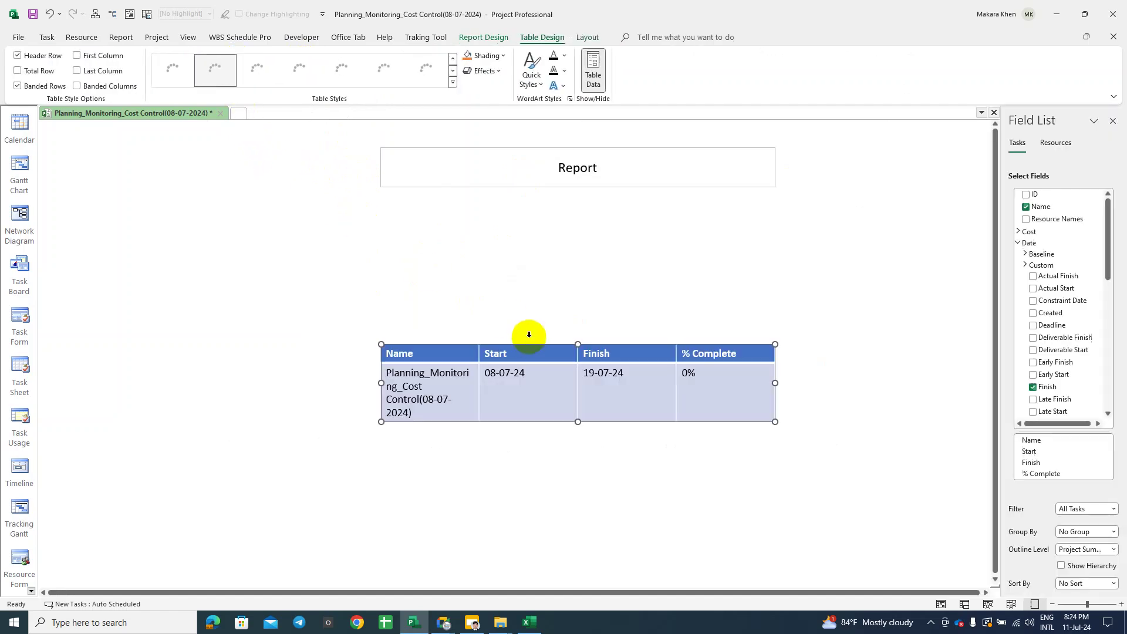
pyautogui.moveTo(528, 348); pyautogui.dragTo(513, 317)
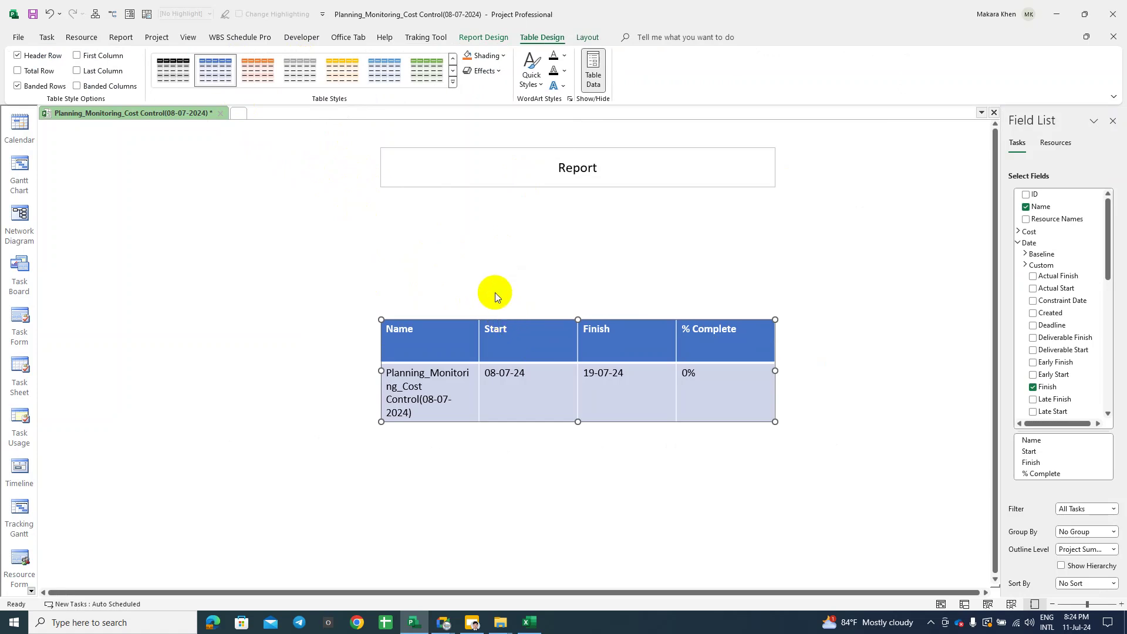
pyautogui.press('Delete')
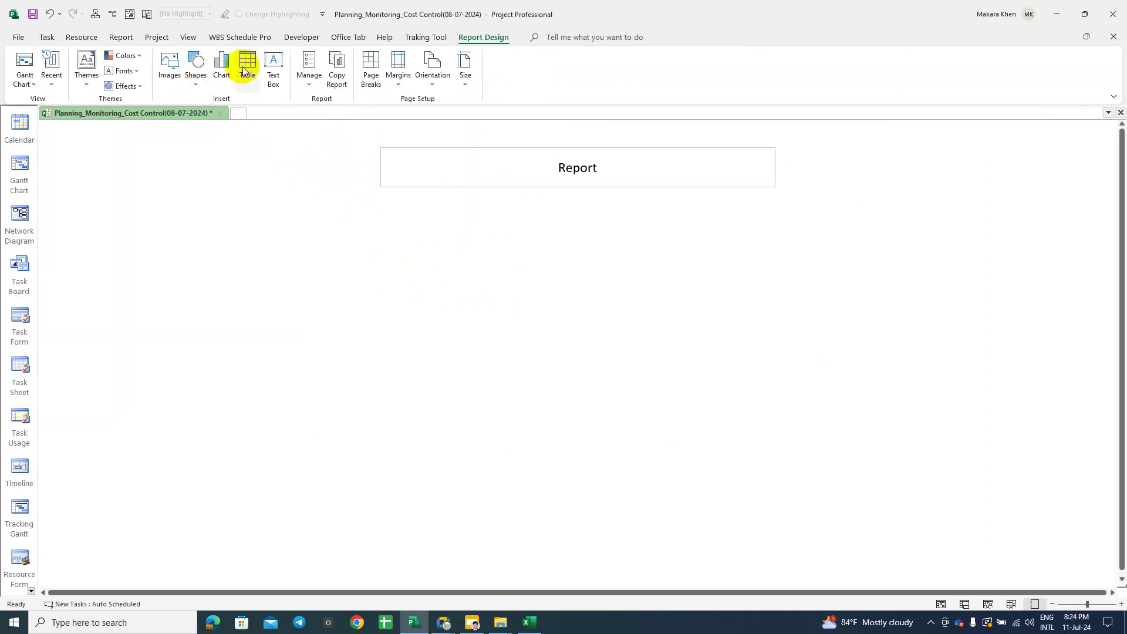
# Insert a clustered column chart and remove Actual Work, Remaining Work and Work from it.
pyautogui.click(223, 62)
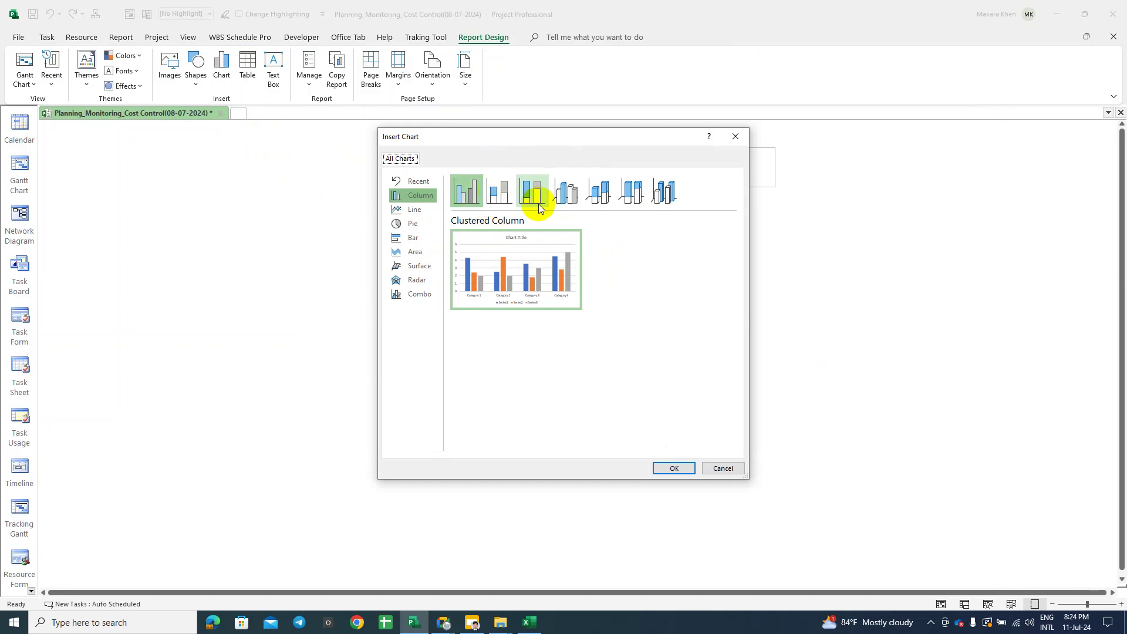
pyautogui.click(655, 468)
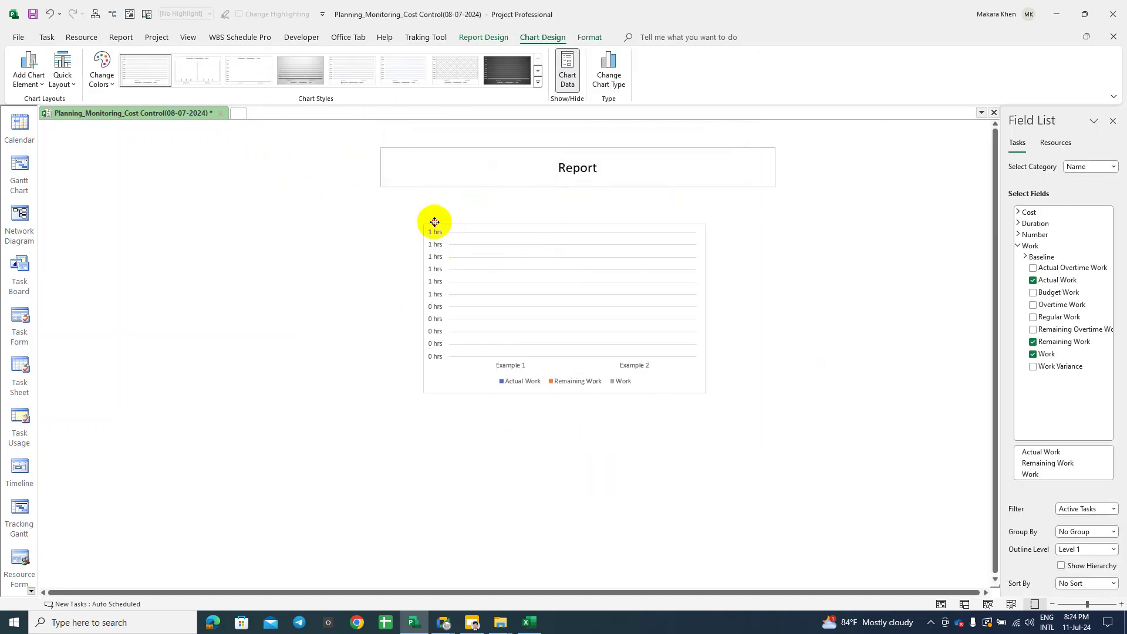
pyautogui.click(437, 225)
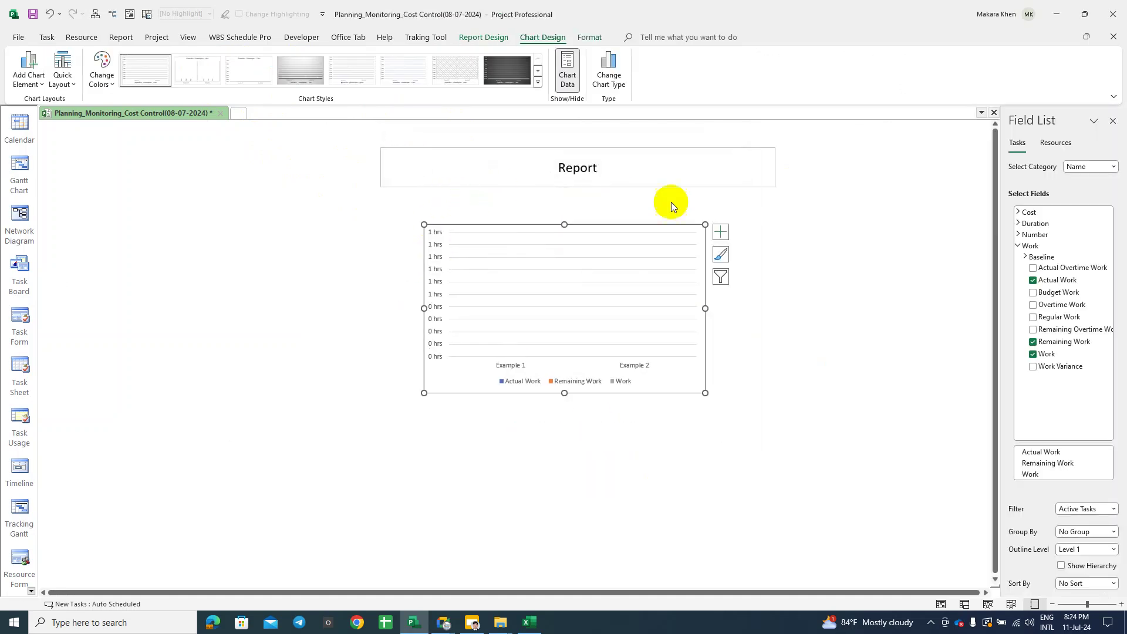
pyautogui.click(1033, 280)
pyautogui.click(1033, 341)
pyautogui.click(1033, 354)
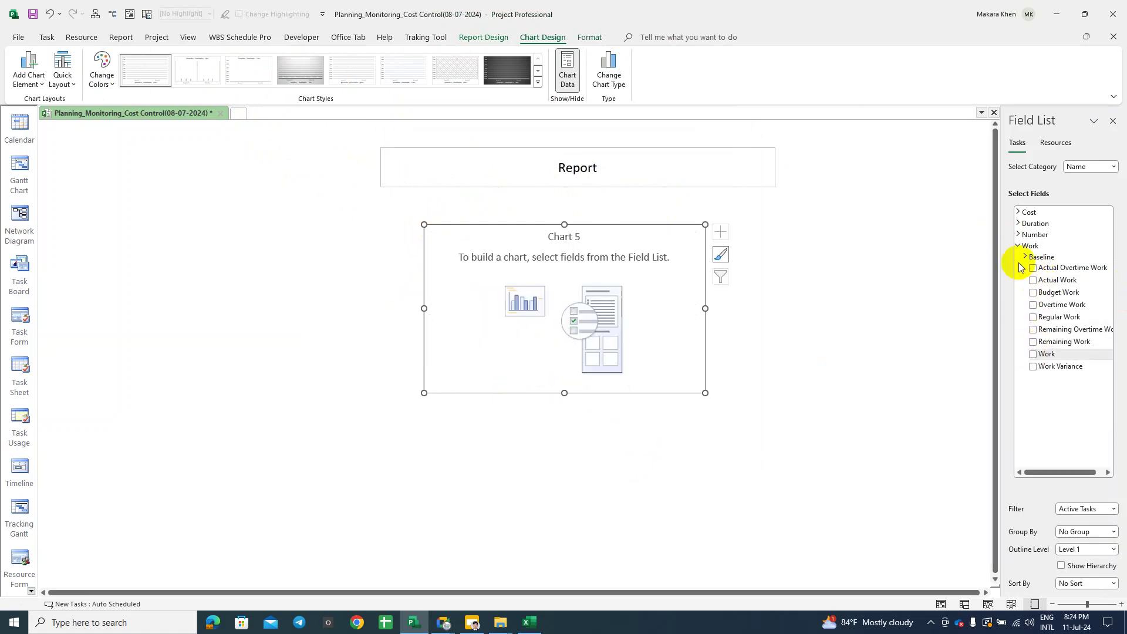
# Add the Cost field from the Cost fields group to the chart.
pyautogui.click(1018, 213)
pyautogui.scroll(-1, 1052, 402)
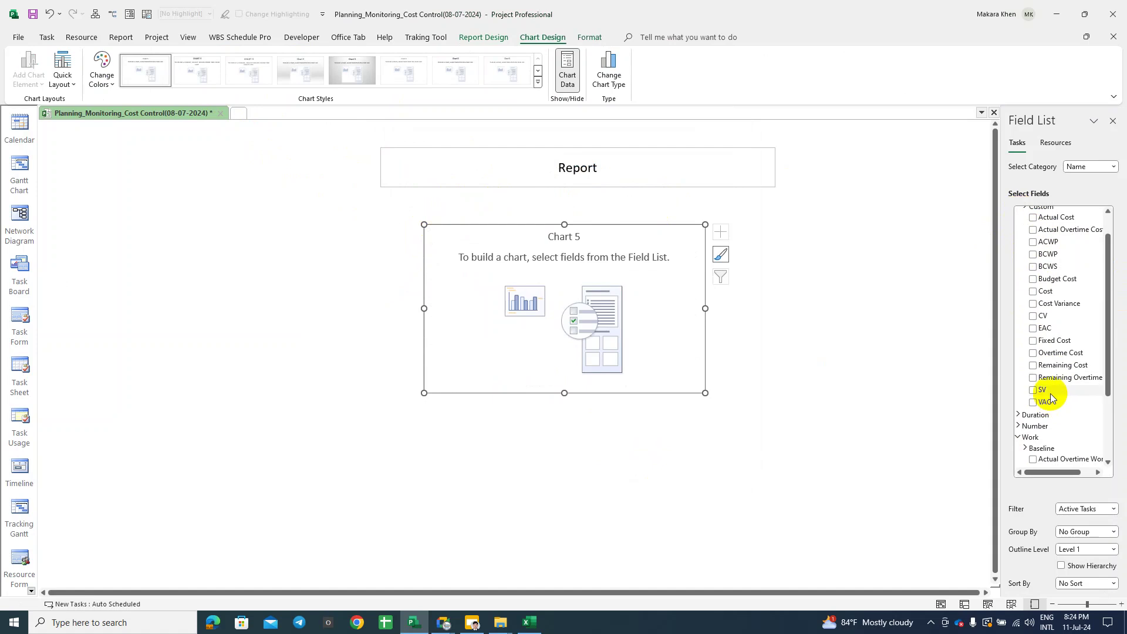
pyautogui.scroll(-1, 1053, 401)
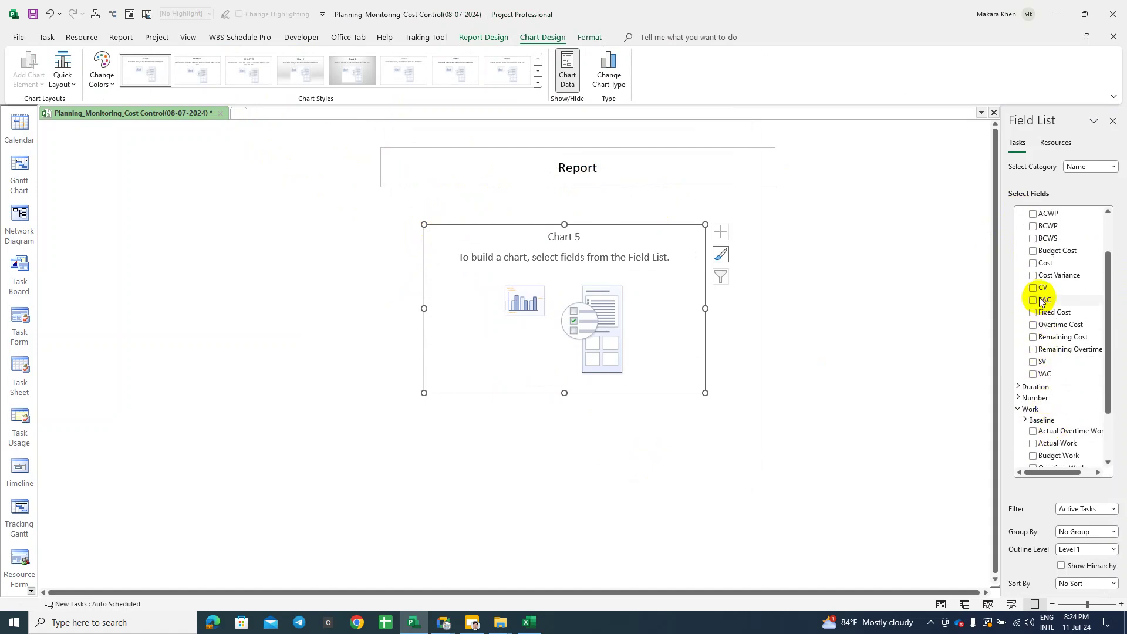
pyautogui.click(1033, 263)
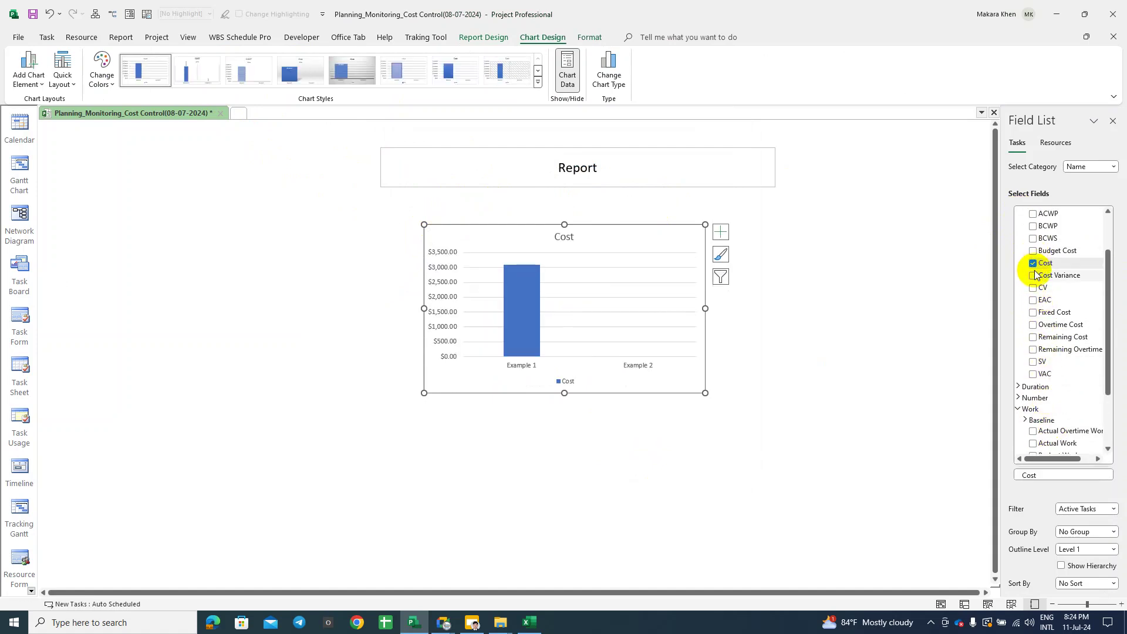
pyautogui.scroll(1, 1050, 329)
pyautogui.scroll(1, 1055, 343)
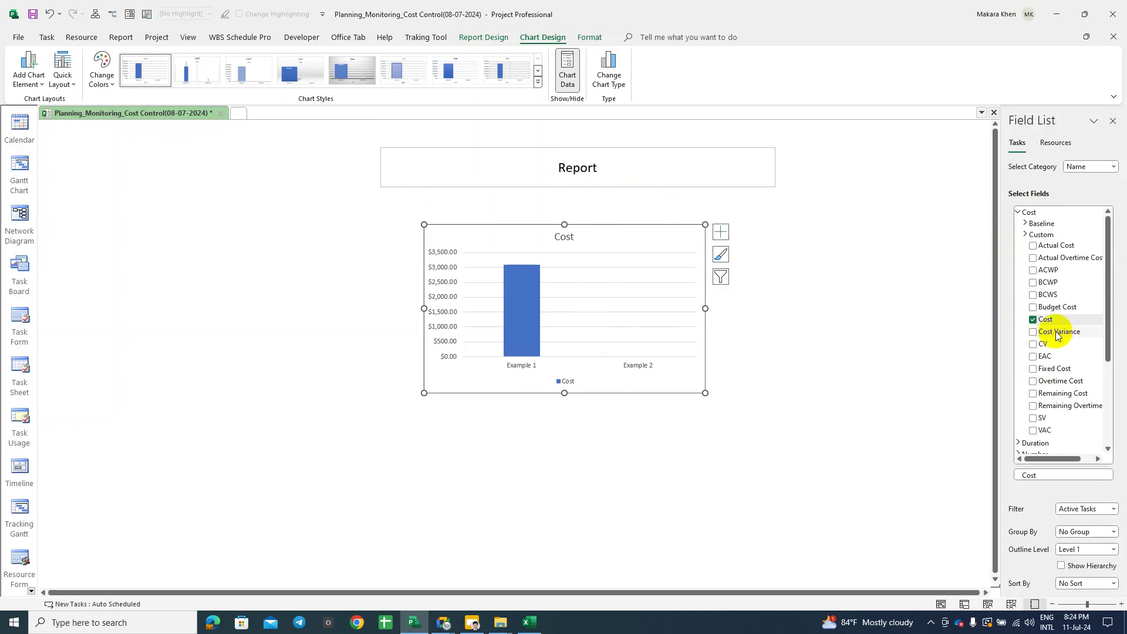
pyautogui.scroll(-2, 1057, 335)
# Expand the Duration fields group and widen the Field List.
pyautogui.click(1019, 387)
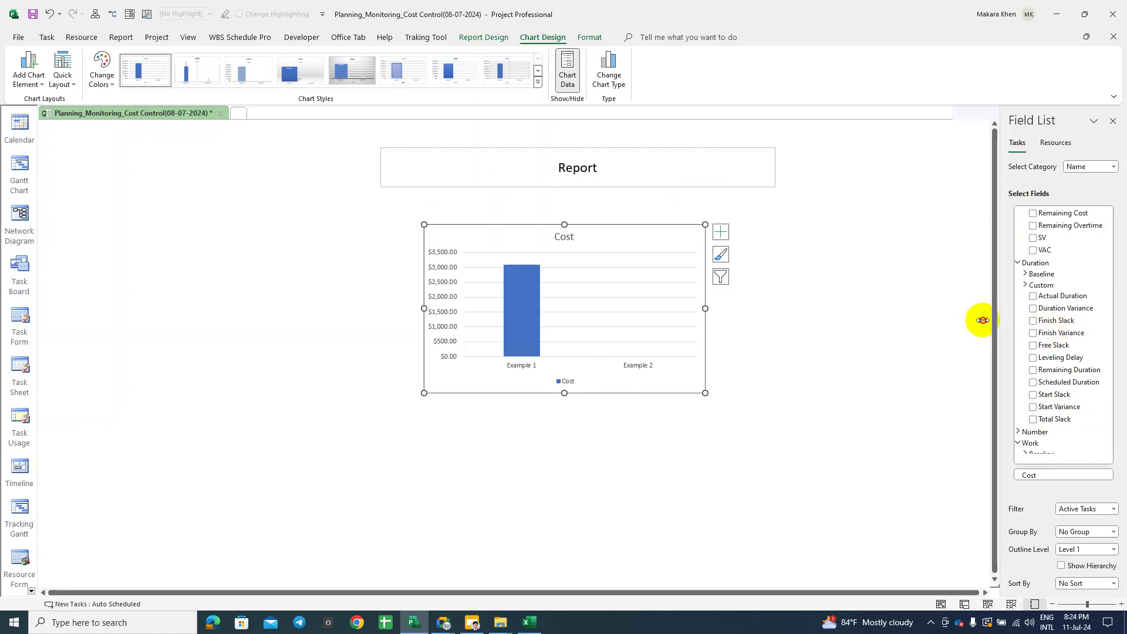
pyautogui.moveTo(1000, 320); pyautogui.dragTo(876, 317)
pyautogui.scroll(5, 998, 241)
pyautogui.scroll(1, 998, 237)
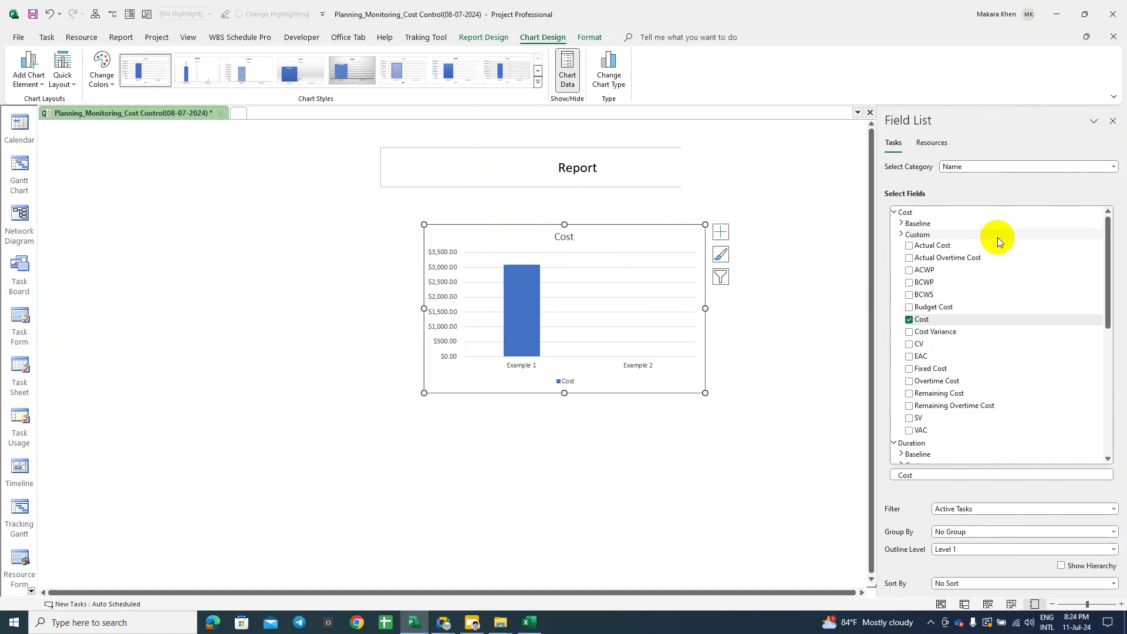
# Browse the Baseline and Number field groups in the Field List.
pyautogui.click(901, 224)
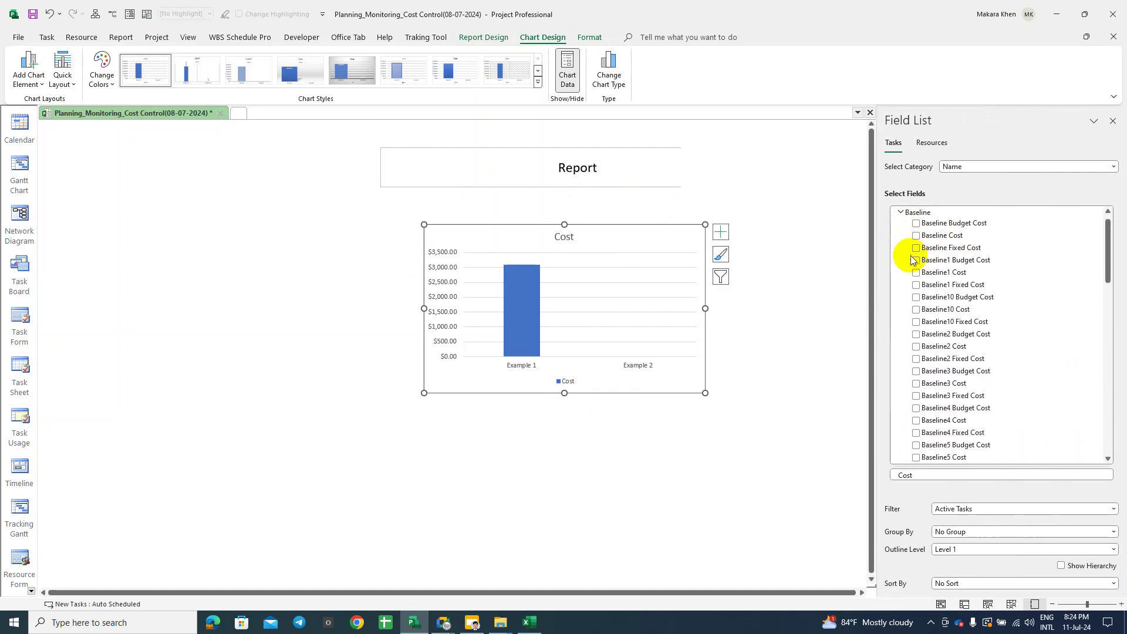
pyautogui.scroll(-2, 939, 360)
pyautogui.scroll(-3, 954, 398)
pyautogui.scroll(-1, 953, 398)
pyautogui.scroll(-2, 957, 400)
pyautogui.scroll(-2, 958, 403)
pyautogui.scroll(-1, 958, 402)
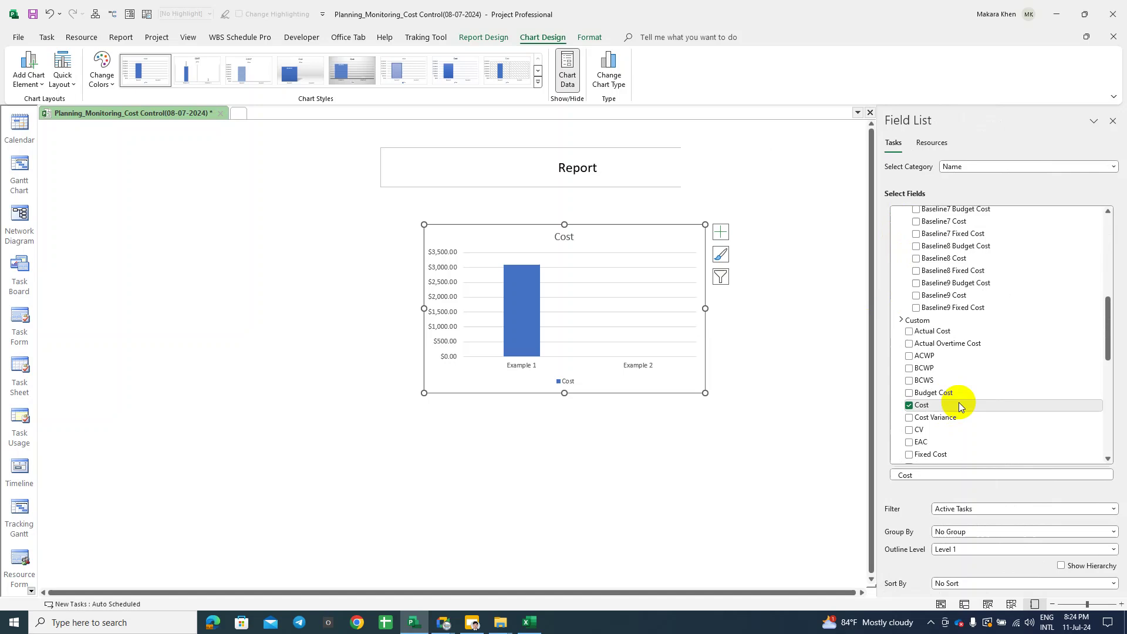
pyautogui.scroll(-2, 960, 406)
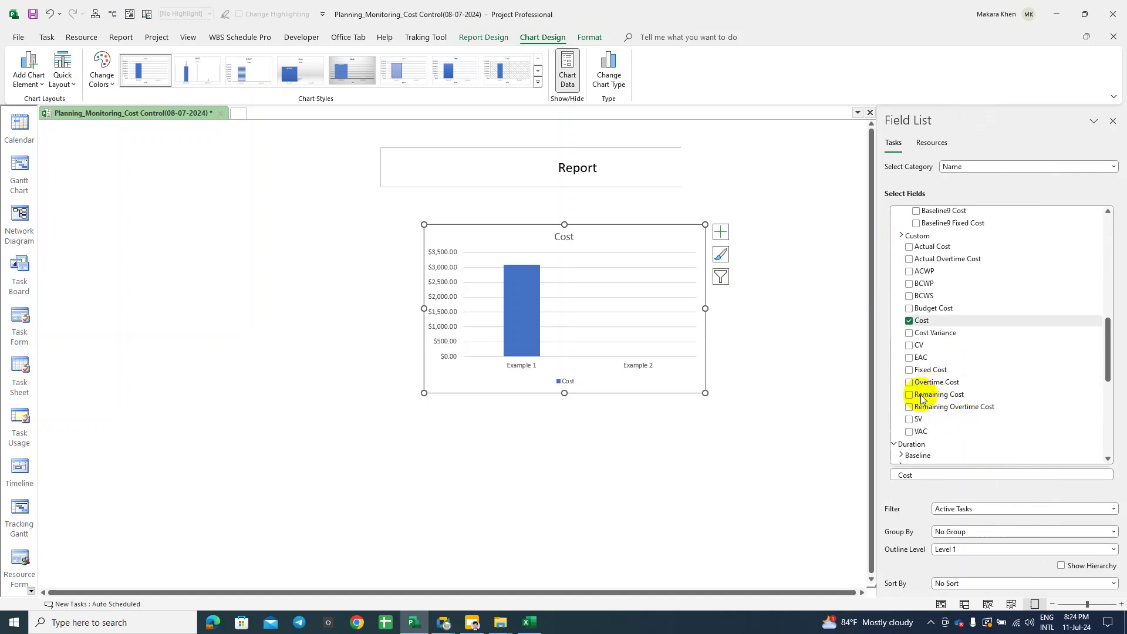
pyautogui.scroll(-2, 896, 450)
pyautogui.scroll(-2, 899, 449)
pyautogui.scroll(3, 886, 411)
pyautogui.scroll(5, 901, 258)
pyautogui.scroll(2, 904, 262)
pyautogui.scroll(5, 907, 252)
pyautogui.scroll(-3, 900, 284)
pyautogui.scroll(-3, 906, 297)
pyautogui.scroll(-2, 910, 311)
pyautogui.scroll(-3, 910, 411)
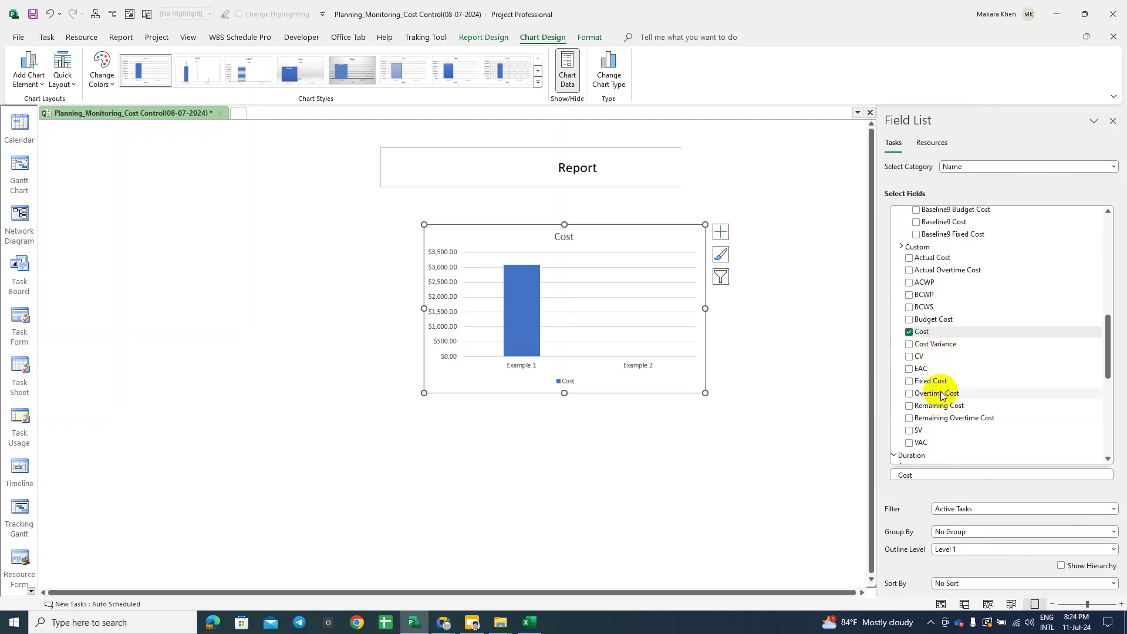
pyautogui.scroll(-1, 941, 405)
pyautogui.scroll(-2, 948, 420)
pyautogui.scroll(-2, 948, 423)
pyautogui.scroll(-1, 948, 423)
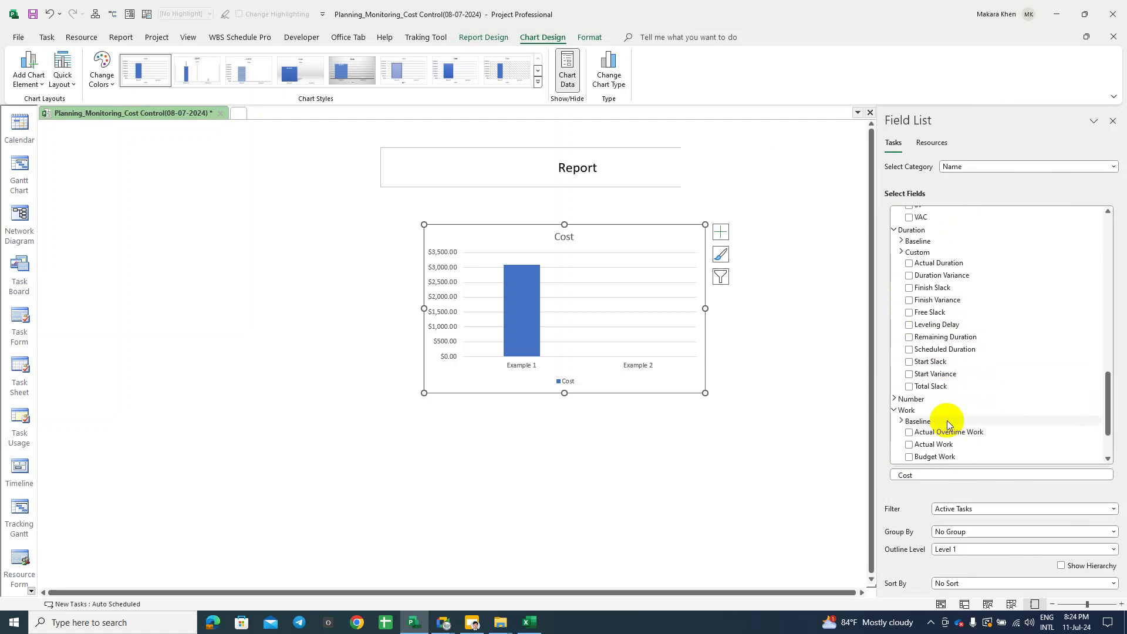
pyautogui.click(895, 399)
pyautogui.scroll(-2, 926, 411)
pyautogui.scroll(-1, 939, 418)
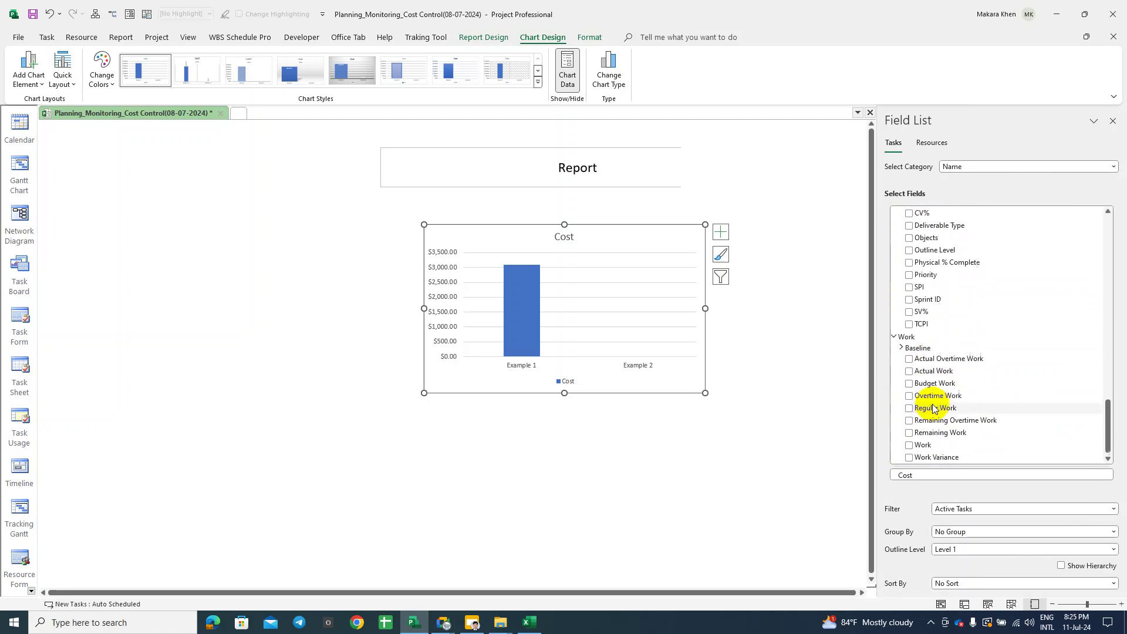
pyautogui.scroll(1, 974, 405)
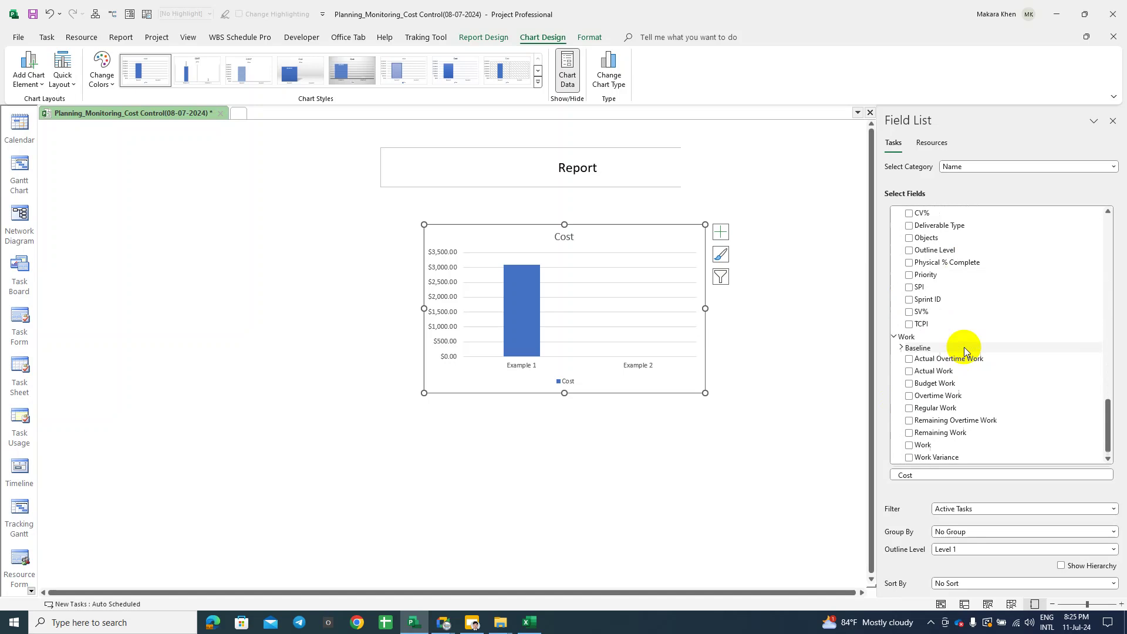
pyautogui.click(981, 167)
# Chart Cost and Cumulative Cost by Time, then enlarge and reposition the chart.
pyautogui.click(968, 183)
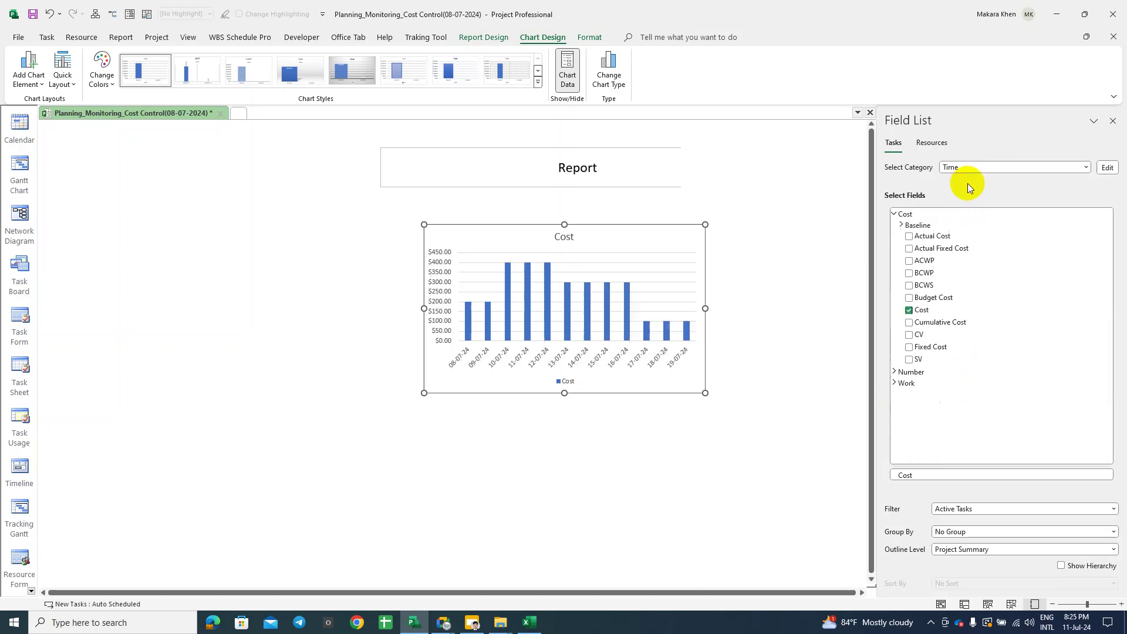
pyautogui.click(909, 323)
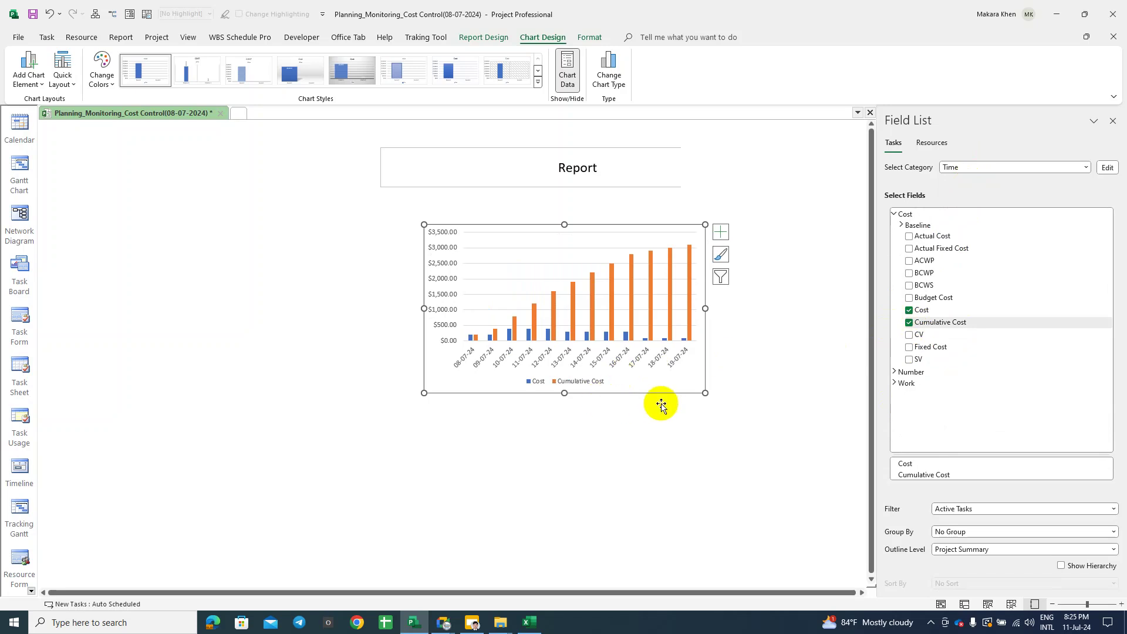
pyautogui.moveTo(705, 393); pyautogui.dragTo(730, 445)
pyautogui.moveTo(511, 226); pyautogui.dragTo(362, 189)
pyautogui.moveTo(589, 416); pyautogui.dragTo(695, 490)
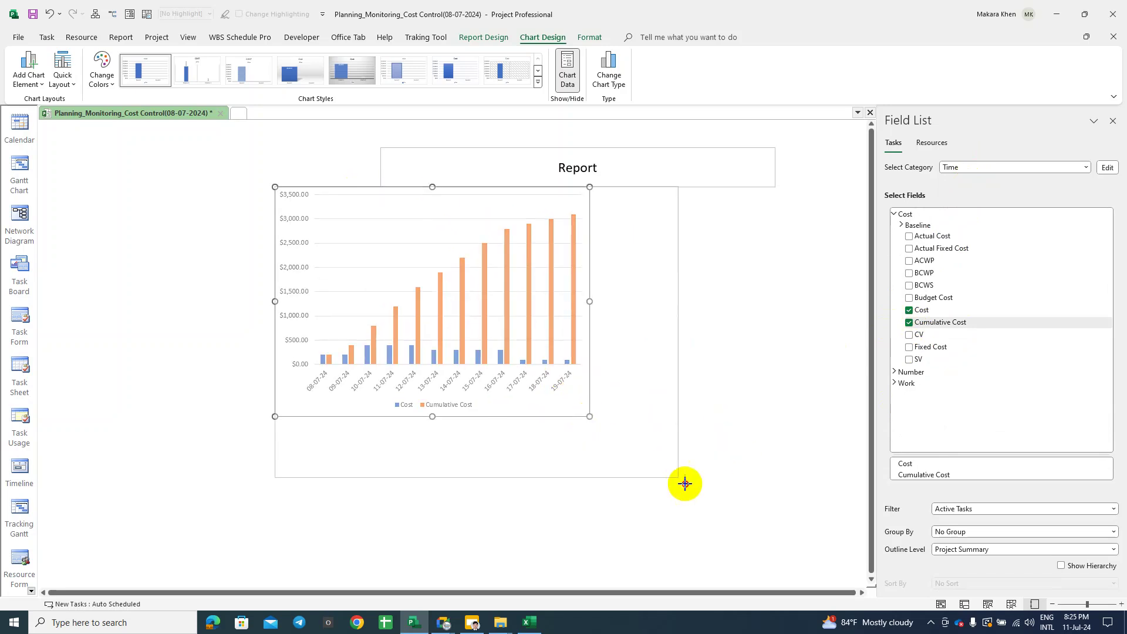
# Select the Cumulative Cost series and bring up its options.
pyautogui.click(761, 333)
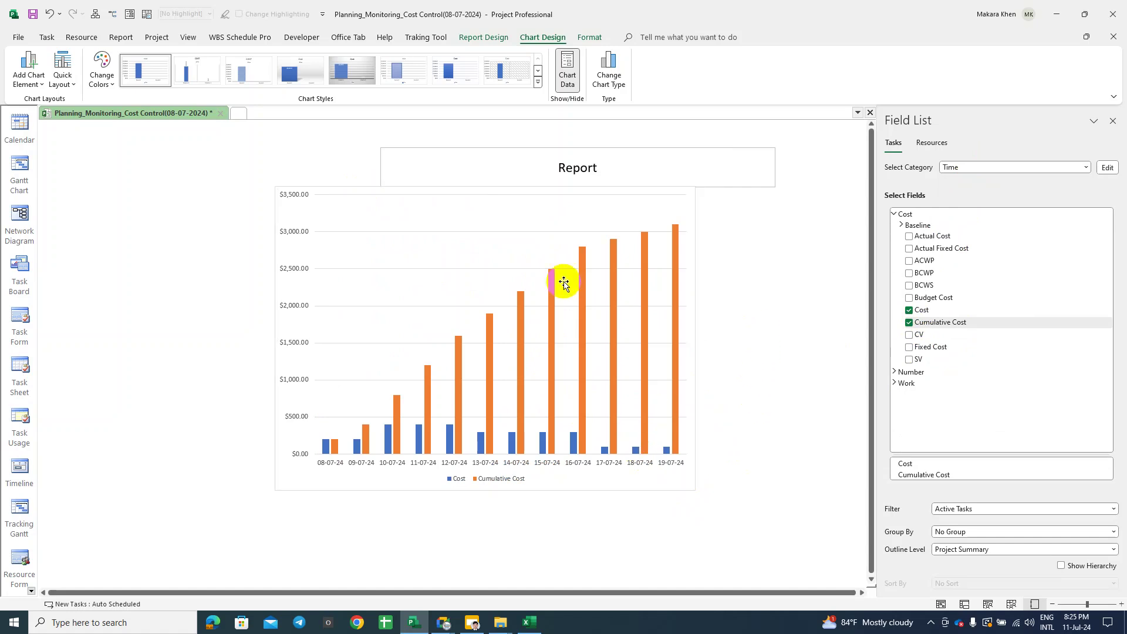
pyautogui.click(580, 286)
pyautogui.rightClick(579, 286)
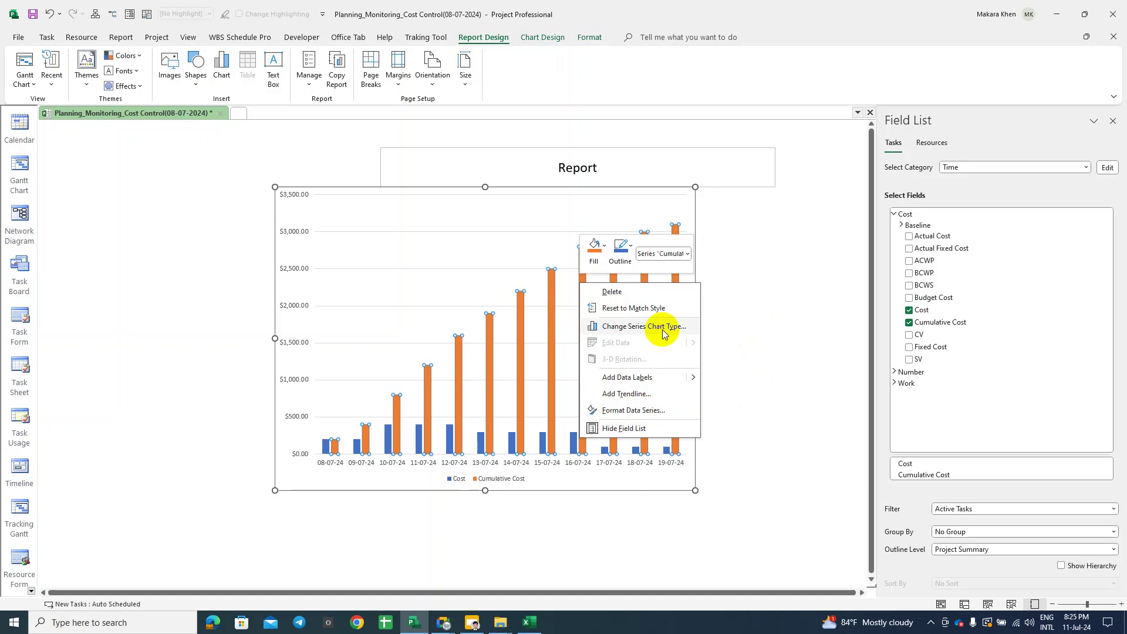
# Change the Cumulative Cost series to a Line with Markers chart.
pyautogui.click(652, 326)
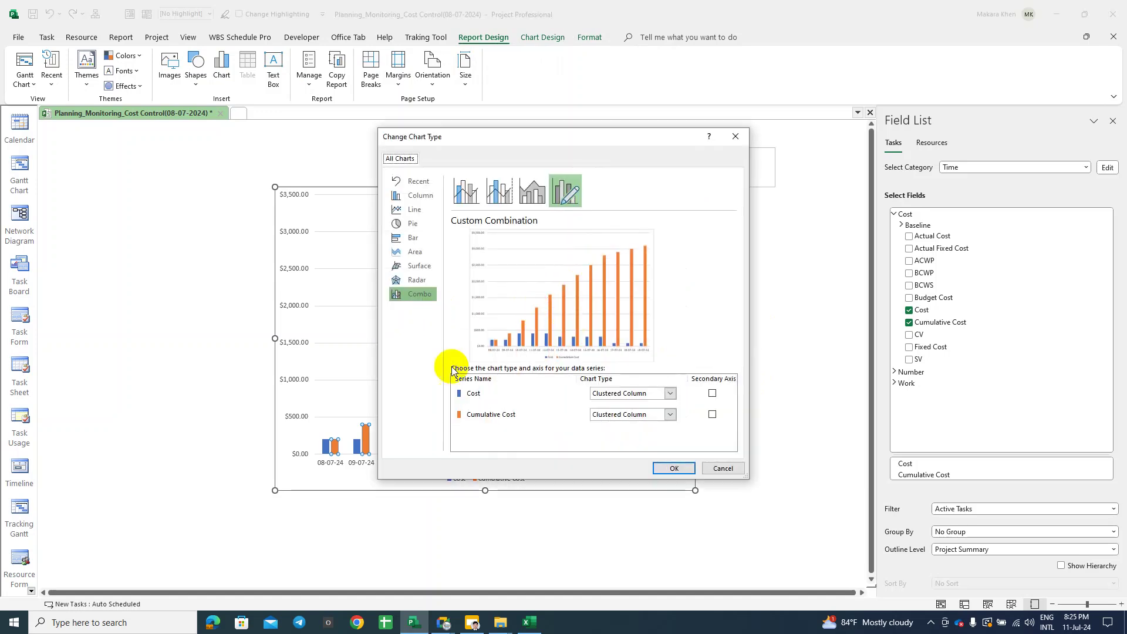
pyautogui.click(637, 414)
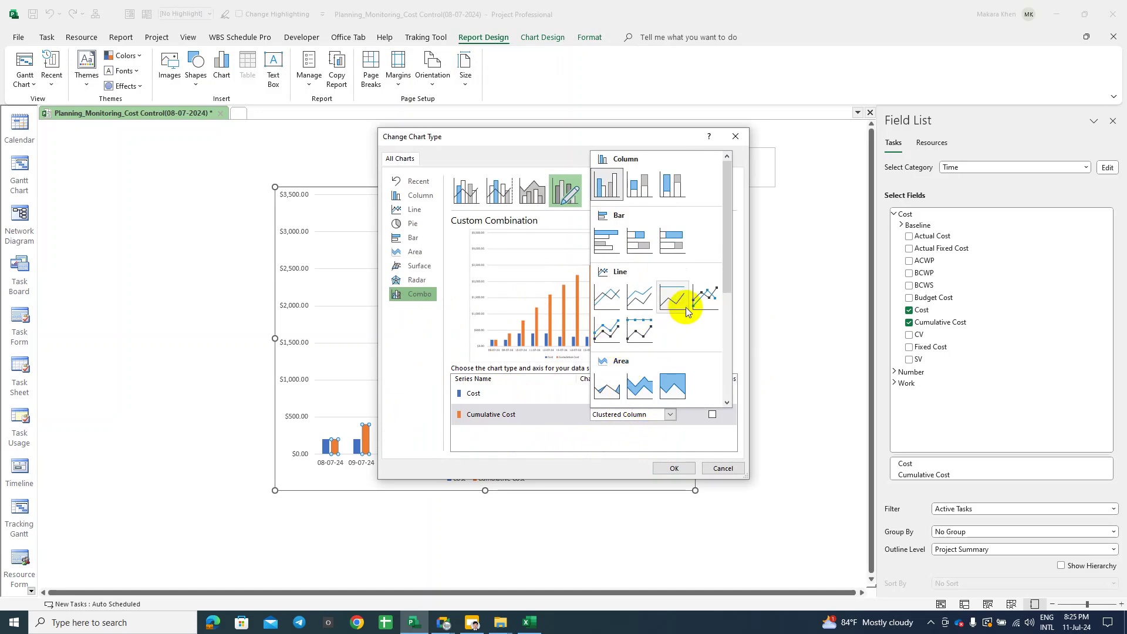
pyautogui.click(702, 298)
pyautogui.click(674, 468)
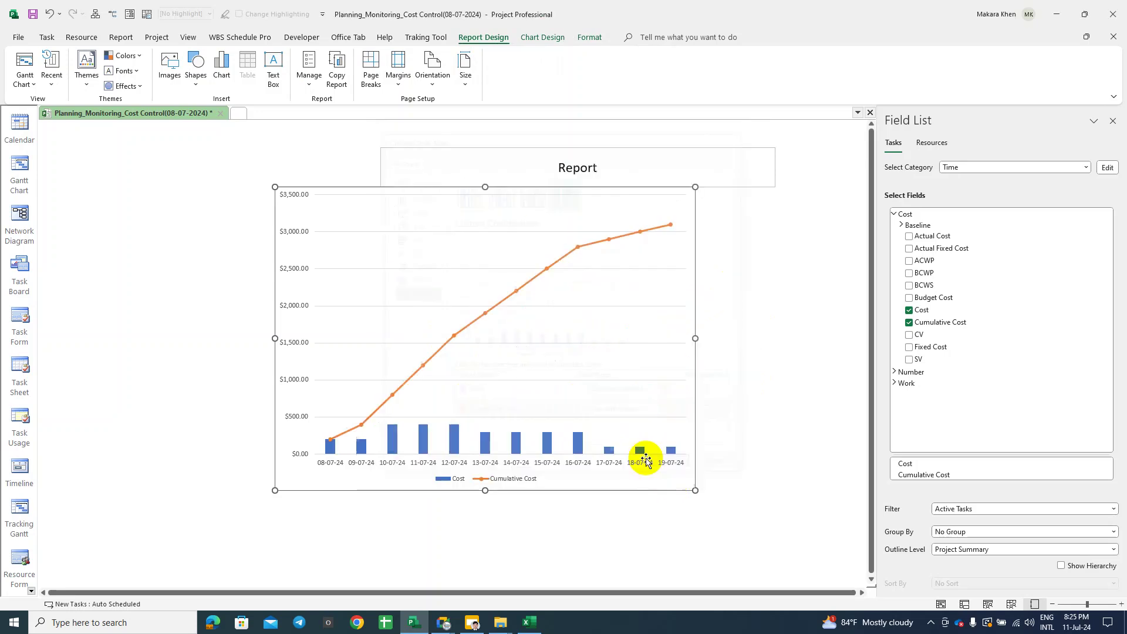
# Put the Cost columns on a secondary axis.
pyautogui.moveTo(695, 491); pyautogui.dragTo(708, 500)
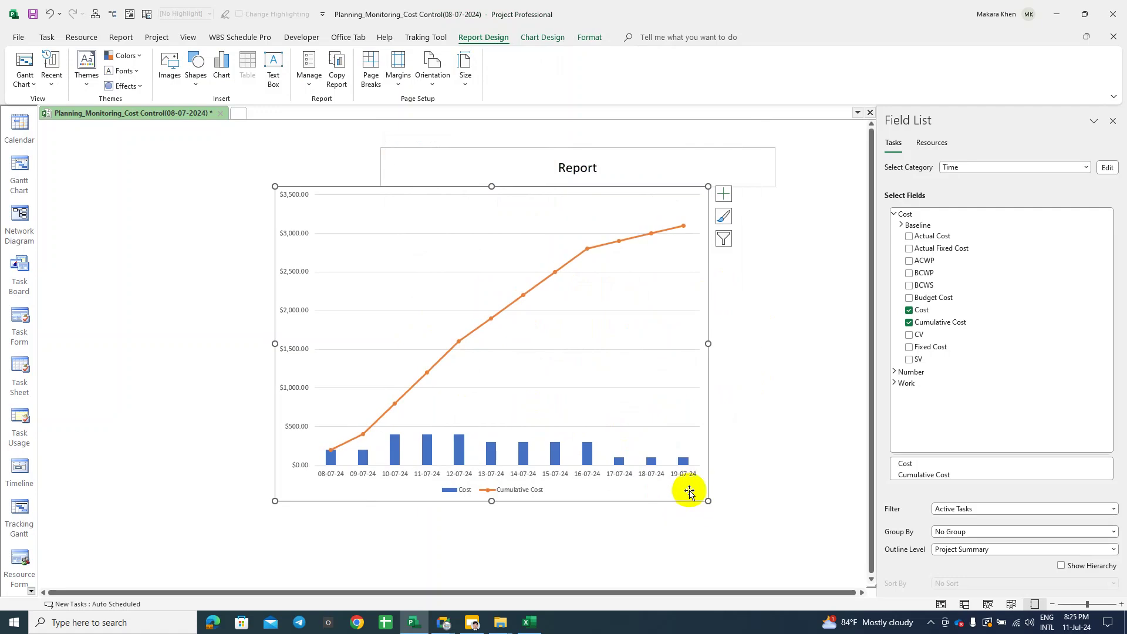
pyautogui.rightClick(682, 501)
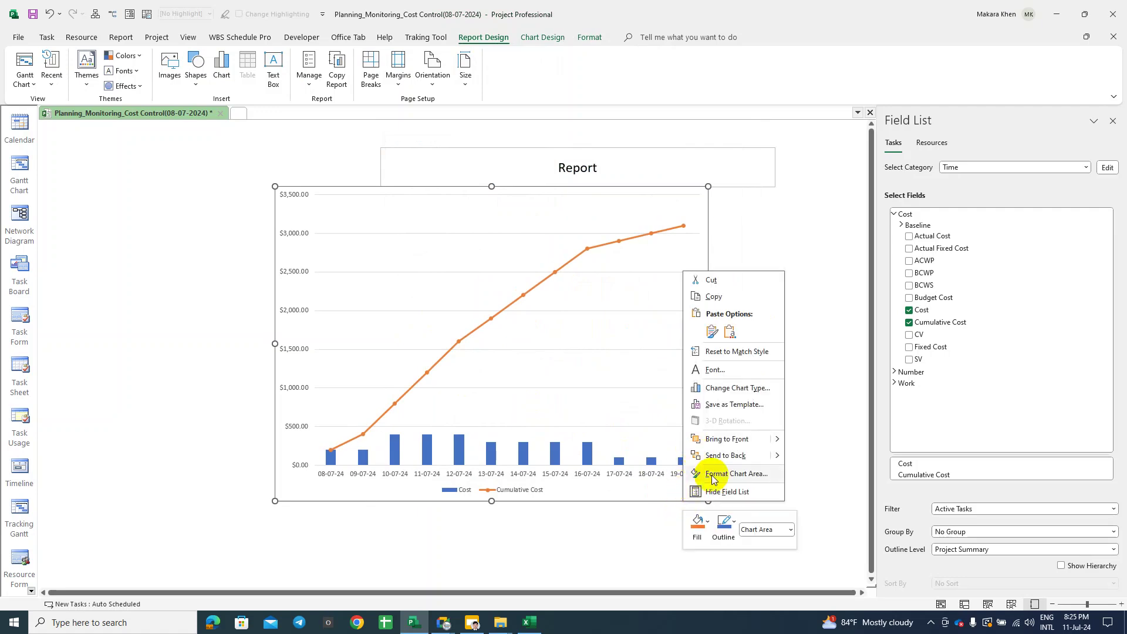
pyautogui.click(718, 389)
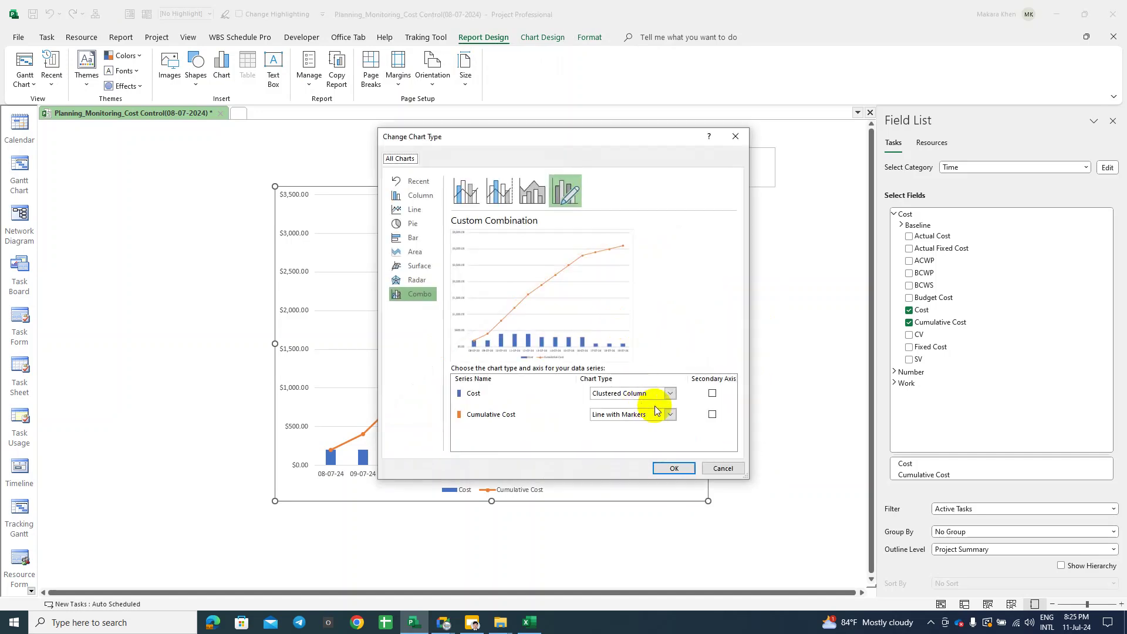
pyautogui.click(712, 393)
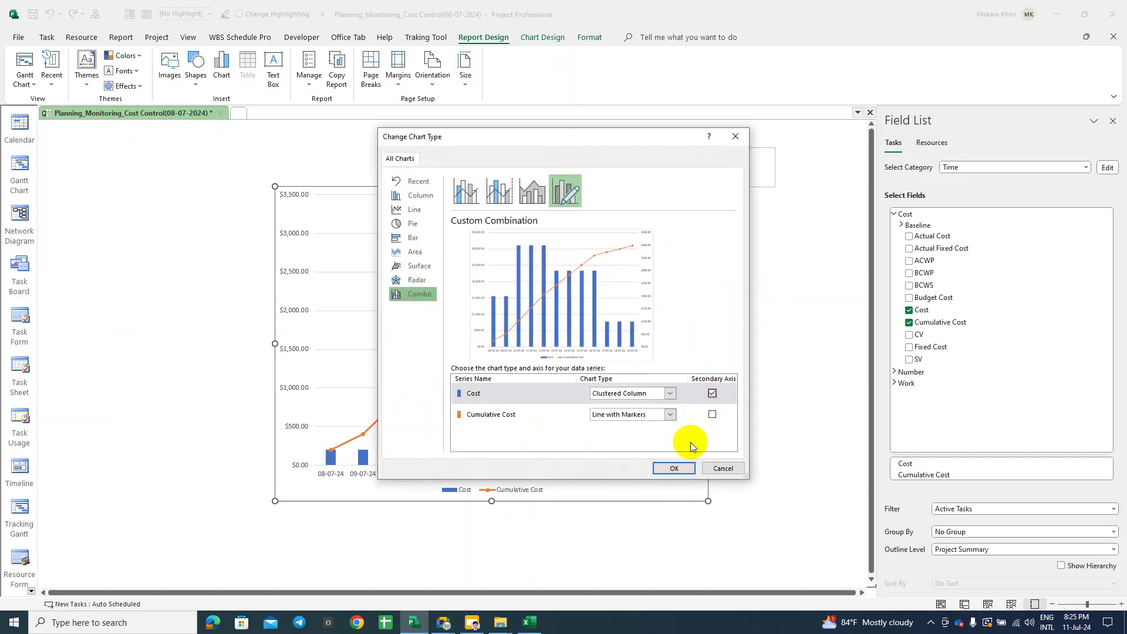
pyautogui.click(669, 468)
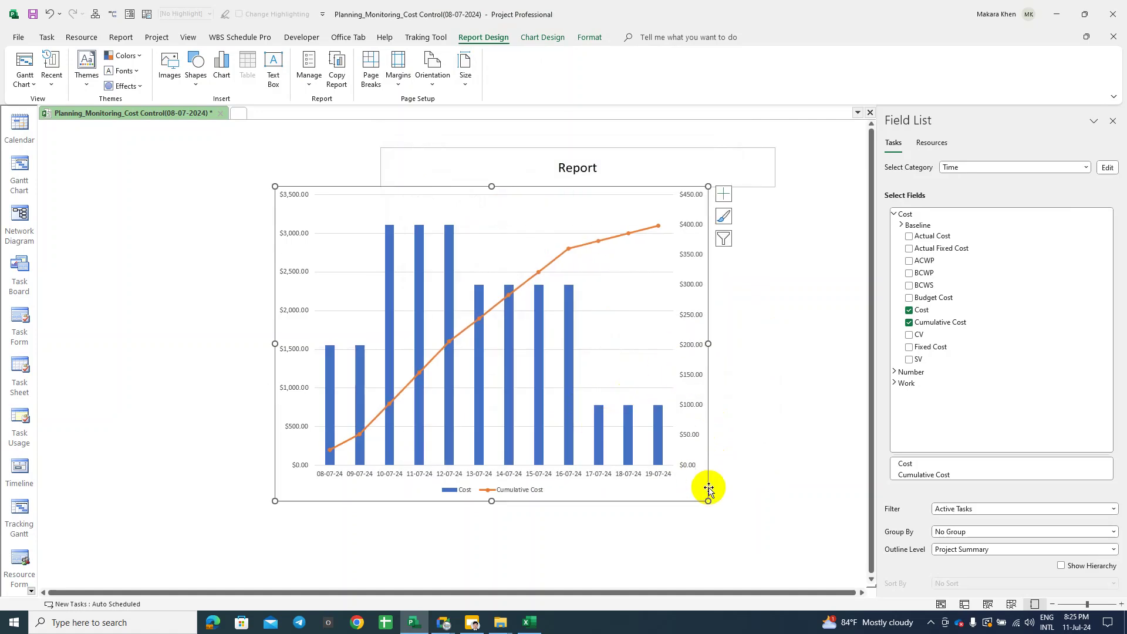
# Resize the chart, add data labels to the Cost columns and Cumulative Cost line, and shift it left.
pyautogui.moveTo(708, 501); pyautogui.dragTo(779, 527)
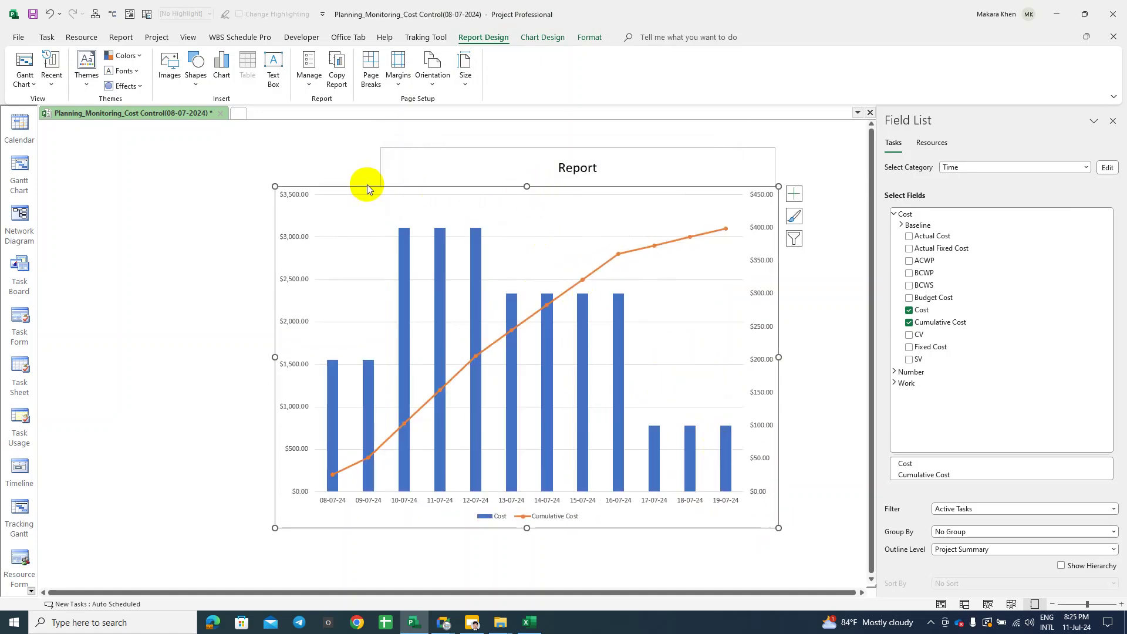
pyautogui.moveTo(275, 186)
pyautogui.mouseDown()
pyautogui.moveTo(342, 214)
pyautogui.moveTo(378, 202)
pyautogui.mouseUp()
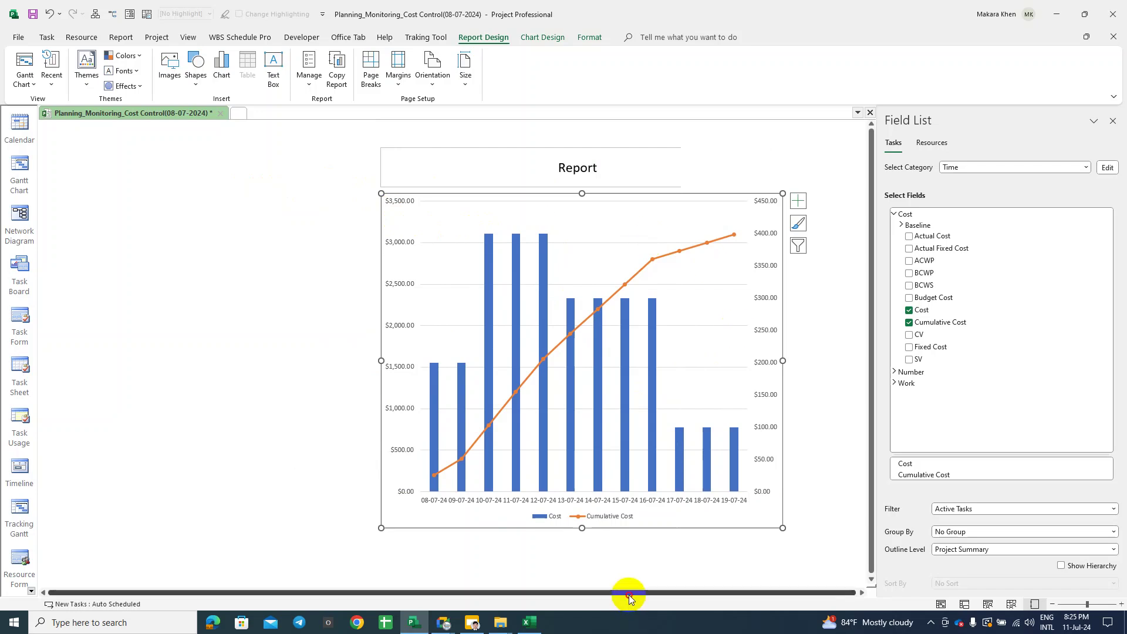
pyautogui.rightClick(486, 263)
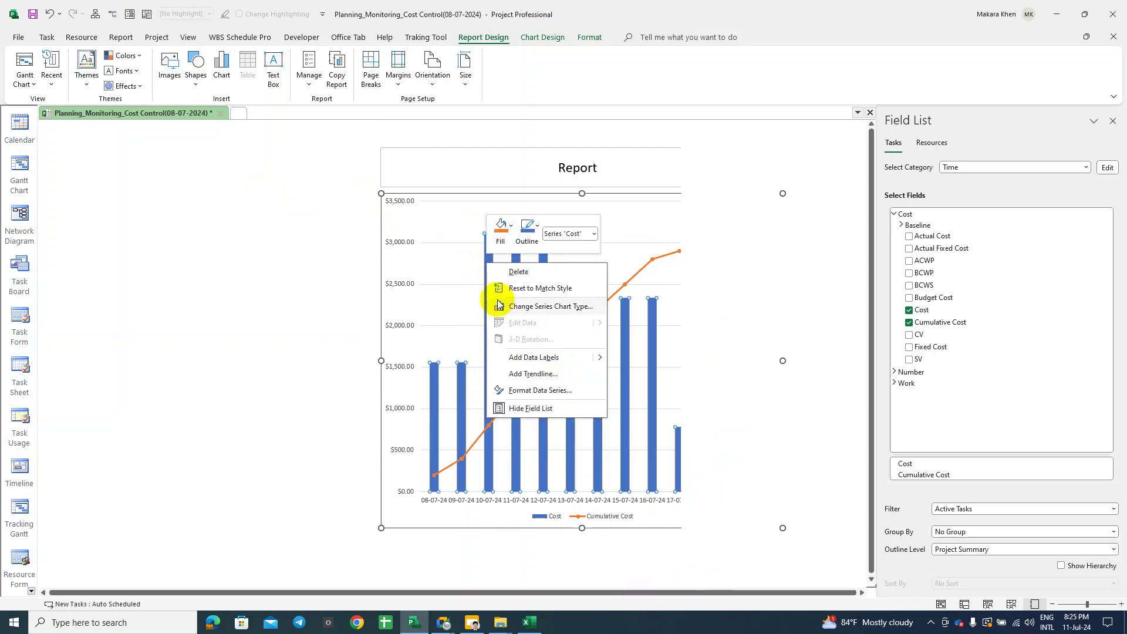
pyautogui.click(537, 355)
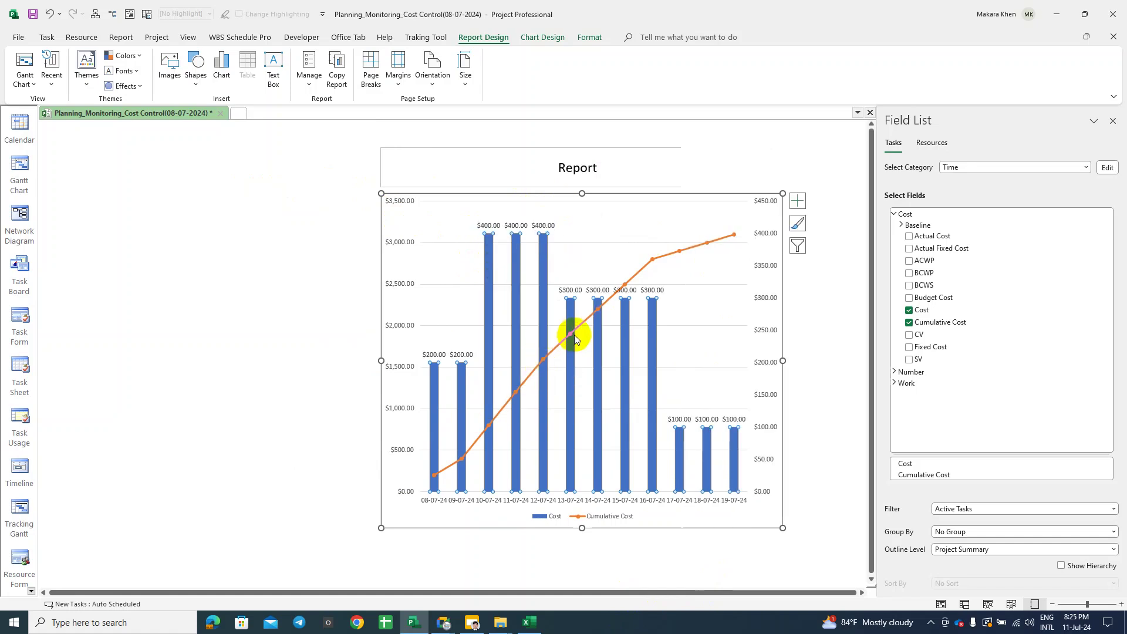
pyautogui.rightClick(653, 262)
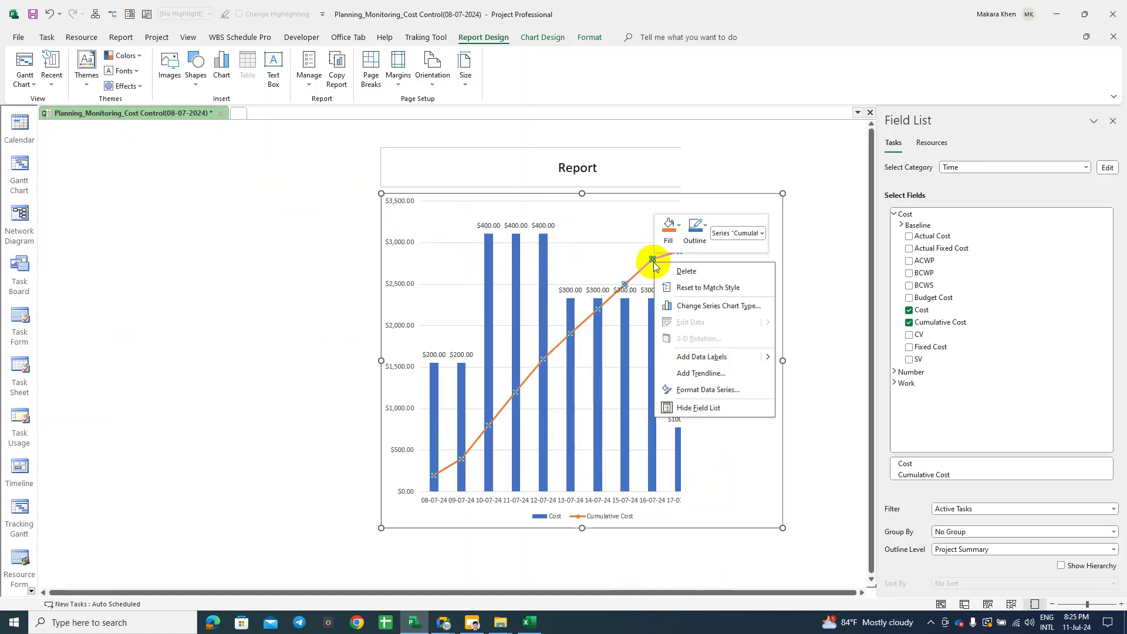
pyautogui.click(691, 363)
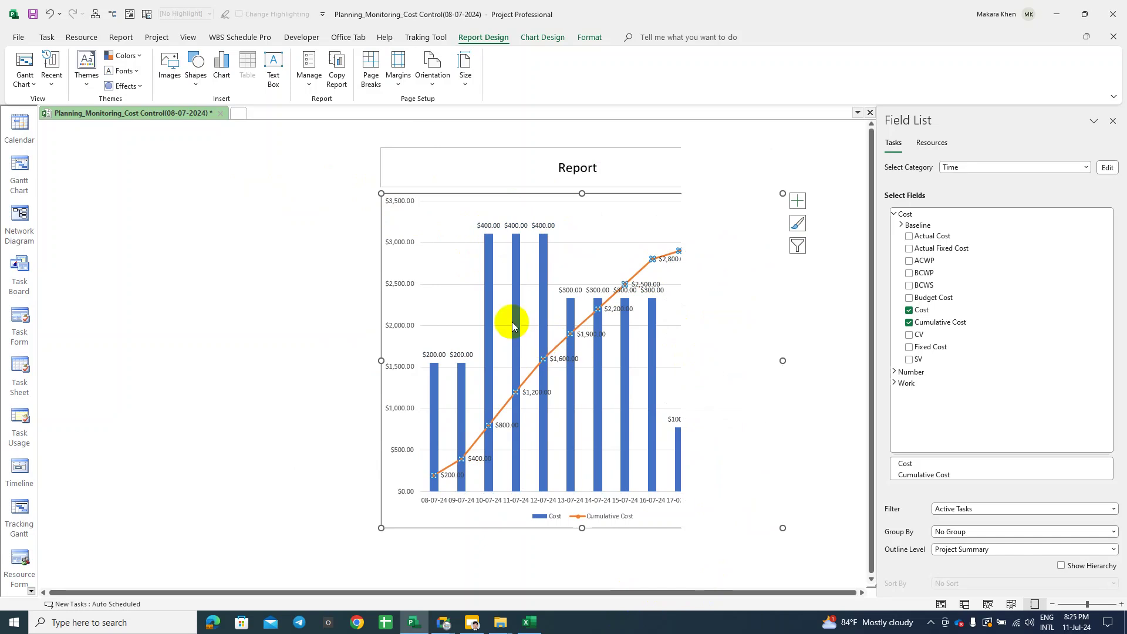
pyautogui.moveTo(377, 251)
pyautogui.mouseDown()
pyautogui.moveTo(270, 251)
pyautogui.moveTo(222, 287)
pyautogui.mouseUp()
# Remove the 'Report' title box from the report page.
pyautogui.click(441, 186)
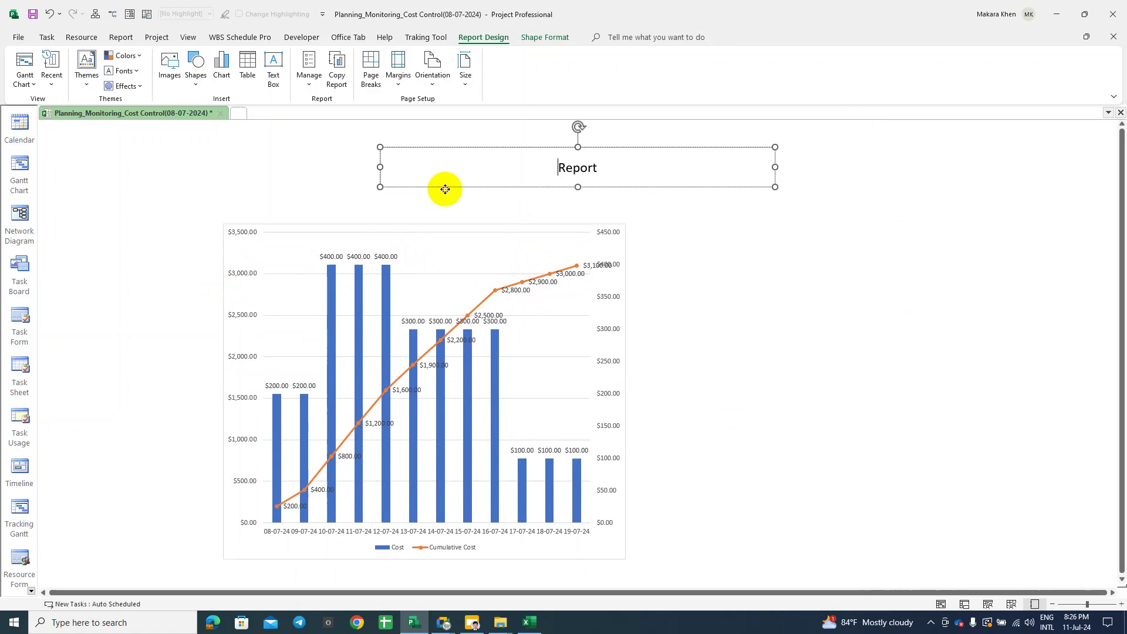
pyautogui.click(445, 189)
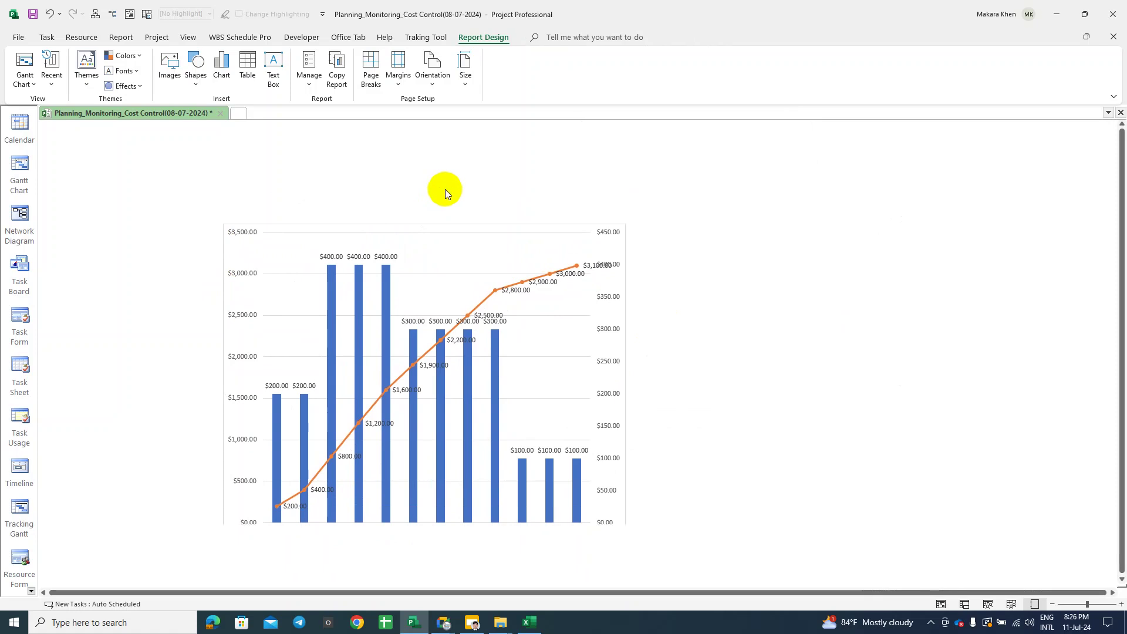
pyautogui.click(521, 292)
# Widen the cost chart to the right and stretch it upward into the freed space.
pyautogui.moveTo(625, 392); pyautogui.dragTo(714, 391)
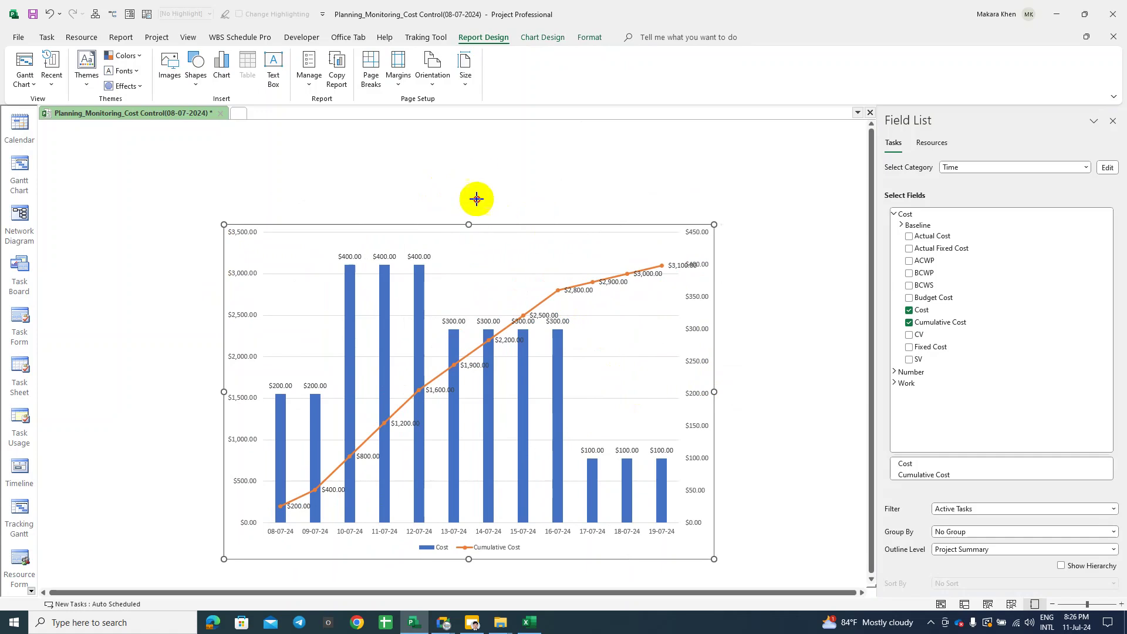
pyautogui.moveTo(467, 224); pyautogui.dragTo(490, 180)
pyautogui.click(515, 137)
pyautogui.click(507, 181)
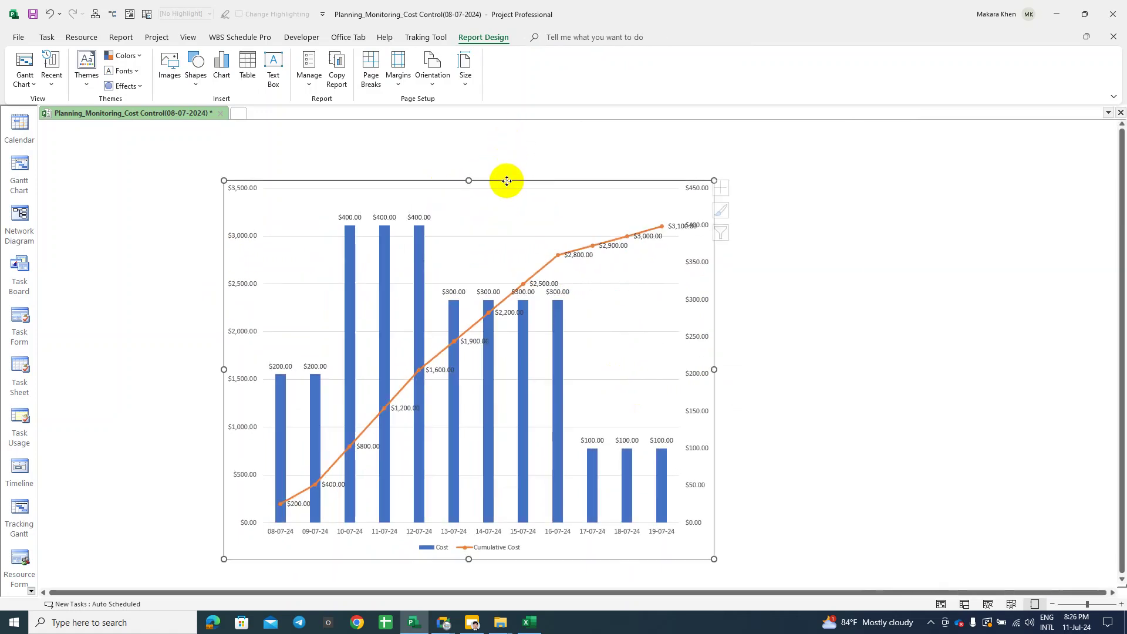
pyautogui.click(782, 306)
pyautogui.click(442, 355)
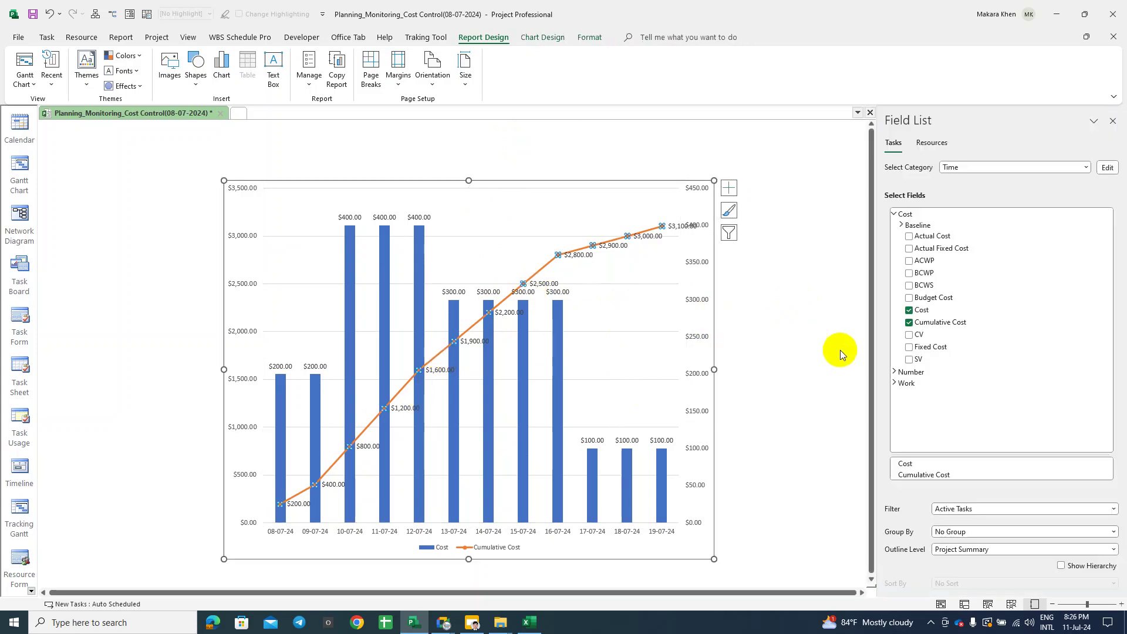
# Add ACWP, BCWP and BCWS from the Cost fields to the cost chart.
pyautogui.click(909, 262)
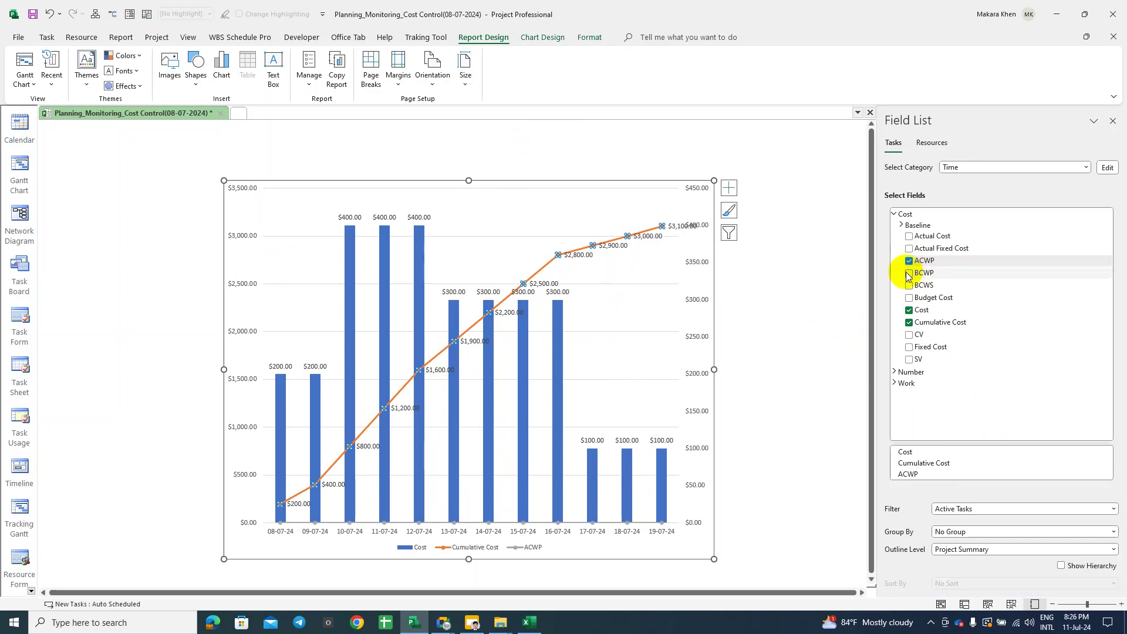
pyautogui.click(910, 273)
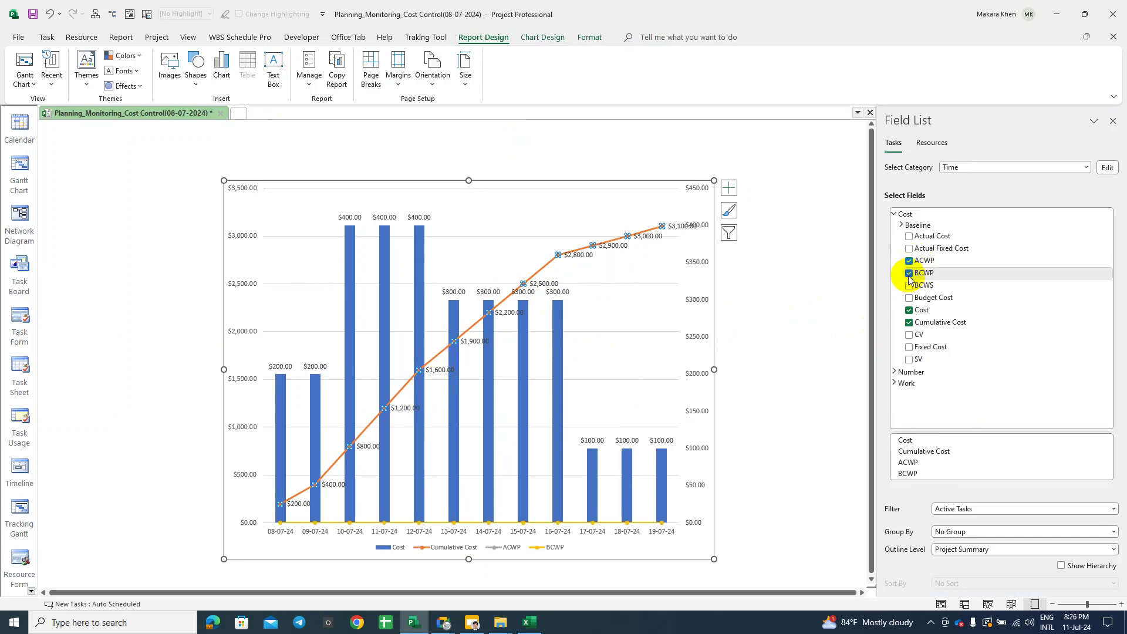
pyautogui.click(910, 286)
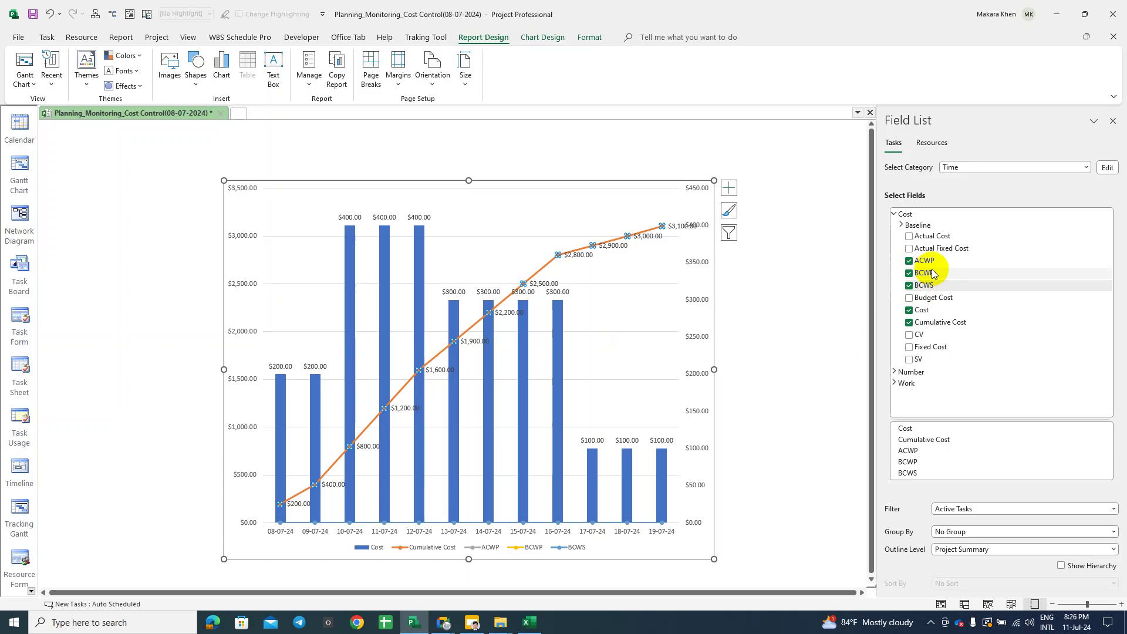
pyautogui.click(779, 435)
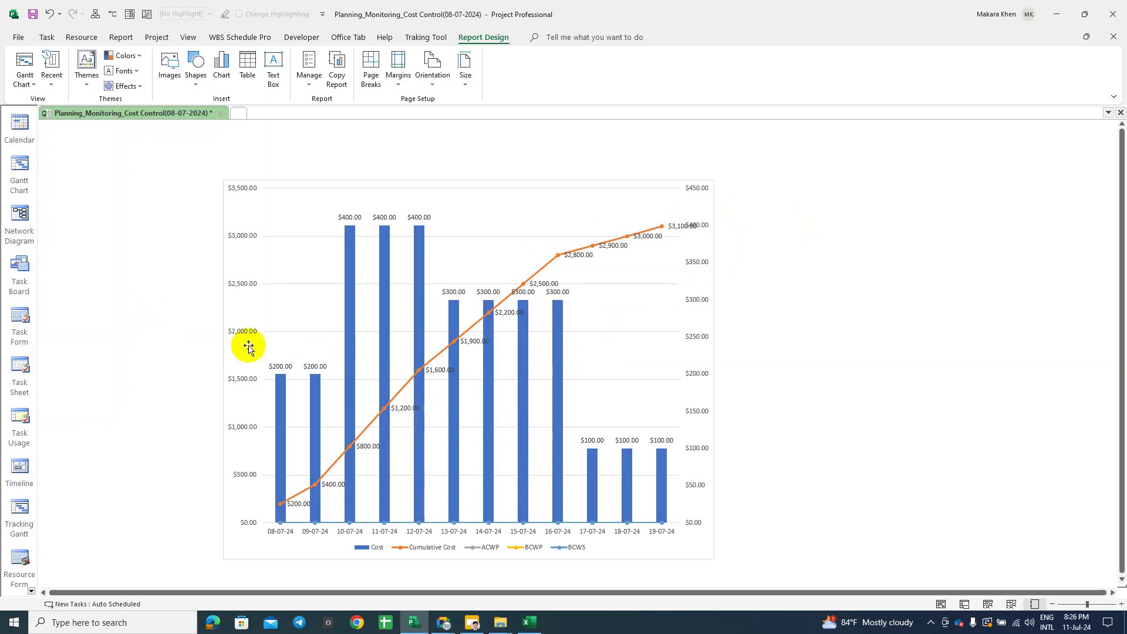
# Move the chart to the top-left of the page and enlarge it from the bottom-right corner.
pyautogui.click(339, 174)
pyautogui.moveTo(340, 175)
pyautogui.mouseDown()
pyautogui.moveTo(376, 169)
pyautogui.moveTo(368, 127)
pyautogui.mouseUp()
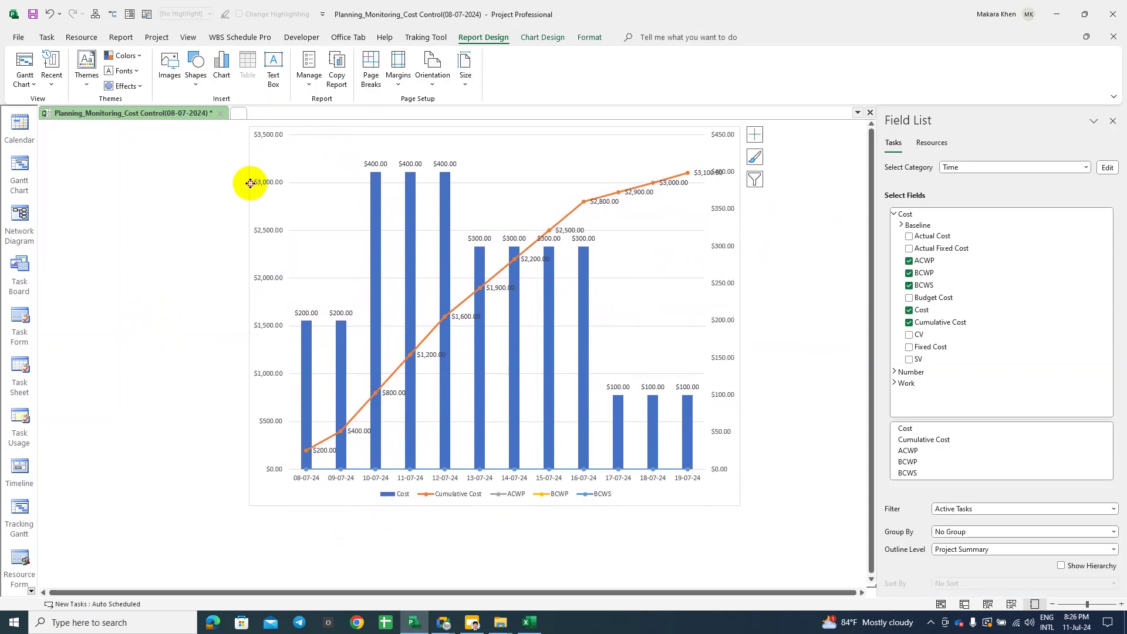
pyautogui.moveTo(251, 184); pyautogui.dragTo(233, 179)
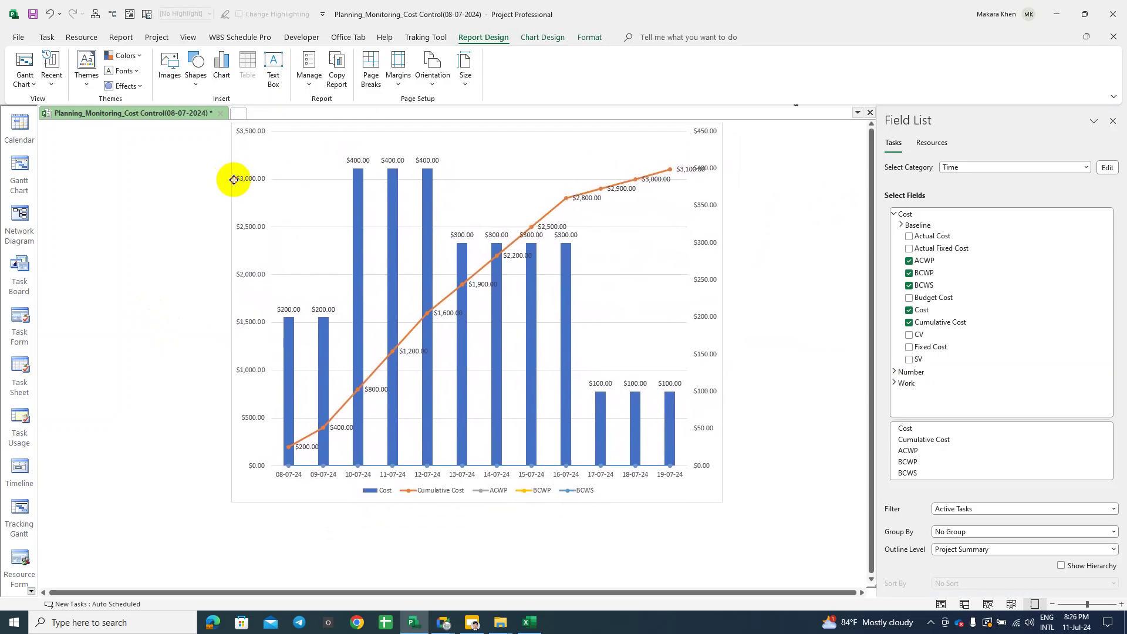
pyautogui.moveTo(233, 179); pyautogui.dragTo(232, 180)
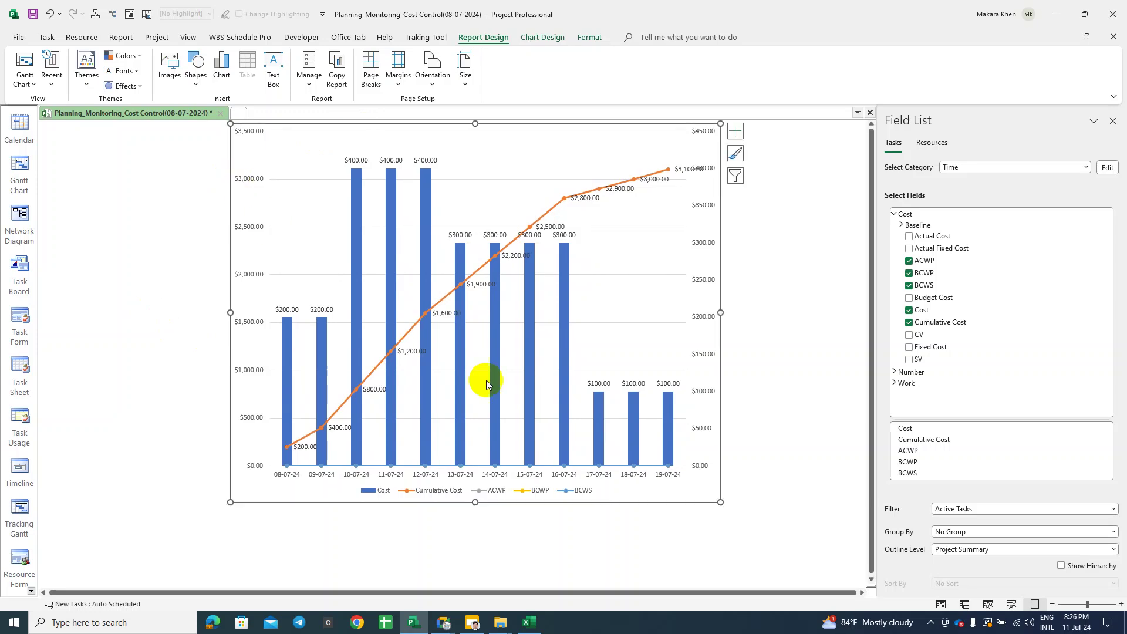
pyautogui.moveTo(717, 502); pyautogui.dragTo(758, 512)
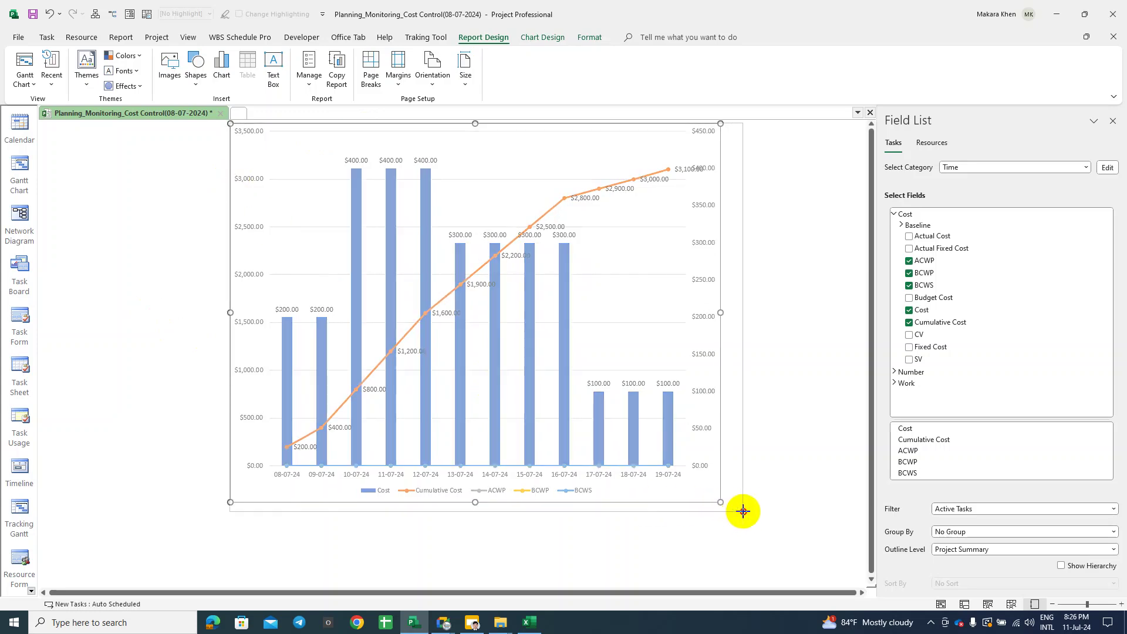
pyautogui.click(692, 440)
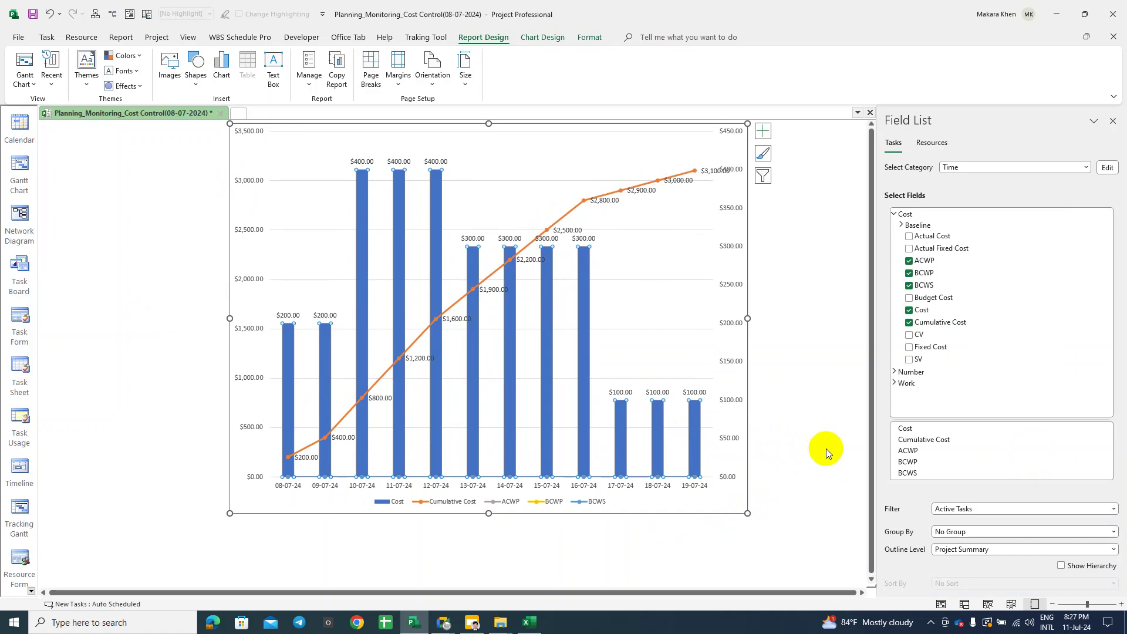
pyautogui.click(813, 405)
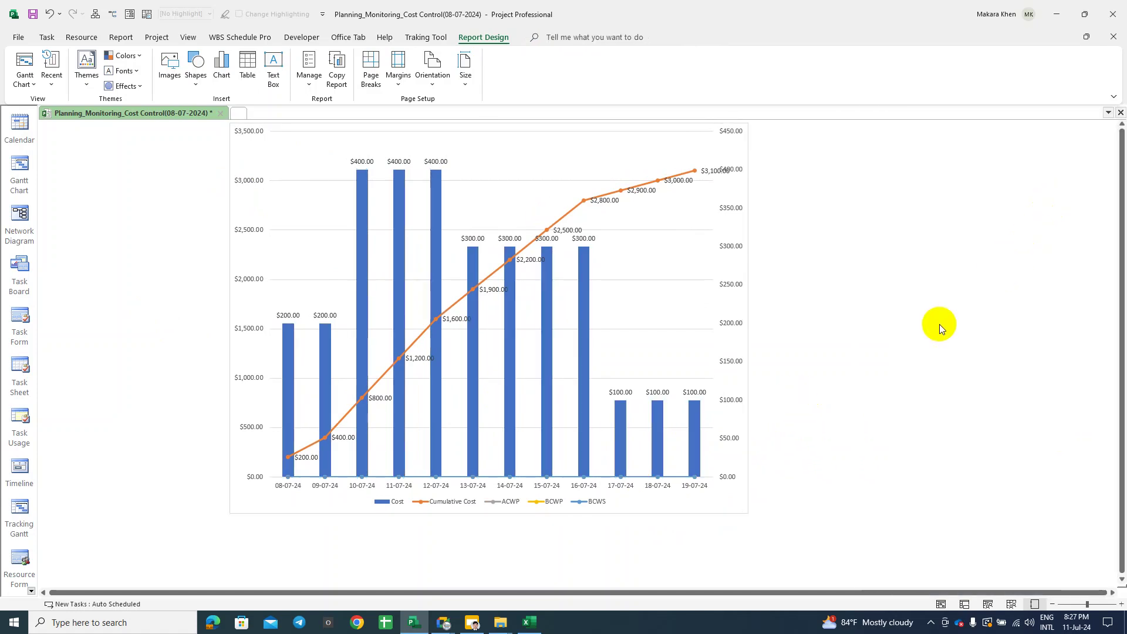
pyautogui.click(724, 508)
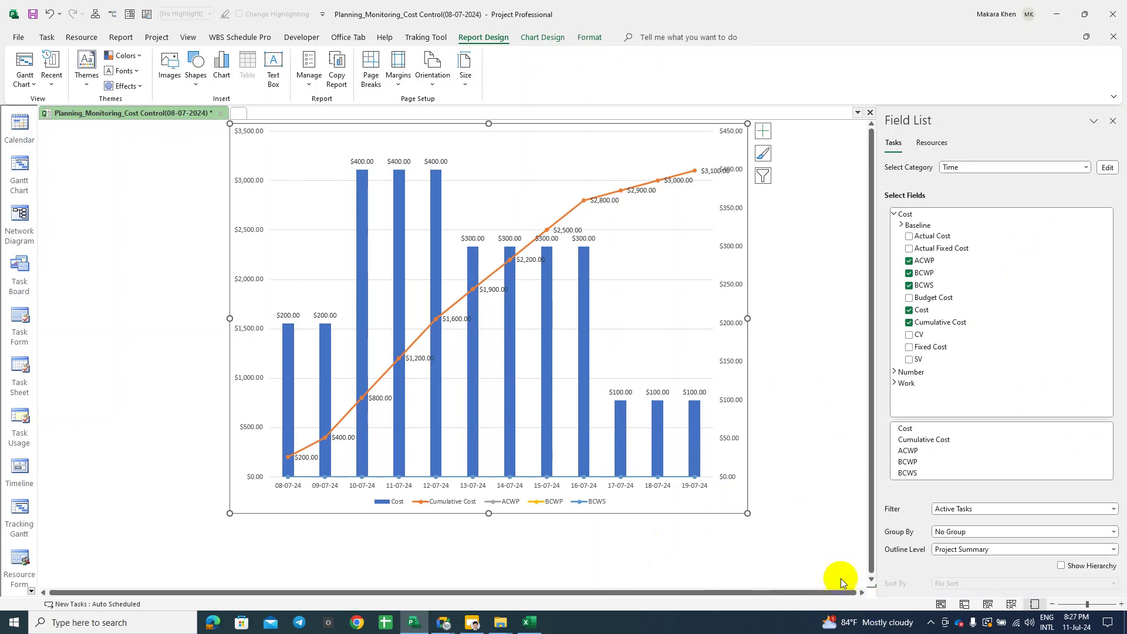
# Switch to the Gantt Chart view and minimize the Google Meet window.
pyautogui.click(802, 496)
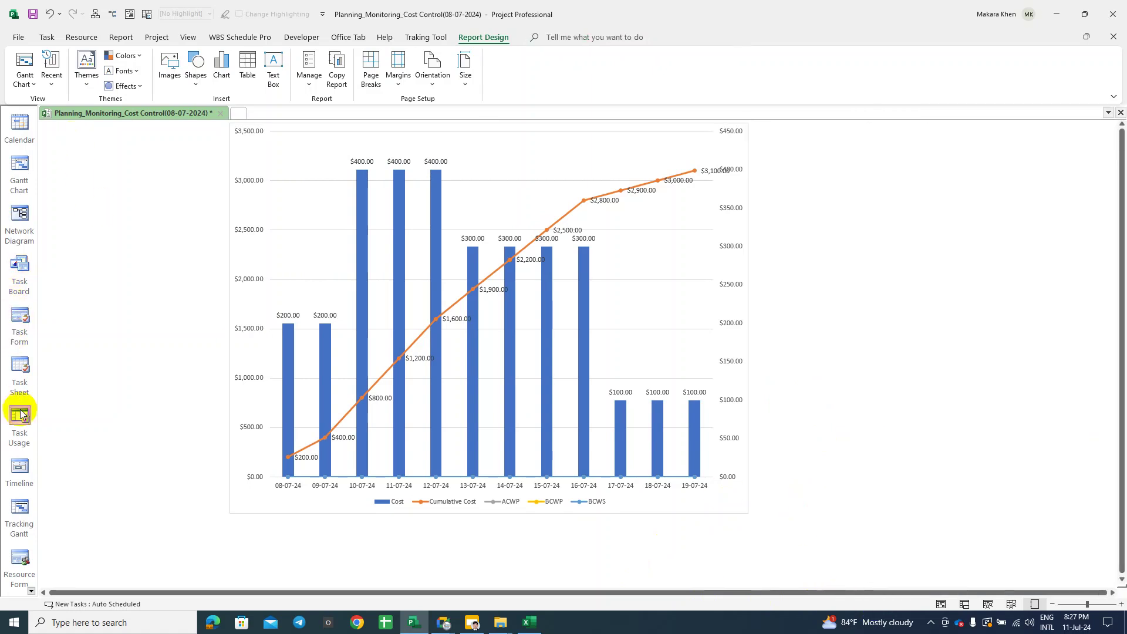
pyautogui.click(20, 169)
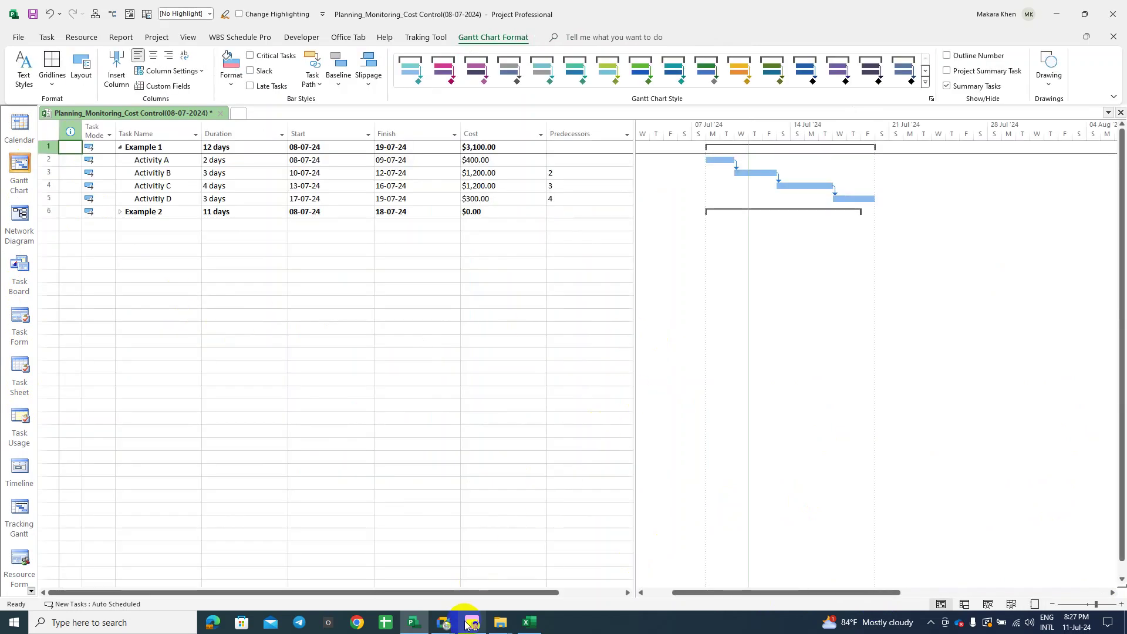
pyautogui.click(444, 621)
pyautogui.click(415, 576)
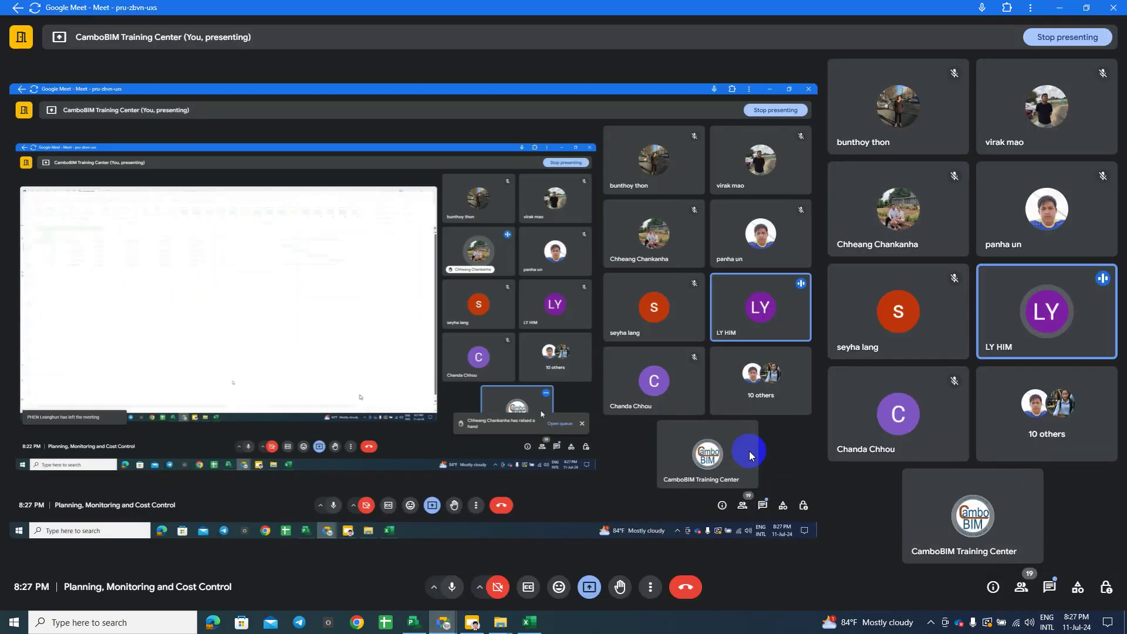
pyautogui.click(1059, 7)
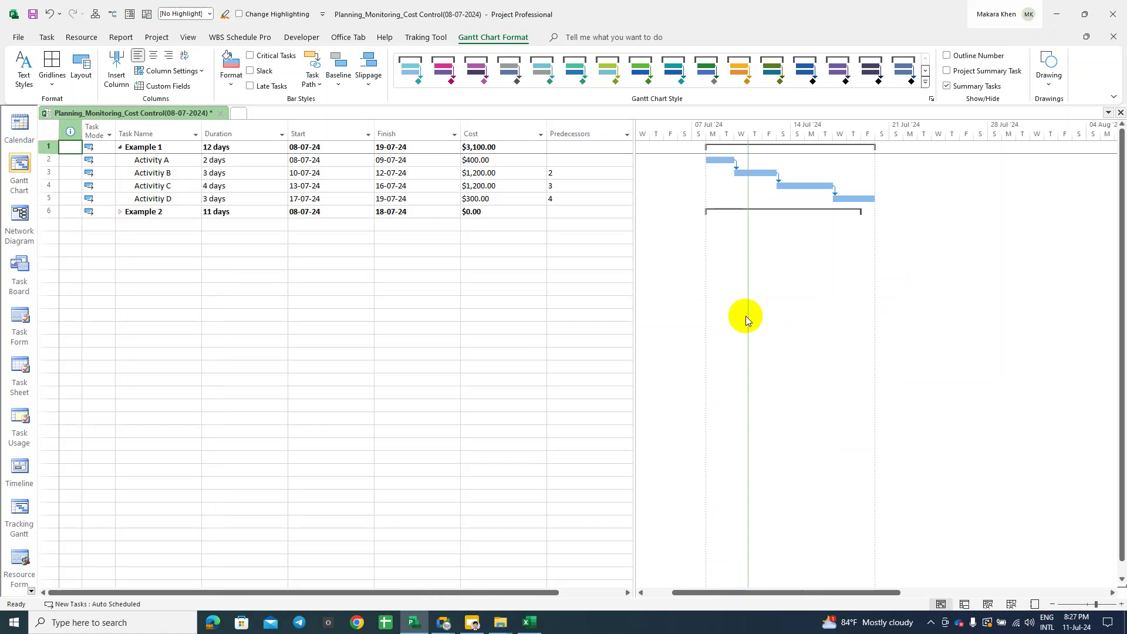
# Delete the accidental 3-day task created in row 23.
pyautogui.moveTo(751, 325); pyautogui.dragTo(723, 324)
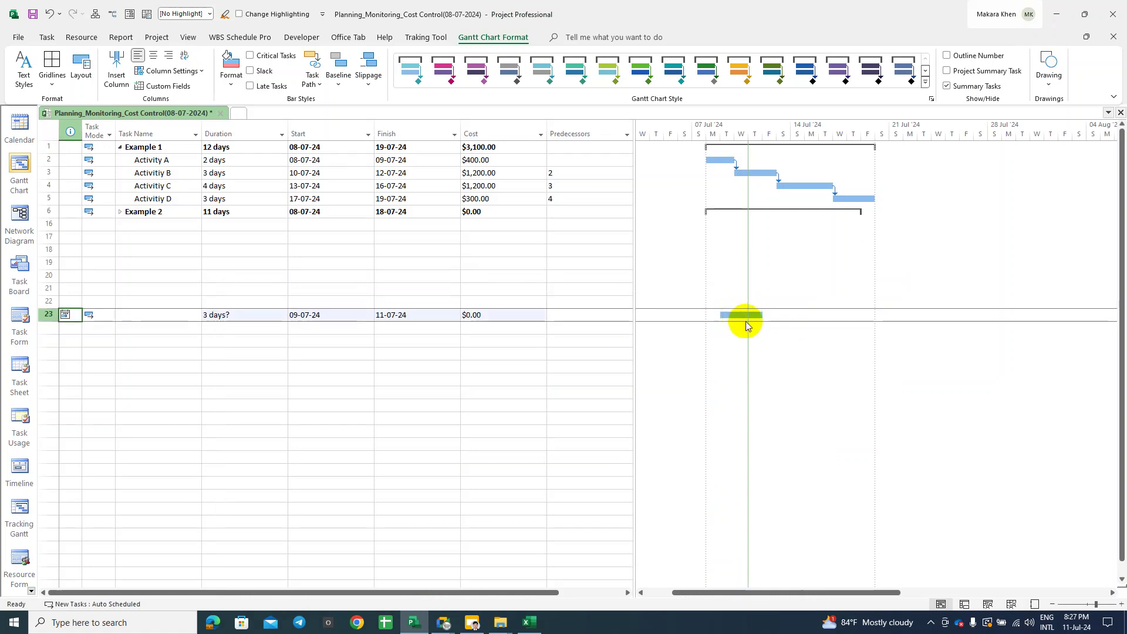
pyautogui.click(736, 315)
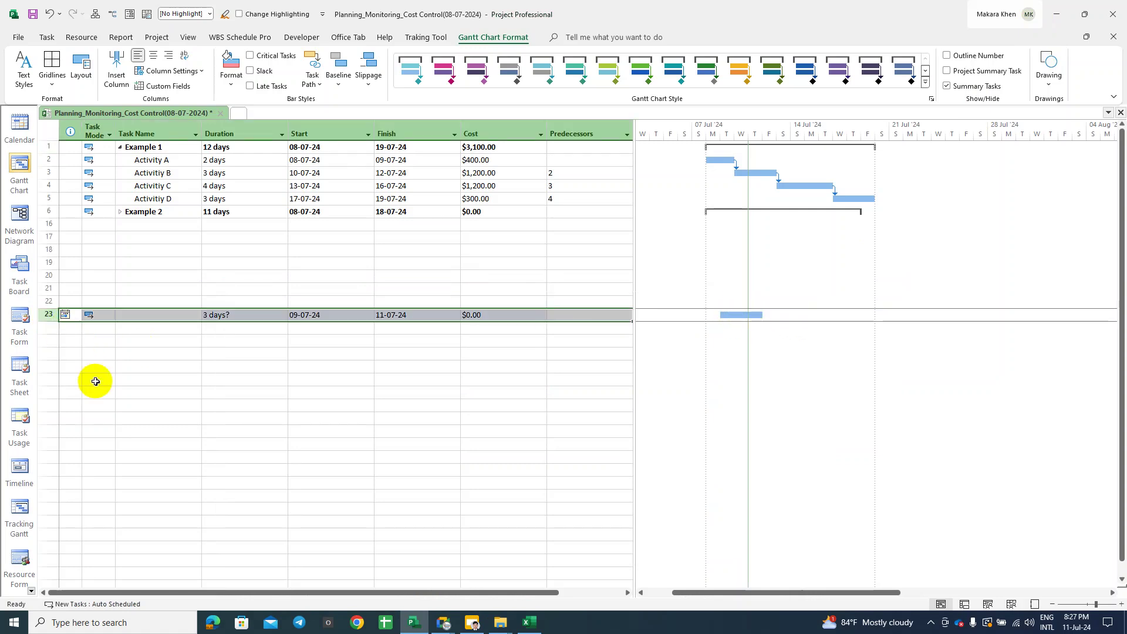
pyautogui.press('Insert')
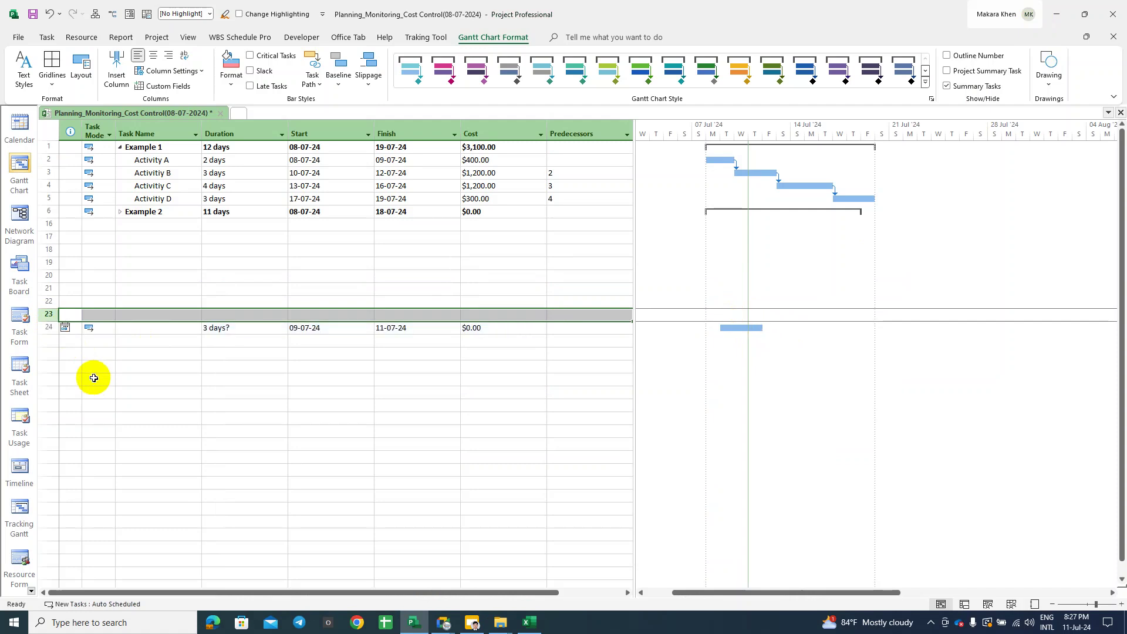
pyautogui.click(50, 327)
pyautogui.press('Delete')
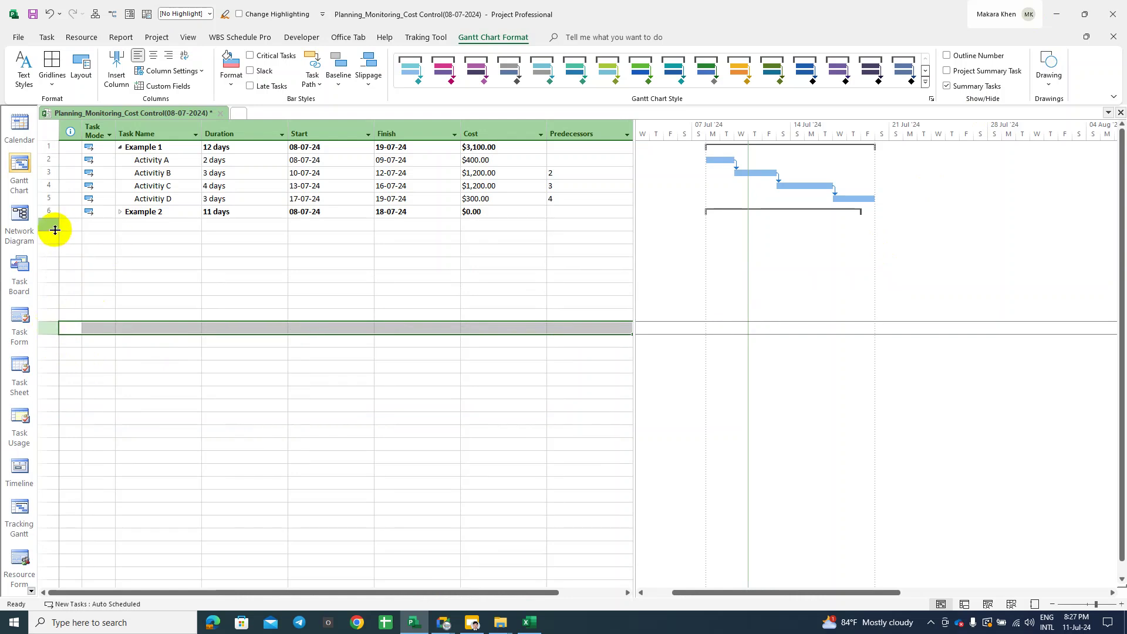
# Select the blank rows 7 to 12 below the tasks, then clear the selection.
pyautogui.moveTo(50, 226); pyautogui.dragTo(56, 345)
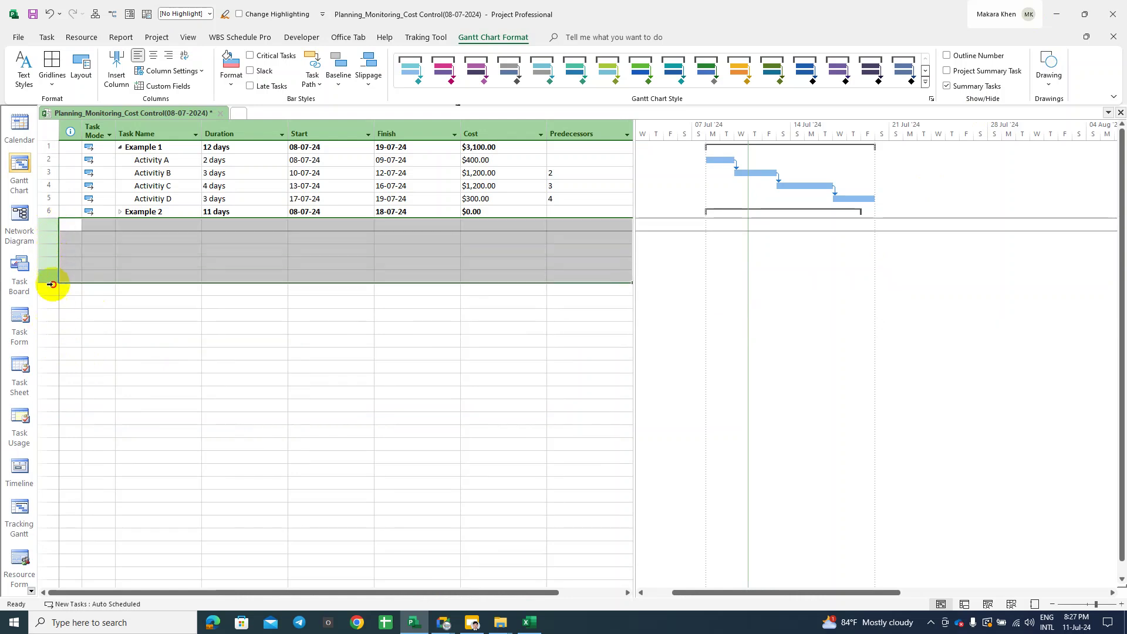
pyautogui.click(138, 360)
pyautogui.moveTo(48, 223); pyautogui.dragTo(77, 401)
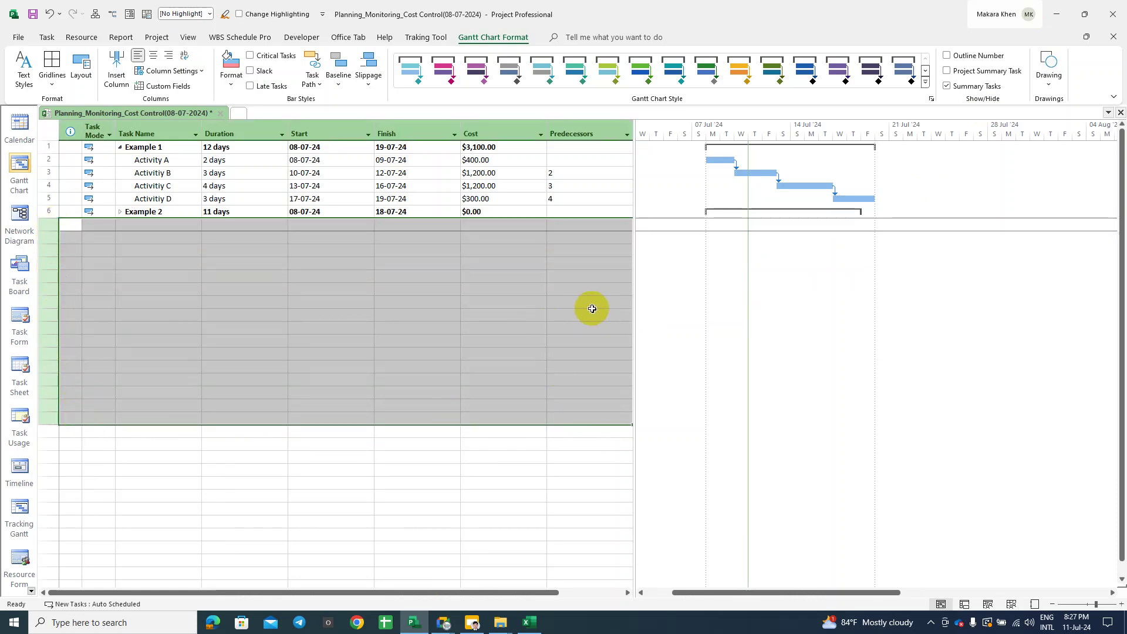
pyautogui.click(538, 317)
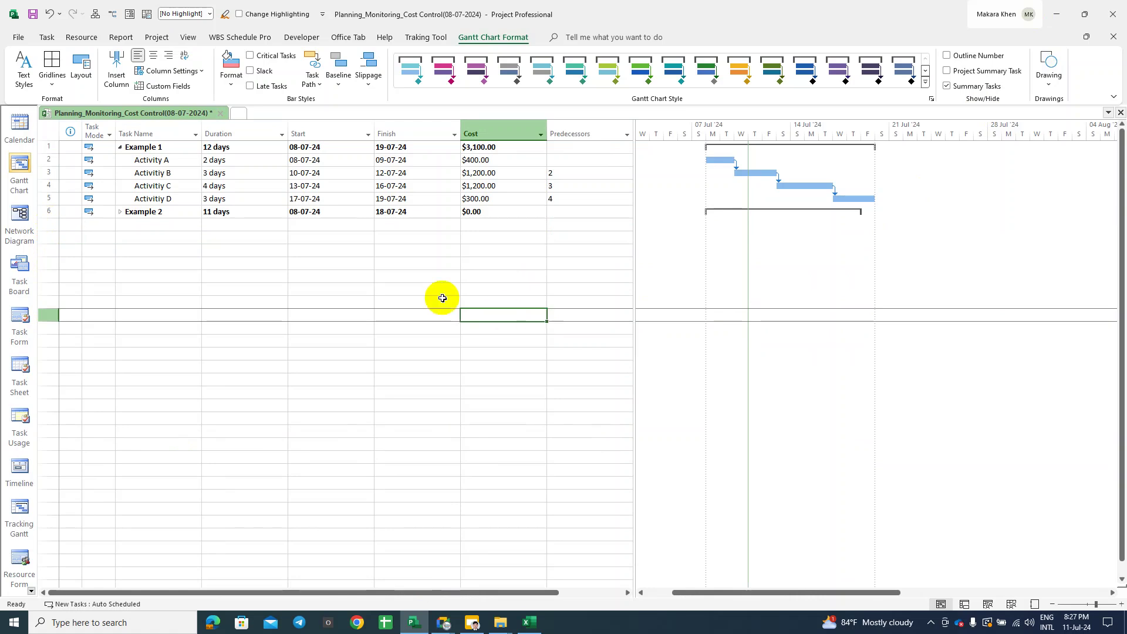
pyautogui.moveTo(50, 223); pyautogui.dragTo(94, 390)
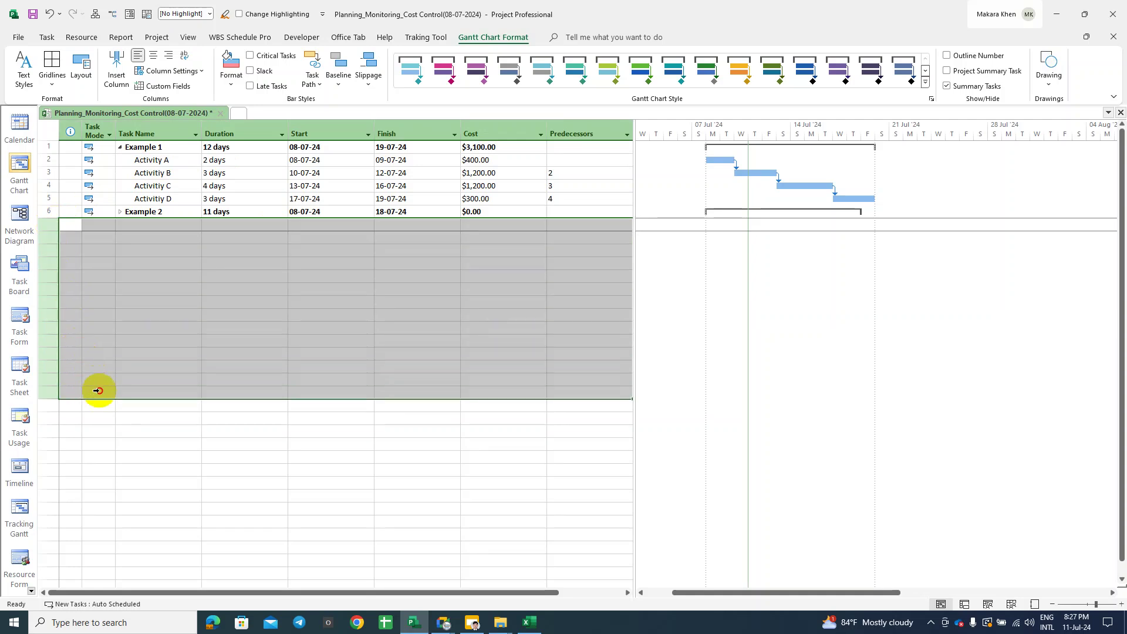
pyautogui.click(475, 430)
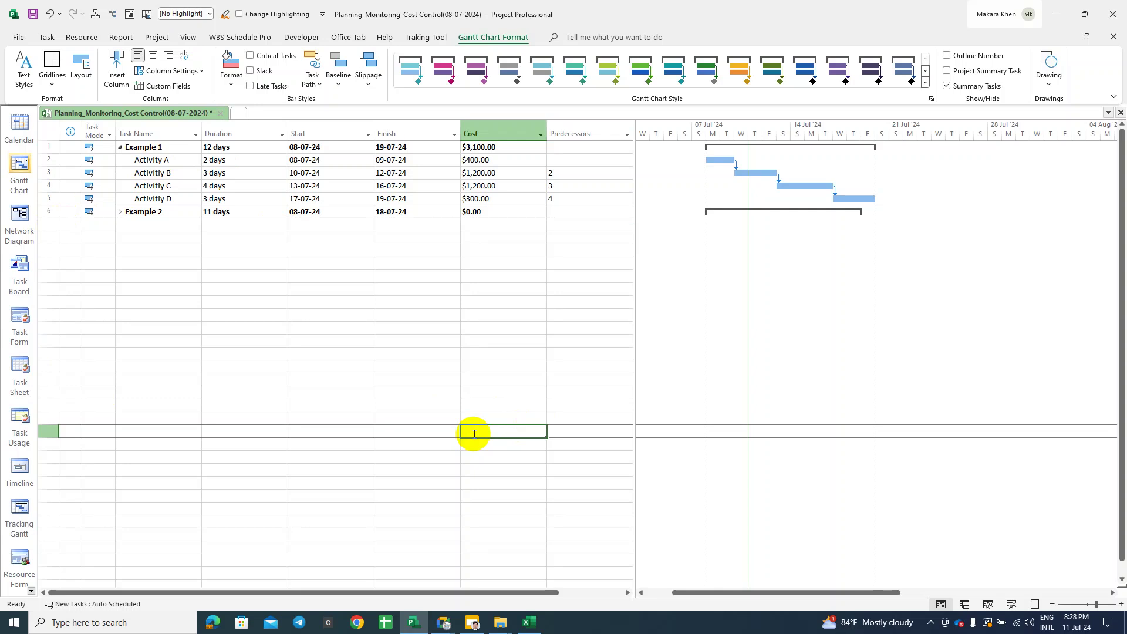
pyautogui.click(294, 301)
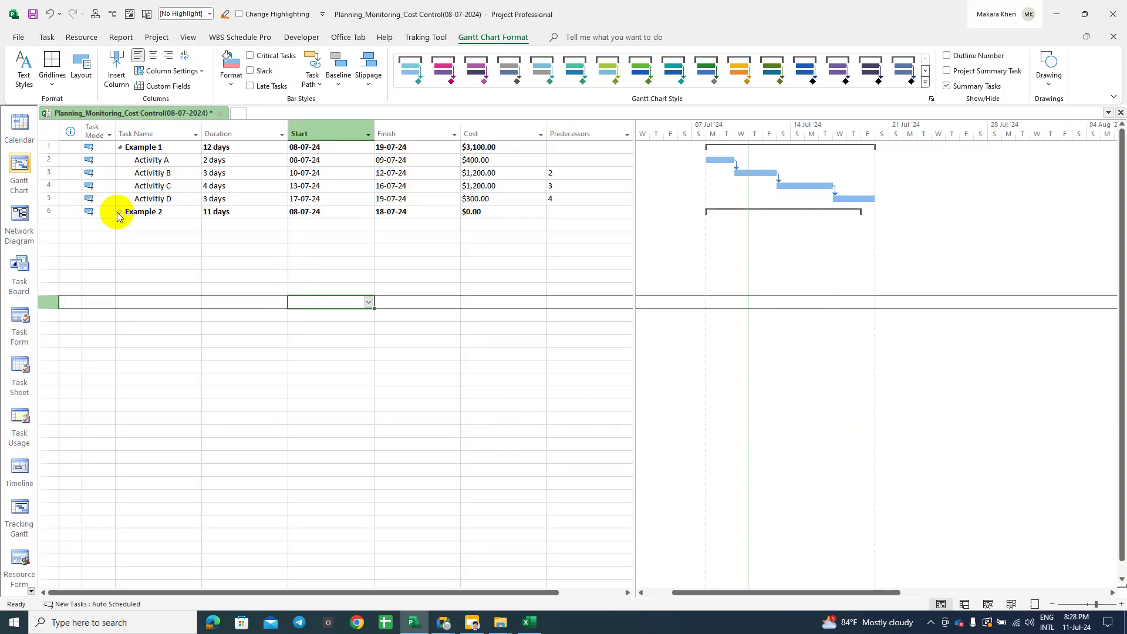
pyautogui.click(118, 214)
pyautogui.click(120, 213)
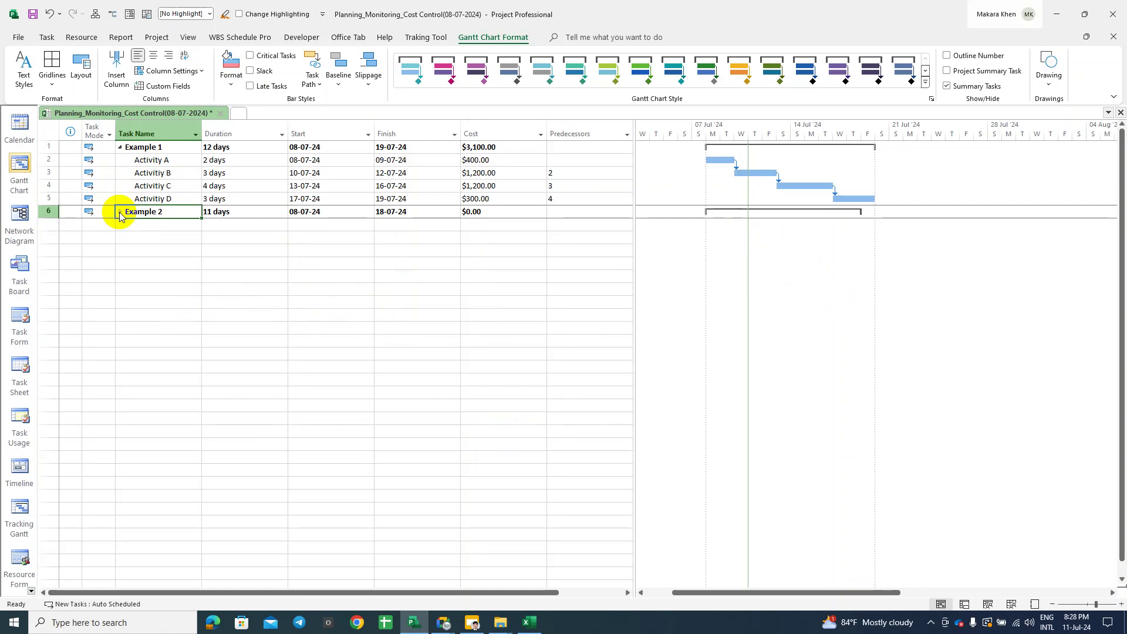
pyautogui.click(119, 212)
pyautogui.click(176, 341)
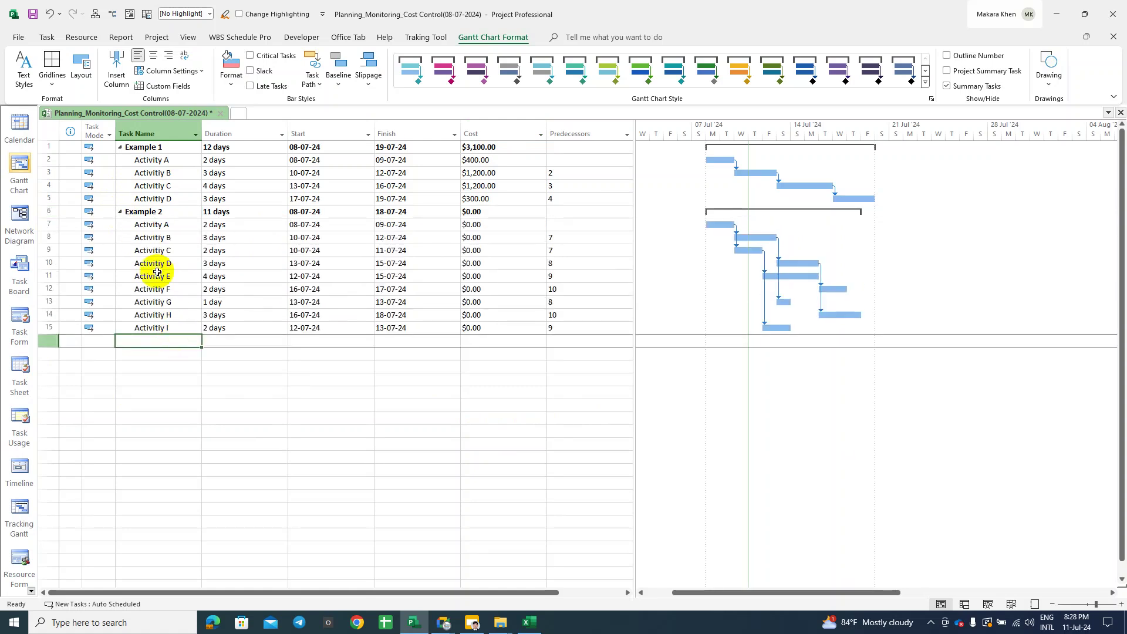
pyautogui.moveTo(151, 225); pyautogui.dragTo(152, 328)
pyautogui.click(364, 392)
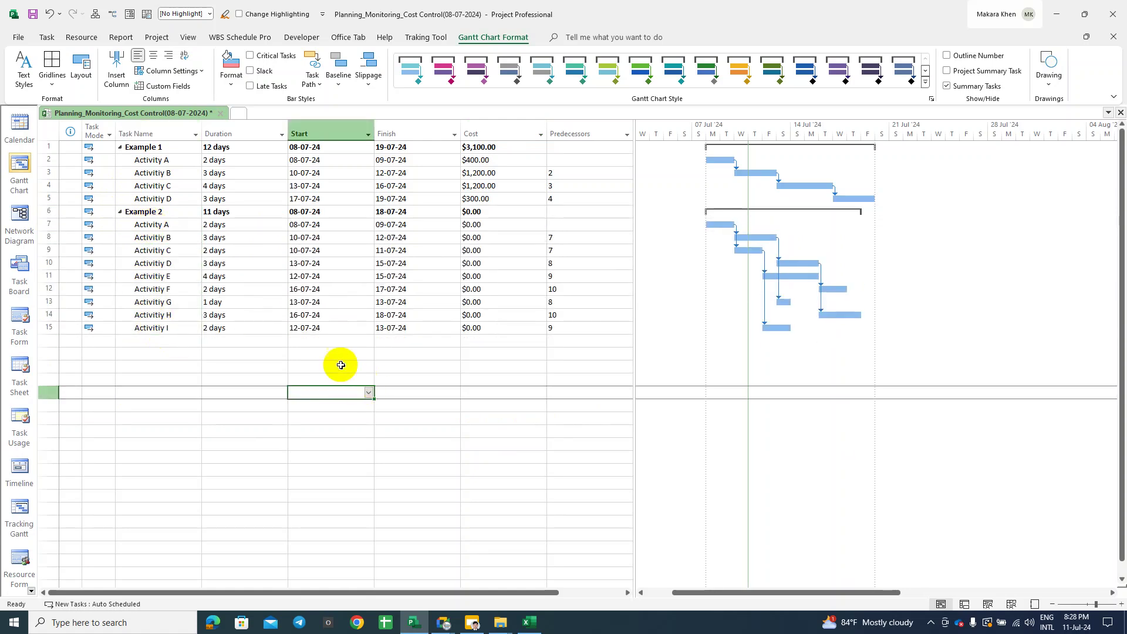
pyautogui.moveTo(483, 224); pyautogui.dragTo(482, 335)
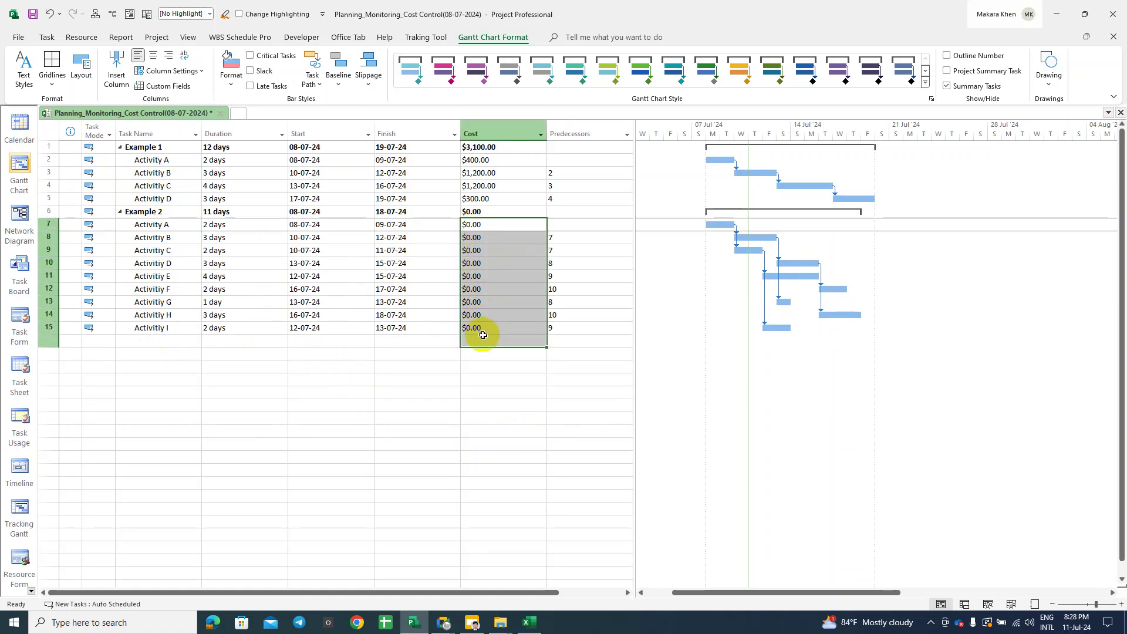
pyautogui.click(474, 402)
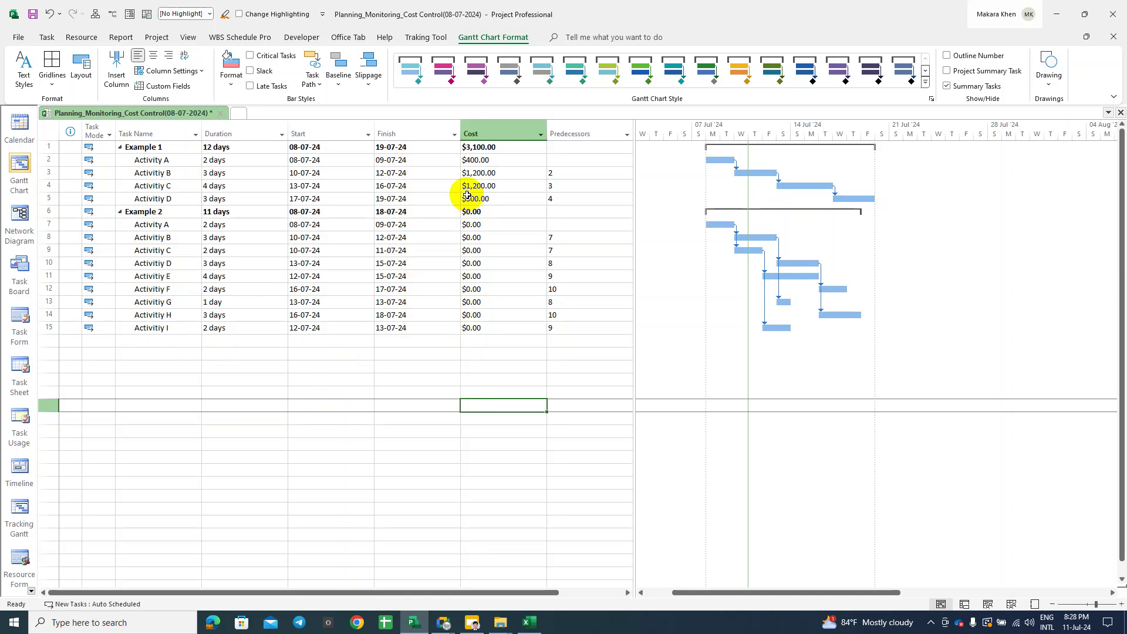
pyautogui.moveTo(473, 159); pyautogui.dragTo(473, 335)
pyautogui.click(478, 352)
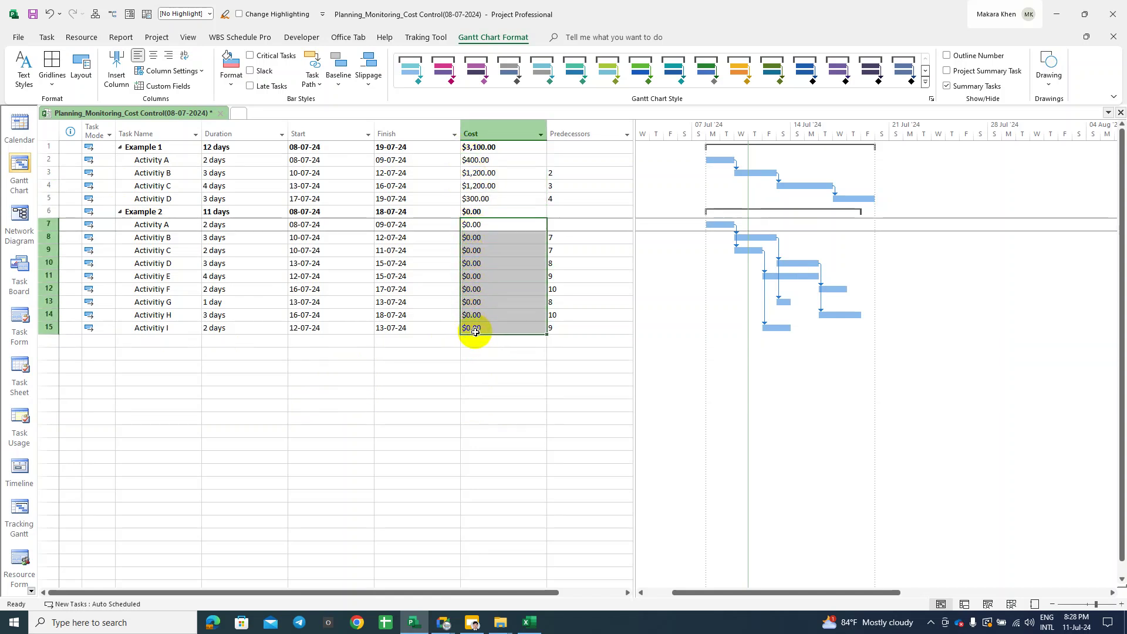
pyautogui.click(503, 391)
pyautogui.moveTo(143, 160)
pyautogui.mouseDown()
pyautogui.moveTo(156, 196)
pyautogui.moveTo(486, 193)
pyautogui.mouseUp()
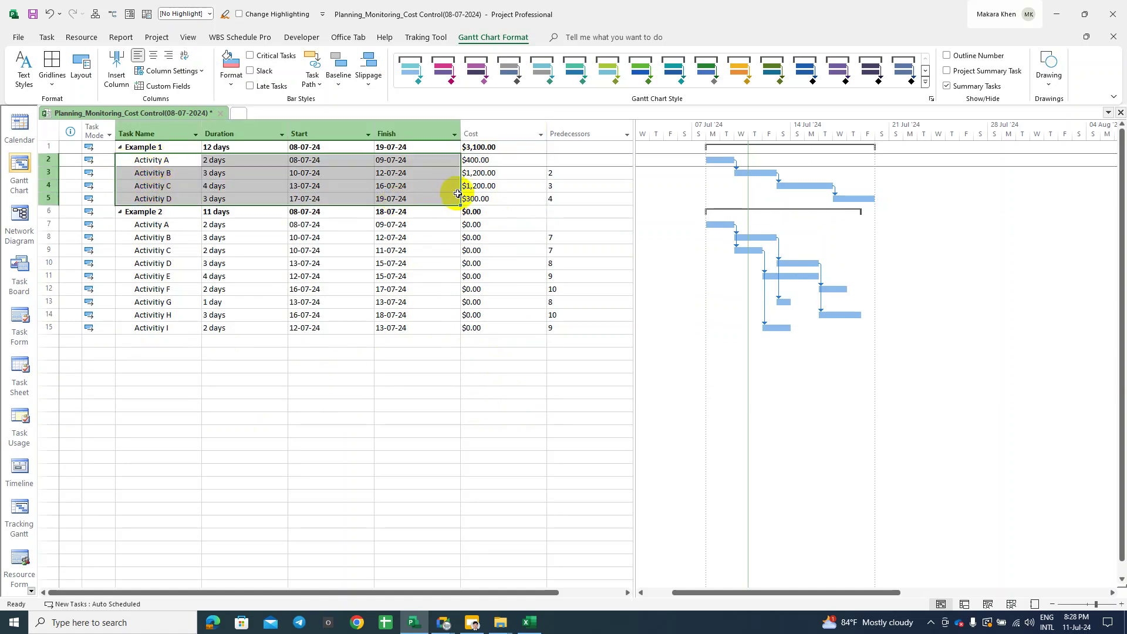
pyautogui.click(461, 246)
pyautogui.moveTo(476, 159); pyautogui.dragTo(476, 198)
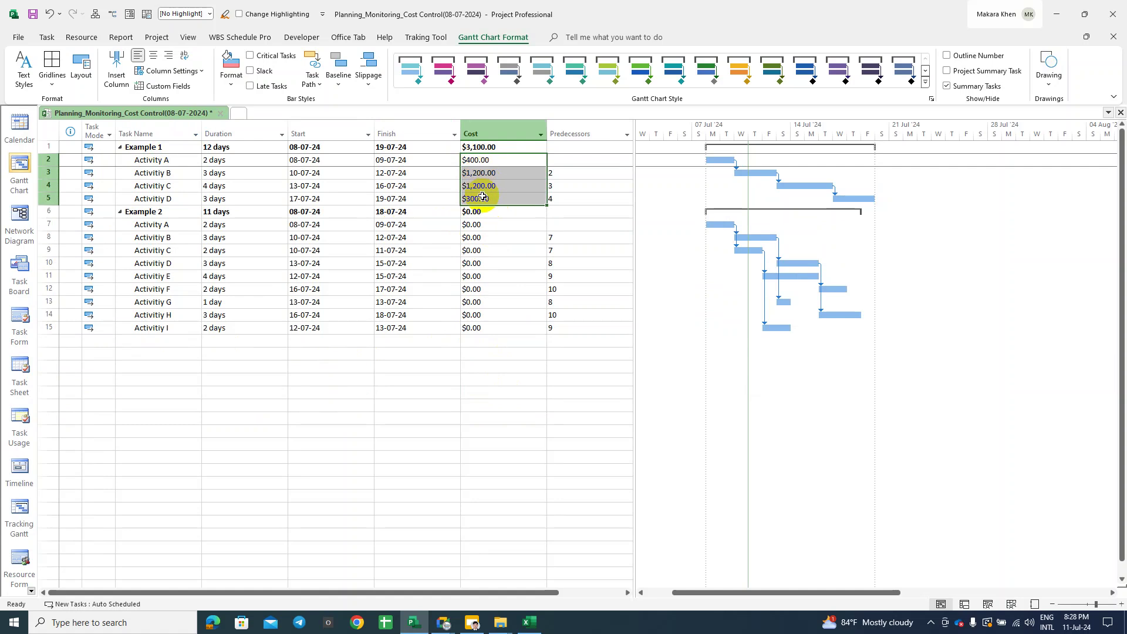
pyautogui.moveTo(210, 132); pyautogui.dragTo(333, 131)
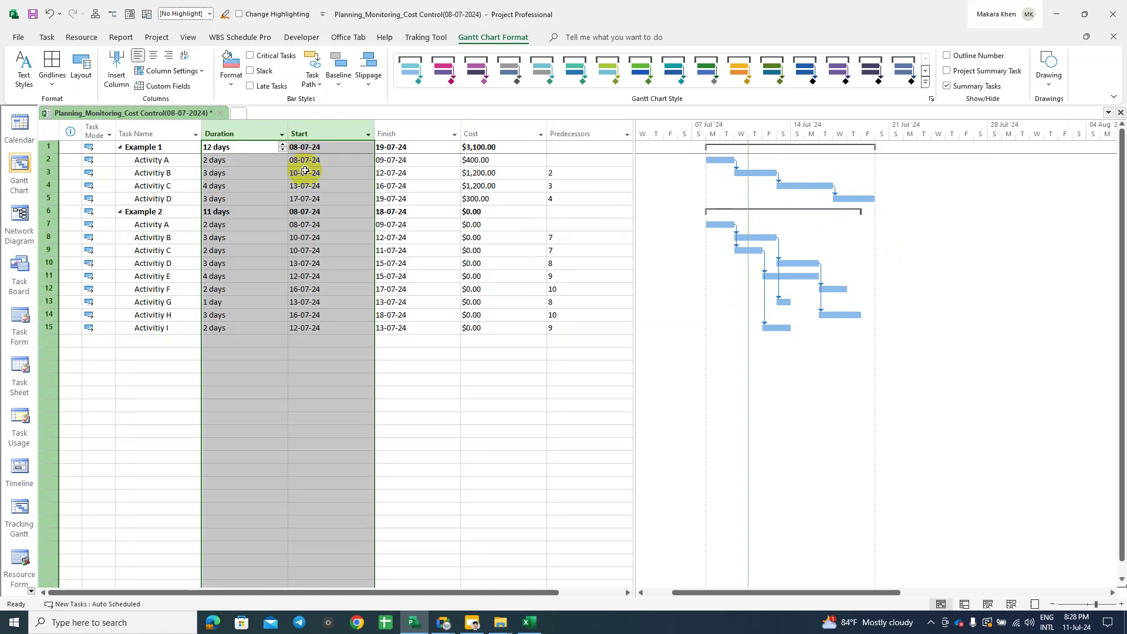
pyautogui.click(307, 392)
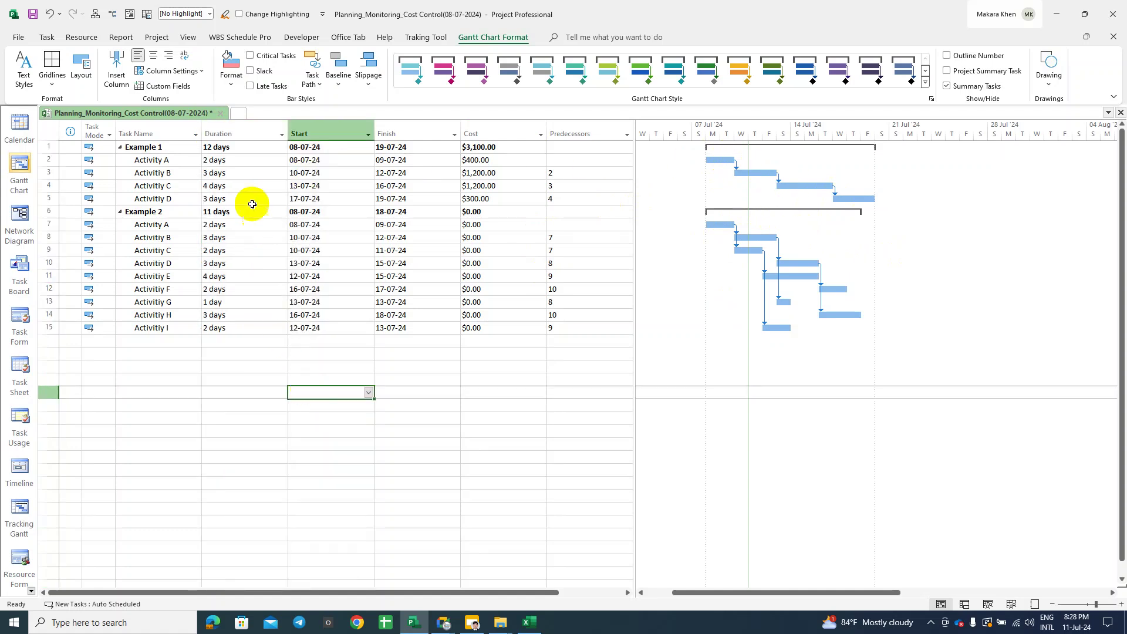
pyautogui.moveTo(258, 151); pyautogui.dragTo(259, 198)
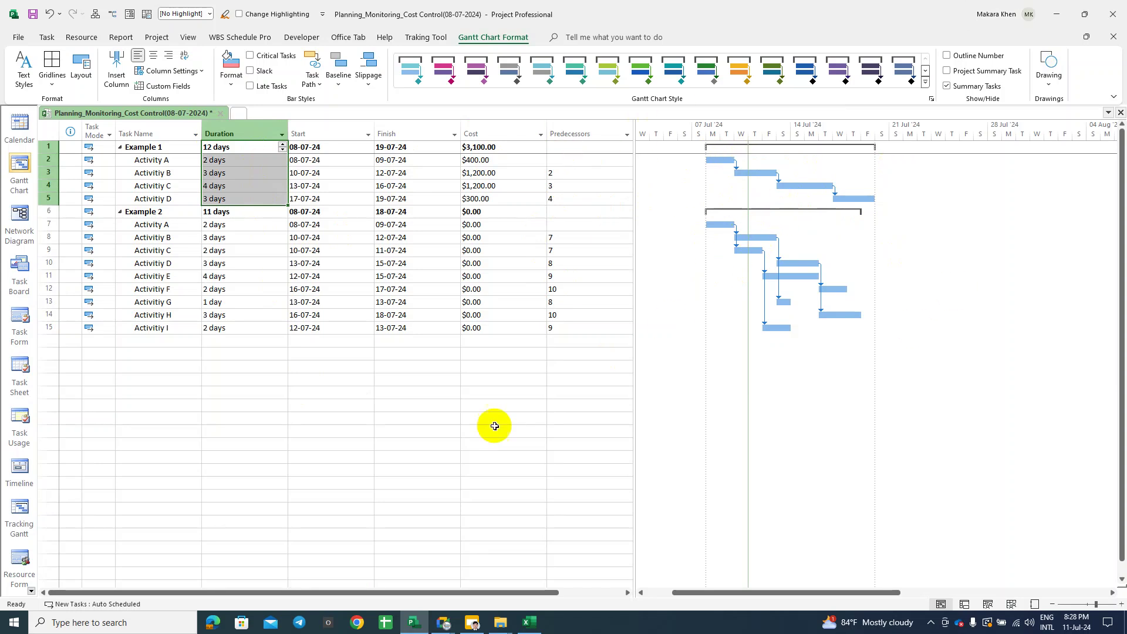
pyautogui.click(463, 444)
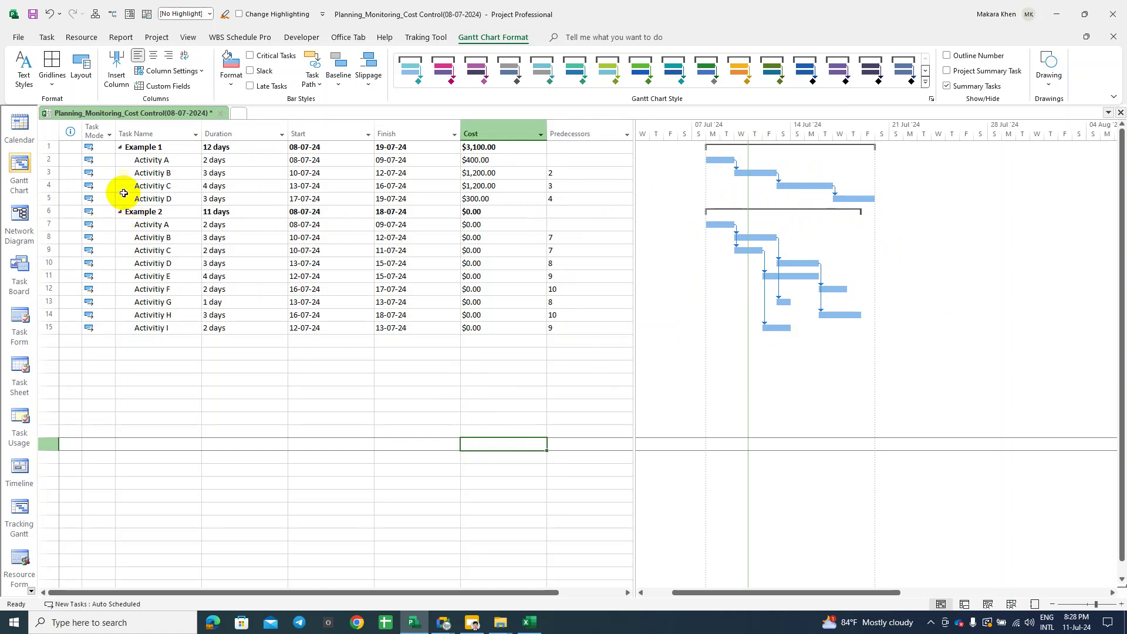
pyautogui.click(121, 147)
pyautogui.click(120, 159)
pyautogui.click(119, 159)
pyautogui.click(120, 148)
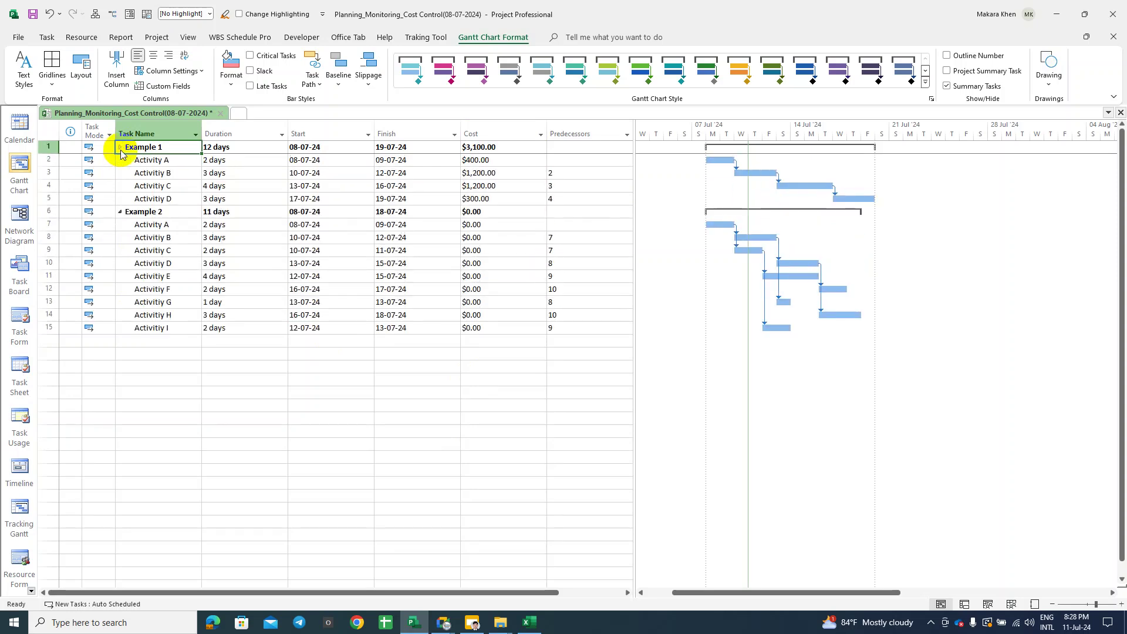
pyautogui.click(147, 186)
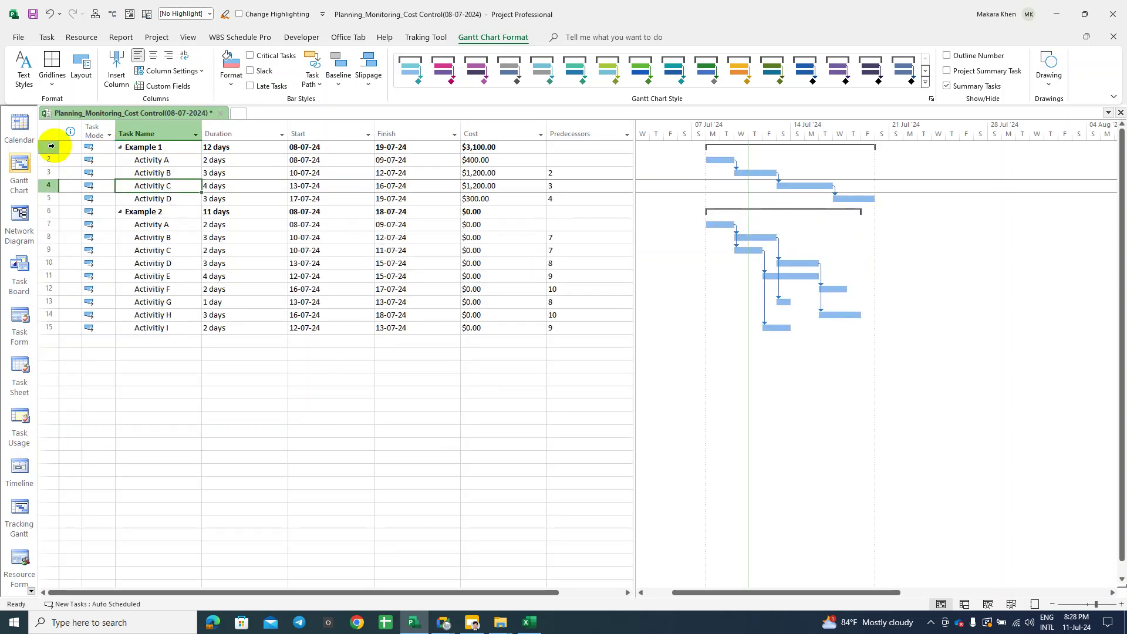
pyautogui.moveTo(51, 146); pyautogui.dragTo(60, 202)
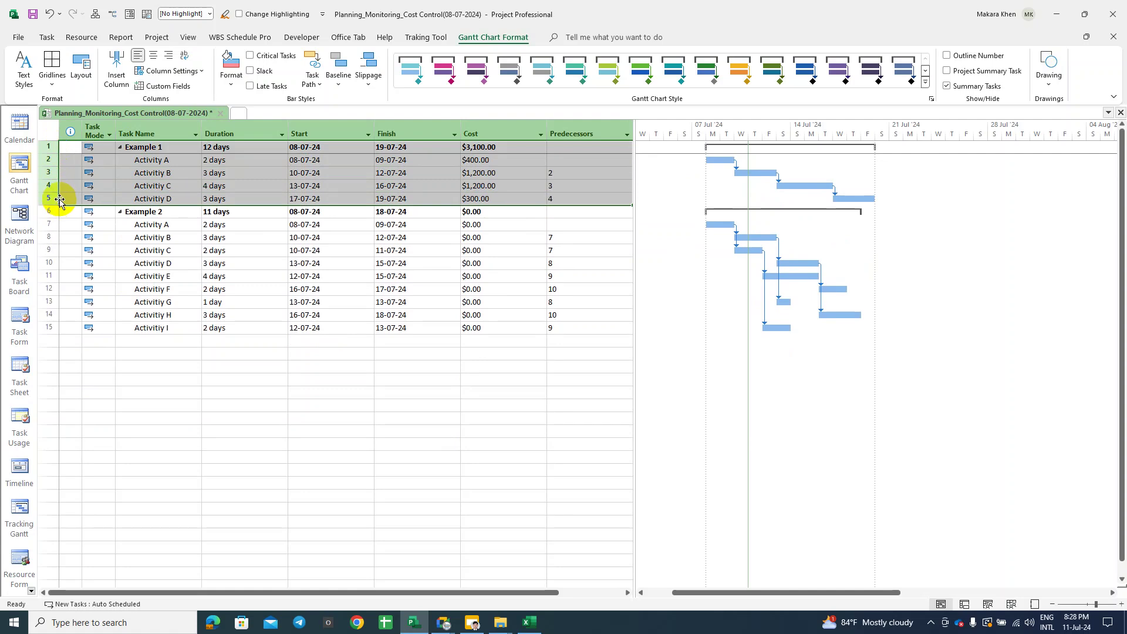
pyautogui.click(294, 349)
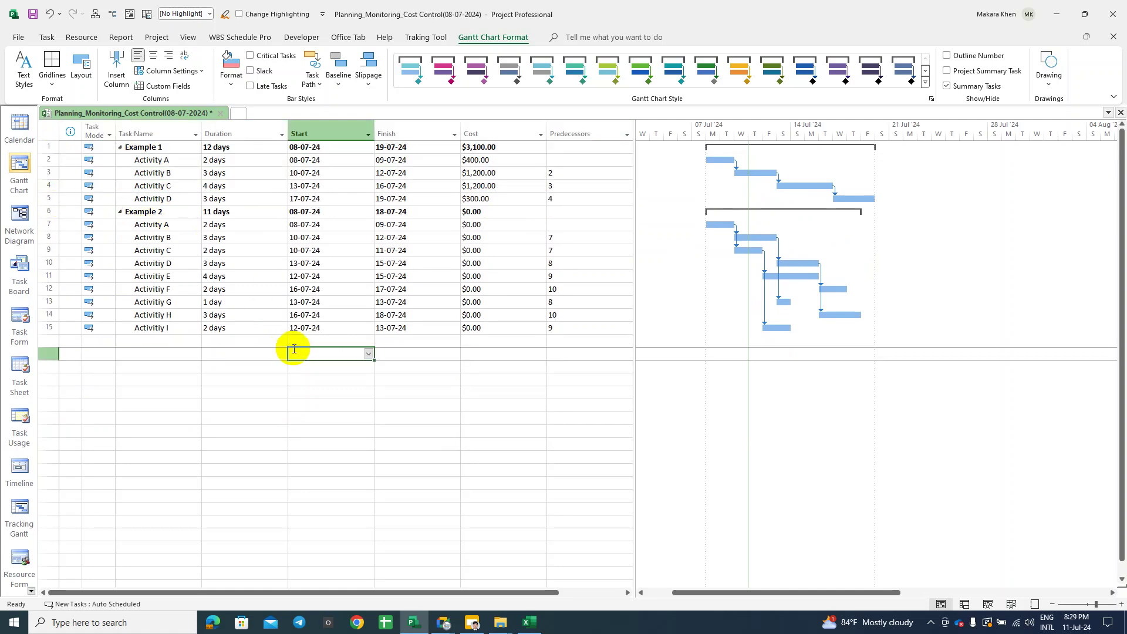
pyautogui.click(294, 340)
pyautogui.click(302, 354)
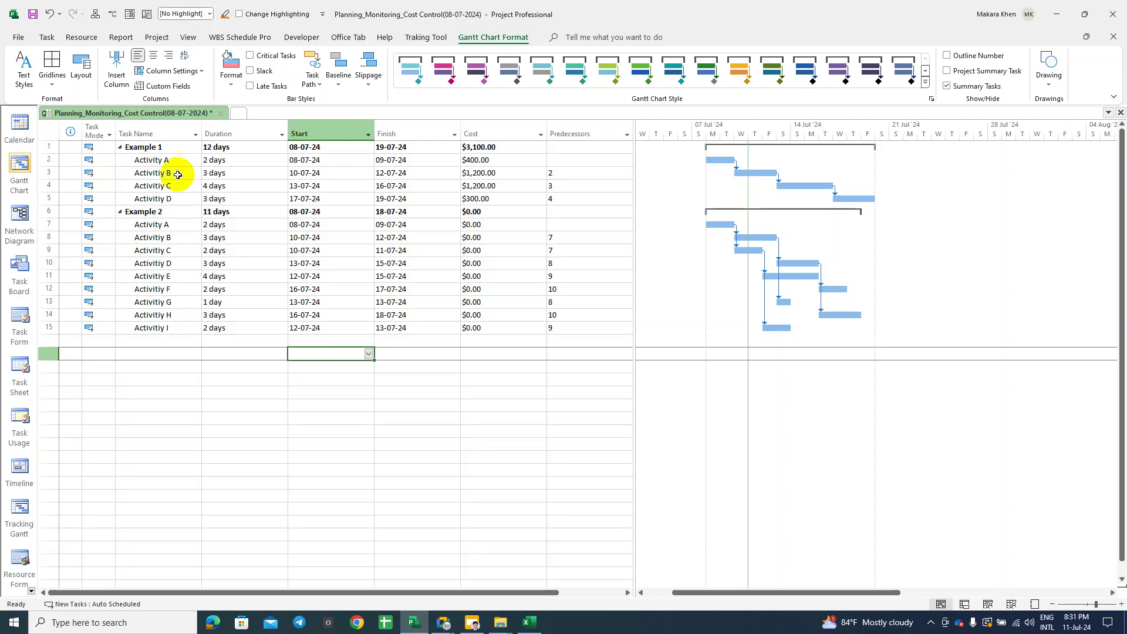
# Collapse the Example 2 and Example 1 summary tasks.
pyautogui.click(121, 214)
pyautogui.click(121, 212)
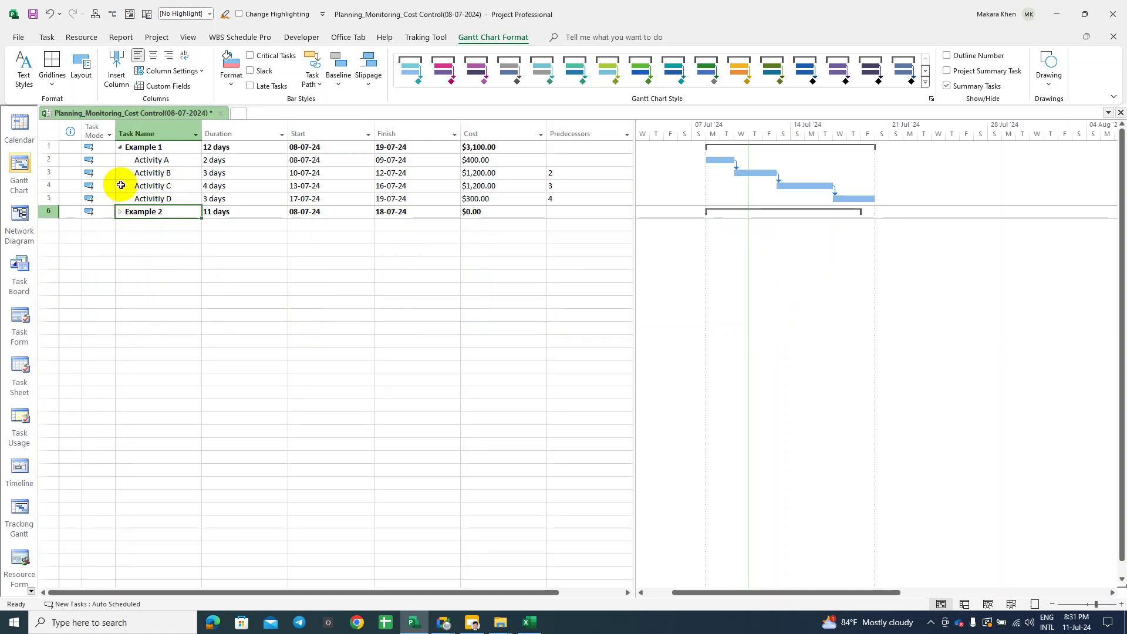
pyautogui.click(120, 148)
pyautogui.click(288, 285)
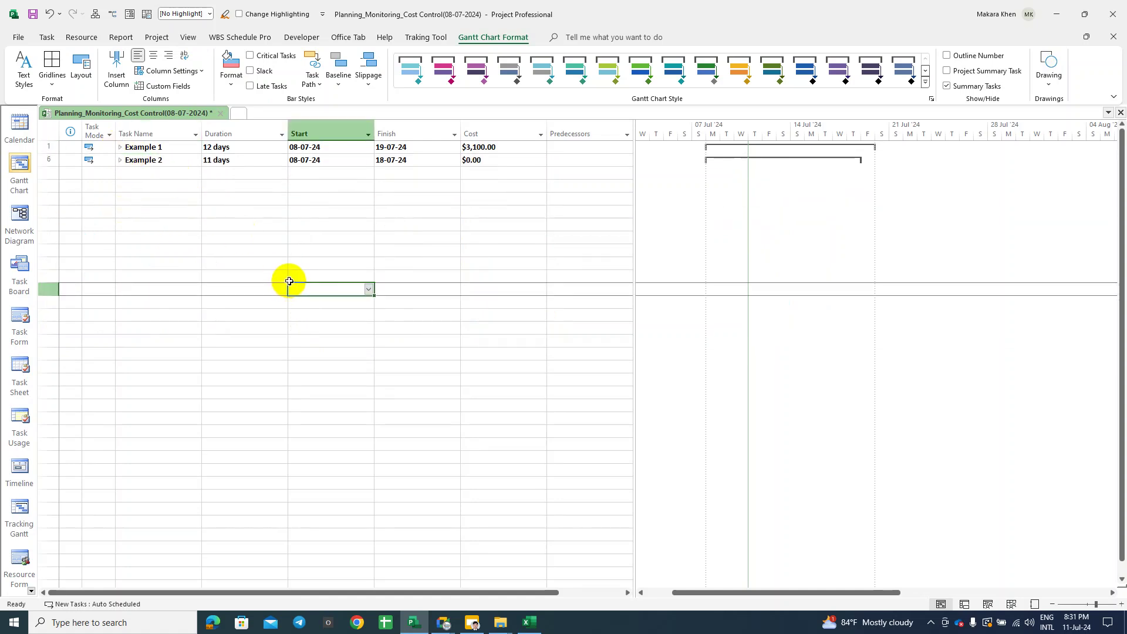
# Save the project, then switch over to the slide presentation.
pyautogui.click(32, 14)
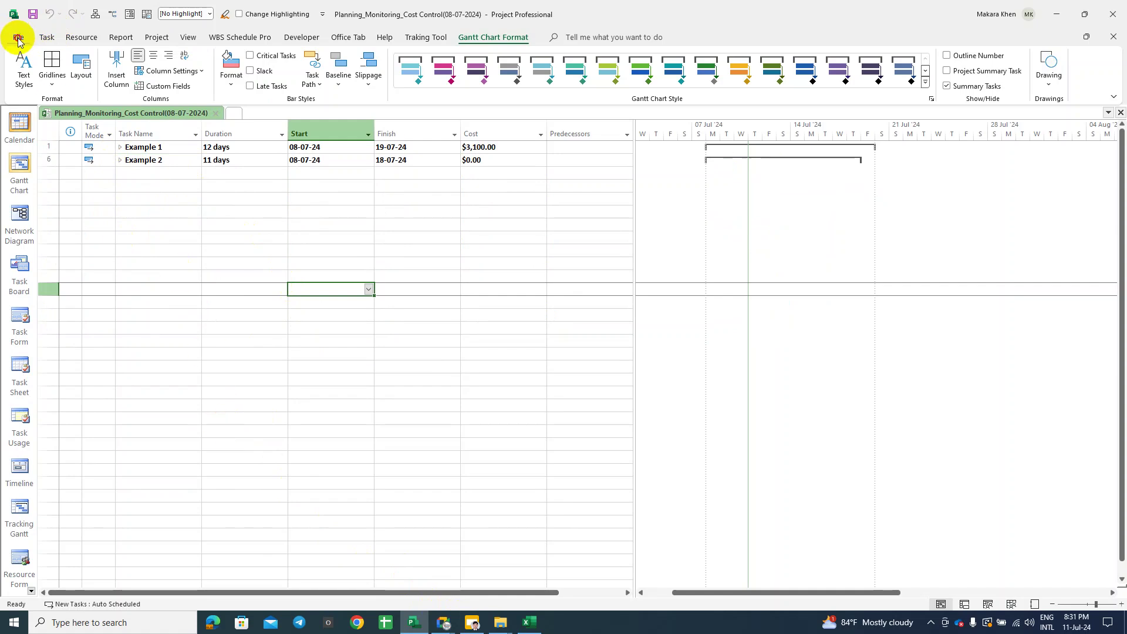
pyautogui.click(19, 37)
pyautogui.click(17, 38)
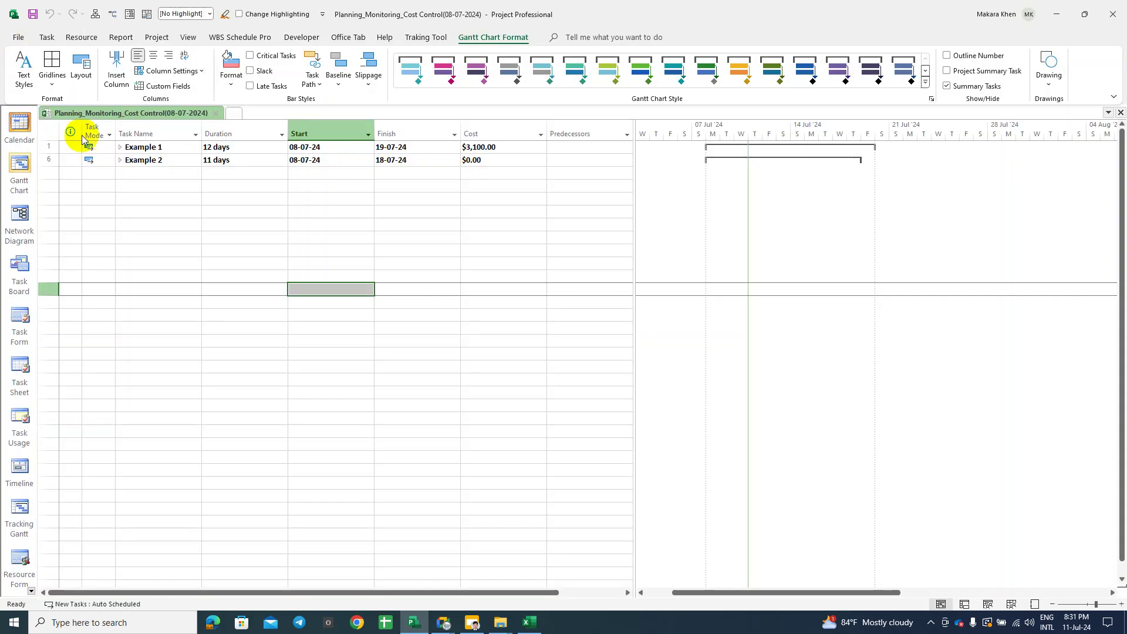
pyautogui.click(484, 482)
pyautogui.click(471, 623)
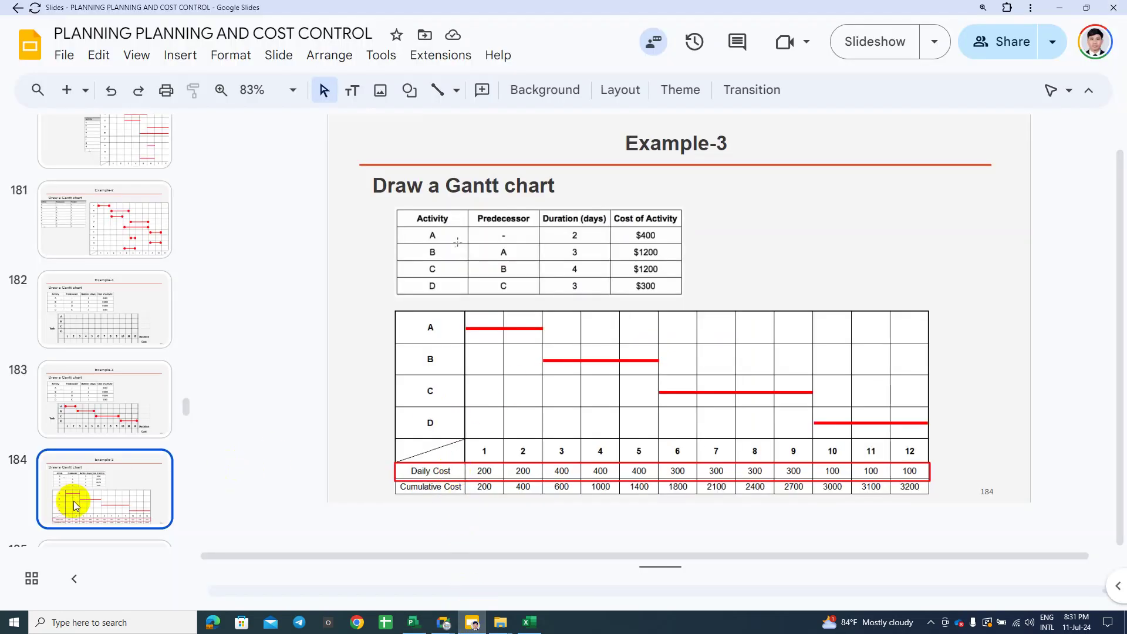
# Review the Assignment slide 185, then advance to the Critical Path Method slides 186–187.
pyautogui.scroll(-2, 76, 496)
pyautogui.scroll(-1, 88, 476)
pyautogui.click(100, 450)
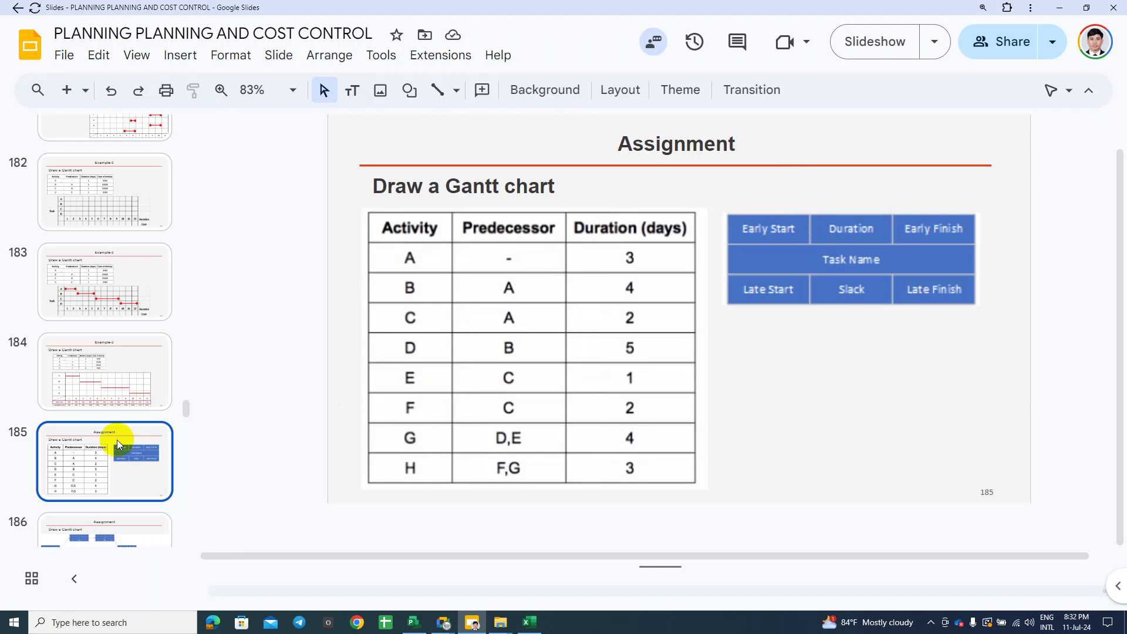
pyautogui.press('Down')
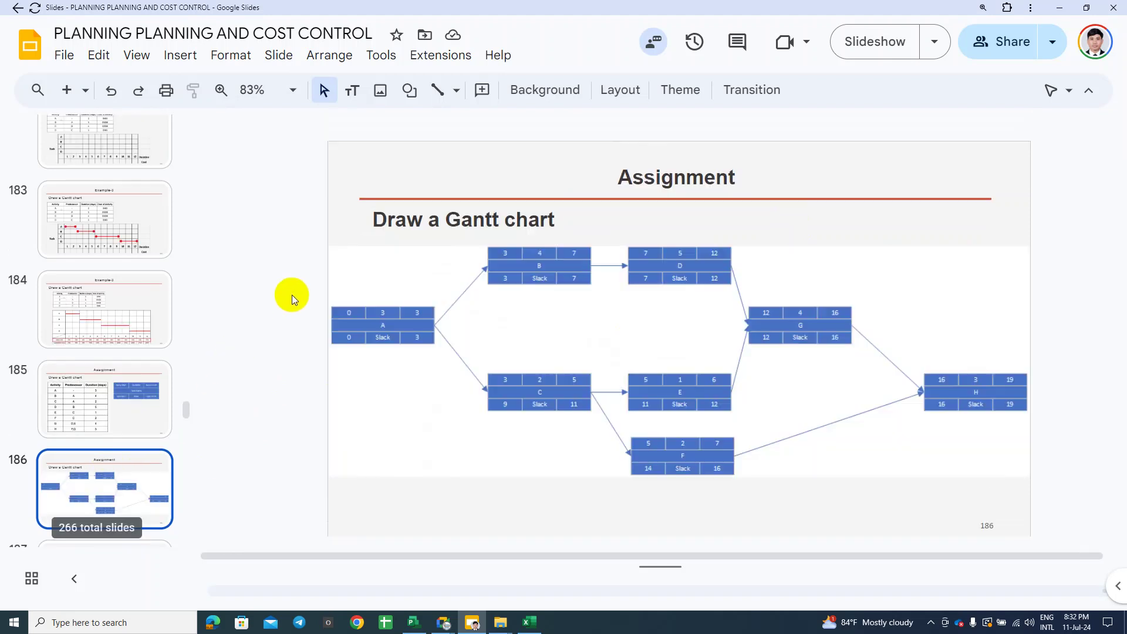
pyautogui.press('Down')
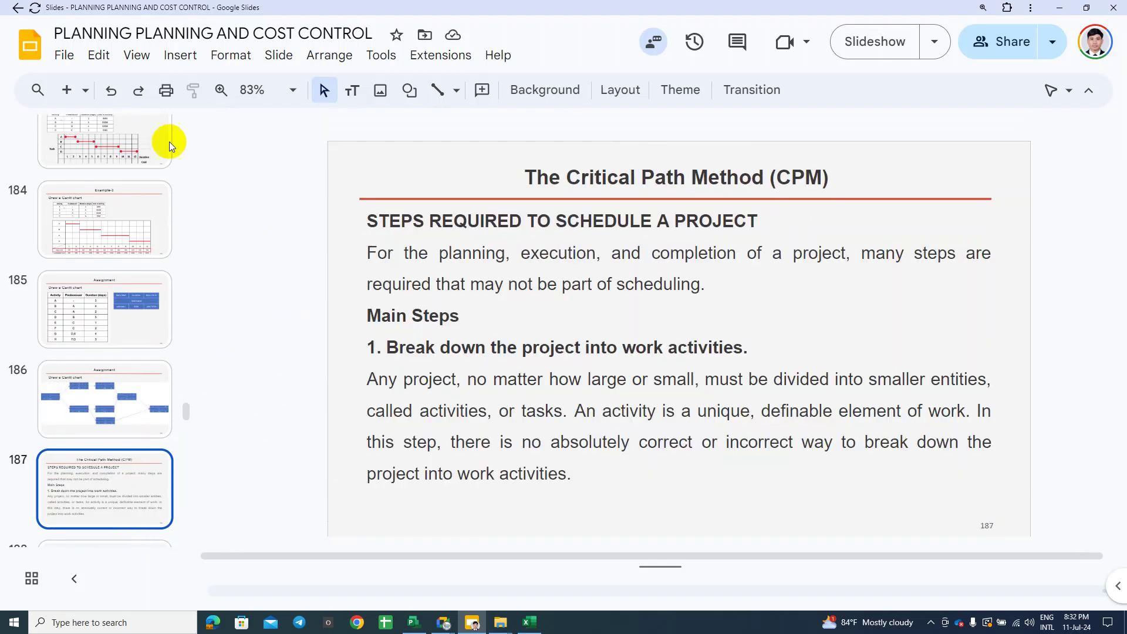
# Scroll the filmstrip back to slide 182, then bring the Microsoft Project schedule to the front.
pyautogui.scroll(-1, 182, 290)
pyautogui.scroll(-3, 182, 290)
pyautogui.scroll(-3, 183, 291)
pyautogui.scroll(-4, 184, 291)
pyautogui.scroll(-2, 185, 291)
pyautogui.scroll(-2, 184, 292)
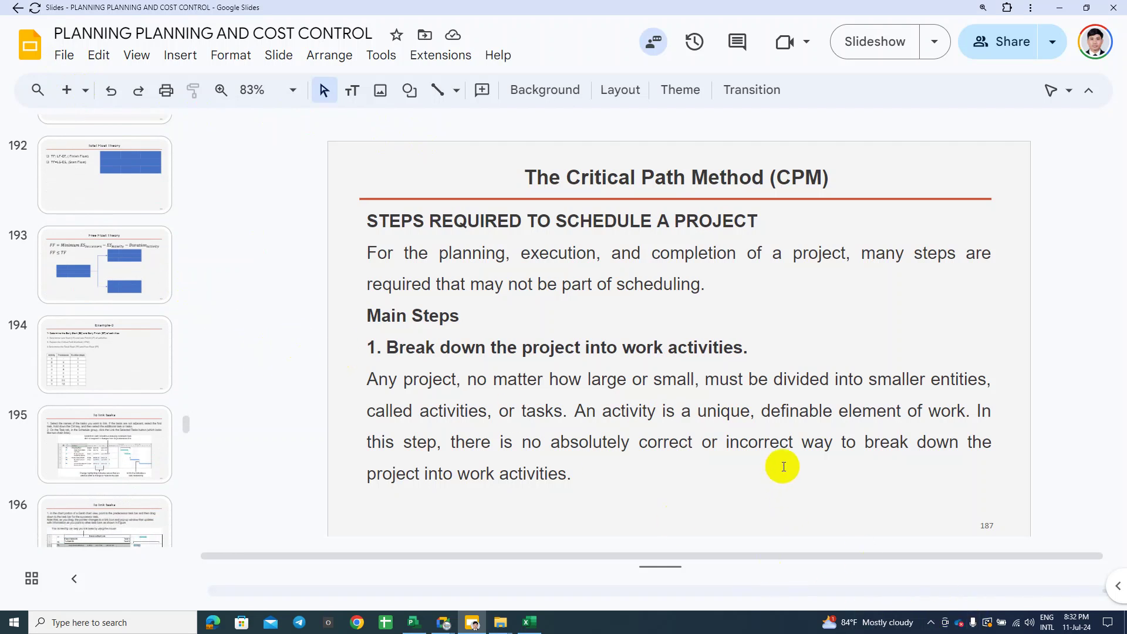
pyautogui.scroll(1, 773, 464)
pyautogui.scroll(1, 762, 456)
pyautogui.scroll(1, 690, 450)
pyautogui.scroll(1, 691, 452)
pyautogui.scroll(2, 689, 450)
pyautogui.scroll(-1, 690, 450)
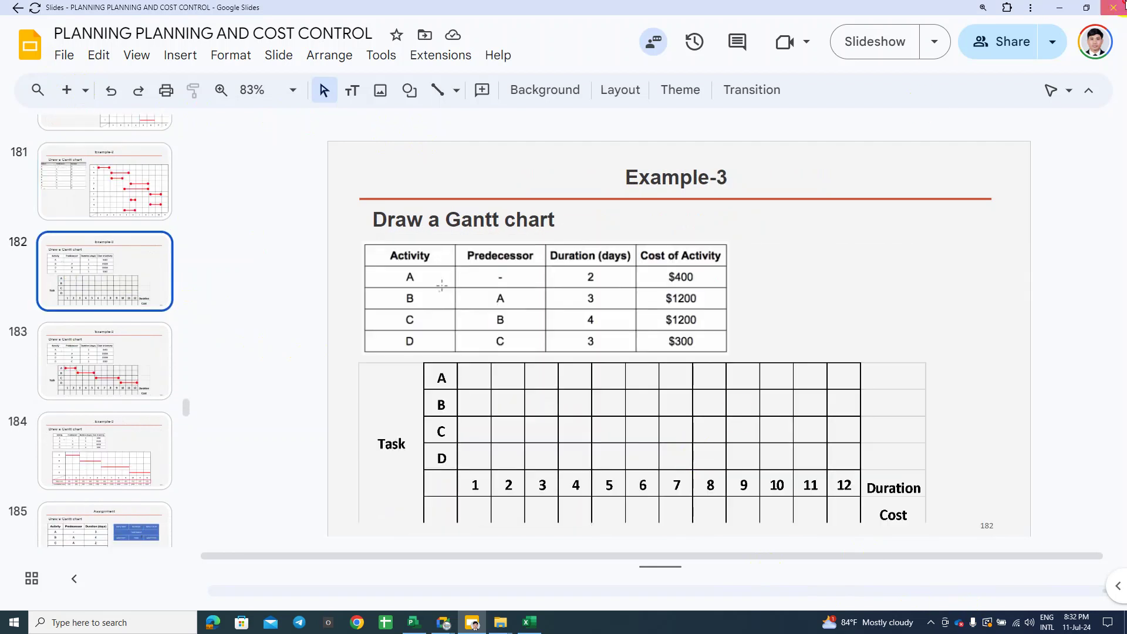
pyautogui.click(1059, 7)
pyautogui.click(558, 289)
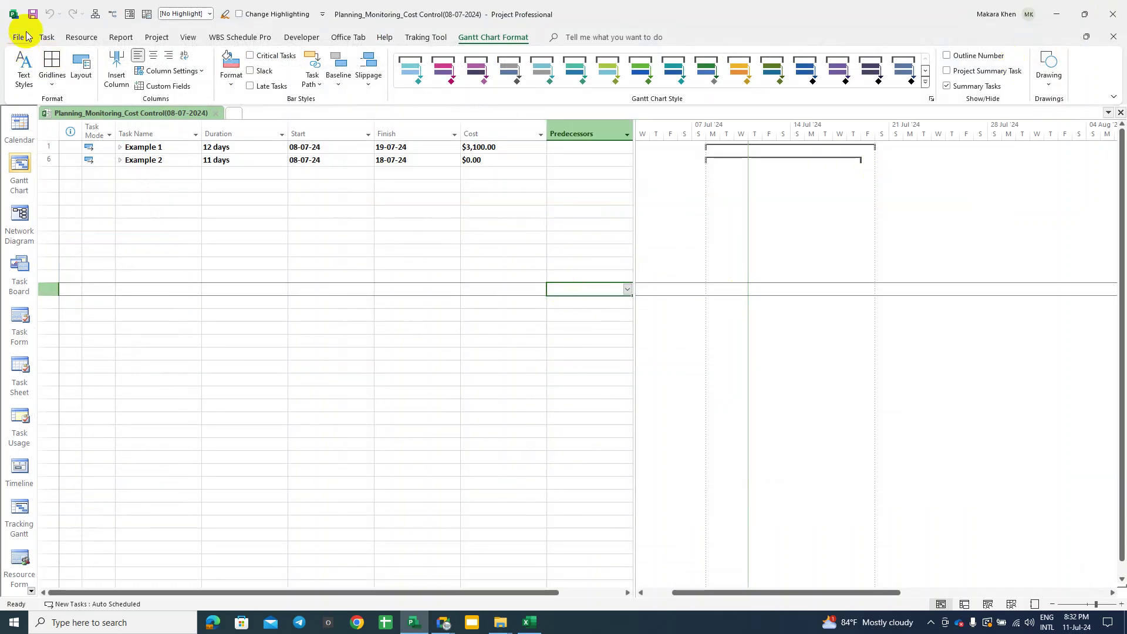
# Close Microsoft Project and the Planning, Monitoring and Cost Control folder window.
pyautogui.click(1123, 5)
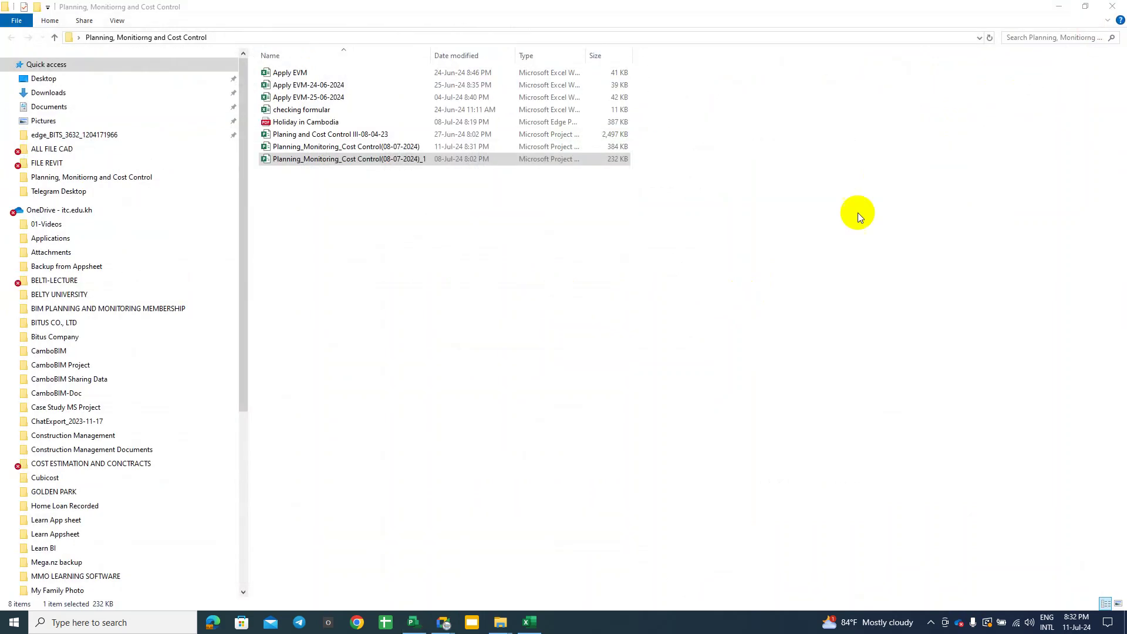
pyautogui.click(1117, 6)
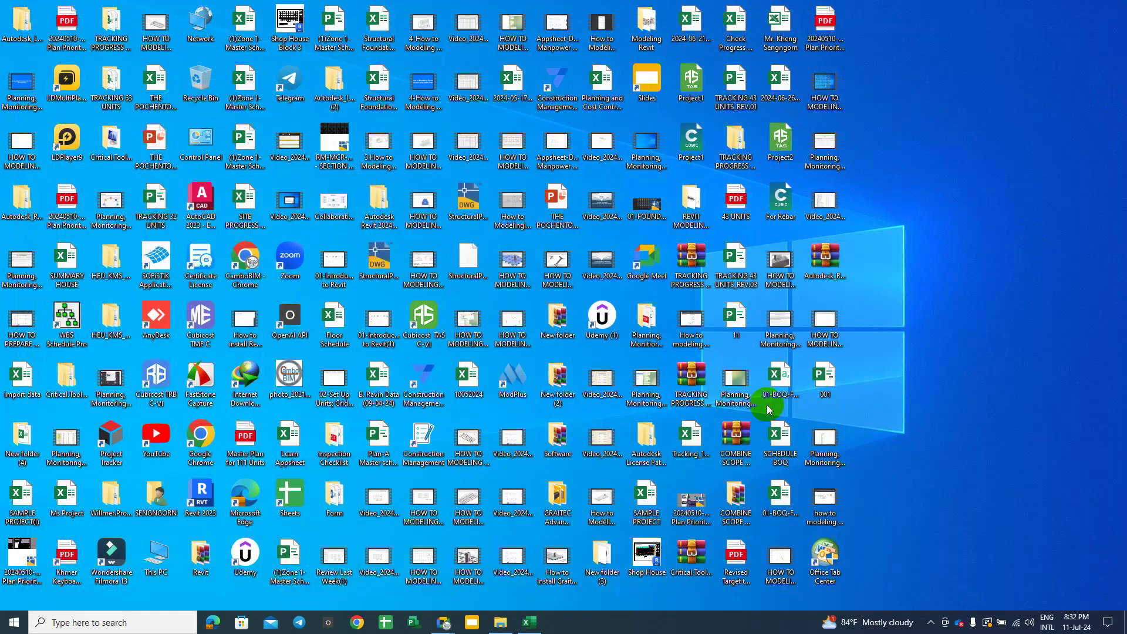